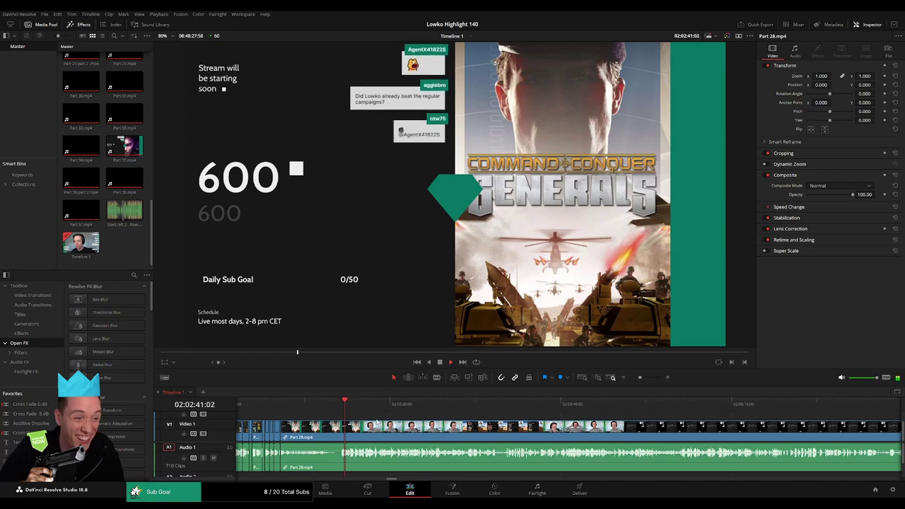
# Review the opening of the Part 28.mp4 clip on the timeline from about 02:02:41 to 02:03:20
pyautogui.hscroll(2, 376, 422)
pyautogui.moveTo(640, 378); pyautogui.dragTo(644, 380)
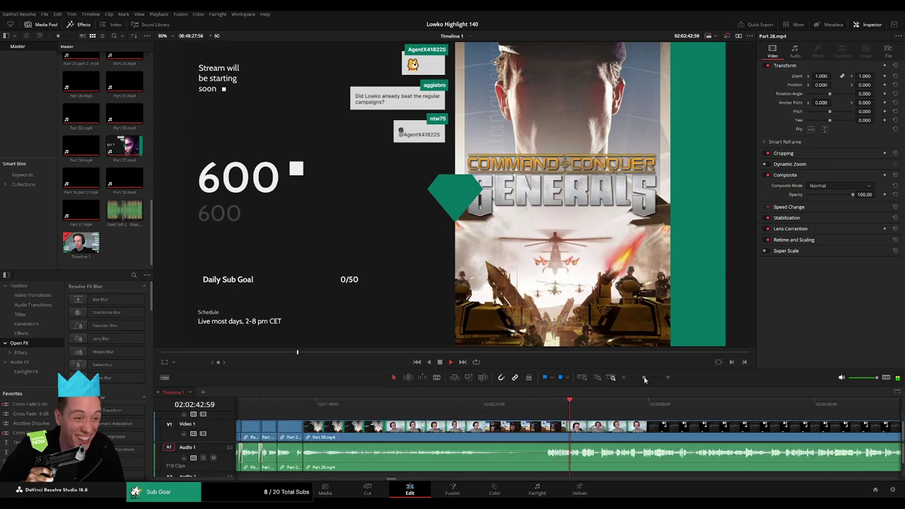
pyautogui.moveTo(636, 419); pyautogui.dragTo(358, 419)
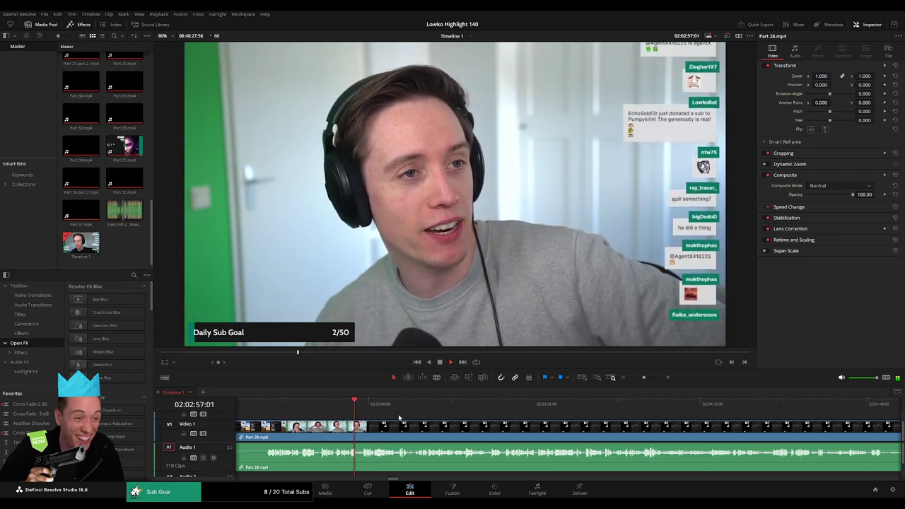
pyautogui.moveTo(408, 417); pyautogui.dragTo(309, 413)
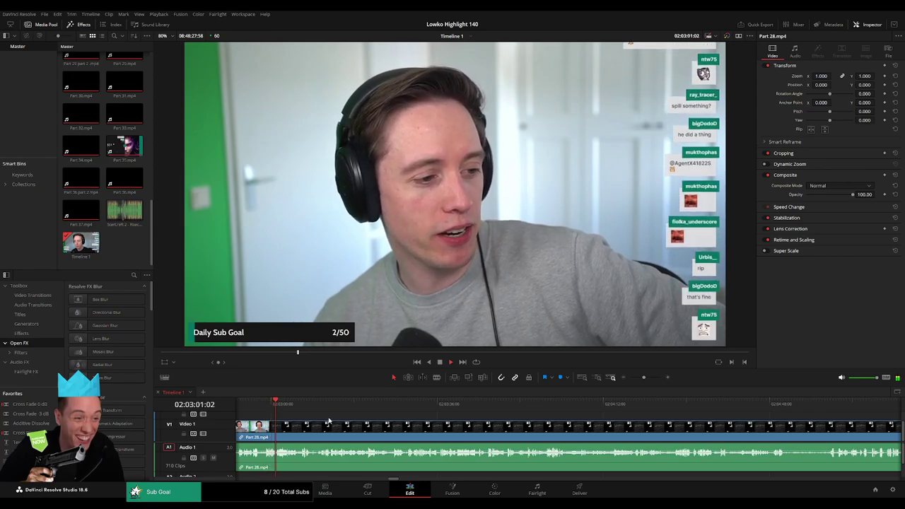
pyautogui.moveTo(329, 421); pyautogui.dragTo(309, 417)
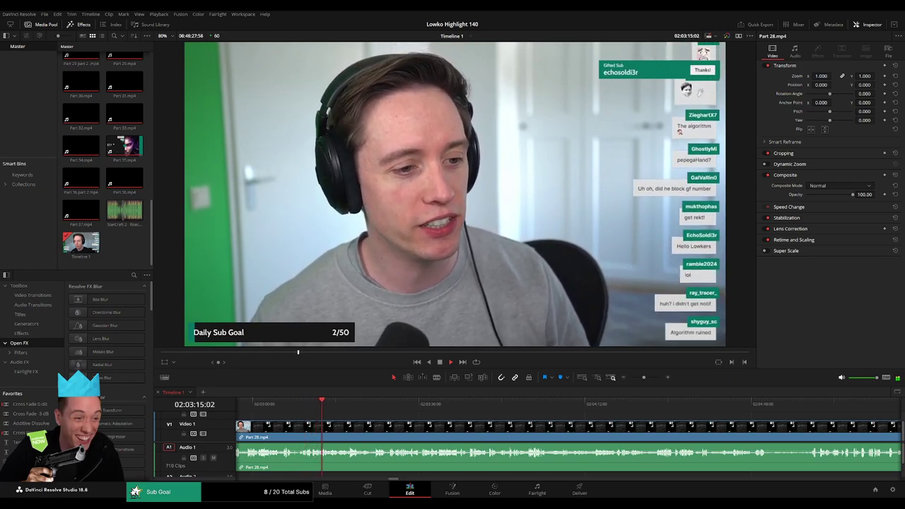
pyautogui.hscroll(1, 343, 417)
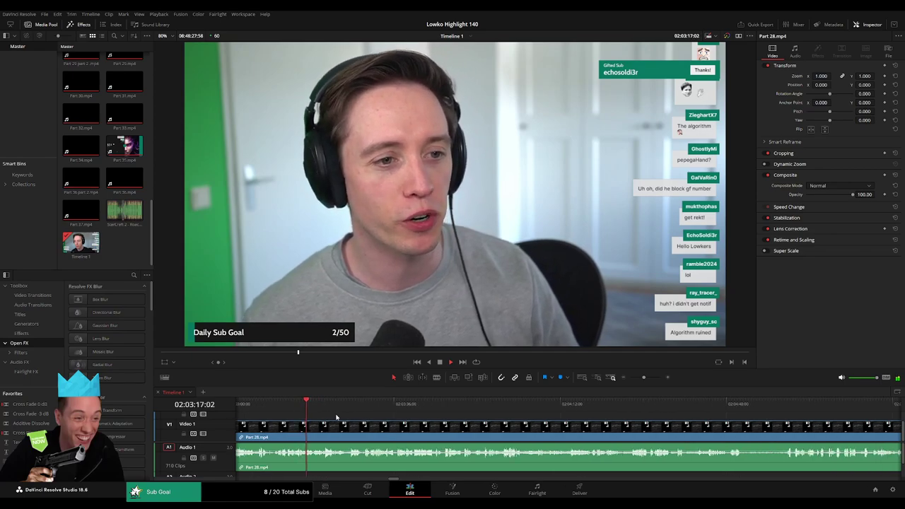
pyautogui.hscroll(2, 351, 417)
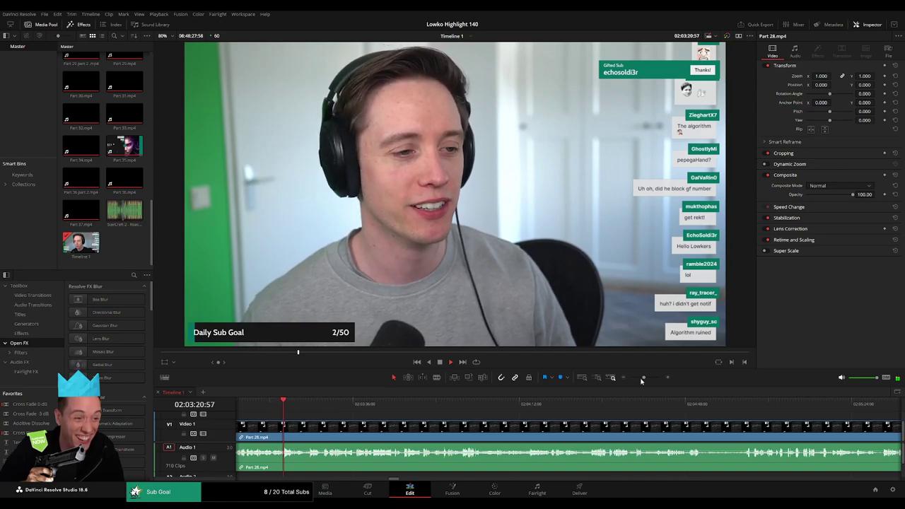
# Survey the timeline around Part 28.mp4 and move the playhead ahead to about 02:03:59 to check the talking footage
pyautogui.moveTo(642, 381); pyautogui.dragTo(630, 381)
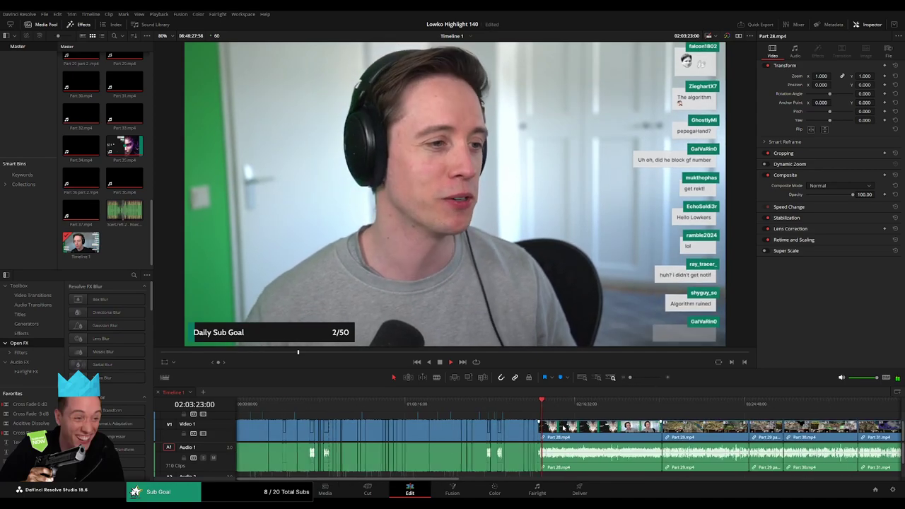
pyautogui.hscroll(10, 564, 426)
pyautogui.moveTo(386, 385); pyautogui.dragTo(386, 383)
pyautogui.moveTo(630, 377); pyautogui.dragTo(642, 380)
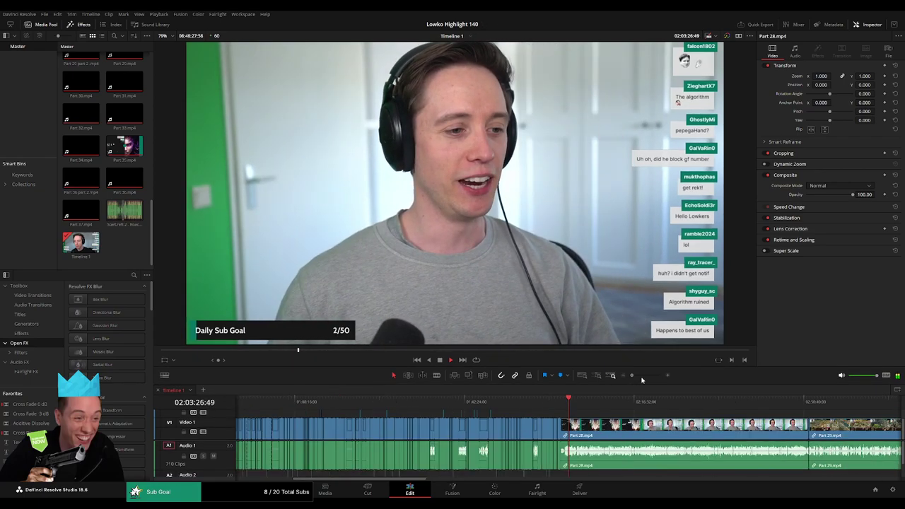
pyautogui.click(645, 379)
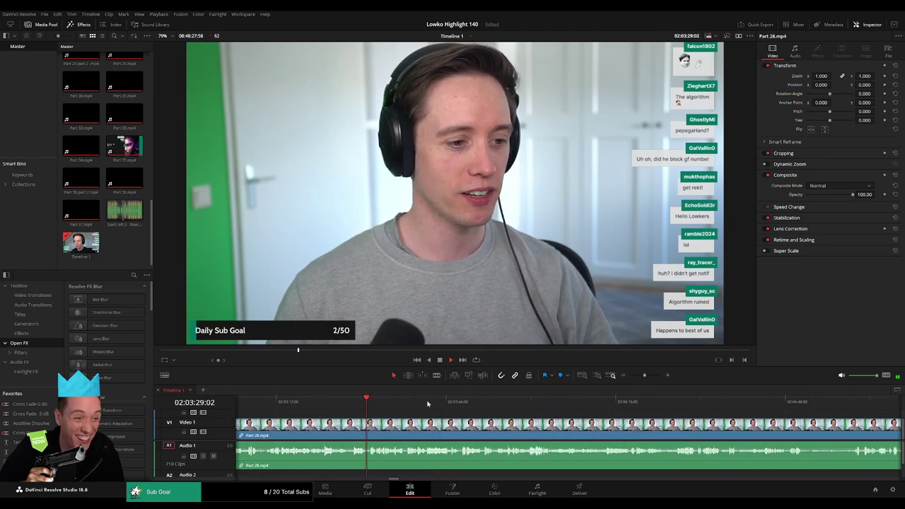
pyautogui.click(485, 407)
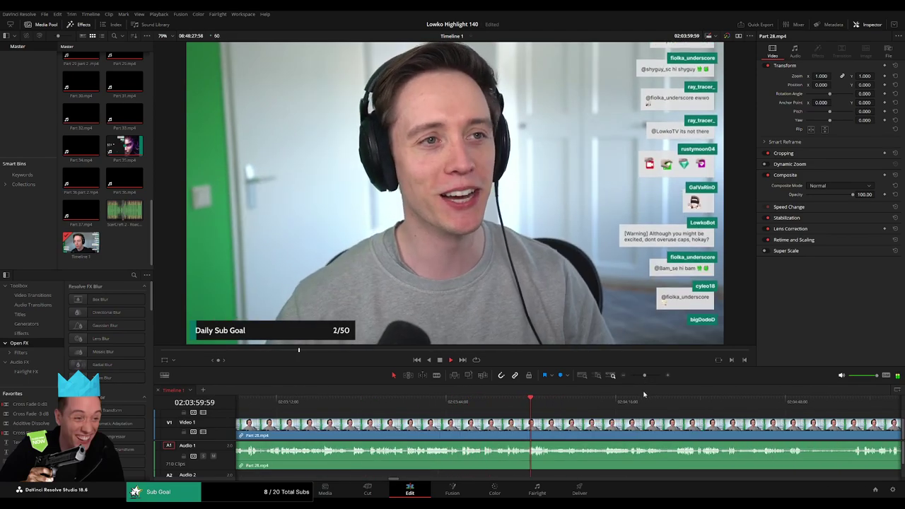
# Examine the YouTube search segment in Part 28.mp4 around 02:04:36 to 02:04:52, looking for where it begins
pyautogui.click(642, 375)
pyautogui.moveTo(641, 376); pyautogui.dragTo(639, 375)
pyautogui.click(626, 402)
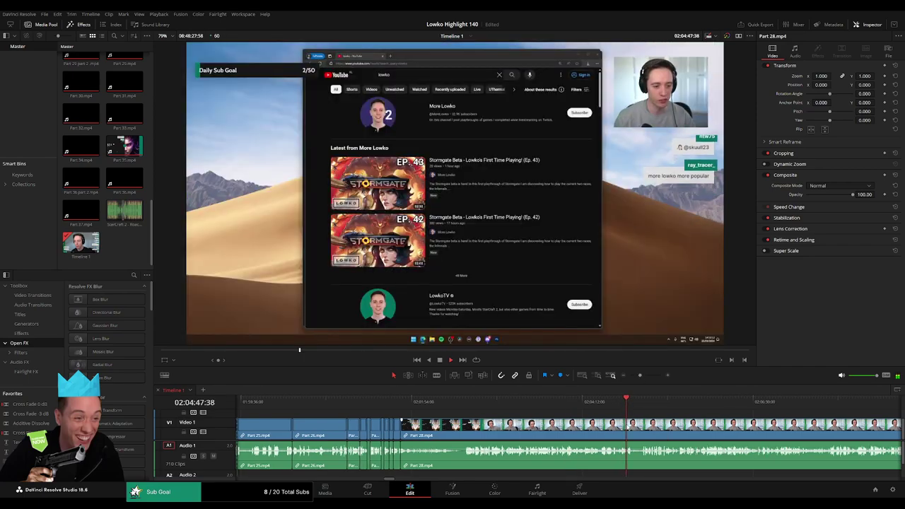
pyautogui.moveTo(640, 411); pyautogui.dragTo(448, 412)
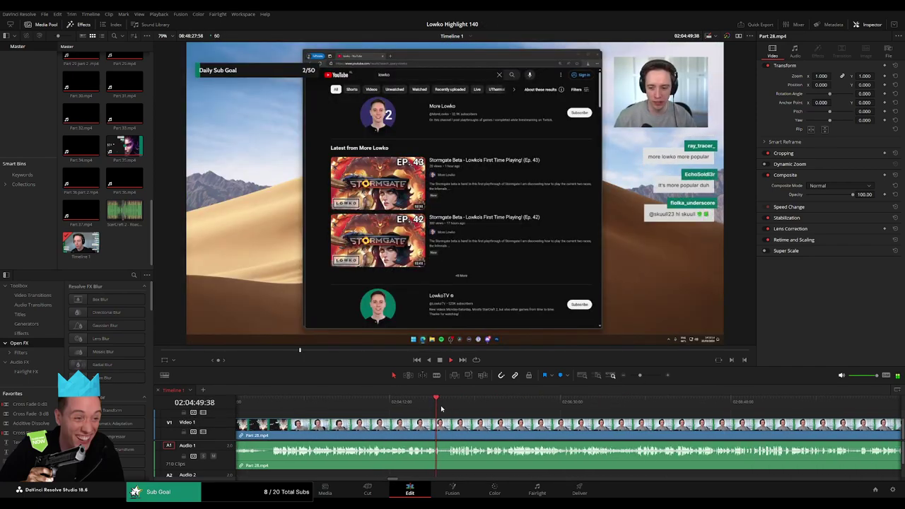
pyautogui.click(429, 402)
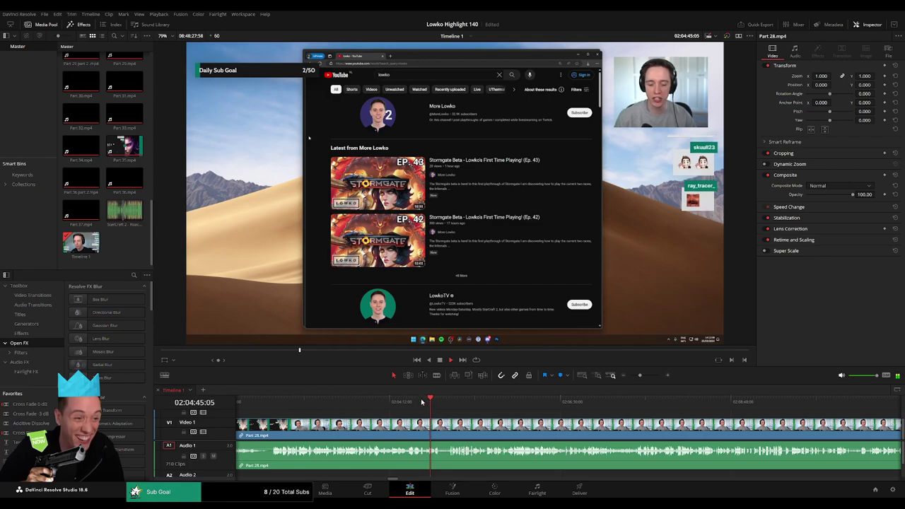
pyautogui.moveTo(639, 376); pyautogui.dragTo(645, 379)
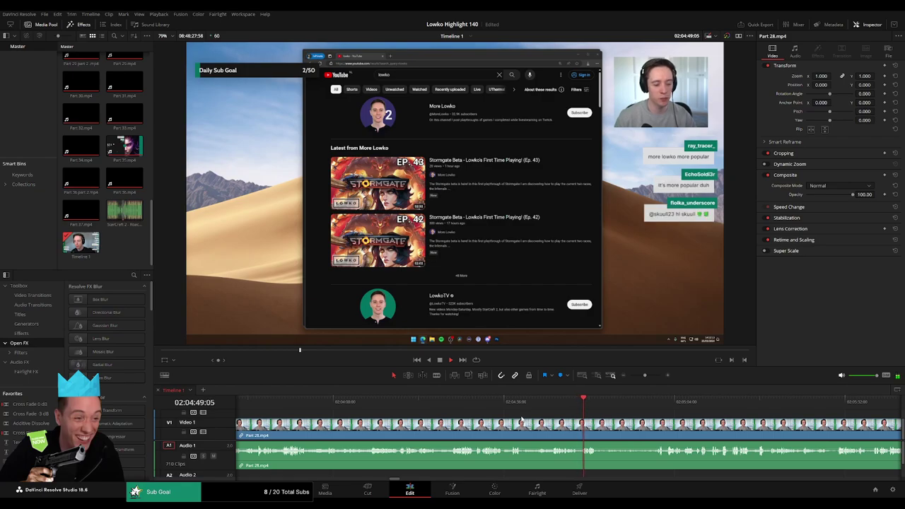
pyautogui.moveTo(593, 437); pyautogui.dragTo(447, 426)
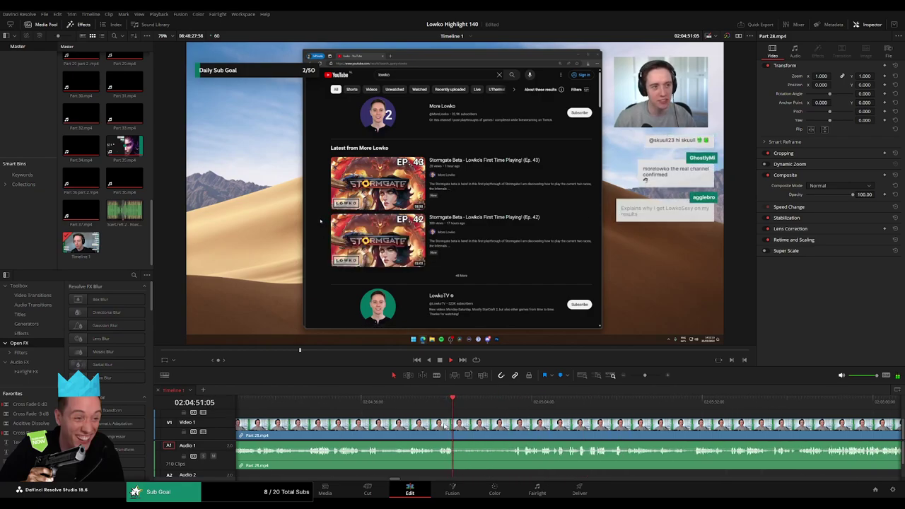
pyautogui.click(367, 396)
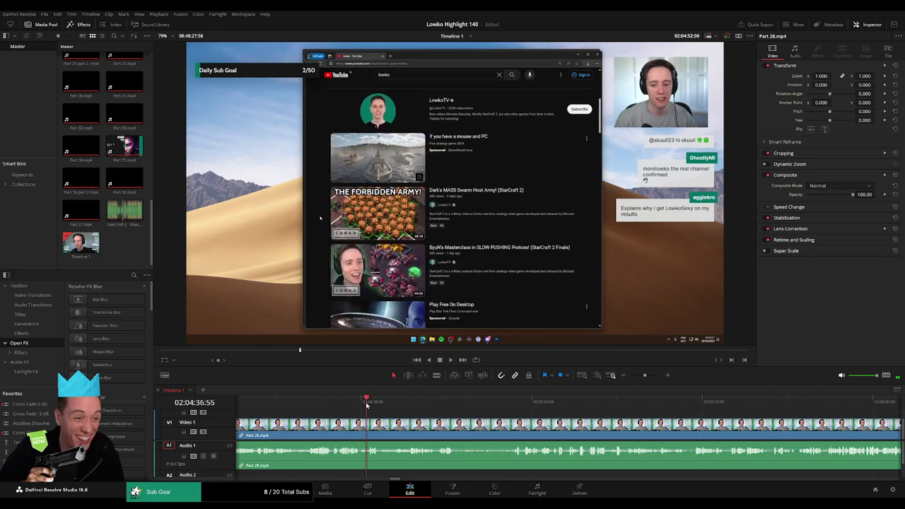
pyautogui.click(307, 398)
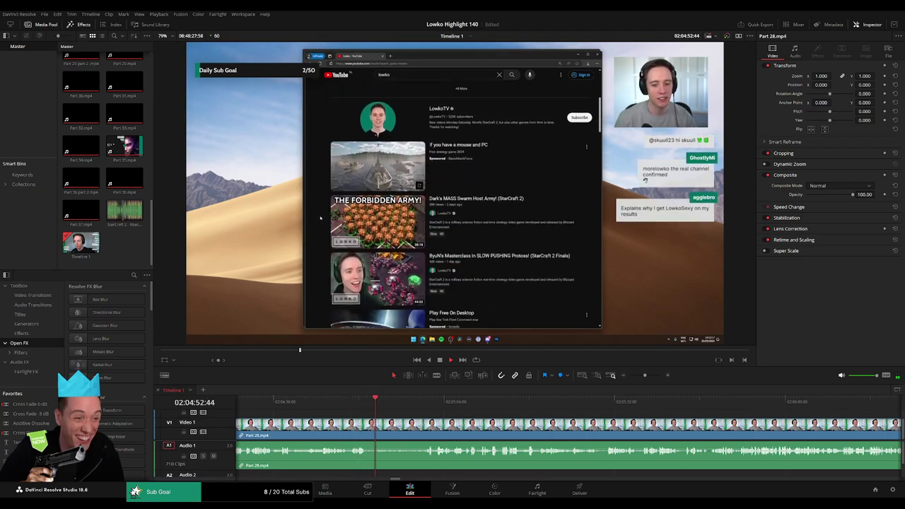
# Review the remainder of the YouTube search segment from about 02:05:02 to the full-camera footage near 02:05:32
pyautogui.click(426, 402)
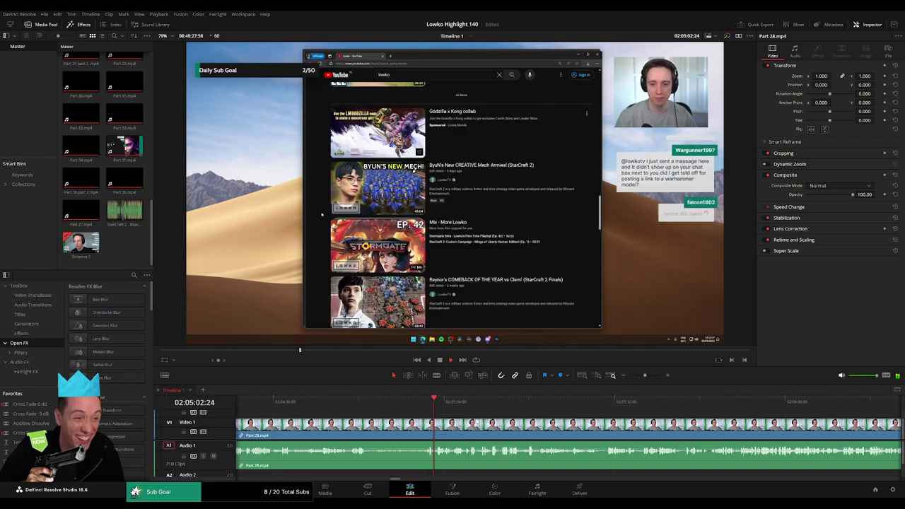
pyautogui.moveTo(513, 424); pyautogui.dragTo(434, 410)
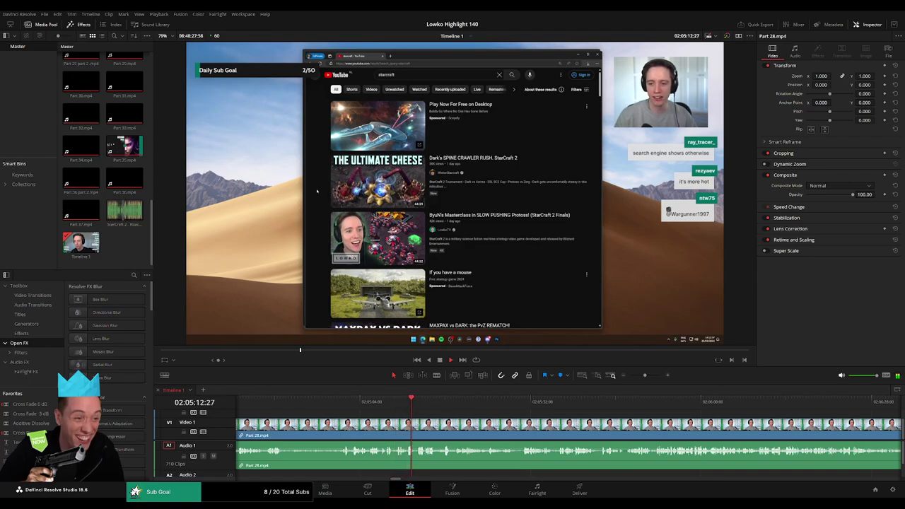
pyautogui.hscroll(2, 417, 417)
pyautogui.hscroll(1, 382, 417)
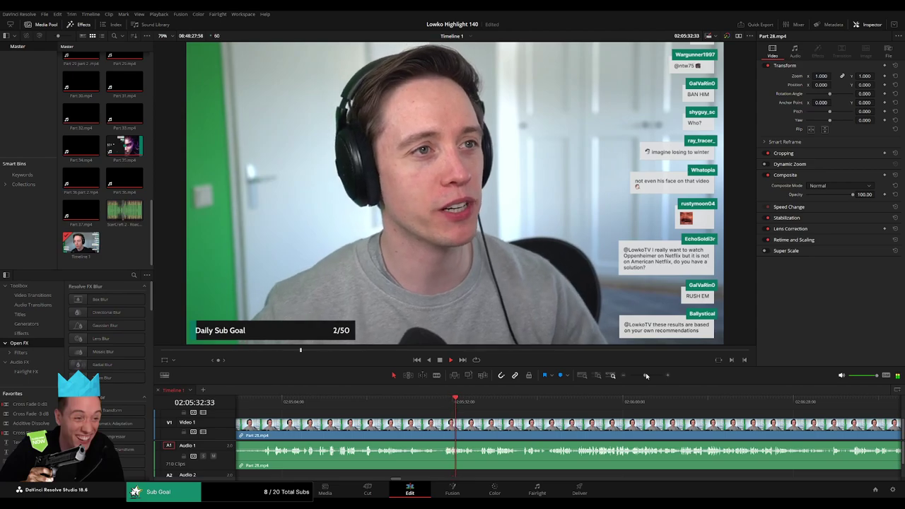
# Skim Part 28.mp4 at a wider timeline scale from 02:05:34 to the airplane video near 02:11:26
pyautogui.moveTo(643, 375); pyautogui.dragTo(635, 376)
pyautogui.hscroll(6, 346, 404)
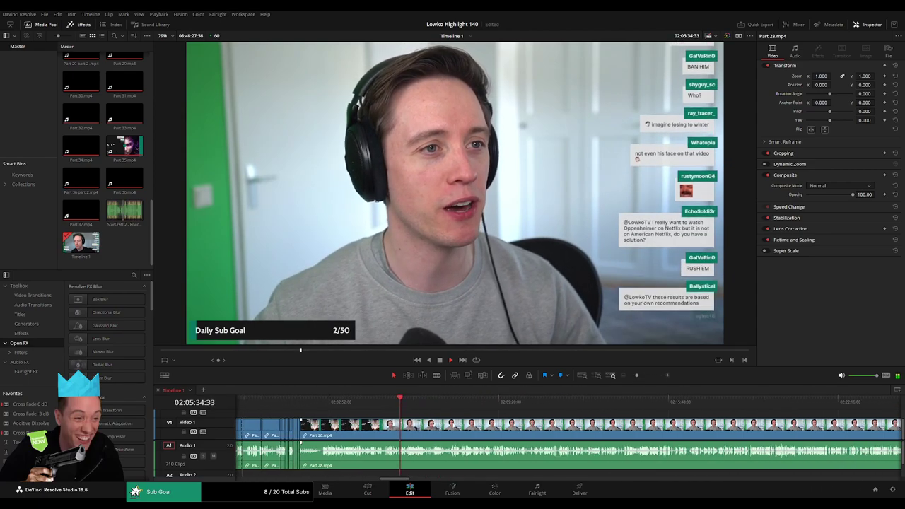
pyautogui.moveTo(357, 403); pyautogui.dragTo(386, 404)
pyautogui.click(397, 404)
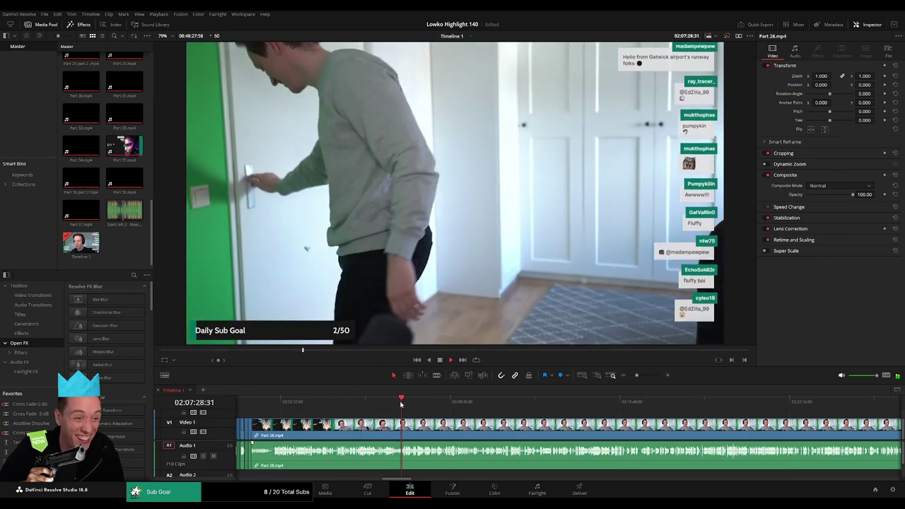
pyautogui.moveTo(397, 404); pyautogui.dragTo(505, 405)
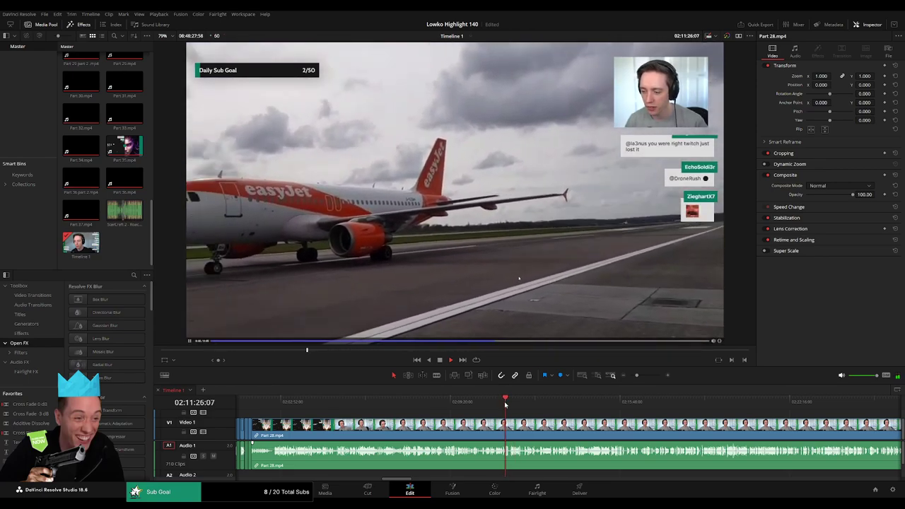
# Go back to the talking footage before the airplane video and check it between about 02:10:26 and 02:10:57
pyautogui.click(491, 405)
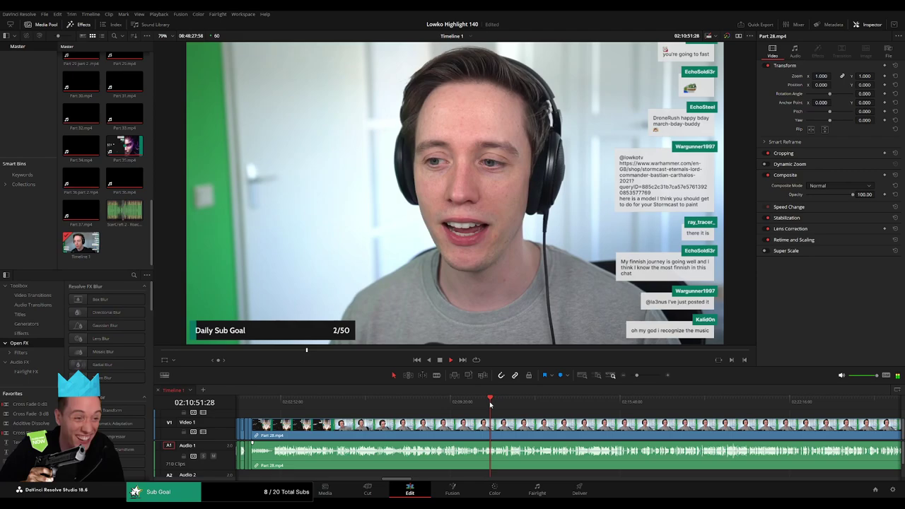
pyautogui.hscroll(6, 363, 422)
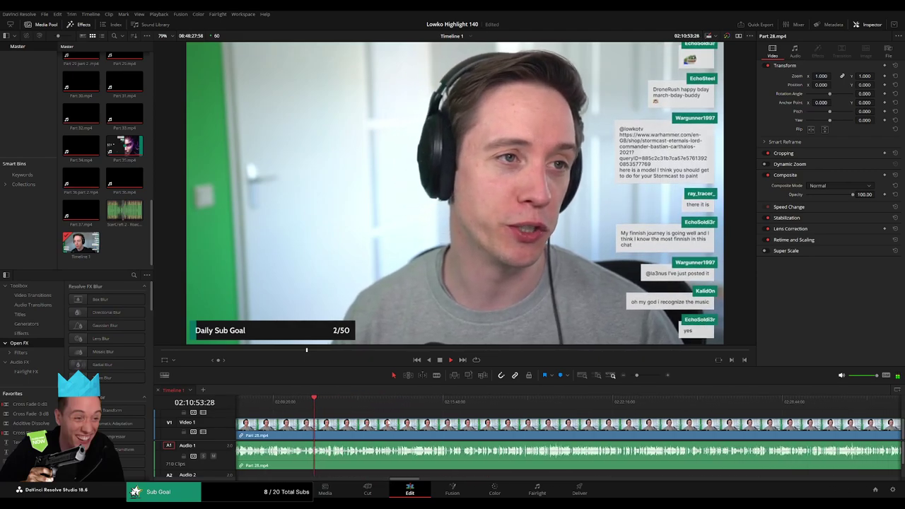
pyautogui.hscroll(-3, 363, 422)
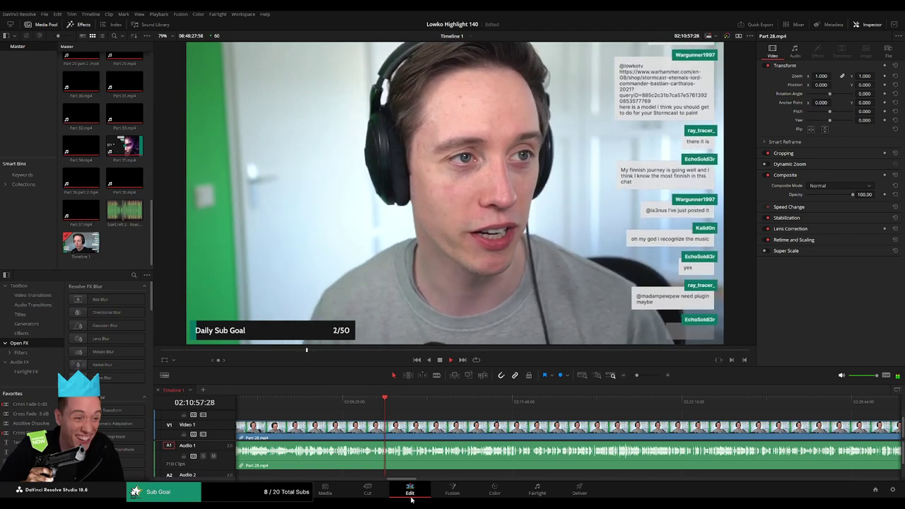
pyautogui.click(436, 404)
pyautogui.click(371, 400)
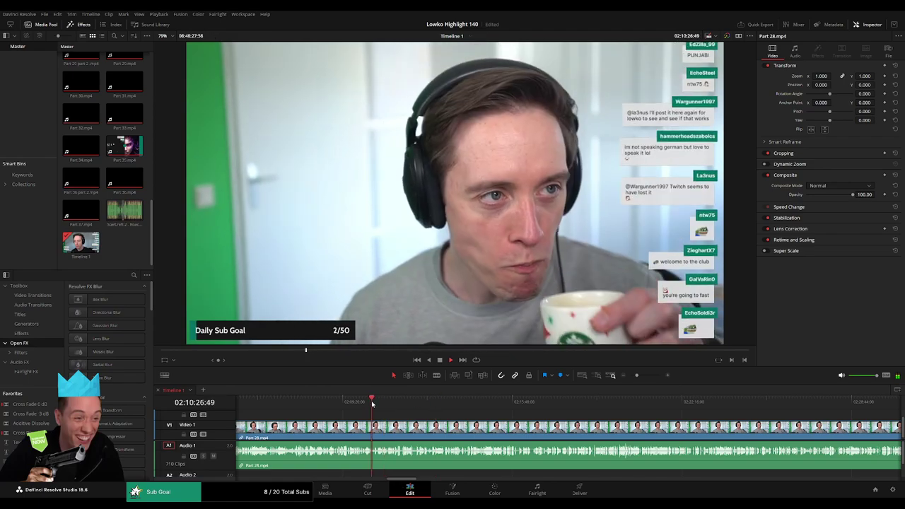
pyautogui.moveTo(638, 375); pyautogui.dragTo(645, 376)
pyautogui.click(650, 399)
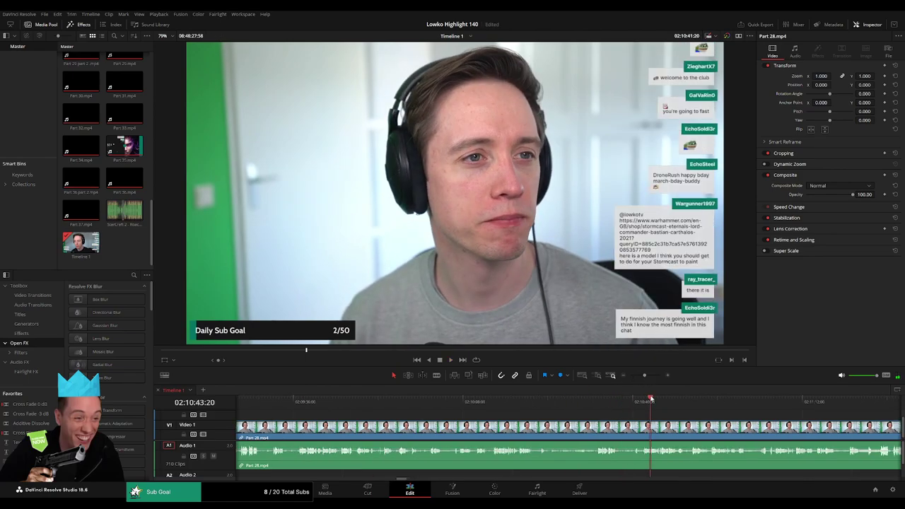
# Advance the playhead to about 02:11:20 and watch the lead-in to the airplane video in Part 28.mp4
pyautogui.hscroll(3, 629, 410)
pyautogui.hscroll(5, 459, 403)
pyautogui.click(553, 406)
pyautogui.click(598, 408)
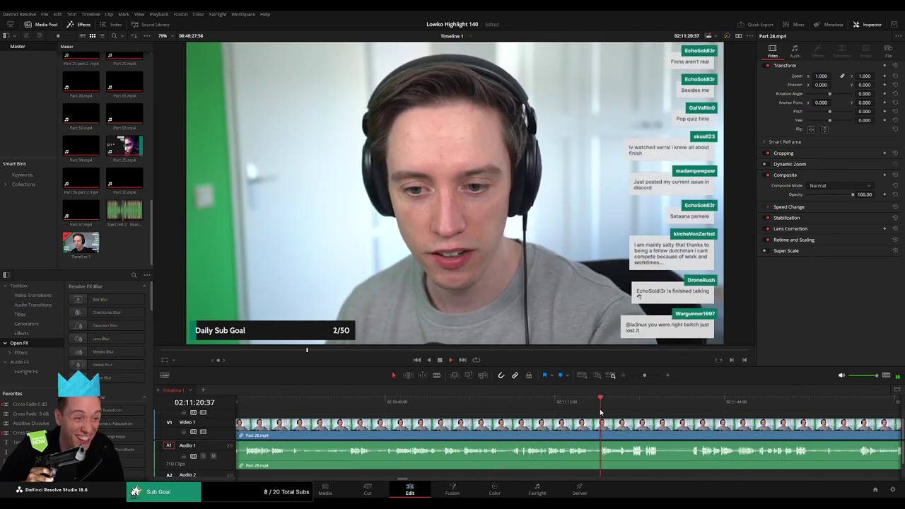
pyautogui.hscroll(1, 598, 424)
pyautogui.hscroll(3, 597, 425)
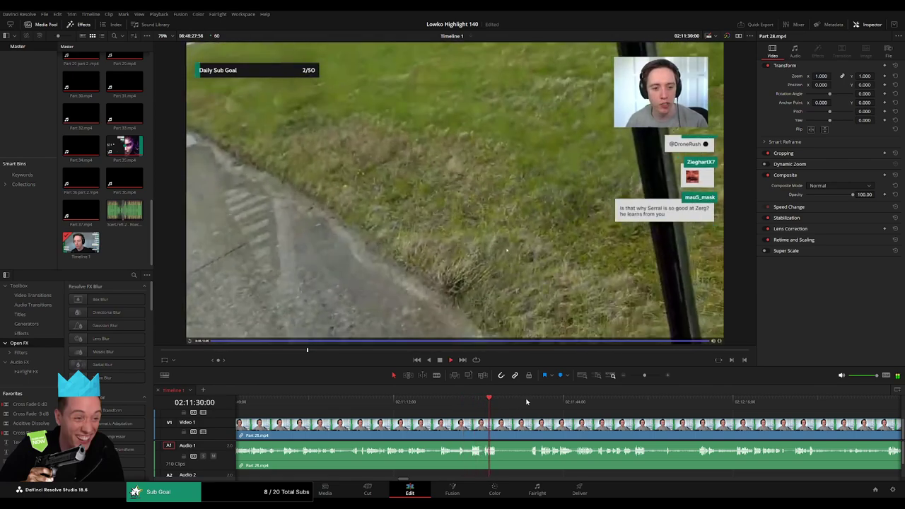
# Skim the airplane video segment of Part 28.mp4 from about 02:11:30 to the full-camera footage near 02:12:46
pyautogui.click(530, 400)
pyautogui.hscroll(3, 460, 414)
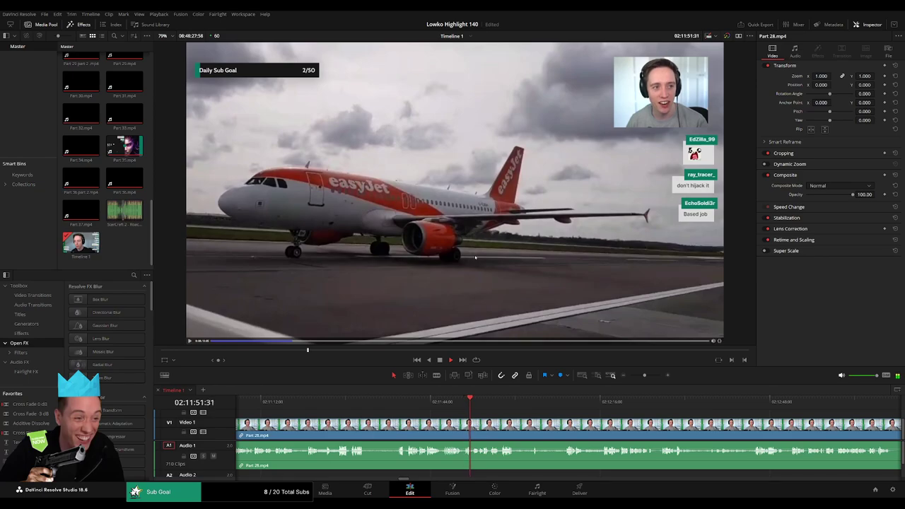
pyautogui.hscroll(2, 516, 425)
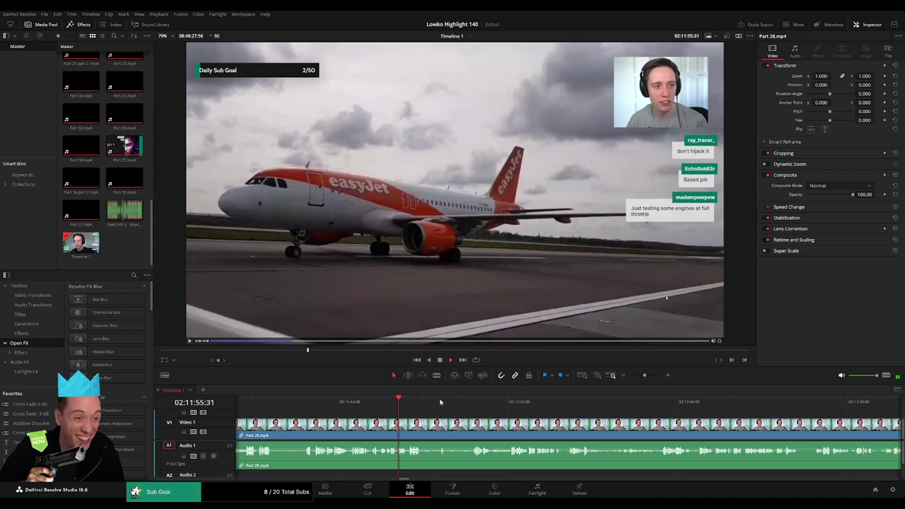
pyautogui.click(471, 400)
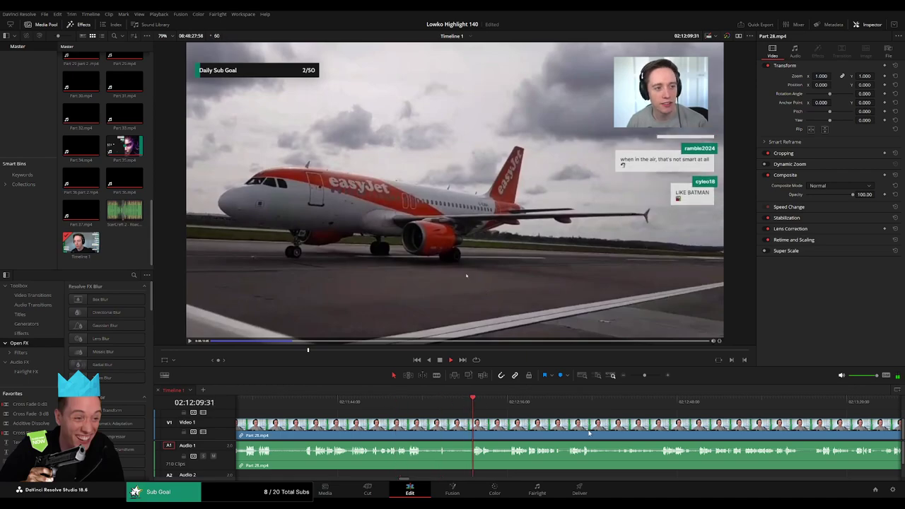
pyautogui.hscroll(2, 590, 432)
pyautogui.click(560, 400)
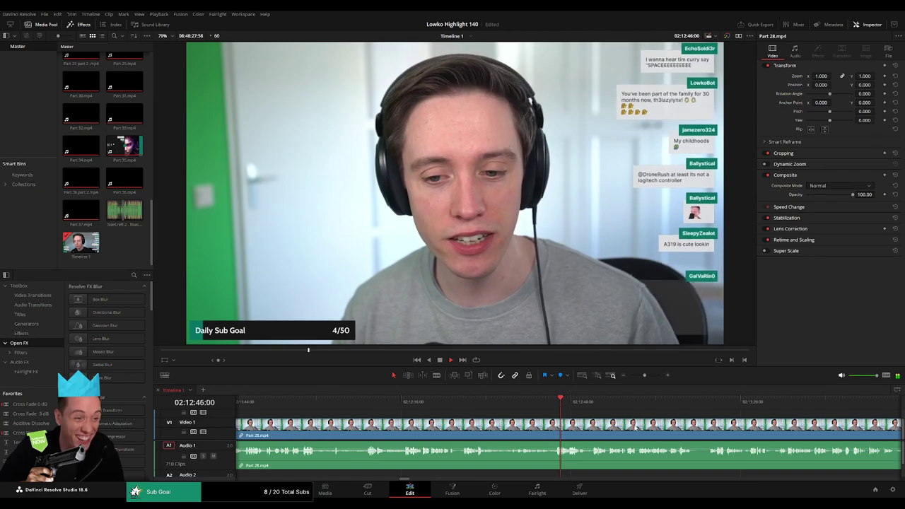
# Check the full-camera talking footage after the airplane video, up to the Reddit "Scouting by rank" segment near 02:14:06
pyautogui.hscroll(3, 497, 418)
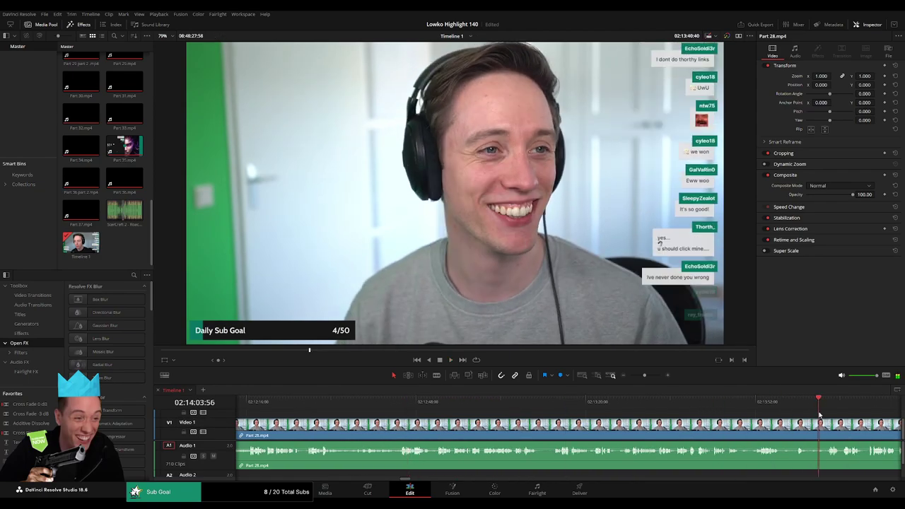
pyautogui.click(820, 402)
pyautogui.click(537, 401)
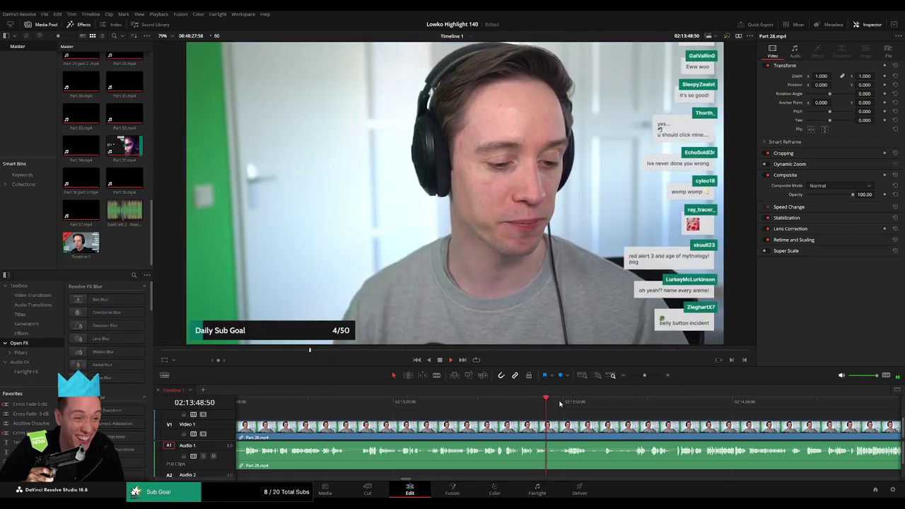
pyautogui.click(566, 401)
pyautogui.hscroll(2, 566, 406)
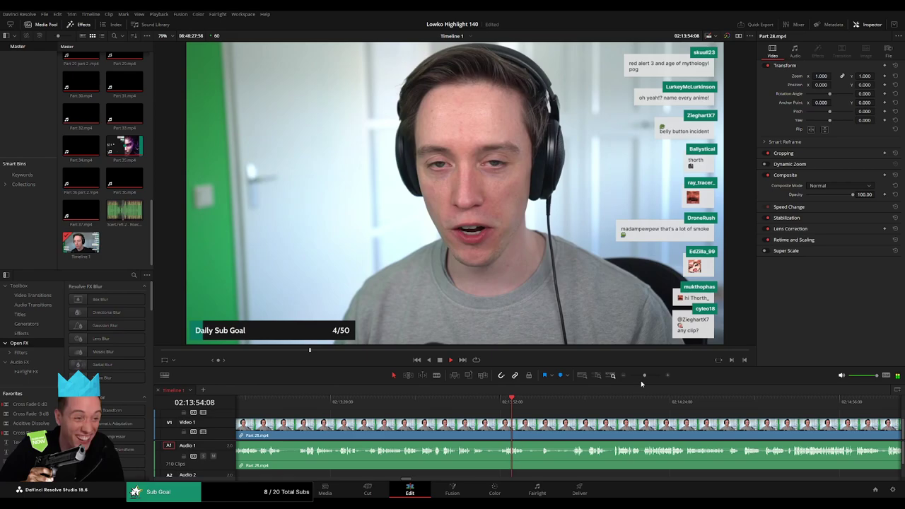
pyautogui.moveTo(645, 376); pyautogui.dragTo(644, 377)
pyautogui.click(524, 401)
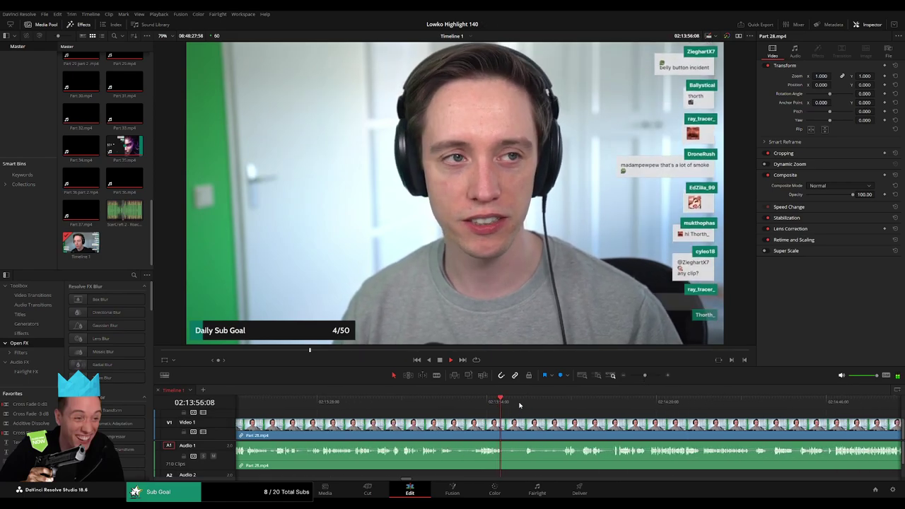
pyautogui.click(552, 402)
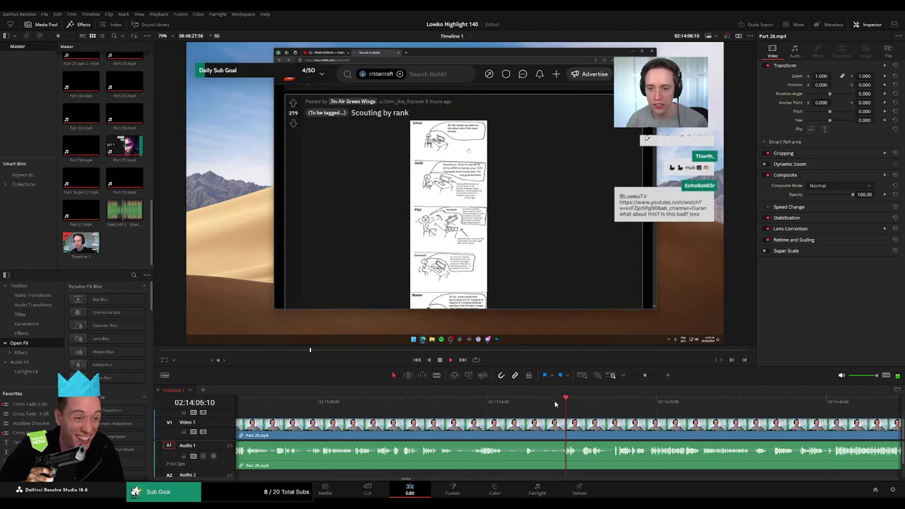
# Ripple-delete the Part 28.mp4 footage before the Reddit segment near 02:14:06 and add a Cross Fade 0 dB at the audio join
pyautogui.click(565, 434)
pyautogui.press('a')
pyautogui.click(549, 432)
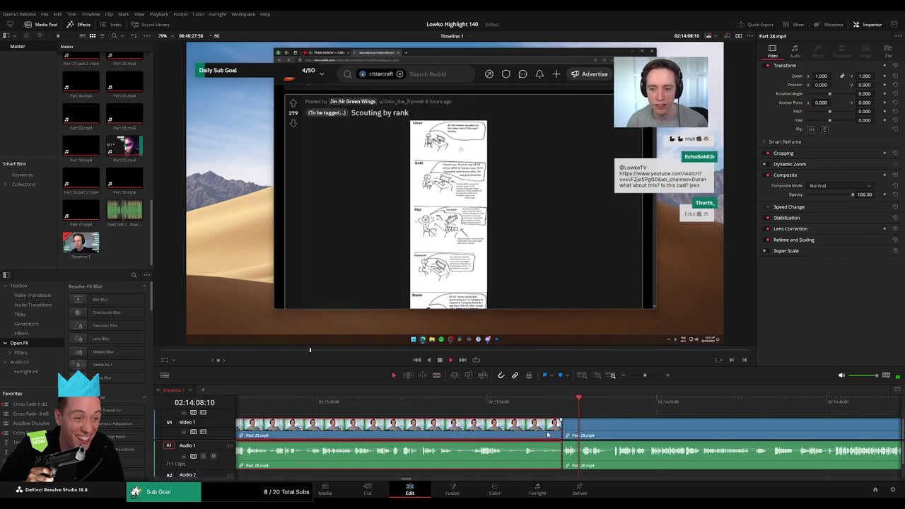
pyautogui.press('Delete')
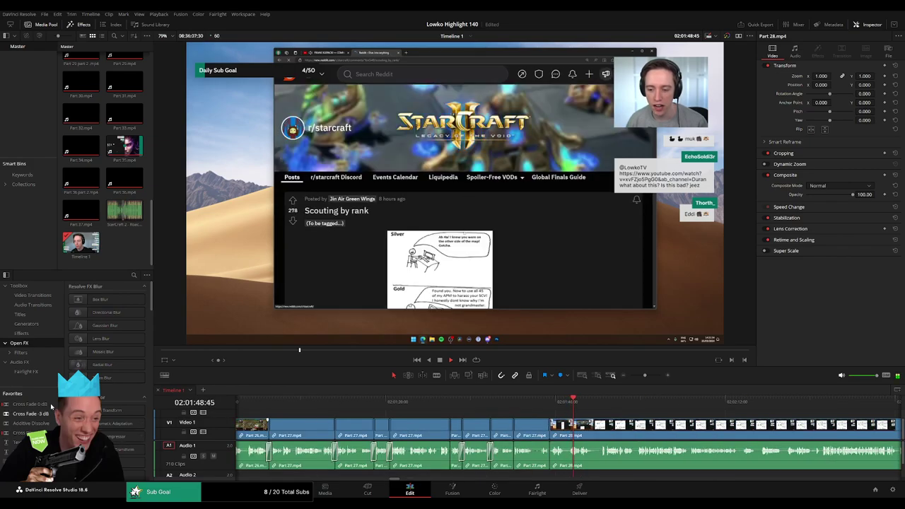
pyautogui.hscroll(3, 447, 420)
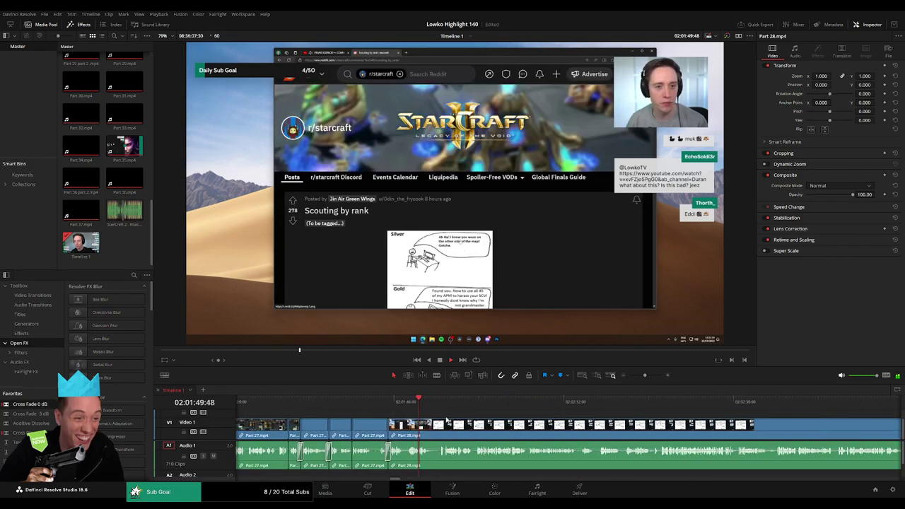
# Play the Silver and Gold panels of the Reddit comic at a closer timeline scale, from about 02:01:49 to 02:02:12
pyautogui.moveTo(645, 376); pyautogui.dragTo(648, 376)
pyautogui.hscroll(3, 484, 422)
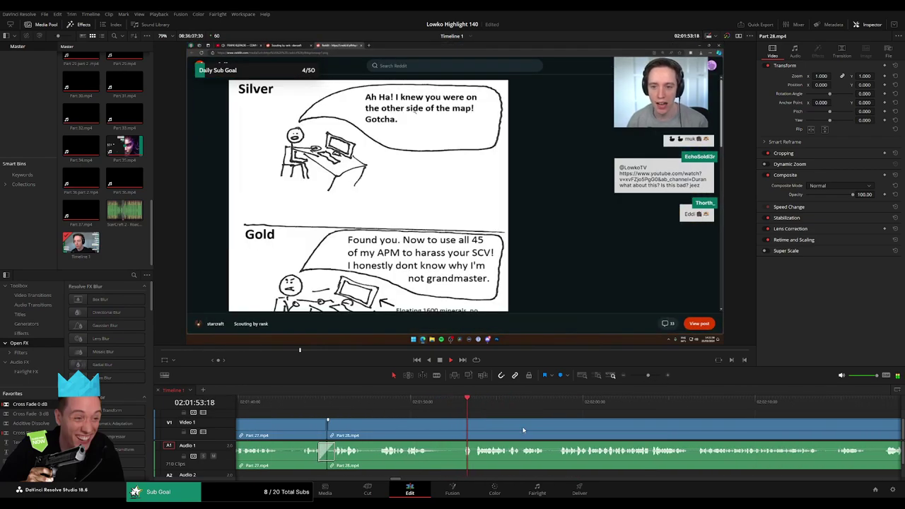
pyautogui.hscroll(2, 523, 429)
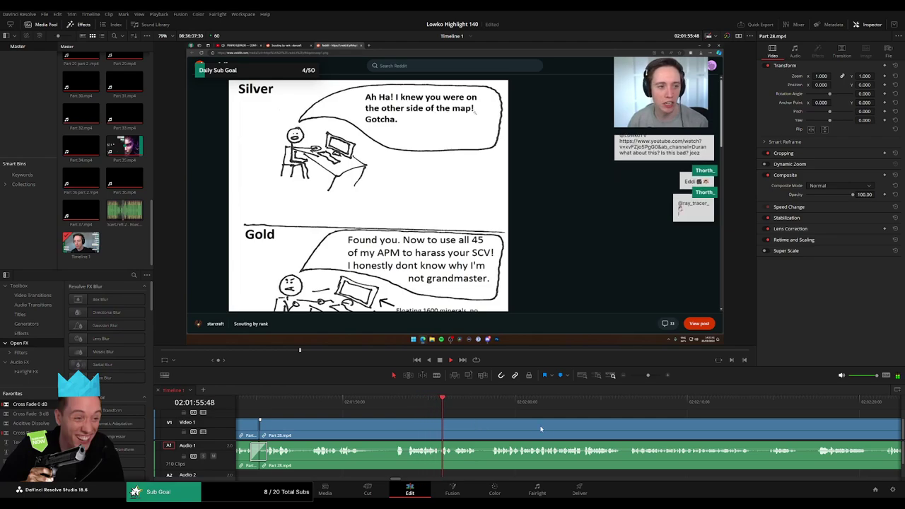
pyautogui.hscroll(2, 473, 421)
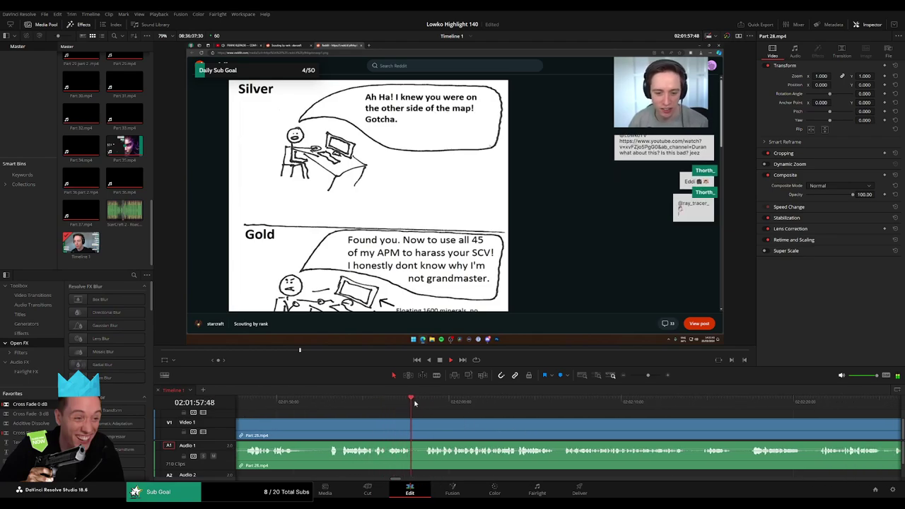
pyautogui.hscroll(2, 483, 422)
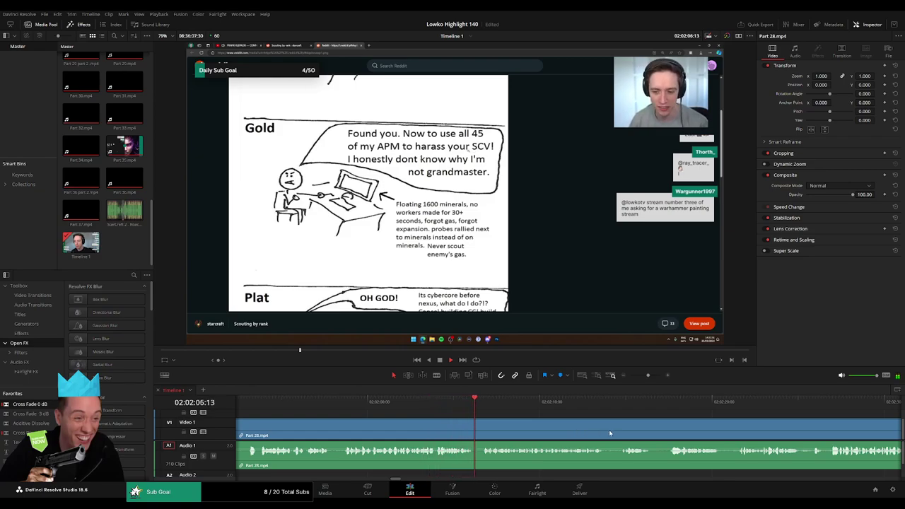
pyautogui.hscroll(3, 594, 429)
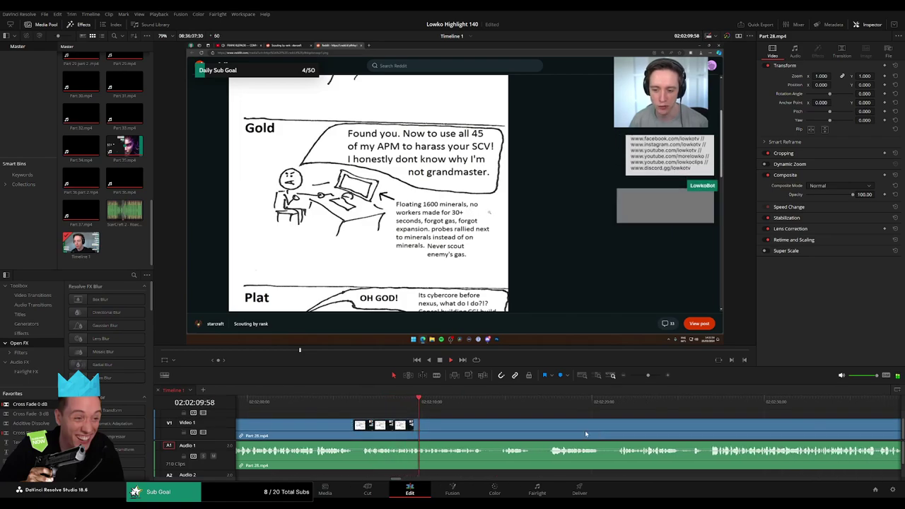
pyautogui.hscroll(2, 585, 433)
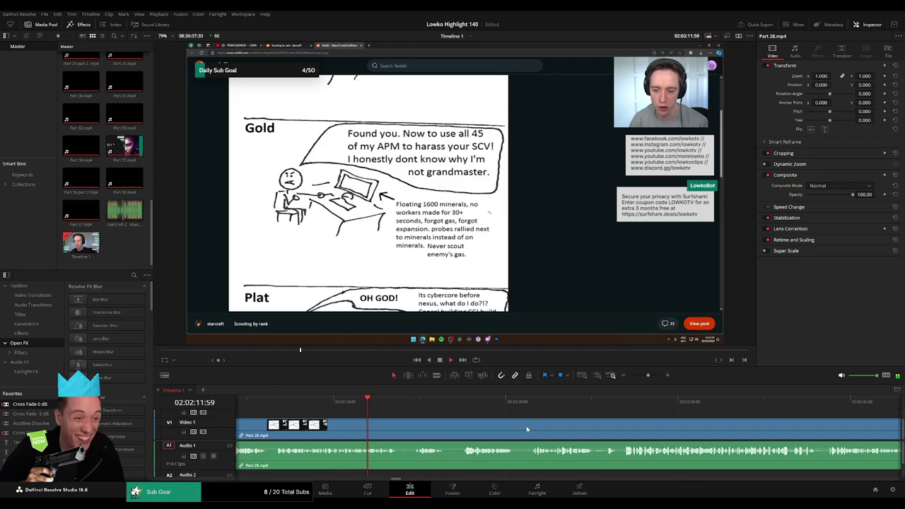
# Enlarge the timeline area and lower the divider between the video and audio tracks slightly
pyautogui.moveTo(288, 383); pyautogui.dragTo(289, 373)
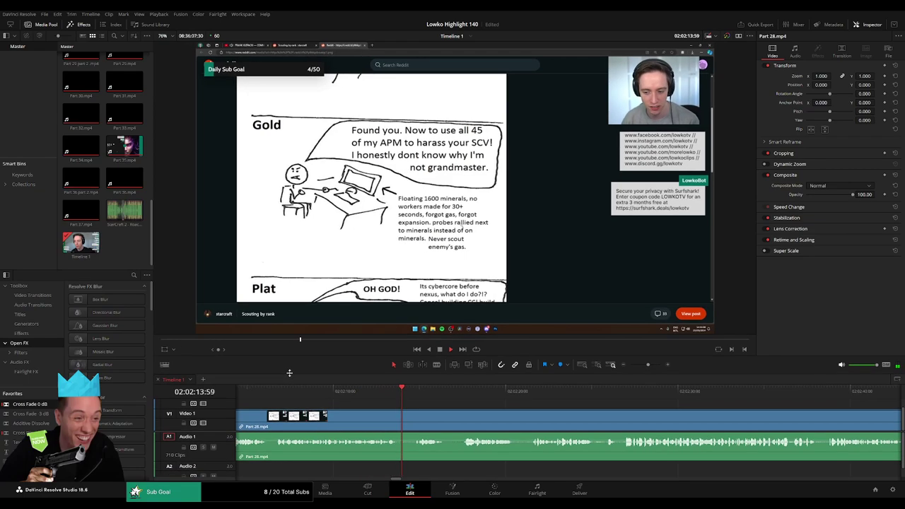
pyautogui.moveTo(223, 431); pyautogui.dragTo(223, 435)
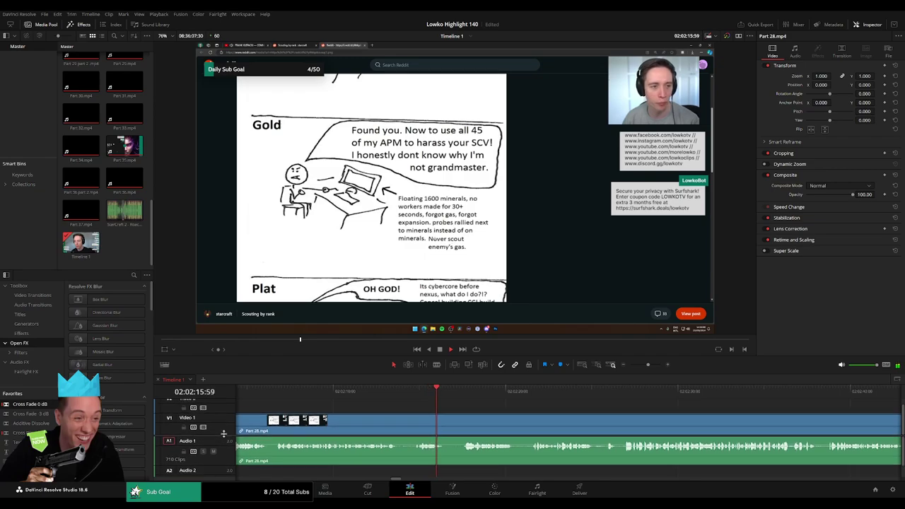
# Cut out and ripple-delete the short pause at about 02:02:20 to 02:02:21, then cross-fade the audio join
pyautogui.hscroll(2, 464, 419)
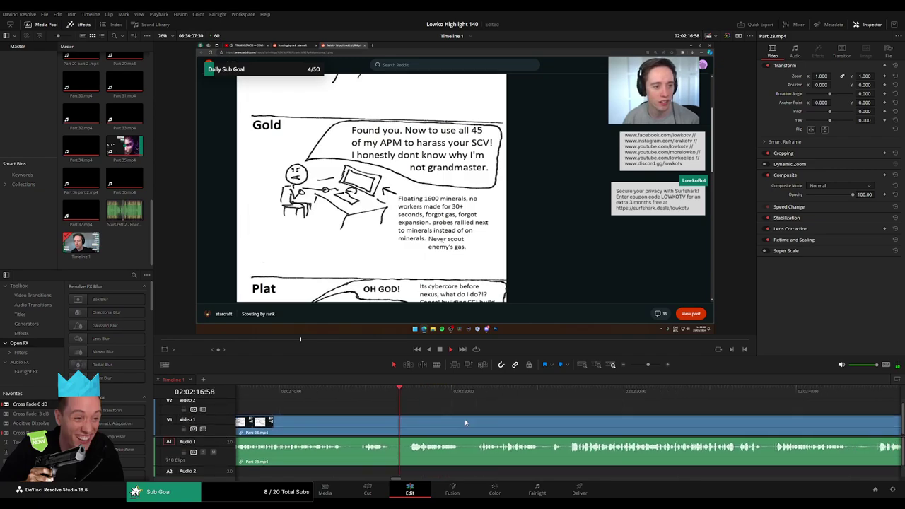
pyautogui.click(422, 423)
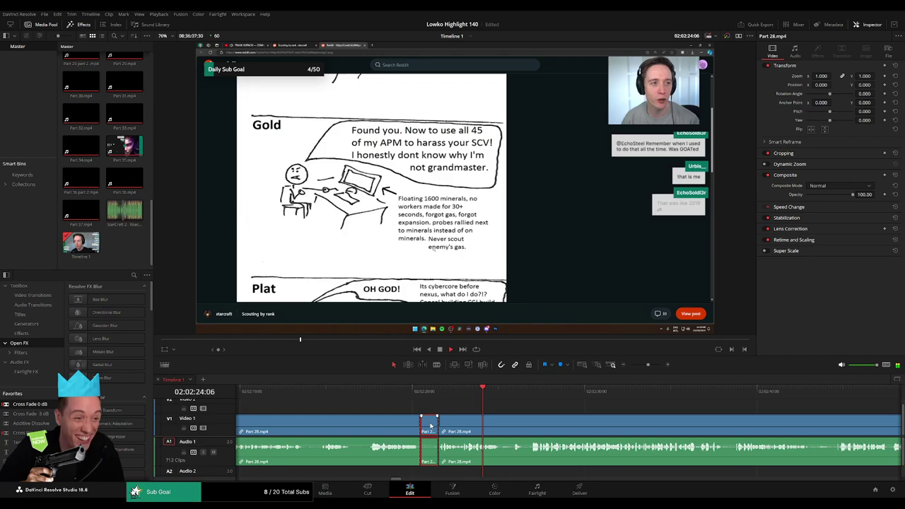
pyautogui.press('space')
pyautogui.press('a')
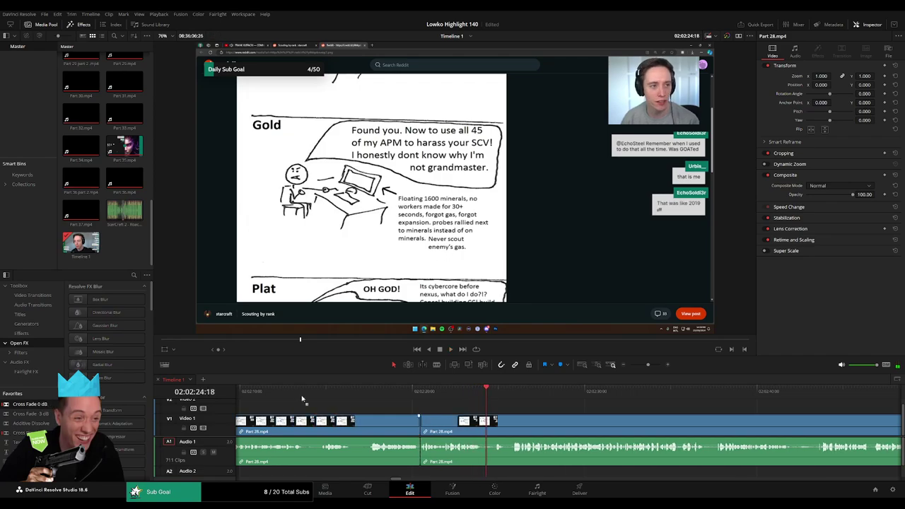
# Play on through the Plat panel and ripple-delete the short section between about 02:02:42 and 02:02:44
pyautogui.hscroll(2, 465, 435)
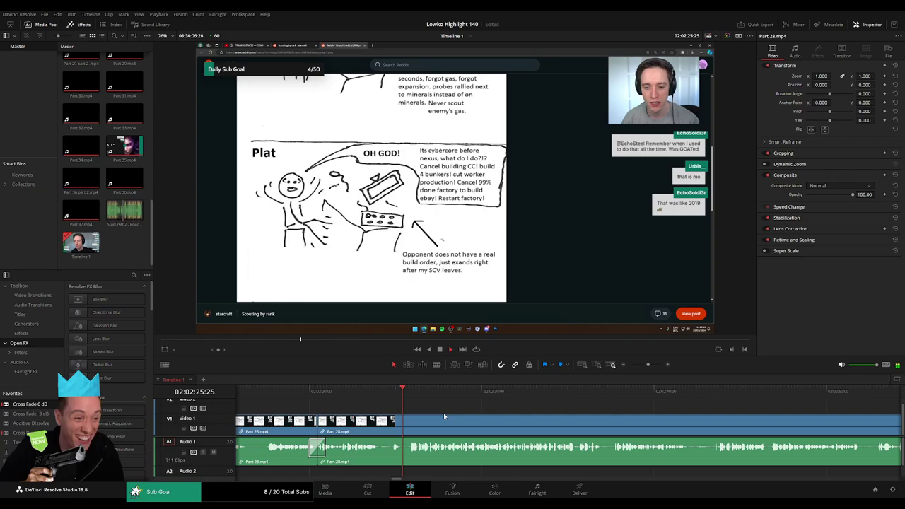
pyautogui.hscroll(1, 406, 419)
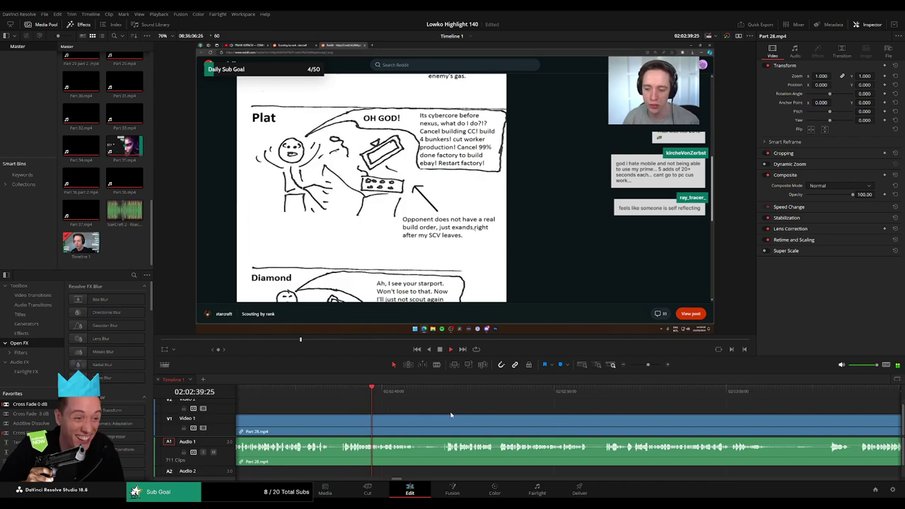
pyautogui.press('b')
pyautogui.click(369, 424)
pyautogui.click(393, 424)
pyautogui.press('a')
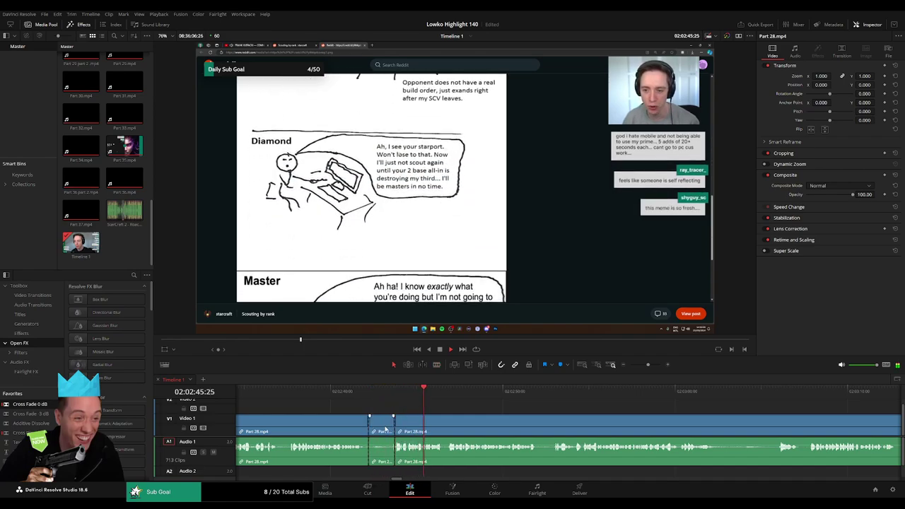
pyautogui.press('BackSpace')
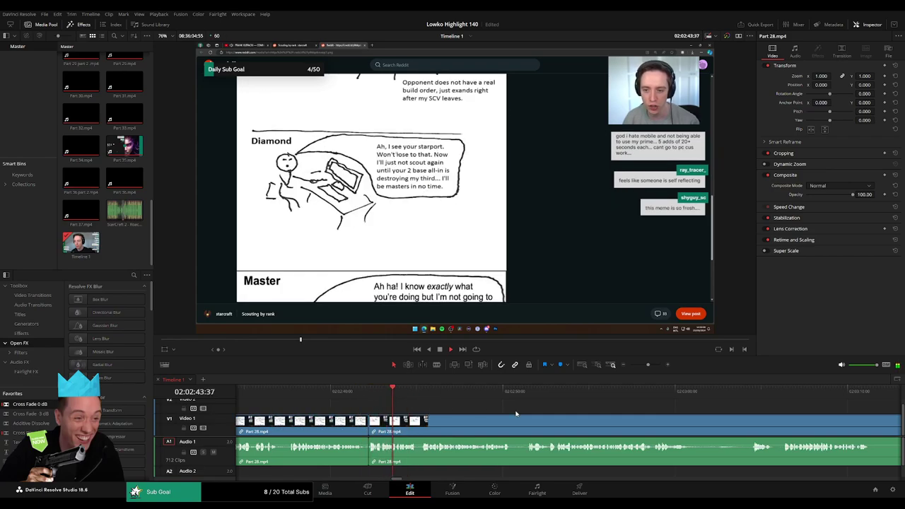
# Review the Diamond and Master panels of the Reddit comic from about 02:02:43 to 02:03:05
pyautogui.moveTo(516, 415); pyautogui.dragTo(445, 405)
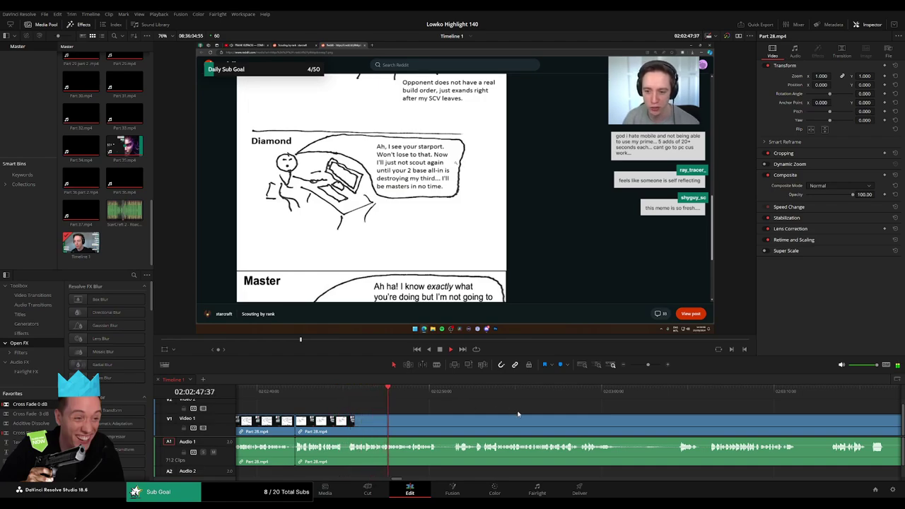
pyautogui.hscroll(3, 408, 421)
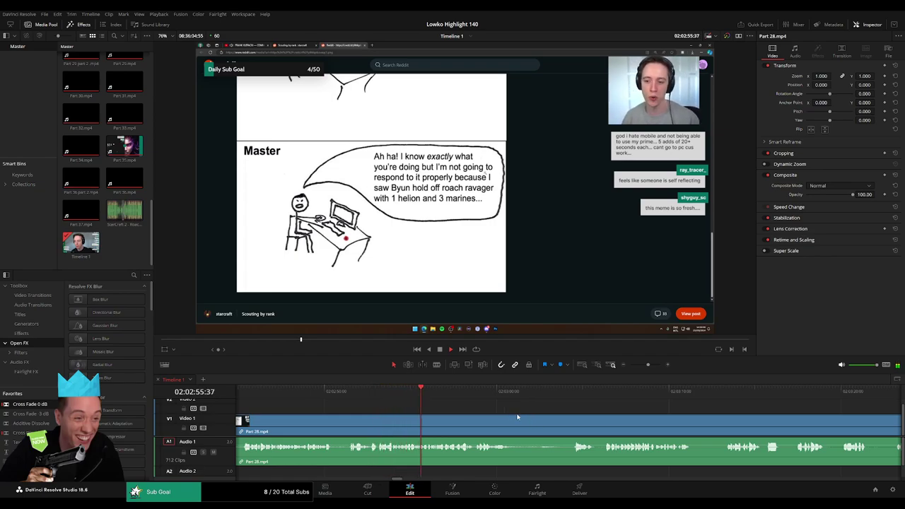
pyautogui.hscroll(3, 495, 417)
pyautogui.hscroll(2, 410, 413)
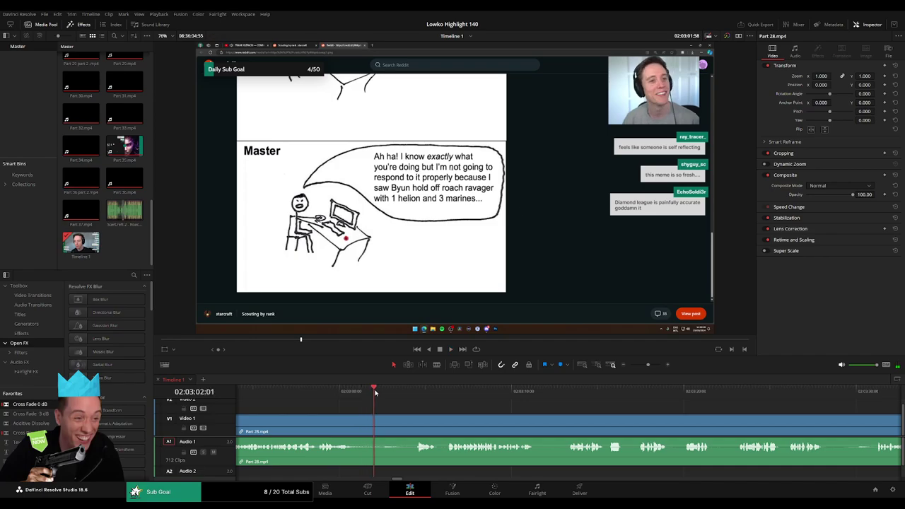
pyautogui.moveTo(374, 393); pyautogui.dragTo(410, 396)
pyautogui.hscroll(4, 425, 410)
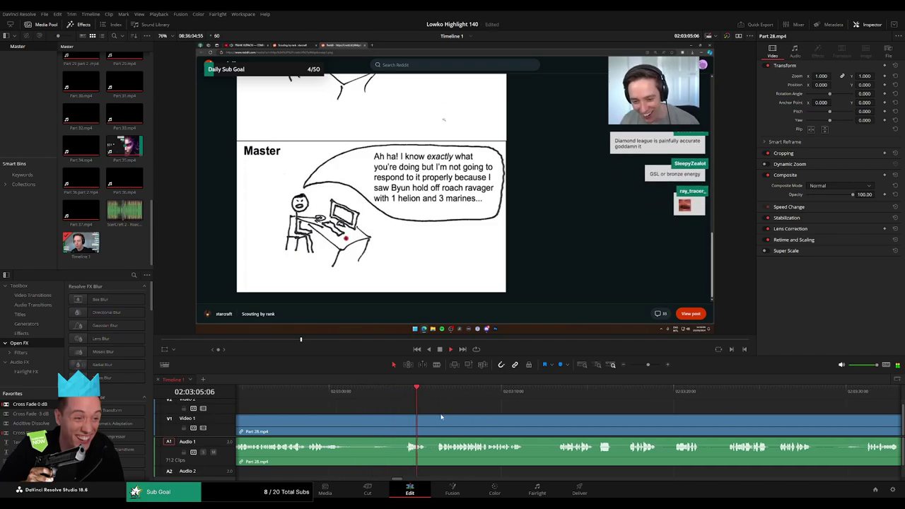
# Cut out and ripple-delete the pause between about 02:03:11 and 02:03:13, then cross-fade the audio join
pyautogui.hscroll(3, 359, 411)
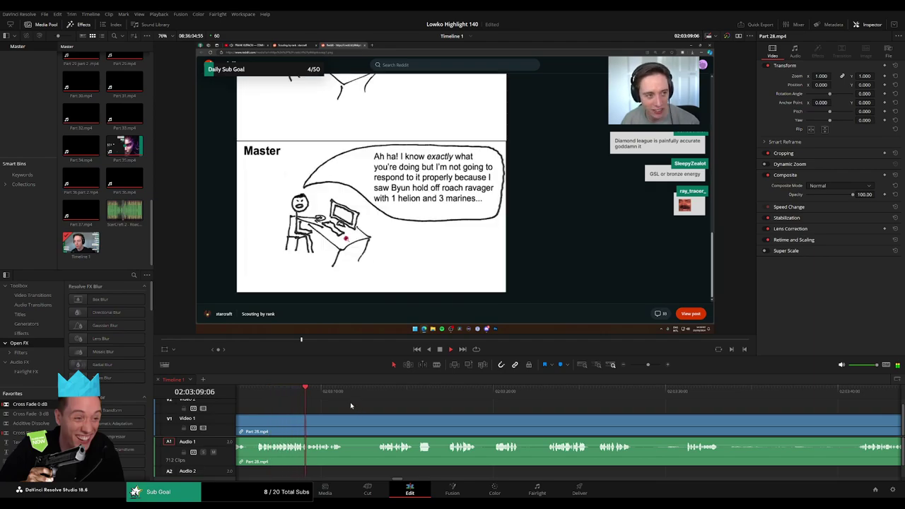
pyautogui.click(347, 420)
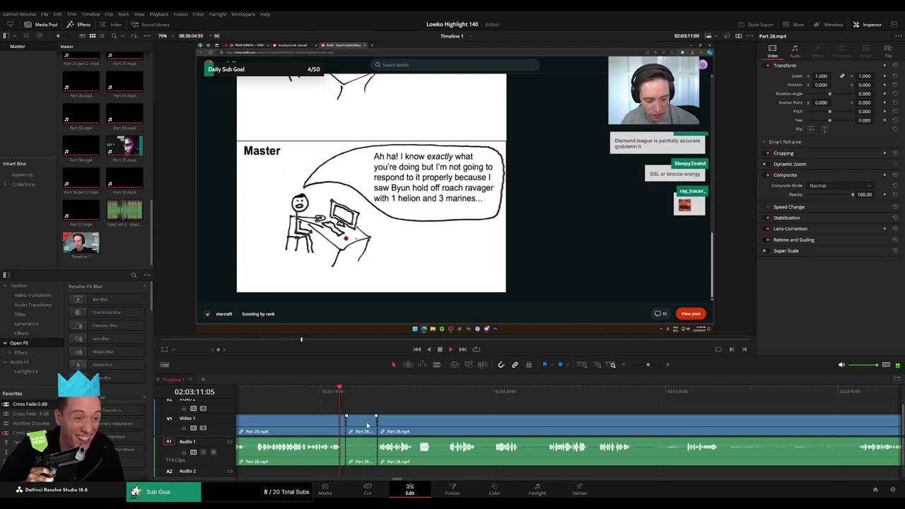
pyautogui.press('a')
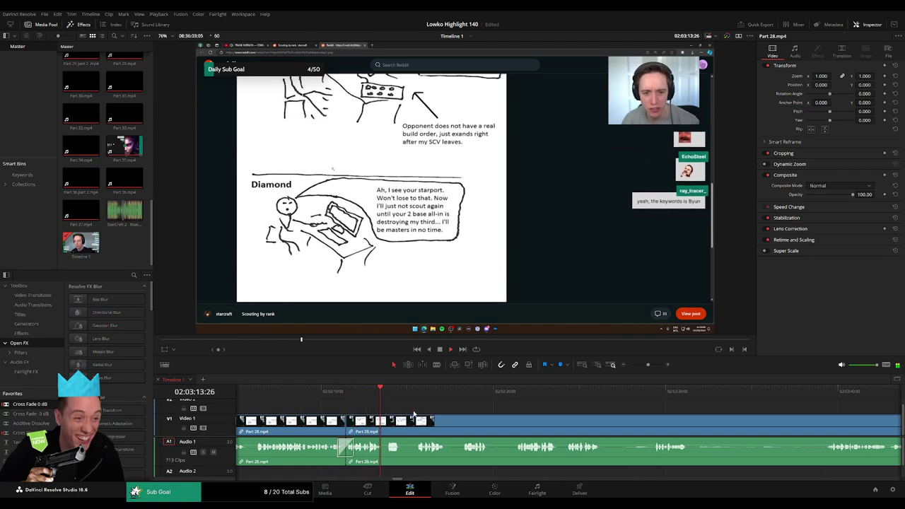
pyautogui.hscroll(5, 354, 403)
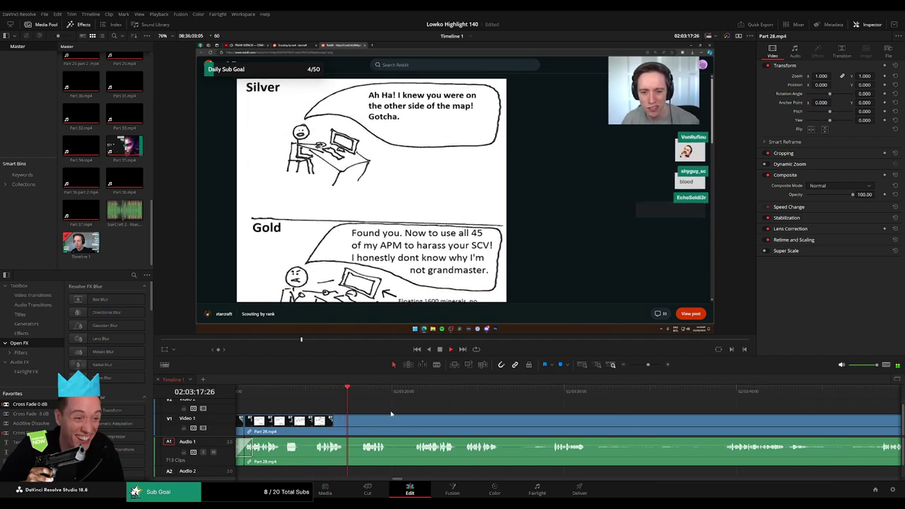
# Split Part 28.mp4 at about 02:03:19:09 and 02:03:19:38 to isolate the short spoken bit
pyautogui.hscroll(2, 359, 407)
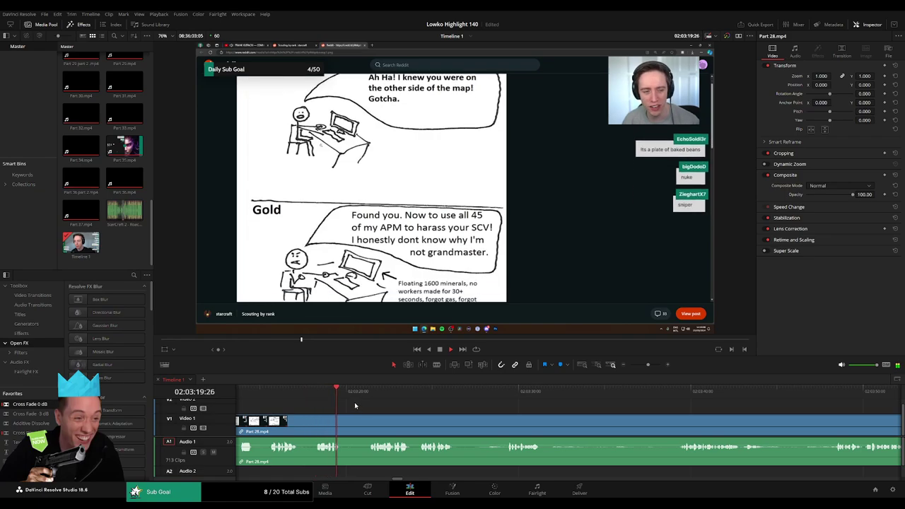
pyautogui.click(312, 389)
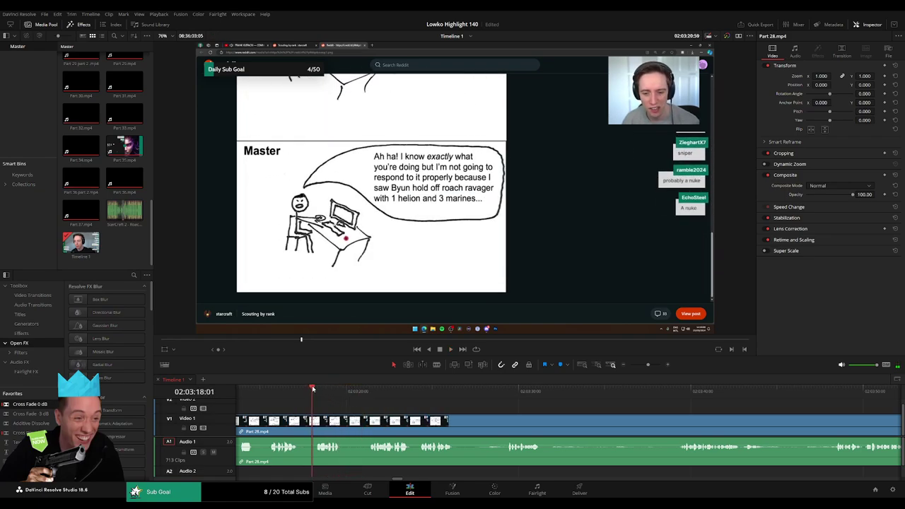
pyautogui.press('space')
pyautogui.moveTo(647, 364); pyautogui.dragTo(653, 365)
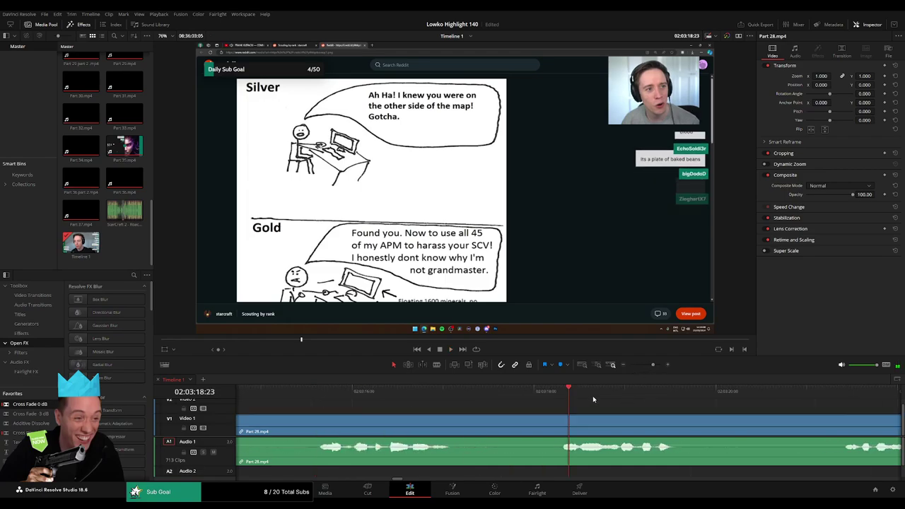
pyautogui.hscroll(3, 586, 425)
pyautogui.press('space')
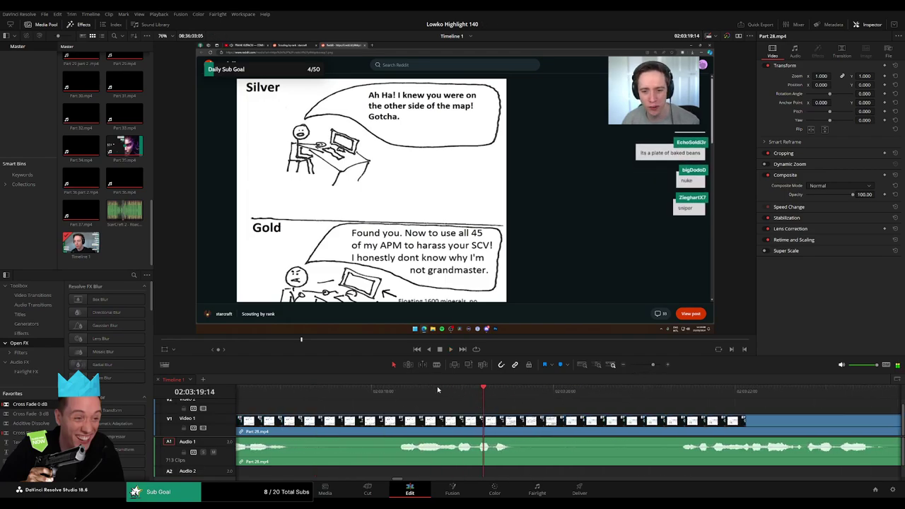
pyautogui.click(440, 389)
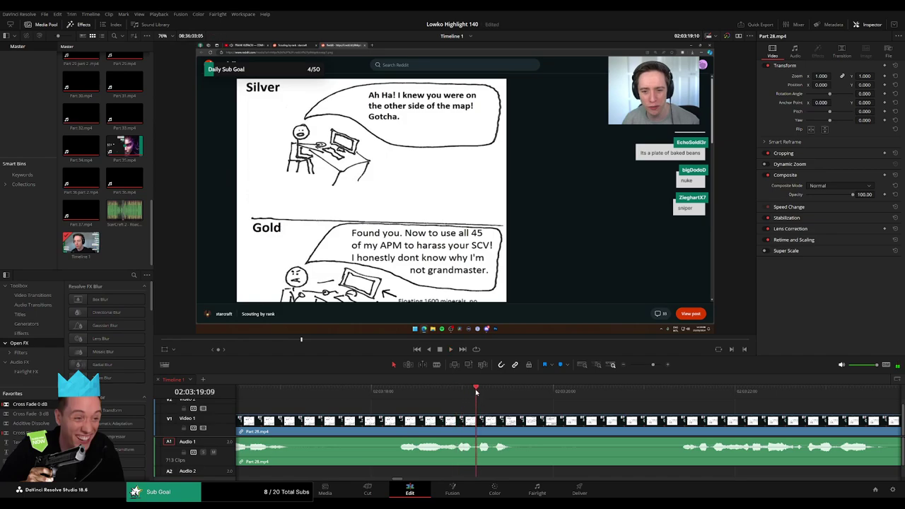
pyautogui.click(482, 429)
pyautogui.press('space')
pyautogui.press('space')
pyautogui.click(522, 428)
pyautogui.press('a')
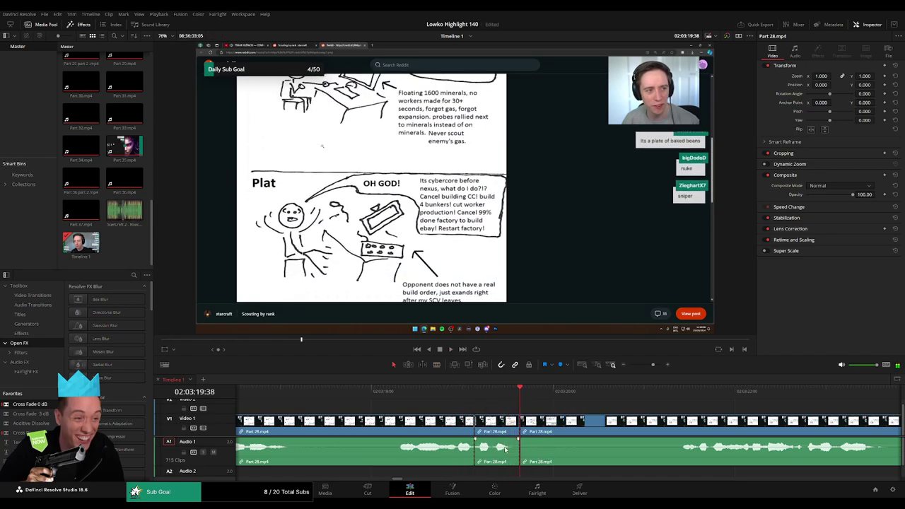
# Silence the isolated piece's audio and place the StarCraft 2 Roach Quotes audio beneath it on Audio 2, trimmed to the same length
pyautogui.moveTo(506, 467); pyautogui.dragTo(506, 469)
pyautogui.moveTo(136, 215); pyautogui.dragTo(475, 470)
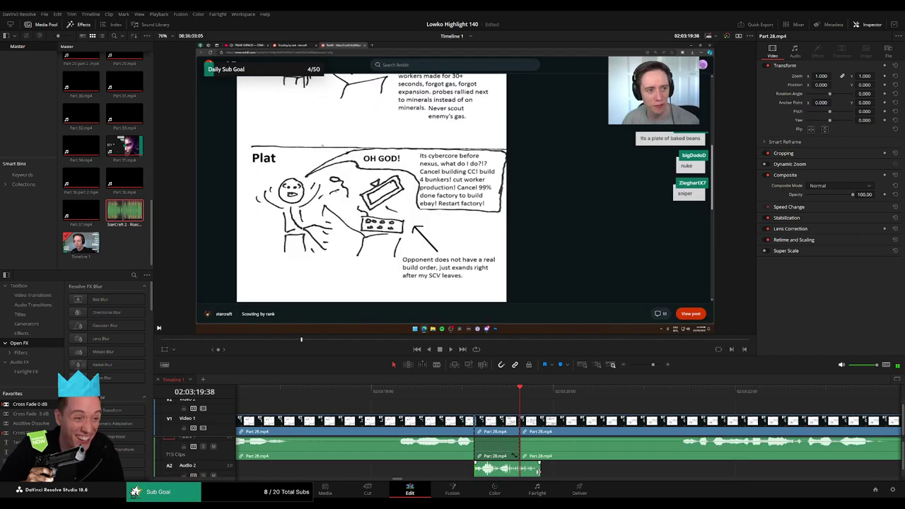
pyautogui.moveTo(539, 471); pyautogui.dragTo(516, 471)
# Set the Roach Quotes clip's volume to -23 and play the passage back to check it
pyautogui.click(518, 468)
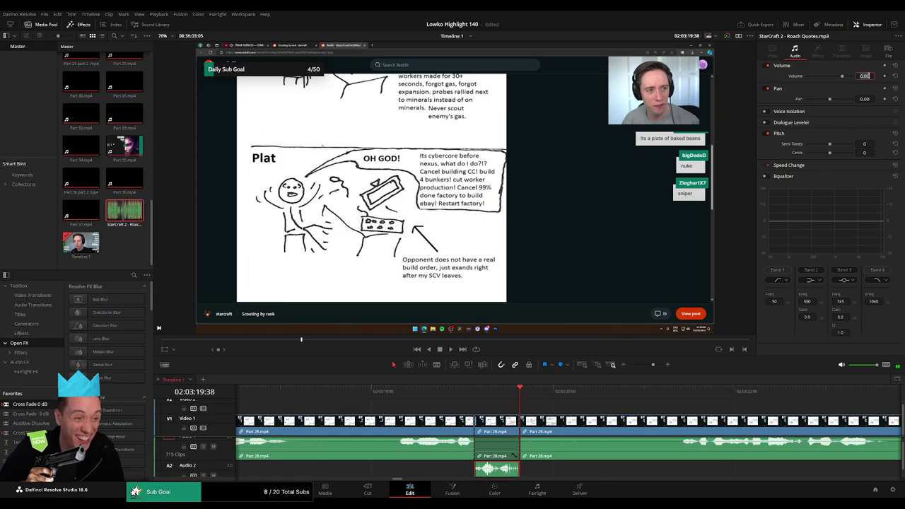
pyautogui.press('space')
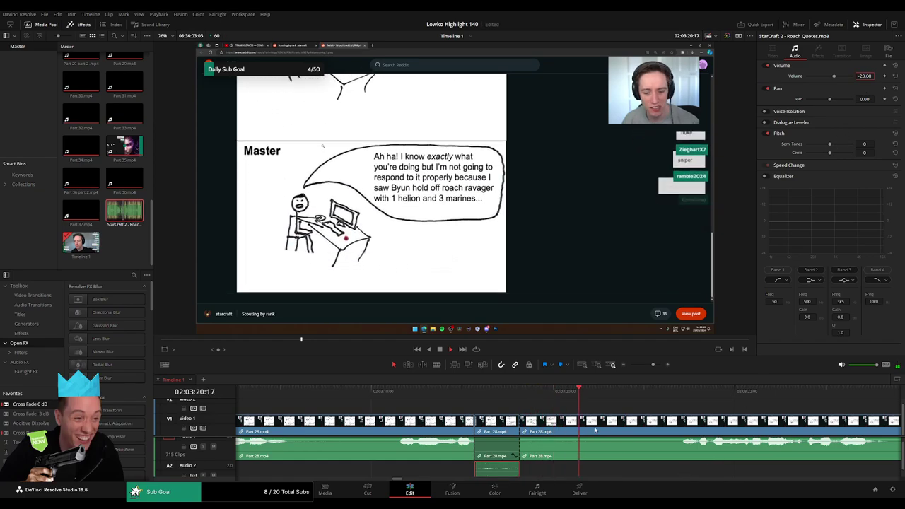
pyautogui.click(462, 393)
pyautogui.click(602, 408)
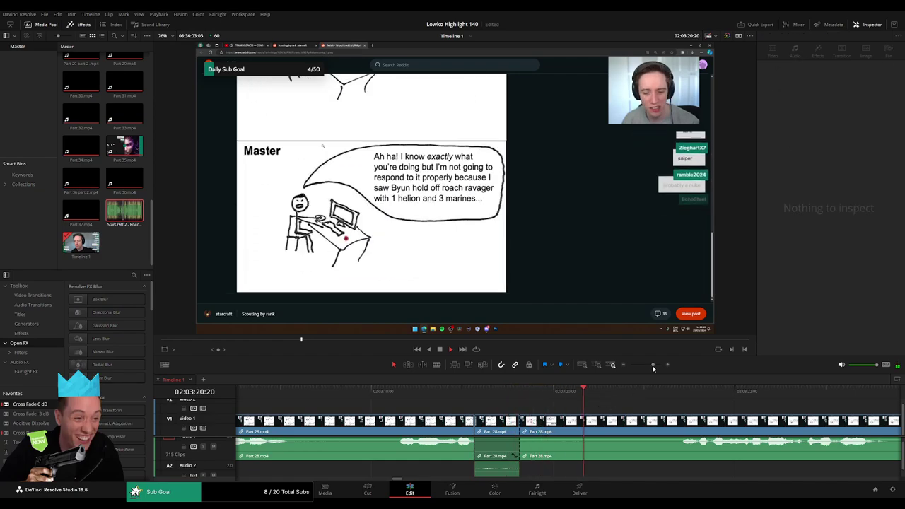
# Split Part 28.mp4 at about 02:03:26, 02:03:28 and 02:03:31, ripple-delete the first short piece, and cross-fade the audio join
pyautogui.moveTo(652, 366); pyautogui.dragTo(647, 366)
pyautogui.moveTo(598, 438); pyautogui.dragTo(589, 452)
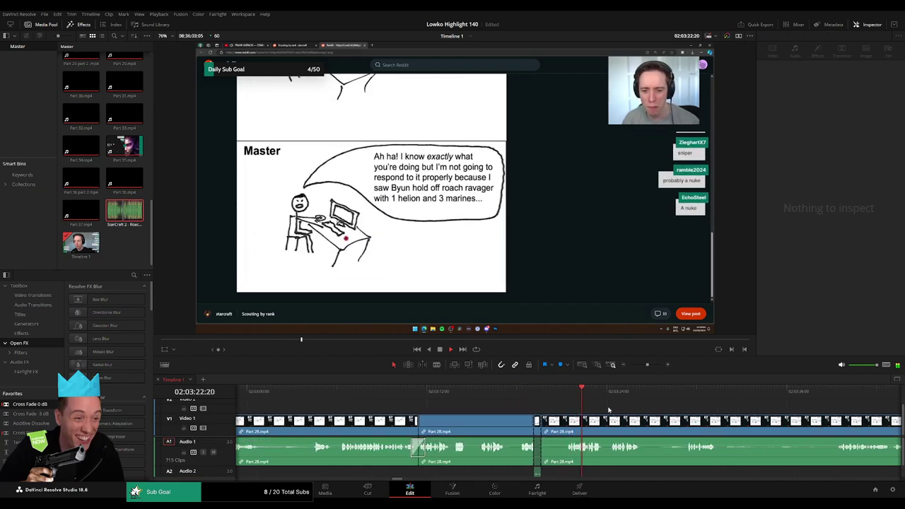
pyautogui.scroll(-1, 211, 422)
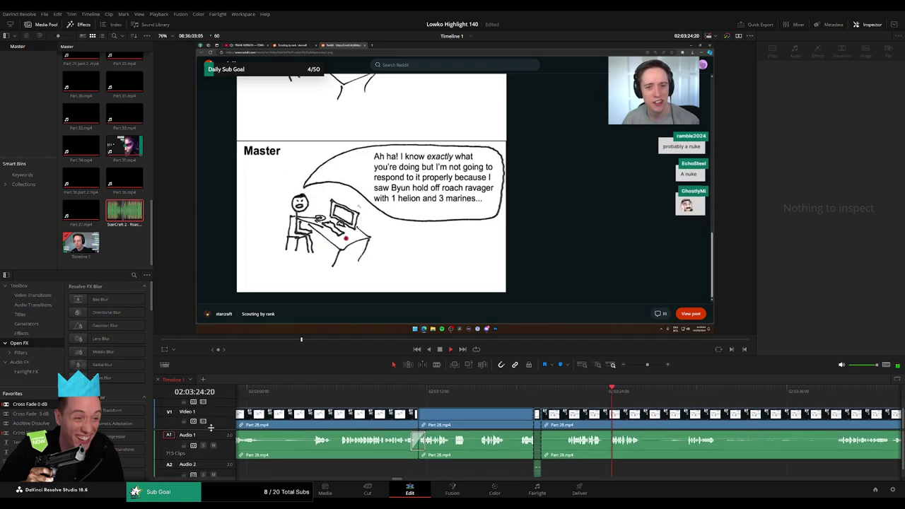
pyautogui.moveTo(211, 424); pyautogui.dragTo(211, 426)
pyautogui.scroll(-1, 226, 463)
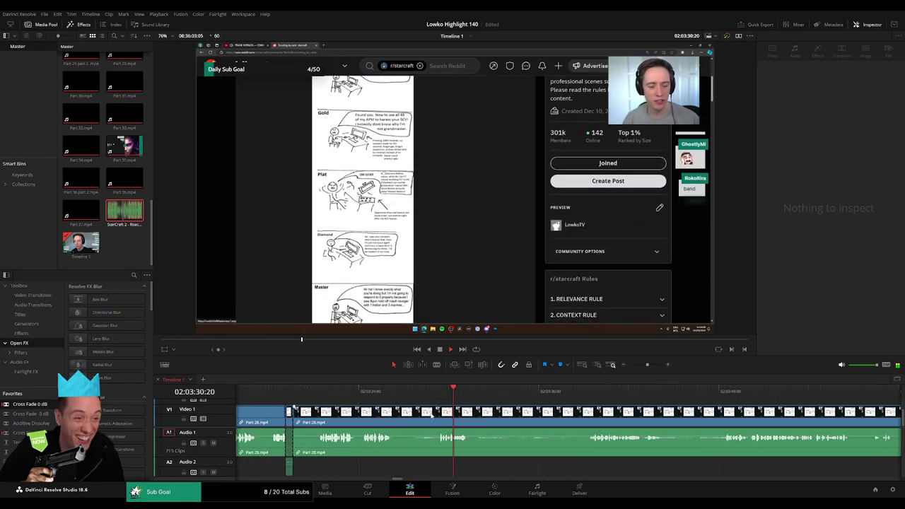
pyautogui.click(394, 411)
pyautogui.click(437, 411)
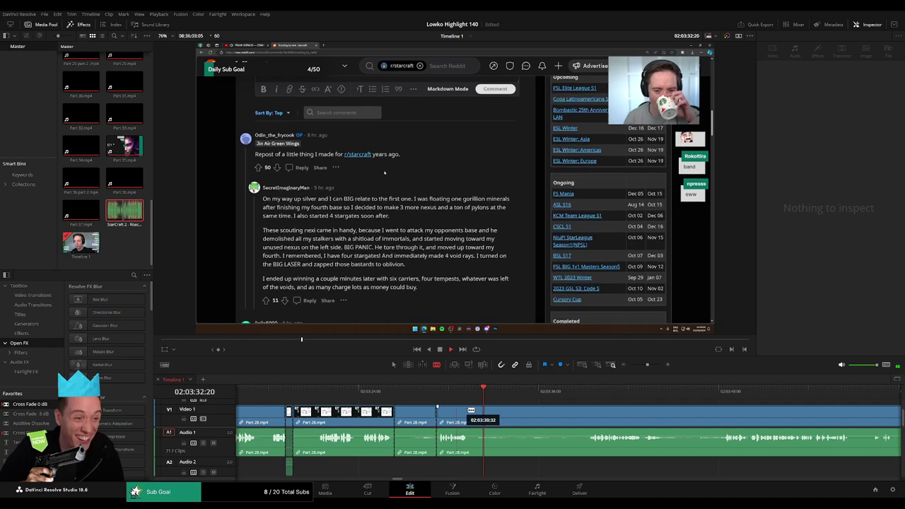
pyautogui.click(477, 412)
pyautogui.press('a')
pyautogui.click(419, 414)
pyautogui.press('Delete')
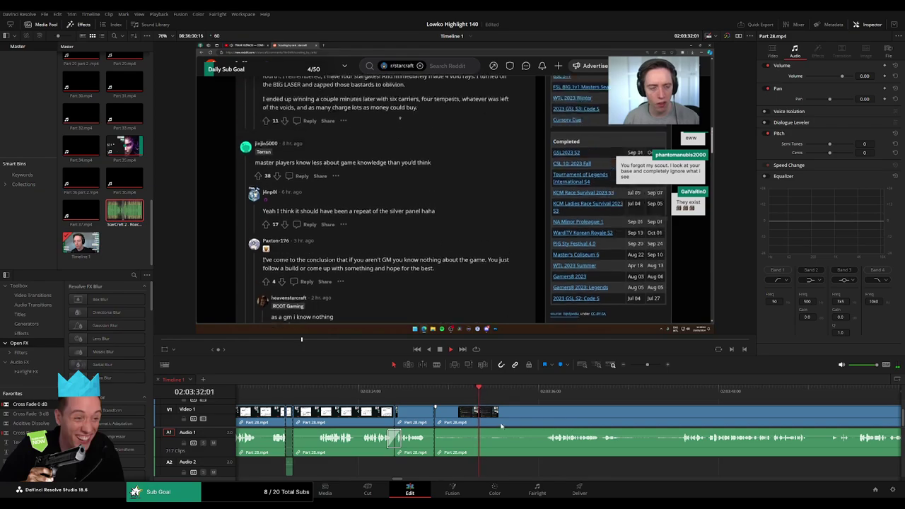
# Cut and ripple-delete the quiet browsing section between about 02:03:28 and 02:03:36, then cross-fade the audio join with Cross Fade 0 dB
pyautogui.moveTo(456, 373); pyautogui.dragTo(456, 359)
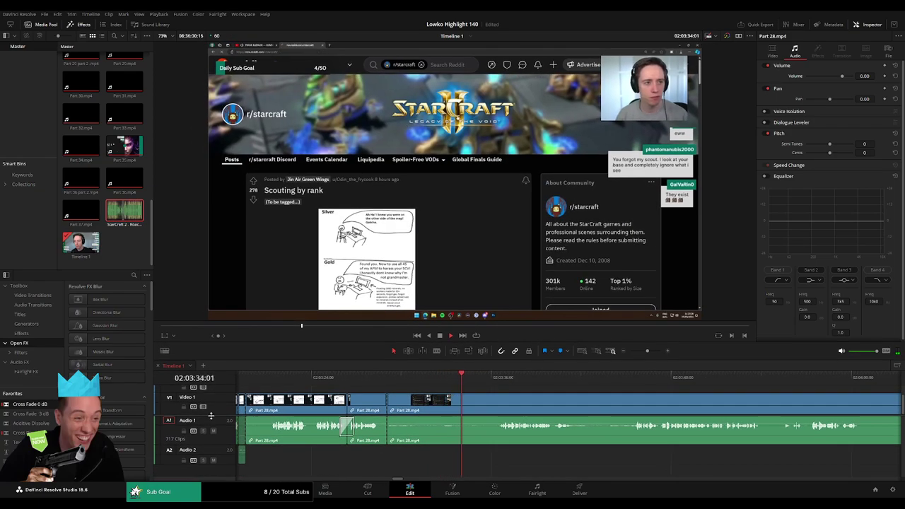
pyautogui.scroll(1, 214, 416)
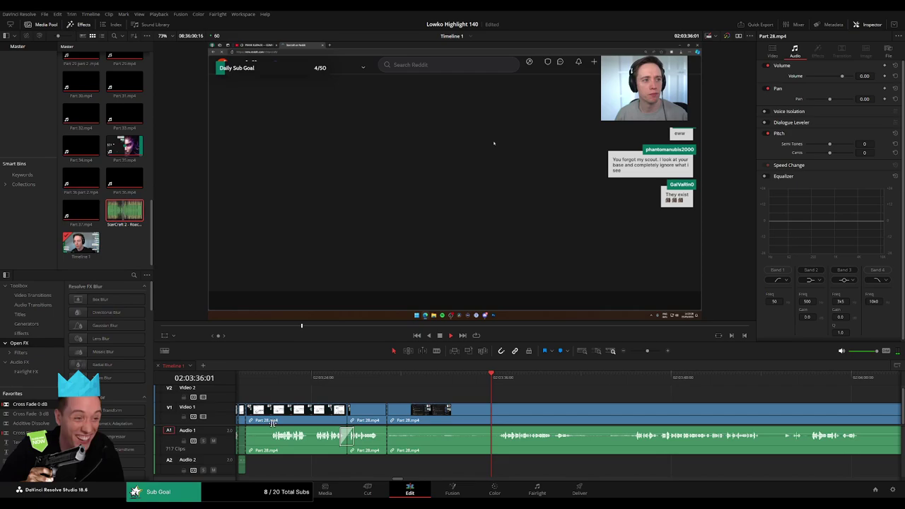
pyautogui.hscroll(3, 417, 412)
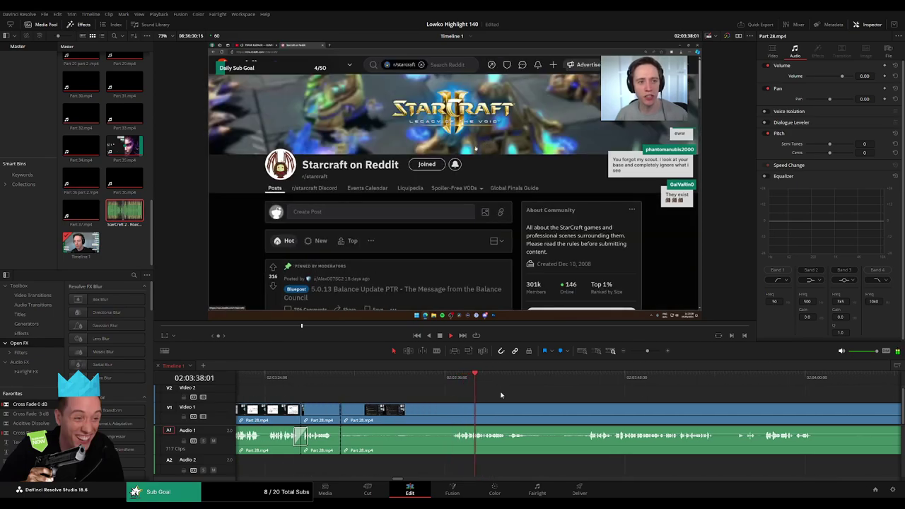
pyautogui.hscroll(2, 495, 400)
pyautogui.press('b')
pyautogui.click(422, 410)
pyautogui.press('a')
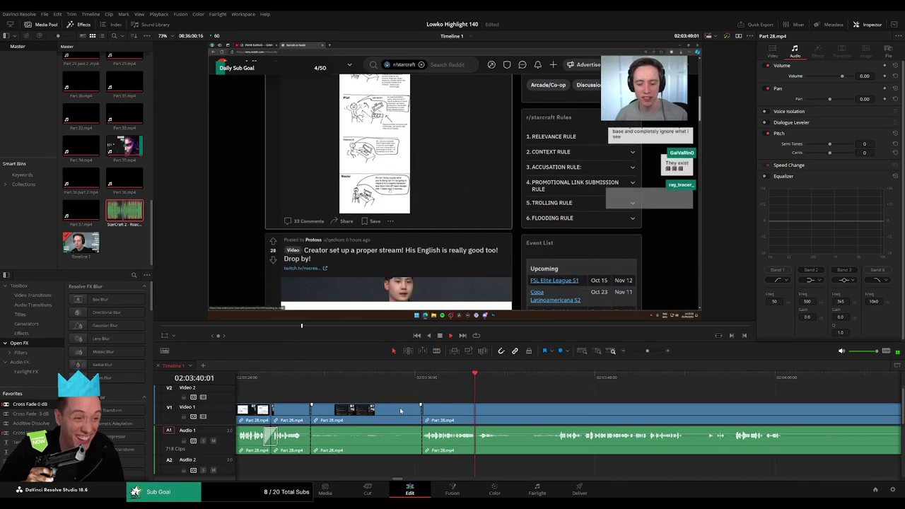
pyautogui.click(401, 411)
pyautogui.press('Delete')
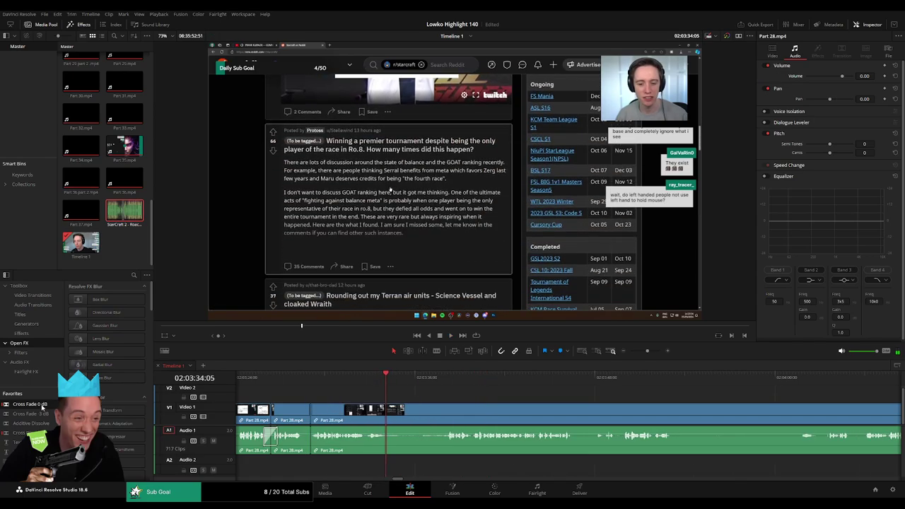
# Play on from about 02:03:38 and split Part 28.mp4 at about 02:03:35
pyautogui.click(446, 381)
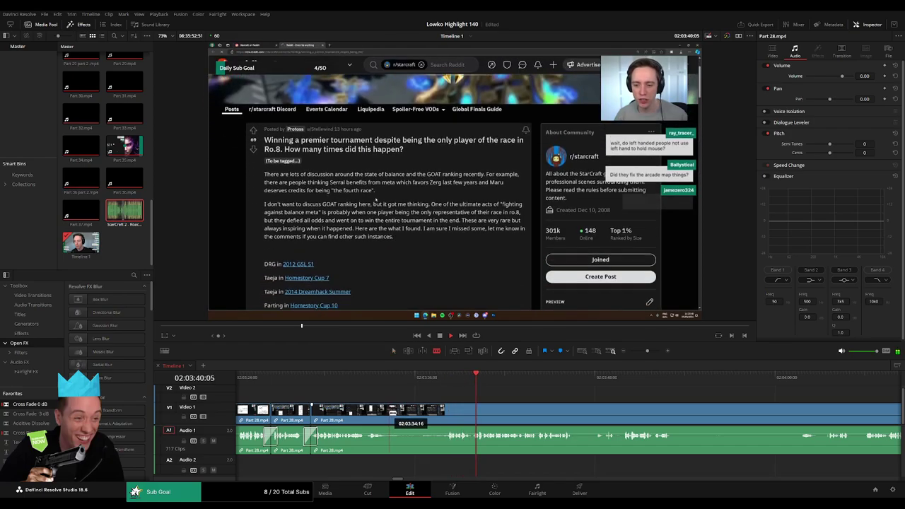
pyautogui.click(399, 414)
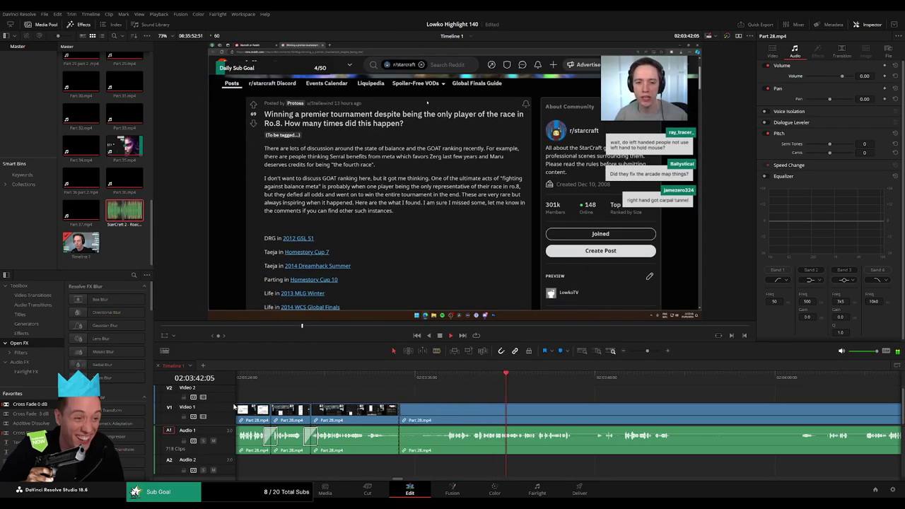
# Skim the premier tournament and Terran air units Reddit posts up to about 02:04:29 for moments worth keeping
pyautogui.click(617, 382)
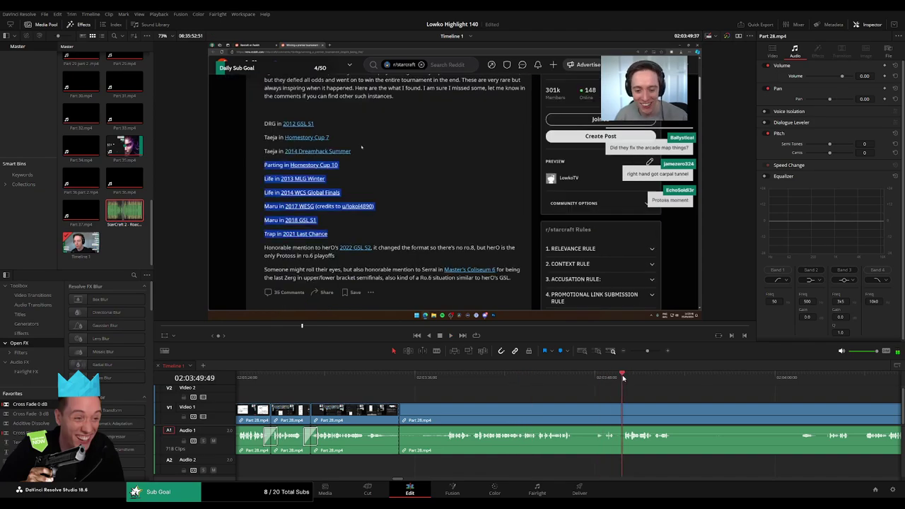
pyautogui.hscroll(3, 644, 398)
pyautogui.click(600, 383)
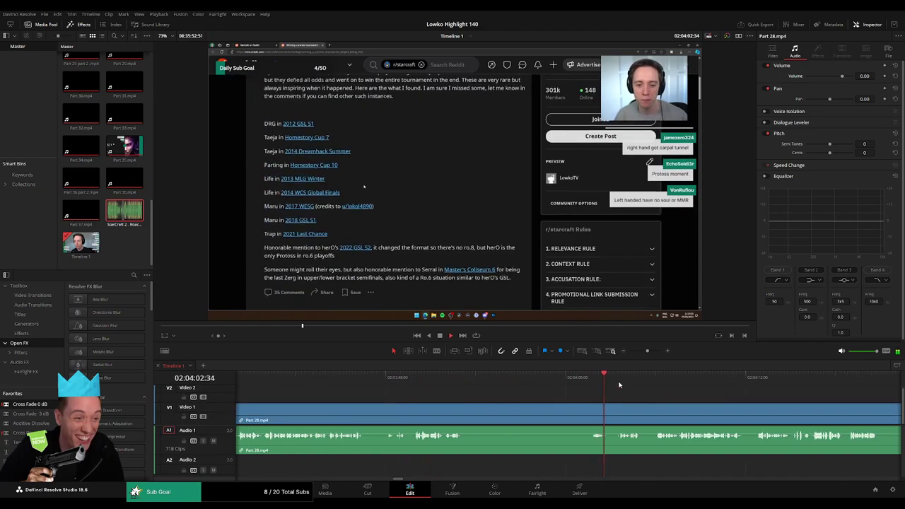
pyautogui.click(755, 394)
pyautogui.moveTo(684, 386); pyautogui.dragTo(654, 387)
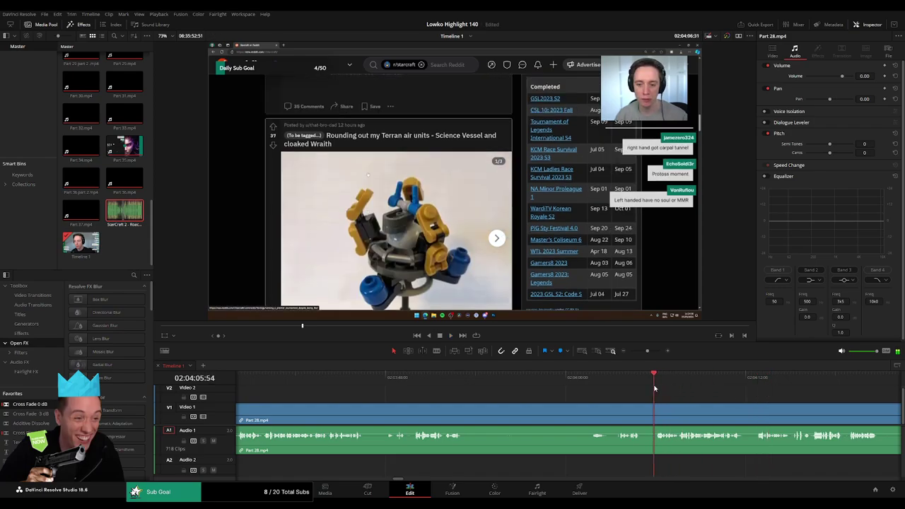
pyautogui.moveTo(699, 410); pyautogui.dragTo(512, 395)
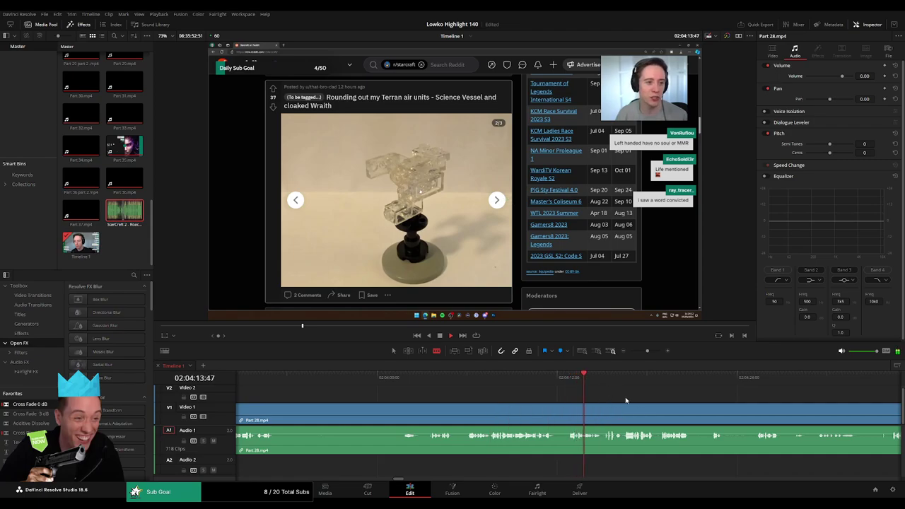
pyautogui.moveTo(626, 400); pyautogui.dragTo(501, 398)
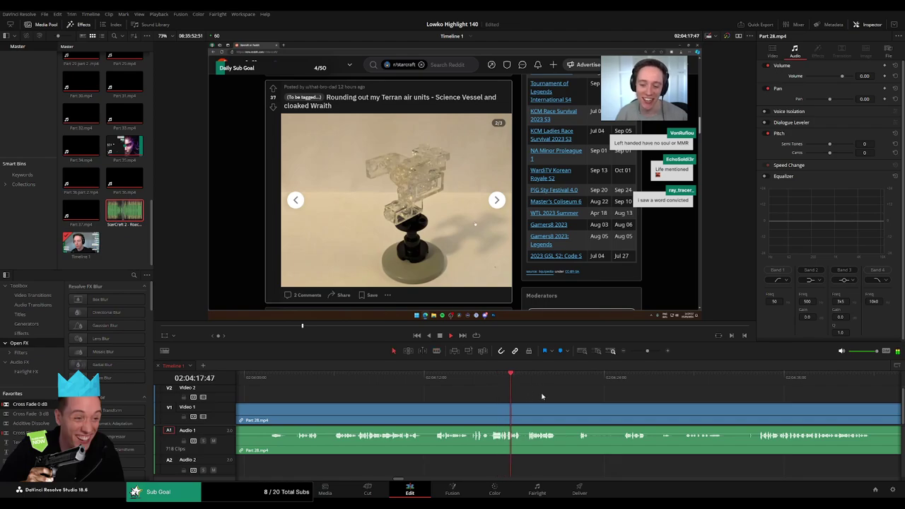
pyautogui.hscroll(3, 576, 400)
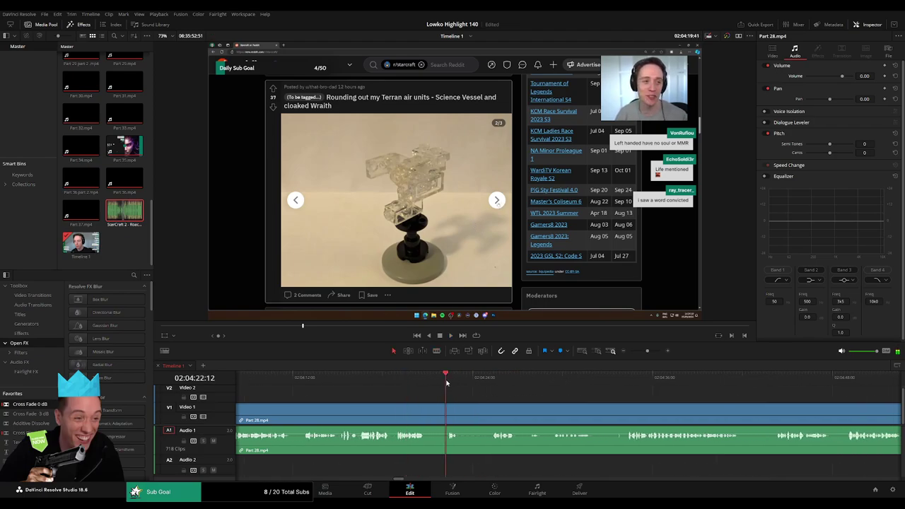
pyautogui.moveTo(446, 383); pyautogui.dragTo(548, 384)
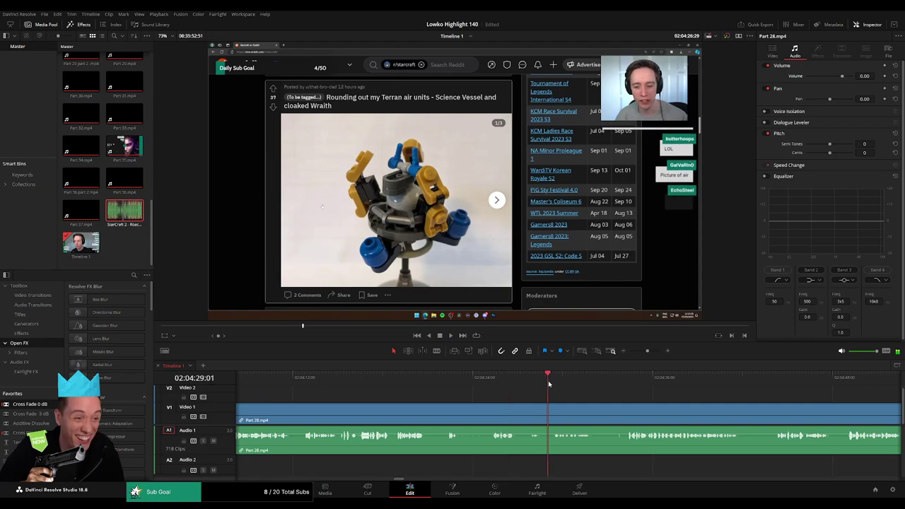
# Skim the DT Blink nerf and 5.0.13 balance patch Reddit posts up to about 02:05:42 for moments worth keeping
pyautogui.moveTo(596, 402); pyautogui.dragTo(462, 395)
pyautogui.click(487, 383)
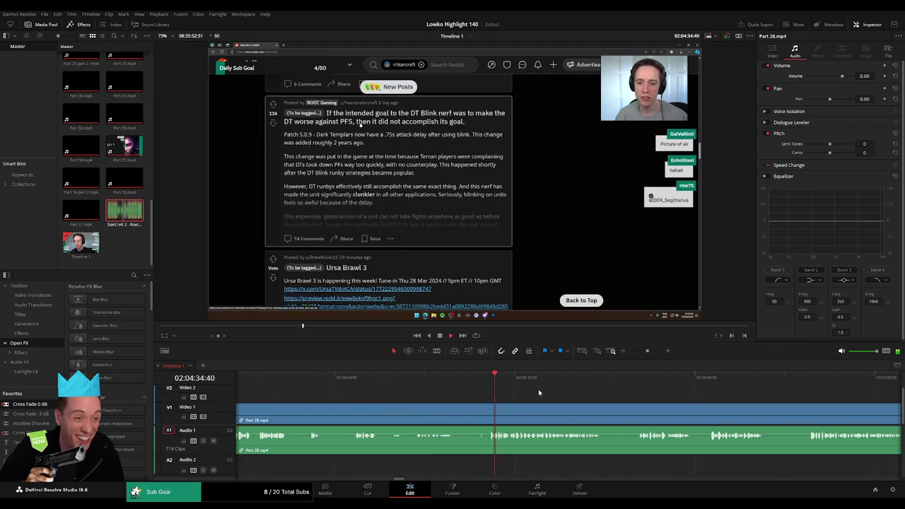
pyautogui.hscroll(2, 538, 392)
pyautogui.moveTo(519, 384); pyautogui.dragTo(531, 387)
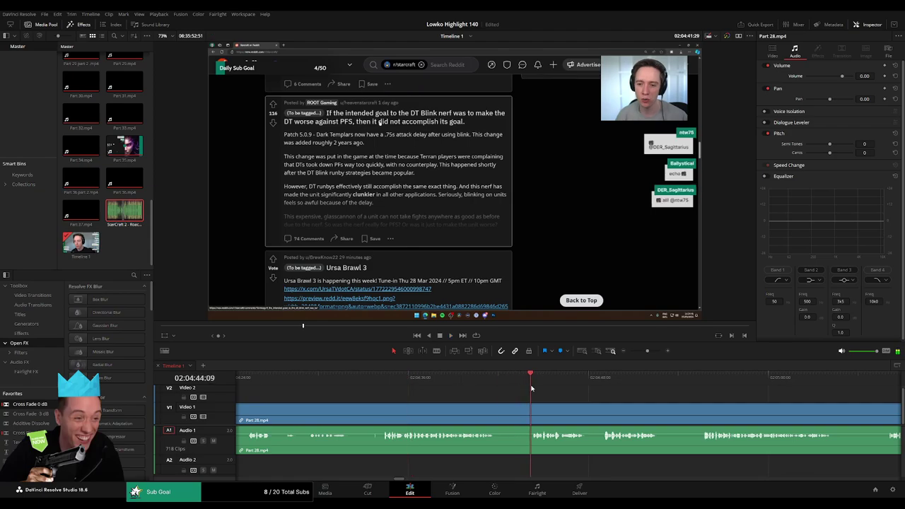
pyautogui.moveTo(654, 406); pyautogui.dragTo(523, 394)
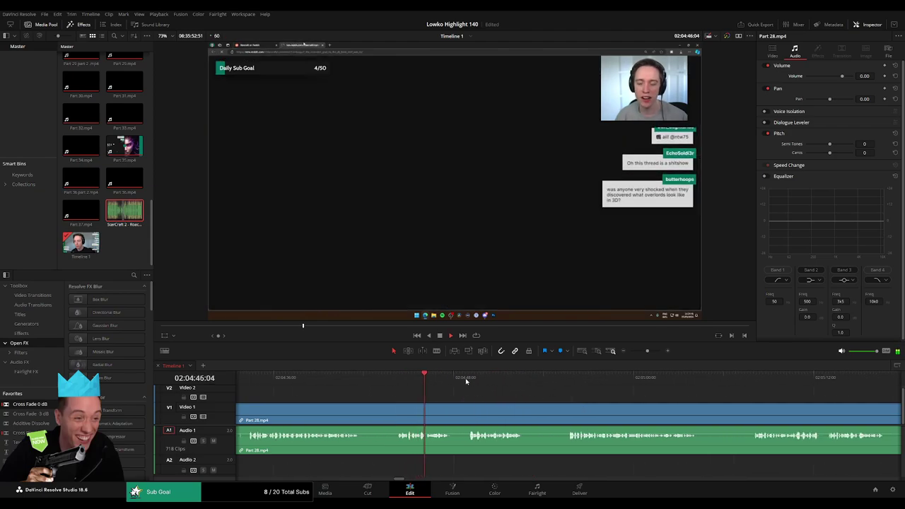
pyautogui.click(469, 379)
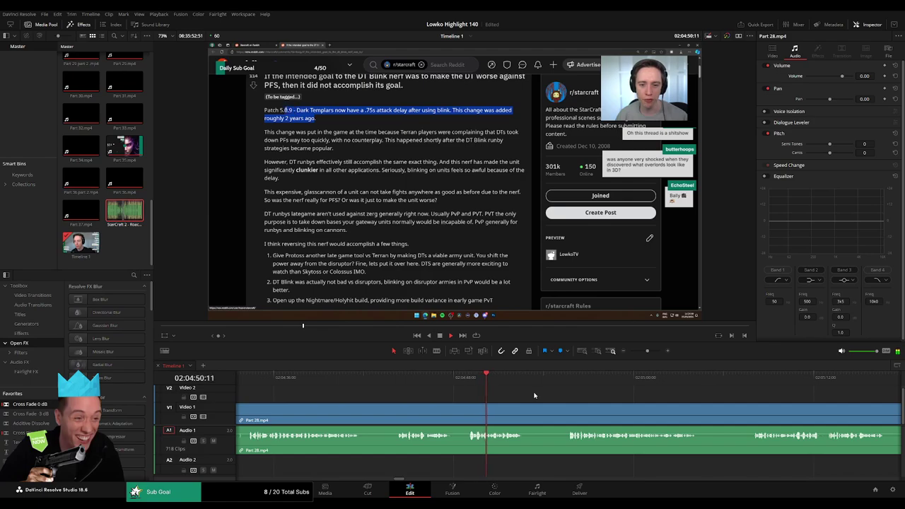
pyautogui.click(560, 379)
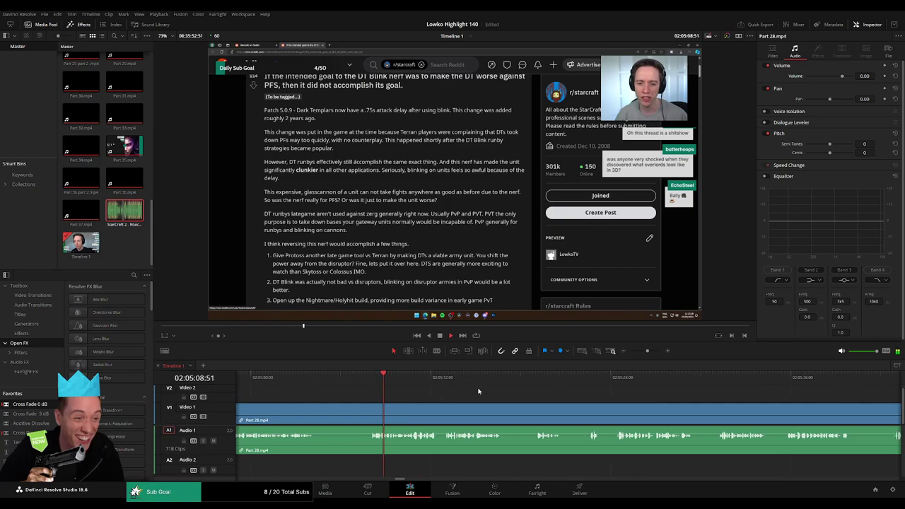
pyautogui.click(537, 380)
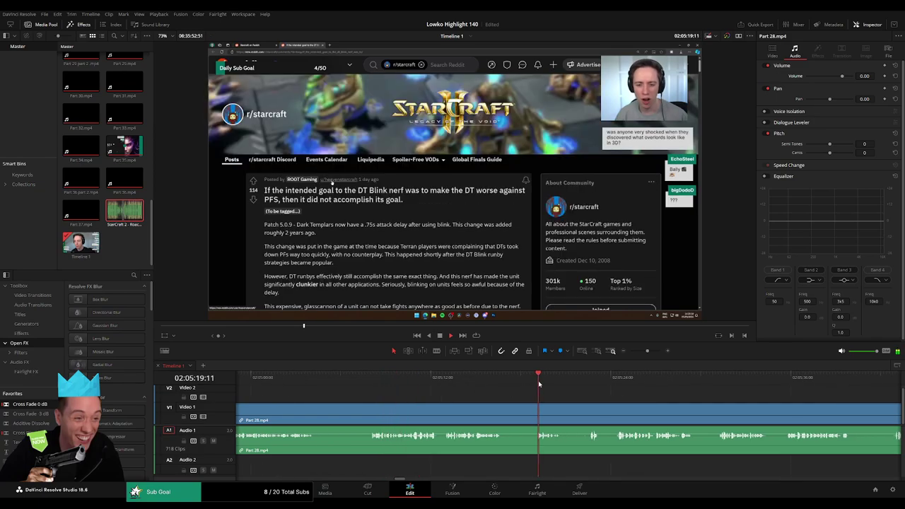
pyautogui.click(590, 378)
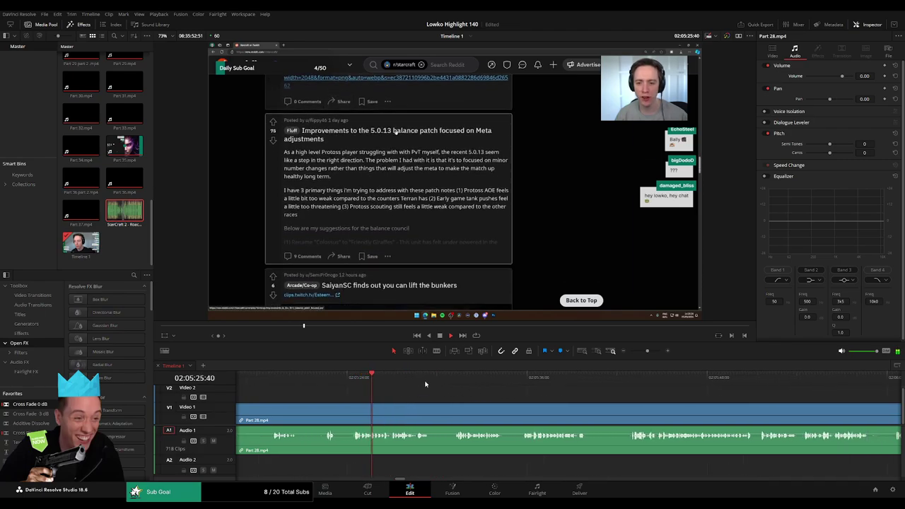
pyautogui.click(473, 382)
pyautogui.click(563, 383)
pyautogui.moveTo(619, 385); pyautogui.dragTo(630, 390)
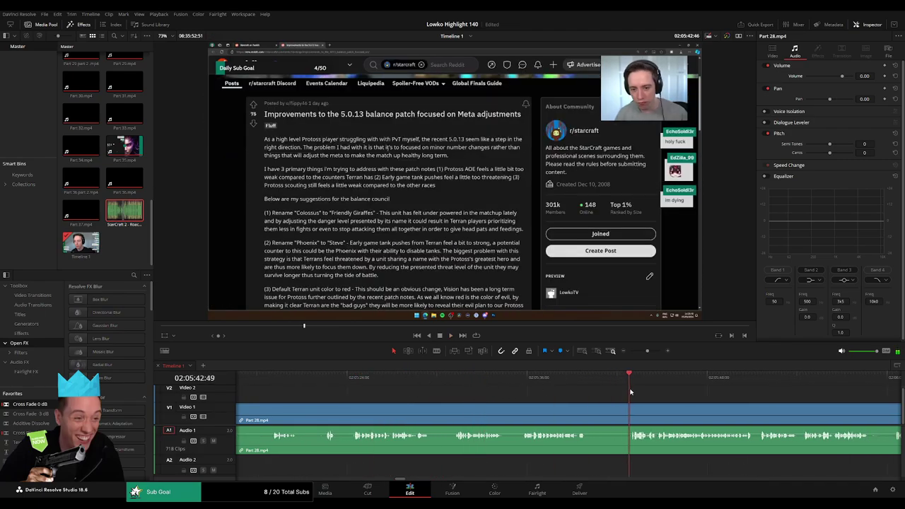
# Skim Part 28.mp4 on to about 02:12:12 and return to the Serral national news post near 02:10:22
pyautogui.click(638, 352)
pyautogui.moveTo(637, 354); pyautogui.dragTo(640, 354)
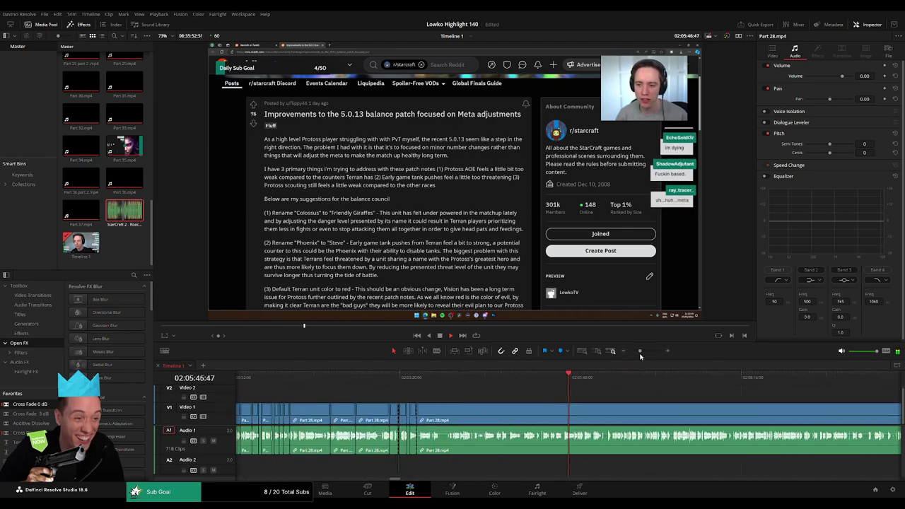
pyautogui.hscroll(3, 486, 395)
pyautogui.moveTo(427, 380); pyautogui.dragTo(682, 399)
pyautogui.hscroll(8, 460, 389)
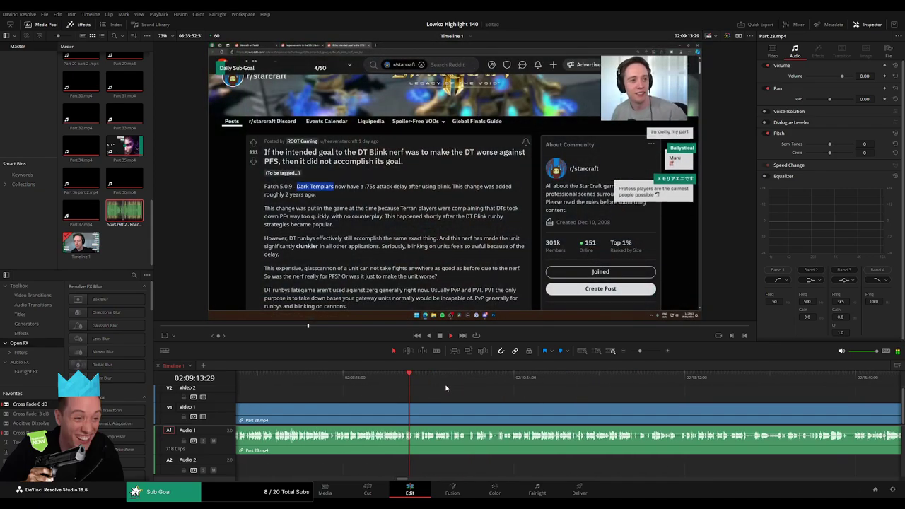
pyautogui.moveTo(433, 380); pyautogui.dragTo(613, 388)
pyautogui.hscroll(5, 627, 406)
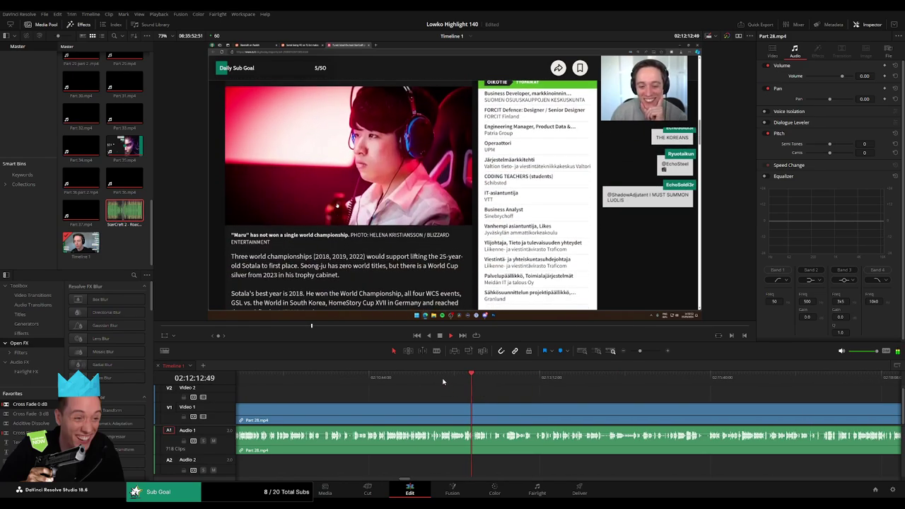
pyautogui.click(442, 381)
pyautogui.click(345, 375)
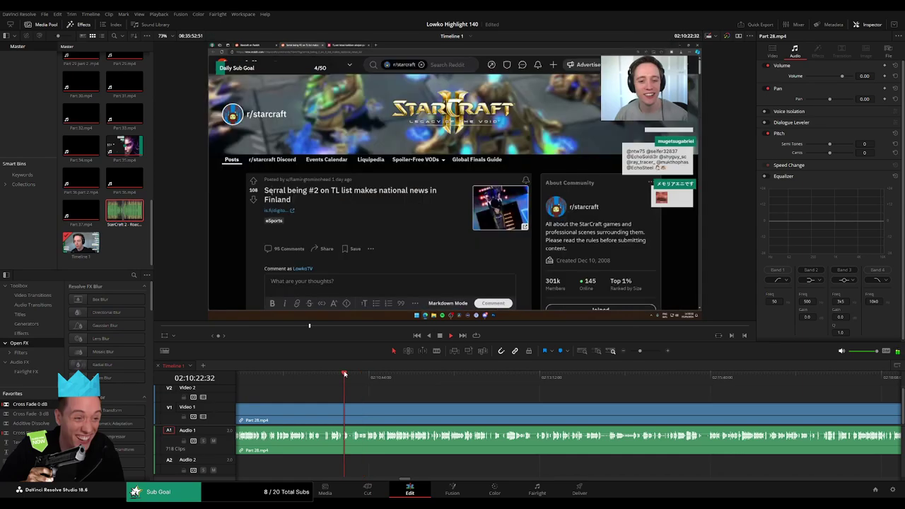
# Split Part 28.mp4 at 02:10:11:27, where the Serral post appears, and ripple-delete everything back to the cut near 02:03:35
pyautogui.moveTo(642, 355); pyautogui.dragTo(645, 355)
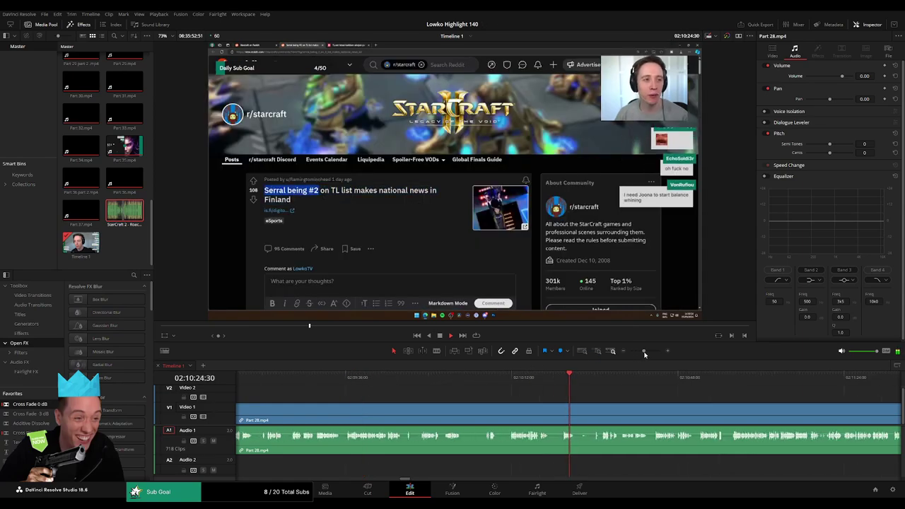
pyautogui.click(515, 375)
pyautogui.click(483, 377)
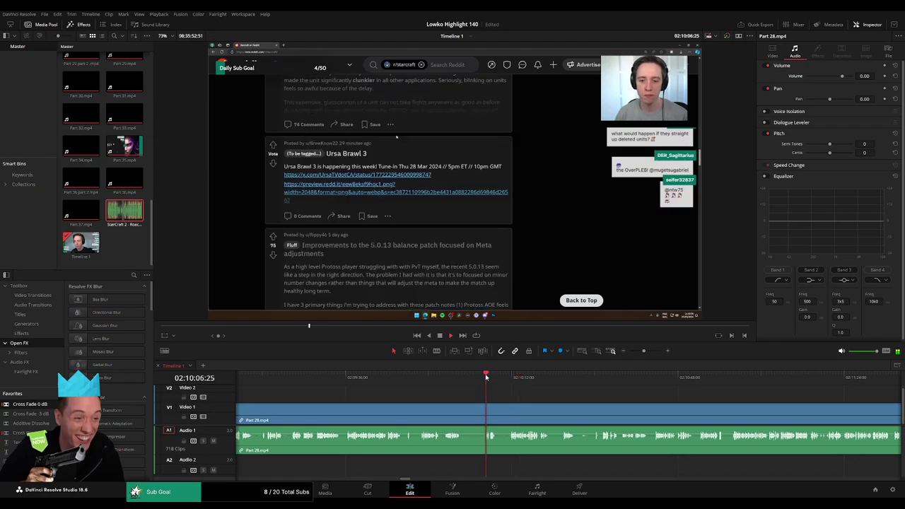
pyautogui.moveTo(516, 400)
pyautogui.mouseDown()
pyautogui.moveTo(402, 385)
pyautogui.moveTo(414, 382)
pyautogui.mouseUp()
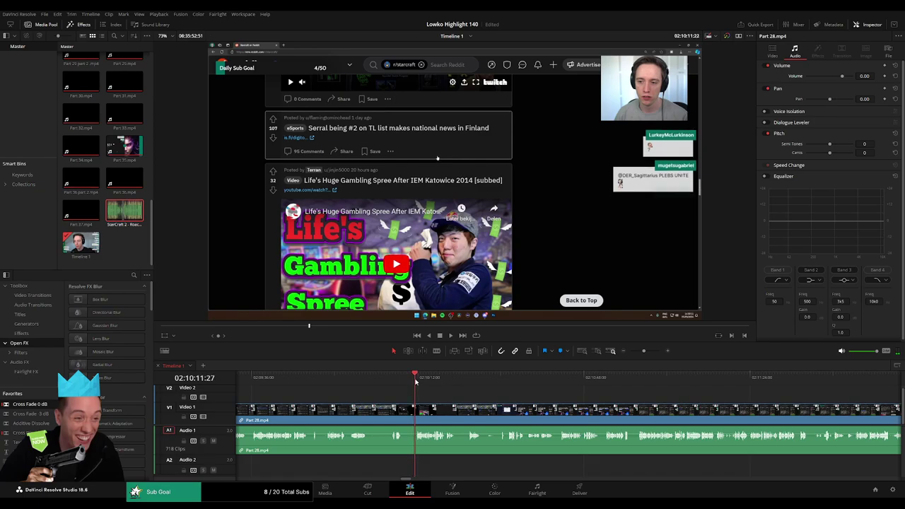
pyautogui.click(417, 410)
pyautogui.press('a')
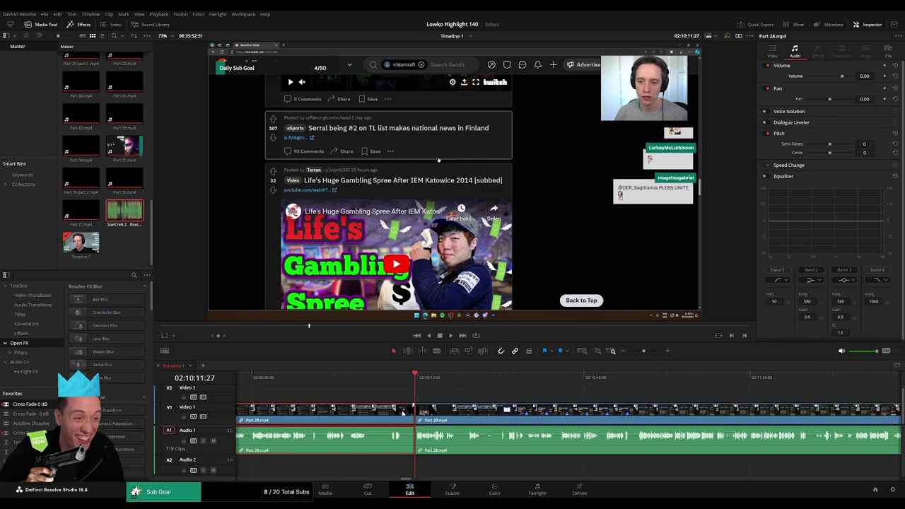
pyautogui.press('BackSpace')
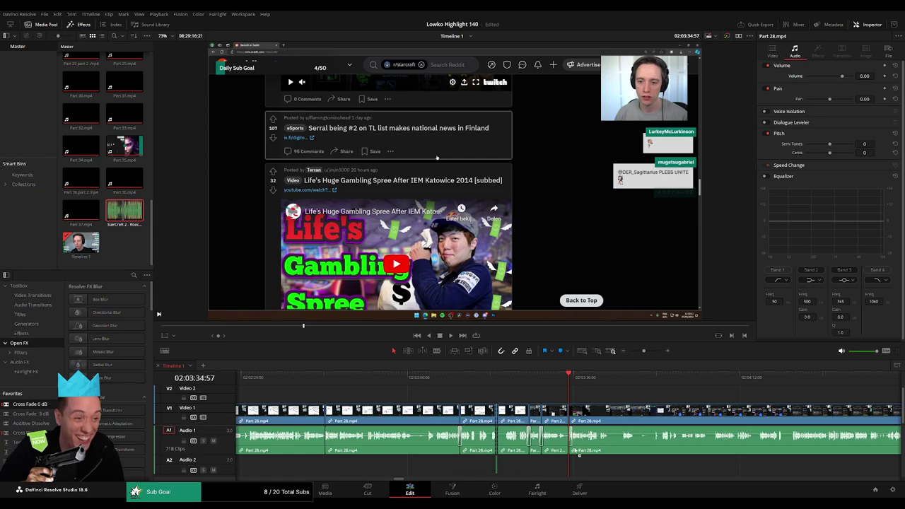
pyautogui.press('space')
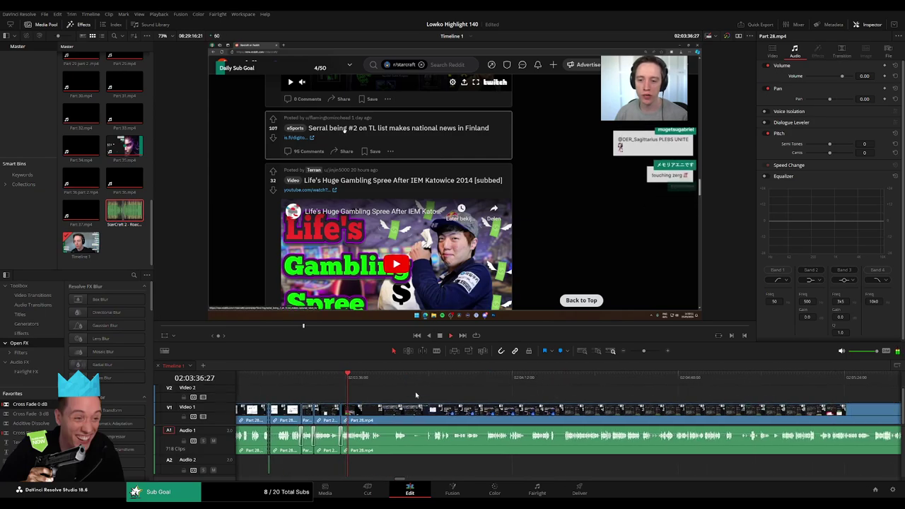
# Cut and ripple-delete the section of Part 28.mp4 between about 02:03:43 and 02:03:46
pyautogui.moveTo(643, 351); pyautogui.dragTo(646, 351)
pyautogui.hscroll(2, 566, 385)
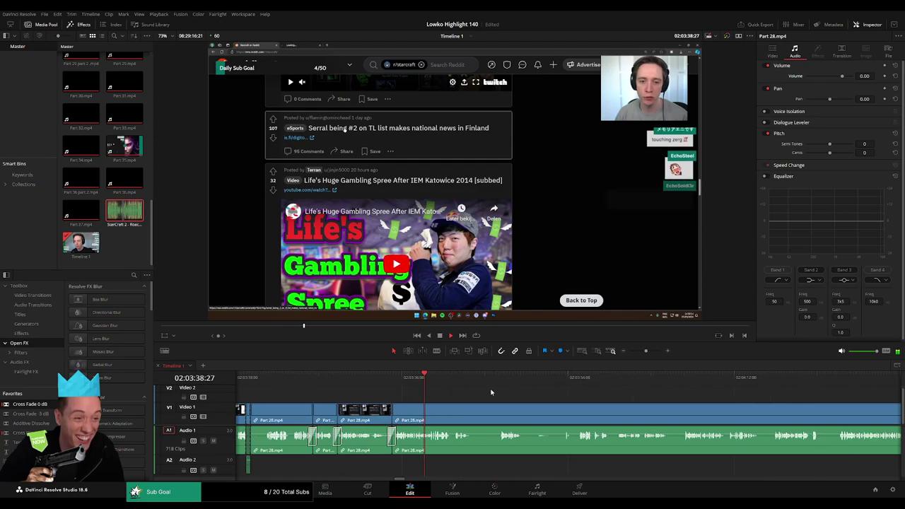
pyautogui.press('b')
pyautogui.click(472, 410)
pyautogui.click(497, 410)
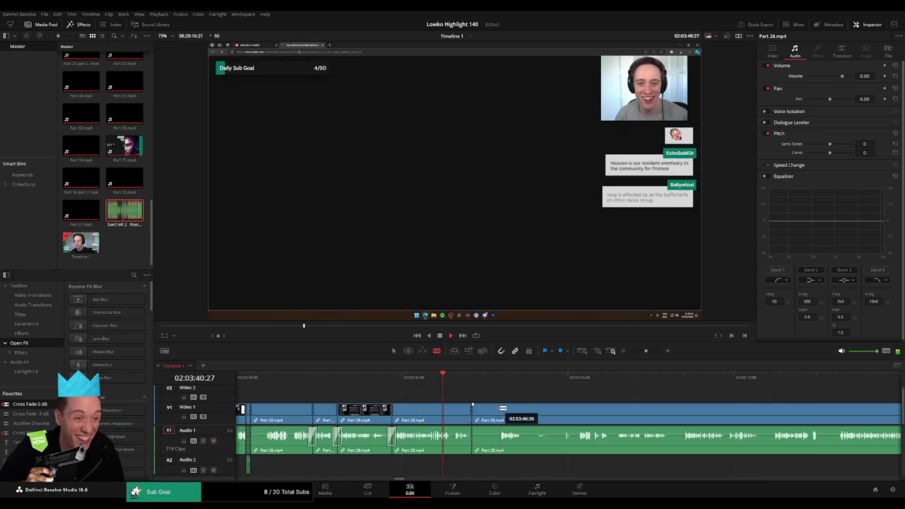
pyautogui.press('a')
pyautogui.click(486, 414)
pyautogui.press('Delete')
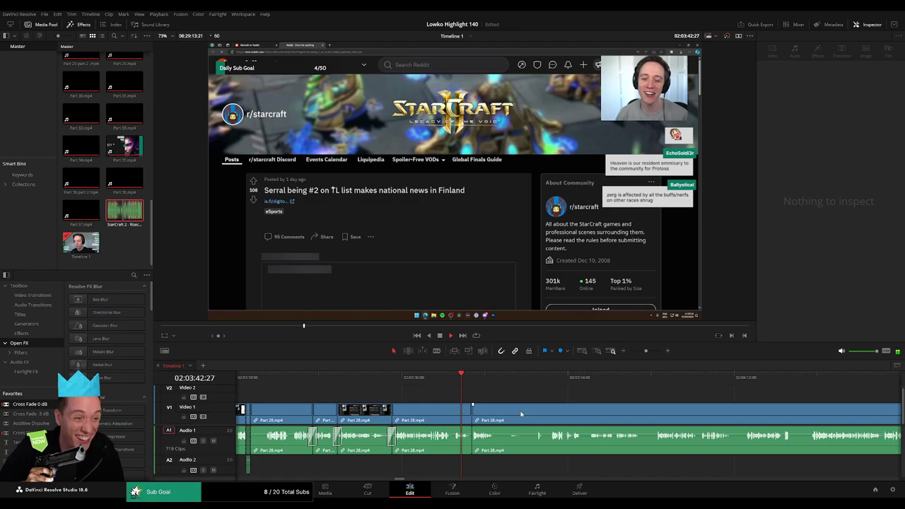
# Mask the spoken bit between about 02:03:42:17 and 02:03:42:33 by disabling its audio and adding StarCraft 2 Roach Quotes on Audio 2 at volume -23
pyautogui.click(456, 377)
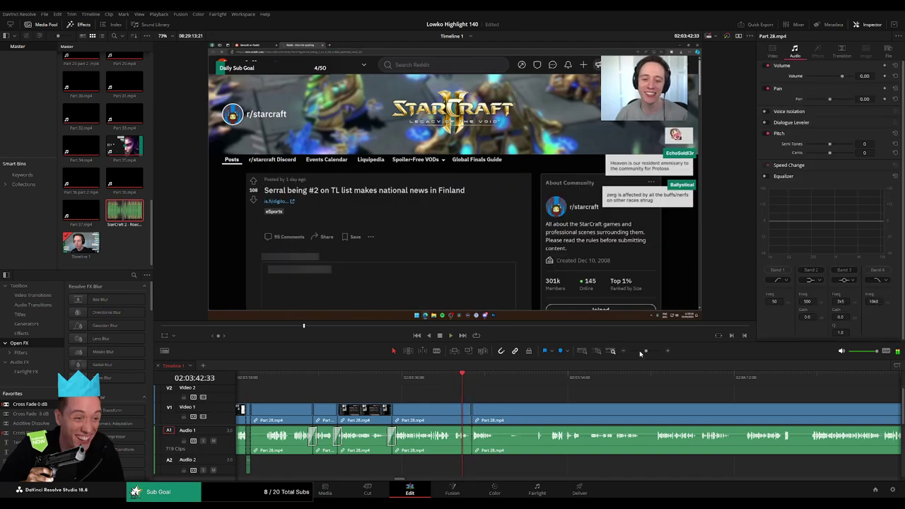
pyautogui.moveTo(644, 351); pyautogui.dragTo(653, 352)
pyautogui.click(450, 376)
pyautogui.press('space')
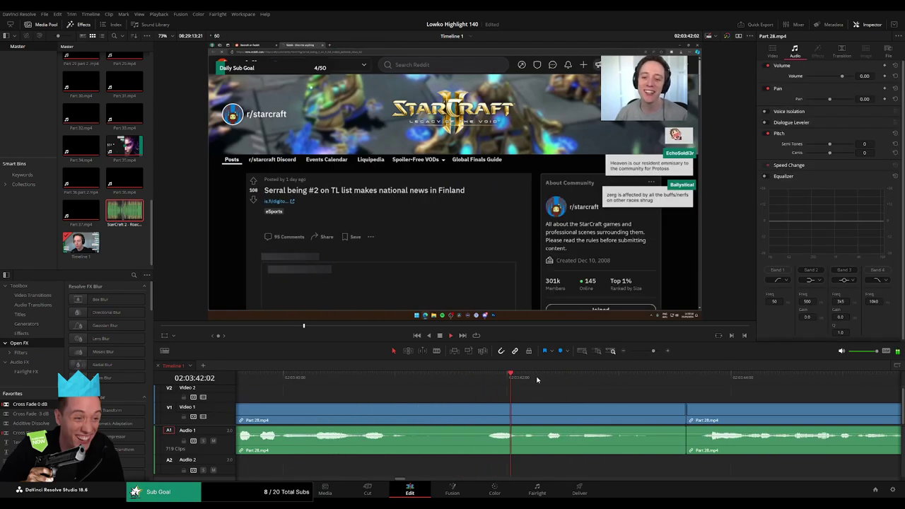
pyautogui.press('b')
pyautogui.click(538, 414)
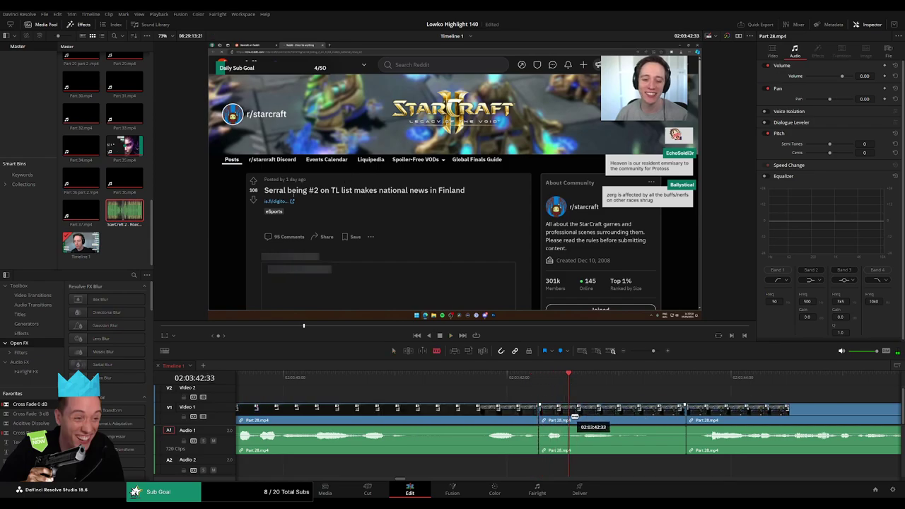
pyautogui.click(573, 416)
pyautogui.press('a')
pyautogui.keyDown('alt'); pyautogui.click(552, 449); pyautogui.keyUp('alt')
pyautogui.press('d')
pyautogui.moveTo(125, 211); pyautogui.dragTo(560, 469)
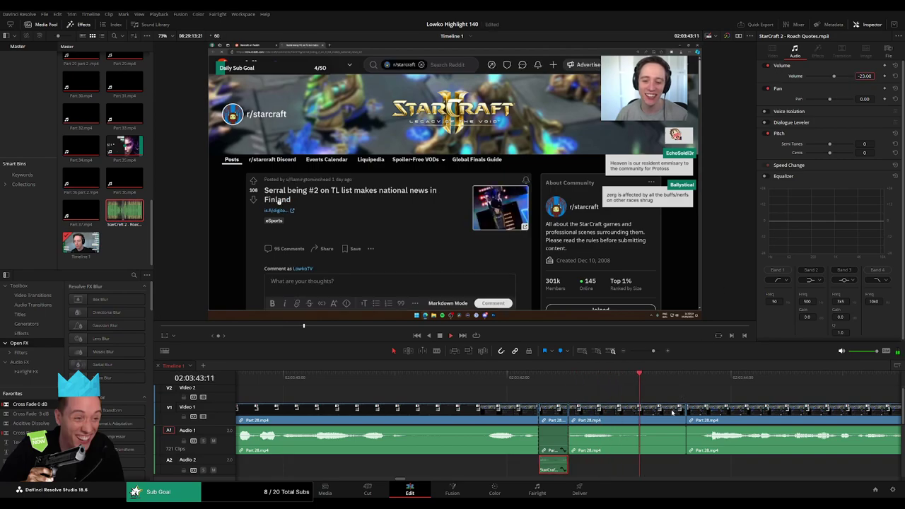
# Cut and ripple-delete the quiet page-loading section of Part 28.mp4 between about 02:03:46 and 02:03:50
pyautogui.click(649, 352)
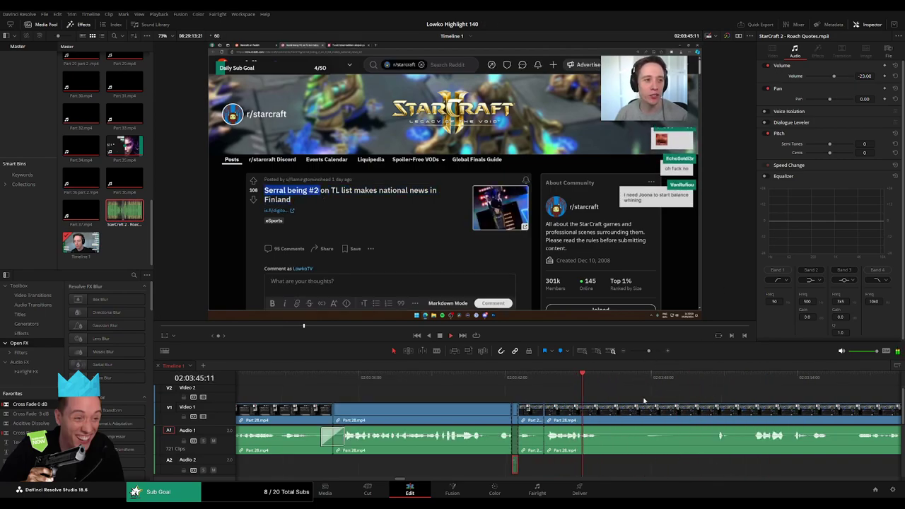
pyautogui.click(649, 398)
pyautogui.moveTo(650, 398); pyautogui.dragTo(451, 382)
pyautogui.click(483, 378)
pyautogui.press('b')
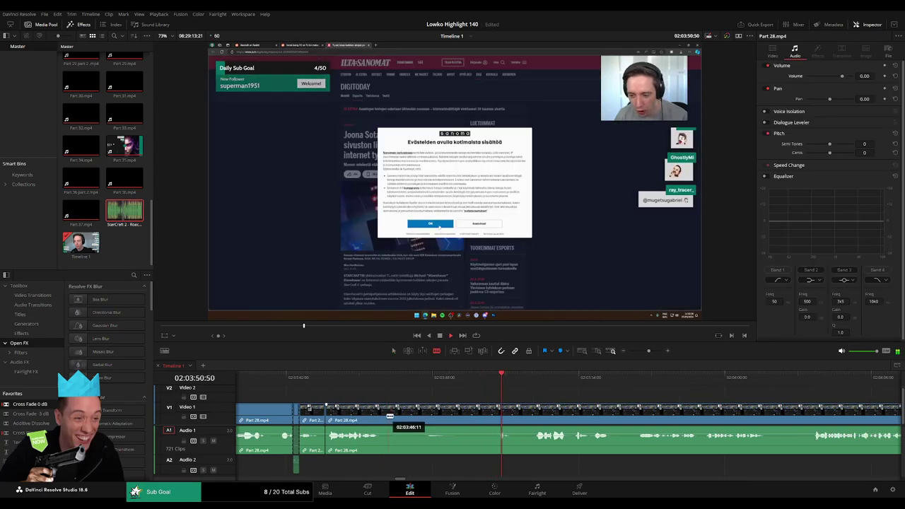
pyautogui.click(392, 415)
pyautogui.click(501, 412)
pyautogui.press('a')
pyautogui.click(482, 414)
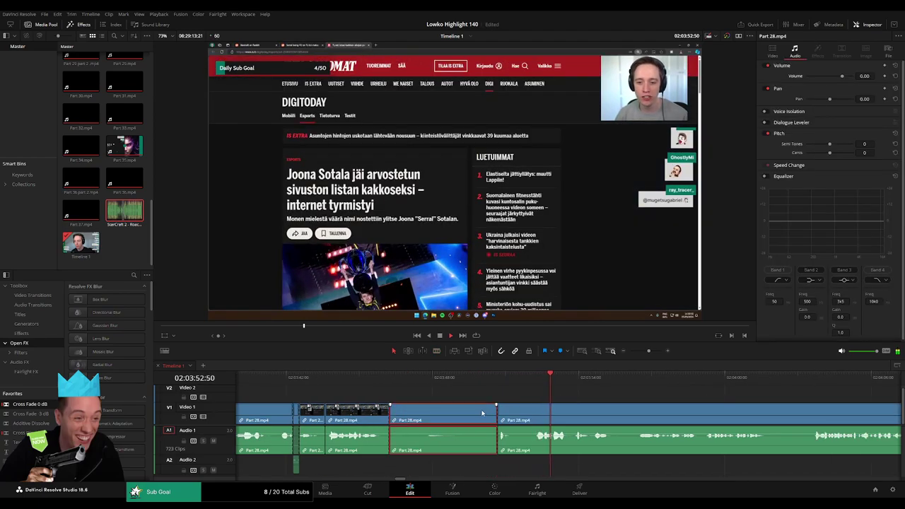
pyautogui.press('Delete')
# Cut and ripple-delete the short piece of Part 28.mp4 between about 02:03:47 and 02:03:48
pyautogui.press('b')
pyautogui.click(405, 413)
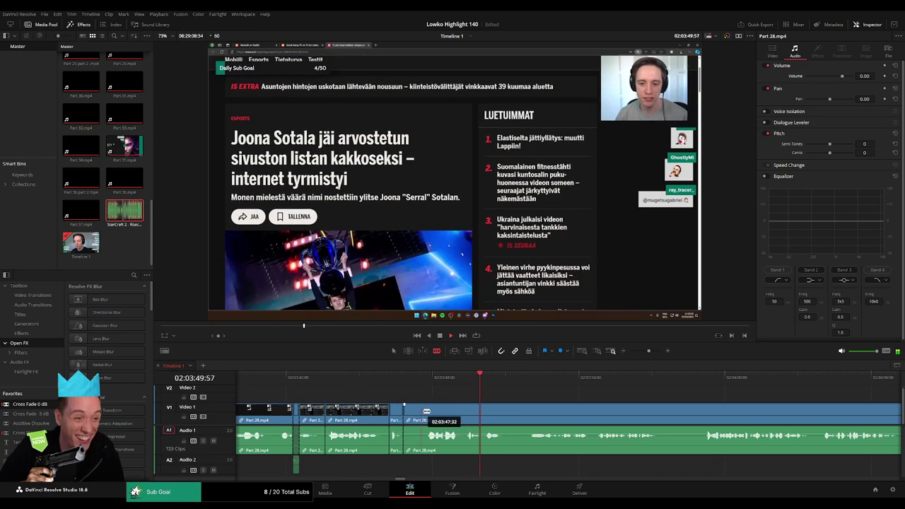
pyautogui.click(423, 412)
pyautogui.press('a')
pyautogui.click(417, 416)
pyautogui.press('BackSpace')
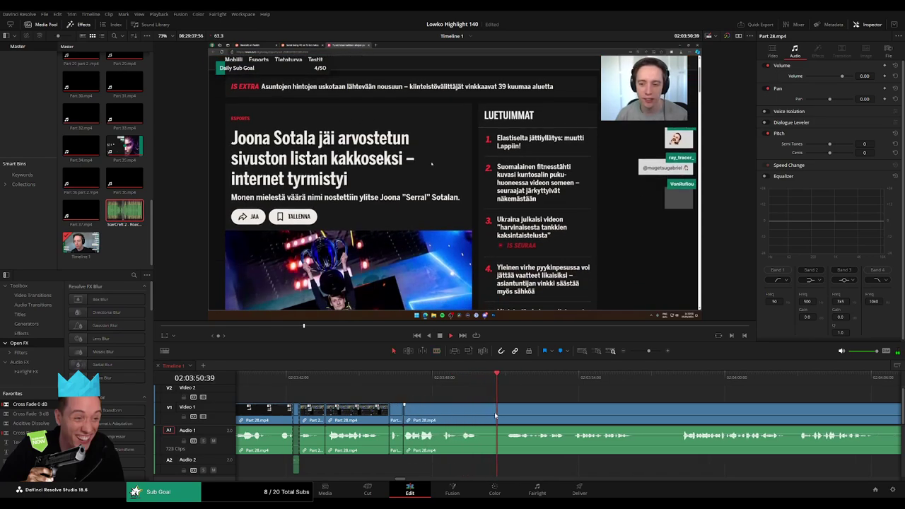
# Cut and ripple-delete the Finnish article section between about 02:03:50 and 02:03:53
pyautogui.moveTo(495, 411); pyautogui.dragTo(385, 413)
pyautogui.press('b')
pyautogui.click(373, 412)
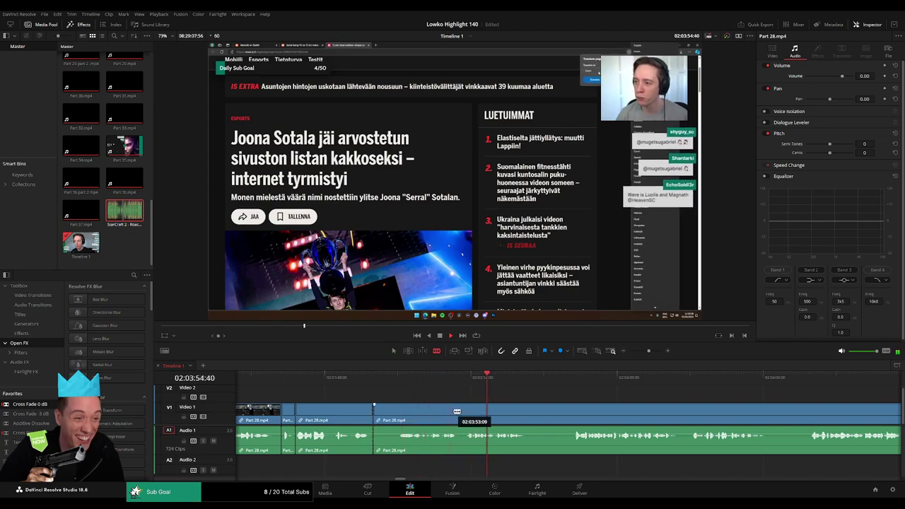
pyautogui.click(464, 412)
pyautogui.press('a')
pyautogui.press('Delete')
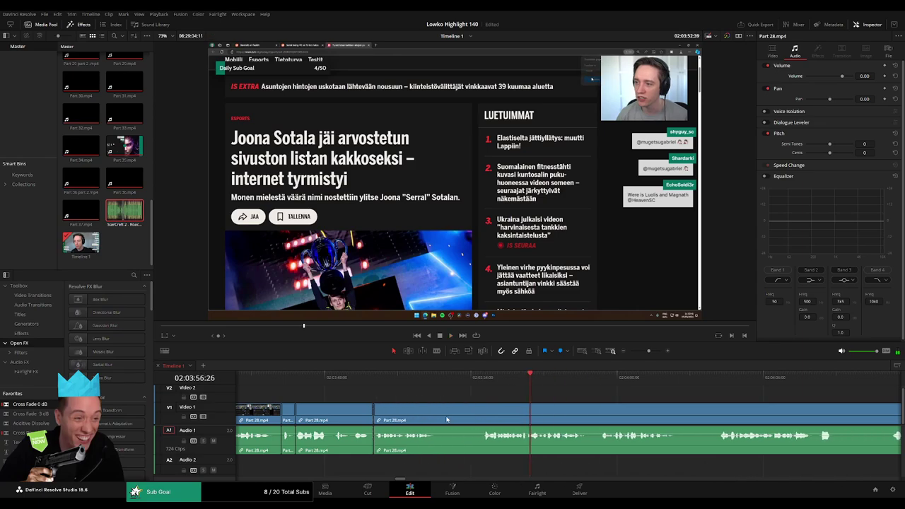
# Cut and ripple-delete the quiet gap between about 02:03:52 and 02:03:54, then play on through the translated article to about 02:04:00
pyautogui.click(482, 411)
pyautogui.press('a')
pyautogui.click(465, 414)
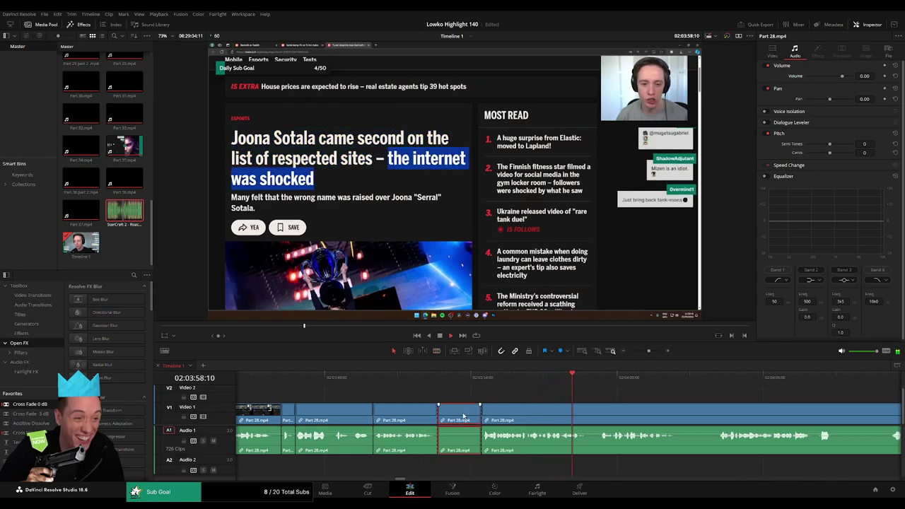
pyautogui.press('Delete')
pyautogui.click(425, 384)
pyautogui.press('space')
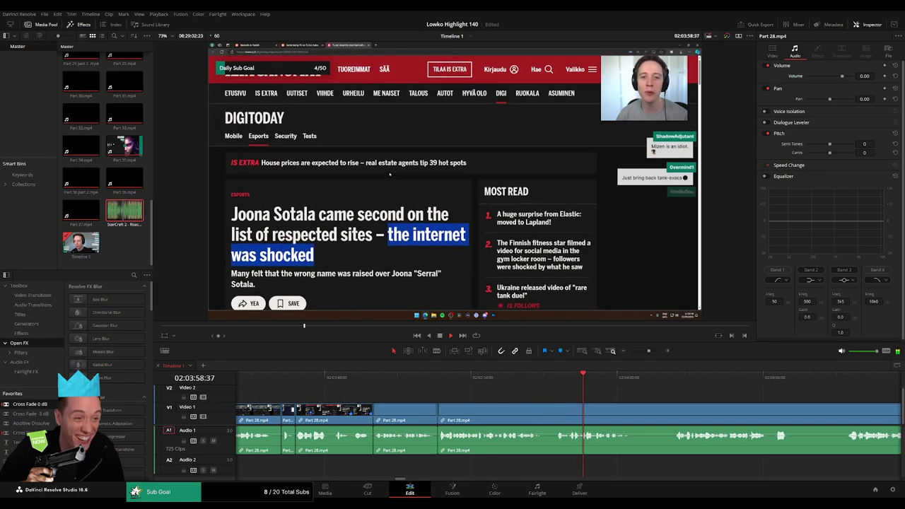
pyautogui.moveTo(659, 400); pyautogui.dragTo(363, 390)
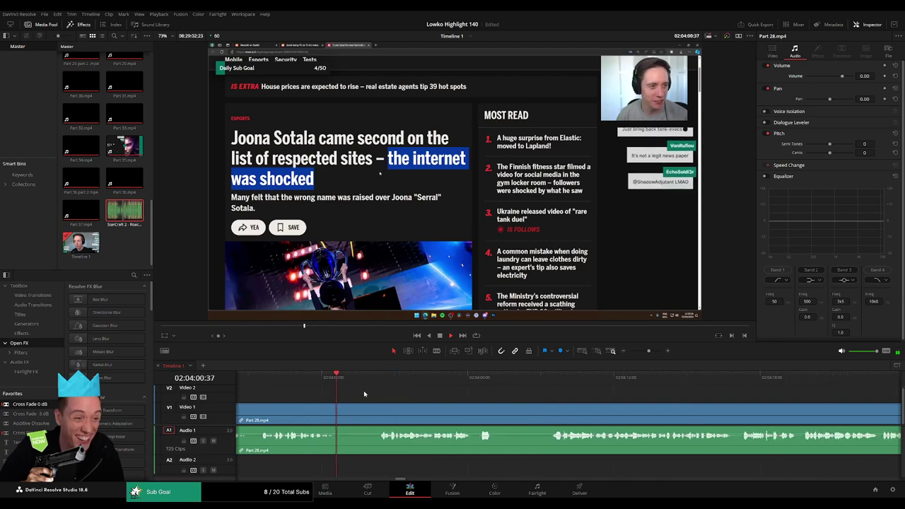
# Cut and ripple-delete the quiet gap in Part 28.mp4 between about 02:04:00 and 02:04:02
pyautogui.click(371, 378)
pyautogui.press('b')
pyautogui.click(338, 413)
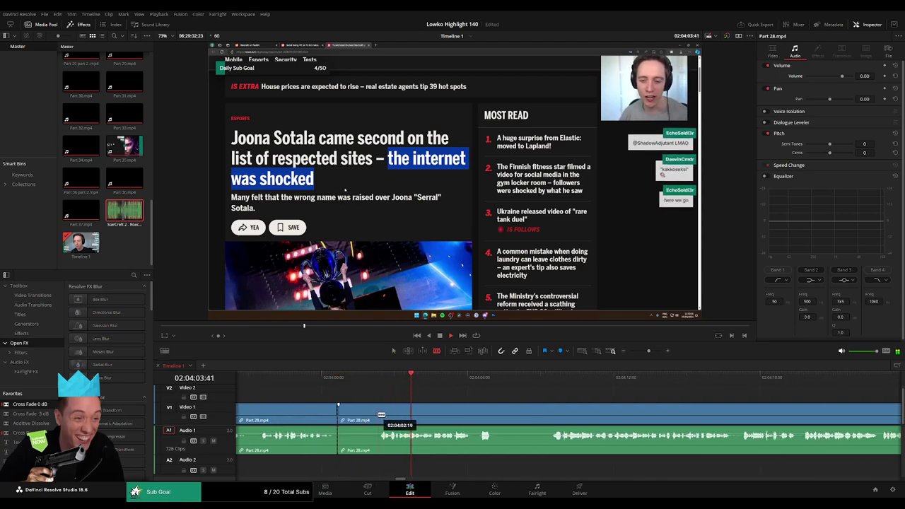
pyautogui.click(378, 415)
pyautogui.press('a')
pyautogui.click(362, 417)
pyautogui.press('BackSpace')
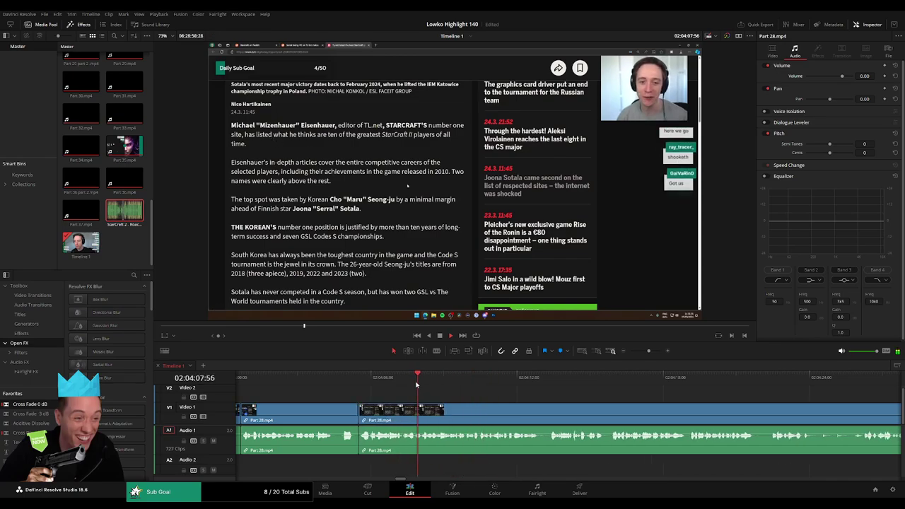
# Cut and ripple-delete the short quiet piece of Part 28.mp4 between about 02:04:21 and 02:04:22
pyautogui.moveTo(520, 403); pyautogui.dragTo(360, 391)
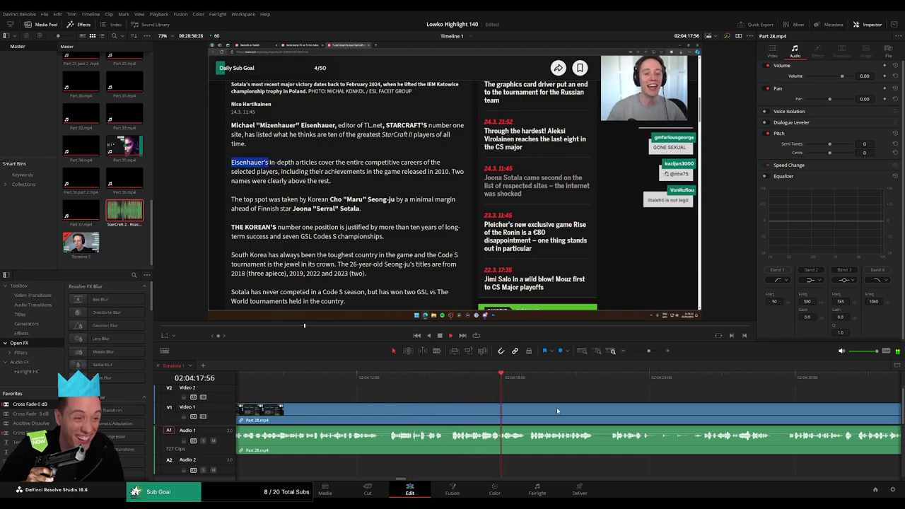
pyautogui.hscroll(5, 388, 393)
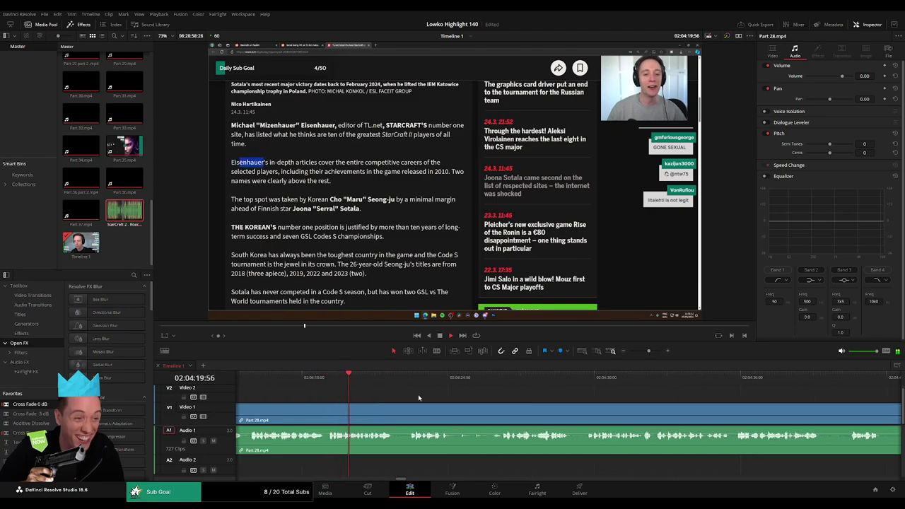
pyautogui.hscroll(1, 382, 395)
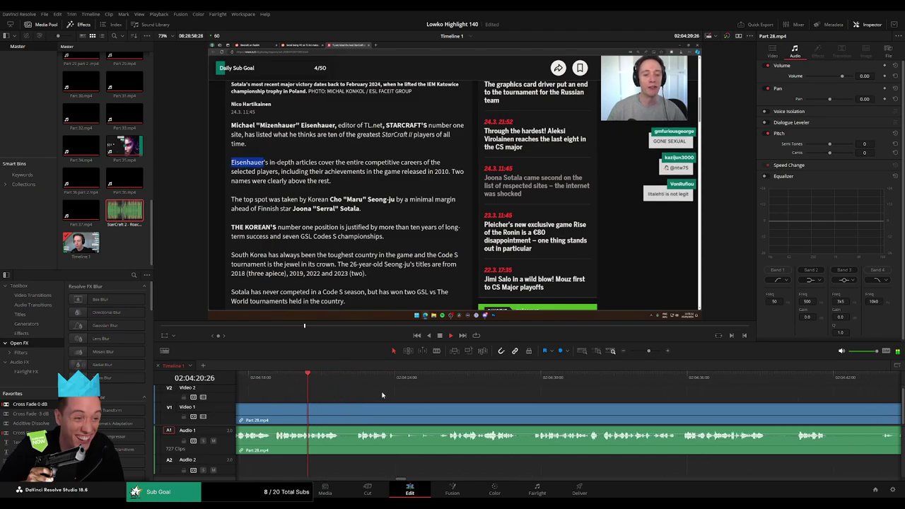
pyautogui.click(342, 415)
pyautogui.click(355, 416)
pyautogui.press('a')
pyautogui.click(349, 418)
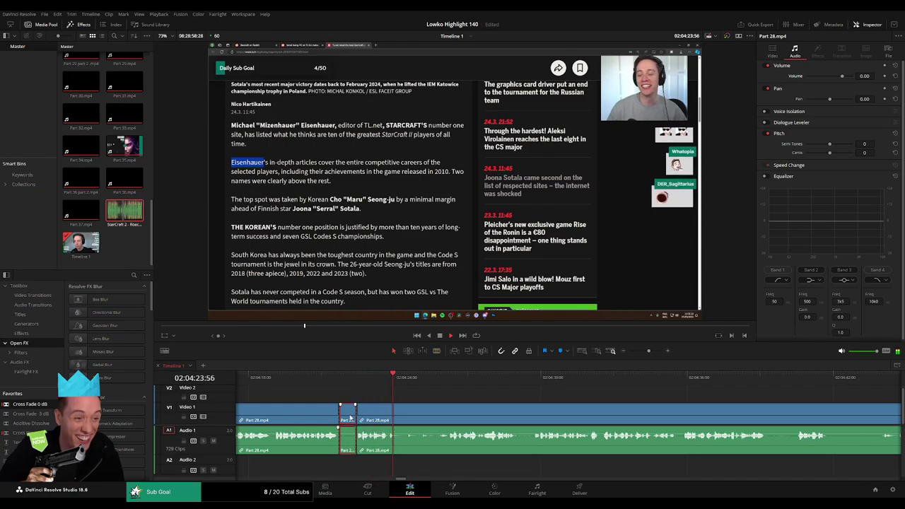
pyautogui.press('Delete')
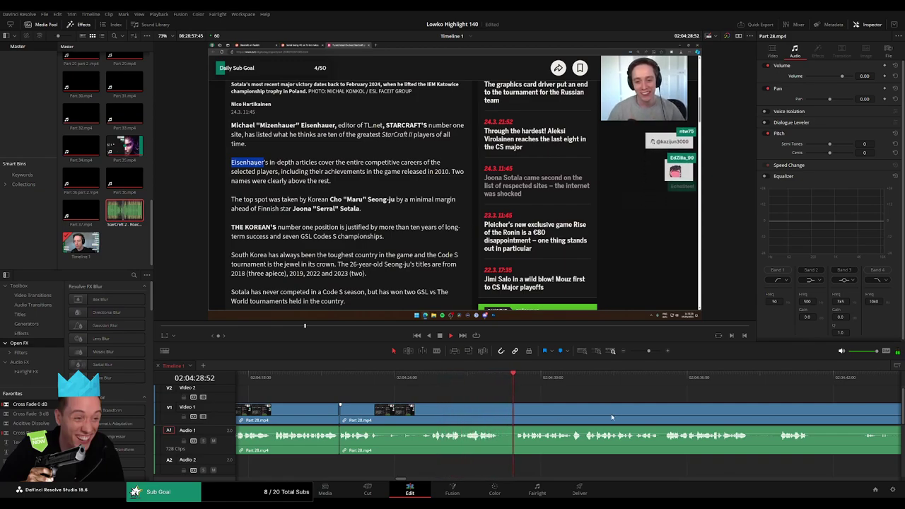
# Split off the short spoken bit of Part 28.mp4 at about 02:04:37 and disable its audio
pyautogui.moveTo(616, 417); pyautogui.dragTo(457, 411)
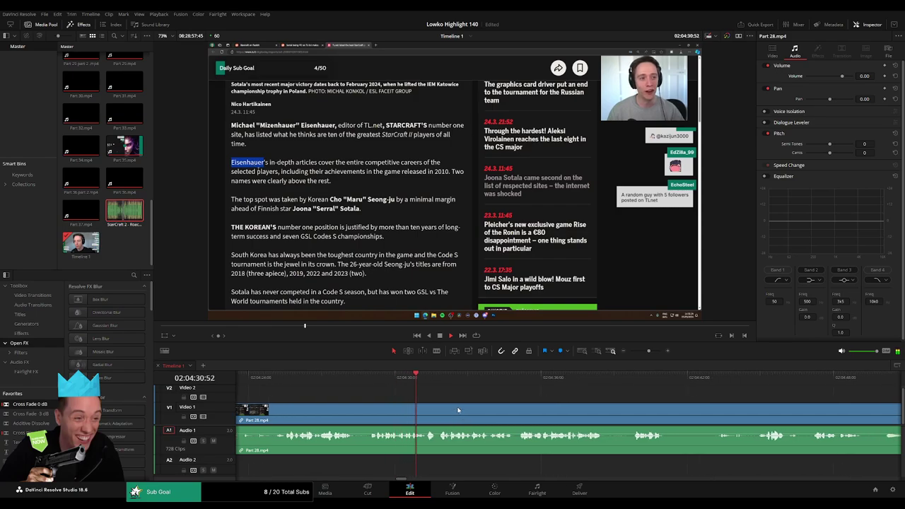
pyautogui.click(779, 56)
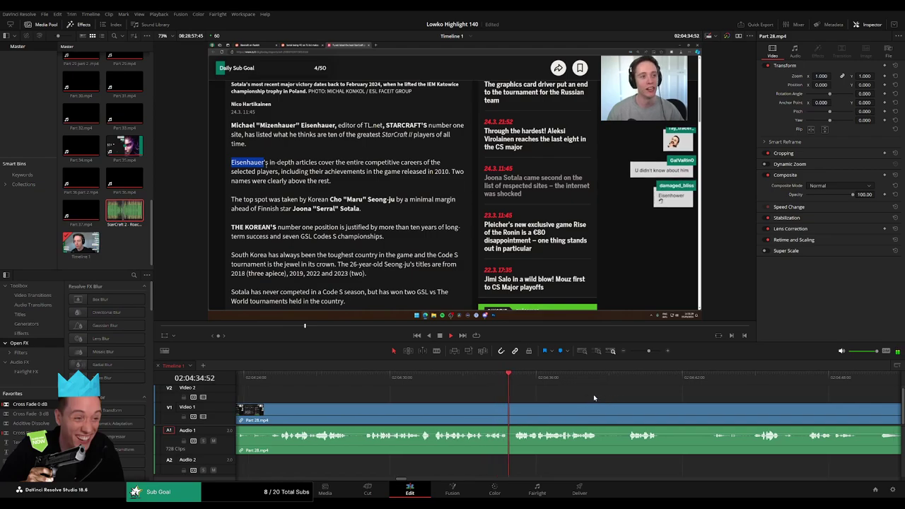
pyautogui.click(793, 58)
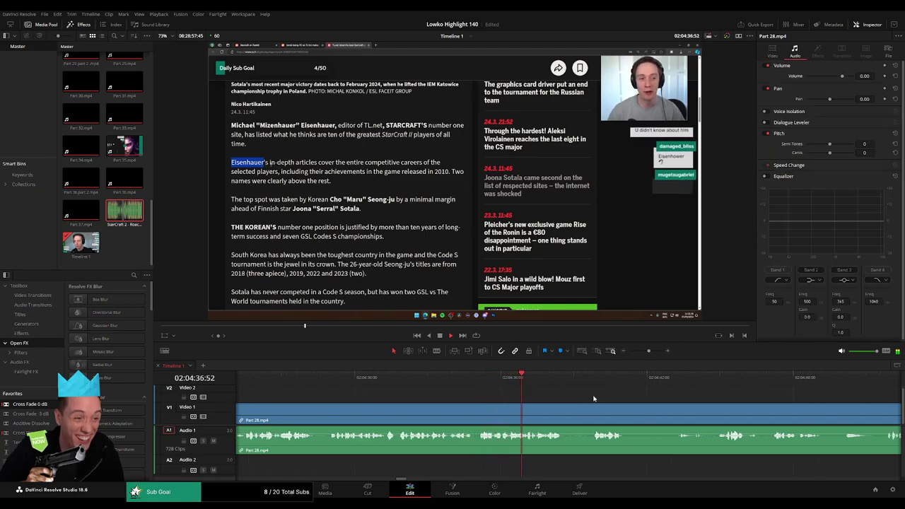
pyautogui.press('space')
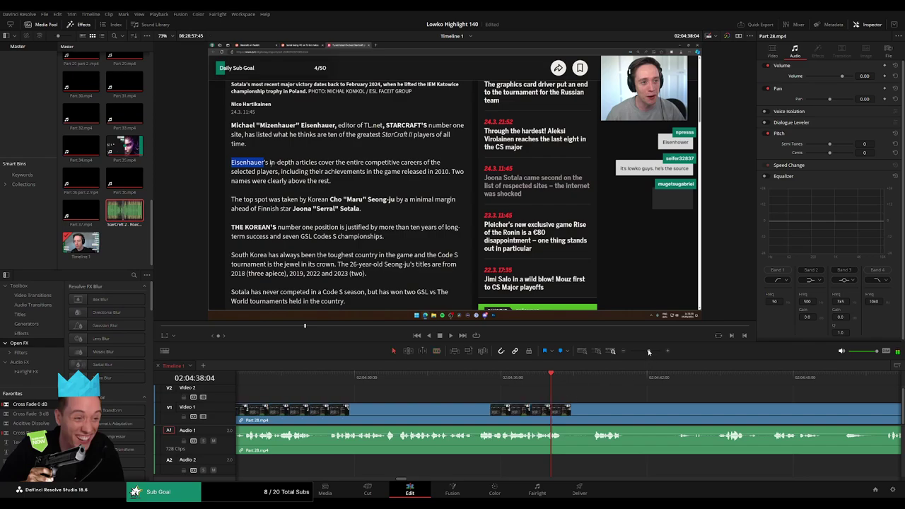
pyautogui.moveTo(648, 352); pyautogui.dragTo(651, 351)
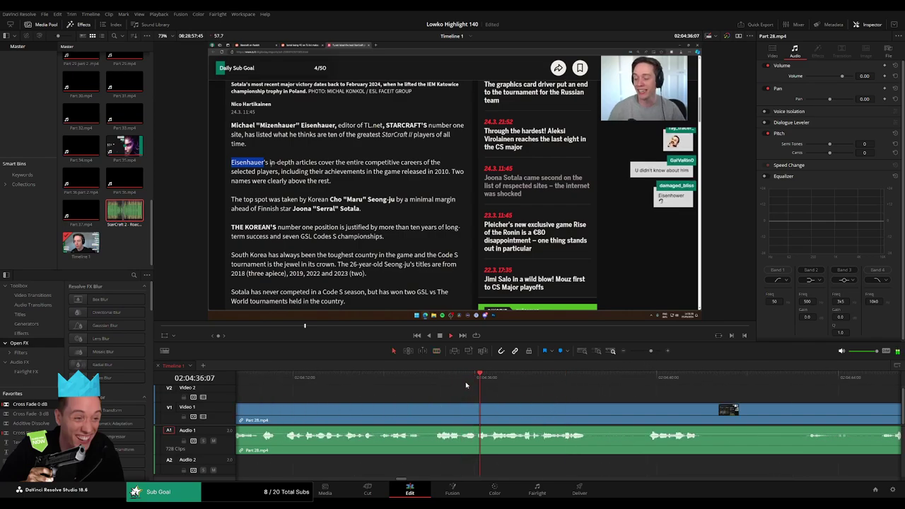
pyautogui.press('b')
pyautogui.click(523, 414)
pyautogui.click(539, 383)
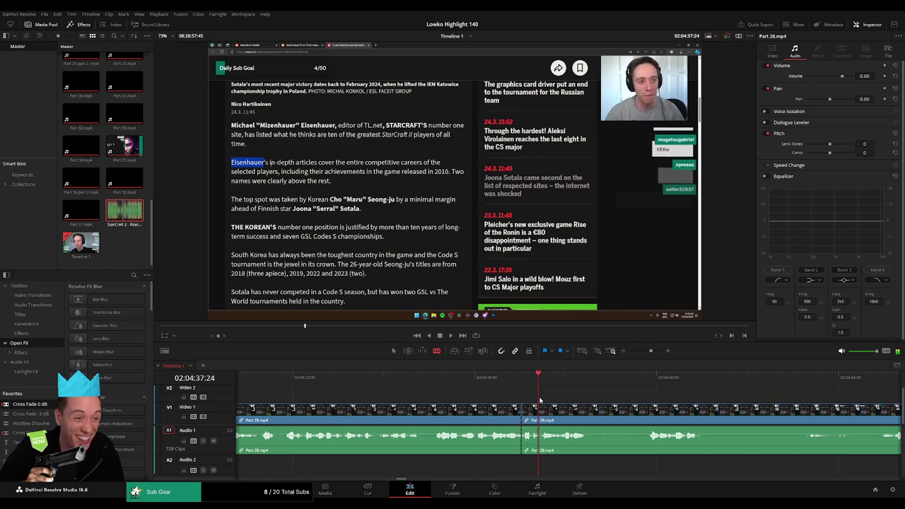
pyautogui.click(539, 419)
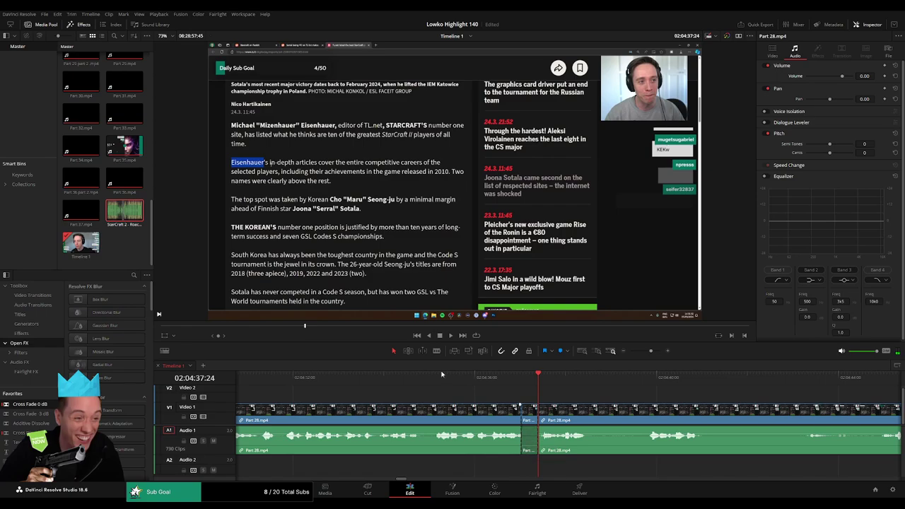
# Place a snippet of the StarCraft 2 roach quotes audio on Audio 2 under the muted bit and lower its volume
pyautogui.moveTo(129, 213); pyautogui.dragTo(535, 468)
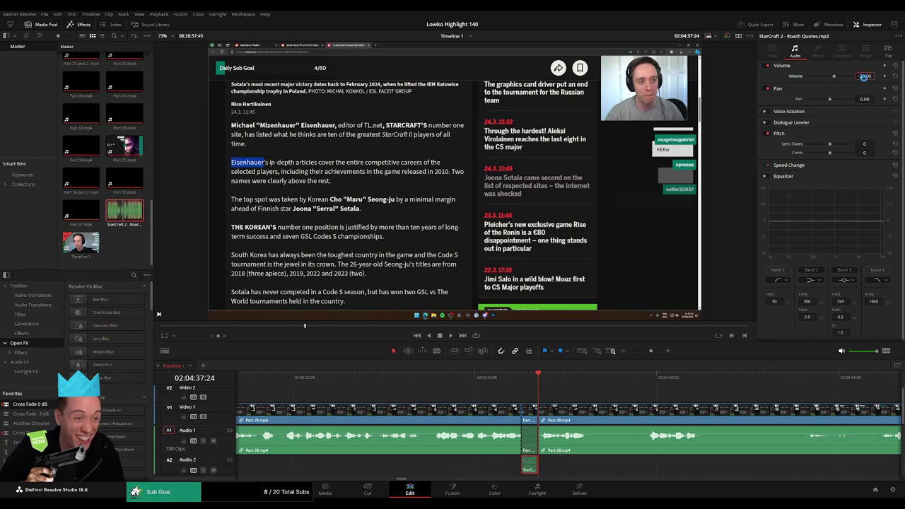
pyautogui.press('space')
pyautogui.click(607, 392)
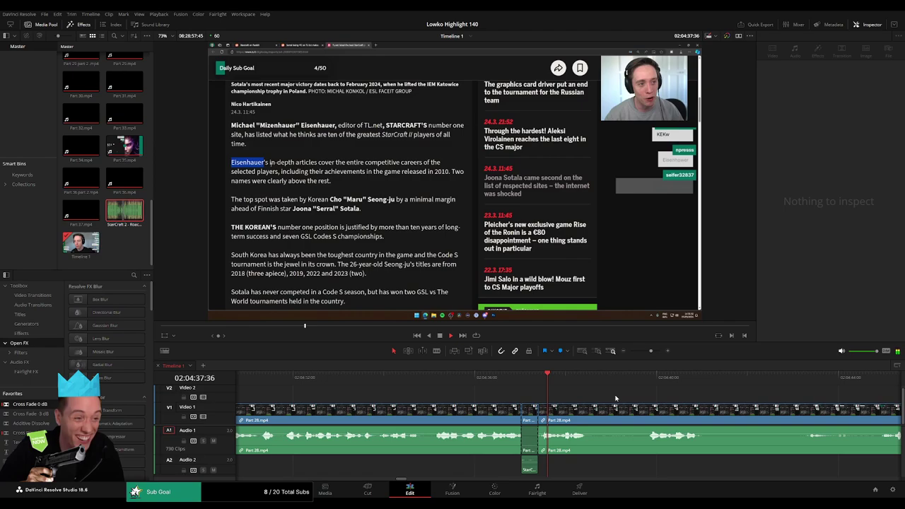
# Cut and ripple-delete the quiet gap in Part 28.mp4 between about 02:04:38:30 and 02:04:39:45
pyautogui.moveTo(633, 392); pyautogui.dragTo(500, 390)
pyautogui.press('b')
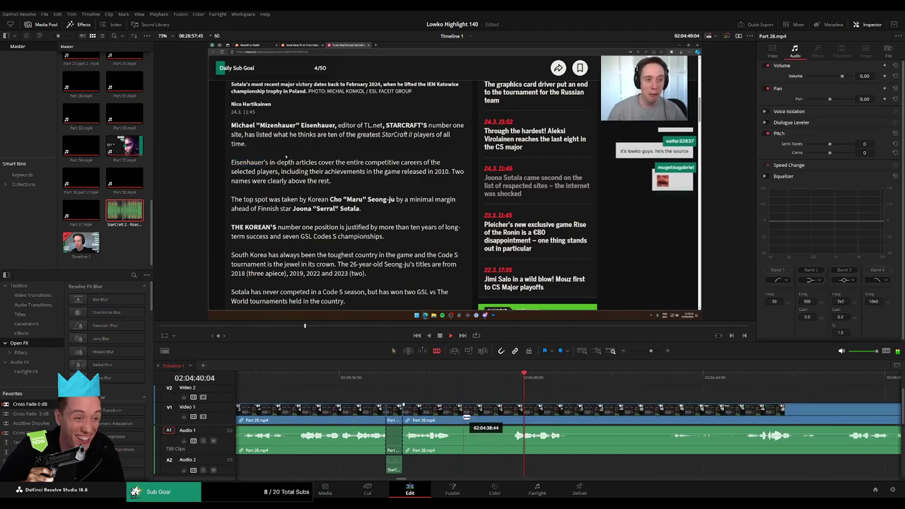
pyautogui.click(456, 415)
pyautogui.press('a')
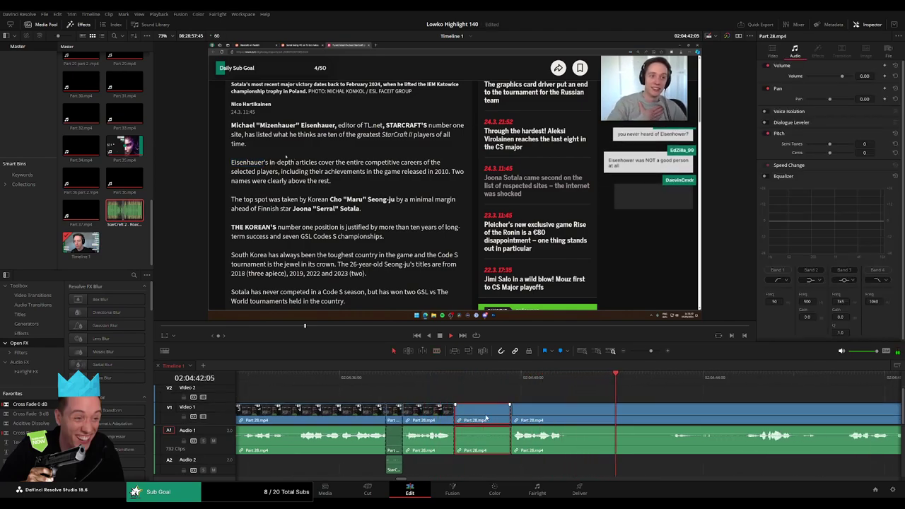
# Cut and ripple-delete the dull section of Part 28.mp4 between about 02:04:40 and 02:04:50
pyautogui.press('b')
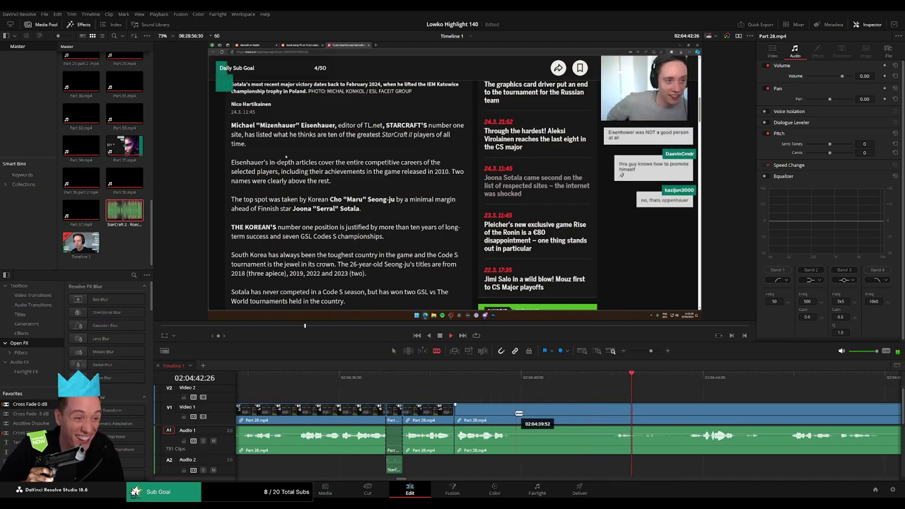
pyautogui.click(517, 416)
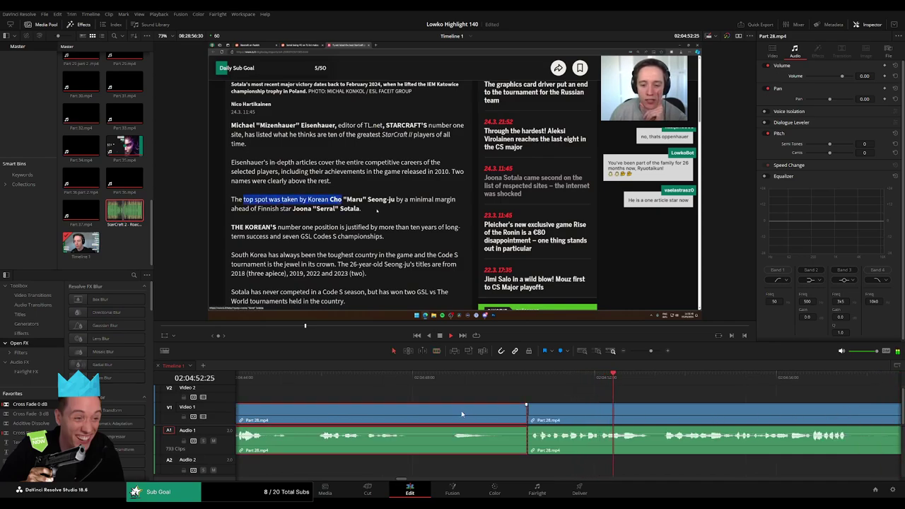
pyautogui.press('Delete')
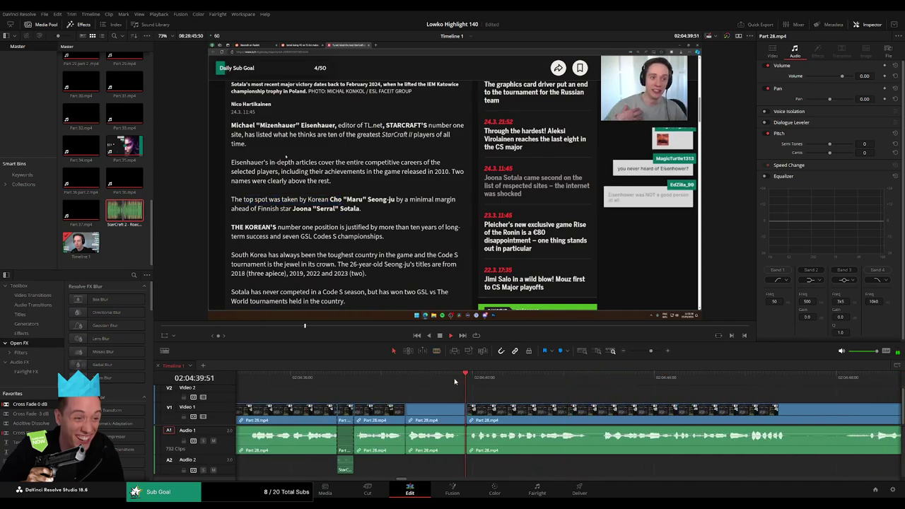
# Cut and ripple-delete the quiet gap in Part 28.mp4 between about 02:04:47 and 02:04:49
pyautogui.moveTo(615, 403); pyautogui.dragTo(505, 401)
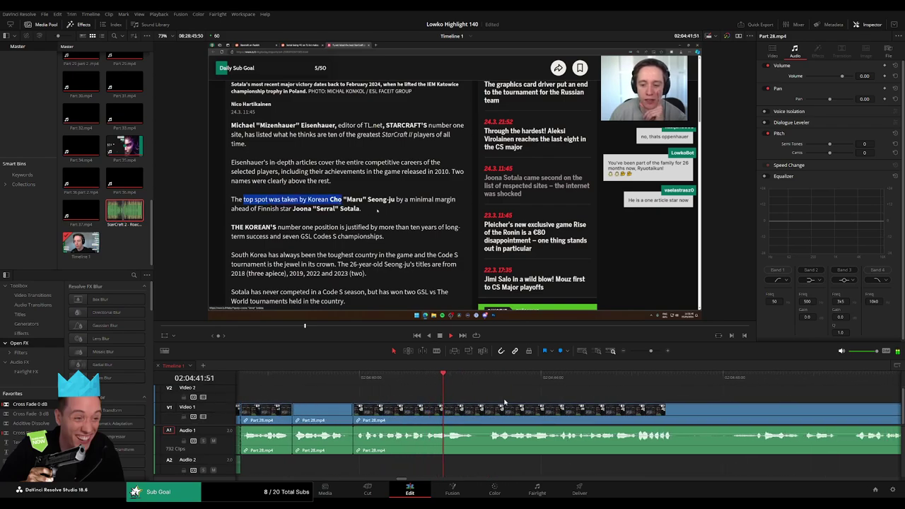
pyautogui.moveTo(560, 403); pyautogui.dragTo(476, 399)
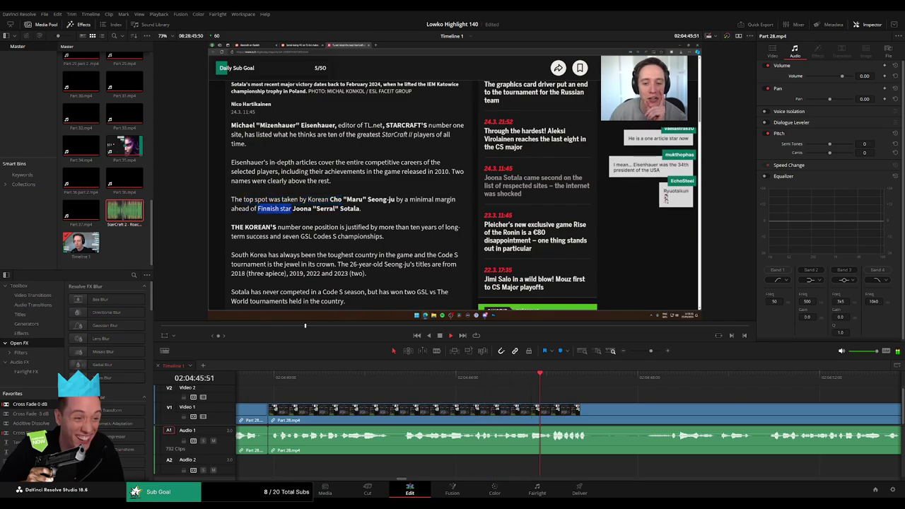
pyautogui.hscroll(3, 446, 410)
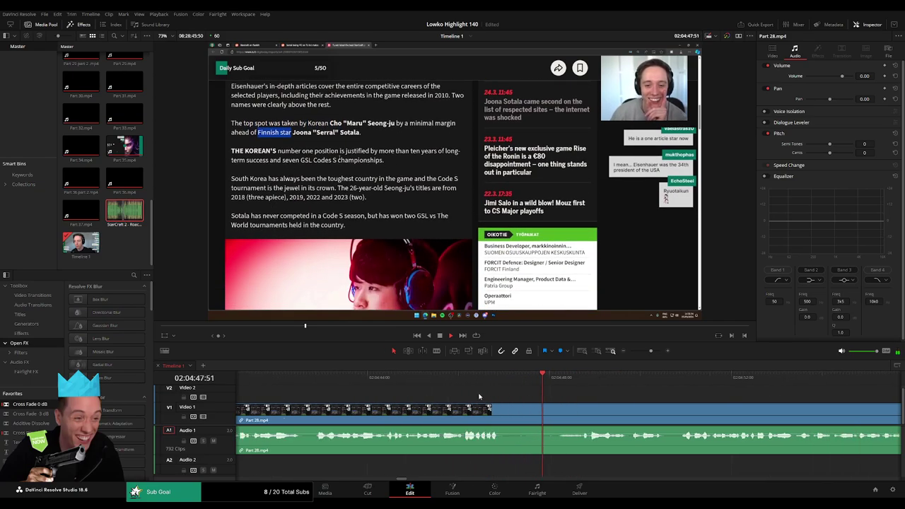
pyautogui.click(443, 410)
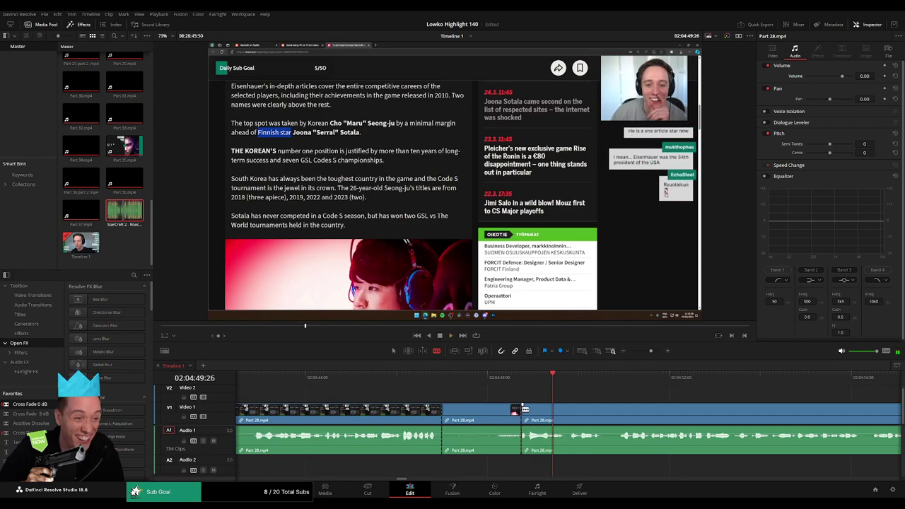
pyautogui.press('BackSpace')
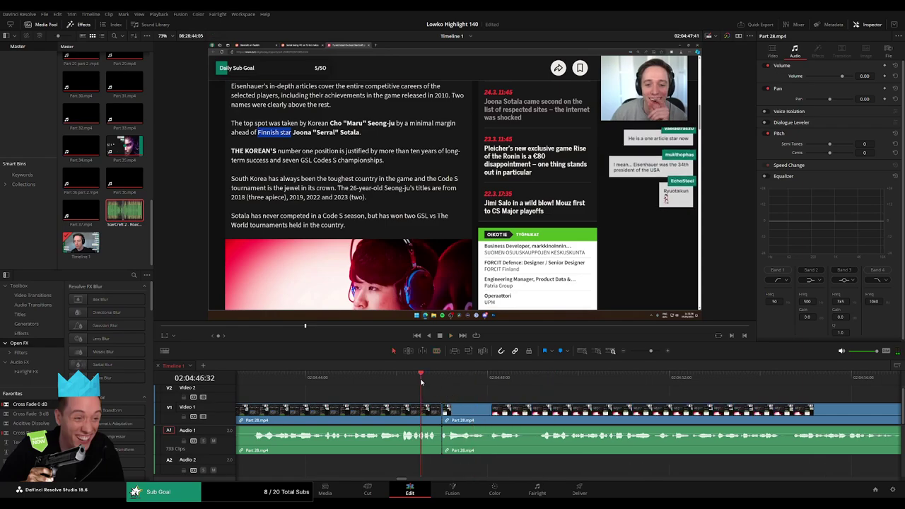
pyautogui.press('space')
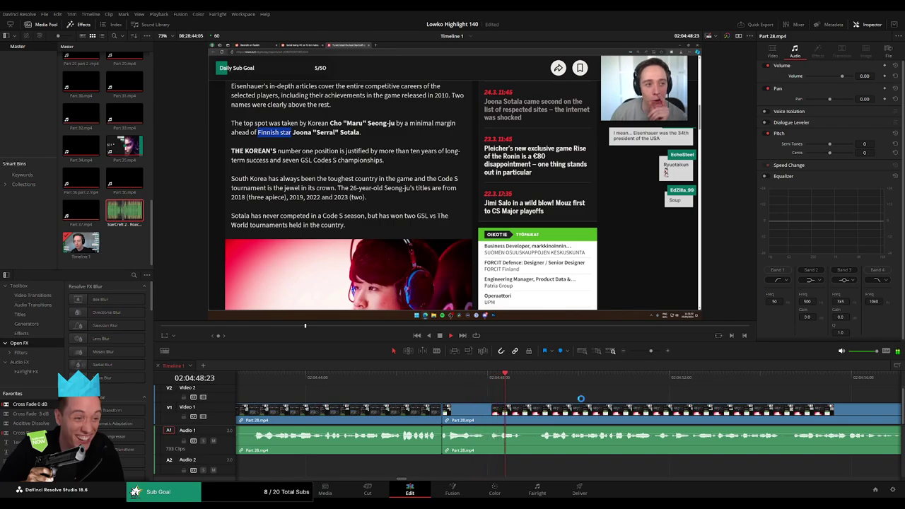
# Cut and ripple-delete the short quiet piece of Part 28.mp4 between about 02:05:02 and 02:05:03
pyautogui.moveTo(621, 404); pyautogui.dragTo(400, 402)
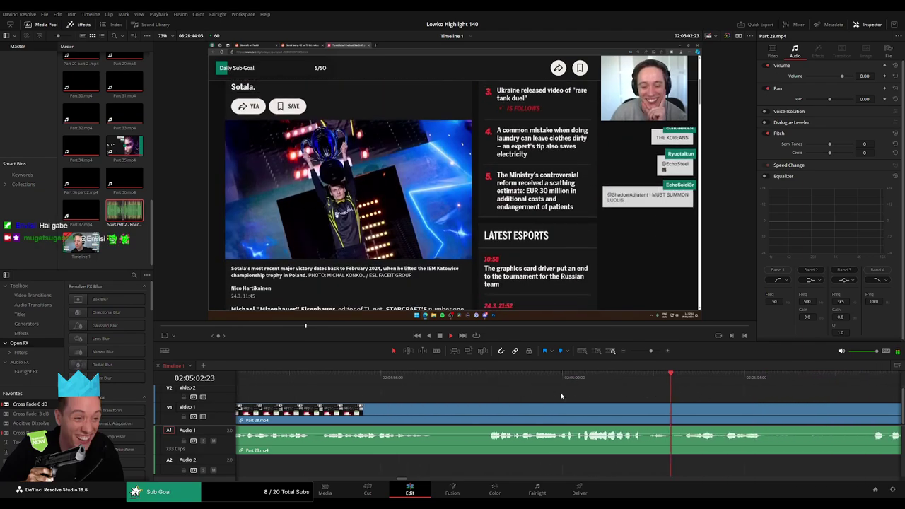
pyautogui.moveTo(697, 400); pyautogui.dragTo(527, 398)
pyautogui.click(485, 378)
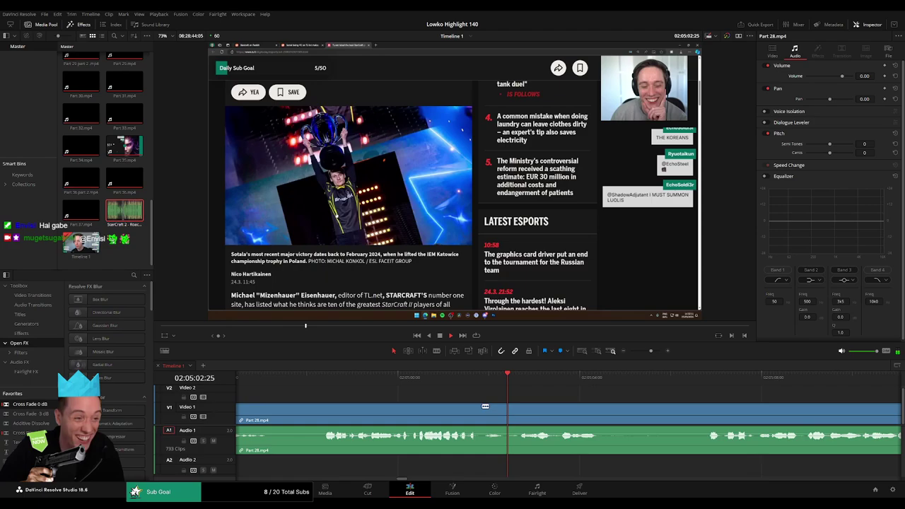
pyautogui.click(483, 410)
pyautogui.click(521, 412)
pyautogui.press('a')
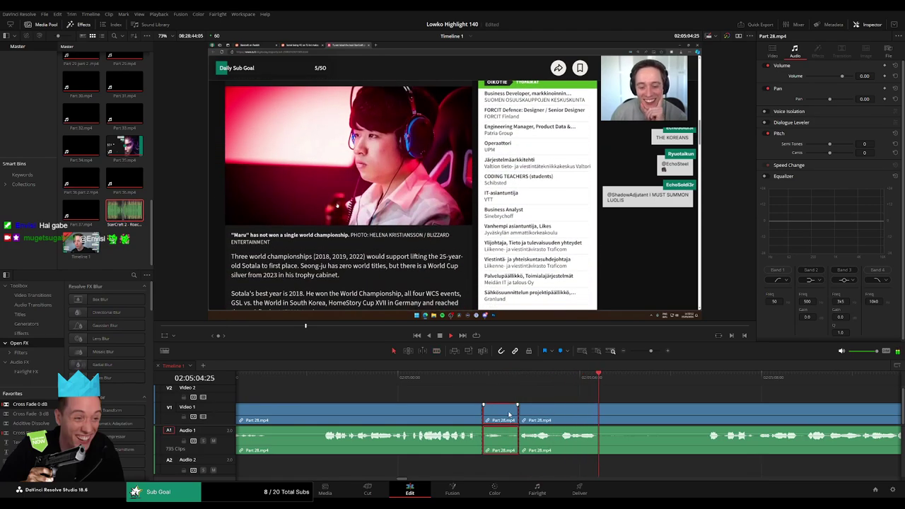
pyautogui.press('Delete')
# Cut and ripple-delete the silent scrolling section between about 02:05:04 and 02:05:06, and play on through the article to about 02:05:14
pyautogui.press('b')
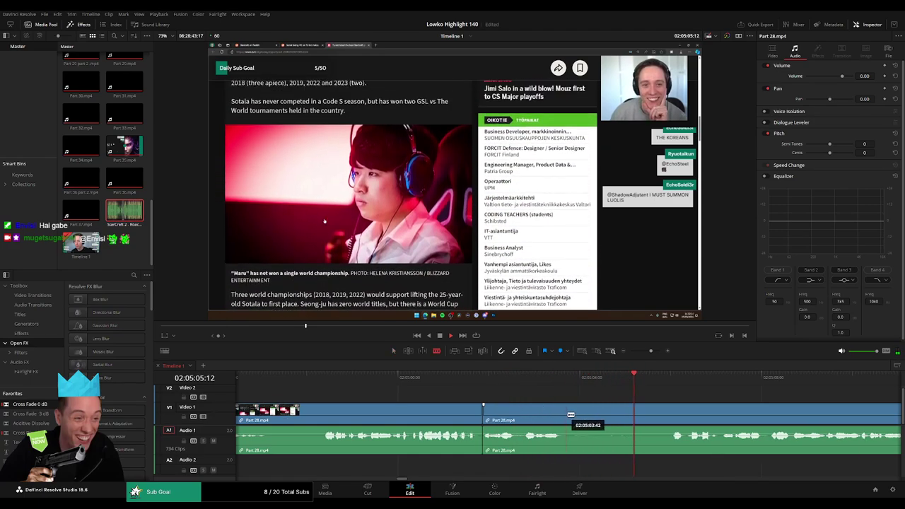
pyautogui.click(567, 415)
pyautogui.moveTo(663, 407); pyautogui.dragTo(533, 405)
pyautogui.click(540, 412)
pyautogui.press('a')
pyautogui.click(523, 416)
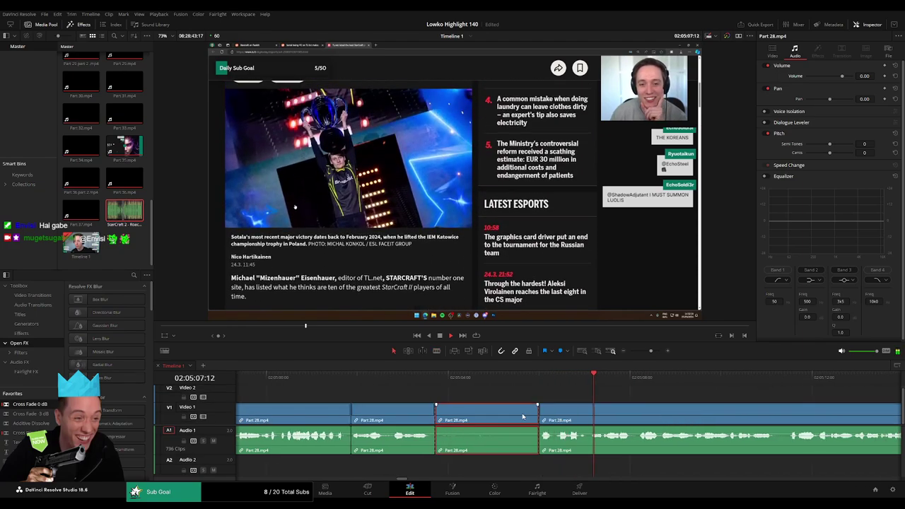
pyautogui.press('BackSpace')
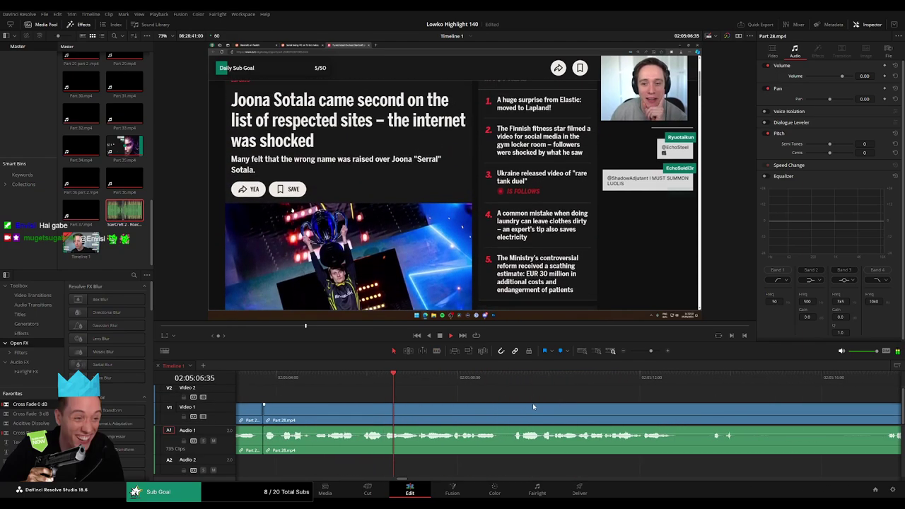
pyautogui.moveTo(650, 351); pyautogui.dragTo(648, 355)
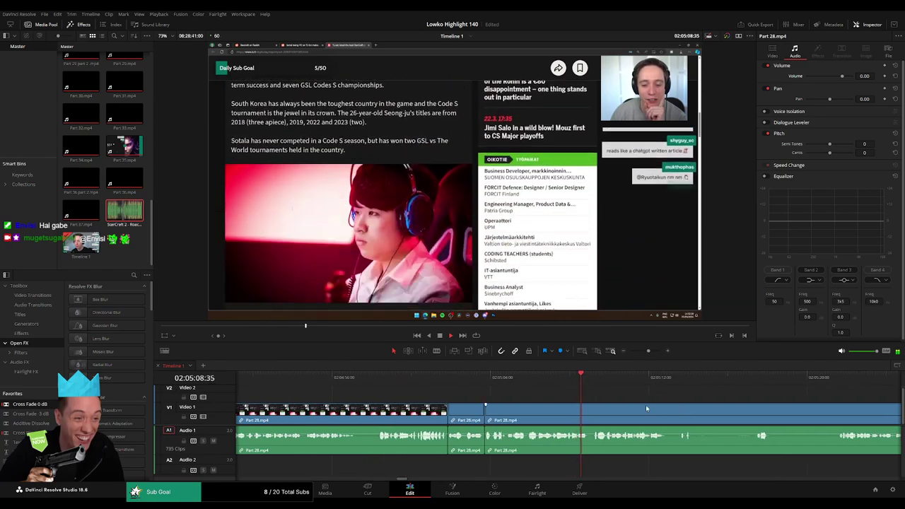
pyautogui.moveTo(646, 406); pyautogui.dragTo(539, 402)
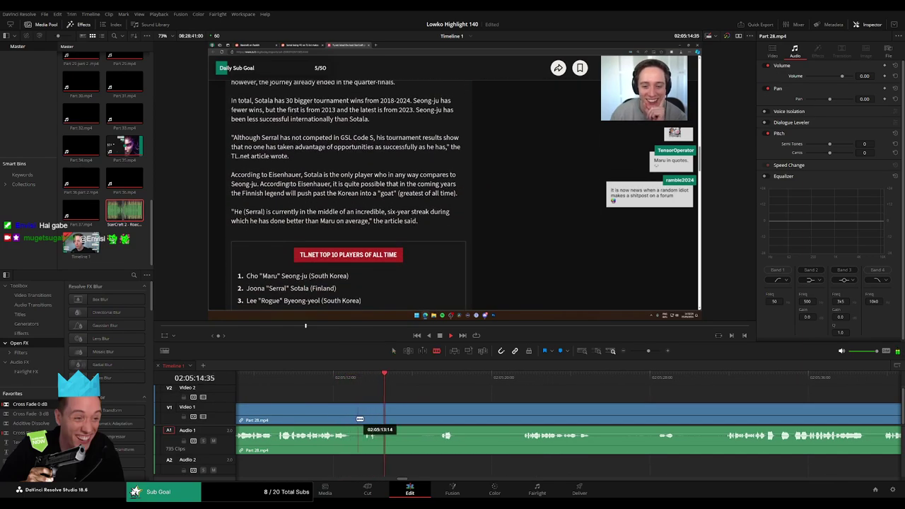
# Cut and ripple-delete the dull section of Part 28.mp4 between about 02:05:25 and 02:05:28
pyautogui.click(355, 420)
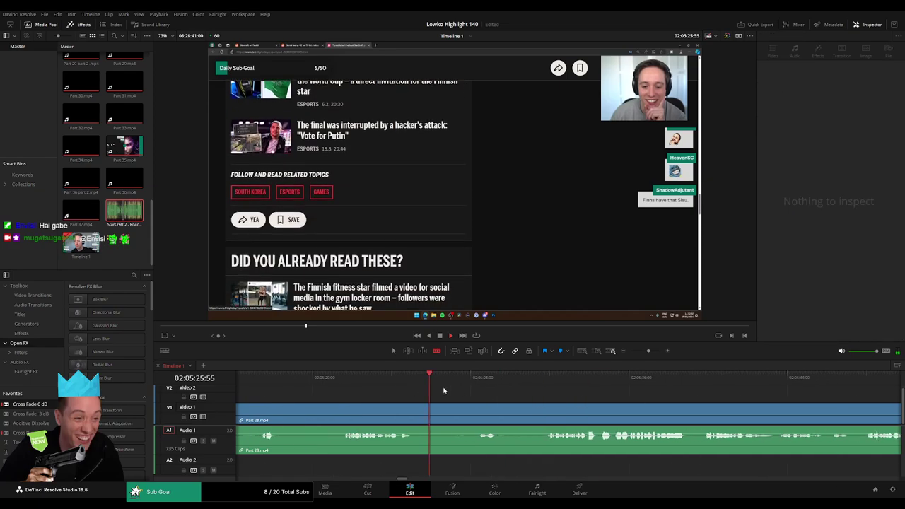
pyautogui.click(470, 379)
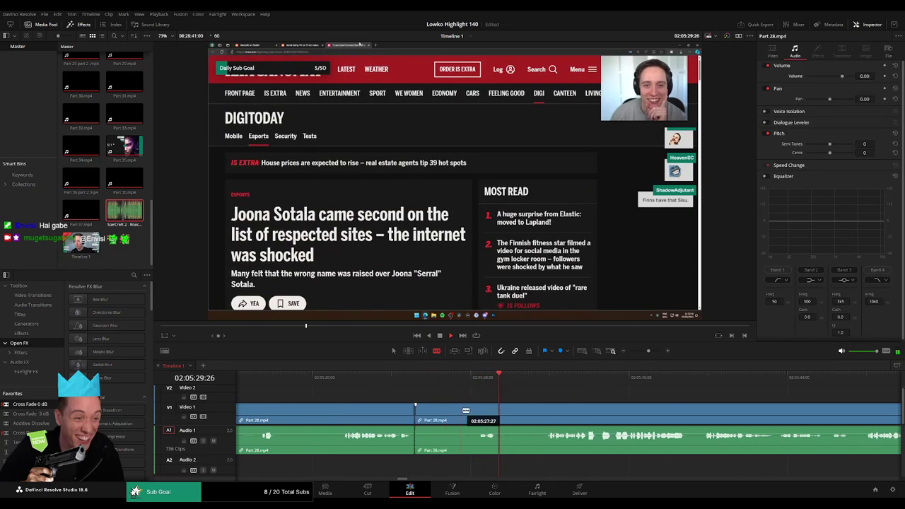
pyautogui.press('Delete')
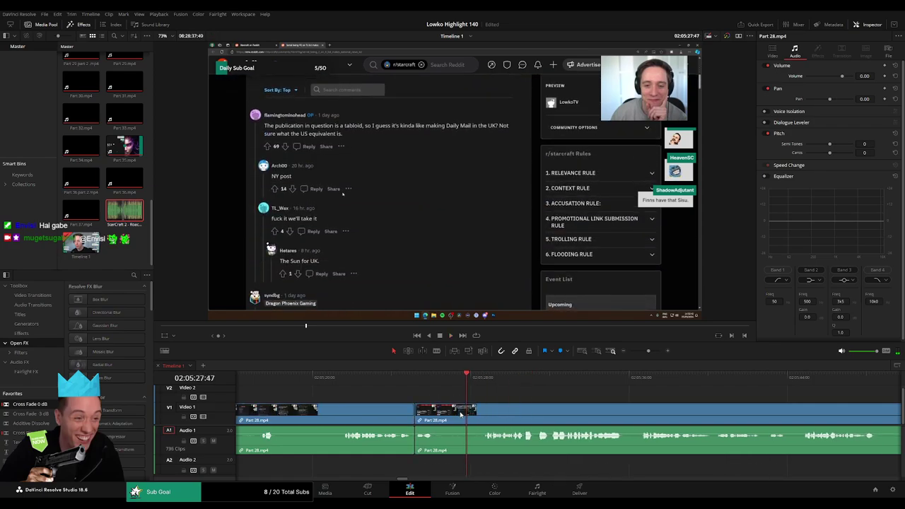
# Cut and ripple-delete the piece of Part 28.mp4 before the tabloid comment, between about 02:05:26 and 02:05:28.5
pyautogui.press('b')
pyautogui.click(438, 411)
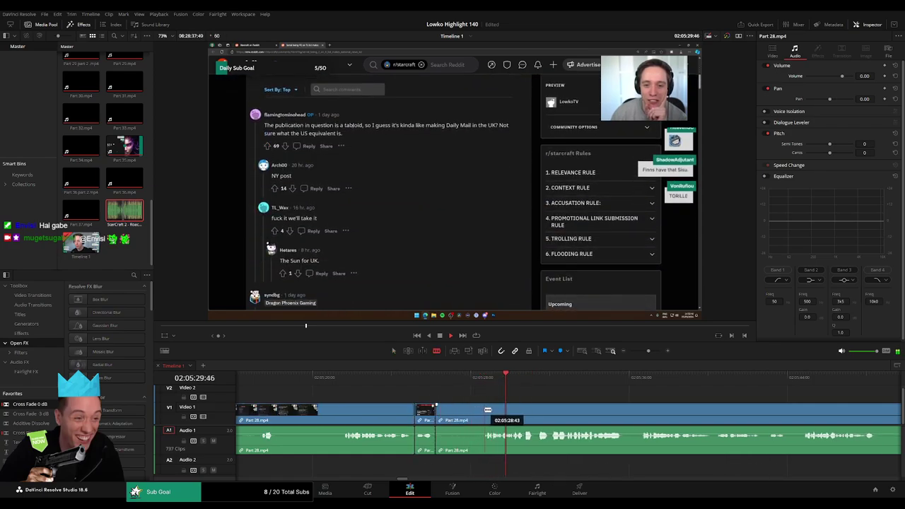
pyautogui.click(485, 410)
pyautogui.press('a')
pyautogui.click(471, 415)
pyautogui.press('Delete')
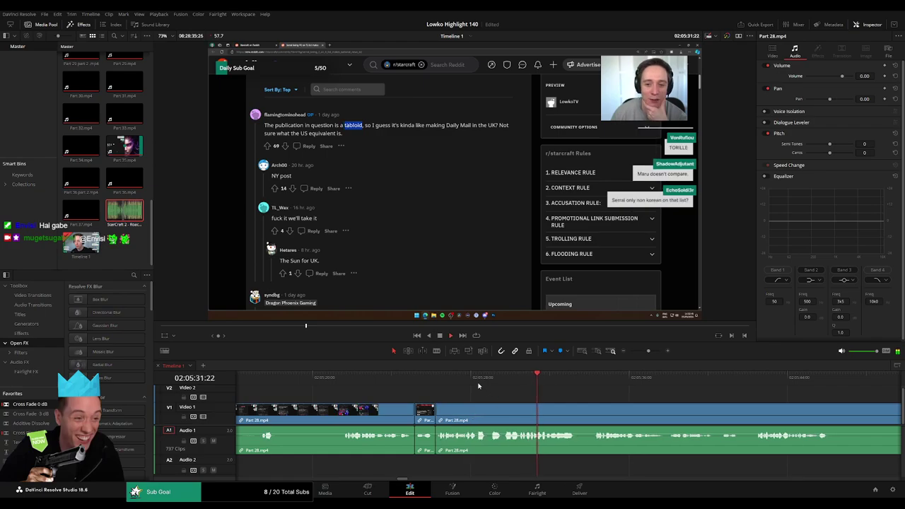
# Cut and ripple-delete the short quiet gap in Part 28.mp4 between about 02:05:33 and 02:05:34
pyautogui.moveTo(528, 400); pyautogui.dragTo(374, 401)
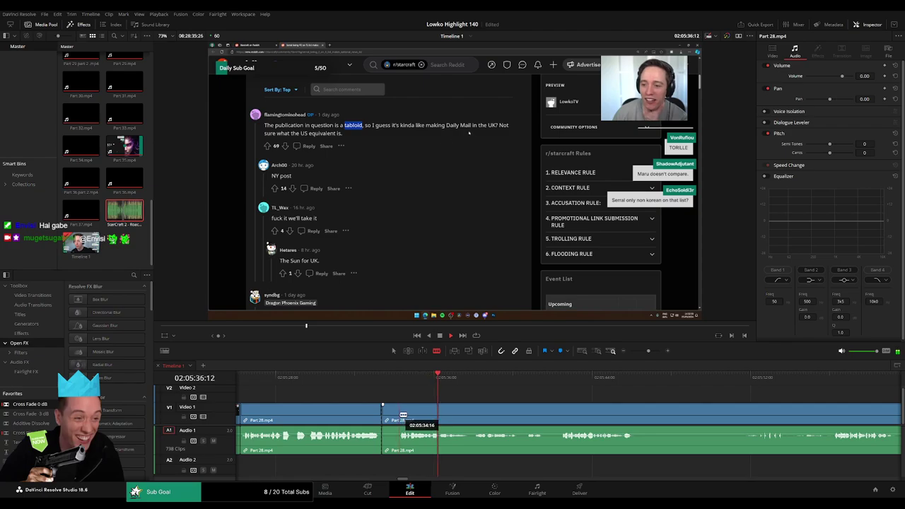
pyautogui.press('Delete')
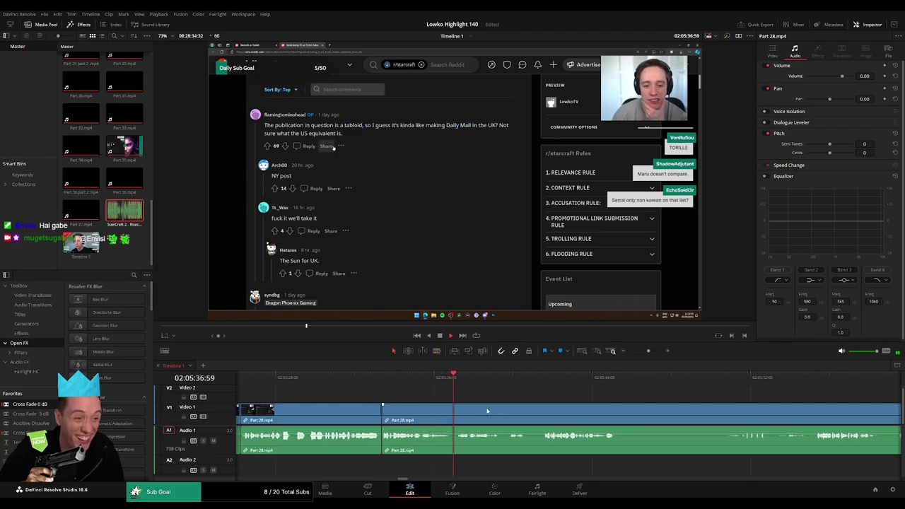
# Cut and ripple-delete the Reddit comment scrolling in Part 28.mp4 between about 02:05:45 and 02:05:55
pyautogui.hscroll(3, 368, 408)
pyautogui.hscroll(2, 416, 408)
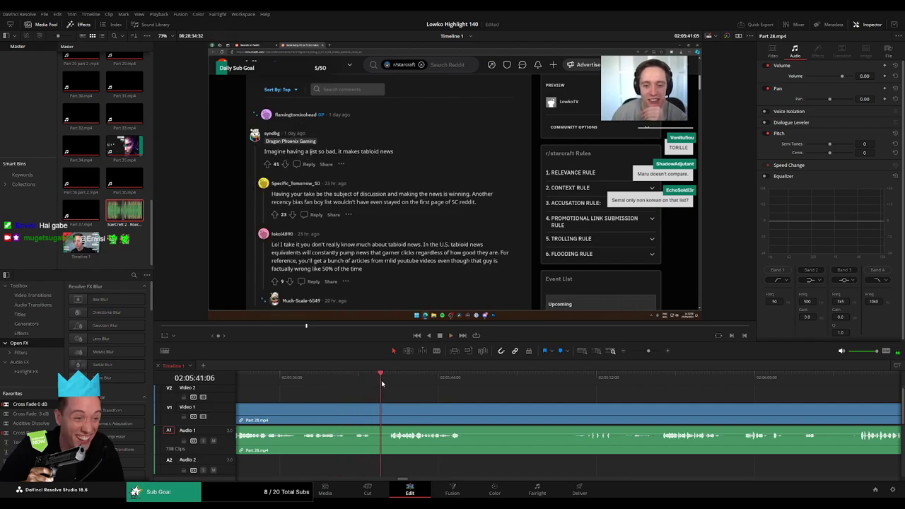
pyautogui.hscroll(2, 383, 409)
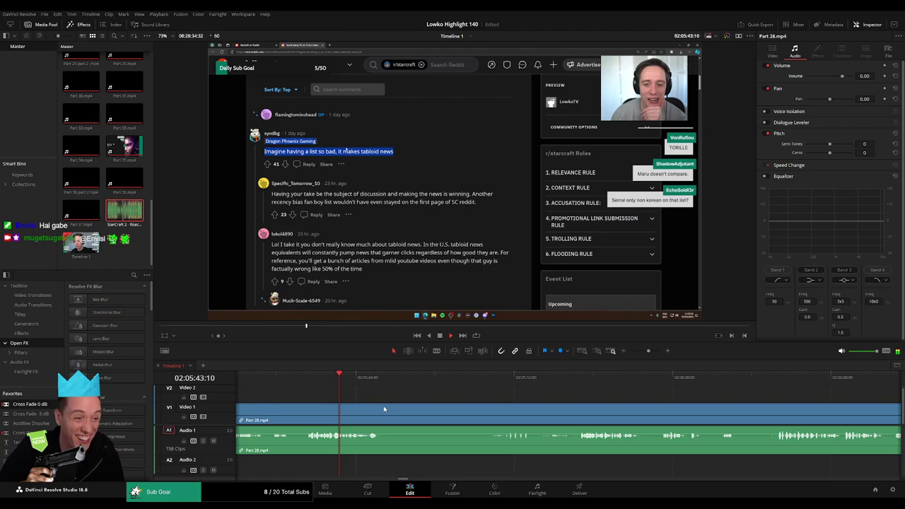
pyautogui.hscroll(1, 383, 409)
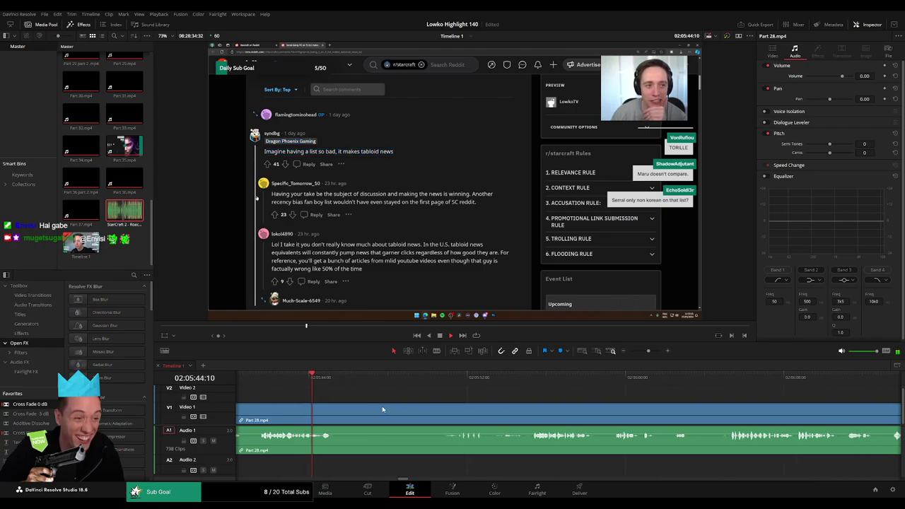
pyautogui.press('b')
pyautogui.click(338, 410)
pyautogui.click(446, 379)
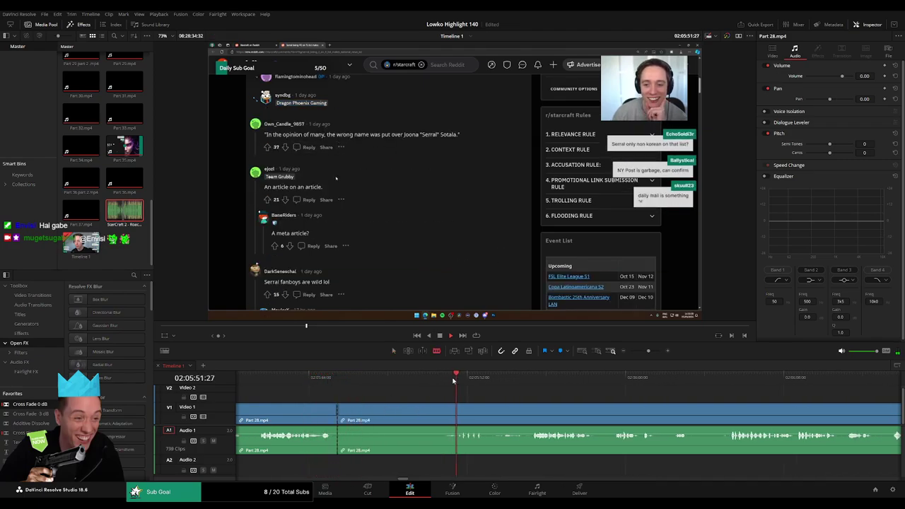
pyautogui.click(510, 387)
pyautogui.hscroll(1, 536, 392)
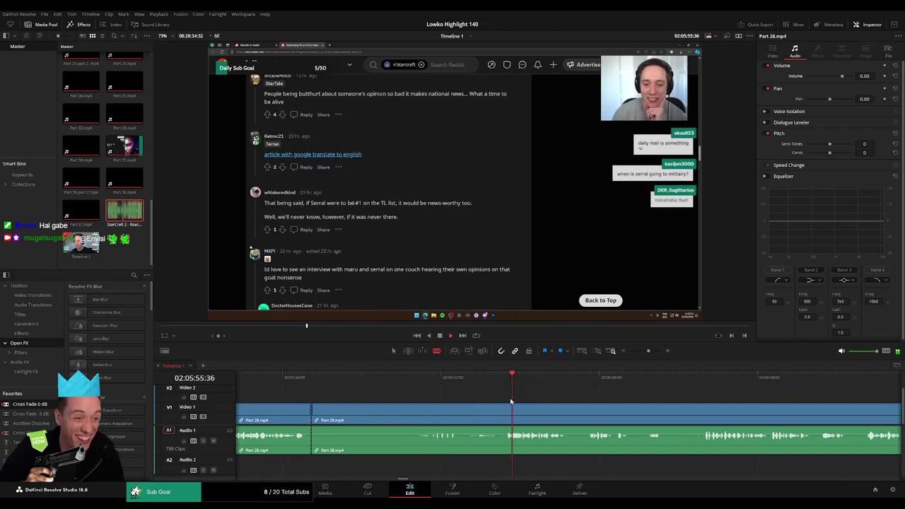
pyautogui.click(505, 414)
pyautogui.press('a')
pyautogui.click(494, 415)
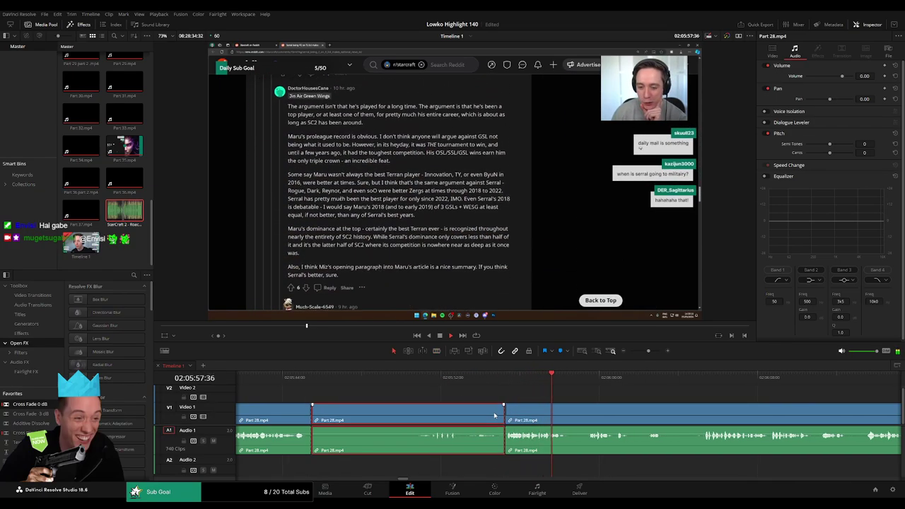
pyautogui.press('Delete')
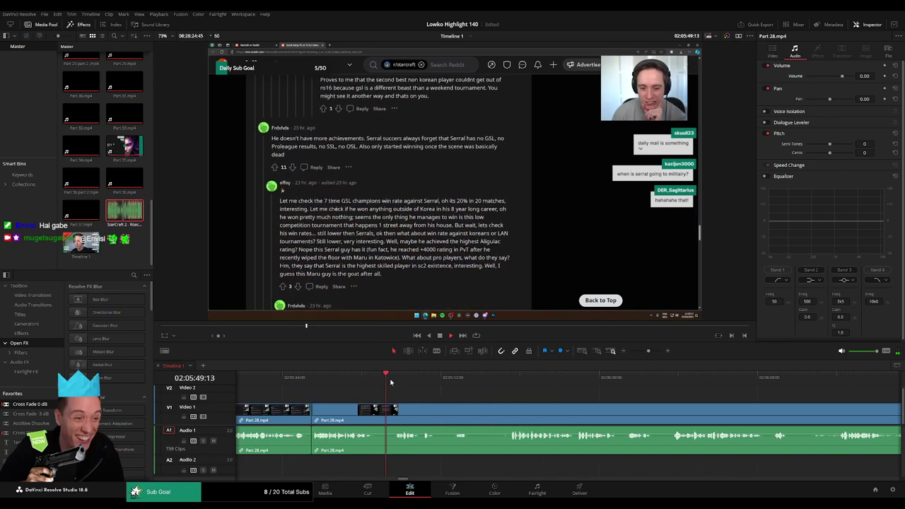
pyautogui.press('b')
pyautogui.click(375, 412)
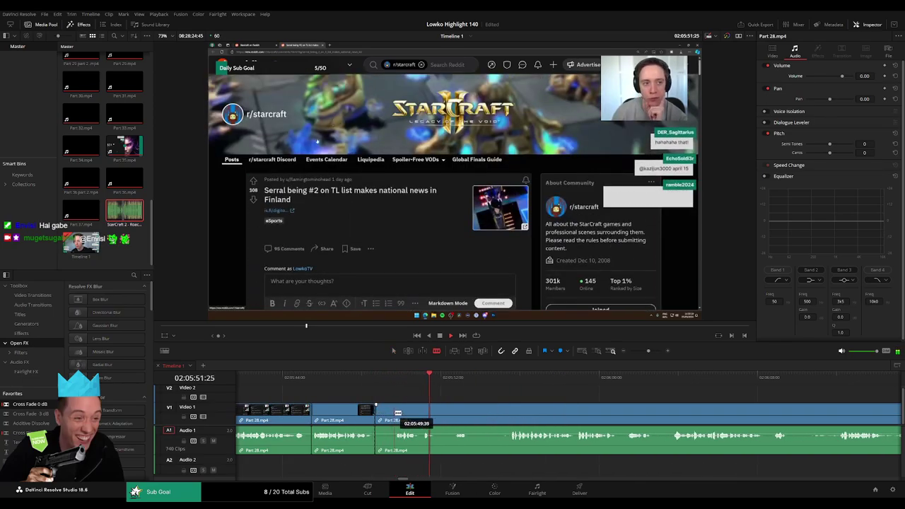
pyautogui.hotkey('ctrl', 'z')
pyautogui.hotkey('ctrl', 'z')
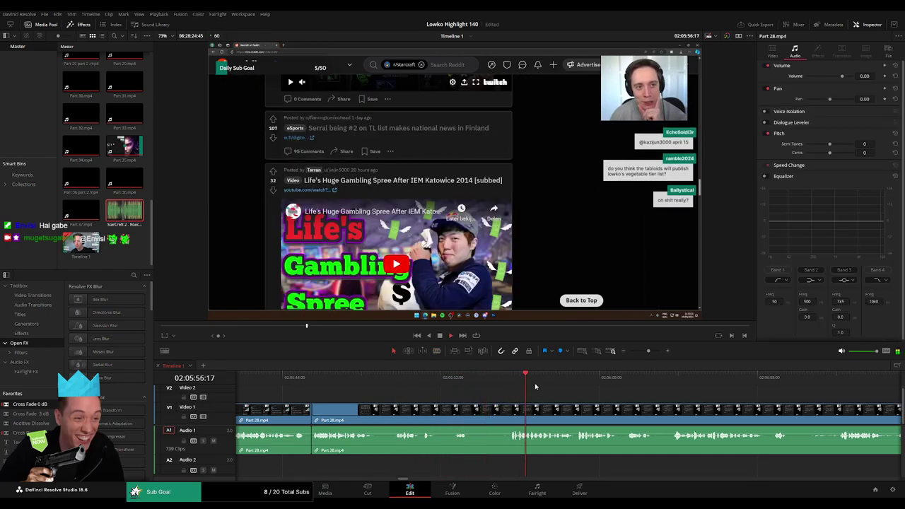
# Cut Part 28.mp4 at about 02:05:55.5 and ripple-delete the section back to the previous cut at about 02:05:45.5
pyautogui.click(511, 409)
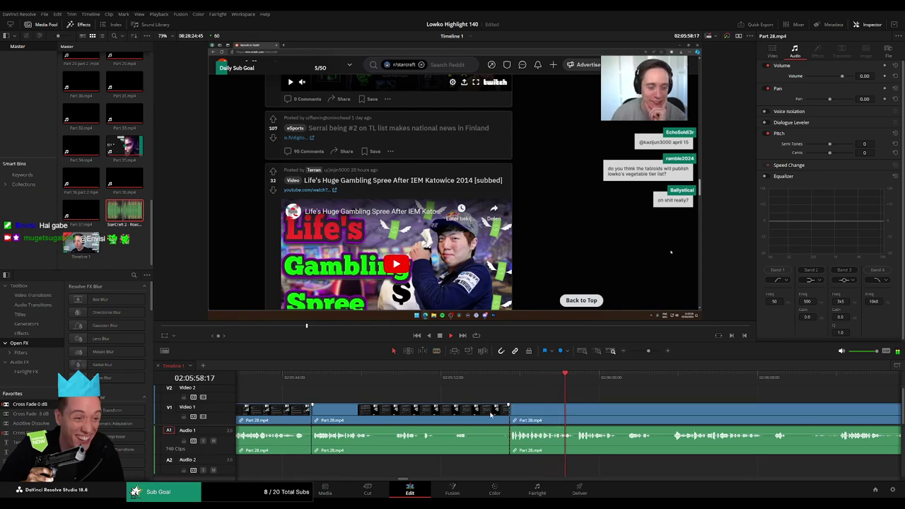
pyautogui.press('a')
pyautogui.click(494, 413)
pyautogui.press('Delete')
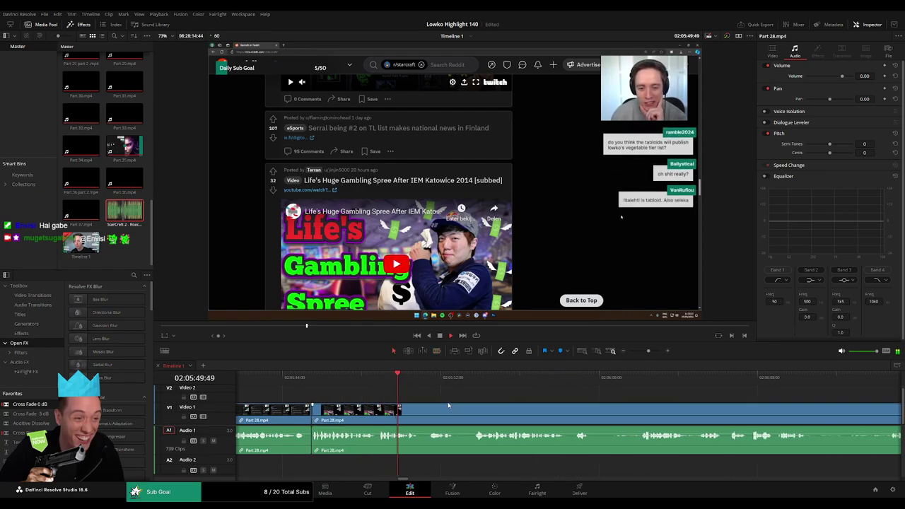
# Cut and ripple-delete the short quiet gap in Part 28.mp4 between about 02:05:53 and 02:05:54
pyautogui.moveTo(447, 405); pyautogui.dragTo(399, 399)
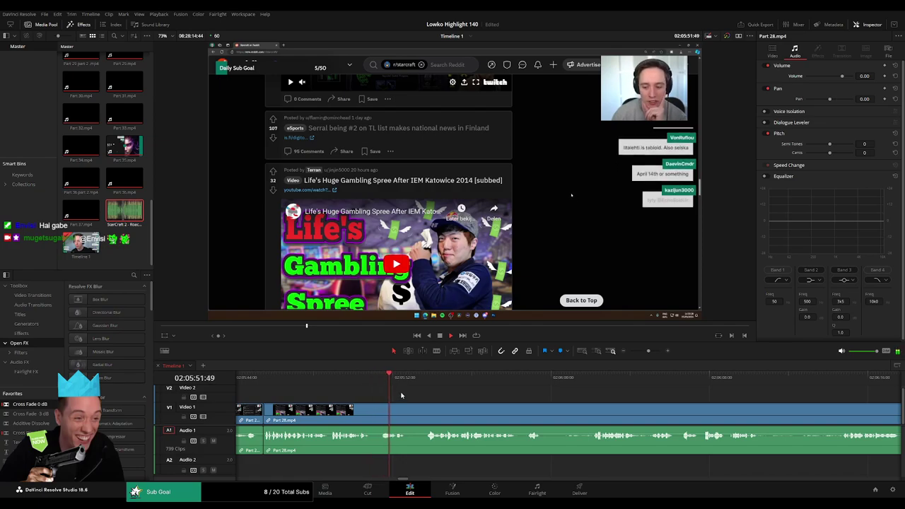
pyautogui.click(419, 382)
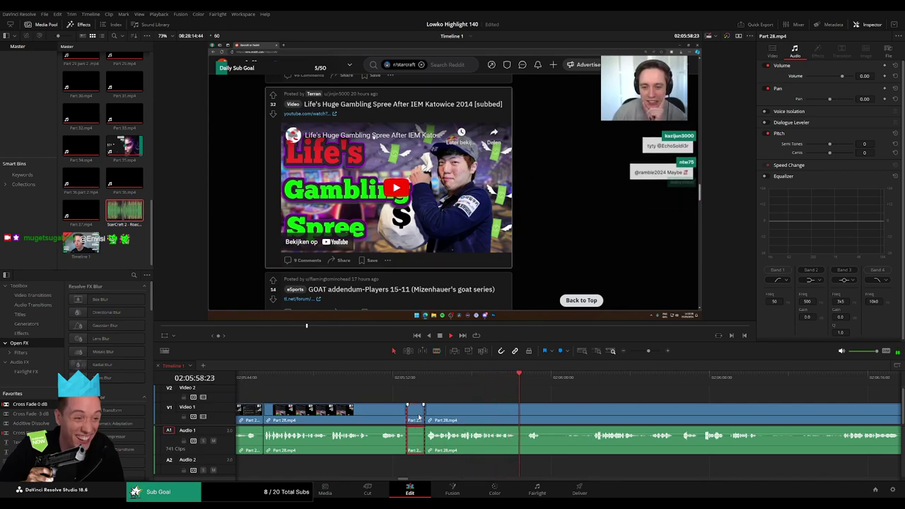
pyautogui.press('Delete')
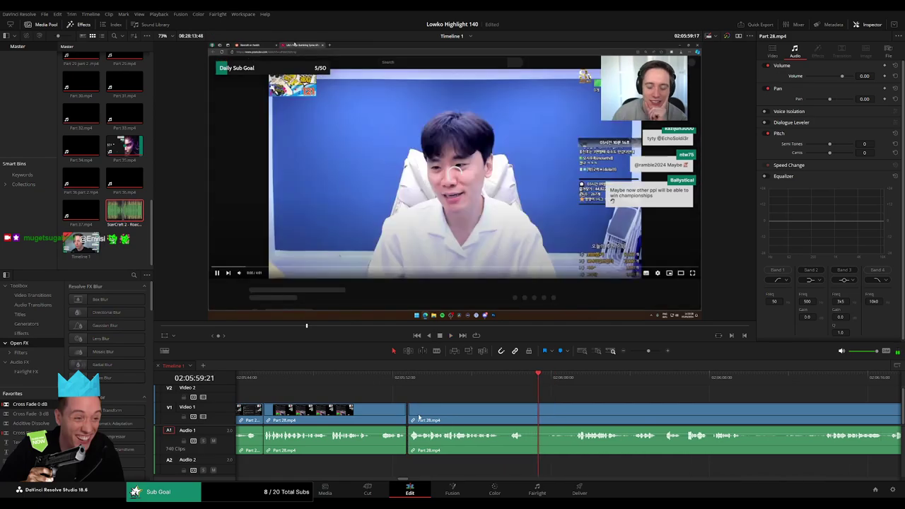
# Cut and ripple-delete Part 28.mp4 from about 02:05:53 to 02:11:06, up to the "Playing 1v1's from the car I live in" post
pyautogui.moveTo(601, 409); pyautogui.dragTo(457, 394)
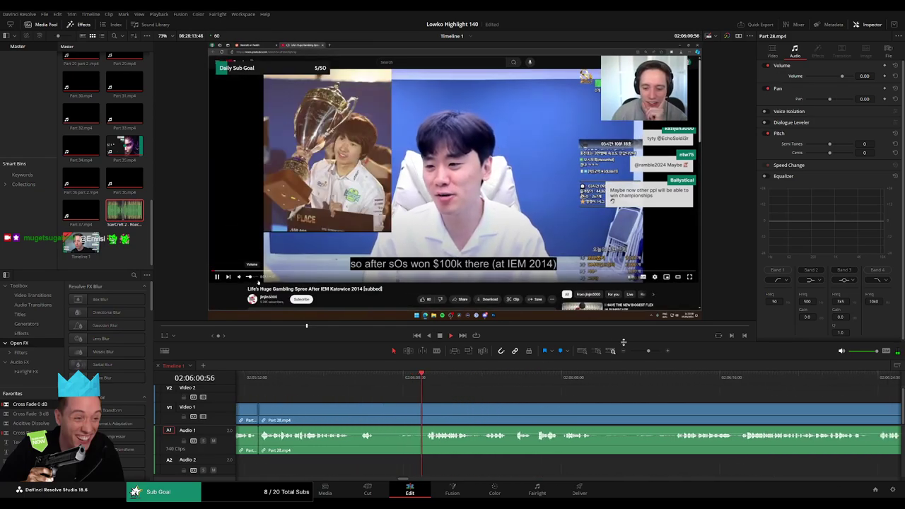
pyautogui.moveTo(648, 351); pyautogui.dragTo(631, 353)
pyautogui.scroll(5, 640, 353)
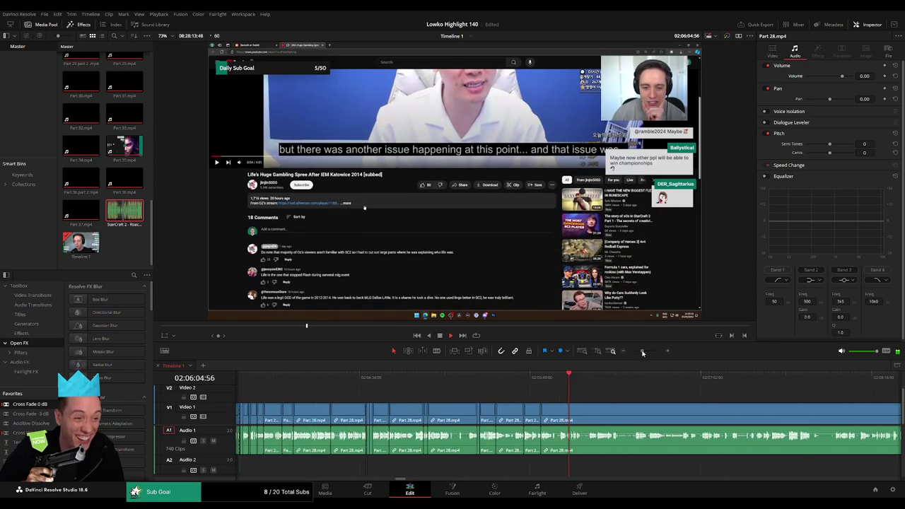
pyautogui.moveTo(656, 400); pyautogui.dragTo(481, 401)
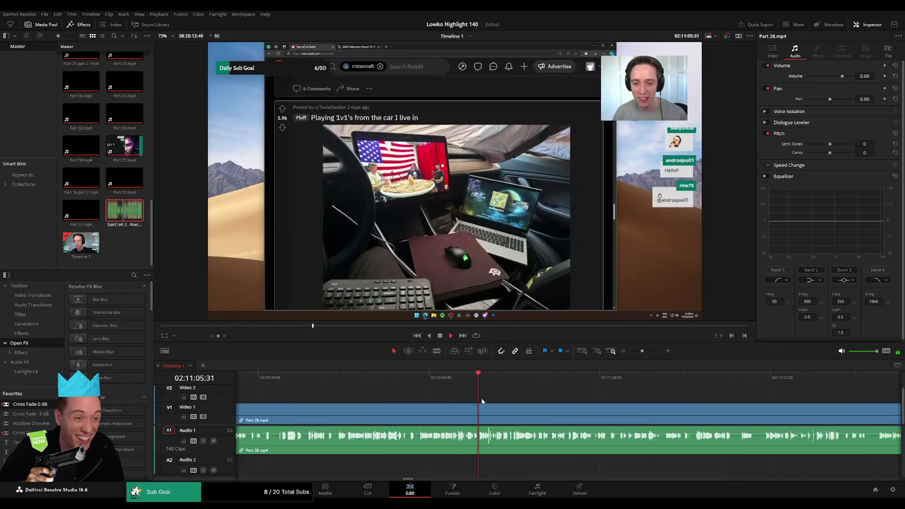
pyautogui.click(438, 377)
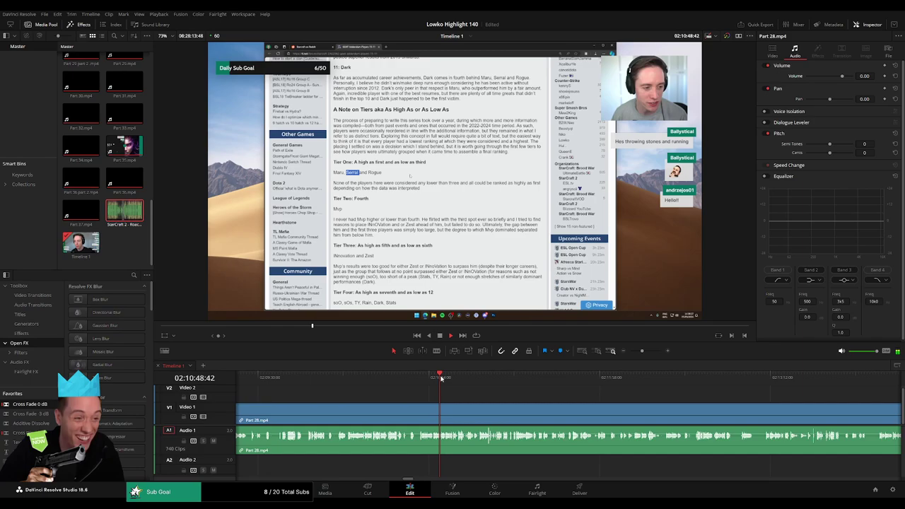
pyautogui.moveTo(458, 379); pyautogui.dragTo(471, 380)
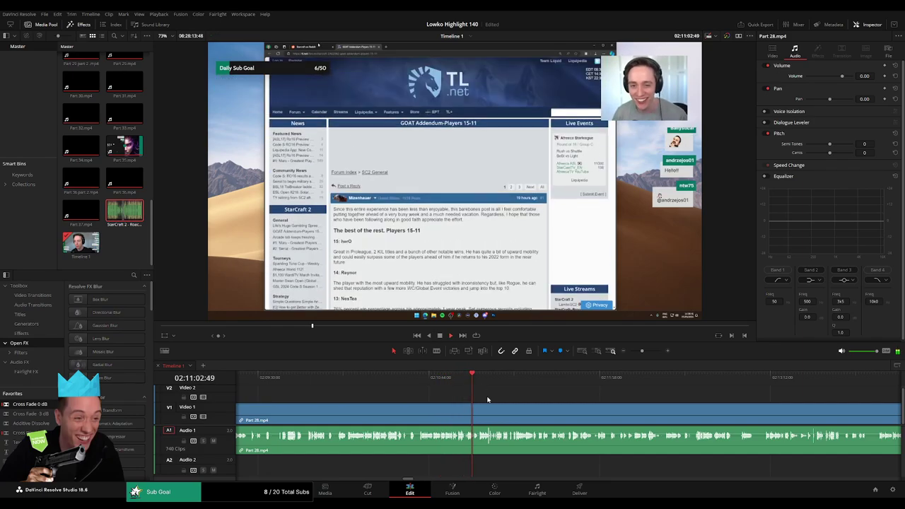
pyautogui.moveTo(642, 351); pyautogui.dragTo(650, 353)
pyautogui.hotkey('ctrl', 'b')
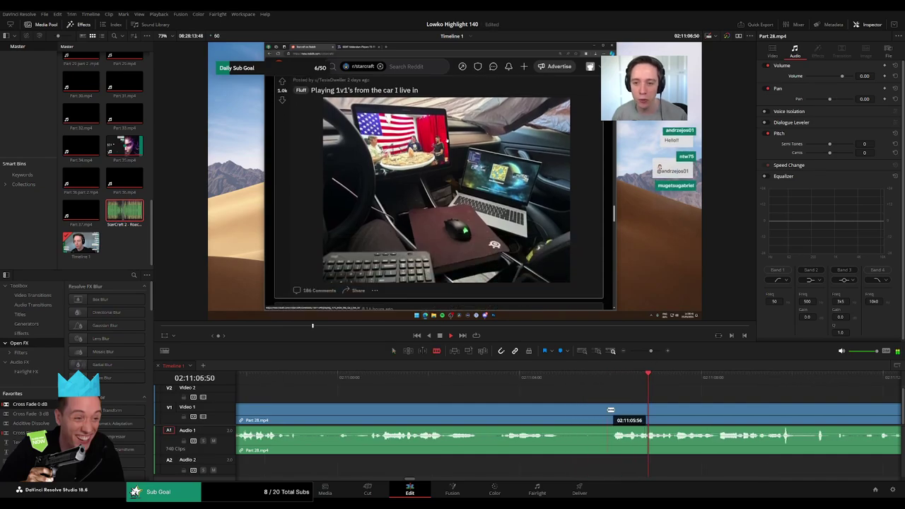
pyautogui.click(581, 409)
pyautogui.press('Delete')
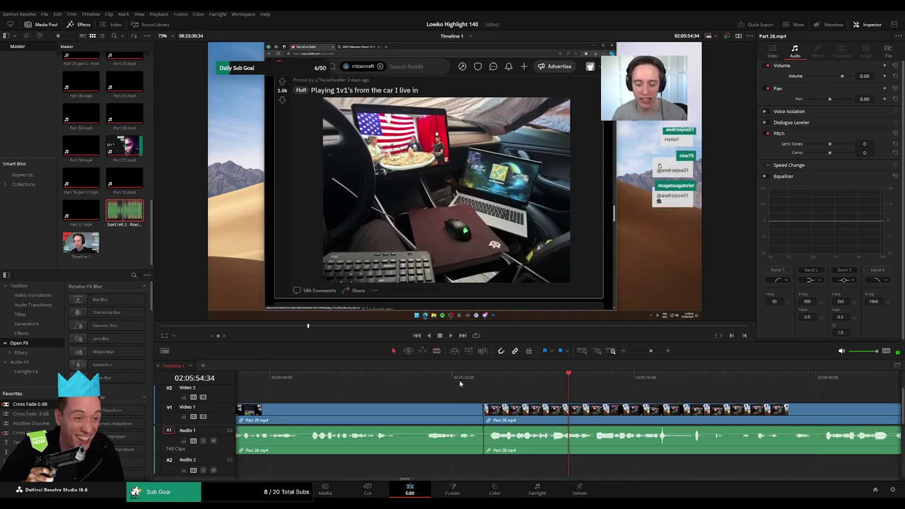
# Play over the join at about 02:05:53 and review the car post footage up to about 02:06:04
pyautogui.click(460, 381)
pyautogui.press('space')
pyautogui.moveTo(628, 400); pyautogui.dragTo(454, 401)
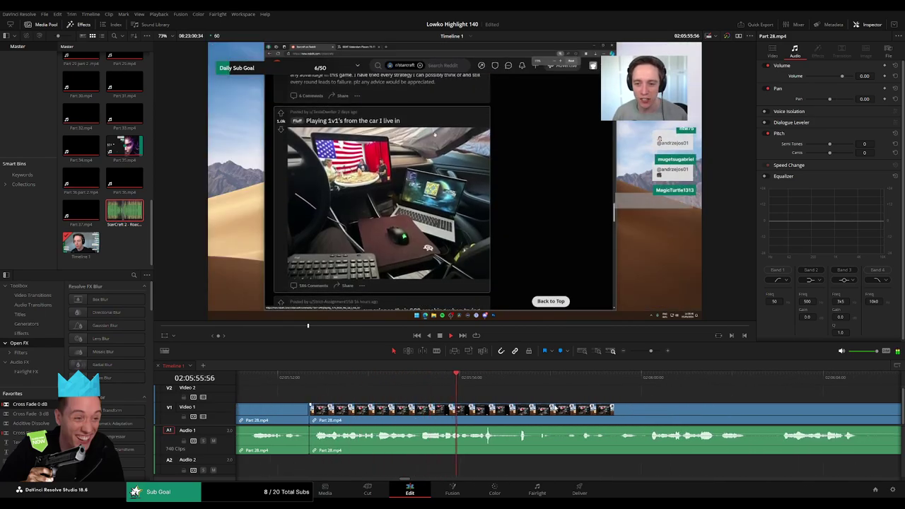
pyautogui.scroll(-2, 523, 413)
pyautogui.scroll(-2, 480, 410)
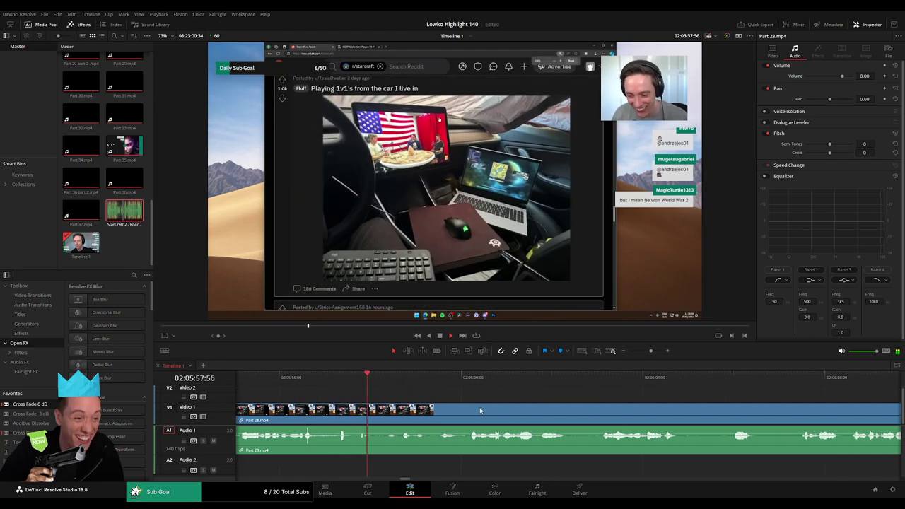
pyautogui.scroll(-2, 527, 415)
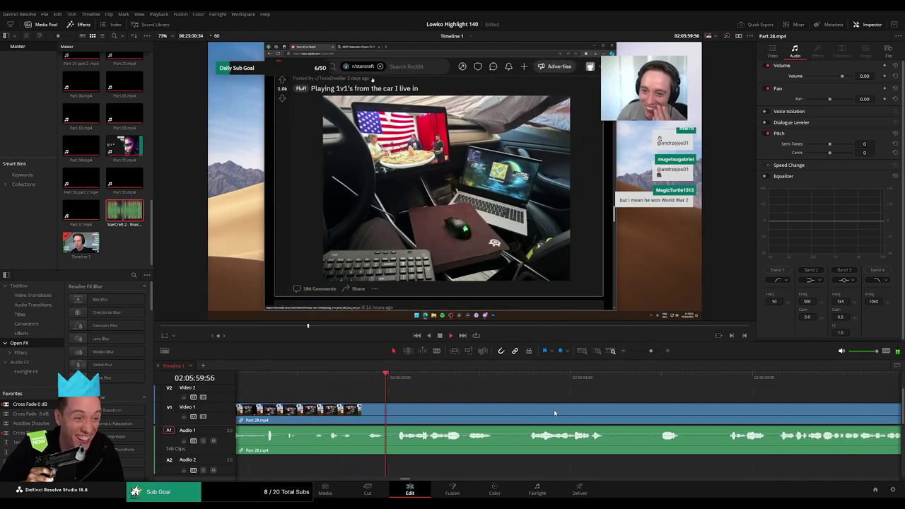
pyautogui.scroll(-2, 519, 410)
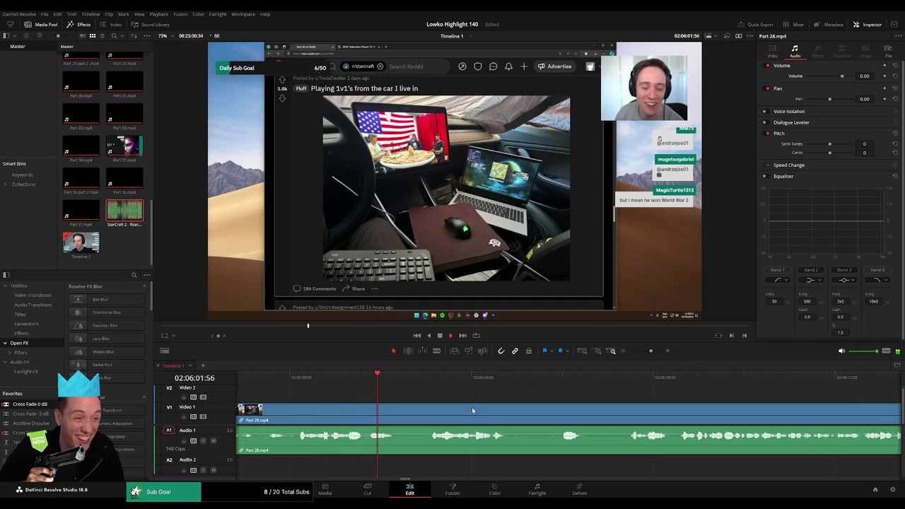
pyautogui.scroll(-2, 480, 414)
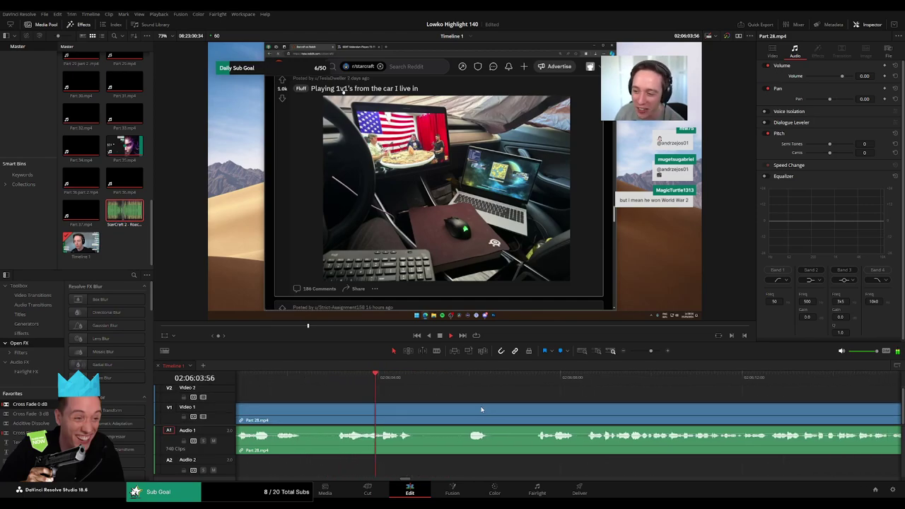
# Cut and ripple-delete the section of Part 28.mp4 between about 02:06:05 and 02:06:07.5
pyautogui.click(464, 382)
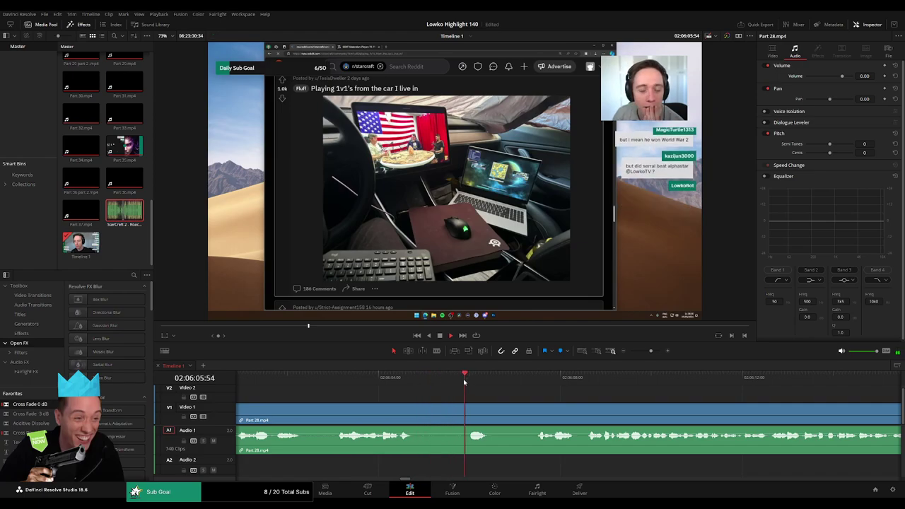
pyautogui.press('b')
pyautogui.click(421, 410)
pyautogui.click(535, 410)
pyautogui.press('a')
pyautogui.click(522, 413)
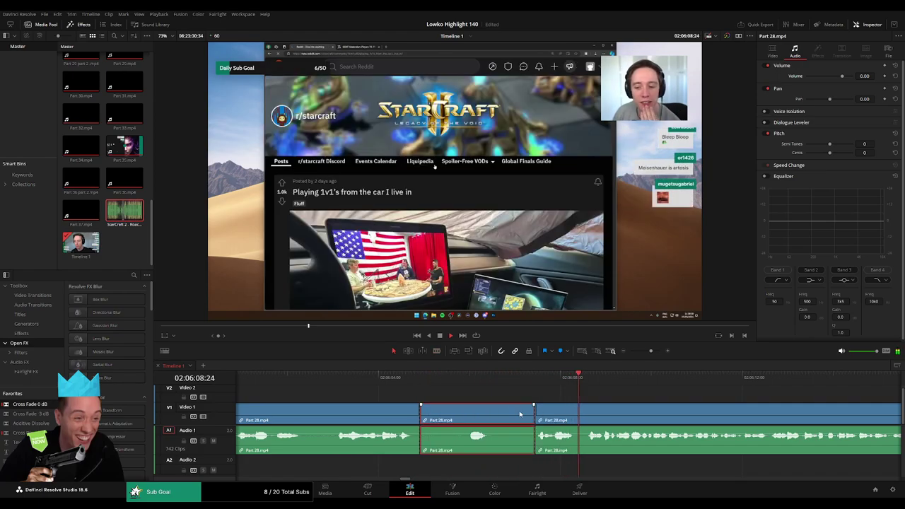
pyautogui.press('Delete')
# Cut and ripple-delete the one-second quiet gap in Part 28.mp4 from about 02:06:14.8 to 02:06:15.8
pyautogui.hscroll(5, 538, 398)
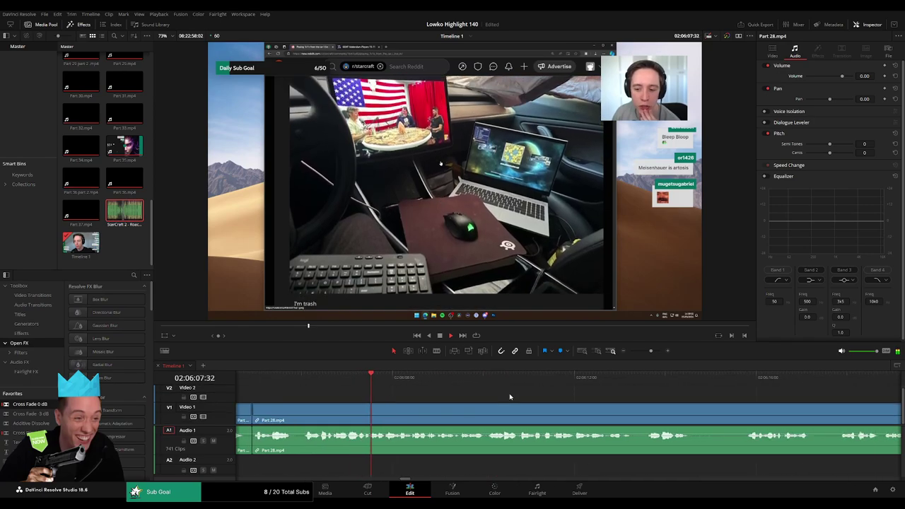
pyautogui.moveTo(650, 351); pyautogui.dragTo(648, 352)
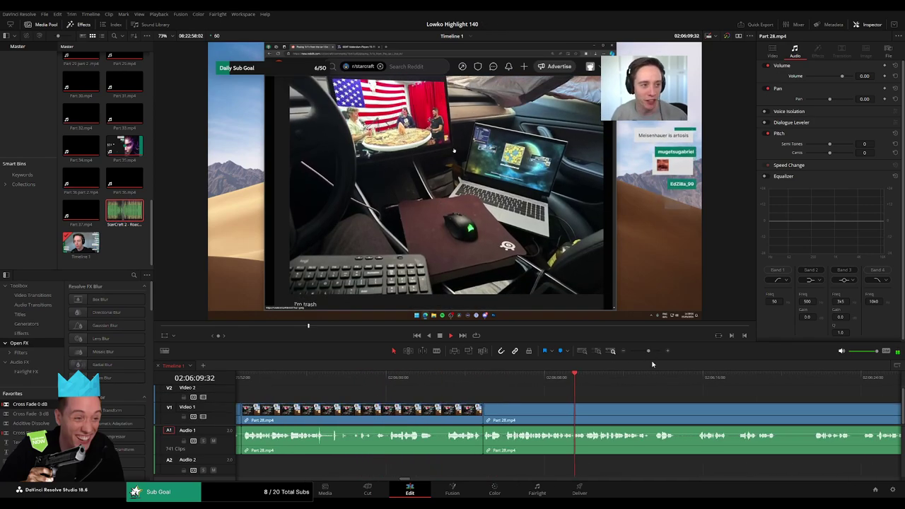
pyautogui.hscroll(5, 500, 396)
pyautogui.hscroll(2, 422, 397)
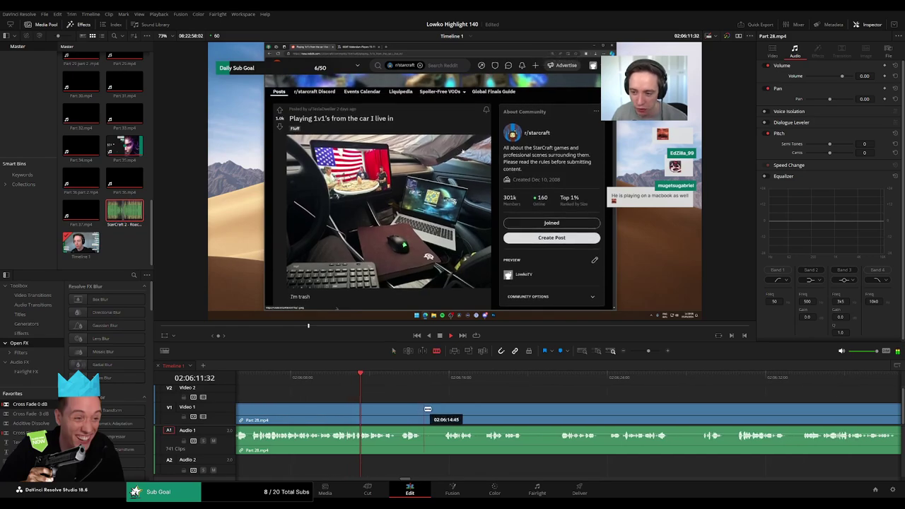
pyautogui.click(425, 409)
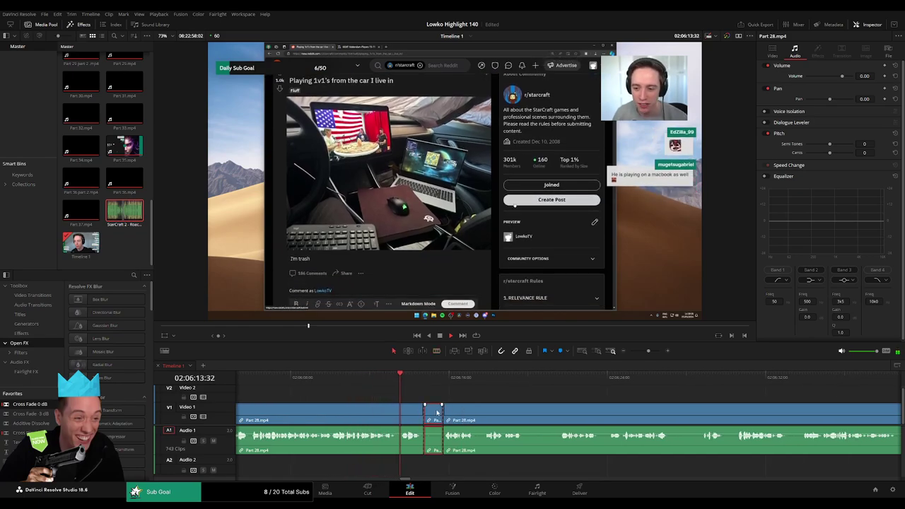
pyautogui.press('Delete')
# Cut and ripple-delete the silent stretch of Part 28.mp4 between about 02:06:18.8 and 02:06:20.6
pyautogui.hscroll(2, 392, 404)
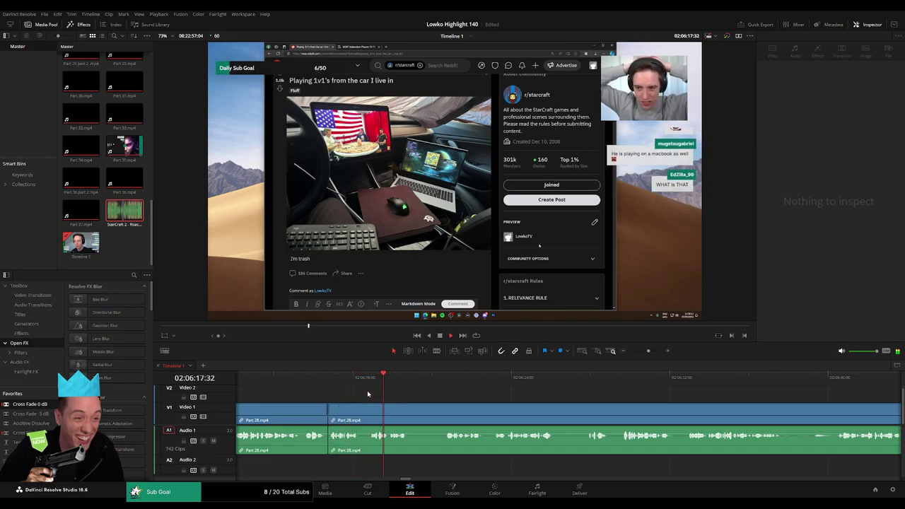
pyautogui.moveTo(436, 381); pyautogui.dragTo(439, 381)
pyautogui.press('space')
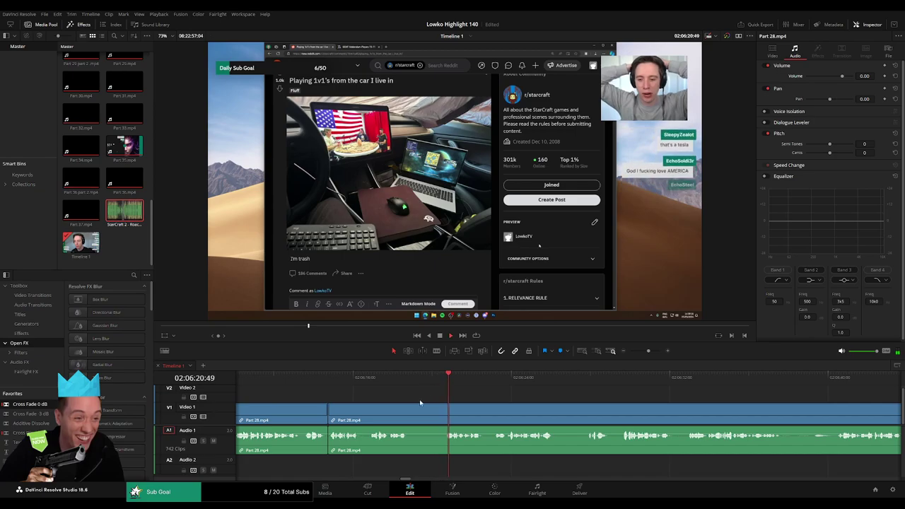
pyautogui.press('b')
pyautogui.click(409, 405)
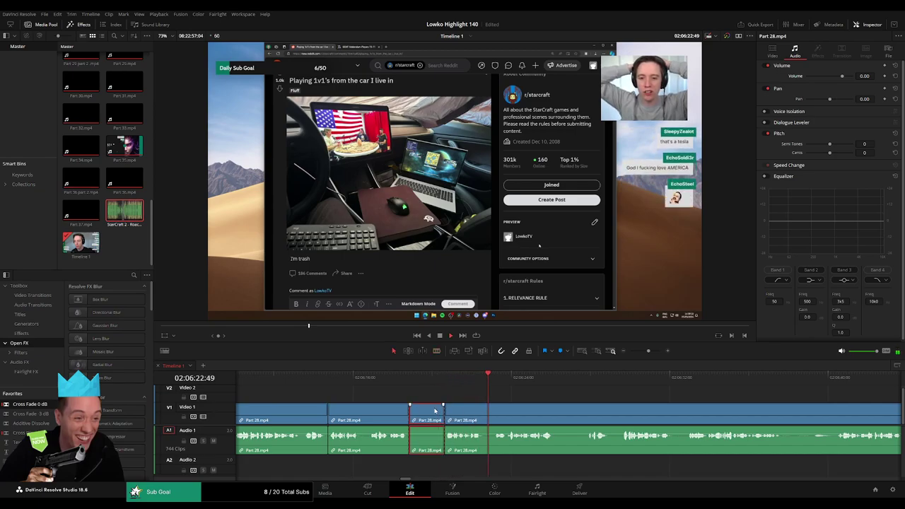
pyautogui.press('Delete')
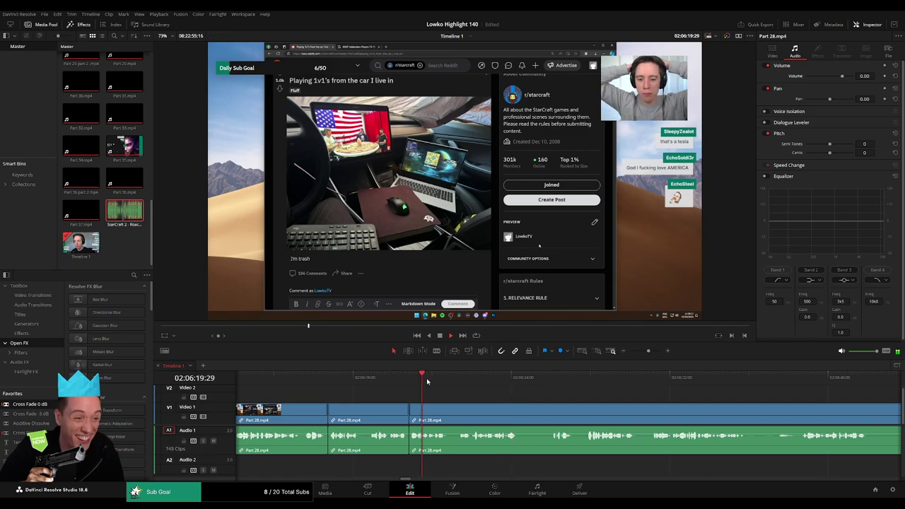
# Cut and ripple-delete two pauses in Part 28.mp4: a short one at about 02:06:16.5 and one from about 02:06:24 to 02:06:25.5
pyautogui.moveTo(448, 407); pyautogui.dragTo(394, 409)
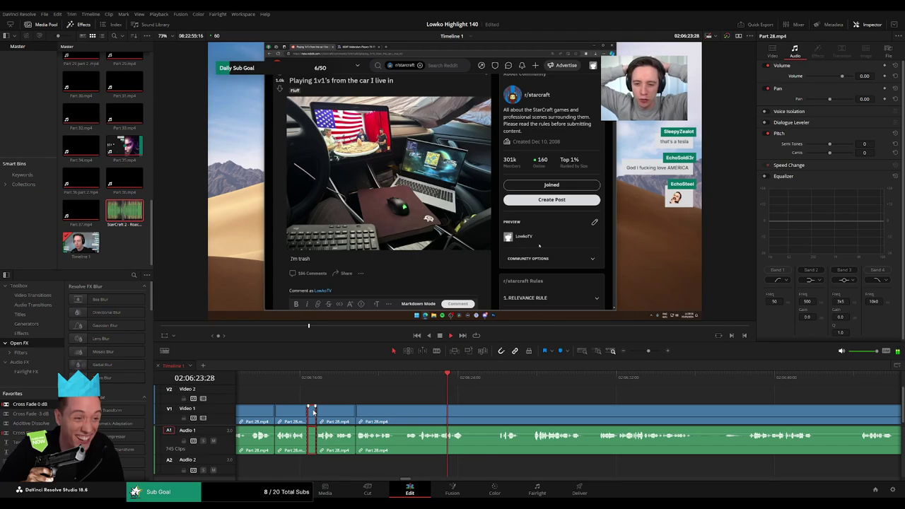
pyautogui.press('Delete')
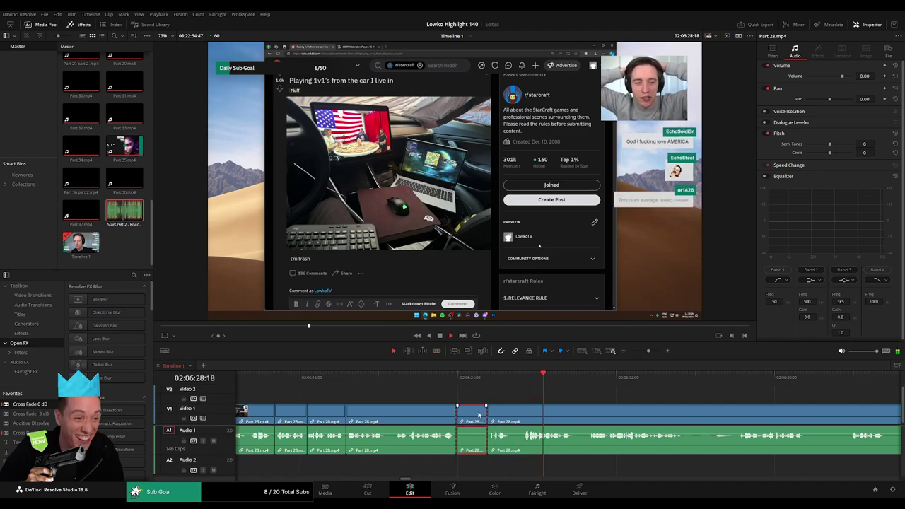
pyautogui.press('Delete')
# Cut and ripple-delete two short pauses in Part 28.mp4, at about 02:06:25.5 and about 02:06:28
pyautogui.moveTo(583, 405); pyautogui.dragTo(451, 399)
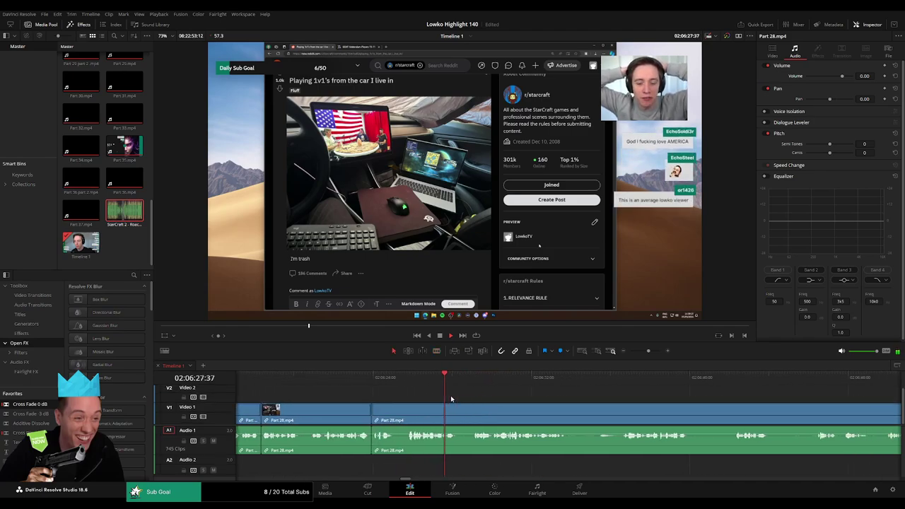
pyautogui.click(397, 414)
pyautogui.click(406, 410)
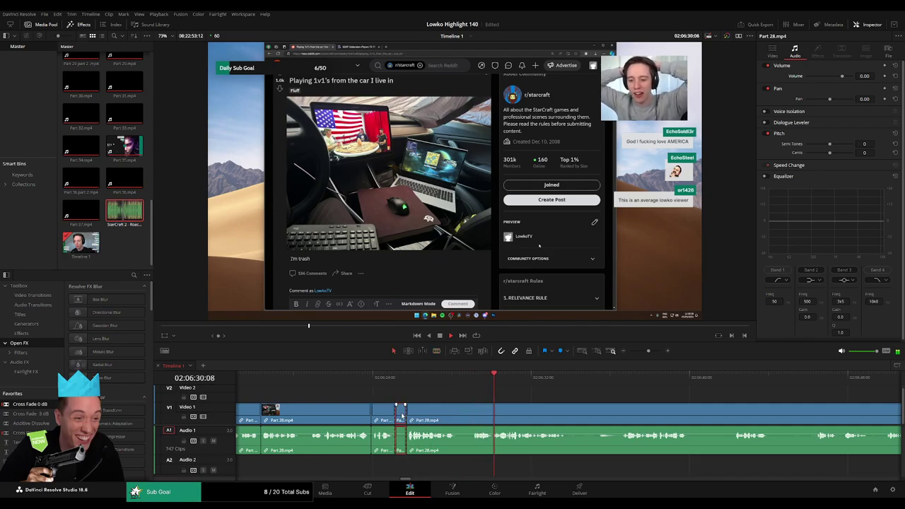
pyautogui.press('Delete')
pyautogui.press('b')
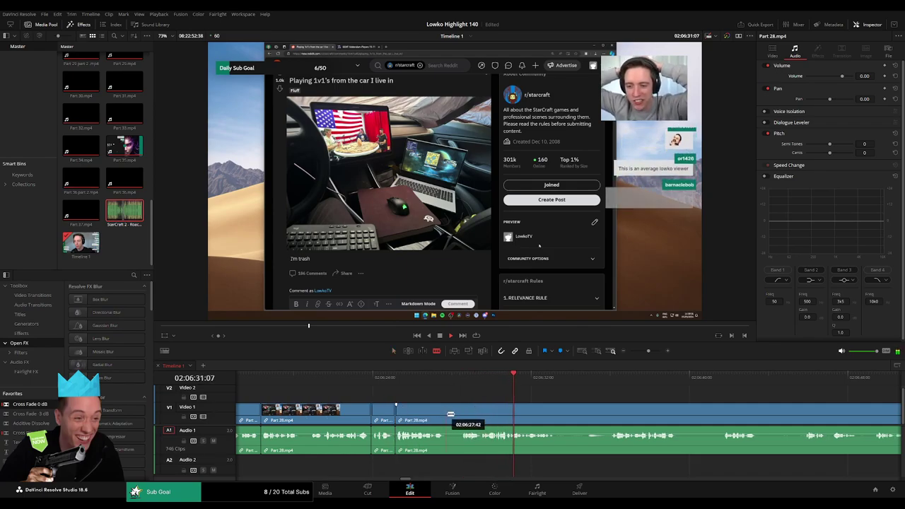
pyautogui.click(451, 413)
pyautogui.press('Delete')
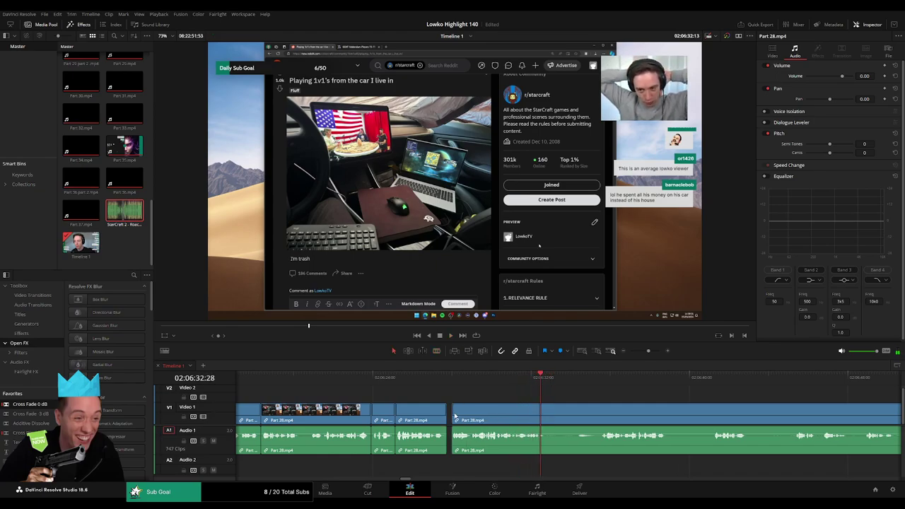
# Cut and ripple-delete Part 28.mp4 from about 02:06:32.7 to 02:06:35.3
pyautogui.moveTo(530, 410); pyautogui.dragTo(378, 393)
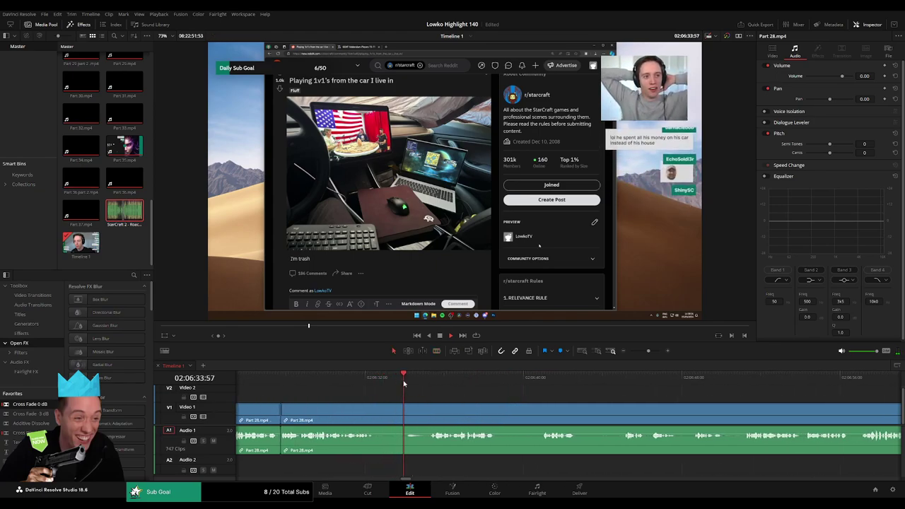
pyautogui.press('b')
pyautogui.click(379, 414)
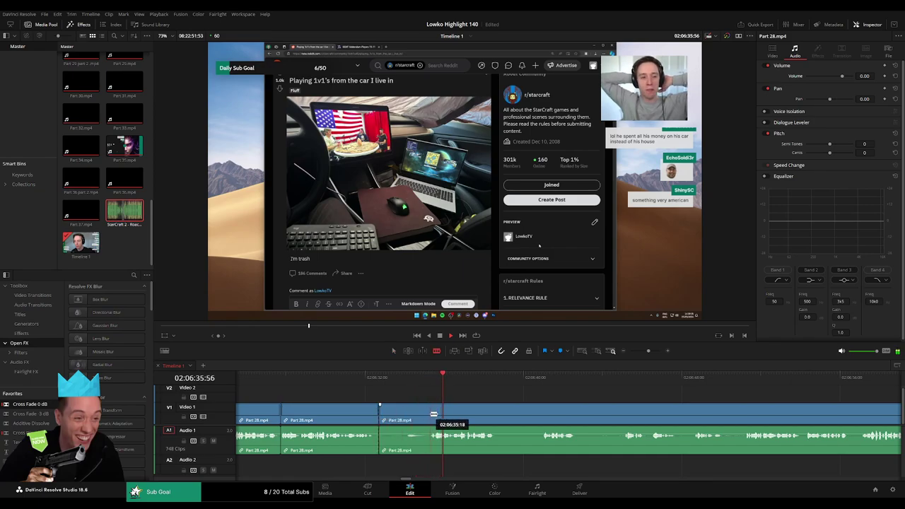
pyautogui.click(431, 414)
pyautogui.press('a')
pyautogui.click(415, 417)
pyautogui.press('Delete')
# Cut and ripple-delete the silent stretch of Part 28.mp4 between about 02:06:36.1 and 02:06:38.4
pyautogui.moveTo(461, 410); pyautogui.dragTo(359, 395)
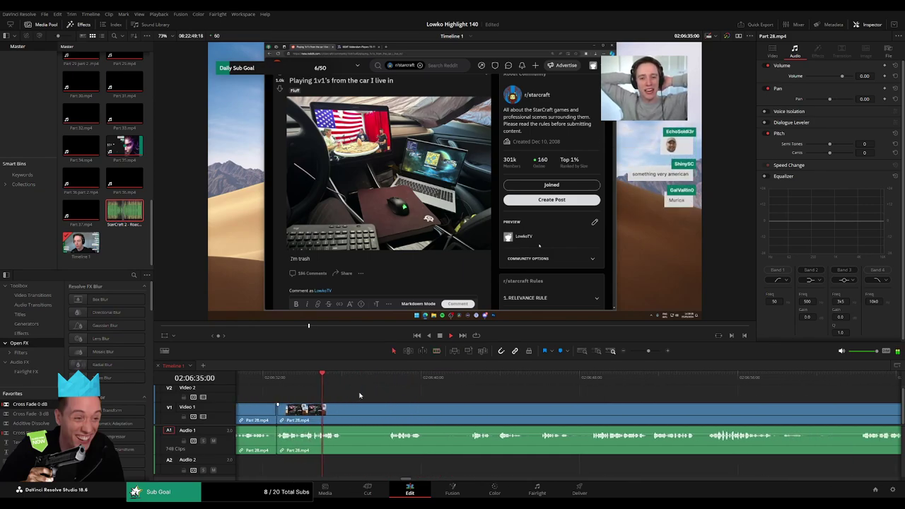
pyautogui.click(379, 380)
pyautogui.press('b')
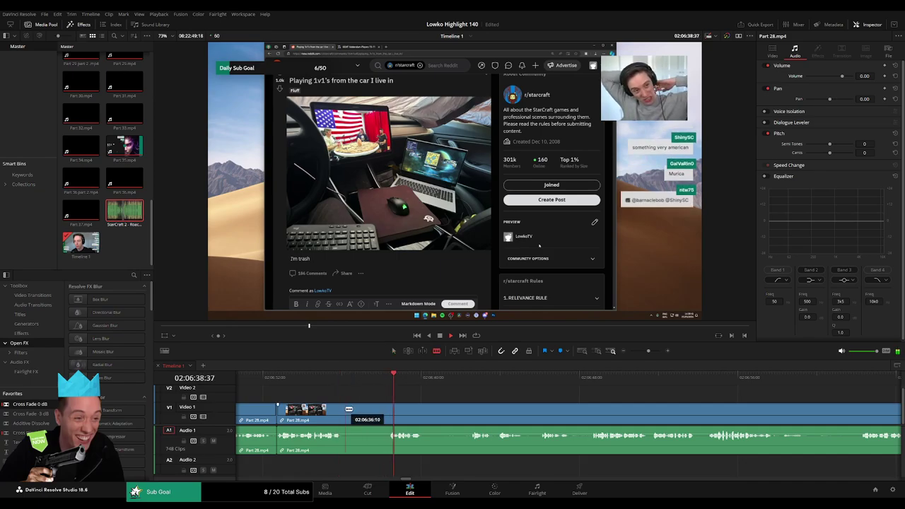
pyautogui.click(344, 408)
pyautogui.click(391, 409)
pyautogui.press('a')
pyautogui.click(381, 412)
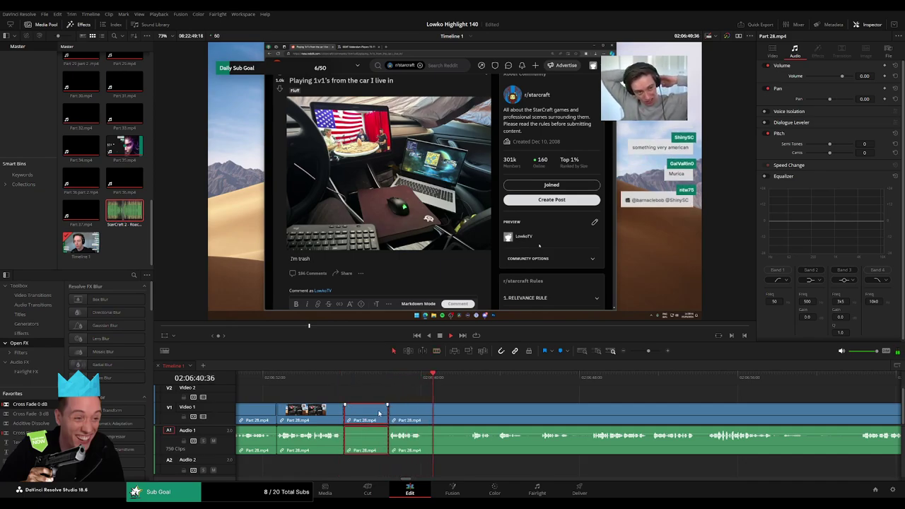
pyautogui.press('Delete')
# Cut and ripple-delete the next quiet section of Part 28.mp4, from about 02:06:37.9 to 02:06:40.1
pyautogui.click(425, 380)
pyautogui.press('b')
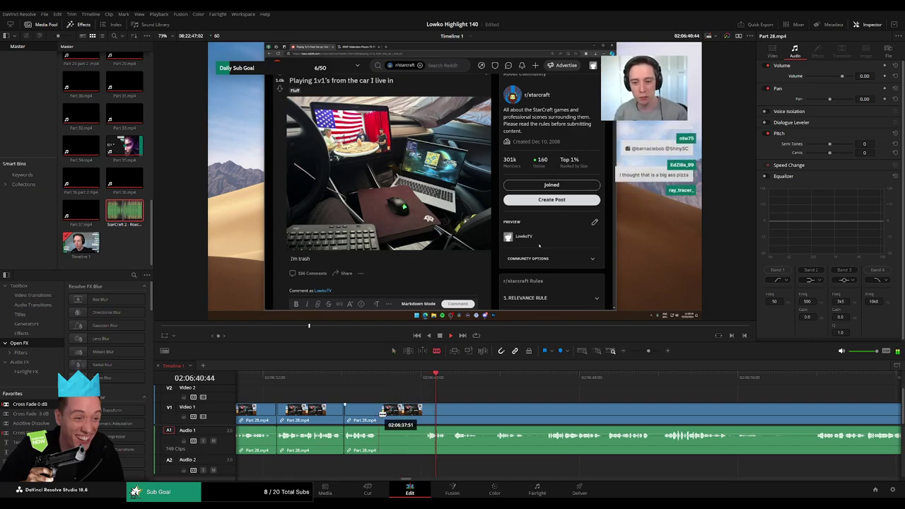
pyautogui.click(380, 412)
pyautogui.click(425, 414)
pyautogui.press('a')
pyautogui.click(415, 418)
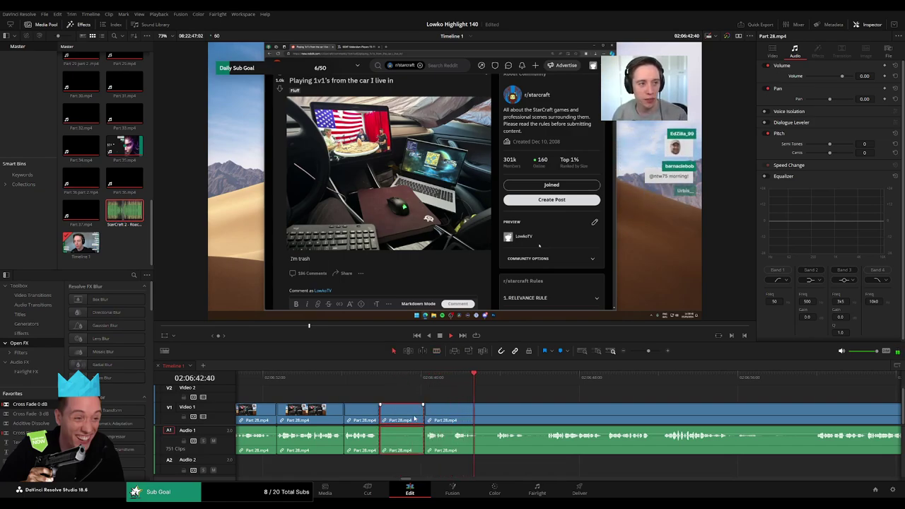
pyautogui.press('Delete')
# Cut and ripple-delete the short pause in Part 28.mp4 between about 02:06:40.7 and 02:06:41.5
pyautogui.hscroll(2, 438, 393)
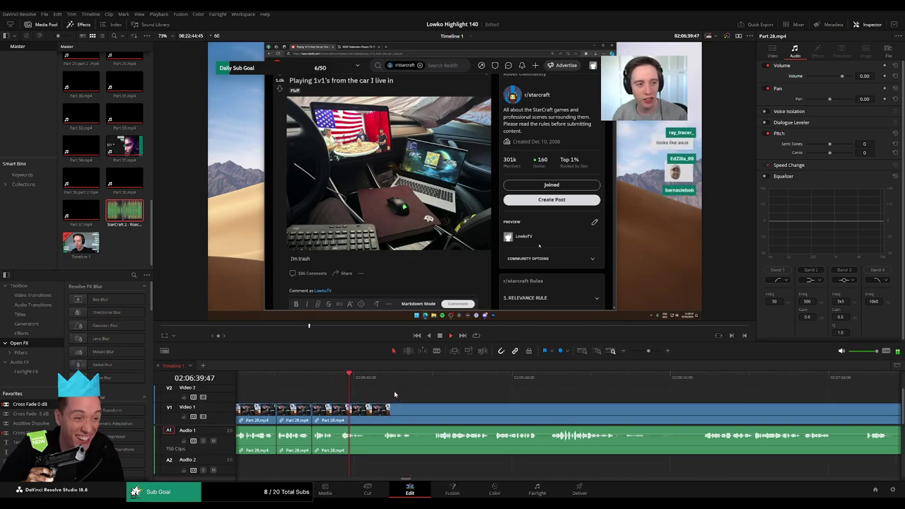
pyautogui.moveTo(320, 384); pyautogui.dragTo(384, 384)
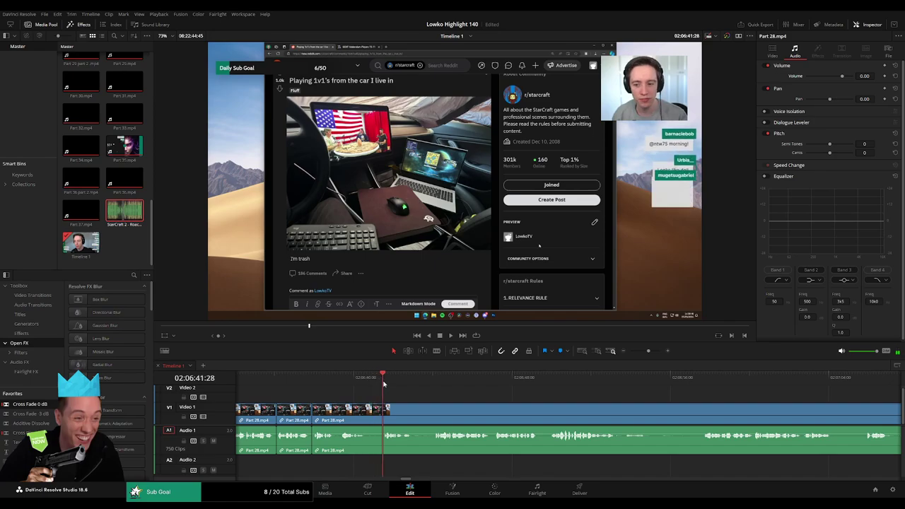
pyautogui.click(369, 413)
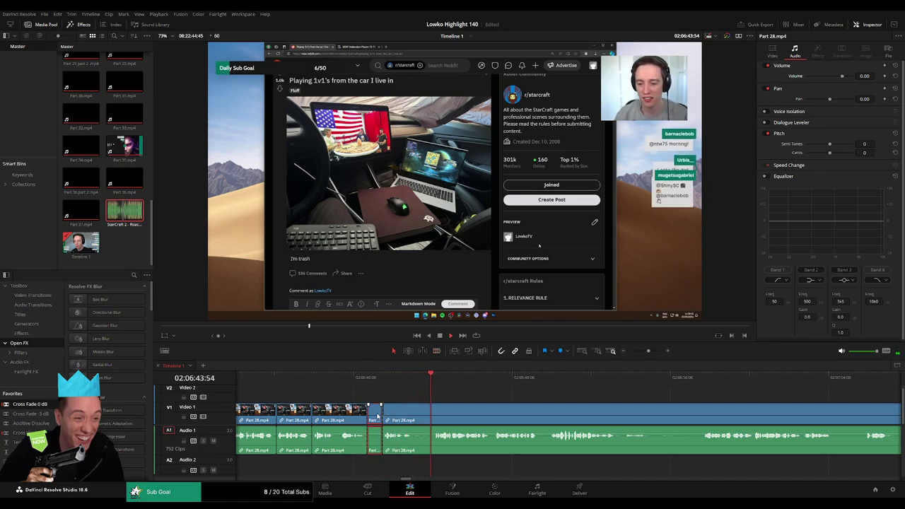
pyautogui.press('Delete')
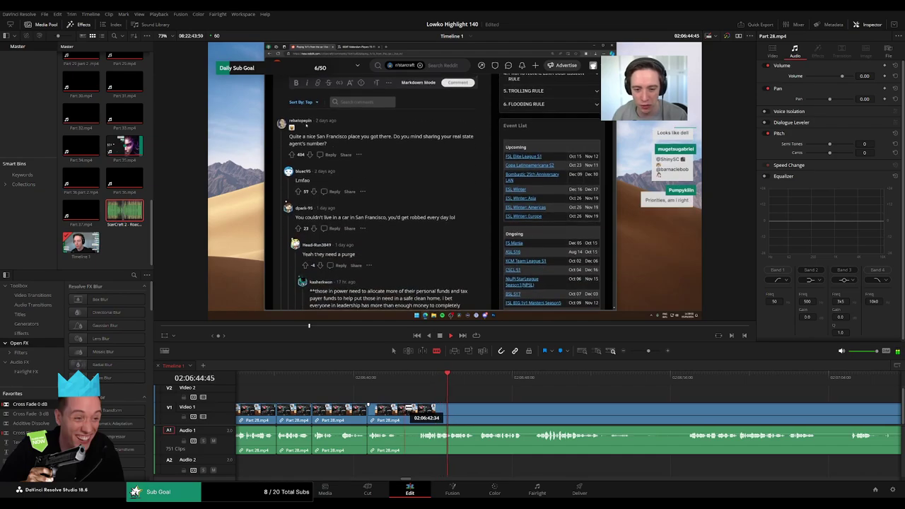
# Cut and ripple-delete Part 28.mp4 from about 02:06:54.2 to 02:06:56.7 in the comments footage, and cross-fade the audio at the join
pyautogui.moveTo(519, 405); pyautogui.dragTo(401, 395)
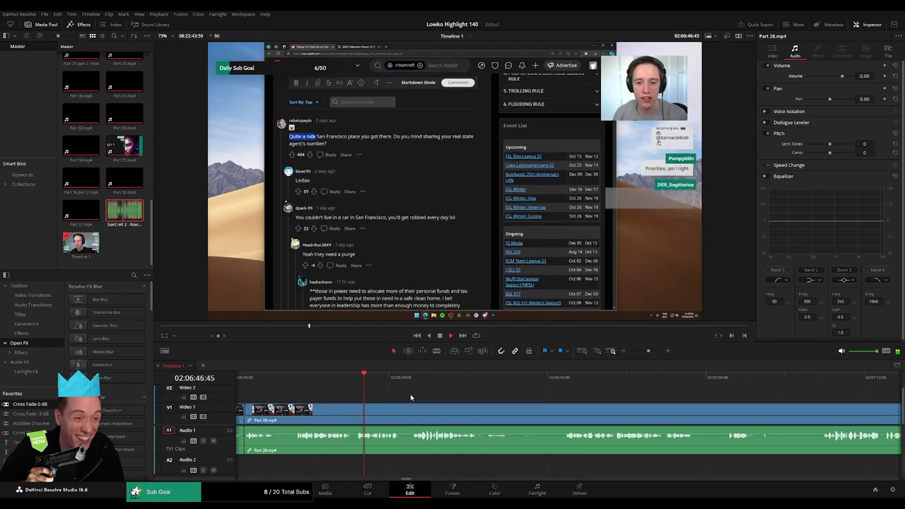
pyautogui.moveTo(477, 400); pyautogui.dragTo(403, 397)
pyautogui.hscroll(2, 410, 401)
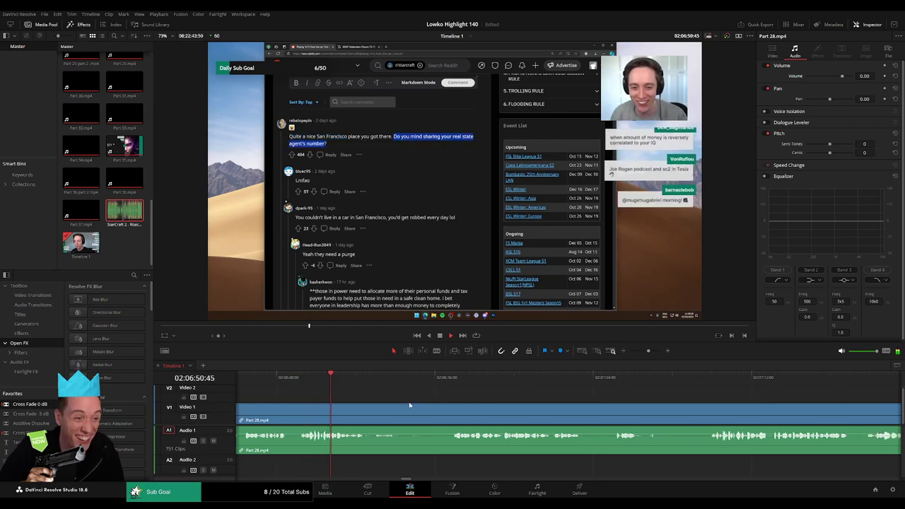
pyautogui.hscroll(2, 374, 401)
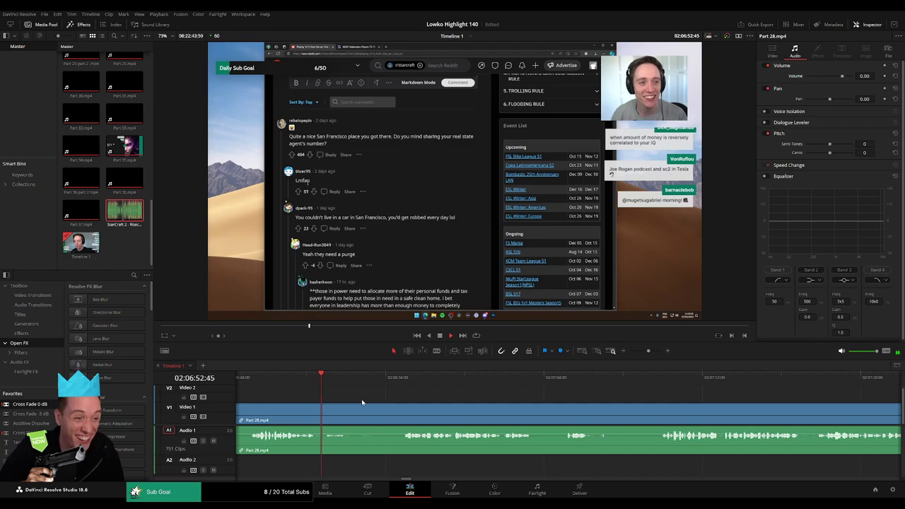
pyautogui.press('b')
pyautogui.click(352, 416)
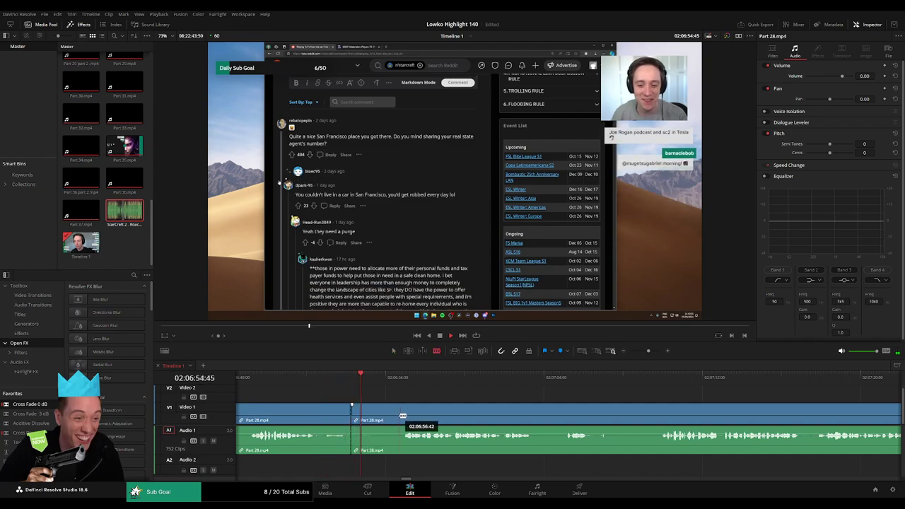
pyautogui.click(399, 416)
pyautogui.press('a')
pyautogui.click(386, 419)
pyautogui.press('Delete')
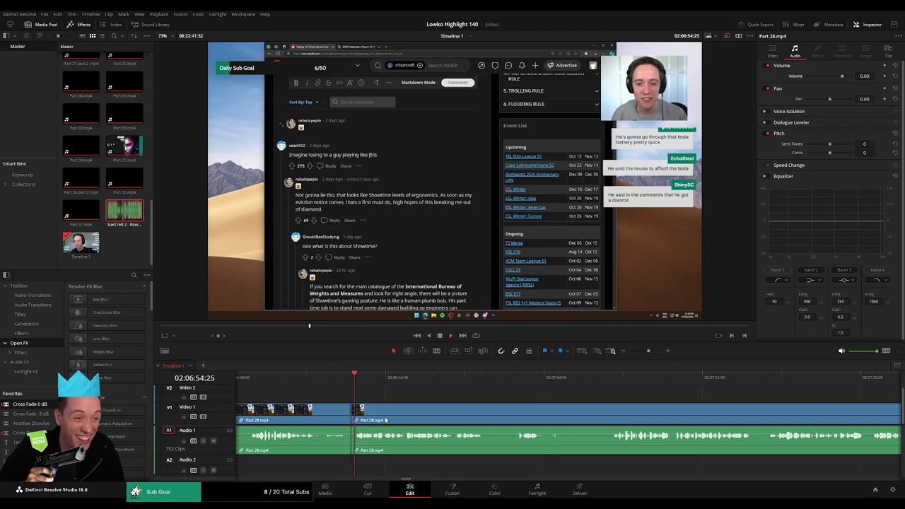
pyautogui.moveTo(342, 439); pyautogui.dragTo(345, 441)
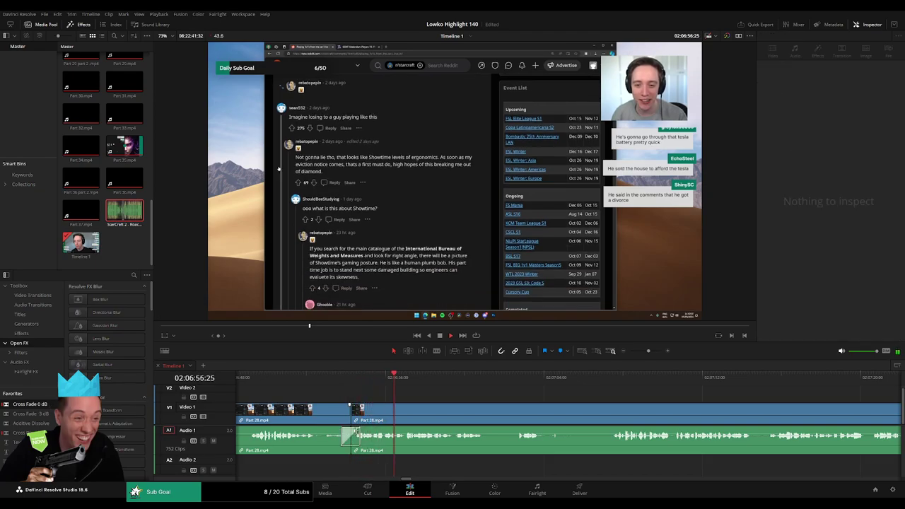
# Cut and ripple-delete the pause in Part 28.mp4 between about 02:07:01.0 and 02:07:02.5
pyautogui.moveTo(473, 400); pyautogui.dragTo(380, 395)
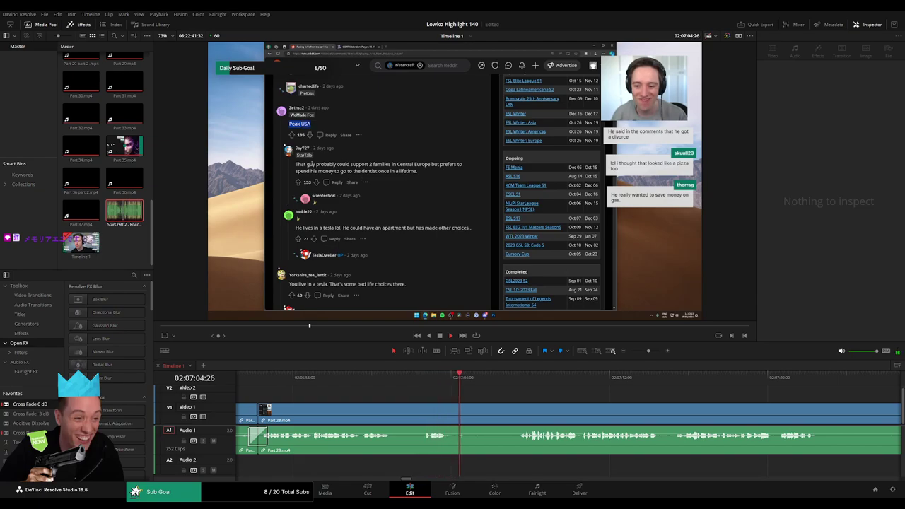
pyautogui.press('b')
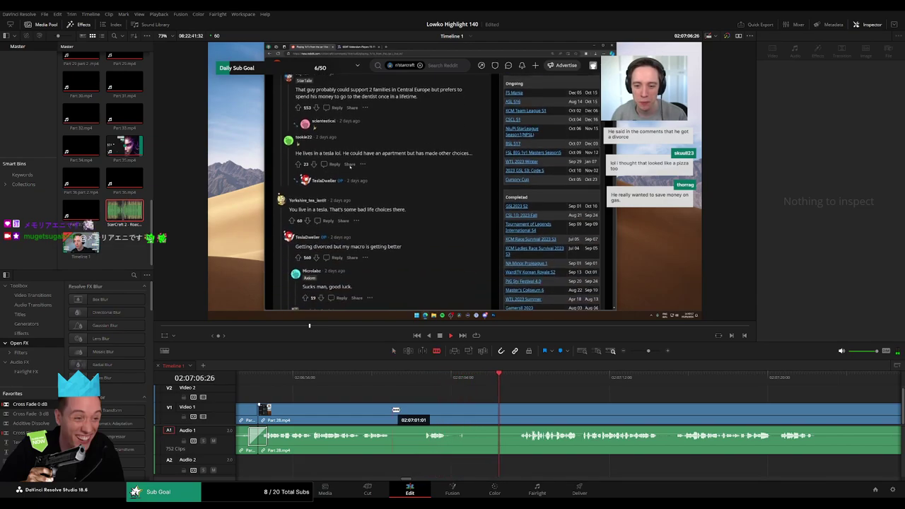
pyautogui.click(393, 410)
pyautogui.click(422, 409)
pyautogui.press('a')
pyautogui.click(409, 413)
pyautogui.press('Delete')
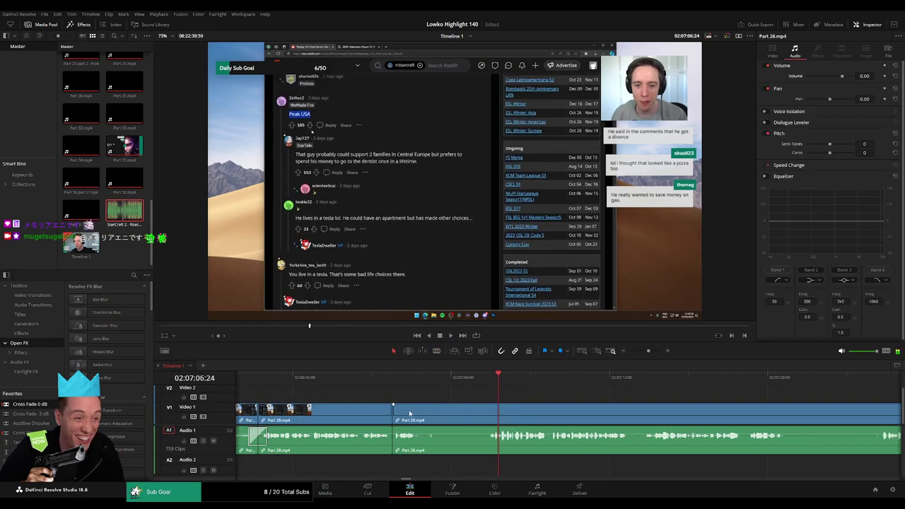
# Cut and ripple-delete the quiet stretch of Part 28.mp4 from about 02:07:02.6 to 02:07:06.0
pyautogui.press('b')
pyautogui.click(424, 410)
pyautogui.click(490, 412)
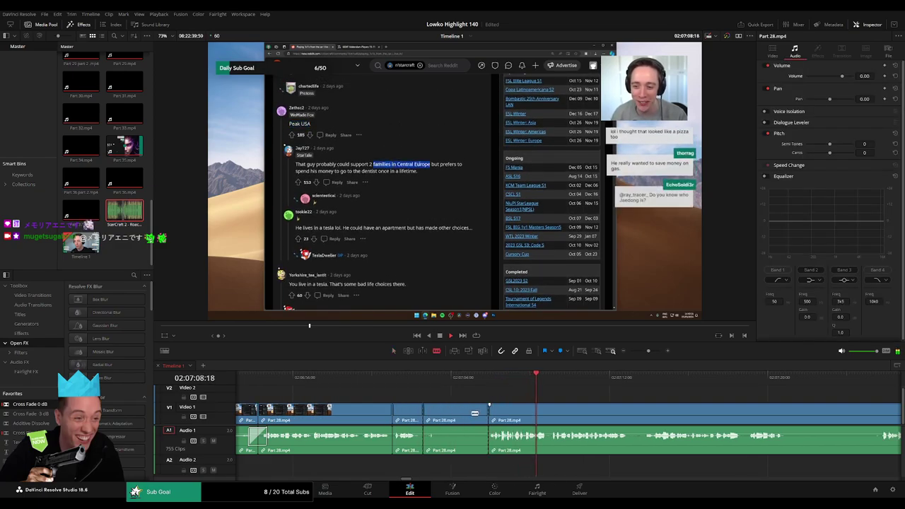
pyautogui.press('a')
pyautogui.click(458, 415)
pyautogui.press('Delete')
pyautogui.click(407, 376)
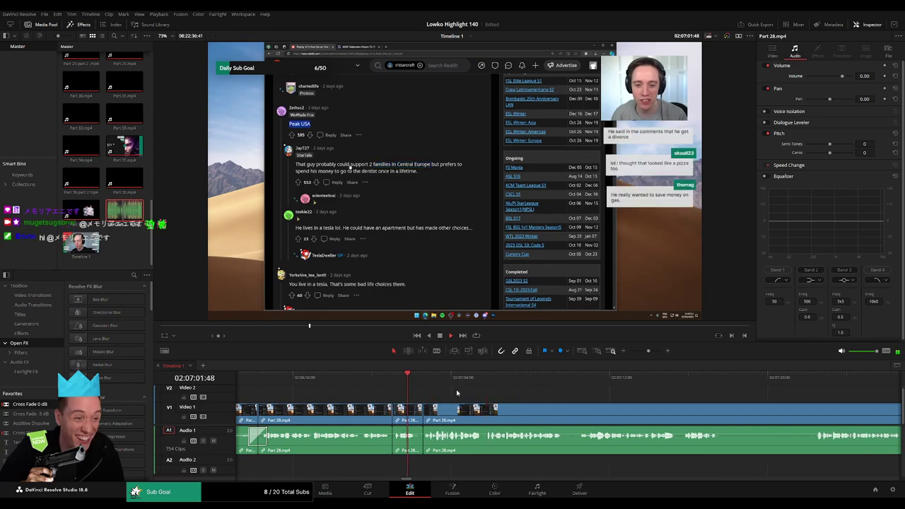
# Cut and ripple-delete the silent section of Part 28.mp4 between about 02:07:17.9 and 02:07:22.4
pyautogui.moveTo(527, 397); pyautogui.dragTo(468, 397)
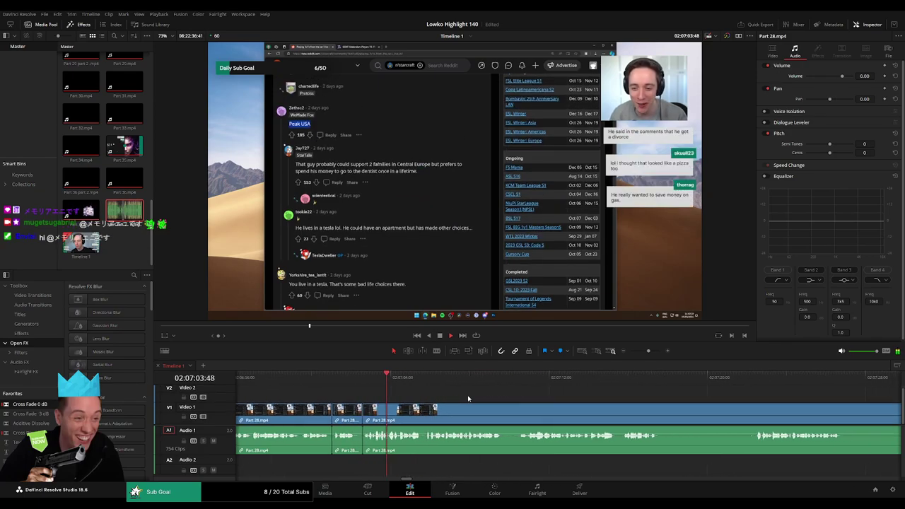
pyautogui.hscroll(3, 470, 401)
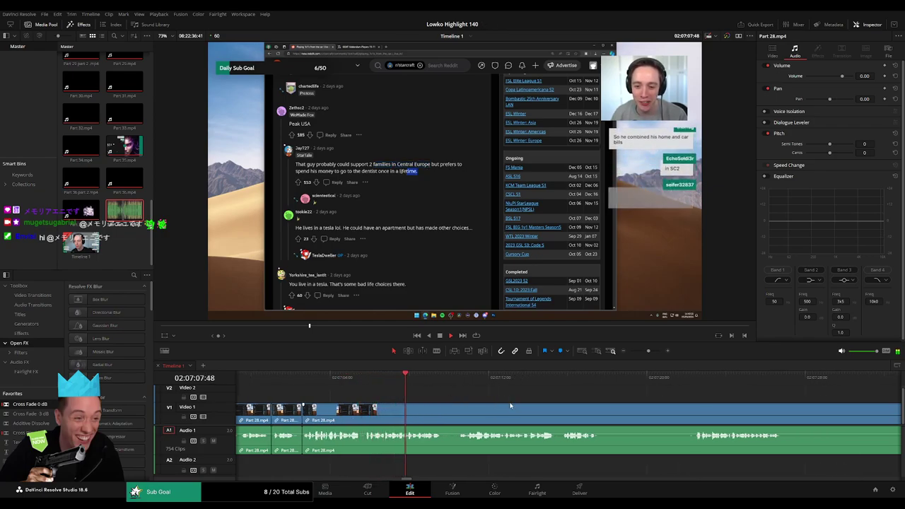
pyautogui.hscroll(3, 459, 404)
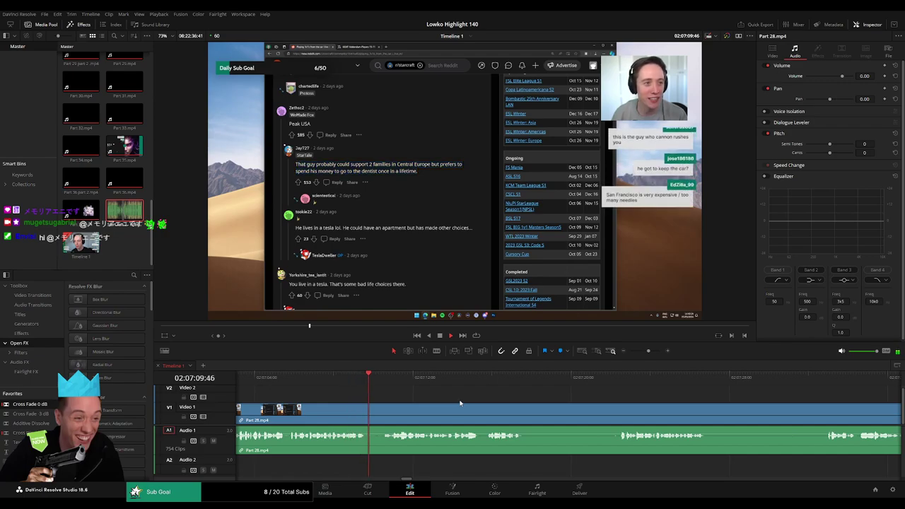
pyautogui.hscroll(3, 466, 404)
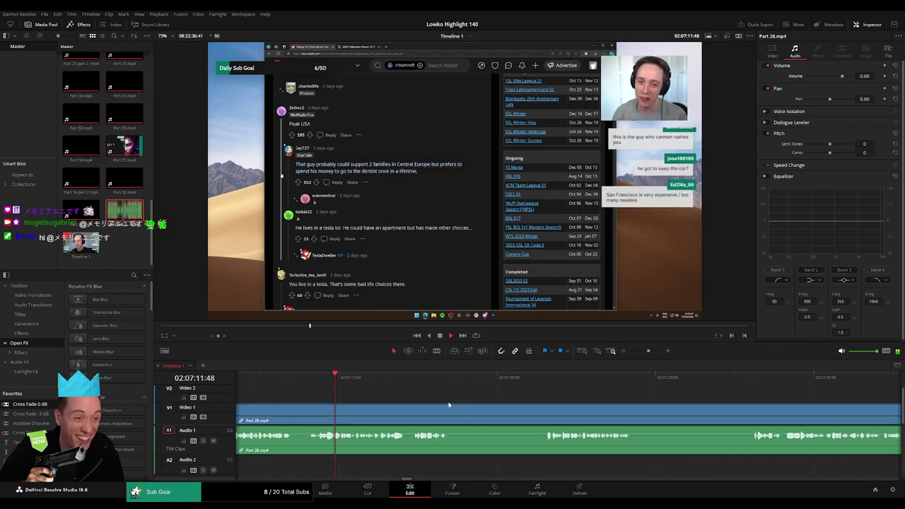
pyautogui.hscroll(3, 424, 403)
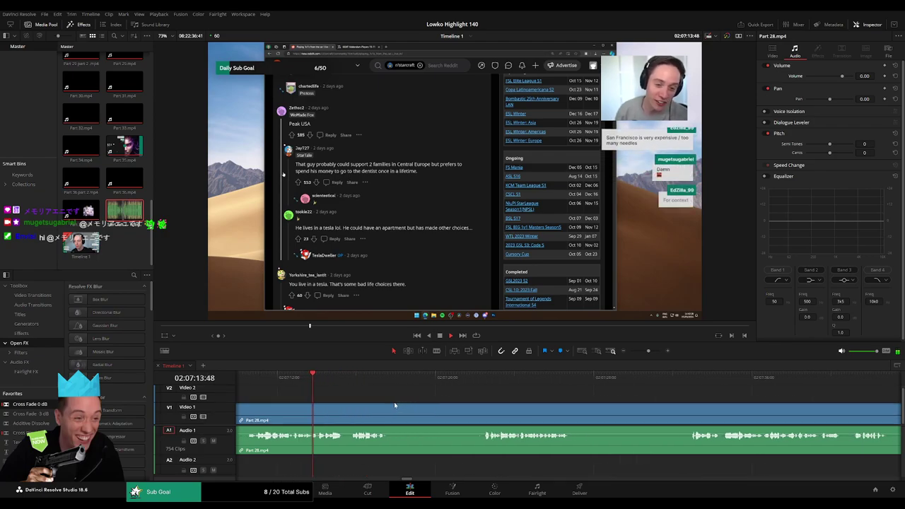
pyautogui.hscroll(1, 434, 404)
pyautogui.click(364, 415)
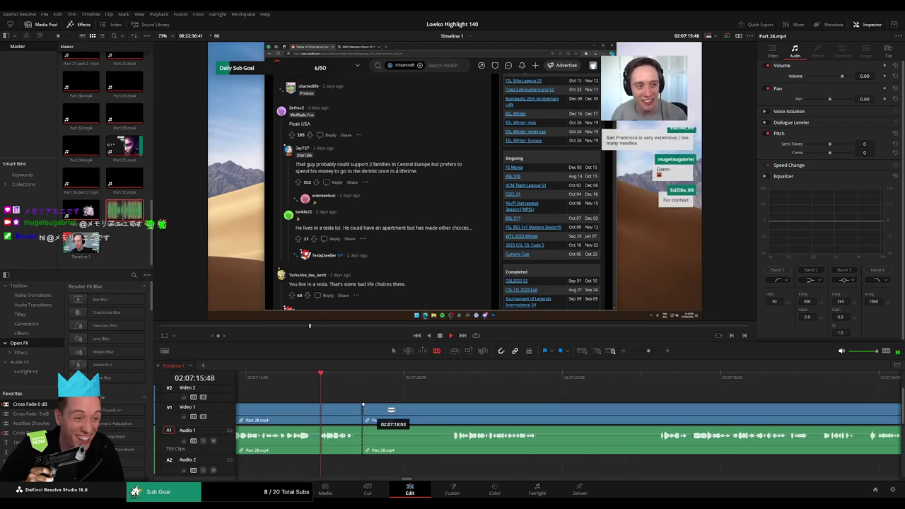
pyautogui.click(453, 413)
pyautogui.press('a')
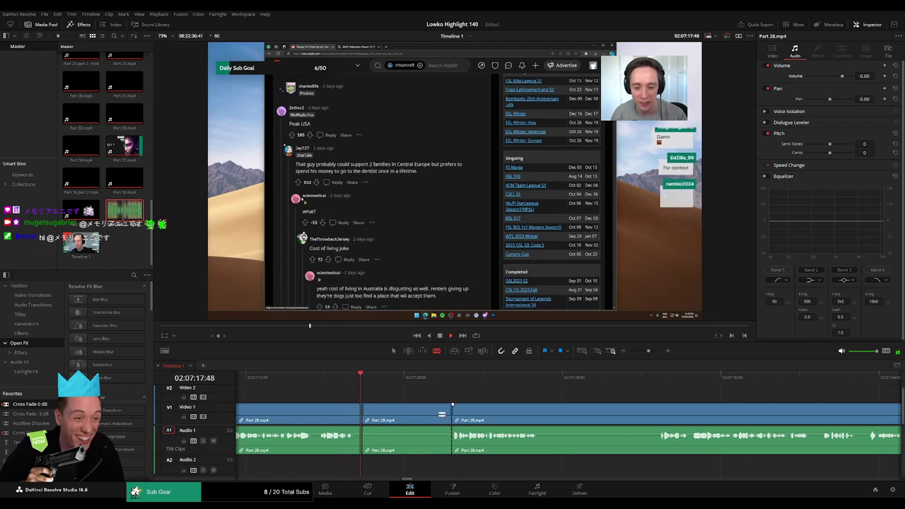
pyautogui.click(428, 417)
pyautogui.press('Delete')
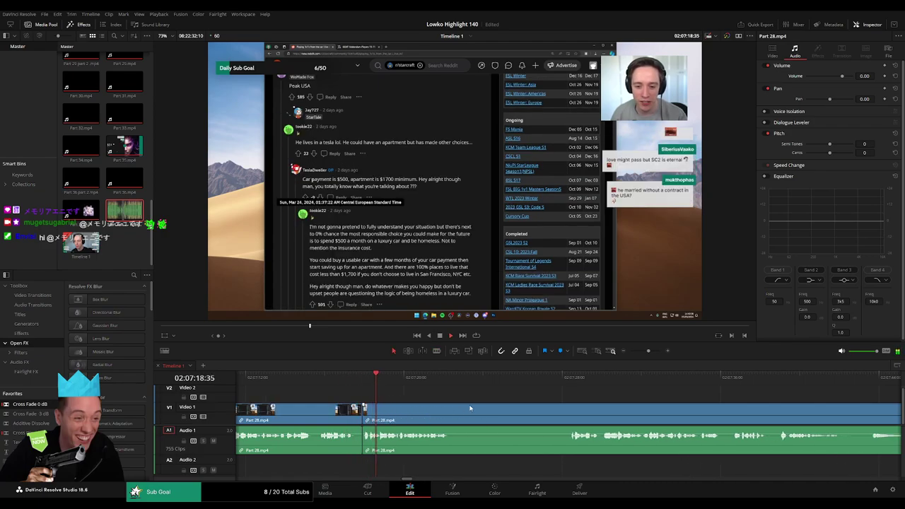
# Cut and ripple-delete the silent stretch of Part 28.mp4 from about 02:07:22.5 to 02:07:28.3
pyautogui.moveTo(476, 408); pyautogui.dragTo(392, 409)
pyautogui.press('b')
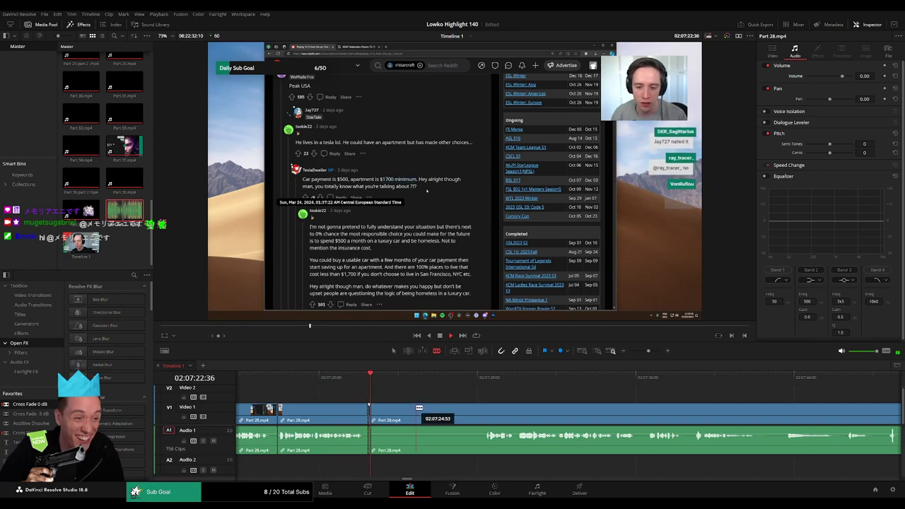
pyautogui.click(475, 378)
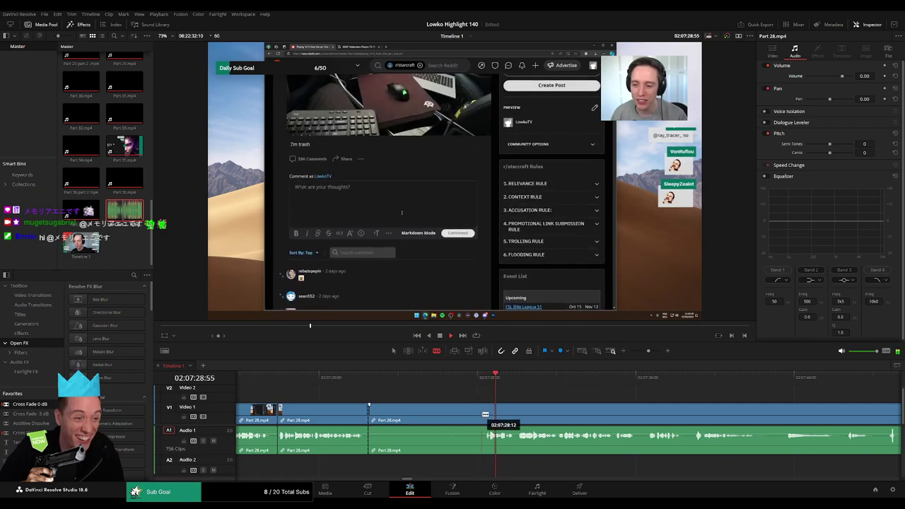
pyautogui.click(484, 415)
pyautogui.press('a')
pyautogui.click(465, 415)
pyautogui.press('Delete')
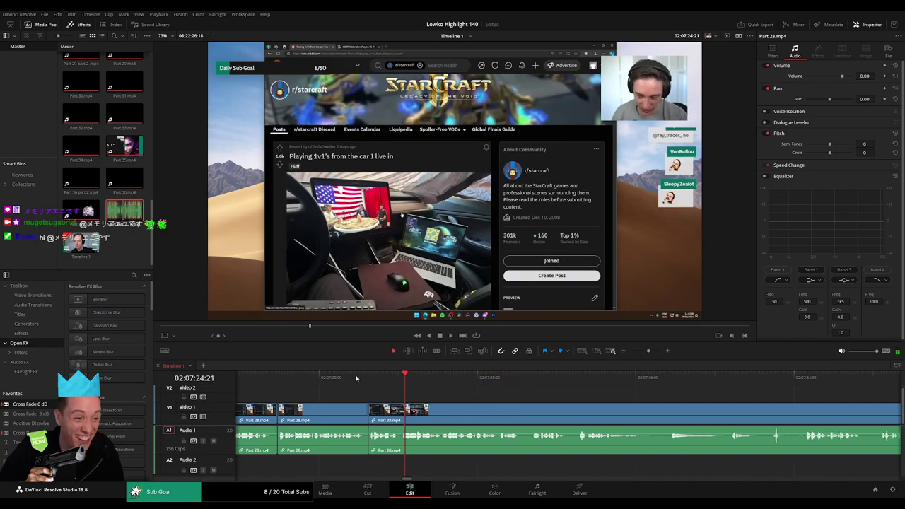
pyautogui.click(345, 378)
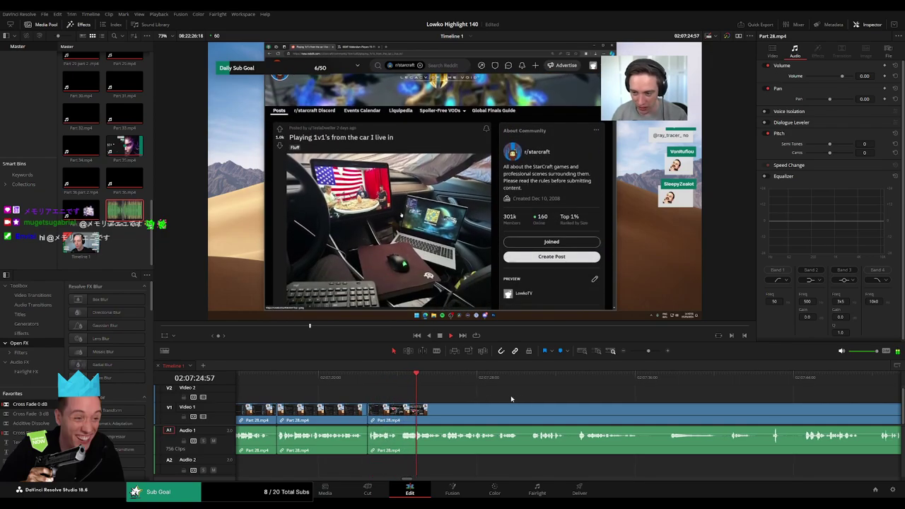
# Cut and ripple-delete the browsing footage in Part 28.mp4 between about 02:07:36.5 and 02:07:44.5
pyautogui.moveTo(520, 396); pyautogui.dragTo(452, 398)
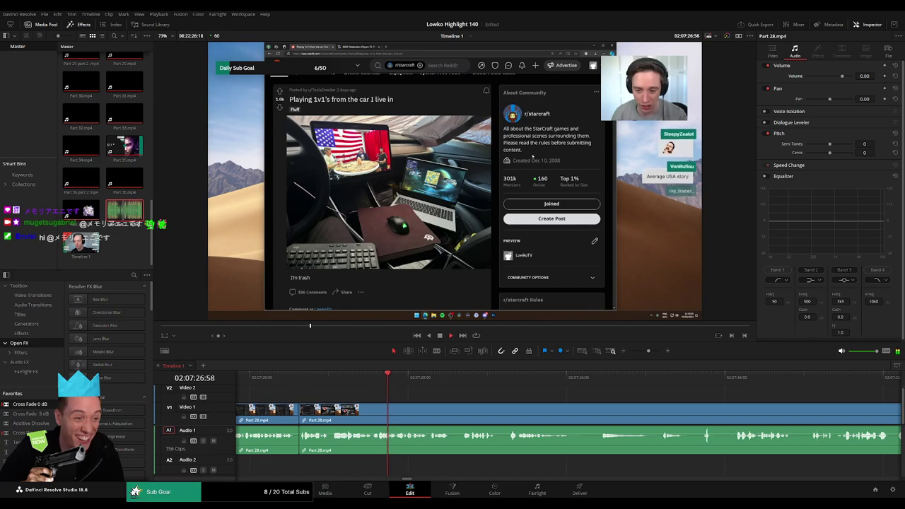
pyautogui.hscroll(3, 490, 398)
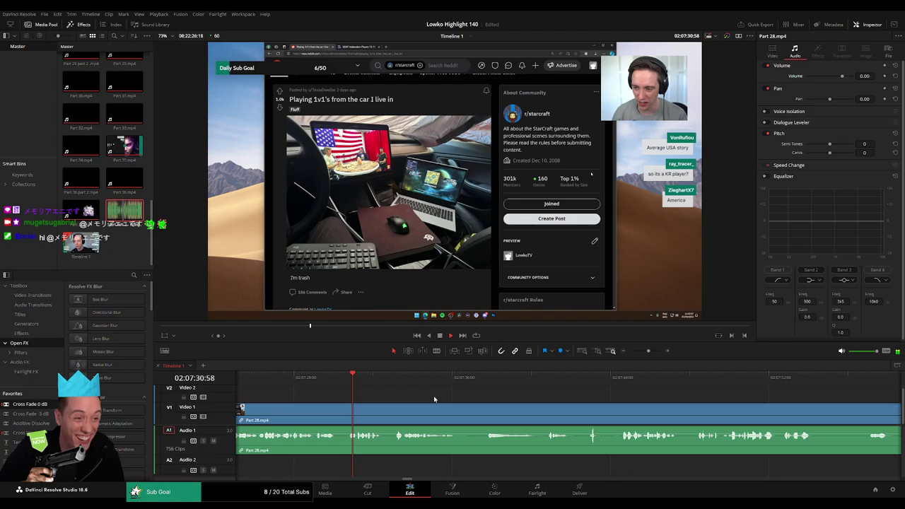
pyautogui.hscroll(2, 396, 396)
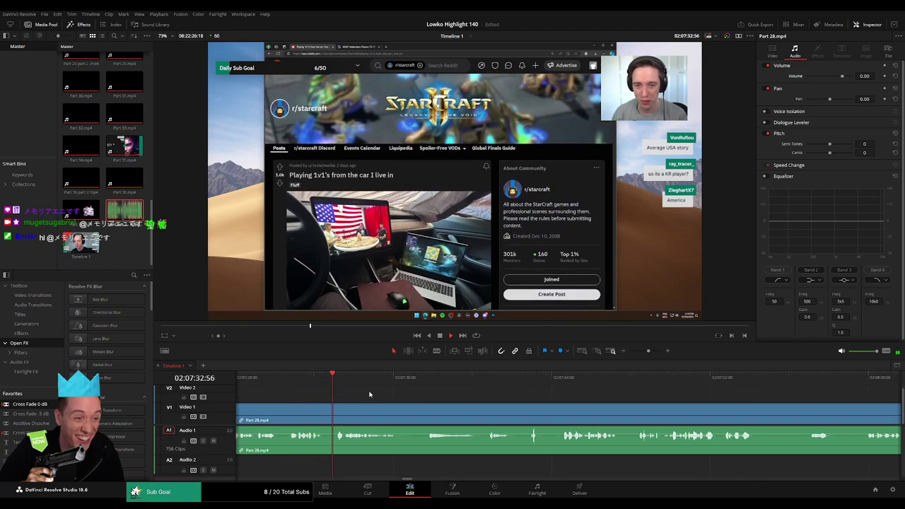
pyautogui.hscroll(2, 425, 397)
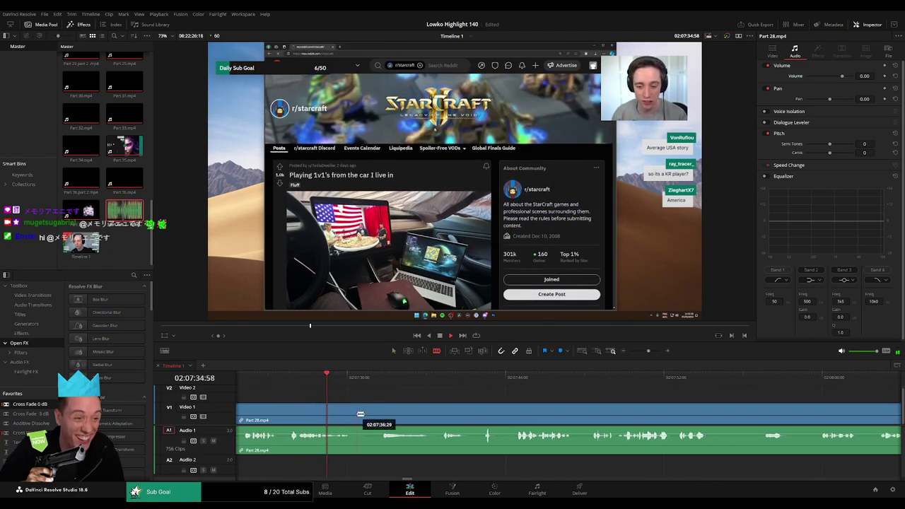
pyautogui.click(359, 414)
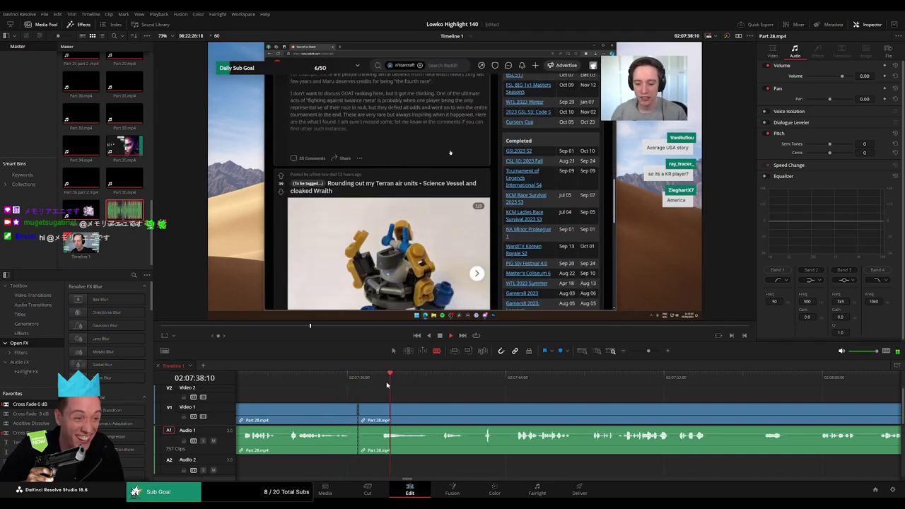
pyautogui.click(482, 382)
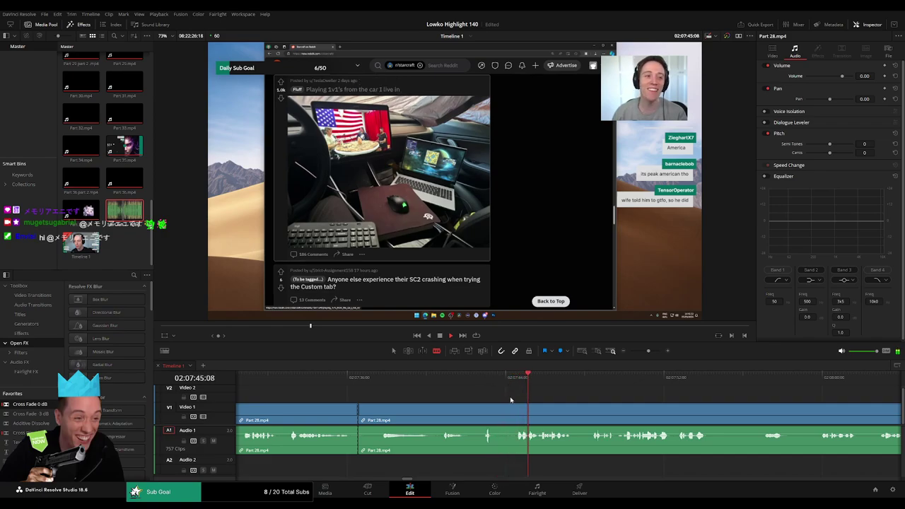
pyautogui.press('a')
pyautogui.click(501, 417)
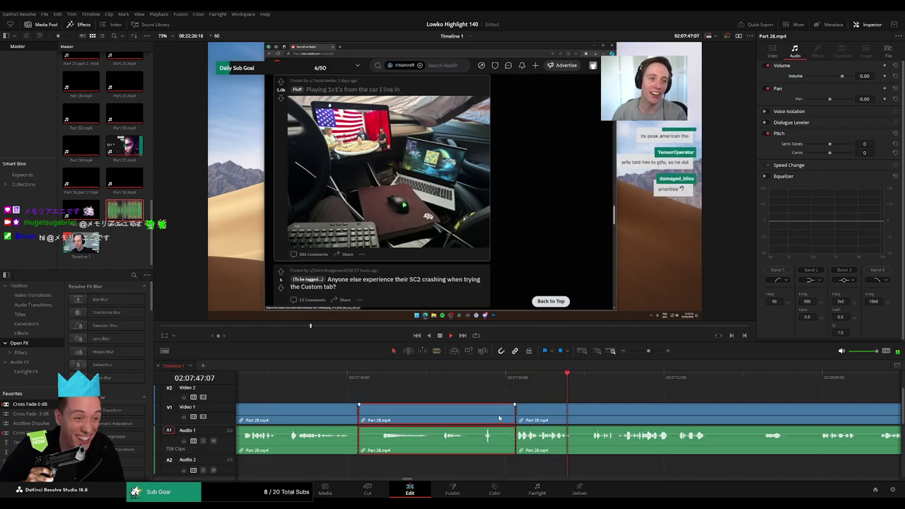
pyautogui.press('Delete')
# Cut and ripple-delete the short pause in Part 28.mp4 between about 02:07:39.4 and 02:07:40.4
pyautogui.press('b')
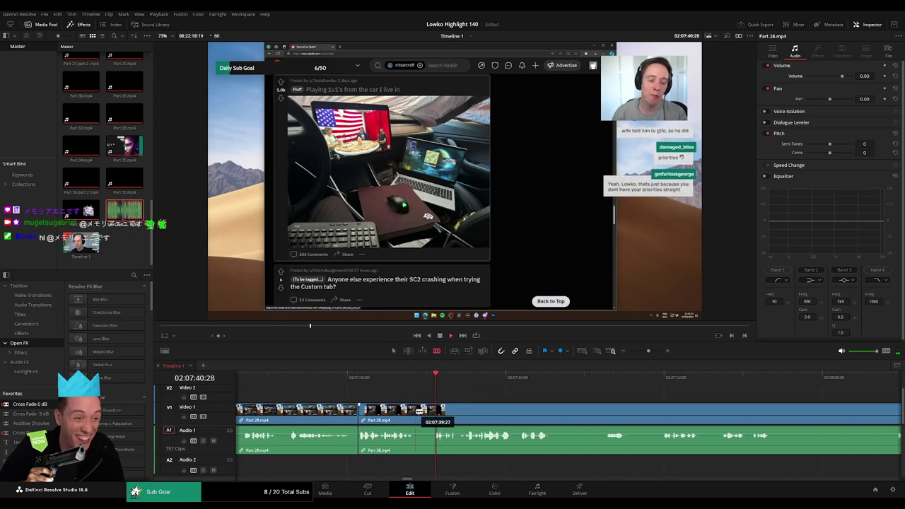
pyautogui.click(415, 410)
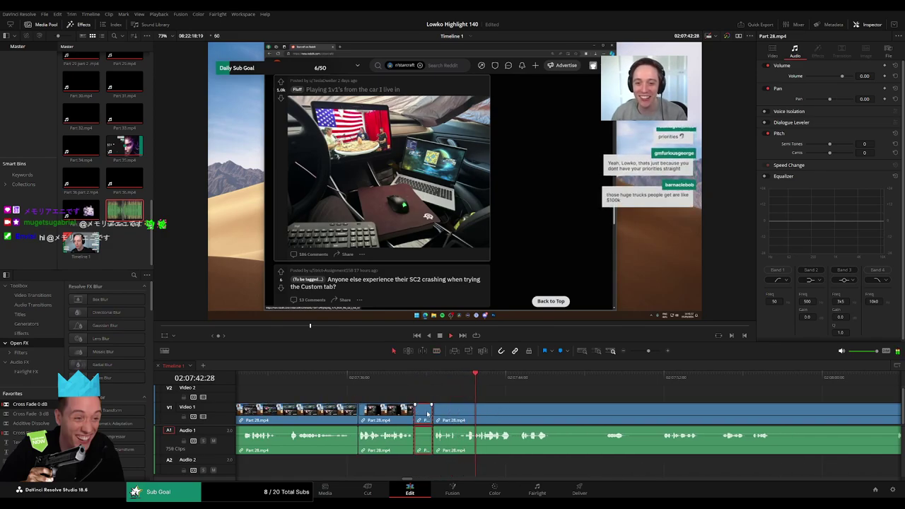
pyautogui.press('Delete')
pyautogui.click(415, 376)
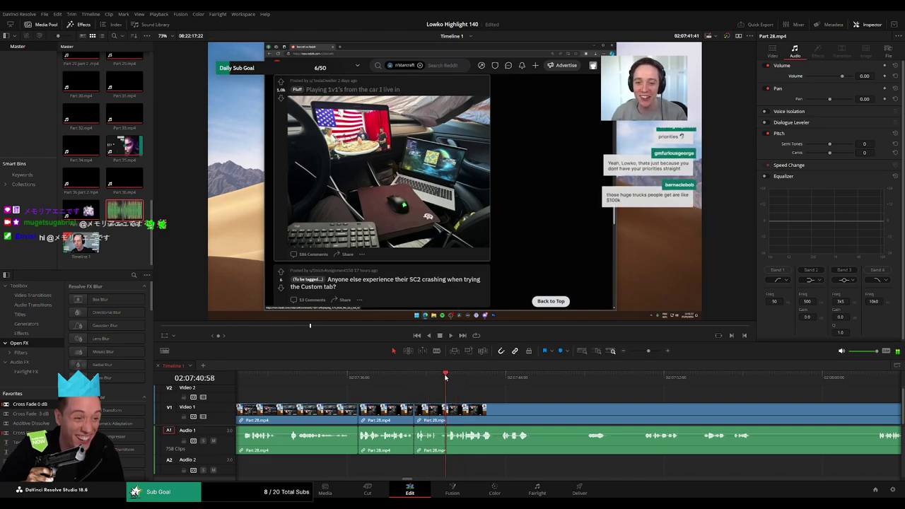
# Place an Adjustment Clip on Video 2 starting at 02:07:40:58 and set its zoom to 2.430
pyautogui.moveTo(32, 452); pyautogui.dragTo(451, 402)
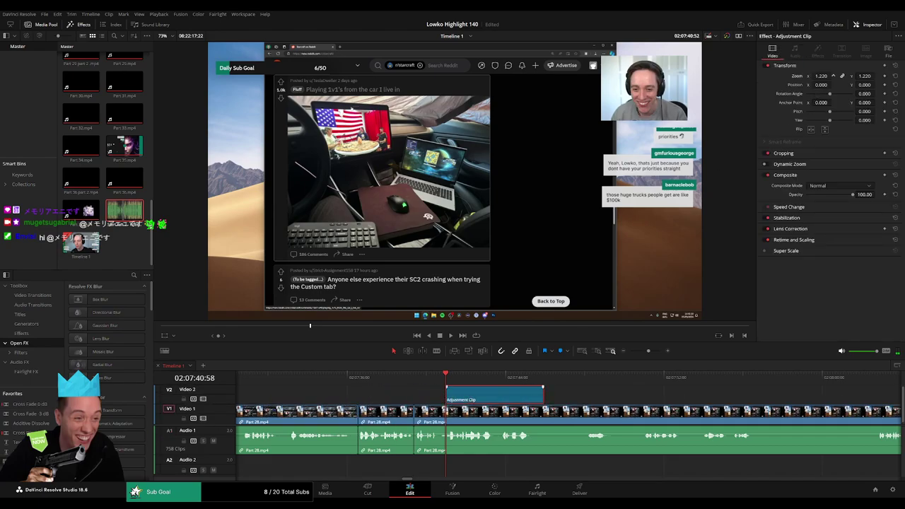
pyautogui.press('Return')
pyautogui.press('space')
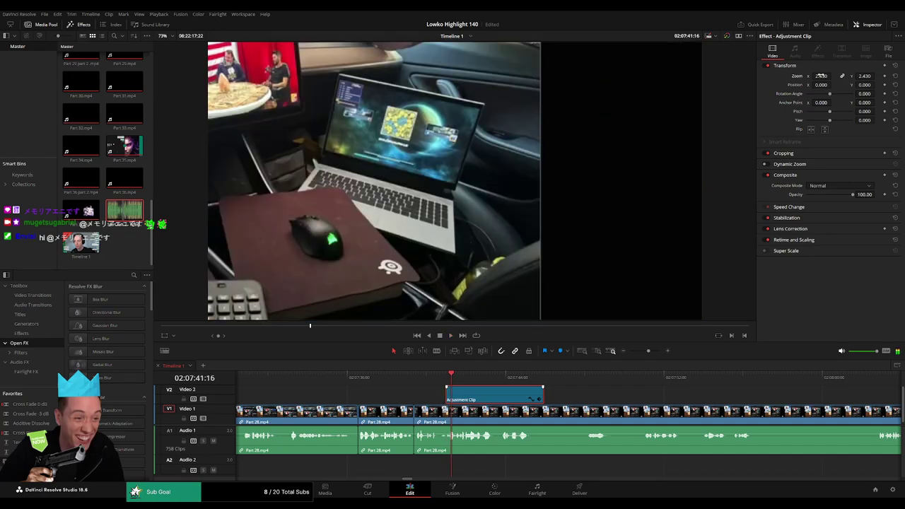
# Set the adjustment clip's position to X 665, Y -385 to frame the car photo, and trim its end to 02:07:45:24
pyautogui.moveTo(862, 86); pyautogui.dragTo(737, 86)
pyautogui.moveTo(233, 107); pyautogui.dragTo(399, 116)
pyautogui.moveTo(833, 85); pyautogui.dragTo(840, 85)
pyautogui.press('space')
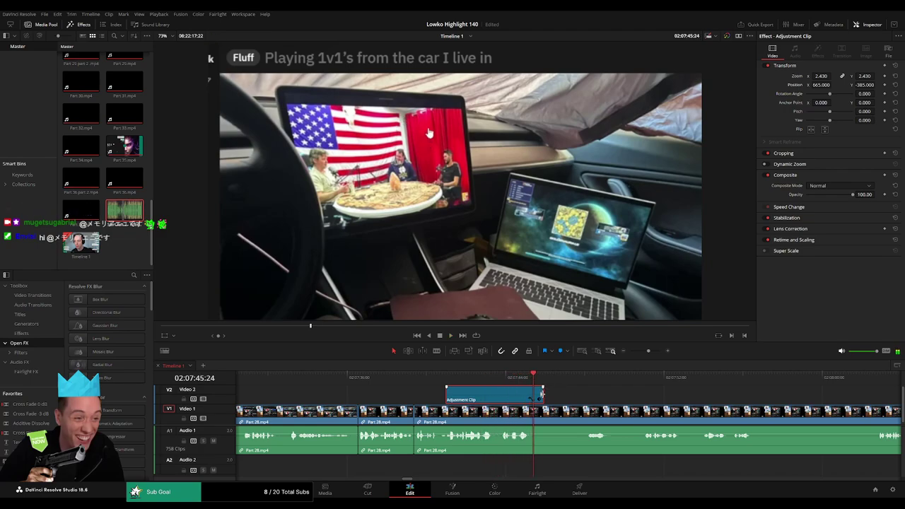
pyautogui.moveTo(542, 394); pyautogui.dragTo(533, 394)
# Cut and ripple-delete Part 28.mp4 from the end of the adjustment clip to about 02:07:51.0
pyautogui.press('space')
pyautogui.press('b')
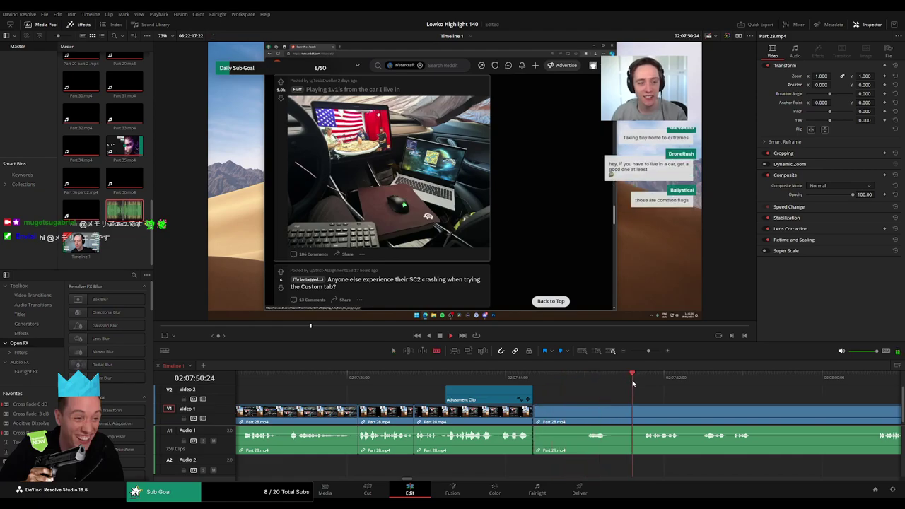
pyautogui.click(644, 412)
pyautogui.press('a')
pyautogui.click(615, 410)
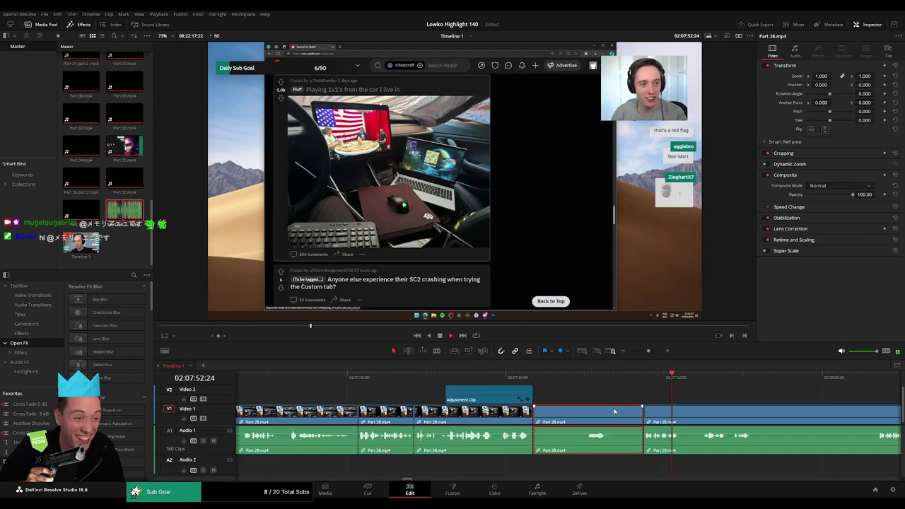
pyautogui.press('Delete')
pyautogui.click(525, 379)
pyautogui.press('space')
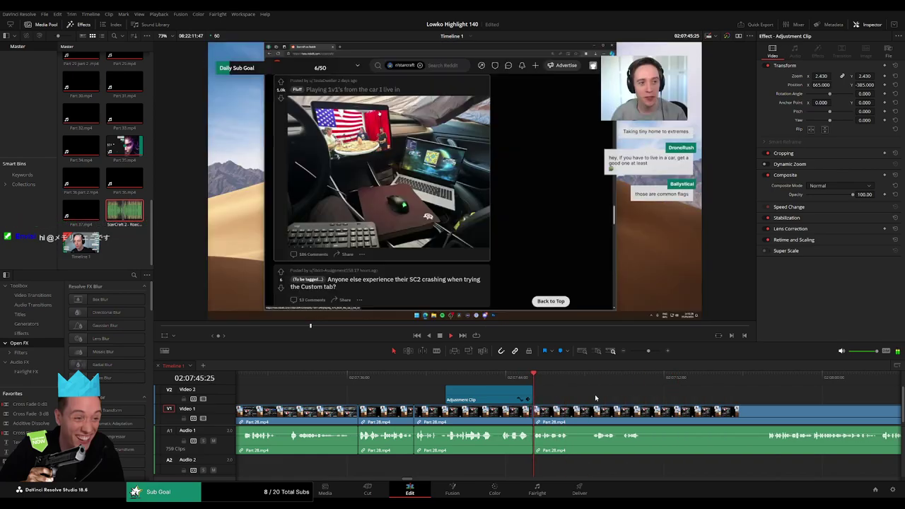
# Cut and ripple-delete the short pause in Part 28.mp4 between about 02:07:47.3 and 02:07:48.4
pyautogui.moveTo(615, 399); pyautogui.dragTo(511, 388)
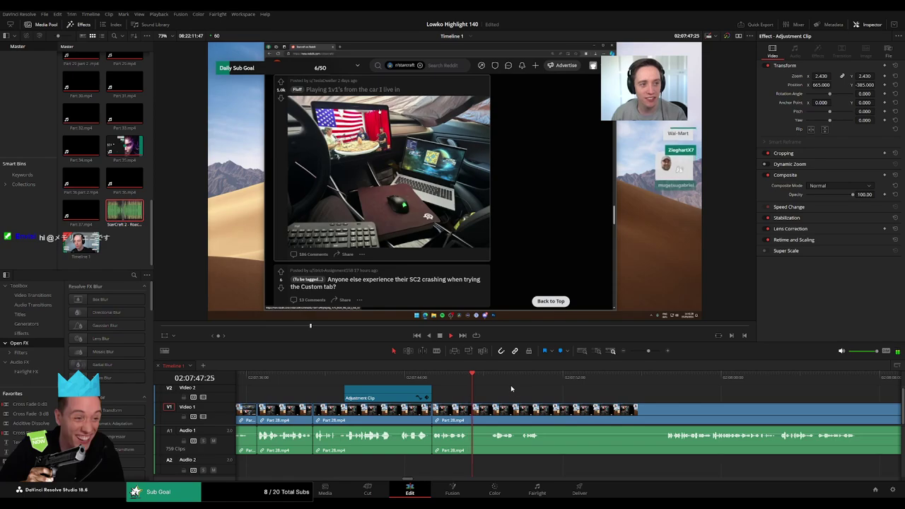
pyautogui.press('b')
pyautogui.click(470, 408)
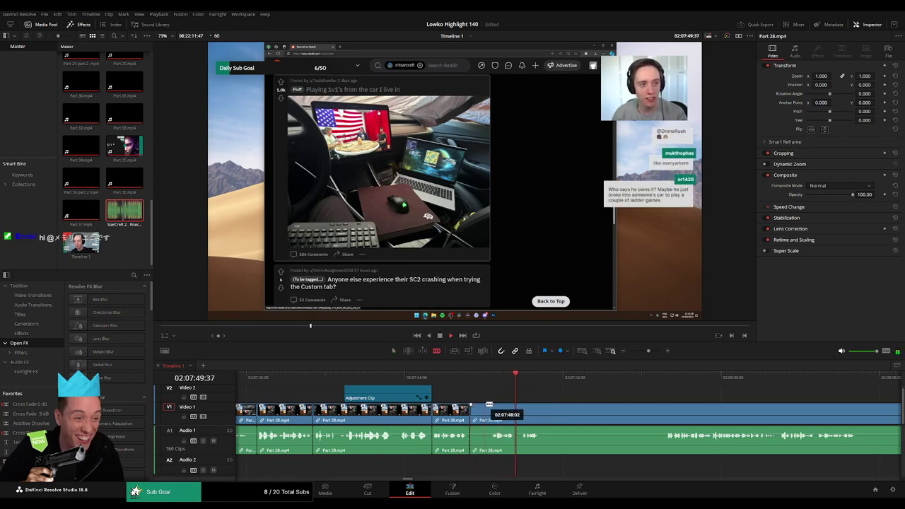
pyautogui.click(489, 409)
pyautogui.press('Delete')
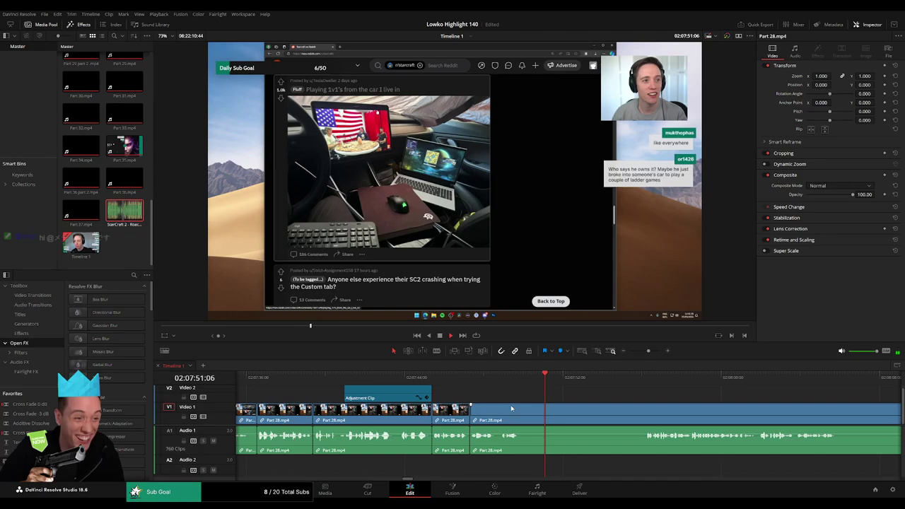
# Cut and ripple-delete the quiet section of Part 28.mp4 from about 02:07:50.1 to 02:07:56.2
pyautogui.hscroll(4, 642, 392)
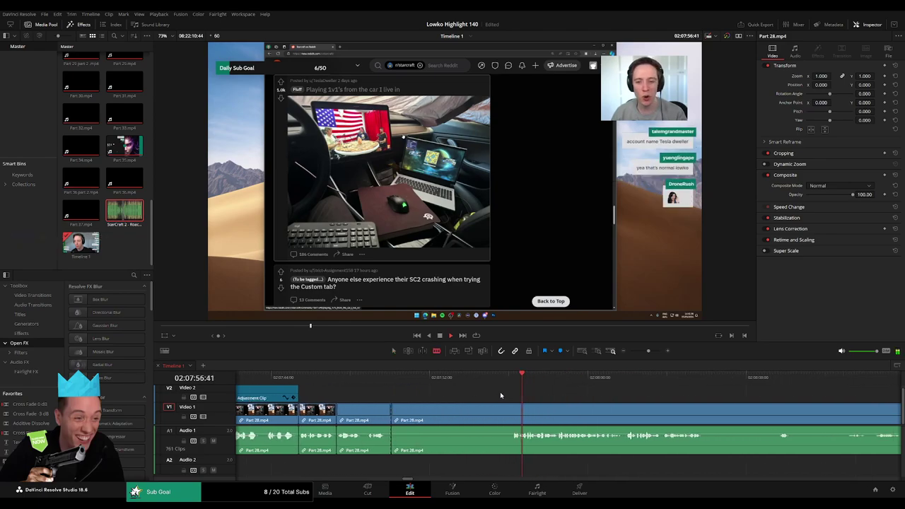
pyautogui.click(513, 411)
pyautogui.press('a')
pyautogui.click(493, 411)
pyautogui.press('Delete')
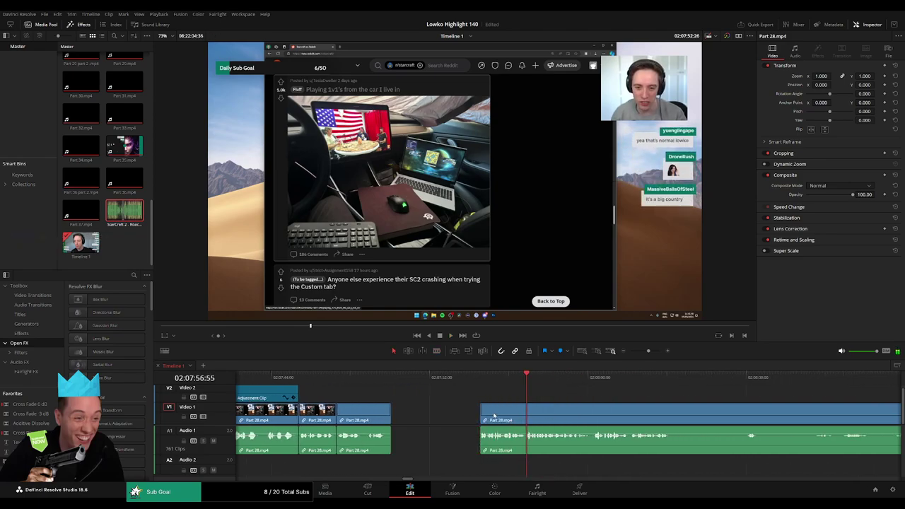
# Cut and ripple-delete two sections of Part 28.mp4, about 02:08:00.0–02:08:03.5 and 02:08:04.3–02:08:07.0, keeping the short piece between them
pyautogui.hscroll(4, 422, 402)
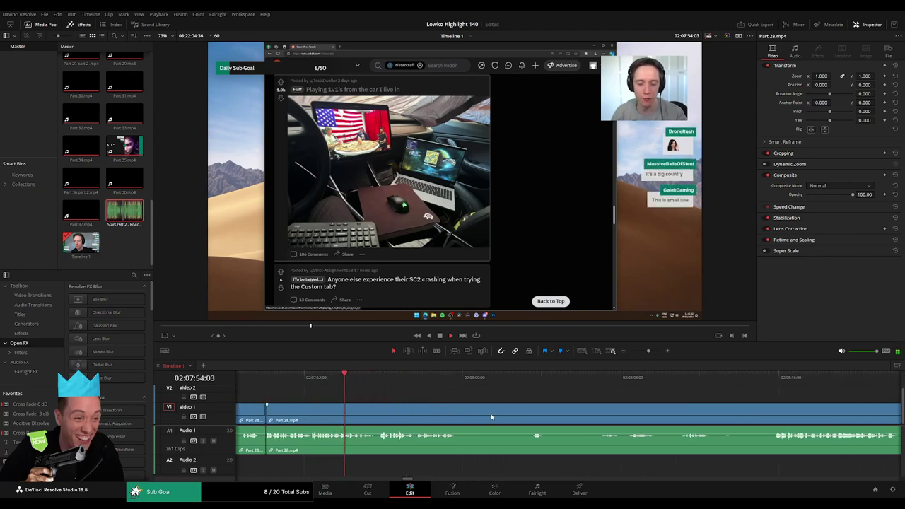
pyautogui.hscroll(2, 419, 406)
pyautogui.press('b')
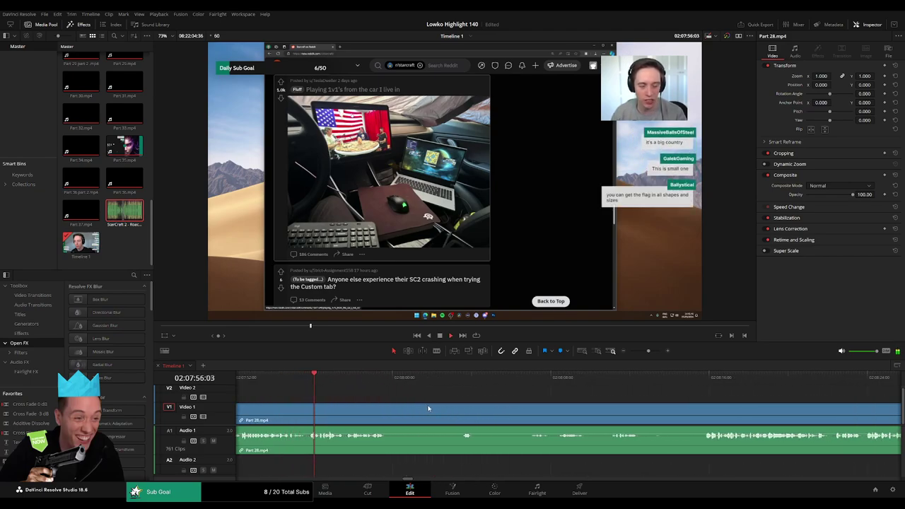
pyautogui.moveTo(450, 405); pyautogui.dragTo(418, 404)
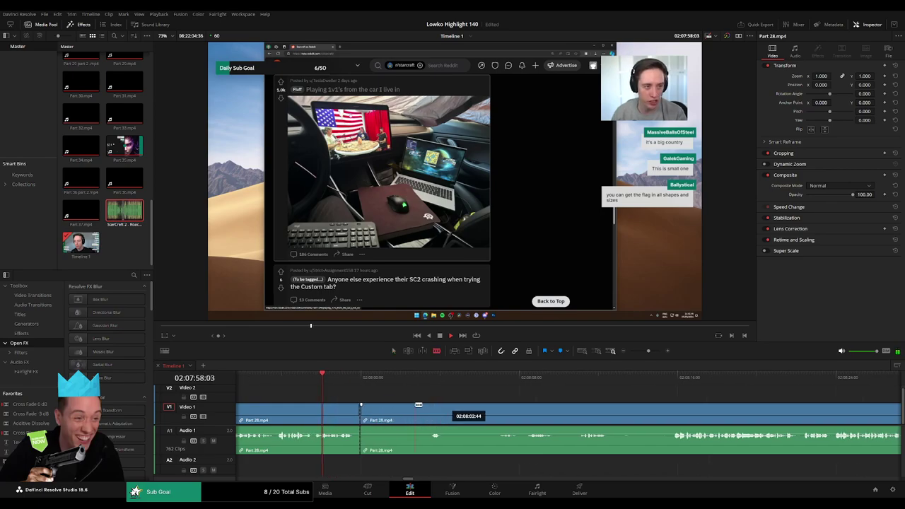
pyautogui.click(432, 409)
pyautogui.click(445, 409)
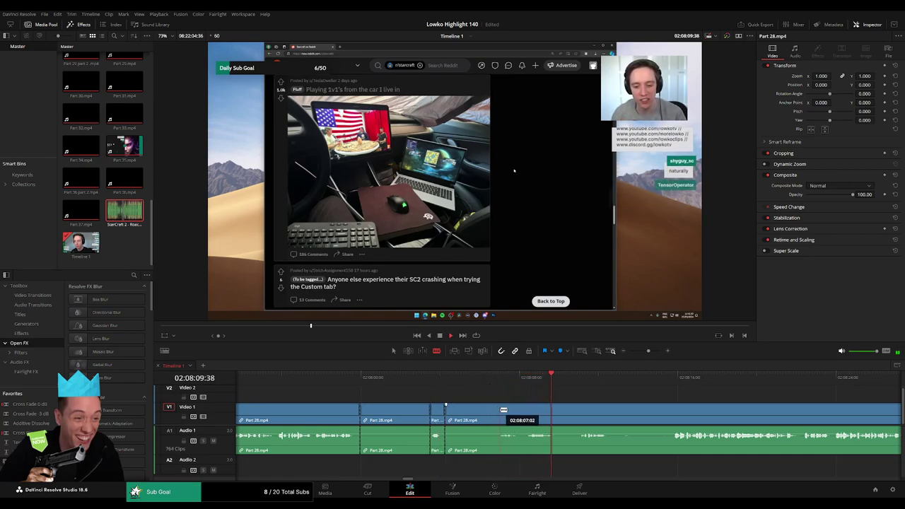
pyautogui.click(500, 409)
pyautogui.press('a')
pyautogui.click(485, 413)
pyautogui.press('Delete')
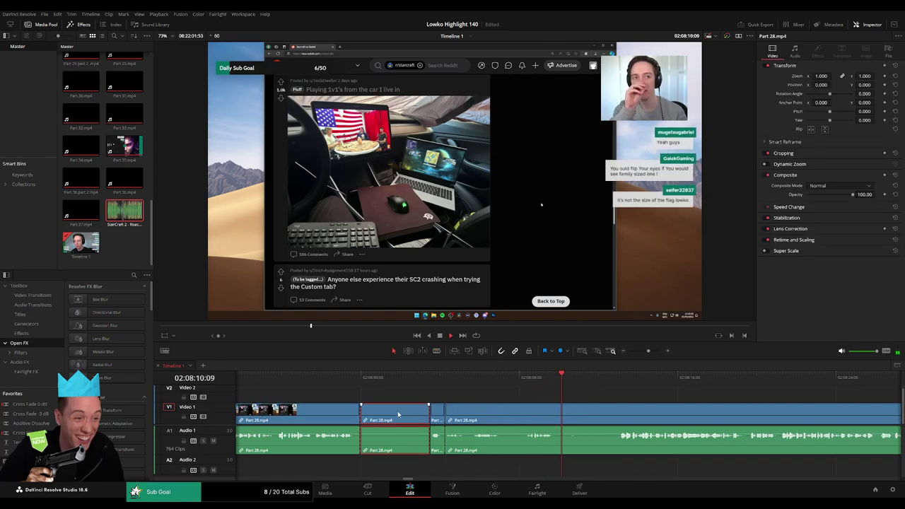
pyautogui.press('Delete')
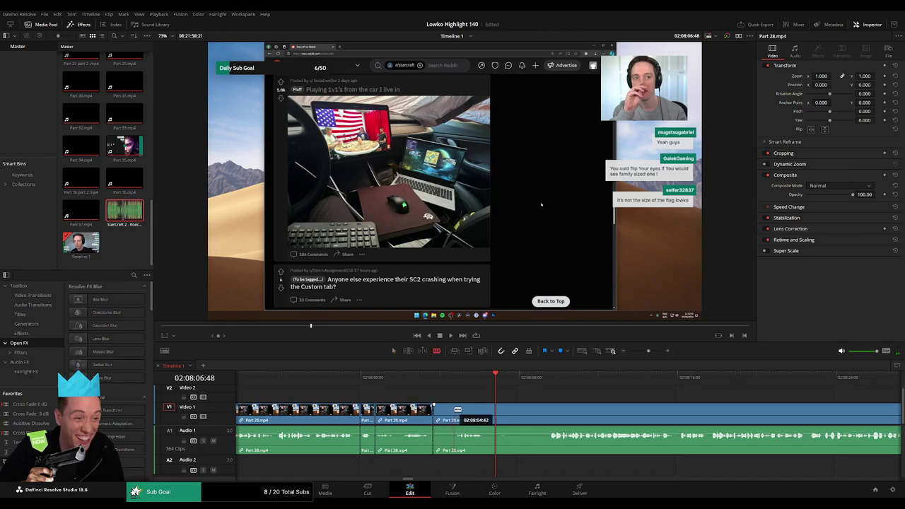
# Cut and ripple-delete two more gaps in Part 28.mp4, about 02:08:03.7–02:08:04.8 and 02:08:05.2–02:08:08.5
pyautogui.press('Delete')
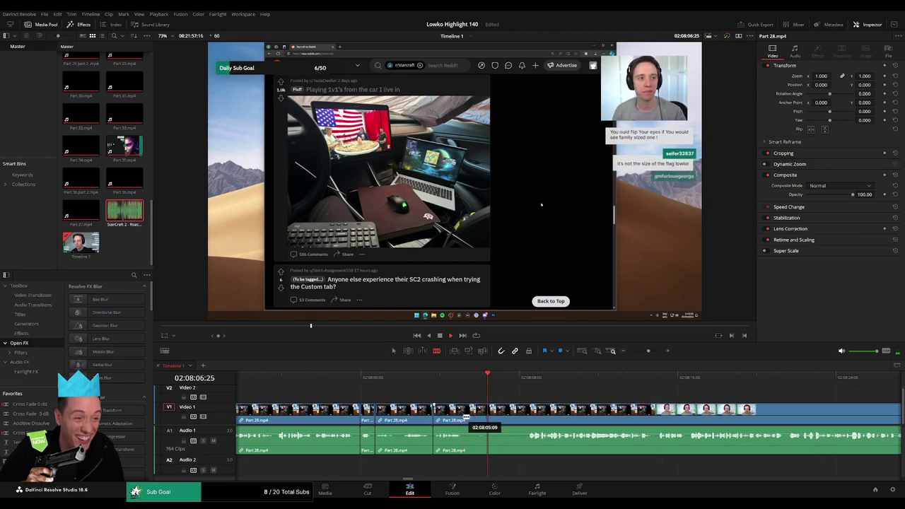
pyautogui.moveTo(466, 418); pyautogui.dragTo(531, 413)
pyautogui.press('Delete')
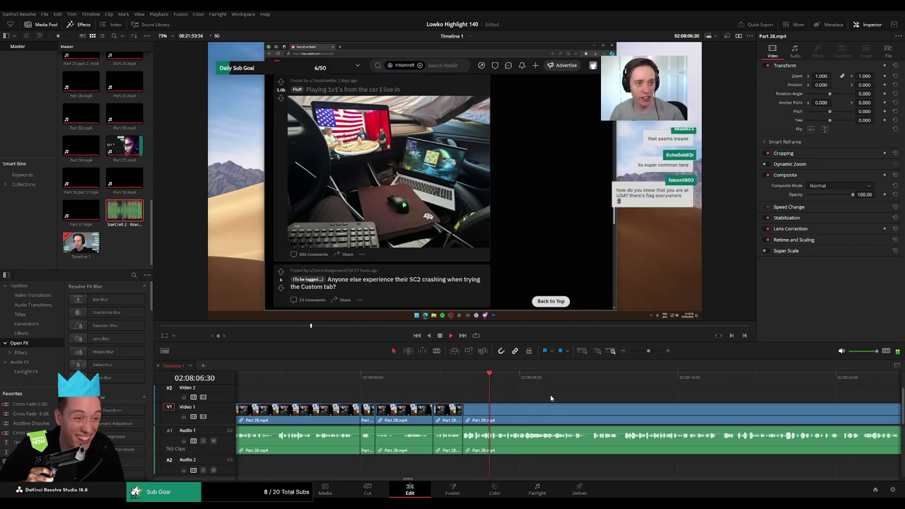
# Play through the following footage, then cut and ripple-delete the pause in Part 28.mp4 between about 02:08:40.4 and 02:08:41.6
pyautogui.hscroll(5, 612, 401)
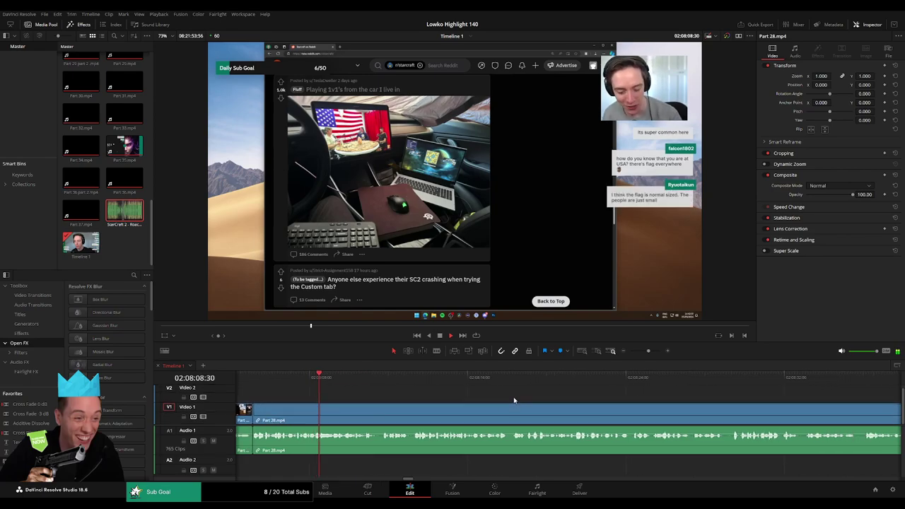
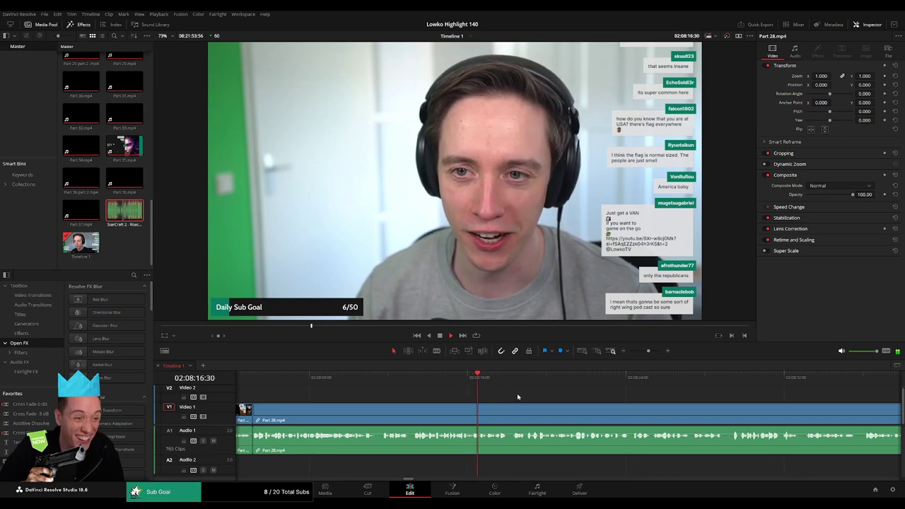
pyautogui.moveTo(603, 401); pyautogui.dragTo(498, 405)
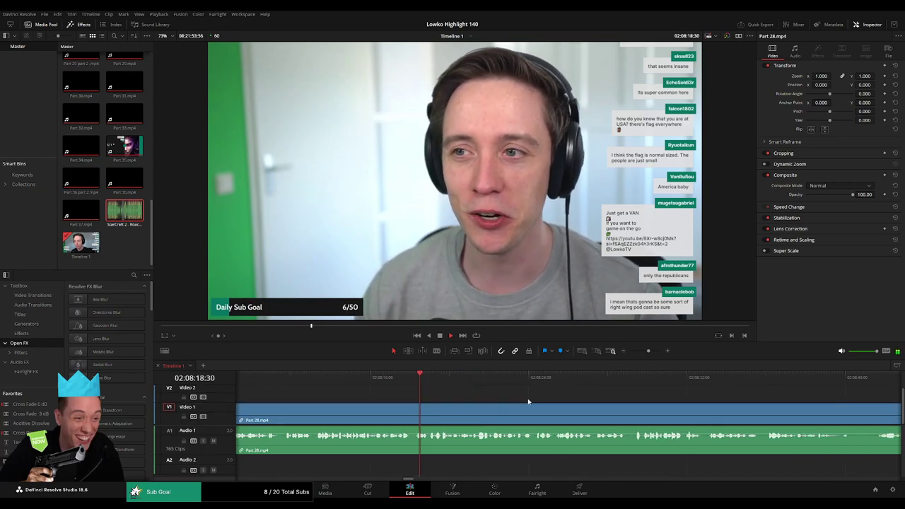
pyautogui.hscroll(2, 551, 403)
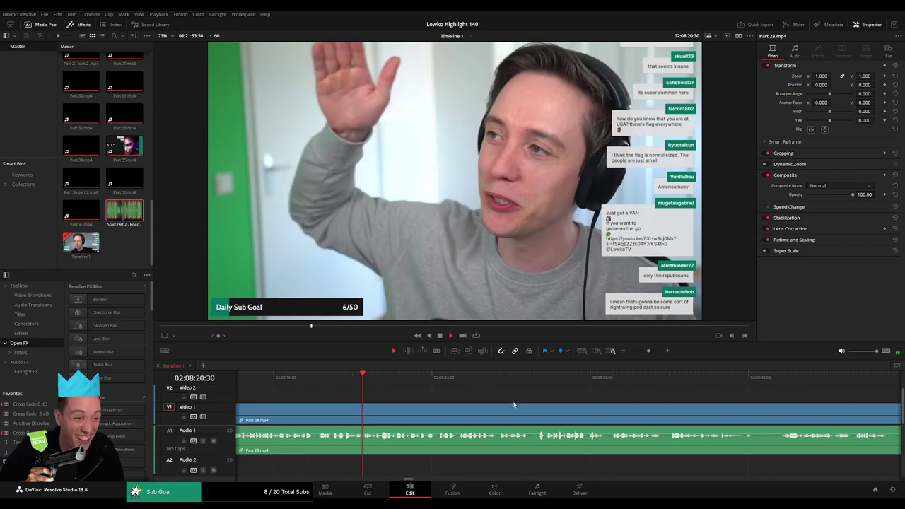
pyautogui.hscroll(1, 553, 403)
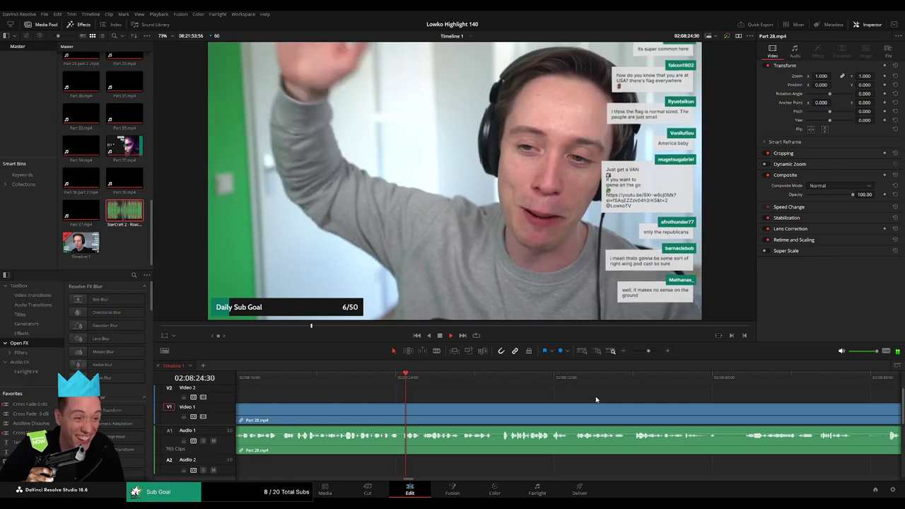
pyautogui.hscroll(2, 596, 400)
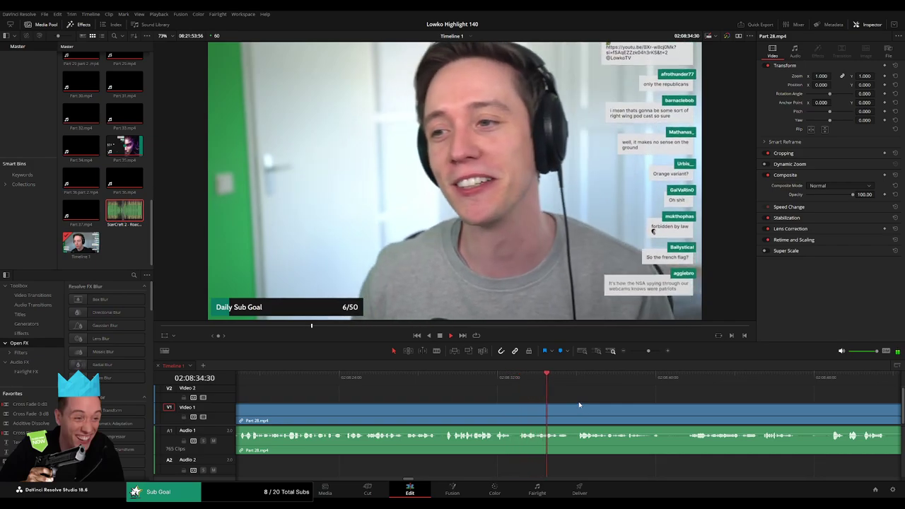
pyautogui.moveTo(666, 402); pyautogui.dragTo(494, 407)
pyautogui.press('b')
pyautogui.click(485, 410)
pyautogui.click(507, 412)
pyautogui.press('a')
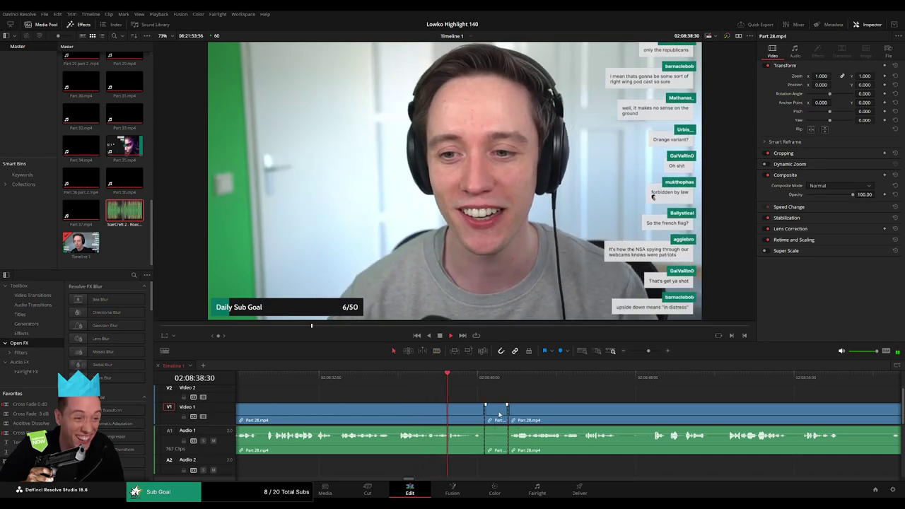
pyautogui.press('Delete')
# Cut and ripple-delete the silence in Part 28.mp4 from about 02:08:46.0 to 02:08:47.7
pyautogui.hscroll(2, 459, 403)
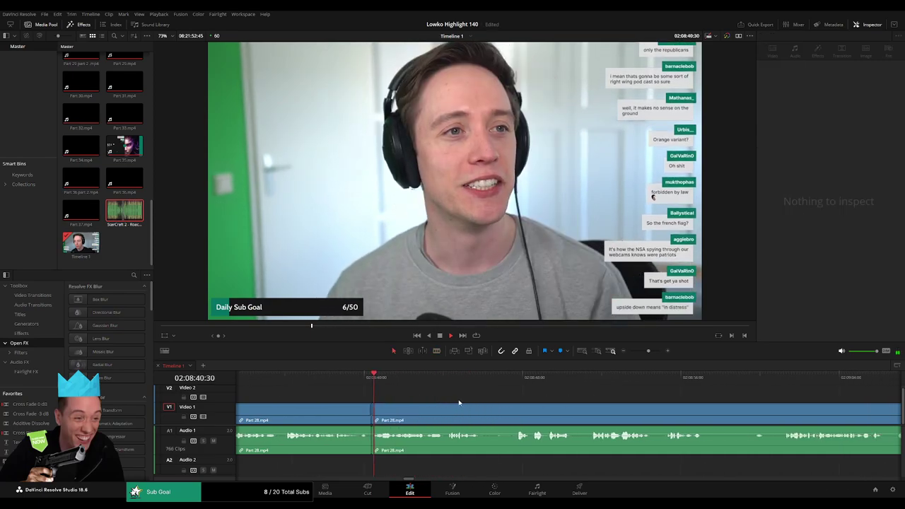
pyautogui.click(514, 411)
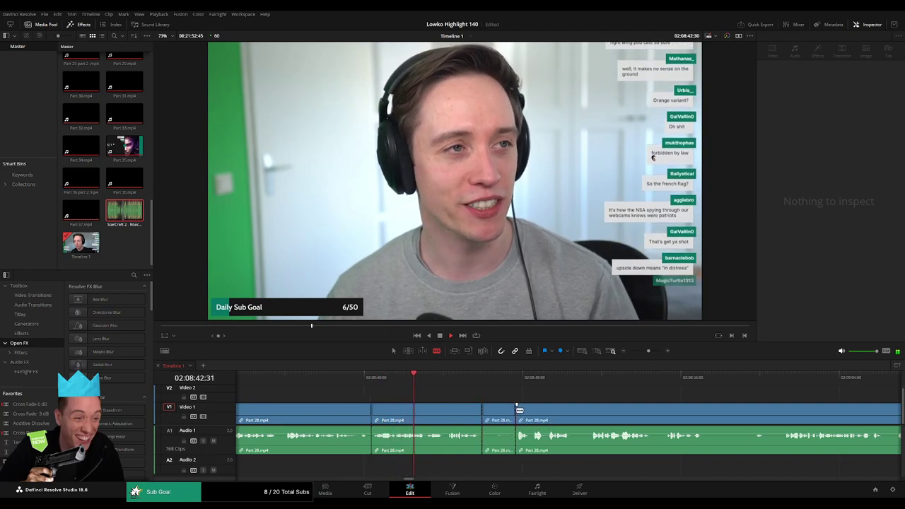
pyautogui.press('a')
pyautogui.click(500, 412)
pyautogui.press('Delete')
# Cut and ripple-delete the one-second gap in Part 28.mp4 between about 02:08:48.8 and 02:08:49.8
pyautogui.hscroll(2, 499, 412)
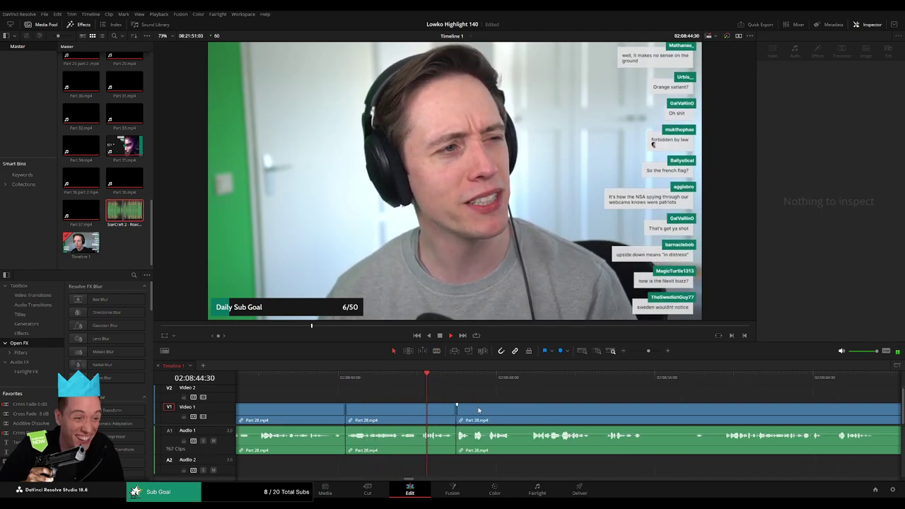
pyautogui.press('b')
pyautogui.click(488, 412)
pyautogui.press('a')
pyautogui.click(499, 414)
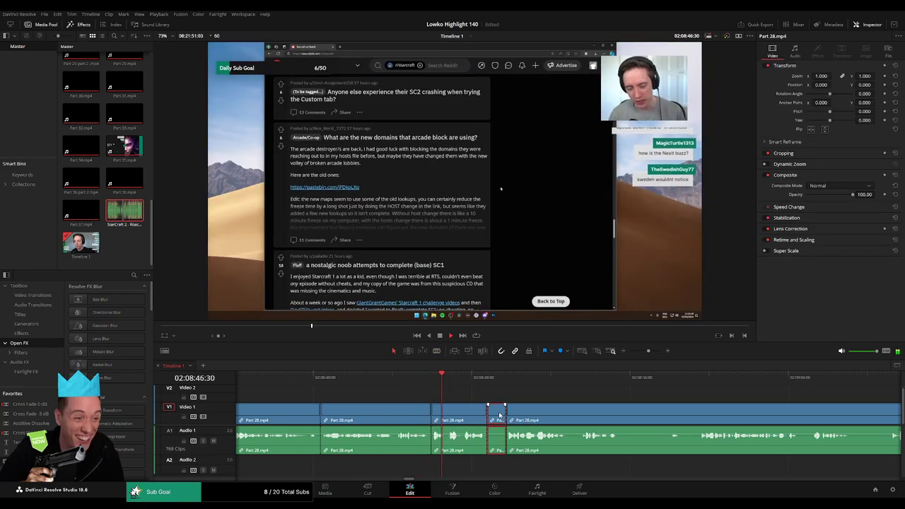
pyautogui.press('Delete')
# Cut and ripple-delete the brief pause in Part 28.mp4 from 02:08:51:53 to about 02:08:52.6
pyautogui.hscroll(2, 503, 411)
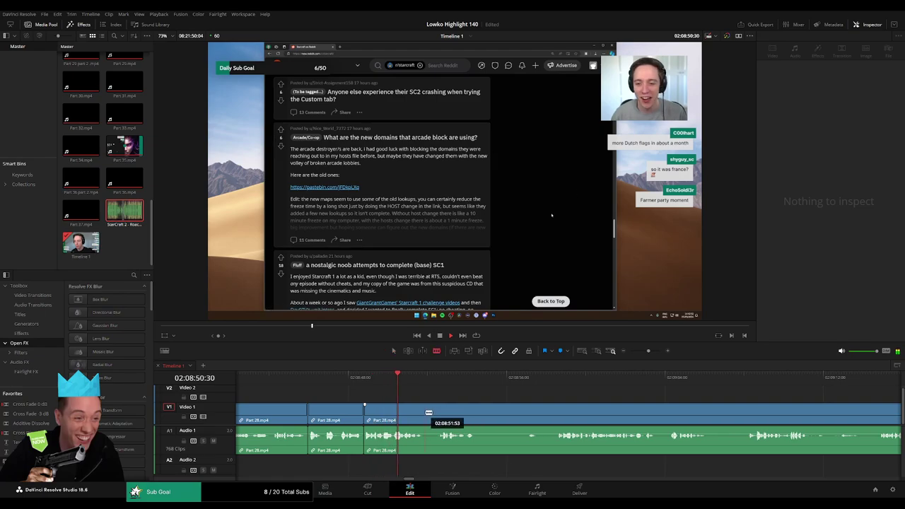
pyautogui.press('a')
pyautogui.click(433, 415)
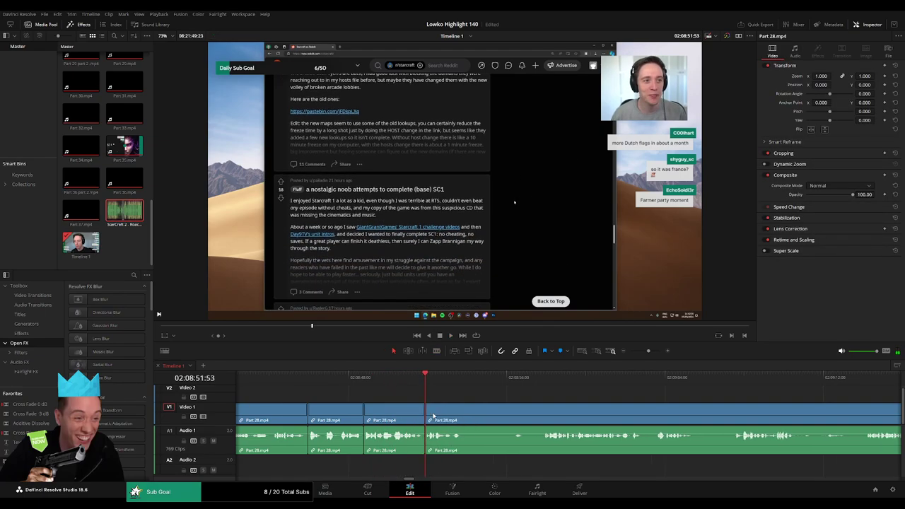
# Cut and ripple-delete the dull section of Part 28.mp4 from about 02:08:53.8 to 02:08:57.8
pyautogui.hscroll(1, 453, 412)
pyautogui.press('b')
pyautogui.click(394, 416)
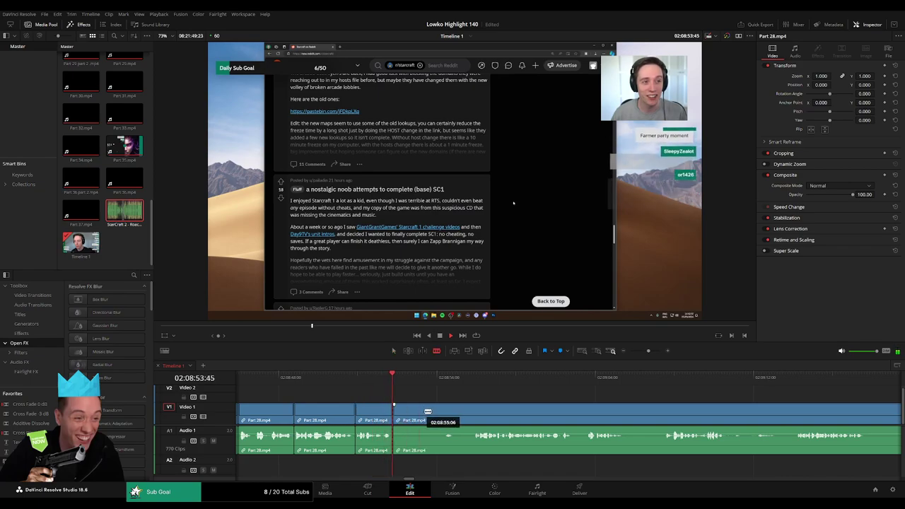
pyautogui.click(444, 385)
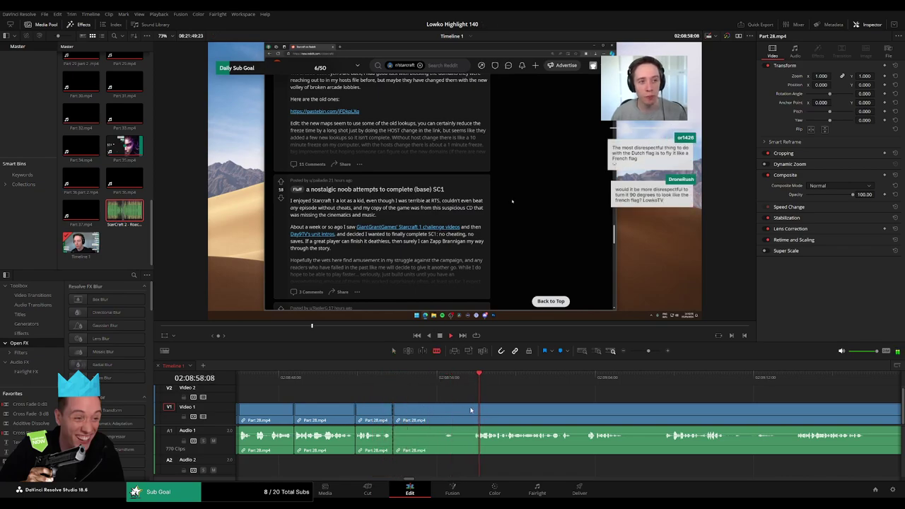
pyautogui.click(471, 411)
pyautogui.press('a')
pyautogui.click(464, 420)
pyautogui.press('Delete')
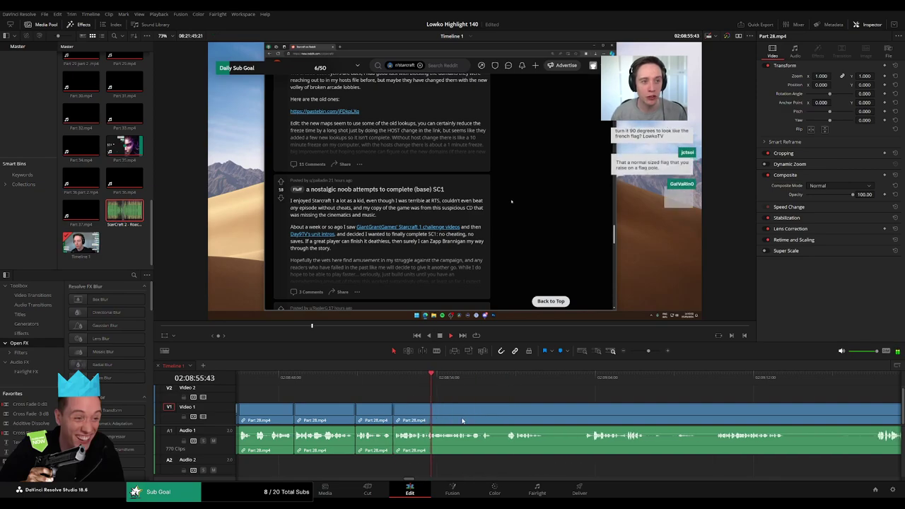
# Cut and ripple-delete the pause in Part 28.mp4 between about 02:09:01.4 and 02:09:03.4
pyautogui.hscroll(2, 498, 413)
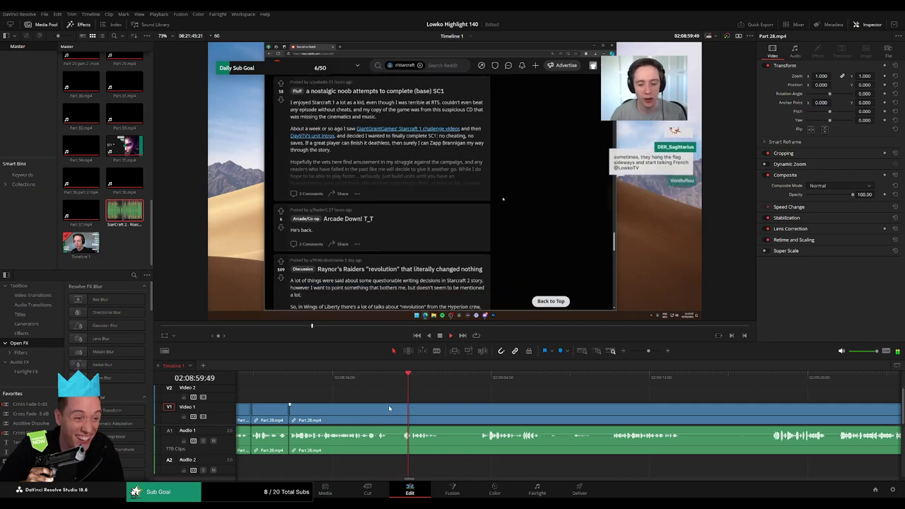
pyautogui.hscroll(1, 371, 397)
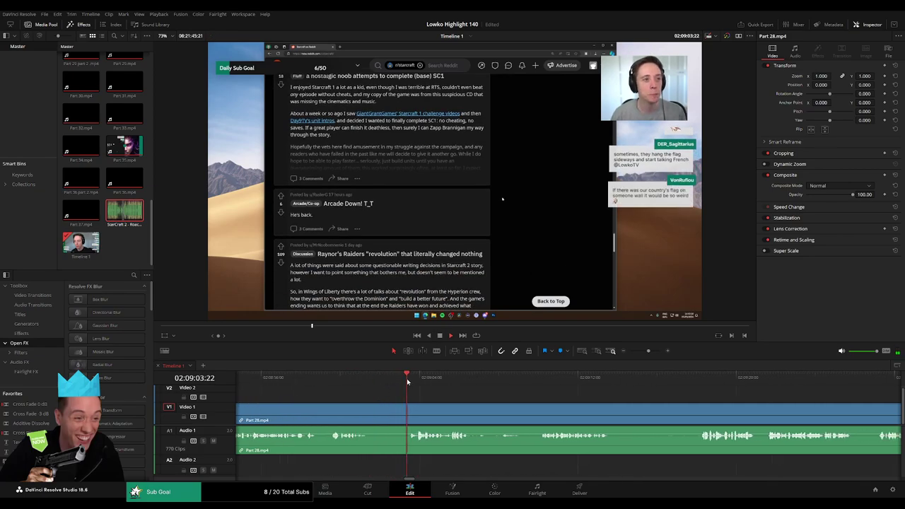
pyautogui.click(370, 418)
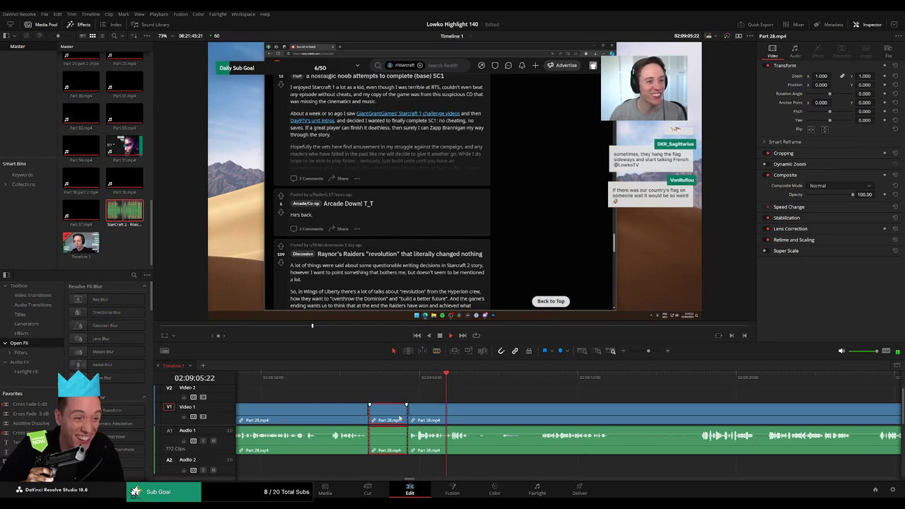
pyautogui.press('Delete')
# Cut and ripple-delete the quiet section of Part 28.mp4 from about 02:09:04.9 to 02:09:08.2
pyautogui.hscroll(2, 348, 395)
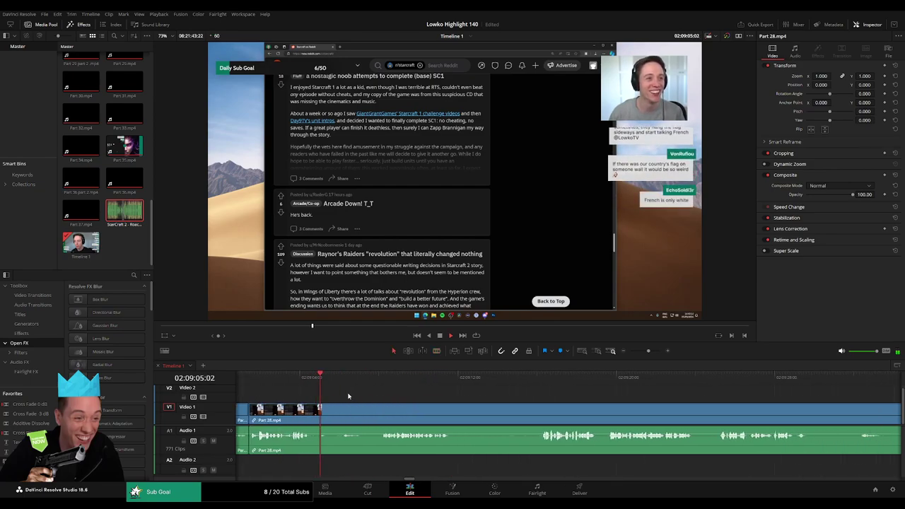
pyautogui.hotkey('ctrl', 'b')
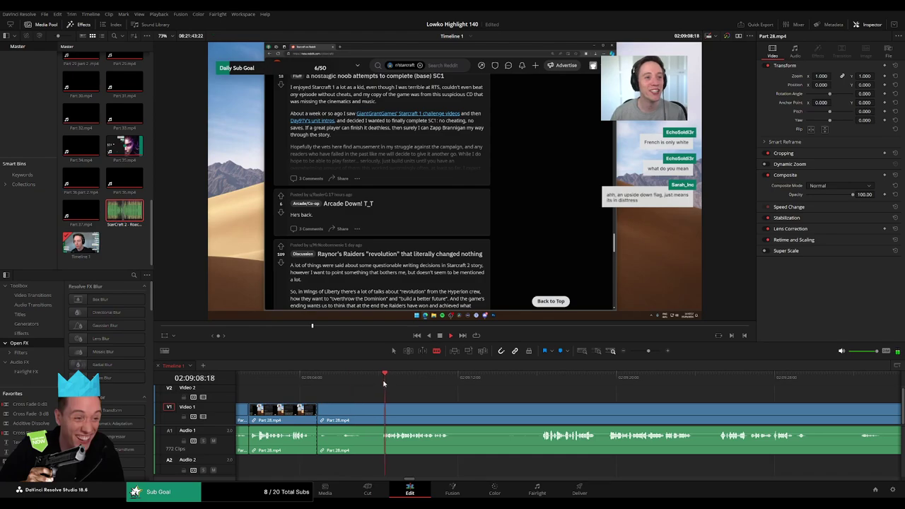
pyautogui.press('Delete')
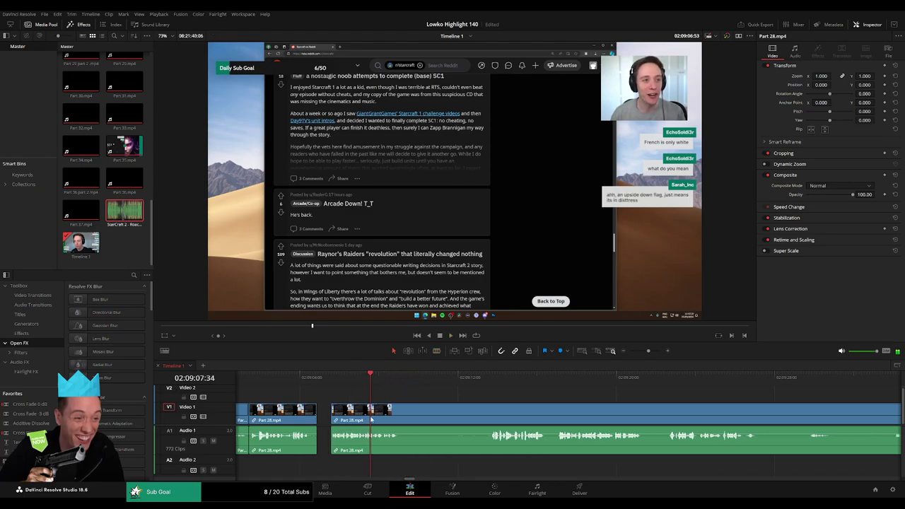
# Cut and ripple-delete the silent section of Part 28.mp4 from about 02:09:08.4 to 02:09:12.8
pyautogui.hscroll(2, 356, 392)
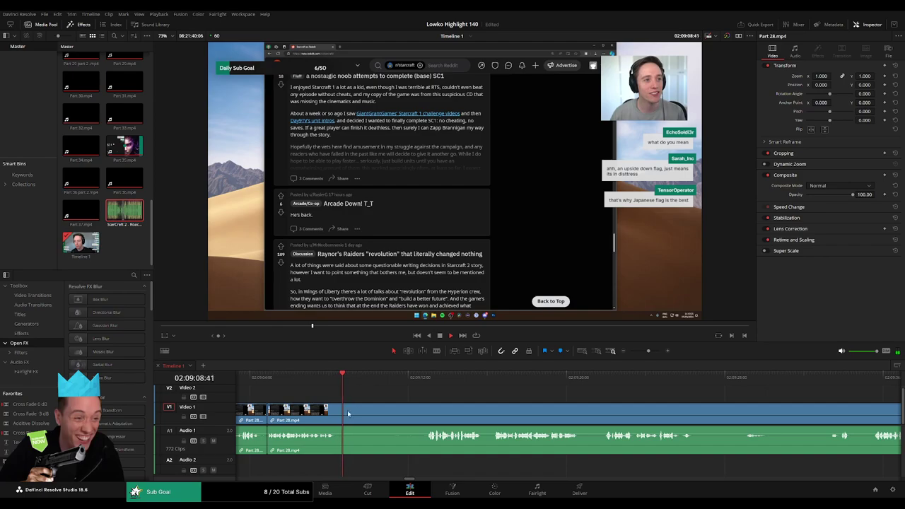
pyautogui.hotkey('ctrl', 'b')
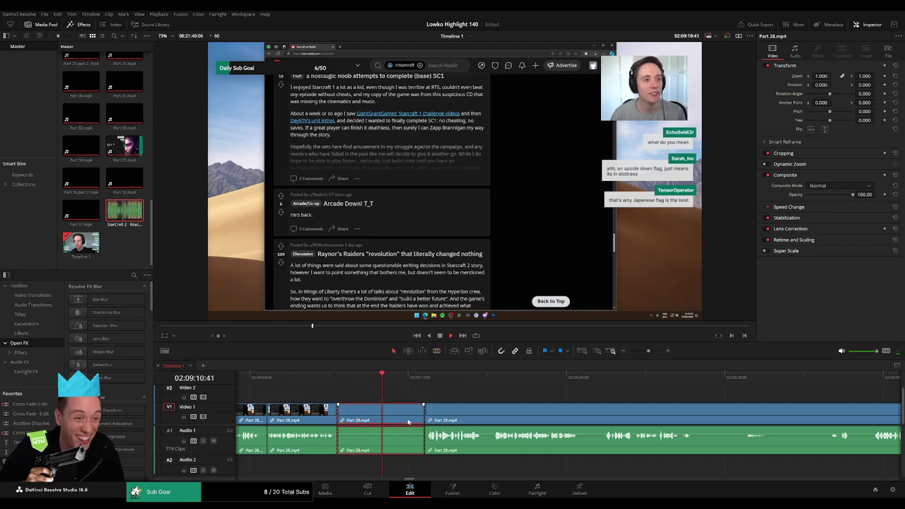
pyautogui.press('Delete')
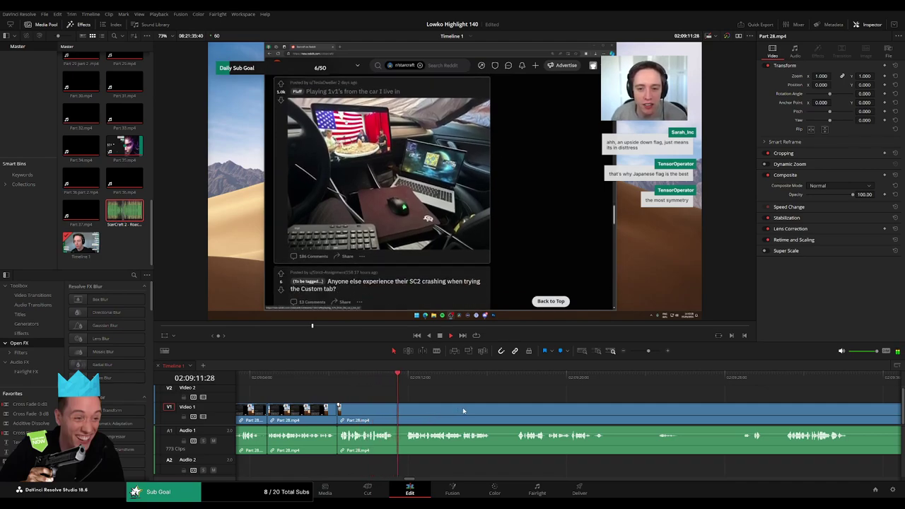
# Cut and ripple-delete the brief pause in Part 28.mp4 from about 02:09:16.3 to 02:09:17.4
pyautogui.hscroll(3, 376, 405)
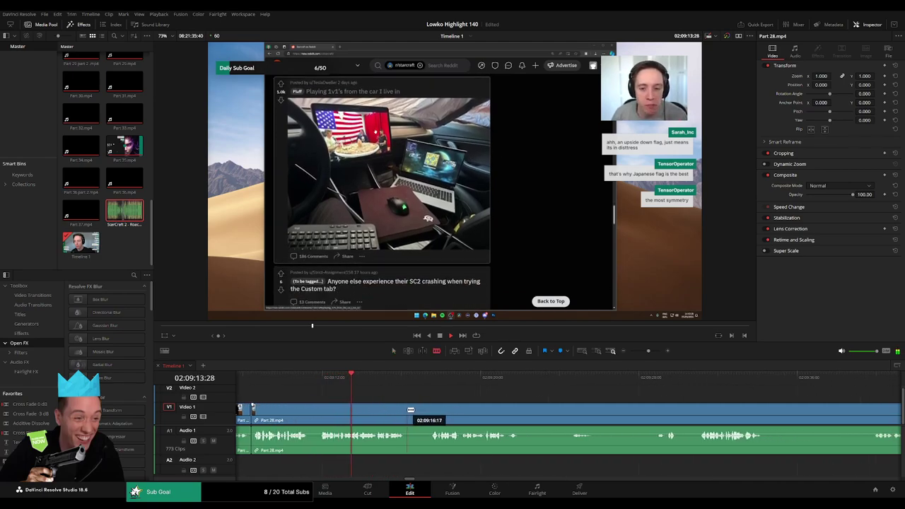
pyautogui.click(408, 410)
pyautogui.click(429, 409)
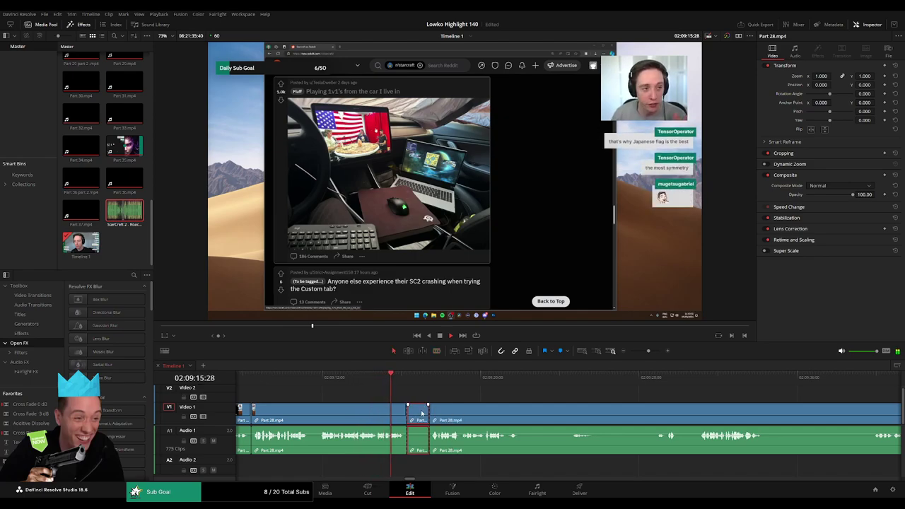
pyautogui.press('Delete')
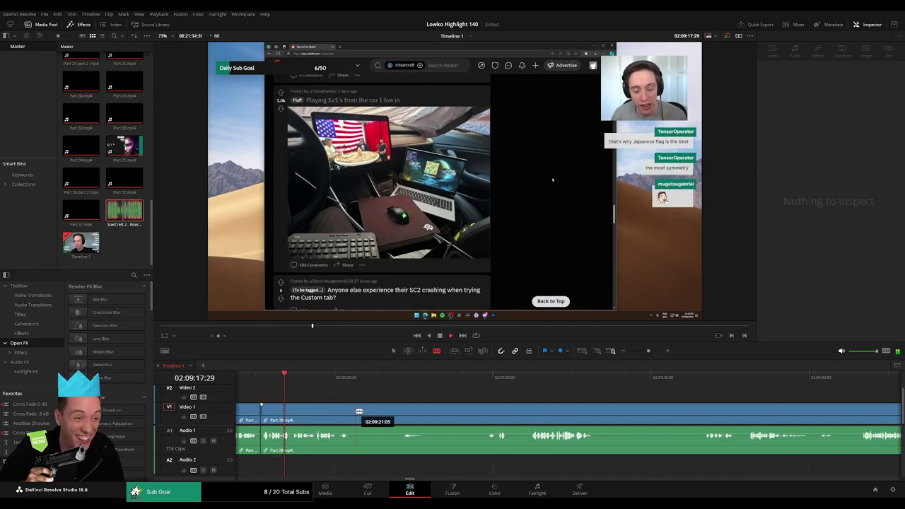
# Cut and ripple-delete the quiet section of Part 28.mp4 from about 02:09:21.2 to 02:09:23.4
pyautogui.click(357, 409)
pyautogui.click(400, 409)
pyautogui.press('a')
pyautogui.click(393, 414)
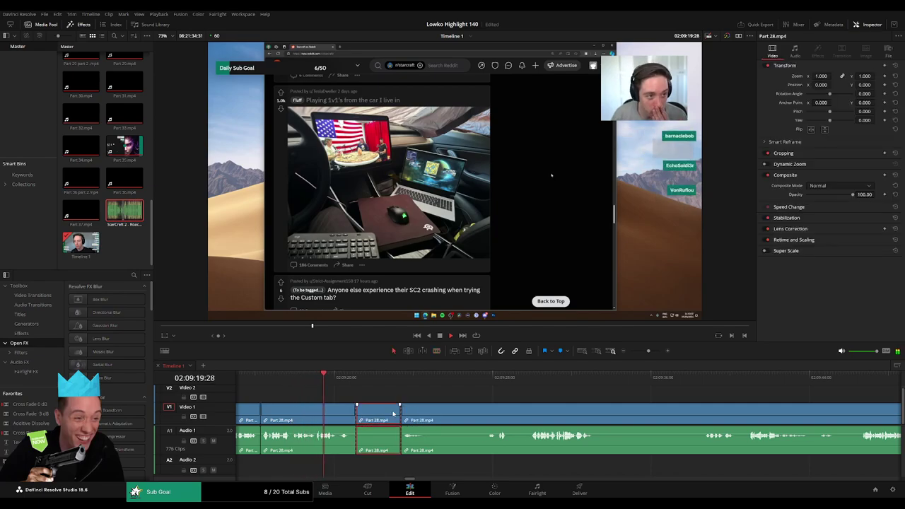
pyautogui.press('Delete')
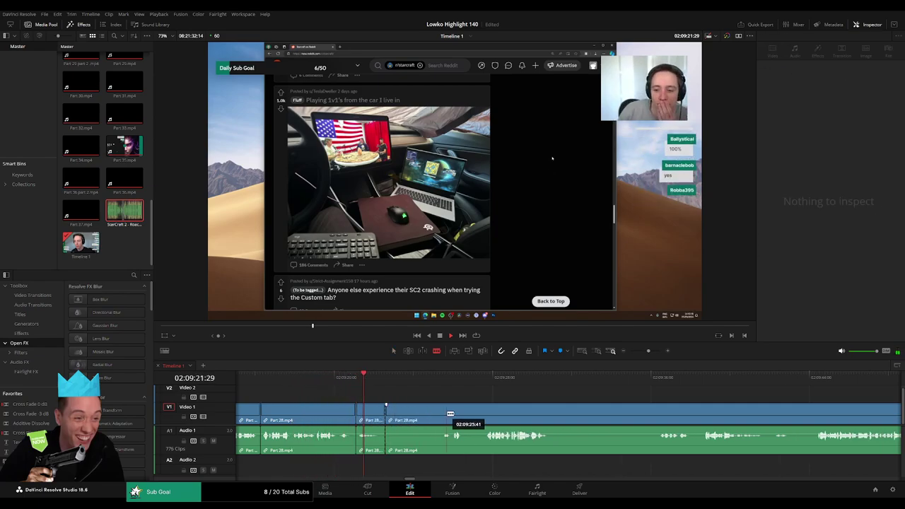
# Cut and ripple-delete the pause in Part 28.mp4 between about 02:09:22.6 and 02:09:25.5
pyautogui.press('a')
pyautogui.click(428, 415)
pyautogui.press('Delete')
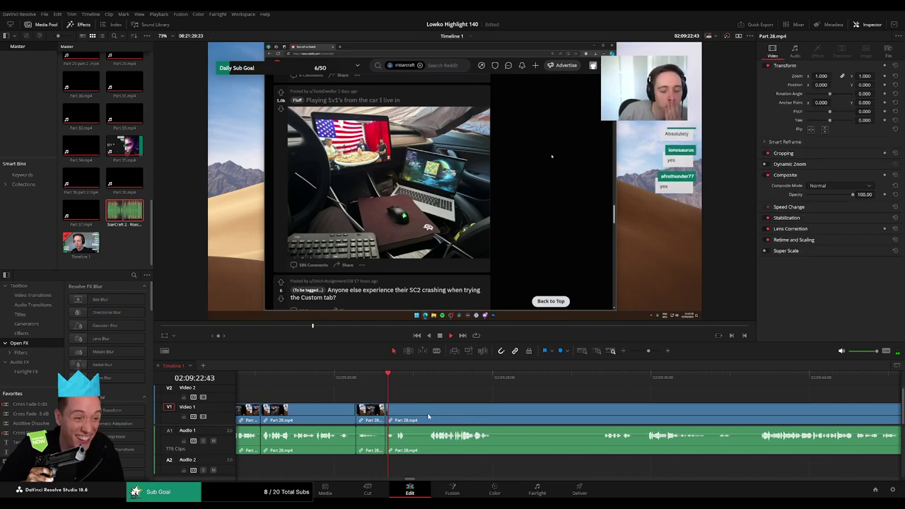
# Cut and ripple-delete two short gaps in Part 28.mp4, from about 02:09:22.7 to 02:09:23.1 and from about 02:09:23.3 to 02:09:24.2
pyautogui.press('b')
pyautogui.click(396, 417)
pyautogui.press('a')
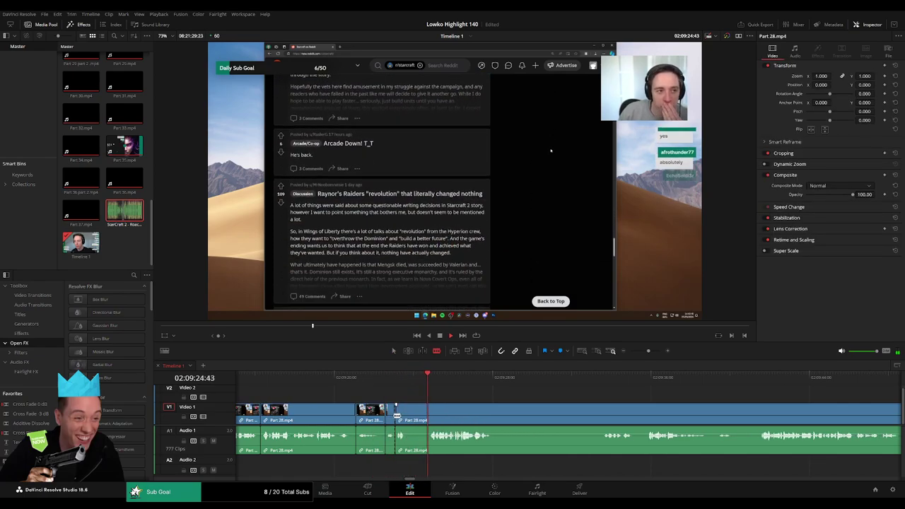
pyautogui.click(390, 417)
pyautogui.press('Delete')
pyautogui.press('b')
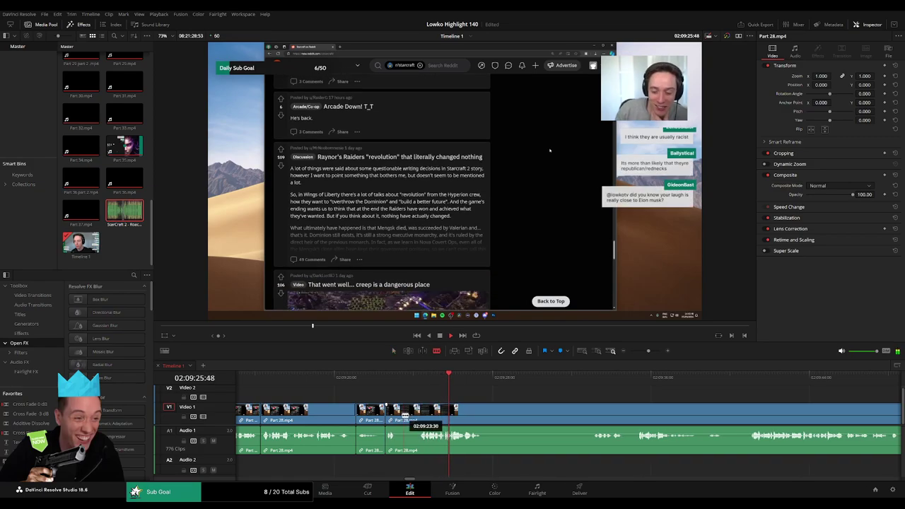
pyautogui.click(399, 413)
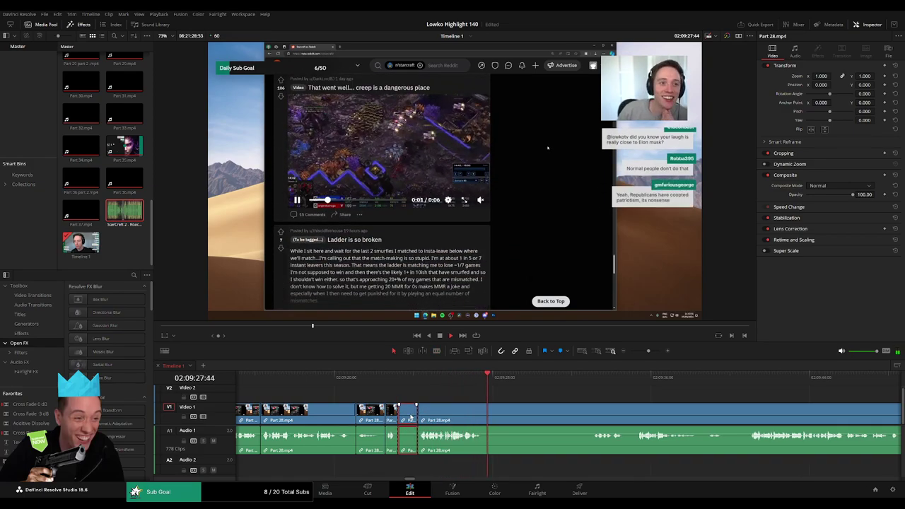
# Cut and ripple-delete the silent stretch of Part 28.mp4 from about 02:09:26.8 to 02:09:32.1
pyautogui.press('b')
pyautogui.click(469, 418)
pyautogui.click(569, 378)
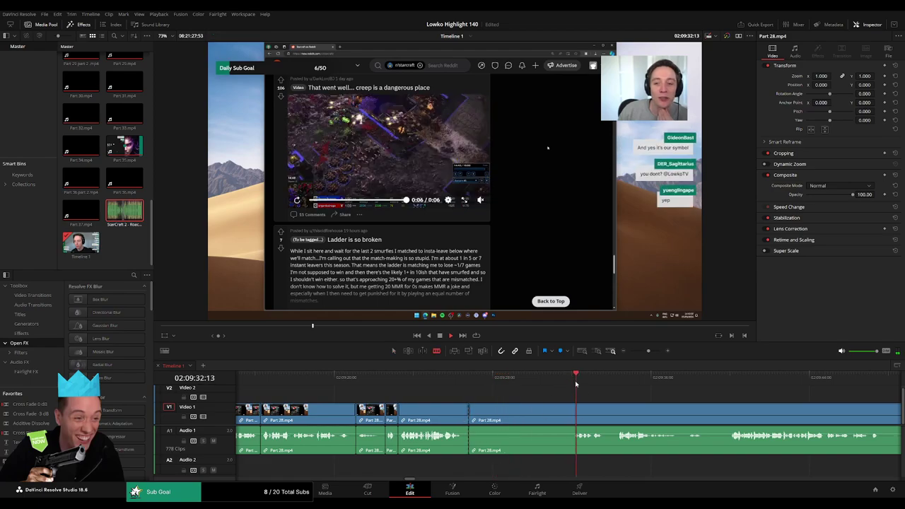
pyautogui.hscroll(3, 456, 392)
pyautogui.hscroll(1, 456, 391)
pyautogui.click(423, 411)
pyautogui.press('a')
pyautogui.click(406, 413)
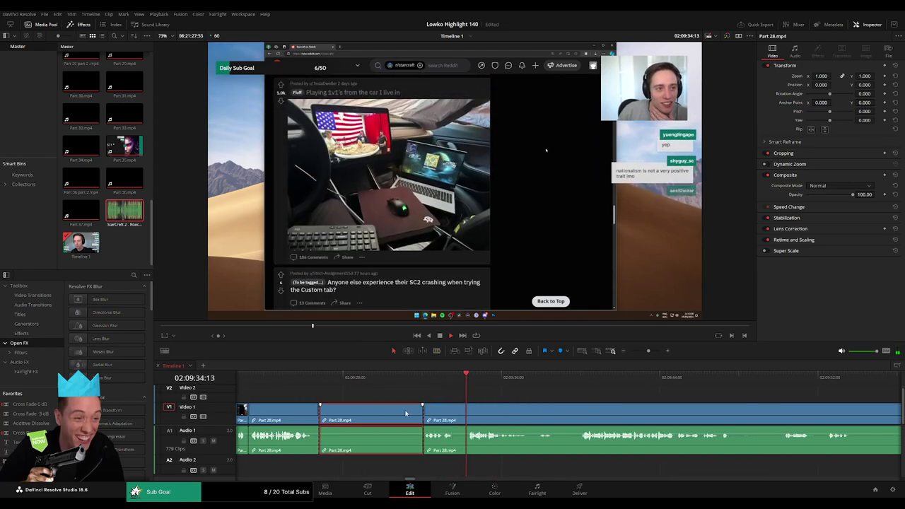
pyautogui.press('Delete')
# Cut and ripple-delete the pause in Part 28.mp4 from about 02:09:33.4 to 02:09:34.7
pyautogui.click(351, 379)
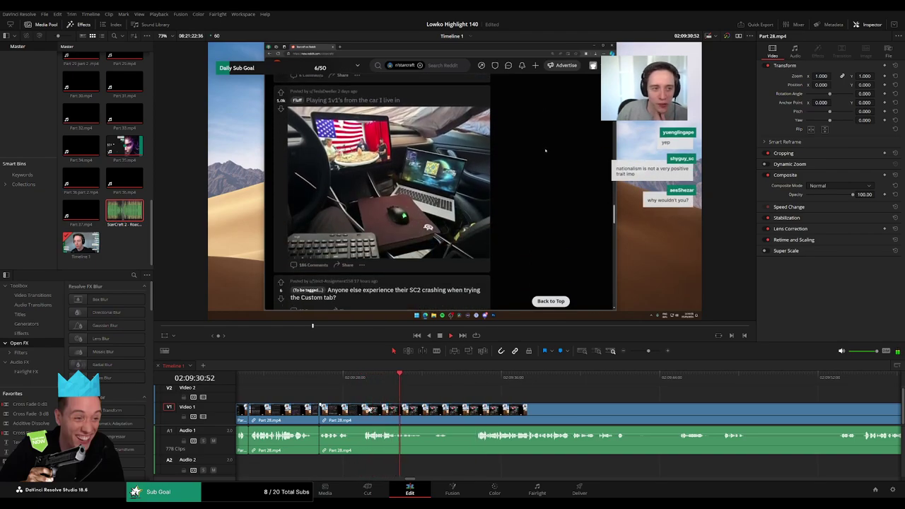
pyautogui.hscroll(3, 403, 414)
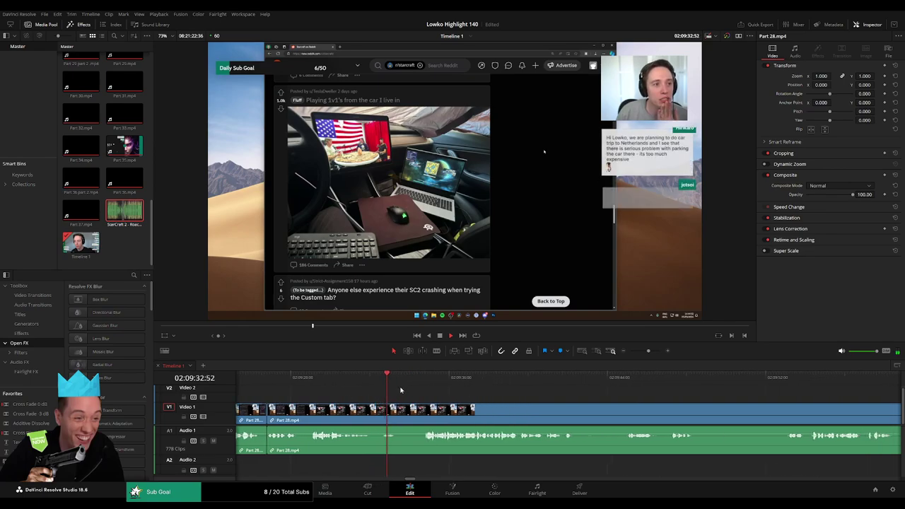
pyautogui.press('b')
pyautogui.click(398, 412)
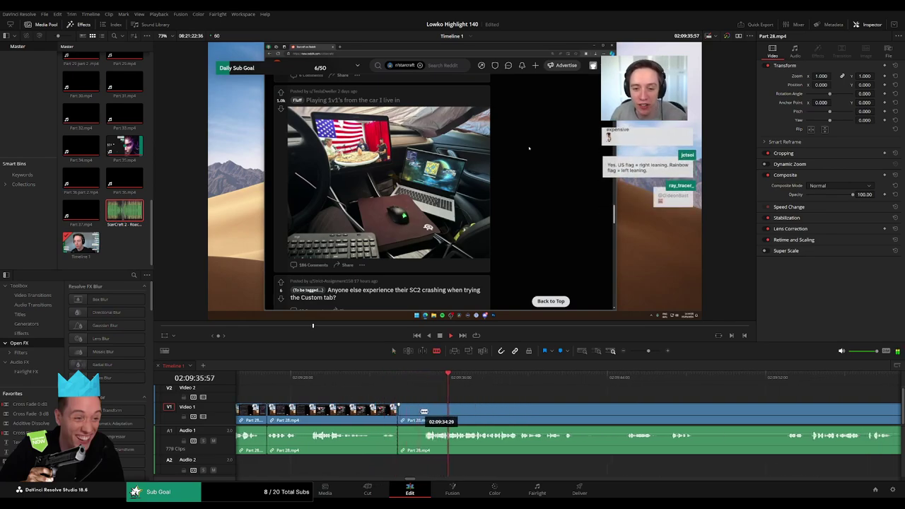
pyautogui.press('BackSpace')
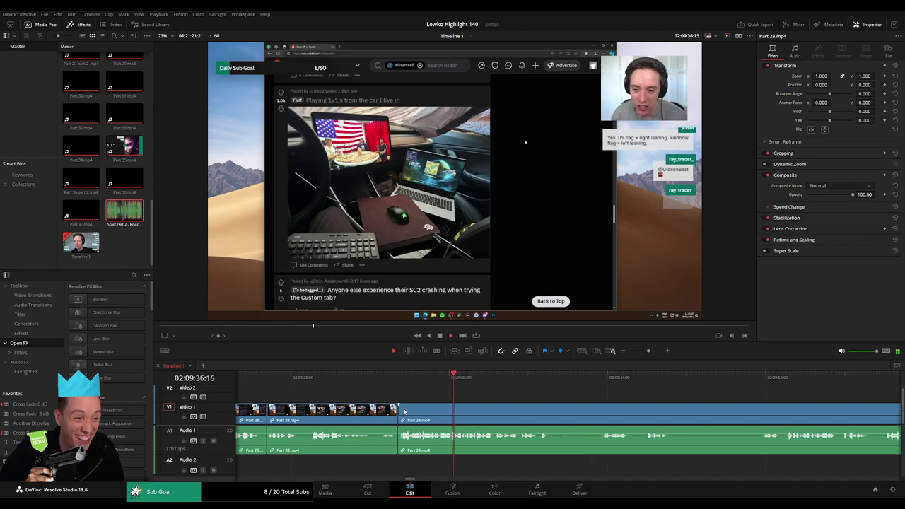
# Cut and ripple-delete the dull section of Part 28.mp4 from about 02:09:41.3 to 02:09:43.6
pyautogui.hscroll(3, 424, 408)
pyautogui.click(394, 413)
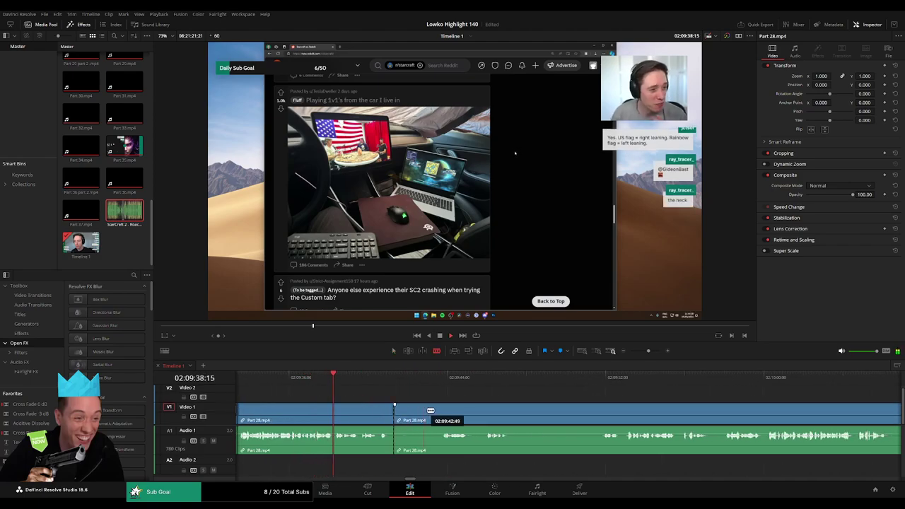
pyautogui.click(439, 413)
pyautogui.press('a')
pyautogui.click(425, 416)
pyautogui.press('Delete')
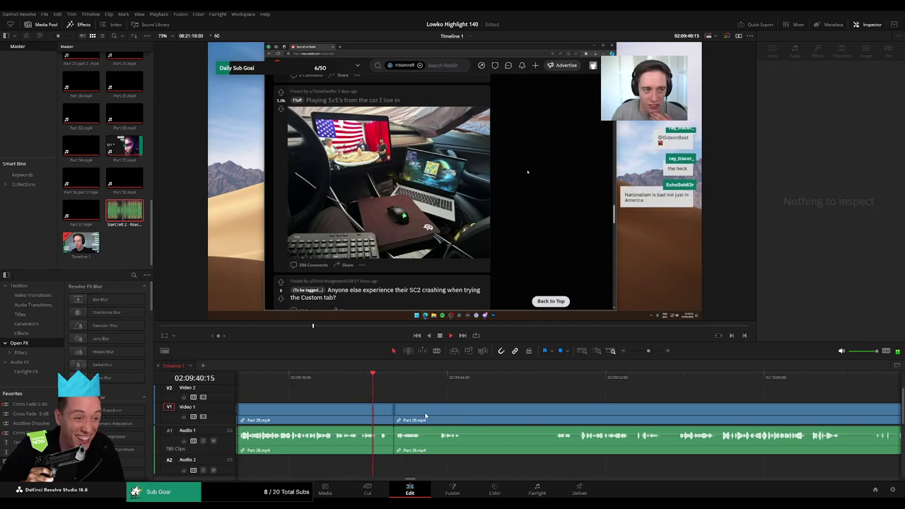
# Cut and ripple-delete the silent section of Part 28.mp4 from about 02:09:45.0 to 02:09:49.3
pyautogui.press('b')
pyautogui.click(466, 413)
pyautogui.click(558, 414)
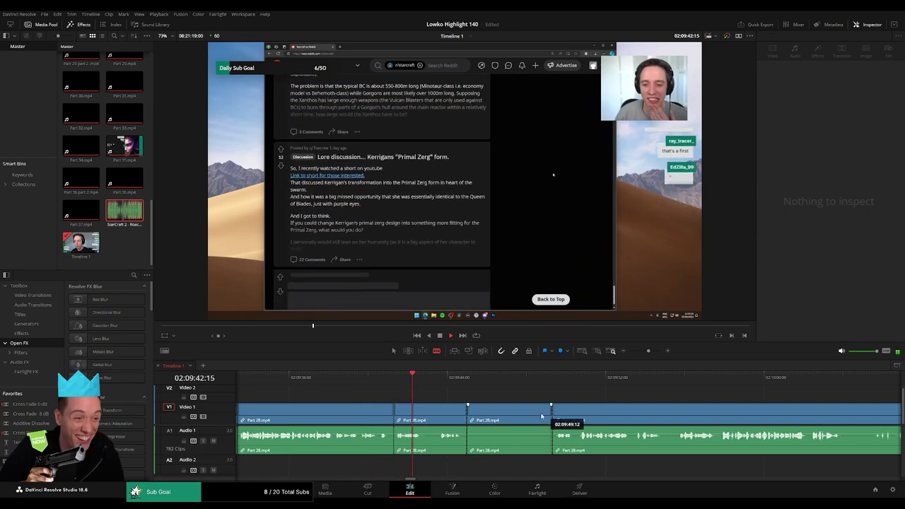
pyautogui.press('a')
pyautogui.click(523, 417)
pyautogui.press('Delete')
# Cut and ripple-delete the short gap in Part 28.mp4 from about 02:09:42.7 to 02:09:43.5
pyautogui.press('b')
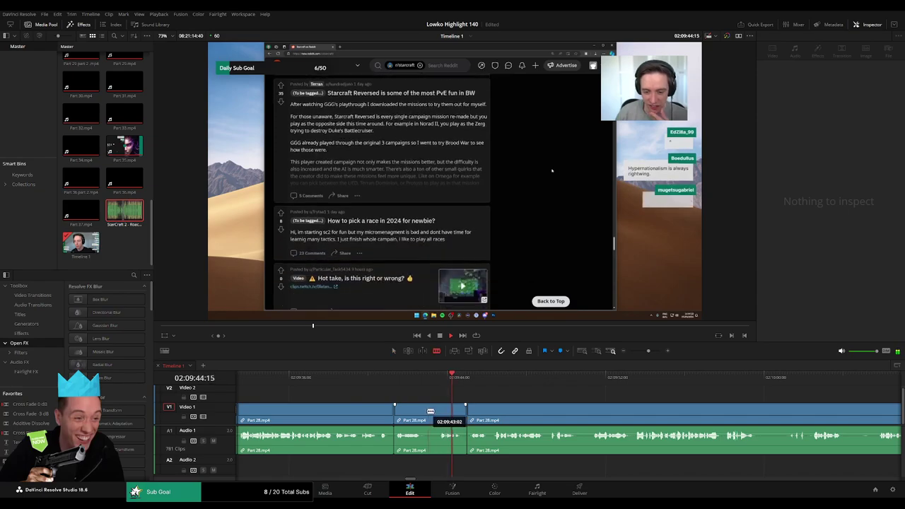
pyautogui.click(422, 414)
pyautogui.click(437, 413)
pyautogui.press('a')
pyautogui.click(433, 415)
pyautogui.press('Delete')
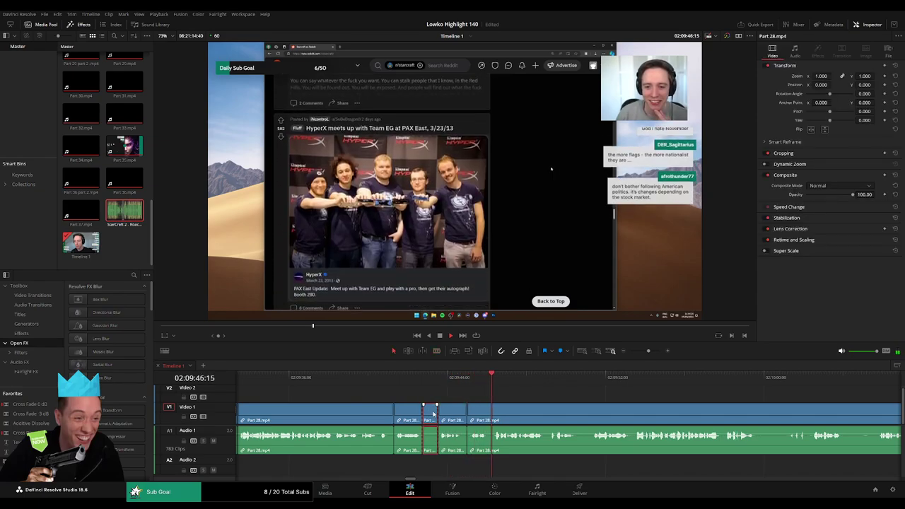
# Cut and ripple-delete the brief pause in Part 28.mp4 from about 02:09:49.8 to 02:09:50.6
pyautogui.click(461, 390)
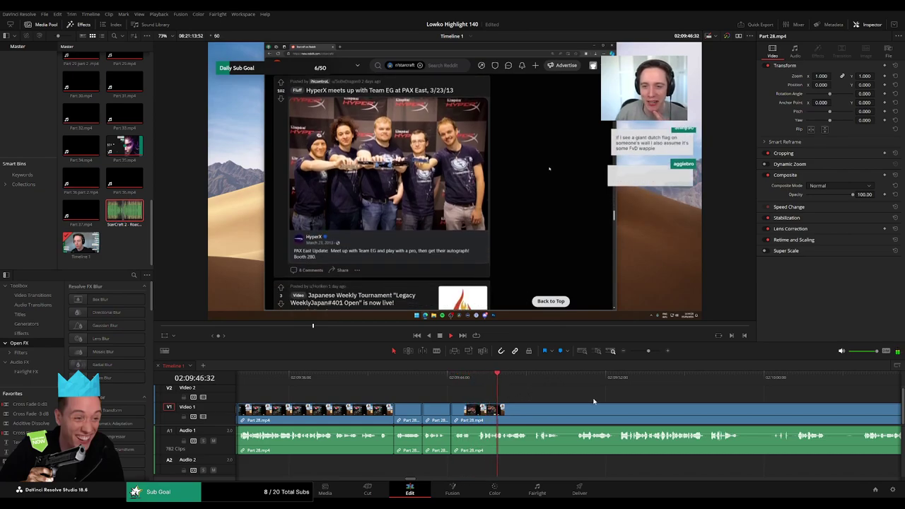
pyautogui.moveTo(594, 400); pyautogui.dragTo(473, 391)
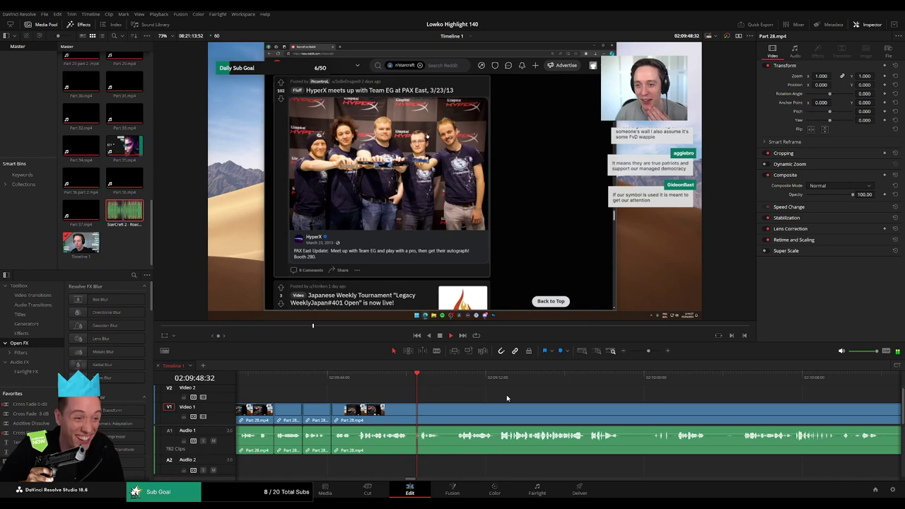
pyautogui.hscroll(2, 442, 400)
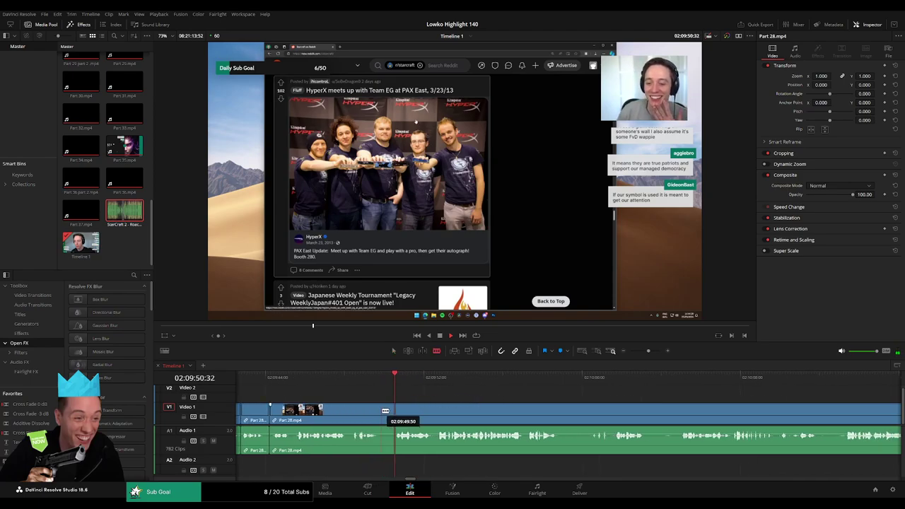
pyautogui.click(395, 412)
pyautogui.press('a')
pyautogui.click(392, 413)
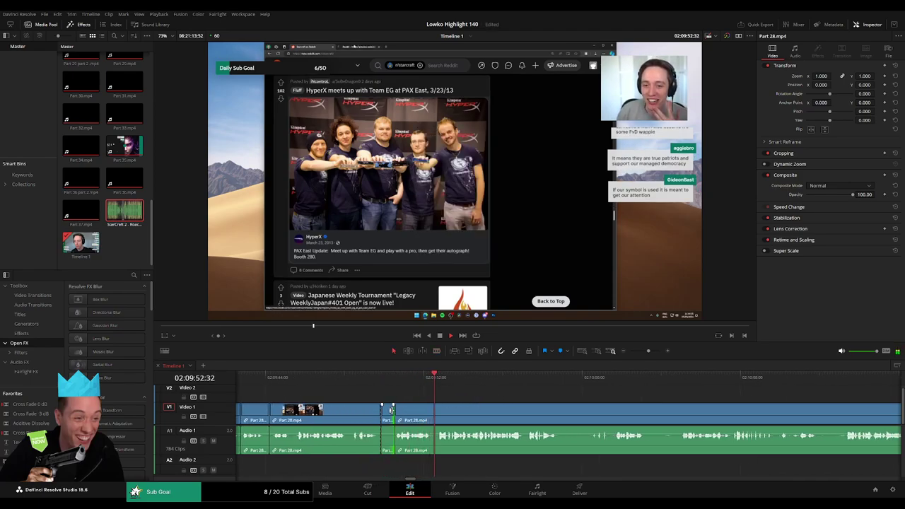
pyautogui.click(388, 415)
pyautogui.press('Delete')
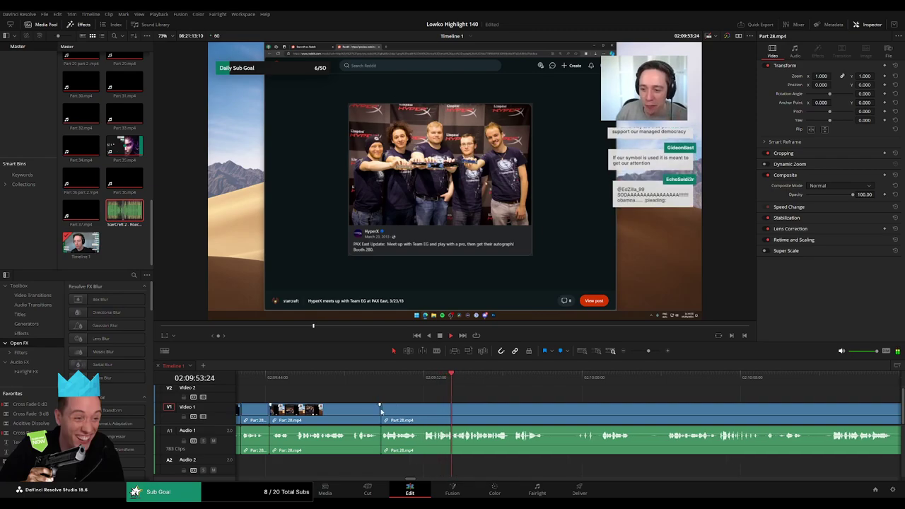
# Cut and ripple-delete the pause in Part 28.mp4 from about 02:09:58.3 to 02:09:59.6
pyautogui.hscroll(2, 430, 394)
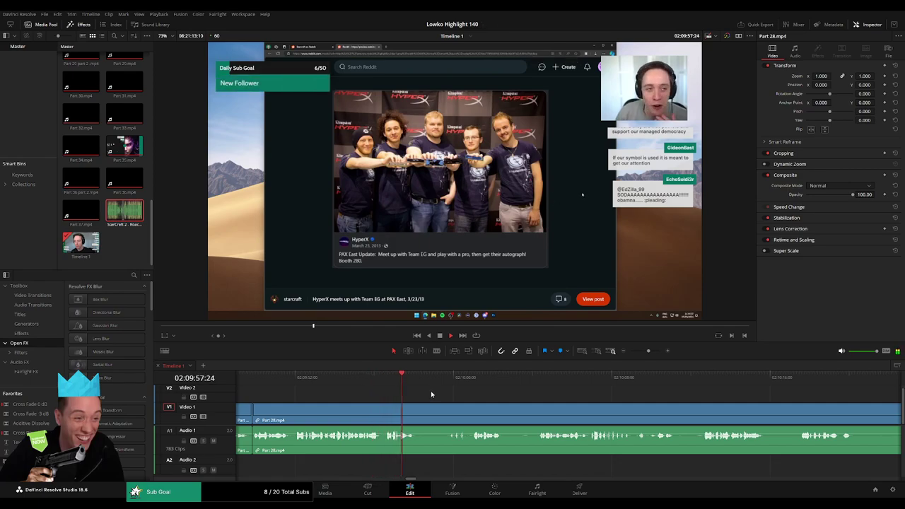
pyautogui.press('b')
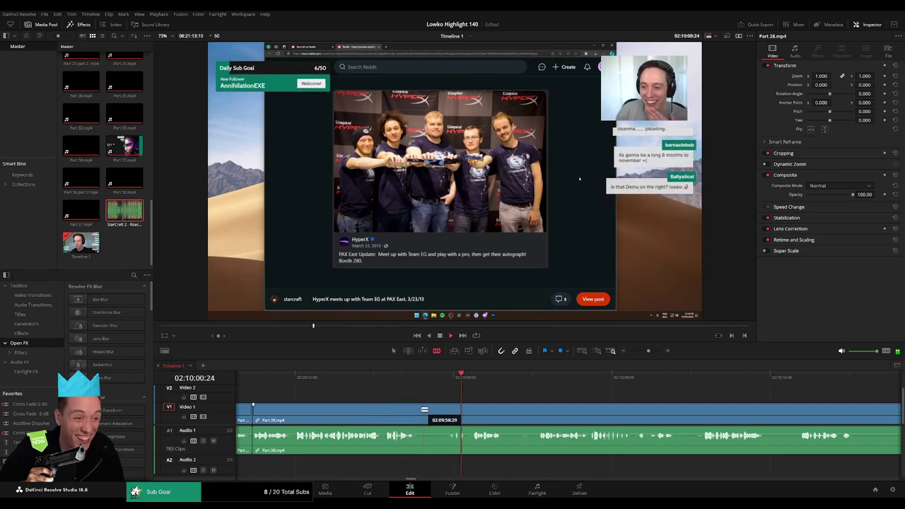
pyautogui.click(420, 409)
pyautogui.click(443, 408)
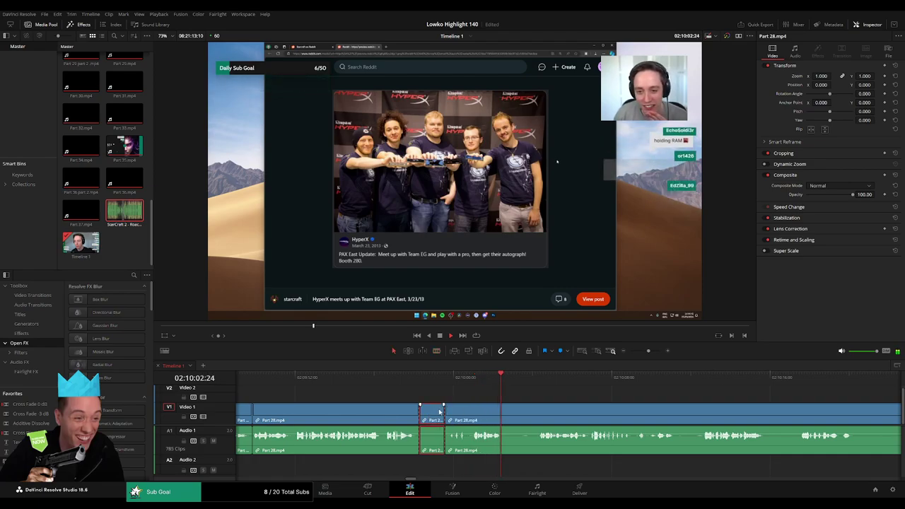
pyautogui.press('Delete')
# Cut and ripple-delete the quiet section of Part 28.mp4 from about 02:10:01.3 to 02:10:02.9
pyautogui.click(505, 380)
pyautogui.press('b')
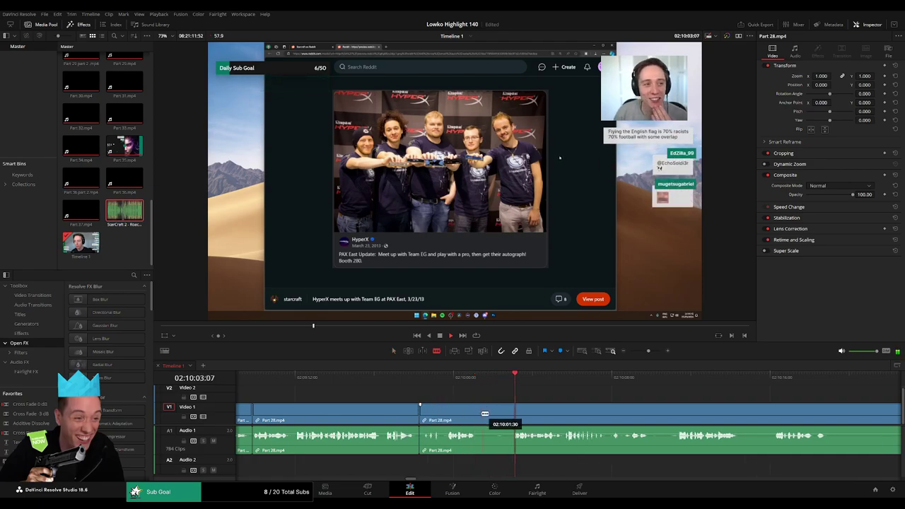
pyautogui.click(498, 413)
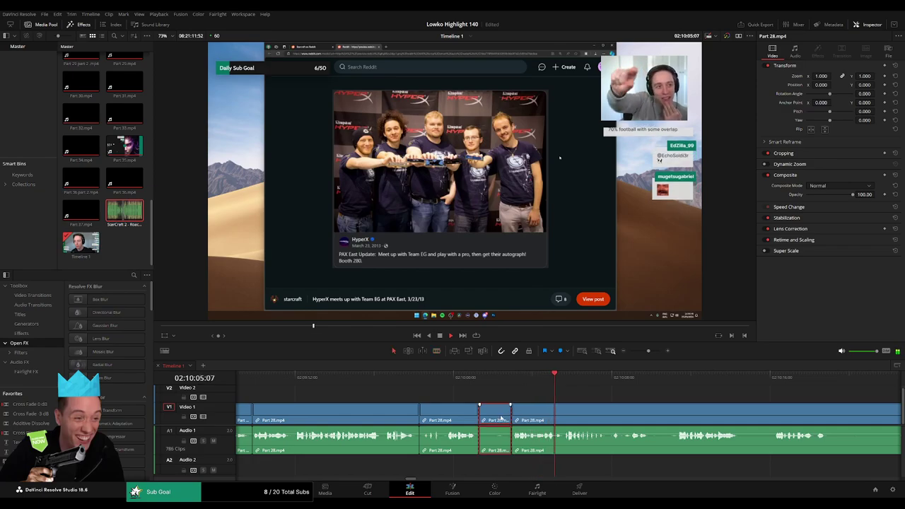
pyautogui.press('Delete')
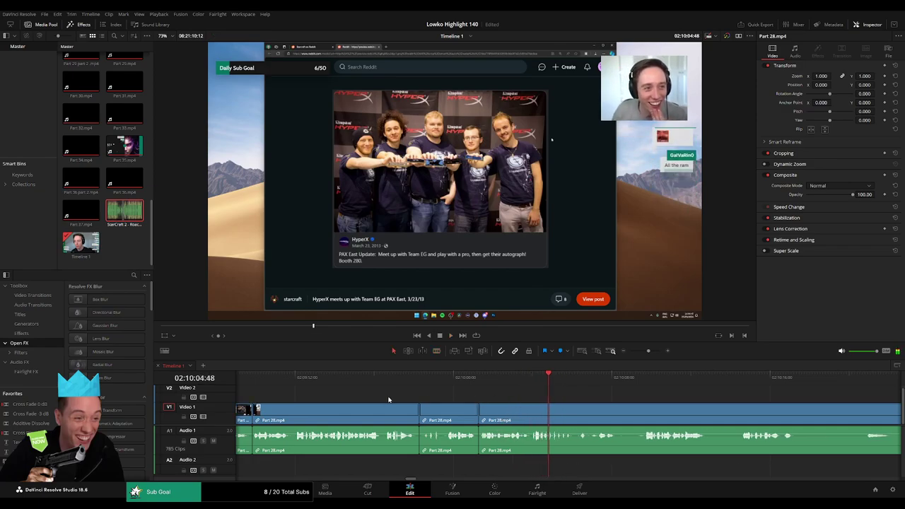
# Try an adjustment clip on Video 2 above Part 28.mp4 from about 02:10:01.3 to 02:10:06.3, and undo it
pyautogui.moveTo(28, 462); pyautogui.dragTo(483, 398)
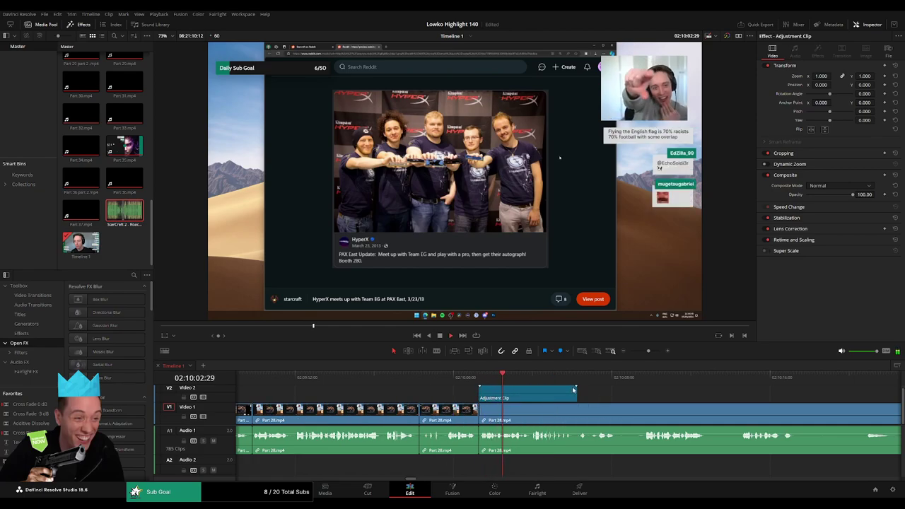
pyautogui.hotkey('ctrl', 'z')
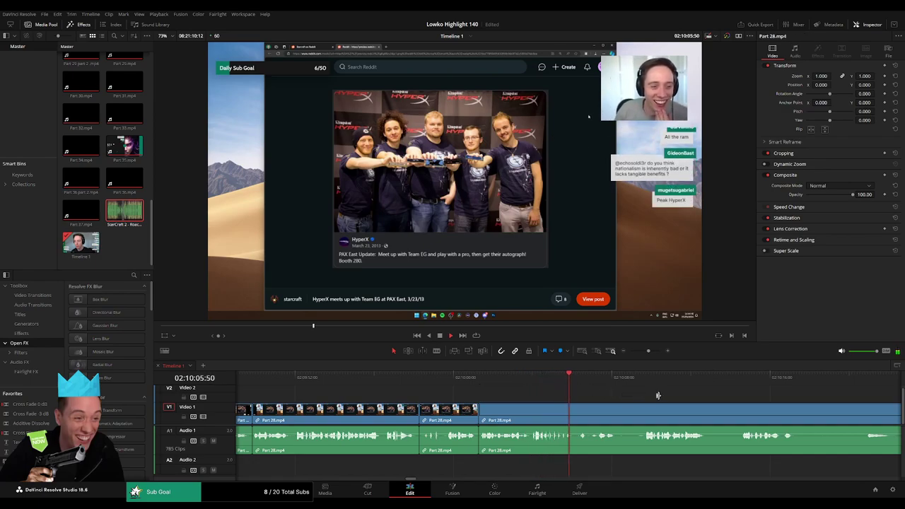
pyautogui.press('space')
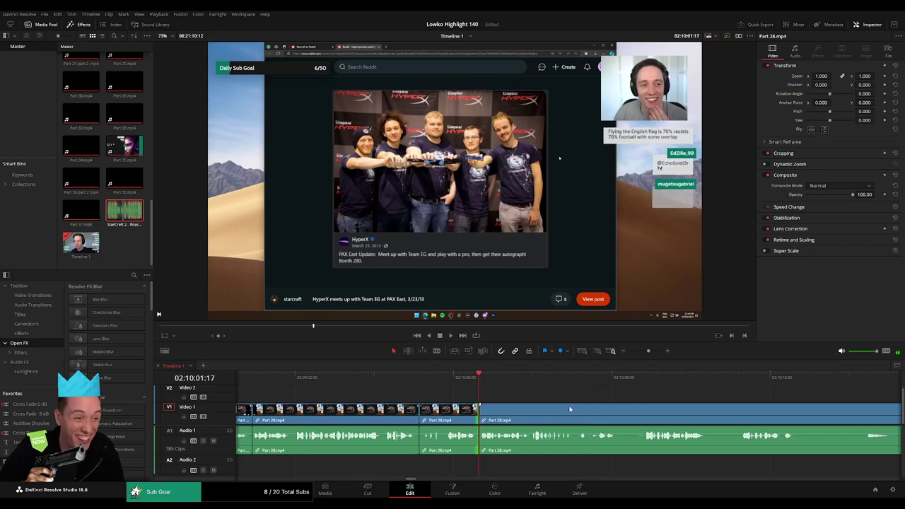
# Cut and ripple-delete the pauses in Part 28.mp4 from about 02:10:08.4 to 02:10:09.7 and from 02:10:11.5 to 02:10:13.2
pyautogui.click(605, 381)
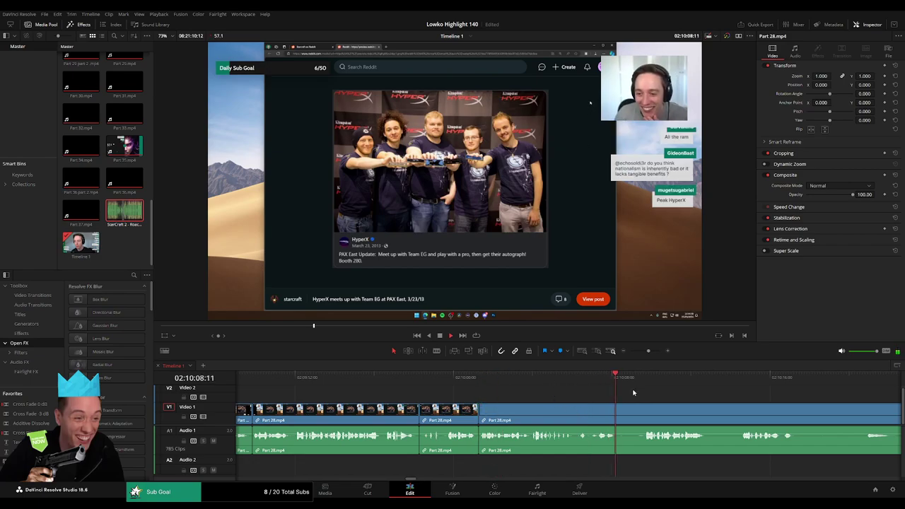
pyautogui.moveTo(633, 392); pyautogui.dragTo(461, 388)
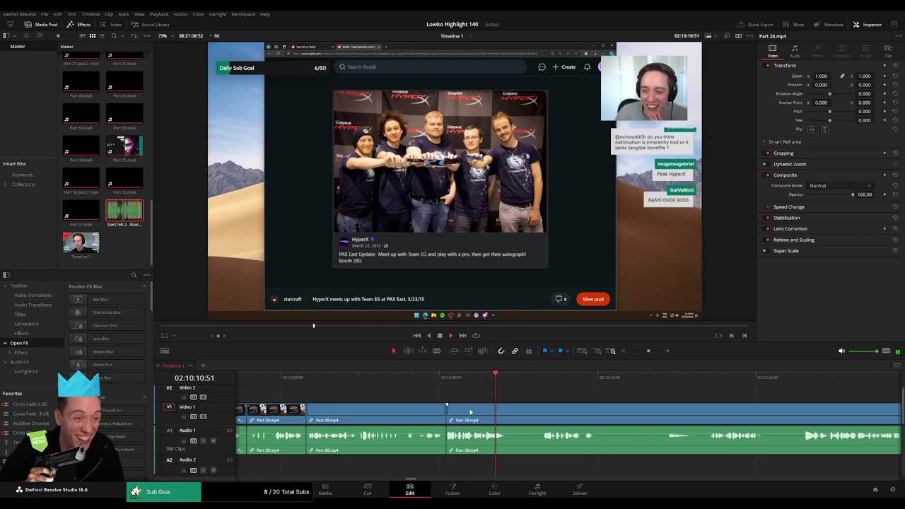
pyautogui.click(508, 411)
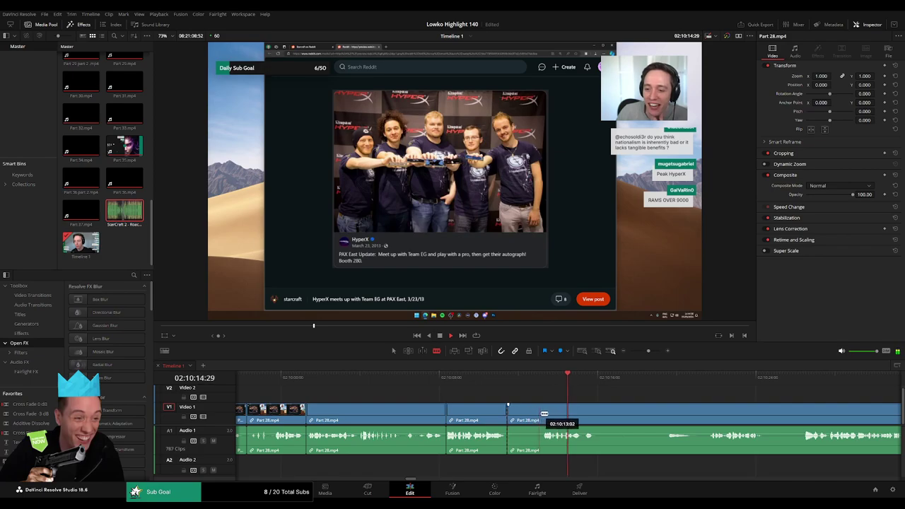
pyautogui.press('Delete')
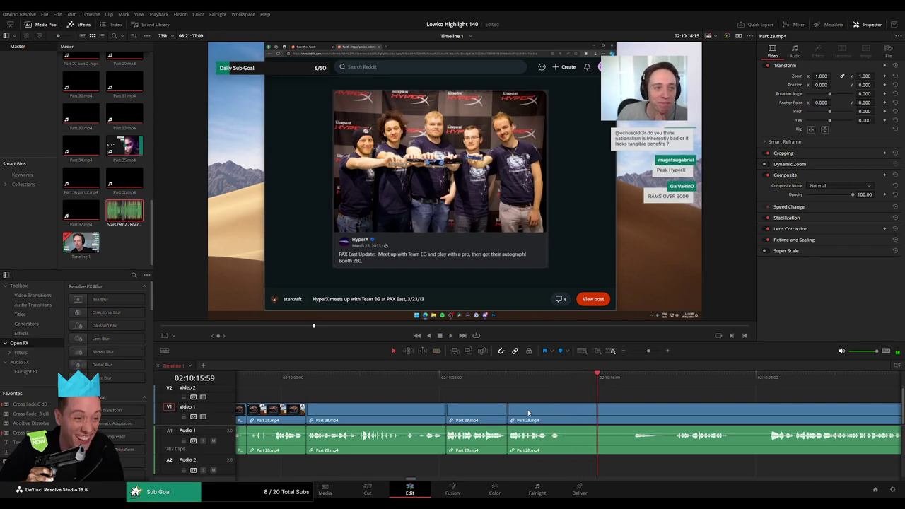
# Cut and ripple-delete the mostly silent section of Part 28.mp4 from about 02:10:14.2 to 02:10:19.8
pyautogui.press('b')
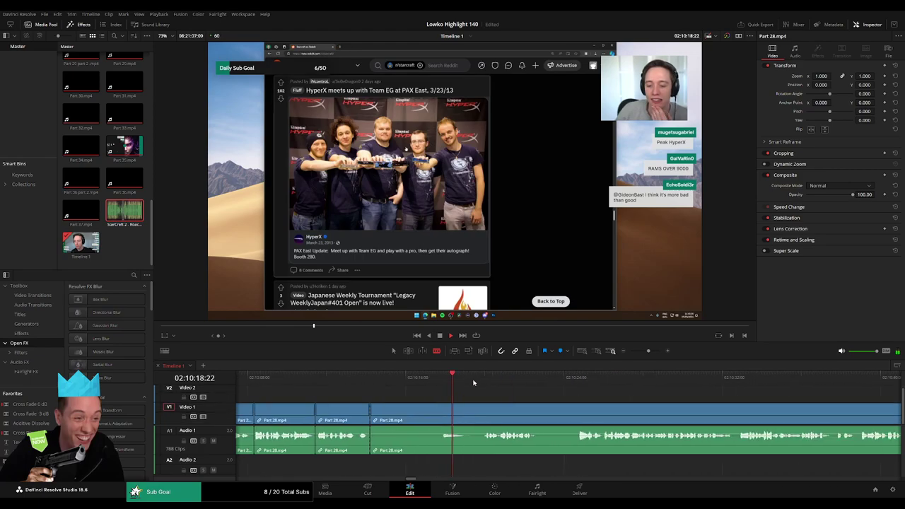
pyautogui.click(482, 412)
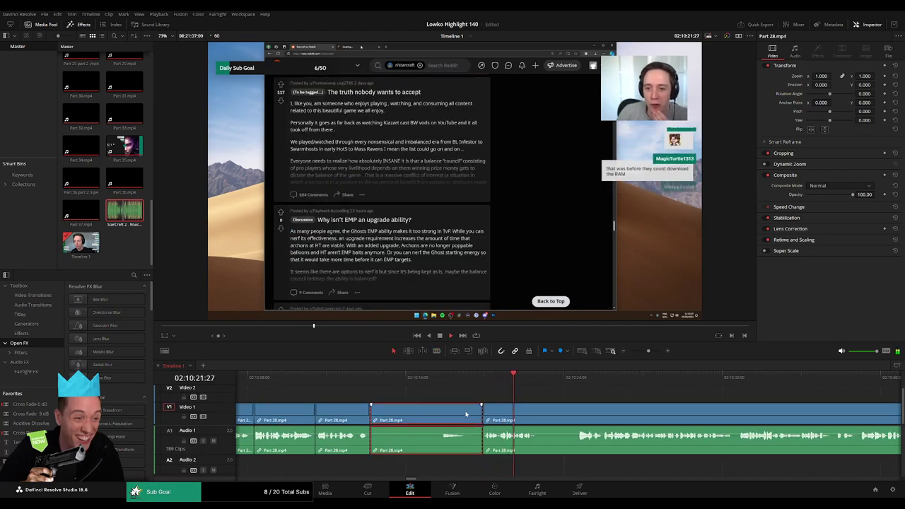
pyautogui.click(465, 412)
pyautogui.press('Delete')
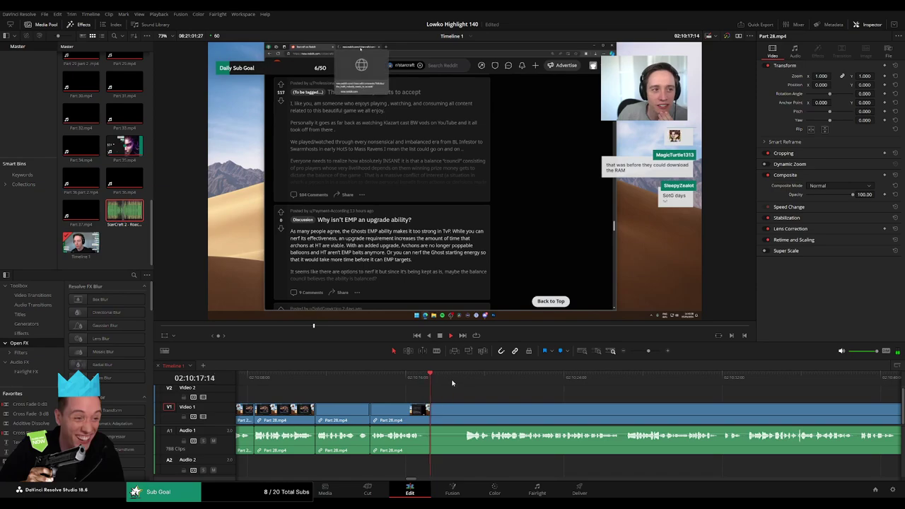
# Cut and ripple-delete the silence in Part 28.mp4 from about 02:10:17.0 to 02:10:18.9
pyautogui.press('b')
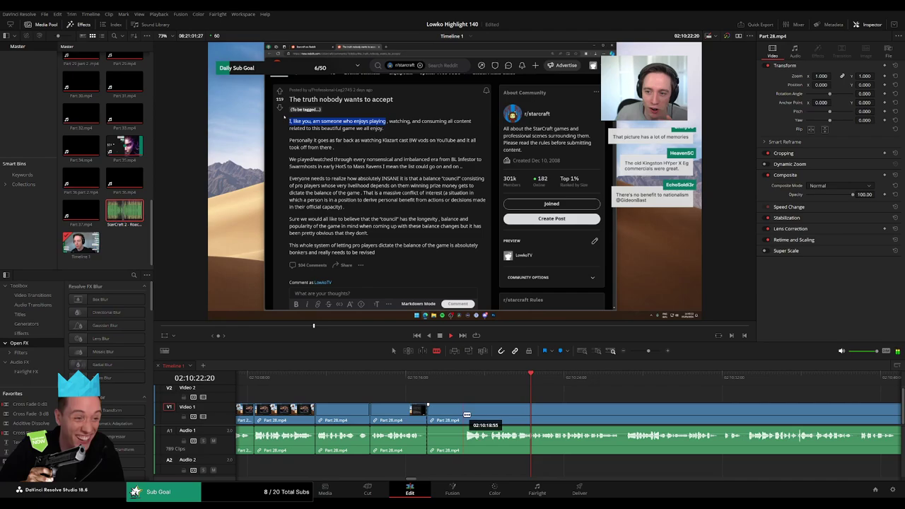
pyautogui.press('Delete')
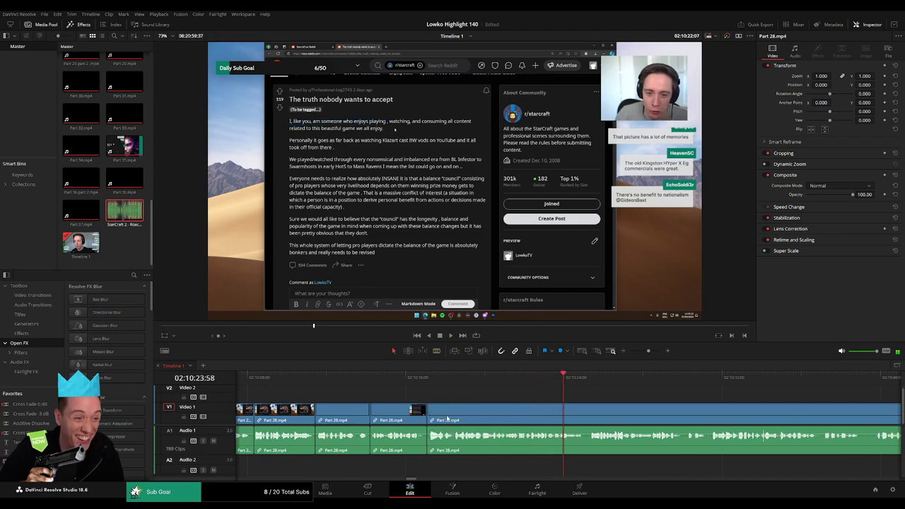
# Cut and ripple-delete the pauses in Part 28.mp4 from about 02:10:39.1 to 02:10:39.7 and from 02:10:51.3 to 02:10:53.0
pyautogui.moveTo(605, 401); pyautogui.dragTo(396, 391)
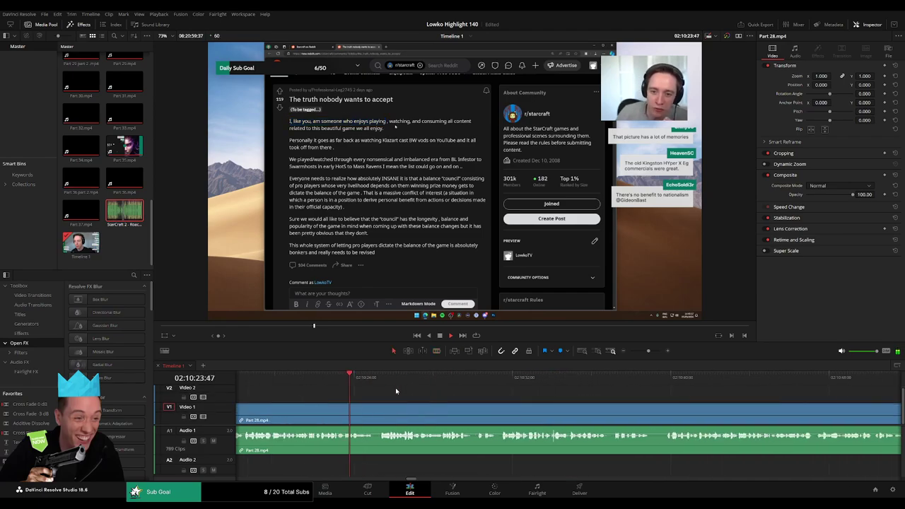
pyautogui.moveTo(648, 352); pyautogui.dragTo(647, 354)
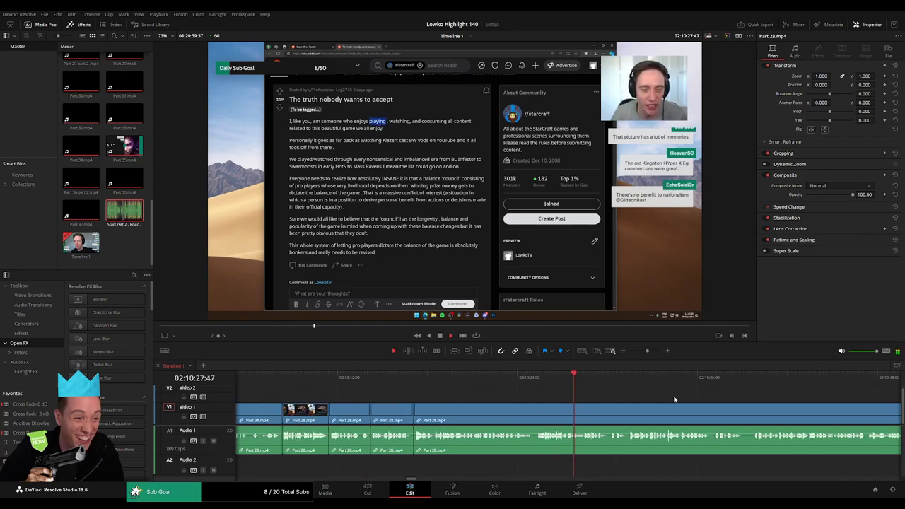
pyautogui.moveTo(675, 398); pyautogui.dragTo(452, 398)
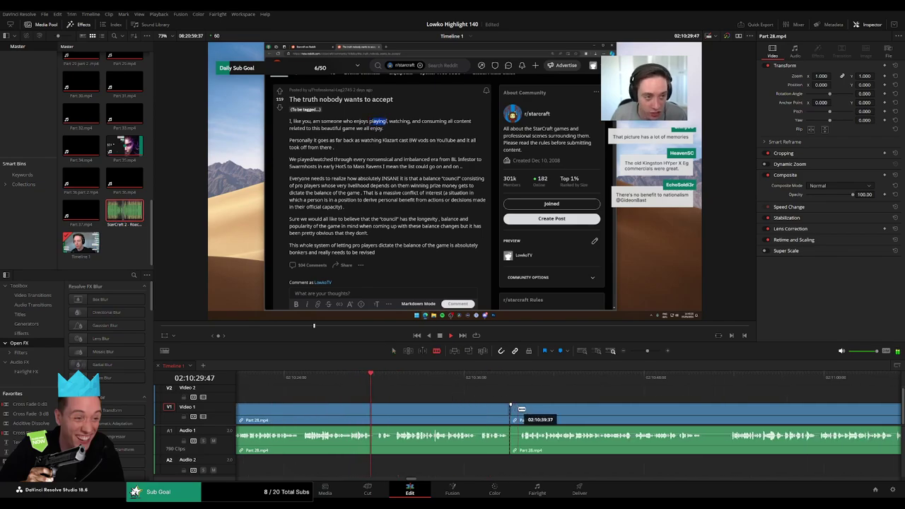
pyautogui.click(518, 410)
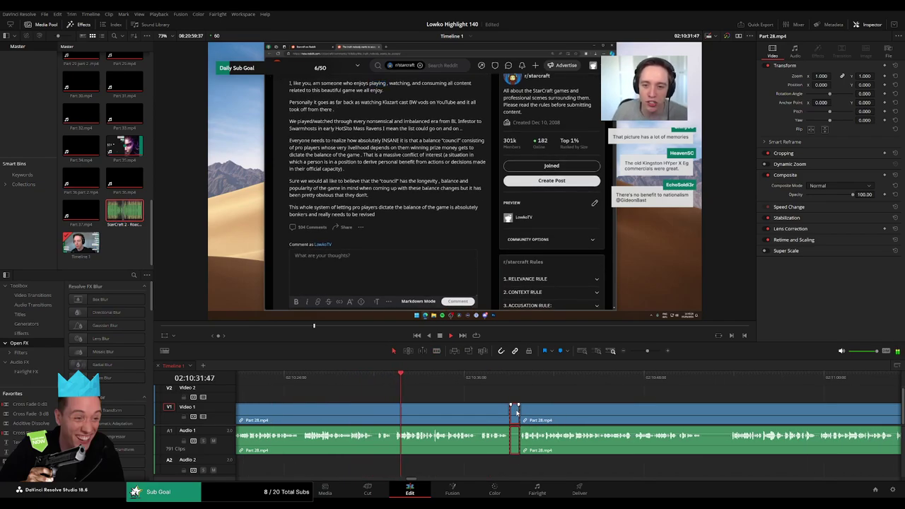
pyautogui.press('Delete')
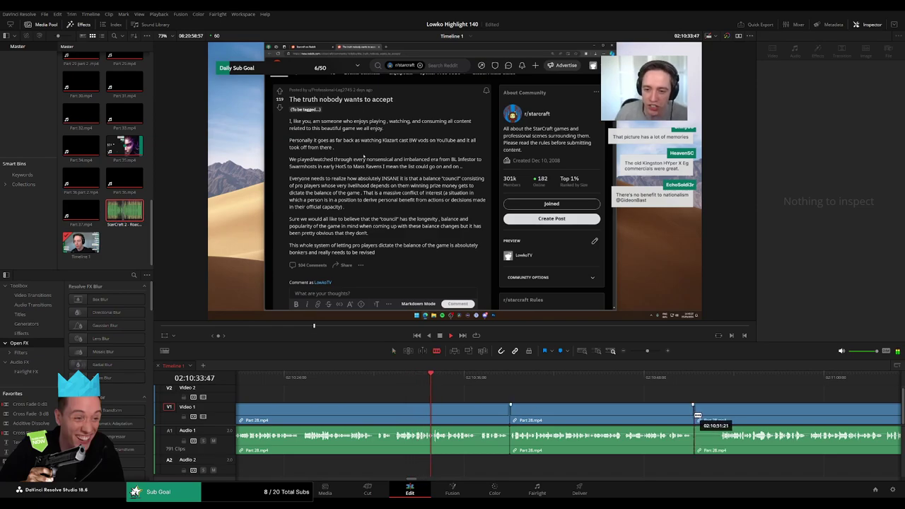
pyautogui.click(714, 419)
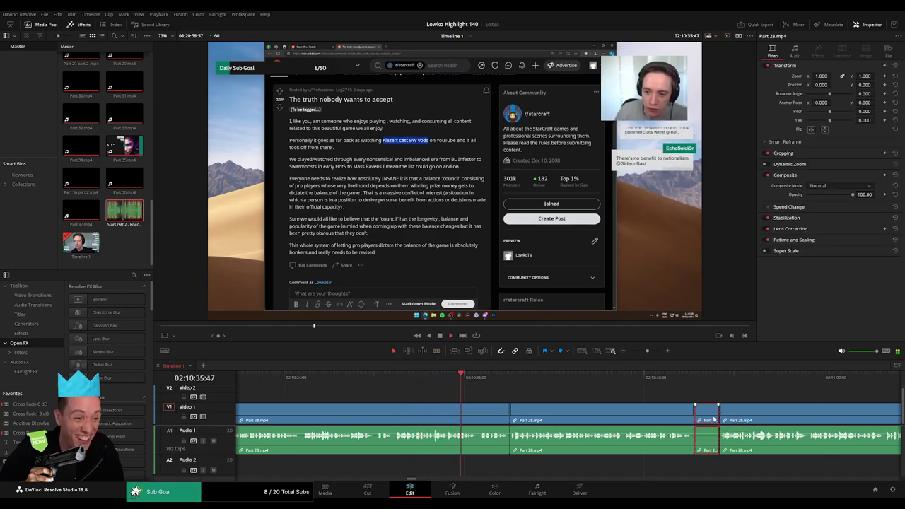
pyautogui.press('Delete')
# Cut and ripple-delete the brief pause in Part 28.mp4 from about 02:11:14.1 to 02:11:14.8
pyautogui.moveTo(714, 419); pyautogui.dragTo(513, 414)
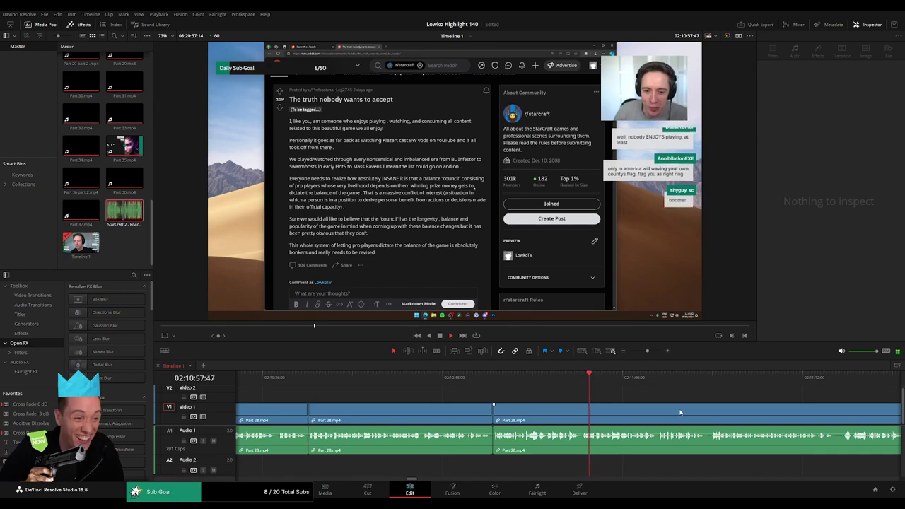
pyautogui.hscroll(5, 682, 409)
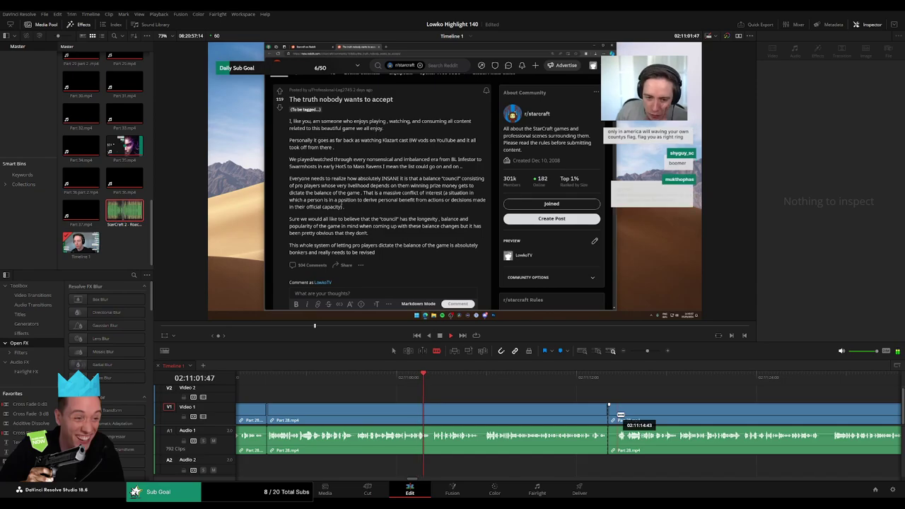
pyautogui.click(611, 417)
pyautogui.press('Delete')
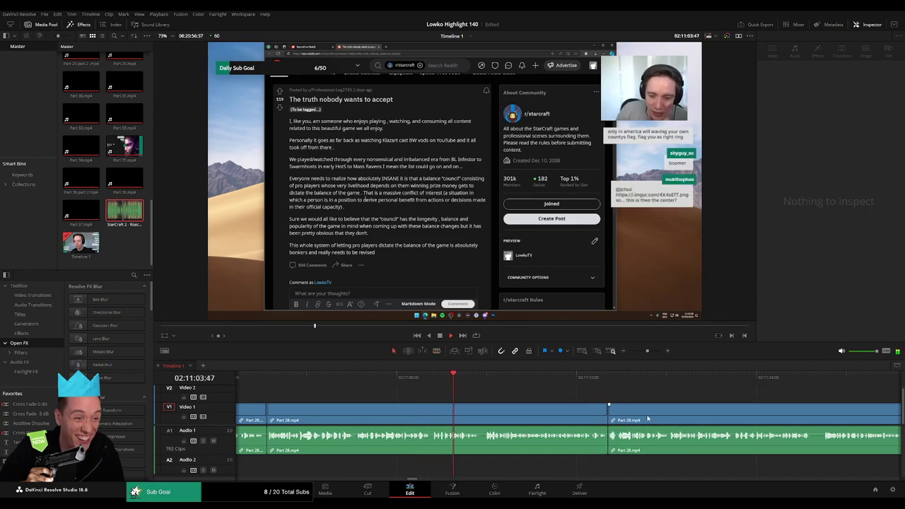
# Cut and ripple-delete the short pause in Part 28.mp4 from about 02:11:27.6 to 02:11:28.5
pyautogui.hscroll(3, 648, 417)
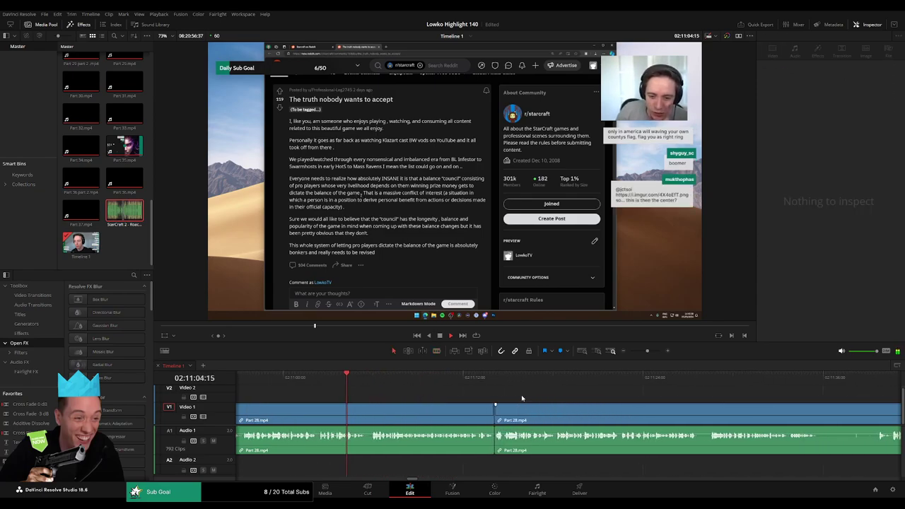
pyautogui.click(692, 410)
pyautogui.click(705, 411)
pyautogui.press('a')
pyautogui.click(699, 413)
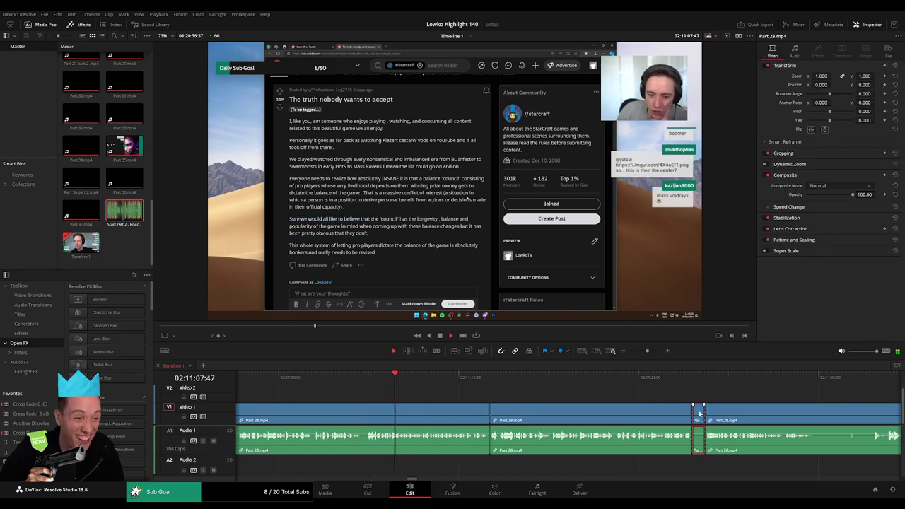
pyautogui.press('Delete')
# Cut and ripple-delete the brief gap in Part 28.mp4 from about 02:11:05.4 to 02:11:05.9
pyautogui.press('b')
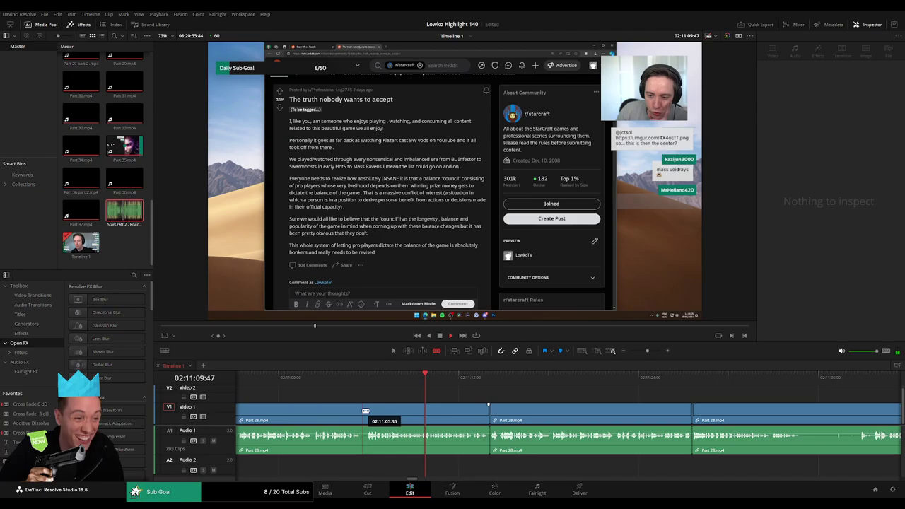
pyautogui.click(367, 410)
pyautogui.press('a')
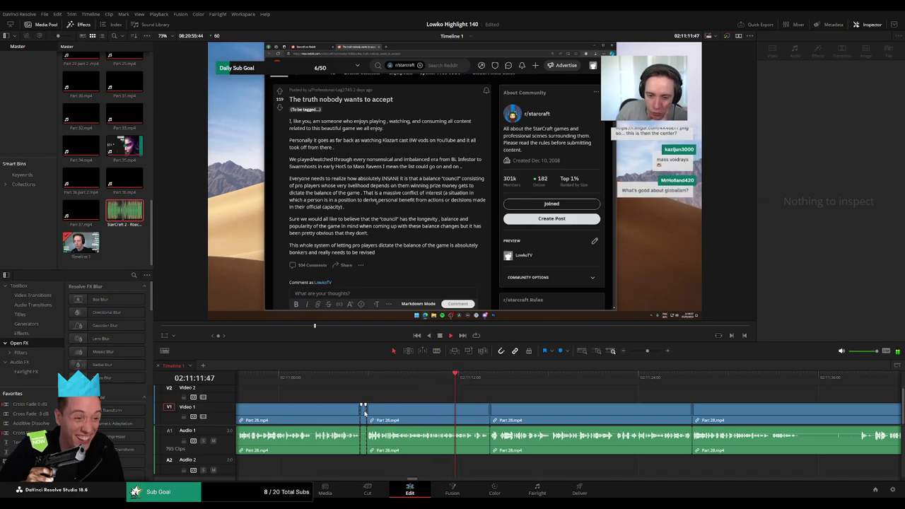
pyautogui.click(363, 409)
pyautogui.press('Delete')
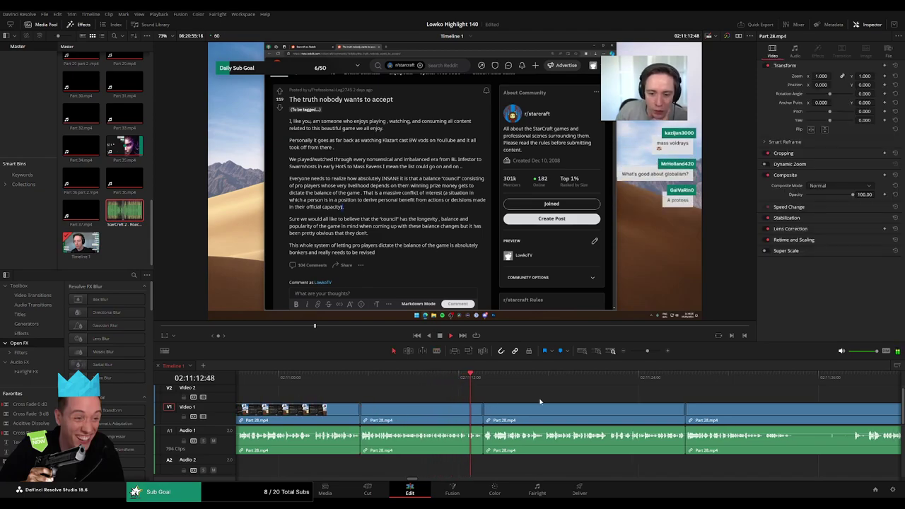
# Cut and ripple-delete the quiet section of Part 28.mp4 from about 02:11:34.4 to 02:11:38.2
pyautogui.moveTo(540, 401); pyautogui.dragTo(390, 395)
pyautogui.hscroll(2, 487, 399)
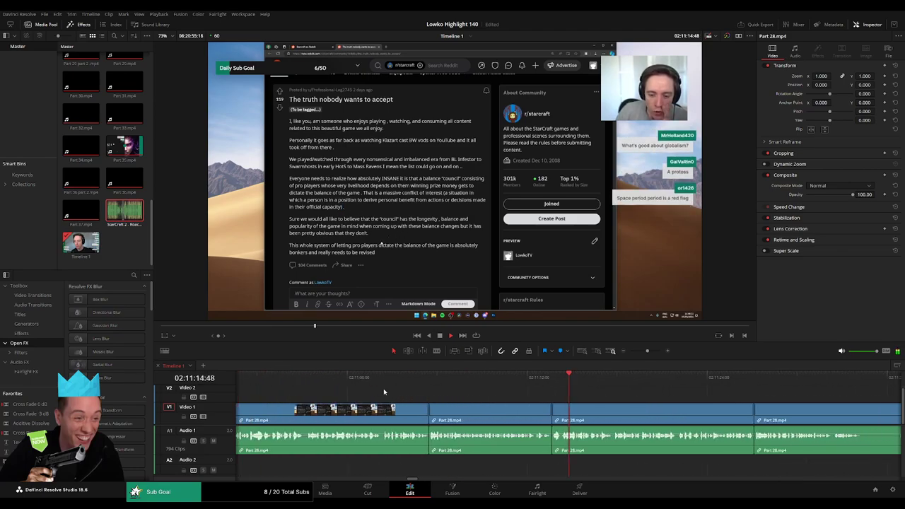
pyautogui.hscroll(2, 511, 405)
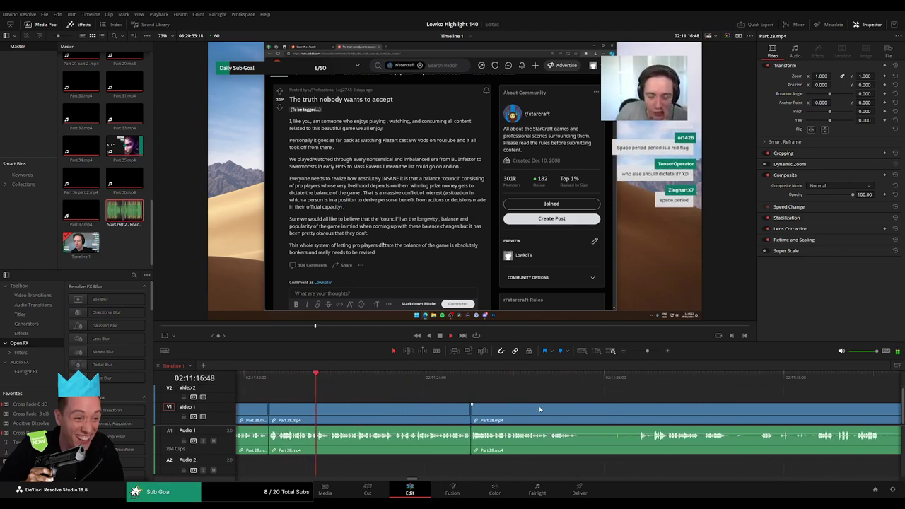
pyautogui.click(556, 408)
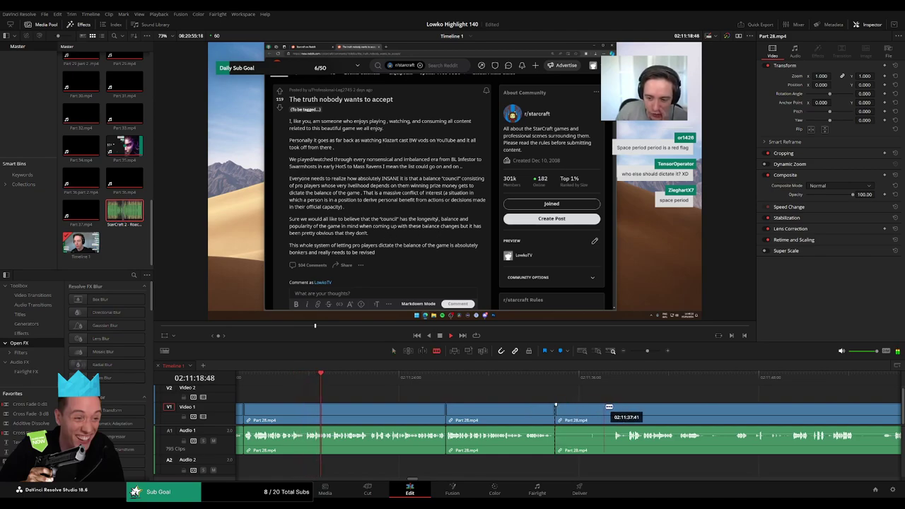
pyautogui.click(613, 408)
pyautogui.press('a')
pyautogui.click(592, 411)
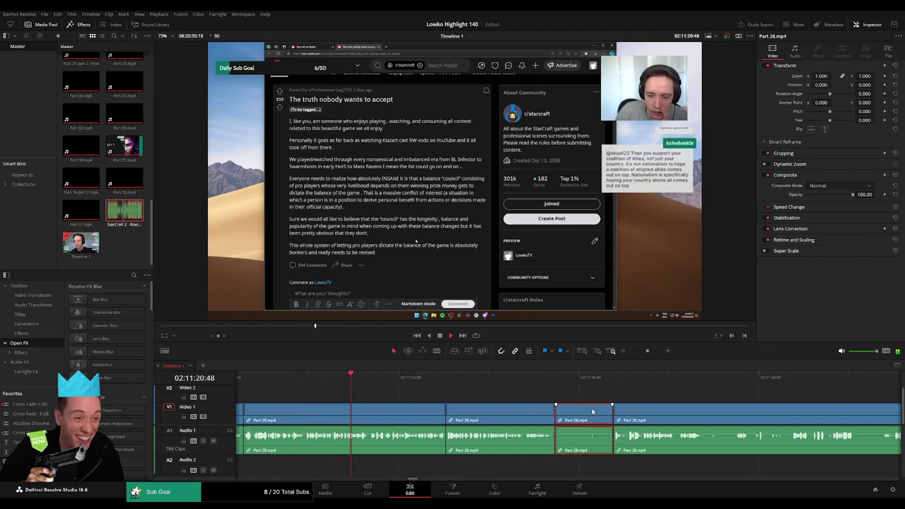
pyautogui.press('Delete')
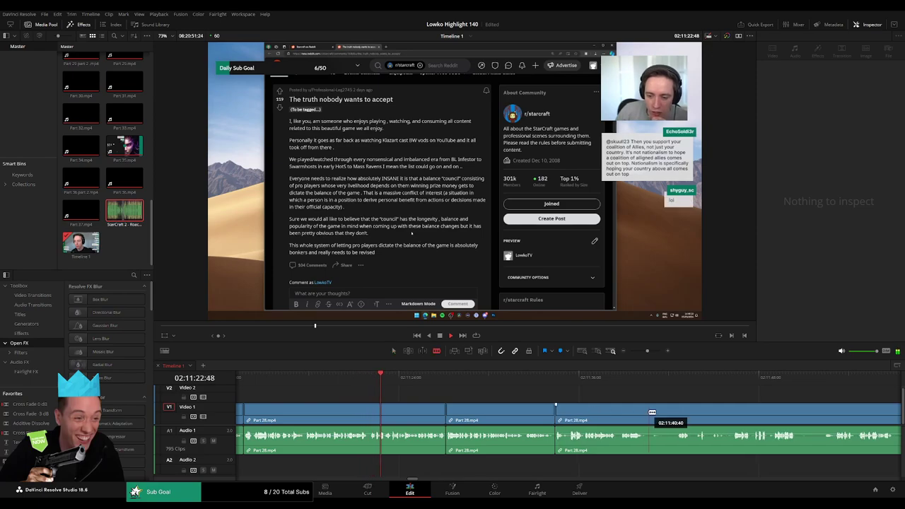
# Cut and ripple-delete the pause in Part 28.mp4 from about 02:11:40.7 to 02:11:42.5
pyautogui.click(651, 412)
pyautogui.click(677, 412)
pyautogui.press('a')
pyautogui.click(662, 417)
pyautogui.press('Delete')
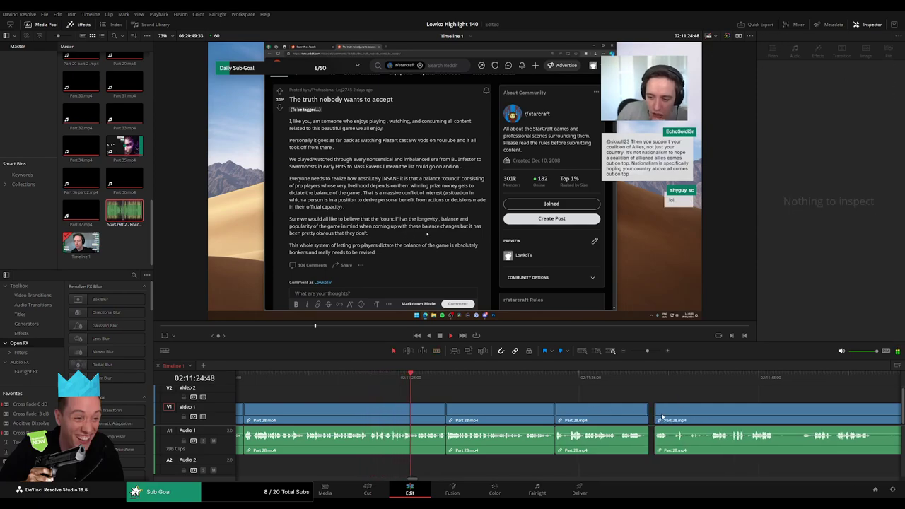
pyautogui.press('BackSpace')
# Cut and ripple-delete the pause in Part 28.mp4 from about 02:11:48.8 to 02:11:51.3
pyautogui.moveTo(662, 397); pyautogui.dragTo(487, 390)
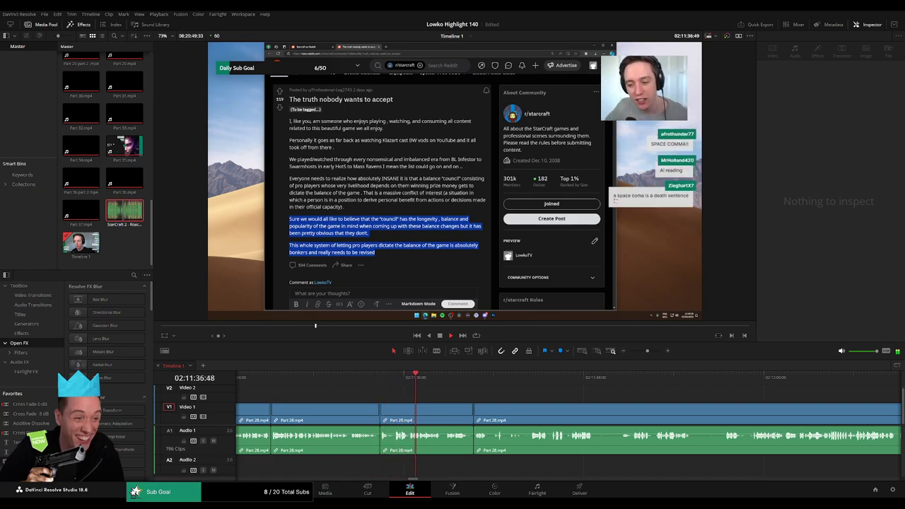
pyautogui.moveTo(551, 400); pyautogui.dragTo(401, 388)
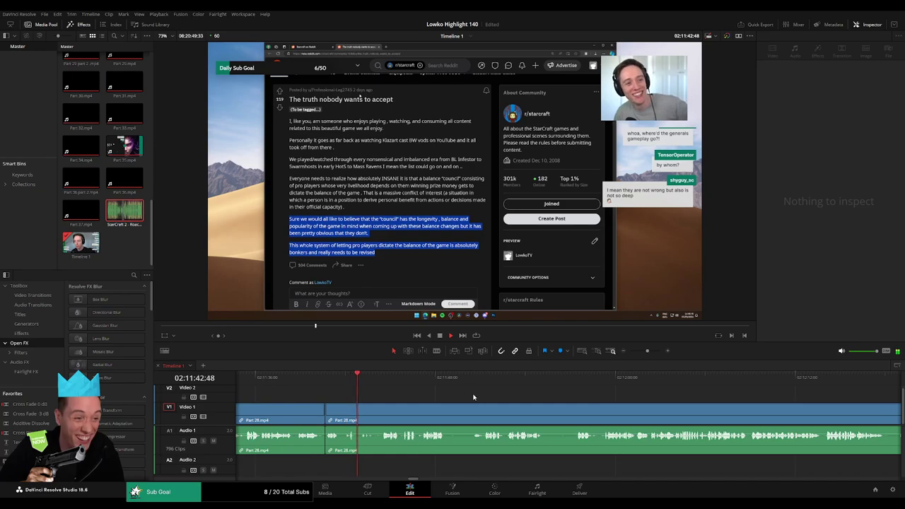
pyautogui.hscroll(2, 446, 396)
pyautogui.press('b')
pyautogui.click(363, 409)
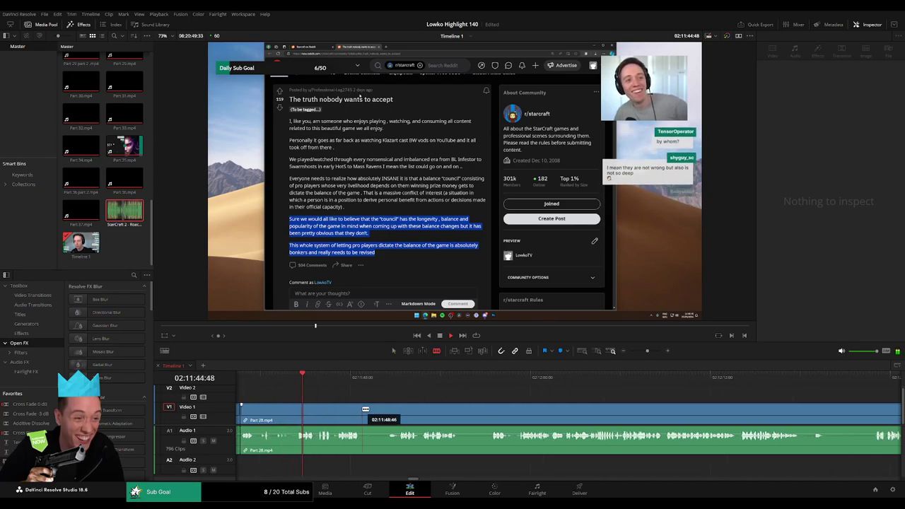
pyautogui.click(391, 378)
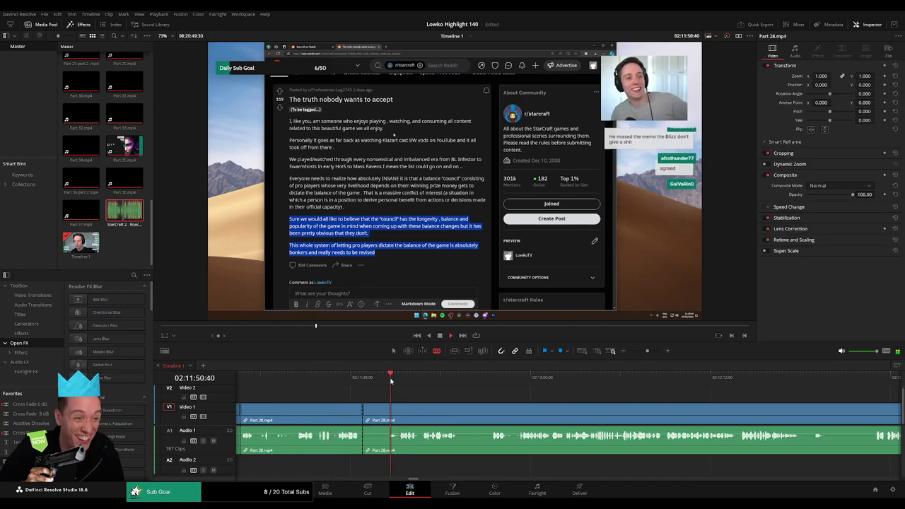
pyautogui.click(403, 415)
pyautogui.press('a')
pyautogui.click(394, 417)
pyautogui.press('Delete')
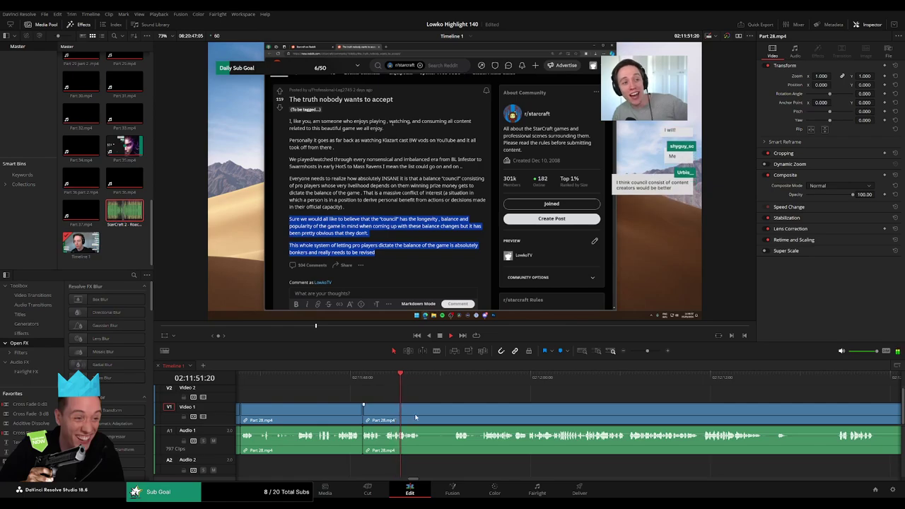
# Cut and ripple-delete the silent section of Part 28.mp4 from about 02:11:52.8 to 02:11:55.0
pyautogui.press('b')
pyautogui.click(423, 416)
pyautogui.click(454, 418)
pyautogui.press('a')
pyautogui.click(444, 420)
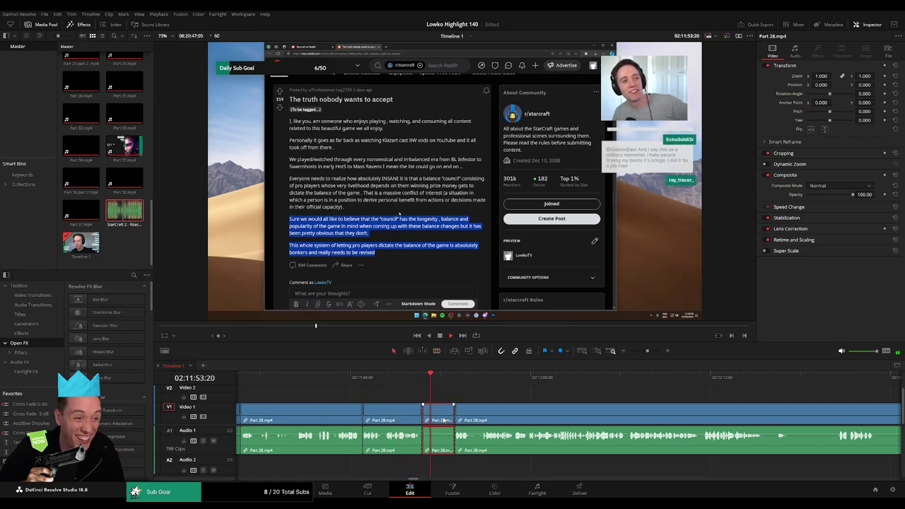
pyautogui.press('BackSpace')
# Isolate the short section of Part 28.mp4 from 02:12:03:24 to 02:12:03:37 and disable its audio
pyautogui.moveTo(497, 415); pyautogui.dragTo(367, 404)
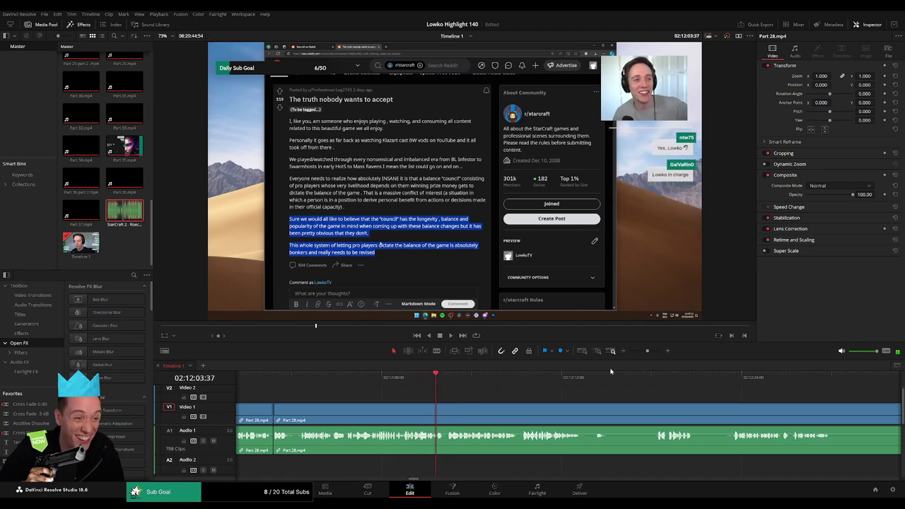
pyautogui.moveTo(646, 350); pyautogui.dragTo(652, 351)
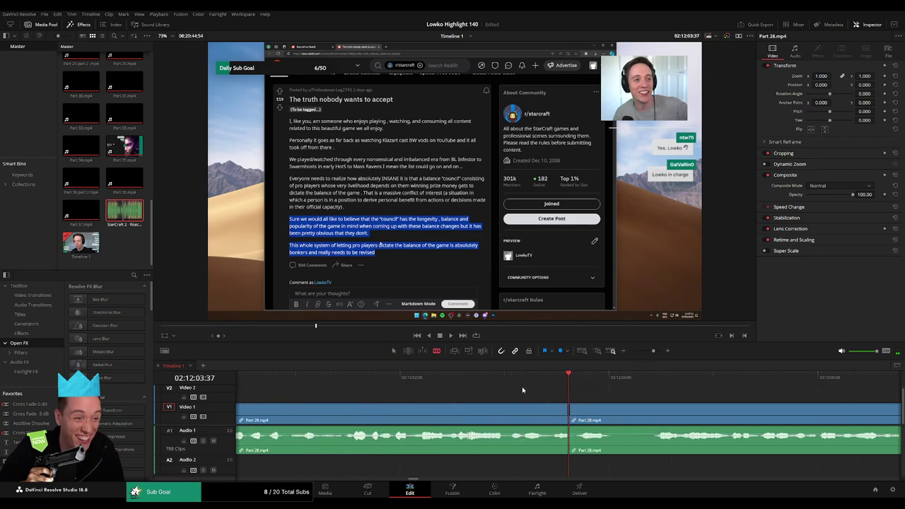
pyautogui.press('space')
pyautogui.press('space')
pyautogui.click(545, 416)
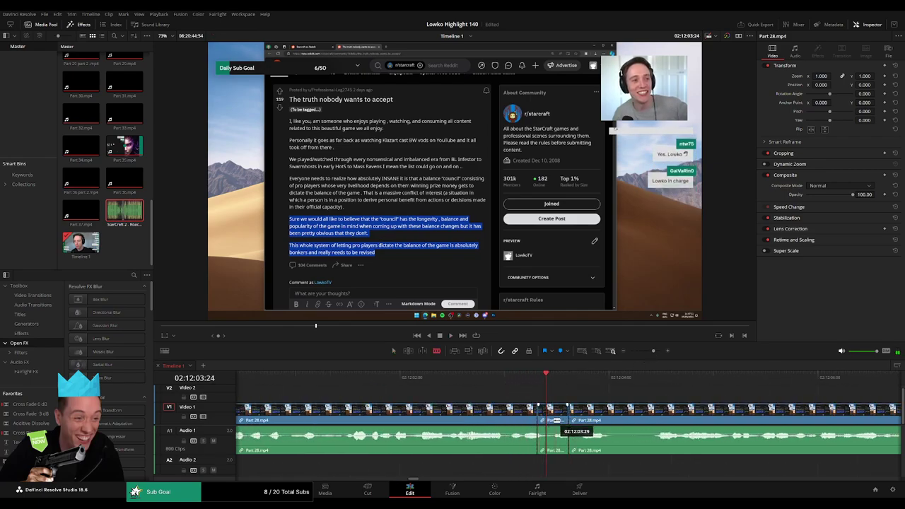
pyautogui.press('a')
pyautogui.moveTo(556, 435); pyautogui.dragTo(555, 466)
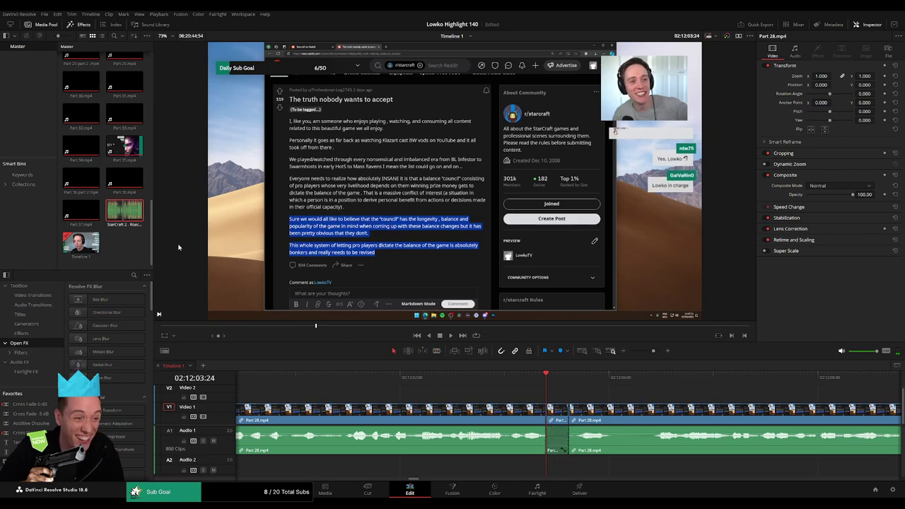
# Place StarCraft 2 - Roach Quotes.mp3 on Audio 2 under the disabled audio section, trim it to match, lower its volume and preview it
pyautogui.moveTo(125, 211); pyautogui.dragTo(529, 472)
pyautogui.moveTo(530, 469); pyautogui.dragTo(546, 469)
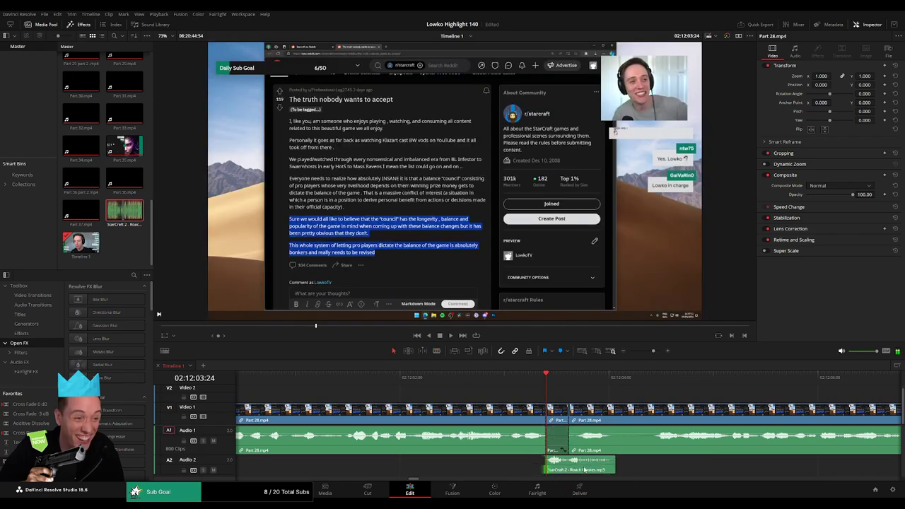
pyautogui.moveTo(612, 465); pyautogui.dragTo(568, 465)
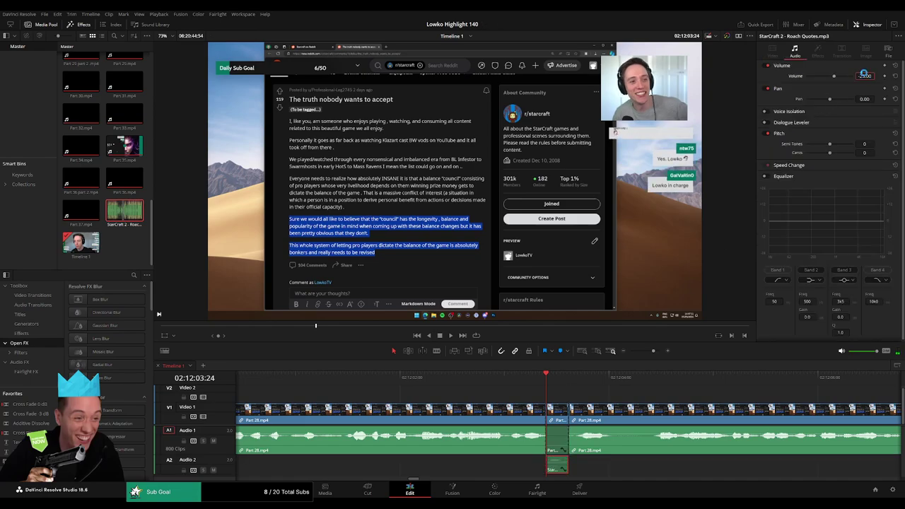
pyautogui.click(524, 414)
pyautogui.press('space')
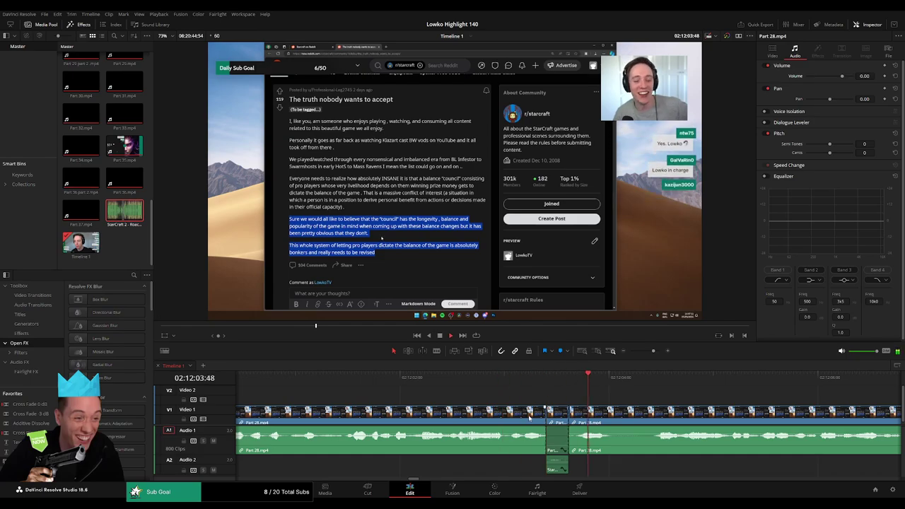
# Cut and ripple-delete the dull stretch of Part 28.mp4 from about 02:12:13.6 to 02:12:18.2
pyautogui.moveTo(652, 350); pyautogui.dragTo(649, 351)
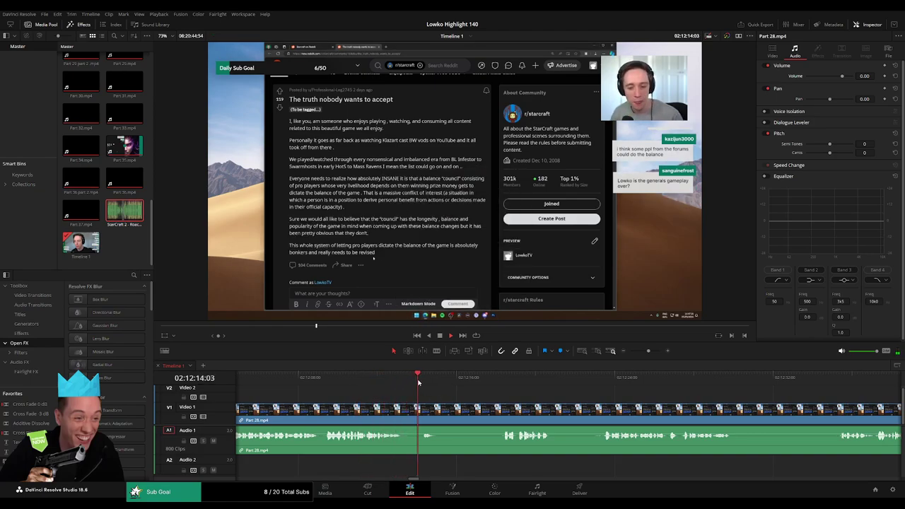
pyautogui.press('b')
pyautogui.click(410, 416)
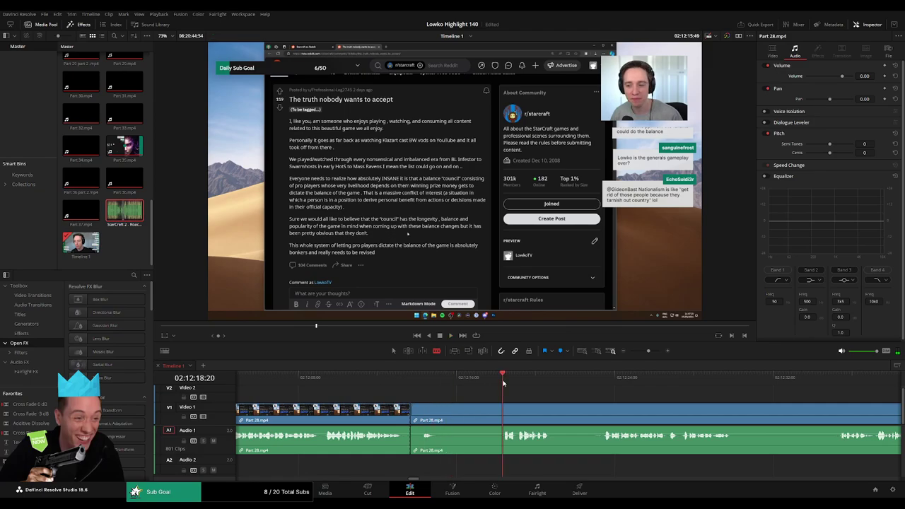
pyautogui.click(501, 409)
pyautogui.press('a')
pyautogui.click(487, 410)
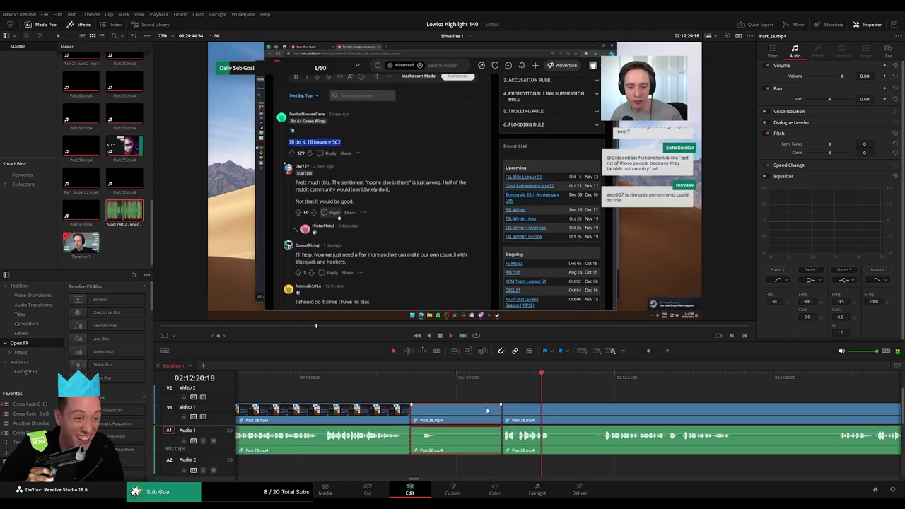
pyautogui.press('BackSpace')
# Cut and ripple-delete the pause in Part 28.mp4 from about 02:12:16.2 to 02:12:18.8
pyautogui.click(508, 385)
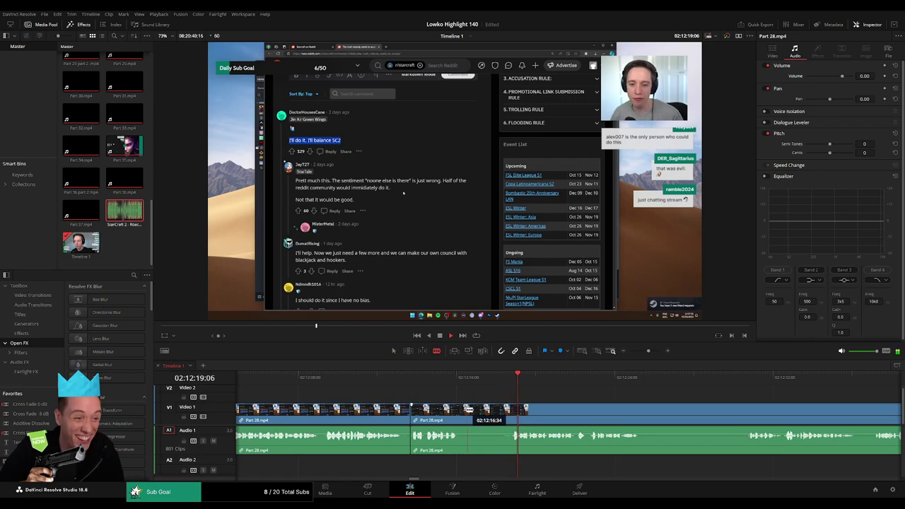
pyautogui.click(461, 410)
pyautogui.click(509, 410)
pyautogui.press('a')
pyautogui.click(499, 415)
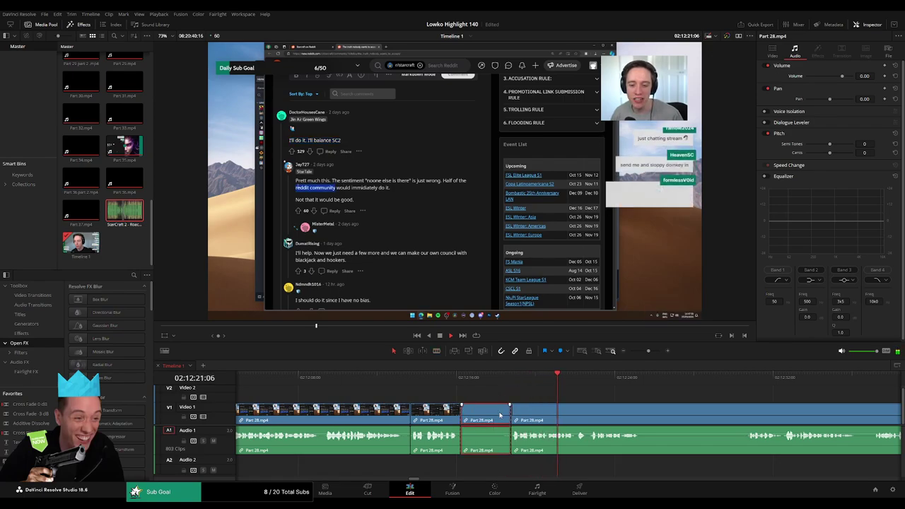
pyautogui.press('BackSpace')
# Cut and ripple-delete the long silence in Part 28.mp4 from about 02:12:22.8 to 02:12:28.2
pyautogui.hscroll(3, 454, 410)
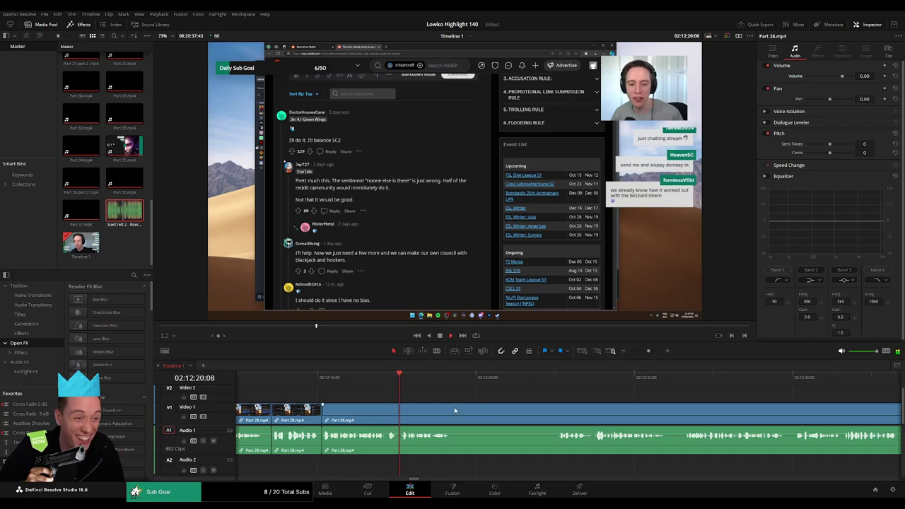
pyautogui.press('b')
pyautogui.click(454, 410)
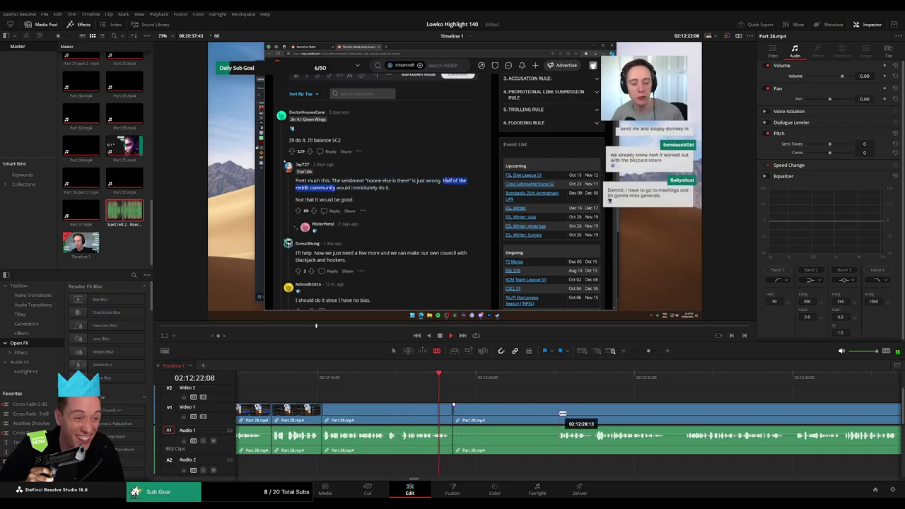
pyautogui.press('a')
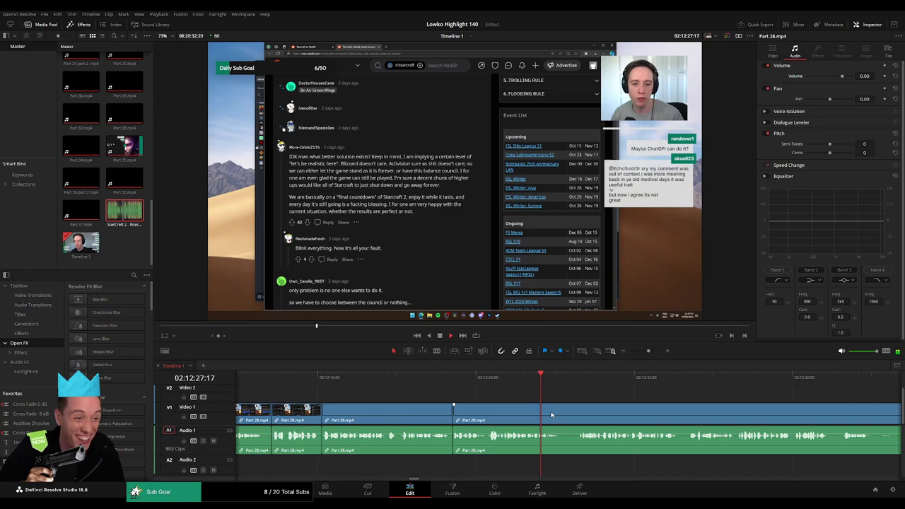
# Cut and ripple-delete the brief gap in Part 28.mp4 from about 02:12:28.3 to 02:12:29.2
pyautogui.hscroll(3, 495, 412)
pyautogui.click(424, 380)
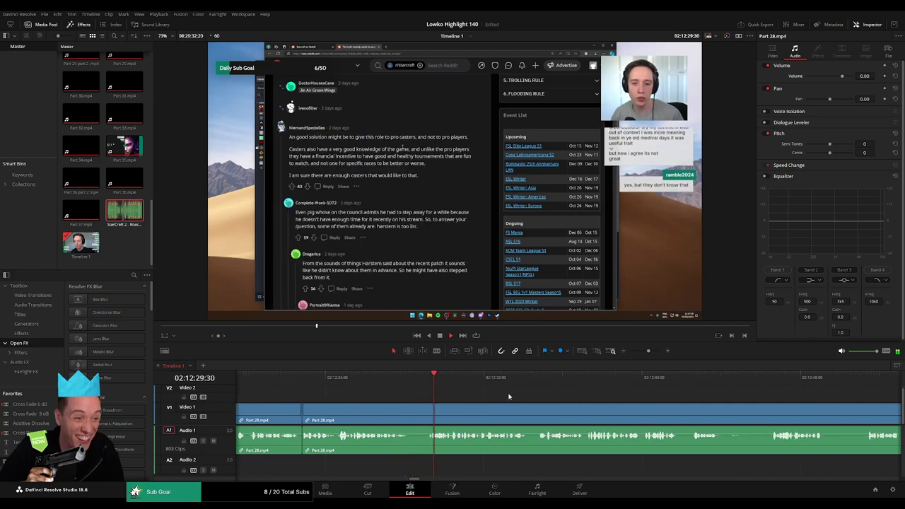
pyautogui.press('b')
pyautogui.click(412, 413)
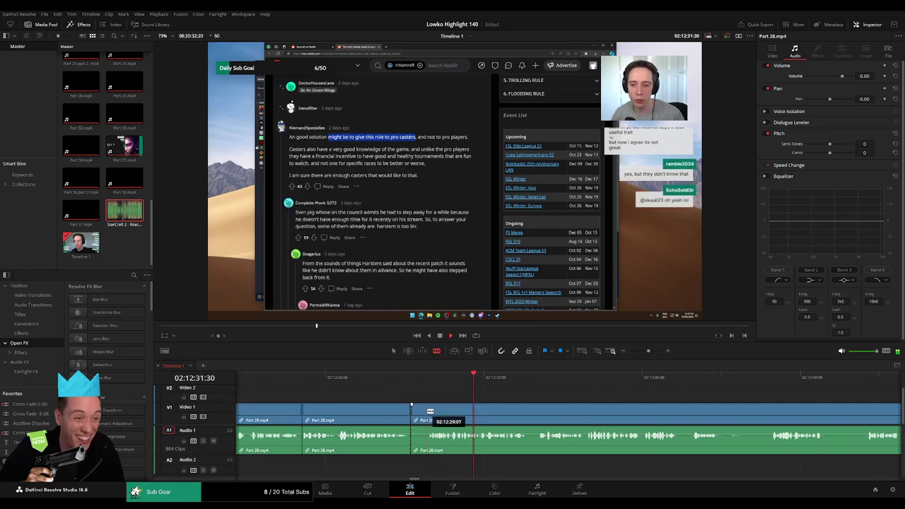
pyautogui.click(424, 410)
pyautogui.press('a')
pyautogui.click(421, 413)
pyautogui.press('Delete')
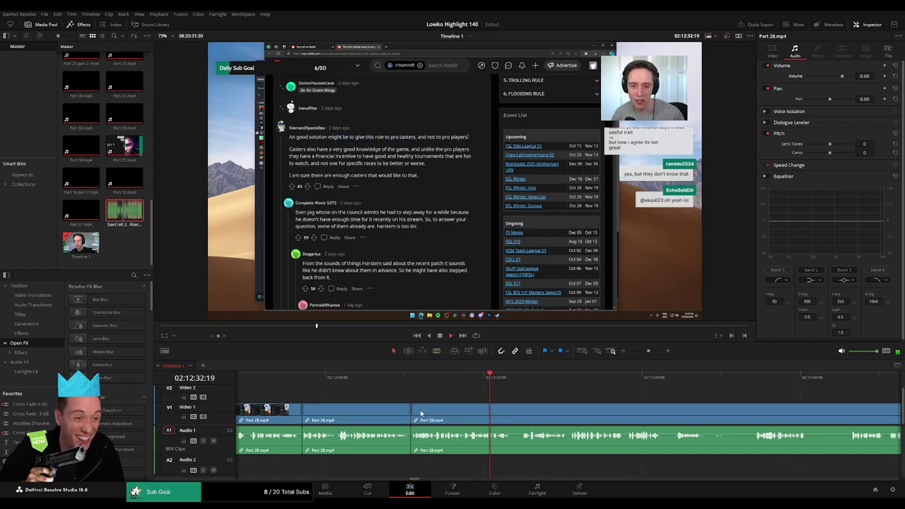
# Cut and ripple-delete the short pause in Part 28.mp4 from about 02:12:41.0 to 02:12:41.6
pyautogui.hscroll(3, 408, 408)
pyautogui.hscroll(1, 408, 408)
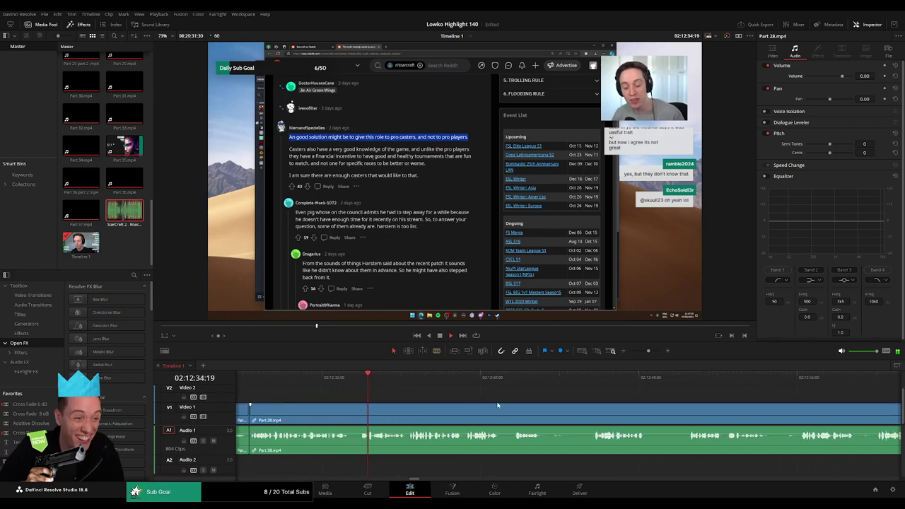
pyautogui.hscroll(1, 495, 407)
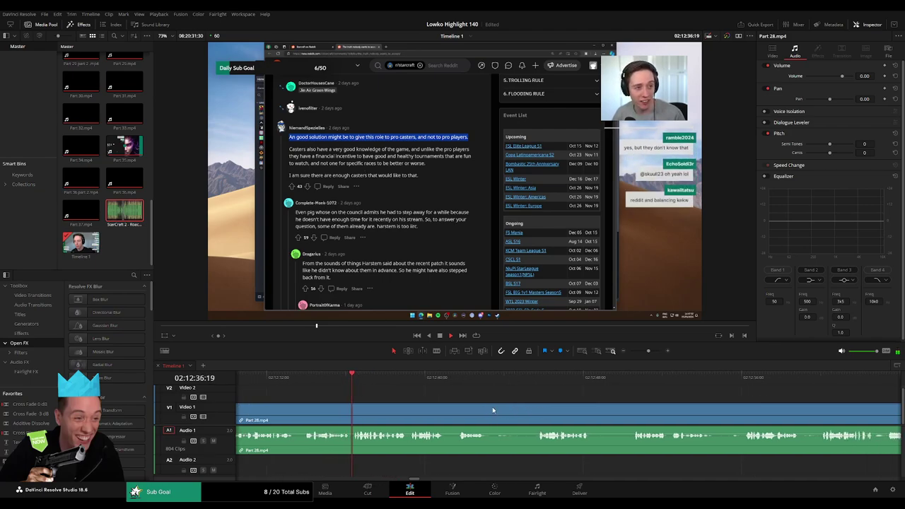
pyautogui.hscroll(1, 504, 402)
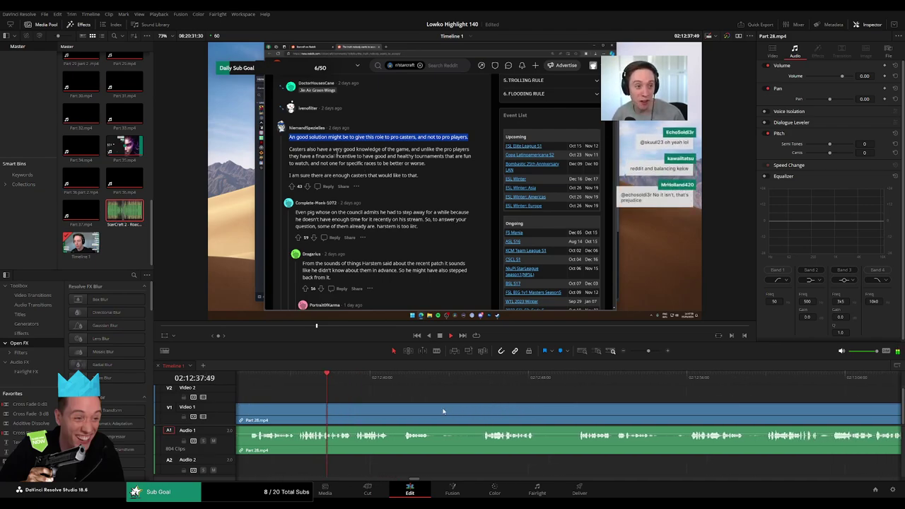
pyautogui.click(391, 414)
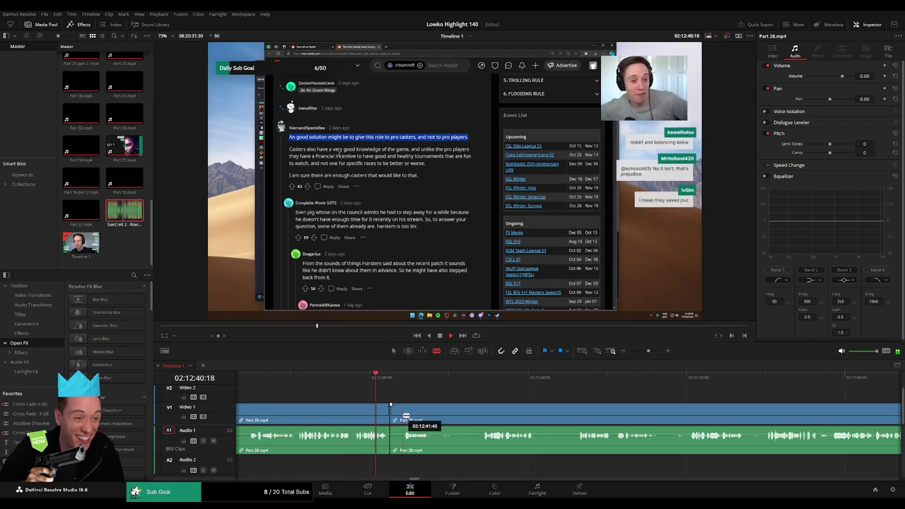
pyautogui.click(401, 416)
pyautogui.press('a')
pyautogui.click(397, 418)
pyautogui.press('Delete')
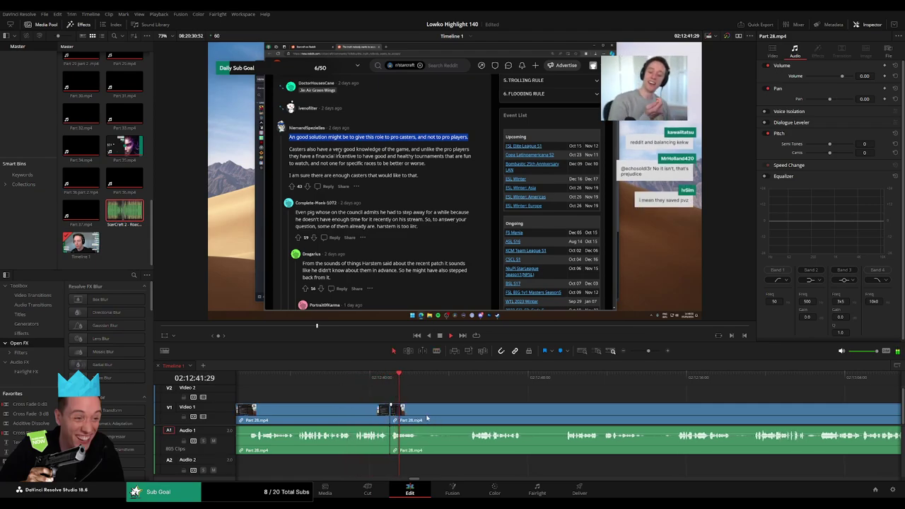
# Cut and ripple-delete the quiet section of Part 28.mp4 from about 02:12:42.7 to 02:12:45.1
pyautogui.click(424, 416)
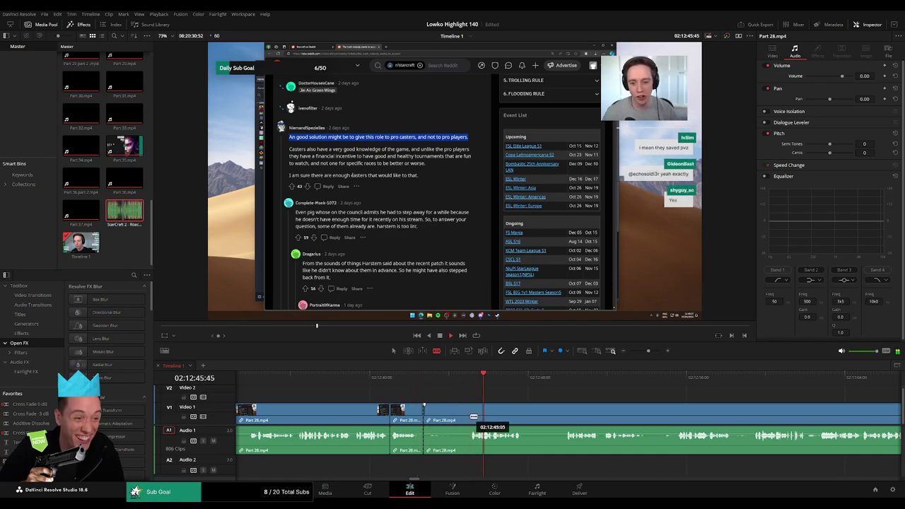
pyautogui.press('a')
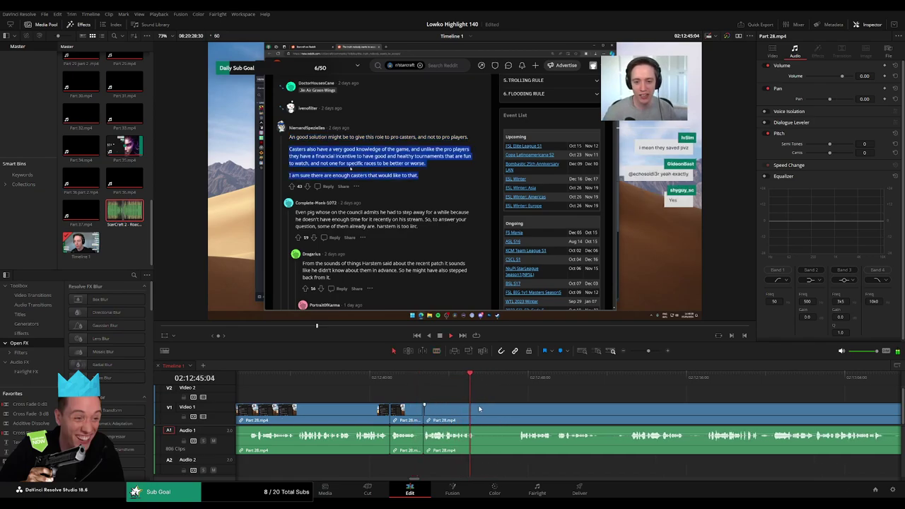
# Split Part 28.mp4 around the silence from about 02:12:45:30 to 02:12:47:29 and ripple-delete that segment
pyautogui.press('b')
pyautogui.click(478, 410)
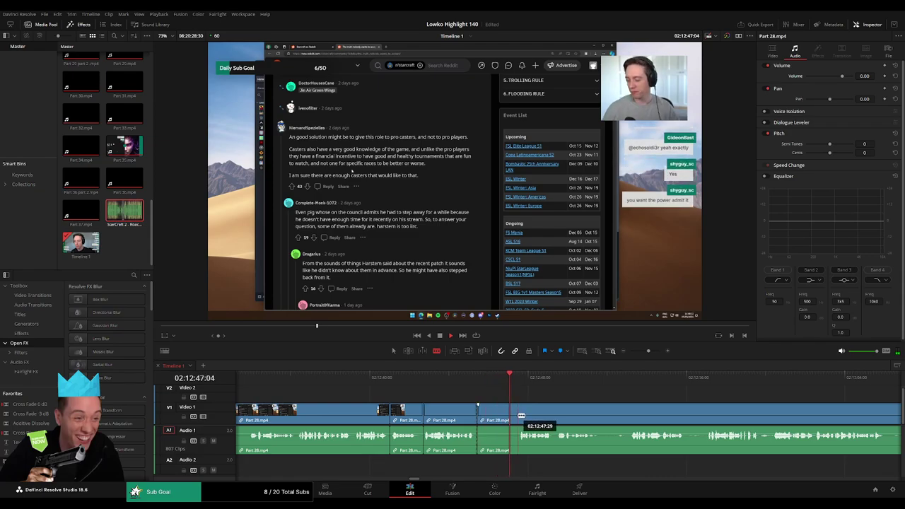
pyautogui.click(518, 416)
pyautogui.press('a')
pyautogui.press('Delete')
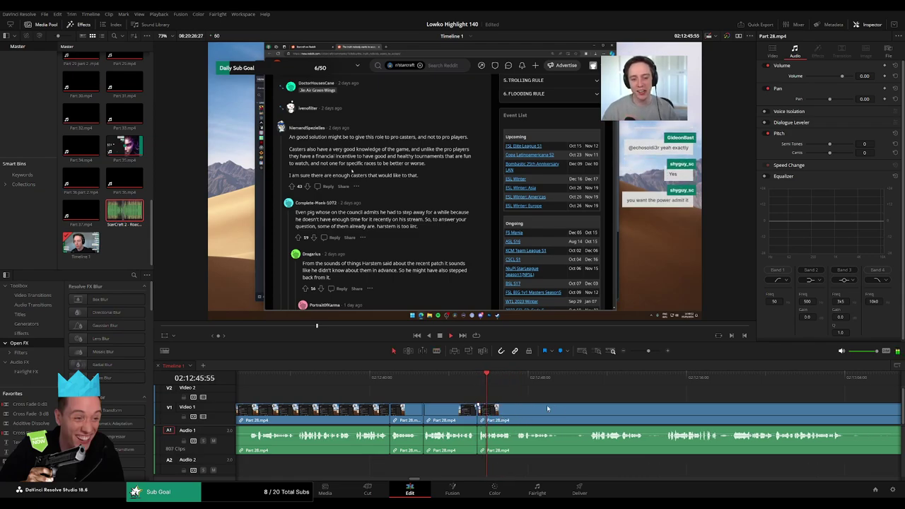
# Cut out the silent stretch of Part 28.mp4 between about 02:12:49:40 and 02:12:51, closing the gap
pyautogui.hscroll(4, 547, 409)
pyautogui.press('b')
pyautogui.click(408, 413)
pyautogui.click(434, 413)
pyautogui.press('a')
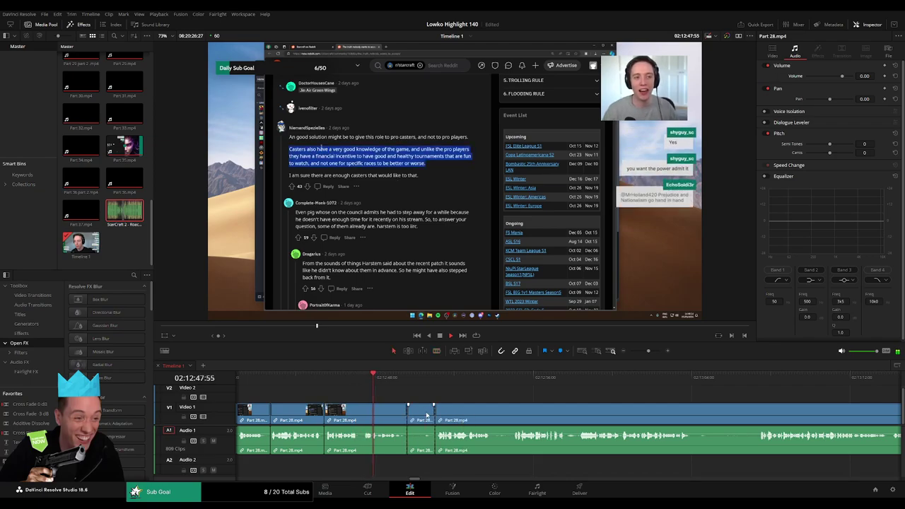
pyautogui.press('Delete')
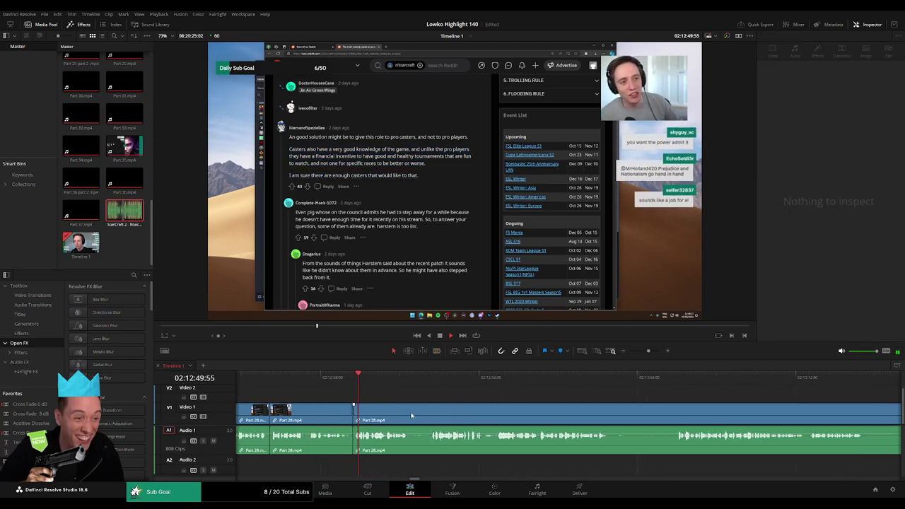
# Split off the roughly one-second pause starting near 02:12:52:35 and ripple-delete it from video and audio
pyautogui.press('b')
pyautogui.click(412, 415)
pyautogui.click(429, 414)
pyautogui.press('a')
pyautogui.click(424, 415)
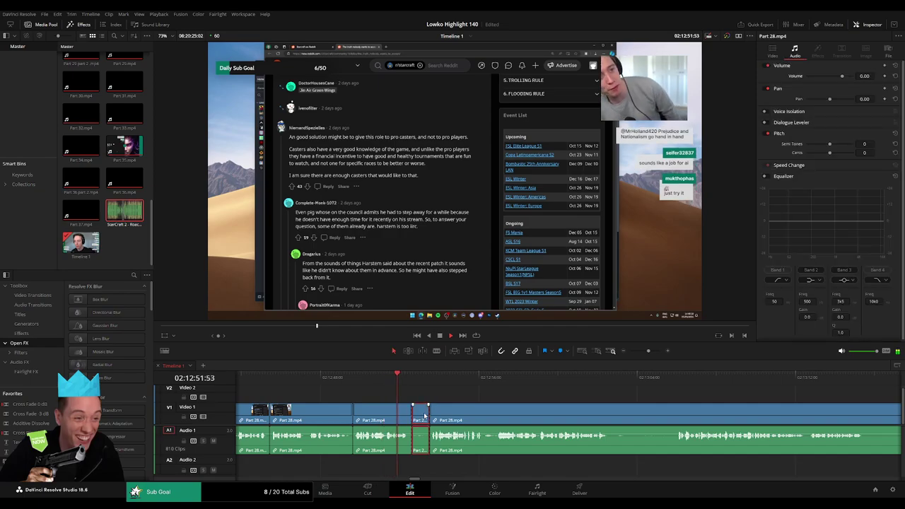
pyautogui.press('Delete')
# Ripple-delete the half-second pause near 02:12:55:30 and split the clip where the next long silence starts, around 02:13:01
pyautogui.hscroll(2, 487, 411)
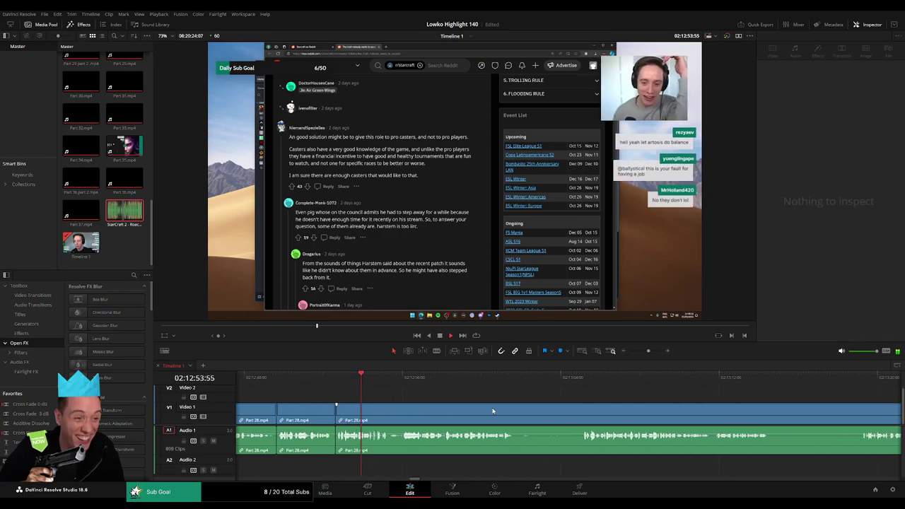
pyautogui.hscroll(3, 492, 410)
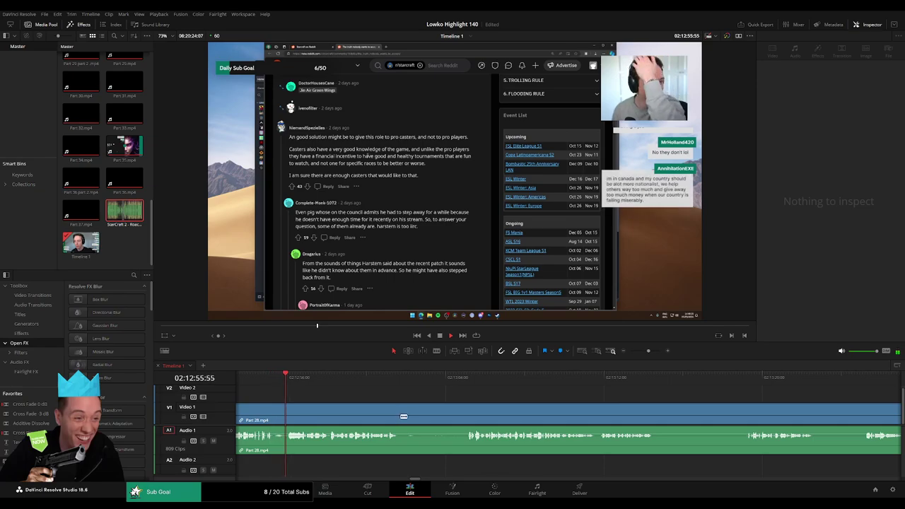
pyautogui.press('b')
pyautogui.click(400, 412)
pyautogui.click(276, 418)
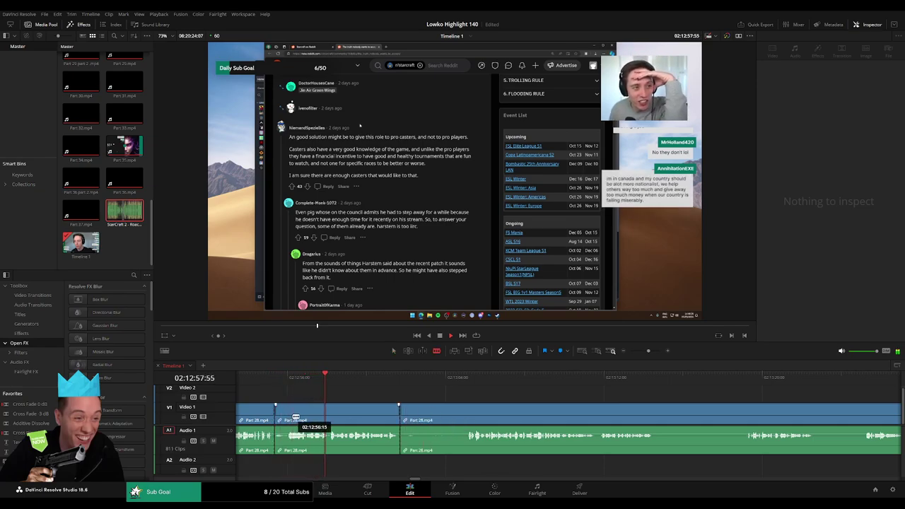
pyautogui.click(287, 418)
pyautogui.press('a')
pyautogui.click(282, 419)
pyautogui.press('Delete')
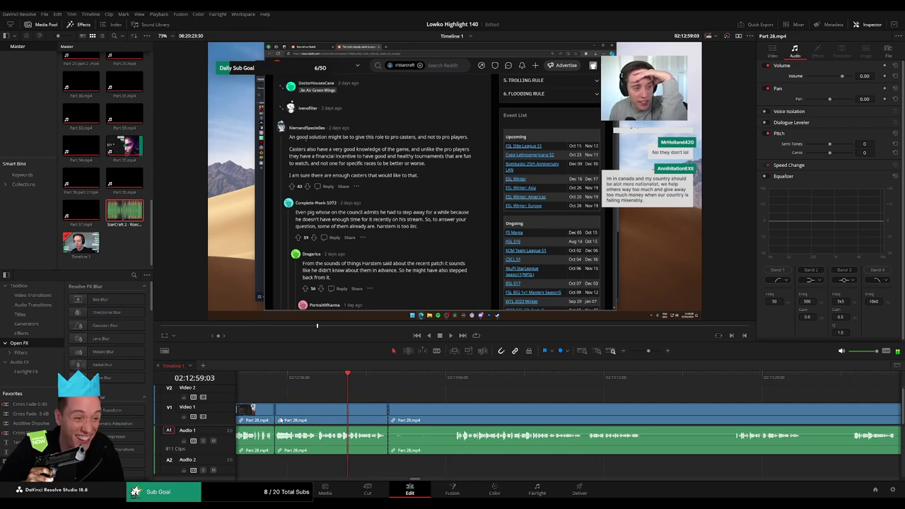
# Split at the end of the silence near 02:13:04:30 and ripple-delete the silent segment starting around 02:13:01
pyautogui.press('b')
pyautogui.click(455, 417)
pyautogui.press('a')
pyautogui.click(437, 418)
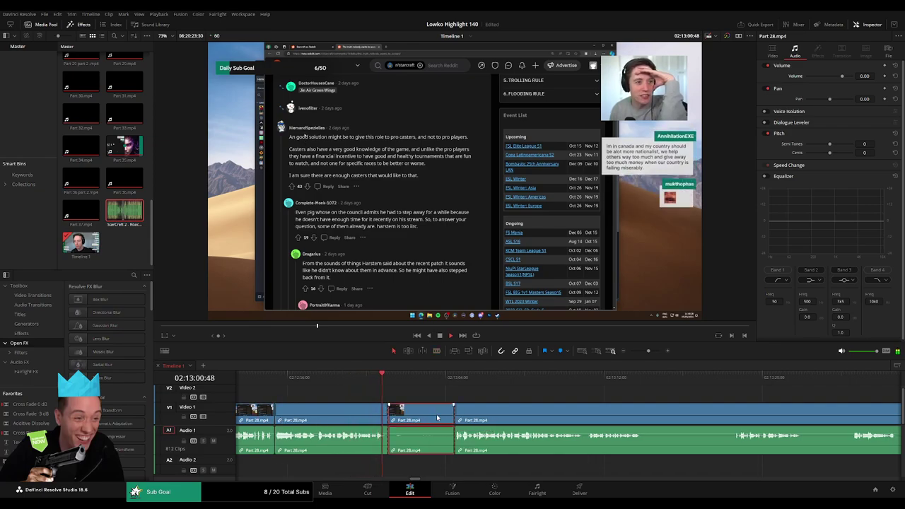
pyautogui.press('Delete')
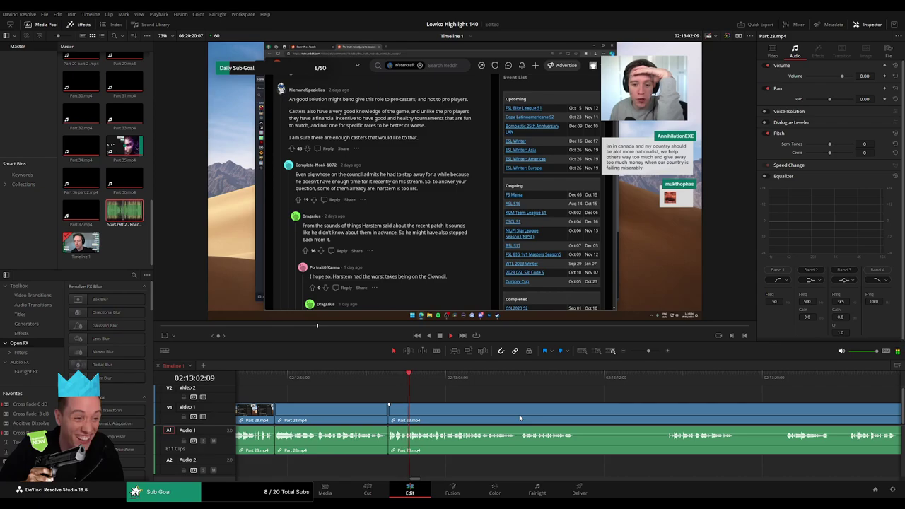
# Isolate the silence between about 02:13:10:45 and 02:13:15:07 and ripple-delete it
pyautogui.press('b')
pyautogui.click(473, 415)
pyautogui.click(559, 417)
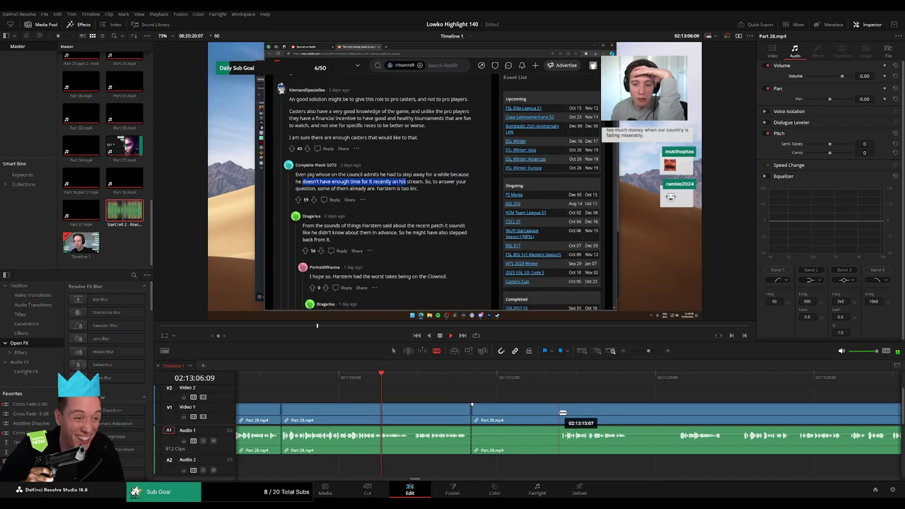
pyautogui.press('a')
pyautogui.click(534, 416)
pyautogui.press('Delete')
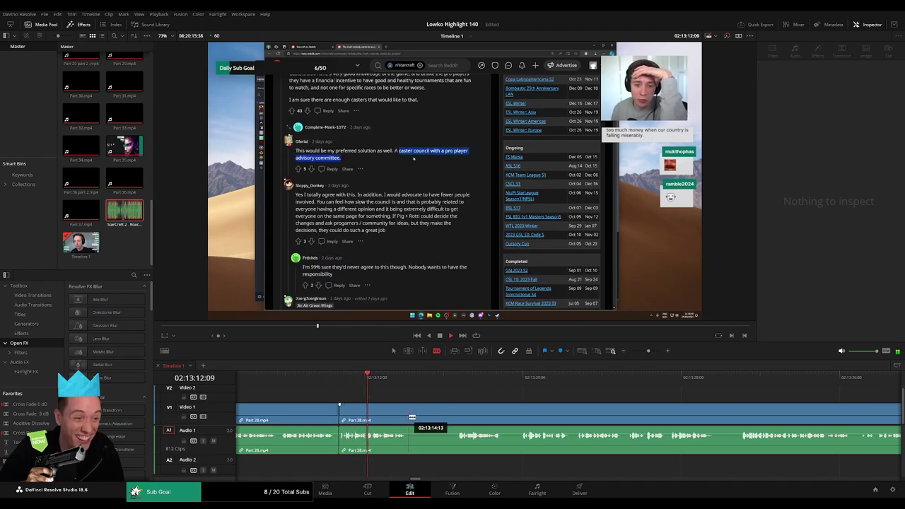
# Split the clip at about 02:13:14:13 and 02:13:16:40 and ripple-delete the part in between
pyautogui.click(409, 417)
pyautogui.click(458, 413)
pyautogui.press('a')
pyautogui.click(446, 417)
pyautogui.press('Delete')
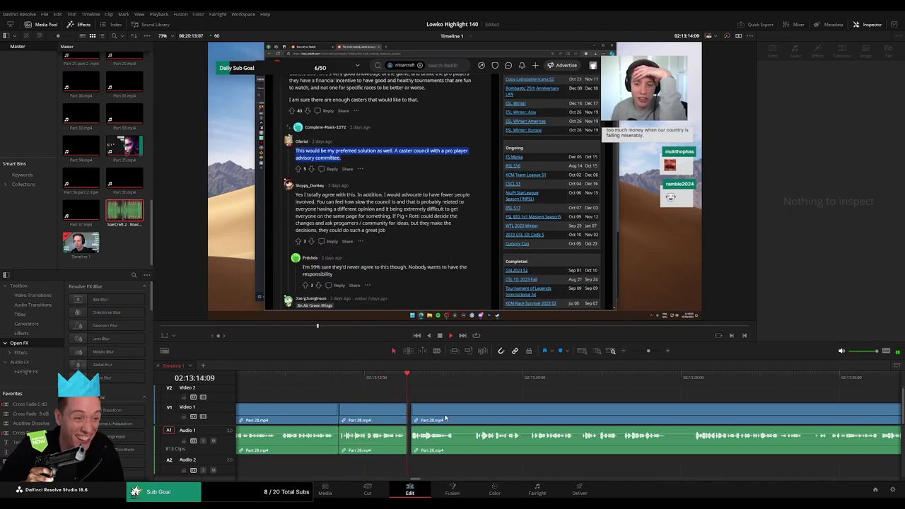
# Remove the roughly one-second pause between about 02:13:16:20 and 02:13:17:20, closing the gap
pyautogui.press('b')
pyautogui.click(452, 417)
pyautogui.click(471, 416)
pyautogui.press('a')
pyautogui.click(467, 416)
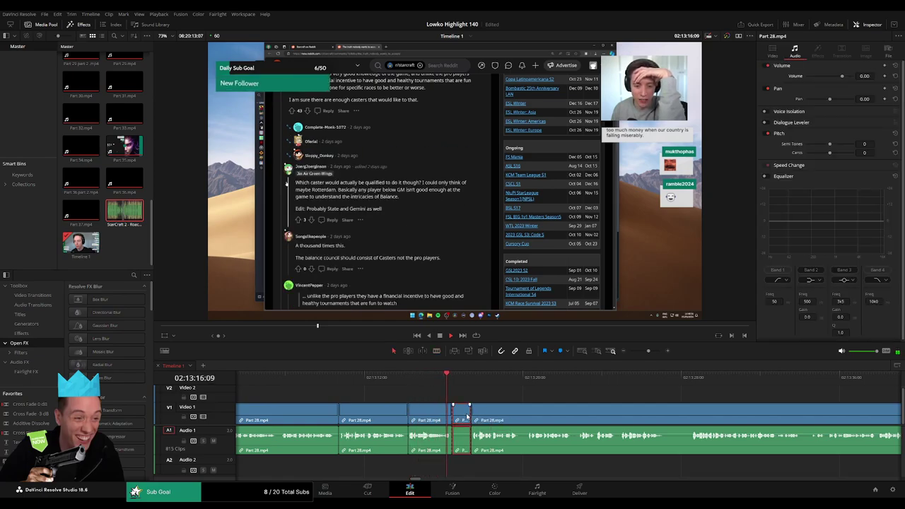
pyautogui.press('Delete')
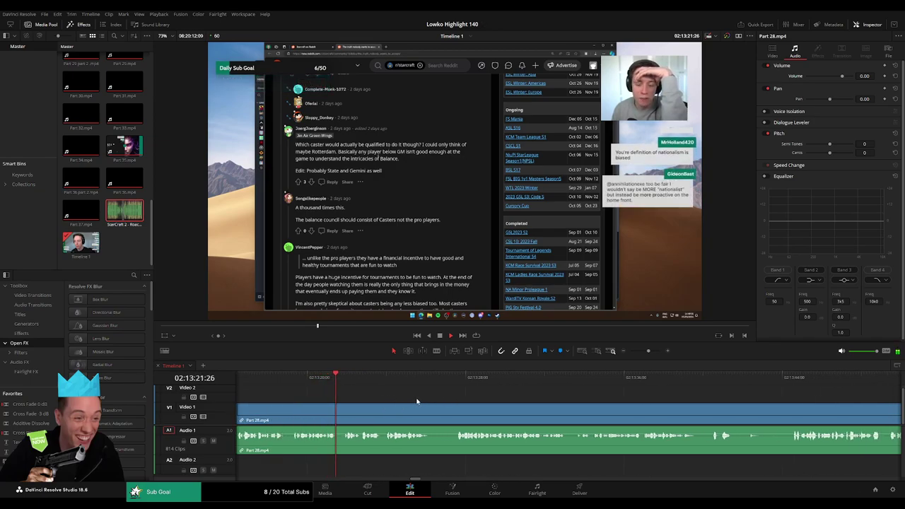
# Cut out the quiet section from about 02:13:26:15 to 02:13:27:23 and close the gap
pyautogui.press('b')
pyautogui.click(432, 410)
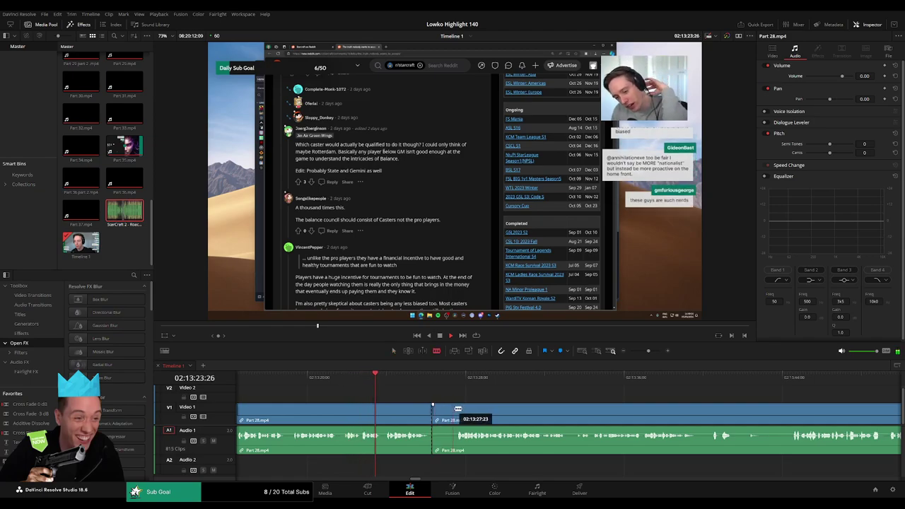
pyautogui.click(456, 410)
pyautogui.press('a')
pyautogui.press('Delete')
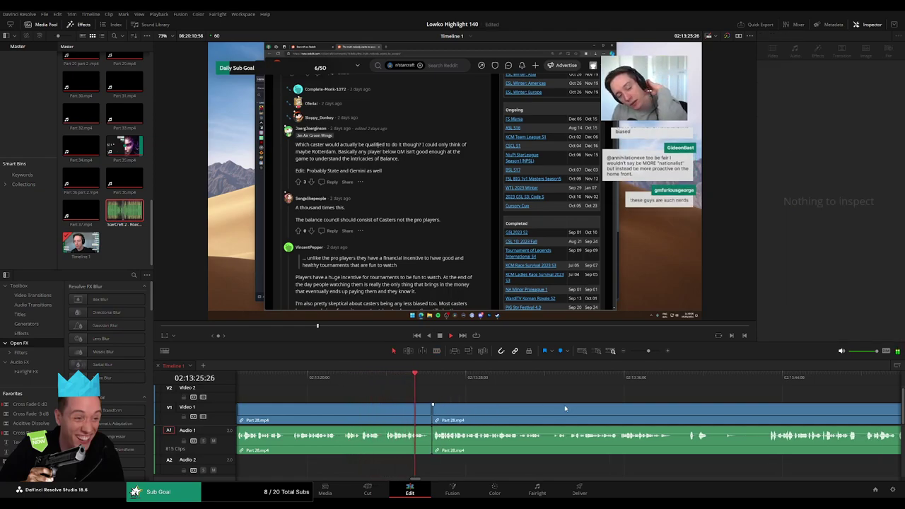
# Isolate the short pause between about 02:13:38:30 and 02:13:39:10 and ripple-delete it
pyautogui.moveTo(649, 352)
pyautogui.mouseDown()
pyautogui.moveTo(636, 355)
pyautogui.moveTo(646, 356)
pyautogui.mouseUp()
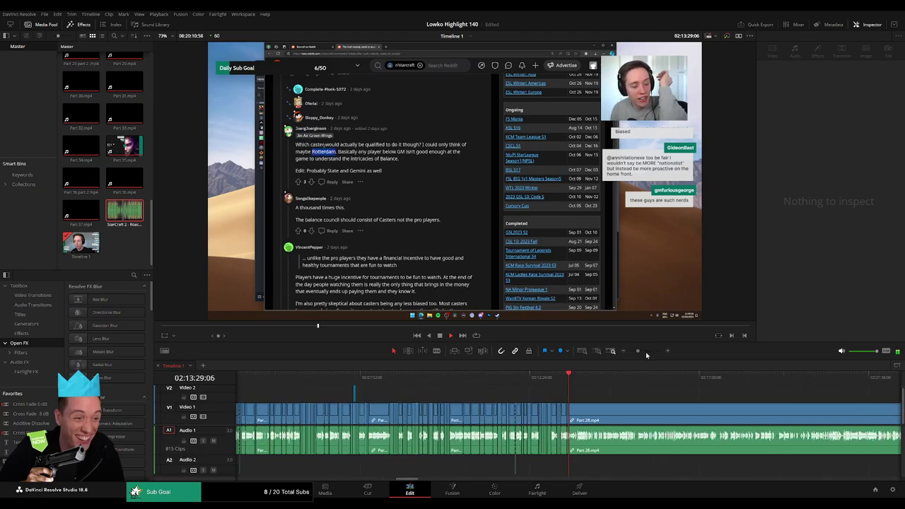
pyautogui.click(646, 355)
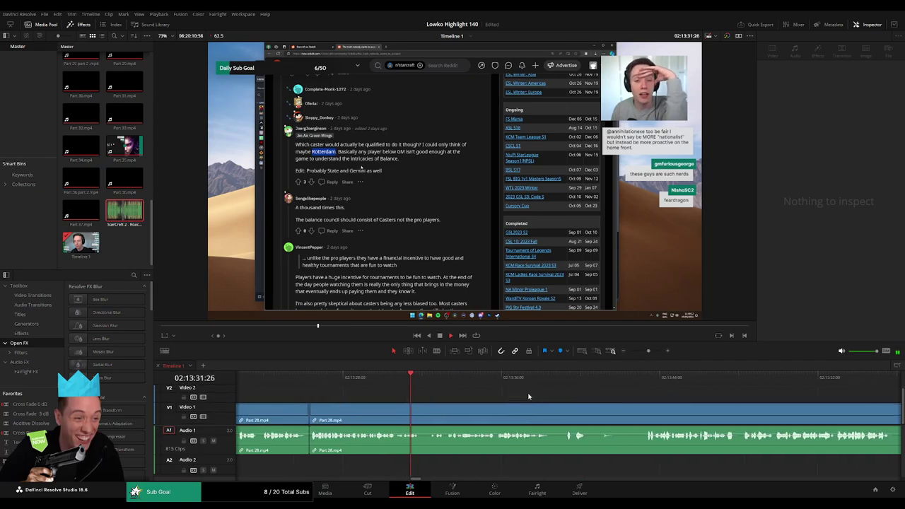
pyautogui.click(456, 410)
pyautogui.press('a')
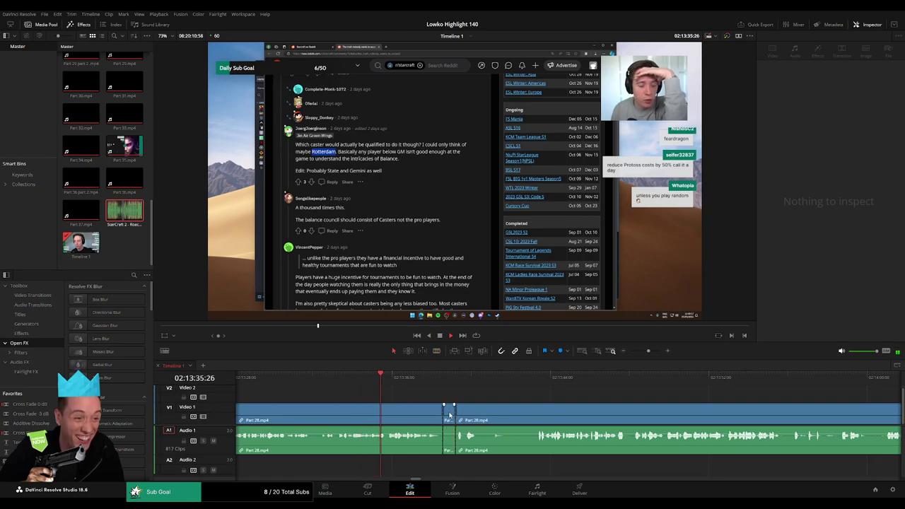
pyautogui.click(449, 411)
pyautogui.press('Delete')
# Split the clip around the silence from about 02:13:39:45 to 02:13:42:45 and ripple-delete that segment
pyautogui.press('b')
pyautogui.click(467, 410)
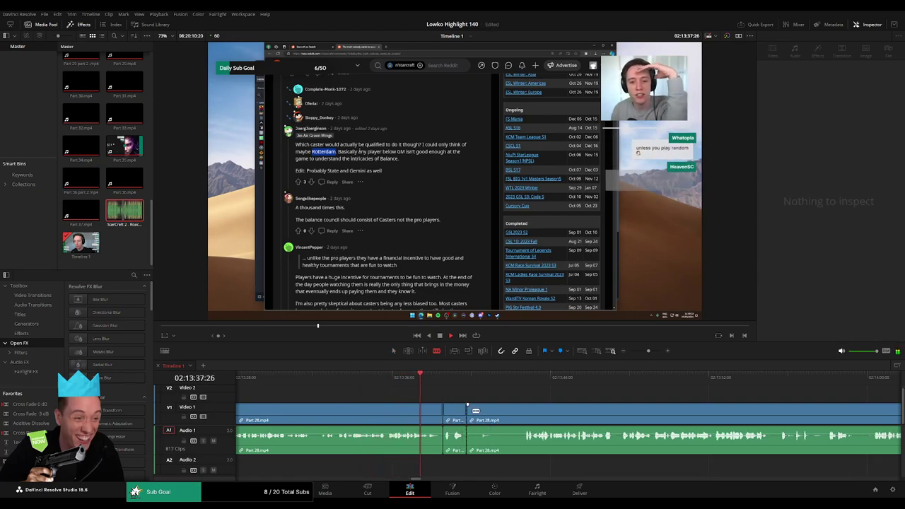
pyautogui.click(525, 413)
pyautogui.press('a')
pyautogui.click(507, 415)
pyautogui.press('Delete')
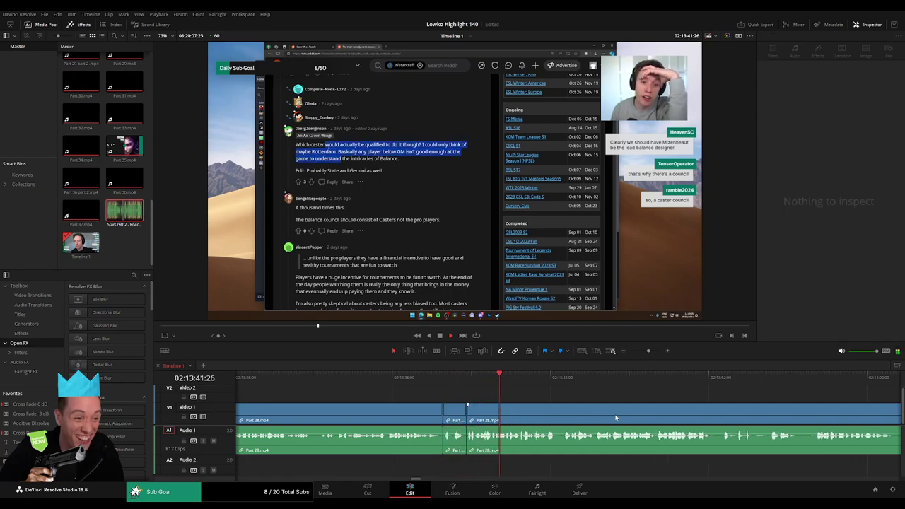
# Replay the section around 02:13:38 and ripple-delete the short clip ending just before 02:13:40
pyautogui.moveTo(617, 417); pyautogui.dragTo(464, 410)
pyautogui.click(270, 380)
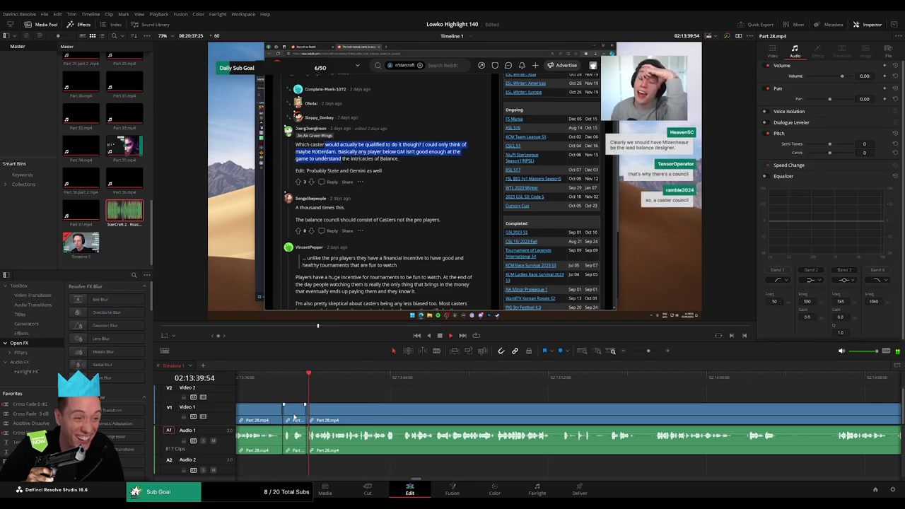
pyautogui.press('Delete')
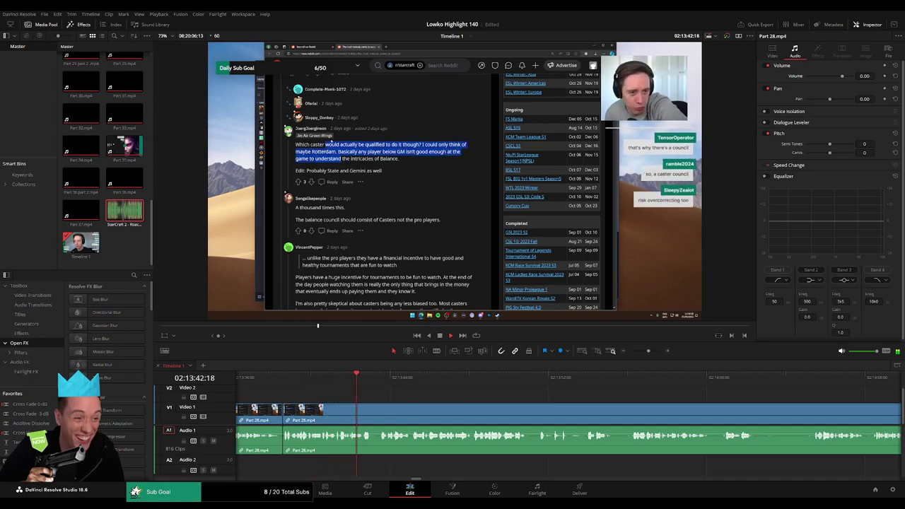
# Cut out the silent stretch between about 02:14:02:30 and 02:14:05:15, closing the gap
pyautogui.moveTo(591, 403); pyautogui.dragTo(516, 396)
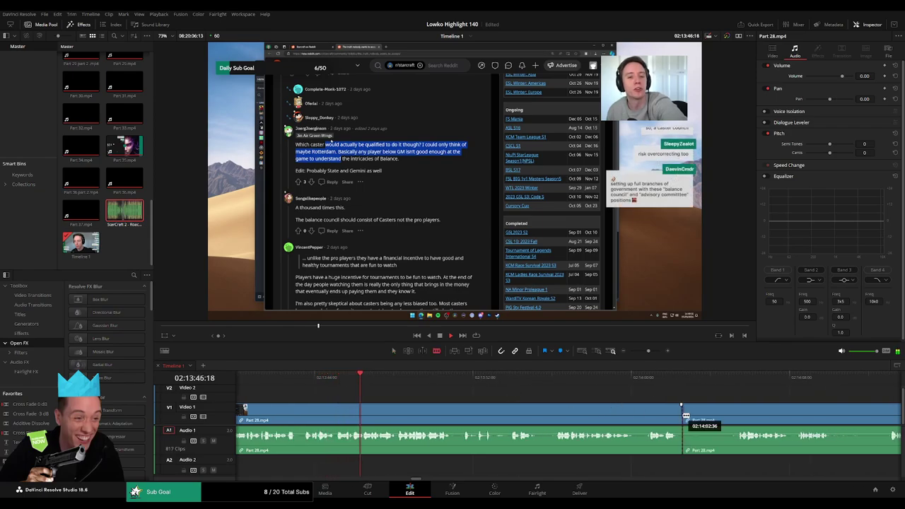
pyautogui.click(736, 410)
pyautogui.press('a')
pyautogui.click(716, 414)
pyautogui.press('Delete')
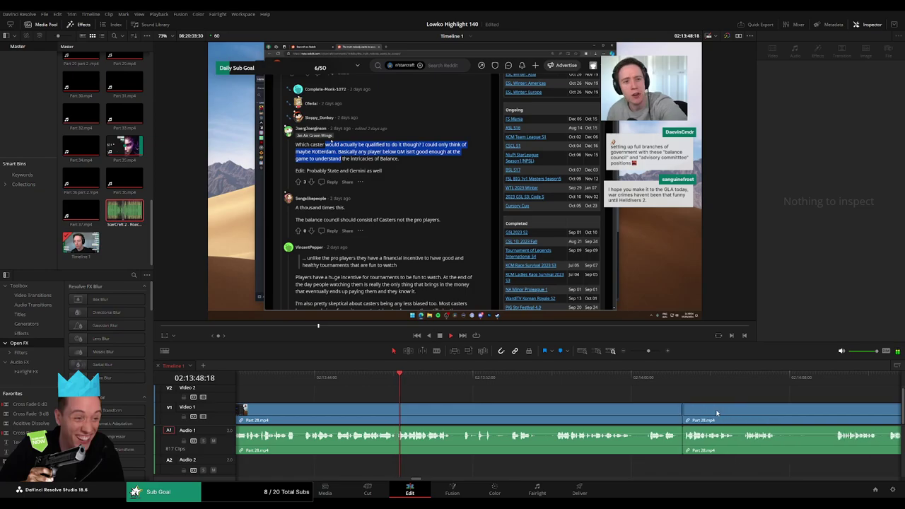
# Split the clip at about 02:14:07:26 and 02:14:10:10 and ripple-delete the silence between the cuts
pyautogui.hscroll(4, 707, 413)
pyautogui.press('b')
pyautogui.click(640, 411)
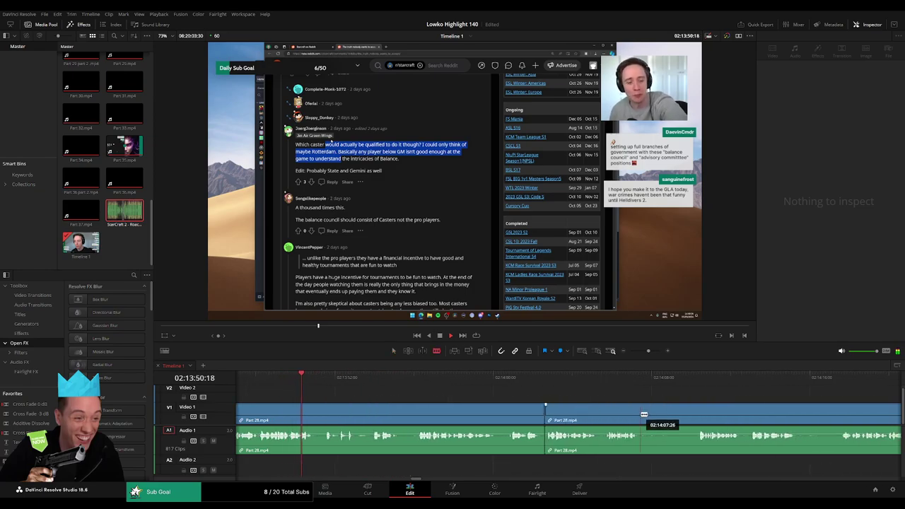
pyautogui.click(700, 410)
pyautogui.press('a')
pyautogui.click(676, 414)
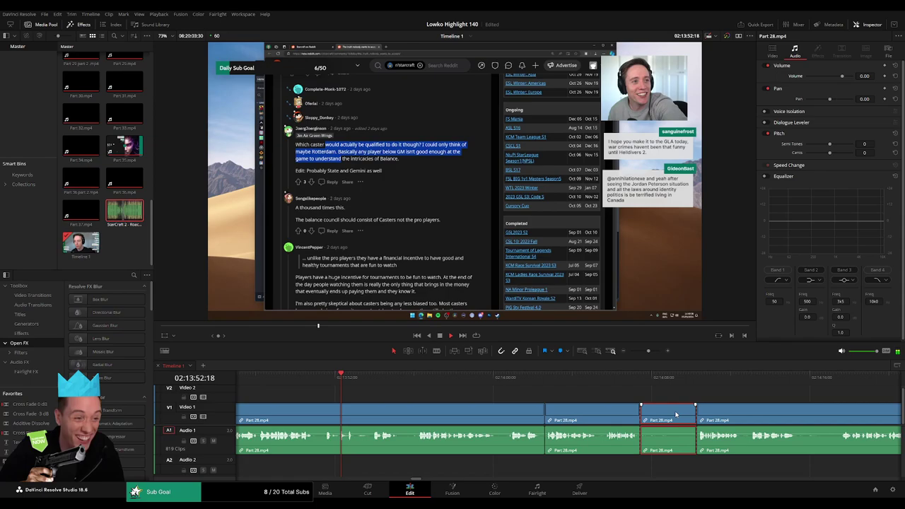
pyautogui.press('Delete')
# Isolate the short pause from about 02:13:53:10 to 02:13:53:50 and ripple-delete it
pyautogui.press('b')
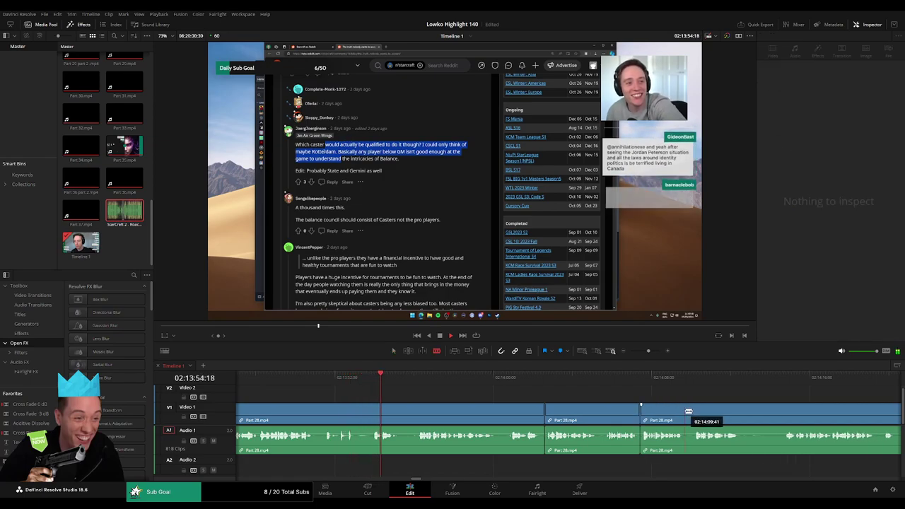
pyautogui.click(359, 405)
pyautogui.click(371, 407)
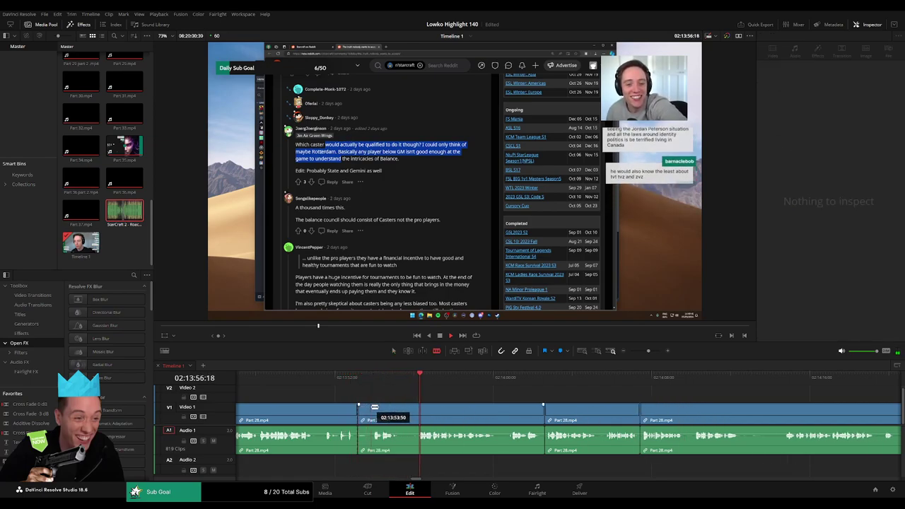
pyautogui.press('a')
pyautogui.click(365, 411)
pyautogui.hotkey('shift', 'BackSpace')
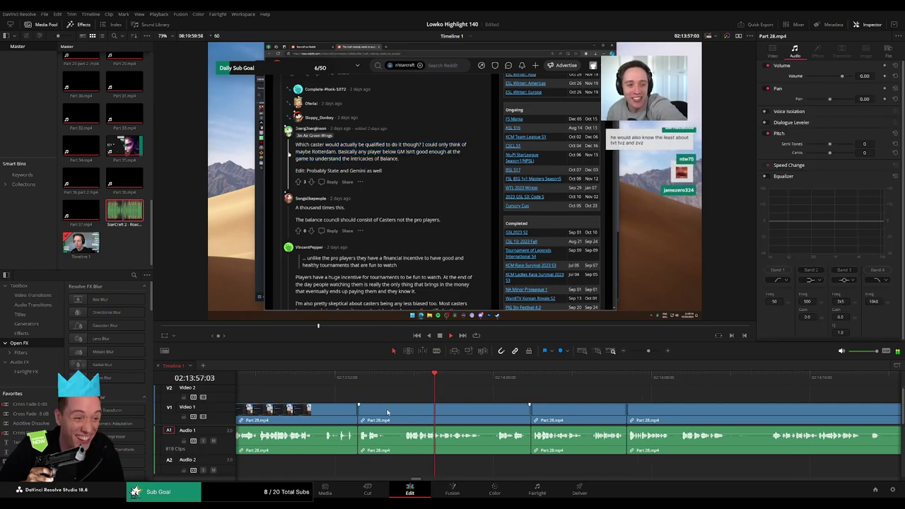
# Remove the roughly one-second pause between about 02:13:54:30 and 02:13:55:30 with a ripple delete
pyautogui.press('b')
pyautogui.click(404, 410)
pyautogui.press('a')
pyautogui.click(395, 410)
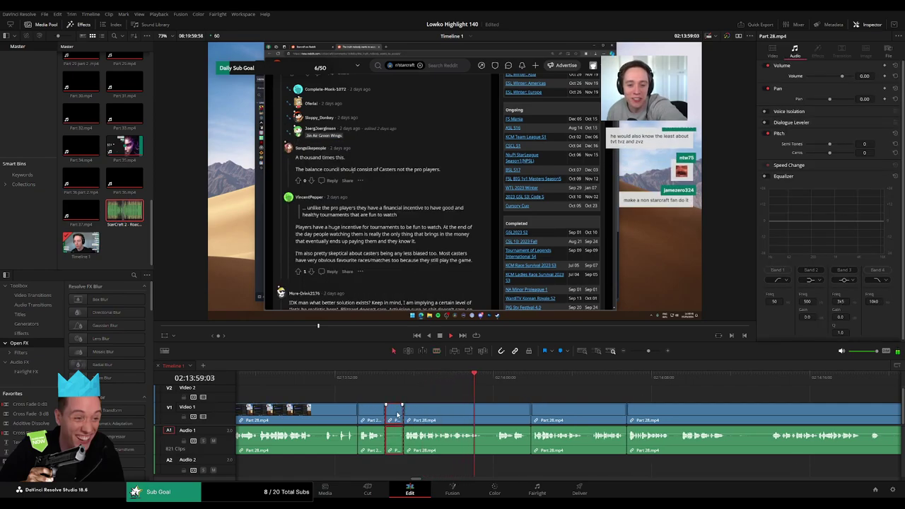
pyautogui.press('Delete')
# Split around the short gap from about 02:13:58:30 to 02:13:59:10 and ripple-delete it
pyautogui.press('b')
pyautogui.click(465, 410)
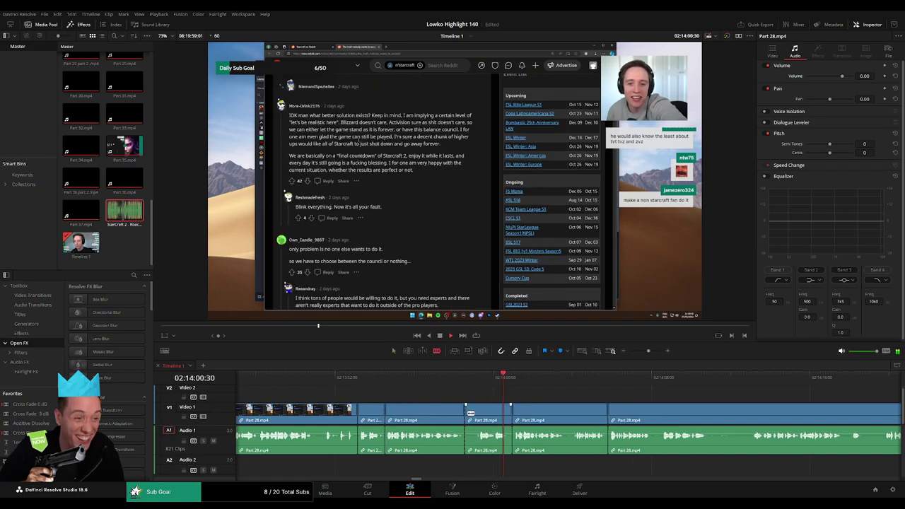
pyautogui.click(477, 409)
pyautogui.press('a')
pyautogui.click(471, 410)
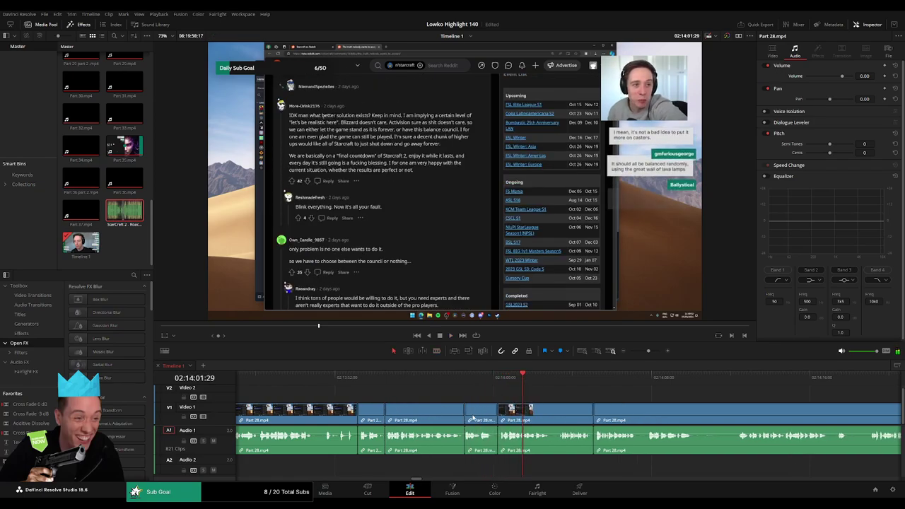
# Split Part 28.mp4 at about 02:14:04:28 and 02:14:04:05 to isolate a brief stretch of speech
pyautogui.hotkey('shift', 'BackSpace')
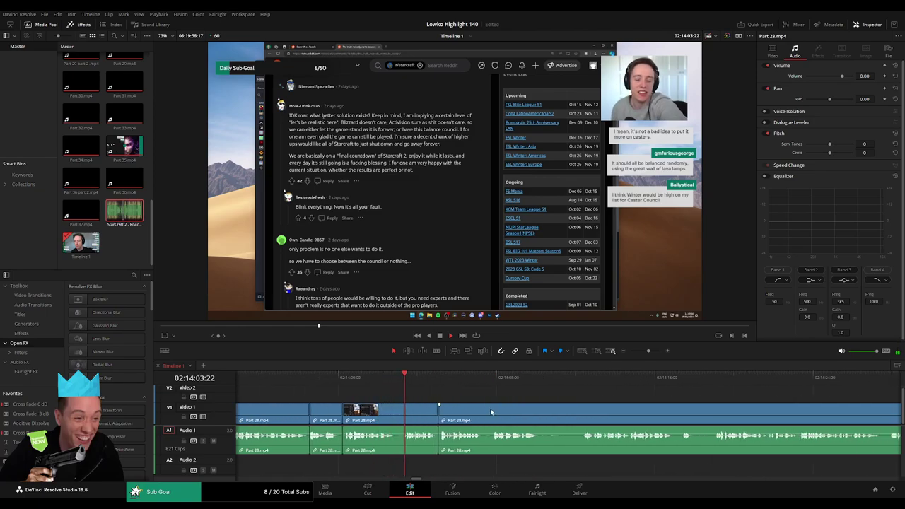
pyautogui.hscroll(2, 491, 412)
pyautogui.press('b')
pyautogui.press('space')
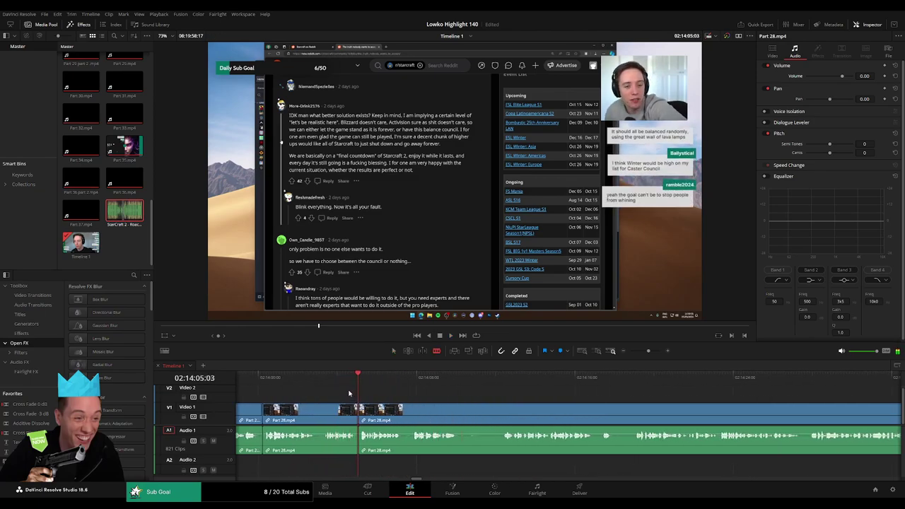
pyautogui.moveTo(649, 351); pyautogui.dragTo(657, 352)
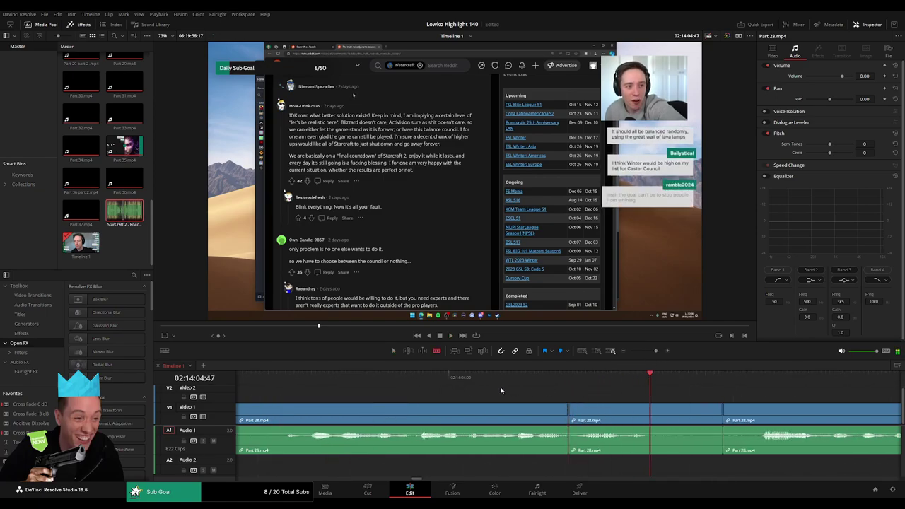
pyautogui.moveTo(309, 379); pyautogui.dragTo(415, 388)
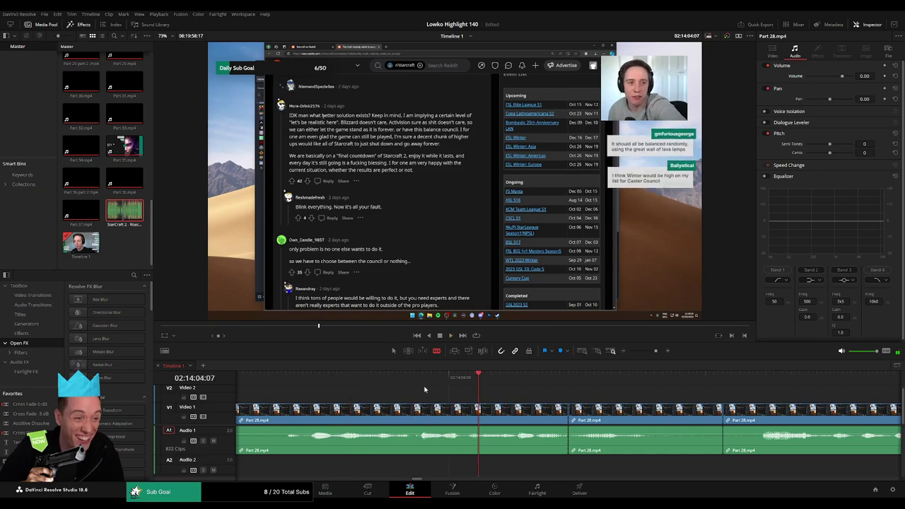
pyautogui.moveTo(478, 376); pyautogui.dragTo(467, 389)
pyautogui.click(475, 407)
pyautogui.press('space')
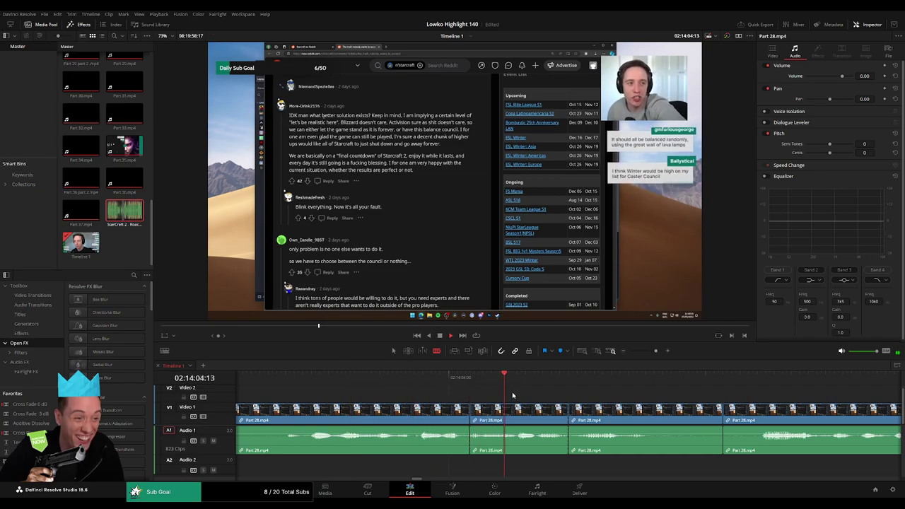
# Silence the audio of the isolated segment between about 02:14:04:05 and 02:14:04:28 by lowering its volume to -98.64
pyautogui.press('space')
pyautogui.press('a')
pyautogui.moveTo(509, 436); pyautogui.dragTo(511, 452)
# Place StarCraft 2 - Roach Quotes.mp3 on Audio 2 beneath the silenced segment, trim it to the same length and set its volume to -23
pyautogui.click(124, 212)
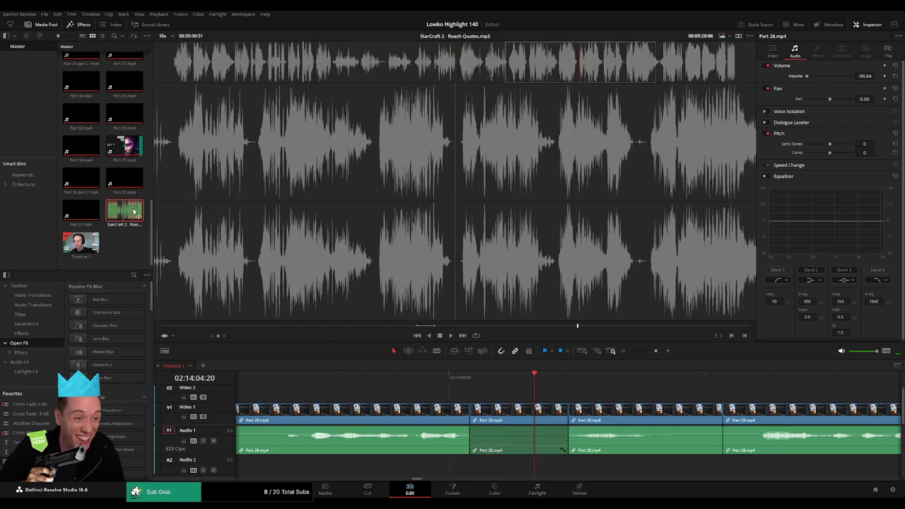
pyautogui.moveTo(124, 212); pyautogui.dragTo(482, 467)
pyautogui.moveTo(634, 470); pyautogui.dragTo(565, 467)
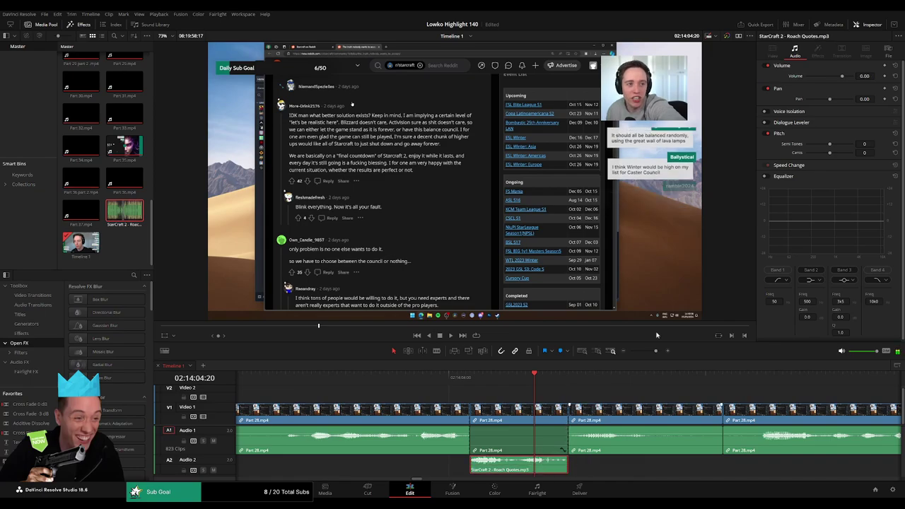
pyautogui.write('-23')
pyautogui.press('Return')
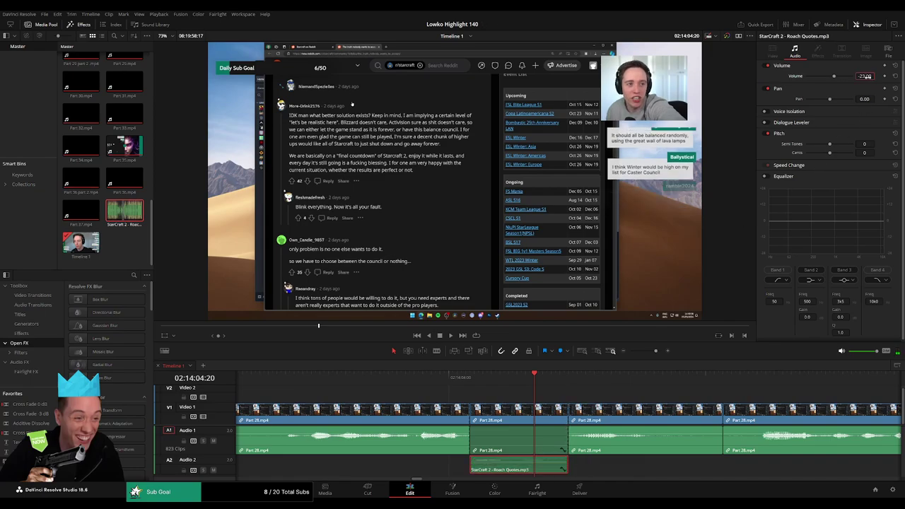
pyautogui.click(624, 401)
# Split Part 28.mp4 at about 02:14:10:35 and 02:14:12:15 and ripple-delete the section between the cuts
pyautogui.press('space')
pyautogui.moveTo(655, 350); pyautogui.dragTo(647, 356)
pyautogui.hscroll(5, 600, 410)
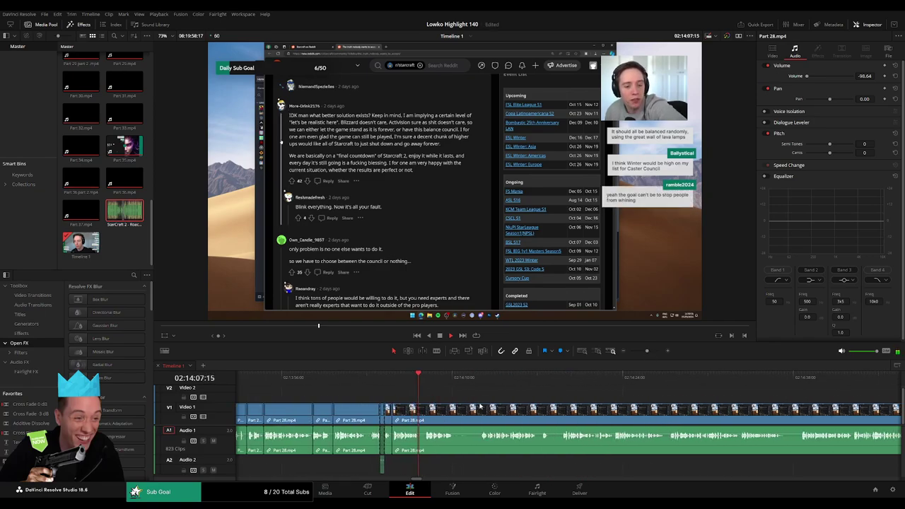
pyautogui.press('b')
pyautogui.click(459, 413)
pyautogui.click(480, 414)
pyautogui.press('a')
pyautogui.click(474, 416)
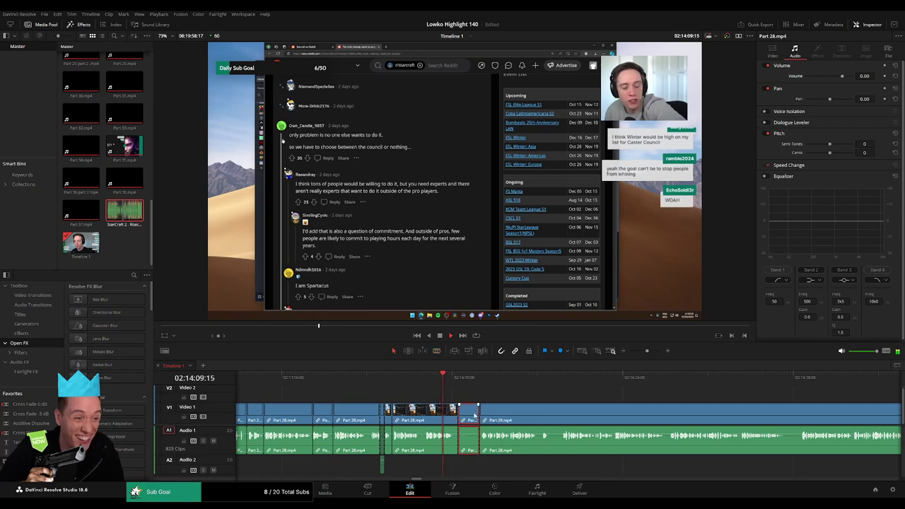
pyautogui.press('Delete')
# Cut out the short pause from about 02:14:16:25 to 02:14:17:12 with a ripple delete
pyautogui.hscroll(5, 492, 412)
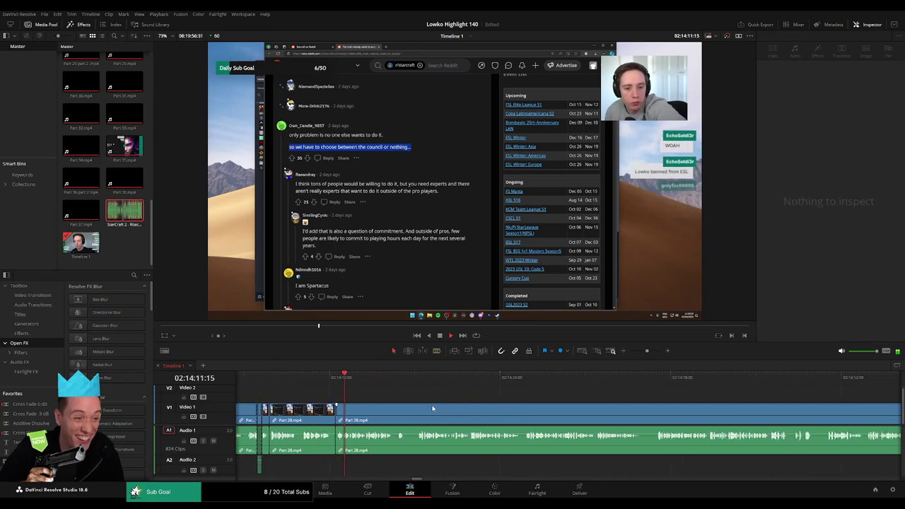
pyautogui.press('b')
pyautogui.click(409, 422)
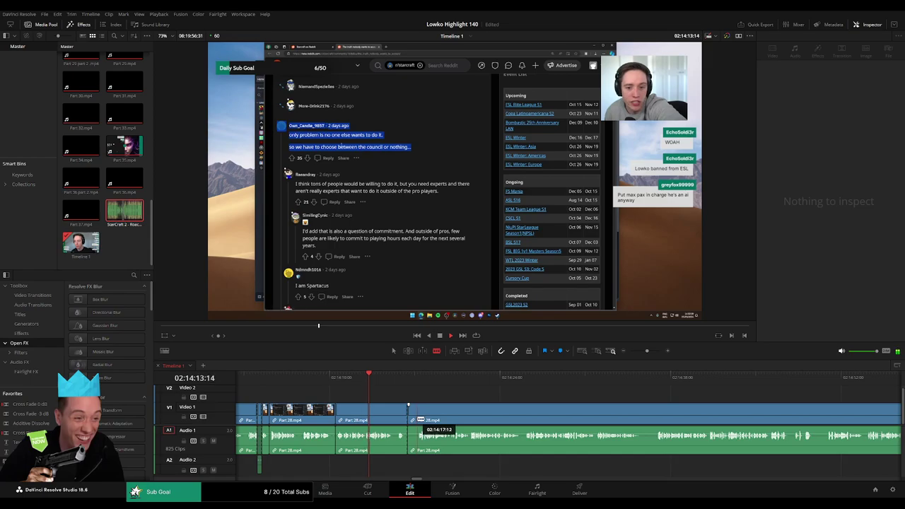
pyautogui.click(418, 418)
pyautogui.press('a')
pyautogui.click(413, 419)
pyautogui.press('Delete')
# Isolate the roughly one-second gap starting at about 02:14:34:50 and ripple-delete it
pyautogui.hscroll(1, 457, 416)
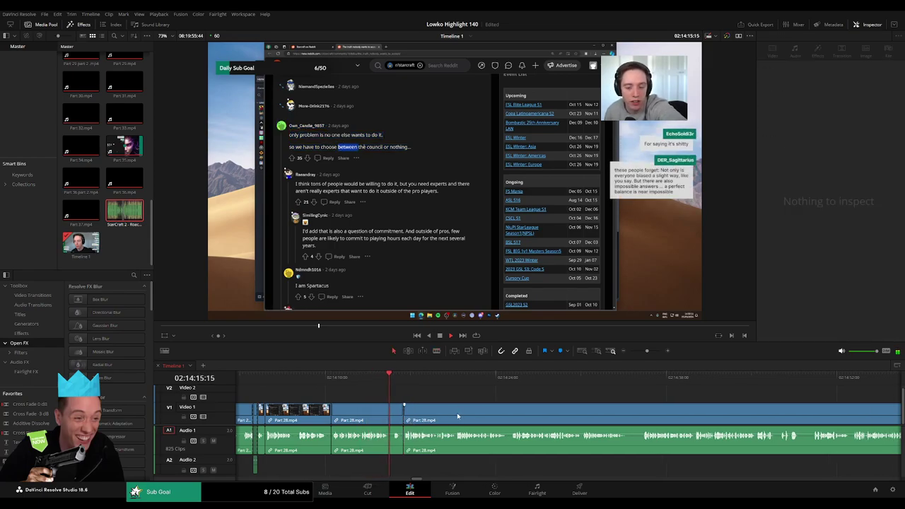
pyautogui.hscroll(3, 457, 416)
pyautogui.press('b')
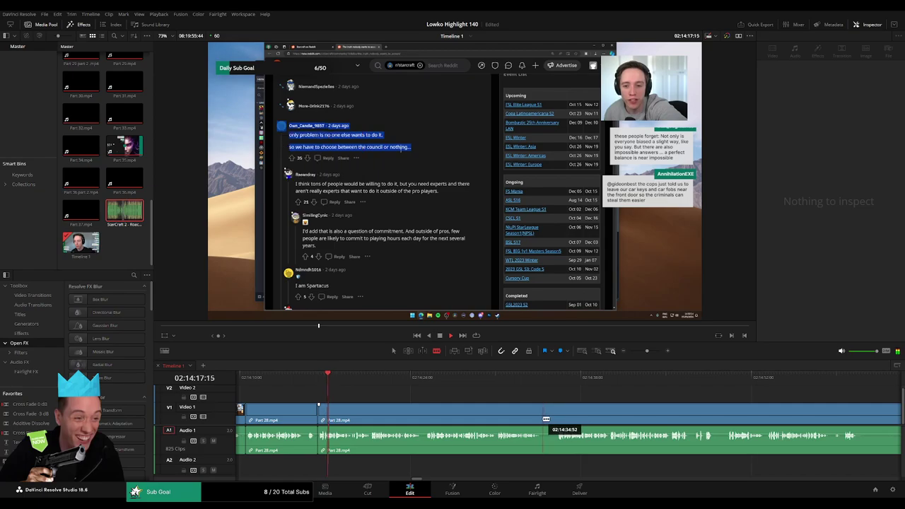
pyautogui.click(545, 419)
pyautogui.click(559, 419)
pyautogui.press('a')
pyautogui.click(551, 419)
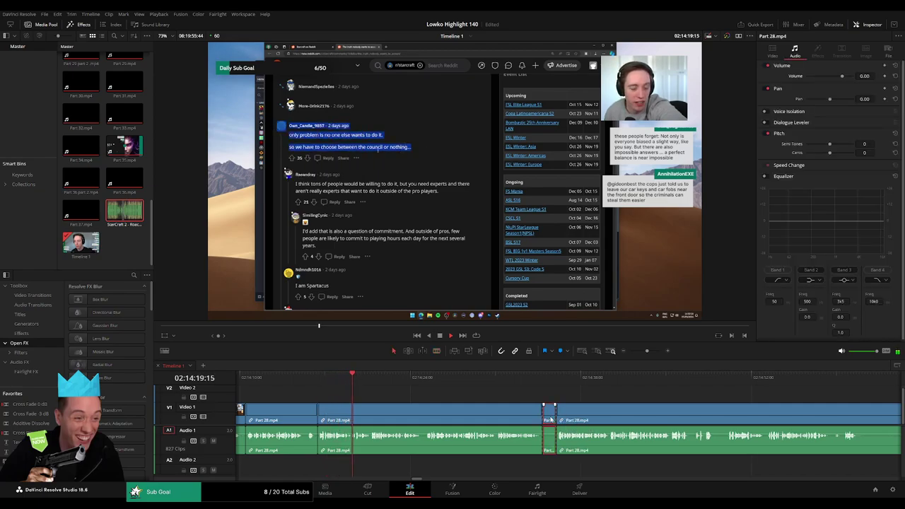
pyautogui.press('Delete')
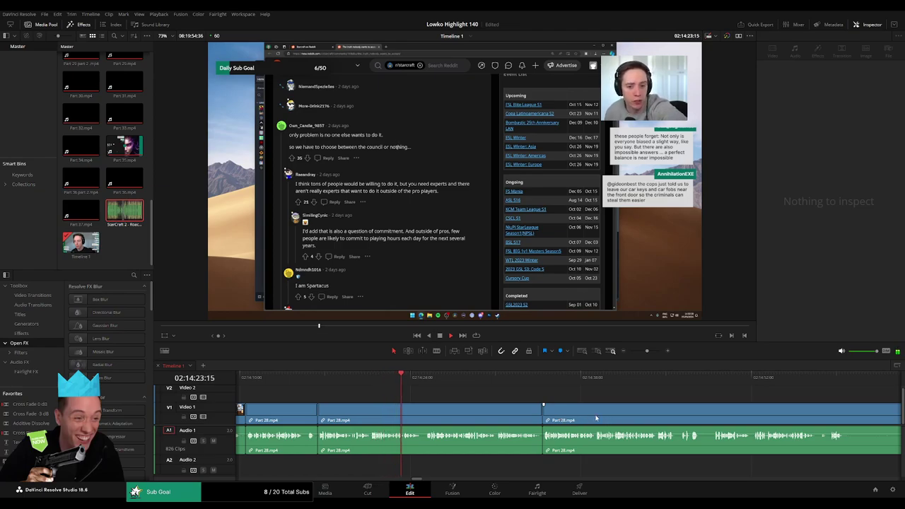
# Split around the pause from about 02:14:47:50 to 02:14:48:50 and ripple-delete it
pyautogui.scroll(-3, 596, 417)
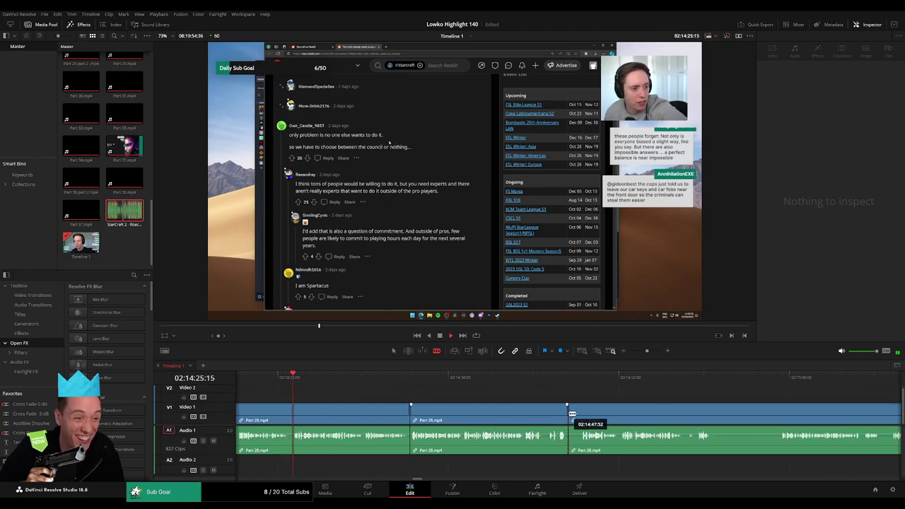
pyautogui.click(578, 420)
pyautogui.press('a')
pyautogui.click(574, 419)
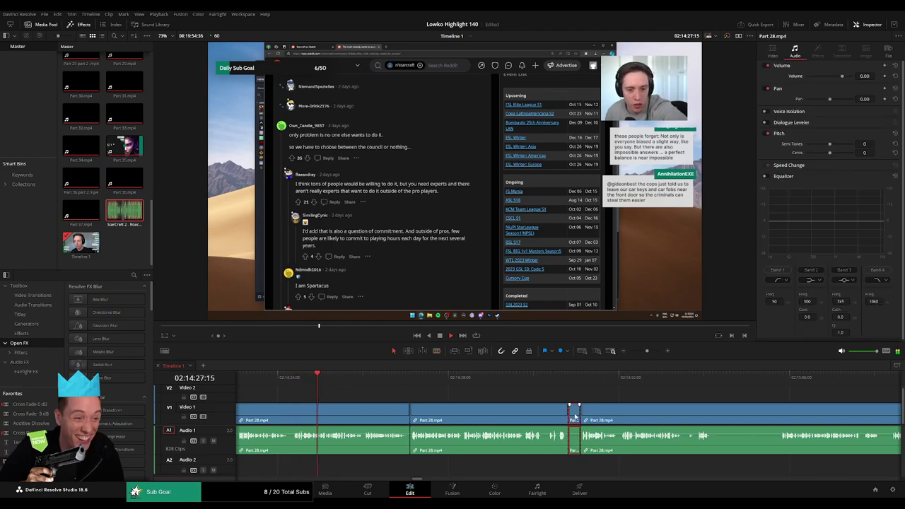
pyautogui.press('Delete')
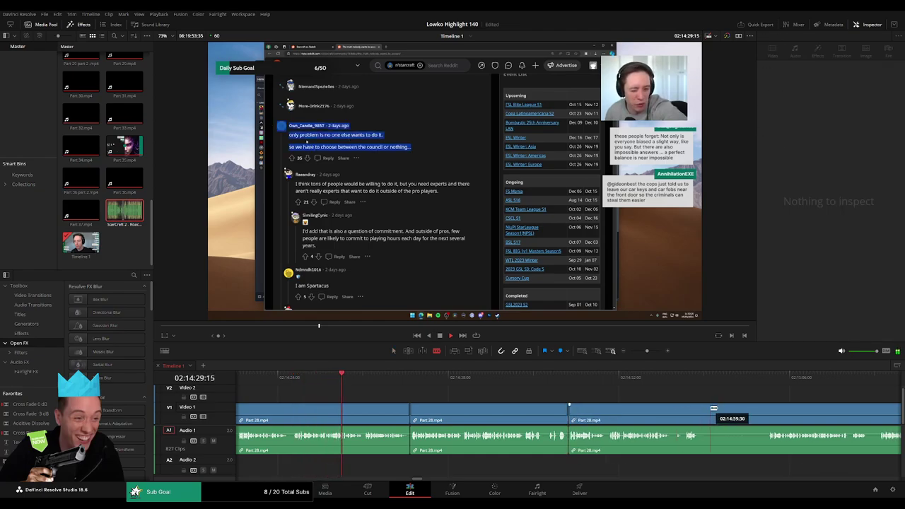
# Remove the roughly five-second silence from about 02:14:58:50 to 02:15:04:00 with a ripple delete
pyautogui.click(705, 407)
pyautogui.click(766, 406)
pyautogui.press('a')
pyautogui.click(742, 414)
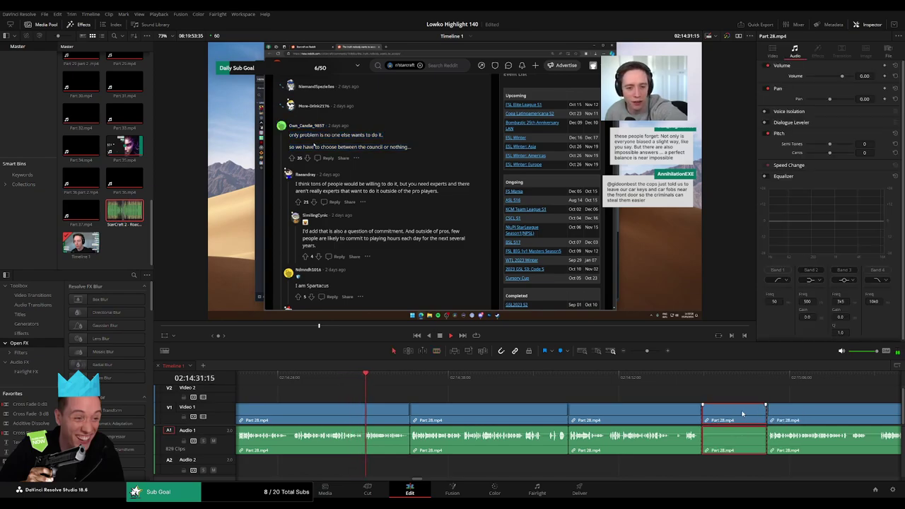
pyautogui.press('Delete')
# Isolate the brief stretch of speech from about 02:14:41:45 to 02:14:41:59 and lower its audio volume to silence
pyautogui.moveTo(720, 410); pyautogui.dragTo(573, 407)
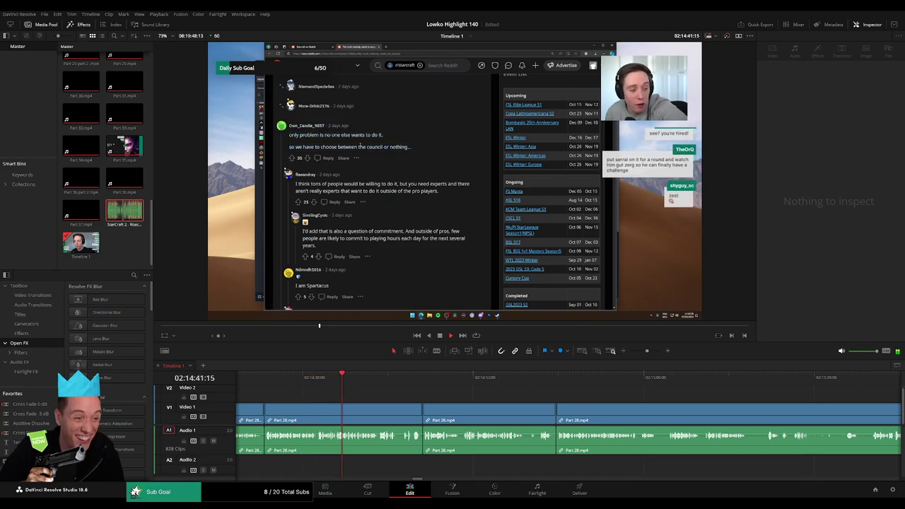
pyautogui.press('space')
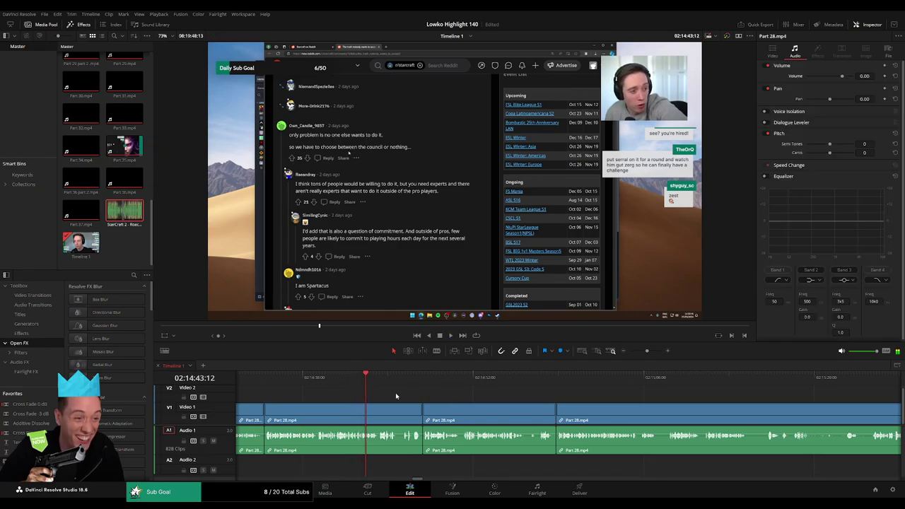
pyautogui.moveTo(353, 383); pyautogui.dragTo(346, 385)
pyautogui.click(668, 351)
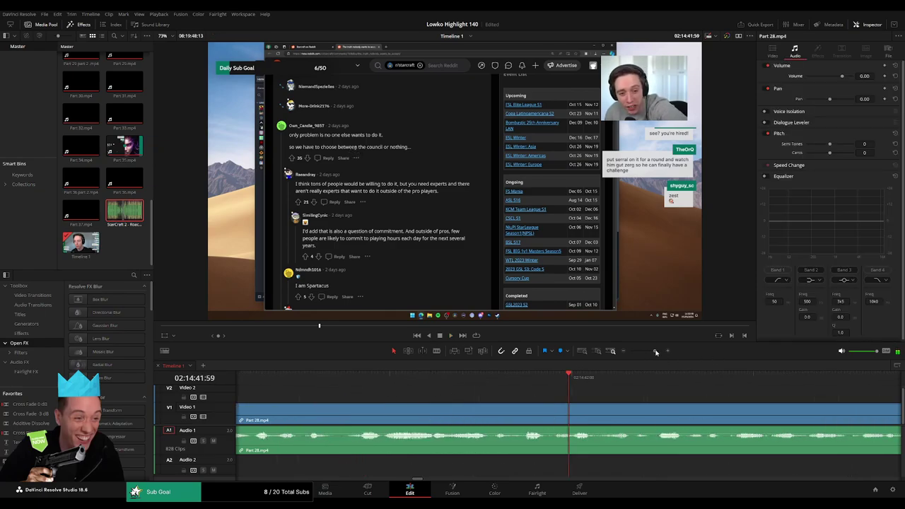
pyautogui.press('space')
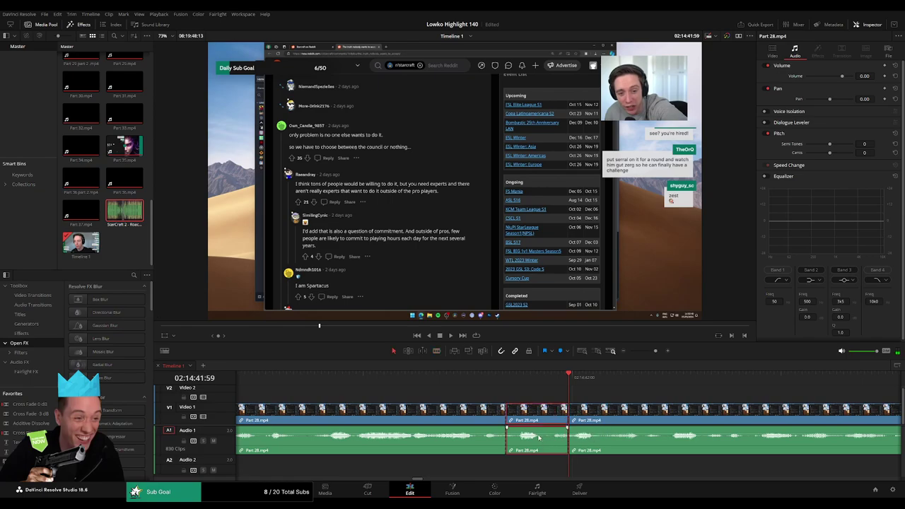
pyautogui.moveTo(538, 436); pyautogui.dragTo(534, 464)
# Add StarCraft 2 - Roach Quotes.mp3 on Audio 2 under the silenced segment ending at 02:14:41:59, trim it to match and set its volume to -23
pyautogui.moveTo(127, 227); pyautogui.dragTo(510, 465)
pyautogui.moveTo(640, 467); pyautogui.dragTo(557, 472)
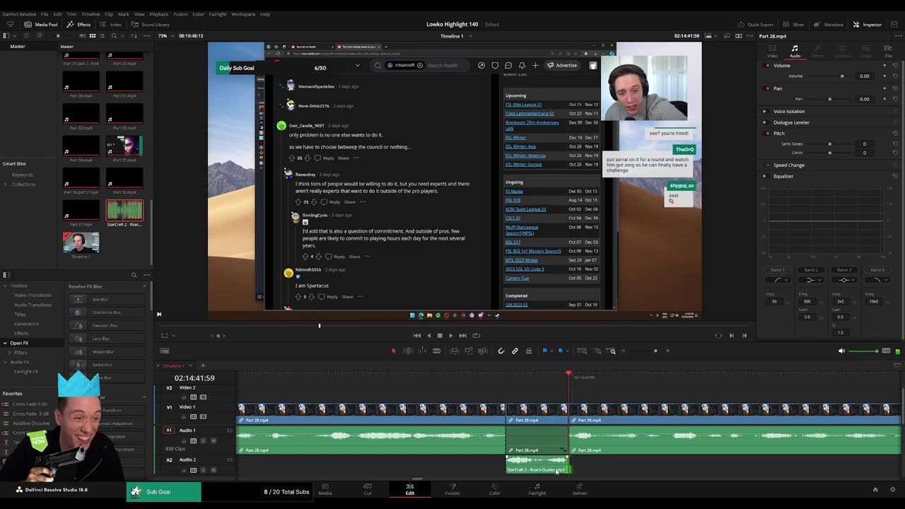
pyautogui.write('-23')
pyautogui.press('Return')
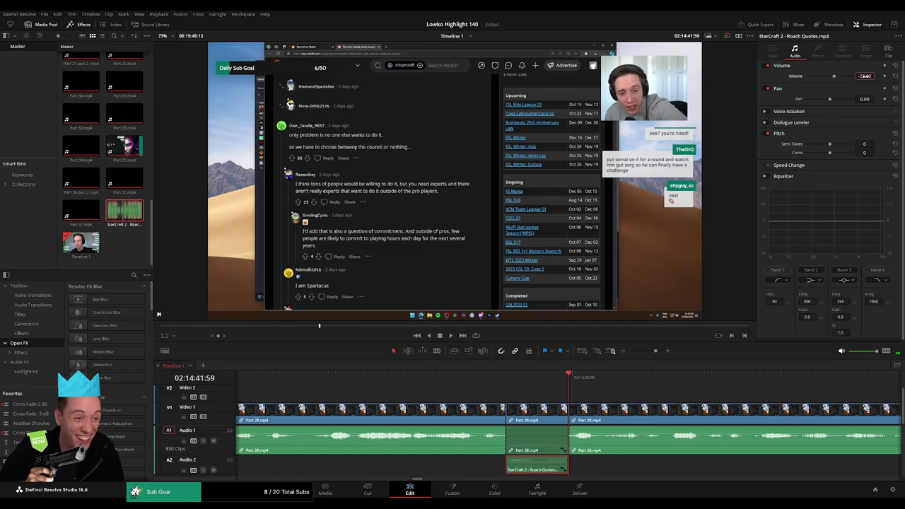
# Split Part 28.mp4 at about 02:14:56:26, ripple-delete the segment up to the next cut, and replay the join
pyautogui.moveTo(654, 351); pyautogui.dragTo(648, 353)
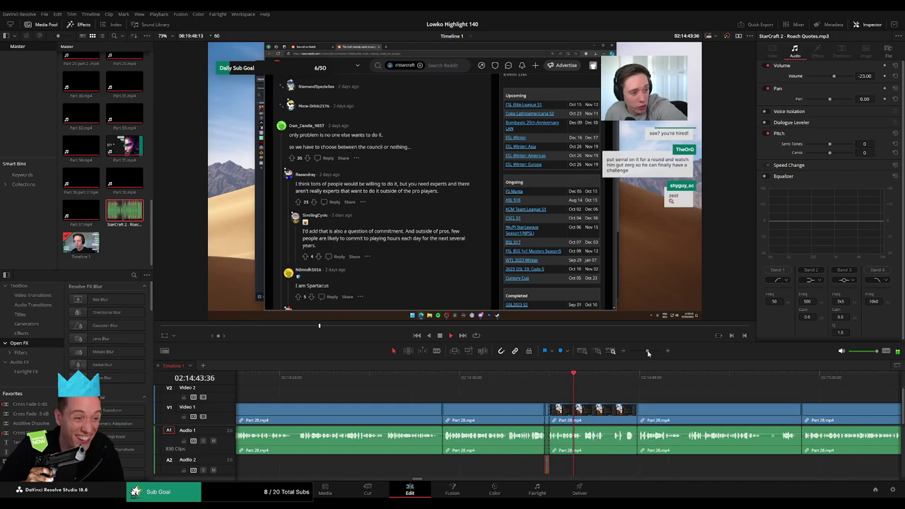
pyautogui.click(612, 397)
pyautogui.moveTo(624, 397); pyautogui.dragTo(467, 387)
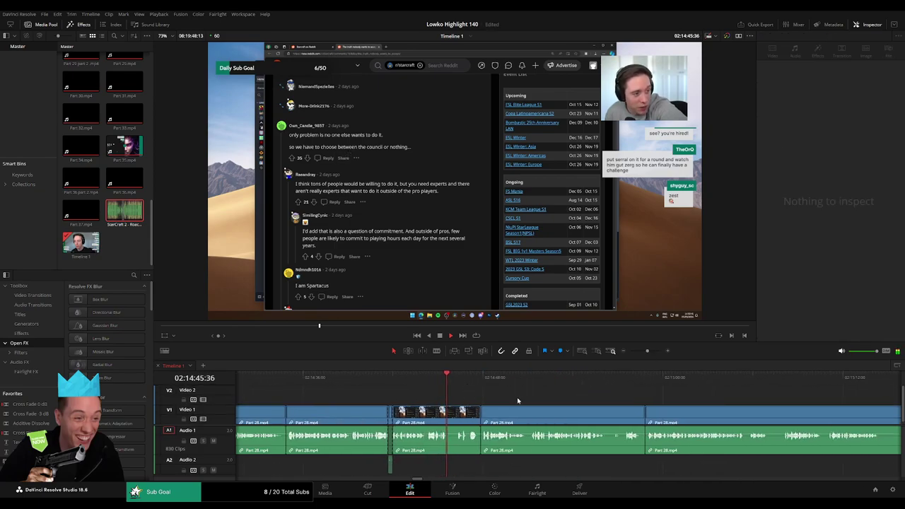
pyautogui.hscroll(2, 517, 401)
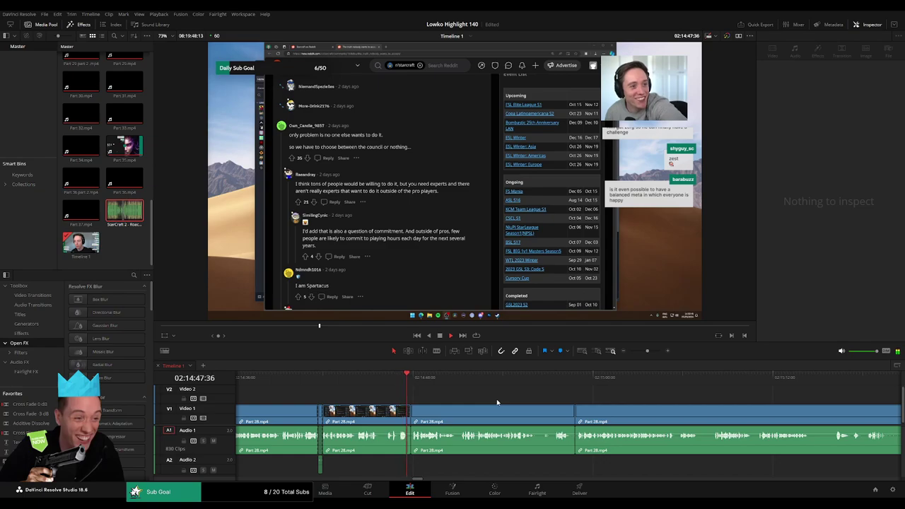
pyautogui.hscroll(1, 509, 400)
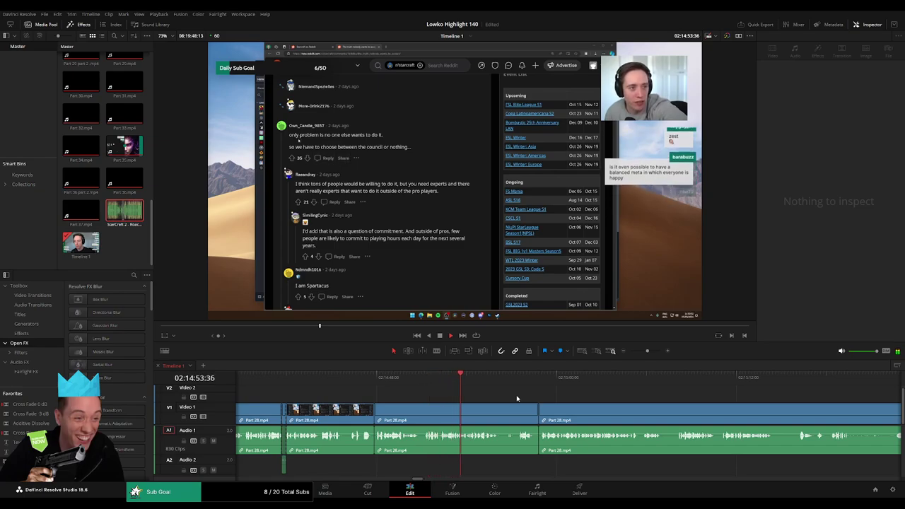
pyautogui.press('b')
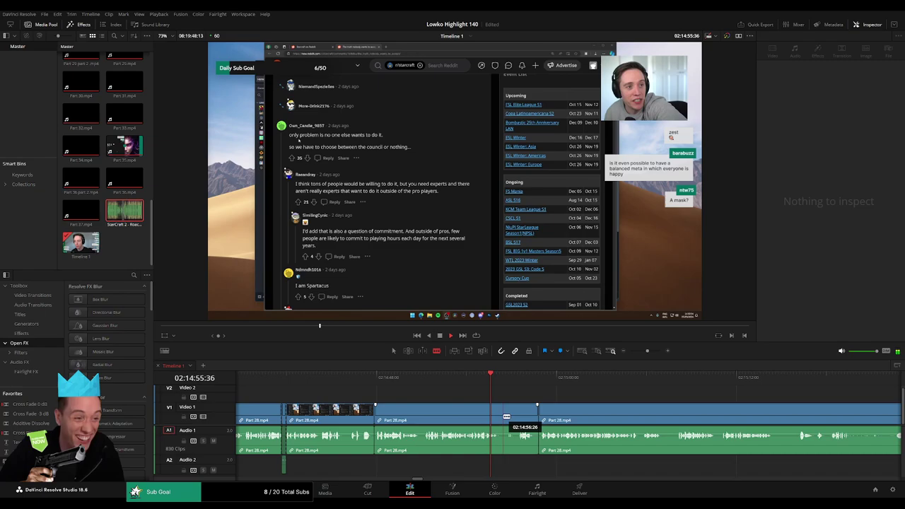
pyautogui.click(504, 417)
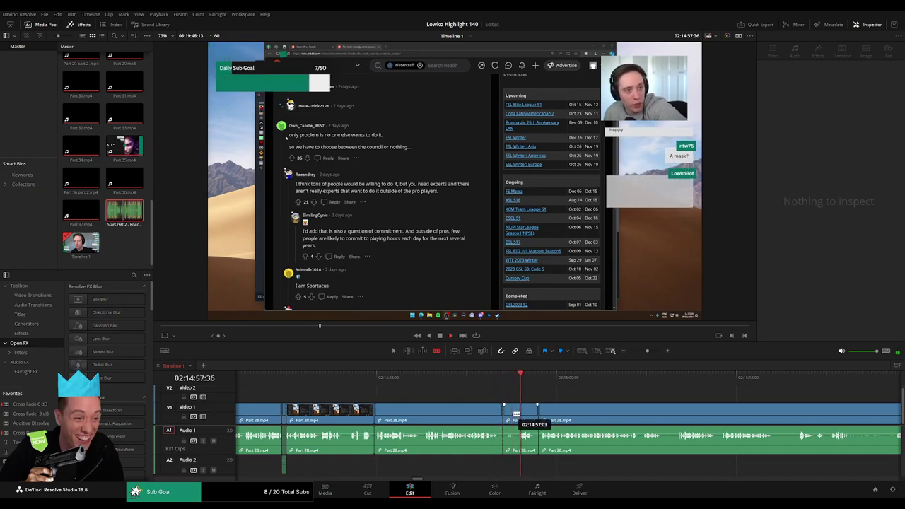
pyautogui.press('a')
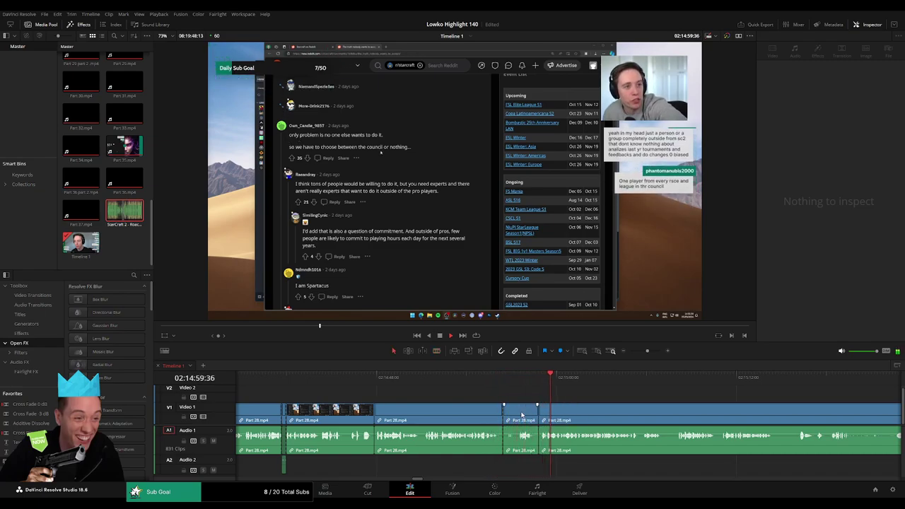
pyautogui.click(521, 414)
pyautogui.press('Delete')
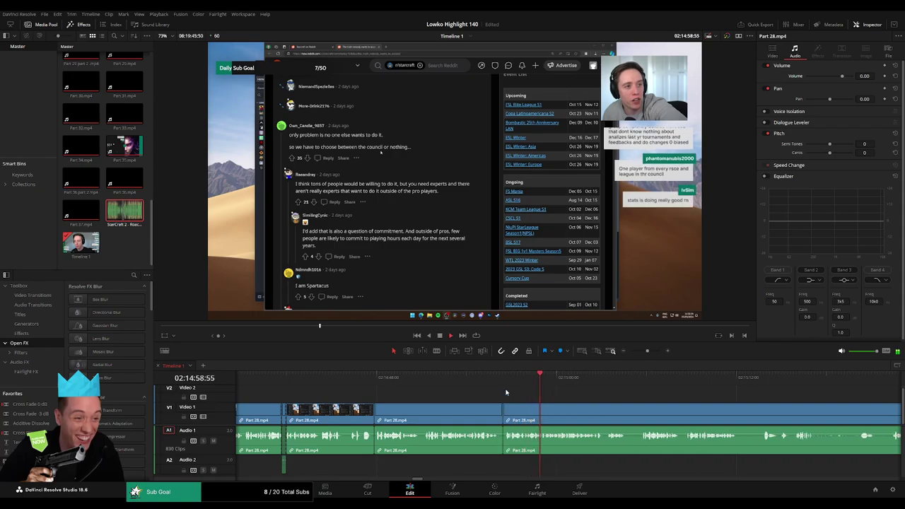
pyautogui.click(501, 377)
pyautogui.moveTo(615, 405); pyautogui.dragTo(482, 394)
pyautogui.hscroll(1, 481, 395)
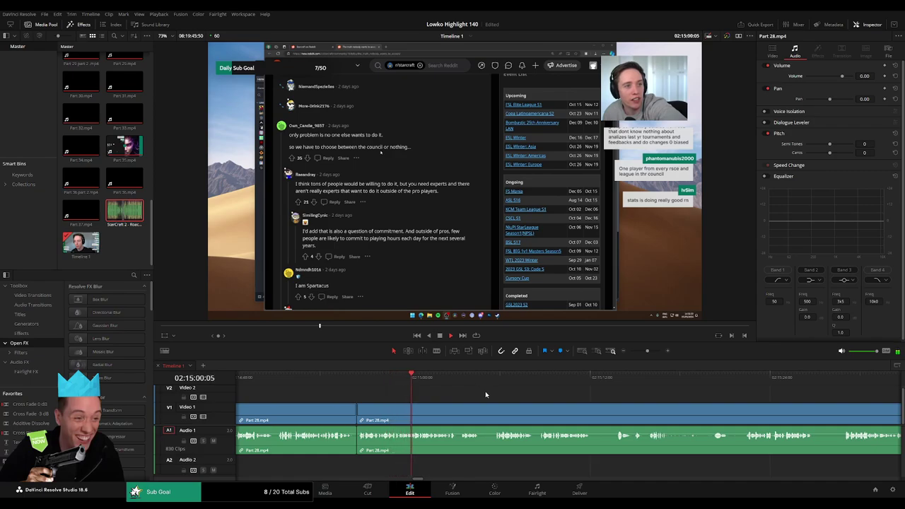
# Split Part 28.mp4 around the pause from about 02:15:04:40 to 02:15:05:30 and ripple-delete it
pyautogui.hscroll(3, 493, 395)
pyautogui.press('b')
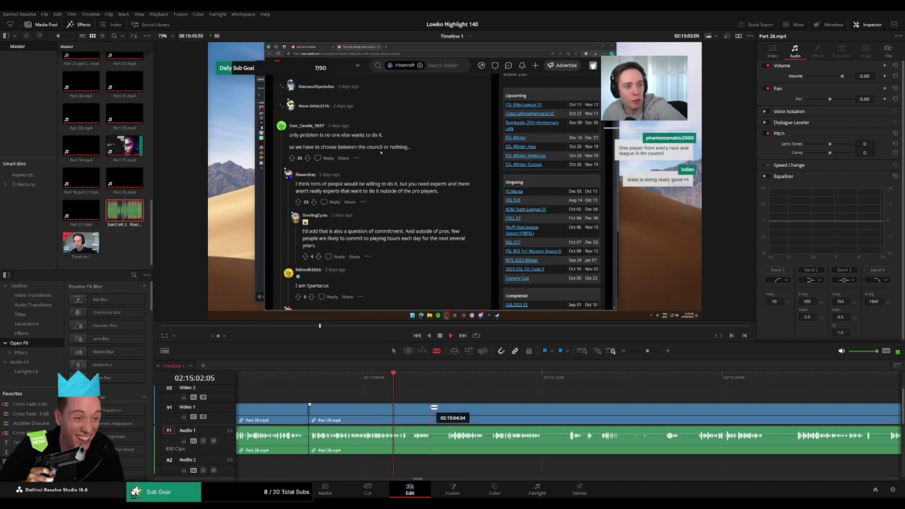
pyautogui.click(444, 410)
pyautogui.click(433, 410)
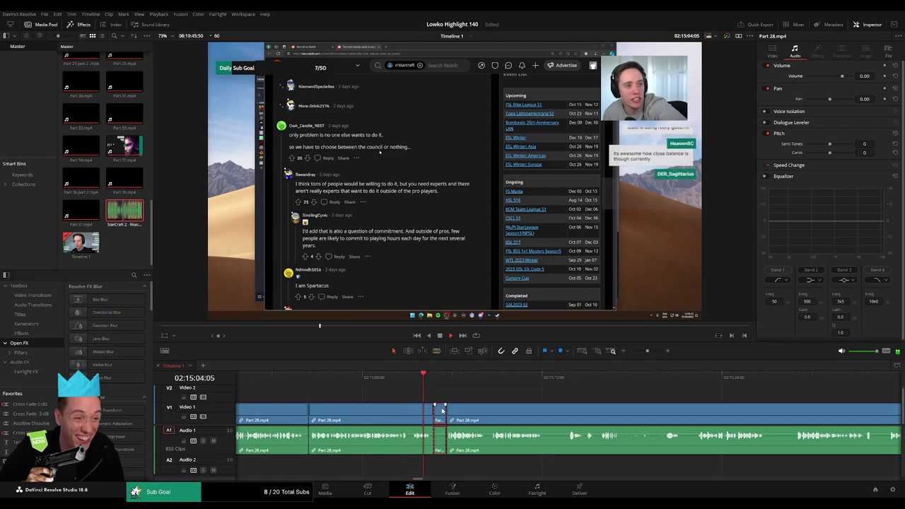
pyautogui.press('a')
pyautogui.press('Delete')
# Cut out the pause in Part 28.mp4 from about 02:15:11:10 to 02:15:12:50 with a ripple delete
pyautogui.hscroll(3, 397, 400)
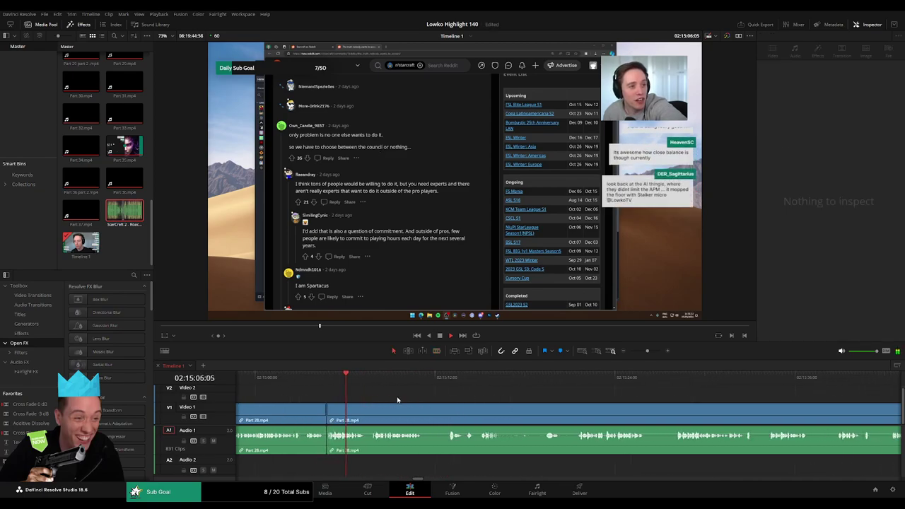
pyautogui.press('b')
pyautogui.click(424, 416)
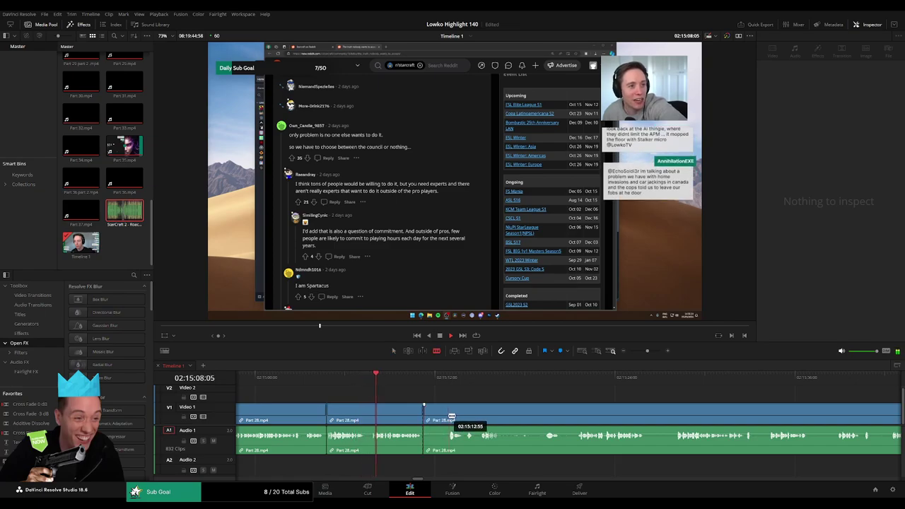
pyautogui.click(448, 416)
pyautogui.press('a')
pyautogui.click(442, 417)
pyautogui.press('Delete')
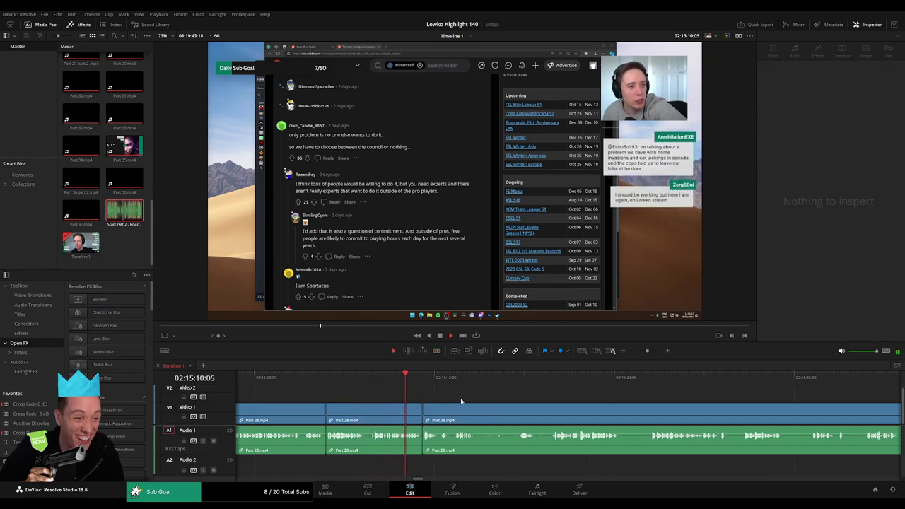
# Isolate the short remark near 02:15:18 and ripple-delete the segments around it, about 02:15:14:50 to 02:15:17:35 and 02:15:18:50 to 02:15:19:50
pyautogui.hscroll(2, 424, 401)
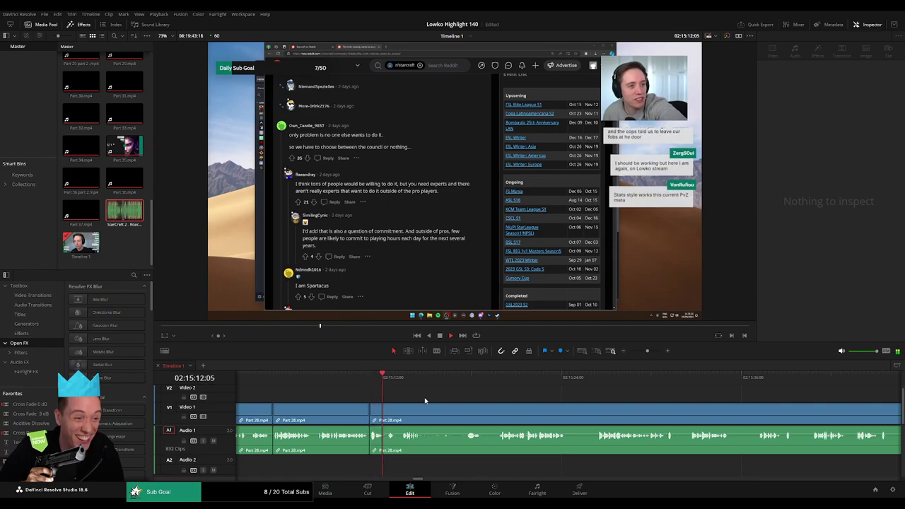
pyautogui.hscroll(2, 435, 404)
pyautogui.press('b')
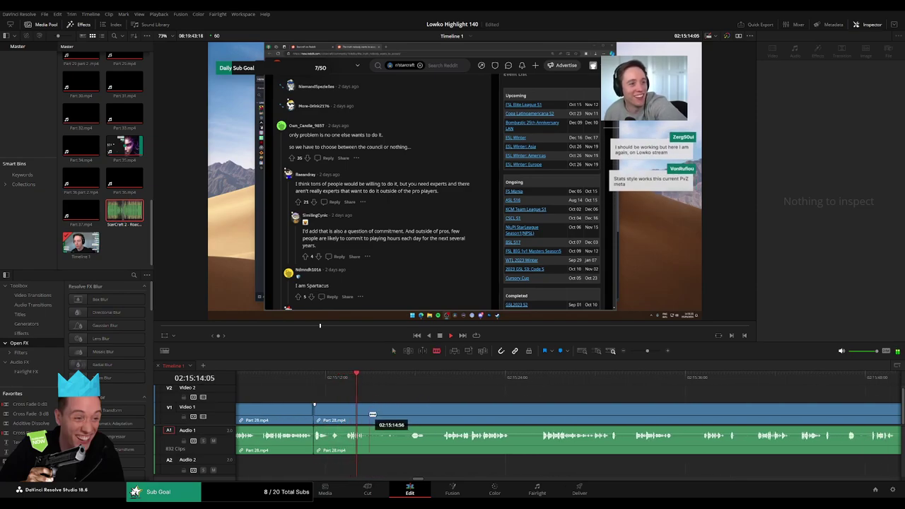
pyautogui.click(369, 417)
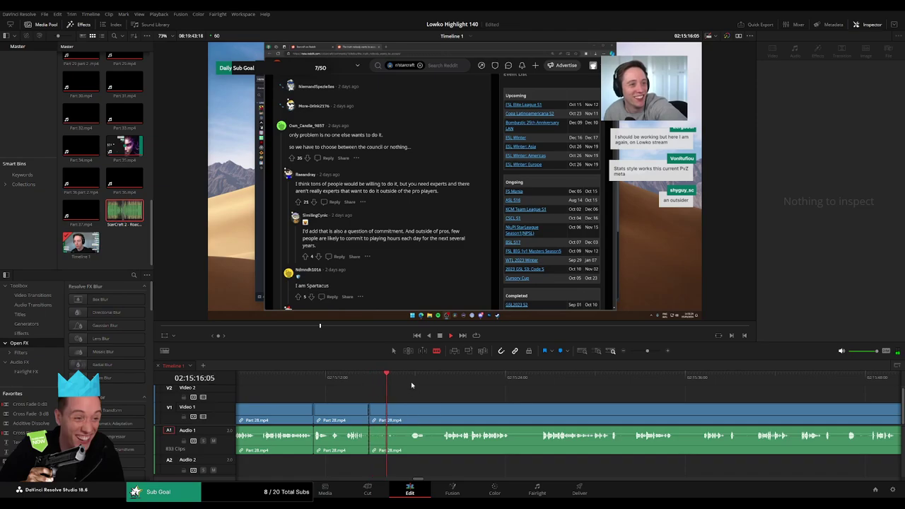
pyautogui.click(408, 378)
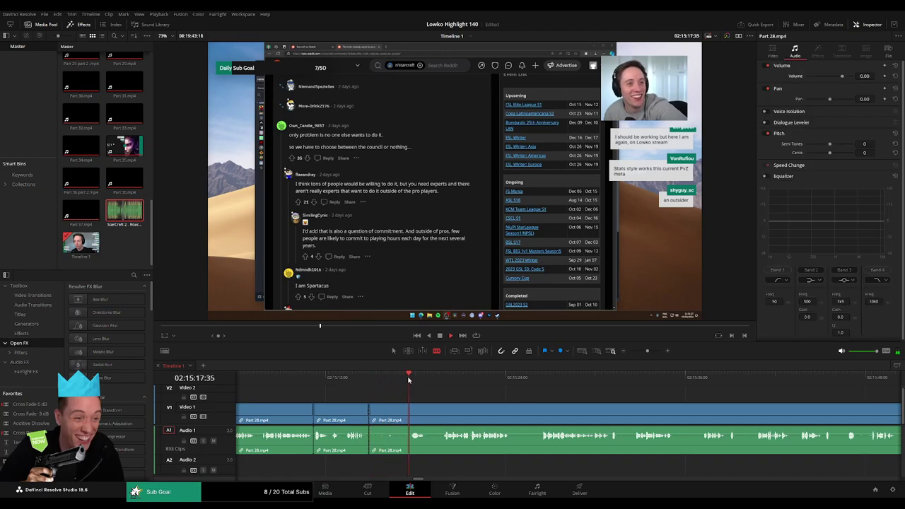
pyautogui.click(409, 414)
pyautogui.click(427, 414)
pyautogui.click(444, 417)
pyautogui.press('a')
pyautogui.click(436, 419)
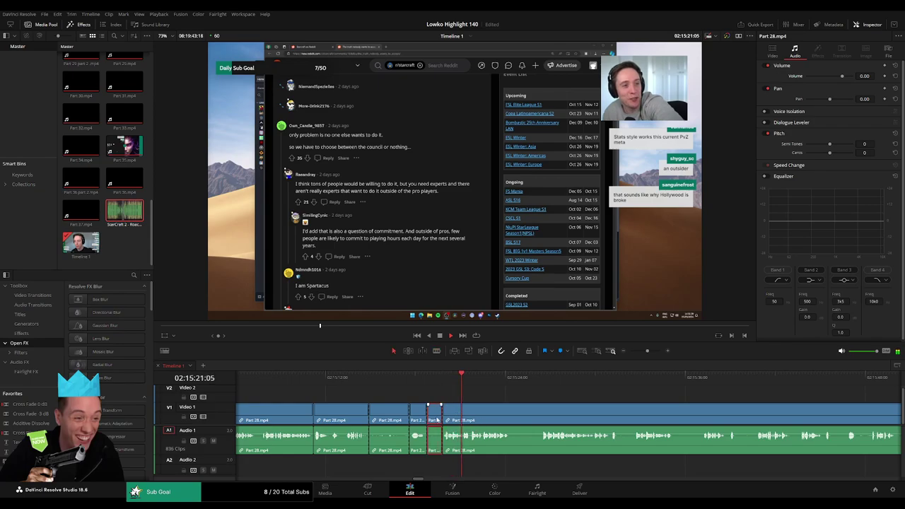
pyautogui.press('Delete')
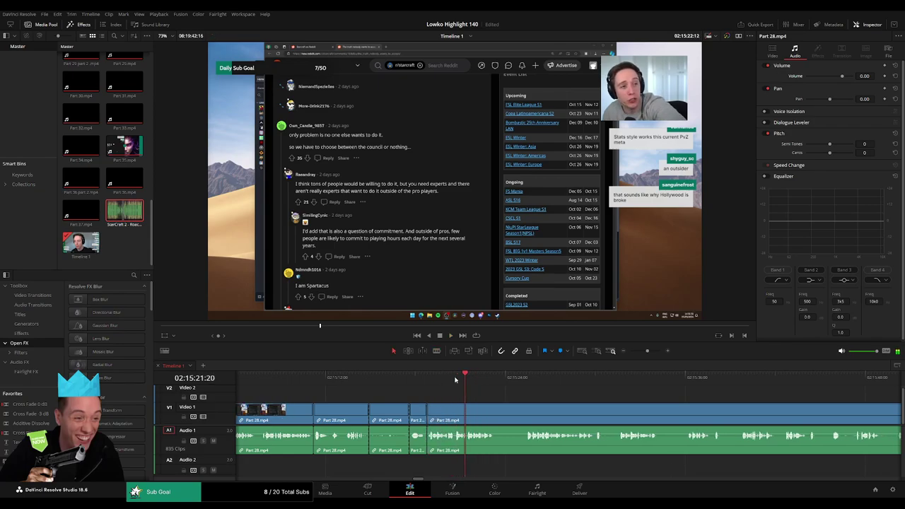
pyautogui.press('Delete')
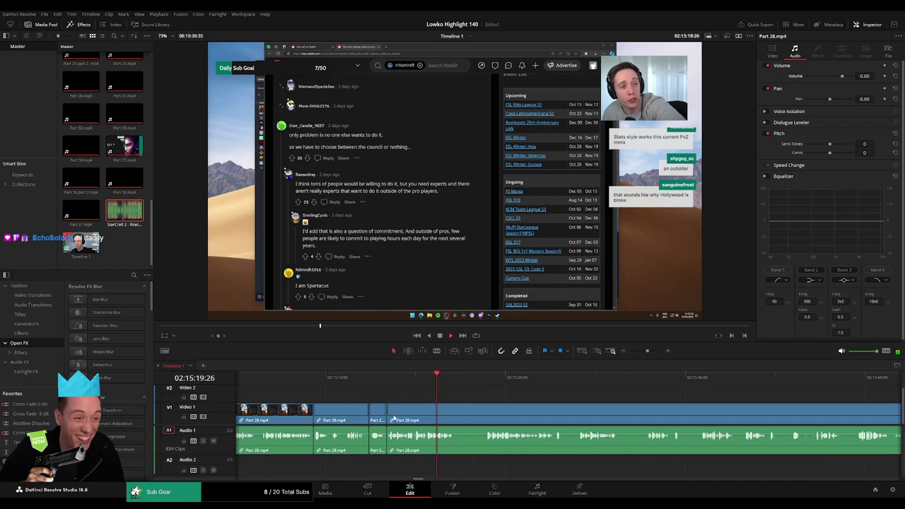
# Remove the roughly two-second silence from about 02:15:20:45 to 02:15:22:45 with a ripple delete
pyautogui.hscroll(3, 397, 396)
pyautogui.click(414, 380)
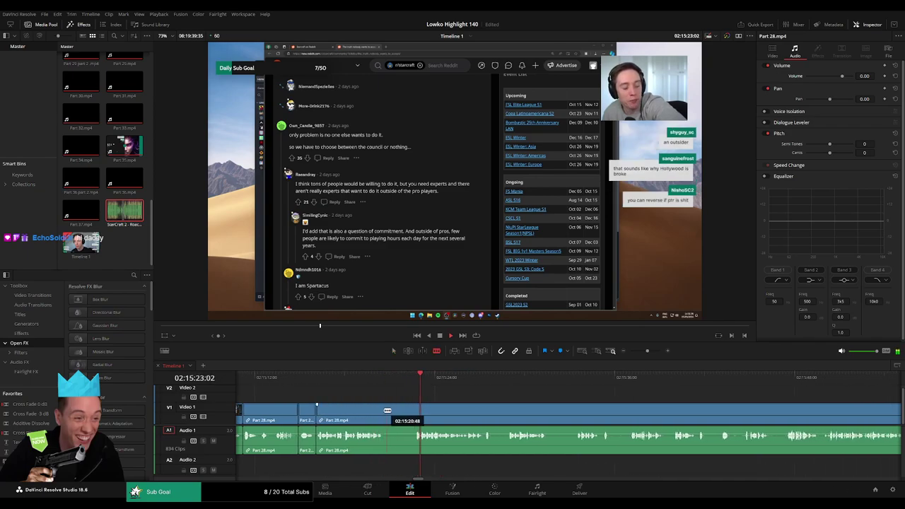
pyautogui.click(385, 410)
pyautogui.click(413, 410)
pyautogui.press('a')
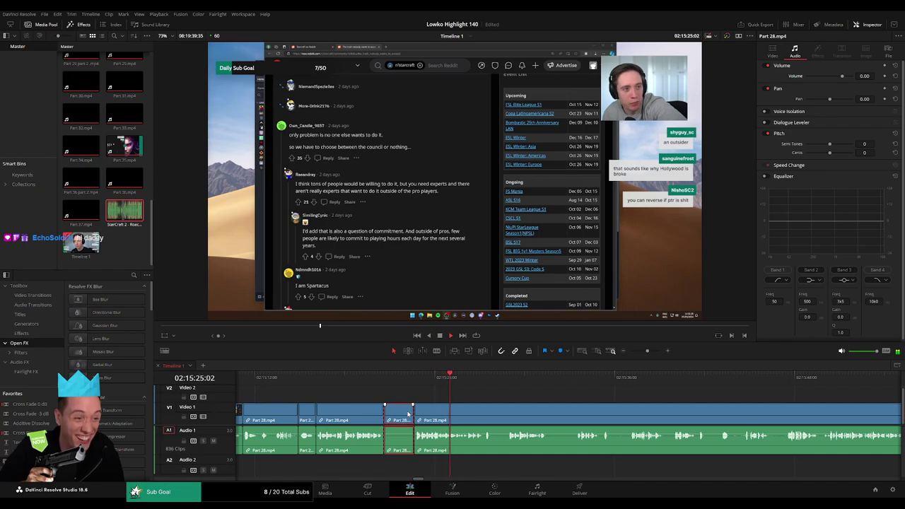
pyautogui.press('BackSpace')
# Split Part 28.mp4 around the short pause from about 02:15:25:45 to 02:15:26:40 and ripple-delete it
pyautogui.moveTo(453, 400); pyautogui.dragTo(368, 394)
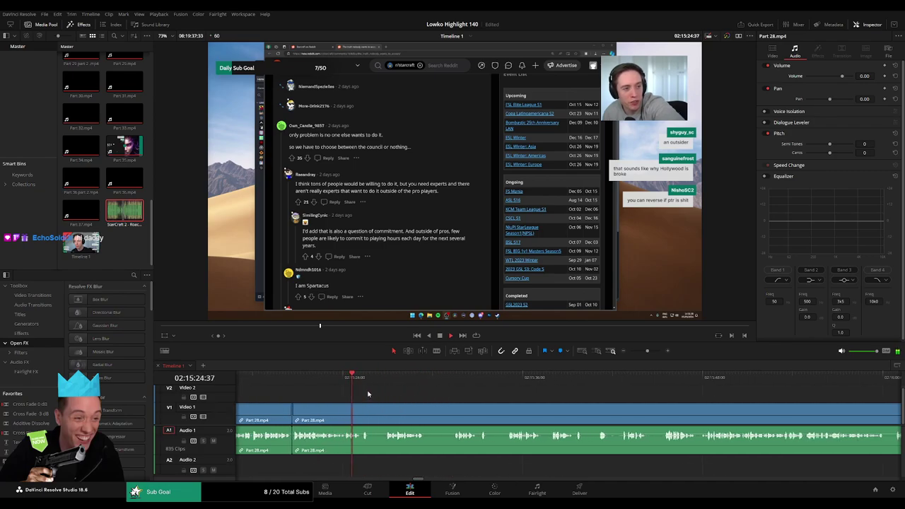
pyautogui.press('b')
pyautogui.click(370, 413)
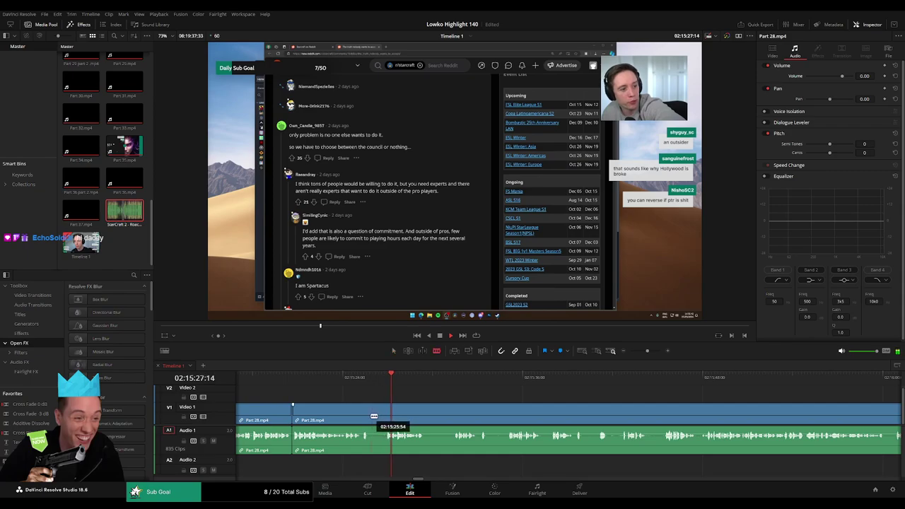
pyautogui.click(382, 415)
pyautogui.press('a')
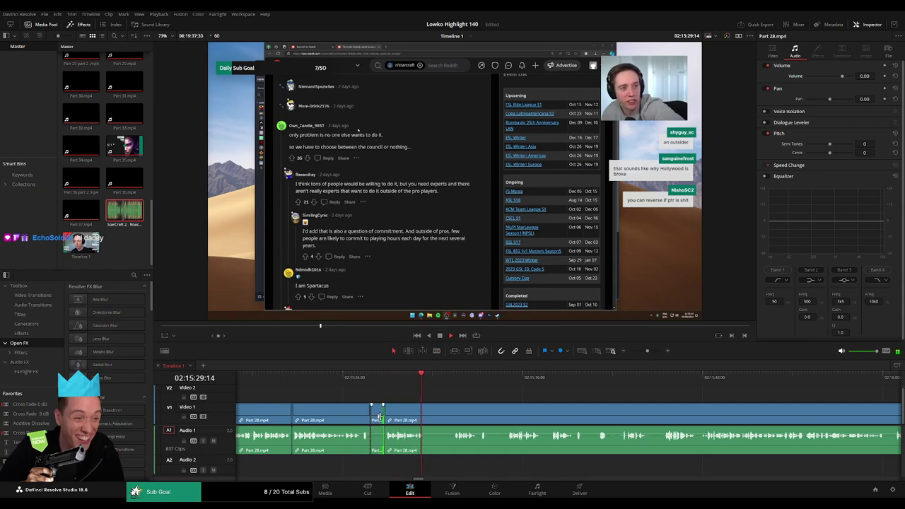
pyautogui.click(377, 418)
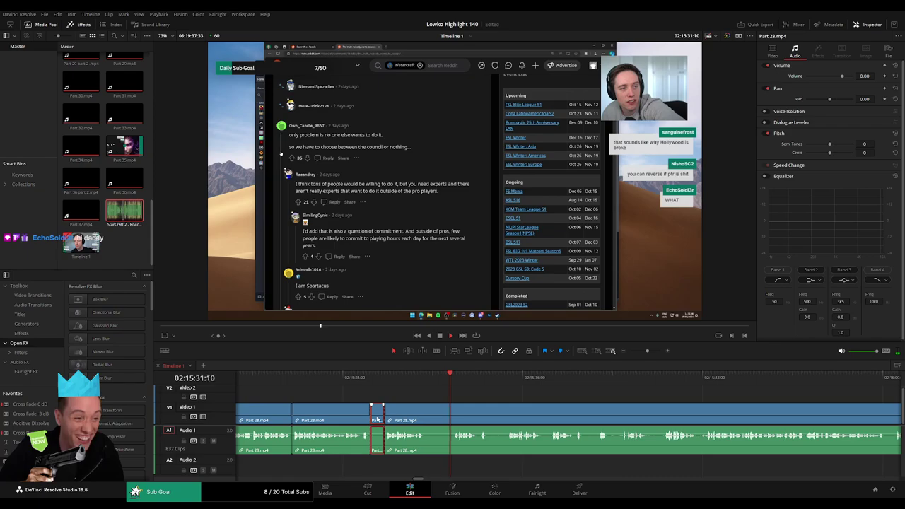
pyautogui.press('Delete')
# Cut Part 28.mp4 at about 02:15:28:40 and 02:15:30:30 and ripple-delete the segment between
pyautogui.click(413, 411)
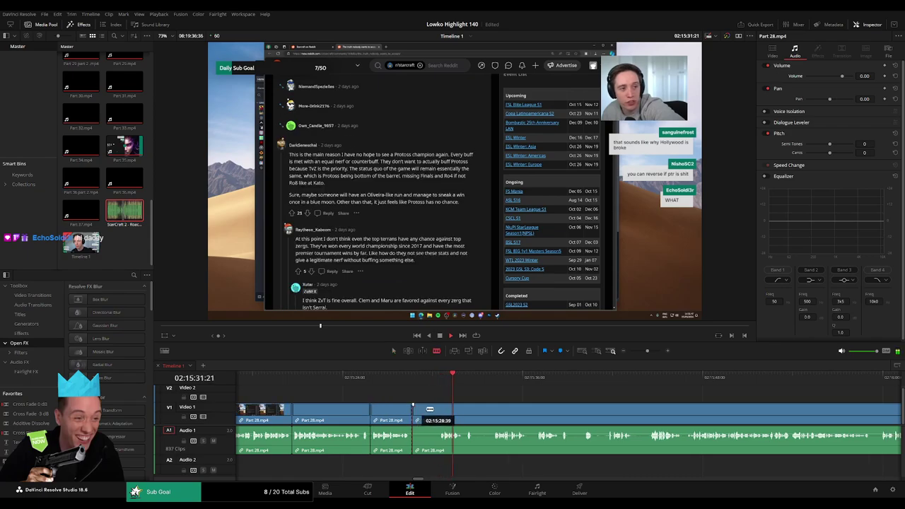
pyautogui.click(440, 411)
pyautogui.press('a')
pyautogui.press('Delete')
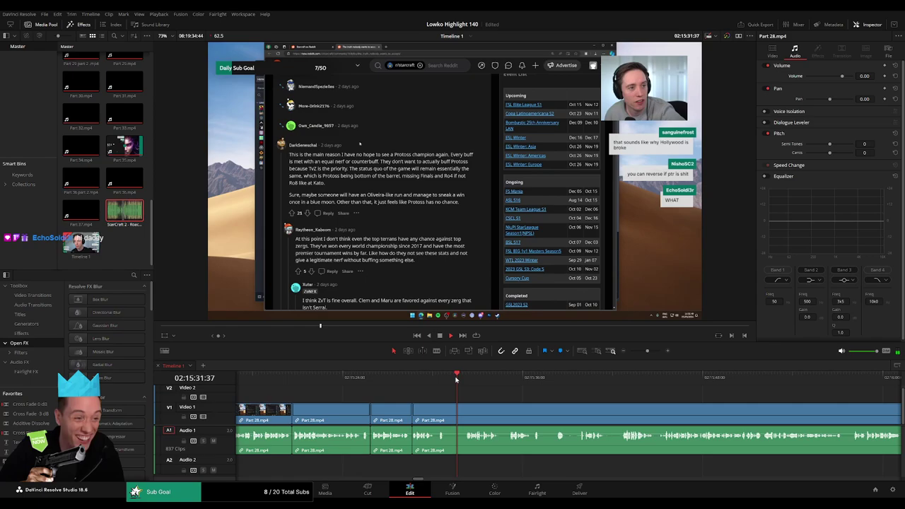
# Ripple-delete the roughly one-second gap from about 02:15:30:55 to 02:15:32:05 in Part 28.mp4
pyautogui.click(449, 410)
pyautogui.click(463, 411)
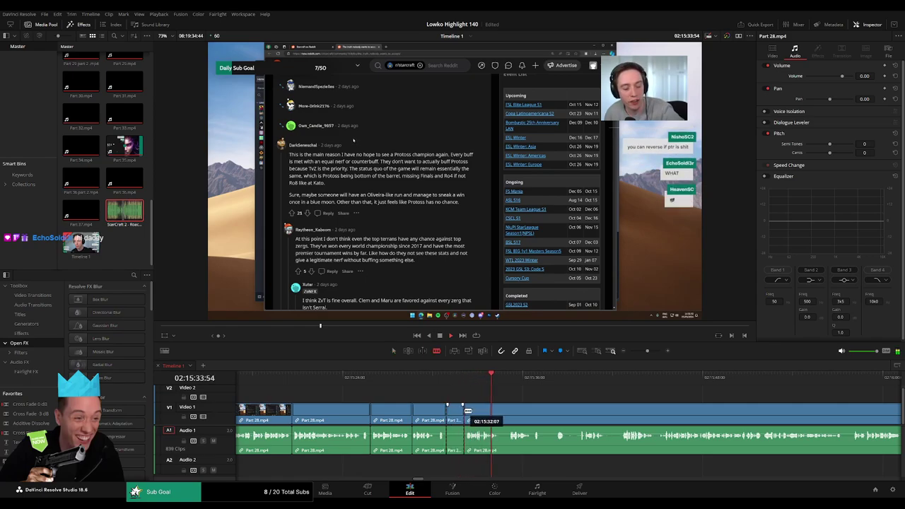
pyautogui.press('a')
pyautogui.click(455, 414)
pyautogui.press('Delete')
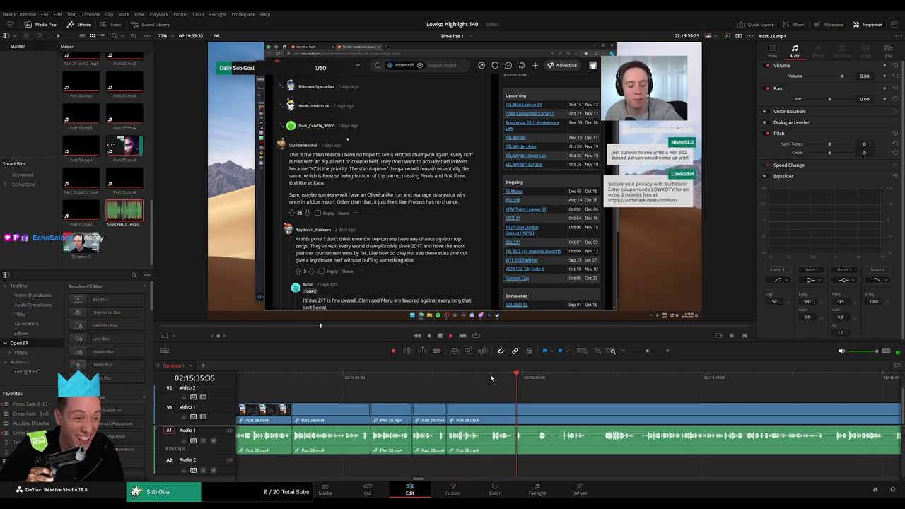
# Split Part 28.mp4 at about 02:15:36:10 and ripple-delete the roughly one-second pause that follows the cut
pyautogui.click(490, 374)
pyautogui.moveTo(537, 393); pyautogui.dragTo(423, 386)
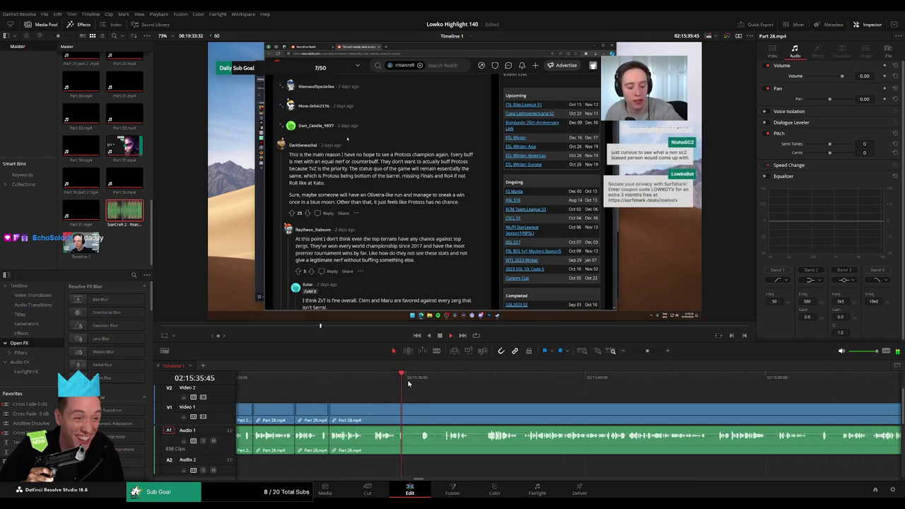
pyautogui.press('b')
pyautogui.click(408, 416)
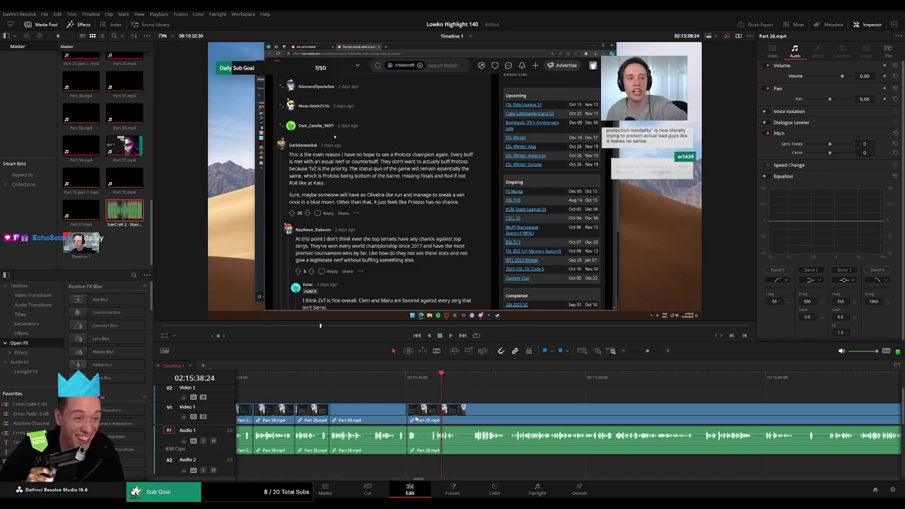
# Ripple-delete the stretch from about 02:15:36:57 to 02:15:40:25 and move the playhead back to replay the join
pyautogui.press('b')
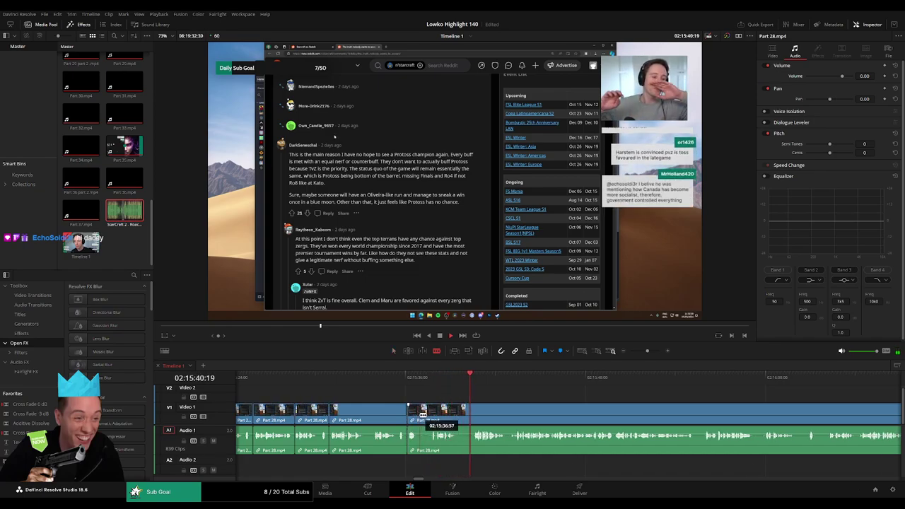
pyautogui.click(420, 416)
pyautogui.click(472, 413)
pyautogui.press('a')
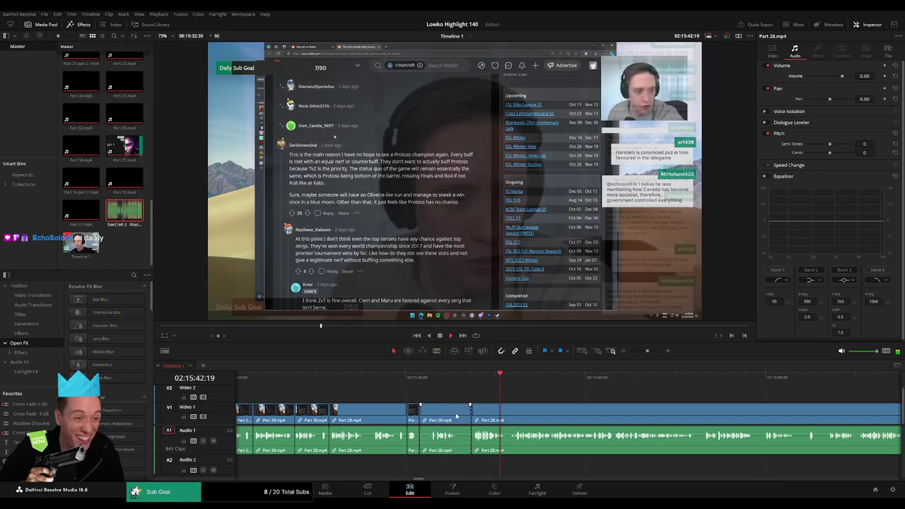
pyautogui.click(456, 416)
pyautogui.press('Delete')
pyautogui.click(426, 382)
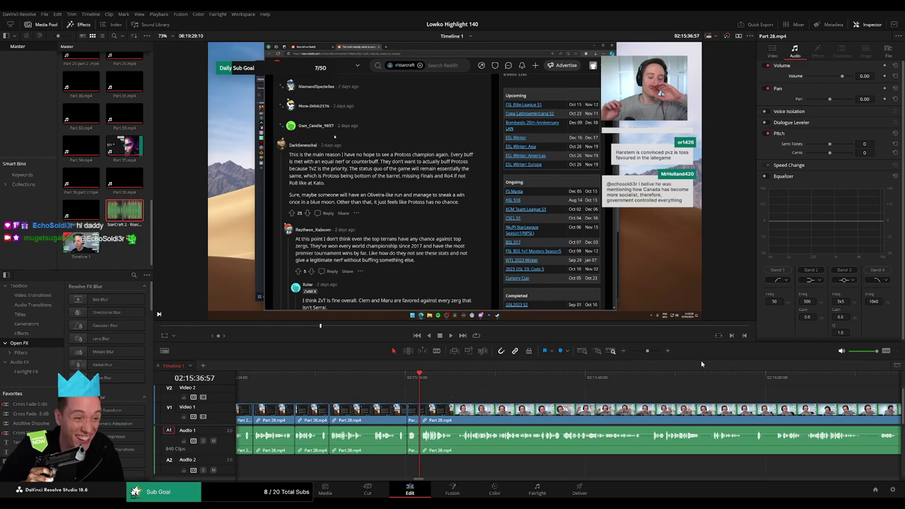
# Isolate the brief stretch of speech from 02:15:37:09 to 02:15:37:28 and lower its audio volume to silence
pyautogui.click(653, 352)
pyautogui.press('space')
pyautogui.press('space')
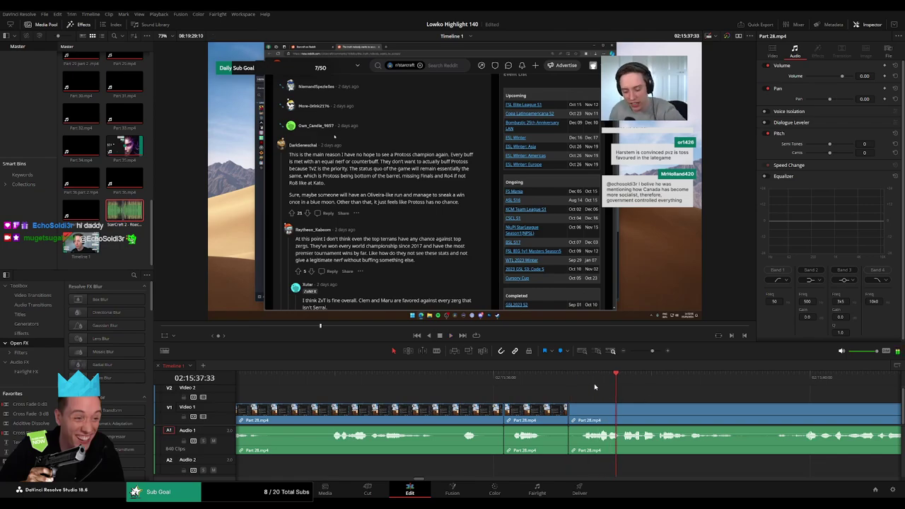
pyautogui.click(587, 379)
pyautogui.press('space')
pyautogui.click(569, 379)
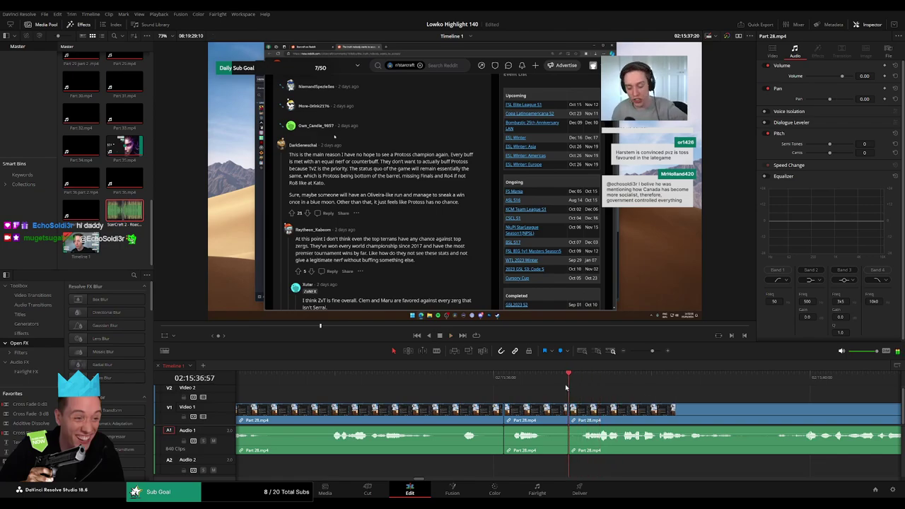
pyautogui.press('space')
pyautogui.press('b')
pyautogui.click(585, 410)
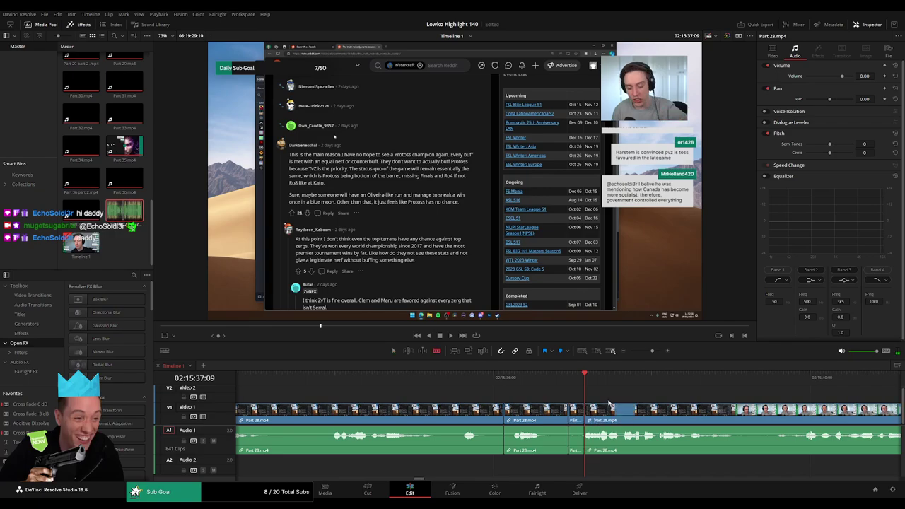
pyautogui.press('space')
pyautogui.click(609, 420)
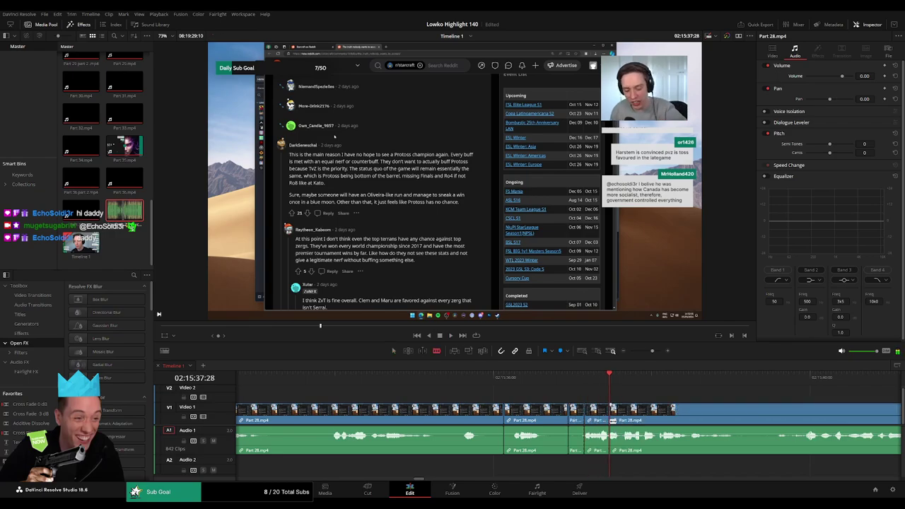
pyautogui.press('a')
pyautogui.moveTo(597, 432); pyautogui.dragTo(603, 455)
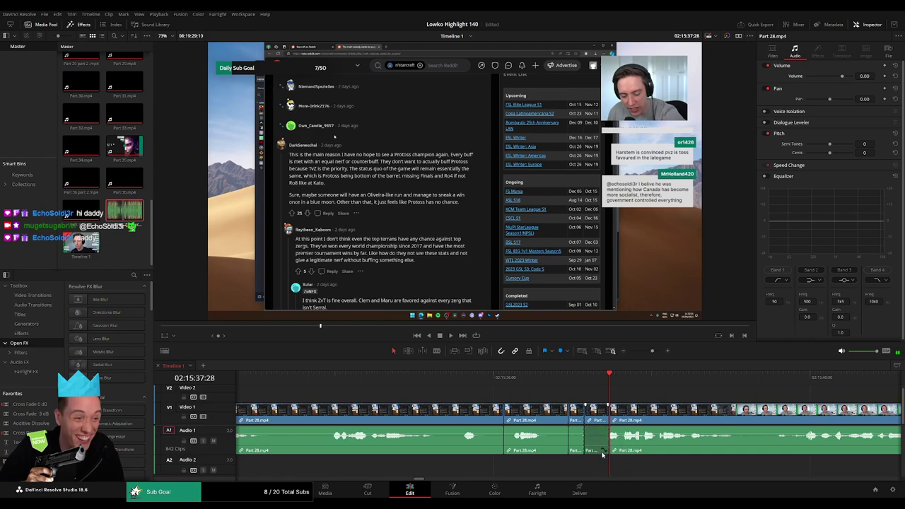
# Add StarCraft 2 - Roach Quotes.mp3 on Audio 2 under the silenced segment ending at 02:15:37:28, set its volume to -23 and resume playback
pyautogui.moveTo(133, 213); pyautogui.dragTo(586, 469)
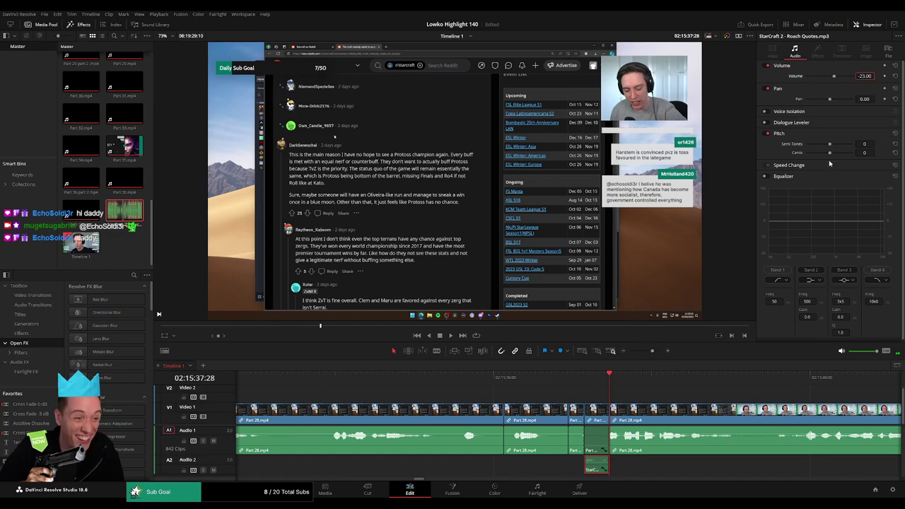
pyautogui.press('space')
pyautogui.moveTo(652, 350); pyautogui.dragTo(646, 352)
pyautogui.click(574, 400)
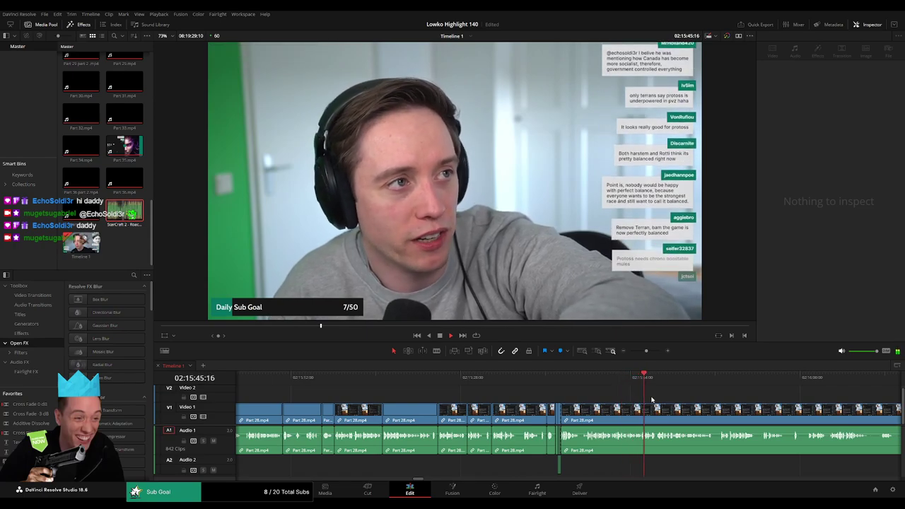
pyautogui.hscroll(3, 497, 386)
pyautogui.hscroll(3, 487, 389)
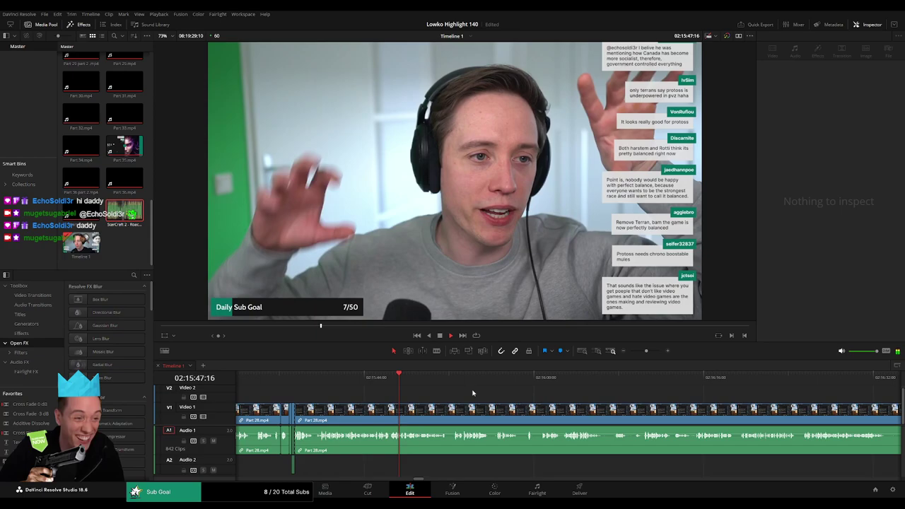
# Isolate and ripple-delete two short pauses in Part 28.mp4, at about 02:15:51 and 02:15:55
pyautogui.hscroll(2, 494, 397)
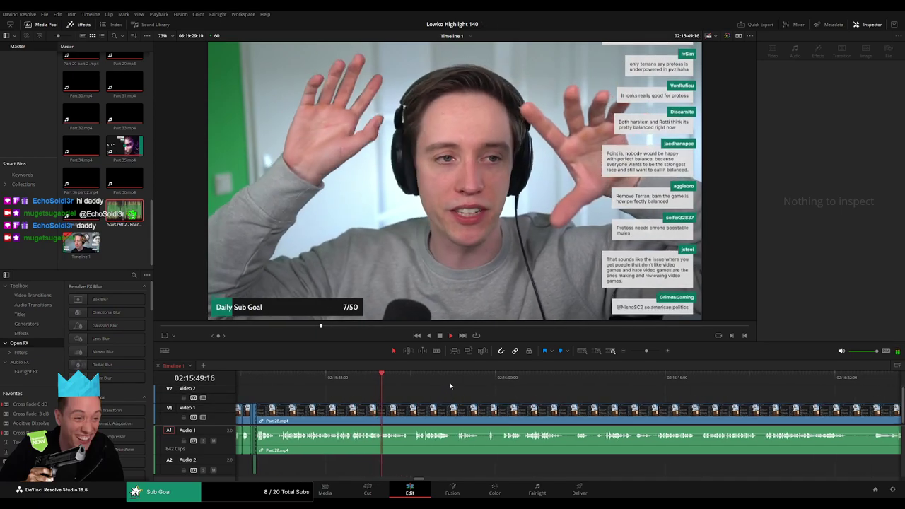
pyautogui.hscroll(3, 462, 398)
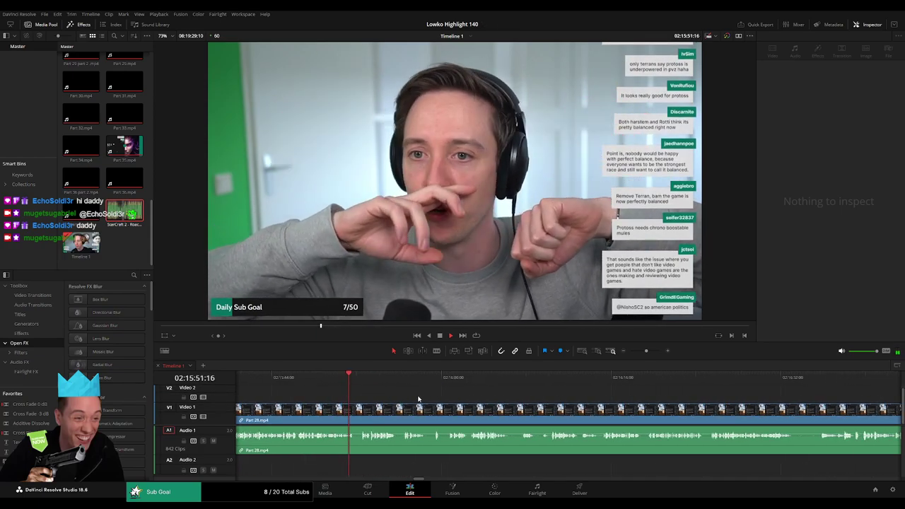
pyautogui.press('b')
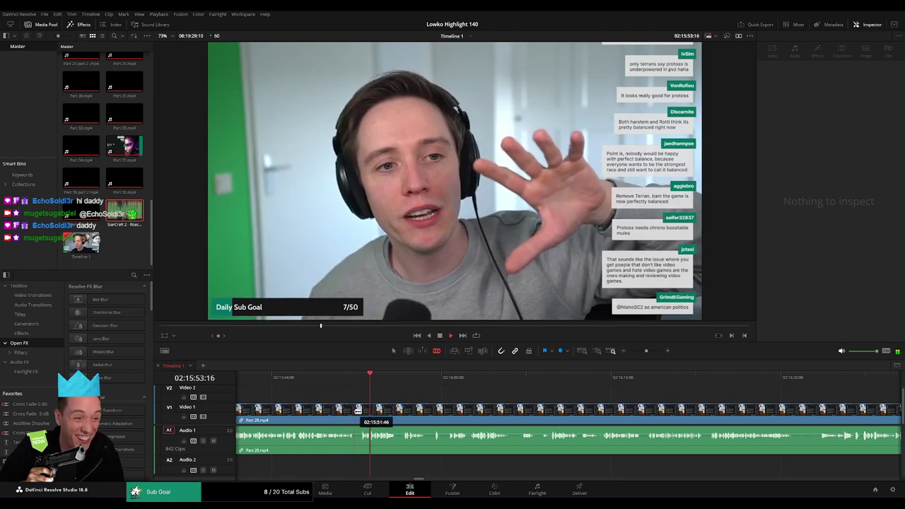
pyautogui.click(357, 409)
pyautogui.click(362, 412)
pyautogui.press('a')
pyautogui.click(357, 414)
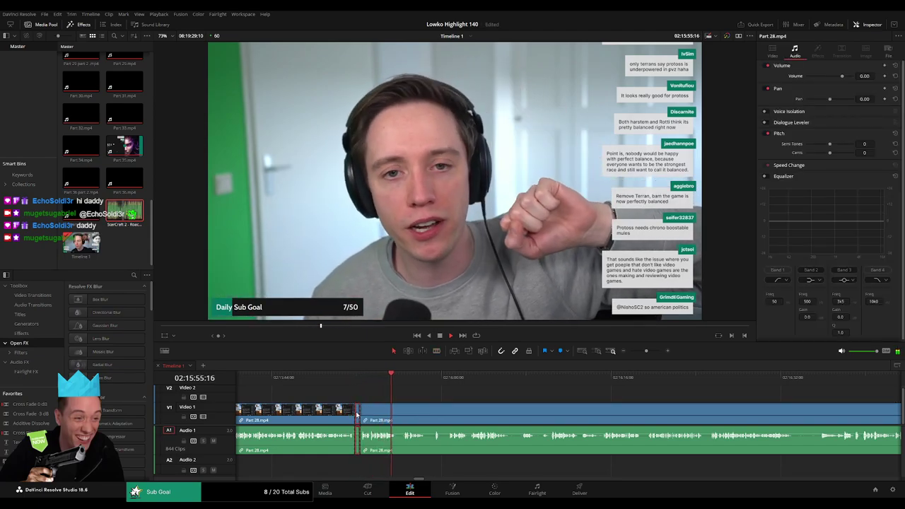
pyautogui.press('BackSpace')
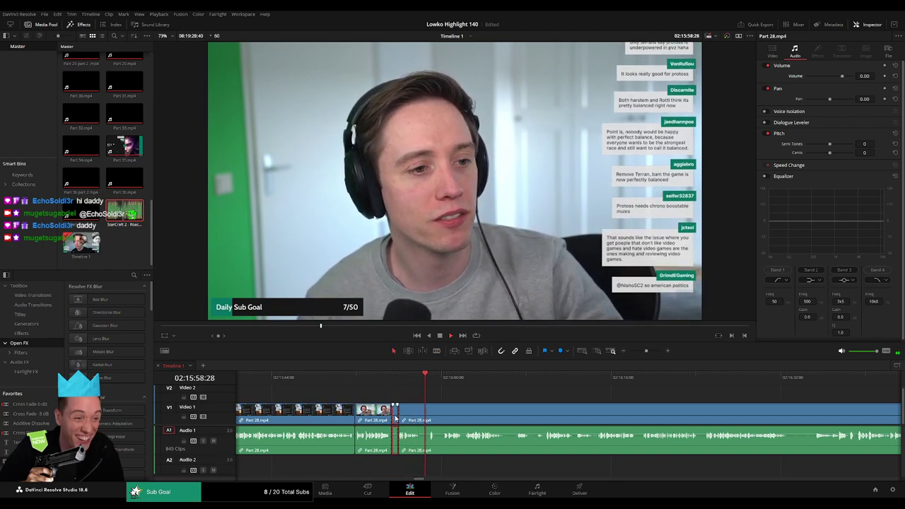
pyautogui.press('BackSpace')
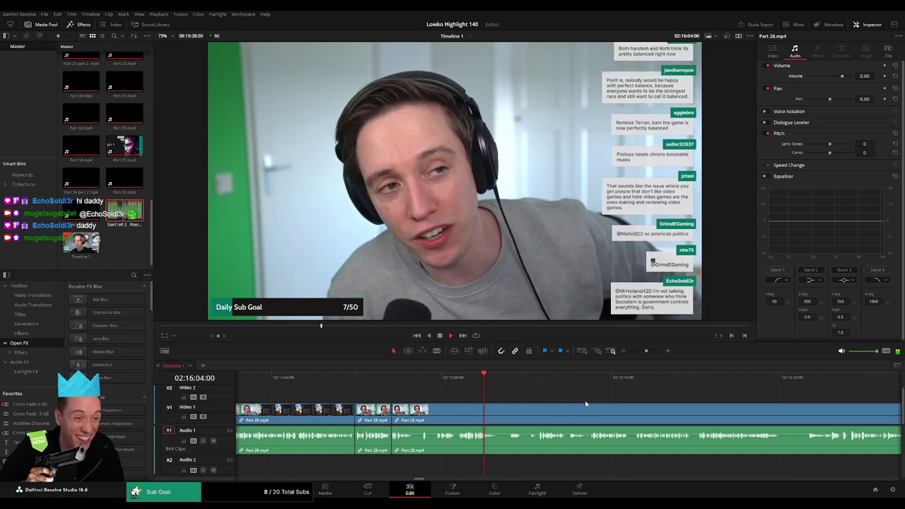
# Split Part 28.mp4 at about 02:16:05 and 02:16:08 and ripple-delete the stretch between the cuts
pyautogui.moveTo(585, 403); pyautogui.dragTo(494, 400)
pyautogui.press('b')
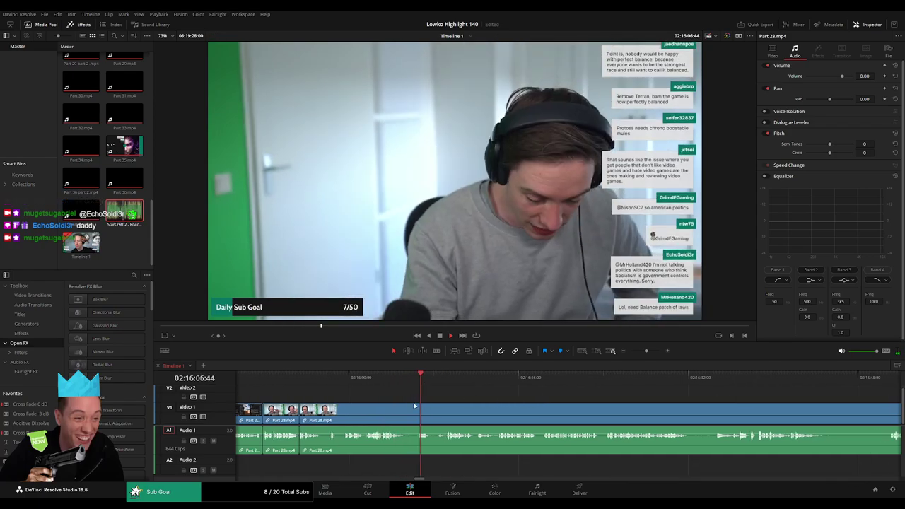
pyautogui.click(408, 412)
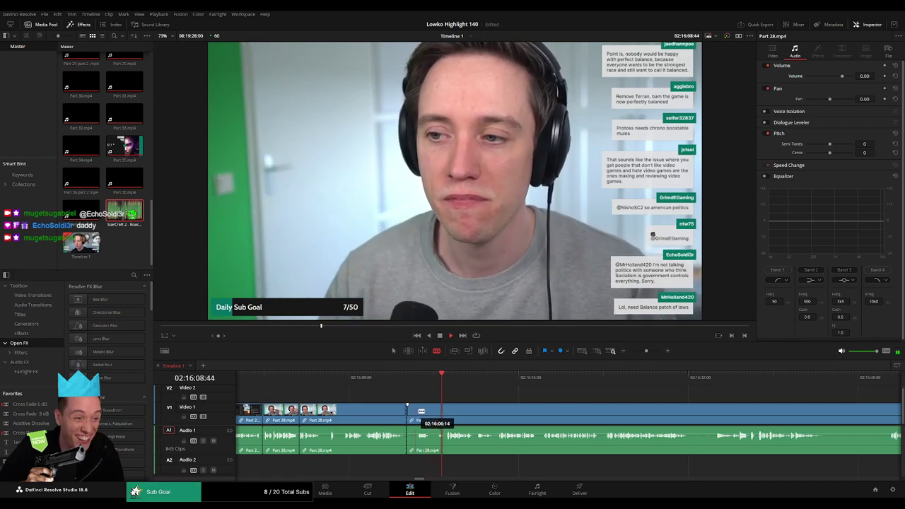
pyautogui.click(444, 412)
pyautogui.press('a')
pyautogui.click(437, 413)
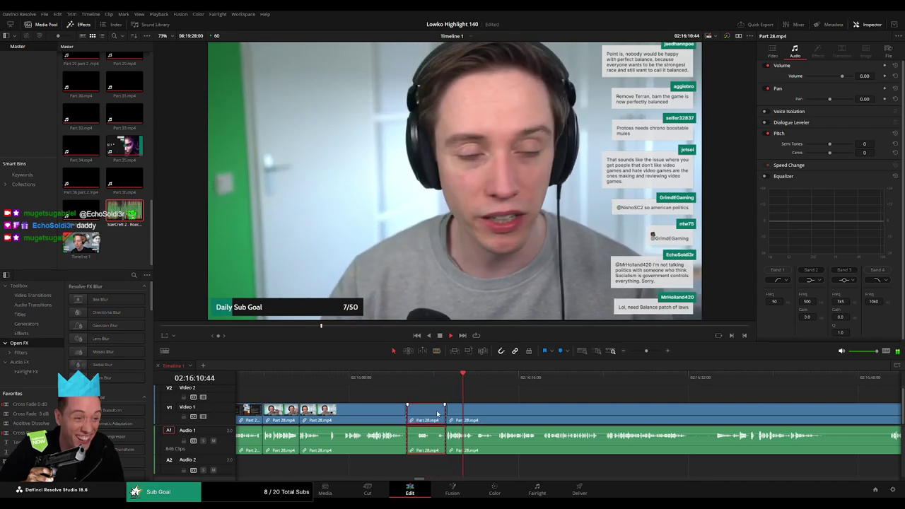
pyautogui.press('Delete')
# Cut out two brief pauses in Part 28.mp4 at about 02:16:14 and 02:16:19, closing both gaps
pyautogui.moveTo(470, 406); pyautogui.dragTo(417, 400)
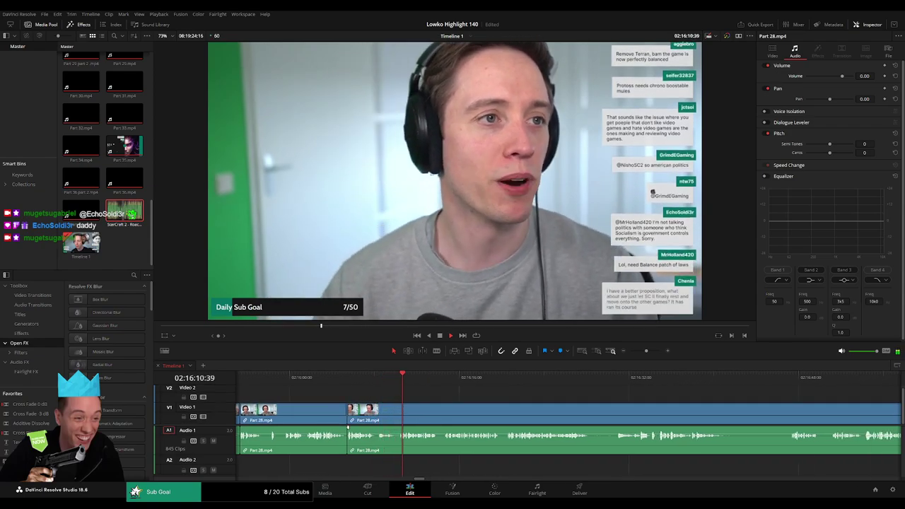
pyautogui.hscroll(4, 478, 408)
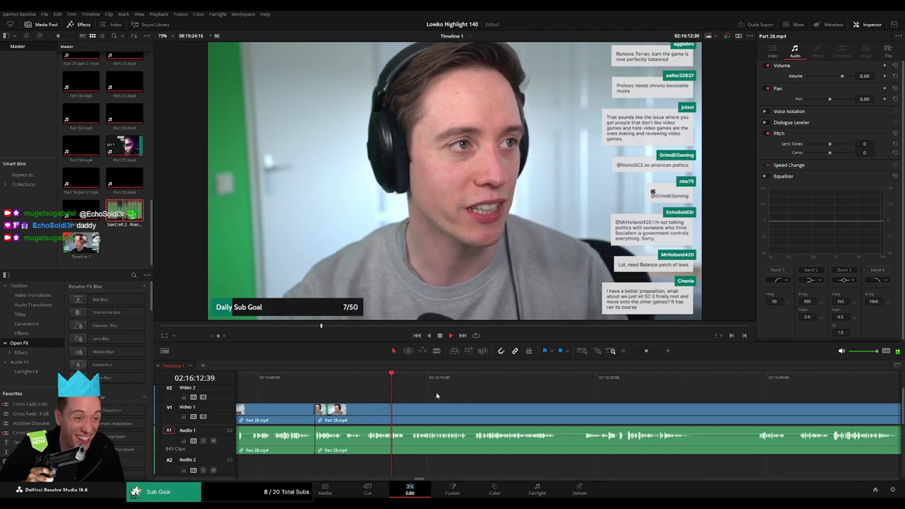
pyautogui.press('b')
pyautogui.click(354, 418)
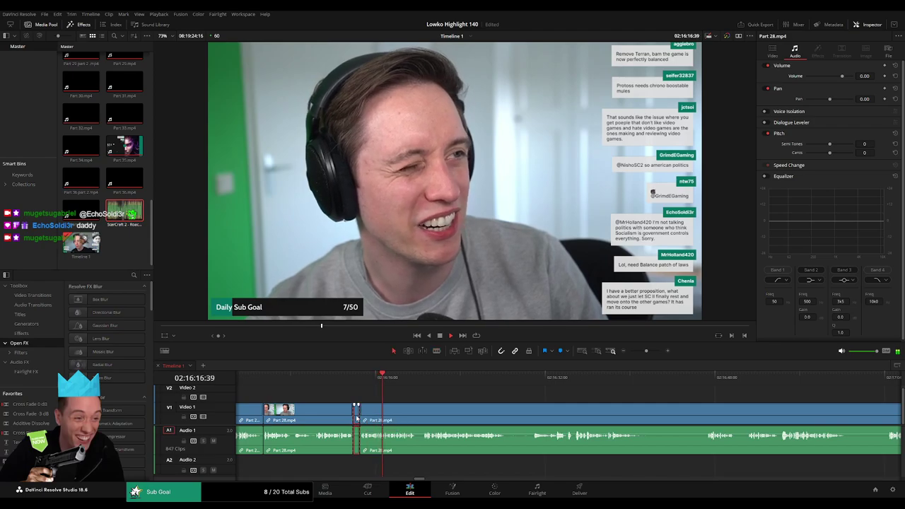
pyautogui.press('a')
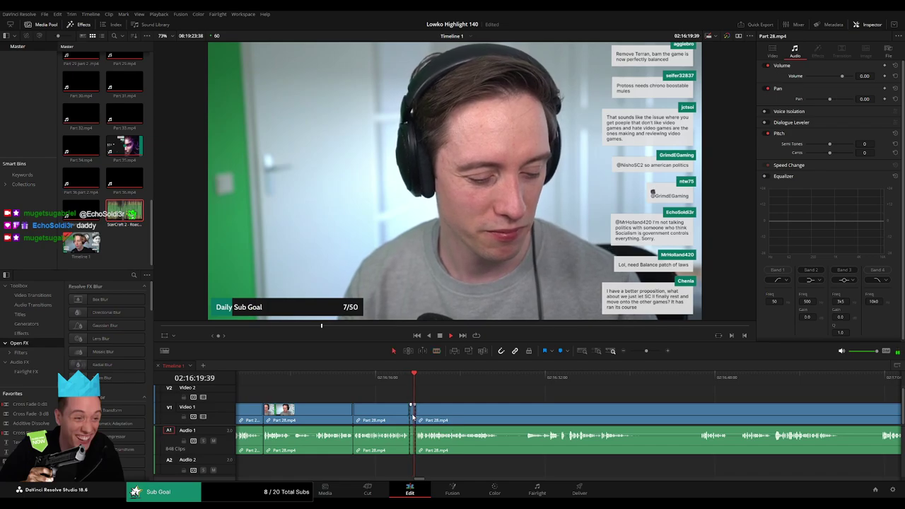
# Ripple-delete the silent stretch of Part 28.mp4 from about 02:16:27 to 02:16:29:34
pyautogui.hscroll(5, 406, 414)
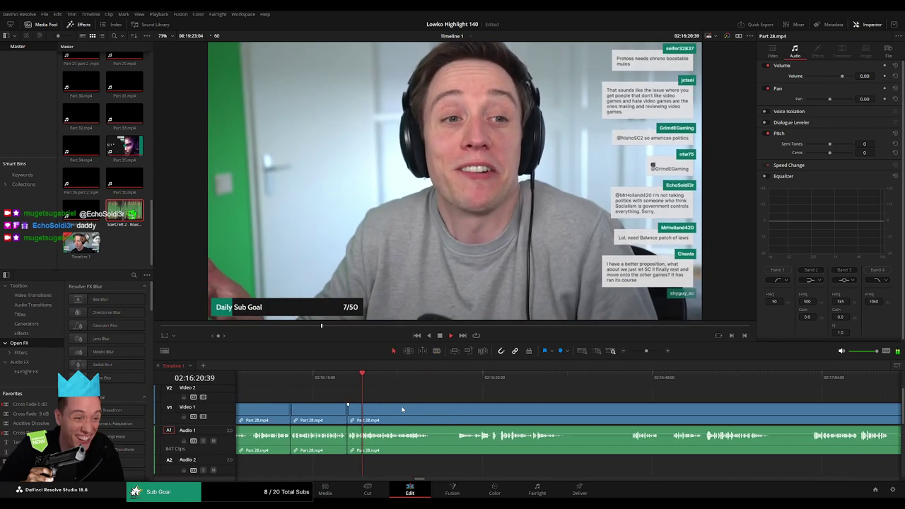
pyautogui.press('b')
pyautogui.click(391, 410)
pyautogui.click(414, 410)
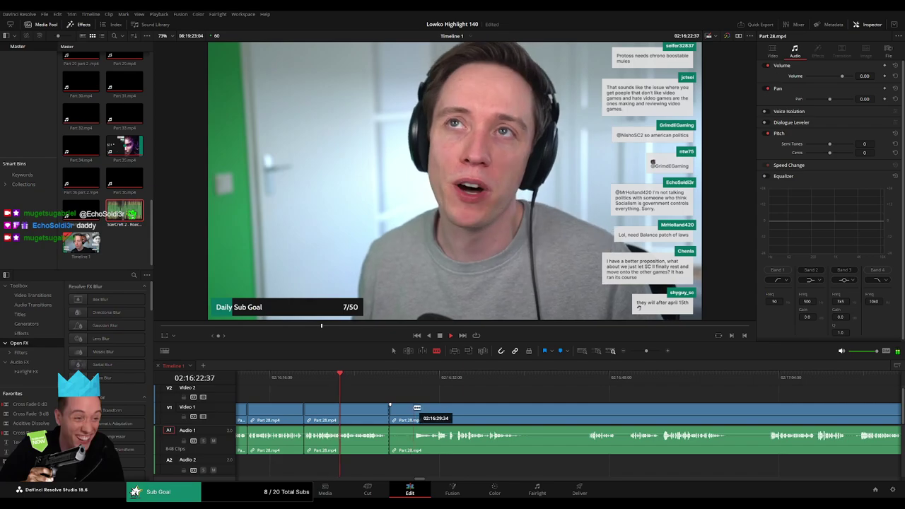
pyautogui.press('a')
pyautogui.click(405, 410)
pyautogui.press('Delete')
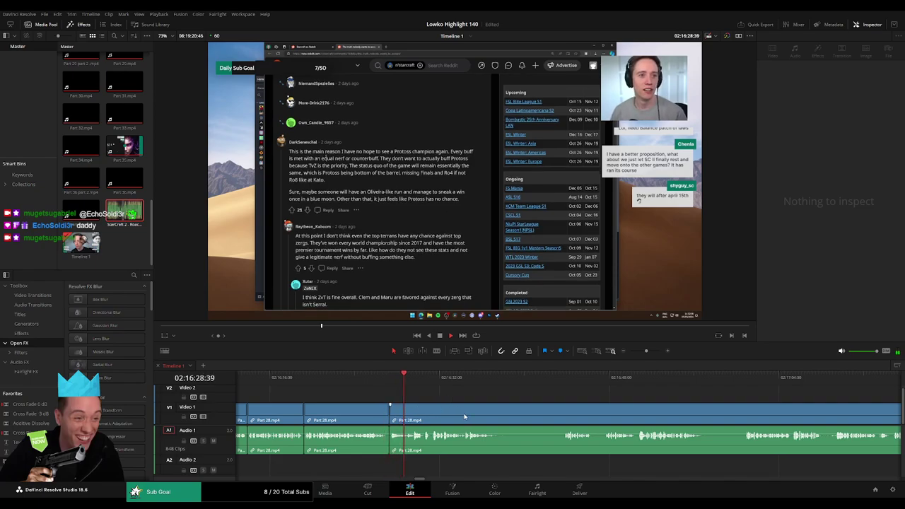
# Replay the section from about 02:16:30, then isolate and ripple-delete the roughly one-second stretch of Part 28.mp4 starting there
pyautogui.moveTo(464, 415); pyautogui.dragTo(400, 404)
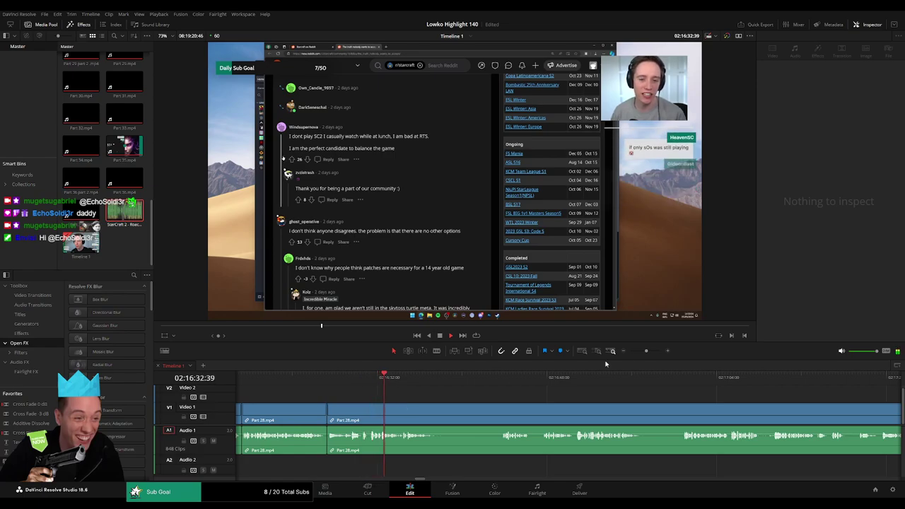
pyautogui.moveTo(646, 352); pyautogui.dragTo(652, 354)
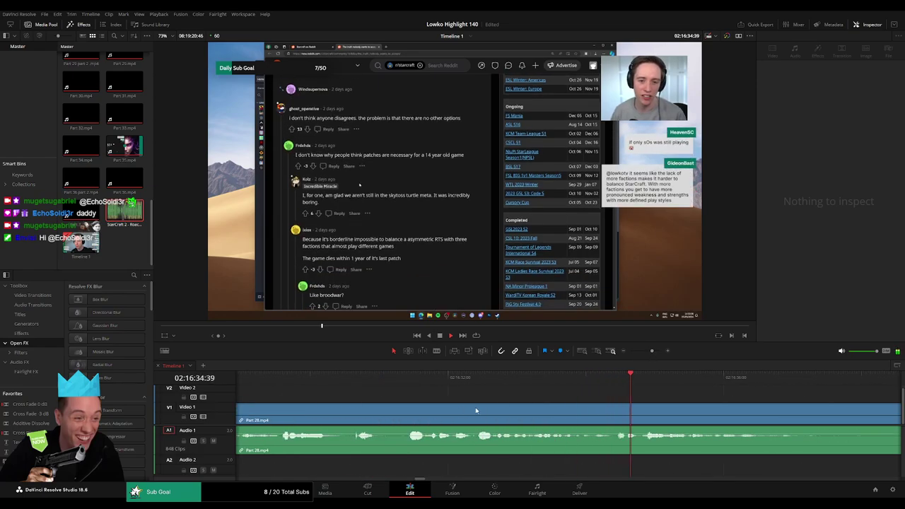
pyautogui.click(345, 380)
pyautogui.press('space')
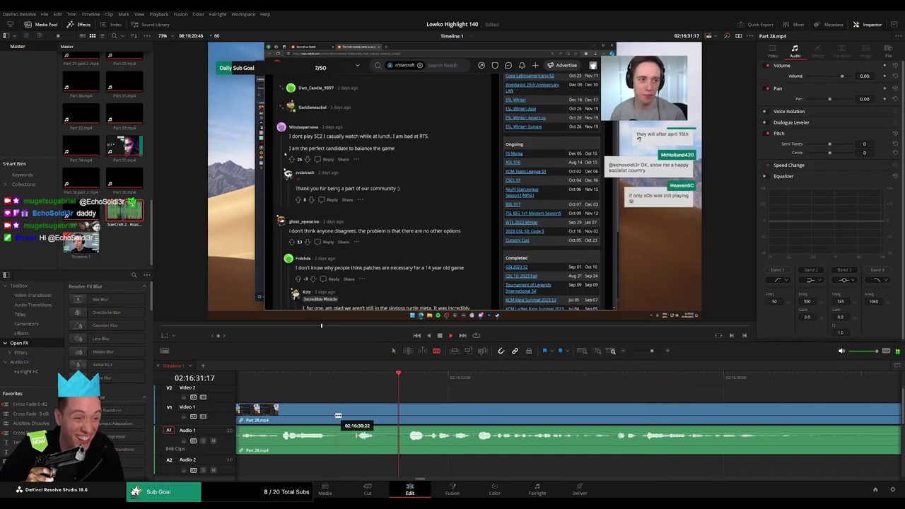
pyautogui.click(342, 415)
pyautogui.press('a')
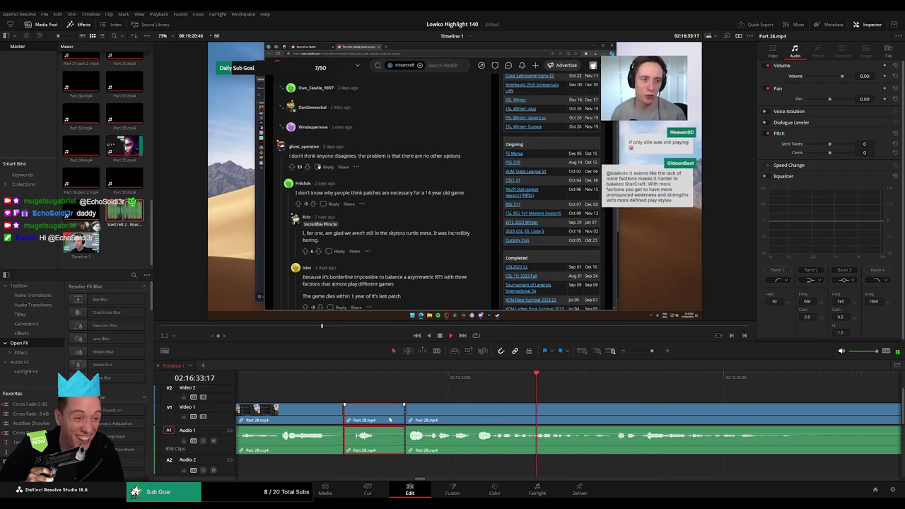
pyautogui.moveTo(651, 353); pyautogui.dragTo(646, 354)
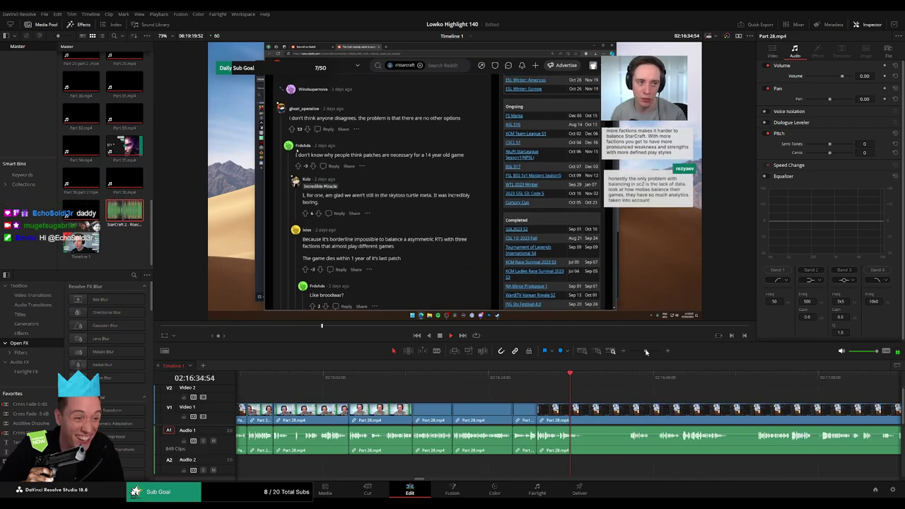
# Check the silence in Part 28.mp4 up to about 02:16:42 and split the clip at about 02:16:37, where the speech stops
pyautogui.hscroll(3, 436, 402)
pyautogui.hscroll(1, 436, 401)
pyautogui.moveTo(410, 378); pyautogui.dragTo(444, 379)
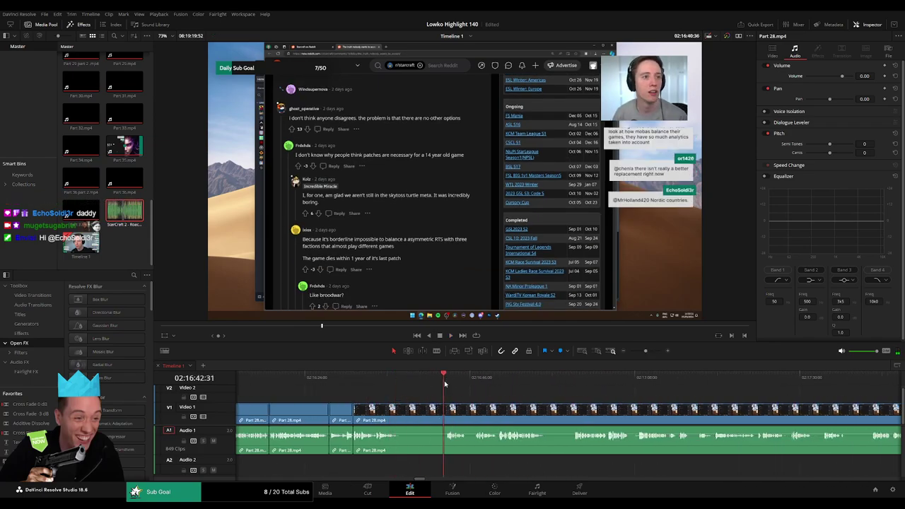
pyautogui.press('b')
pyautogui.click(401, 410)
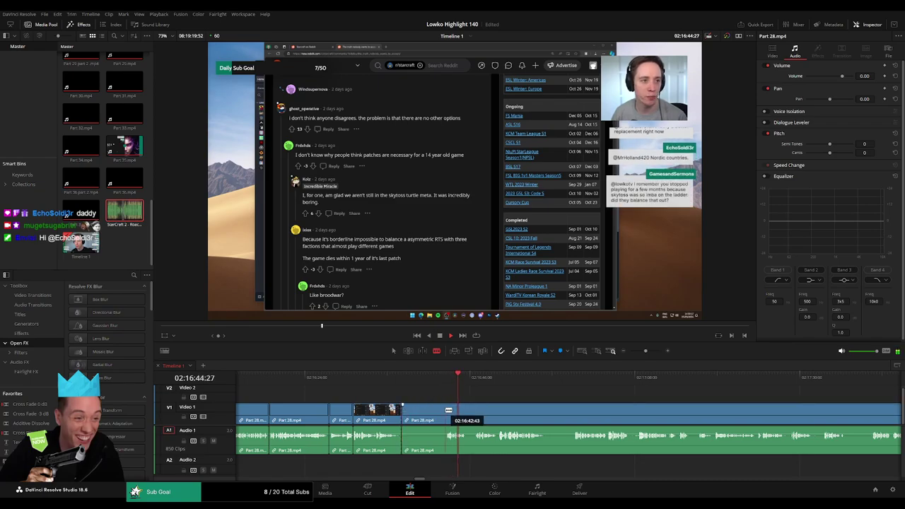
# Skim the uncut remainder of Part 28.mp4 between about 02:17:02 and 02:18:29 for material worth keeping
pyautogui.hscroll(3, 453, 395)
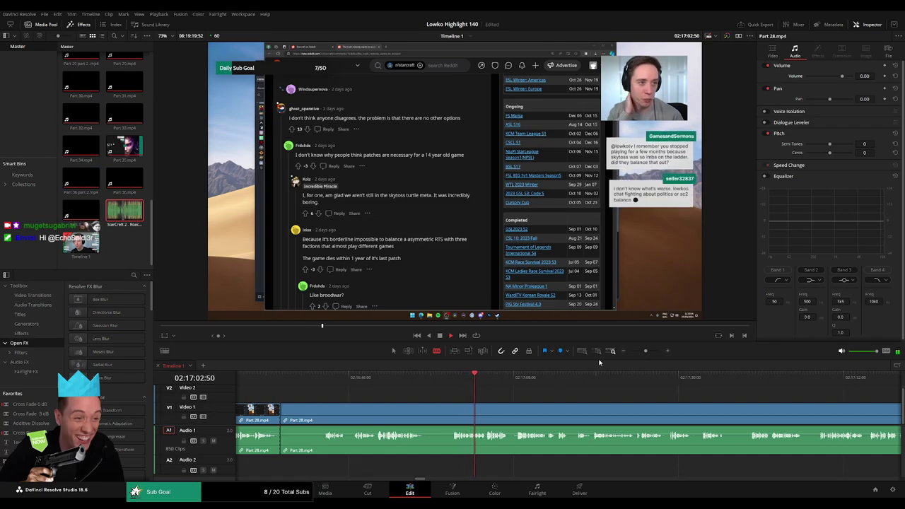
pyautogui.moveTo(646, 351); pyautogui.dragTo(642, 351)
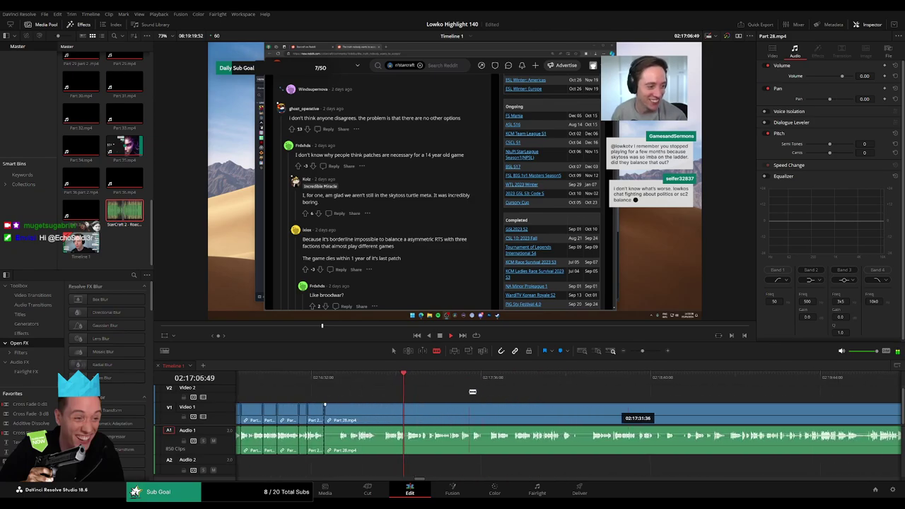
pyautogui.moveTo(415, 380); pyautogui.dragTo(622, 390)
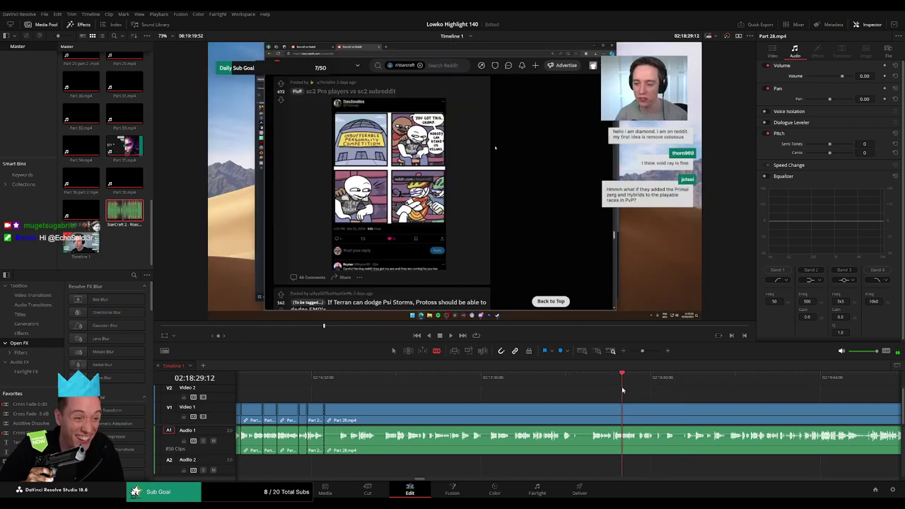
pyautogui.press('space')
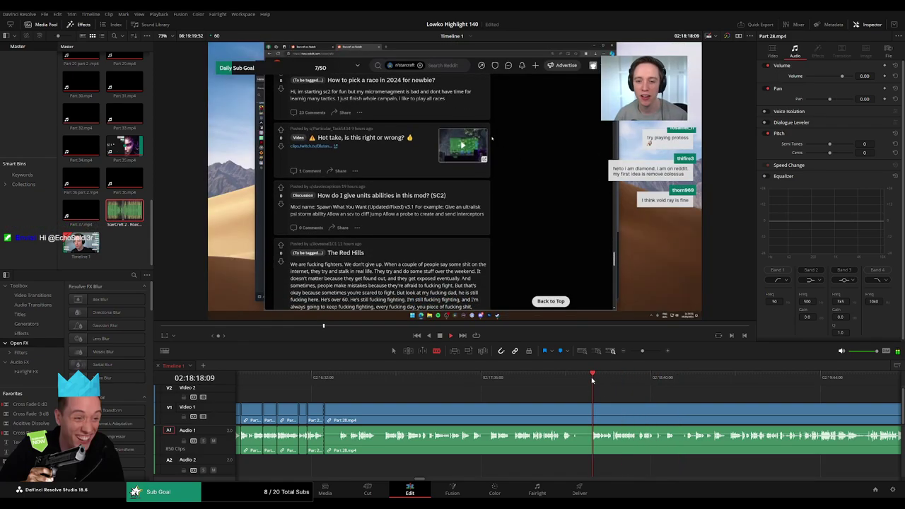
pyautogui.click(567, 379)
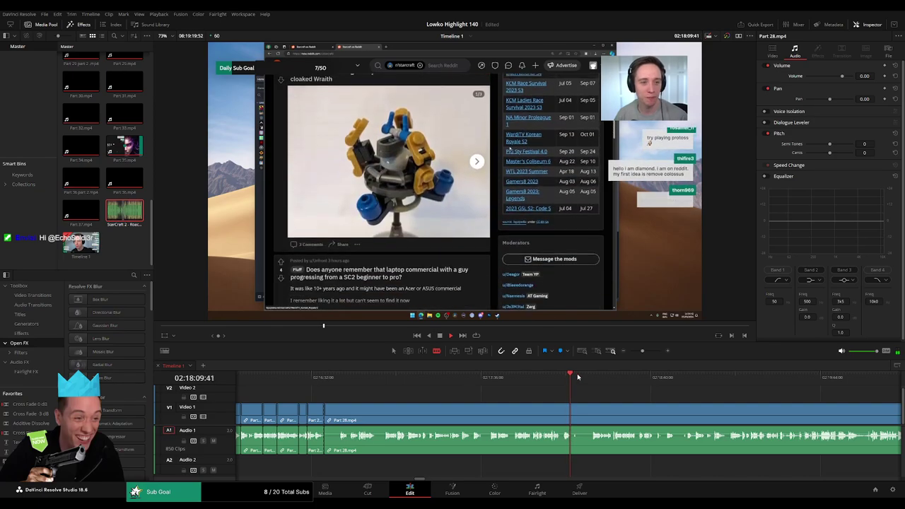
pyautogui.click(648, 351)
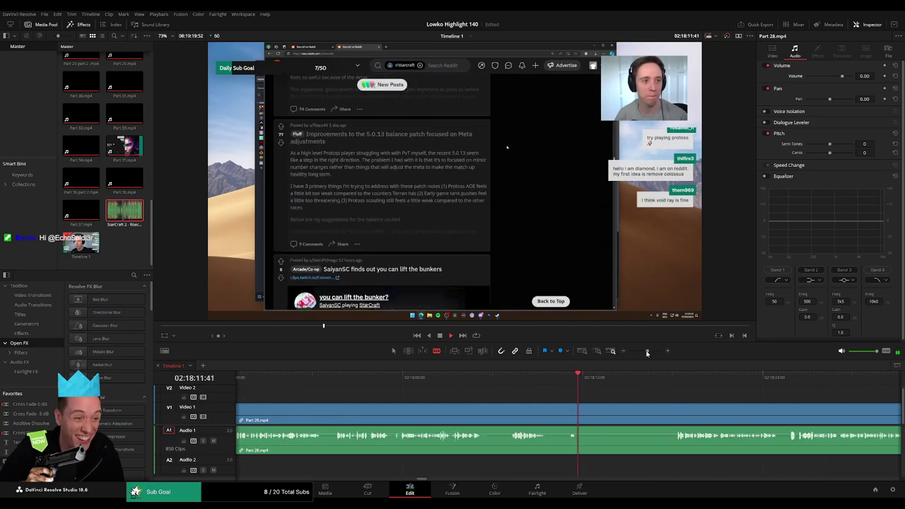
pyautogui.click(666, 379)
pyautogui.press('space')
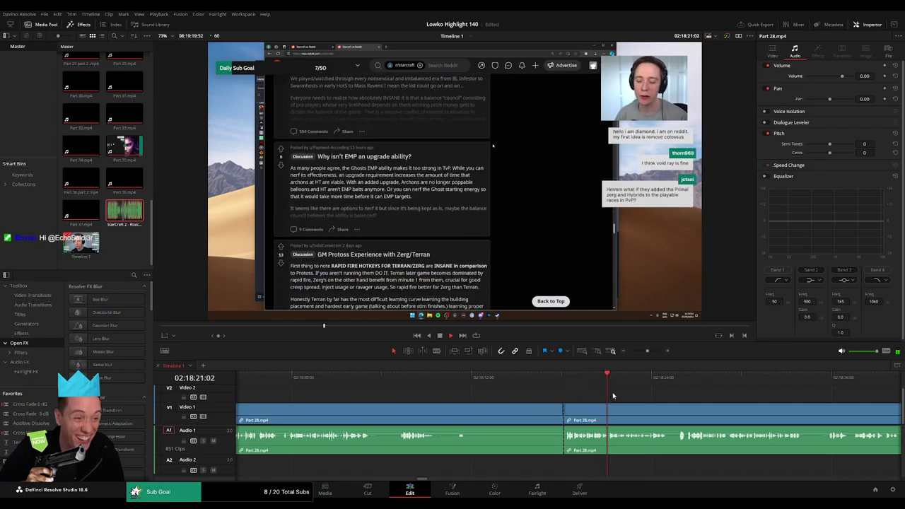
pyautogui.click(669, 379)
pyautogui.hotkey('ctrl', 'z')
# Sample the rest of Part 28.mp4 up to about 02:21:30, then ripple-delete the whole remainder after the 02:16:37 cut
pyautogui.hscroll(3, 657, 387)
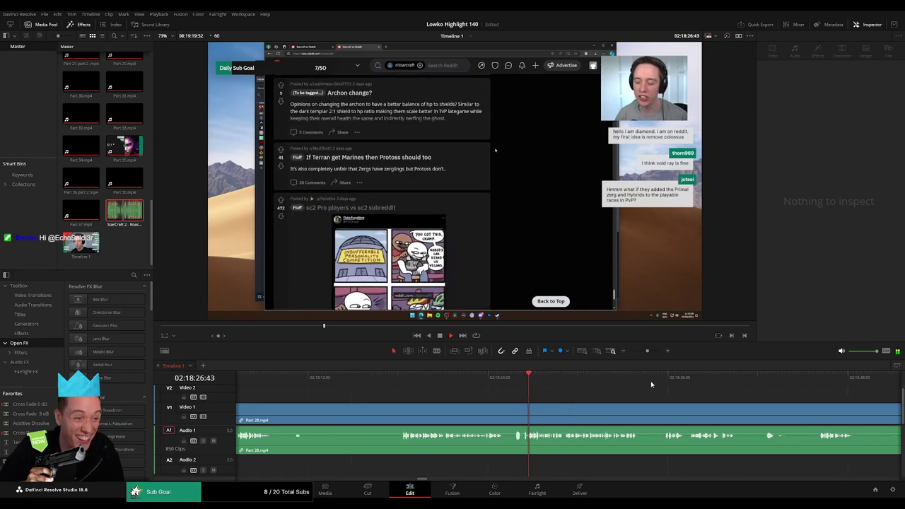
pyautogui.click(661, 383)
pyautogui.moveTo(664, 384); pyautogui.dragTo(495, 385)
pyautogui.click(598, 383)
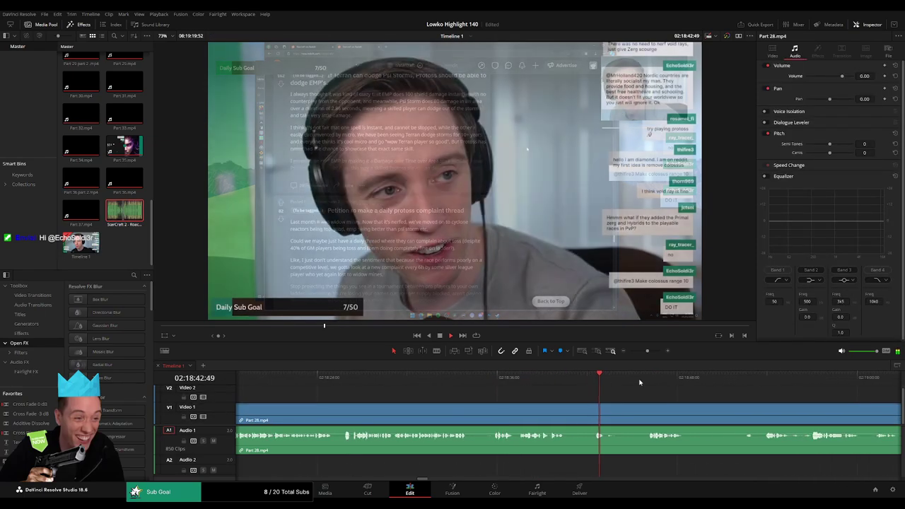
pyautogui.click(732, 383)
pyautogui.click(760, 383)
pyautogui.moveTo(647, 351); pyautogui.dragTo(639, 352)
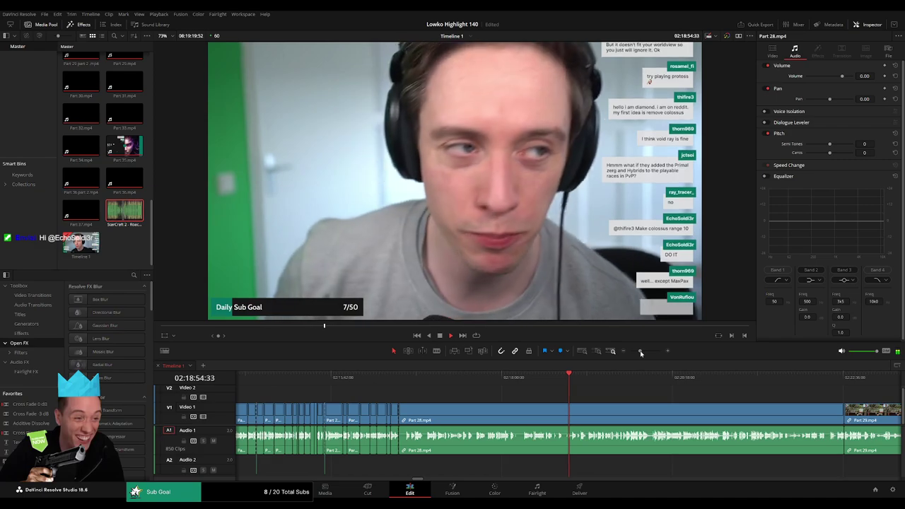
pyautogui.click(570, 382)
pyautogui.moveTo(571, 381); pyautogui.dragTo(761, 393)
pyautogui.press('space')
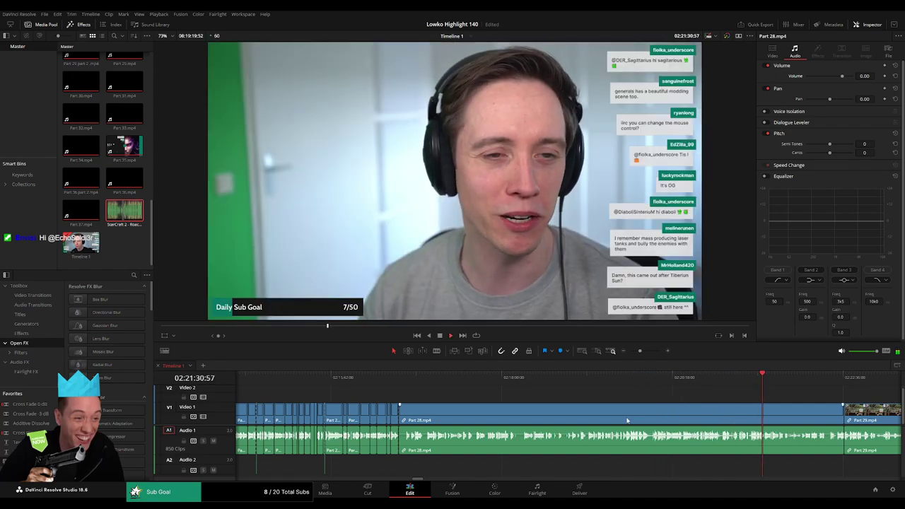
pyautogui.click(627, 421)
pyautogui.press('Delete')
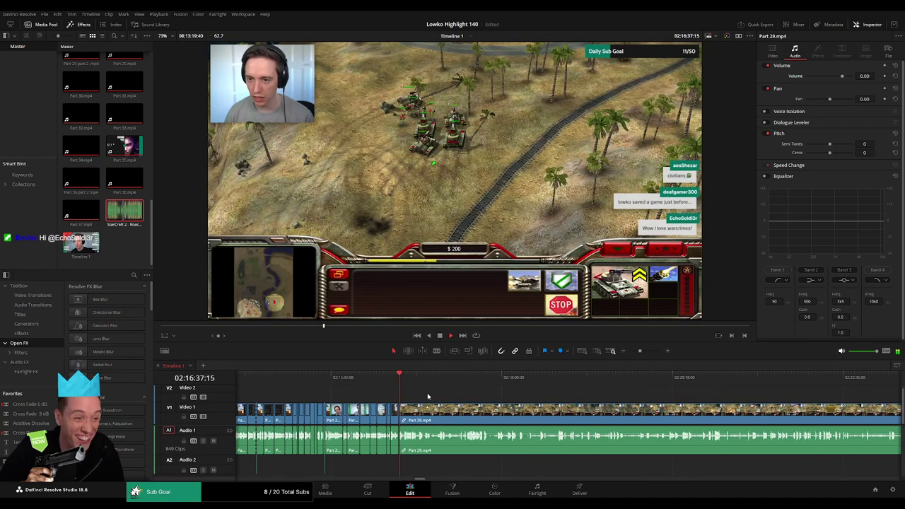
# Skim Part 29.mp4 from about 02:16:37 to 02:37 for usable material and ripple-delete the whole clip
pyautogui.moveTo(640, 351); pyautogui.dragTo(640, 353)
pyautogui.click(599, 378)
pyautogui.click(636, 378)
pyautogui.moveTo(658, 395); pyautogui.dragTo(523, 398)
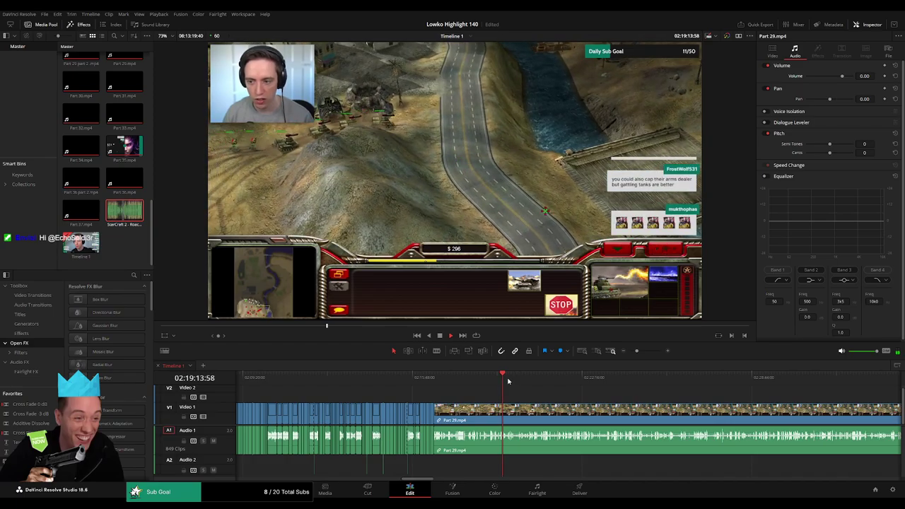
pyautogui.moveTo(535, 383); pyautogui.dragTo(434, 390)
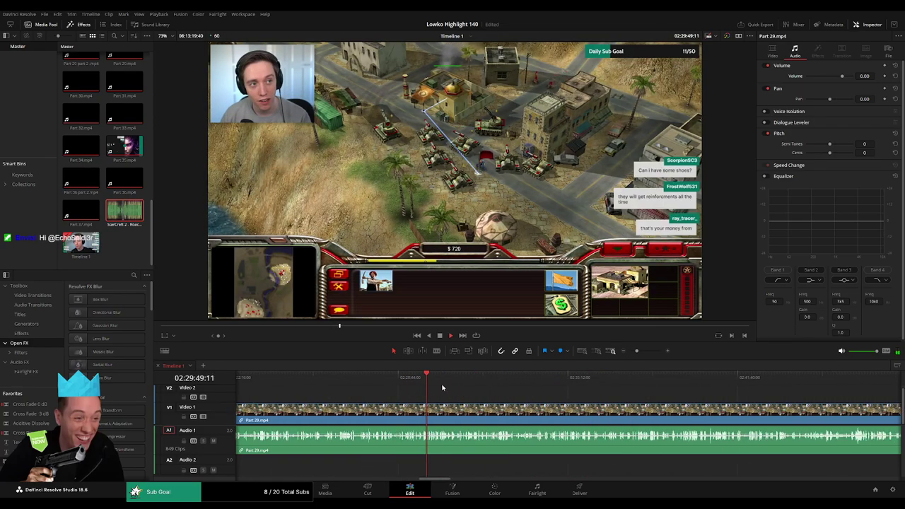
pyautogui.moveTo(503, 380); pyautogui.dragTo(611, 385)
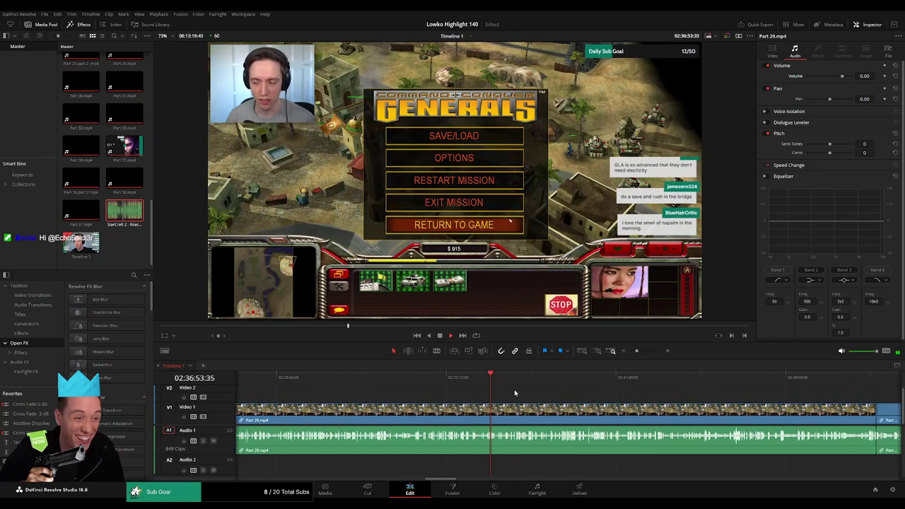
pyautogui.moveTo(515, 388); pyautogui.dragTo(818, 389)
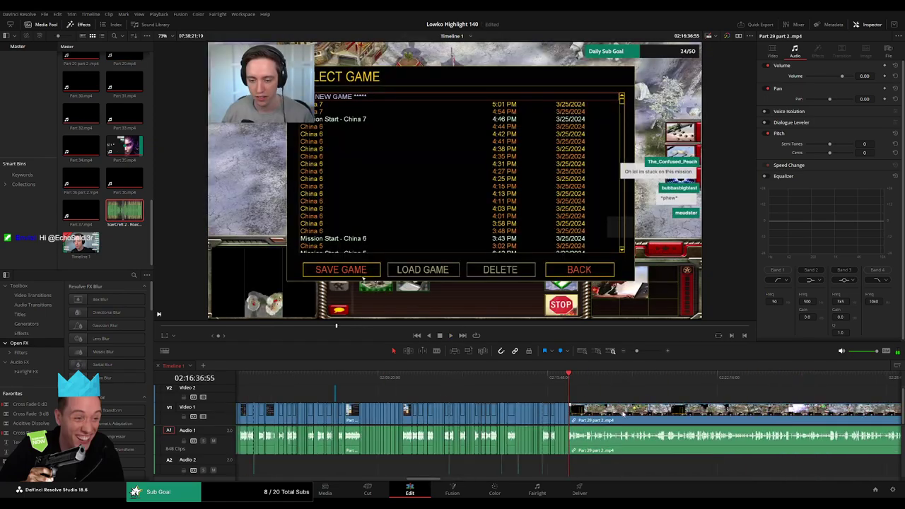
# Sample Part 29 part 2 .mp4 between about 02:20:28 and 02:20:48 for a suitable starting point
pyautogui.hscroll(5, 622, 414)
pyautogui.moveTo(435, 380); pyautogui.dragTo(516, 380)
pyautogui.press('space')
pyautogui.moveTo(636, 350); pyautogui.dragTo(645, 351)
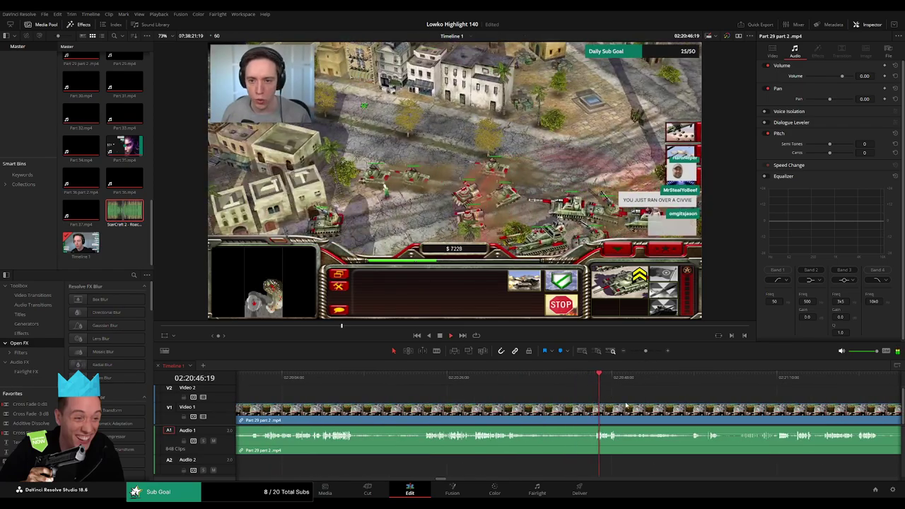
pyautogui.moveTo(625, 405); pyautogui.dragTo(520, 395)
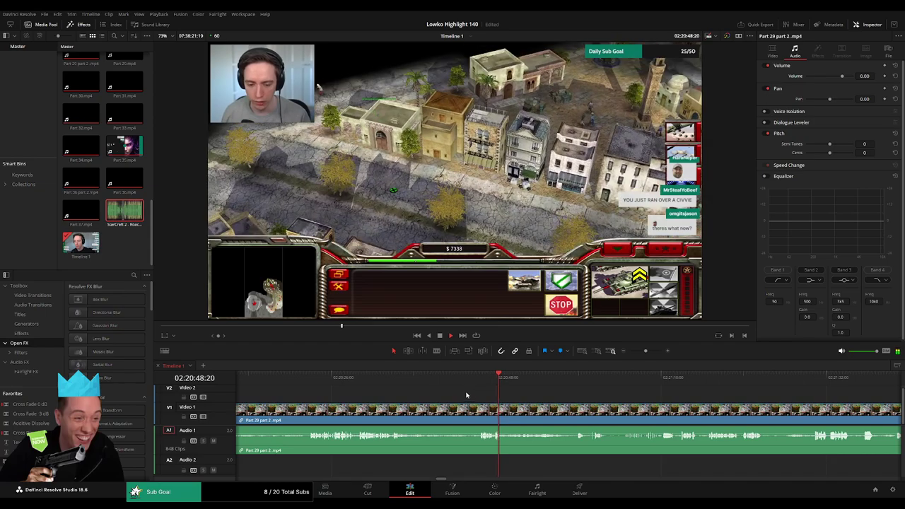
pyautogui.moveTo(375, 382); pyautogui.dragTo(374, 382)
pyautogui.press('space')
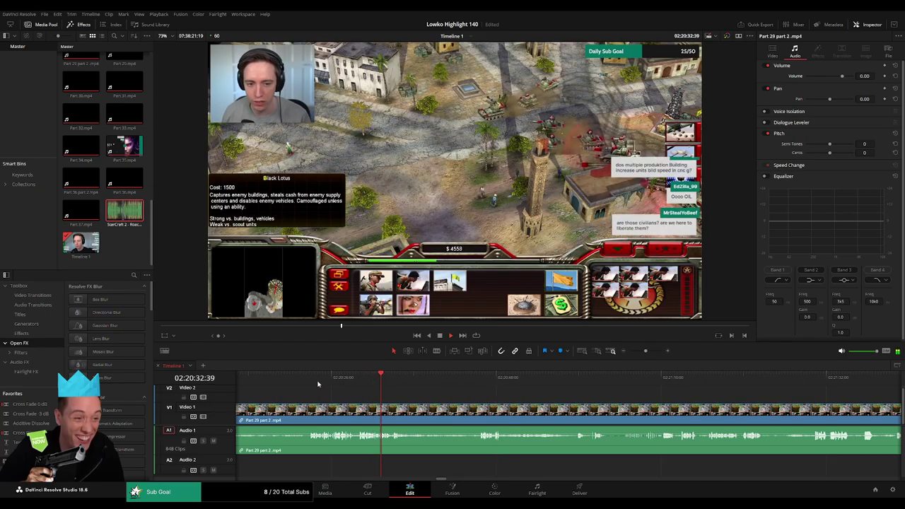
pyautogui.click(311, 381)
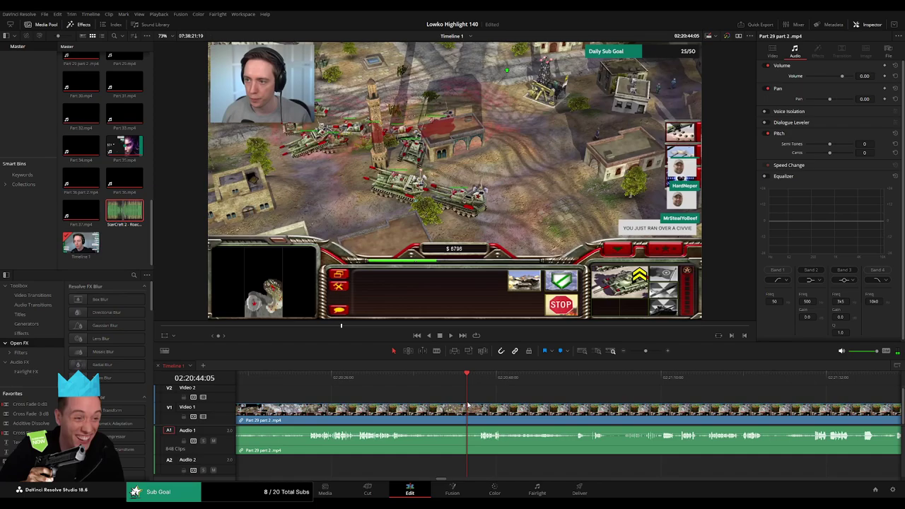
# Ripple-delete everything in Part 29 part 2 .mp4 before about 02:20:44 and add a Cross Fade 0 dB at its junction with Part 28.mp4
pyautogui.press('b')
pyautogui.click(467, 410)
pyautogui.press('a')
pyautogui.click(461, 412)
pyautogui.press('Delete')
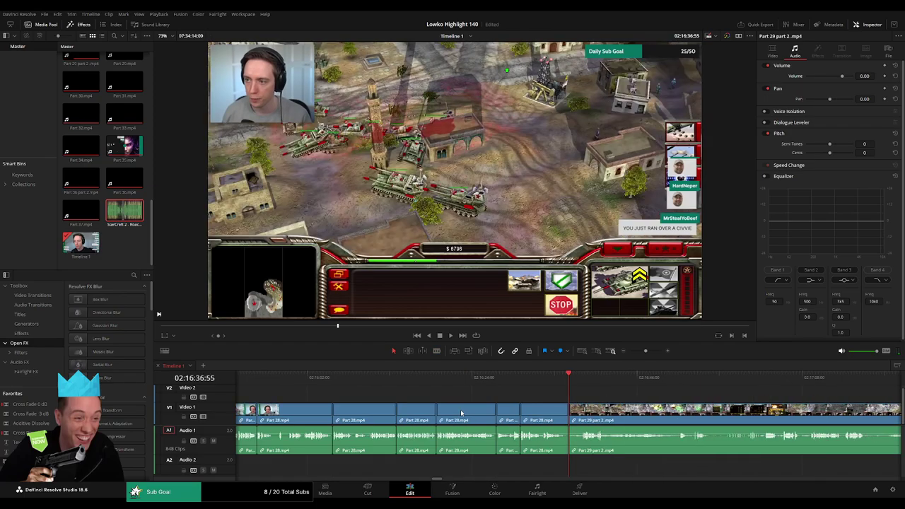
pyautogui.press('space')
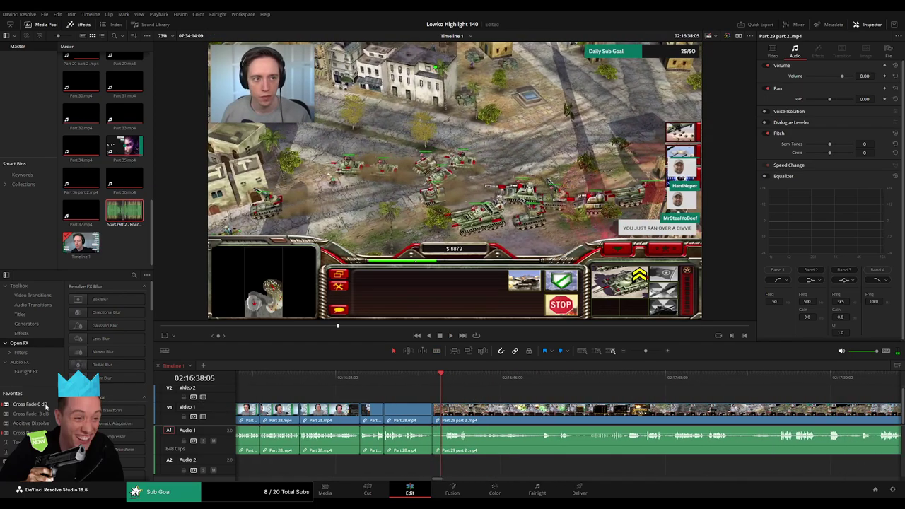
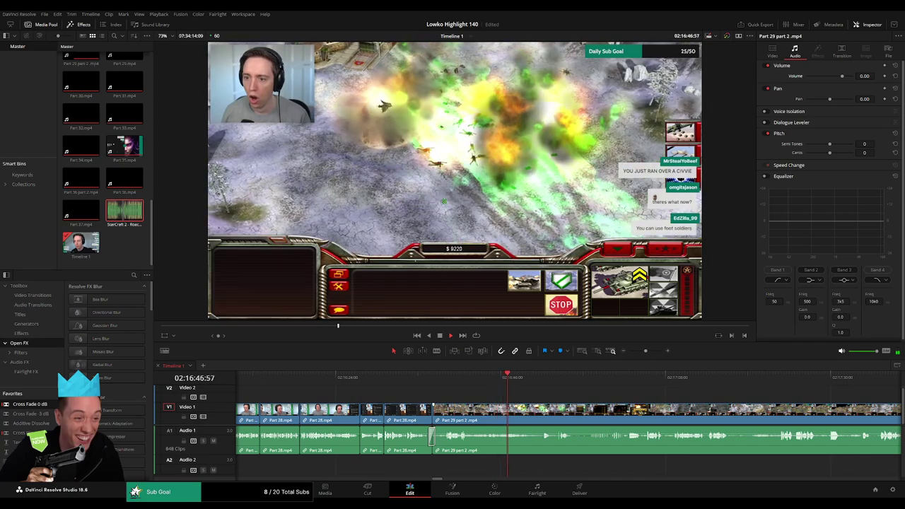
# Play Part 29 part 2 .mp4 through the explosion and ripple-delete the roughly half-second pause at about 02:16:53
pyautogui.moveTo(565, 411); pyautogui.dragTo(460, 407)
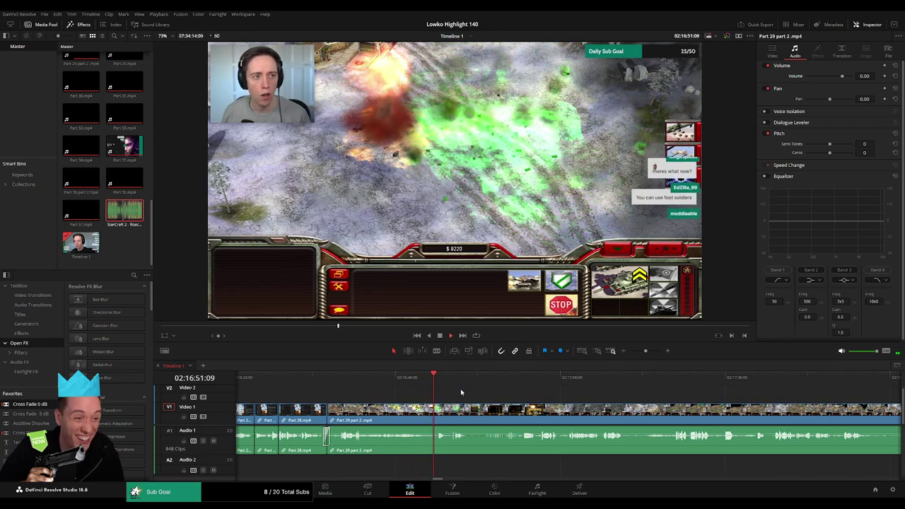
pyautogui.moveTo(646, 352); pyautogui.dragTo(649, 353)
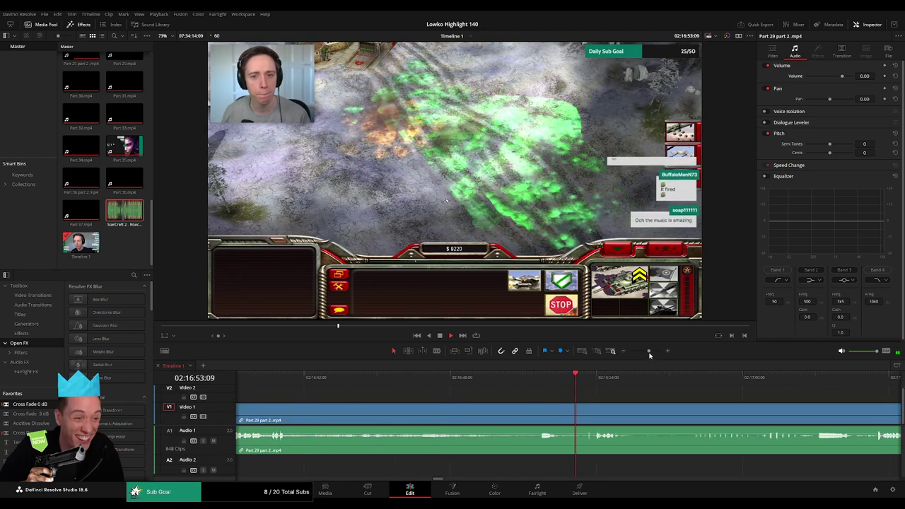
pyautogui.moveTo(584, 407); pyautogui.dragTo(545, 408)
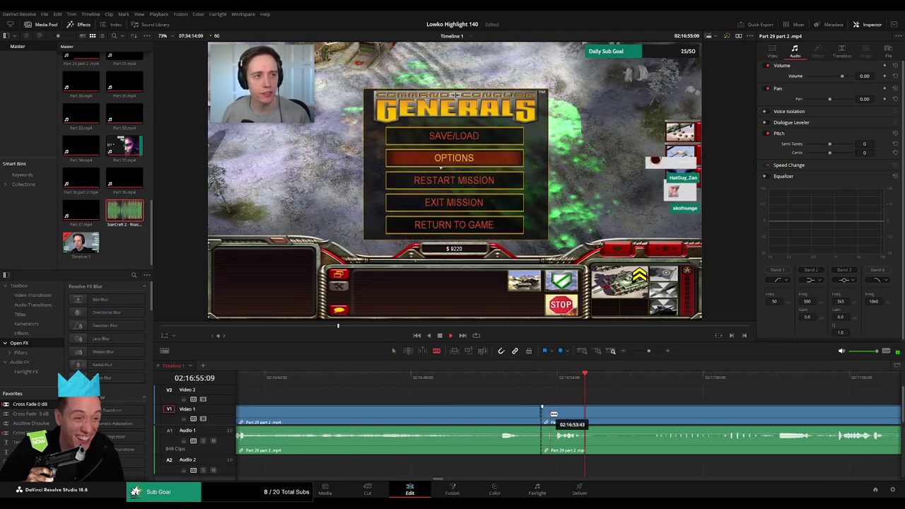
pyautogui.press('Delete')
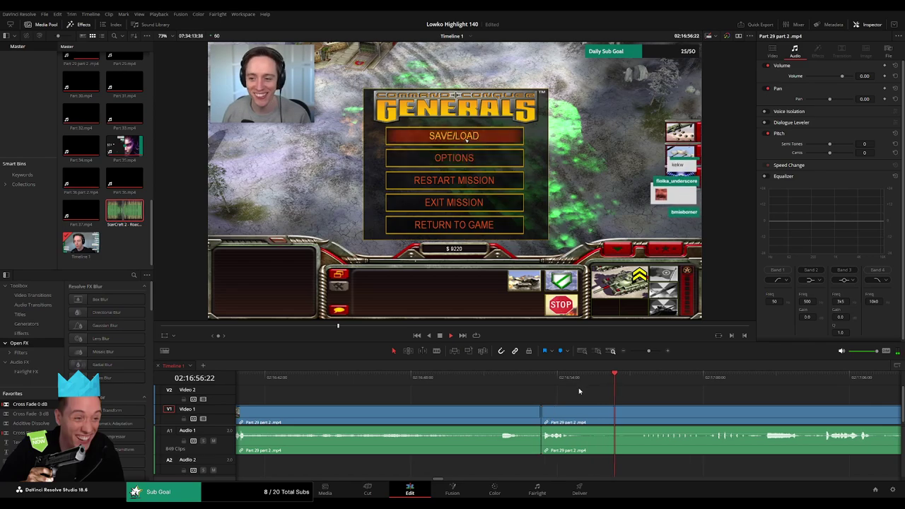
# Review Part 29 part 2 .mp4 from about 02:16:56 to 02:17:12, checking the speech for gaps
pyautogui.hscroll(5, 482, 387)
pyautogui.click(534, 378)
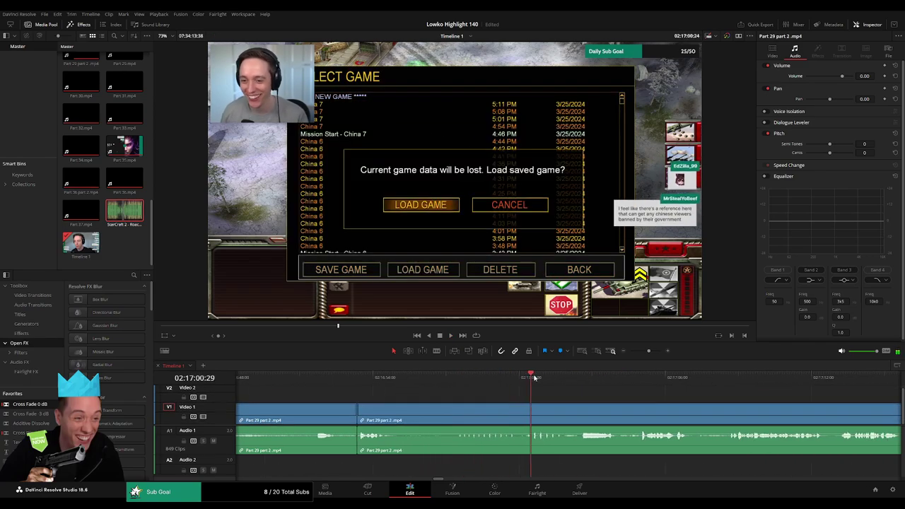
pyautogui.moveTo(534, 378); pyautogui.dragTo(583, 380)
pyautogui.hscroll(6, 539, 391)
pyautogui.click(453, 381)
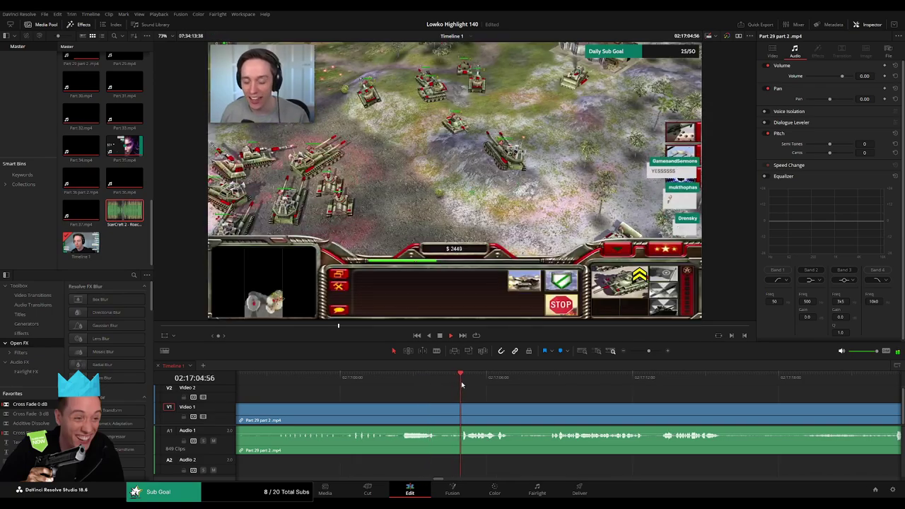
pyautogui.hscroll(3, 495, 392)
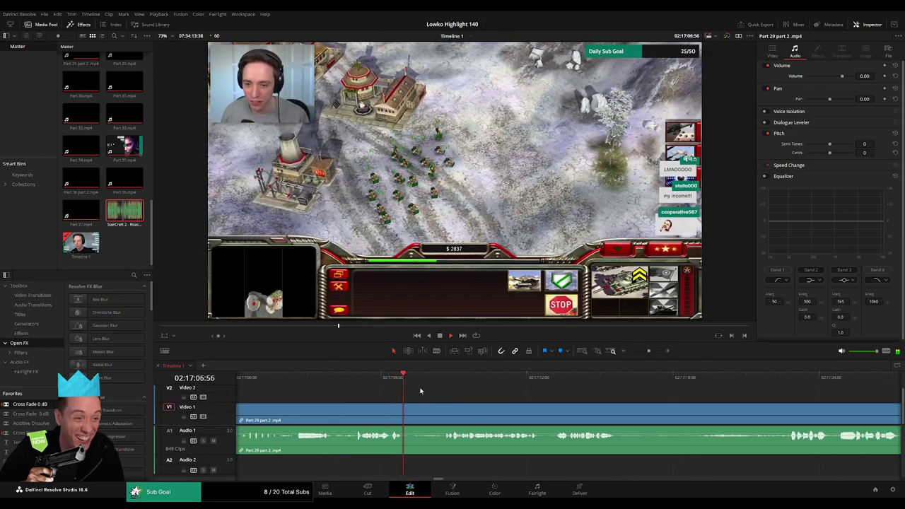
pyautogui.hscroll(3, 503, 393)
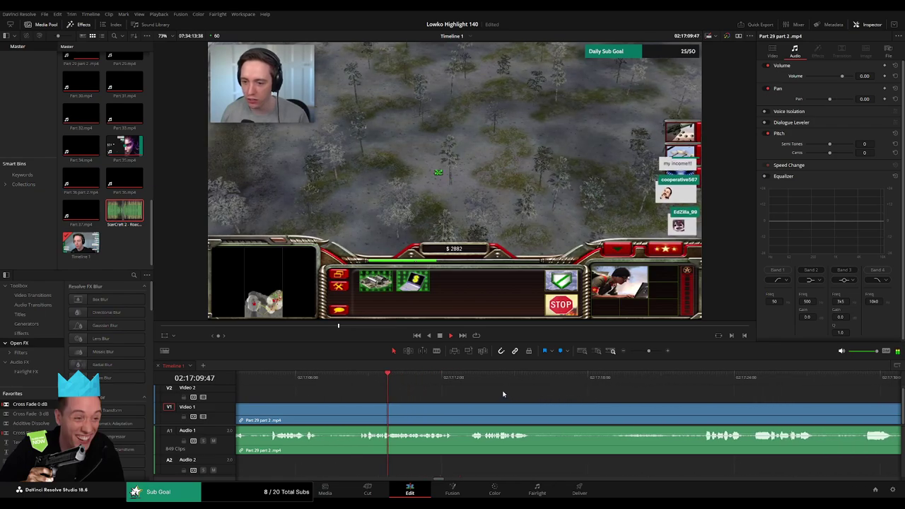
pyautogui.hscroll(3, 480, 394)
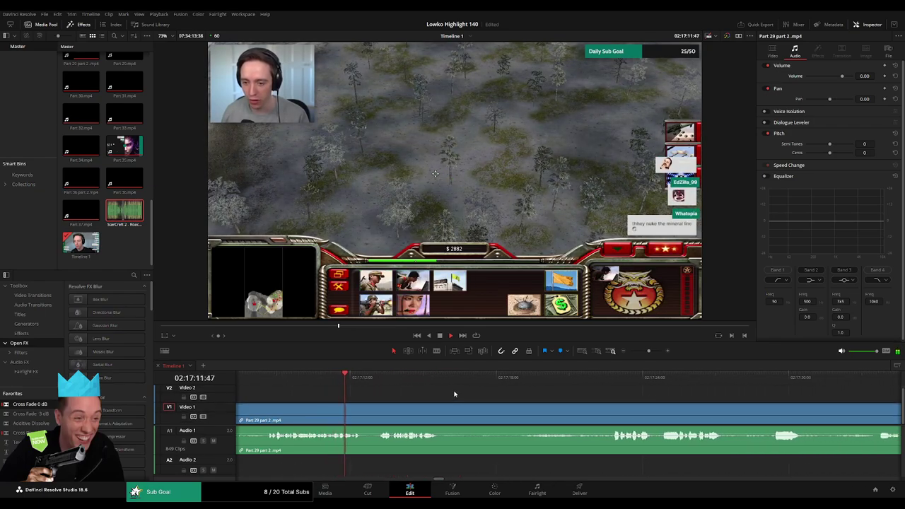
# Ripple-delete the quiet stretch of Part 29 part 2 .mp4 between about 02:17:16 and 02:17:22 and put a Cross Fade 0 dB on the audio join
pyautogui.press('b')
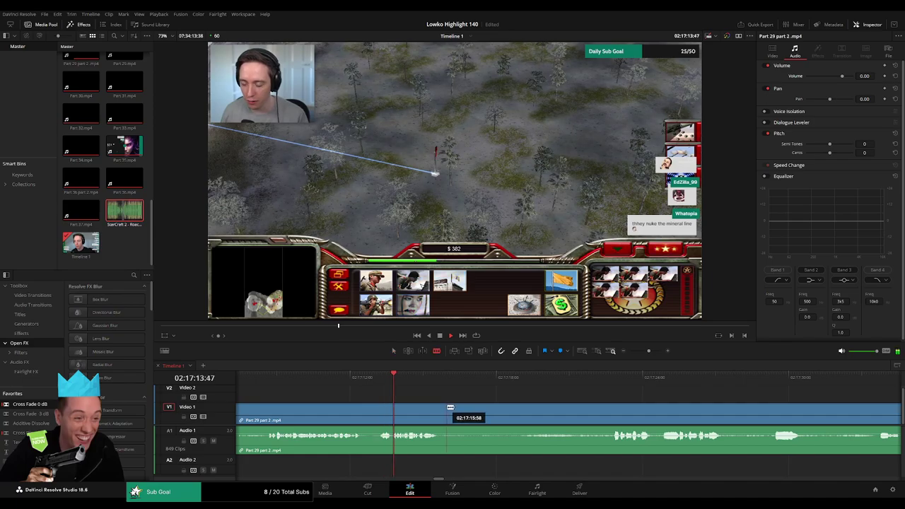
pyautogui.click(446, 414)
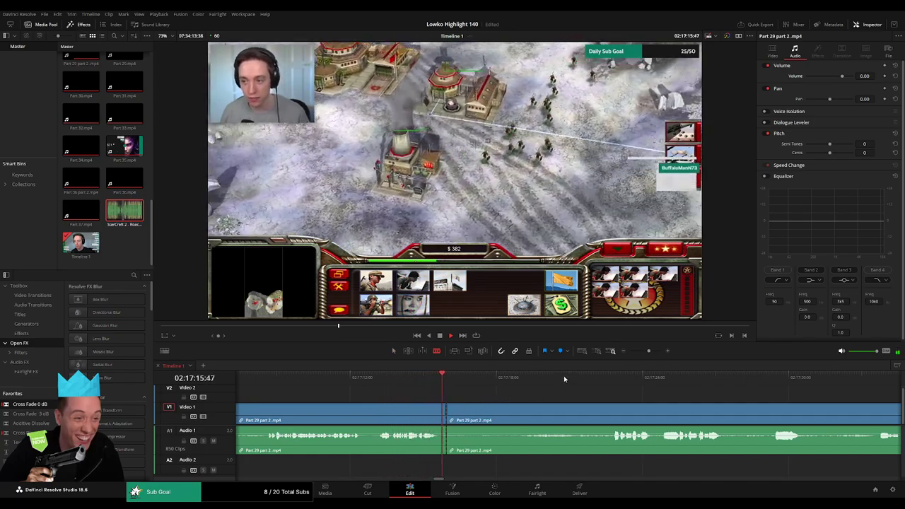
pyautogui.click(573, 378)
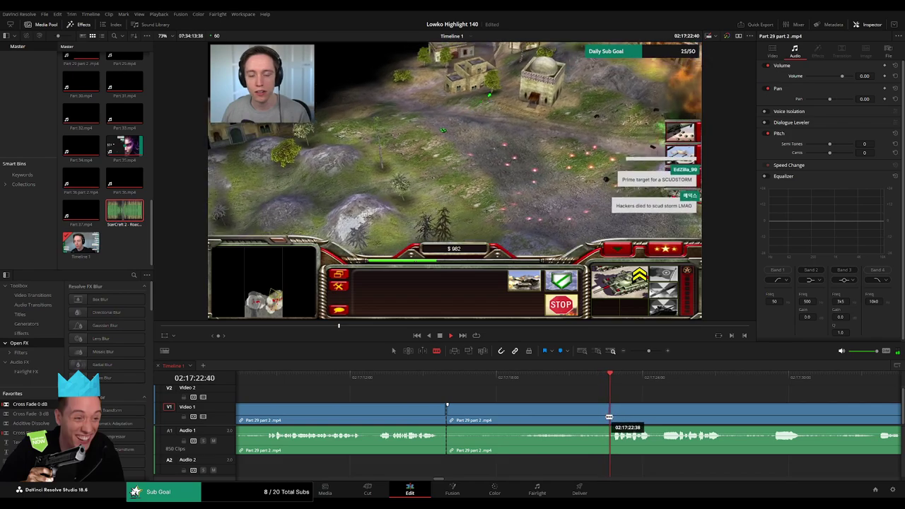
pyautogui.click(583, 378)
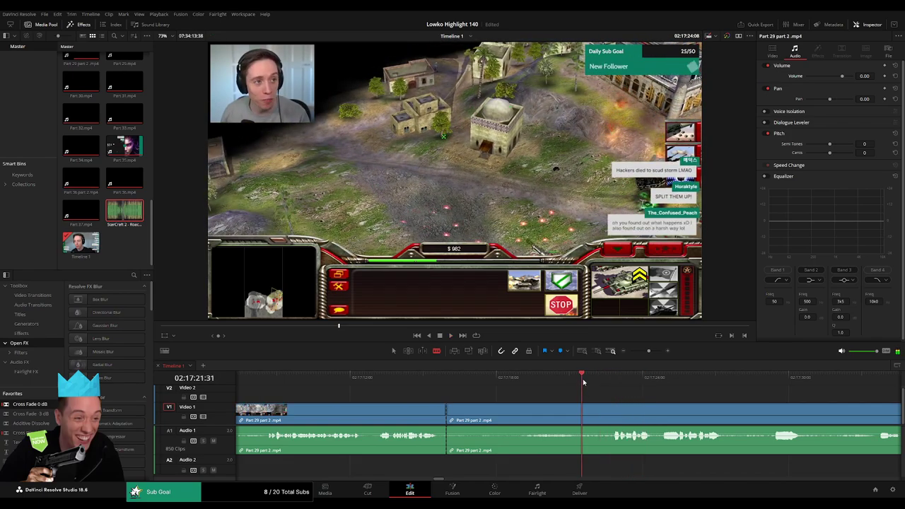
pyautogui.click(611, 421)
pyautogui.press('a')
pyautogui.click(582, 426)
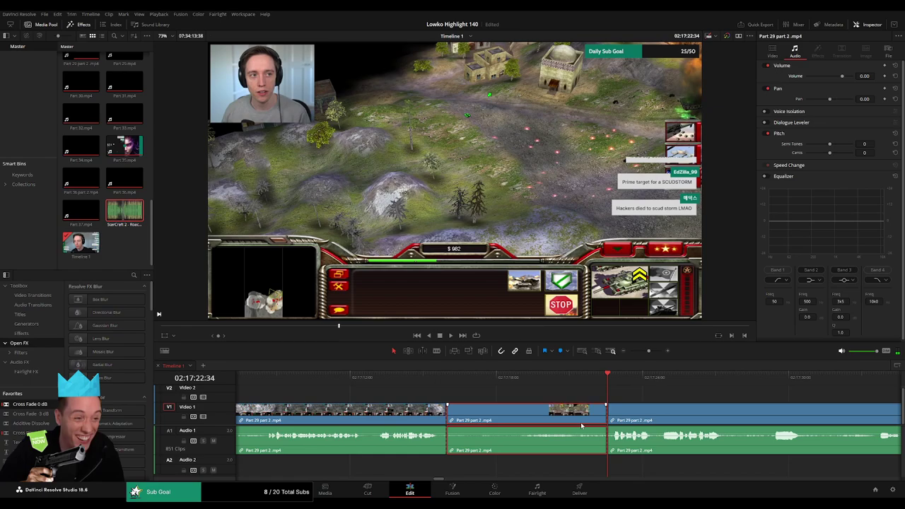
pyautogui.press('Delete')
pyautogui.moveTo(49, 405); pyautogui.dragTo(453, 443)
pyautogui.press('space')
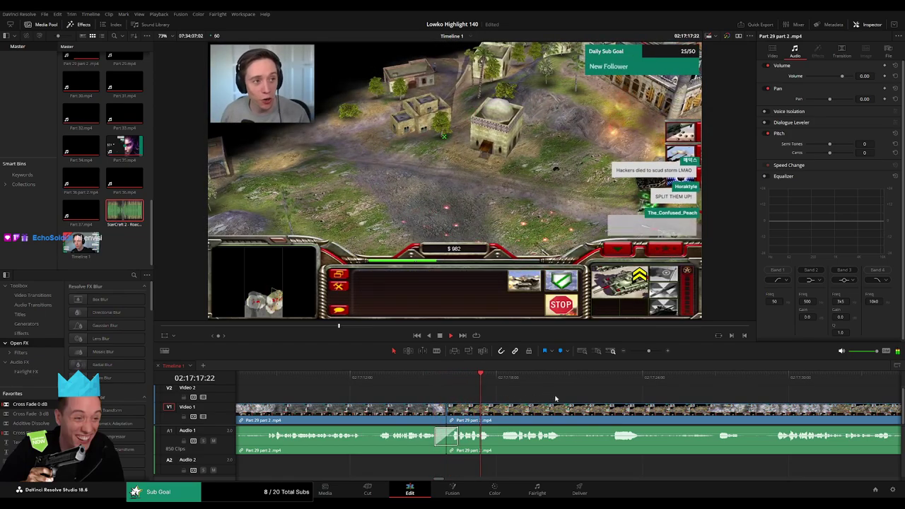
# Review Part 29 part 2 .mp4 from about 02:17:17 to 02:17:41 for further pauses
pyautogui.click(645, 351)
pyautogui.hscroll(3, 615, 402)
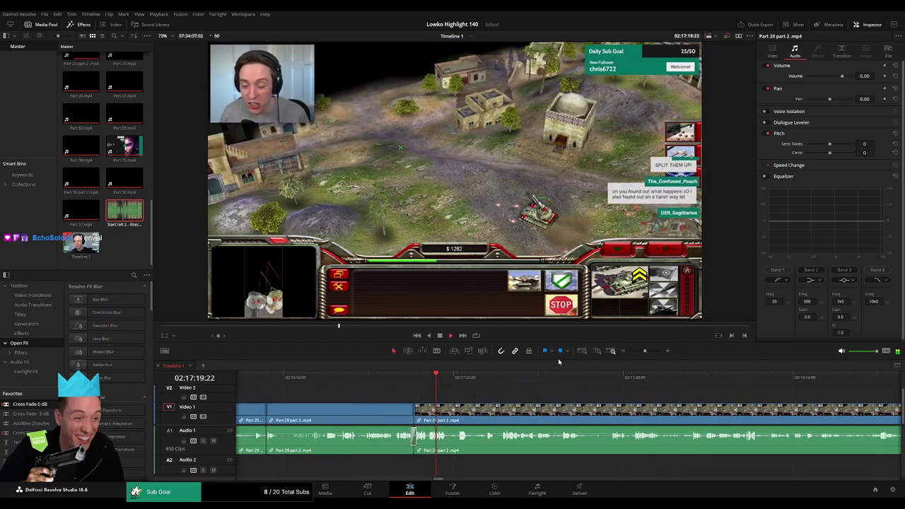
pyautogui.click(646, 352)
pyautogui.hscroll(2, 601, 403)
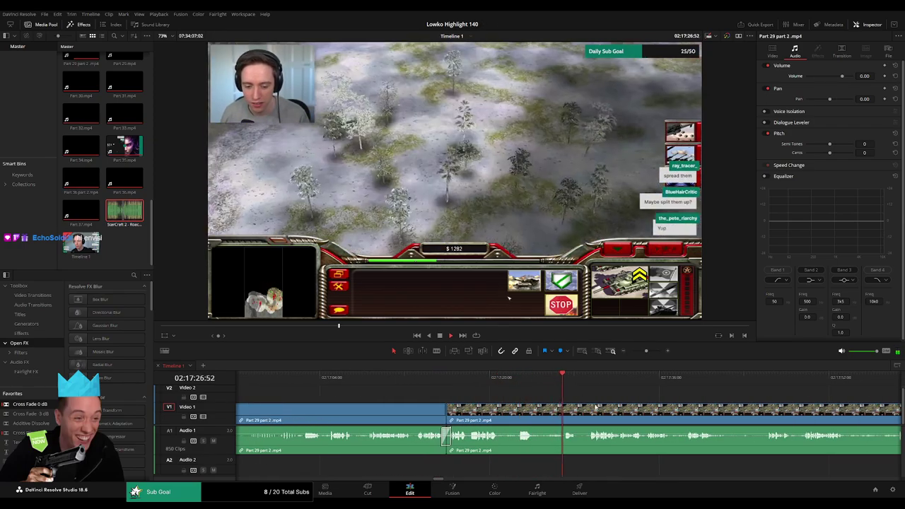
pyautogui.hscroll(4, 495, 396)
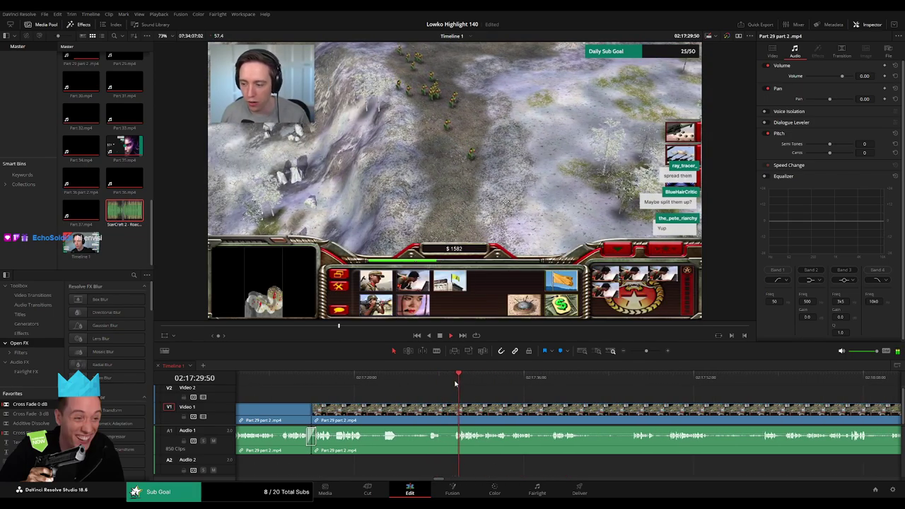
pyautogui.hscroll(3, 466, 391)
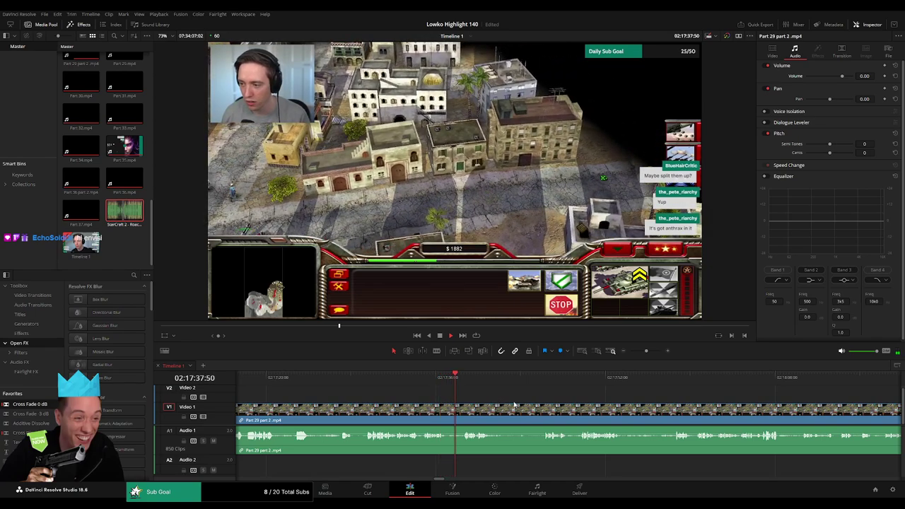
pyautogui.moveTo(514, 404); pyautogui.dragTo(472, 401)
pyautogui.hscroll(4, 414, 393)
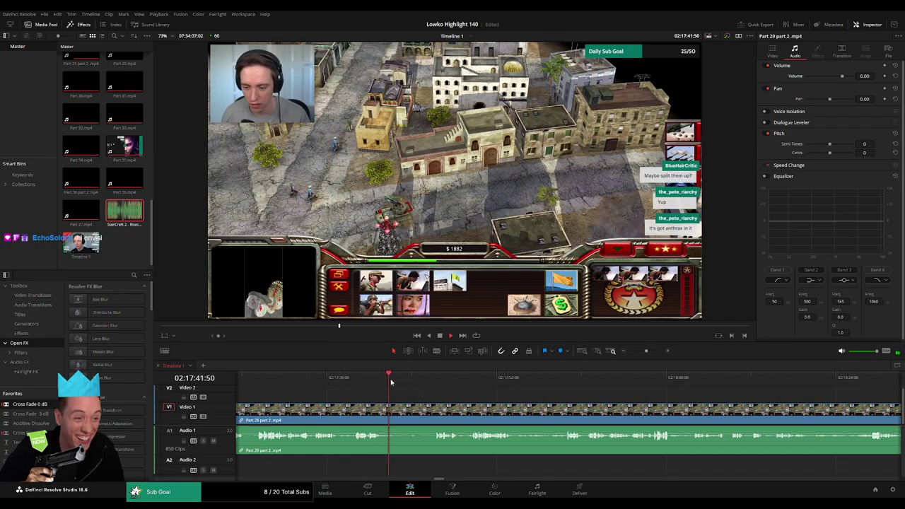
# Ripple-delete the silence in Part 29 part 2 .mp4 between about 02:17:42 and 02:17:46 and add a Cross Fade 0 dB at the new cut
pyautogui.moveTo(393, 377); pyautogui.dragTo(425, 379)
pyautogui.press('b')
pyautogui.click(395, 410)
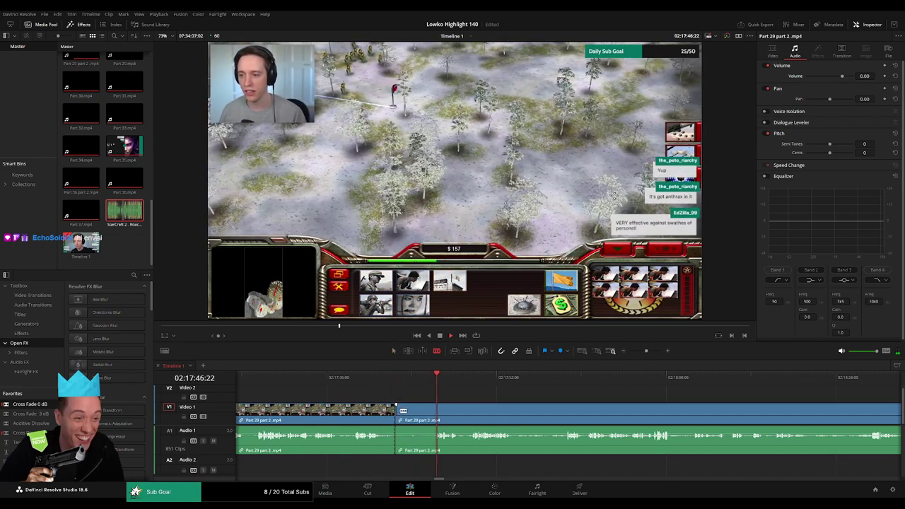
pyautogui.click(436, 410)
pyautogui.press('a')
pyautogui.click(423, 412)
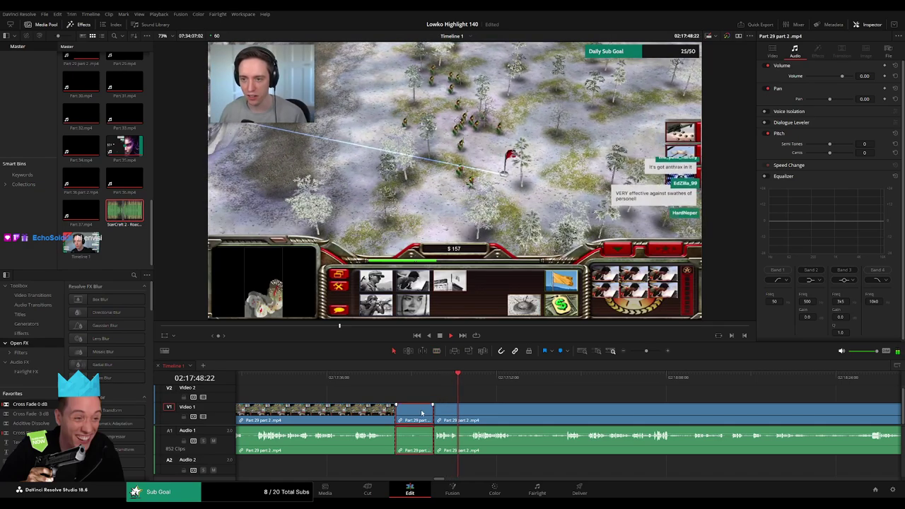
pyautogui.press('Delete')
pyautogui.moveTo(45, 404); pyautogui.dragTo(414, 439)
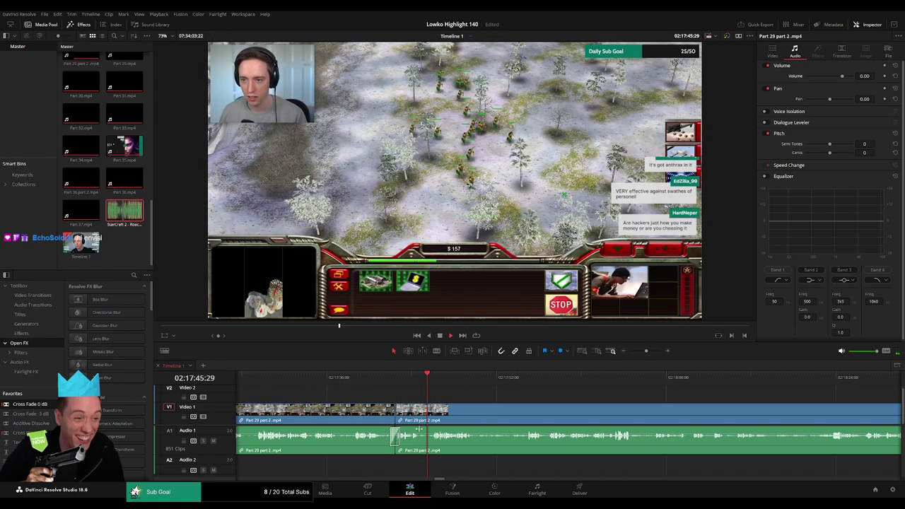
pyautogui.moveTo(493, 400); pyautogui.dragTo(413, 397)
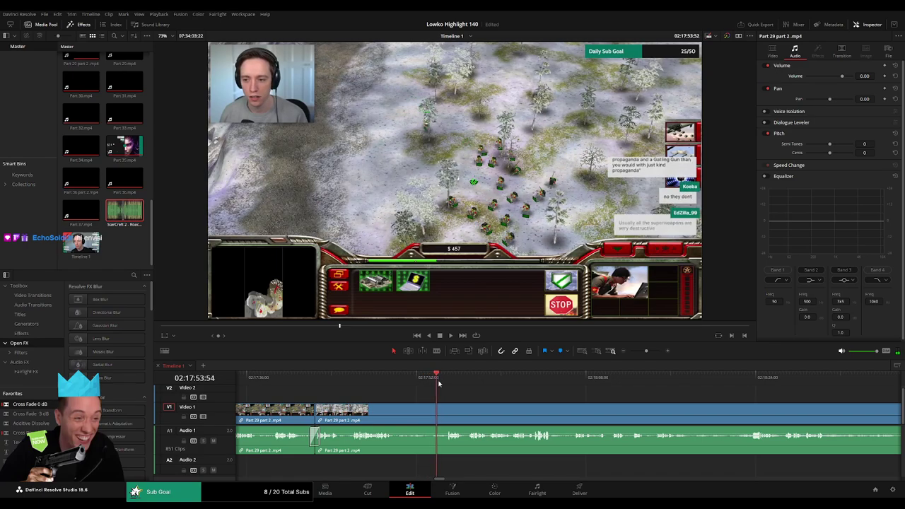
# Play Part 29 part 2 .mp4 on from about 02:17:53 and split it at about 02:18:31
pyautogui.hscroll(2, 431, 396)
pyautogui.hscroll(1, 427, 396)
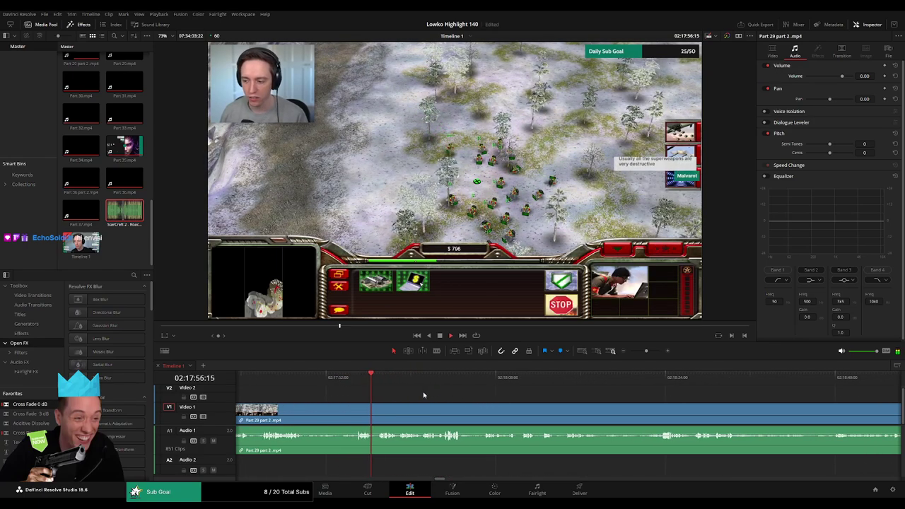
pyautogui.hscroll(2, 425, 395)
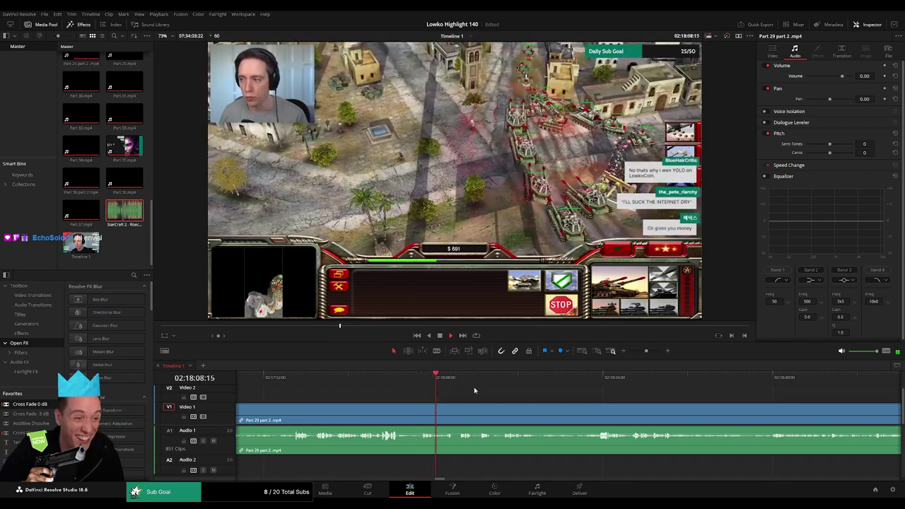
pyautogui.hscroll(3, 422, 392)
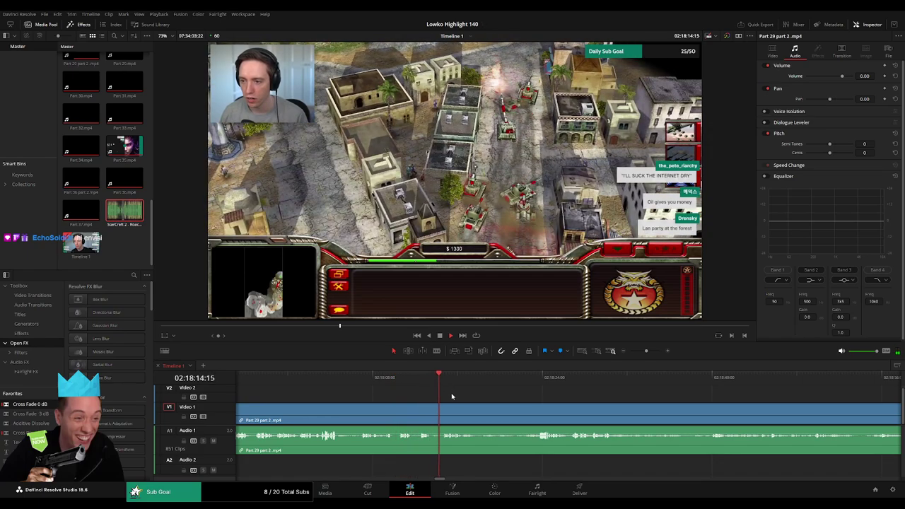
pyautogui.moveTo(491, 400); pyautogui.dragTo(418, 394)
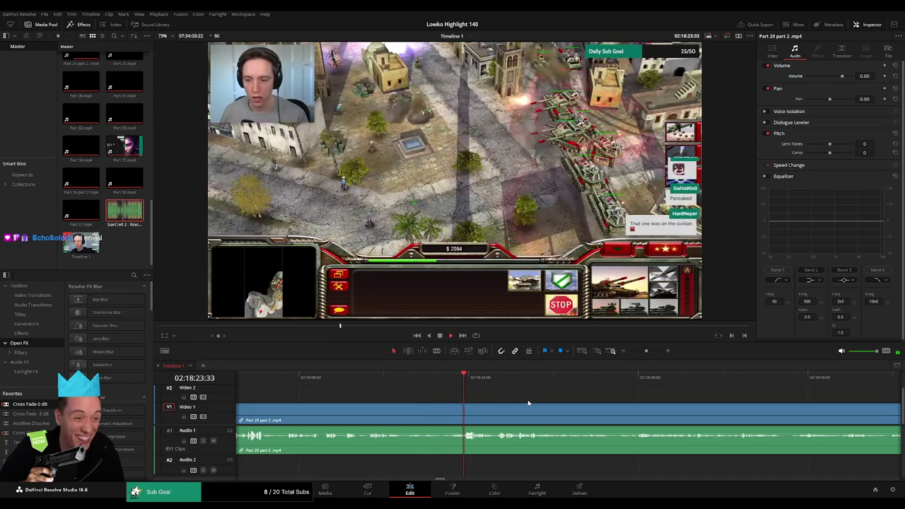
pyautogui.hscroll(2, 480, 399)
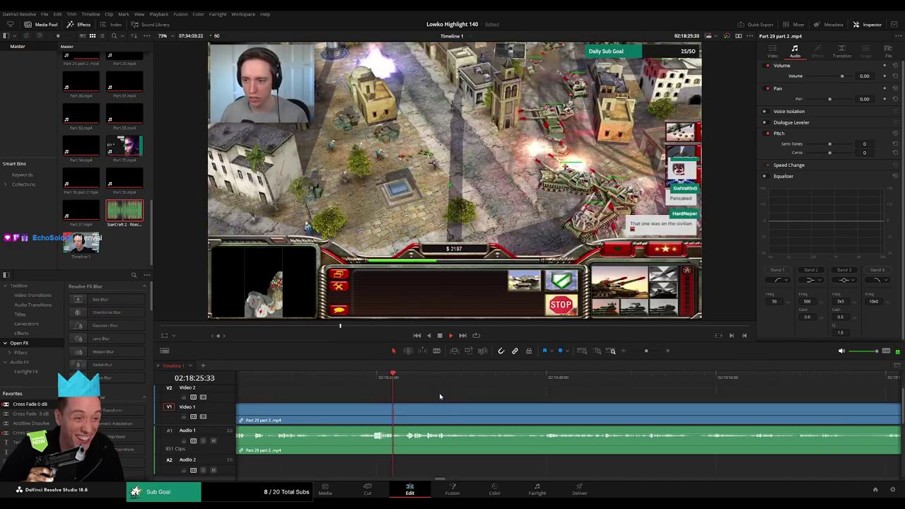
pyautogui.hscroll(2, 400, 390)
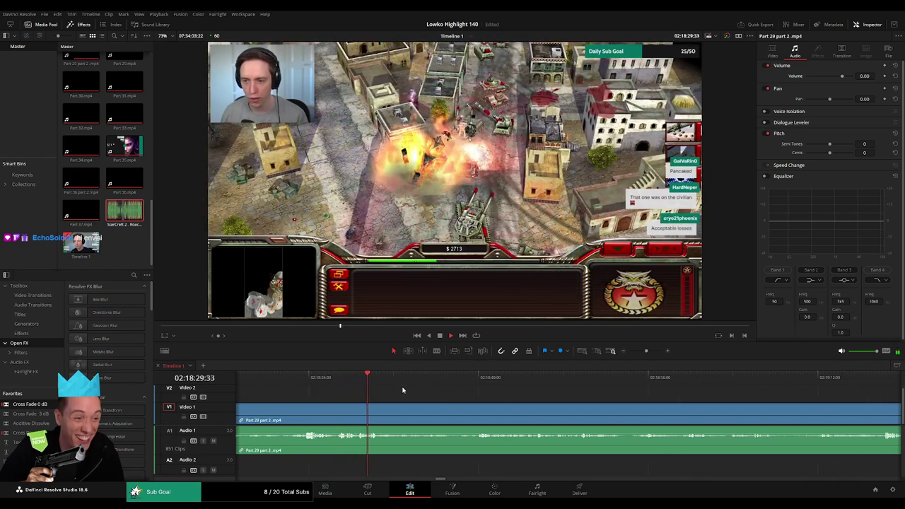
pyautogui.press('b')
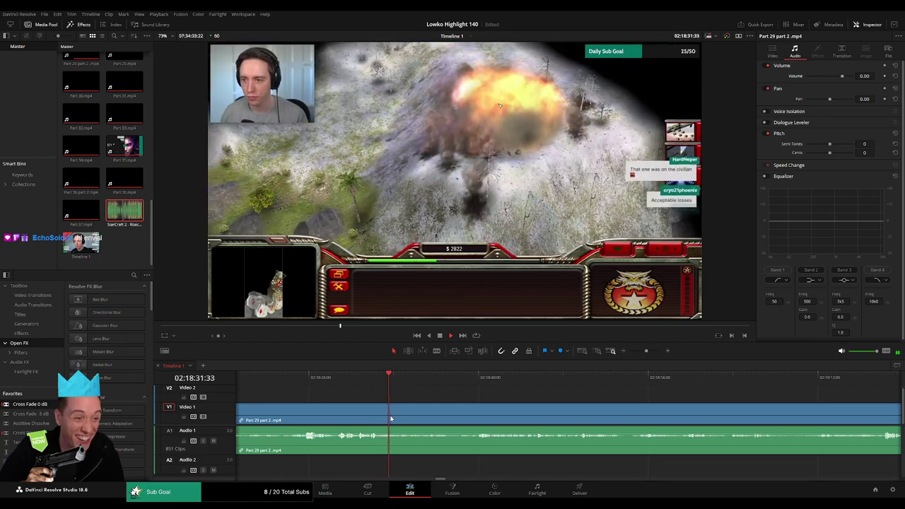
pyautogui.click(390, 417)
# Scan Part 29 part 2 .mp4 from about 02:18:50 to 02:20:06 for a point where the kept commentary can resume
pyautogui.moveTo(494, 380); pyautogui.dragTo(581, 383)
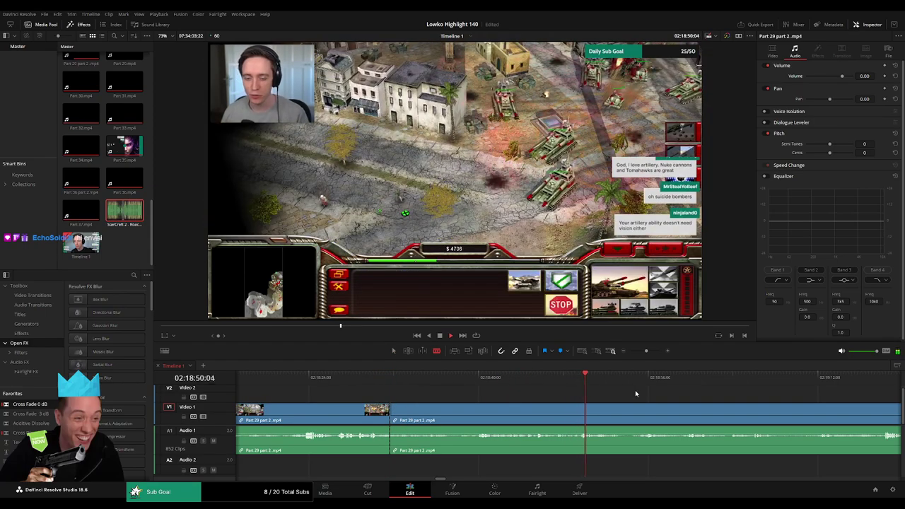
pyautogui.moveTo(645, 352); pyautogui.dragTo(642, 352)
pyautogui.moveTo(617, 380); pyautogui.dragTo(503, 396)
pyautogui.click(500, 382)
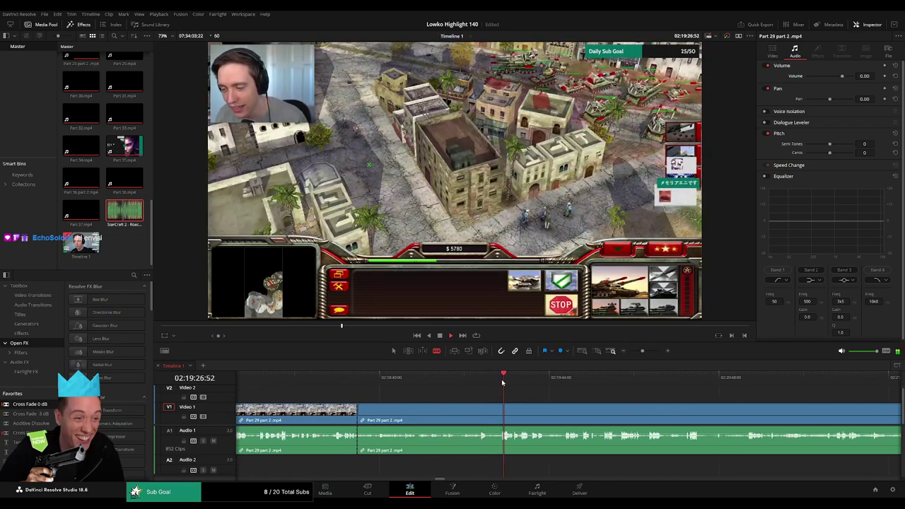
pyautogui.moveTo(501, 379); pyautogui.dragTo(564, 382)
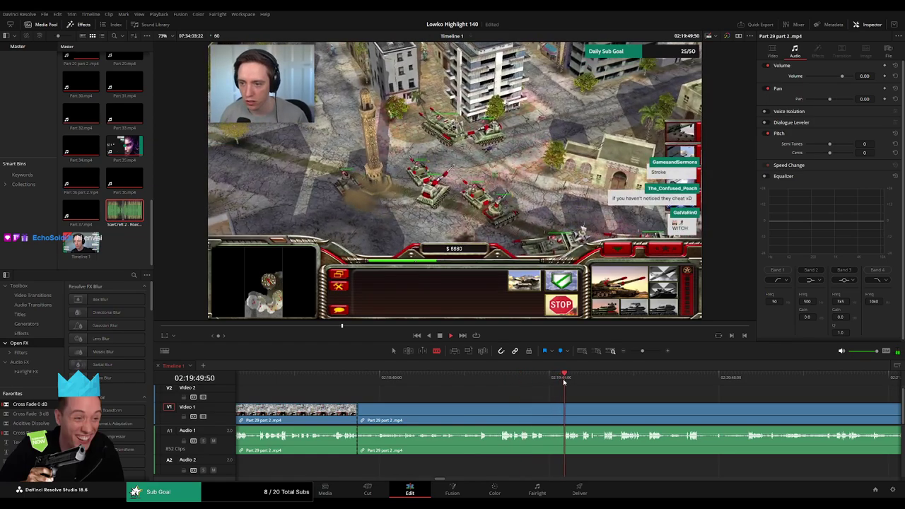
pyautogui.hscroll(1, 507, 392)
pyautogui.click(528, 380)
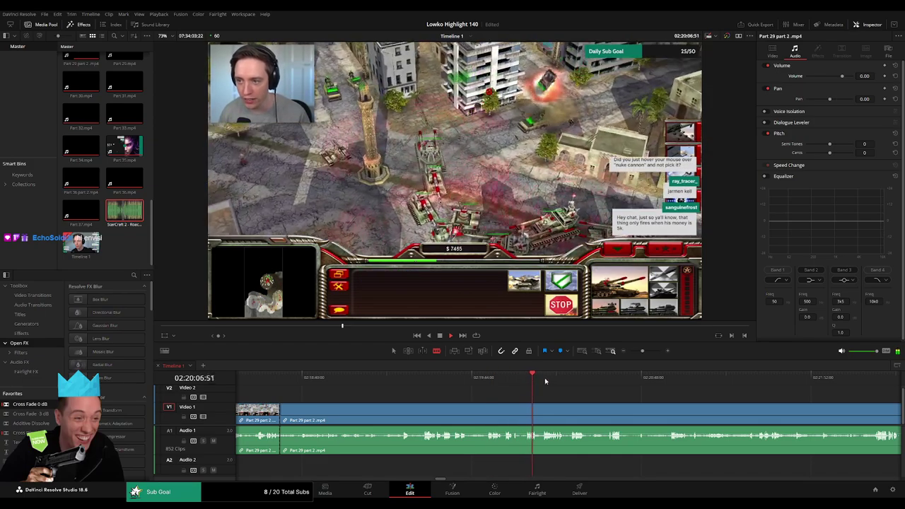
pyautogui.click(517, 379)
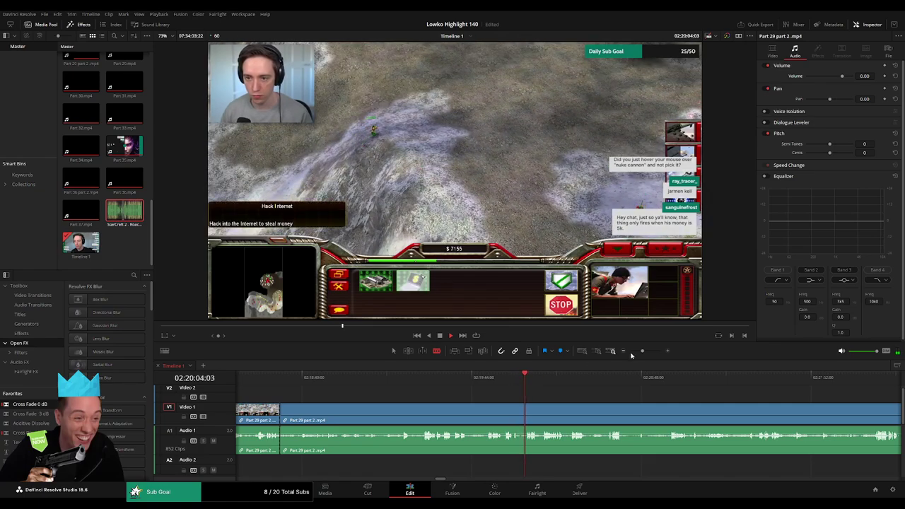
pyautogui.moveTo(640, 352); pyautogui.dragTo(647, 352)
pyautogui.press('space')
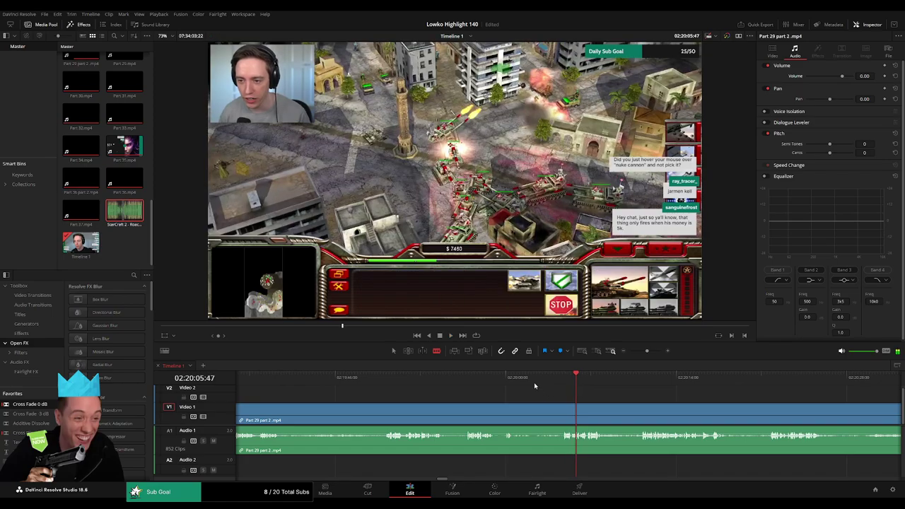
# Check Part 29 part 2 .mp4 back from about 02:20:02 to 02:19:26 and forward to 02:19:43 for the end of the unneeded section
pyautogui.click(534, 382)
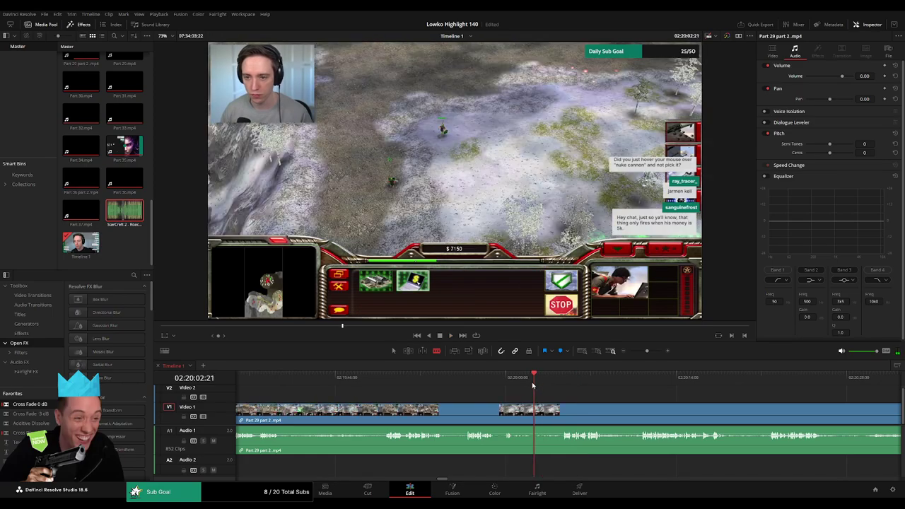
pyautogui.moveTo(533, 385); pyautogui.dragTo(497, 385)
pyautogui.press('space')
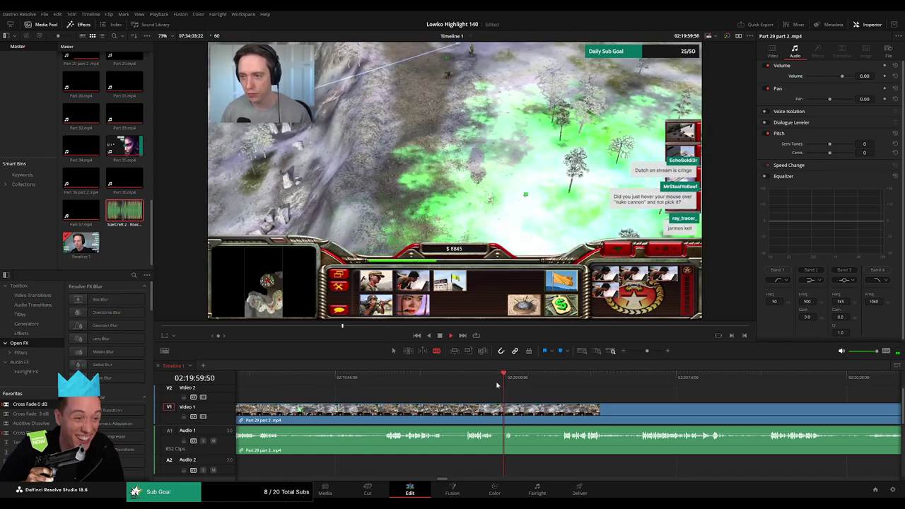
pyautogui.click(466, 382)
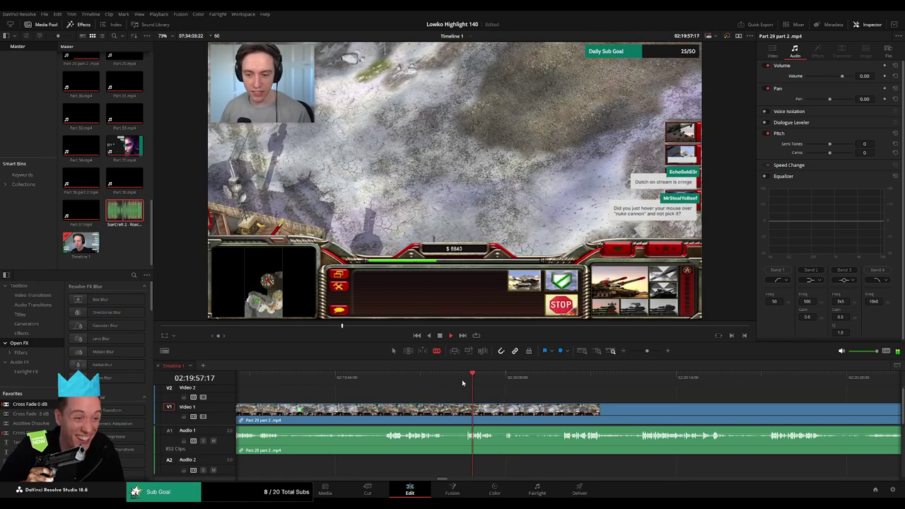
pyautogui.click(378, 381)
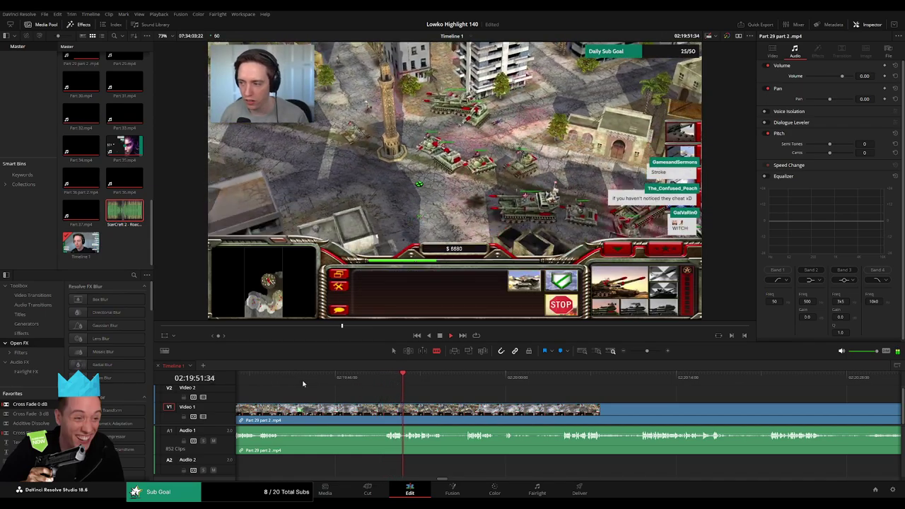
pyautogui.click(302, 383)
pyautogui.moveTo(277, 393); pyautogui.dragTo(385, 392)
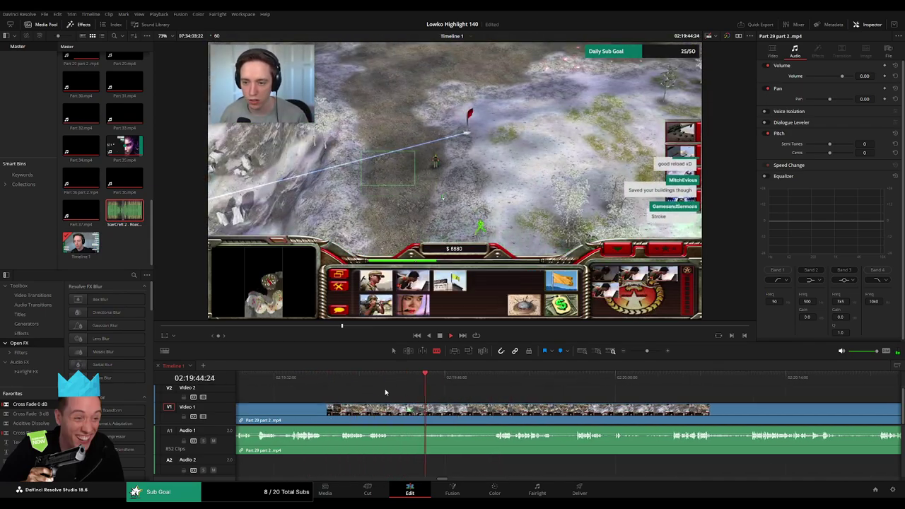
pyautogui.click(337, 382)
pyautogui.hscroll(-3, 414, 393)
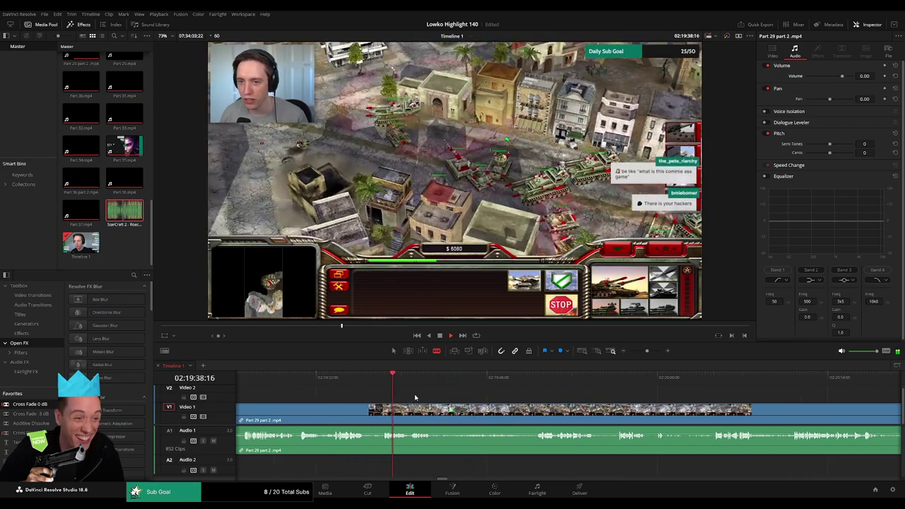
pyautogui.click(310, 379)
pyautogui.hscroll(-3, 381, 389)
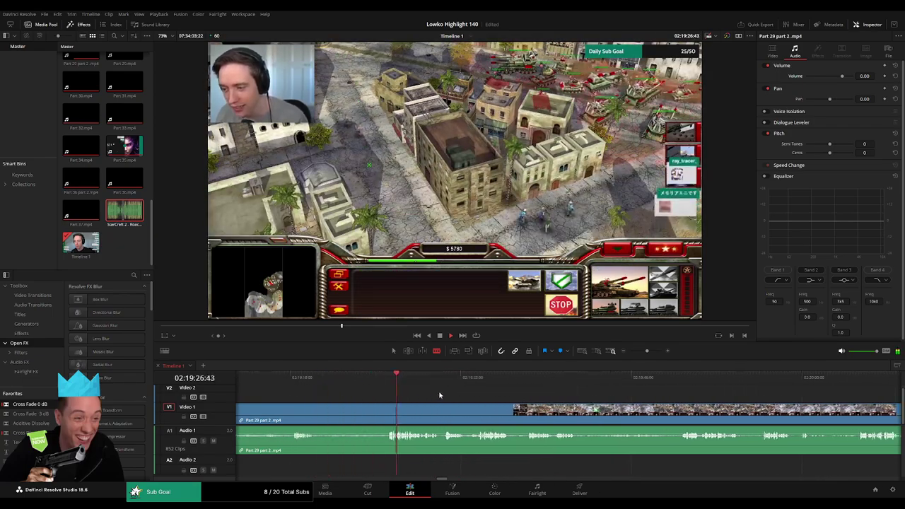
pyautogui.click(500, 390)
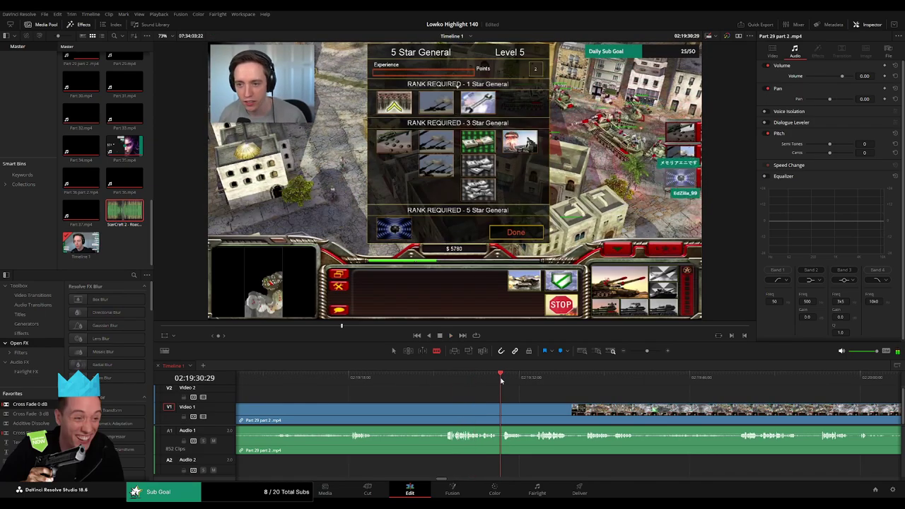
pyautogui.hscroll(2, 501, 392)
pyautogui.click(515, 390)
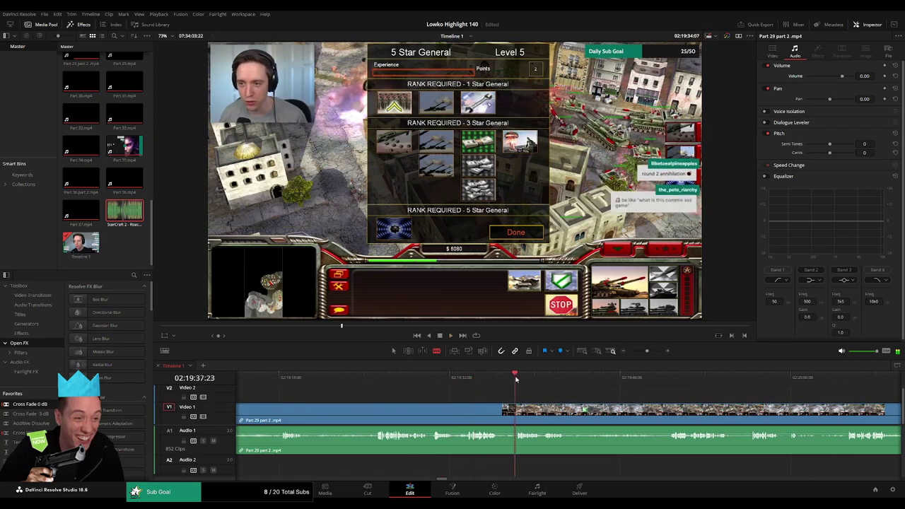
pyautogui.hscroll(3, 461, 391)
pyautogui.hscroll(2, 453, 393)
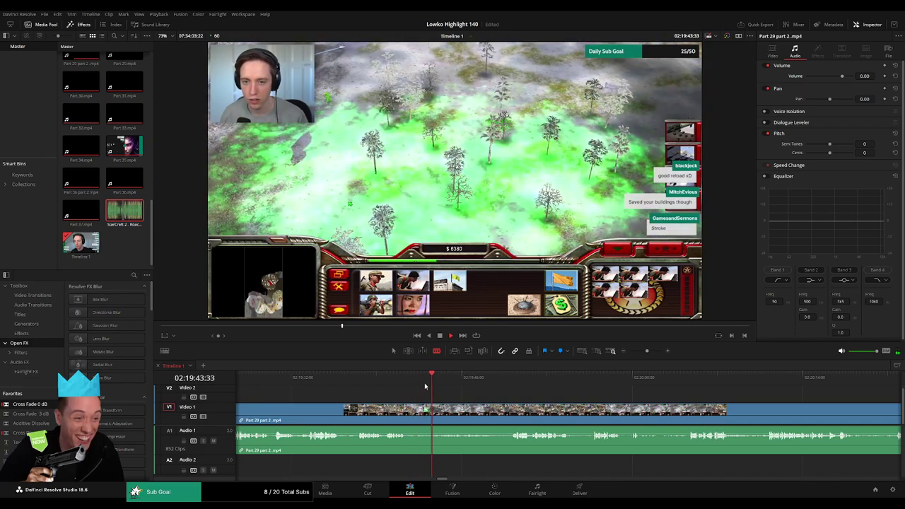
# Ripple-delete Part 29 part 2 .mp4 between about 02:18:31 and 02:19:42 and add a Cross Fade 0 dB on the audio join
pyautogui.moveTo(424, 382); pyautogui.dragTo(404, 386)
pyautogui.press('space')
pyautogui.click(415, 408)
pyautogui.press('a')
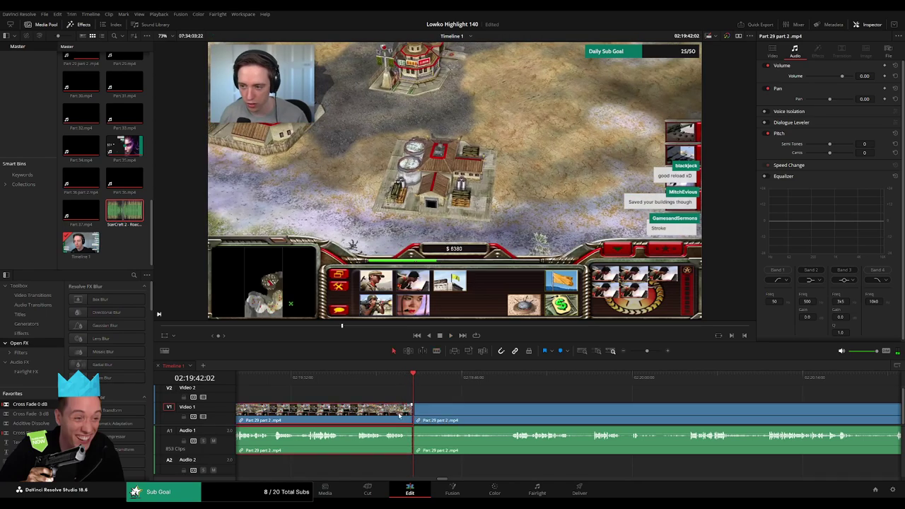
pyautogui.press('Delete')
pyautogui.click(585, 418)
pyautogui.press('Delete')
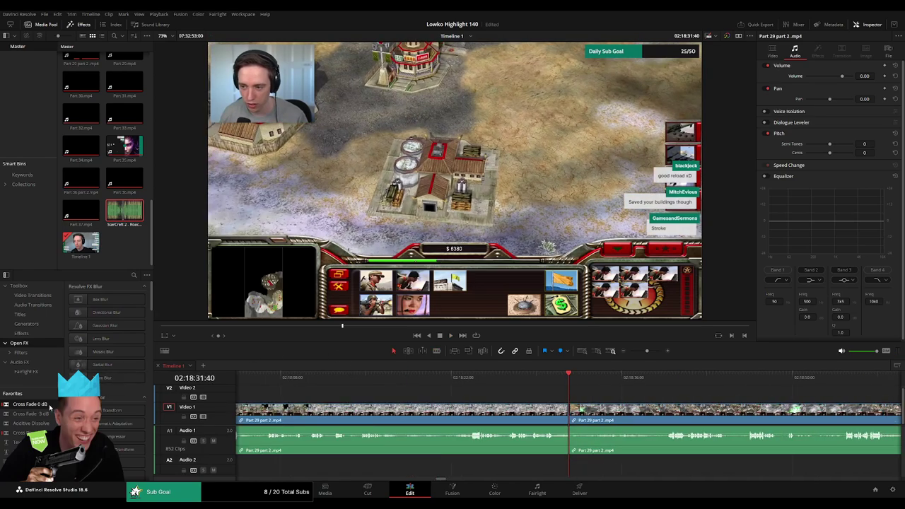
pyautogui.moveTo(34, 405); pyautogui.dragTo(574, 448)
pyautogui.press('space')
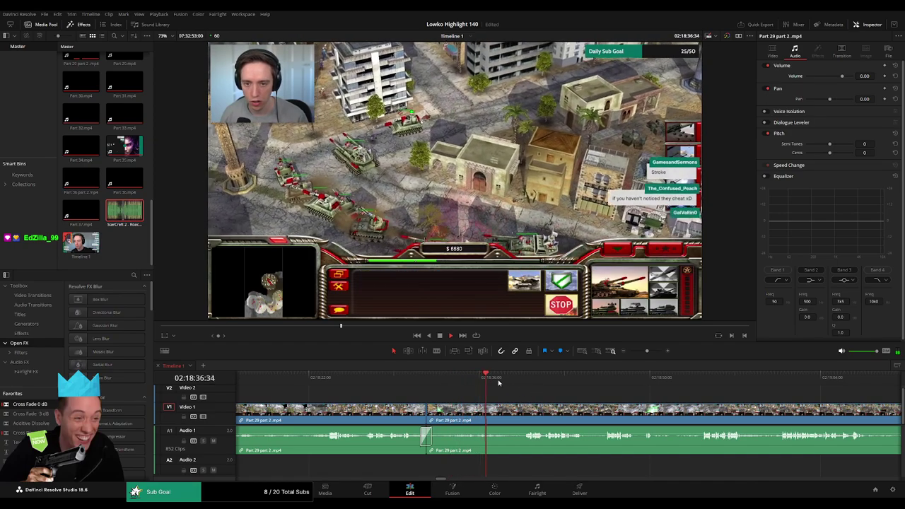
# Ripple-delete the short pause in Part 29 part 2 .mp4 between about 02:18:44 and 02:18:46 and put a Cross Fade 0 dB at the cut
pyautogui.moveTo(500, 381); pyautogui.dragTo(519, 380)
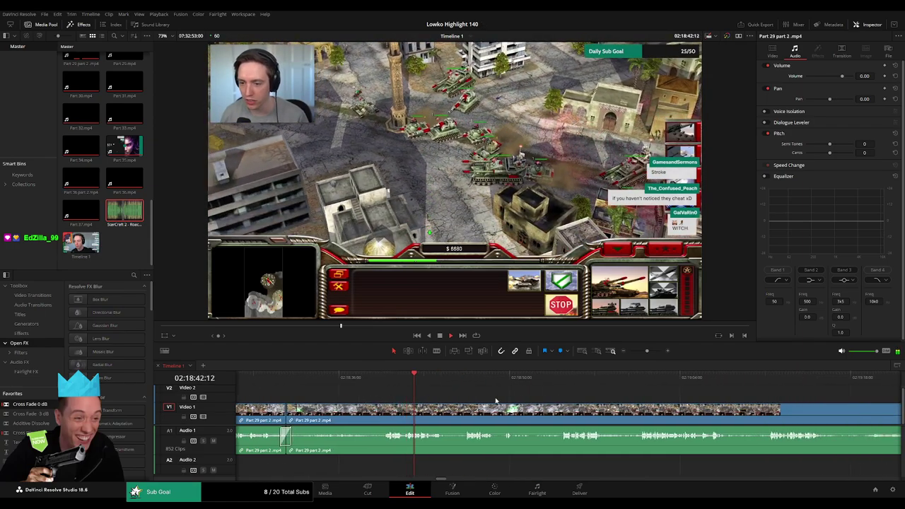
pyautogui.hscroll(2, 470, 399)
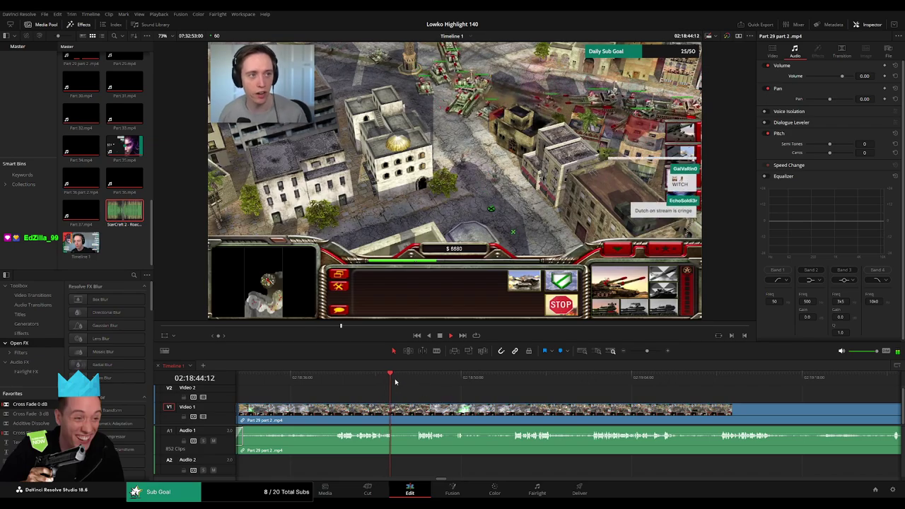
pyautogui.press('b')
pyautogui.click(394, 413)
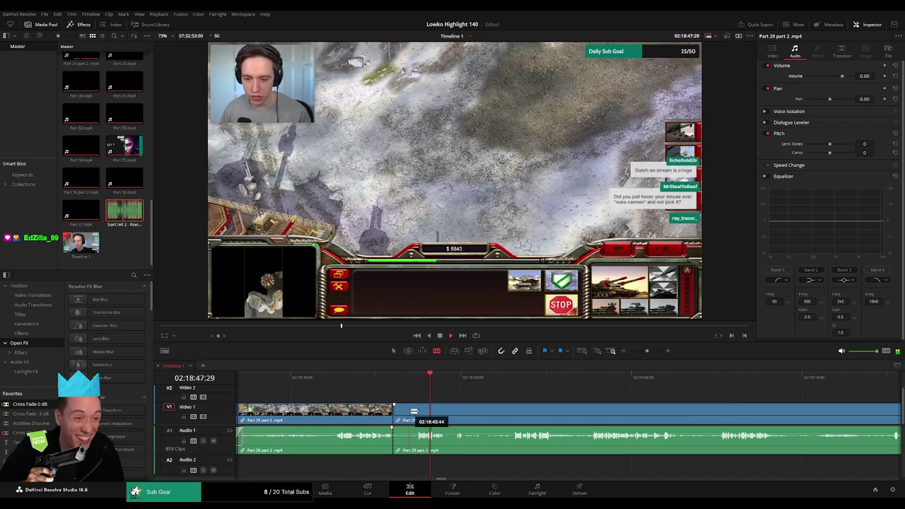
pyautogui.click(417, 412)
pyautogui.press('a')
pyautogui.click(411, 414)
pyautogui.press('Delete')
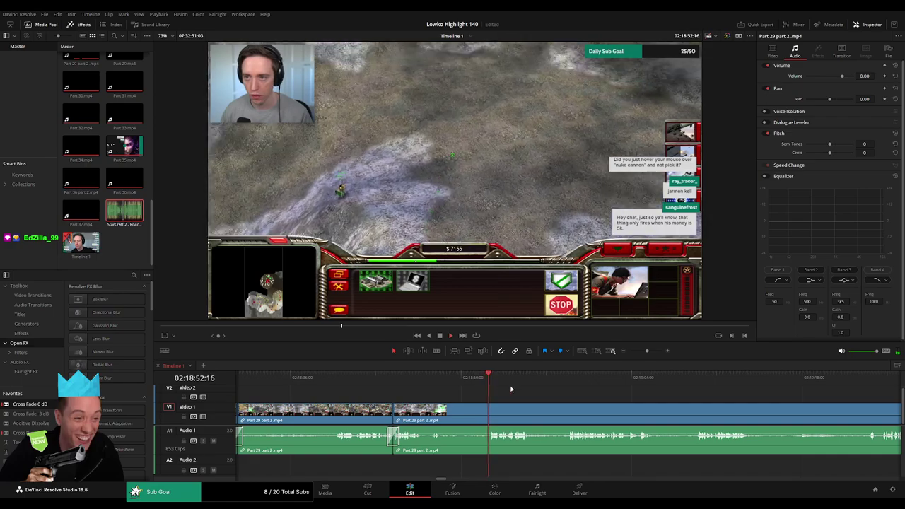
# Replay Part 29 part 2 .mp4 from about 02:18:50 to 02:19:02, checking the commentary for further pauses
pyautogui.hscroll(3, 438, 388)
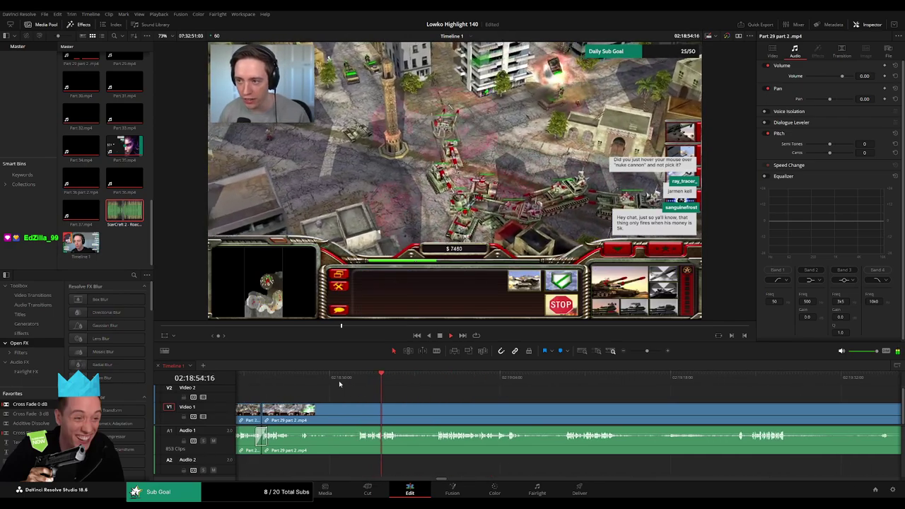
pyautogui.click(331, 380)
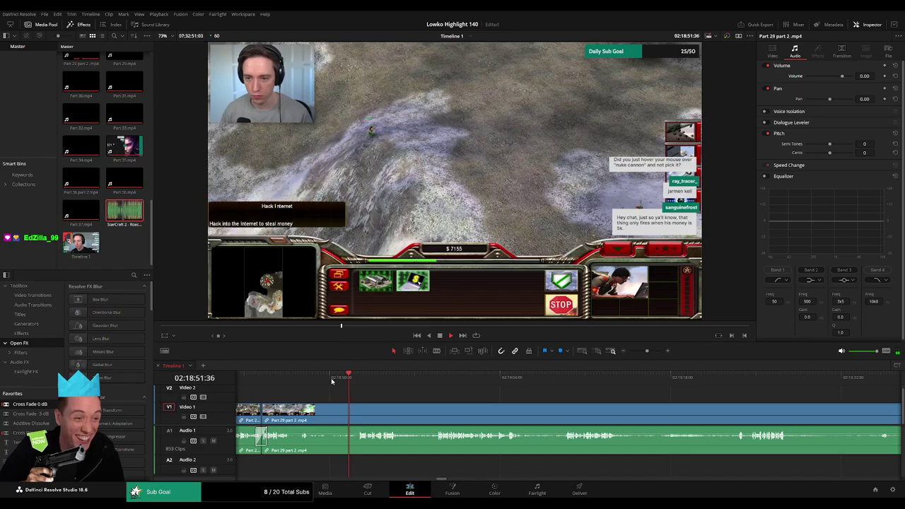
pyautogui.click(330, 379)
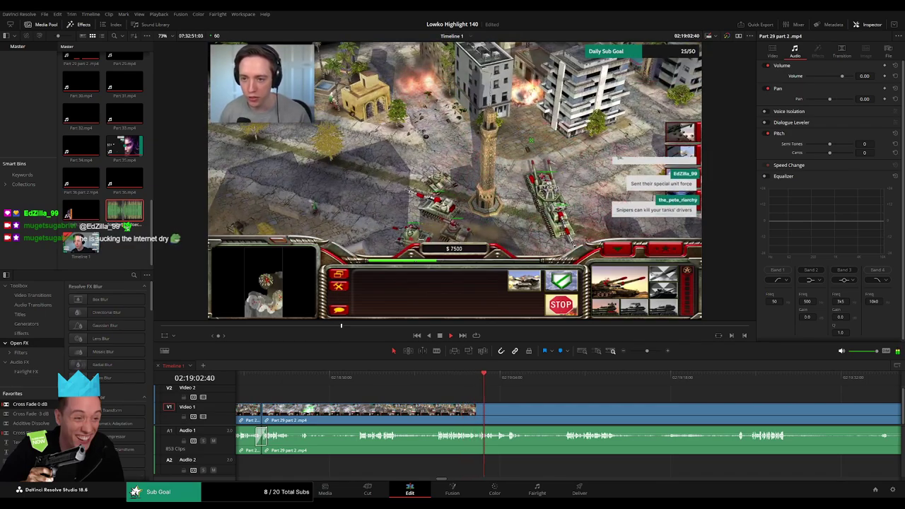
pyautogui.click(330, 380)
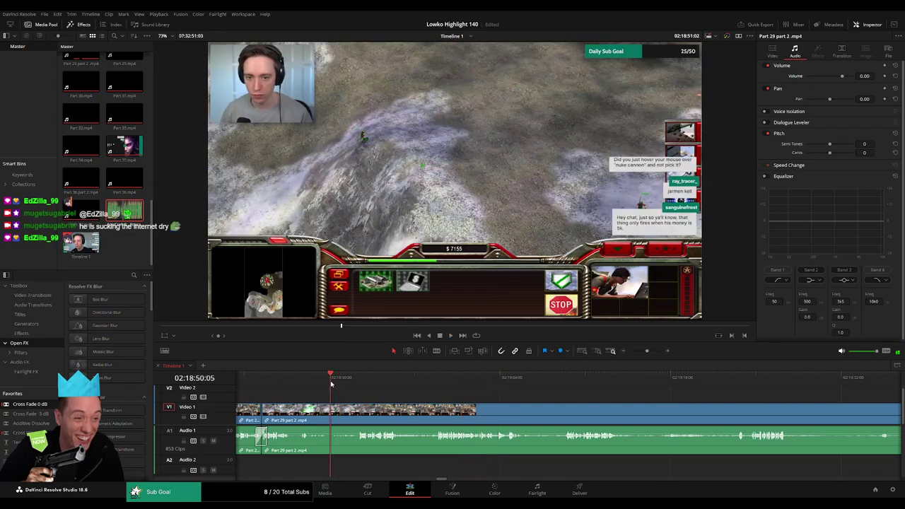
pyautogui.press('space')
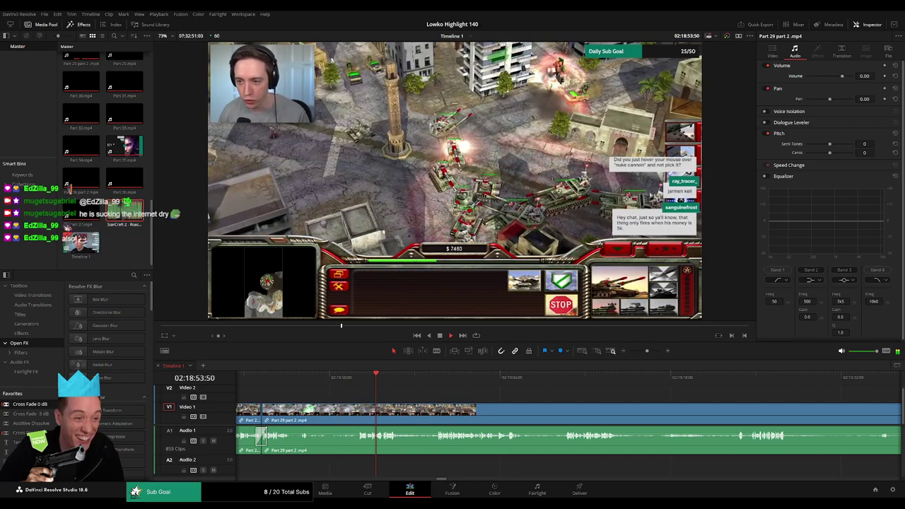
# Ripple-delete the pause in Part 29 part 2 .mp4 between about 02:19:05 and 02:19:09 and put a Cross Fade 0 dB at the cut
pyautogui.hscroll(5, 366, 392)
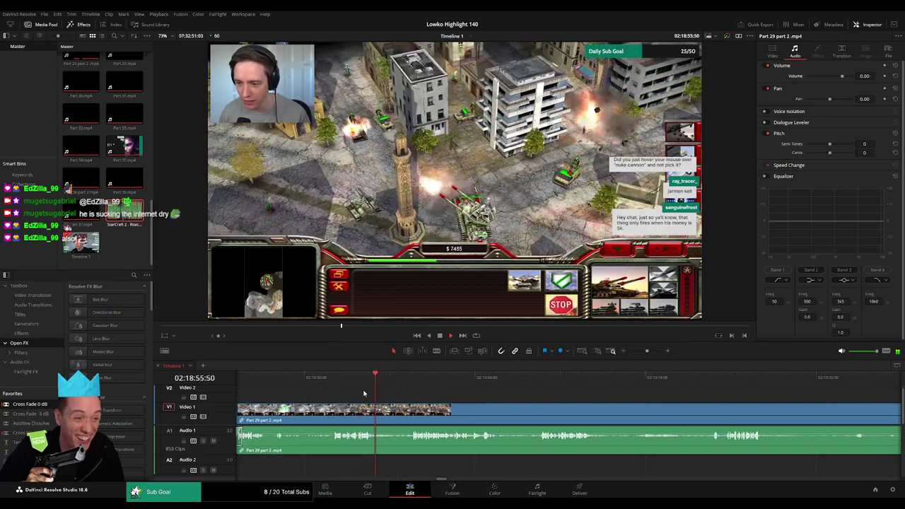
pyautogui.click(301, 380)
pyautogui.moveTo(301, 383); pyautogui.dragTo(318, 382)
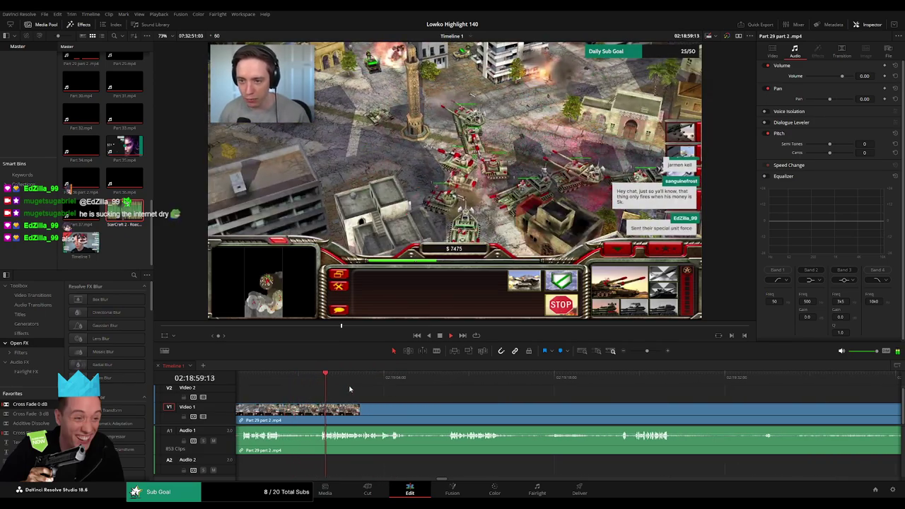
pyautogui.hscroll(1, 375, 398)
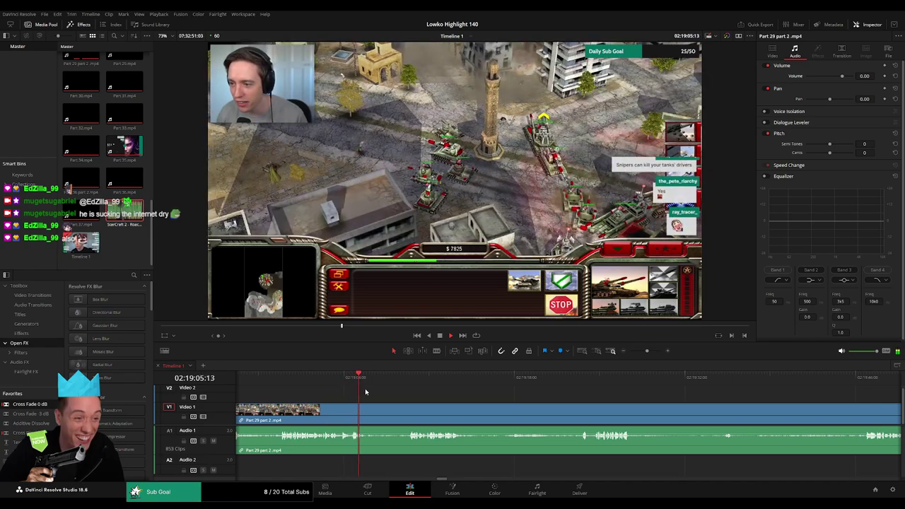
pyautogui.moveTo(366, 383); pyautogui.dragTo(402, 383)
pyautogui.press('b')
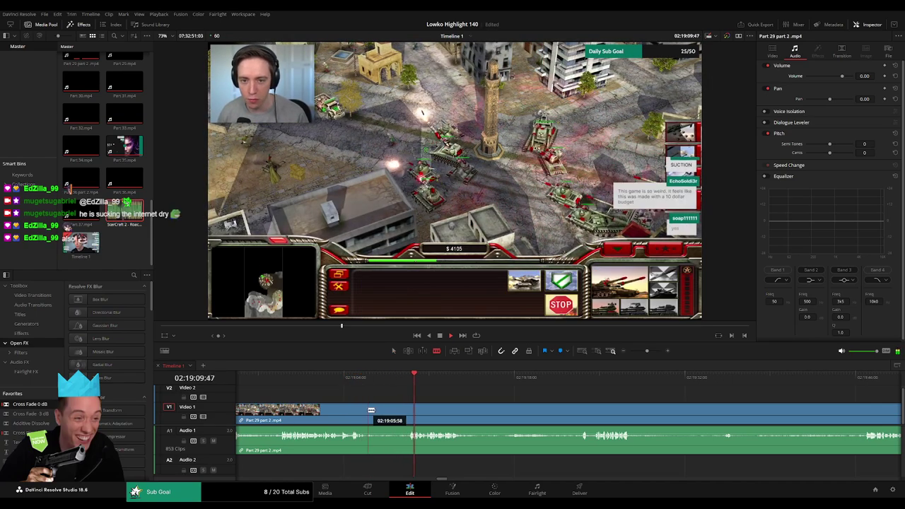
pyautogui.click(368, 411)
pyautogui.press('a')
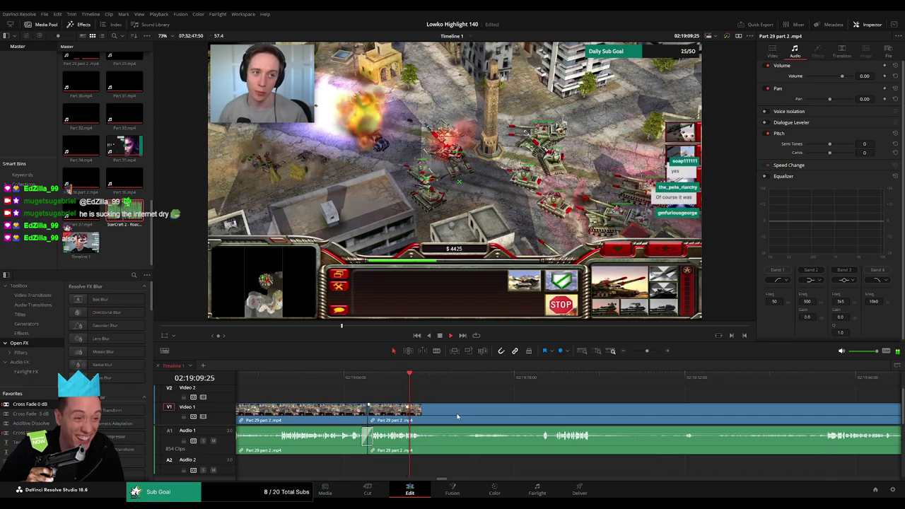
# Split Part 29 part 2 .mp4 at about 02:19:11, where the commentary passage ends
pyautogui.hscroll(3, 457, 417)
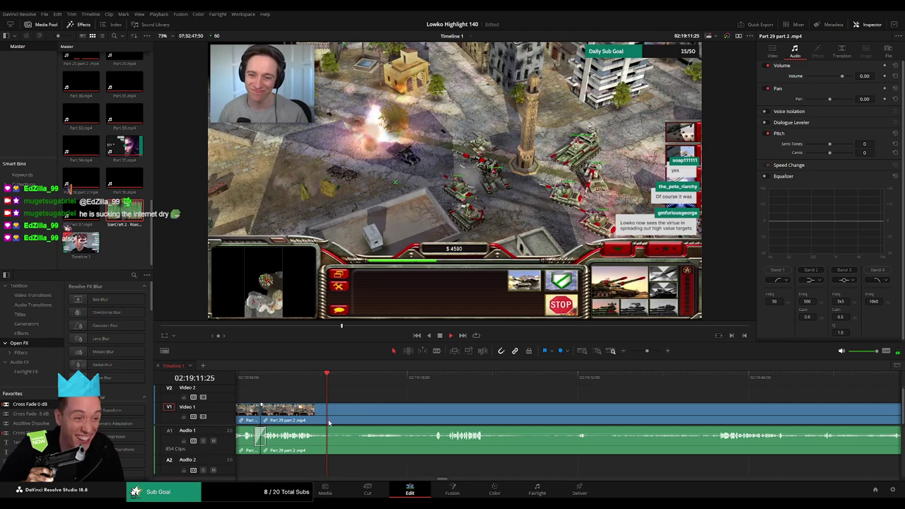
pyautogui.press('b')
pyautogui.click(330, 419)
# Skim the rest of Part 29 part 2 .mp4 and ripple-delete it from about 02:19:11 up to the start of Part 30.mp4
pyautogui.click(424, 382)
pyautogui.hscroll(1, 435, 400)
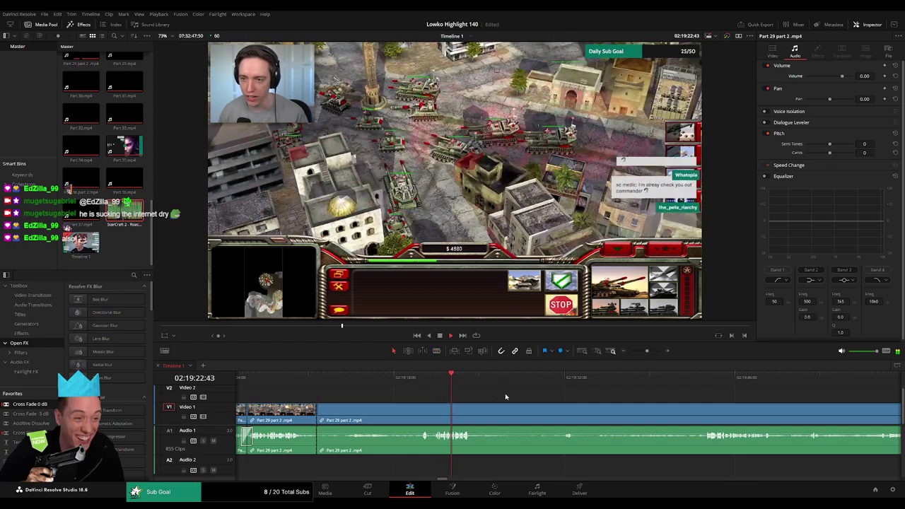
pyautogui.hscroll(2, 495, 387)
pyautogui.click(512, 378)
pyautogui.moveTo(631, 380); pyautogui.dragTo(640, 352)
pyautogui.hscroll(3, 622, 410)
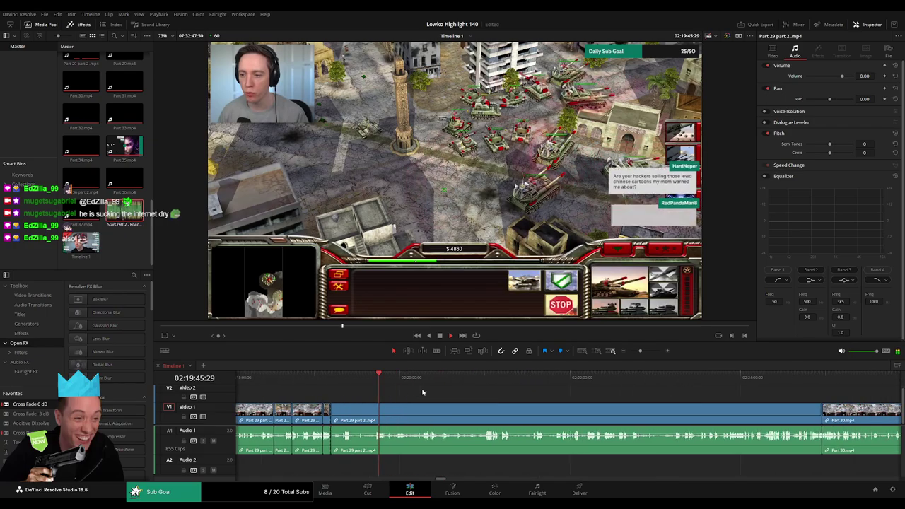
pyautogui.moveTo(379, 378); pyautogui.dragTo(486, 380)
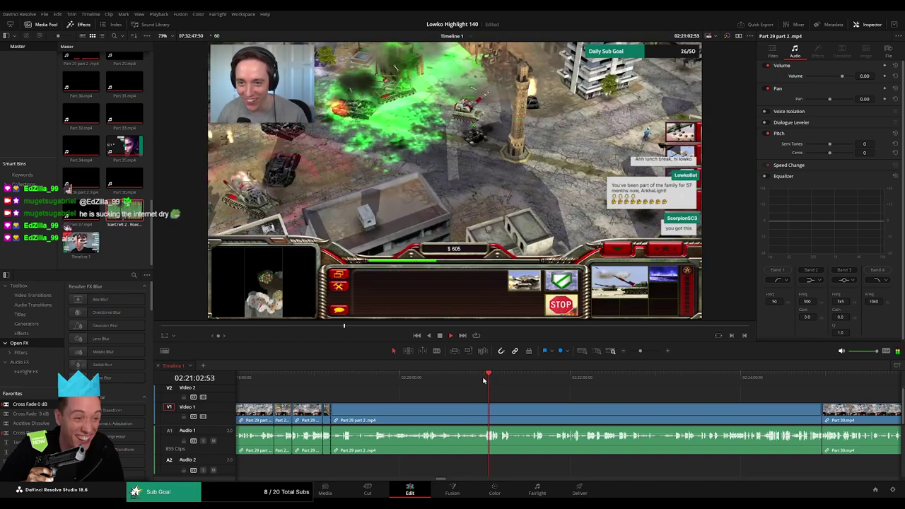
pyautogui.click(483, 380)
pyautogui.moveTo(488, 380); pyautogui.dragTo(701, 382)
pyautogui.click(578, 415)
pyautogui.press('Delete')
# Skim Part 30.mp4 from about 02:19:11 to 02:21:20 for the start of the section worth keeping
pyautogui.press('space')
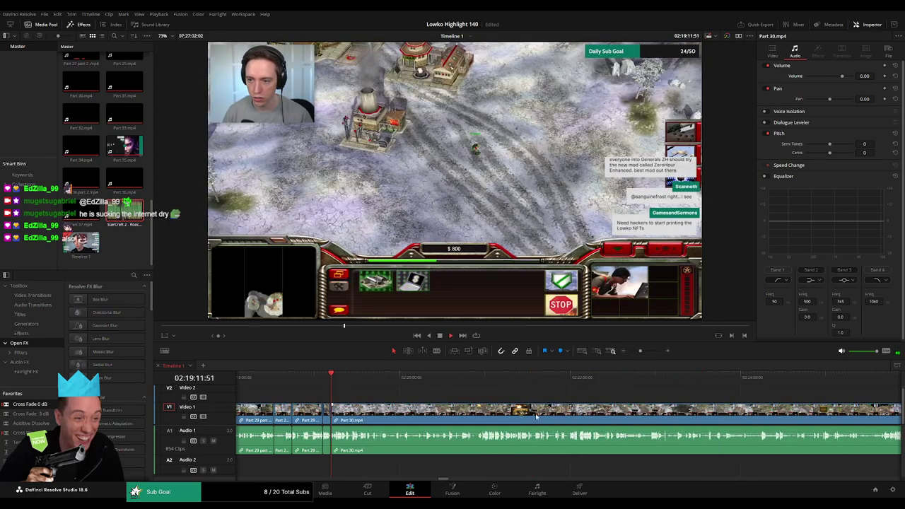
pyautogui.click(354, 387)
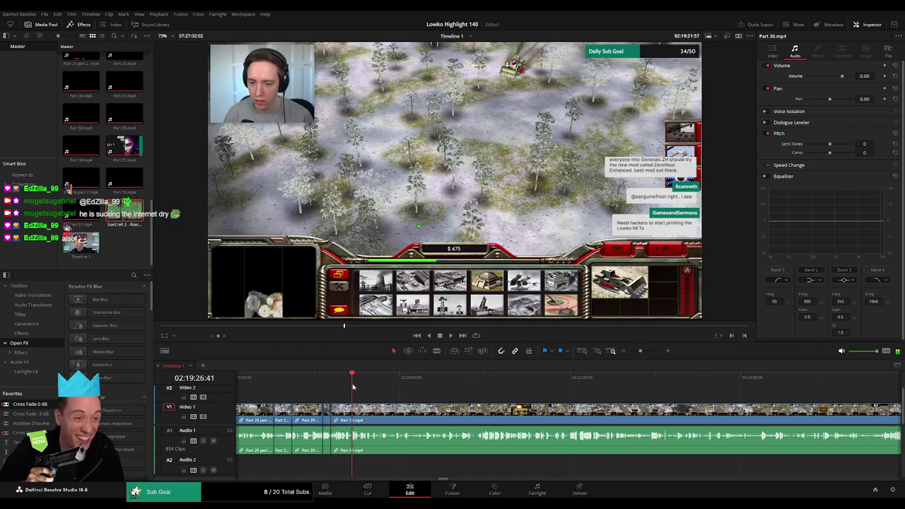
pyautogui.moveTo(642, 350); pyautogui.dragTo(639, 355)
pyautogui.hscroll(3, 463, 398)
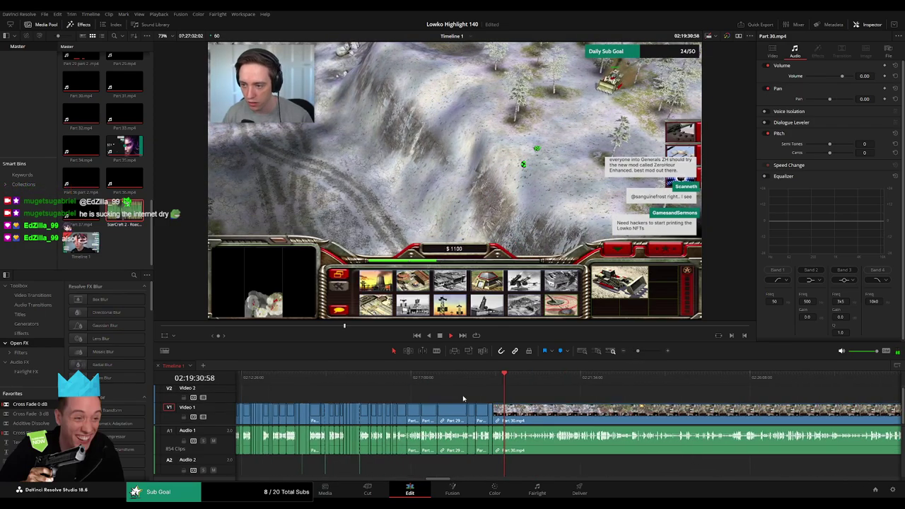
pyautogui.moveTo(405, 388); pyautogui.dragTo(437, 385)
pyautogui.click(427, 385)
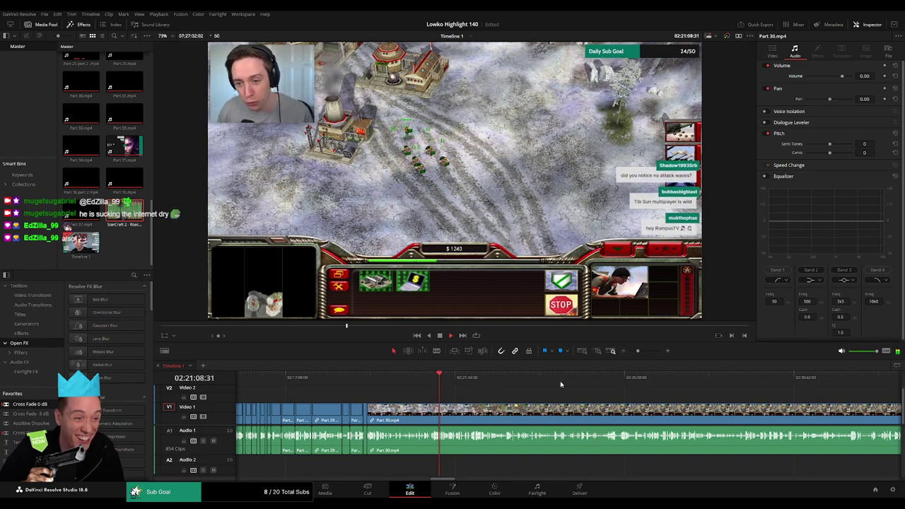
pyautogui.moveTo(642, 351); pyautogui.dragTo(646, 352)
pyautogui.click(399, 385)
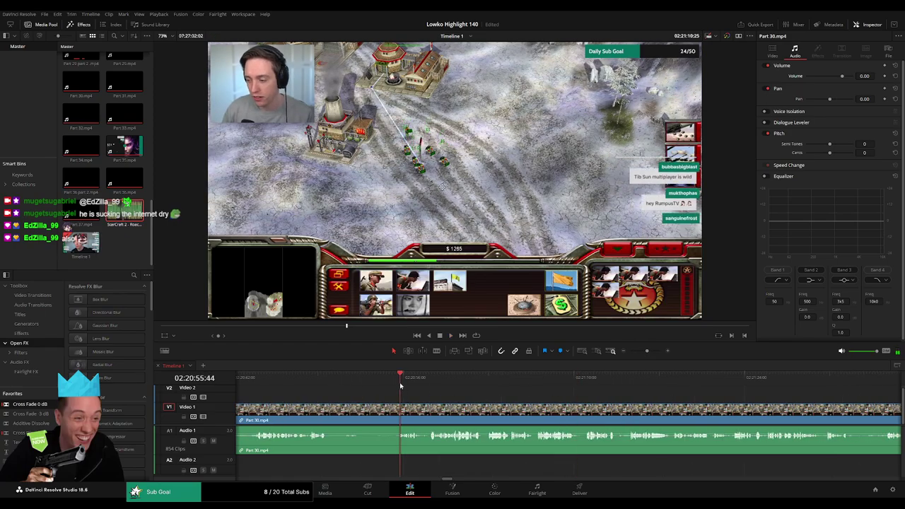
pyautogui.click(430, 383)
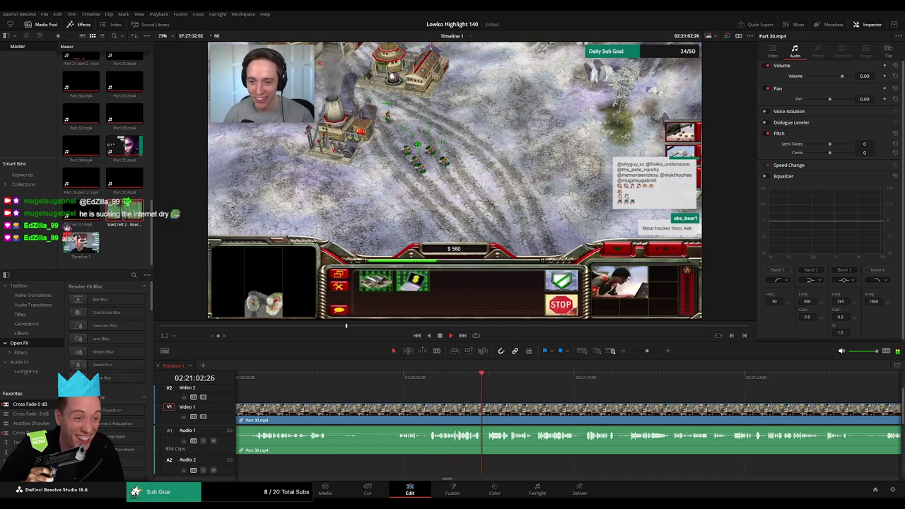
pyautogui.moveTo(584, 379); pyautogui.dragTo(474, 382)
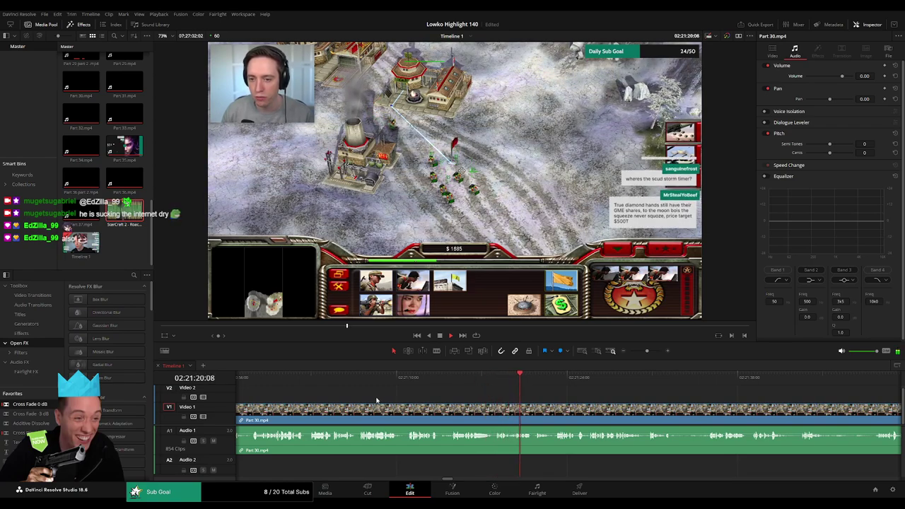
# Split Part 30.mp4 at about 02:20:55, ripple-delete its opening section, and add a Cross Fade 0 dB at the join with Part 29 part 2 .mp4
pyautogui.hscroll(-4, 325, 408)
pyautogui.click(401, 382)
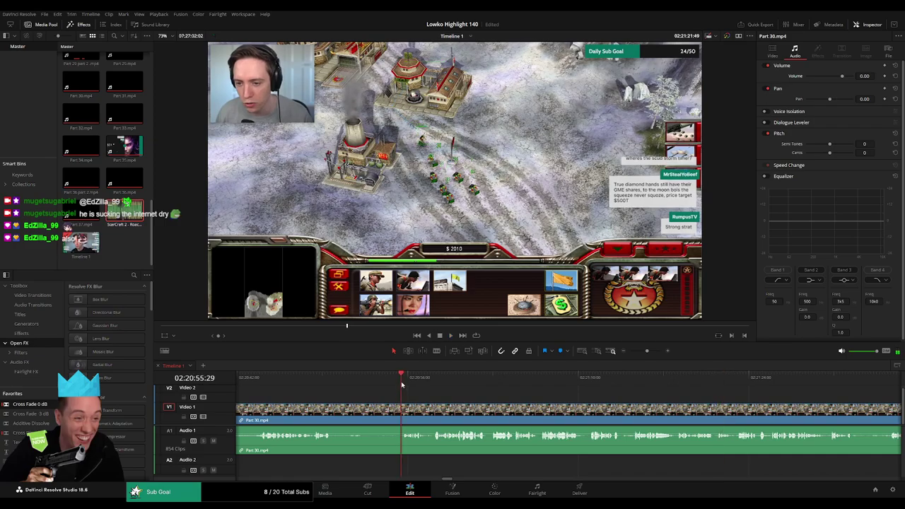
pyautogui.press('b')
pyautogui.click(400, 416)
pyautogui.press('a')
pyautogui.click(389, 415)
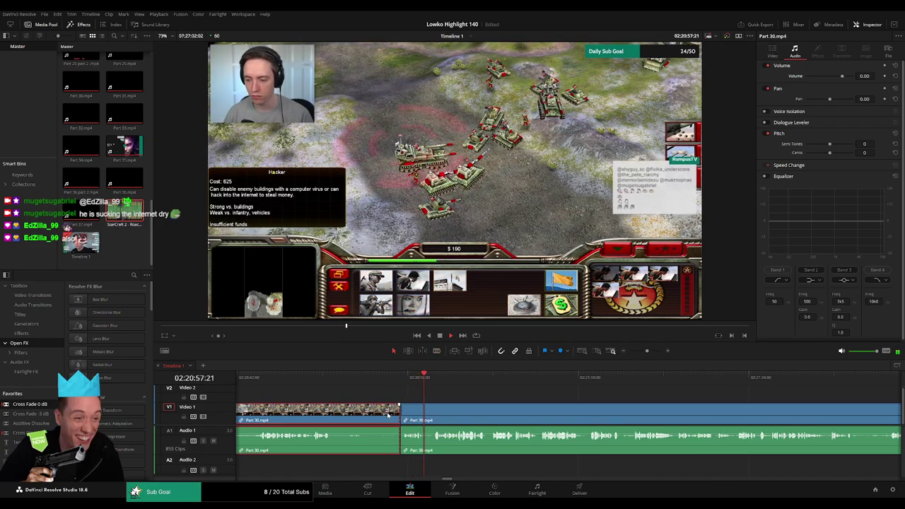
pyautogui.press('Delete')
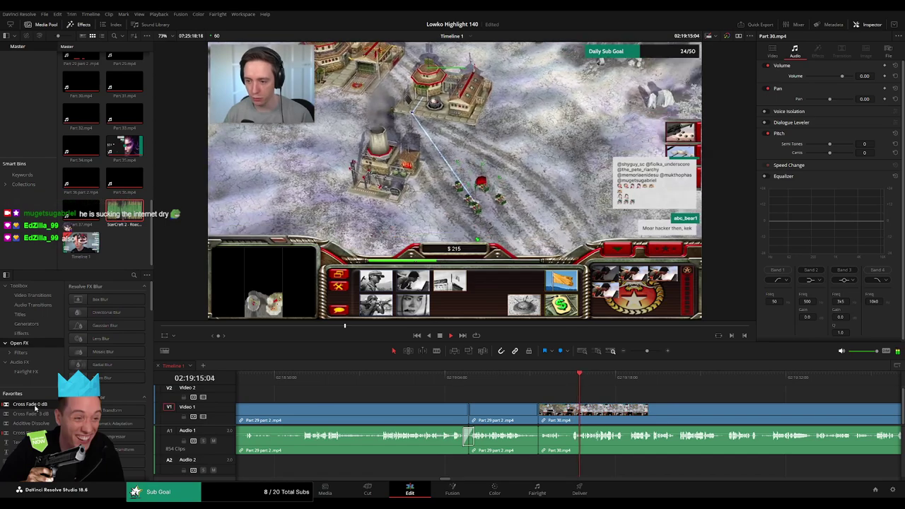
# Ripple-delete the pause in Part 30.mp4 between about 02:19:49 and 02:19:51 and put a Cross Fade 0 dB at the cut
pyautogui.hscroll(4, 458, 407)
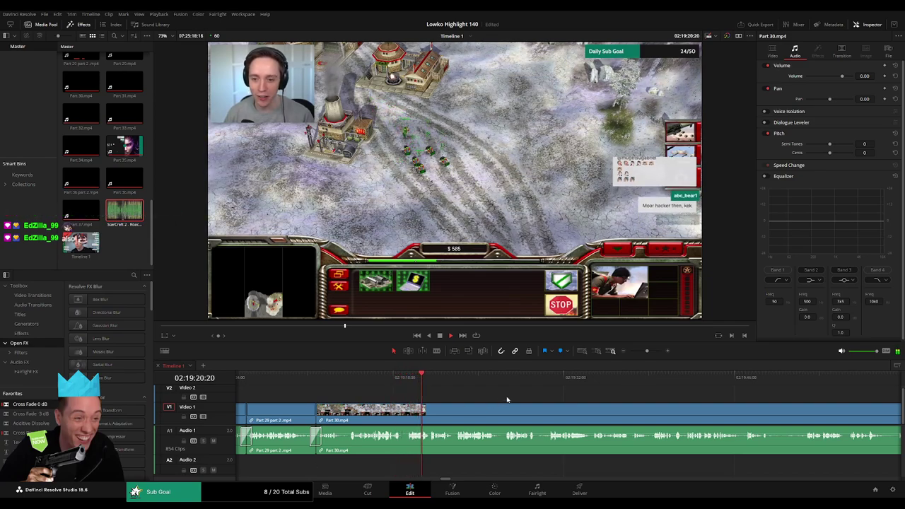
pyautogui.hscroll(2, 494, 395)
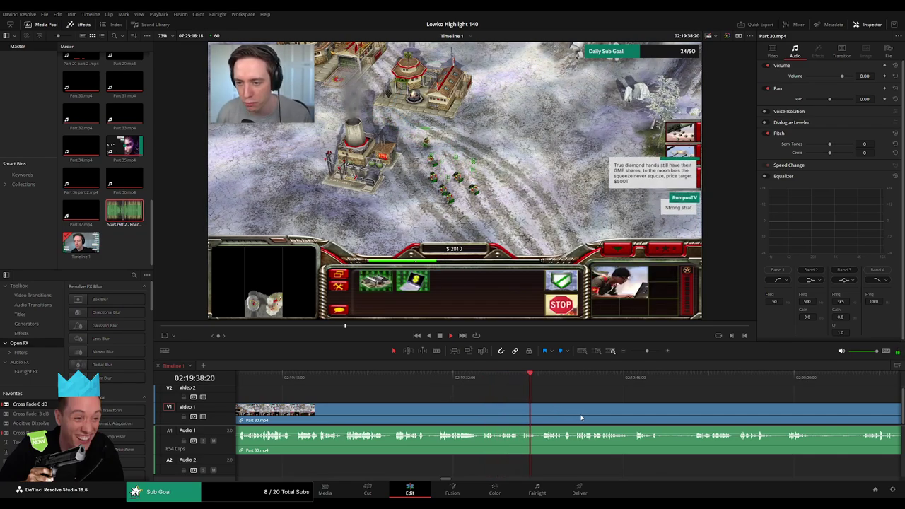
pyautogui.moveTo(582, 418); pyautogui.dragTo(364, 406)
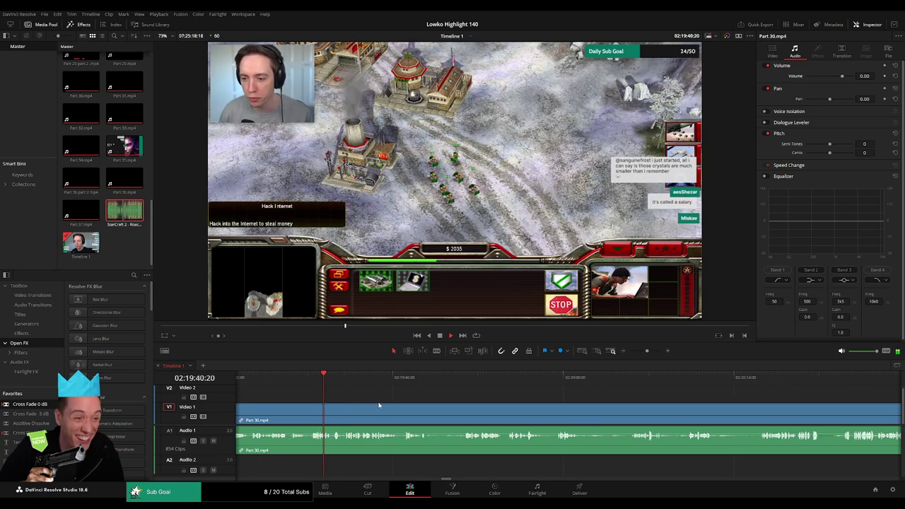
pyautogui.hscroll(2, 381, 399)
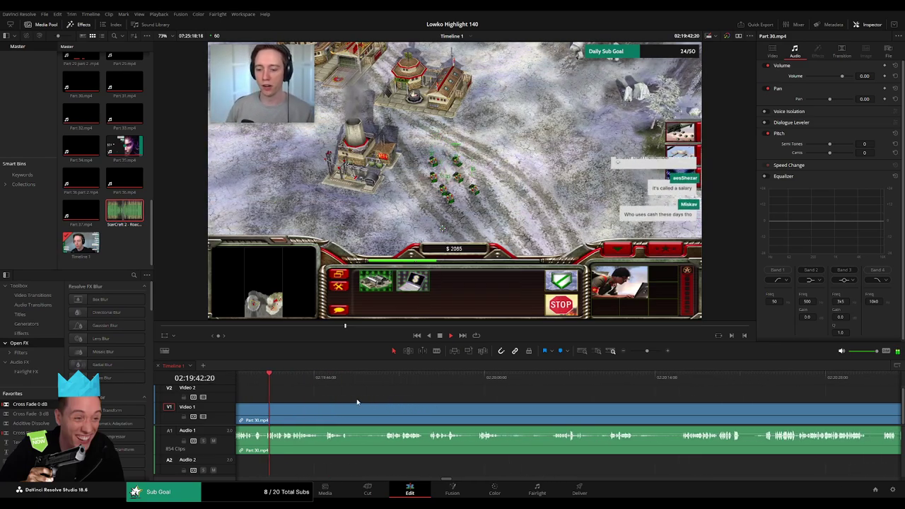
pyautogui.click(353, 416)
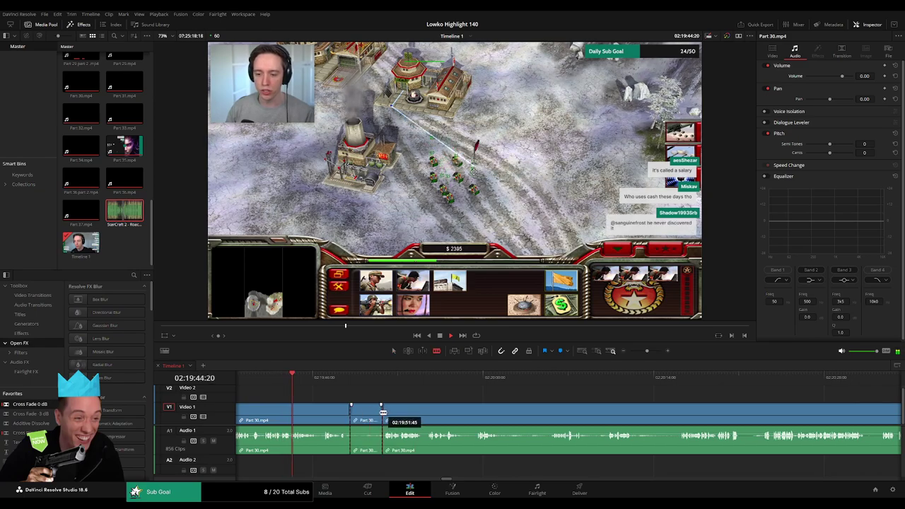
pyautogui.press('a')
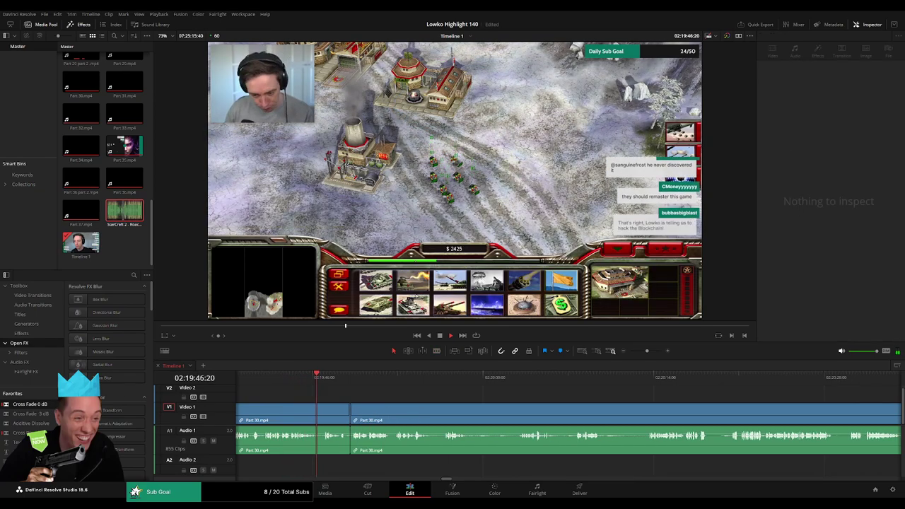
pyautogui.moveTo(356, 441); pyautogui.dragTo(353, 439)
# Replay Part 30.mp4 across the last cut from about 02:19:46 and skim ahead to about 02:20:31 for usable commentary
pyautogui.click(318, 380)
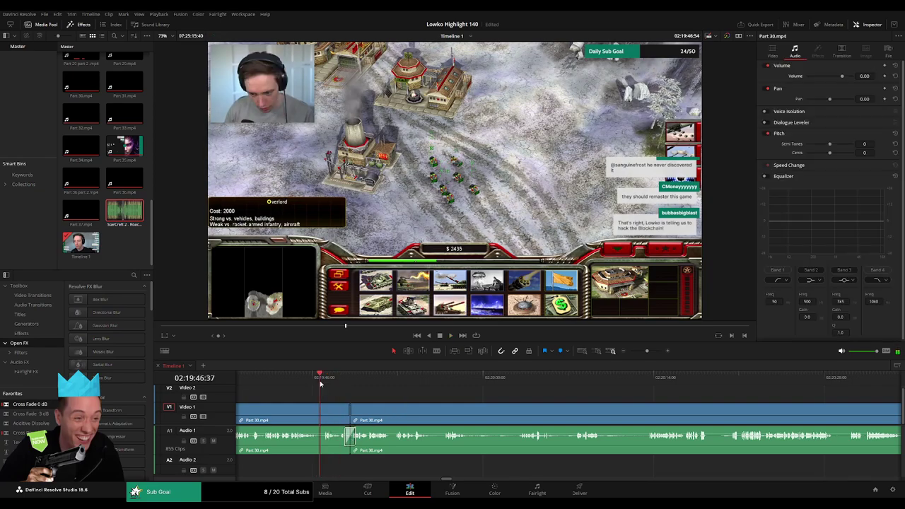
pyautogui.hscroll(2, 388, 402)
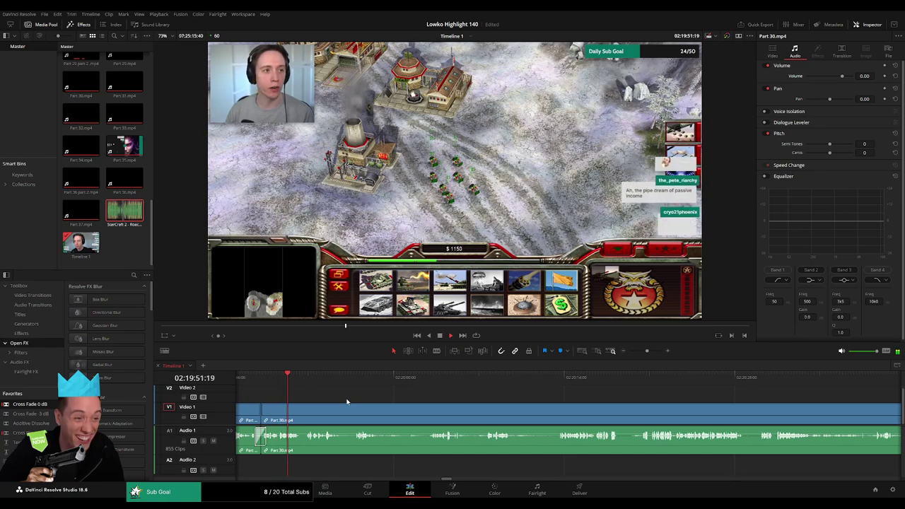
pyautogui.hotkey('ctrl', 'b')
pyautogui.click(342, 382)
pyautogui.click(358, 383)
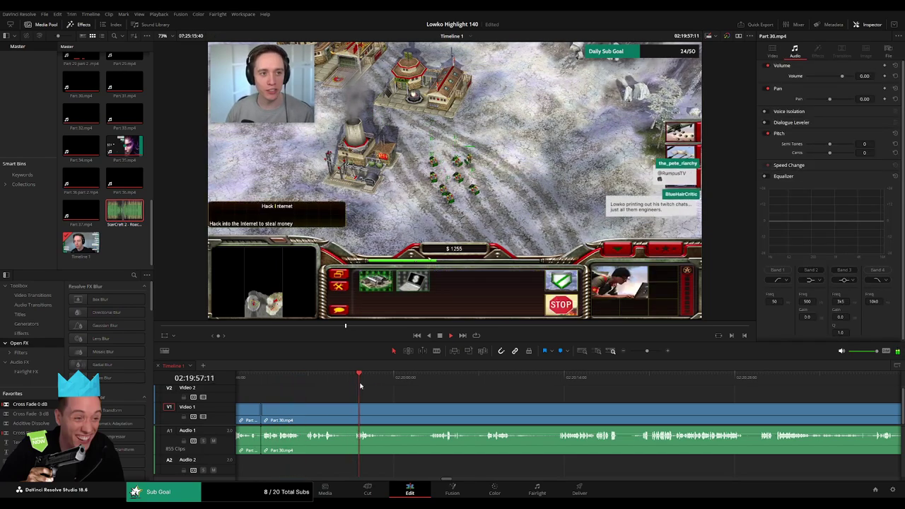
pyautogui.click(482, 386)
pyautogui.click(553, 389)
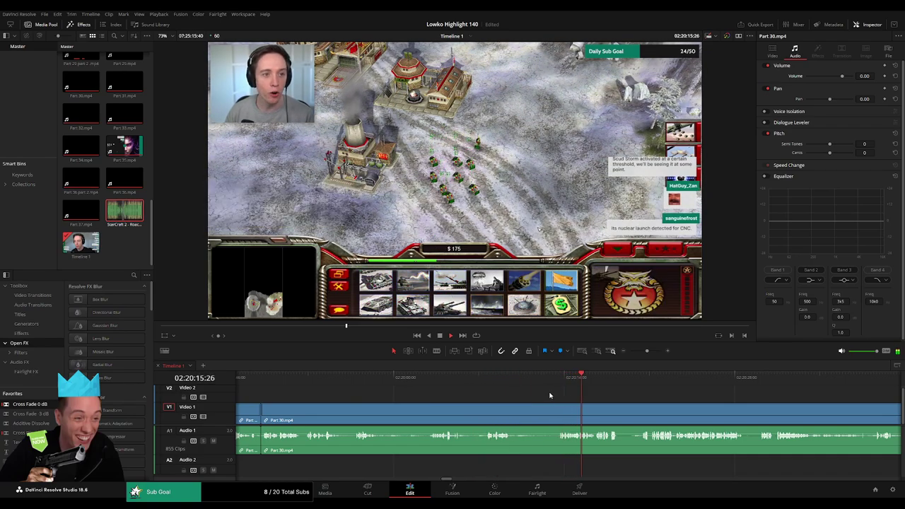
pyautogui.click(775, 378)
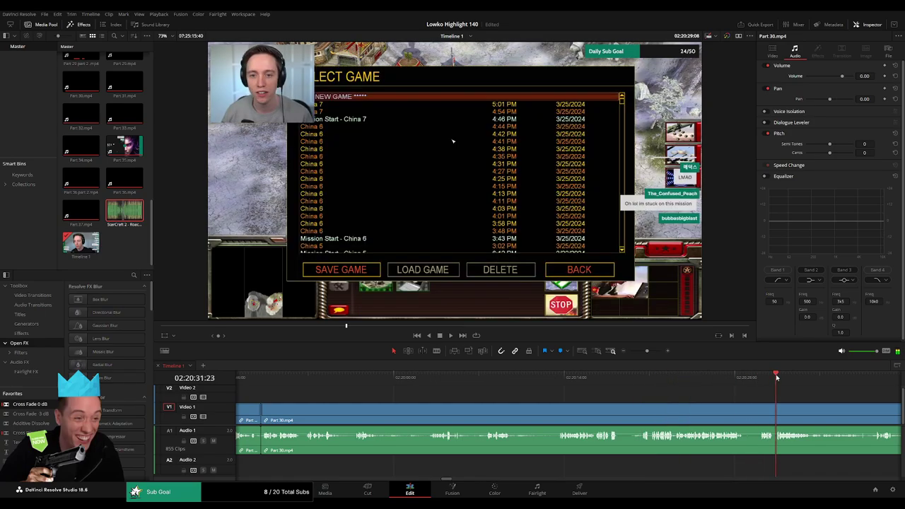
# Skim Part 30.mp4 from about 02:20:31 to 02:33:02 for usable commentary
pyautogui.click(638, 351)
pyautogui.click(592, 377)
pyautogui.moveTo(594, 378); pyautogui.dragTo(682, 377)
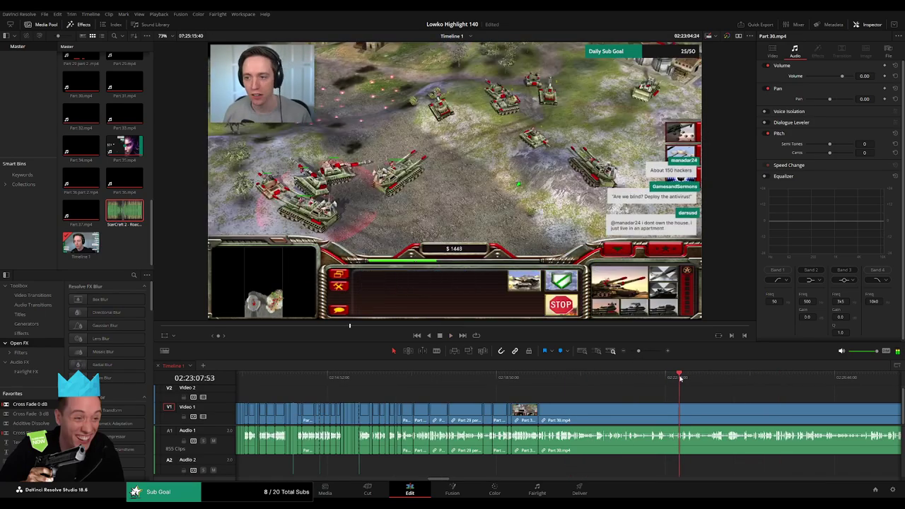
pyautogui.hscroll(5, 565, 400)
pyautogui.moveTo(430, 382); pyautogui.dragTo(627, 383)
pyautogui.press('space')
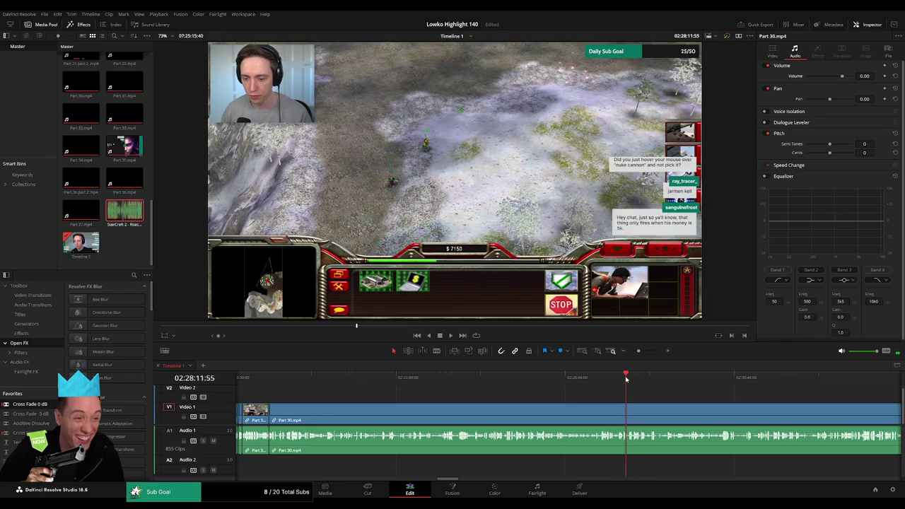
pyautogui.moveTo(626, 380); pyautogui.dragTo(833, 380)
pyautogui.press('space')
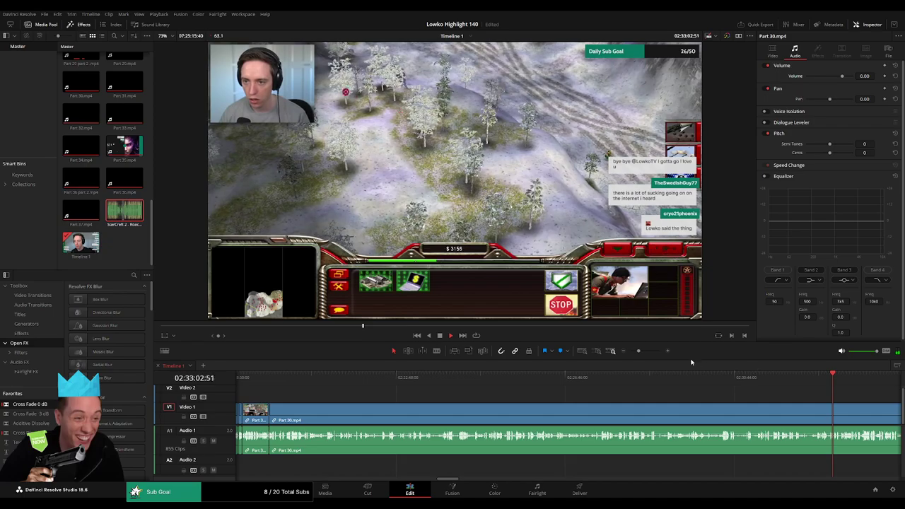
# Check Part 30.mp4 up to about 02:46:13, and ripple-delete its last segment, from the cut at about 02:19:49 to Part 31.mp4
pyautogui.click(633, 352)
pyautogui.moveTo(578, 375); pyautogui.dragTo(627, 375)
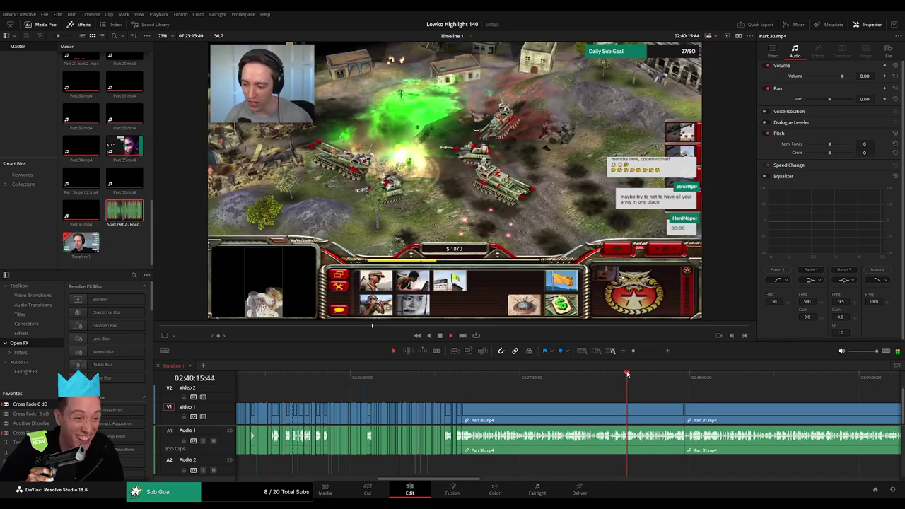
pyautogui.click(649, 375)
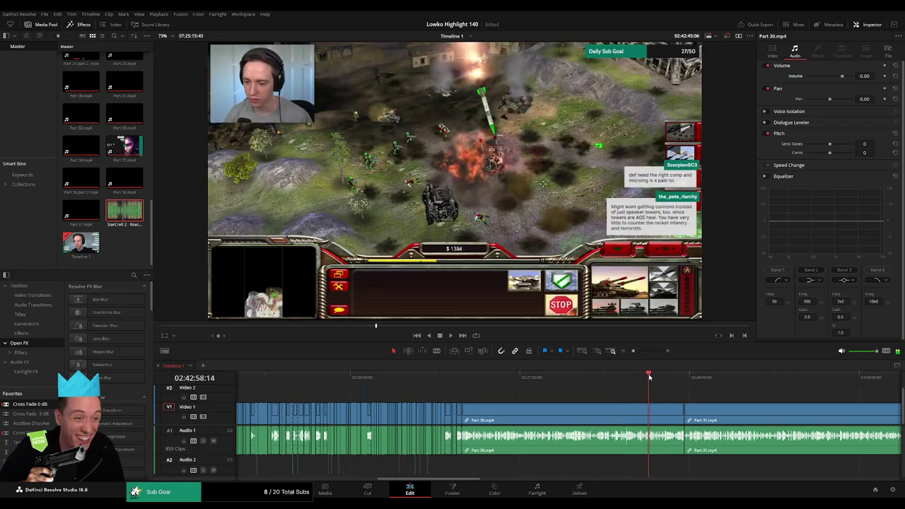
pyautogui.moveTo(651, 377); pyautogui.dragTo(672, 374)
pyautogui.click(608, 409)
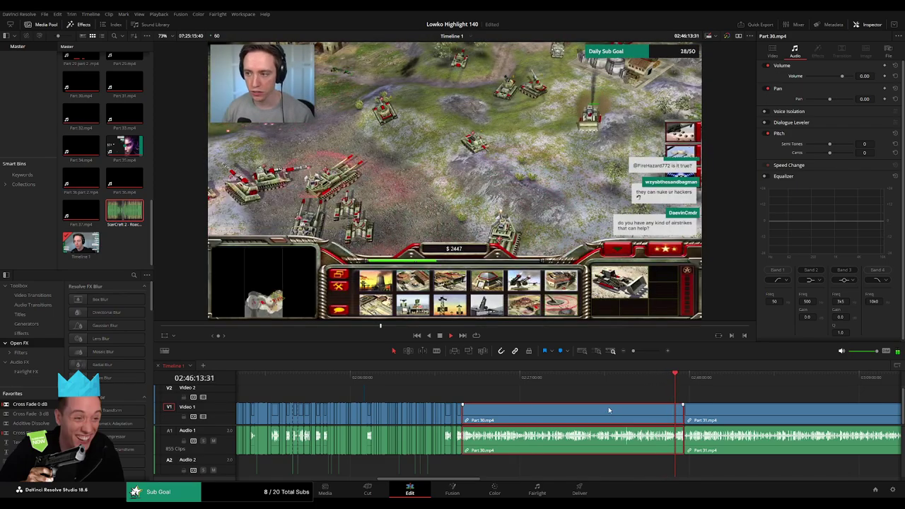
pyautogui.press('Delete')
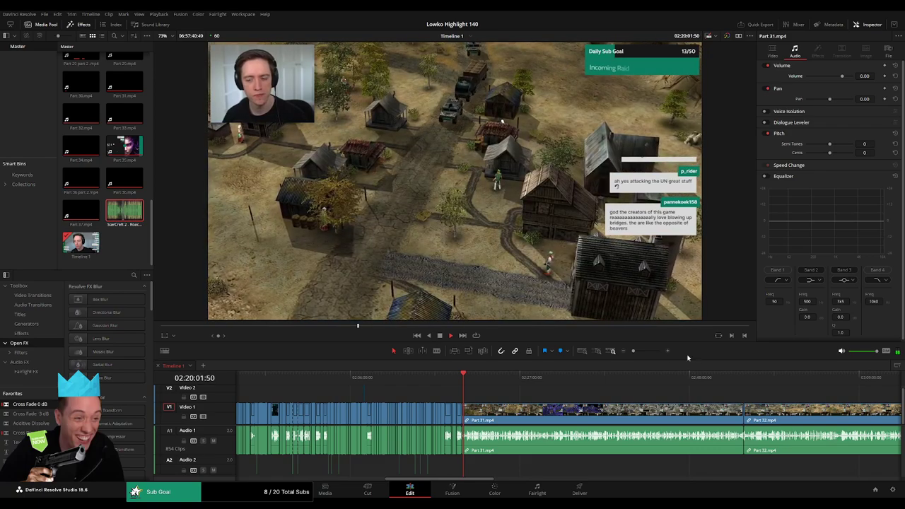
# Skim the opening of Part 31.mp4 from about 02:20:01 to 02:21:24 for commentary worth keeping
pyautogui.moveTo(635, 354); pyautogui.dragTo(639, 354)
pyautogui.hscroll(3, 631, 415)
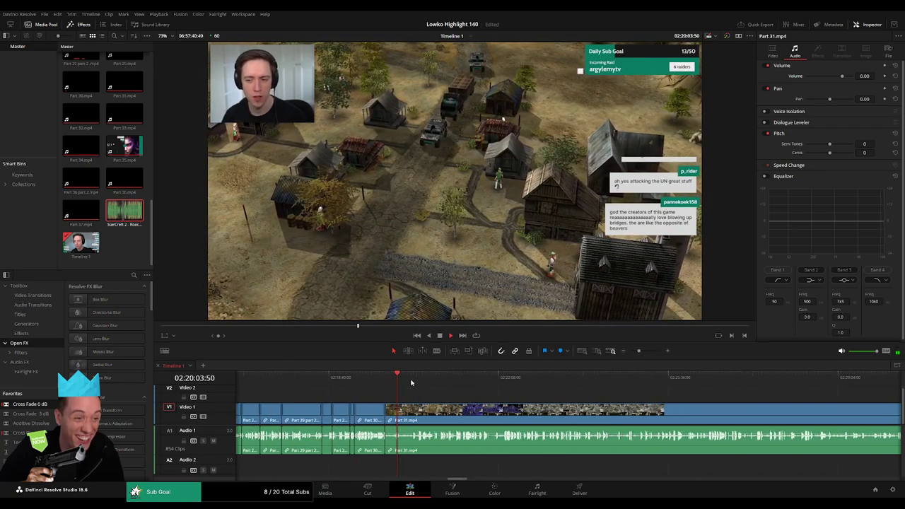
pyautogui.moveTo(411, 380); pyautogui.dragTo(415, 380)
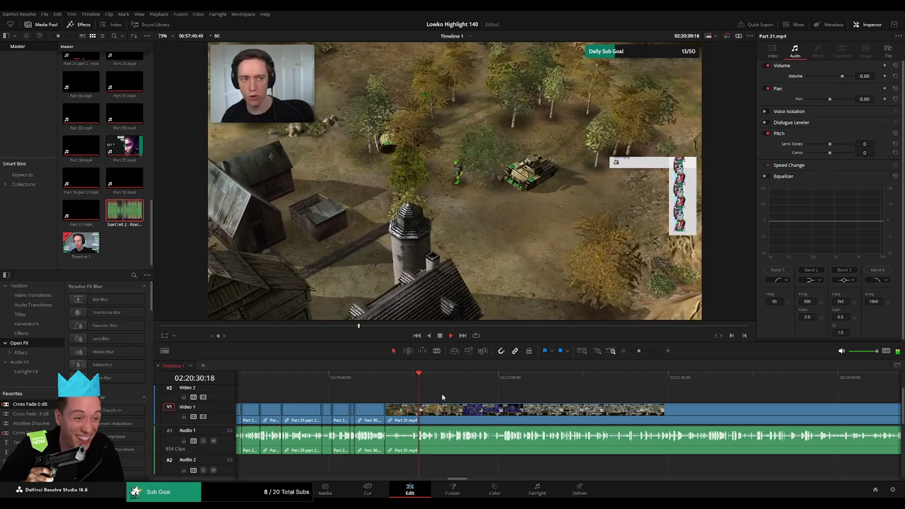
pyautogui.click(428, 387)
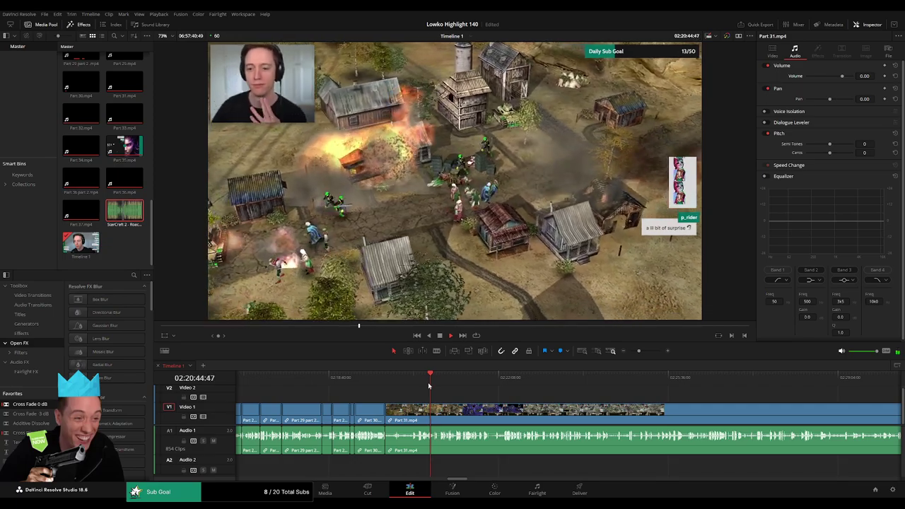
pyautogui.moveTo(428, 386); pyautogui.dragTo(444, 383)
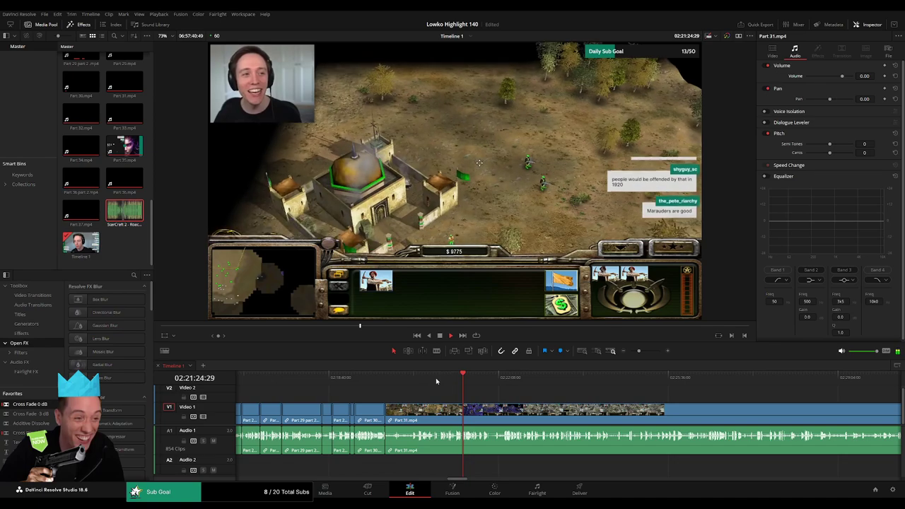
# Add a Cross Fade -3 dB at the audio join between Part 30.mp4 and Part 31.mp4, and replay across it
pyautogui.press('space')
pyautogui.click(649, 351)
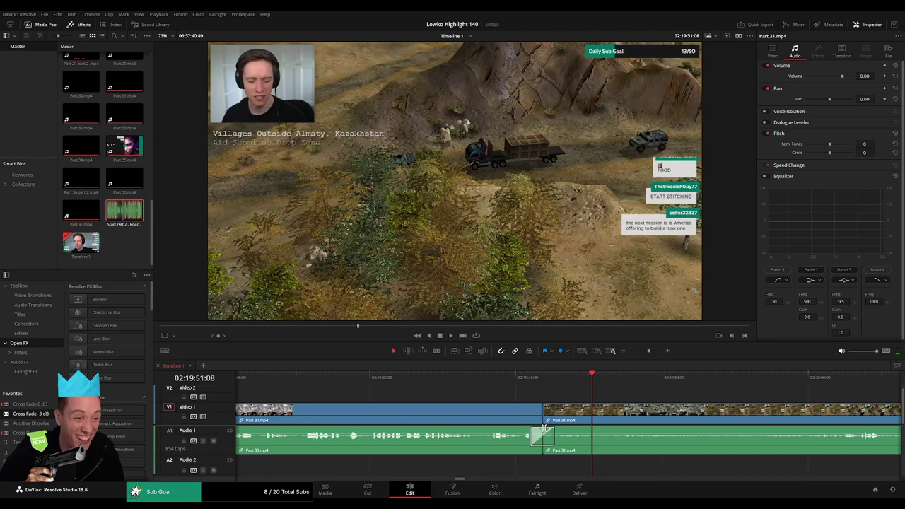
pyautogui.click(521, 380)
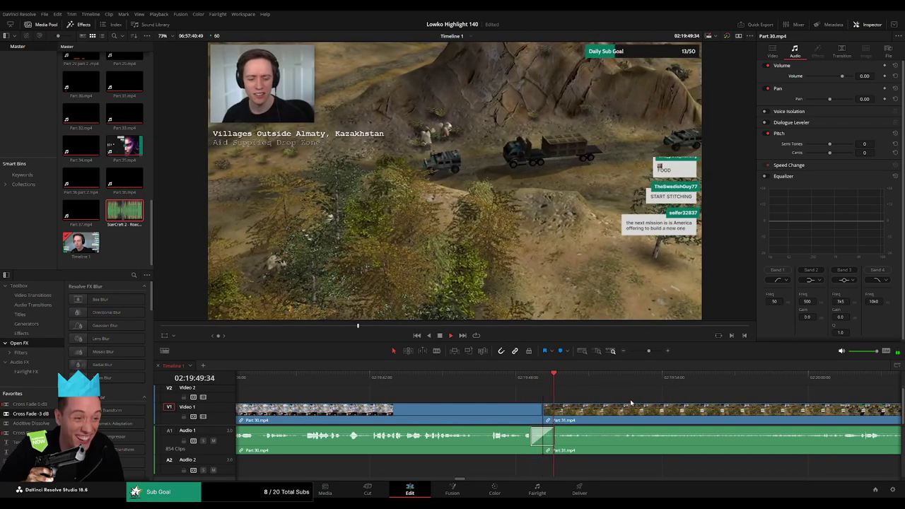
# Review Part 31.mp4 from about 02:20:22 to 02:21:15 for pauses to cut
pyautogui.scroll(-5, 649, 414)
pyautogui.hscroll(4, 636, 412)
pyautogui.click(512, 385)
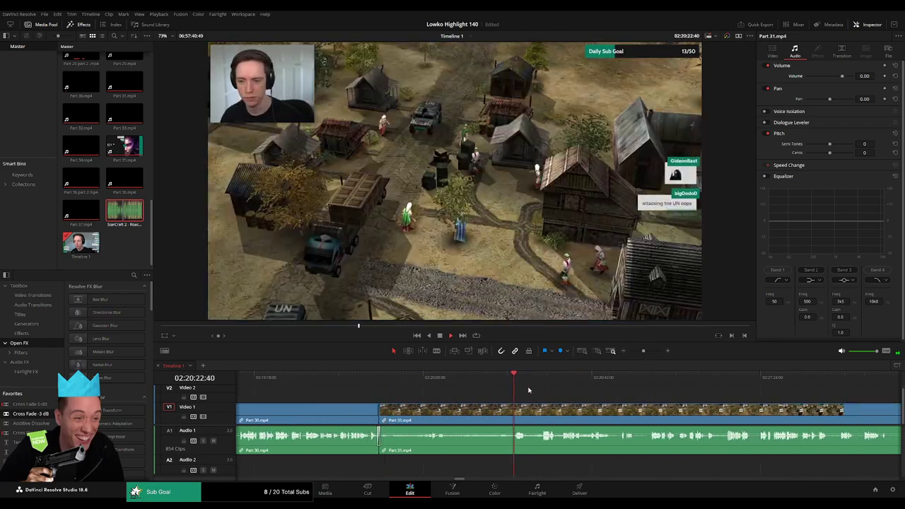
pyautogui.click(545, 385)
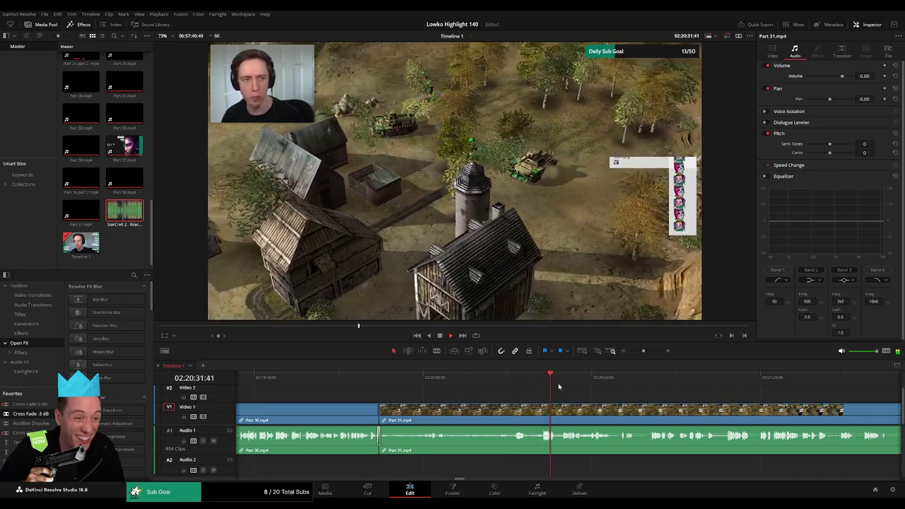
pyautogui.click(568, 386)
pyautogui.hscroll(3, 488, 394)
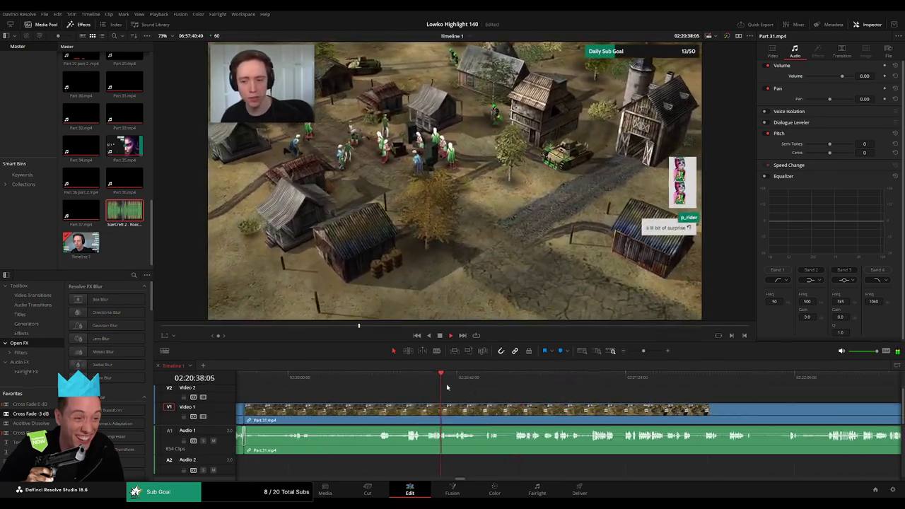
pyautogui.moveTo(460, 382); pyautogui.dragTo(523, 383)
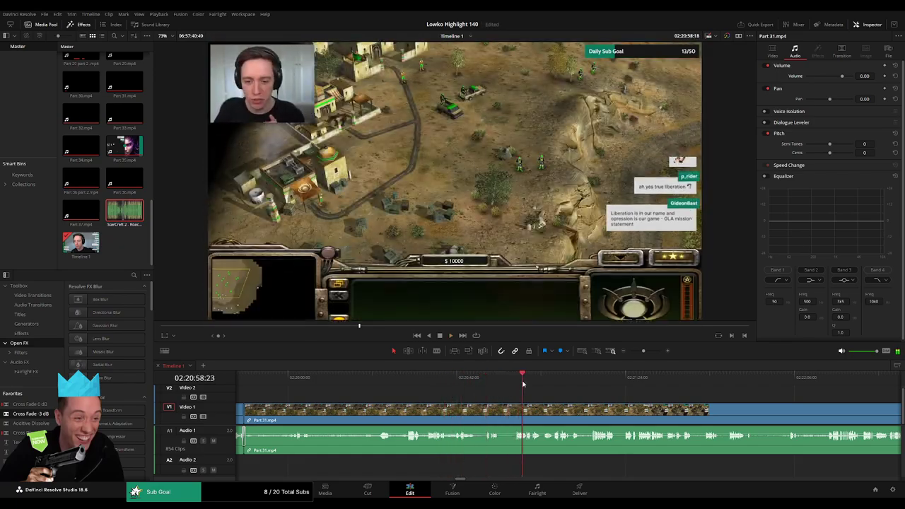
pyautogui.hscroll(3, 456, 396)
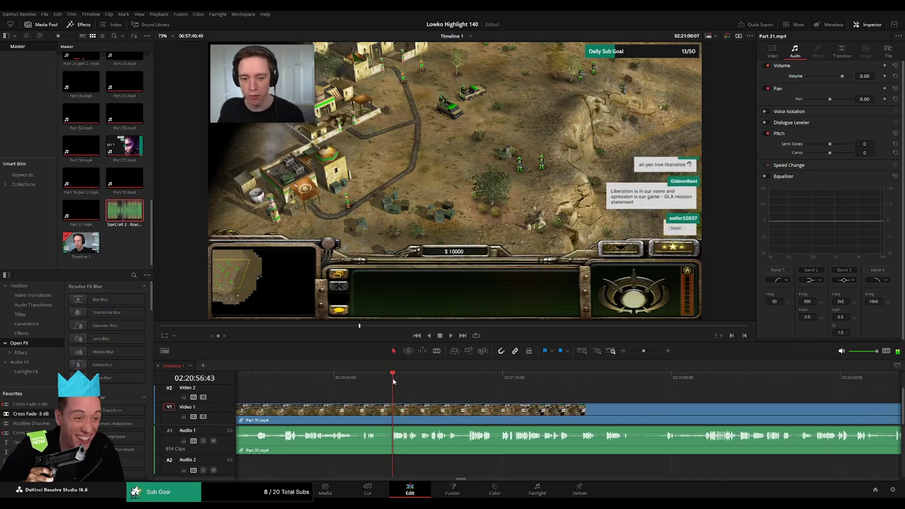
pyautogui.press('space')
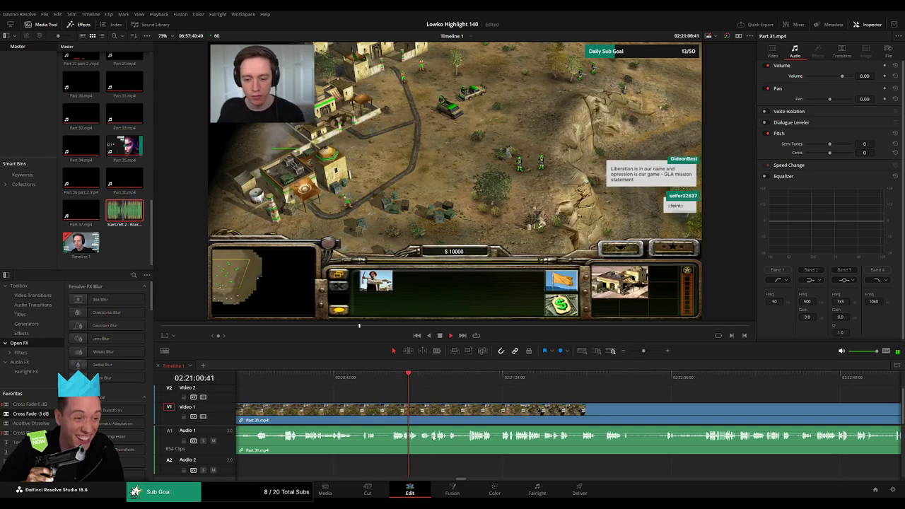
pyautogui.hscroll(2, 379, 408)
pyautogui.moveTo(363, 383); pyautogui.dragTo(366, 383)
pyautogui.press('space')
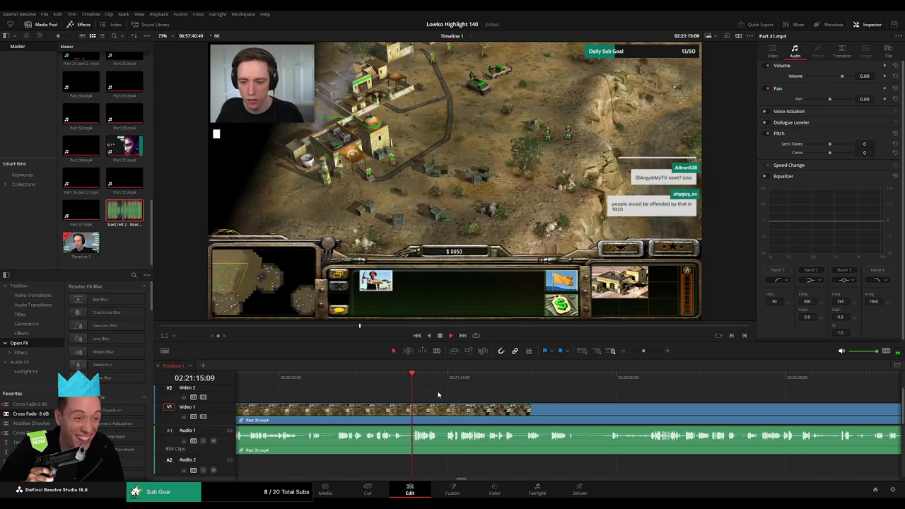
# Ripple-delete the pause in Part 31.mp4 between about 02:21:21 and 02:21:23 and put a Cross Fade 0 dB at the cut
pyautogui.moveTo(643, 351); pyautogui.dragTo(645, 352)
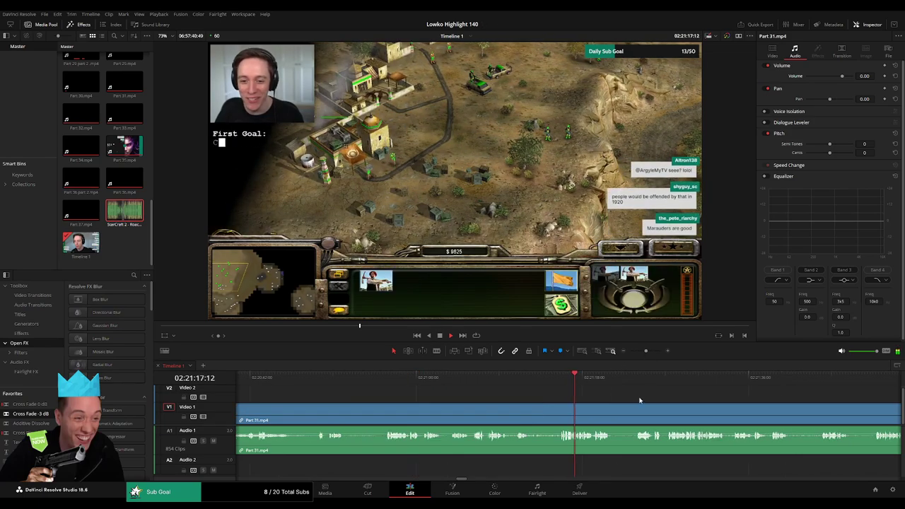
pyautogui.moveTo(631, 401); pyautogui.dragTo(515, 411)
pyautogui.press('b')
pyautogui.click(504, 411)
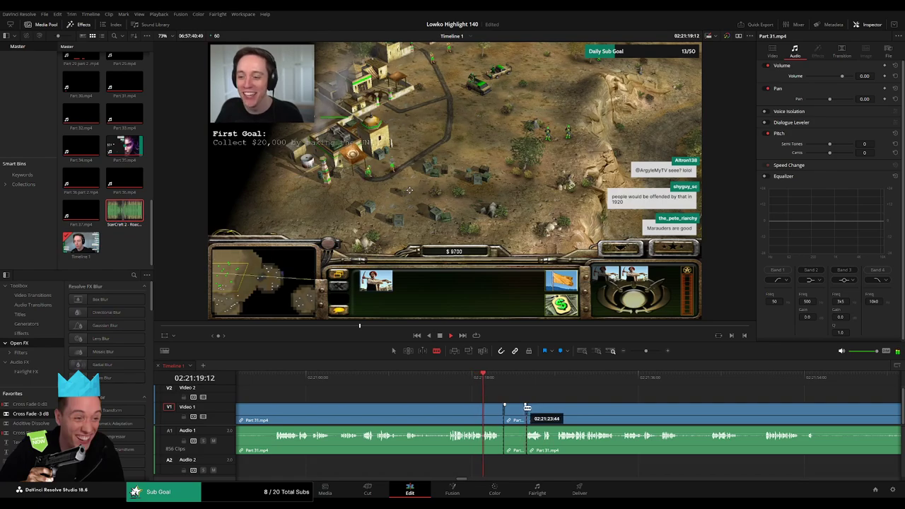
pyautogui.click(523, 409)
pyautogui.press('a')
pyautogui.click(518, 411)
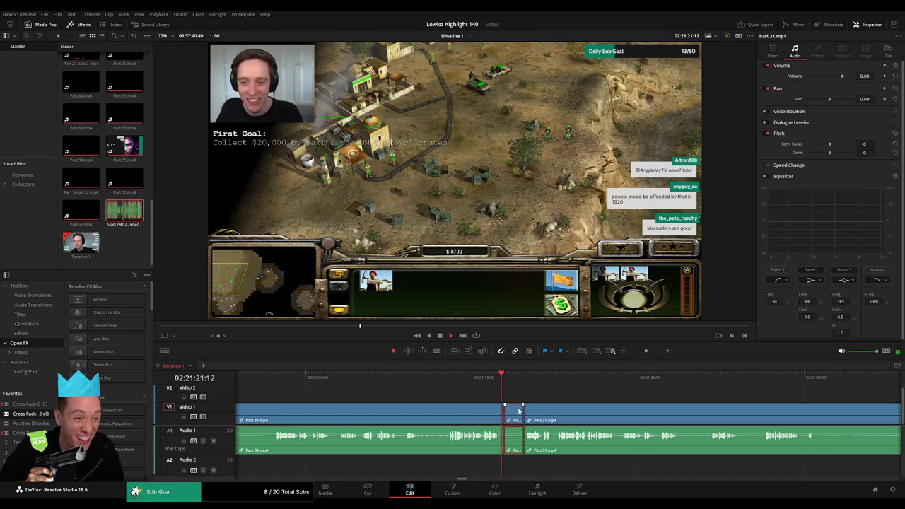
pyautogui.press('Delete')
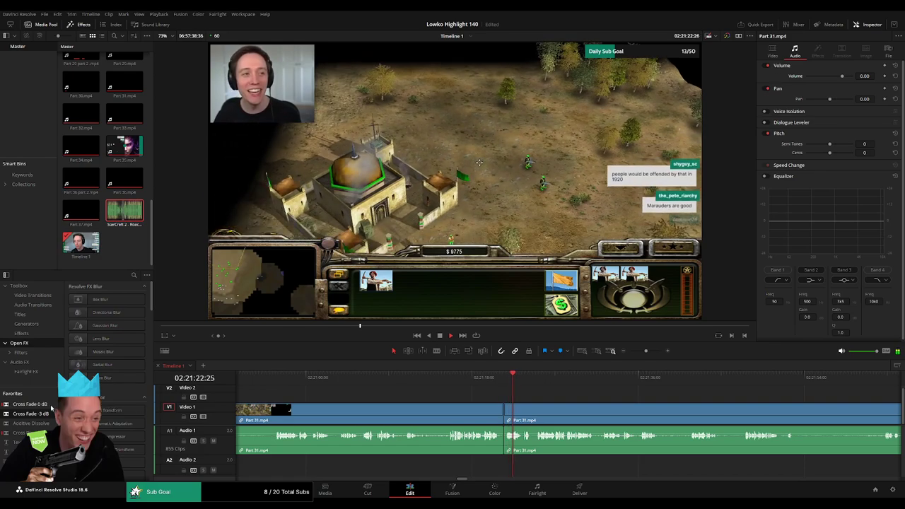
pyautogui.press('space')
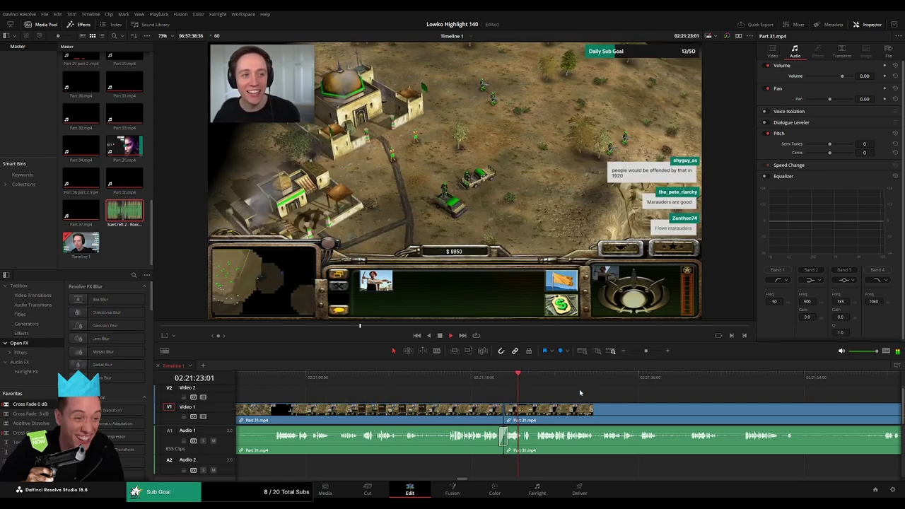
# Split Part 31.mp4 at about 02:21:28:35 and 02:21:28:57, silence that piece, and cover it with StarCraft 2 Roach Quotes audio on Audio 2
pyautogui.hscroll(4, 469, 390)
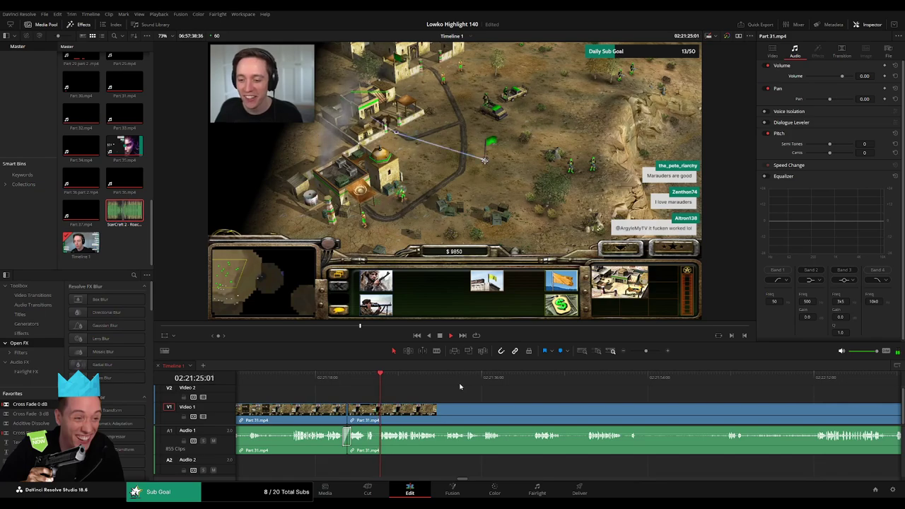
pyautogui.hscroll(2, 457, 391)
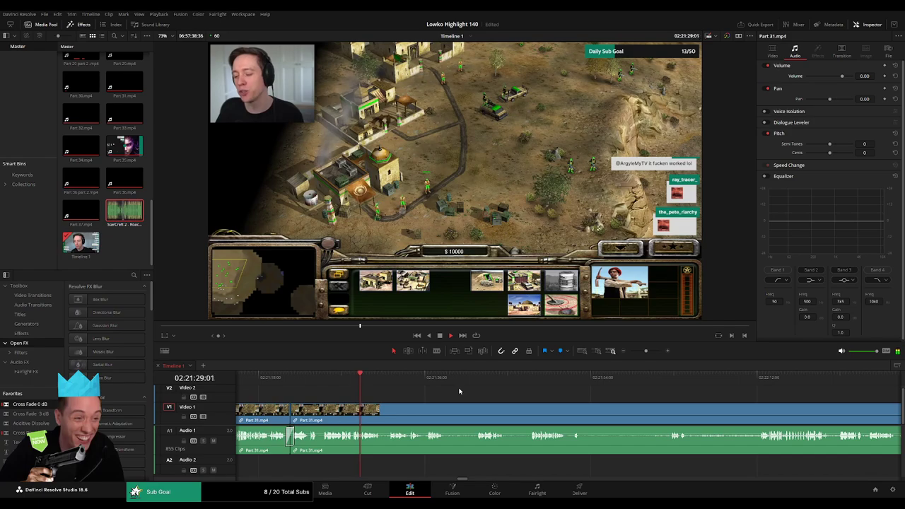
pyautogui.moveTo(646, 352); pyautogui.dragTo(651, 350)
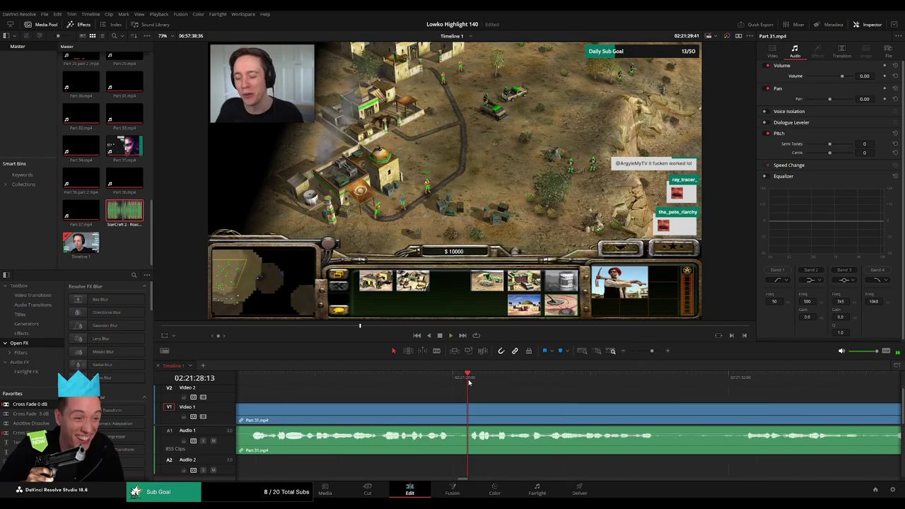
pyautogui.press('space')
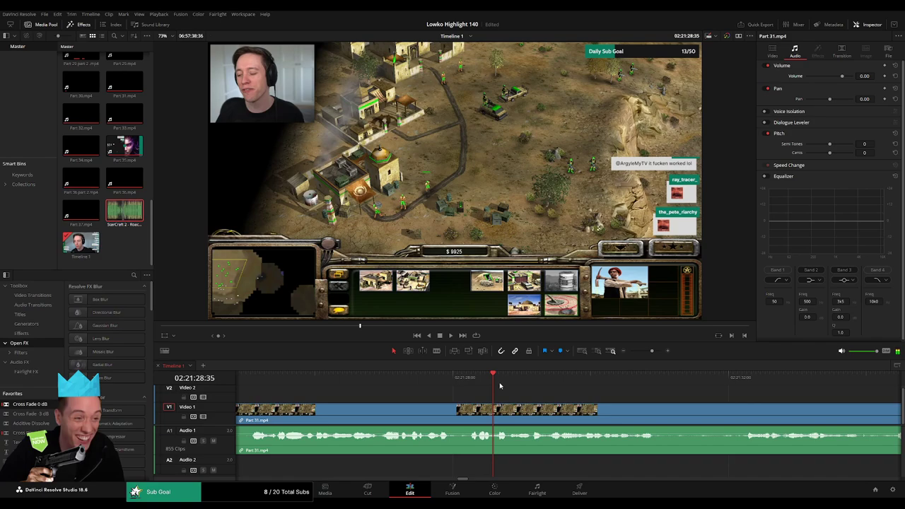
pyautogui.click(495, 419)
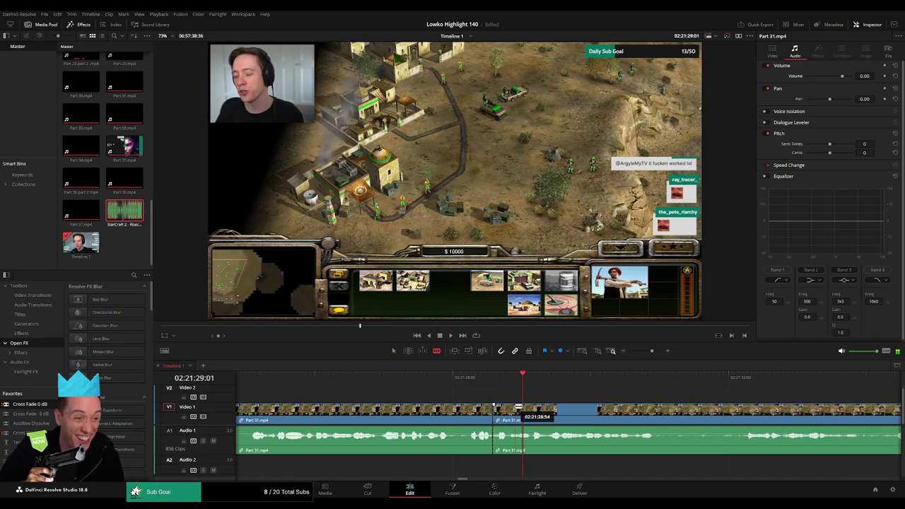
pyautogui.click(519, 382)
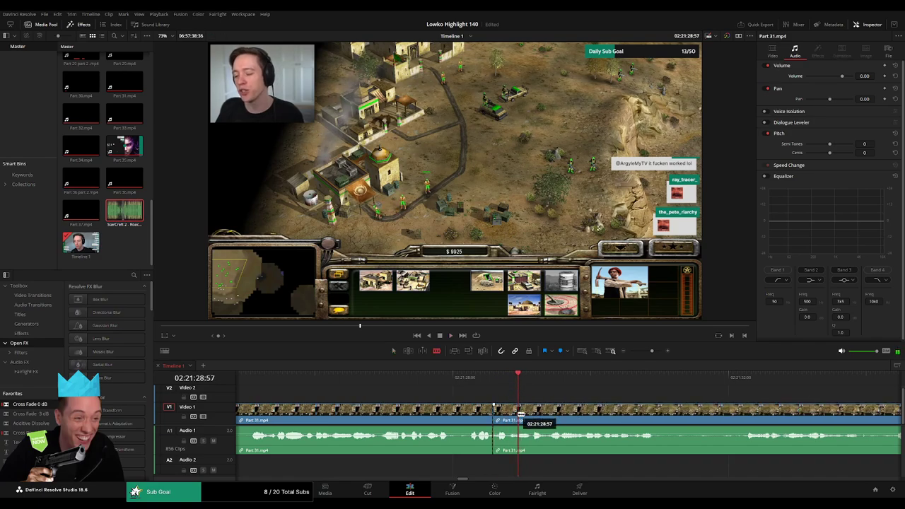
pyautogui.moveTo(125, 212); pyautogui.dragTo(519, 468)
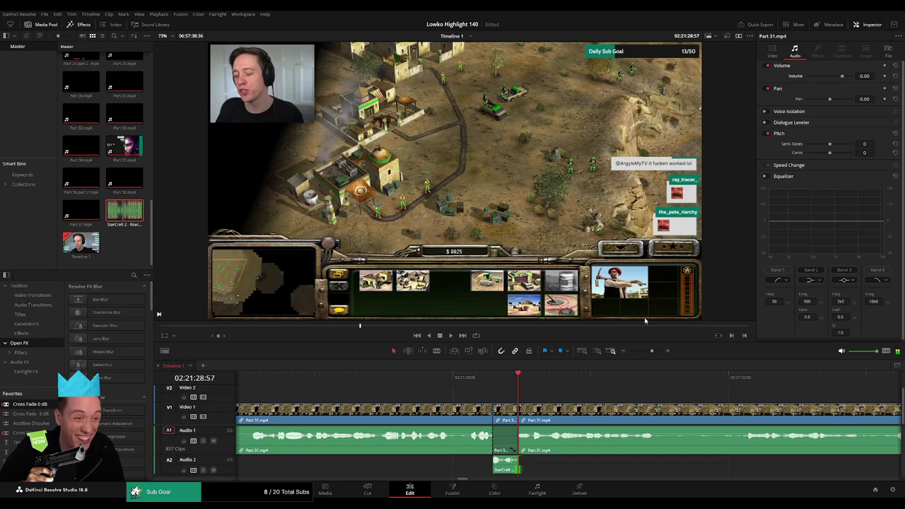
# Set the volume of the StarCraft 2 - Roach Quotes.mp3 clip on Audio 2 to -23 and replay from about 02:21:28
pyautogui.click(869, 75)
pyautogui.write('-23')
pyautogui.press('Return')
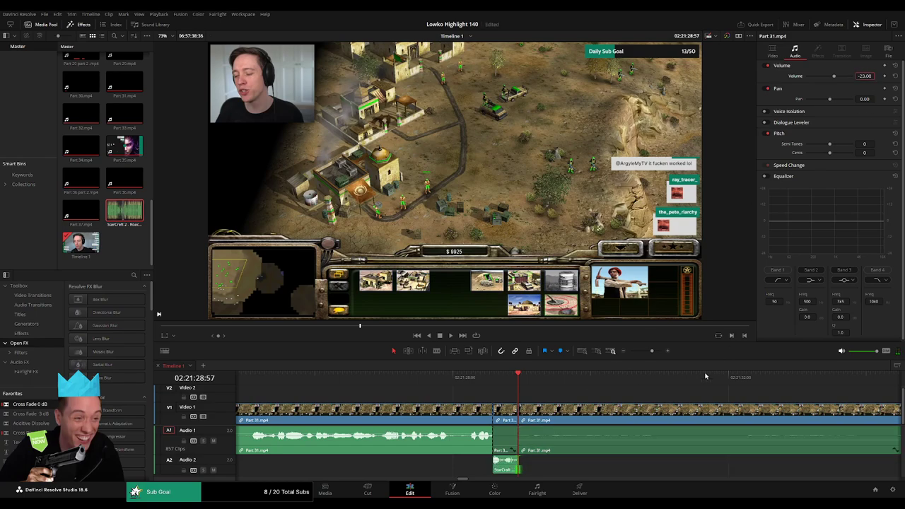
pyautogui.press('space')
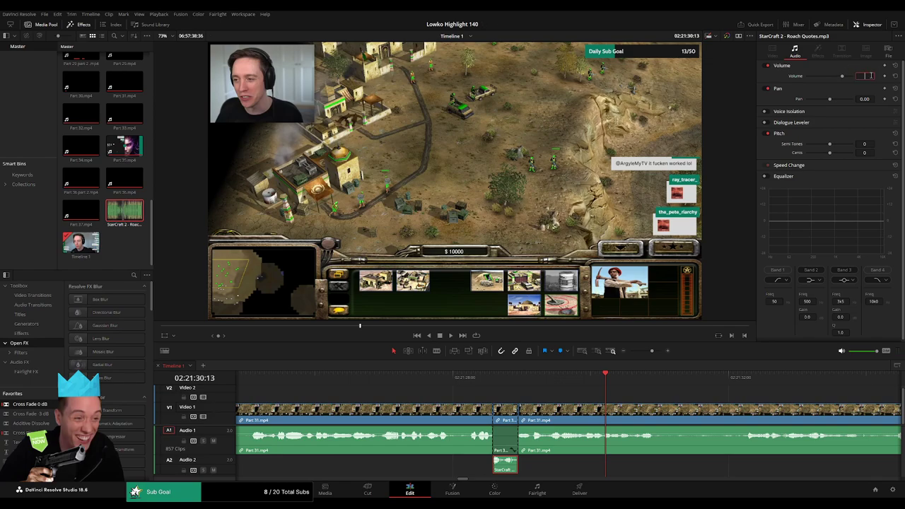
pyautogui.click(484, 378)
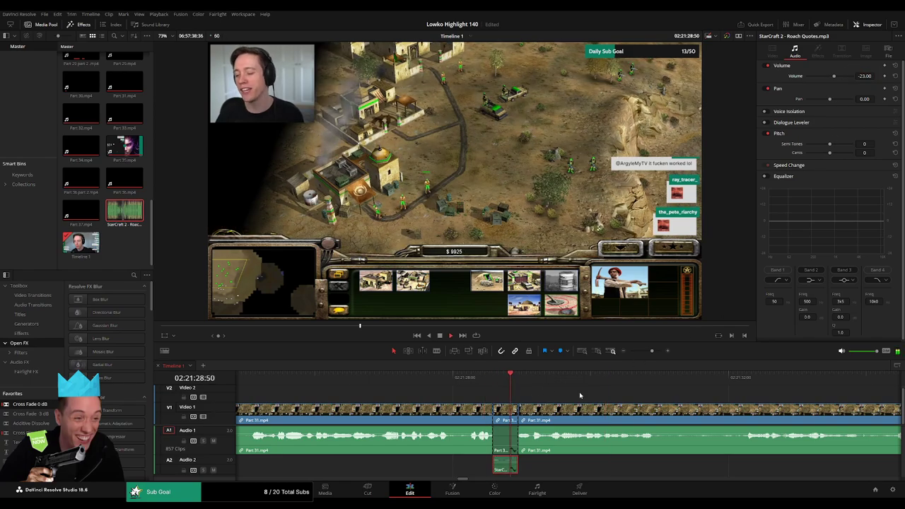
# Ripple-delete the pause in Part 31.mp4 between about 02:21:38 and 02:21:41 and put a Cross Fade 0 dB at the cut
pyautogui.click(554, 392)
pyautogui.moveTo(653, 351); pyautogui.dragTo(648, 352)
pyautogui.moveTo(586, 393); pyautogui.dragTo(429, 385)
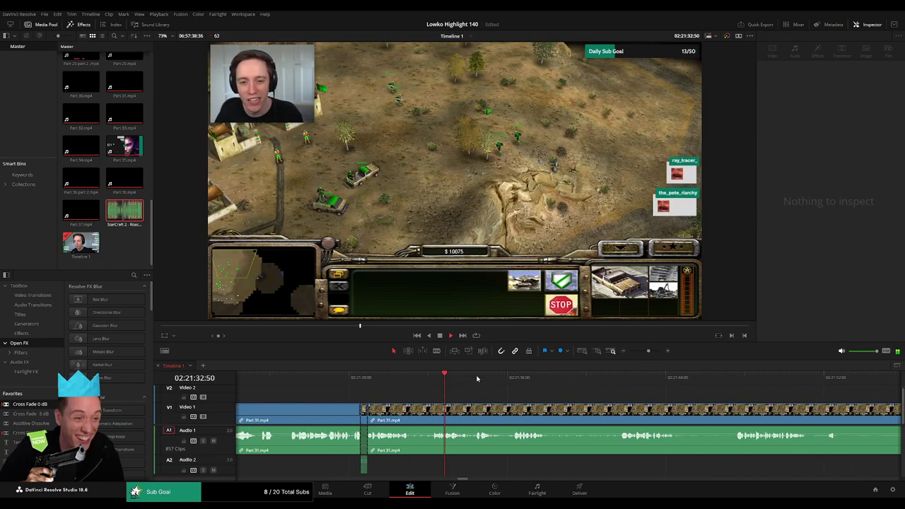
pyautogui.moveTo(540, 399); pyautogui.dragTo(499, 398)
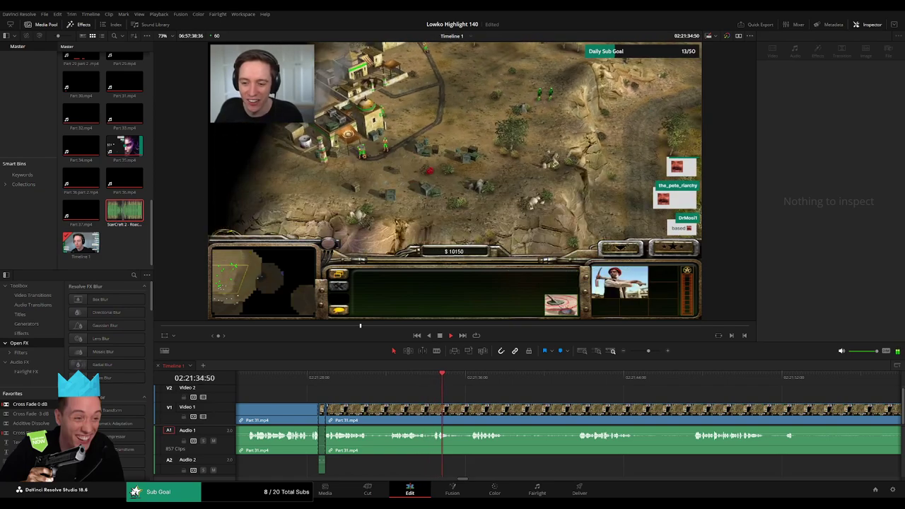
pyautogui.hscroll(2, 520, 395)
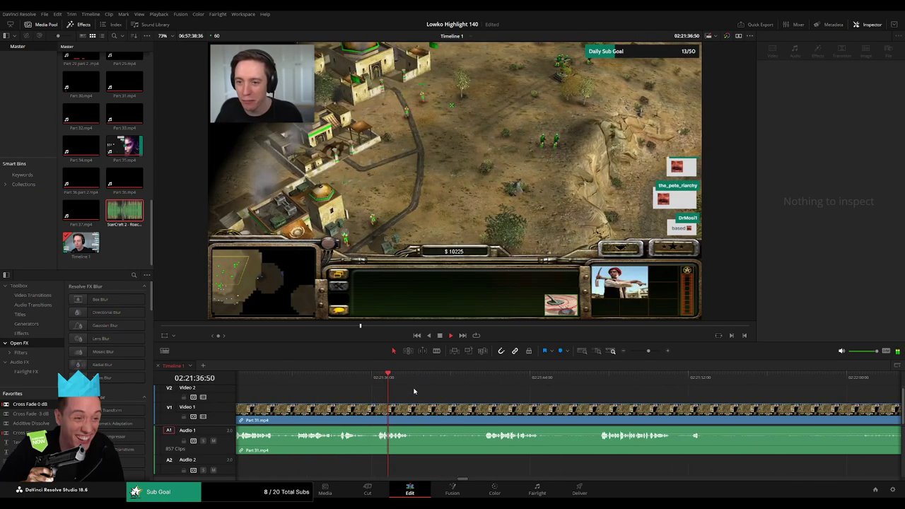
pyautogui.click(480, 382)
pyautogui.press('b')
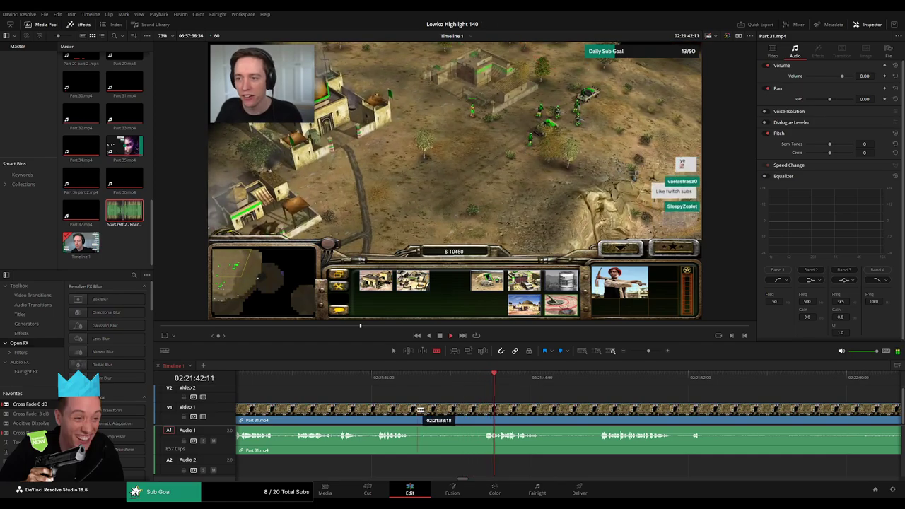
pyautogui.click(414, 408)
pyautogui.click(484, 409)
pyautogui.press('a')
pyautogui.click(468, 412)
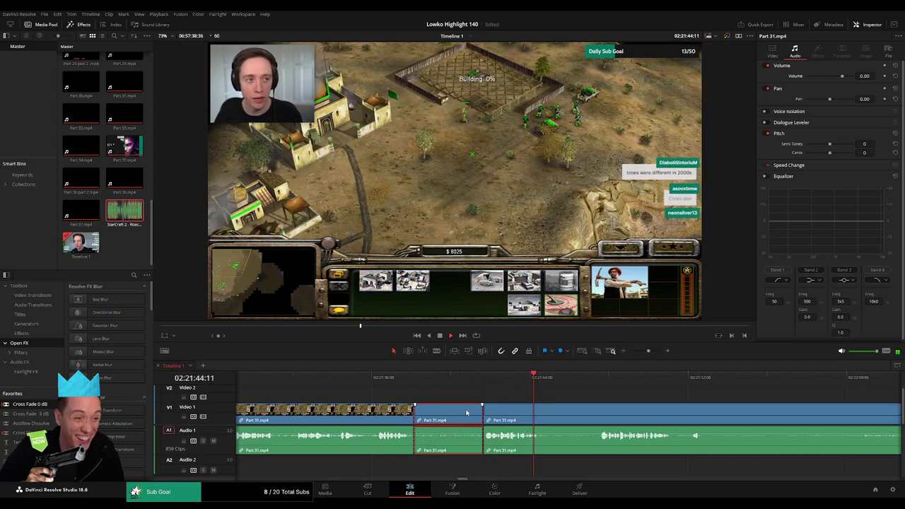
pyautogui.press('Delete')
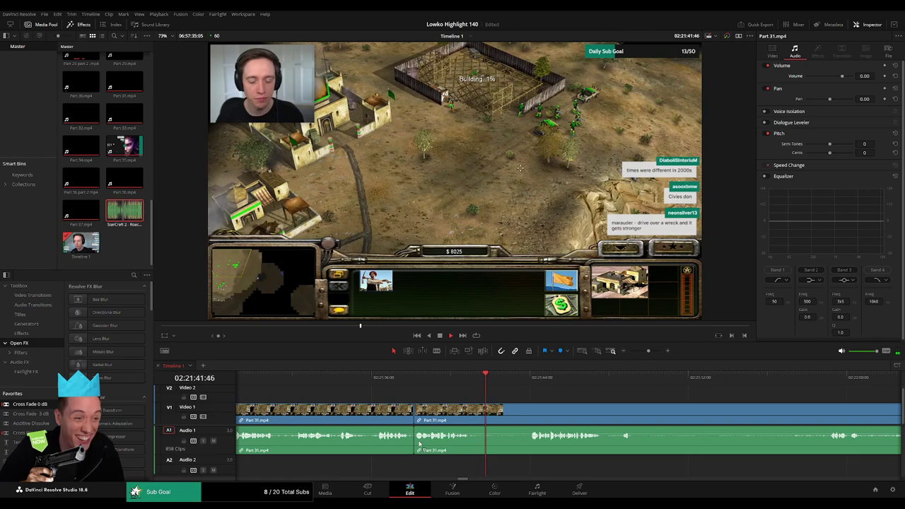
# Ripple-delete the section of Part 31.mp4 between about 02:21:41 and 02:22:02, put a Cross Fade 0 dB at the cut, and resume playback
pyautogui.click(532, 378)
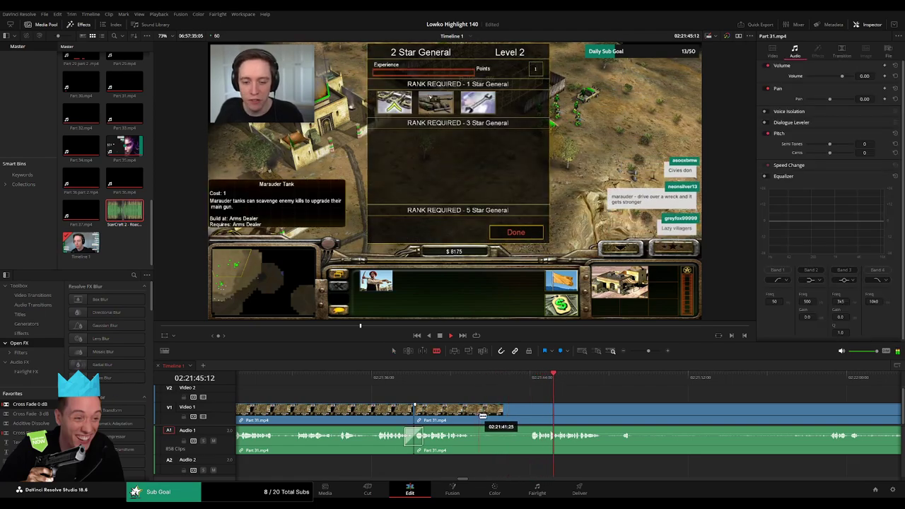
pyautogui.click(818, 380)
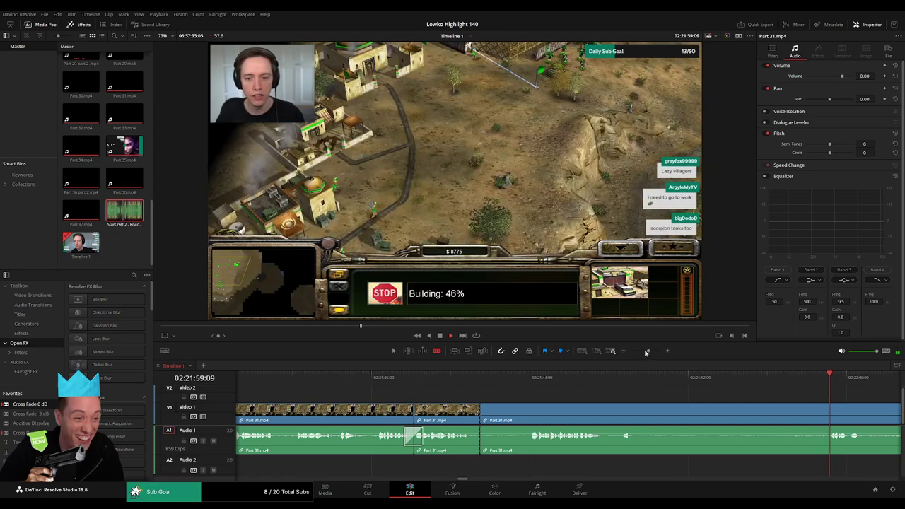
pyautogui.moveTo(648, 351); pyautogui.dragTo(642, 352)
pyautogui.click(587, 379)
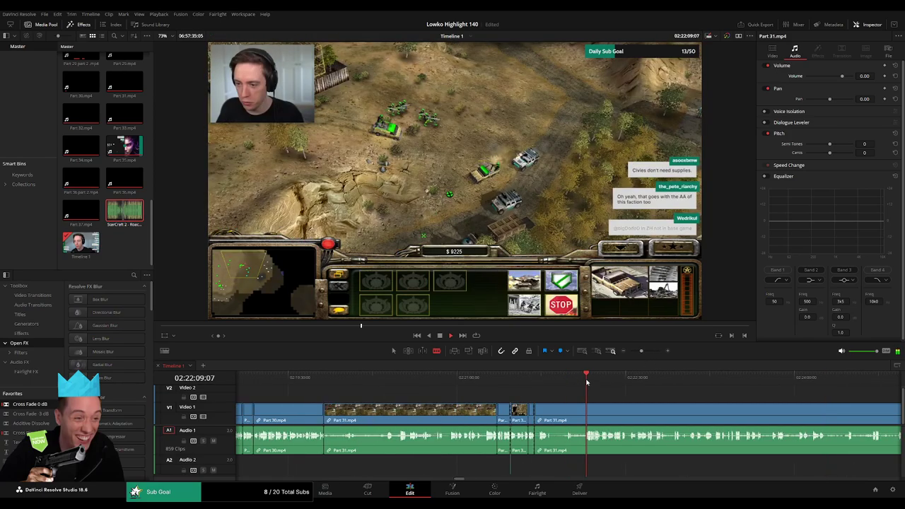
pyautogui.moveTo(619, 393); pyautogui.dragTo(470, 391)
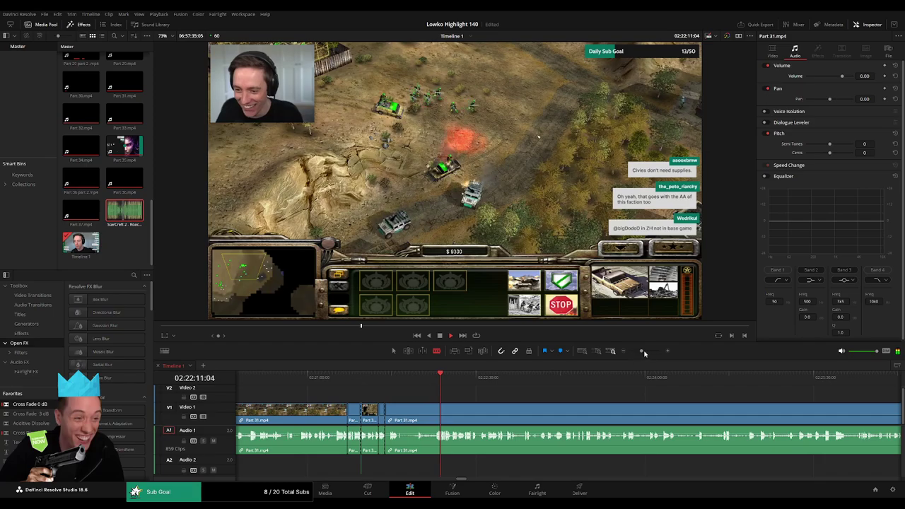
pyautogui.moveTo(643, 352); pyautogui.dragTo(645, 352)
pyautogui.click(530, 377)
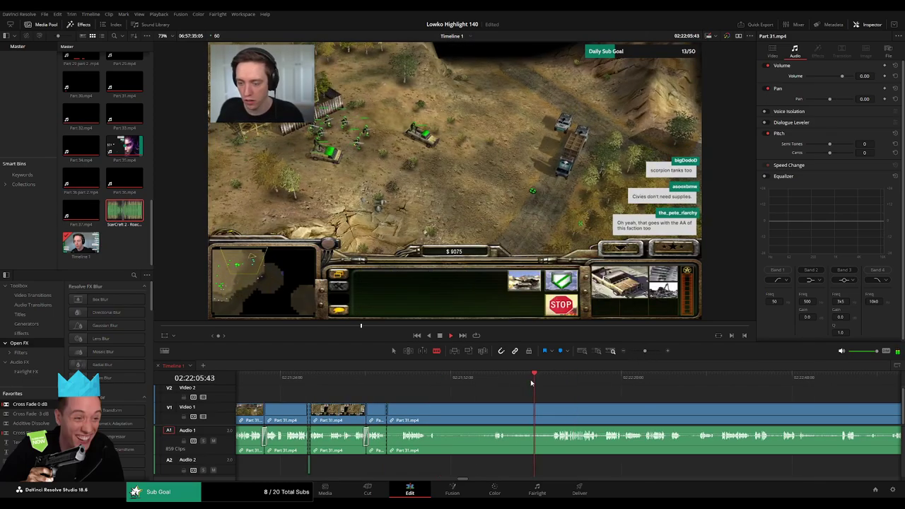
pyautogui.moveTo(508, 386); pyautogui.dragTo(498, 385)
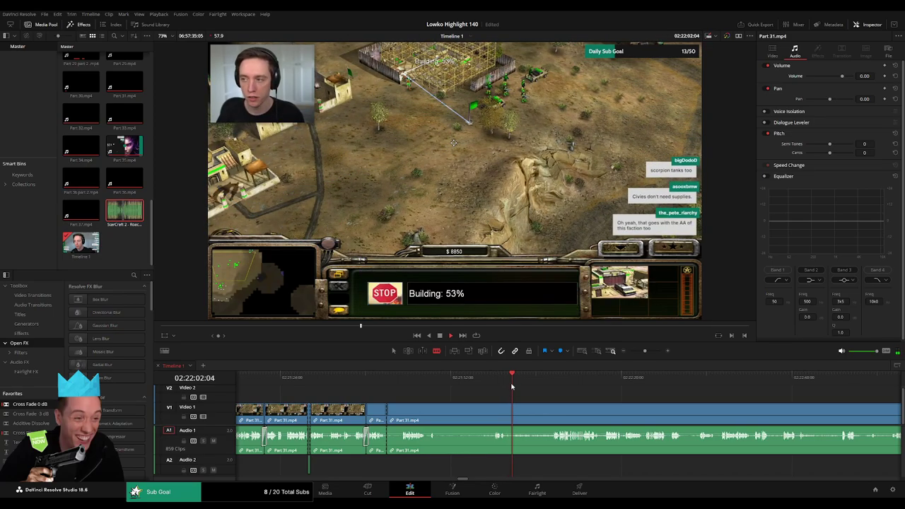
pyautogui.click(514, 416)
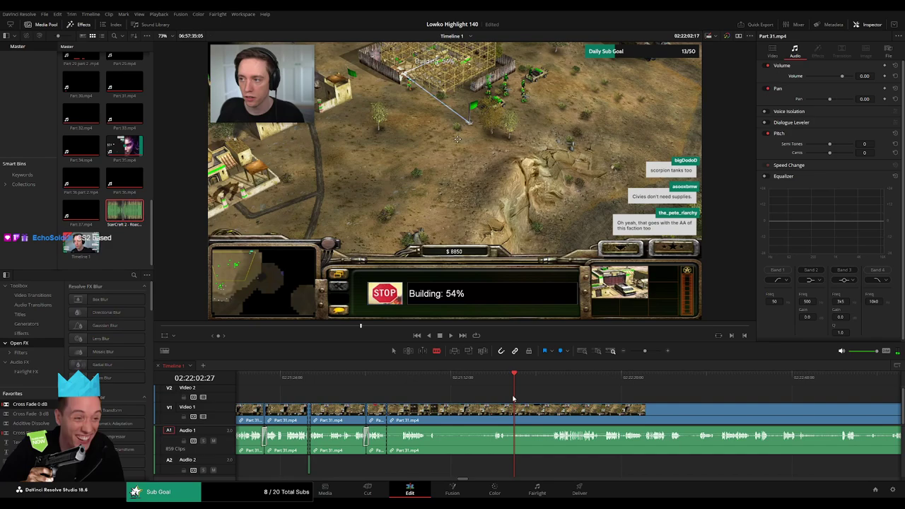
pyautogui.press('Delete')
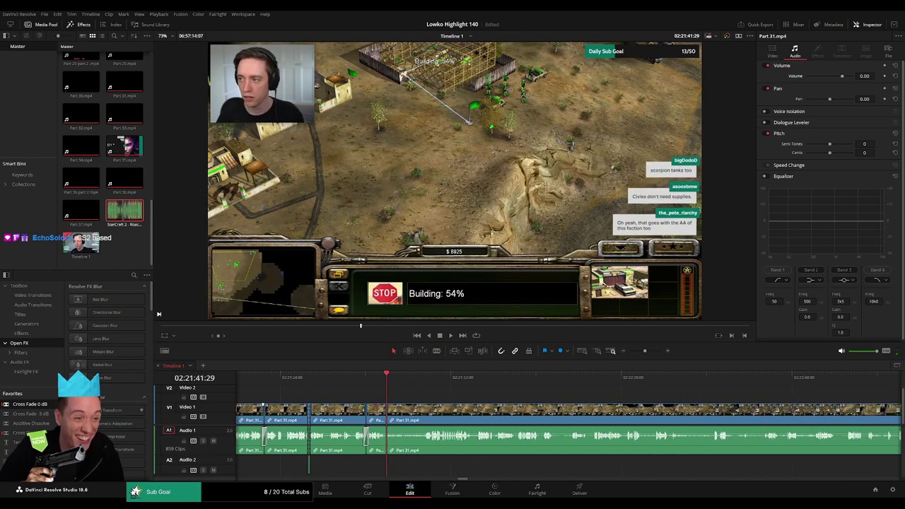
pyautogui.press('space')
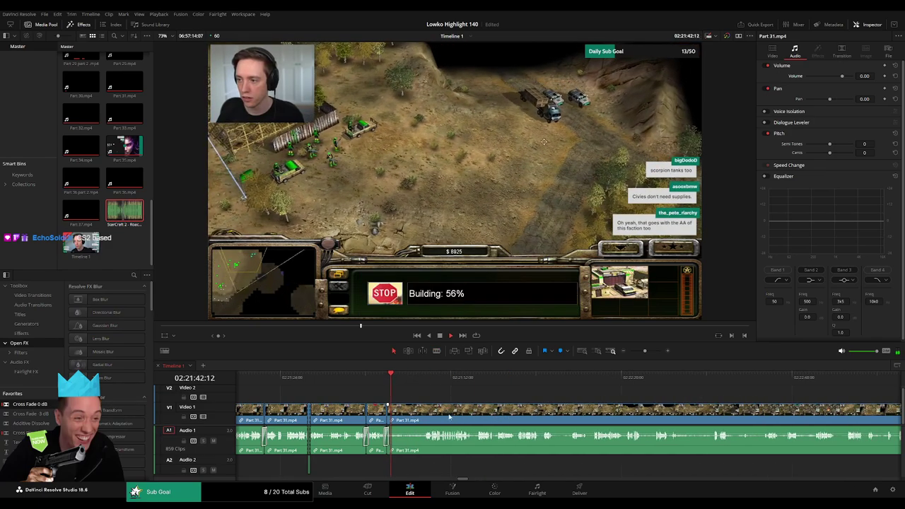
# Ripple-delete the pause in Part 31.mp4 between about 02:22:09 and 02:22:11 and put a Cross Fade 0 dB at the cut
pyautogui.moveTo(455, 400); pyautogui.dragTo(398, 397)
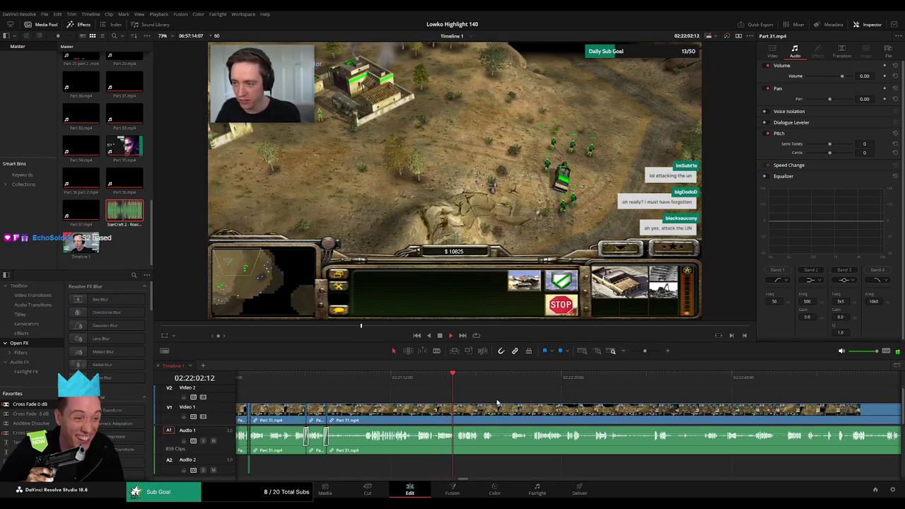
pyautogui.hscroll(3, 516, 397)
pyautogui.click(649, 352)
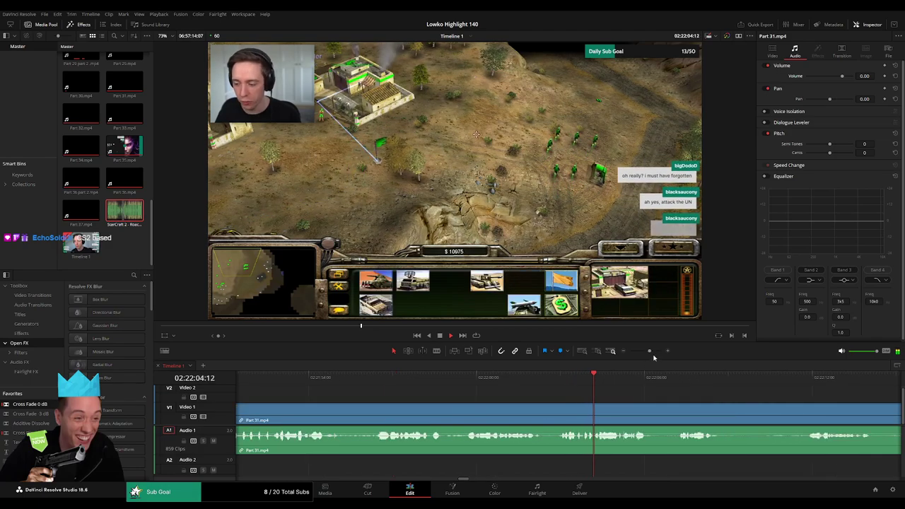
pyautogui.click(647, 352)
pyautogui.hscroll(6, 637, 396)
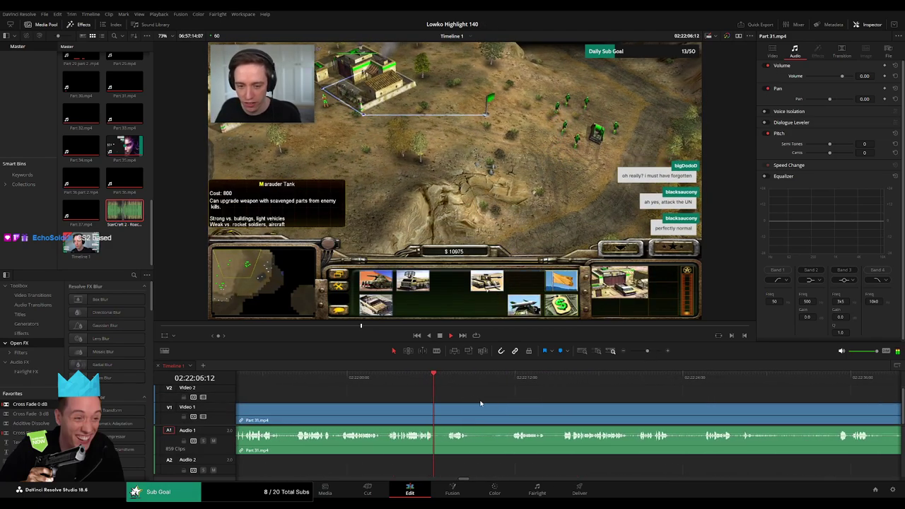
pyautogui.hscroll(3, 480, 403)
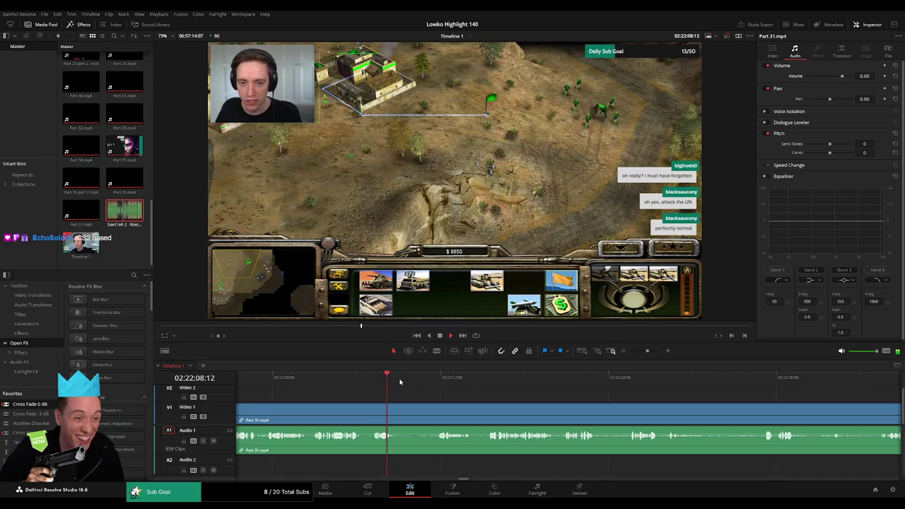
pyautogui.click(434, 381)
pyautogui.click(399, 415)
pyautogui.click(431, 416)
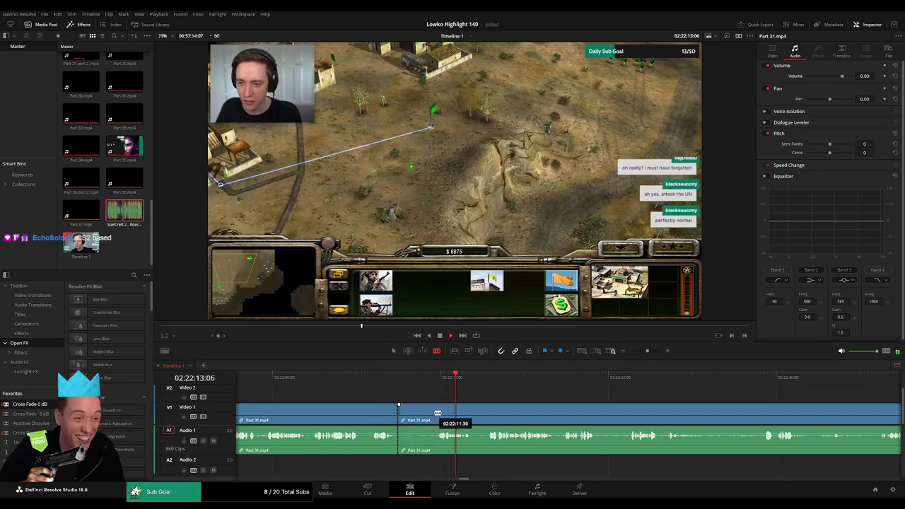
pyautogui.press('a')
pyautogui.click(427, 419)
pyautogui.press('Delete')
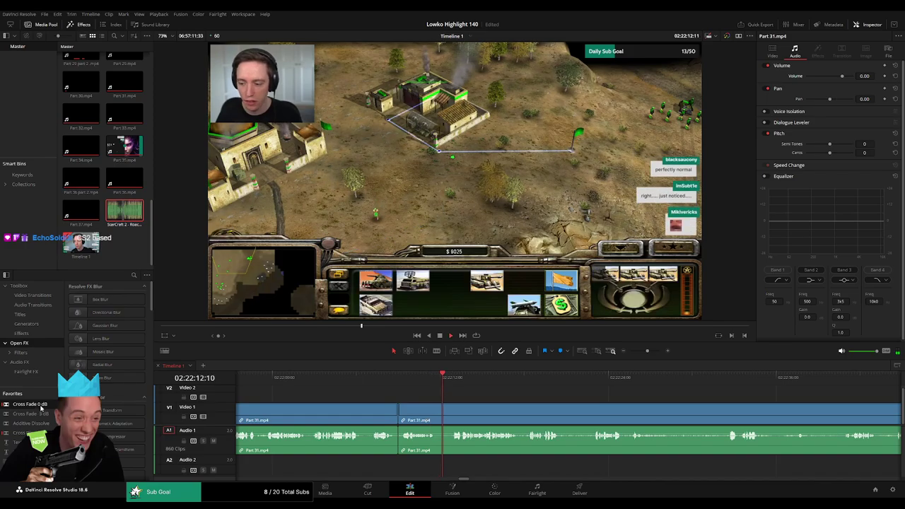
# Ripple-delete the short pause of under a second in Part 31.mp4 at about 02:22:12 and put a Cross Fade 0 dB at the cut
pyautogui.press('b')
pyautogui.click(440, 414)
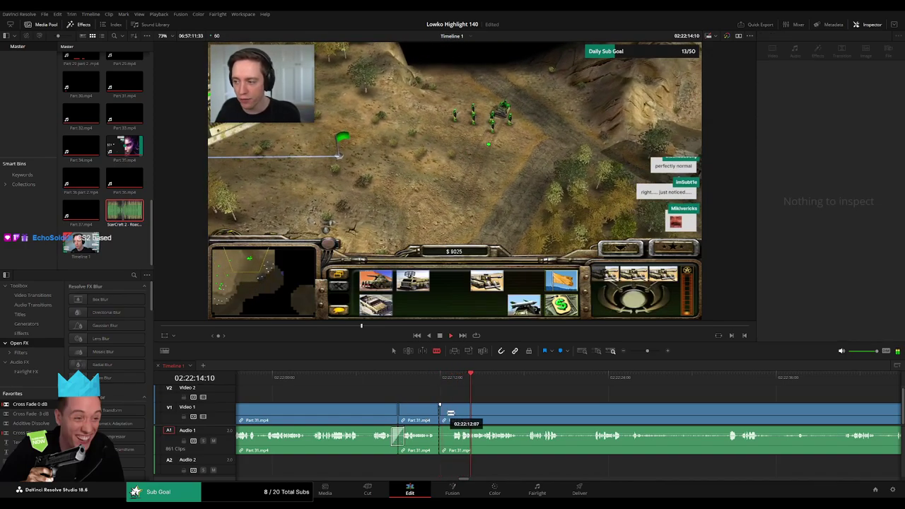
pyautogui.click(451, 413)
pyautogui.press('a')
pyautogui.click(442, 413)
pyautogui.click(444, 417)
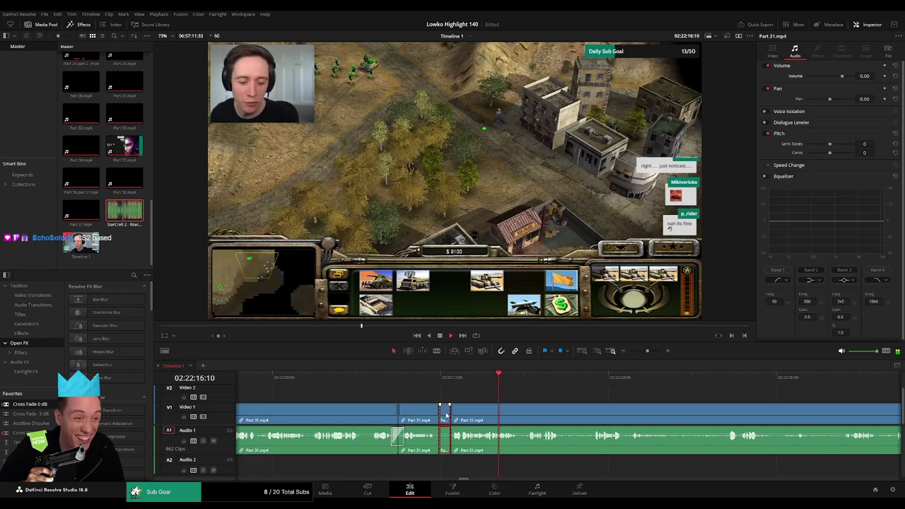
pyautogui.press('Delete')
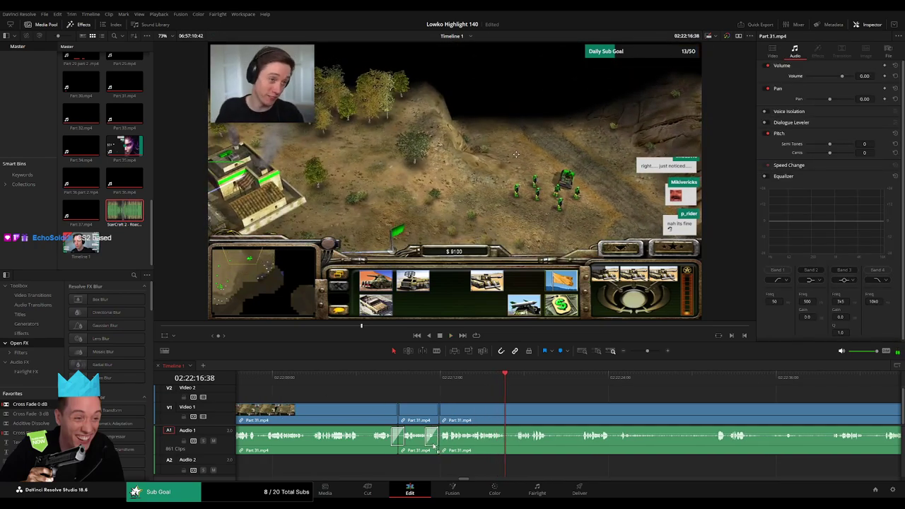
# Ripple-delete the pause in Part 31.mp4 between about 02:22:20 and 02:22:22 and put a Cross Fade 0 dB at the cut
pyautogui.hscroll(4, 404, 386)
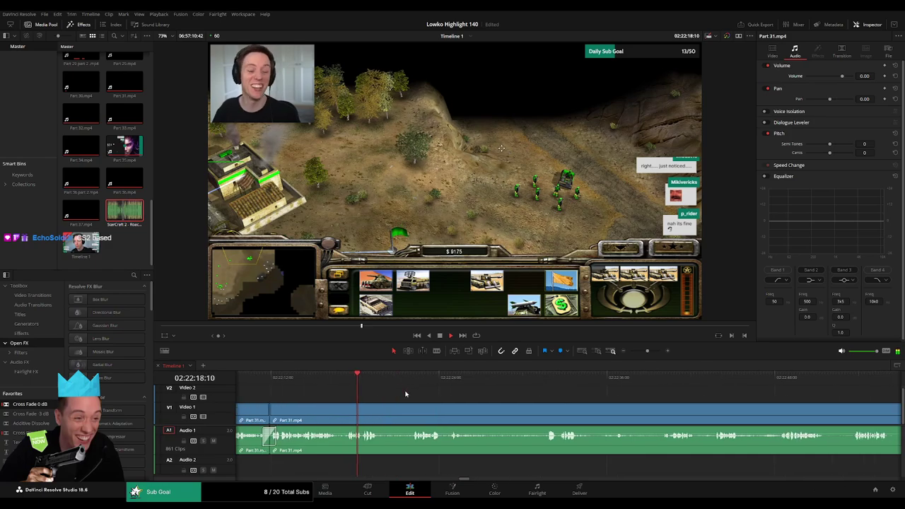
pyautogui.click(408, 380)
pyautogui.press('b')
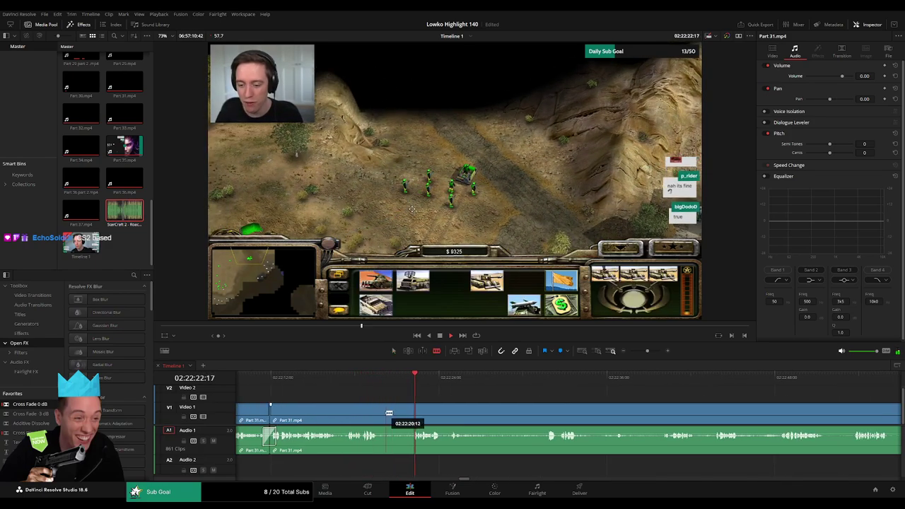
pyautogui.click(379, 417)
pyautogui.click(411, 417)
pyautogui.press('a')
pyautogui.click(396, 417)
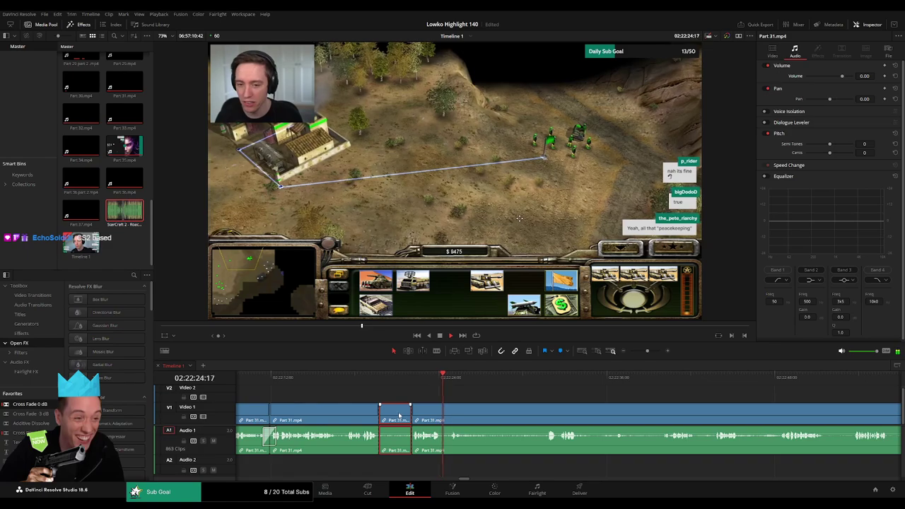
pyautogui.press('Delete')
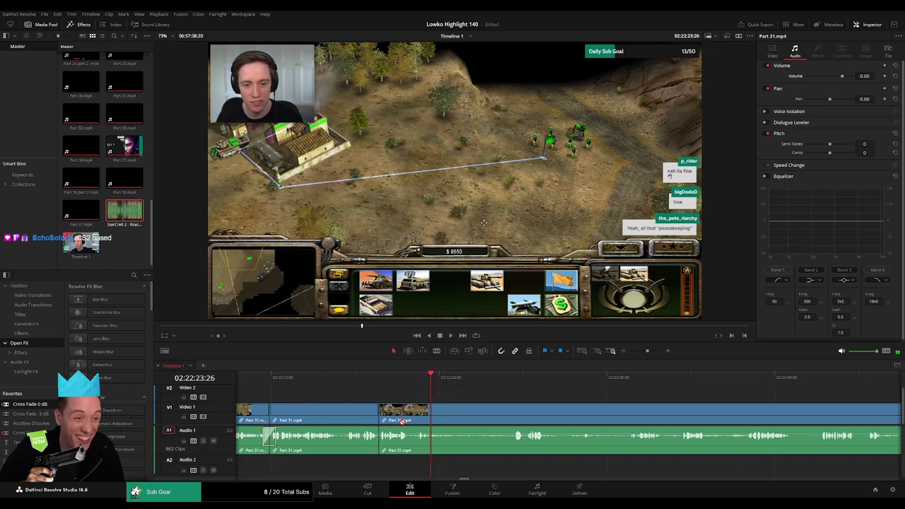
# Ripple-delete the pause in Part 31.mp4 between about 02:22:25 and 02:22:29 and put a Cross Fade 0 dB at the cut
pyautogui.press('b')
pyautogui.click(456, 417)
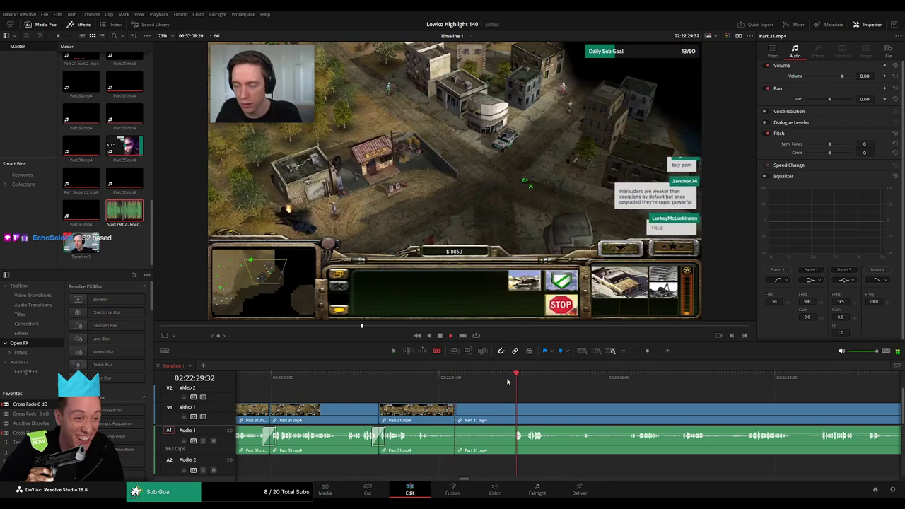
pyautogui.click(515, 414)
pyautogui.press('a')
pyautogui.click(500, 416)
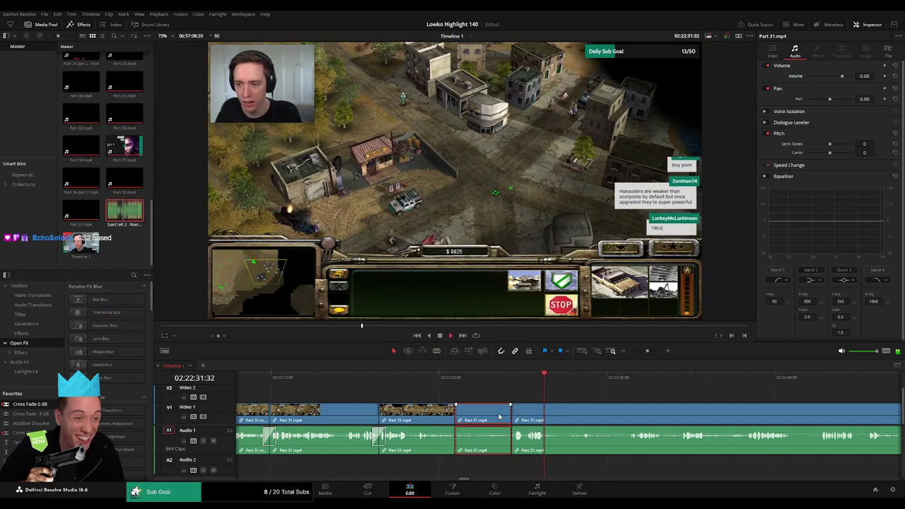
pyautogui.press('Delete')
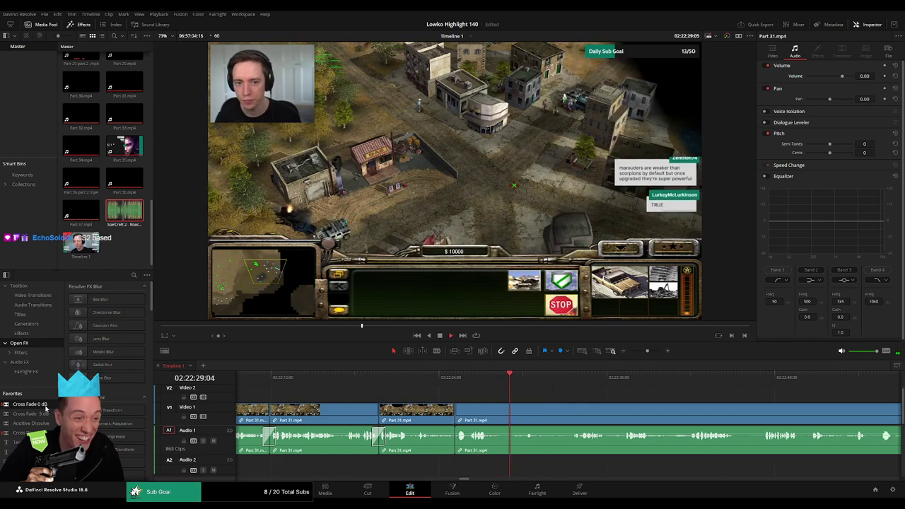
pyautogui.press('b')
pyautogui.click(500, 429)
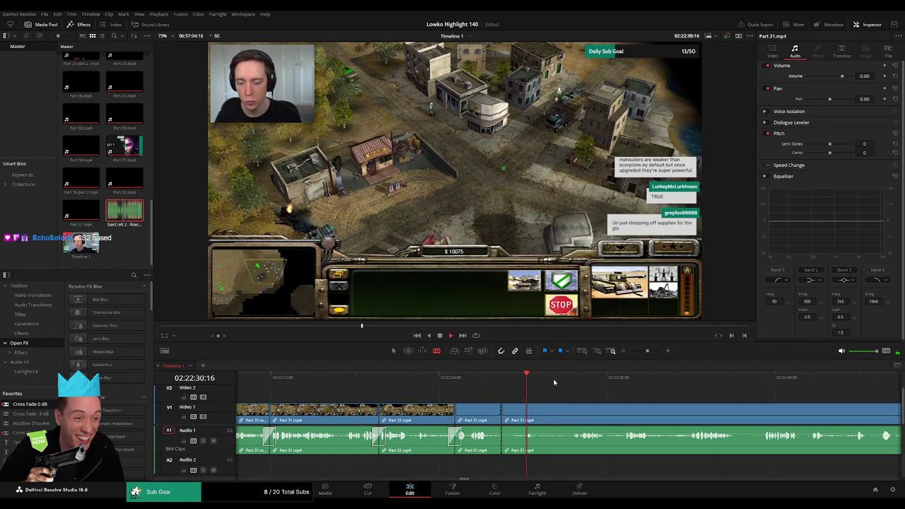
pyautogui.click(566, 381)
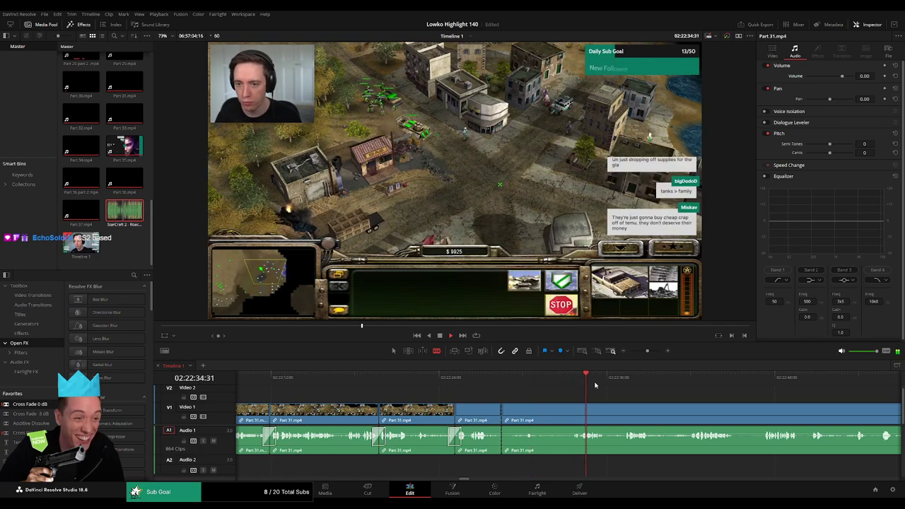
pyautogui.click(632, 382)
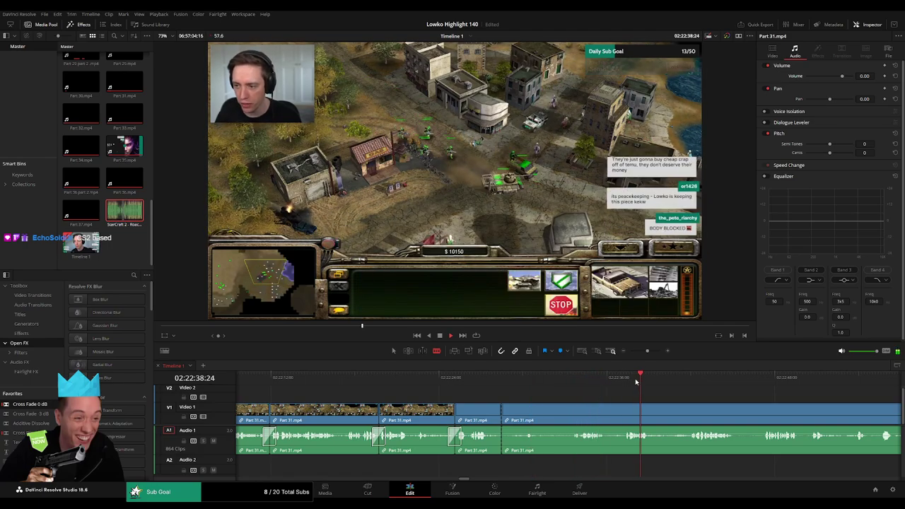
pyautogui.moveTo(533, 380); pyautogui.dragTo(501, 380)
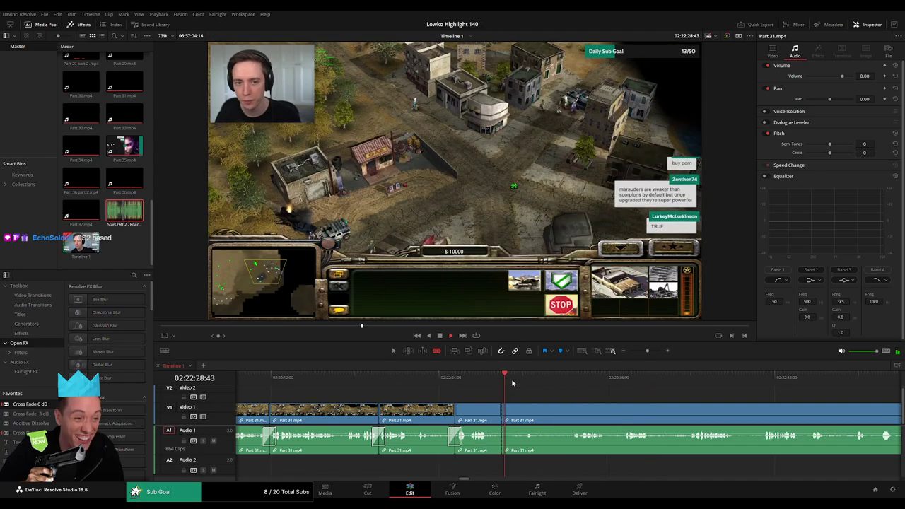
pyautogui.hotkey('ctrl', 'z')
# Ripple-delete the pause in Part 31.mp4 between about 02:22:45 and 02:22:47 and put a Cross Fade 0 dB at the cut
pyautogui.click(548, 381)
pyautogui.click(652, 380)
pyautogui.click(684, 381)
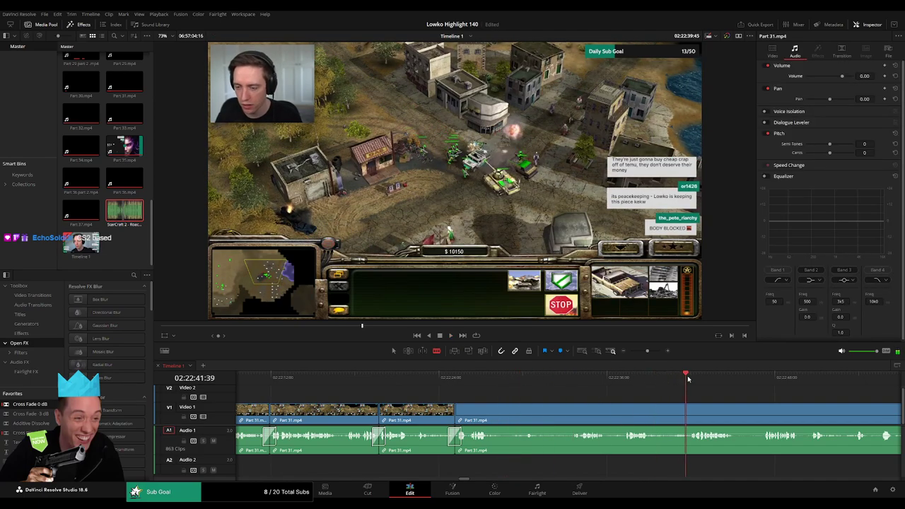
pyautogui.moveTo(743, 403); pyautogui.dragTo(456, 399)
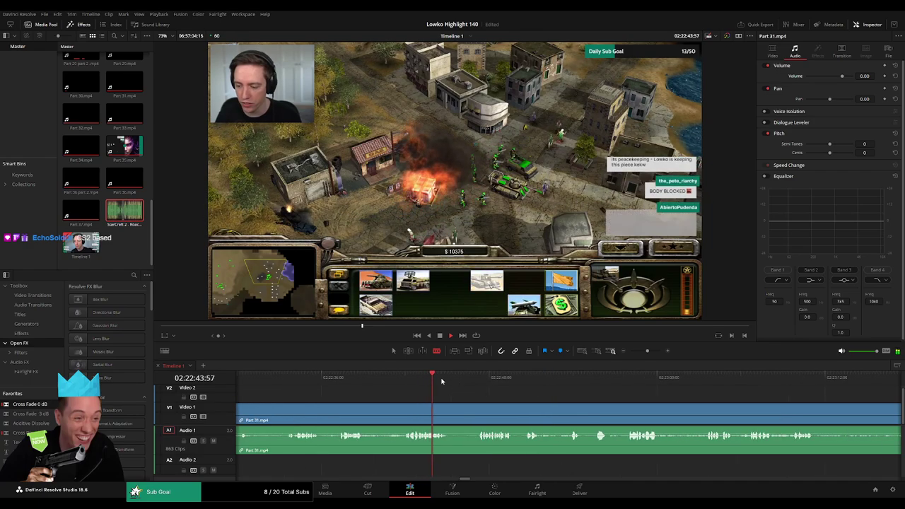
pyautogui.click(459, 380)
pyautogui.click(475, 380)
pyautogui.click(452, 416)
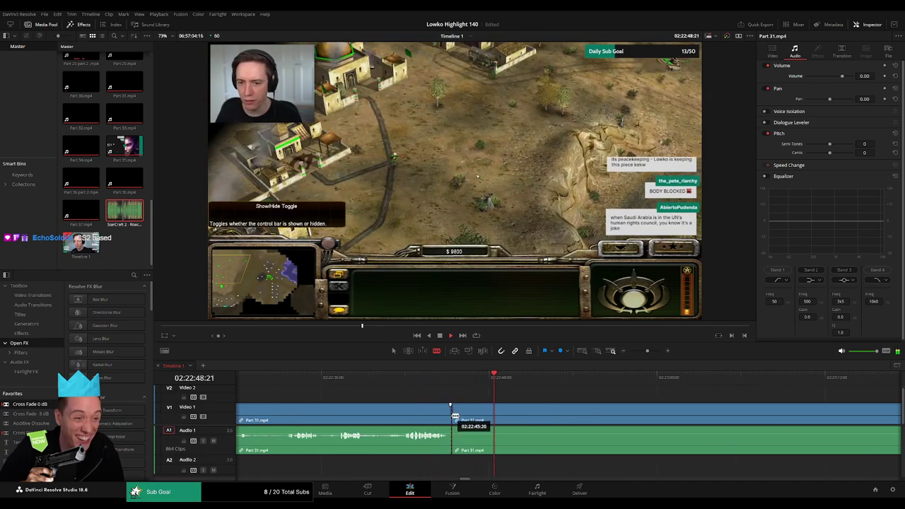
pyautogui.click(478, 415)
pyautogui.press('a')
pyautogui.click(467, 417)
pyautogui.press('Delete')
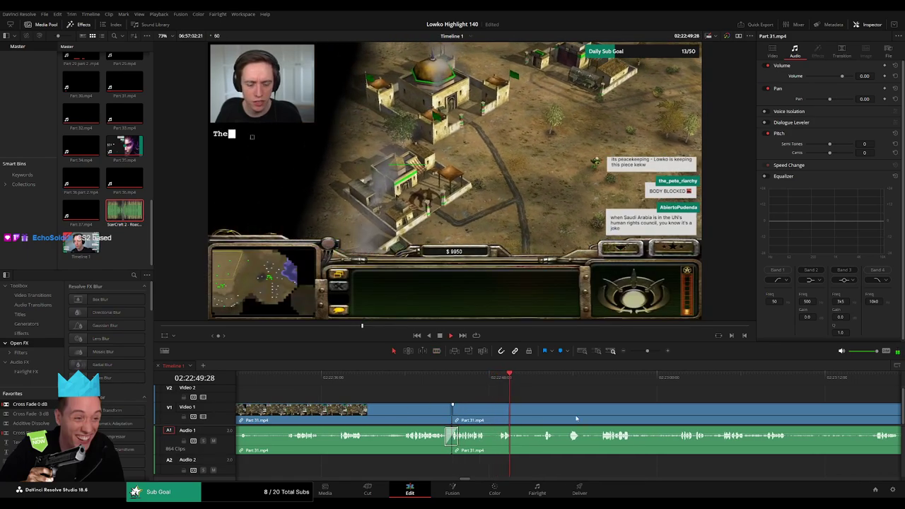
# Ripple-delete the pause in Part 31.mp4 between about 02:23:21 and 02:23:28 and put a Cross Fade 0 dB at the cut
pyautogui.moveTo(605, 416); pyautogui.dragTo(443, 402)
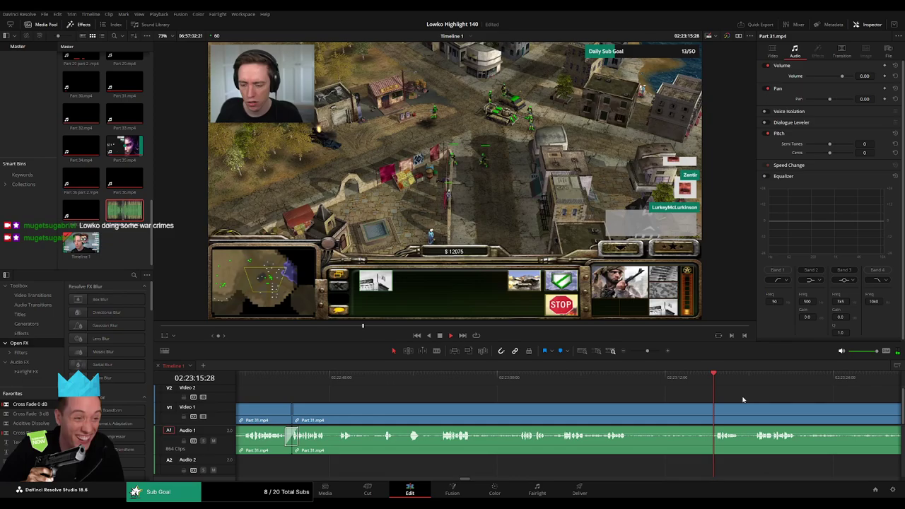
pyautogui.moveTo(742, 400); pyautogui.dragTo(501, 393)
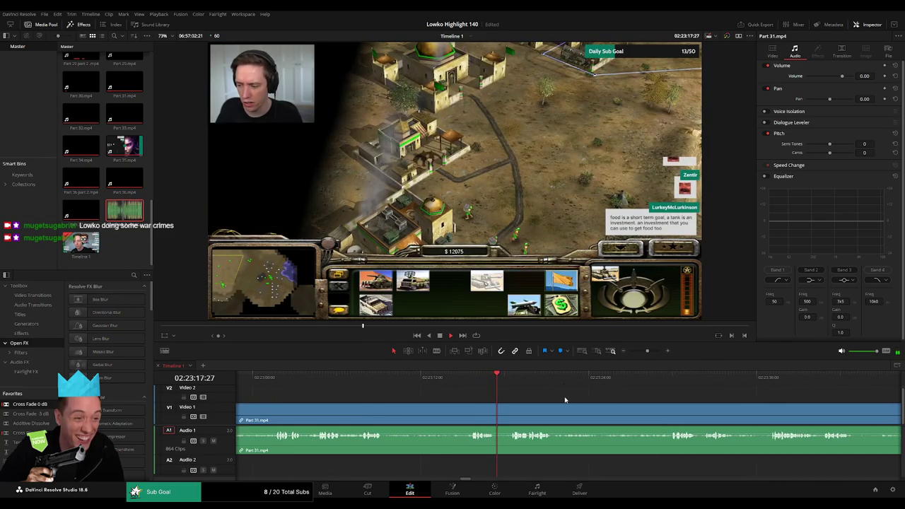
pyautogui.hscroll(2, 509, 398)
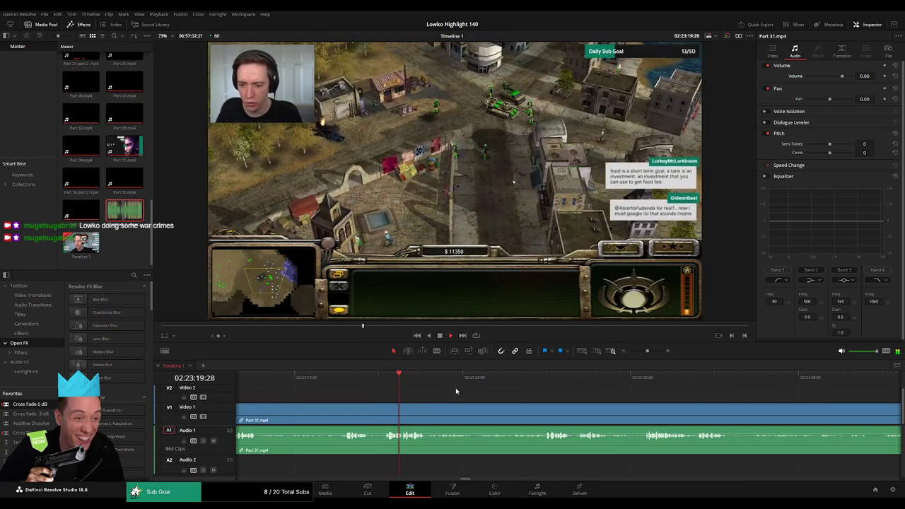
pyautogui.hscroll(1, 396, 394)
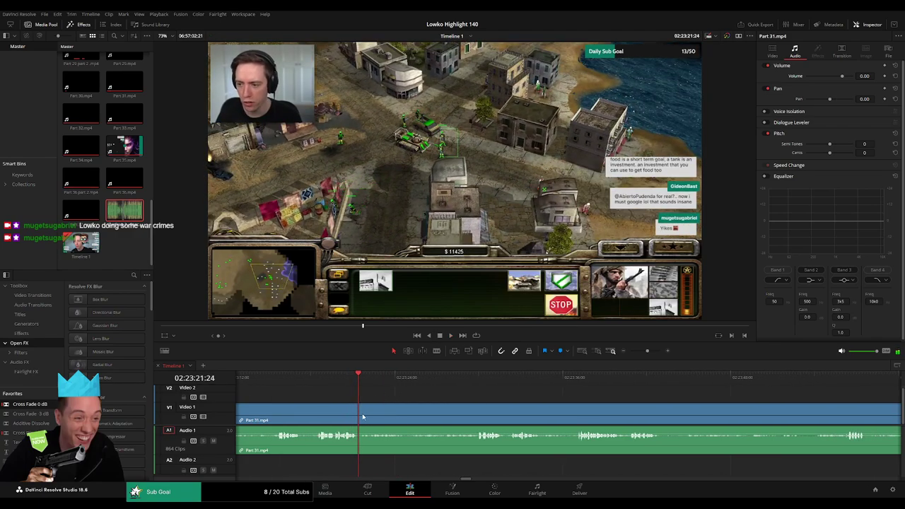
pyautogui.press('b')
pyautogui.click(359, 417)
pyautogui.press('space')
pyautogui.moveTo(447, 380); pyautogui.dragTo(470, 380)
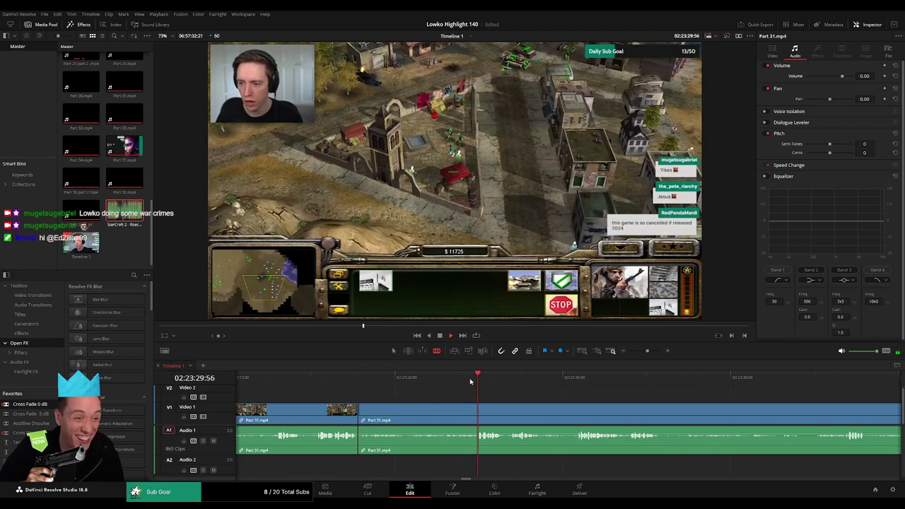
pyautogui.click(477, 415)
pyautogui.hotkey('ctrl', 'z')
pyautogui.click(451, 416)
pyautogui.press('a')
pyautogui.click(439, 420)
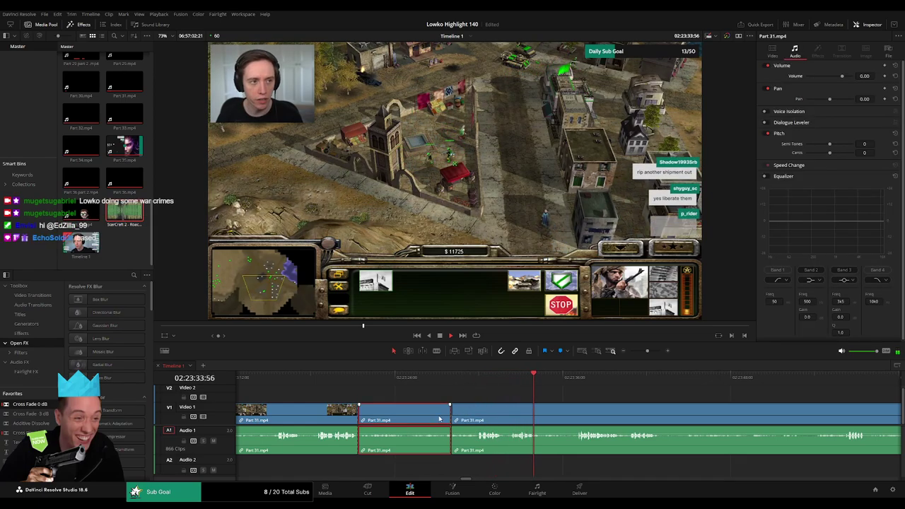
pyautogui.press('Delete')
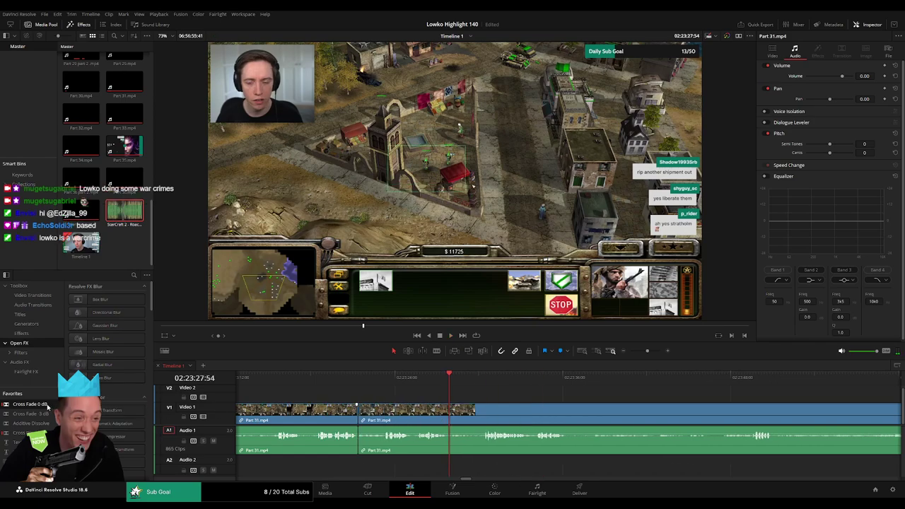
pyautogui.press('space')
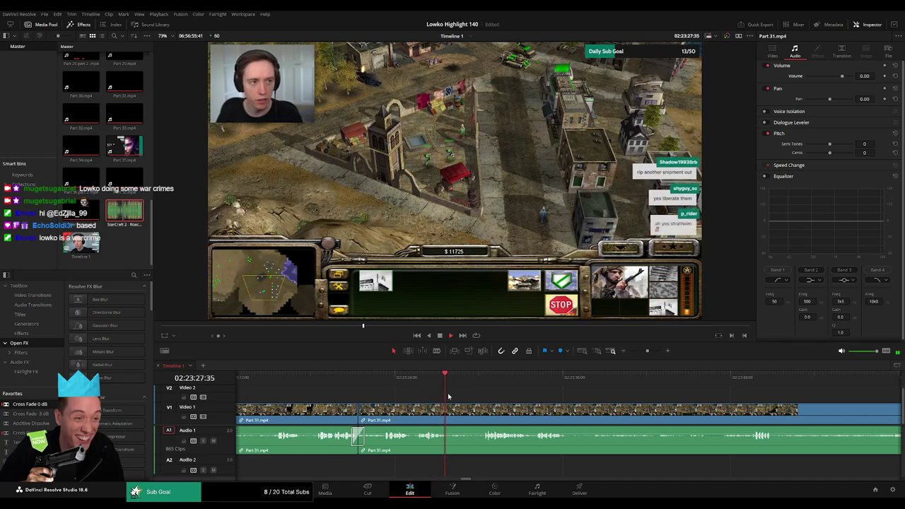
# Ripple-delete the section of Part 31.mp4 between about 02:23:36 and 02:23:47 and put a Cross Fade 0 dB at the cut
pyautogui.hscroll(3, 381, 392)
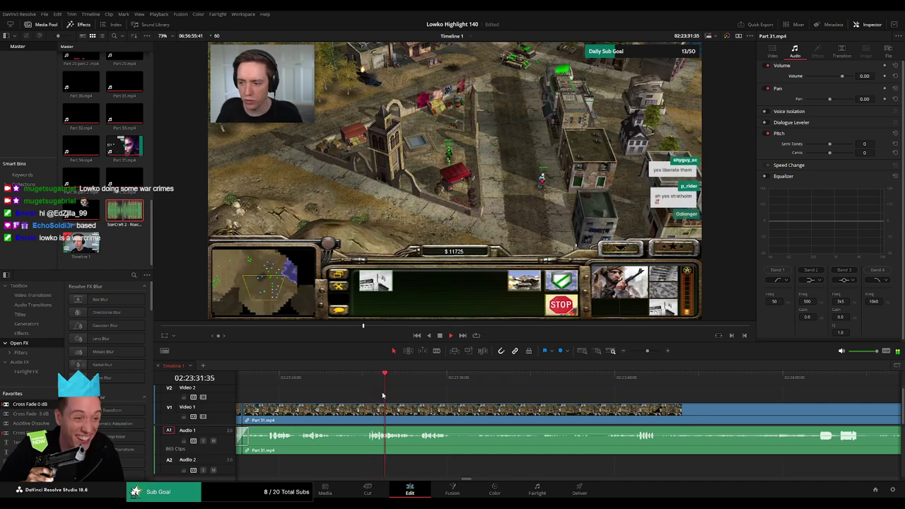
pyautogui.hscroll(2, 403, 390)
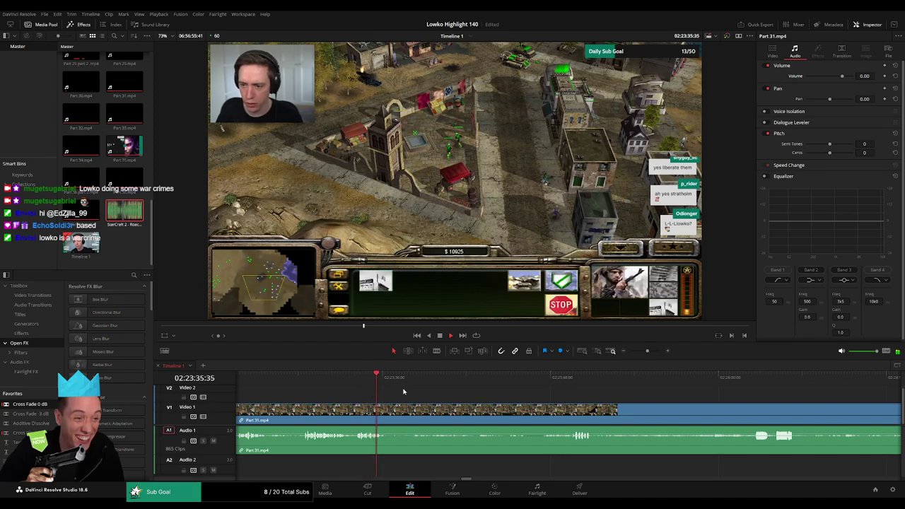
pyautogui.press('b')
pyautogui.click(392, 416)
pyautogui.moveTo(535, 380); pyautogui.dragTo(556, 385)
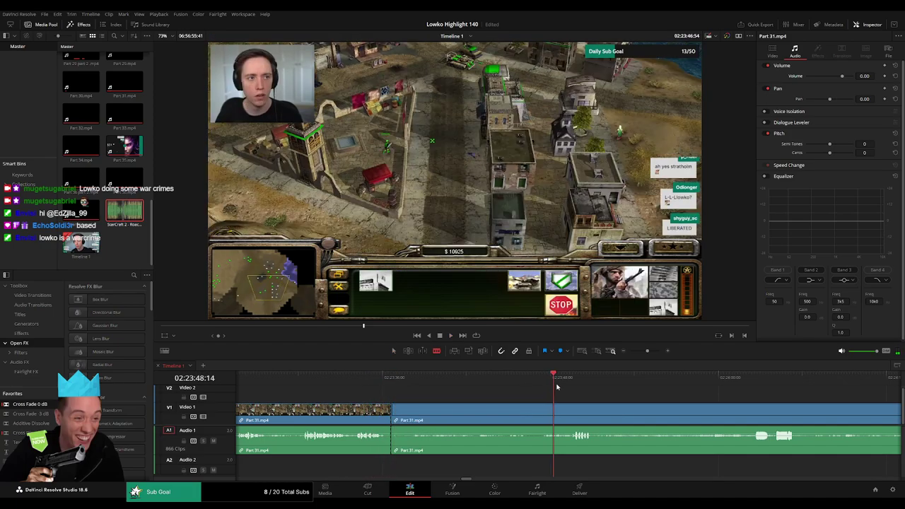
pyautogui.press('space')
pyautogui.hscroll(2, 527, 396)
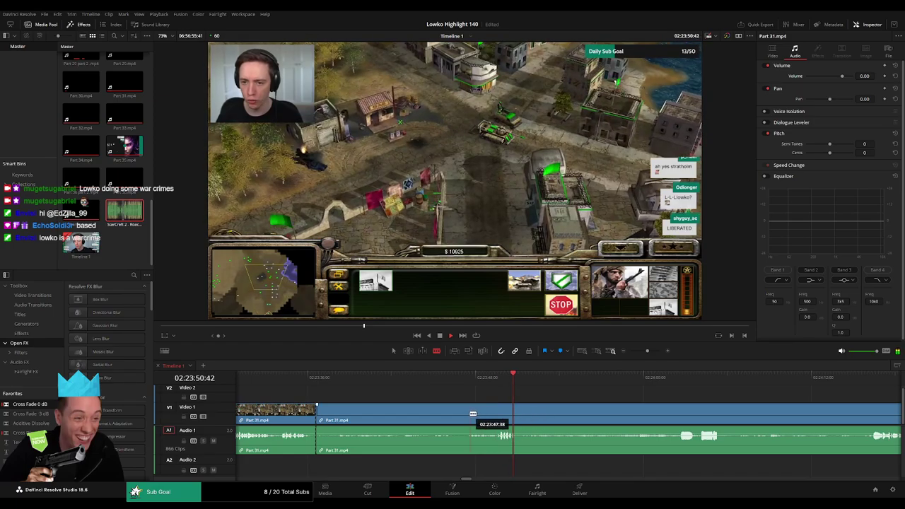
pyautogui.press('a')
pyautogui.click(444, 413)
pyautogui.press('Delete')
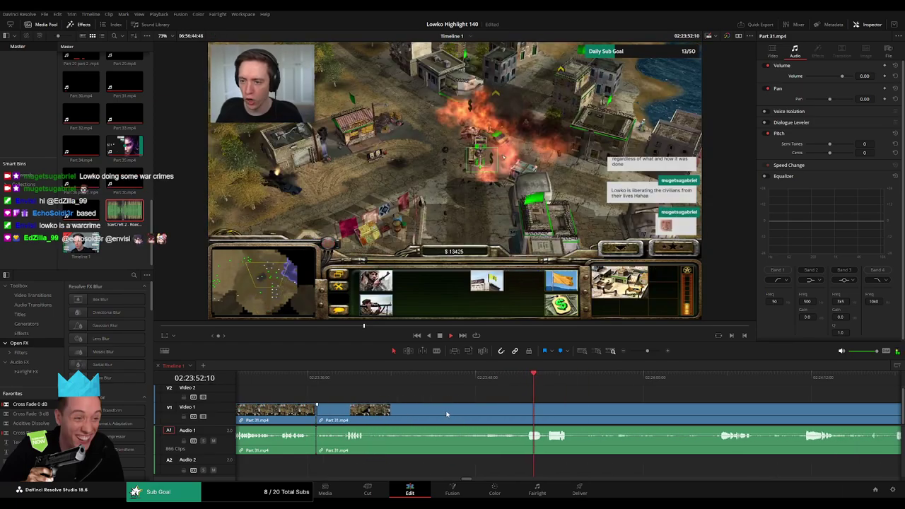
pyautogui.click(364, 381)
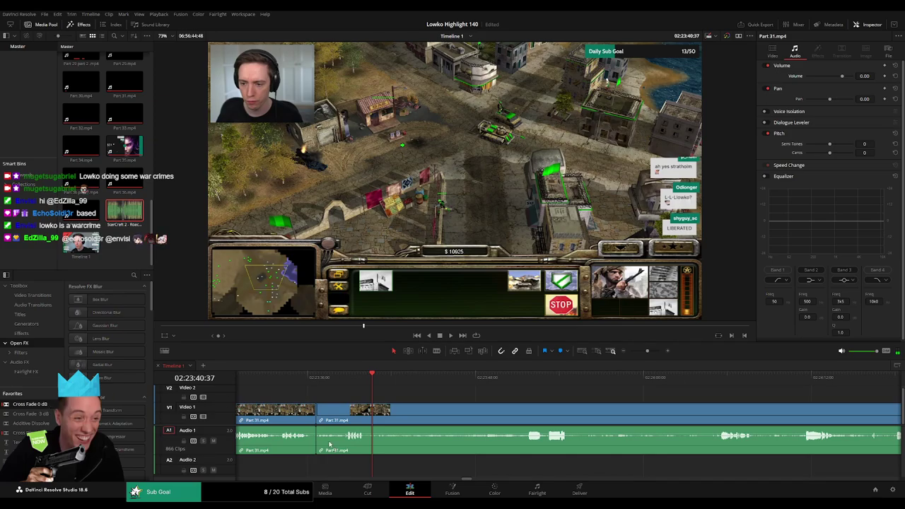
pyautogui.moveTo(405, 380); pyautogui.dragTo(451, 382)
pyautogui.press('space')
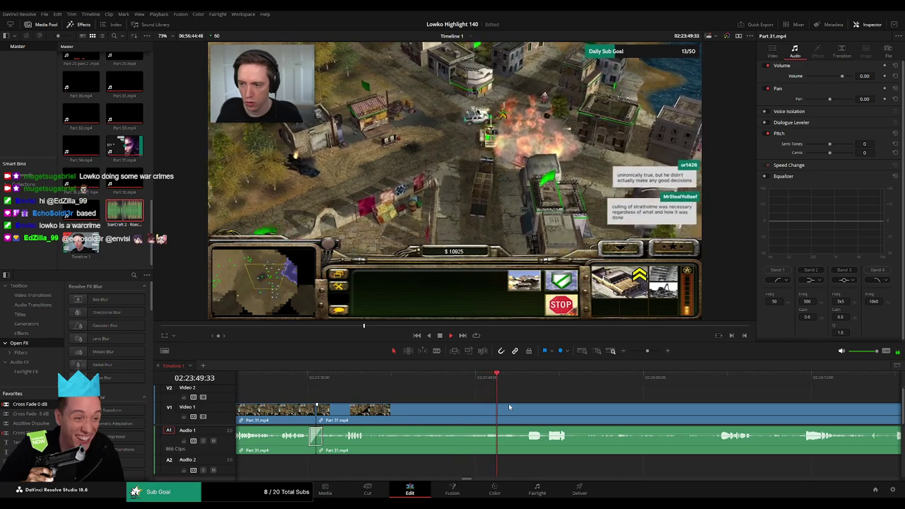
# Play through Part 31.mp4 from about 02:23:50 to 02:24:18 and check it for unneeded pauses
pyautogui.hscroll(5, 395, 389)
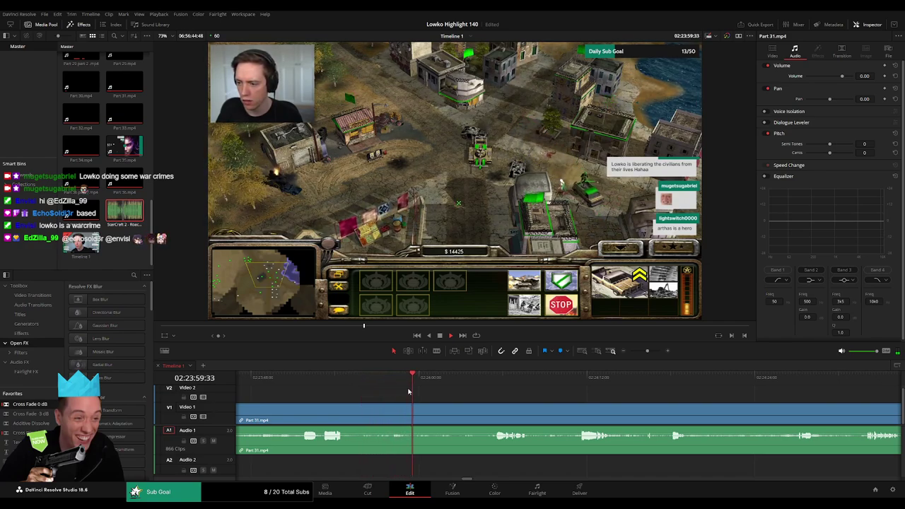
pyautogui.hscroll(3, 414, 392)
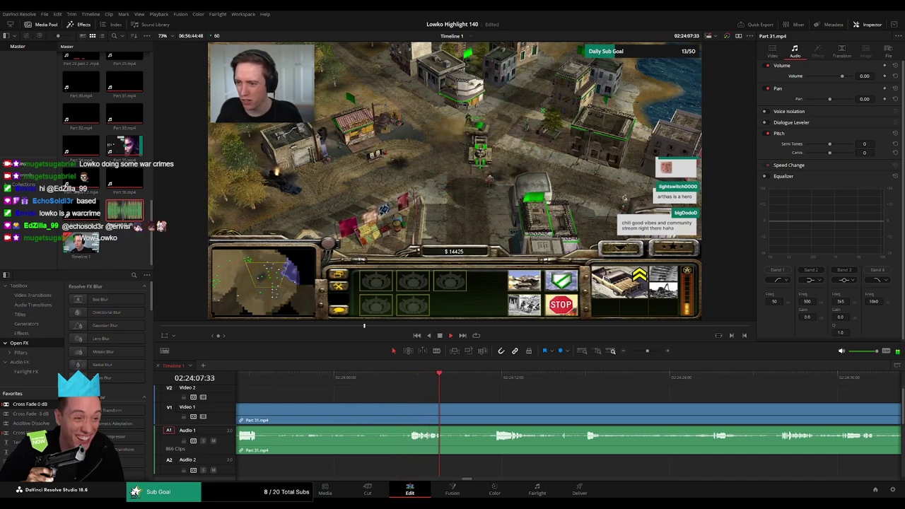
pyautogui.hscroll(3, 418, 397)
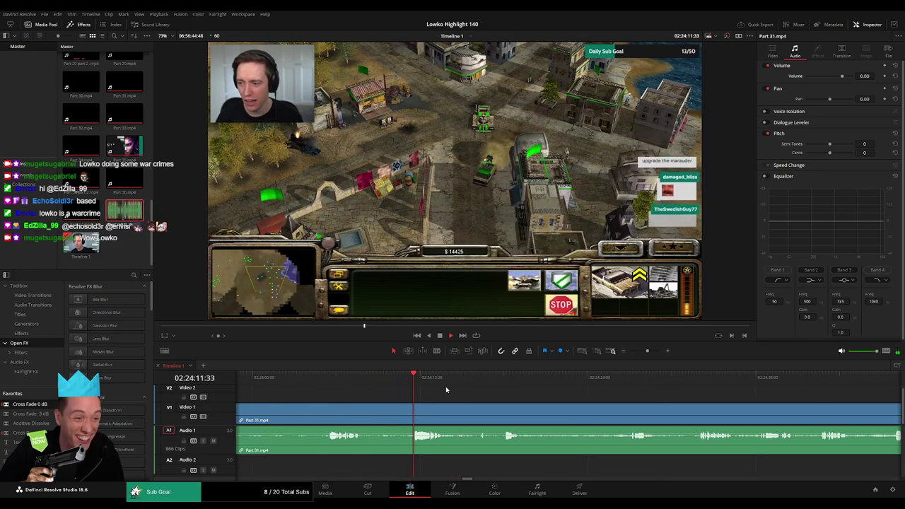
pyautogui.hscroll(2, 446, 389)
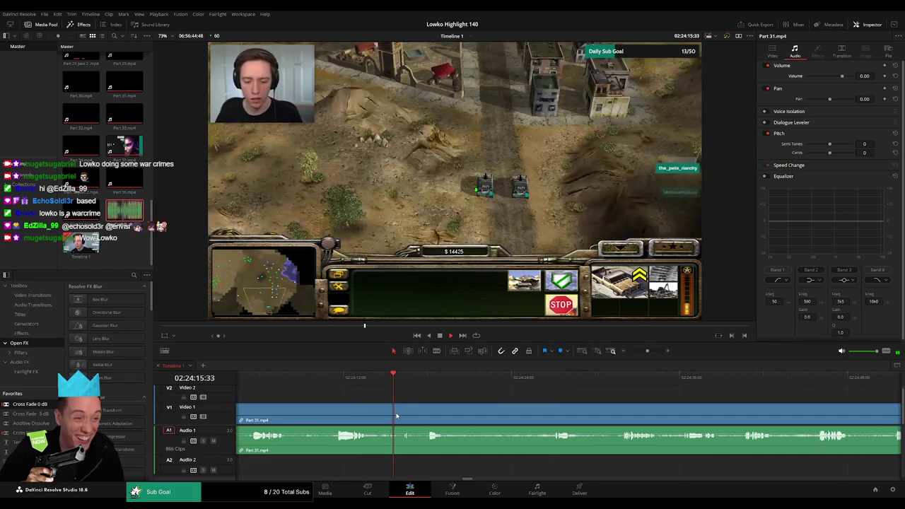
pyautogui.click(425, 382)
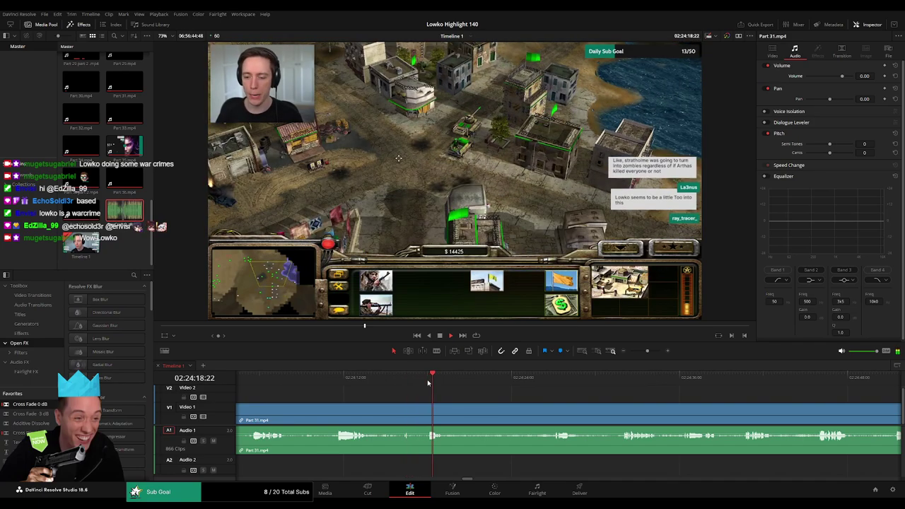
pyautogui.click(394, 382)
pyautogui.click(374, 382)
pyautogui.click(349, 382)
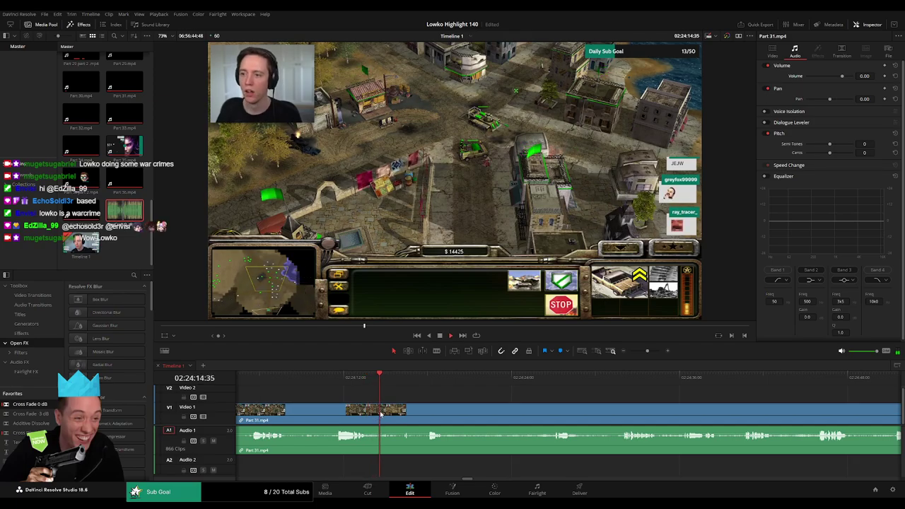
# Cut Part 31.mp4 at about 02:24:17 and 02:24:25 and ripple-delete the section in between
pyautogui.moveTo(398, 382); pyautogui.dragTo(408, 381)
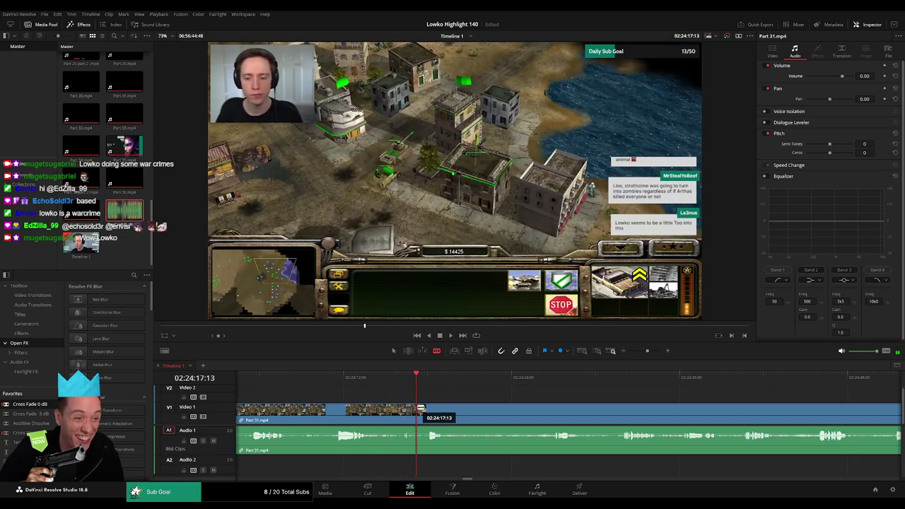
pyautogui.click(418, 408)
pyautogui.press('space')
pyautogui.click(523, 377)
pyautogui.click(548, 381)
pyautogui.hscroll(4, 535, 392)
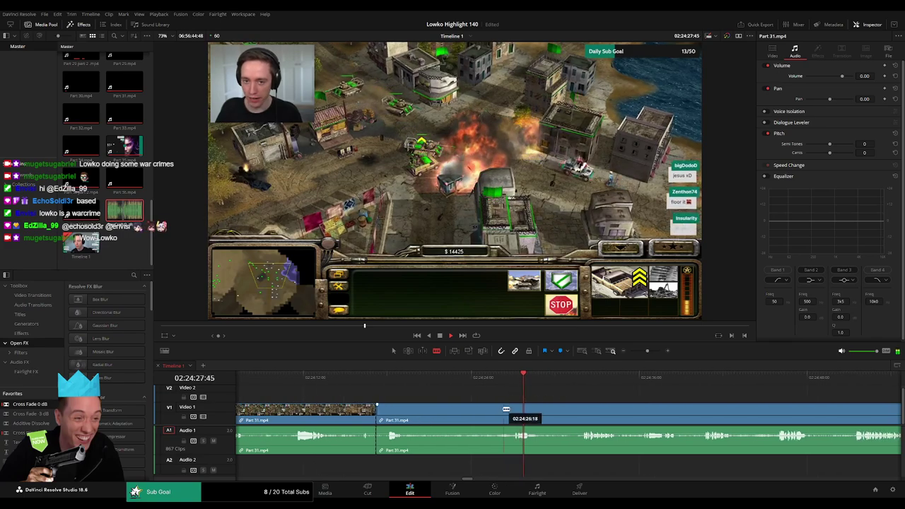
pyautogui.click(494, 411)
pyautogui.press('a')
pyautogui.click(483, 414)
pyautogui.press('Delete')
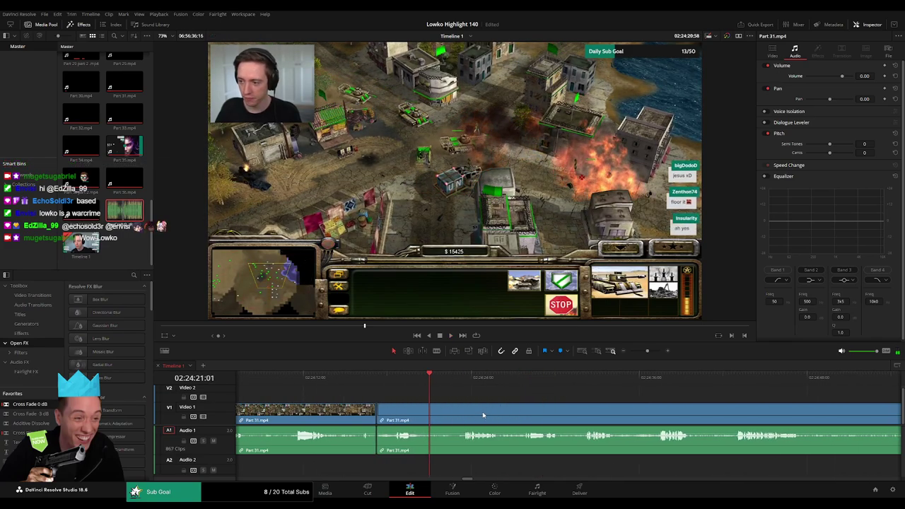
# Cut Part 31.mp4 at about 02:24:30 and 02:24:32 and ripple-delete the short pause in between
pyautogui.press('space')
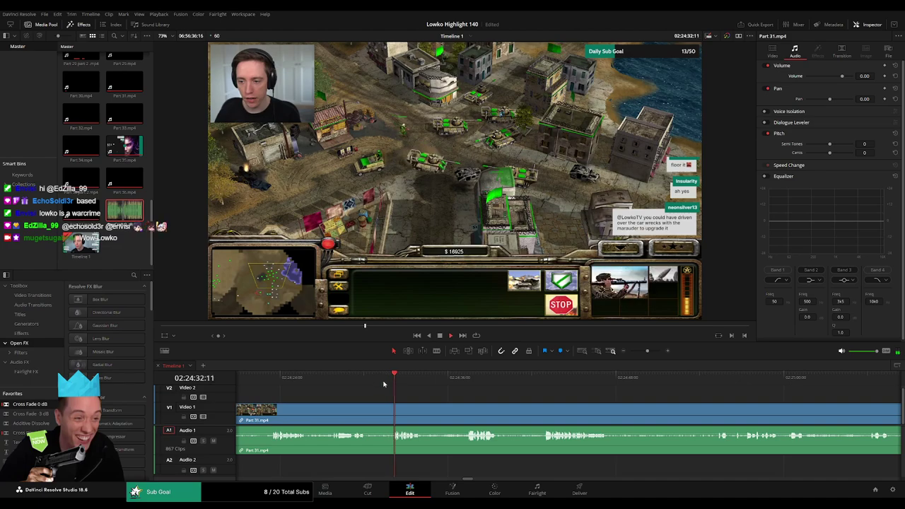
pyautogui.click(371, 415)
pyautogui.click(395, 415)
pyautogui.press('a')
pyautogui.click(384, 416)
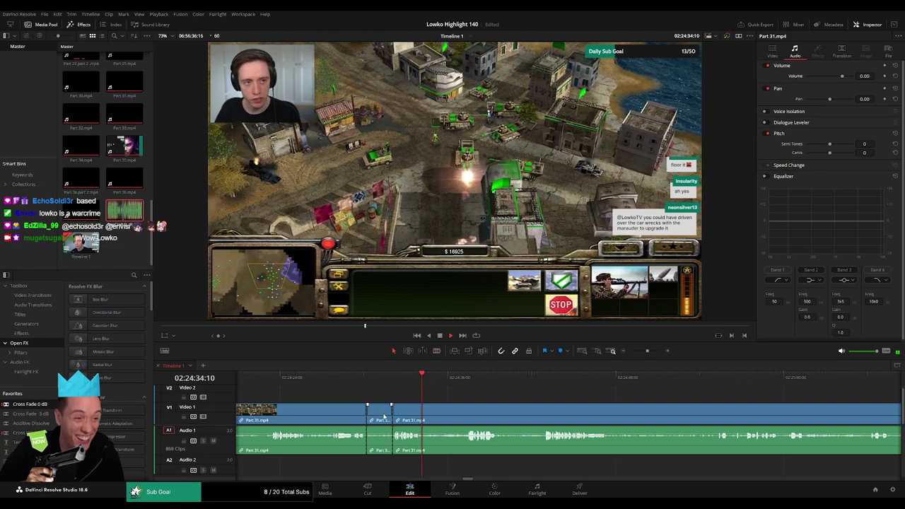
pyautogui.press('Delete')
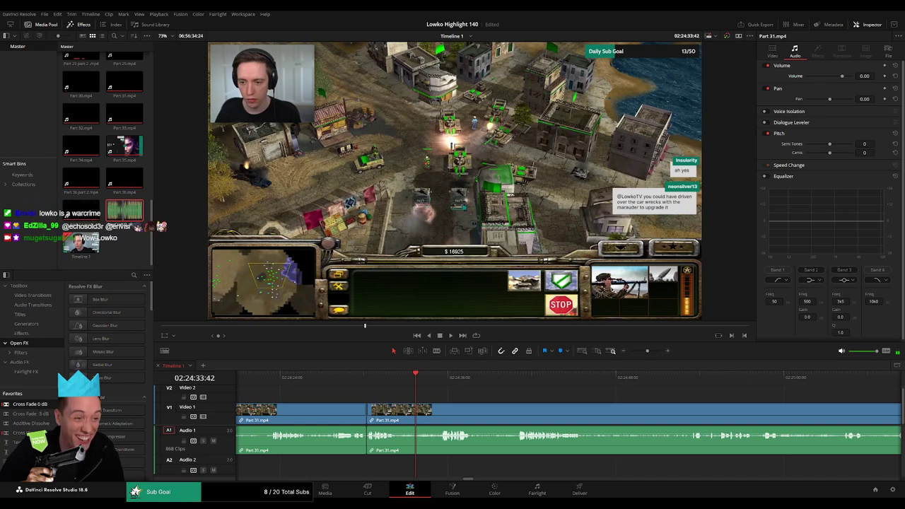
# Put a Cross Fade 0 dB at the Part 31.mp4 cut at about 02:24:30 and play on from there
pyautogui.moveTo(370, 447); pyautogui.dragTo(367, 443)
pyautogui.press('space')
pyautogui.moveTo(454, 397); pyautogui.dragTo(371, 393)
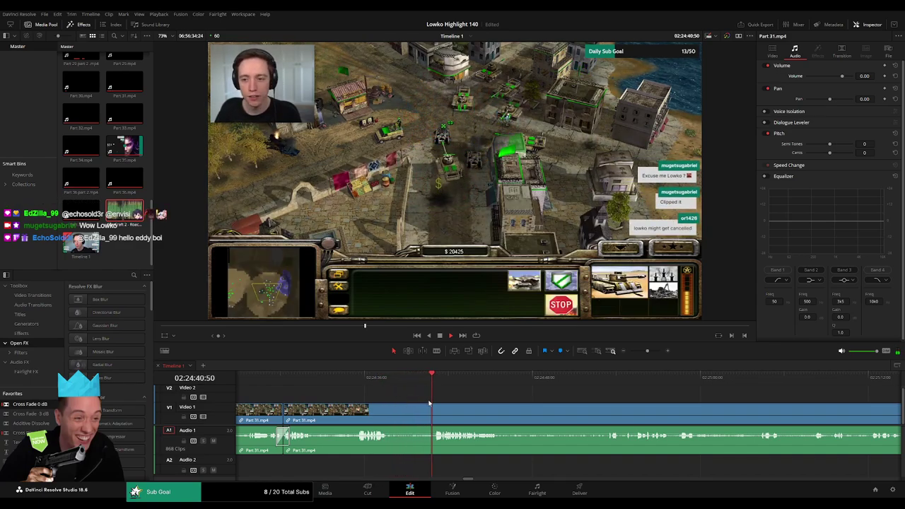
pyautogui.hscroll(3, 369, 403)
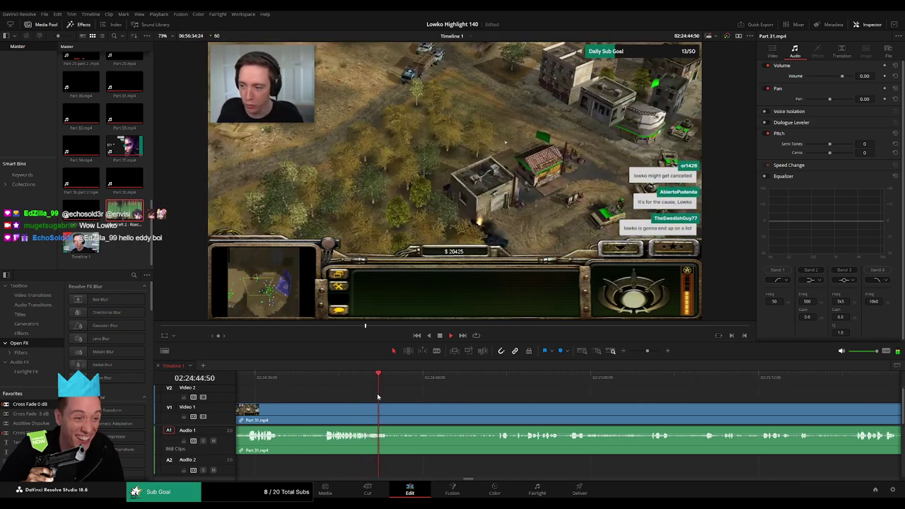
# Ripple-delete the section of Part 31.mp4 between about 02:24:45 and 02:24:52 and put a Cross Fade 0 dB at the cut
pyautogui.click(494, 378)
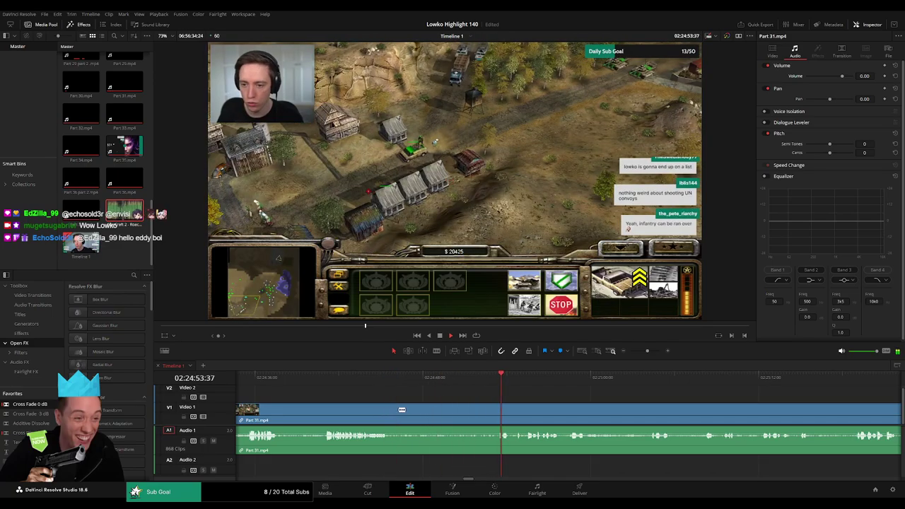
pyautogui.press('b')
pyautogui.click(392, 409)
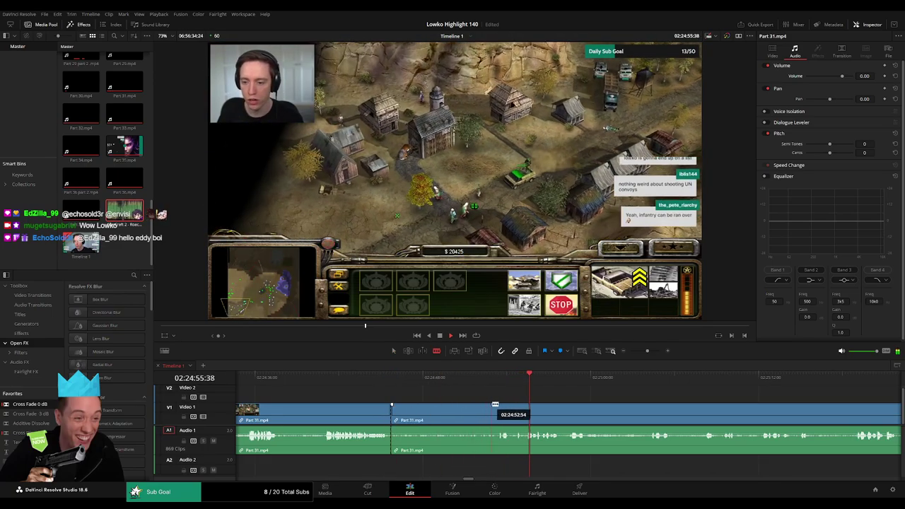
pyautogui.click(479, 377)
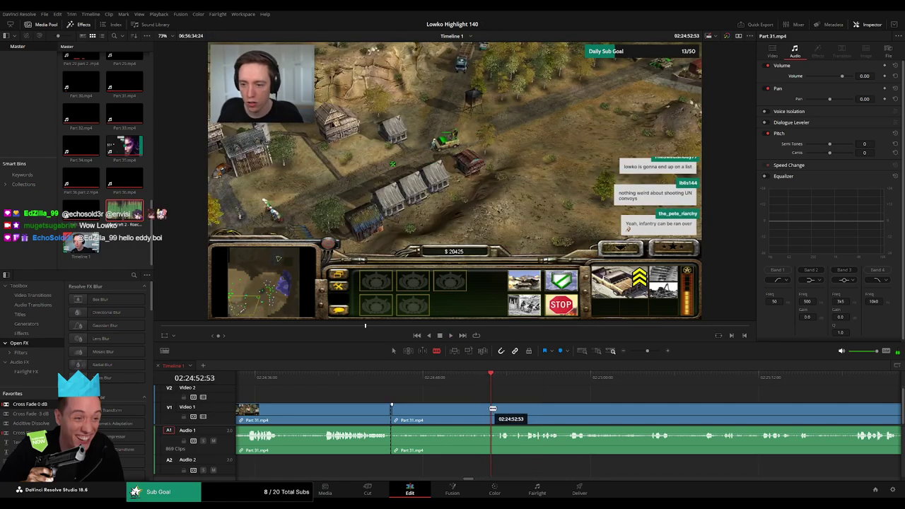
pyautogui.click(492, 409)
pyautogui.press('a')
pyautogui.click(477, 414)
pyautogui.press('Delete')
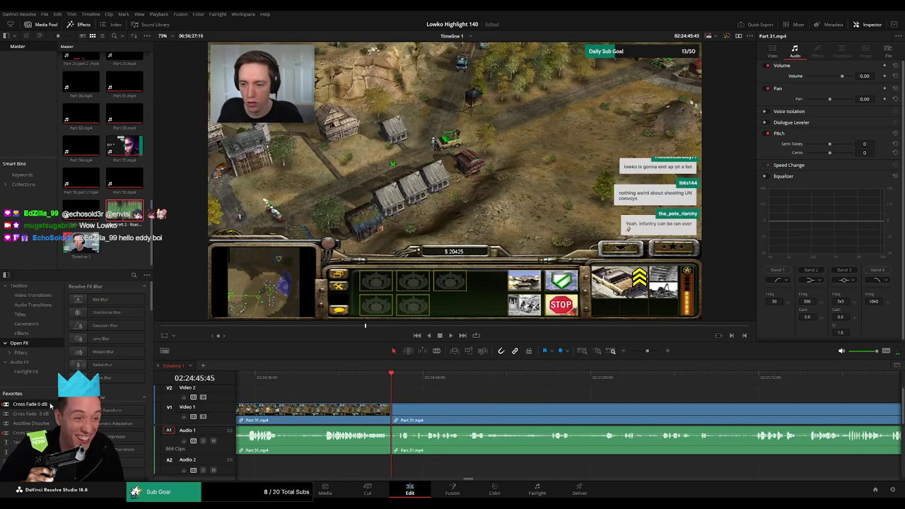
pyautogui.press('space')
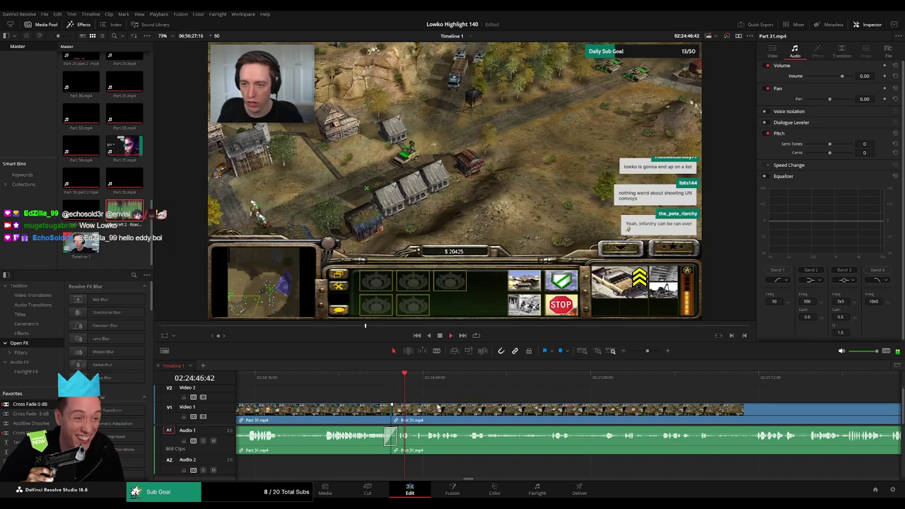
# Skim Part 31.mp4 from about 02:24:46 to 02:25:11 and check it for unneeded pauses
pyautogui.hscroll(2, 438, 408)
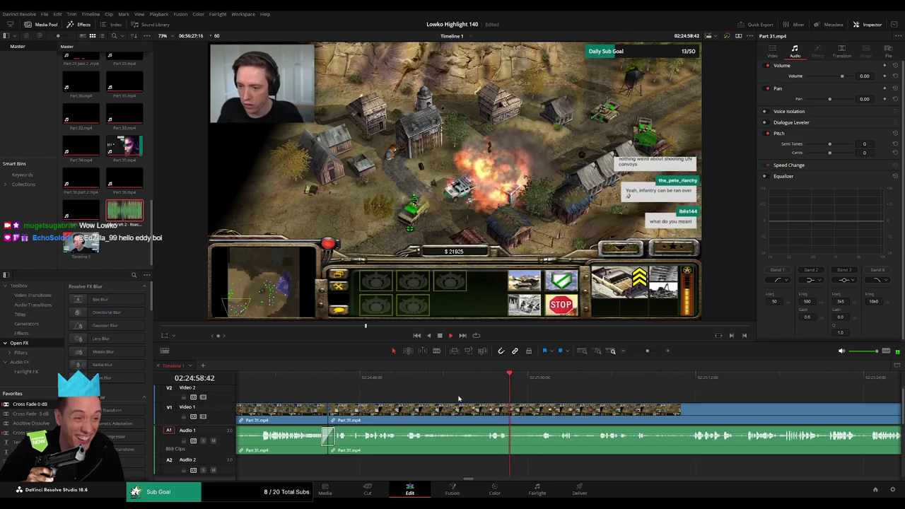
pyautogui.click(541, 382)
pyautogui.hscroll(3, 435, 389)
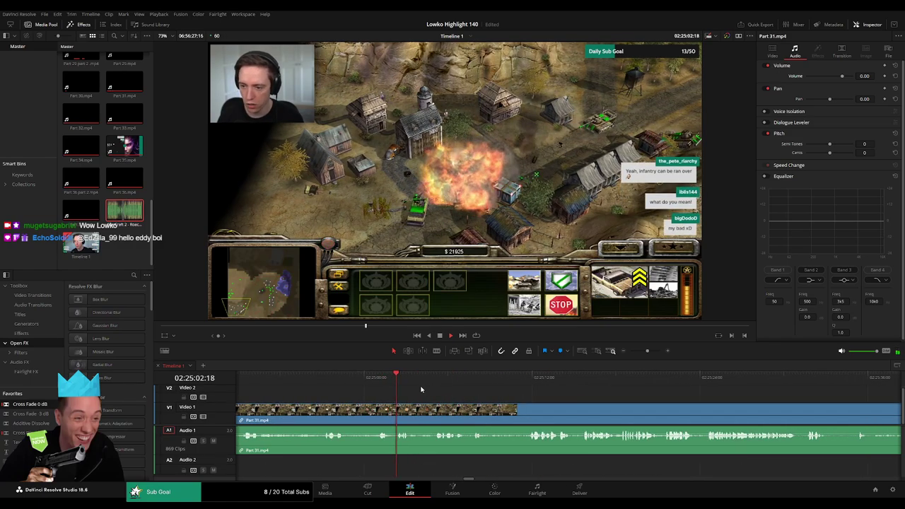
pyautogui.click(424, 377)
pyautogui.click(439, 380)
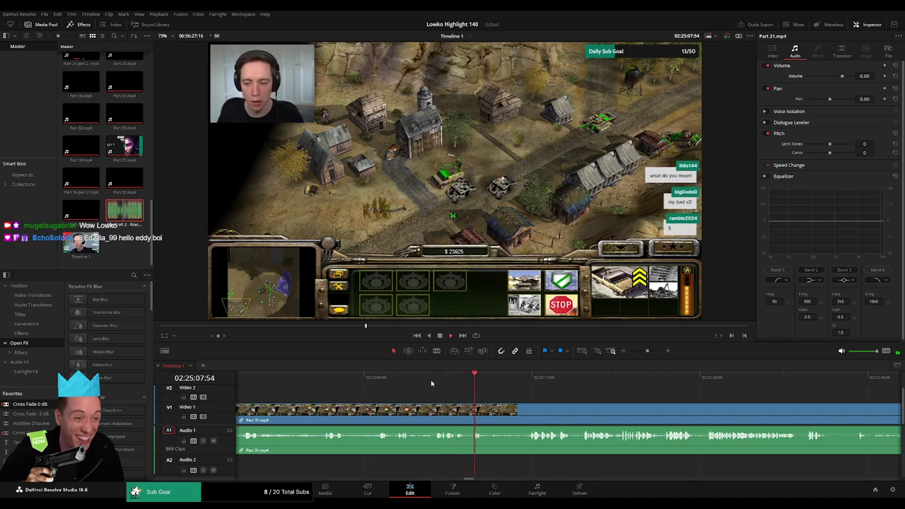
pyautogui.click(498, 378)
pyautogui.click(524, 379)
# Ripple-delete the section of Part 31.mp4 between about 02:25:09 and 02:25:11 and put a Cross Fade 0 dB at the cut
pyautogui.moveTo(519, 385); pyautogui.dragTo(381, 393)
pyautogui.press('b')
pyautogui.click(353, 410)
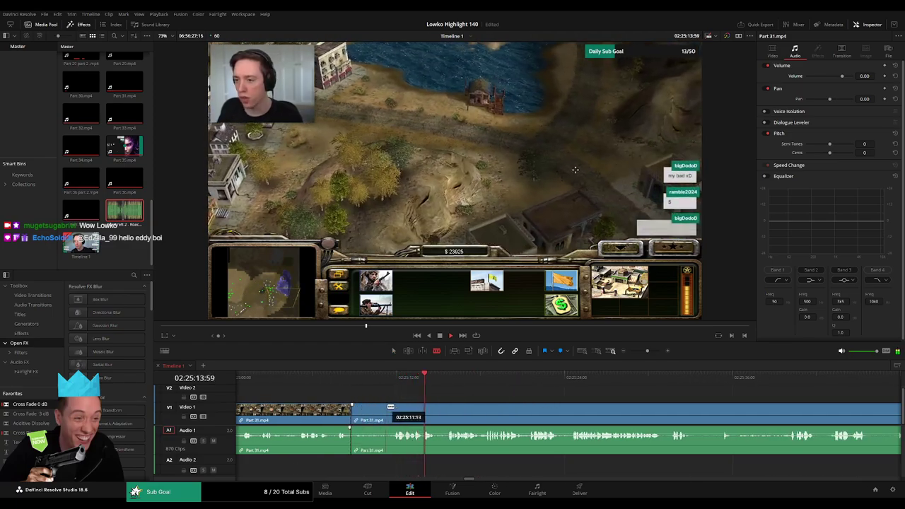
pyautogui.click(393, 408)
pyautogui.press('a')
pyautogui.click(388, 410)
pyautogui.press('BackSpace')
pyautogui.click(382, 409)
pyautogui.press('BackSpace')
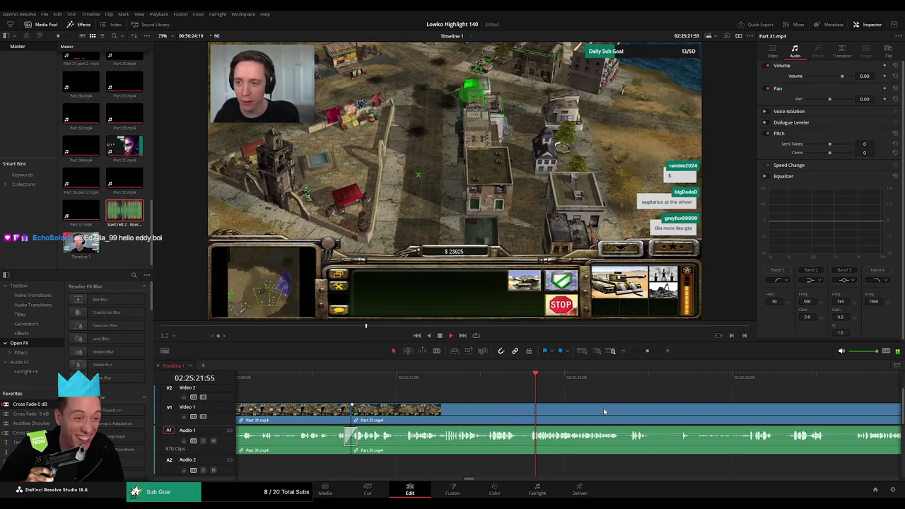
# Play on through Part 31.mp4 from about 02:25:21 and cut it at about 02:25:30
pyautogui.moveTo(655, 407); pyautogui.dragTo(567, 401)
pyautogui.hscroll(4, 527, 395)
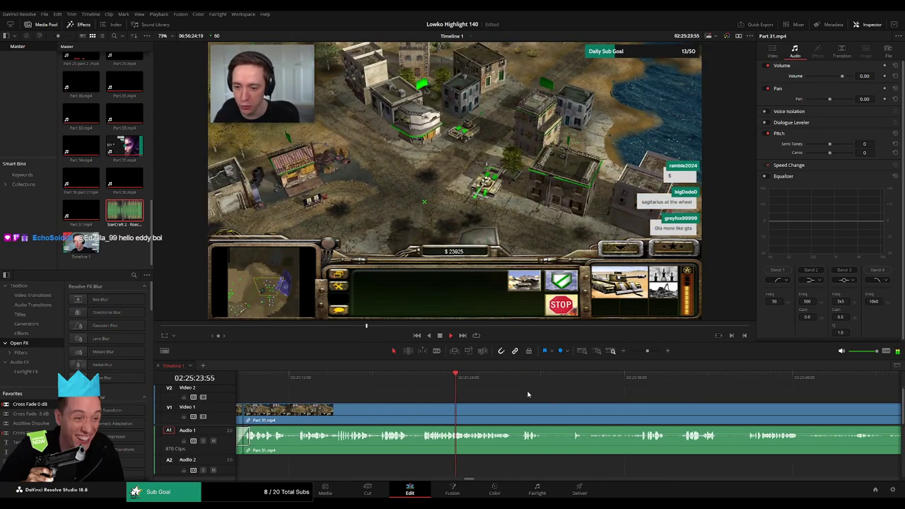
pyautogui.hscroll(4, 516, 393)
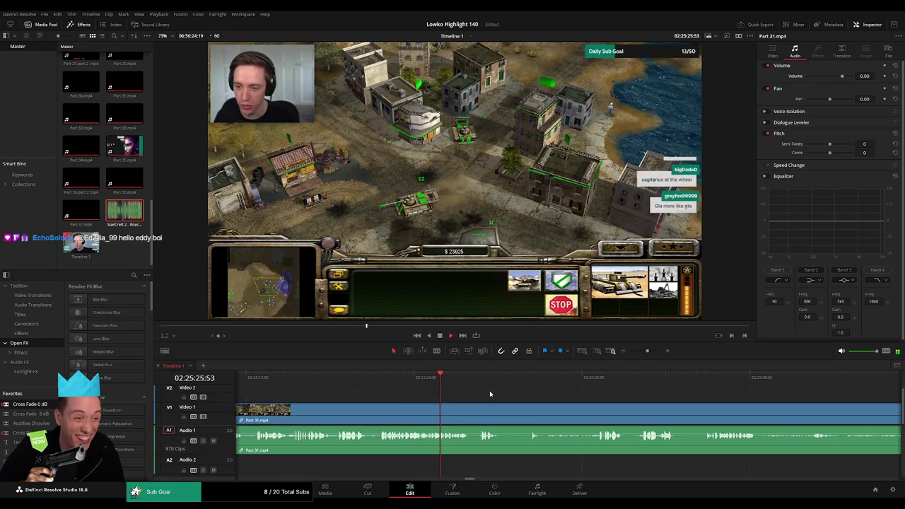
pyautogui.hscroll(5, 514, 392)
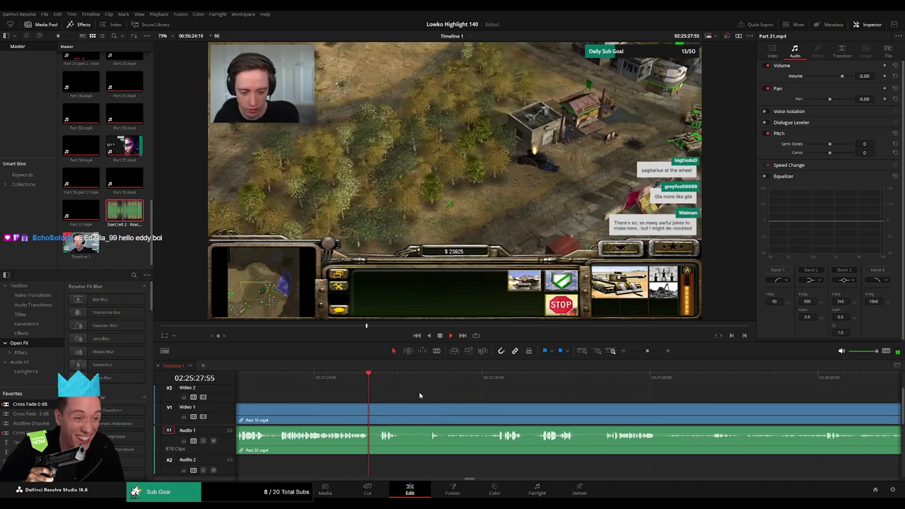
pyautogui.press('b')
pyautogui.click(400, 412)
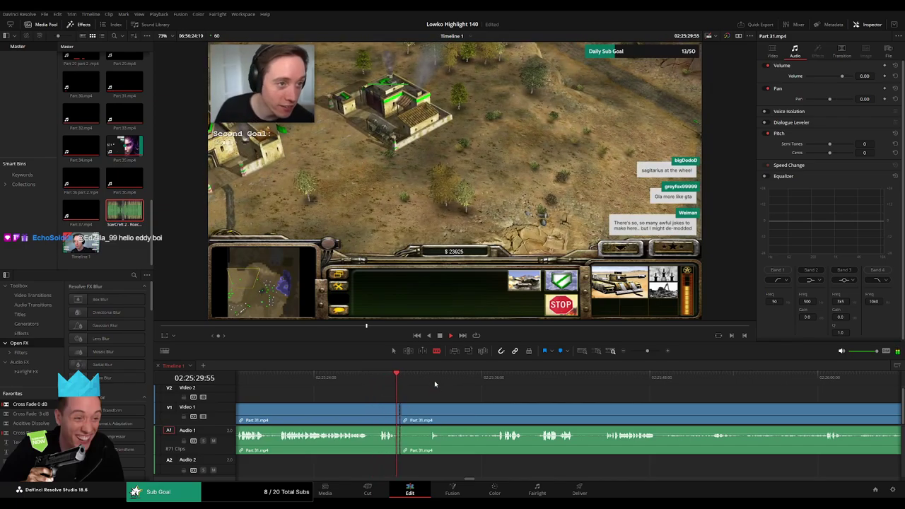
# Skim Part 31.mp4 from about 02:25:32 to 02:26:10 to find where the unneeded section ends
pyautogui.click(434, 380)
pyautogui.click(488, 382)
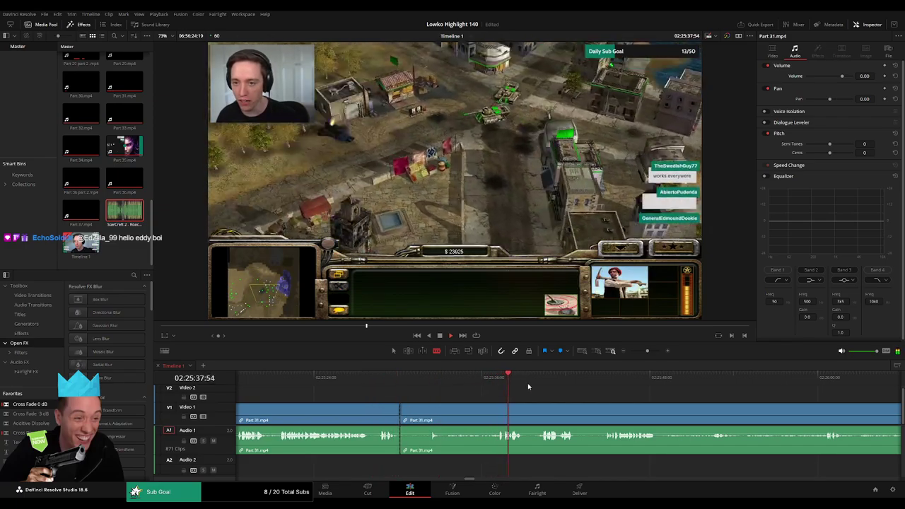
pyautogui.click(537, 382)
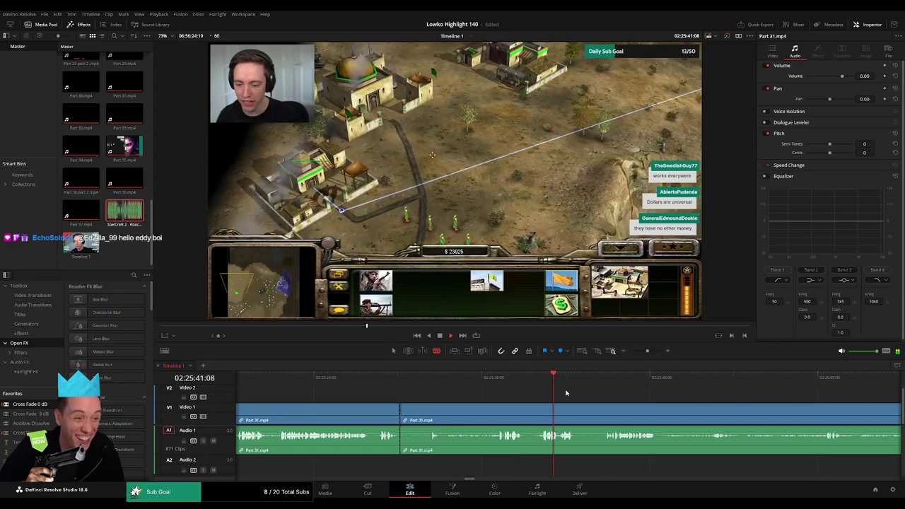
pyautogui.hscroll(2, 565, 393)
pyautogui.hscroll(2, 503, 384)
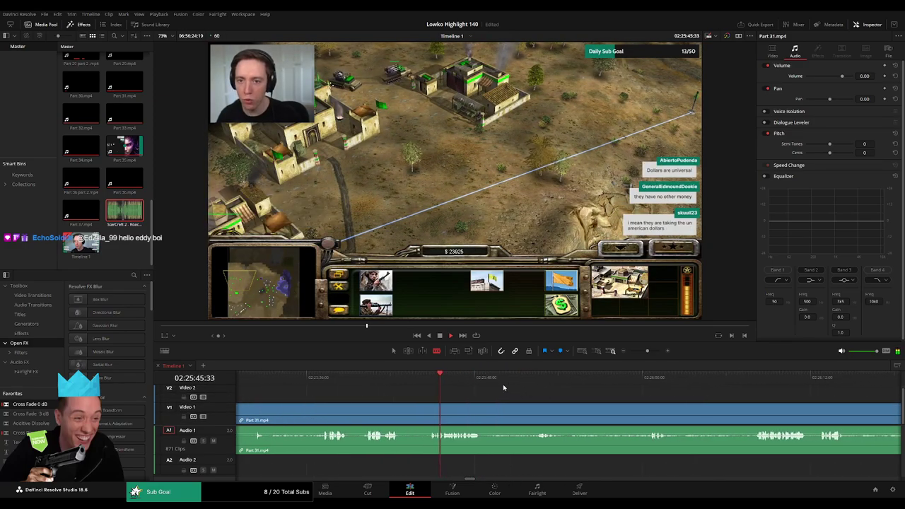
pyautogui.click(598, 382)
pyautogui.click(655, 382)
pyautogui.hscroll(2, 535, 386)
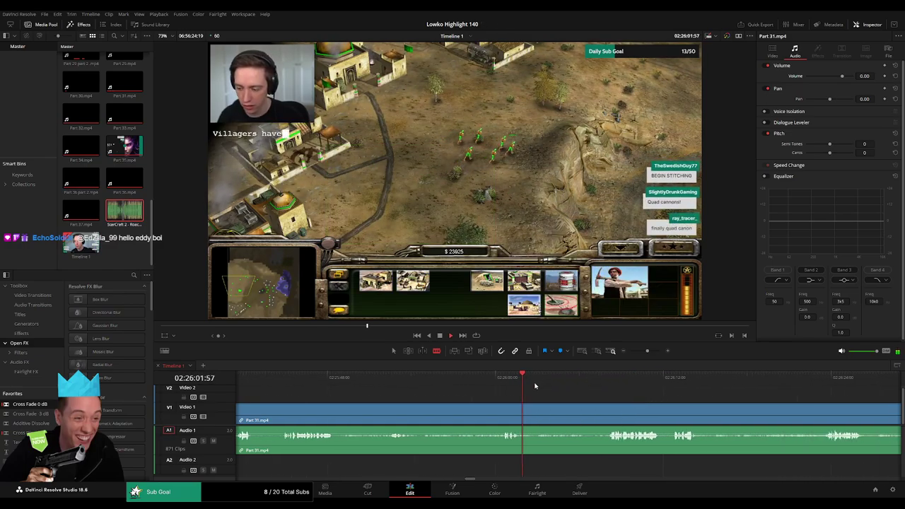
pyautogui.click(604, 382)
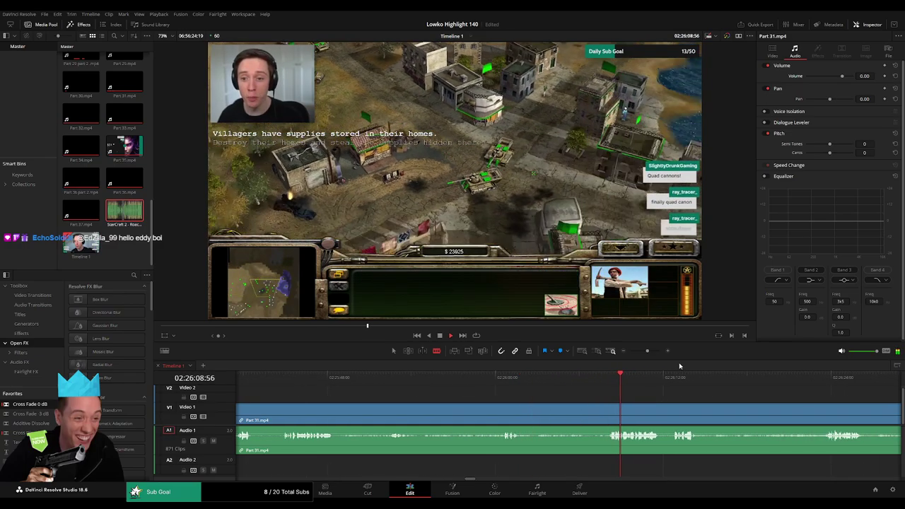
pyautogui.click(645, 352)
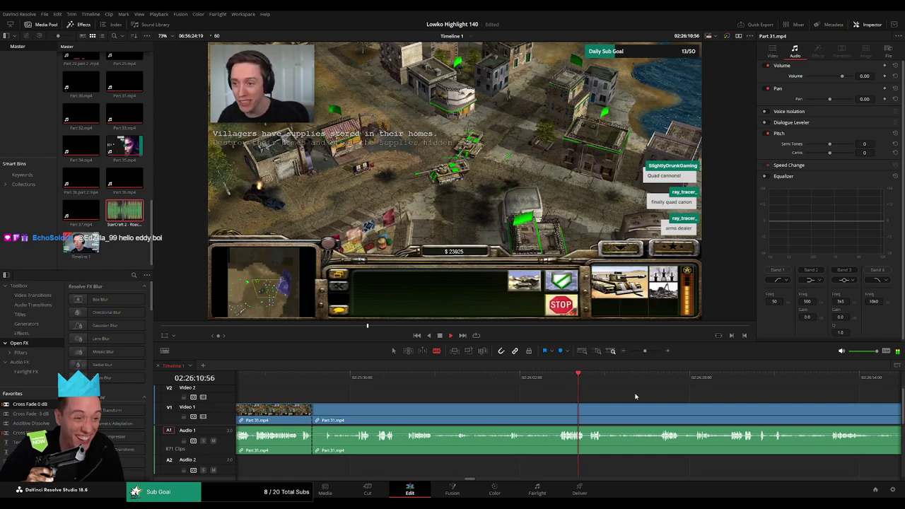
# Cut Part 31.mp4 at about 02:26:02 and ripple-delete the section back to the cut at about 02:25:30
pyautogui.click(506, 378)
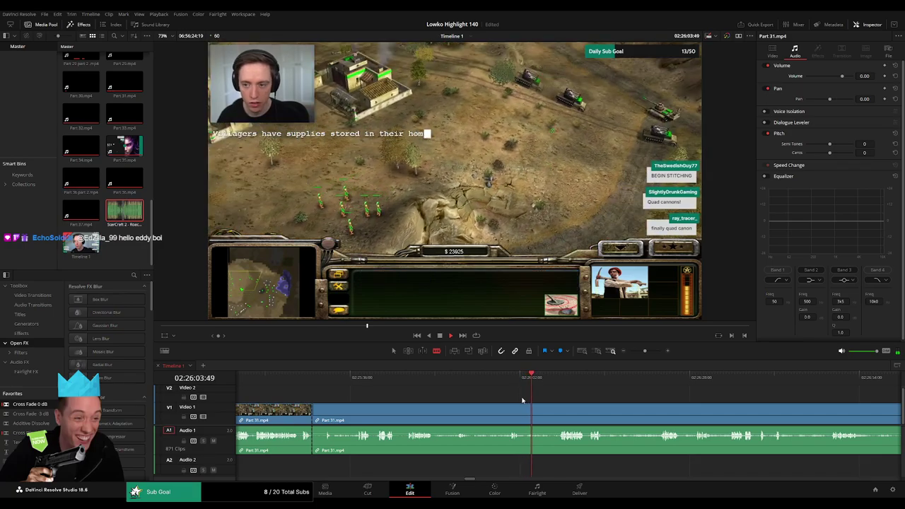
pyautogui.click(521, 377)
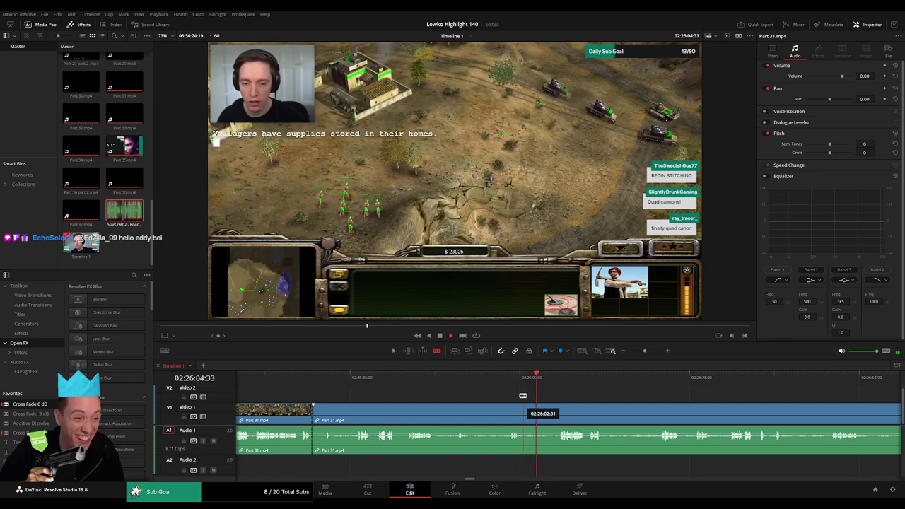
pyautogui.click(514, 398)
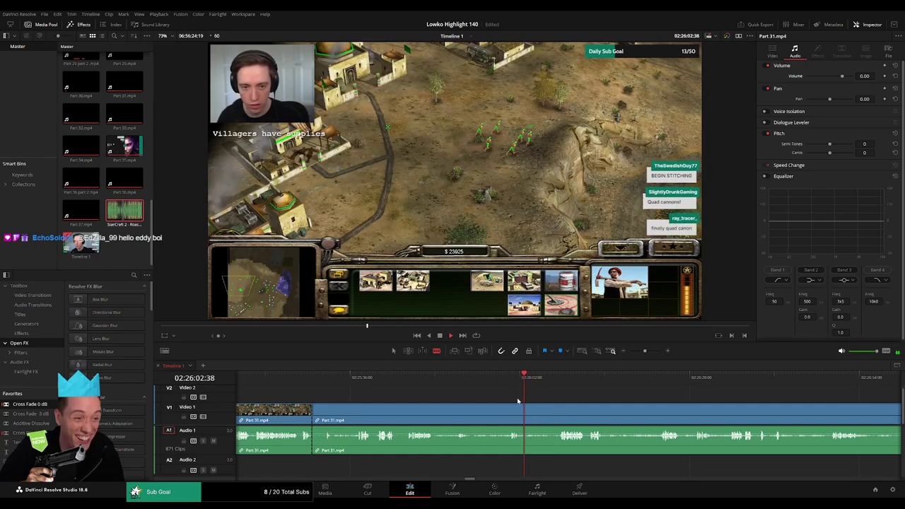
pyautogui.hotkey('ctrl', 'b')
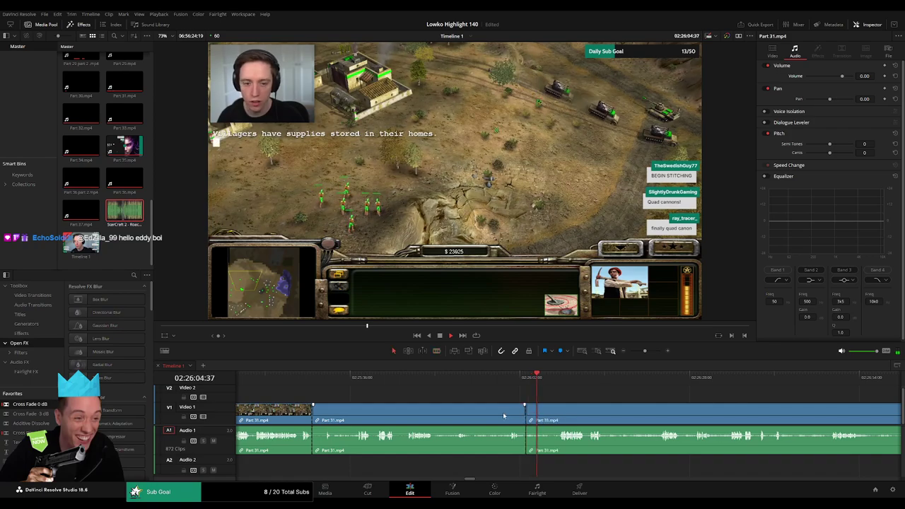
pyautogui.click(504, 416)
pyautogui.press('Delete')
# Preview the join at about 02:25:32 and put a Cross Fade 0 dB on the audio cut
pyautogui.click(339, 388)
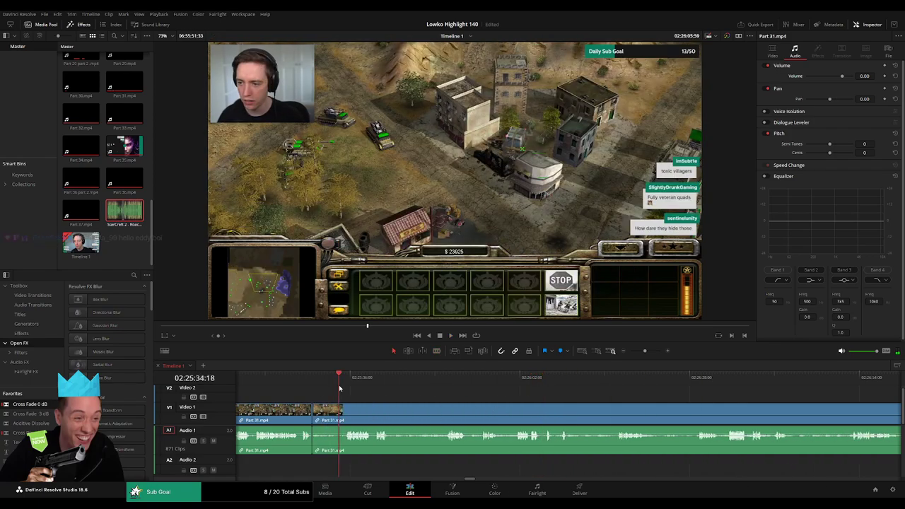
pyautogui.press('space')
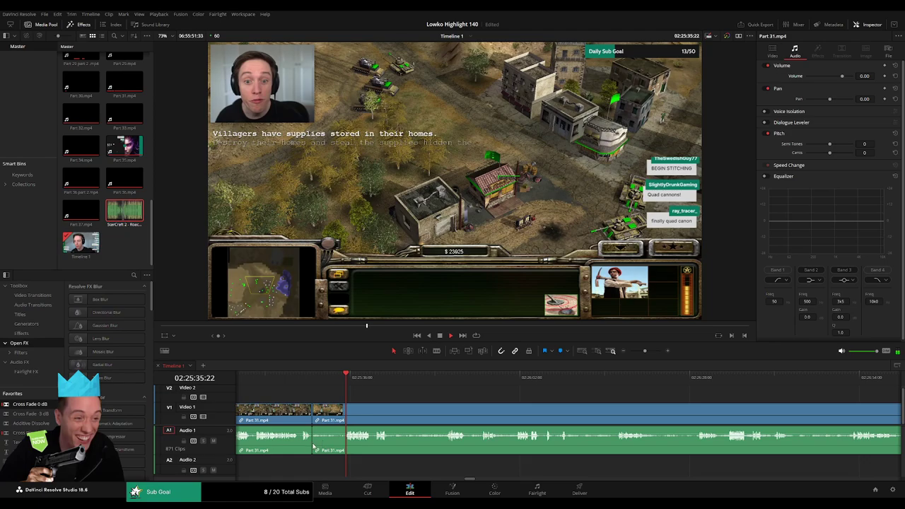
pyautogui.click(312, 446)
pyautogui.hotkey('shift', 't')
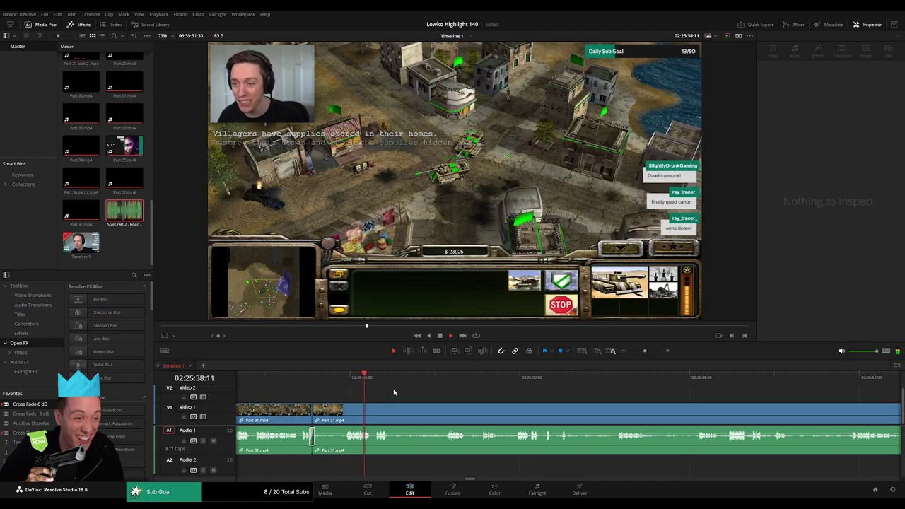
# Isolate a short piece of Part 31.mp4 by cutting it at about 02:25:40:27 and 02:25:40:43
pyautogui.click(376, 380)
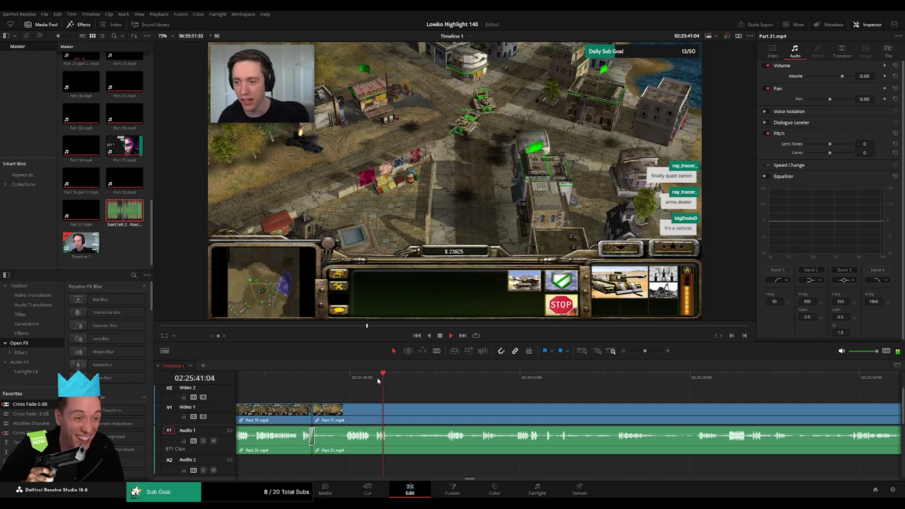
pyautogui.press('space')
pyautogui.moveTo(644, 351); pyautogui.dragTo(651, 353)
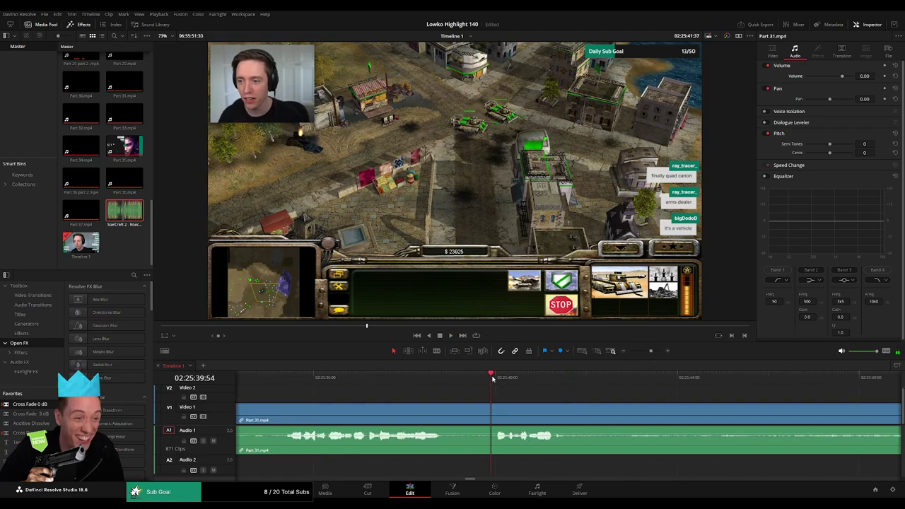
pyautogui.moveTo(493, 378); pyautogui.dragTo(515, 385)
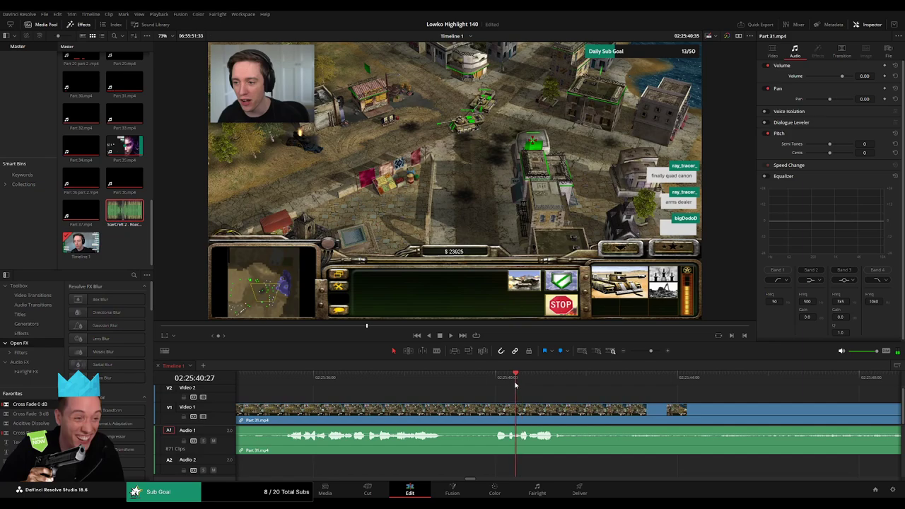
pyautogui.press('b')
pyautogui.click(518, 411)
pyautogui.press('space')
pyautogui.press('space')
pyautogui.click(528, 422)
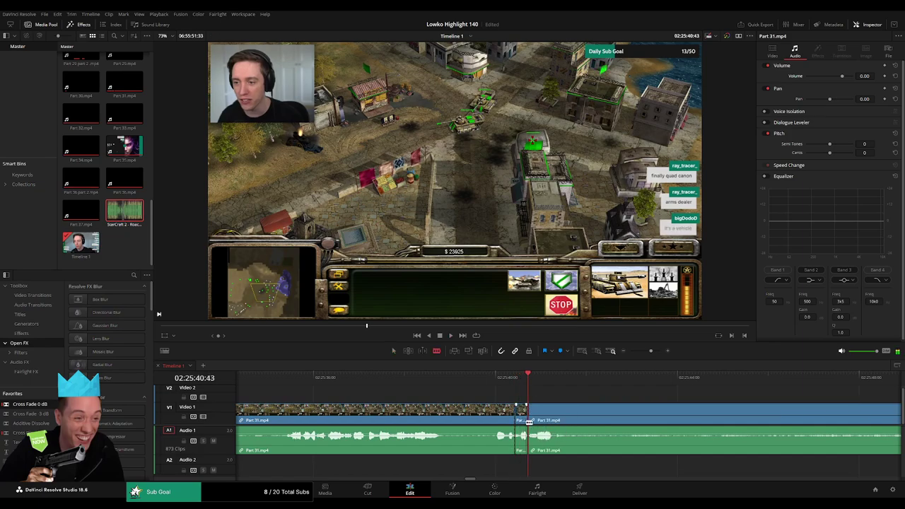
# Silence the short Part 31.mp4 piece, place the StarCraft 2 Roach Quotes sound beneath it on Audio 2, and set the sound's volume to -23
pyautogui.moveTo(516, 378); pyautogui.dragTo(530, 378)
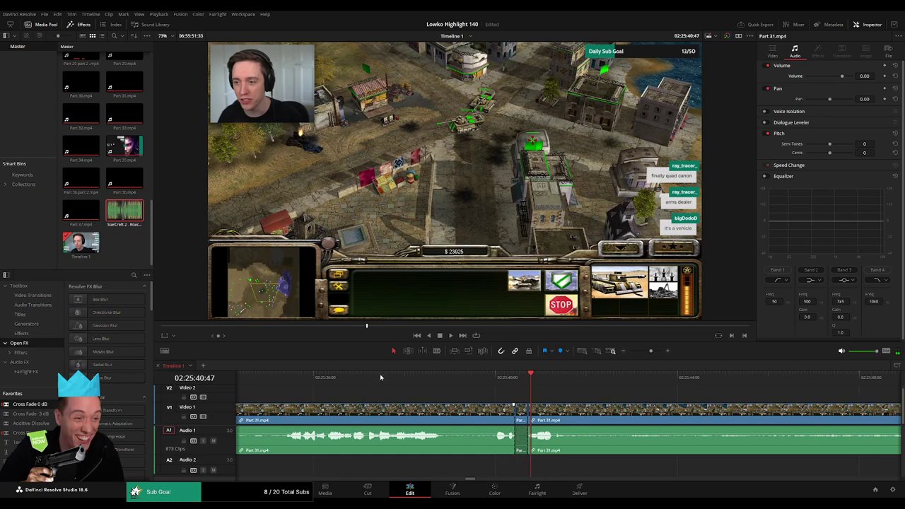
pyautogui.moveTo(124, 211); pyautogui.dragTo(527, 467)
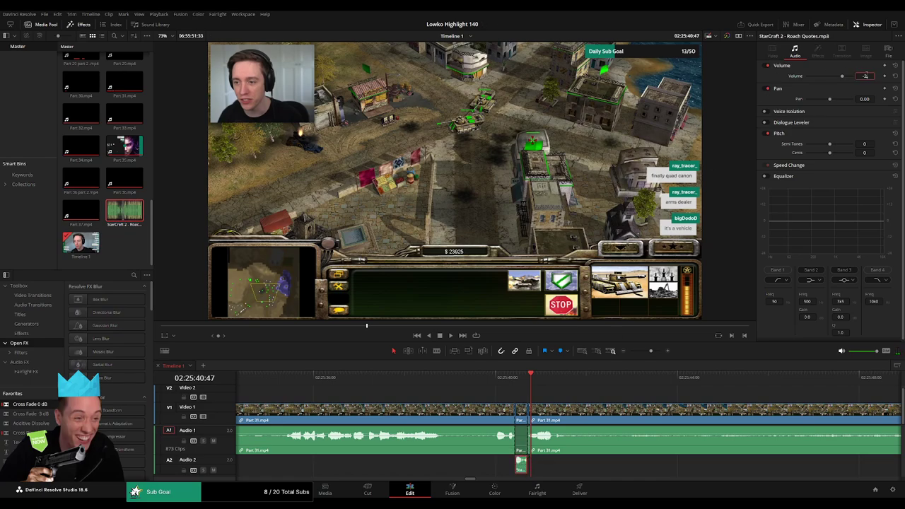
pyautogui.click(505, 376)
pyautogui.press('space')
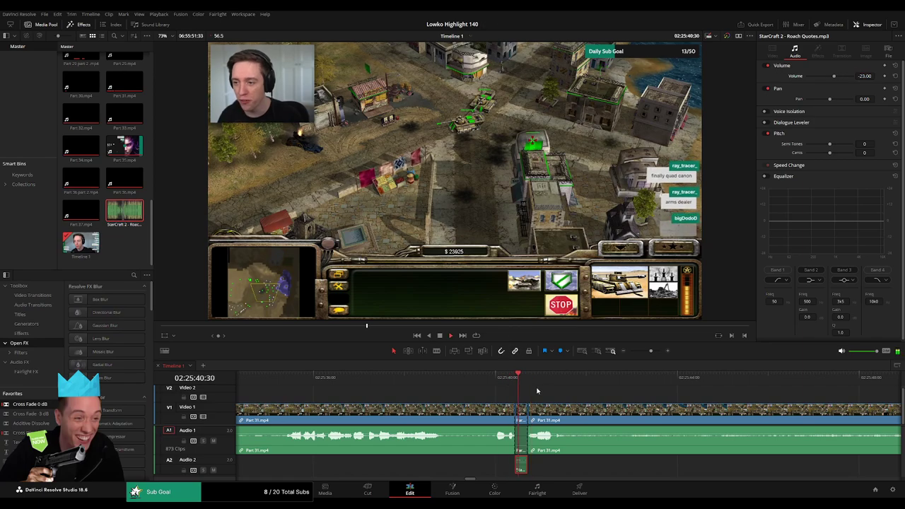
# Review the sound effect, then extend the silenced piece and the sound clip beneath it a few frames to about 02:25:40:48
pyautogui.click(580, 393)
pyautogui.click(530, 382)
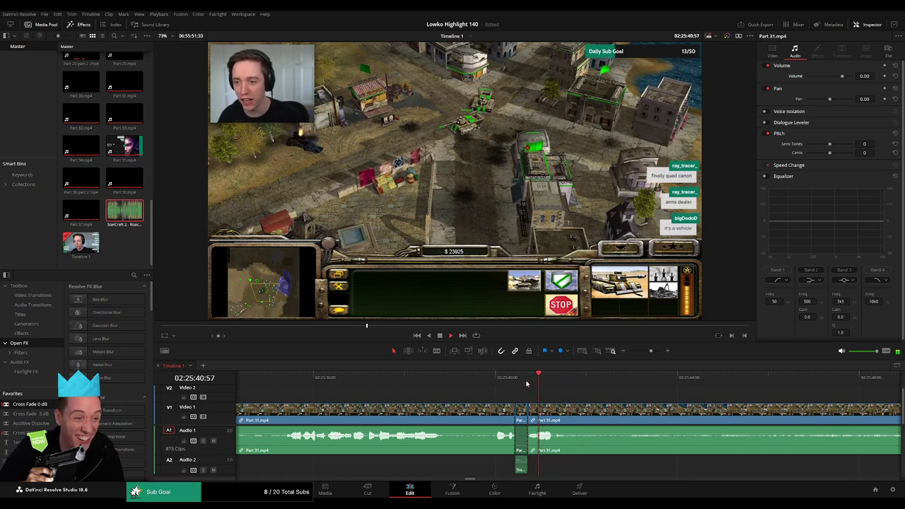
pyautogui.click(526, 384)
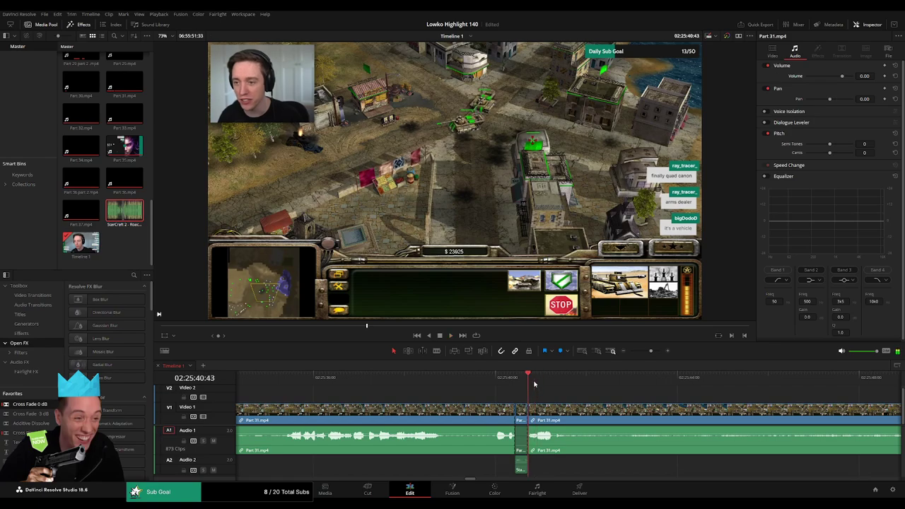
pyautogui.press('Right')
pyautogui.moveTo(528, 412); pyautogui.dragTo(532, 424)
pyautogui.moveTo(527, 463); pyautogui.dragTo(531, 463)
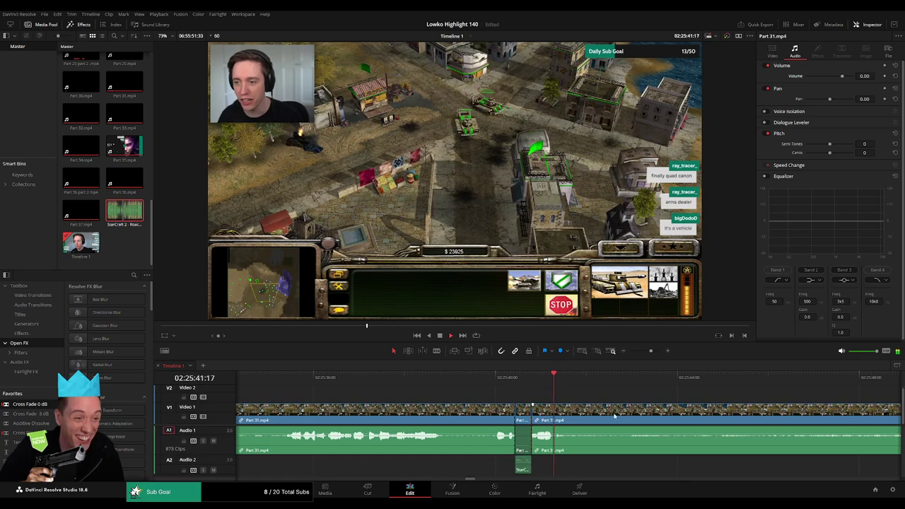
# Skim Part 31.mp4 from about 02:25:47 to 02:26:20 to find the next unneeded section
pyautogui.moveTo(650, 351); pyautogui.dragTo(645, 352)
pyautogui.moveTo(606, 385); pyautogui.dragTo(624, 386)
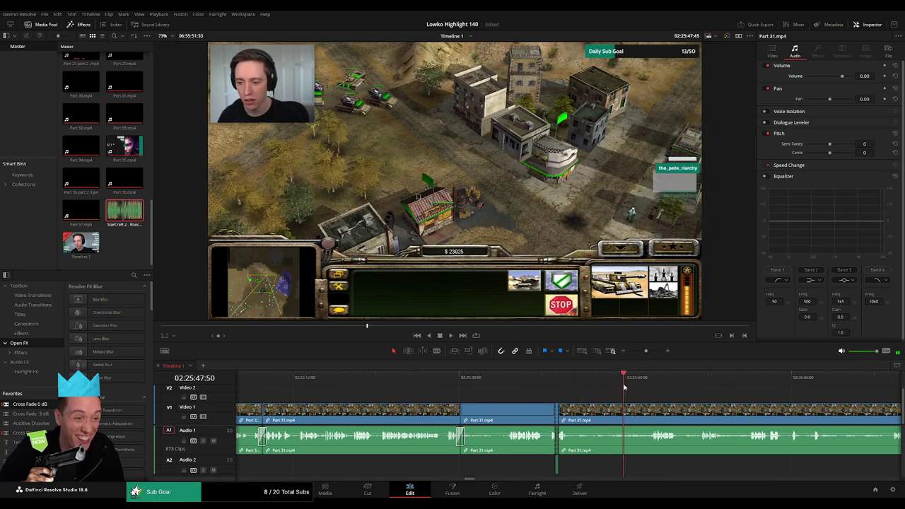
pyautogui.press('space')
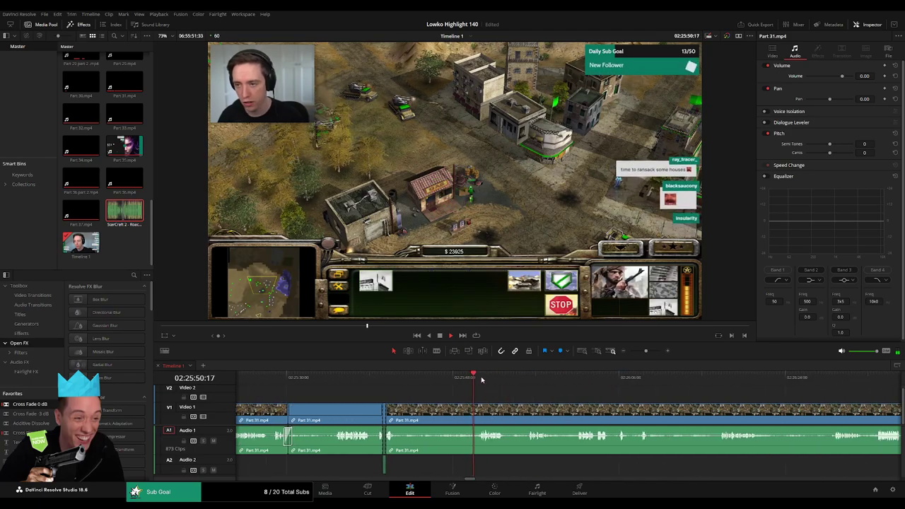
pyautogui.click(522, 379)
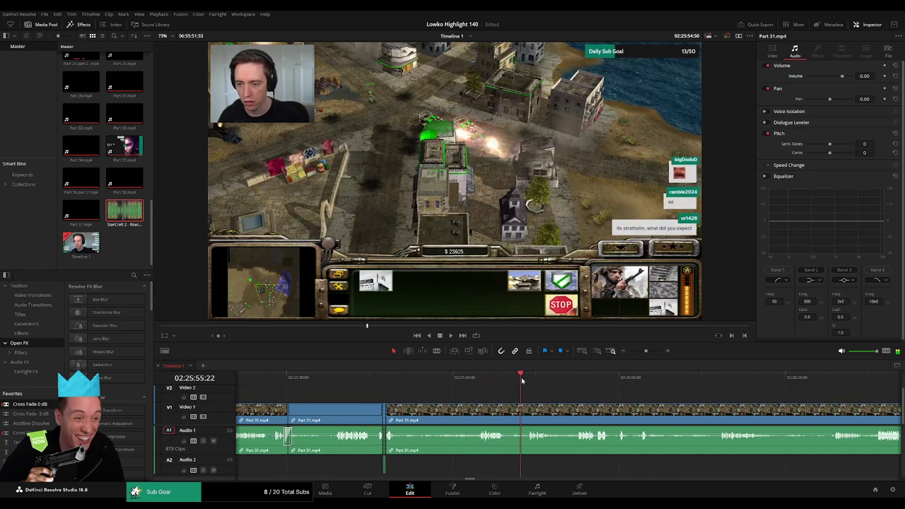
pyautogui.click(566, 382)
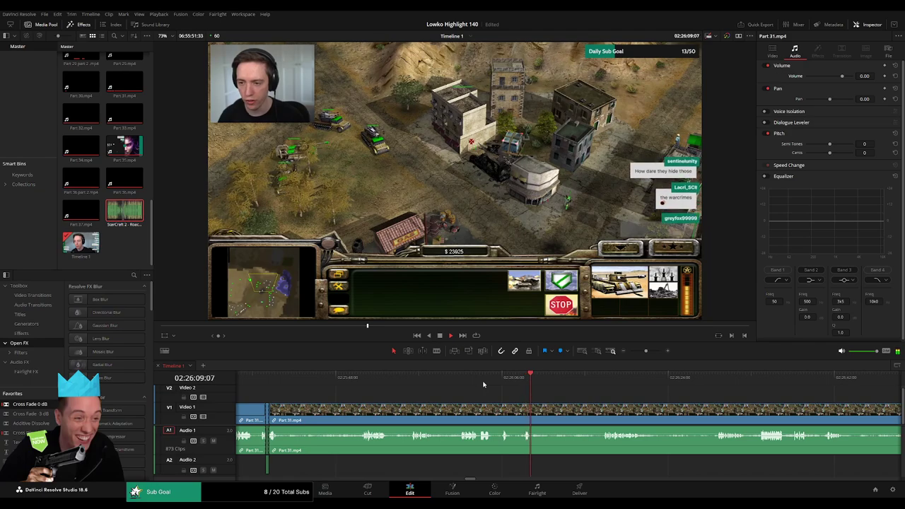
pyautogui.click(555, 379)
pyautogui.click(589, 381)
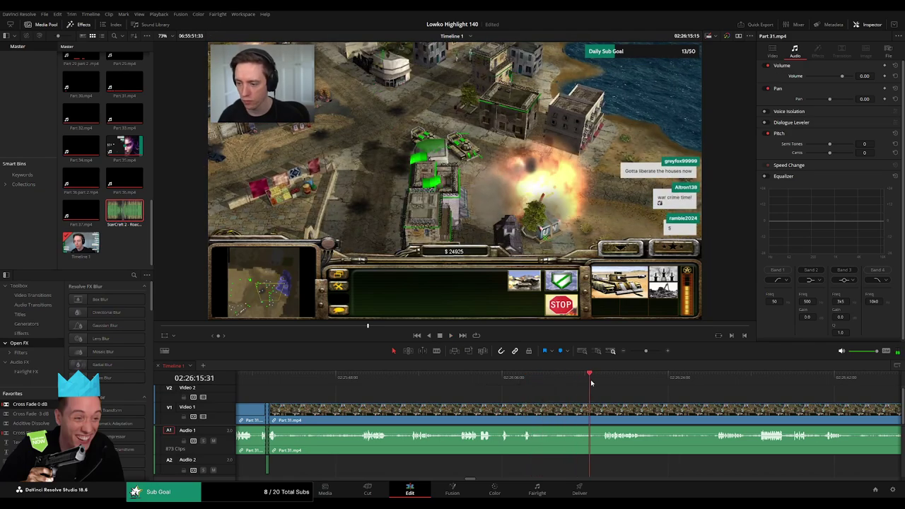
pyautogui.click(600, 380)
pyautogui.moveTo(637, 396); pyautogui.dragTo(459, 387)
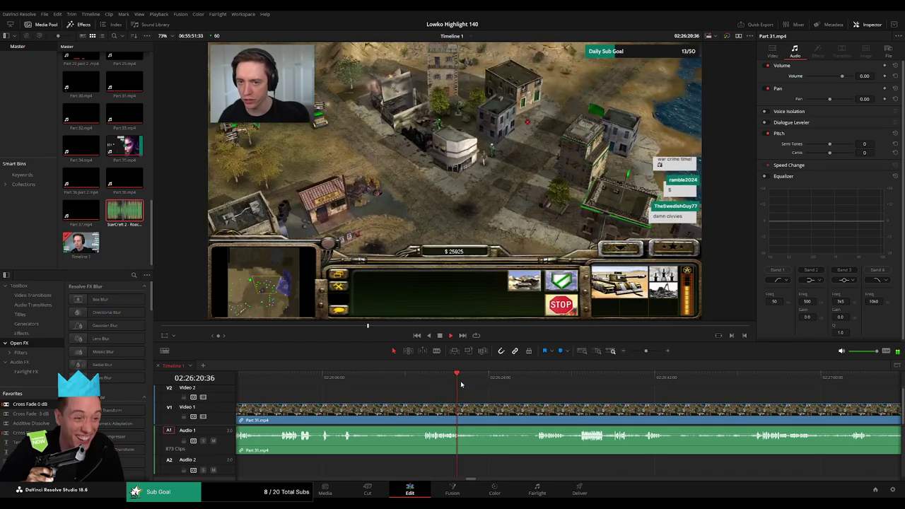
# Cut Part 31.mp4 at about 02:26:23 to mark the start of the next unneeded section
pyautogui.click(475, 380)
pyautogui.press('b')
pyautogui.click(482, 420)
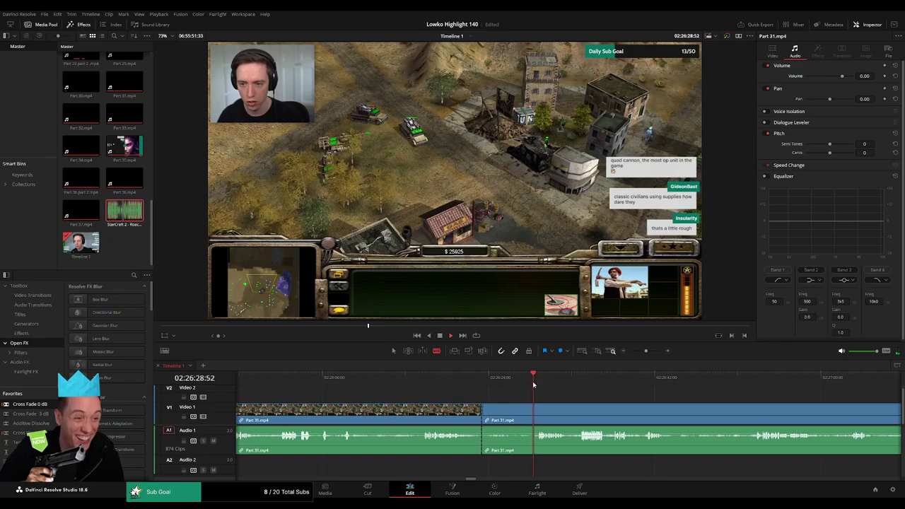
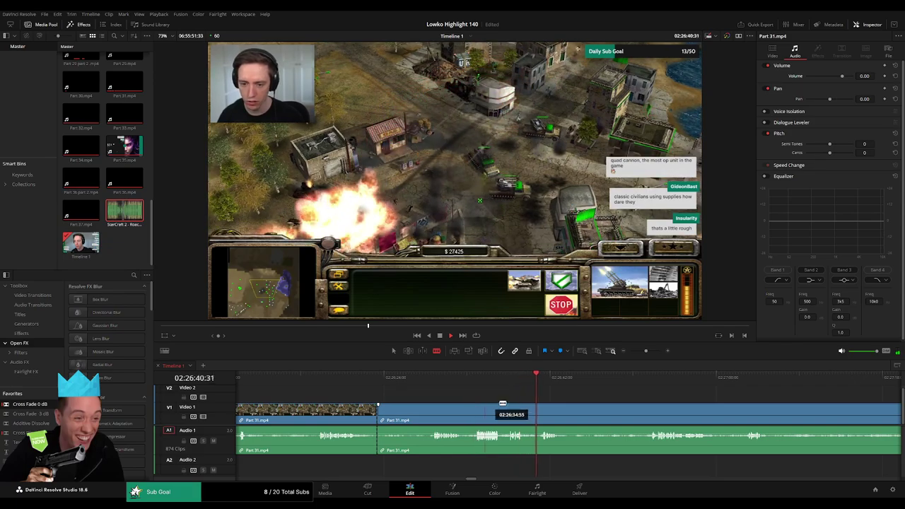
pyautogui.click(468, 414)
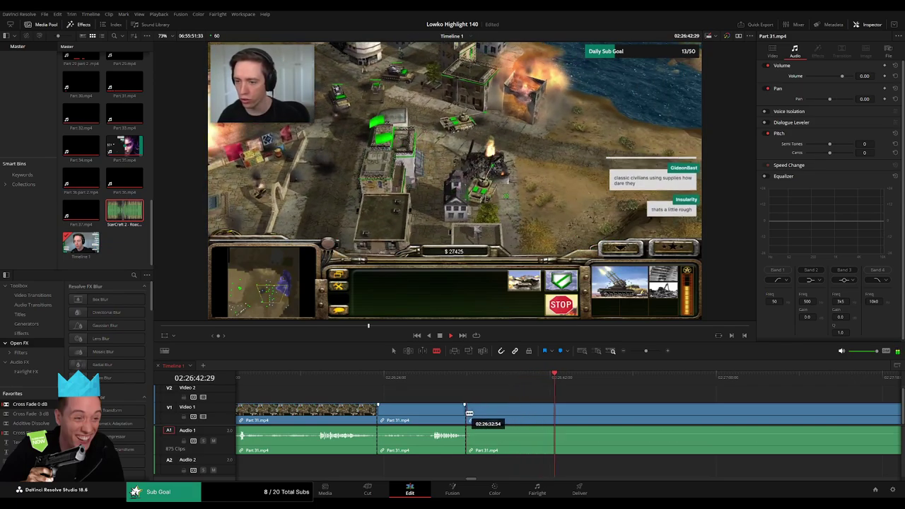
pyautogui.press('a')
pyautogui.click(446, 416)
pyautogui.hotkey('ctrl', 'z')
# Cut Part 31.mp4 at about 02:26:29, ripple-delete back to the 02:26:23 cut, and put a Cross Fade 0 dB on the audio join
pyautogui.press('b')
pyautogui.click(429, 416)
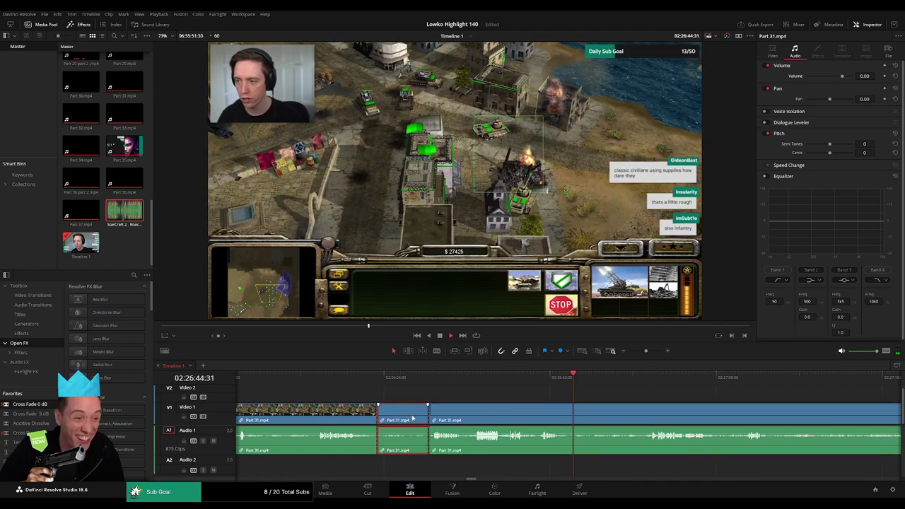
pyautogui.press('Delete')
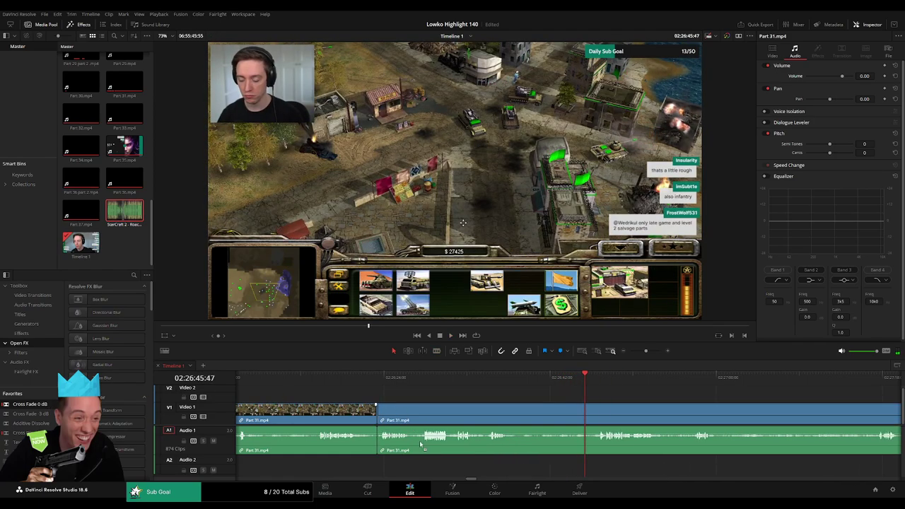
# Cut Part 31.mp4 at about 02:26:38 and 02:26:45, and ripple-delete the section between the two cuts
pyautogui.click(500, 377)
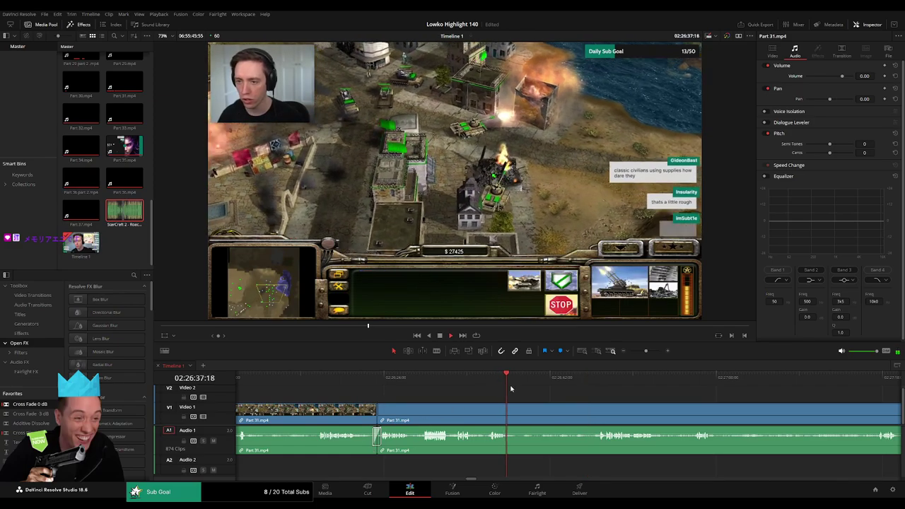
pyautogui.click(594, 380)
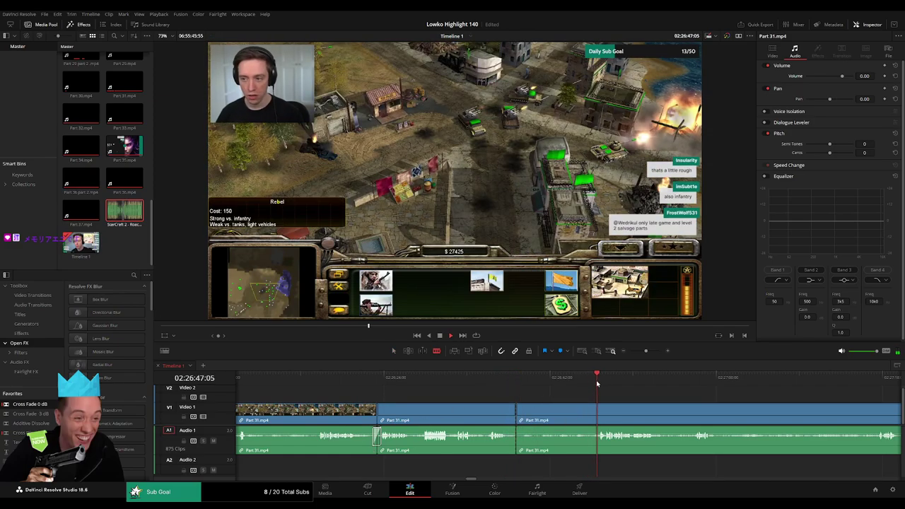
pyautogui.hscroll(3, 517, 390)
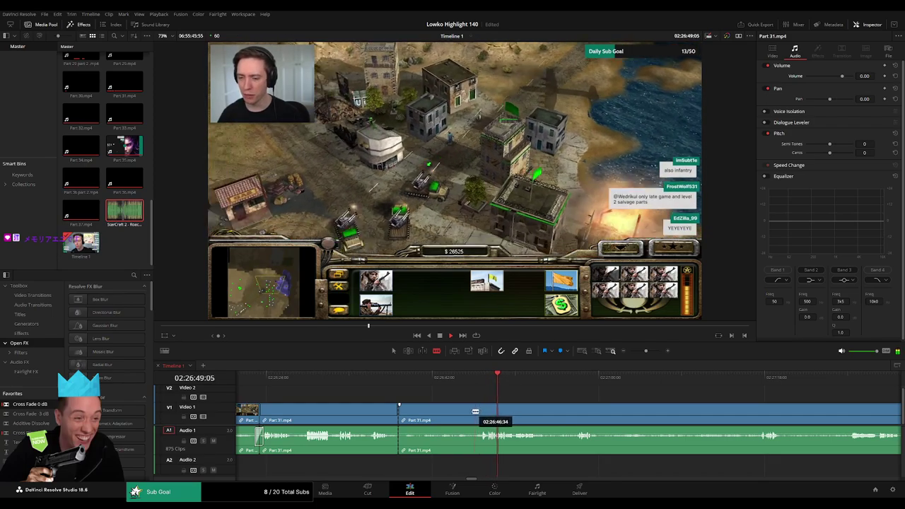
pyautogui.click(467, 413)
pyautogui.press('a')
pyautogui.press('Delete')
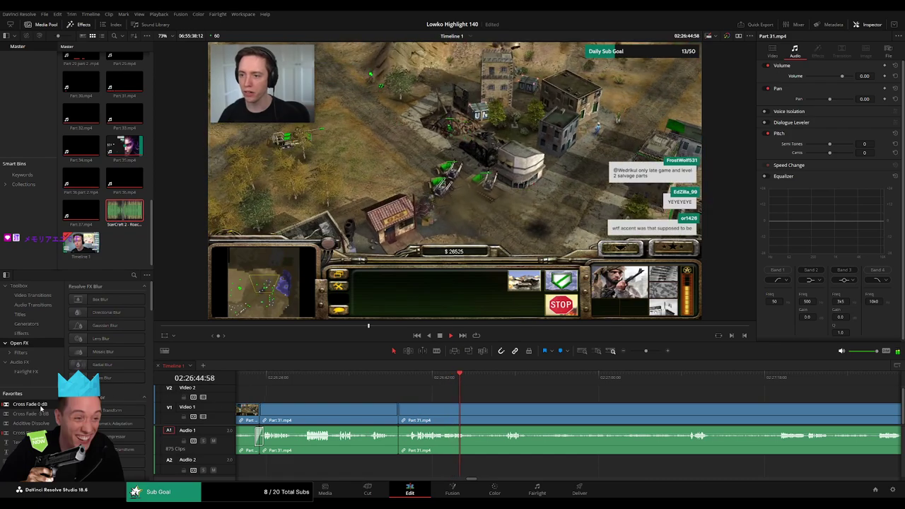
# Add a Cross Fade 0 dB at the audio cut and split the Part 31.mp4 clip at 02:26:52:32
pyautogui.click(469, 400)
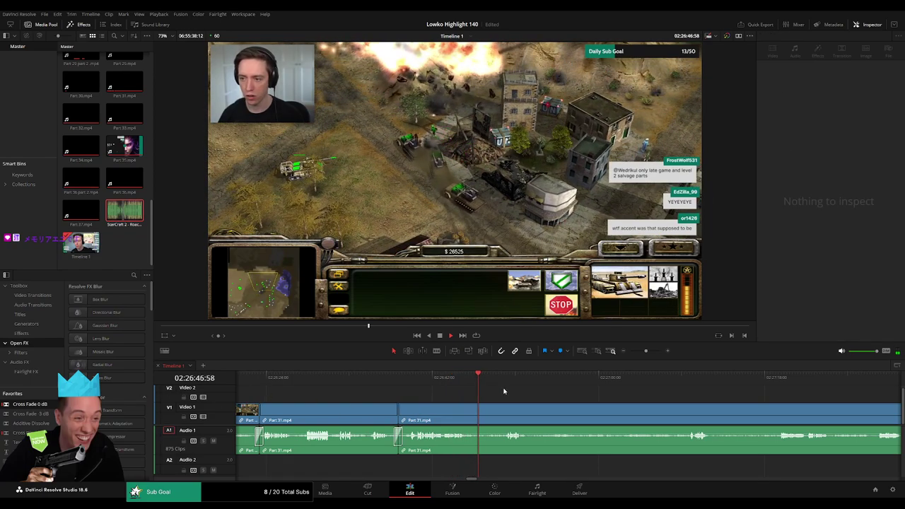
pyautogui.click(489, 373)
pyautogui.click(500, 375)
pyautogui.moveTo(527, 389); pyautogui.dragTo(439, 390)
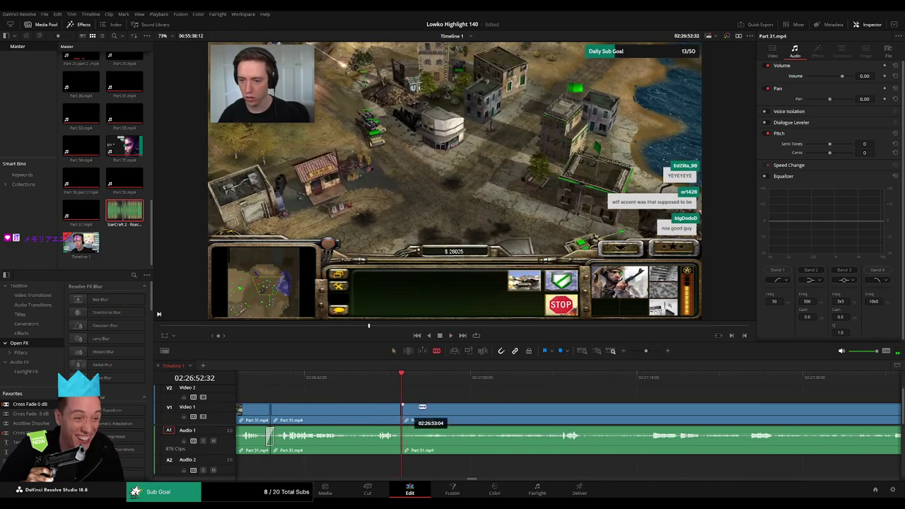
# Remove the gameplay from 02:26:52:32 until shortly before the mission score screen and add a Cross Fade 0 dB at the audio join
pyautogui.moveTo(597, 402); pyautogui.dragTo(481, 390)
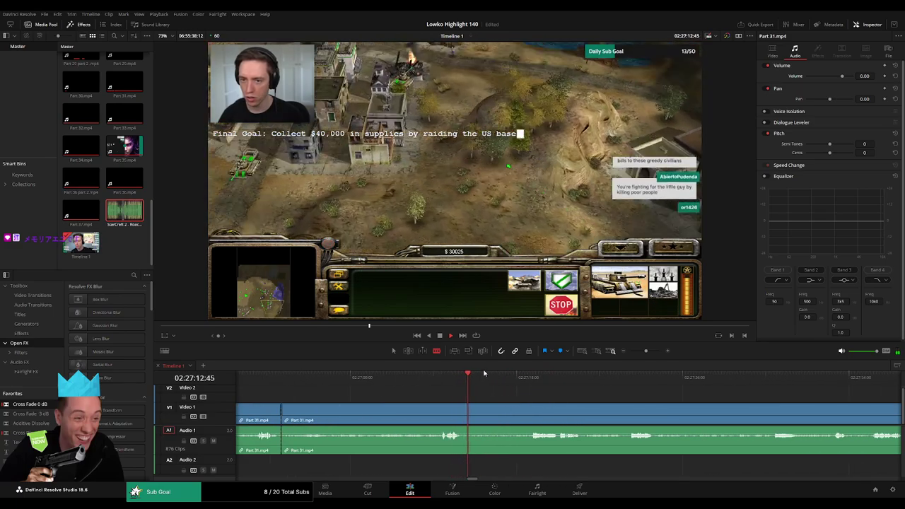
pyautogui.moveTo(518, 377); pyautogui.dragTo(529, 375)
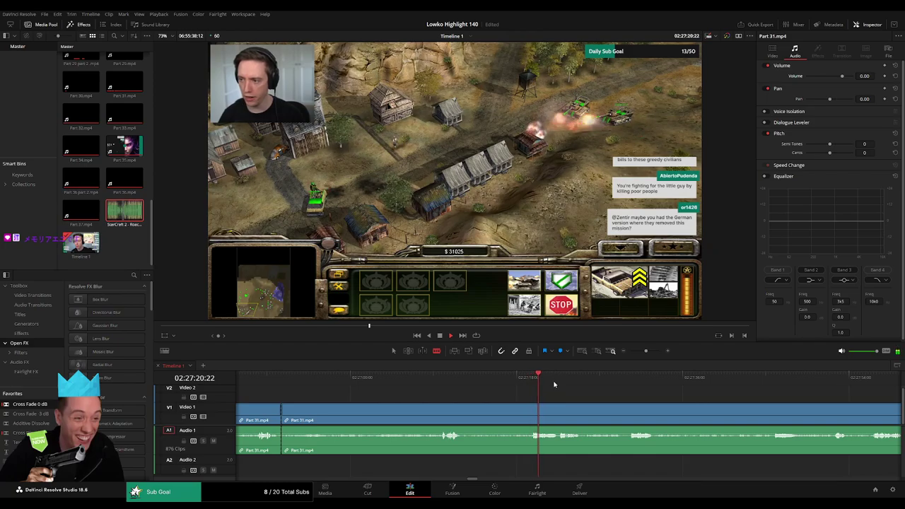
pyautogui.moveTo(618, 381); pyautogui.dragTo(634, 382)
pyautogui.moveTo(645, 352); pyautogui.dragTo(640, 351)
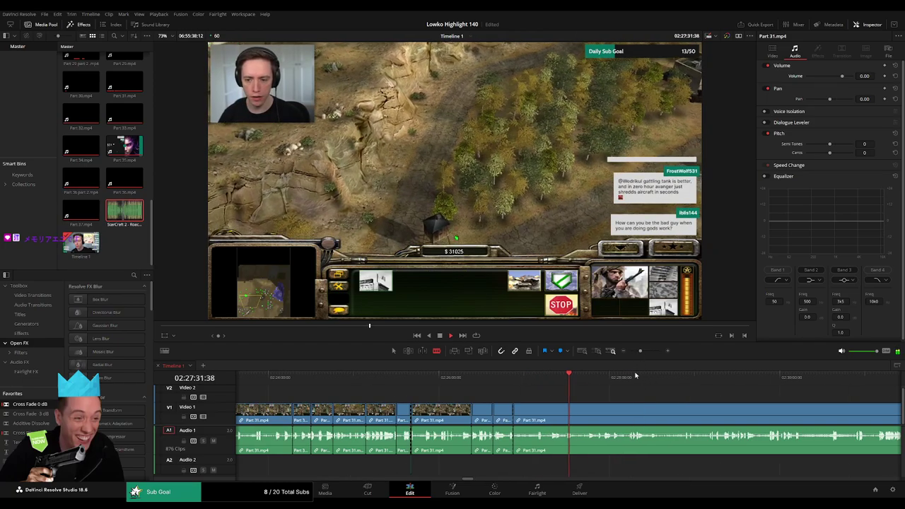
pyautogui.moveTo(657, 383); pyautogui.dragTo(513, 382)
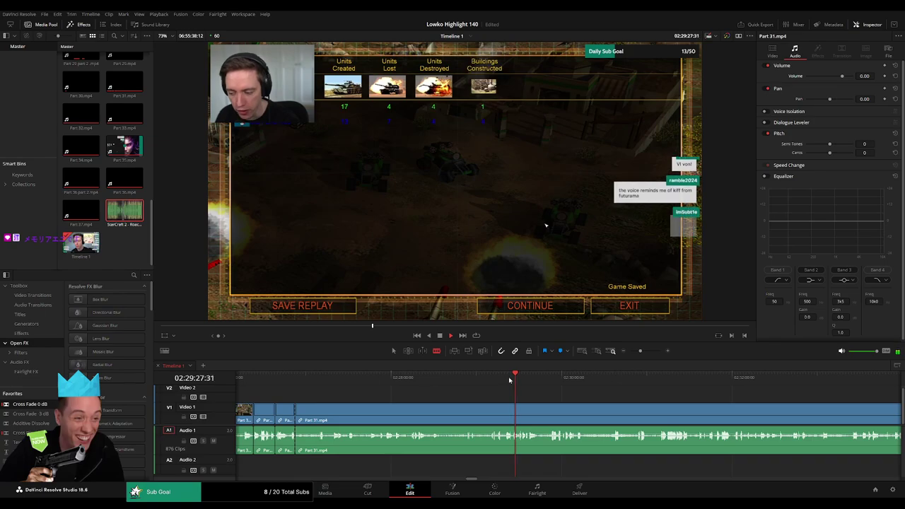
pyautogui.click(643, 352)
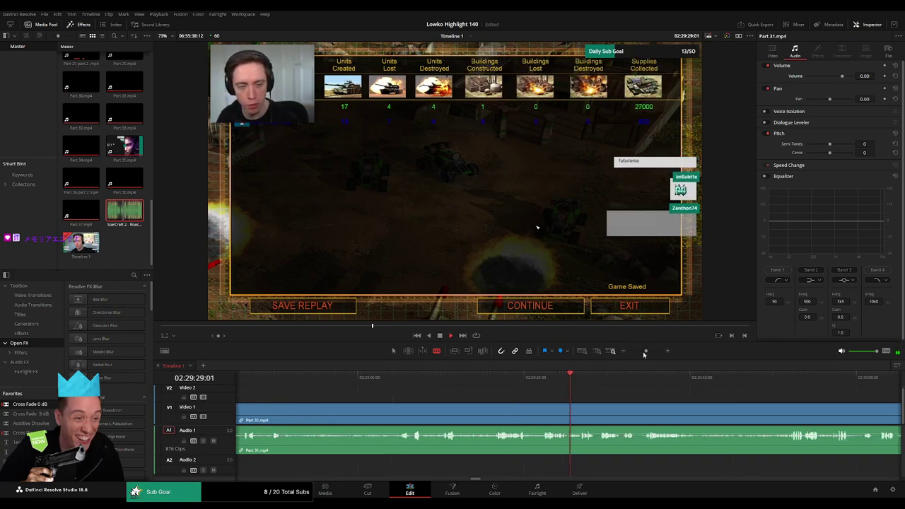
pyautogui.click(401, 384)
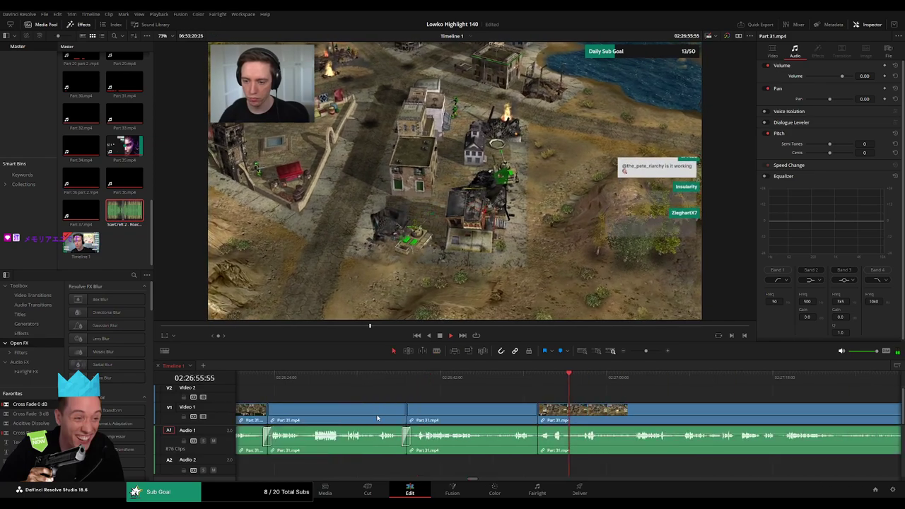
pyautogui.moveTo(536, 445); pyautogui.dragTo(539, 442)
pyautogui.press('space')
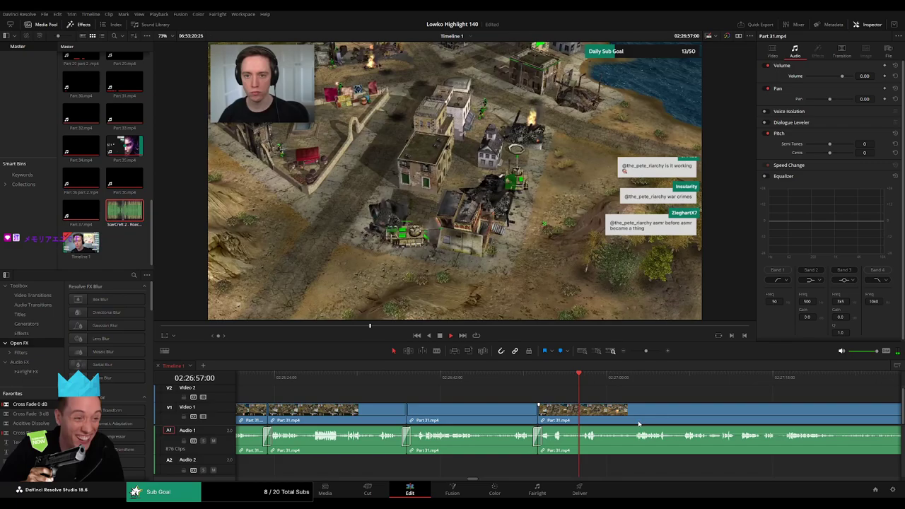
# Review the footage through the score screen and split the Part 31.mp4 clip at about 02:27:24, during the loading screen
pyautogui.hscroll(2, 526, 418)
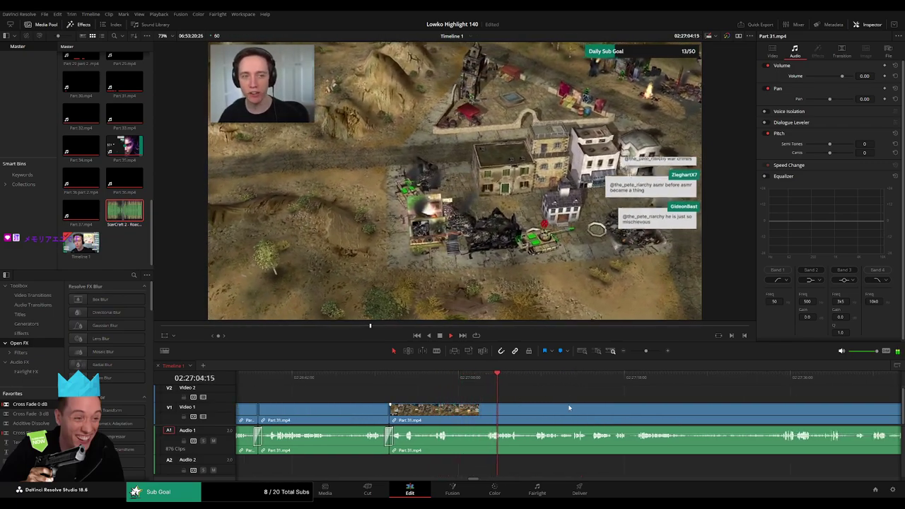
pyautogui.hscroll(2, 509, 406)
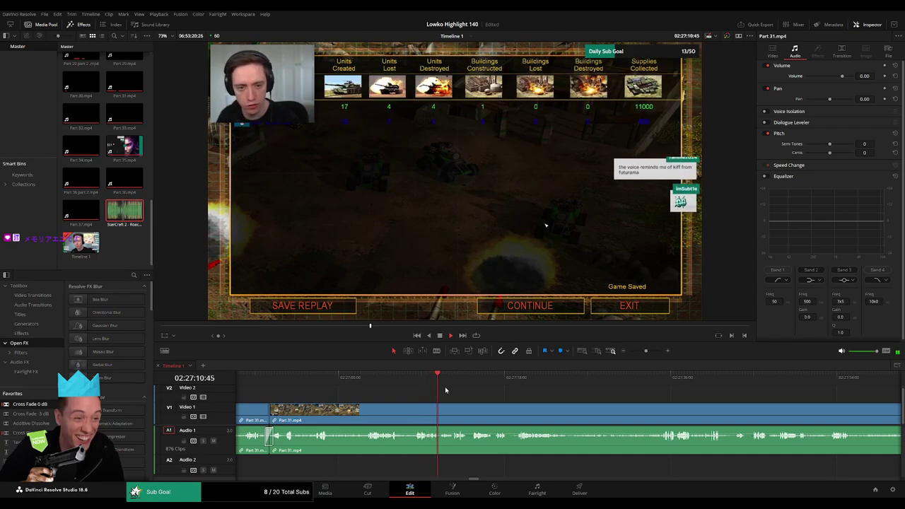
pyautogui.hscroll(3, 481, 408)
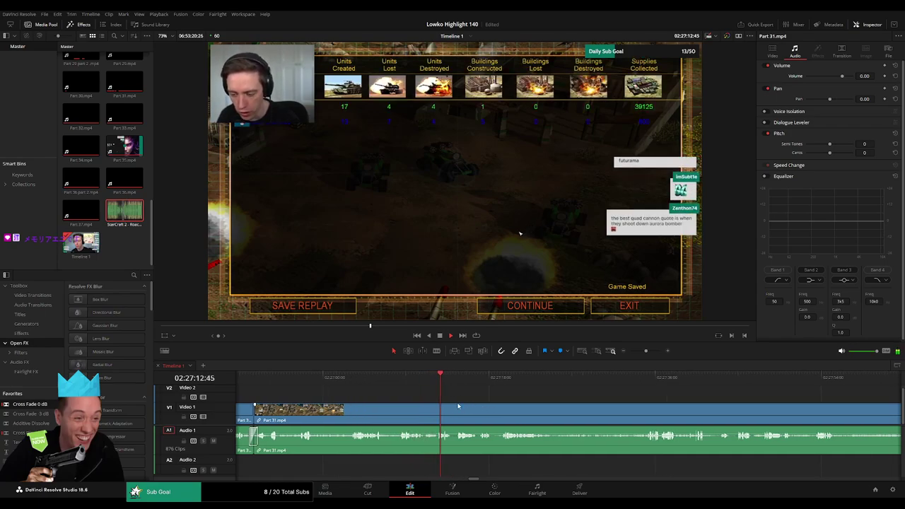
pyautogui.click(425, 379)
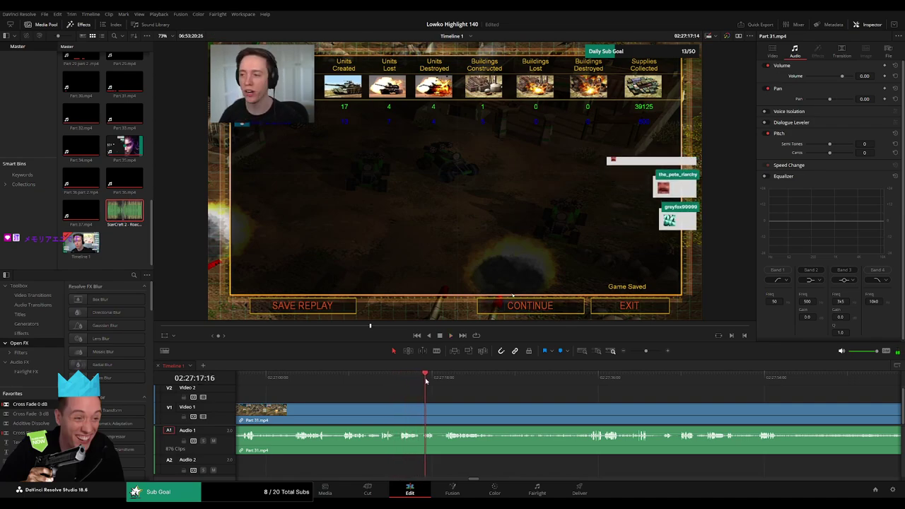
pyautogui.click(450, 380)
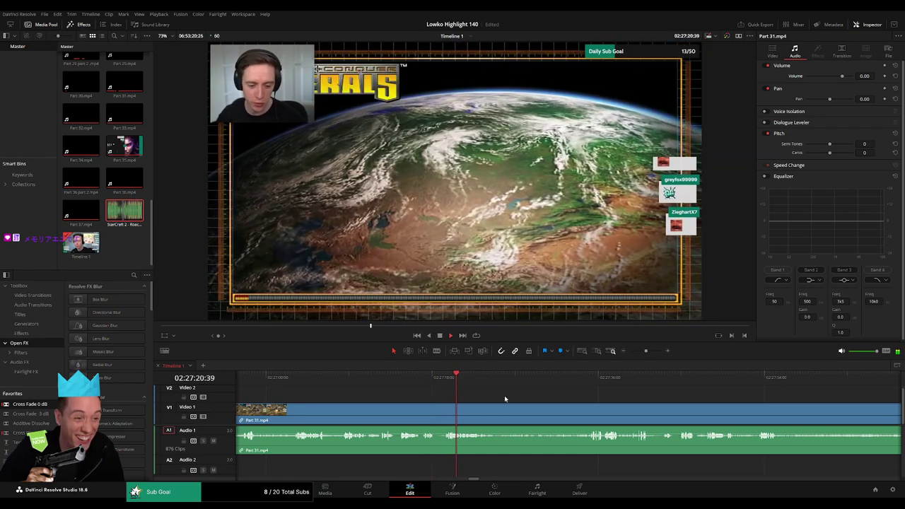
pyautogui.hscroll(3, 484, 397)
pyautogui.hscroll(2, 435, 401)
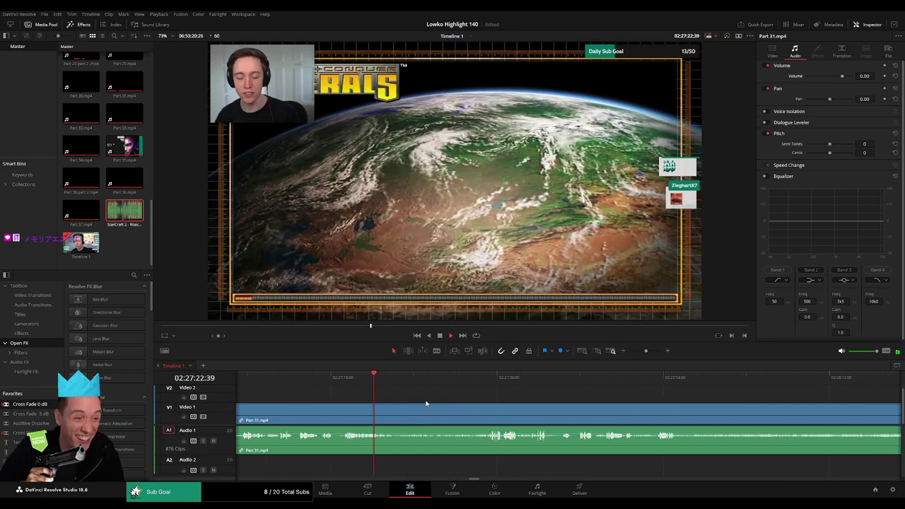
pyautogui.press('b')
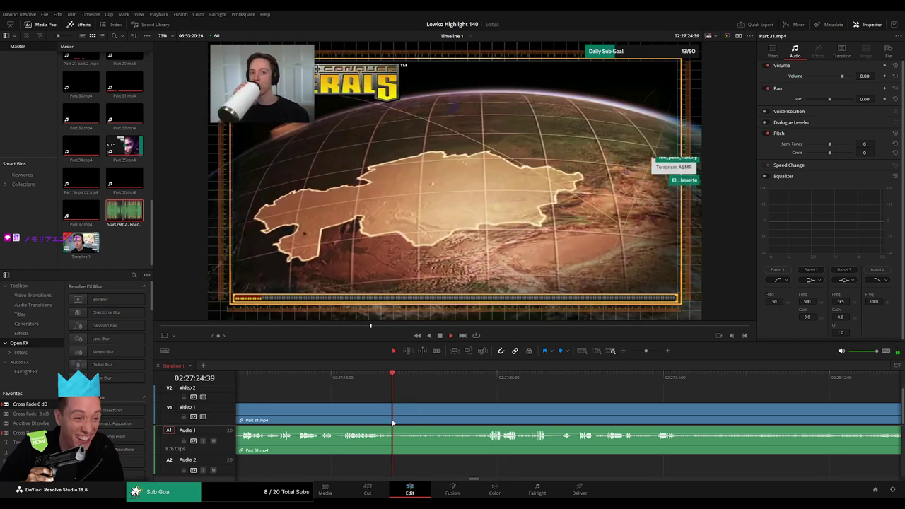
pyautogui.click(393, 417)
# Split the clip at 02:27:33:31, delete the loading-screen section before it with its gap closed, and add a cross fade at the audio join
pyautogui.click(485, 382)
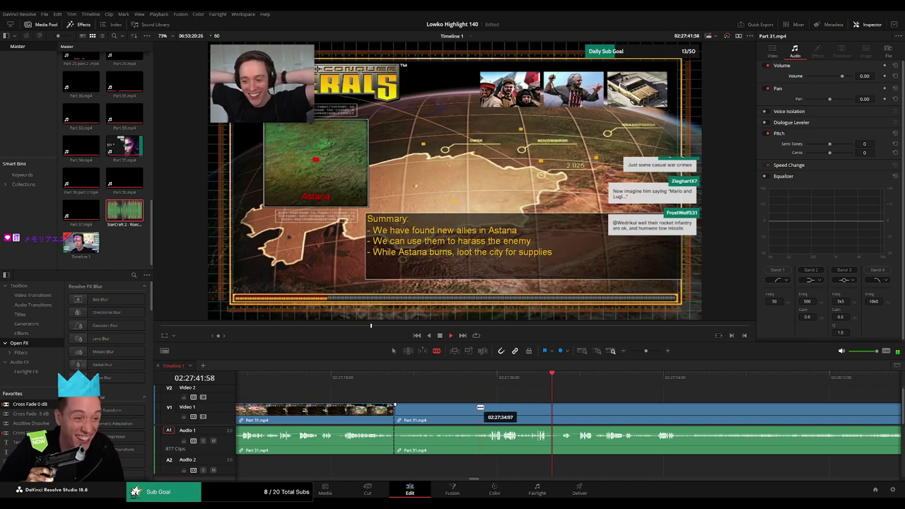
pyautogui.click(470, 381)
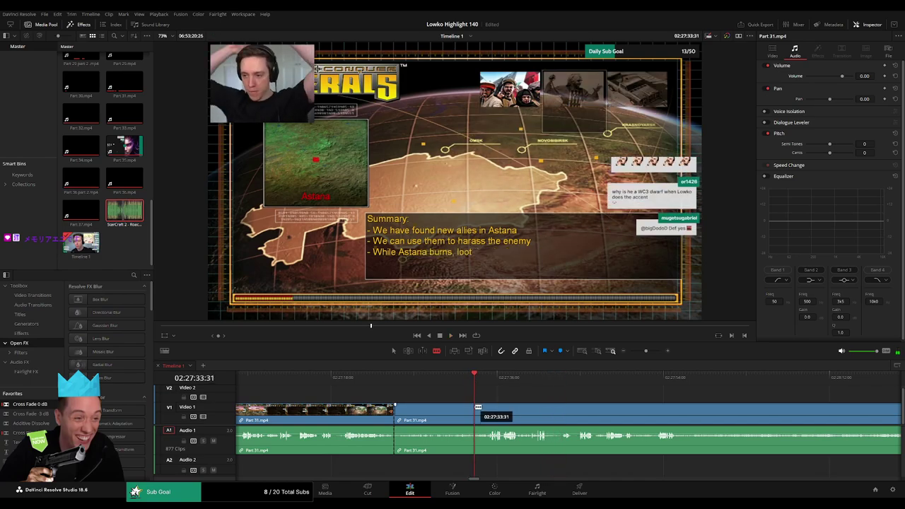
pyautogui.press('a')
pyautogui.click(460, 415)
pyautogui.press('Delete')
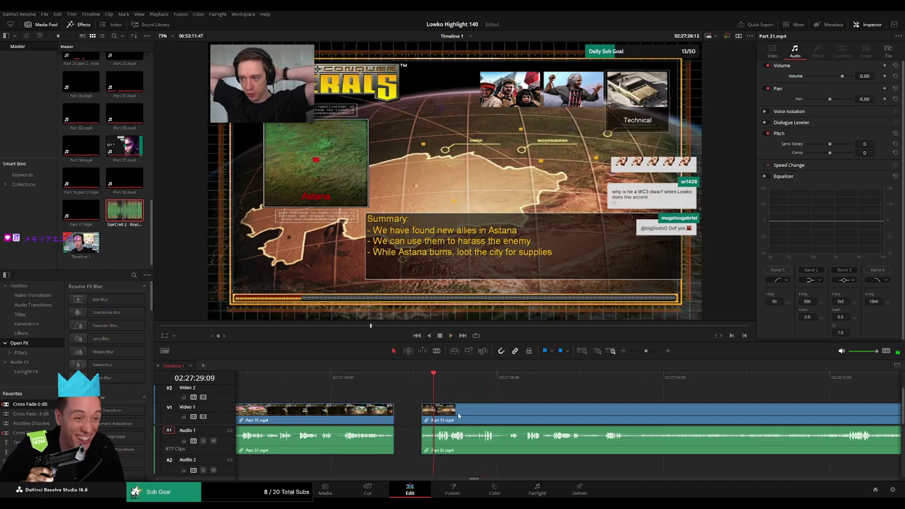
pyautogui.press('space')
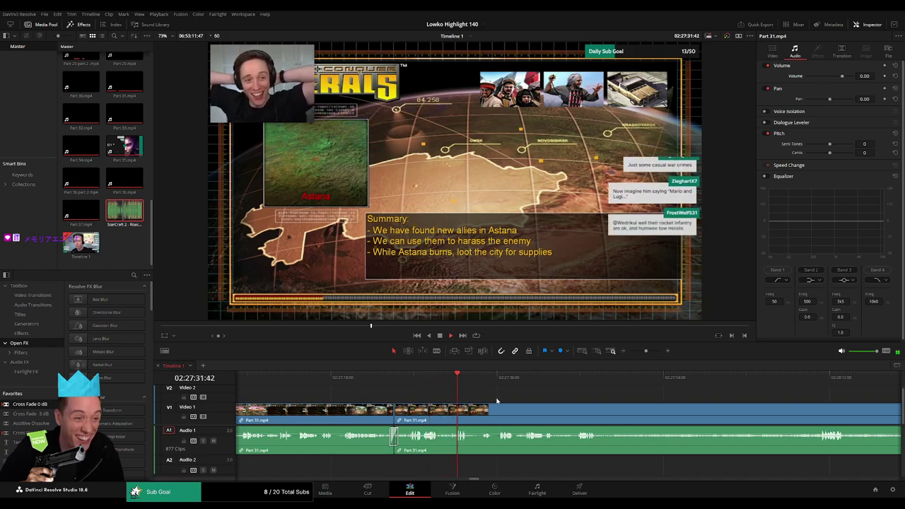
pyautogui.hscroll(2, 491, 397)
pyautogui.click(414, 381)
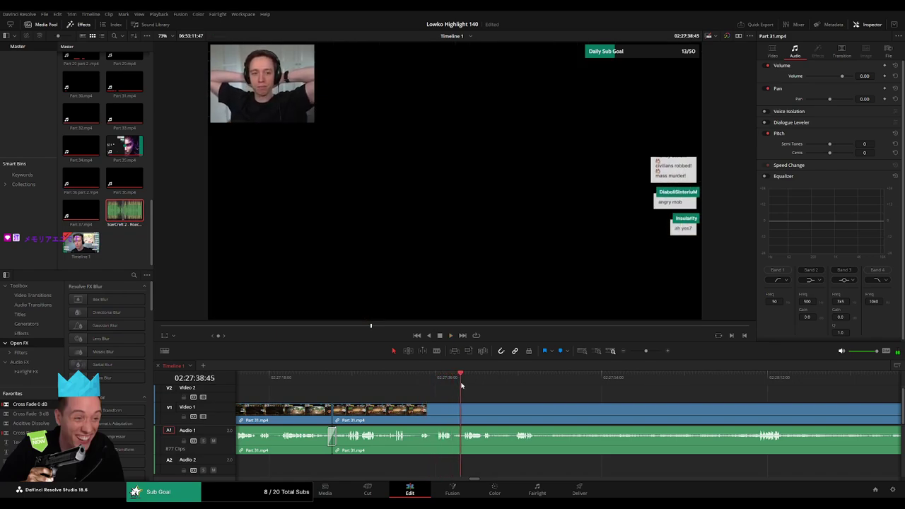
pyautogui.hscroll(3, 466, 394)
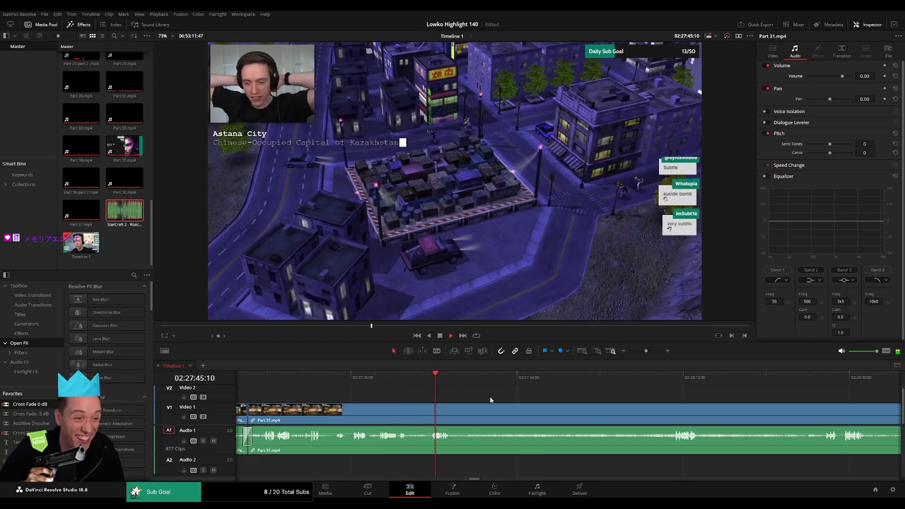
pyautogui.hscroll(3, 402, 389)
pyautogui.press('b')
pyautogui.click(360, 417)
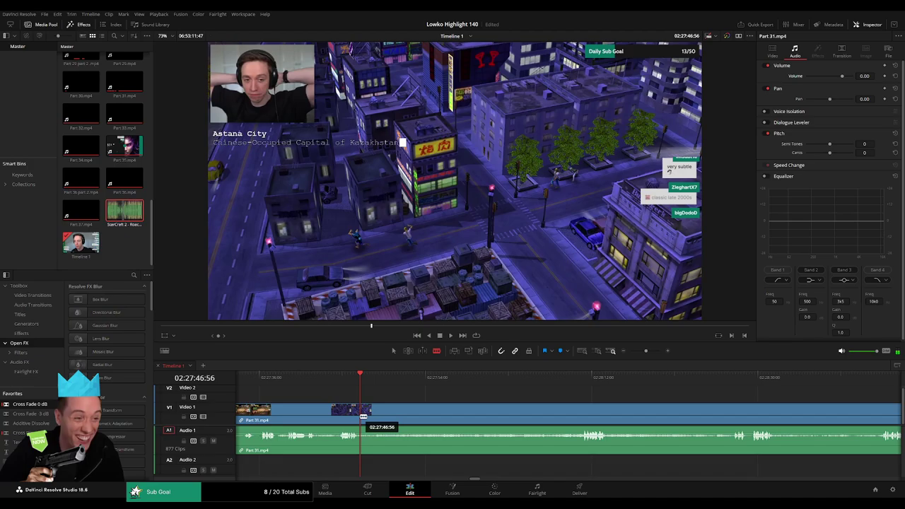
pyautogui.click(581, 382)
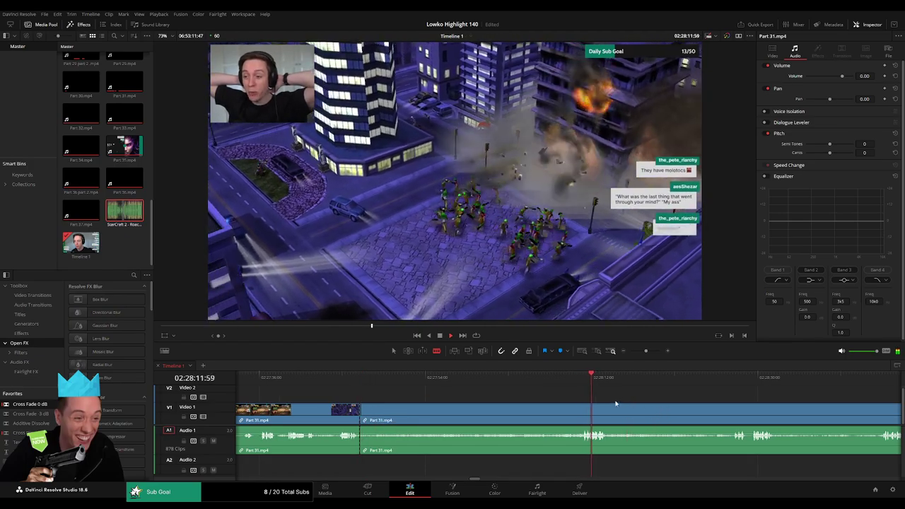
pyautogui.hotkey('ctrl', 'z')
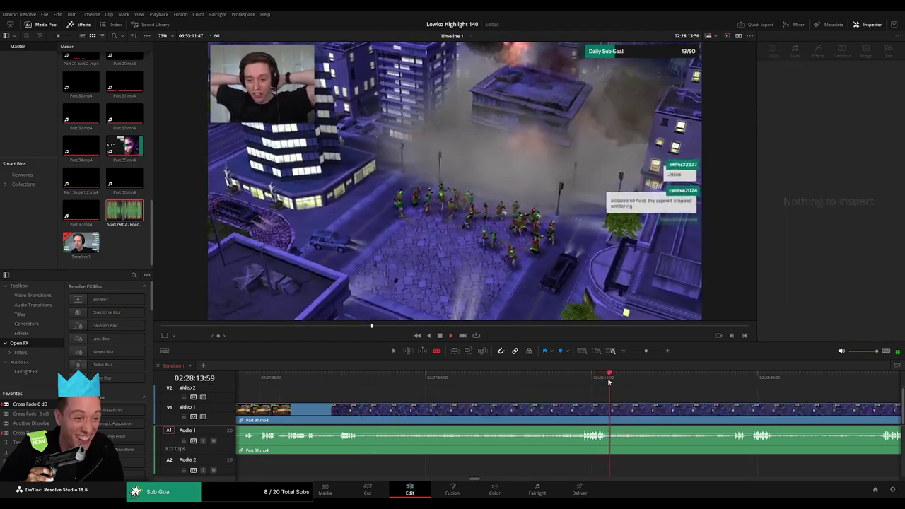
# Review the city mission intro and split the Part 31.mp4 clip at about 02:28:32, before the general's rank screen
pyautogui.click(478, 386)
pyautogui.moveTo(478, 385); pyautogui.dragTo(586, 386)
pyautogui.press('space')
pyautogui.press('space')
pyautogui.moveTo(658, 406); pyautogui.dragTo(509, 402)
pyautogui.hscroll(2, 466, 402)
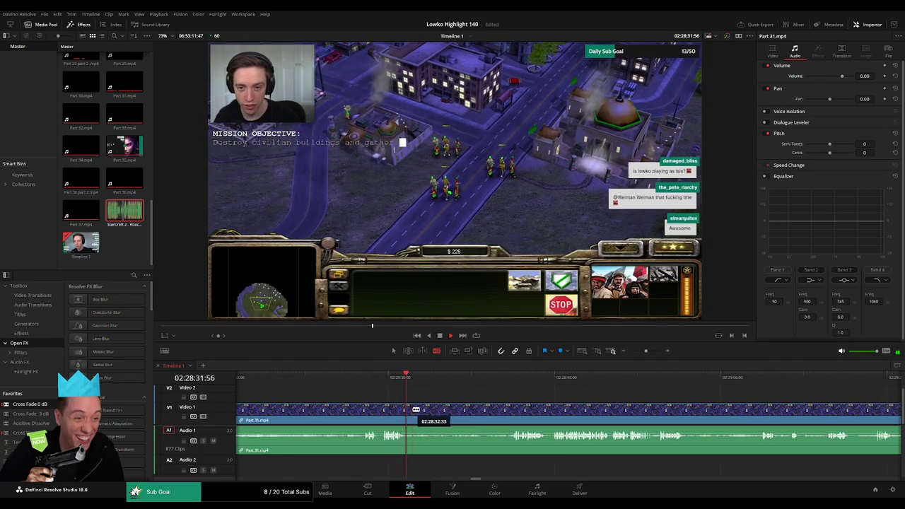
pyautogui.moveTo(421, 383); pyautogui.dragTo(462, 384)
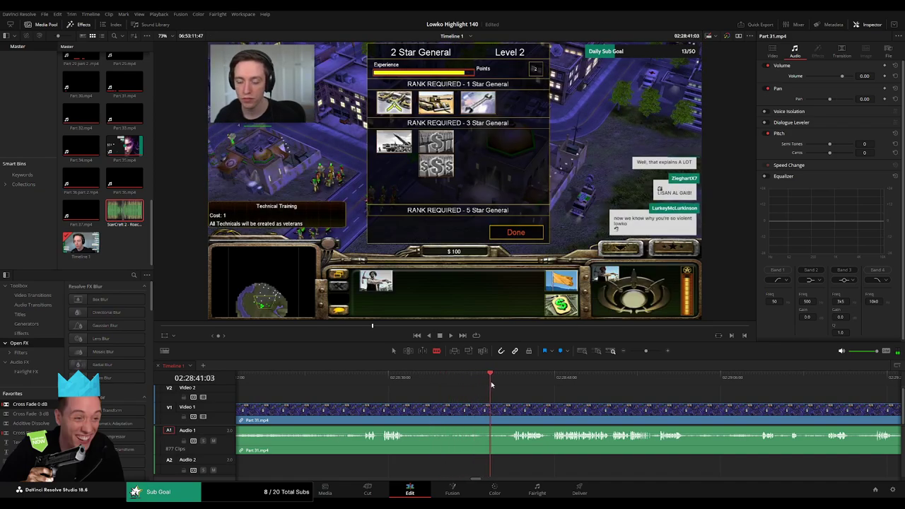
pyautogui.click(405, 416)
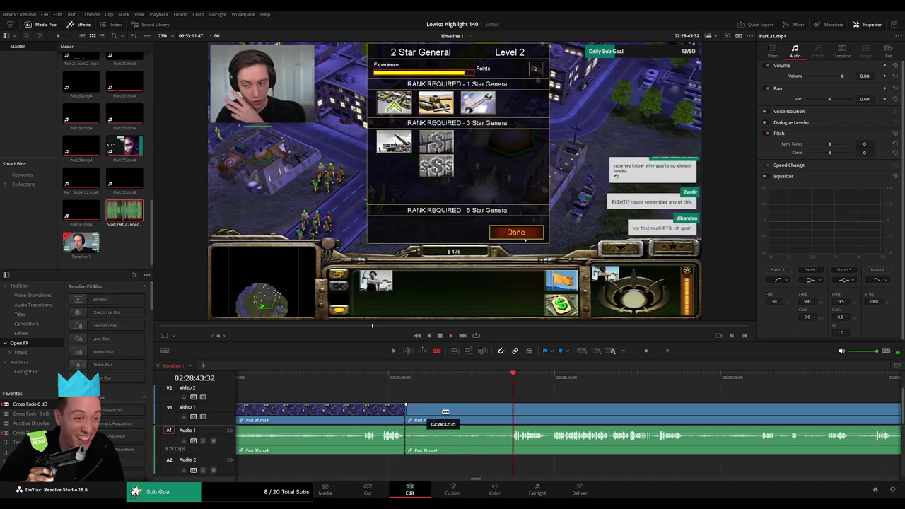
# Split the clip at about 02:28:43, delete the section before it with its gap closed, and add a cross fade at the audio join
pyautogui.click(510, 415)
pyautogui.press('a')
pyautogui.click(479, 418)
pyautogui.press('Delete')
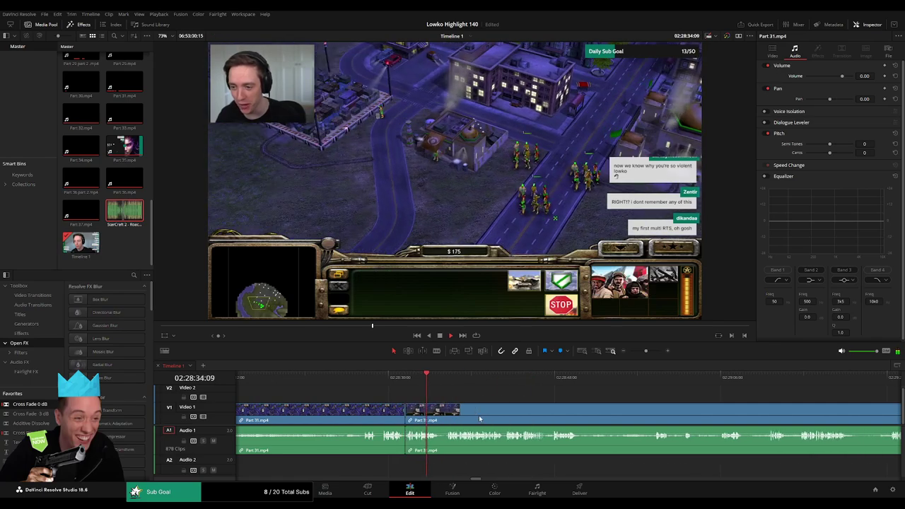
pyautogui.press('space')
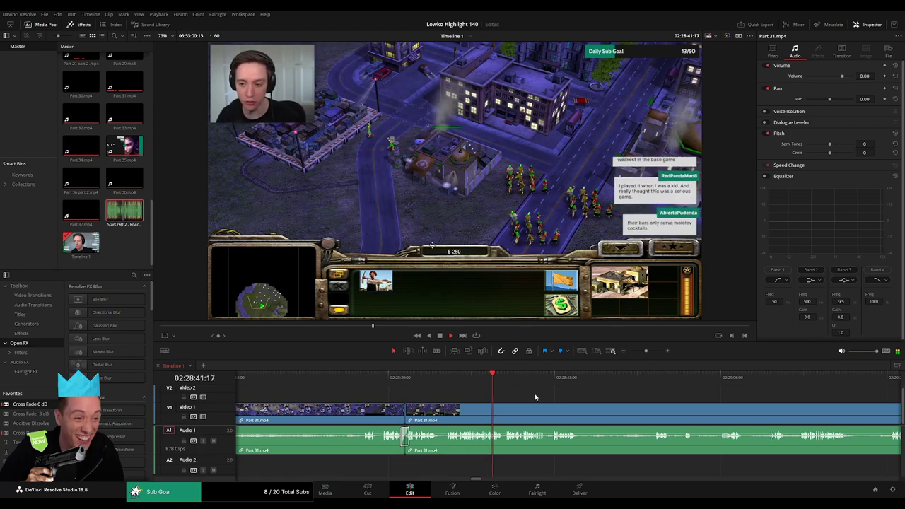
# Cut out the quiet gameplay from about 02:28:51 to 02:28:58, close the gap, and add a cross fade at the audio join
pyautogui.moveTo(597, 396); pyautogui.dragTo(480, 395)
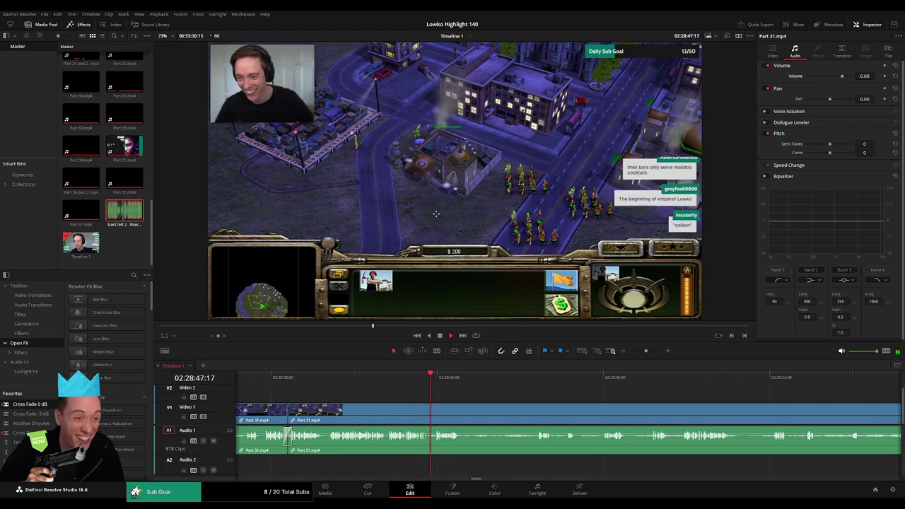
pyautogui.moveTo(455, 392); pyautogui.dragTo(420, 383)
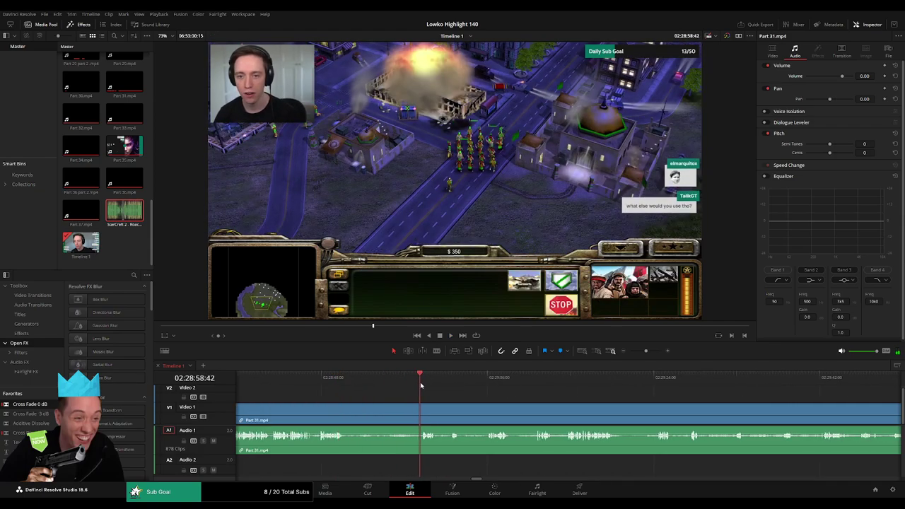
pyautogui.press('b')
pyautogui.click(348, 412)
pyautogui.click(415, 408)
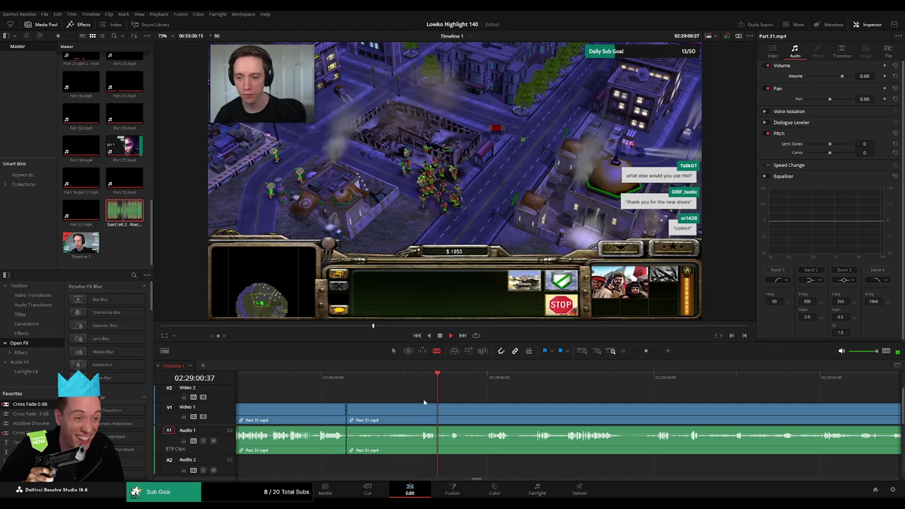
pyautogui.press('a')
pyautogui.click(397, 417)
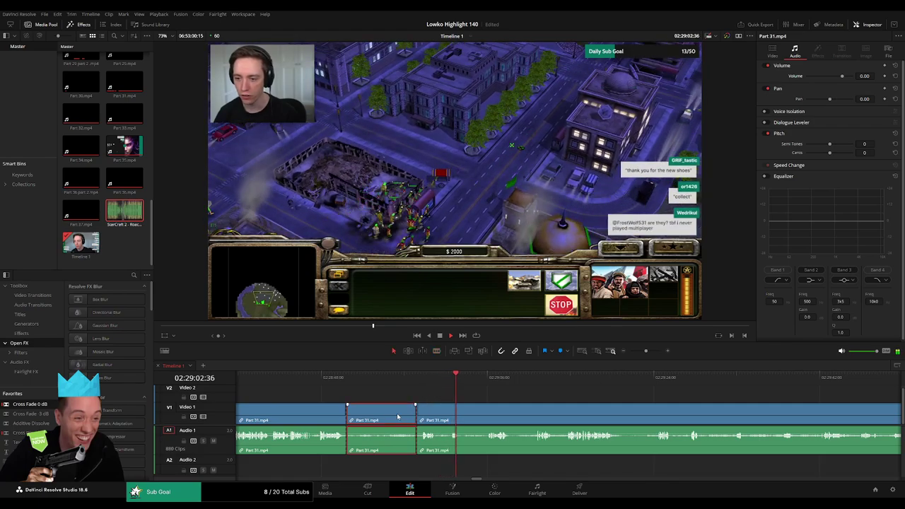
pyautogui.press('Delete')
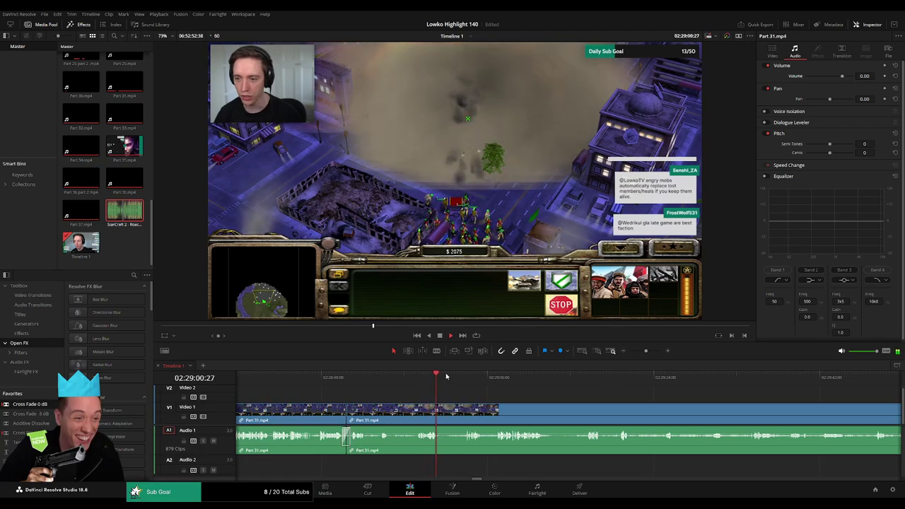
# Cut out the Part 31.mp4 section from about 02:29:01 to 02:29:03 and close the gap
pyautogui.press('b')
pyautogui.click(441, 416)
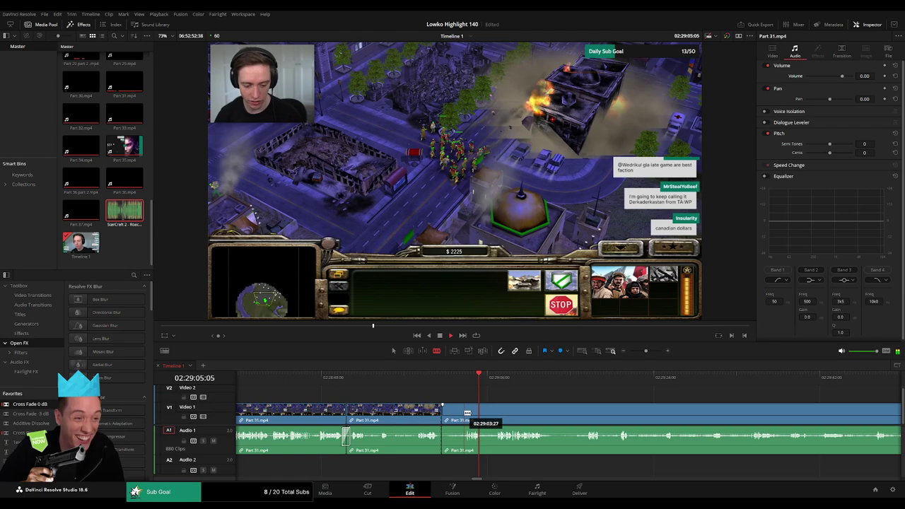
pyautogui.click(464, 415)
pyautogui.press('a')
pyautogui.click(457, 417)
pyautogui.press('BackSpace')
pyautogui.click(458, 419)
pyautogui.press('BackSpace')
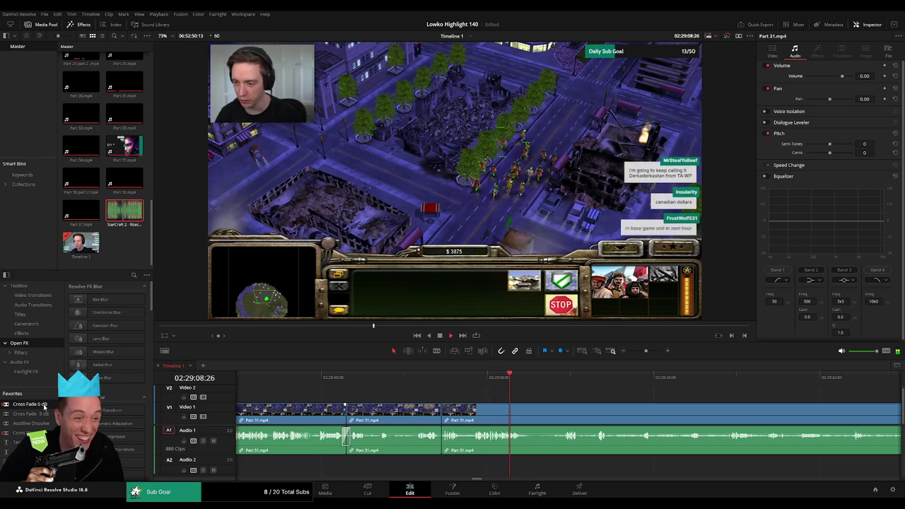
# Review the city demolition gameplay from about 02:29:08 to 02:30:46 for the next moment worth keeping
pyautogui.click(565, 379)
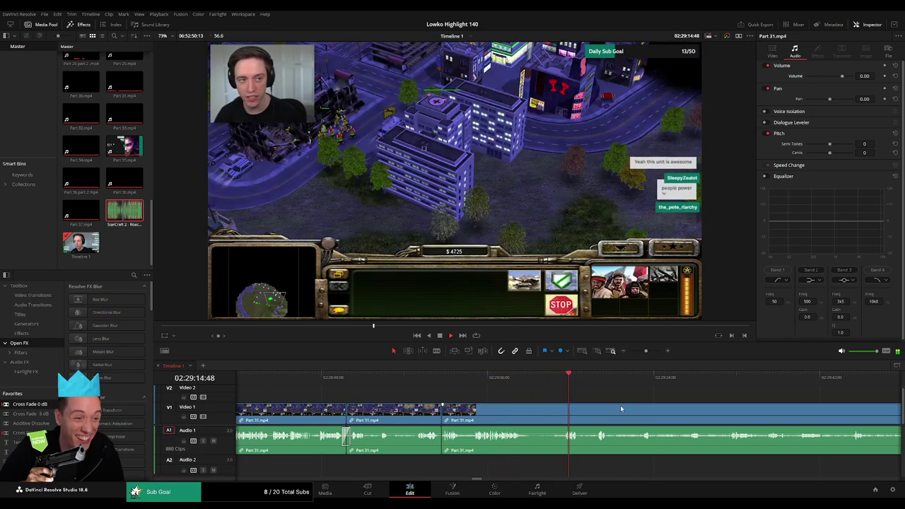
pyautogui.moveTo(640, 407); pyautogui.dragTo(435, 386)
pyautogui.click(440, 386)
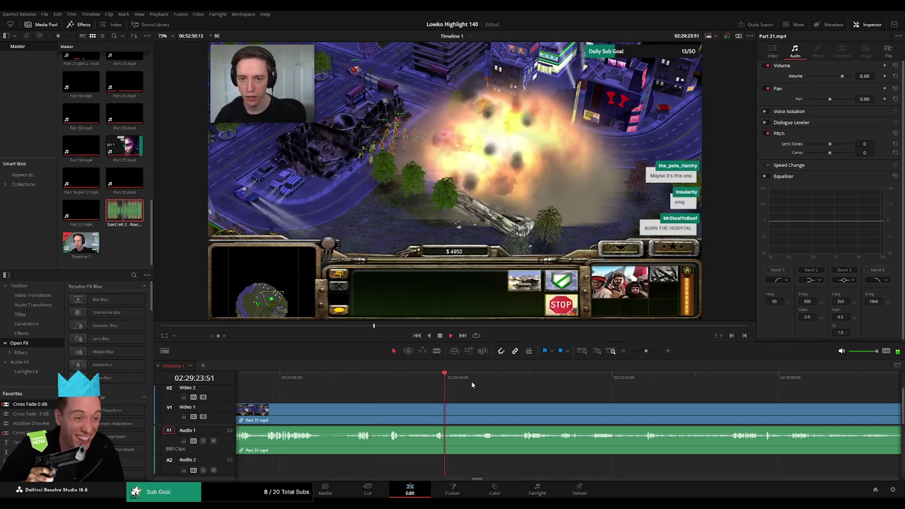
pyautogui.click(524, 387)
pyautogui.click(728, 380)
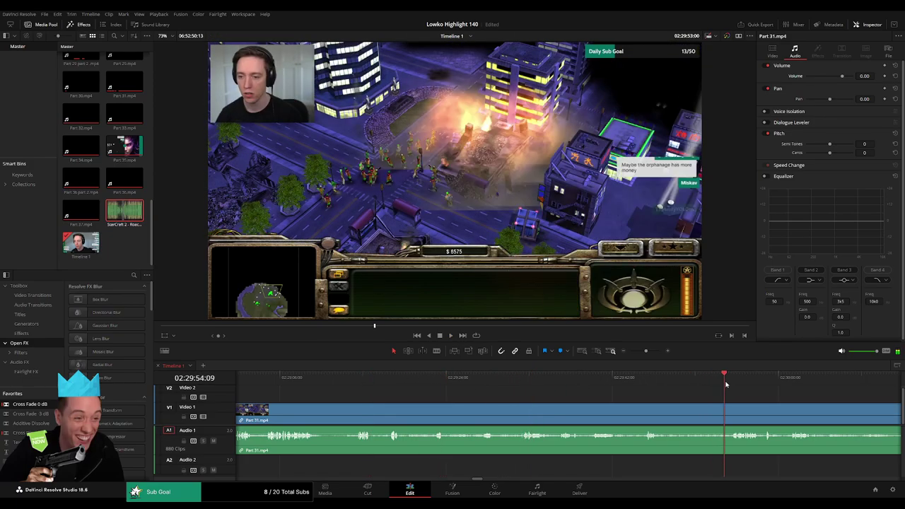
pyautogui.moveTo(762, 400); pyautogui.dragTo(532, 383)
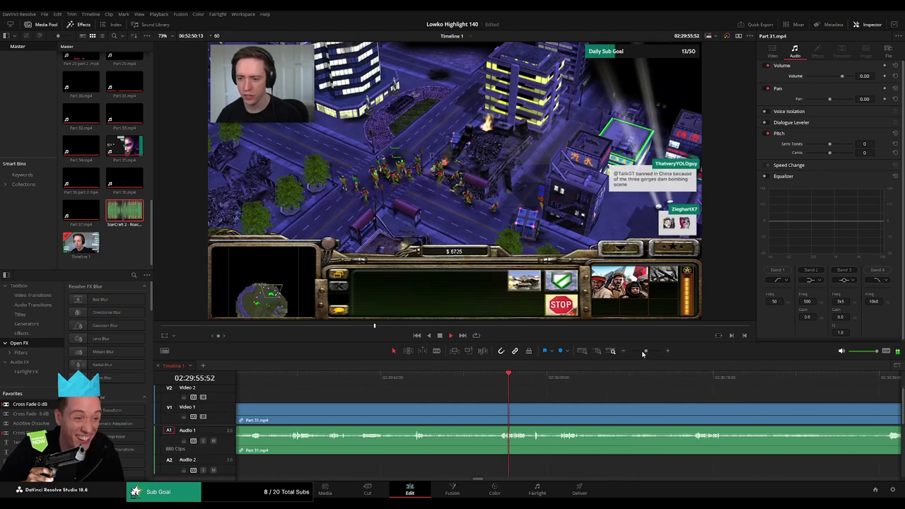
pyautogui.click(642, 352)
pyautogui.click(612, 376)
pyautogui.moveTo(651, 398); pyautogui.dragTo(509, 392)
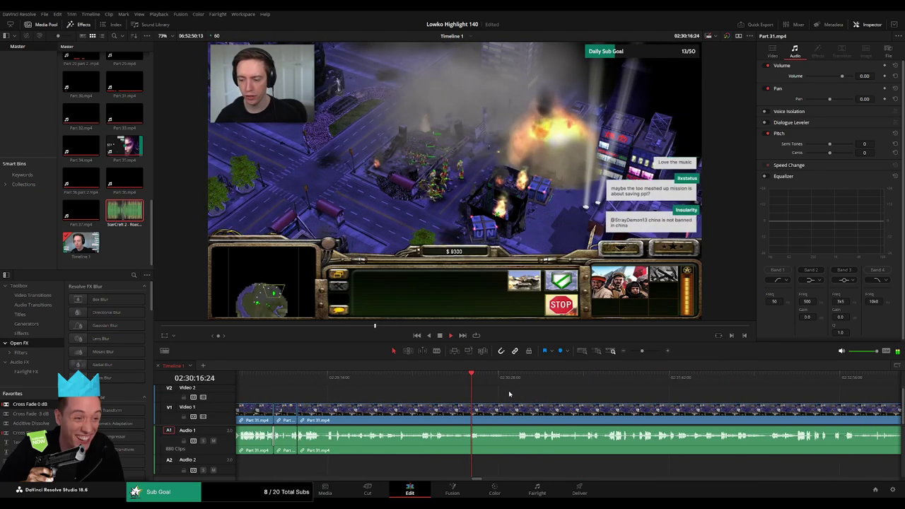
pyautogui.click(518, 380)
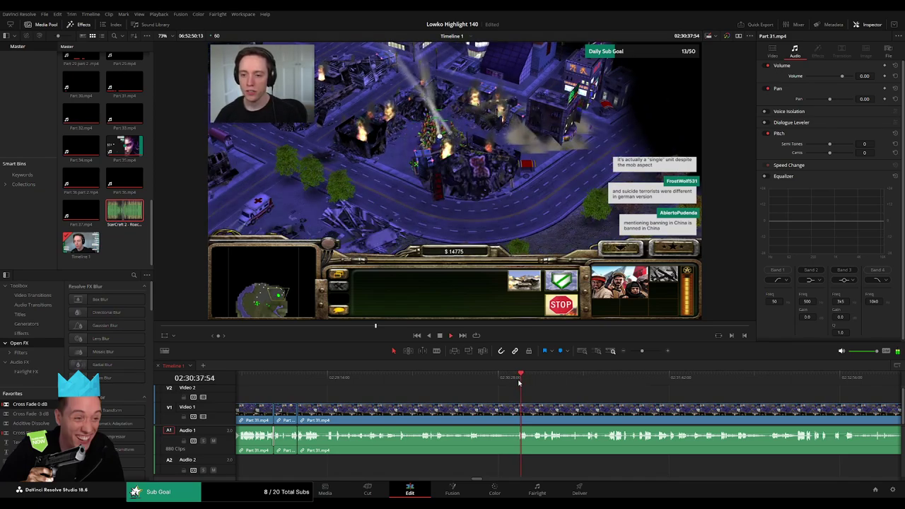
pyautogui.moveTo(535, 378)
pyautogui.mouseDown()
pyautogui.moveTo(571, 377)
pyautogui.moveTo(536, 380)
pyautogui.mouseUp()
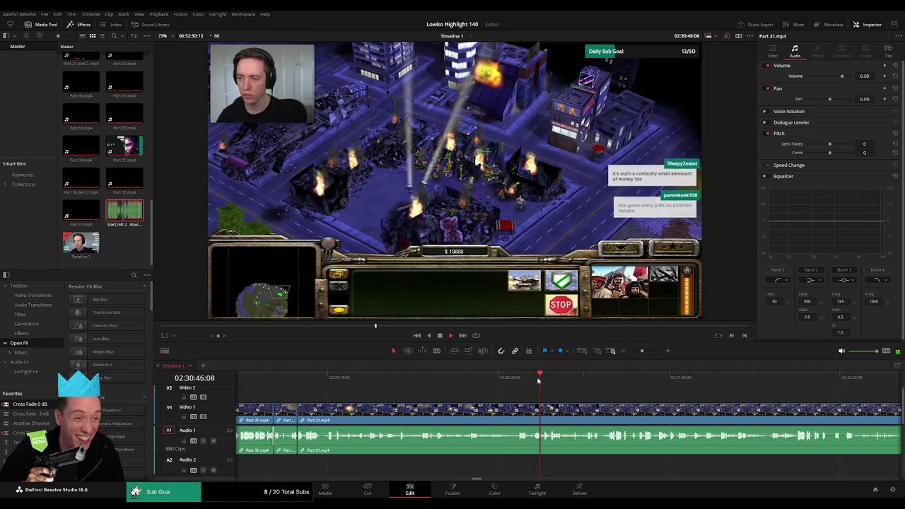
# Cut out the gameplay from about 02:29:01 to 02:30:36, close the gap, and add a cross fade at the audio join
pyautogui.press('b')
pyautogui.click(530, 415)
pyautogui.click(521, 380)
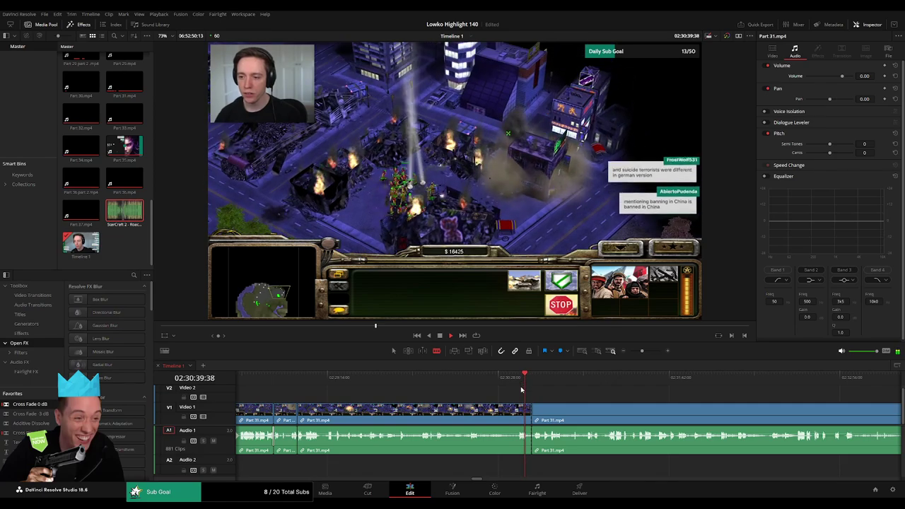
pyautogui.hotkey('ctrl', 'z')
pyautogui.click(516, 414)
pyautogui.press('a')
pyautogui.click(499, 415)
pyautogui.press('Delete')
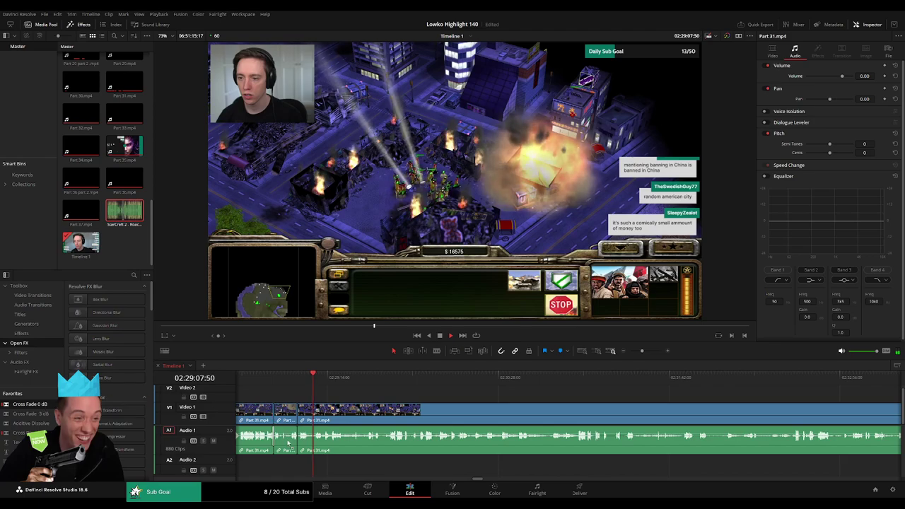
# Cut out the quiet gameplay from about 02:29:21 to 02:29:31, close the gap, and add a cross fade at the audio join
pyautogui.click(331, 379)
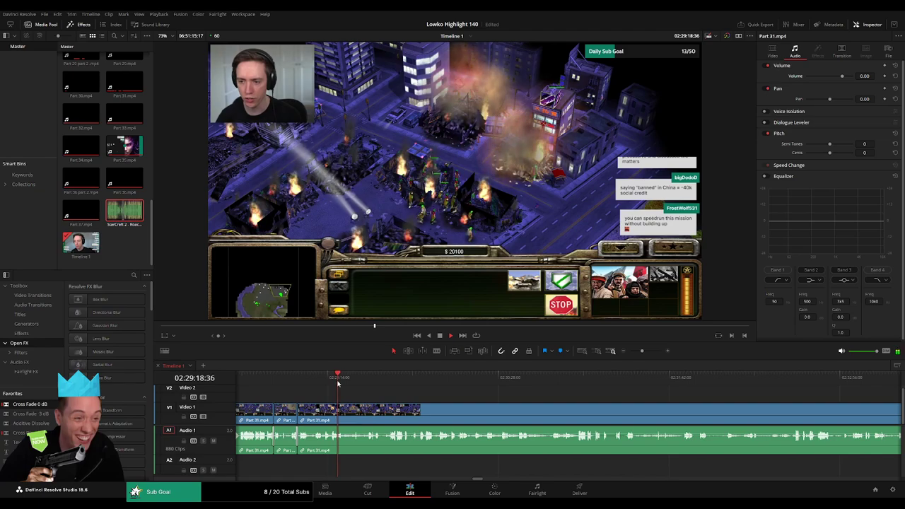
pyautogui.moveTo(348, 381); pyautogui.dragTo(354, 382)
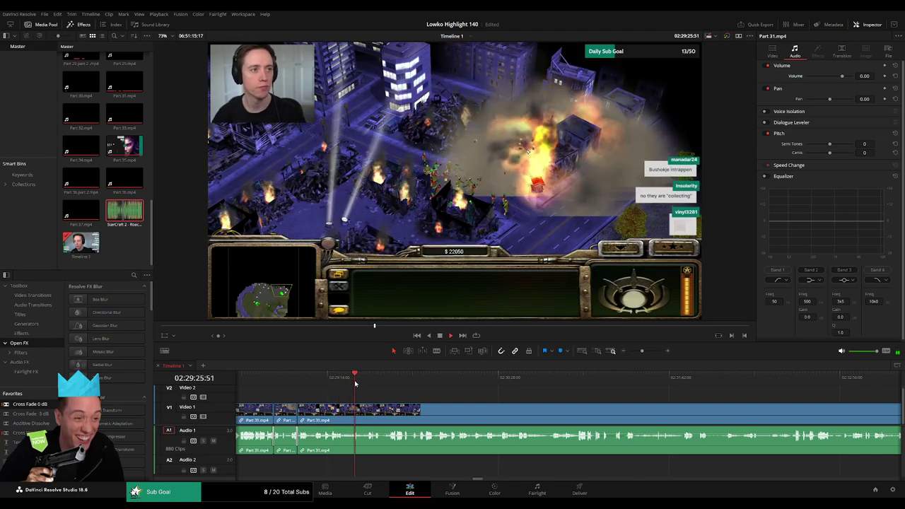
pyautogui.press('b')
pyautogui.click(344, 413)
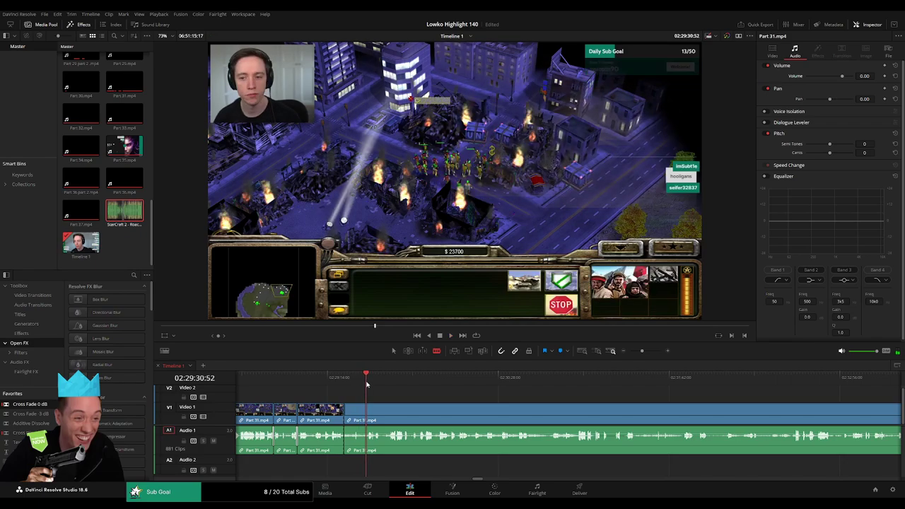
pyautogui.click(644, 352)
pyautogui.click(562, 412)
pyautogui.press('a')
pyautogui.click(552, 414)
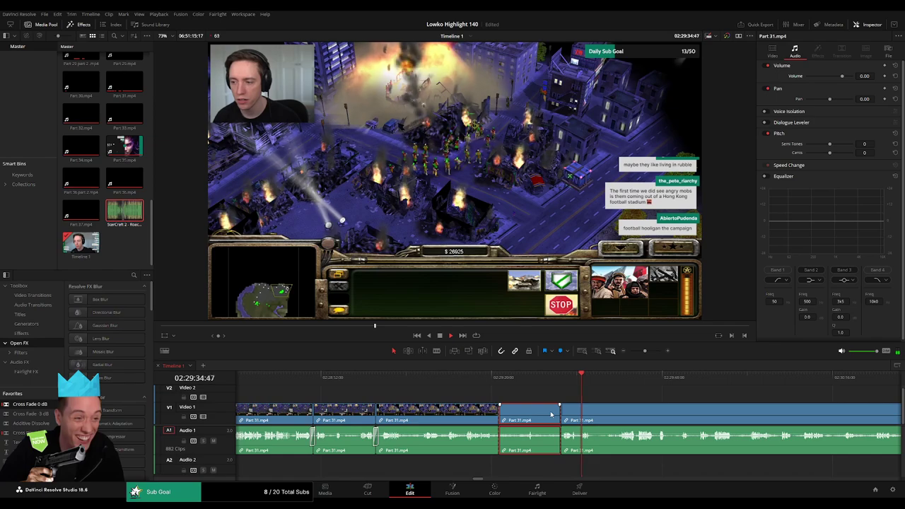
pyautogui.press('Delete')
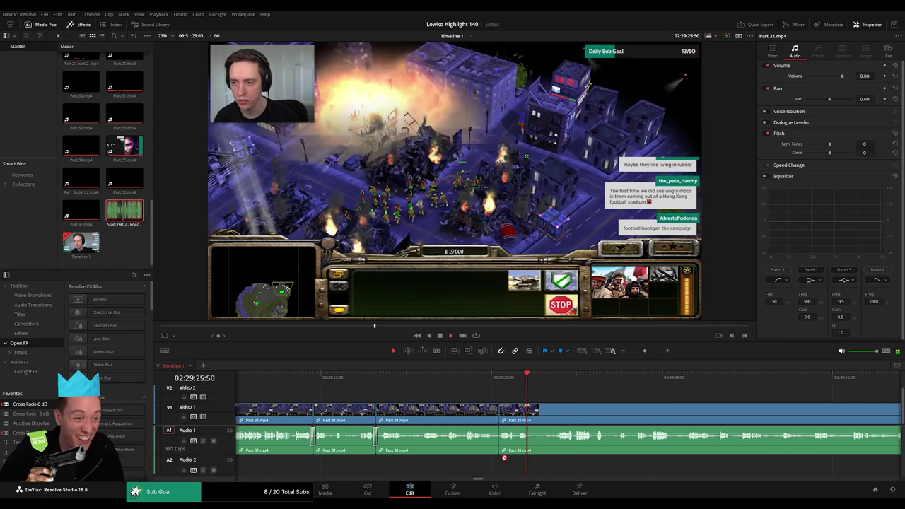
# Cut out the short pause from about 02:29:26 to 02:29:28, close the gap, and add a cross fade at the audio join
pyautogui.click(541, 388)
pyautogui.click(551, 381)
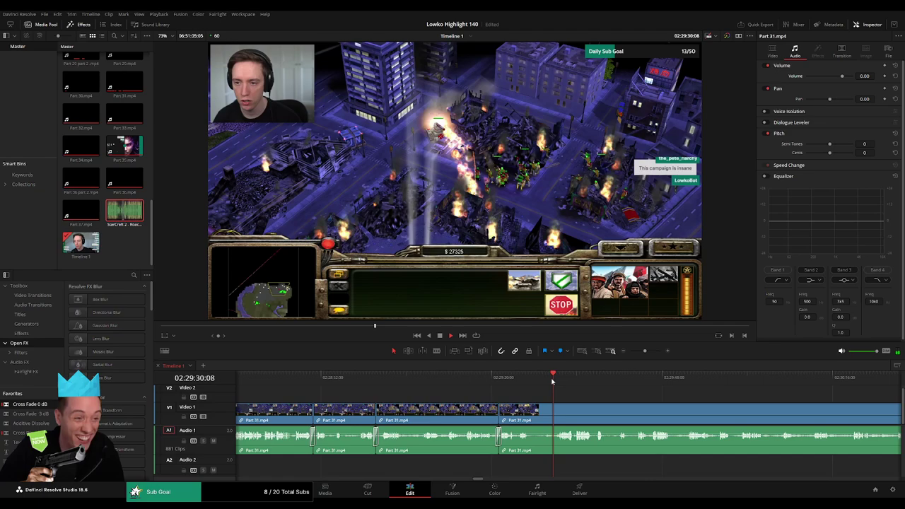
pyautogui.press('b')
pyautogui.click(530, 419)
pyautogui.moveTo(569, 406); pyautogui.dragTo(473, 410)
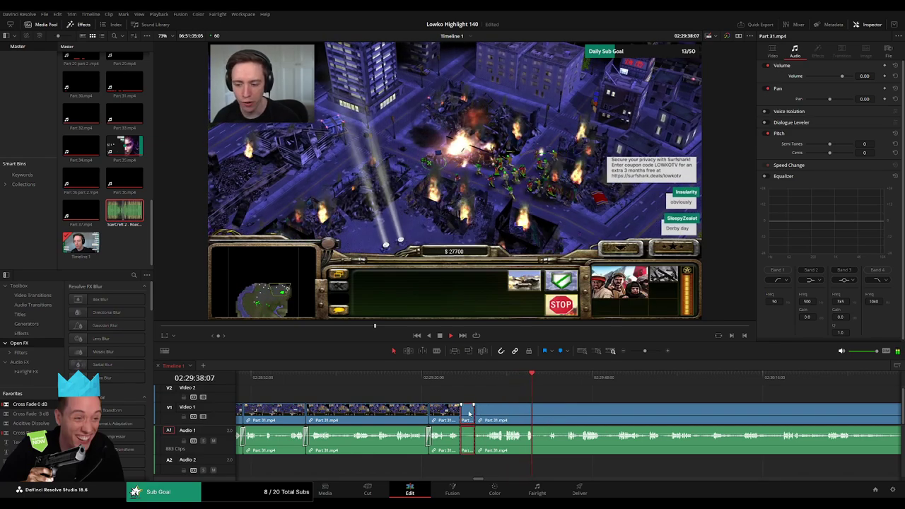
pyautogui.press('BackSpace')
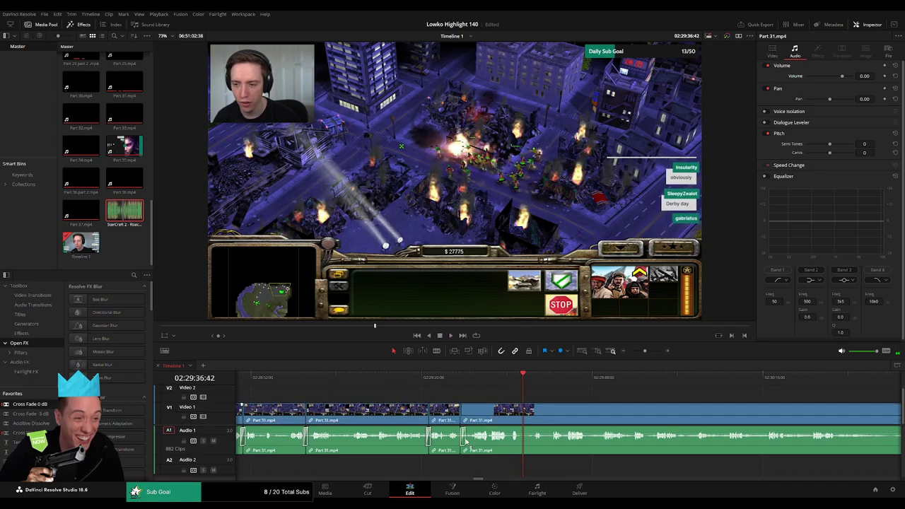
# Review the rest of the city mission from about 02:29:36 through the victory banner to the score screen
pyautogui.hscroll(1, 565, 397)
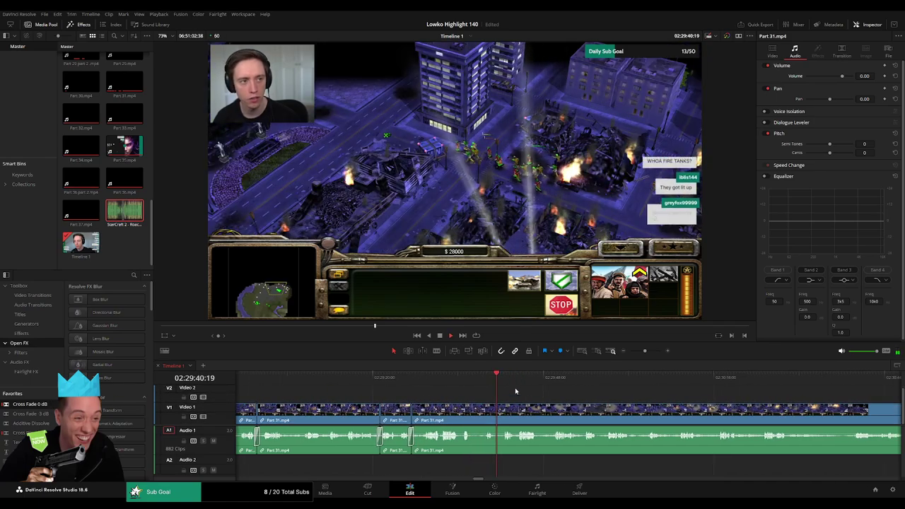
pyautogui.click(490, 381)
pyautogui.click(505, 383)
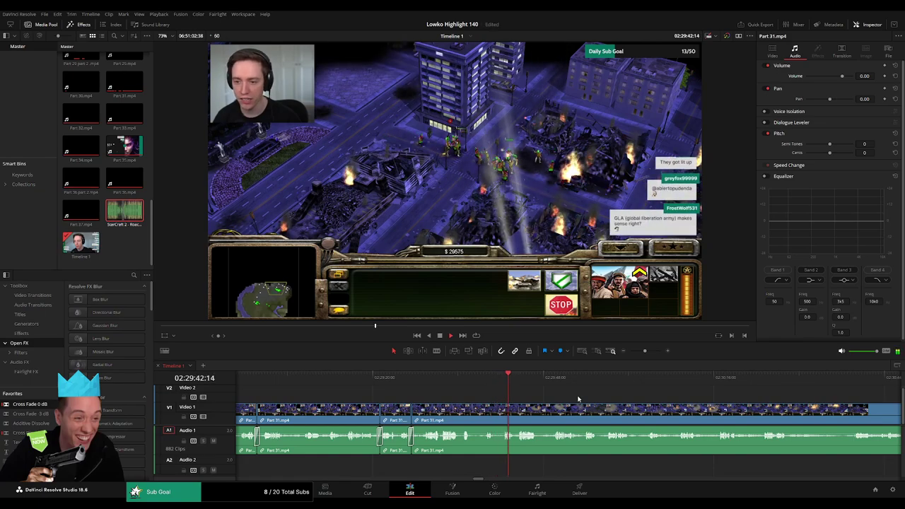
pyautogui.hscroll(3, 577, 399)
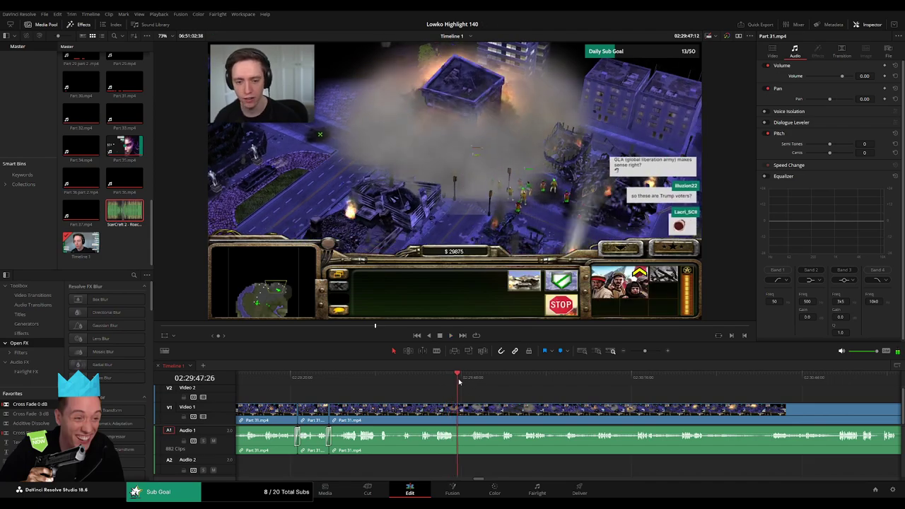
pyautogui.hscroll(3, 459, 394)
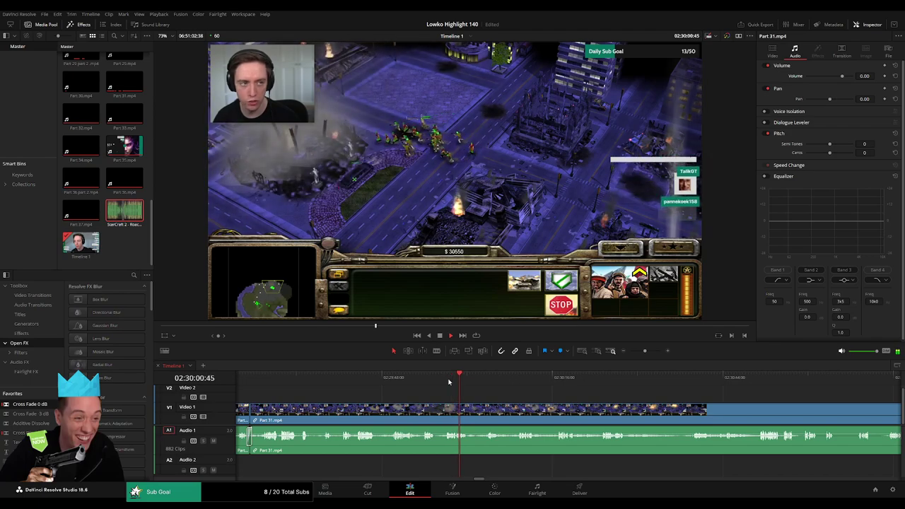
pyautogui.moveTo(477, 382); pyautogui.dragTo(487, 382)
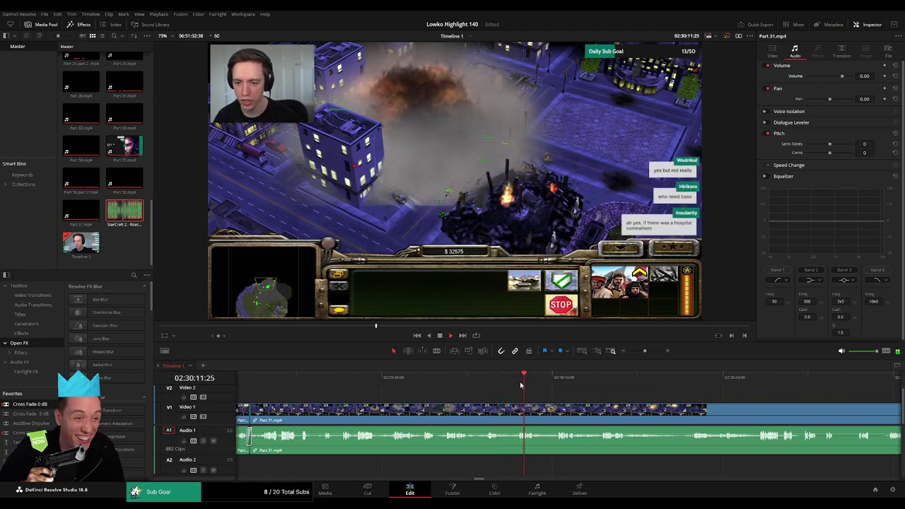
pyautogui.moveTo(547, 385)
pyautogui.mouseDown()
pyautogui.moveTo(560, 386)
pyautogui.moveTo(434, 395)
pyautogui.moveTo(456, 384)
pyautogui.moveTo(561, 387)
pyautogui.mouseUp()
pyautogui.press('space')
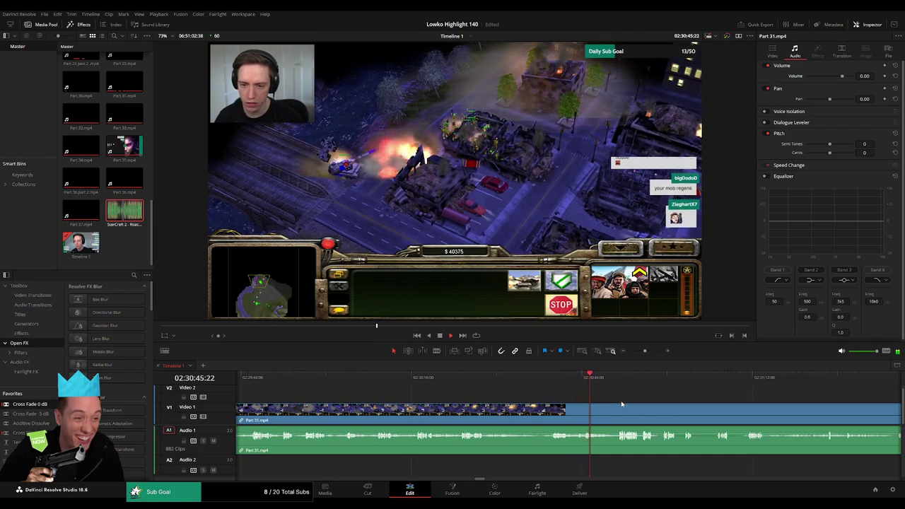
pyautogui.moveTo(622, 403); pyautogui.dragTo(504, 396)
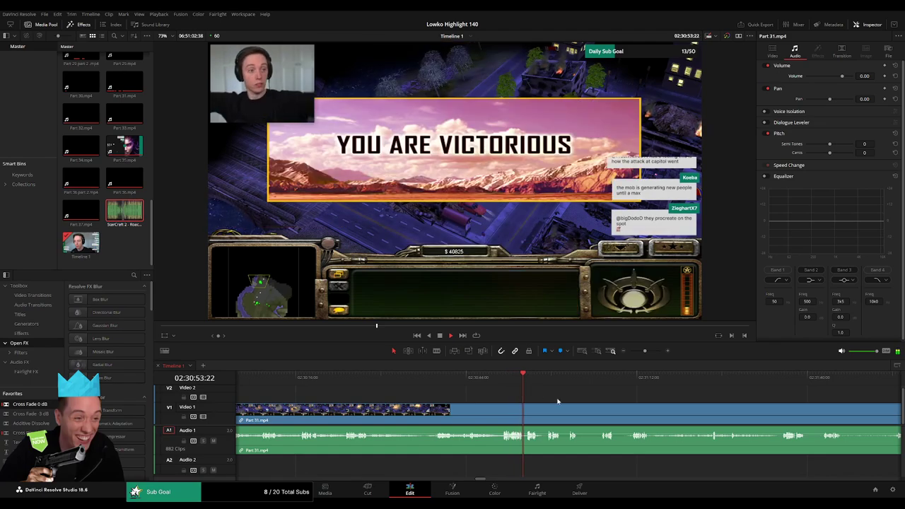
pyautogui.hscroll(3, 565, 401)
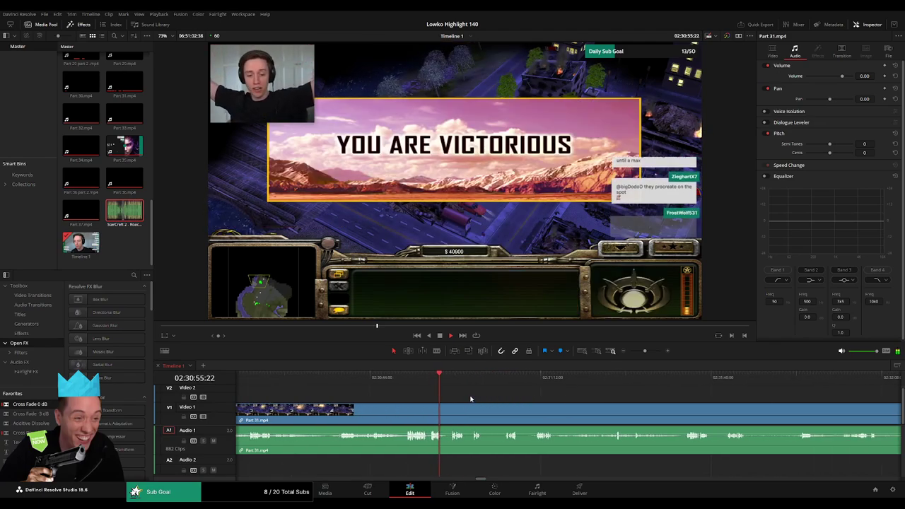
pyautogui.hscroll(2, 435, 388)
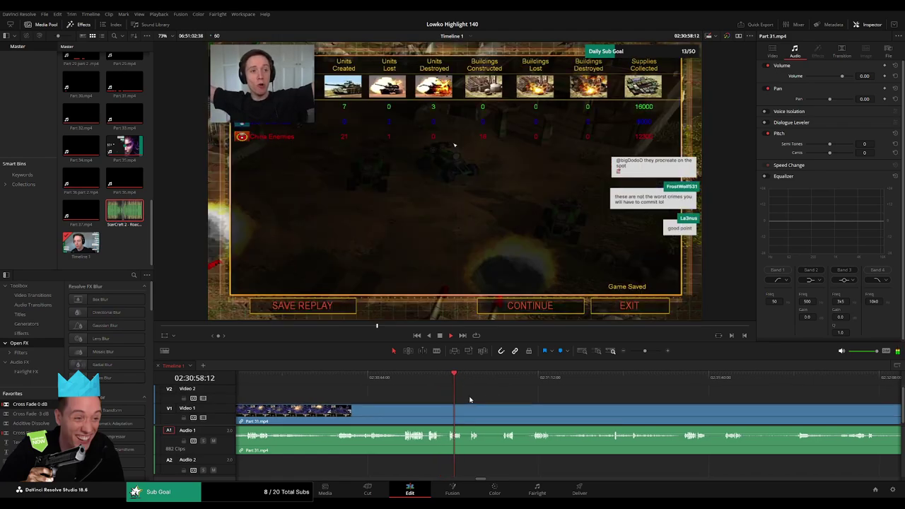
# Cut out about one second of footage near 02:31:00, close the gap, and add a cross fade at the audio join
pyautogui.click(405, 416)
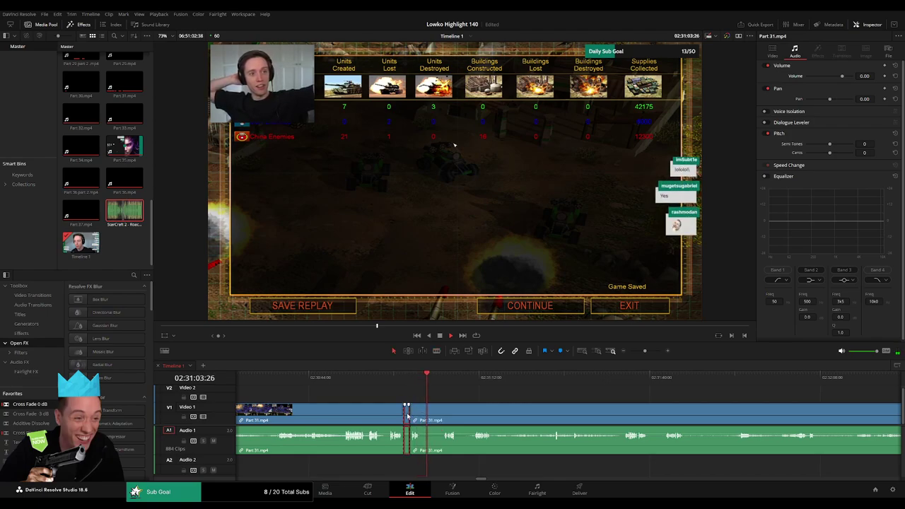
pyautogui.click(407, 416)
pyautogui.press('Delete')
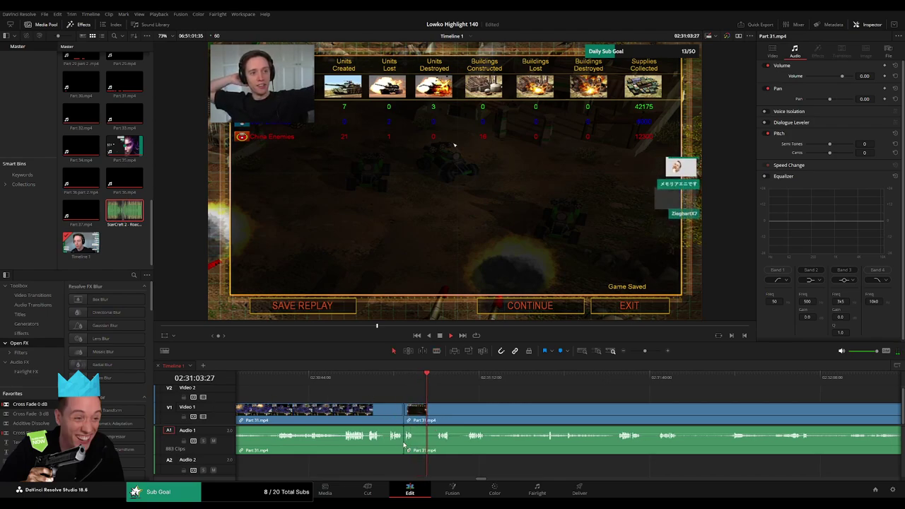
# Cut out the silent score-screen stretch from about 02:31:01 to 02:31:05, close the gap, and add a cross fade at the audio join
pyautogui.click(443, 377)
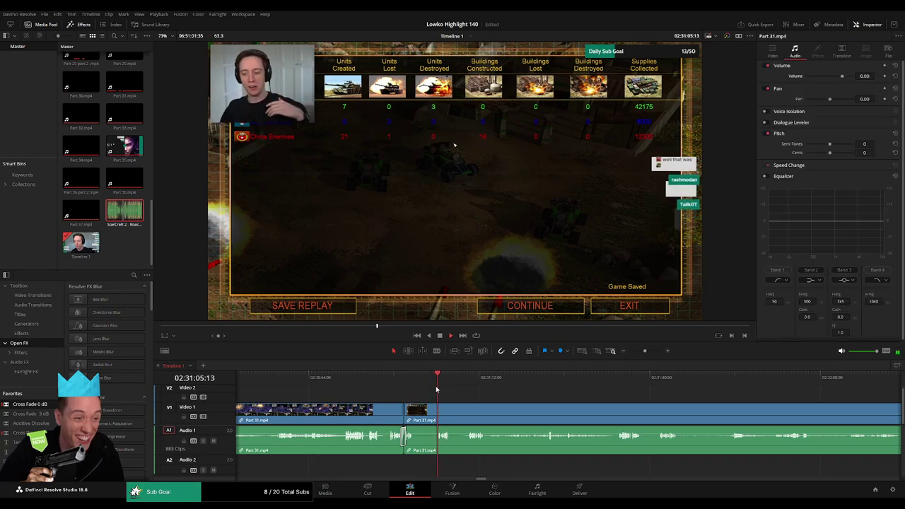
pyautogui.moveTo(418, 419); pyautogui.dragTo(436, 415)
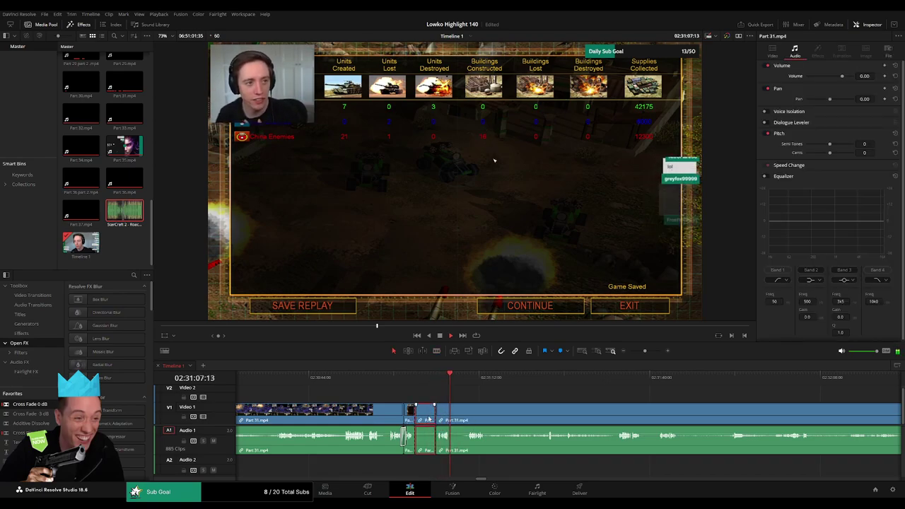
pyautogui.press('Delete')
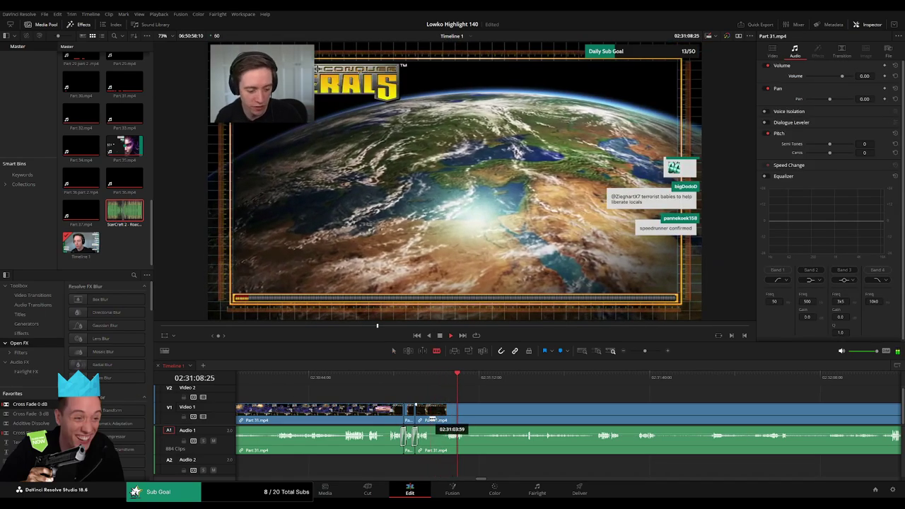
# Cut out the silent stretch from about 02:31:04 to 02:31:06, close the gap, and add a cross fade at the audio join
pyautogui.click(432, 419)
pyautogui.click(447, 417)
pyautogui.press('a')
pyautogui.click(440, 419)
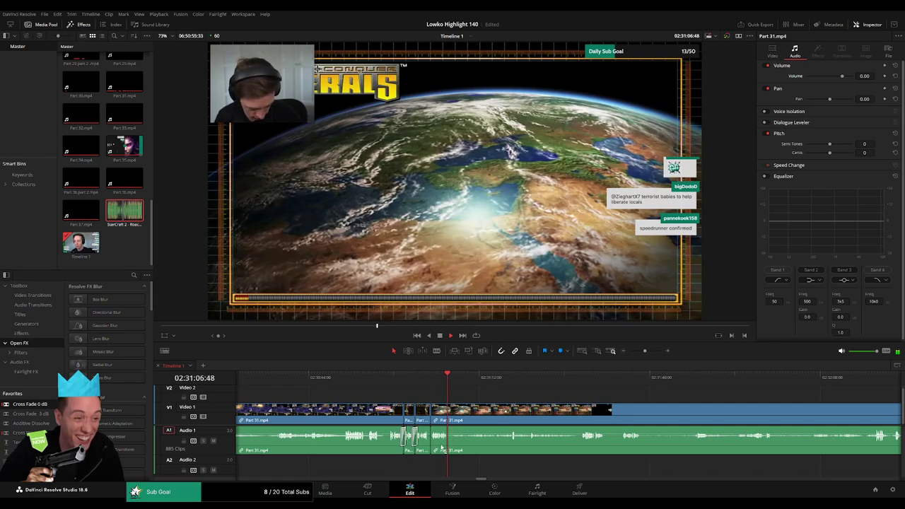
# Split the Part 31.mp4 clip at about 02:31:07 and review the mission briefing that follows
pyautogui.press('b')
pyautogui.click(453, 427)
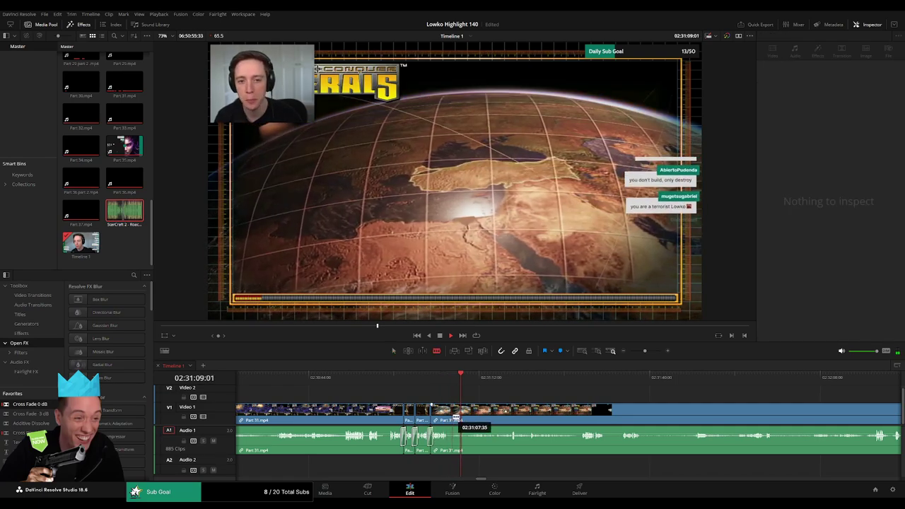
pyautogui.click(581, 387)
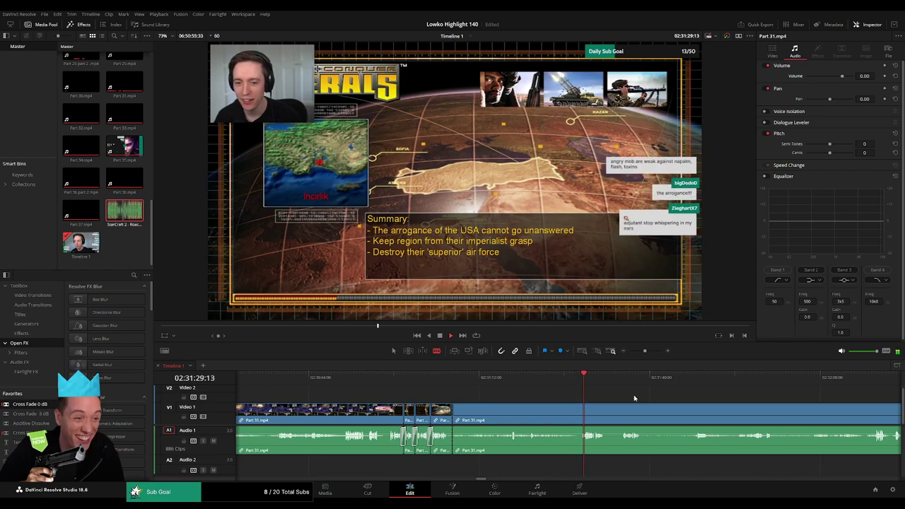
pyautogui.moveTo(640, 395); pyautogui.dragTo(523, 386)
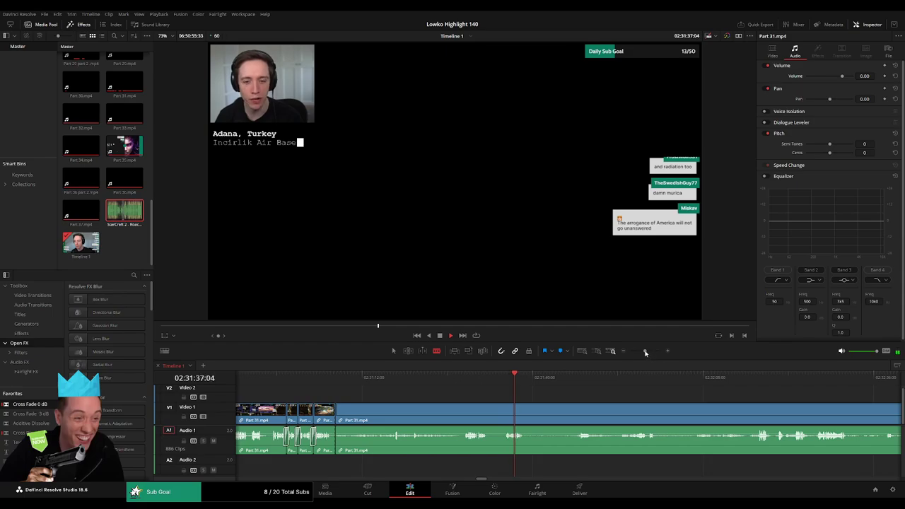
# Try to isolate the mission briefing by splitting the clip at about 02:31:29, and undo that split
pyautogui.click(464, 415)
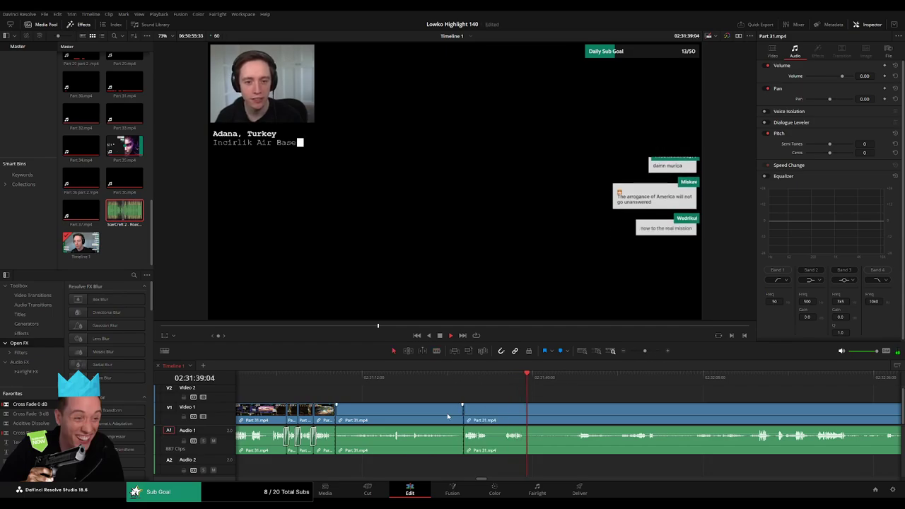
pyautogui.press('a')
pyautogui.click(424, 413)
pyautogui.click(394, 382)
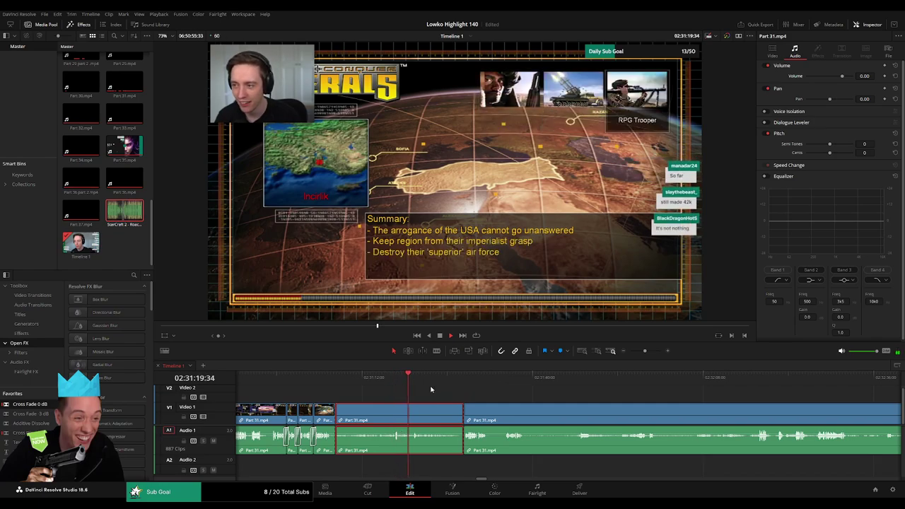
pyautogui.click(449, 395)
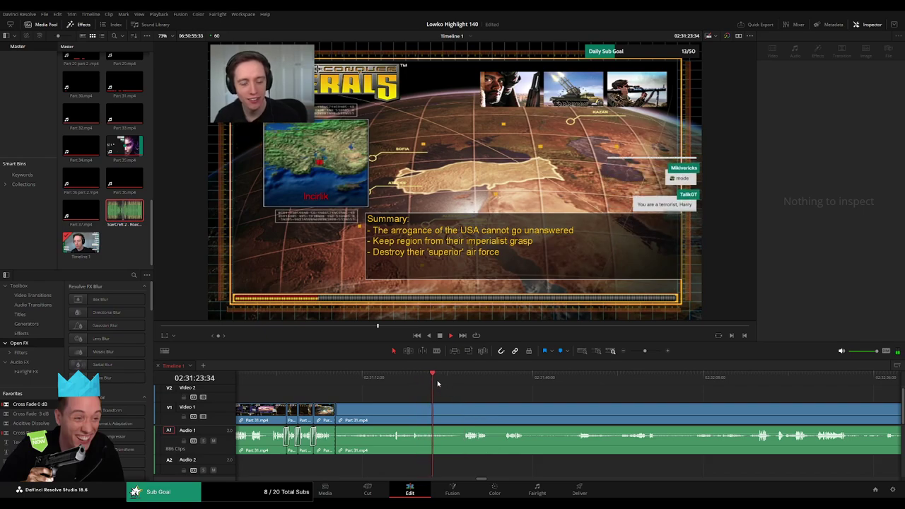
# Cut out the footage from about 02:31:07 to 02:41:34, close the gap, and add a cross fade at the audio join
pyautogui.moveTo(448, 379); pyautogui.dragTo(583, 376)
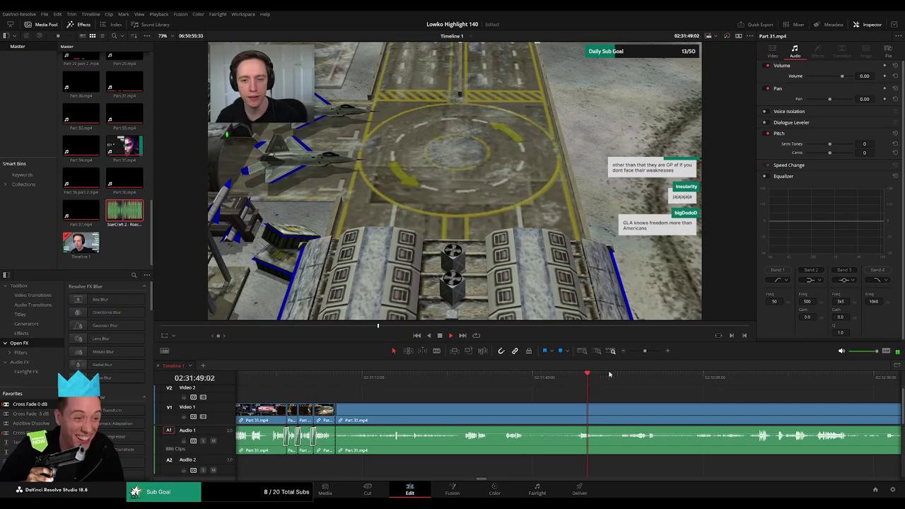
pyautogui.scroll(-10, 576, 380)
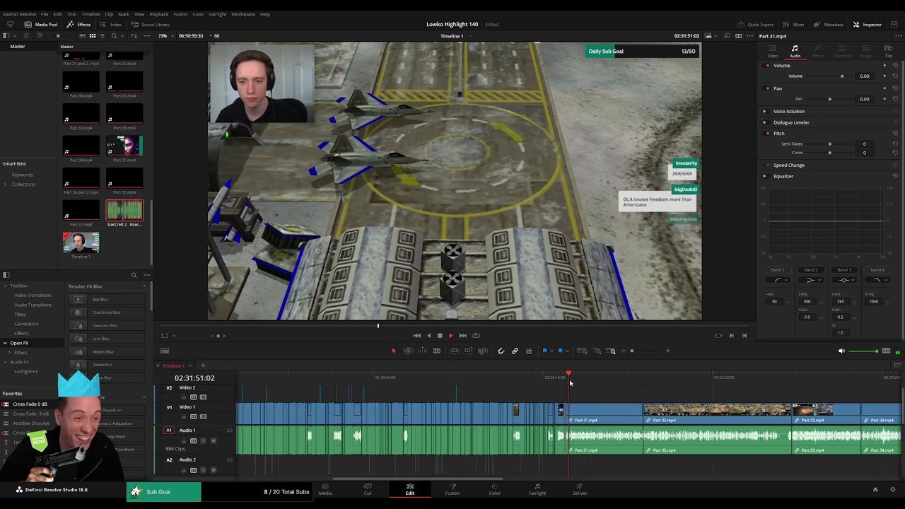
pyautogui.moveTo(571, 383); pyautogui.dragTo(642, 353)
pyautogui.click(546, 376)
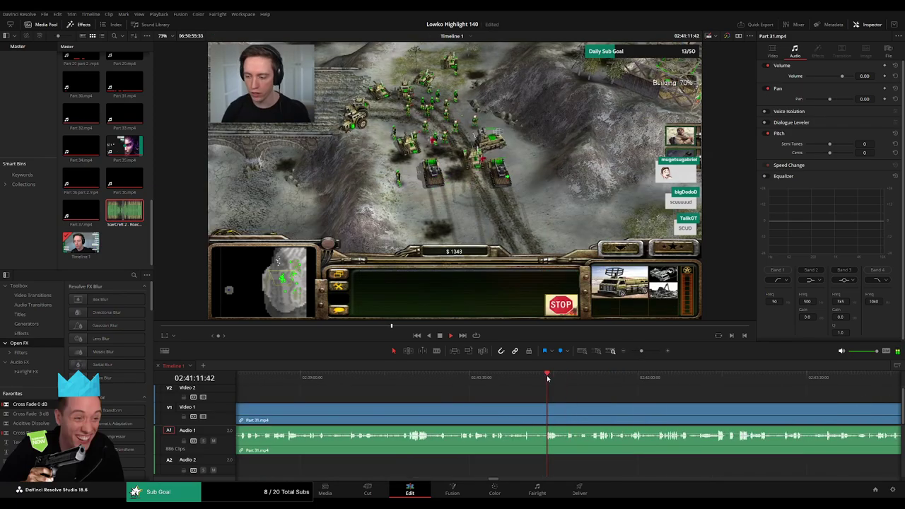
pyautogui.moveTo(509, 377); pyautogui.dragTo(596, 375)
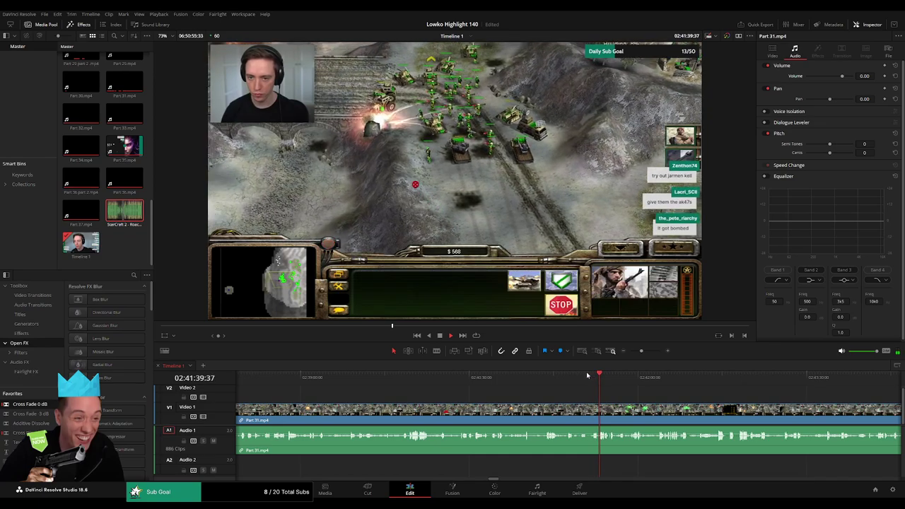
pyautogui.click(587, 375)
pyautogui.moveTo(641, 352); pyautogui.dragTo(646, 353)
pyautogui.click(558, 378)
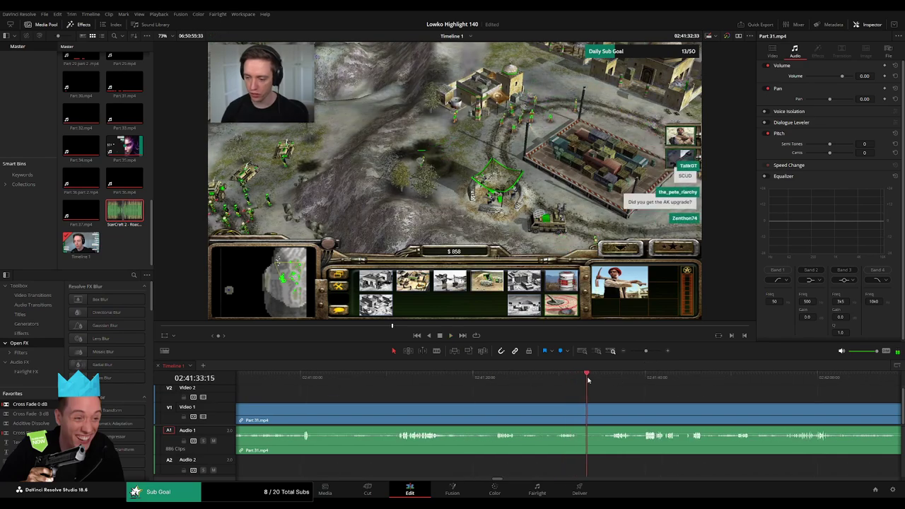
pyautogui.hotkey('ctrl', 'b')
pyautogui.click(588, 416)
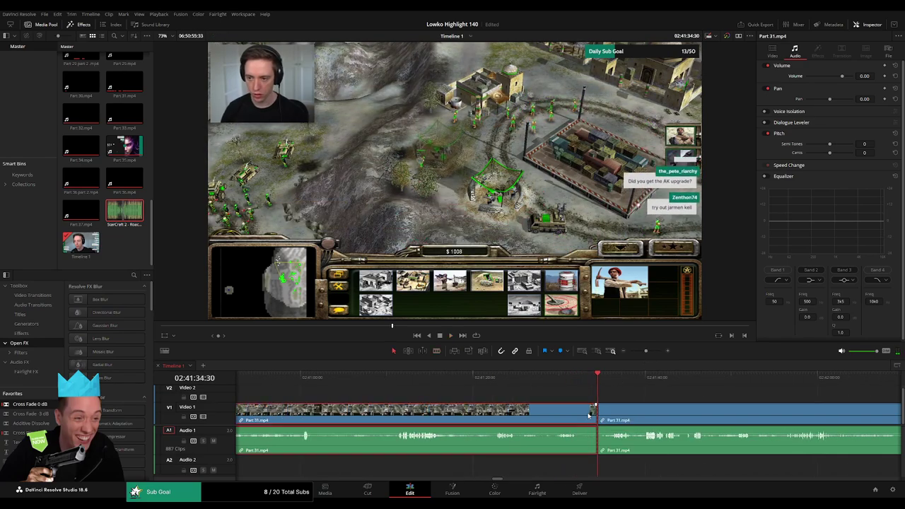
pyautogui.press('Delete')
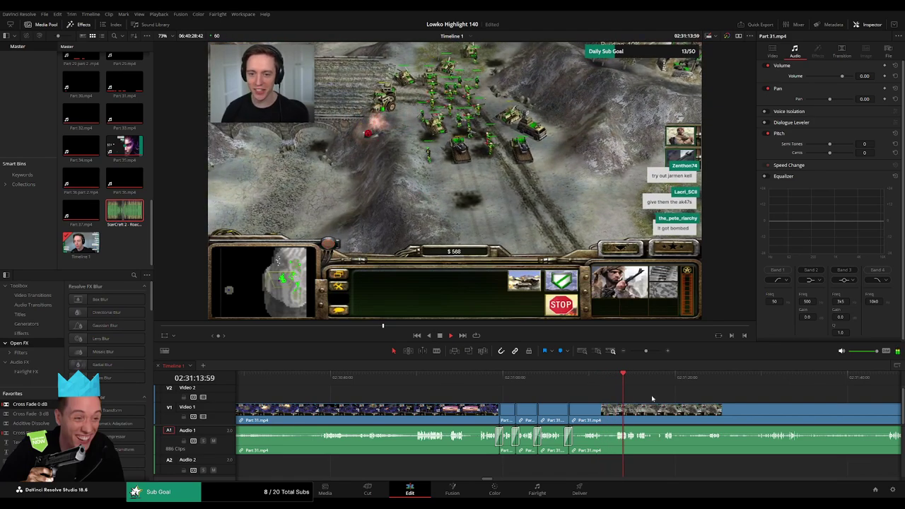
# Review the battle and save-game footage from about 02:31:14 to 02:32:16, skipping ahead through quiet stretches
pyautogui.hscroll(5, 652, 399)
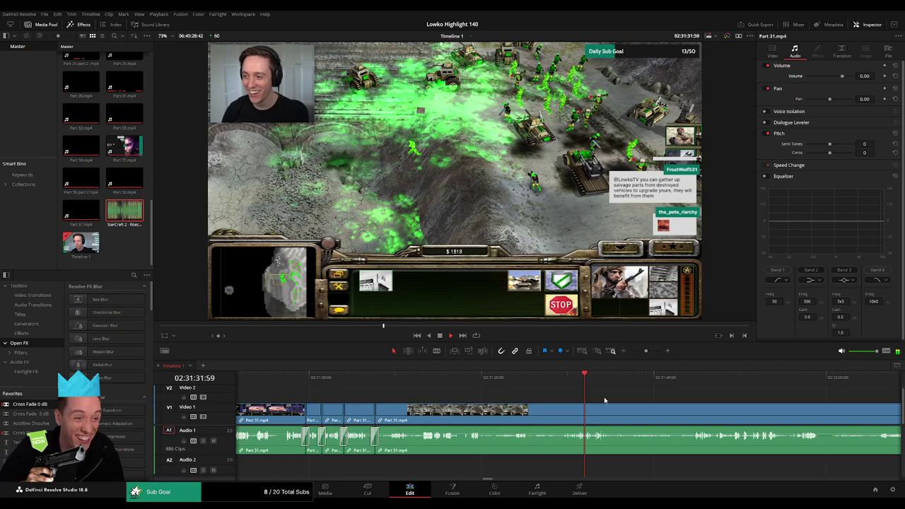
pyautogui.moveTo(608, 402); pyautogui.dragTo(476, 410)
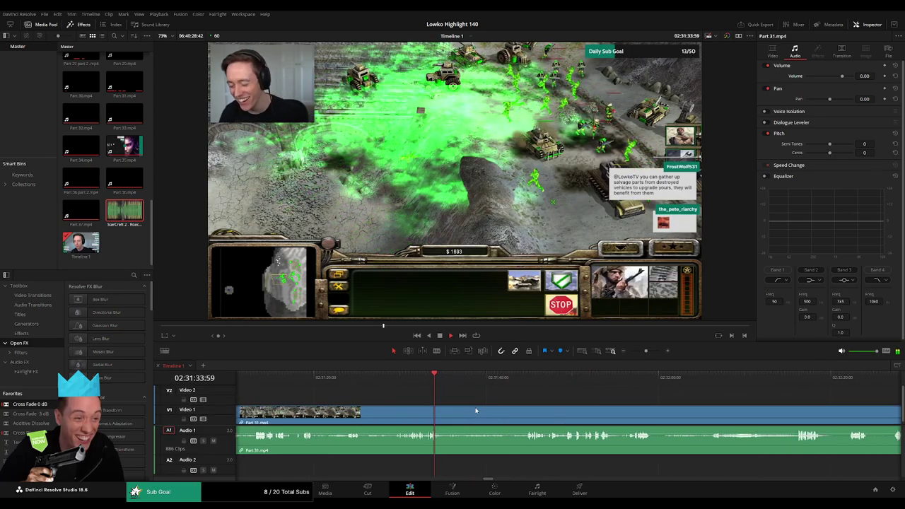
pyautogui.moveTo(445, 380); pyautogui.dragTo(528, 386)
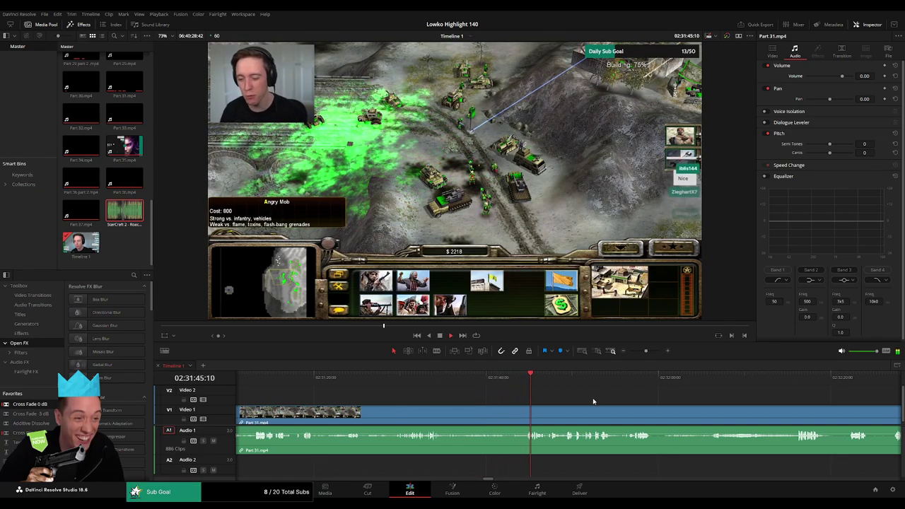
pyautogui.moveTo(592, 399); pyautogui.dragTo(448, 391)
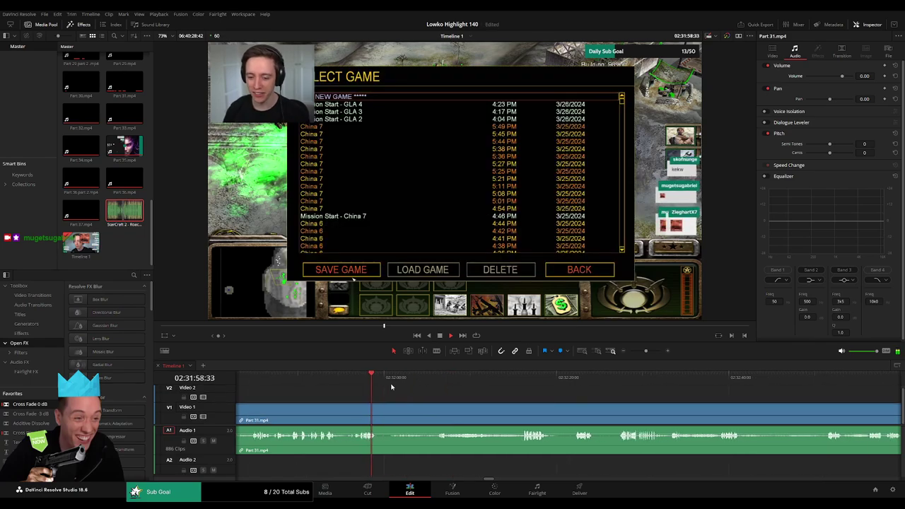
pyautogui.moveTo(377, 380); pyautogui.dragTo(395, 379)
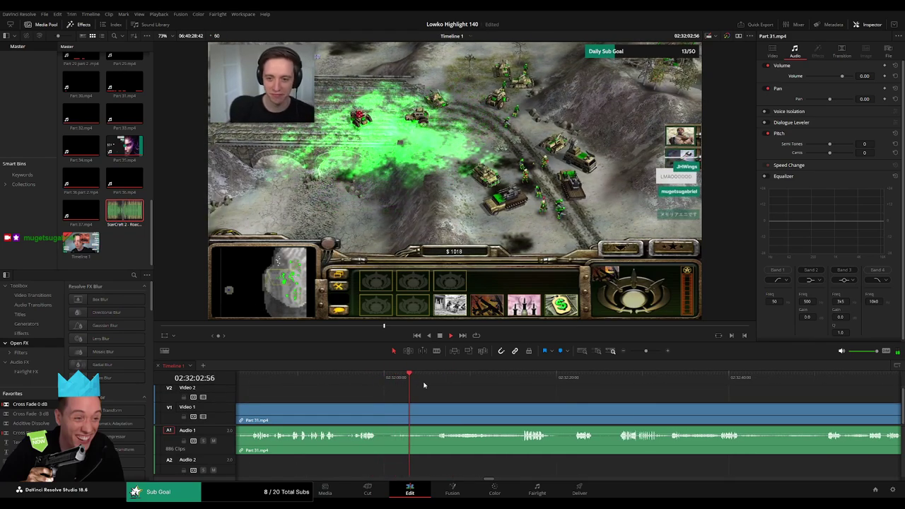
pyautogui.click(427, 382)
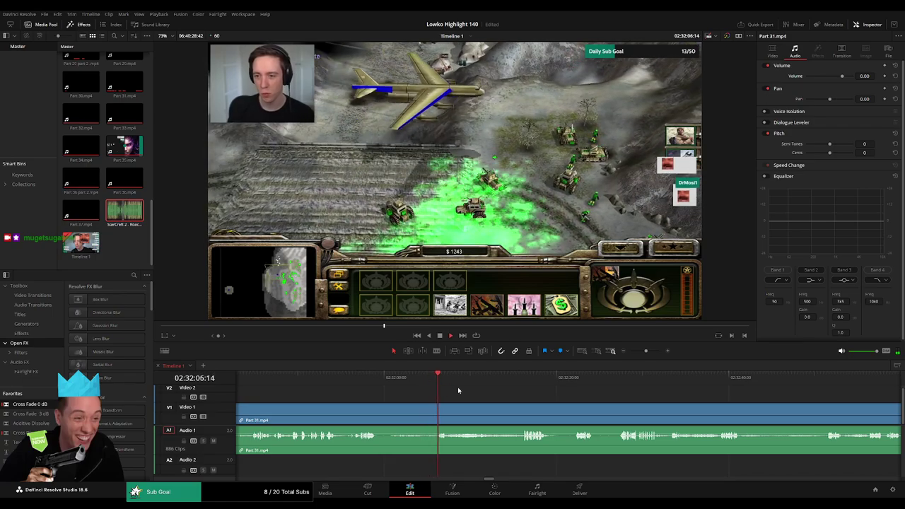
pyautogui.moveTo(510, 401); pyautogui.dragTo(448, 394)
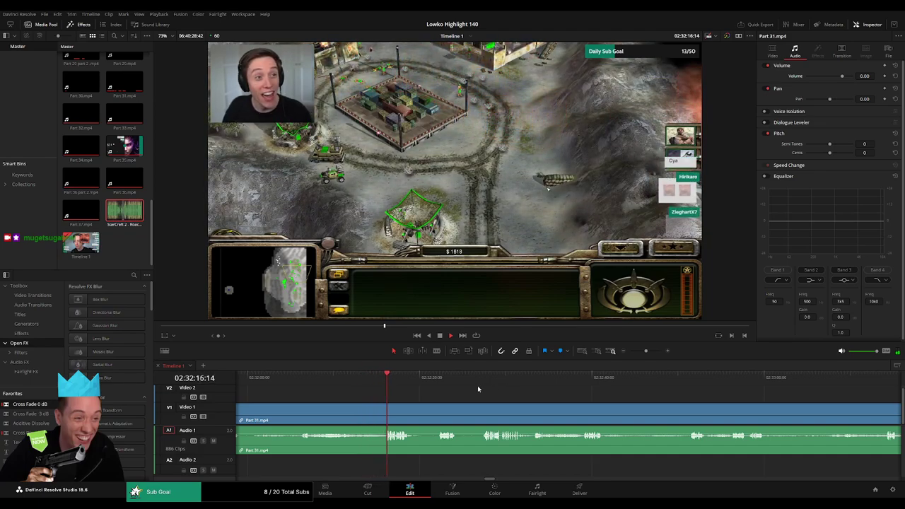
# Cut out the short stretch from about 02:32:19 to 02:32:22, close the gap, and add a cross fade at the audio join
pyautogui.press('b')
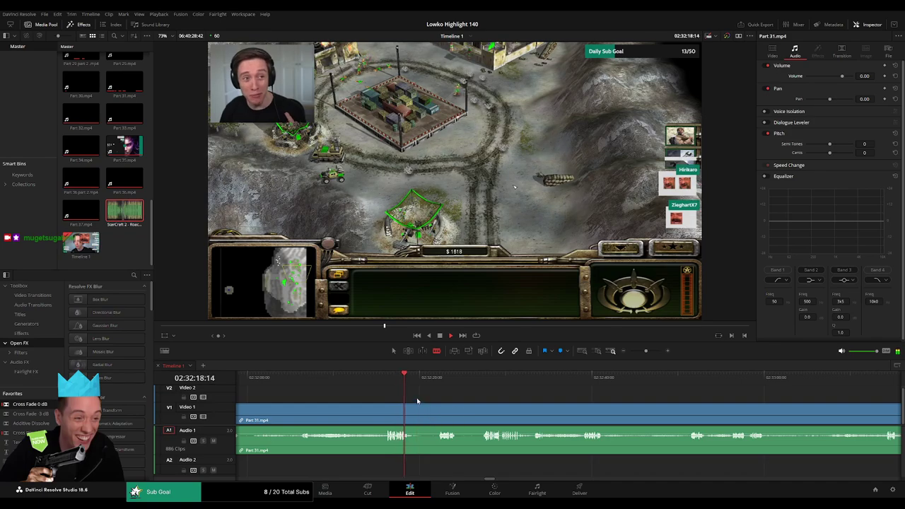
pyautogui.click(414, 412)
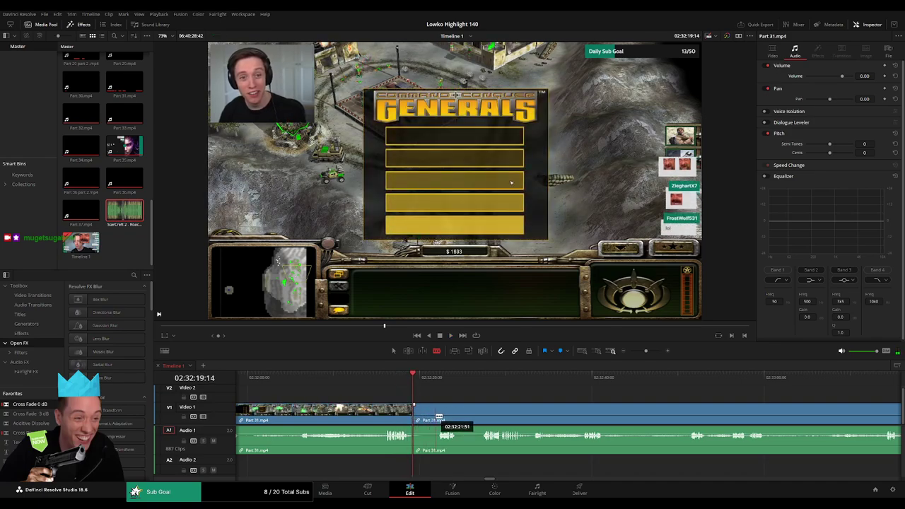
pyautogui.press('space')
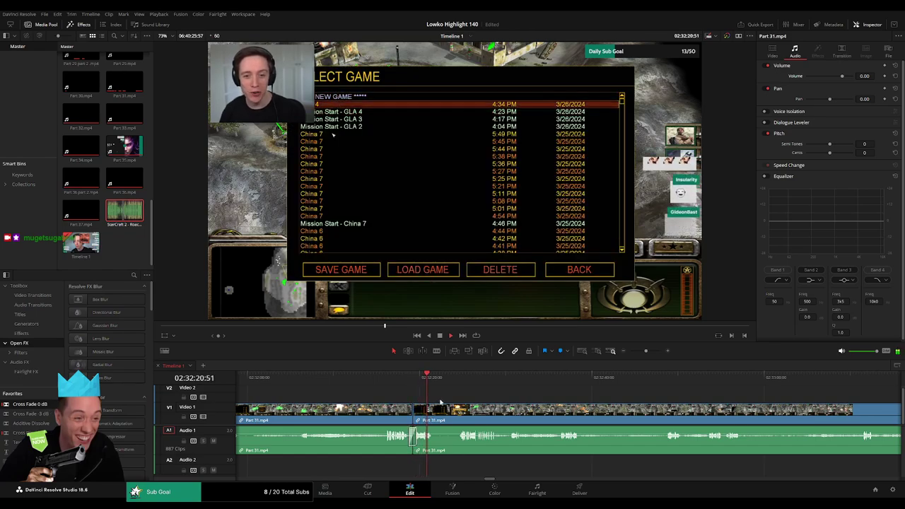
pyautogui.press('space')
# Isolate the short moment from about 02:32:20:13 to 02:32:20:39 by splitting the clip on both sides
pyautogui.scroll(5, 435, 384)
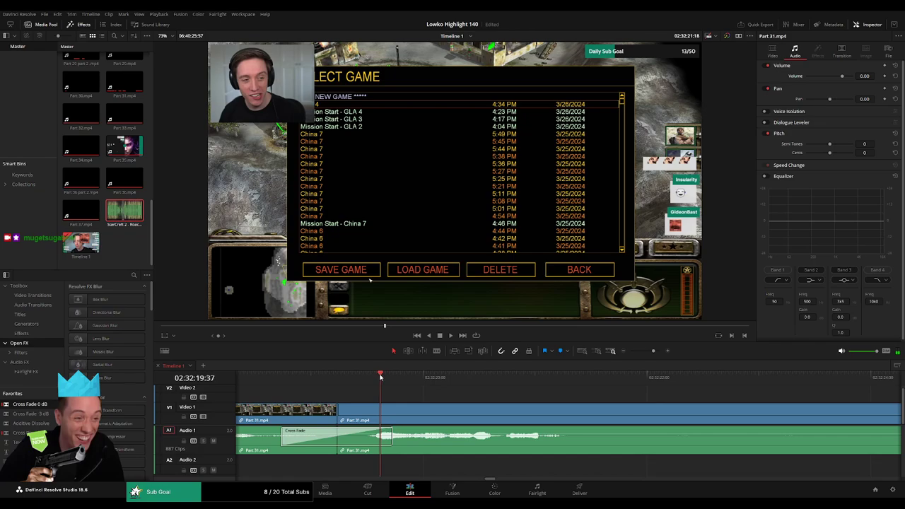
pyautogui.moveTo(380, 377); pyautogui.dragTo(448, 384)
pyautogui.press('b')
pyautogui.click(448, 408)
pyautogui.press('space')
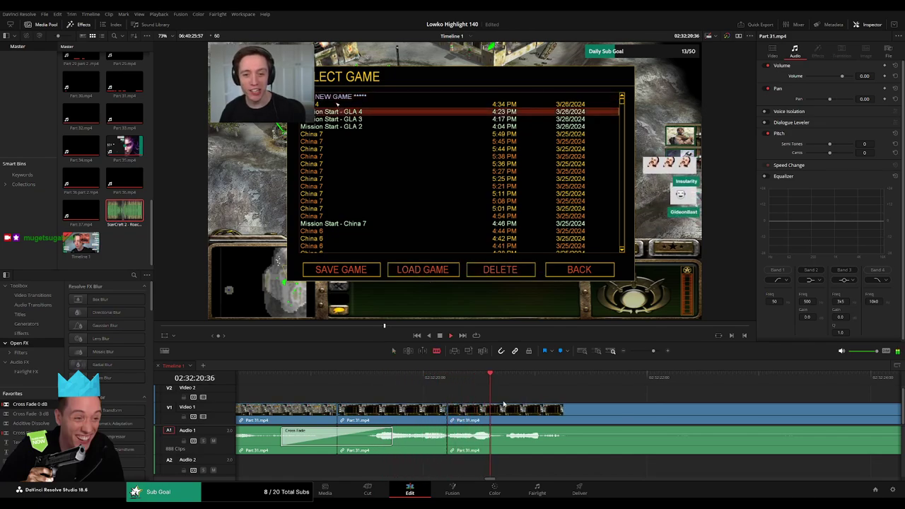
pyautogui.press('space')
pyautogui.click(496, 415)
# Mute the isolated piece's audio and place the StarCraft 2 Roach Quotes sound beneath it on Audio 2, trimmed to the same length
pyautogui.press('a')
pyautogui.moveTo(464, 433); pyautogui.dragTo(466, 464)
pyautogui.moveTo(127, 212); pyautogui.dragTo(495, 466)
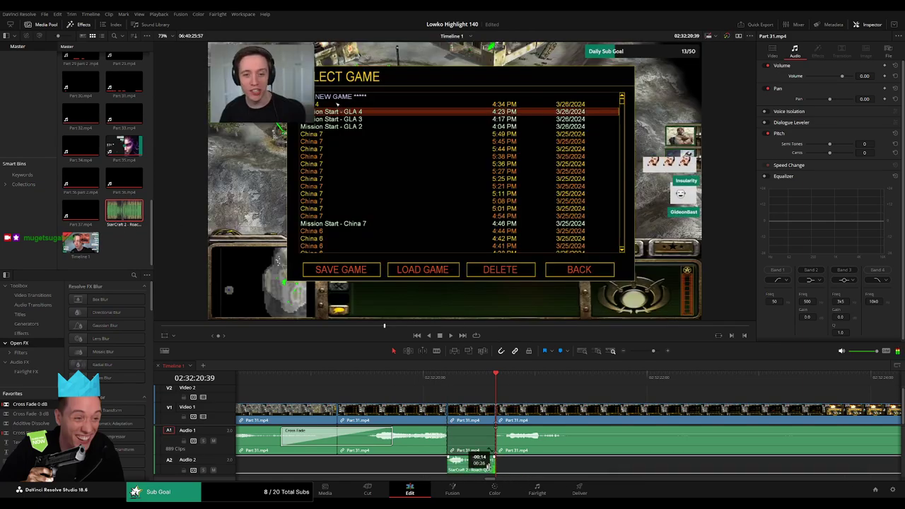
# Set the Roach Quotes sound's volume to -23 and play back the replaced moment
pyautogui.click(871, 76)
pyautogui.write('-23')
pyautogui.press('Return')
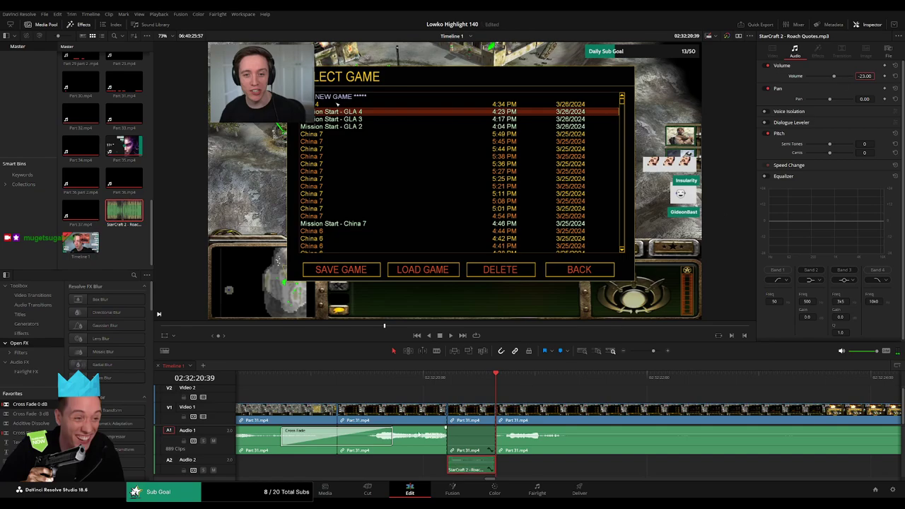
pyautogui.click(313, 380)
pyautogui.press('space')
# Review the reloaded game footage from about 02:32:20 to 02:32:36
pyautogui.click(581, 392)
pyautogui.moveTo(653, 351); pyautogui.dragTo(645, 354)
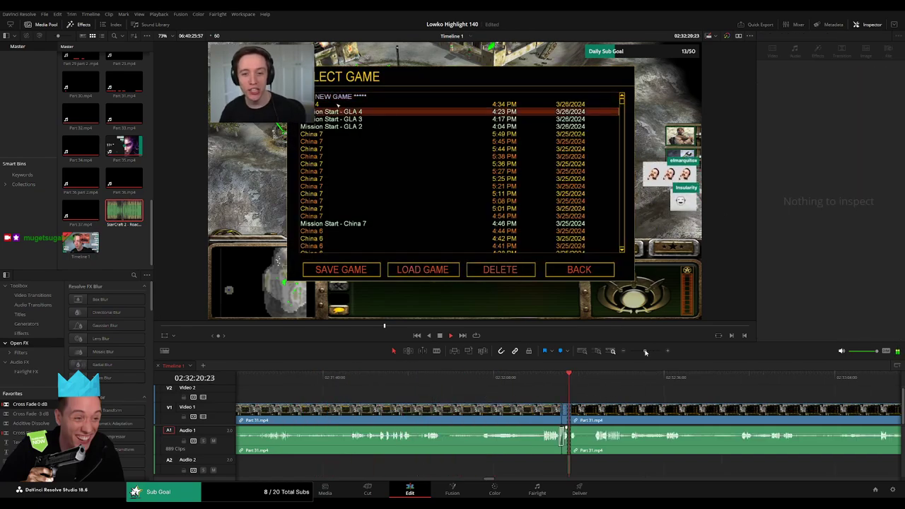
pyautogui.hscroll(2, 592, 393)
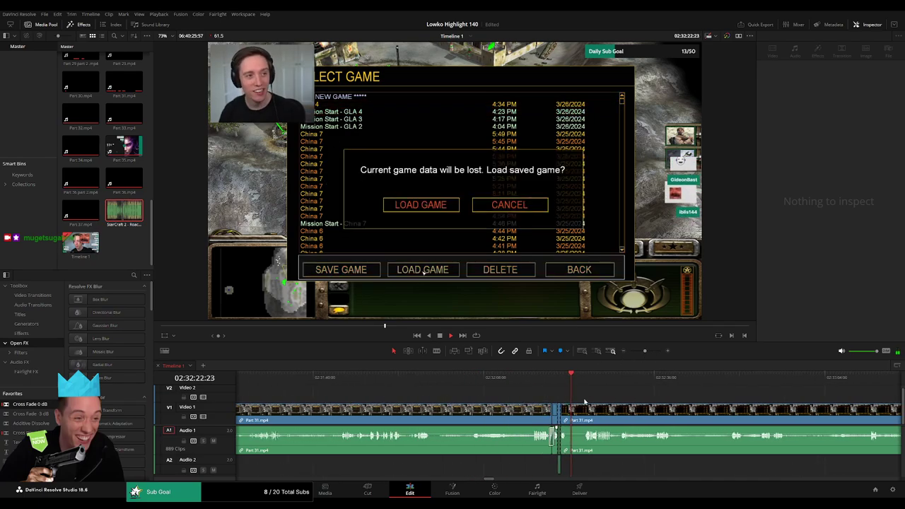
pyautogui.click(582, 383)
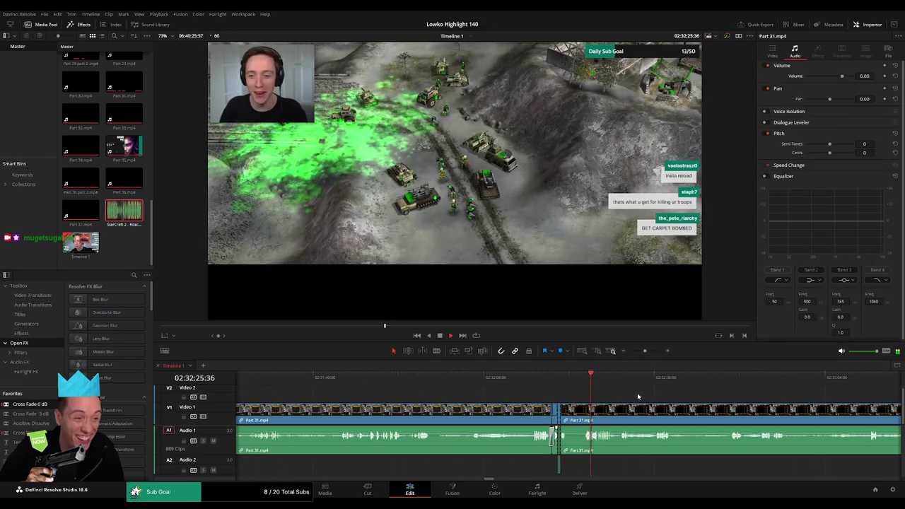
pyautogui.hscroll(1, 547, 397)
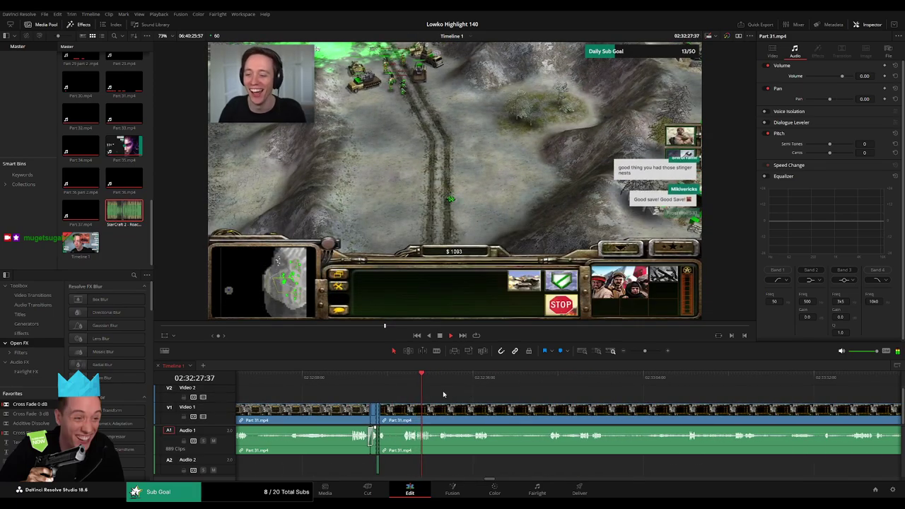
pyautogui.moveTo(428, 383); pyautogui.dragTo(467, 381)
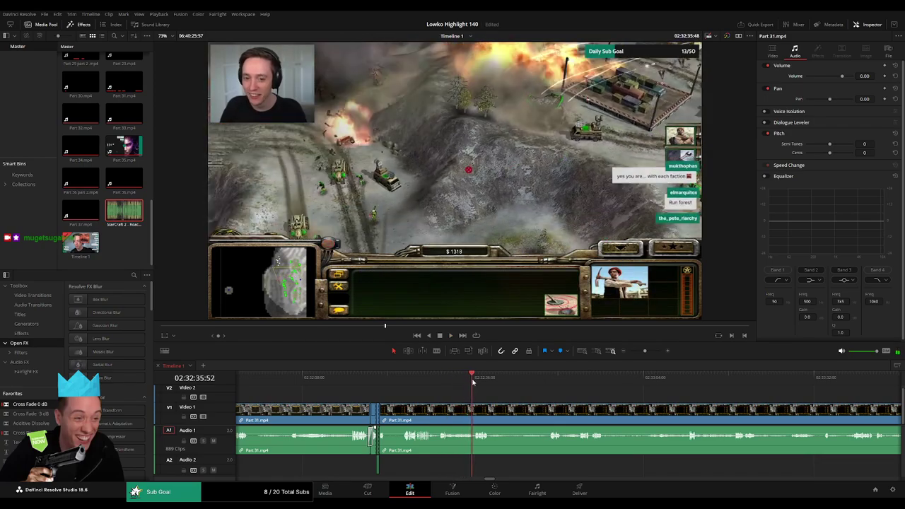
# Cut out the stretch from about 02:32:39 to 02:32:48 and close the gap
pyautogui.hscroll(2, 452, 399)
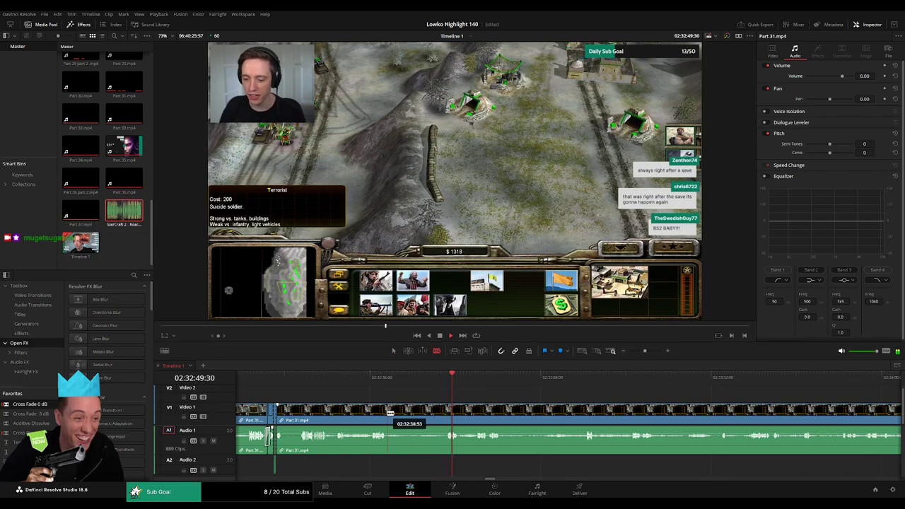
pyautogui.click(388, 411)
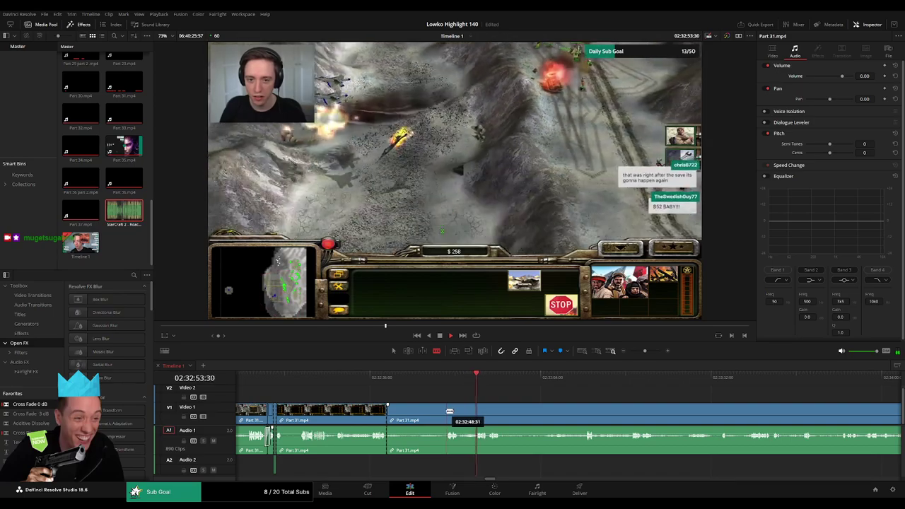
pyautogui.click(447, 410)
pyautogui.press('a')
pyautogui.click(440, 413)
pyautogui.press('BackSpace')
pyautogui.click(437, 416)
pyautogui.press('BackSpace')
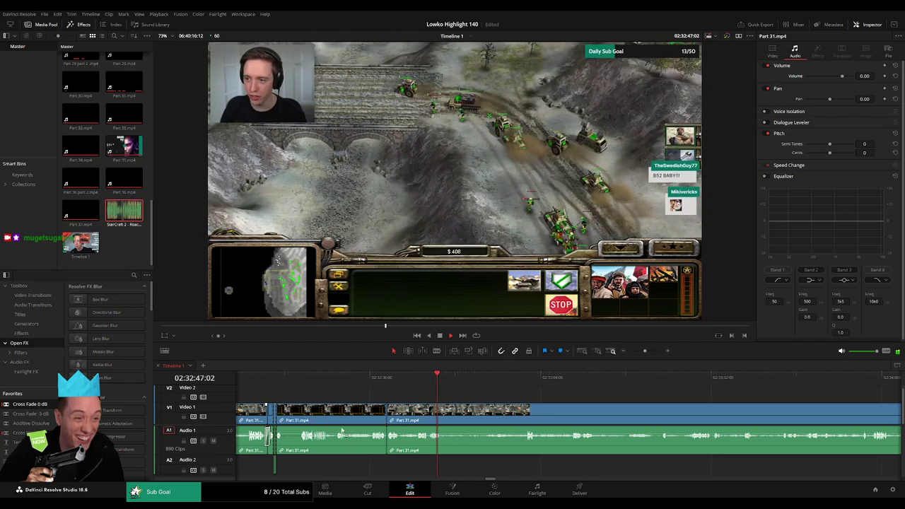
# Cut out the stretch from about 02:32:48 to 02:33:01, close the gap and smooth the audio cut with a cross fade
pyautogui.press('b')
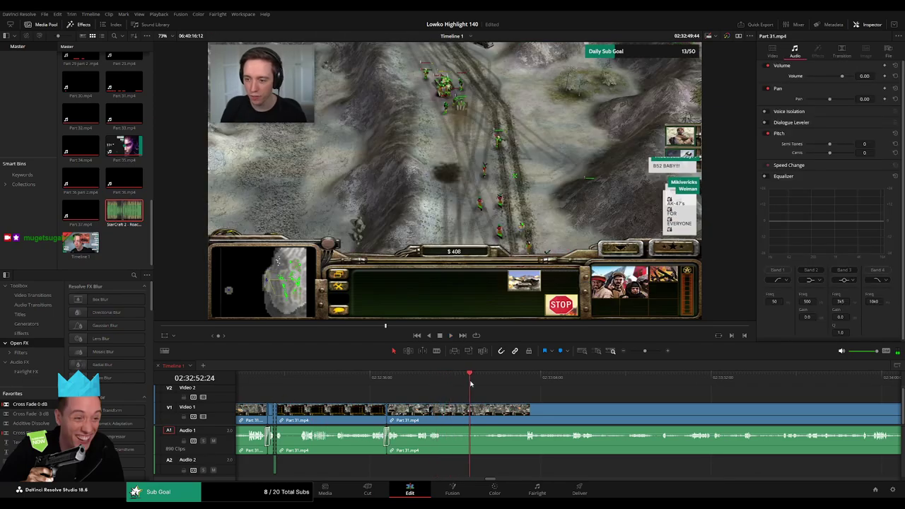
pyautogui.click(446, 417)
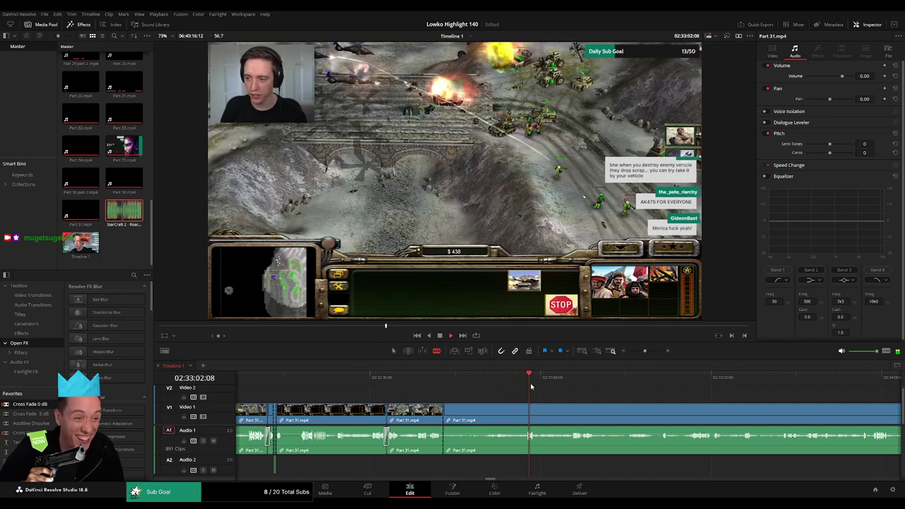
pyautogui.click(521, 415)
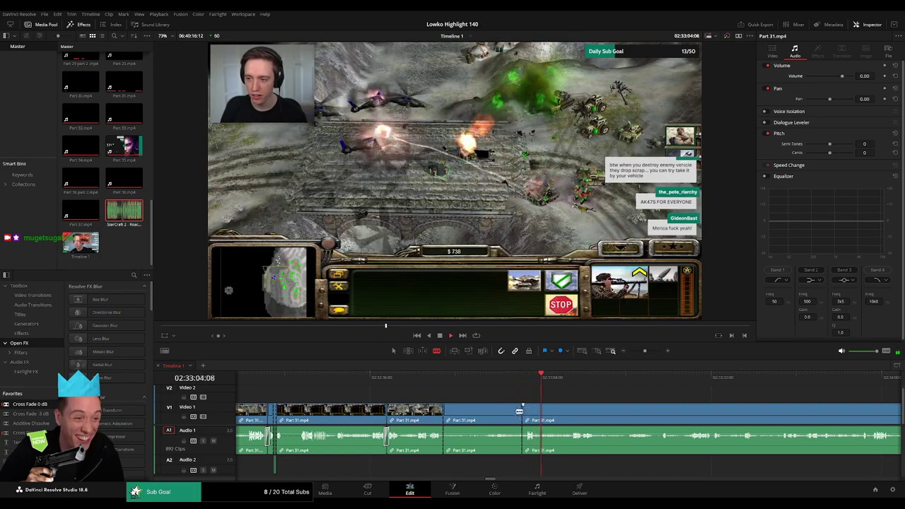
pyautogui.press('a')
pyautogui.click(507, 416)
pyautogui.press('Delete')
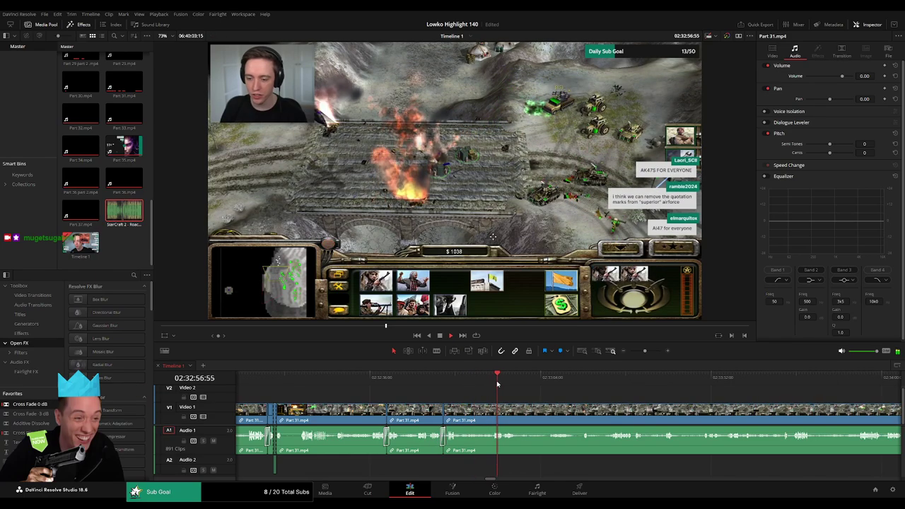
# Split Part 31.mp4 at about 02:33:01 and play the footage around 02:33:54
pyautogui.hscroll(3, 427, 395)
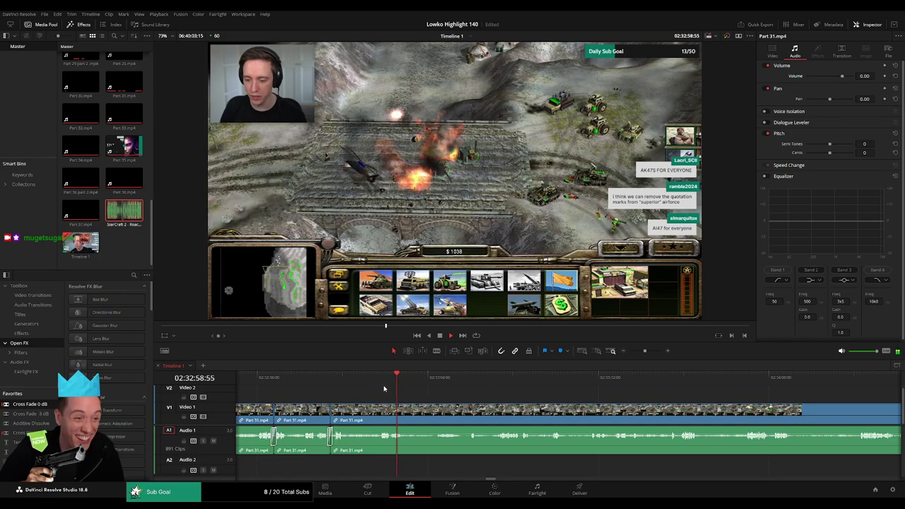
pyautogui.moveTo(346, 385); pyautogui.dragTo(494, 385)
pyautogui.press('space')
pyautogui.press('b')
pyautogui.click(408, 416)
pyautogui.press('space')
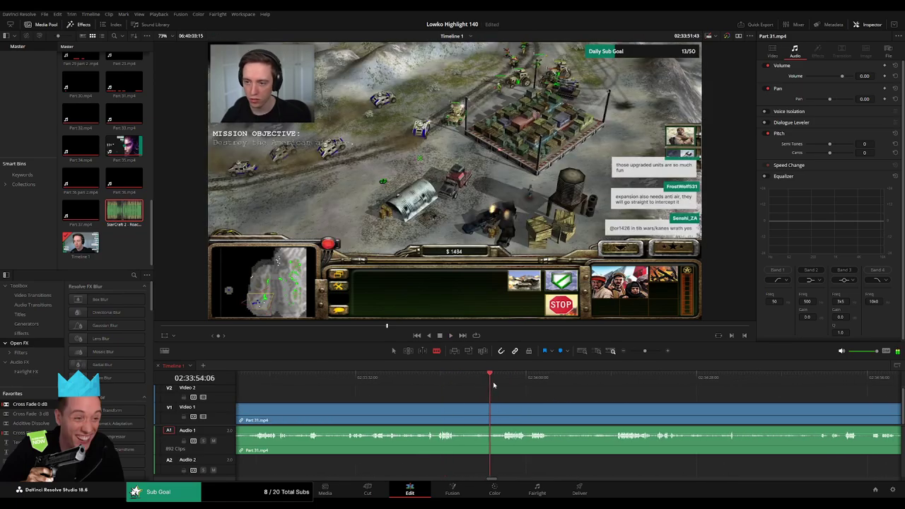
# Skim the rest of Part 31.mp4 and delete everything after the 02:33:01 split, closing the gap to Part 32.mp4
pyautogui.press('space')
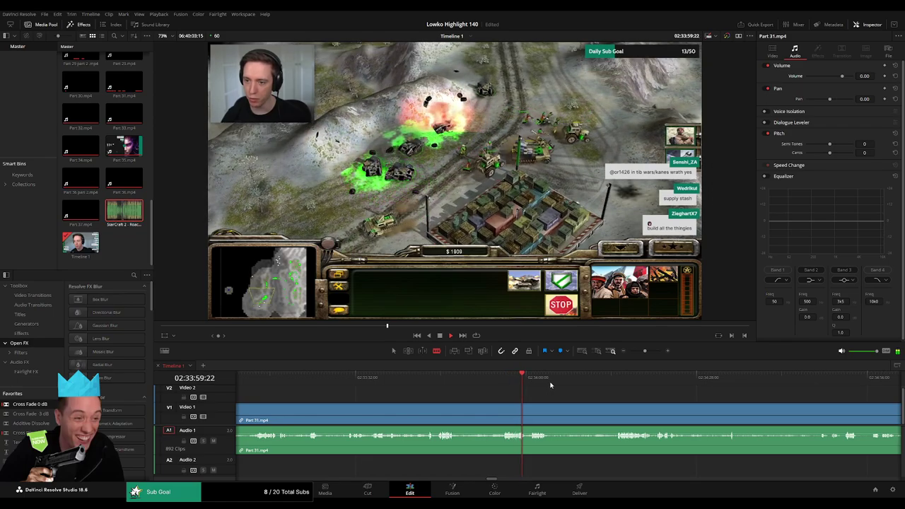
pyautogui.click(619, 388)
pyautogui.press('space')
pyautogui.click(640, 350)
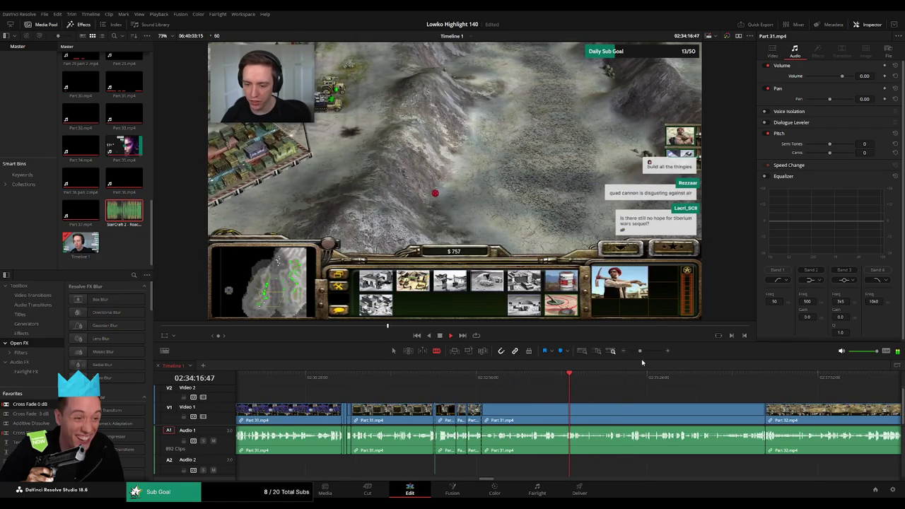
pyautogui.moveTo(601, 380); pyautogui.dragTo(650, 379)
pyautogui.press('a')
pyautogui.click(606, 411)
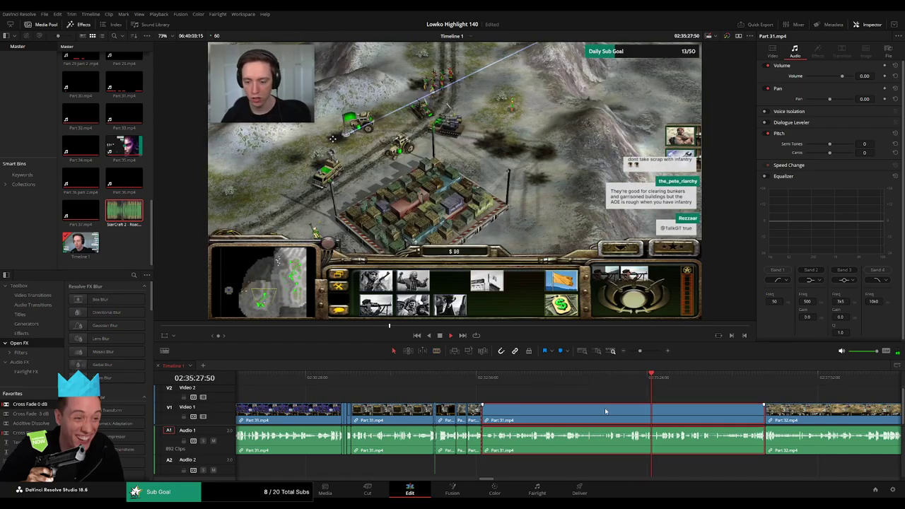
pyautogui.press('Delete')
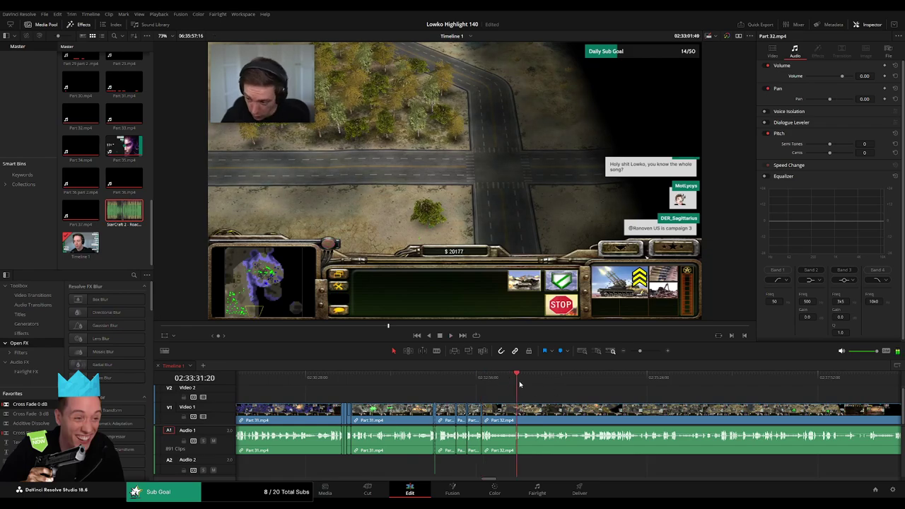
# Skim Part 32.mp4 from about 02:33:31 to 02:44:47 for the next moment worth keeping
pyautogui.click(543, 386)
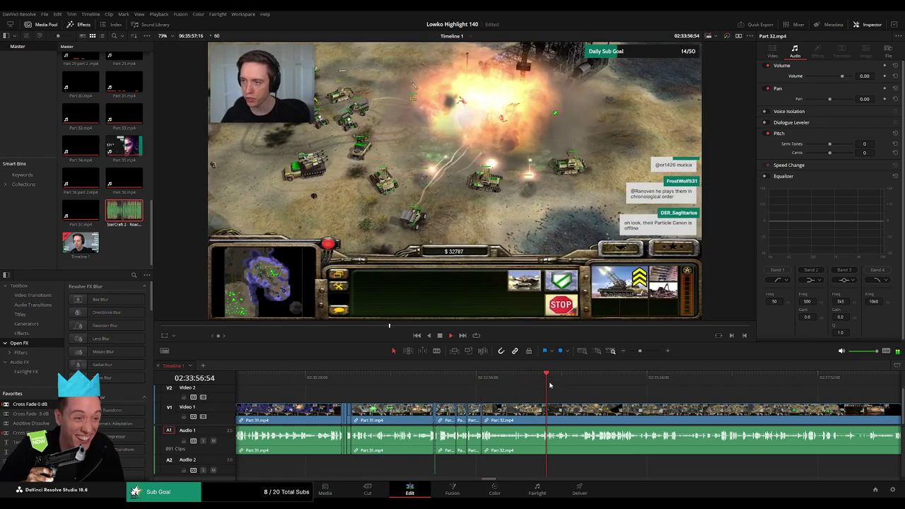
pyautogui.click(557, 385)
pyautogui.click(581, 381)
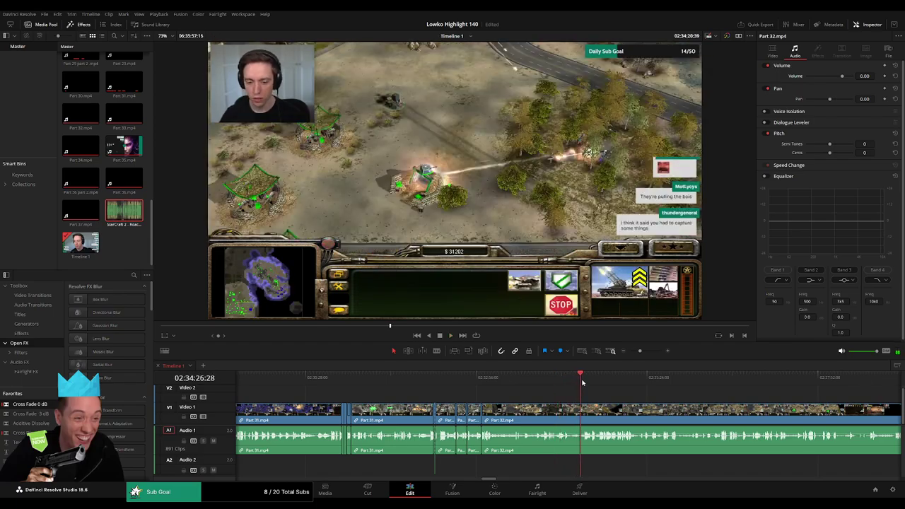
pyautogui.moveTo(582, 382); pyautogui.dragTo(506, 384)
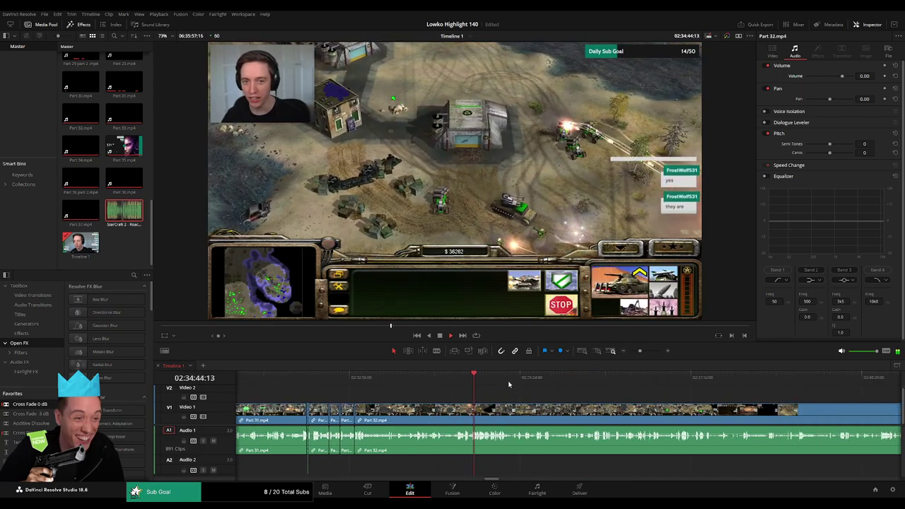
pyautogui.click(502, 381)
pyautogui.click(537, 381)
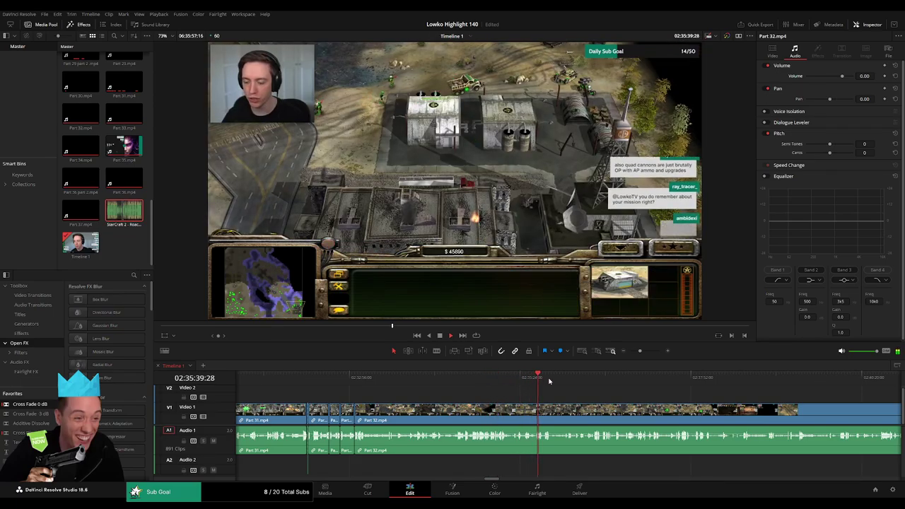
pyautogui.click(586, 382)
pyautogui.click(598, 381)
pyautogui.hscroll(3, 497, 391)
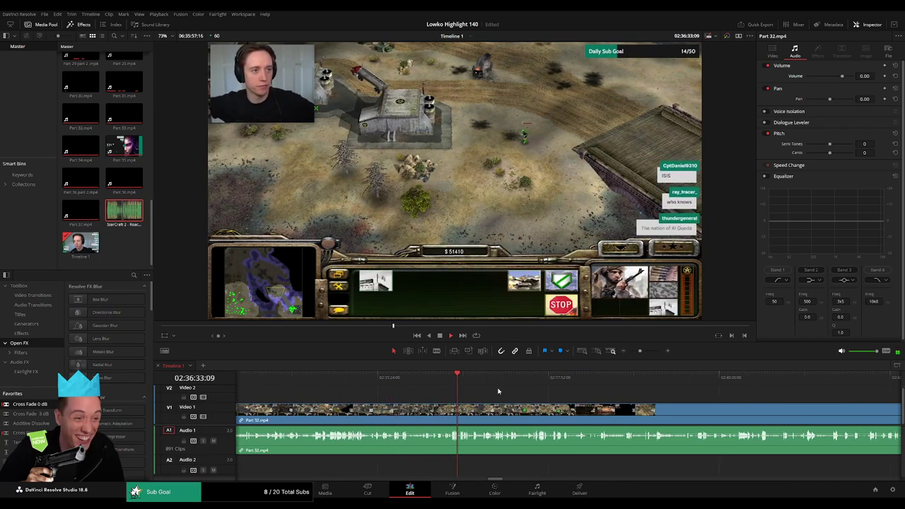
pyautogui.click(523, 380)
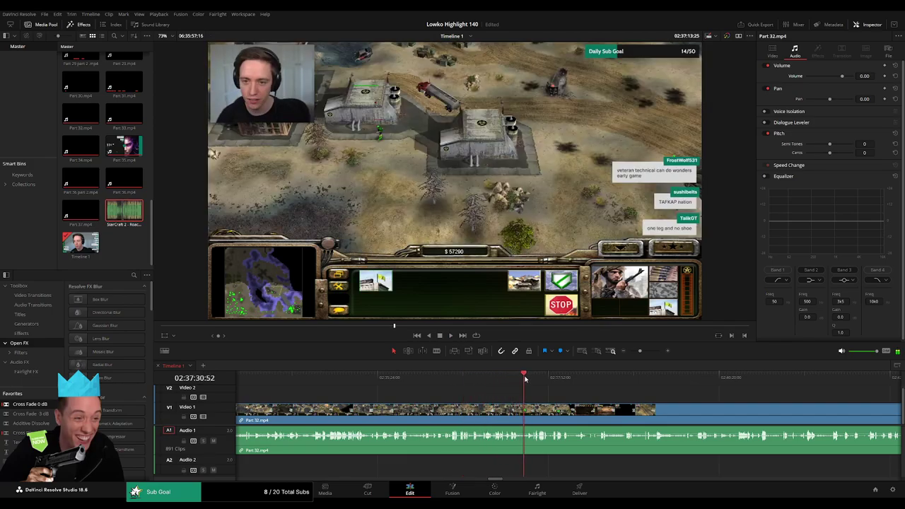
pyautogui.click(535, 380)
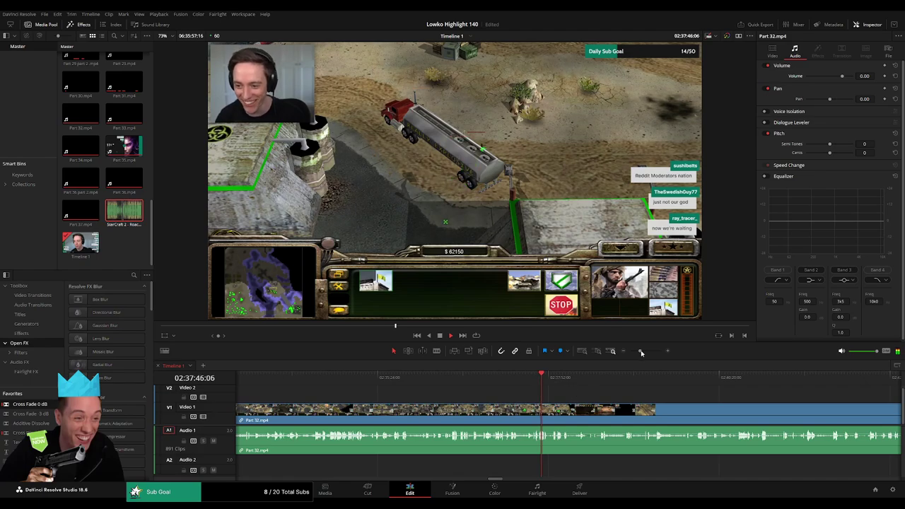
pyautogui.moveTo(641, 351); pyautogui.dragTo(645, 352)
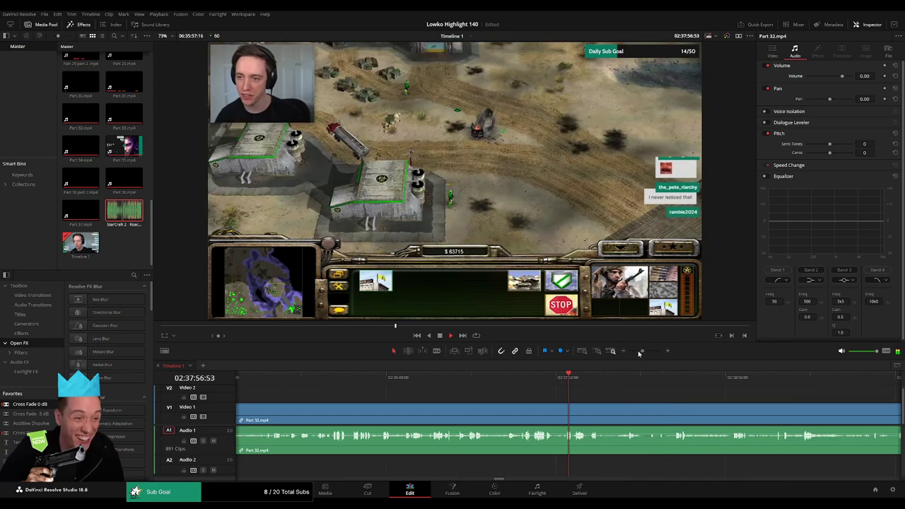
pyautogui.moveTo(645, 352); pyautogui.dragTo(636, 352)
pyautogui.moveTo(576, 387); pyautogui.dragTo(600, 386)
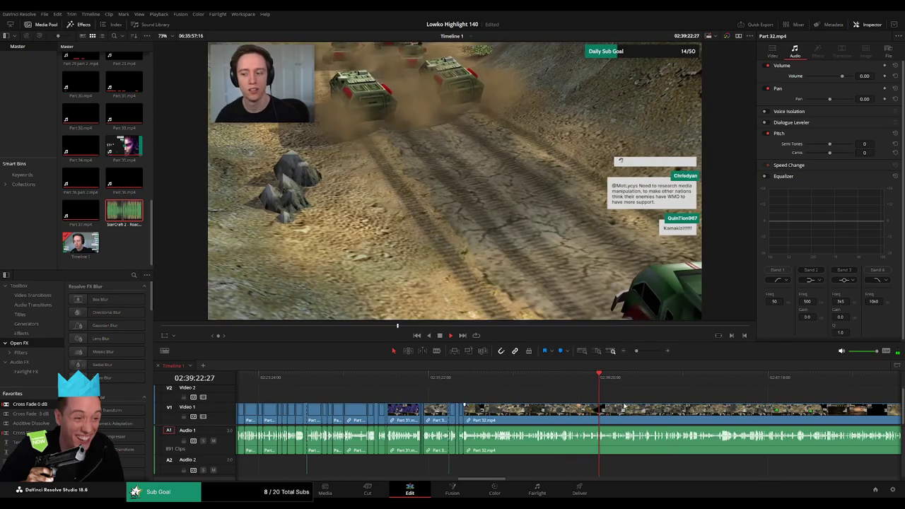
pyautogui.hscroll(4, 565, 403)
pyautogui.click(469, 382)
pyautogui.moveTo(469, 383); pyautogui.dragTo(612, 385)
pyautogui.click(576, 384)
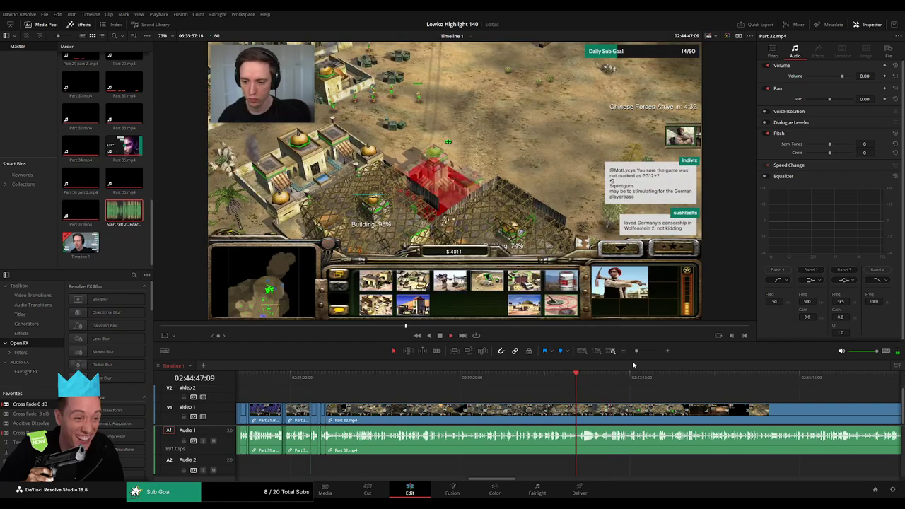
# Split Part 32.mp4 at about 02:44:59 and delete its opening before that point, closing the gap
pyautogui.moveTo(637, 350); pyautogui.dragTo(644, 354)
pyautogui.click(620, 387)
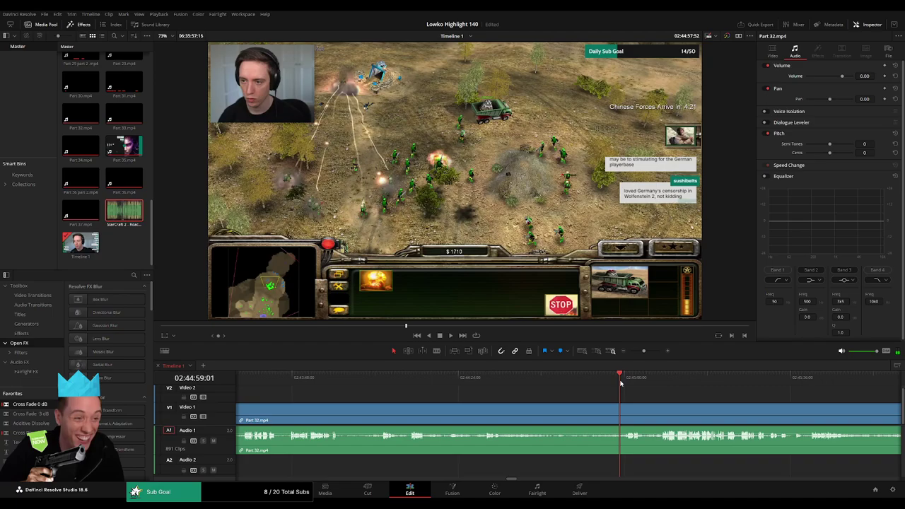
pyautogui.hotkey('ctrl', 'b')
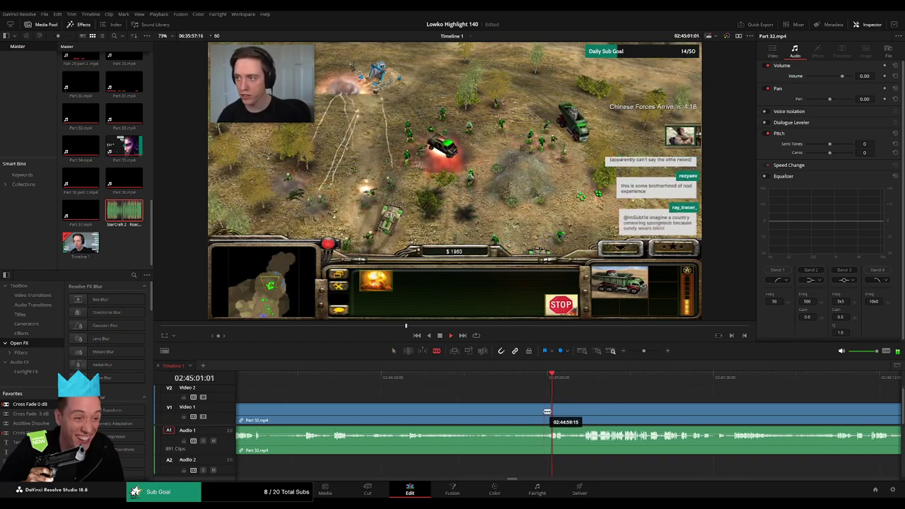
pyautogui.click(532, 413)
pyautogui.press('Delete')
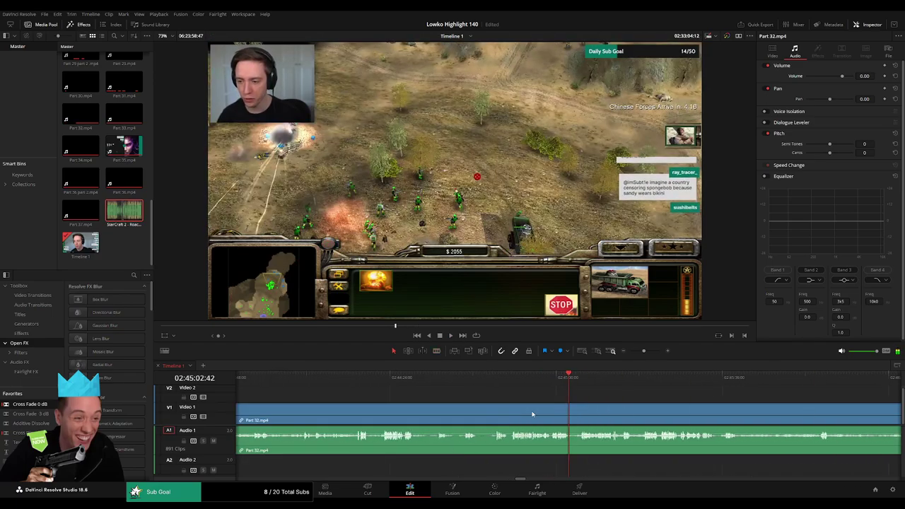
# Add an audio cross fade where Part 31.mp4 meets Part 32.mp4 at about 02:33:01 and play back to about 02:33:23
pyautogui.click(633, 351)
pyautogui.click(483, 380)
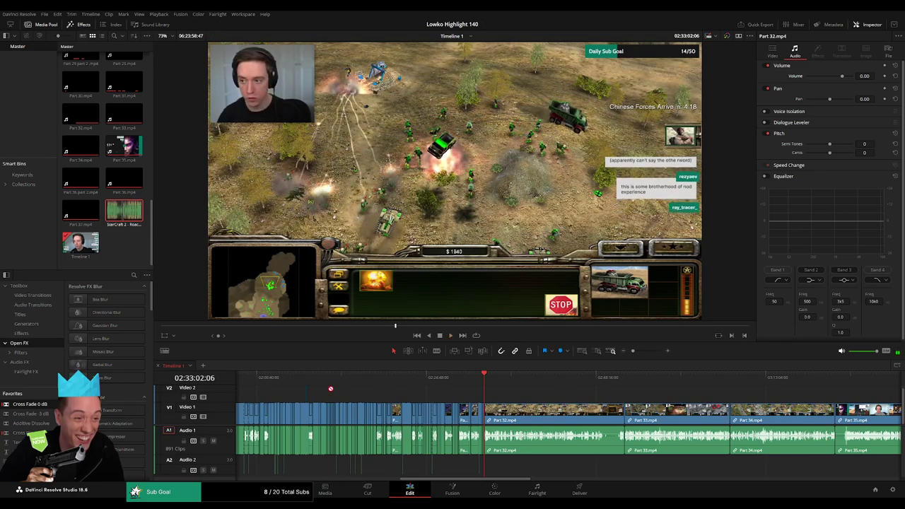
pyautogui.moveTo(641, 352); pyautogui.dragTo(647, 352)
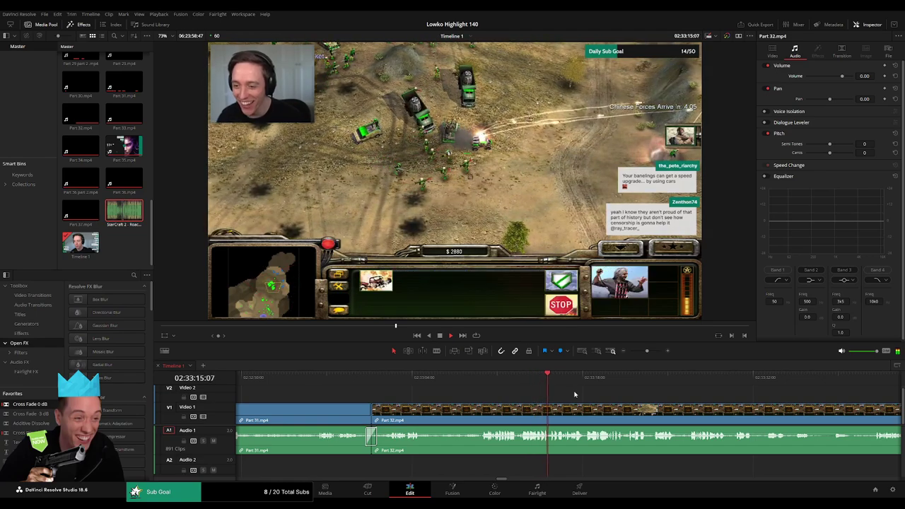
pyautogui.hscroll(3, 577, 397)
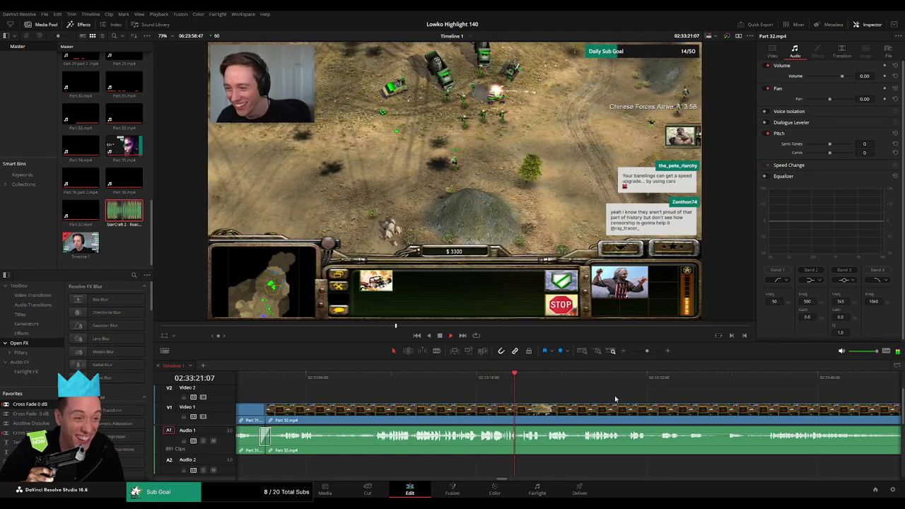
pyautogui.hscroll(2, 536, 396)
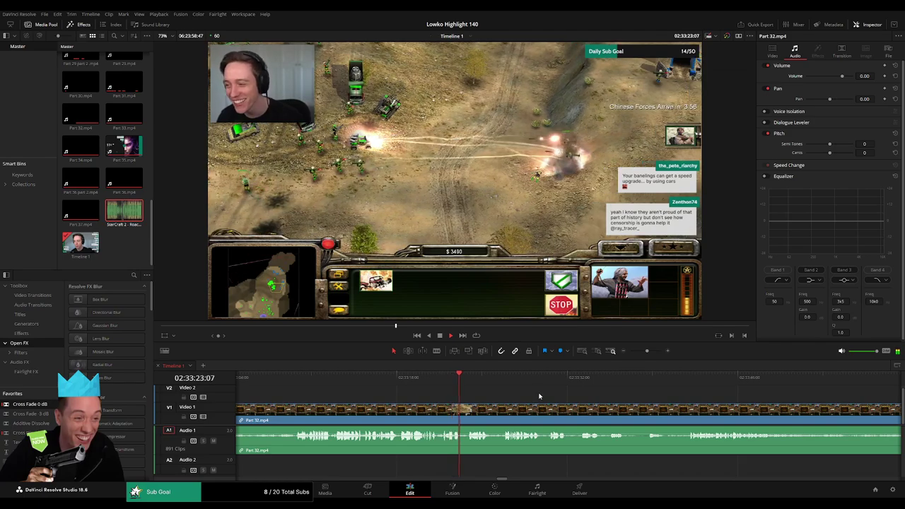
# Isolate a short piece of Part 32.mp4 by splitting it at about 02:33:22 and 02:33:23
pyautogui.press('space')
pyautogui.moveTo(647, 351); pyautogui.dragTo(652, 351)
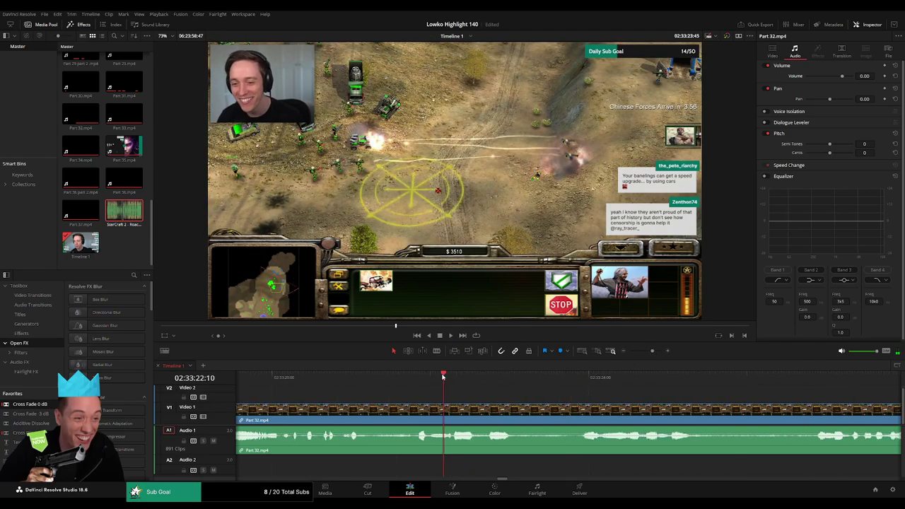
pyautogui.moveTo(443, 376); pyautogui.dragTo(478, 377)
pyautogui.press('b')
pyautogui.click(479, 412)
pyautogui.press('space')
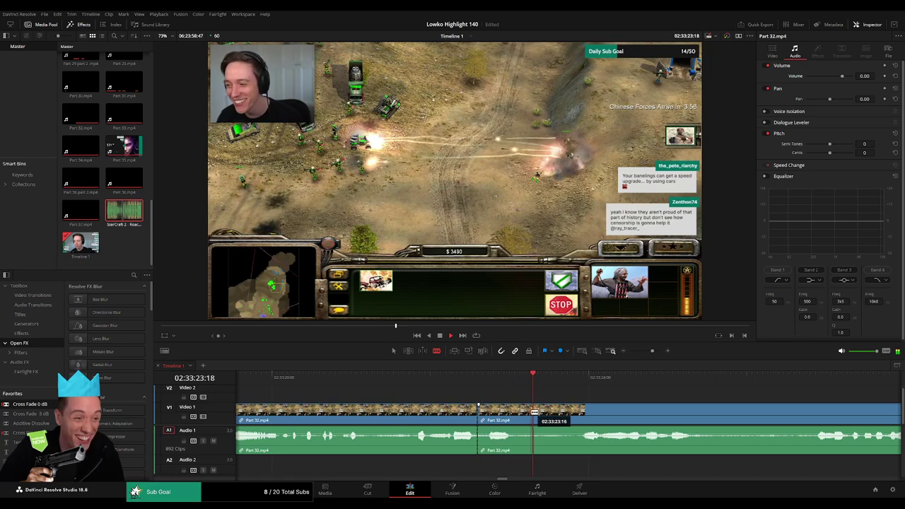
pyautogui.press('space')
pyautogui.click(534, 412)
# Mute the short piece's audio and place the StarCraft 2 Roach Quotes sound beneath it on Audio 2, trimmed to match
pyautogui.press('a')
pyautogui.moveTo(505, 433); pyautogui.dragTo(507, 463)
pyautogui.moveTo(123, 211); pyautogui.dragTo(480, 469)
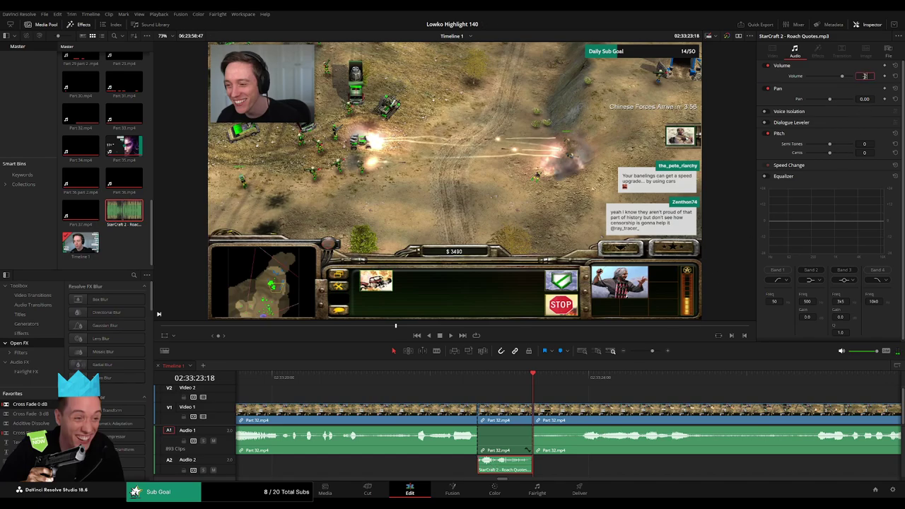
# Set the new Roach Quotes clip's volume to -23 and play through the masked moment
pyautogui.press('Return')
pyautogui.press('space')
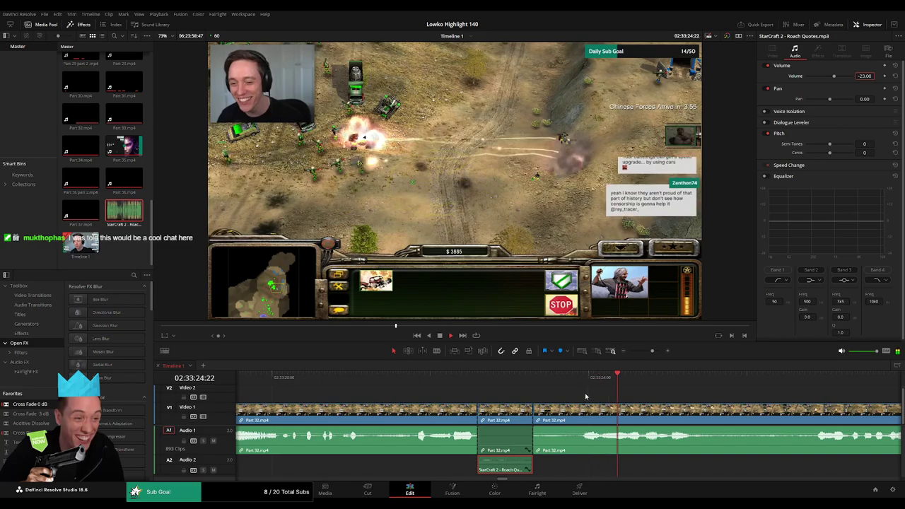
pyautogui.click(599, 398)
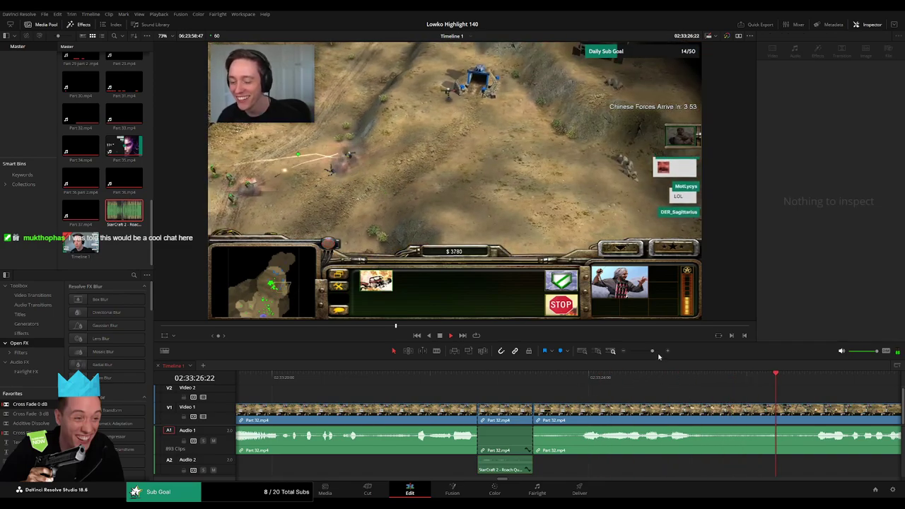
# Save the project and continue reviewing Part 32.mp4 to about 02:33:40
pyautogui.moveTo(651, 351); pyautogui.dragTo(644, 351)
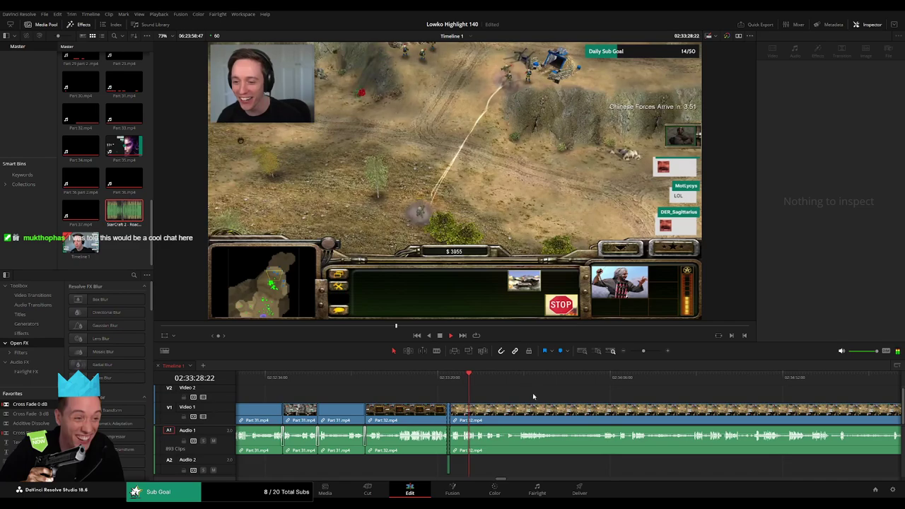
pyautogui.hotkey('ctrl', 's')
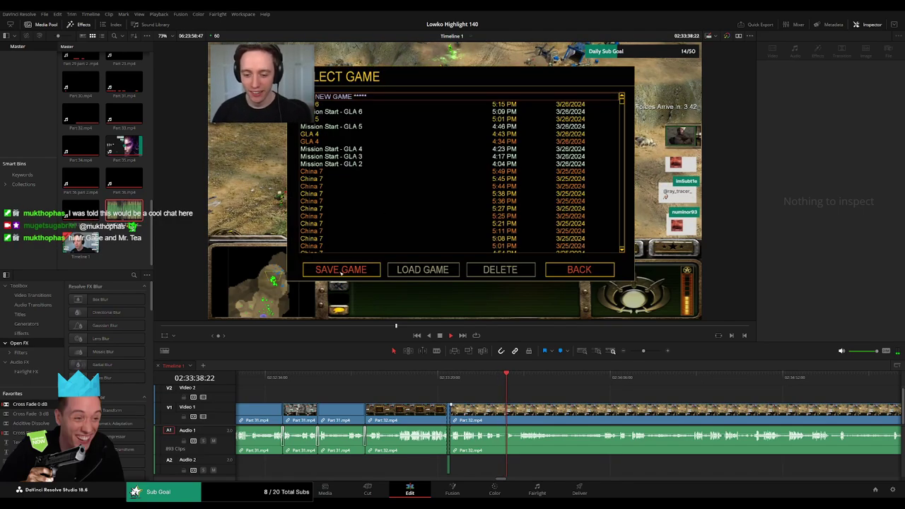
pyautogui.moveTo(643, 351); pyautogui.dragTo(646, 352)
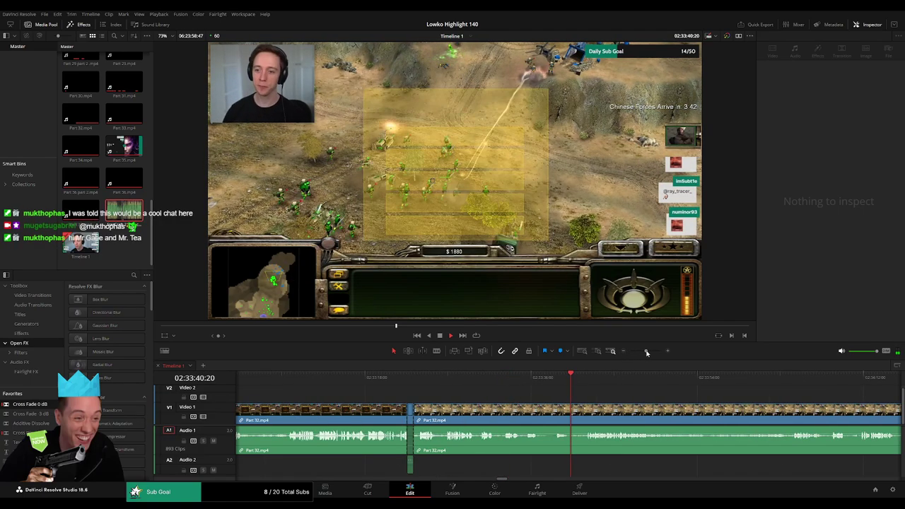
# Cut out the section of Part 32.mp4 between about 02:33:37 and 02:33:41 and apply Cross Fade 0 dB to the audio cut
pyautogui.click(583, 375)
pyautogui.press('b')
pyautogui.click(541, 405)
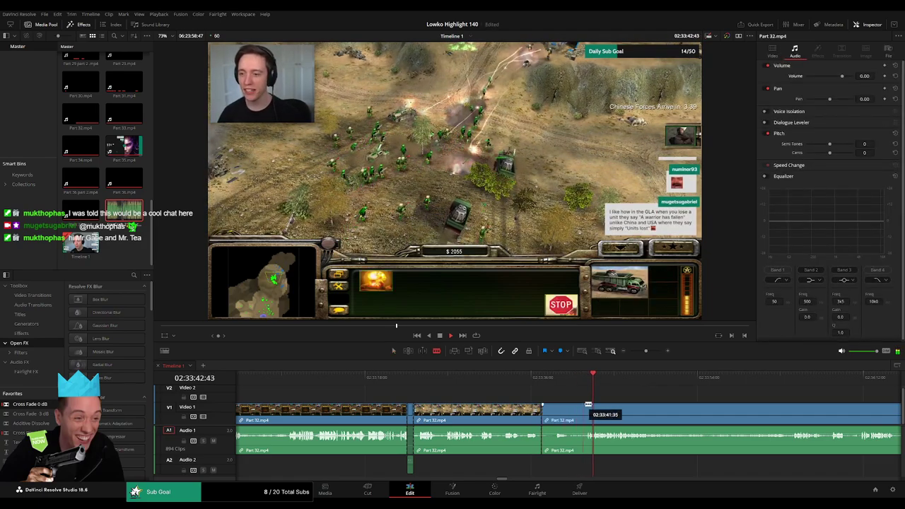
pyautogui.click(585, 405)
pyautogui.press('a')
pyautogui.click(571, 411)
pyautogui.press('Delete')
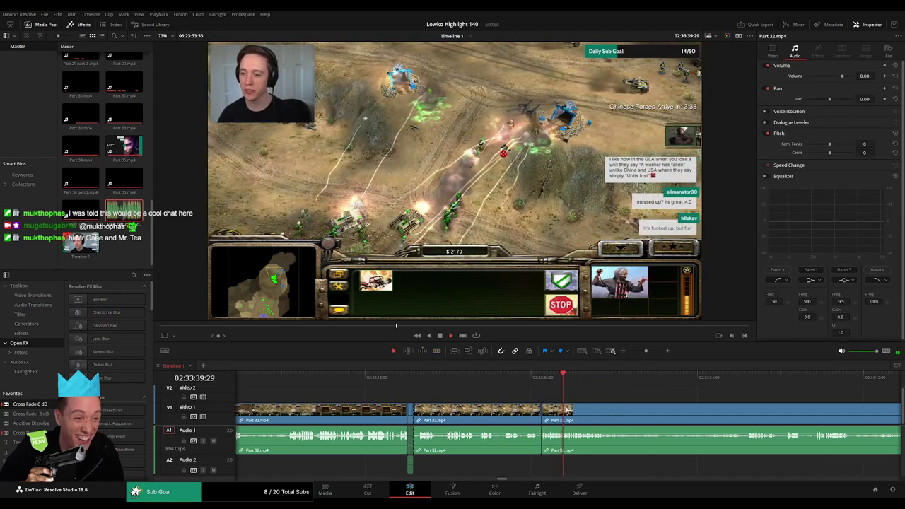
pyautogui.moveTo(31, 404); pyautogui.dragTo(542, 441)
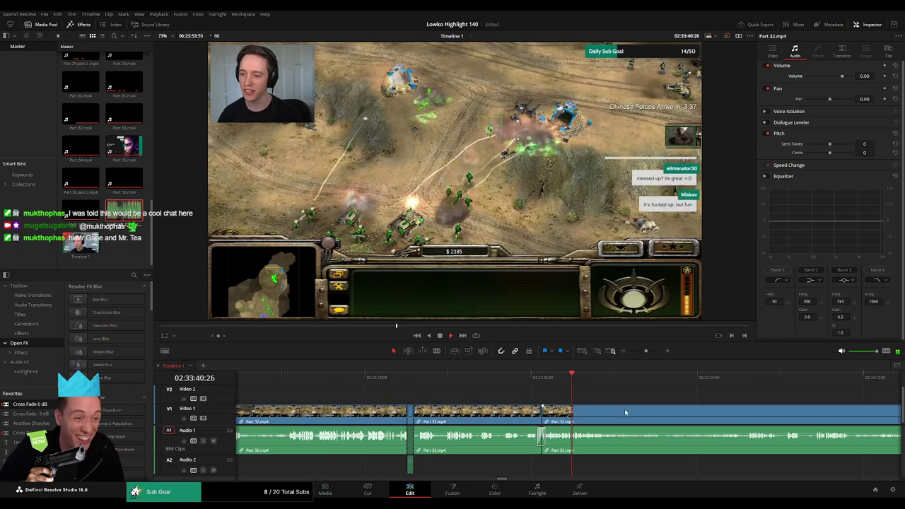
# Split Part 32.mp4 at about 02:33:45 and 02:33:59 and delete the uneventful section between the splits
pyautogui.moveTo(625, 408); pyautogui.dragTo(480, 409)
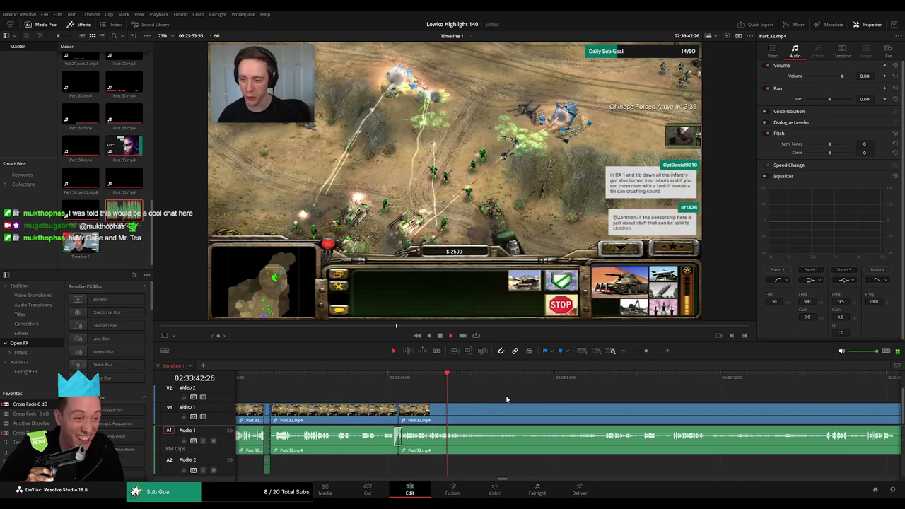
pyautogui.moveTo(460, 377); pyautogui.dragTo(567, 383)
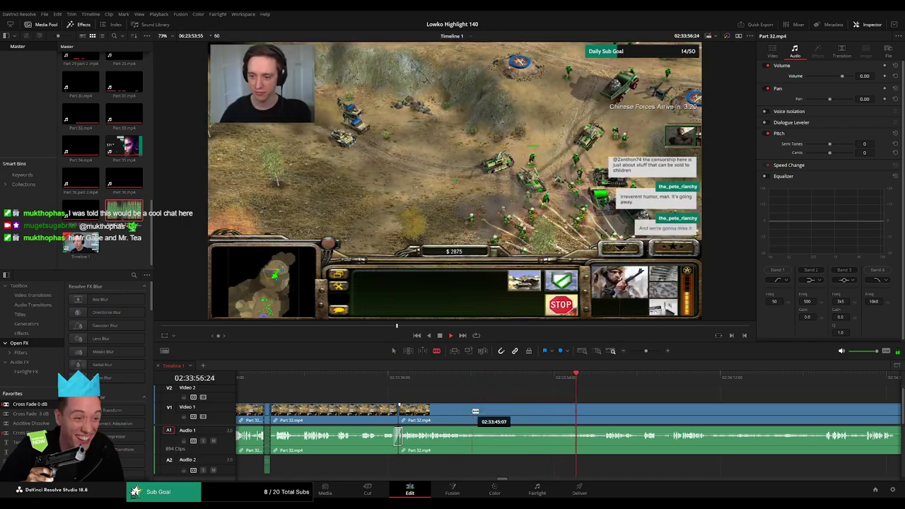
pyautogui.click(458, 377)
pyautogui.click(474, 379)
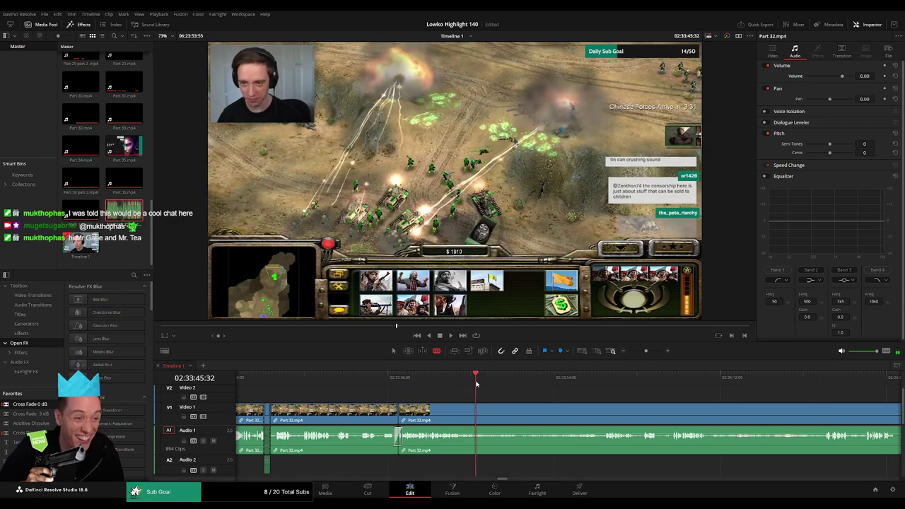
pyautogui.hotkey('ctrl', 'b')
pyautogui.click(569, 379)
pyautogui.click(588, 381)
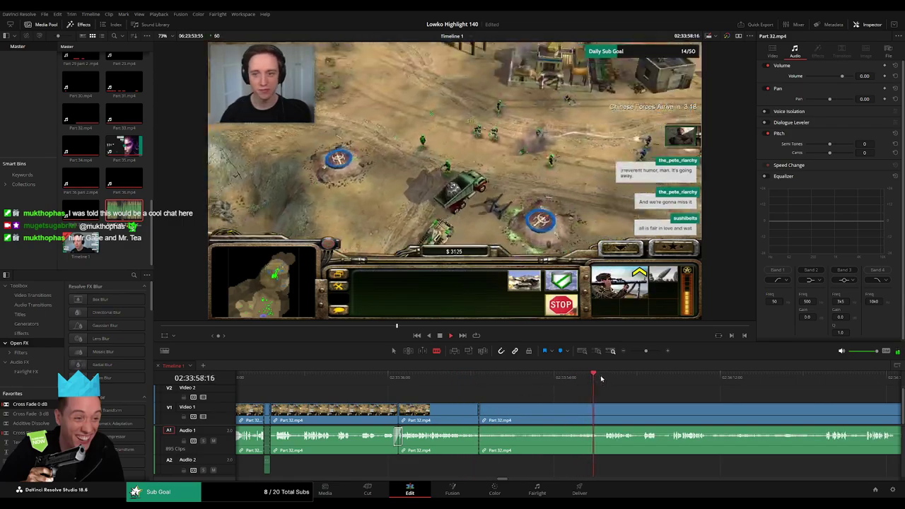
pyautogui.click(603, 379)
pyautogui.click(603, 412)
pyautogui.press('a')
pyautogui.click(571, 416)
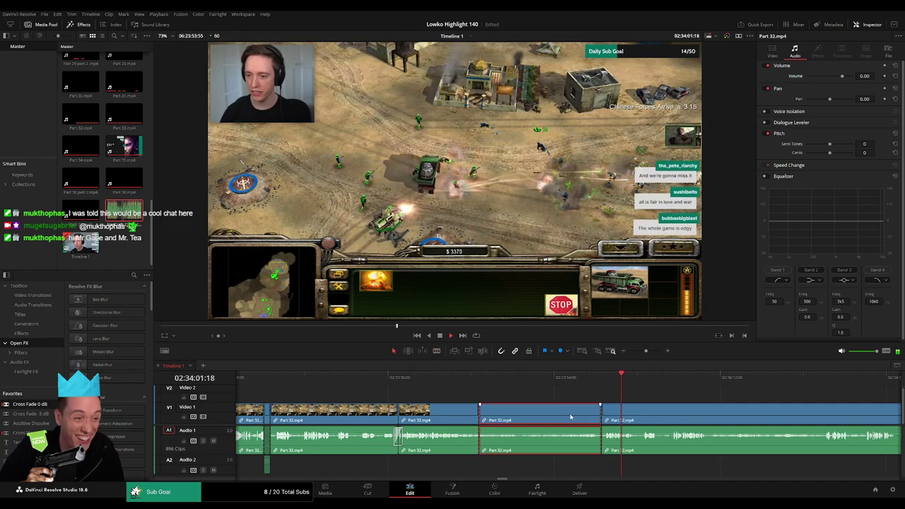
pyautogui.press('Delete')
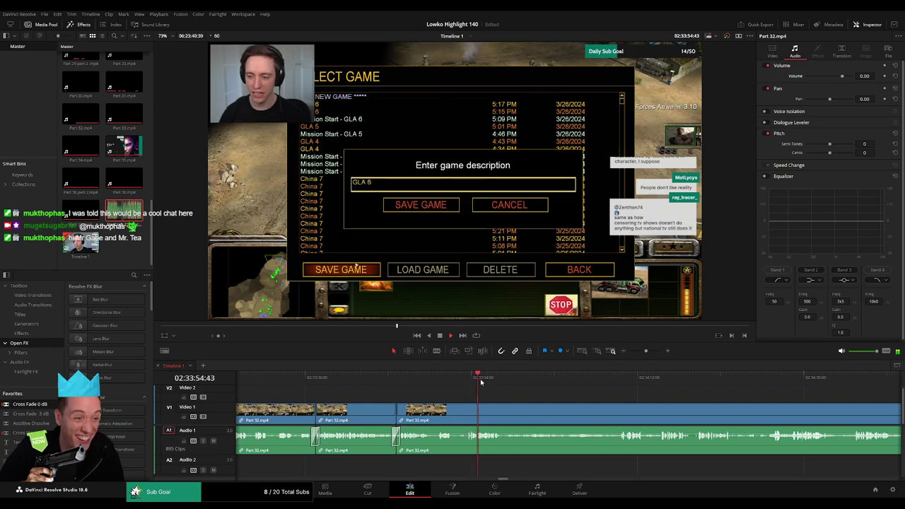
# Remove the very short piece of Part 32.mp4 at about 02:34:18 and replay the footage across the cut
pyautogui.moveTo(498, 380); pyautogui.dragTo(521, 379)
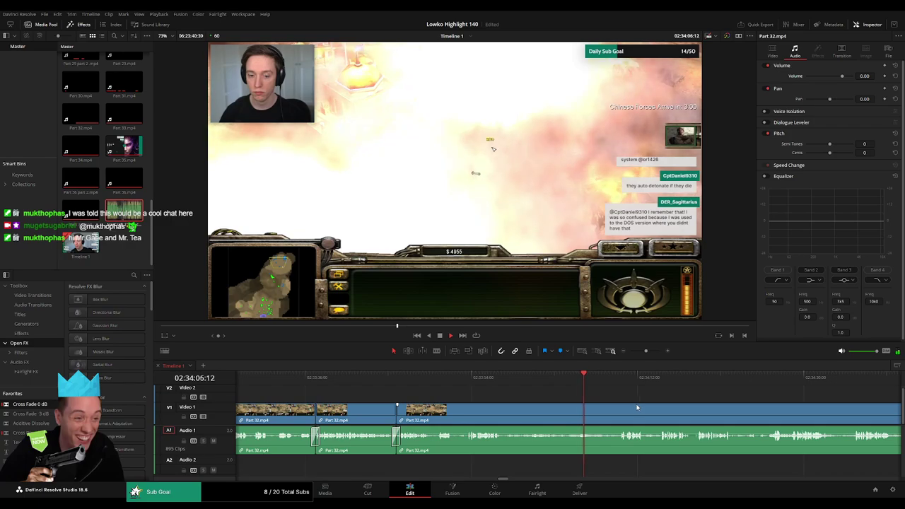
pyautogui.moveTo(665, 408); pyautogui.dragTo(464, 399)
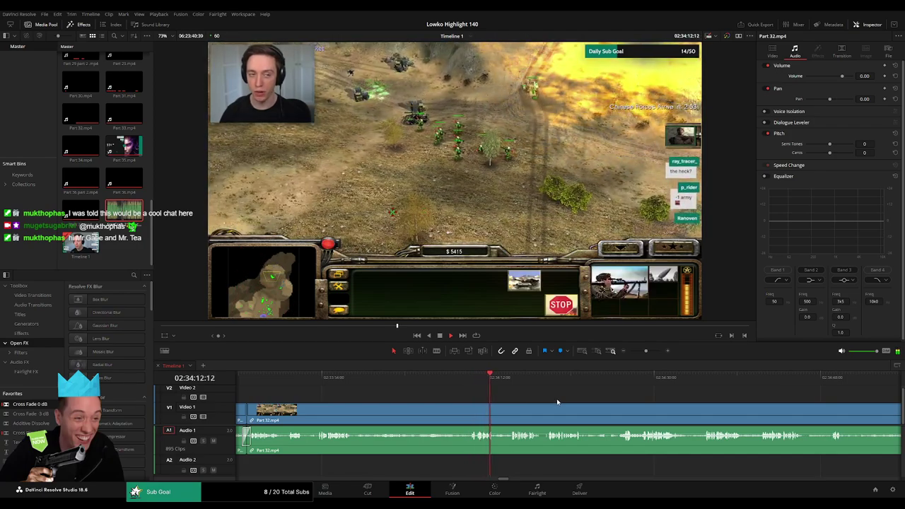
pyautogui.click(504, 378)
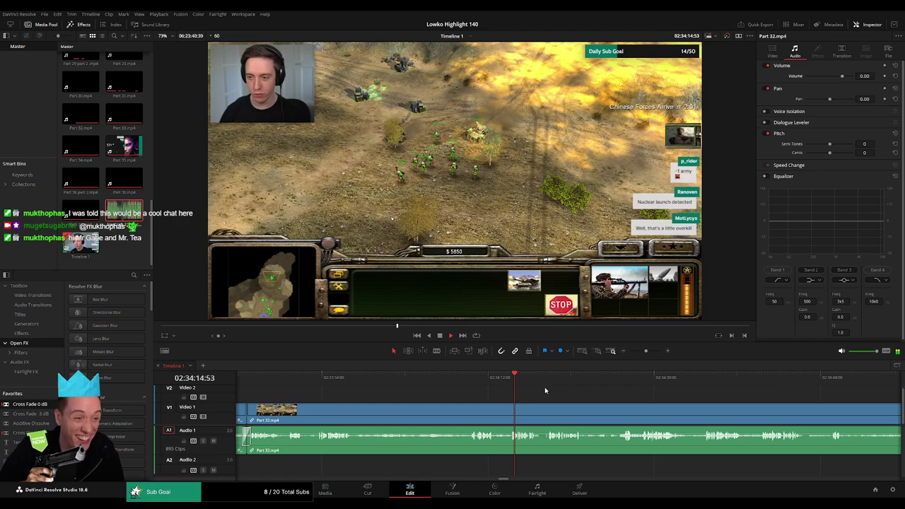
pyautogui.hscroll(5, 492, 398)
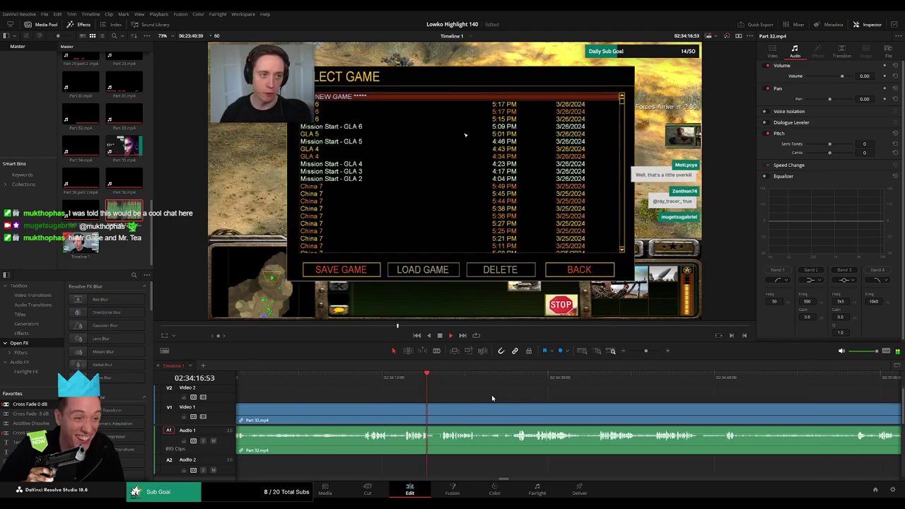
pyautogui.click(437, 413)
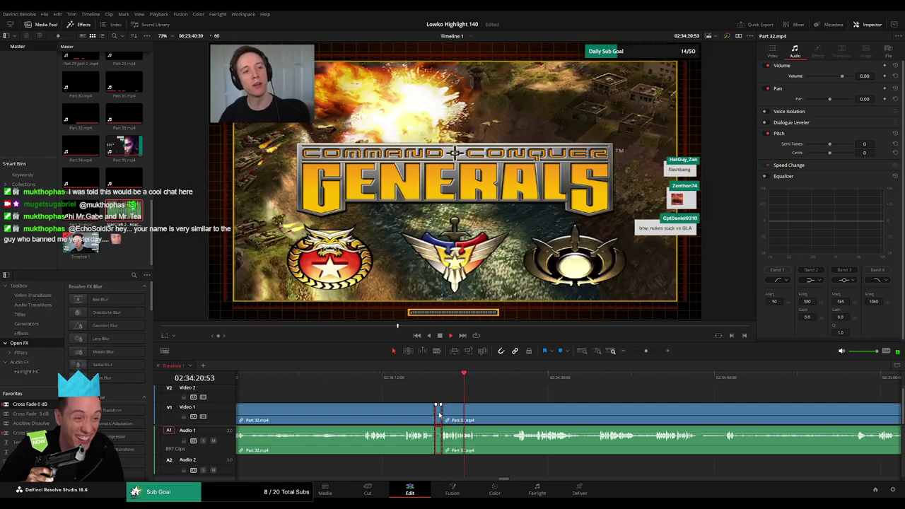
pyautogui.hotkey('ctrl', 'z')
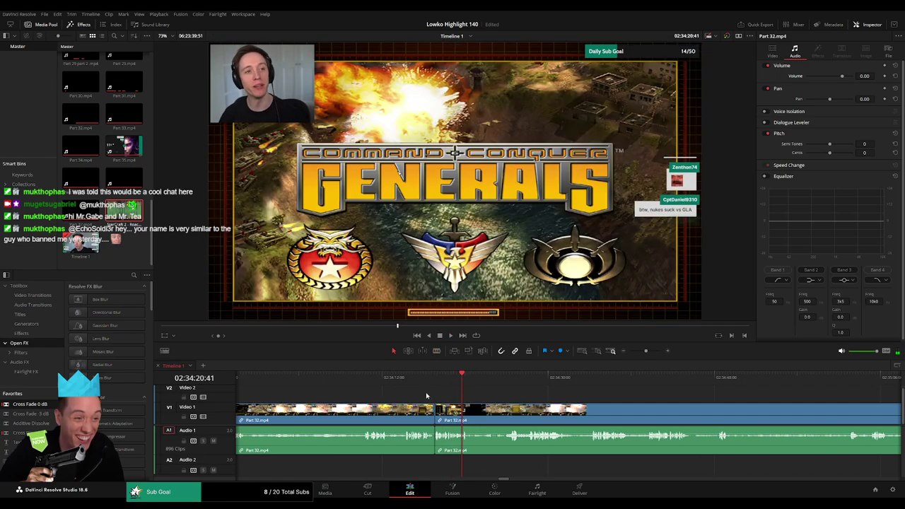
pyautogui.click(433, 382)
pyautogui.press('space')
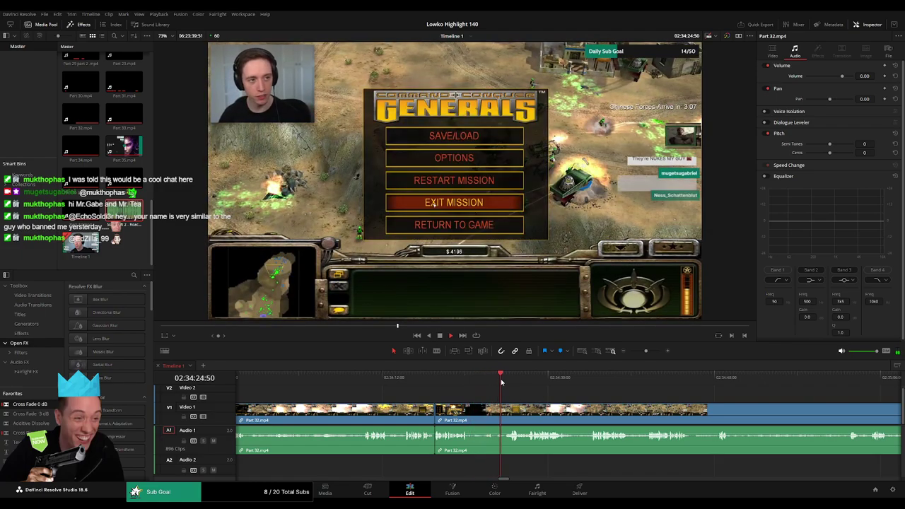
# Cut out the short section of Part 32.mp4 between about 02:34:39 and 02:34:41
pyautogui.hscroll(5, 474, 386)
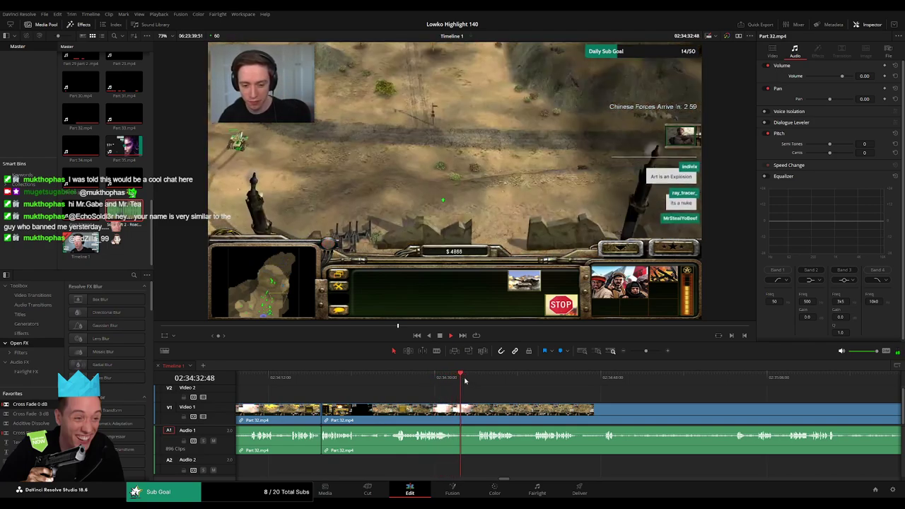
pyautogui.moveTo(531, 392); pyautogui.dragTo(448, 388)
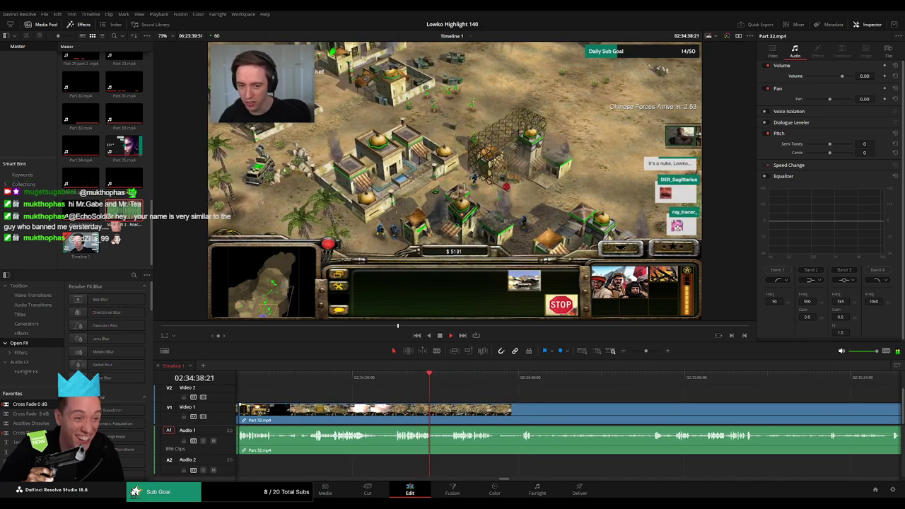
pyautogui.moveTo(469, 394); pyautogui.dragTo(401, 394)
pyautogui.press('b')
pyautogui.click(365, 410)
pyautogui.click(381, 410)
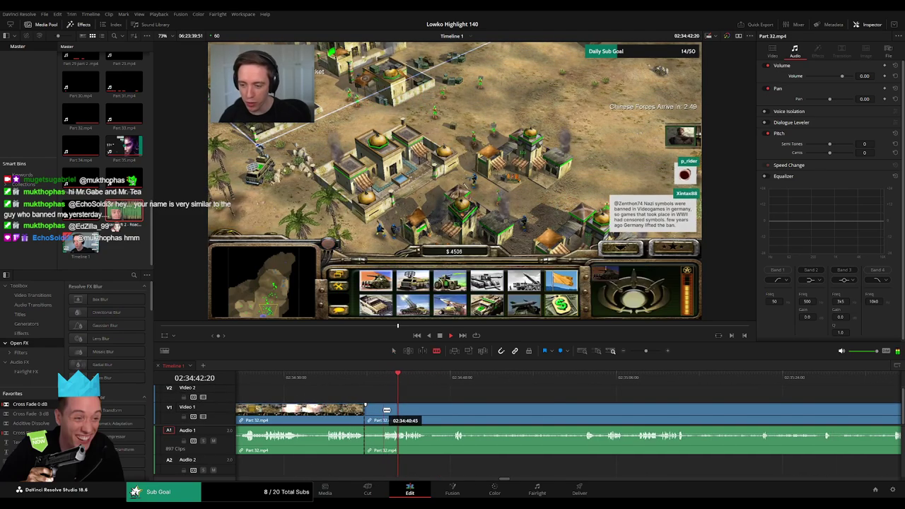
pyautogui.press('a')
pyautogui.click(376, 415)
pyautogui.press('Delete')
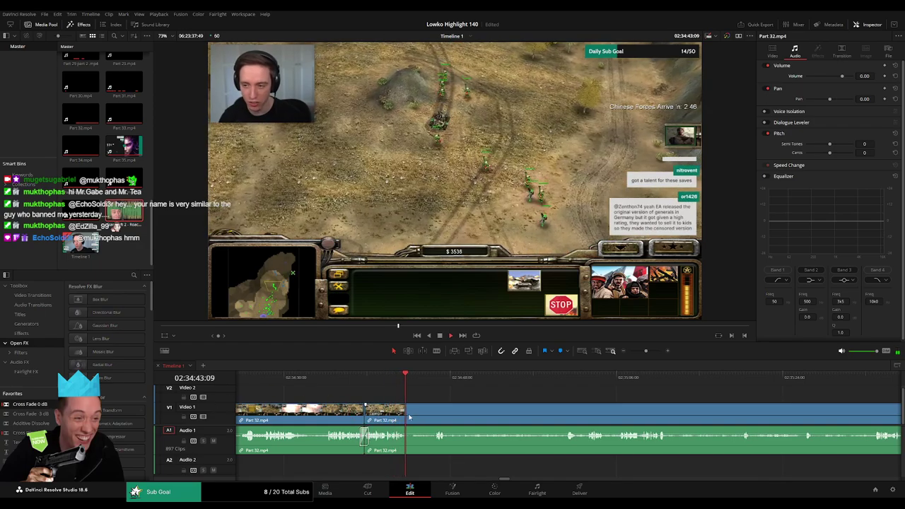
# Split Part 32.mp4 at about 02:34:43 and skim the footage after the split to about 02:49:34
pyautogui.press('b')
pyautogui.click(409, 412)
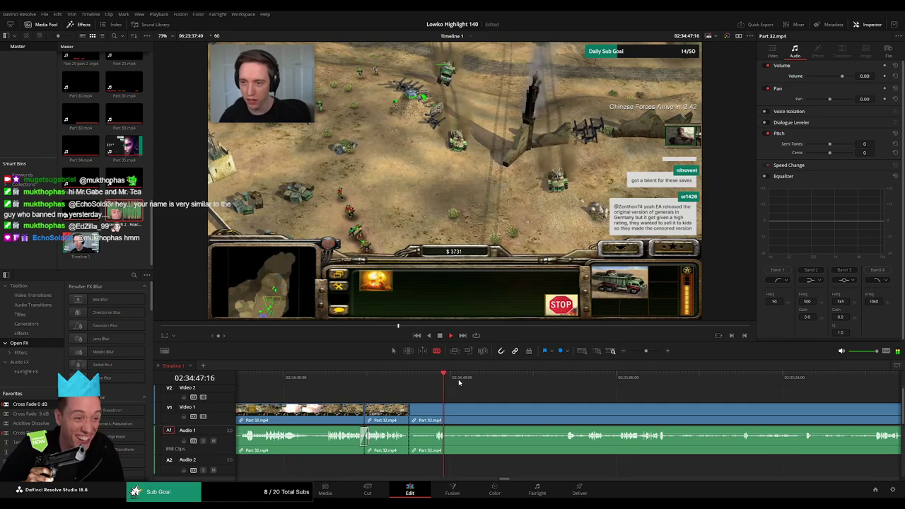
pyautogui.click(571, 380)
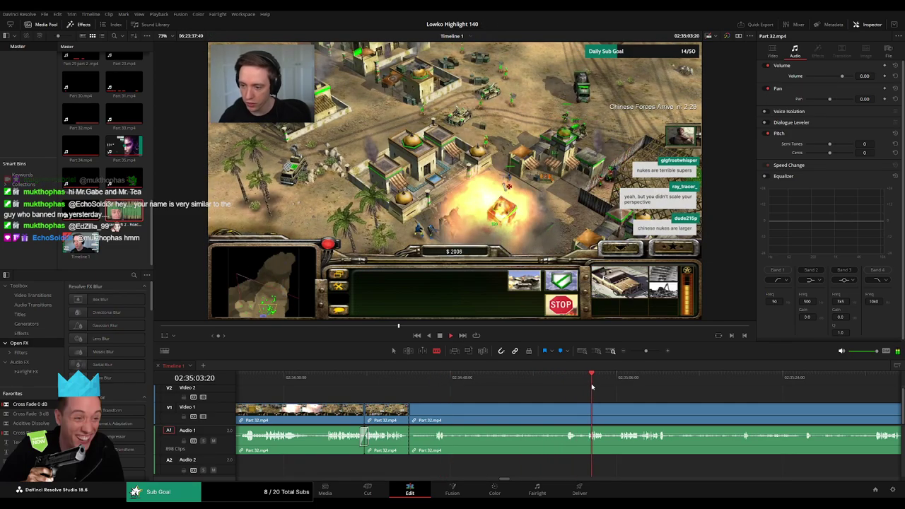
pyautogui.click(675, 380)
pyautogui.click(730, 382)
pyautogui.click(877, 380)
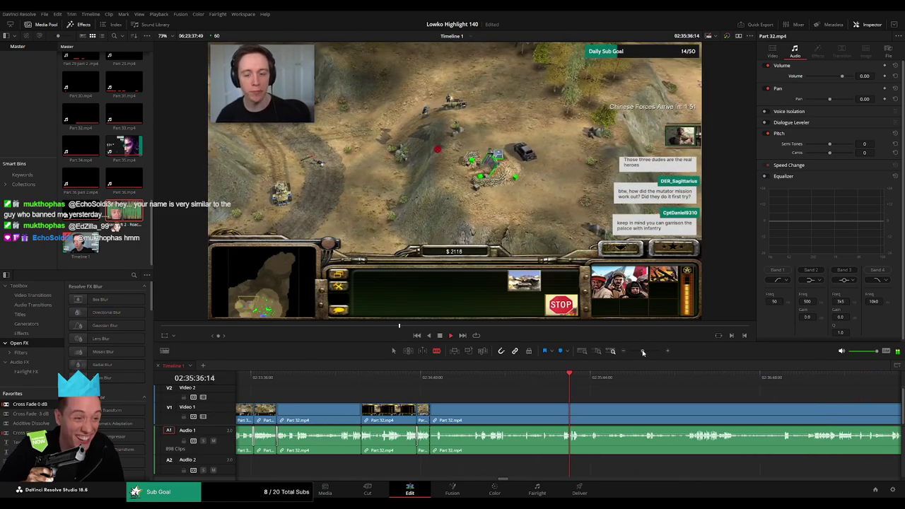
pyautogui.moveTo(606, 379); pyautogui.dragTo(696, 378)
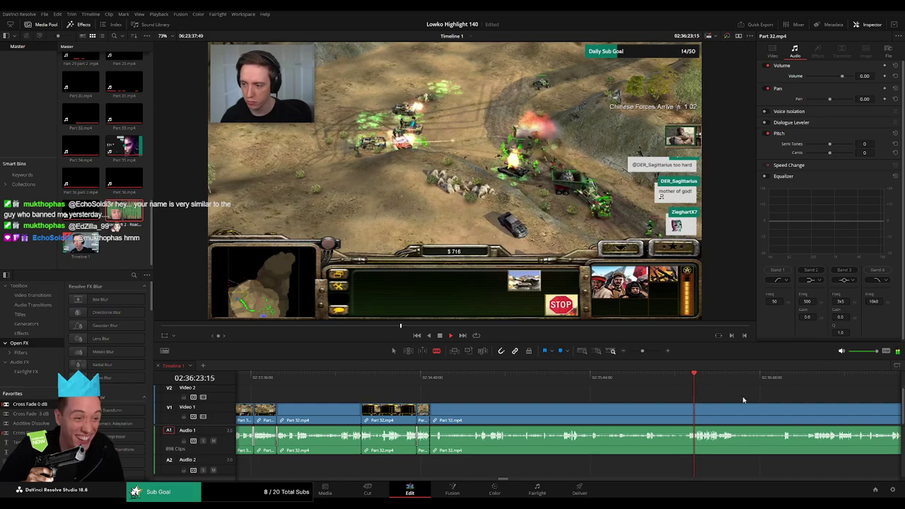
pyautogui.moveTo(745, 400); pyautogui.dragTo(618, 384)
pyautogui.click(517, 383)
pyautogui.moveTo(641, 351); pyautogui.dragTo(634, 352)
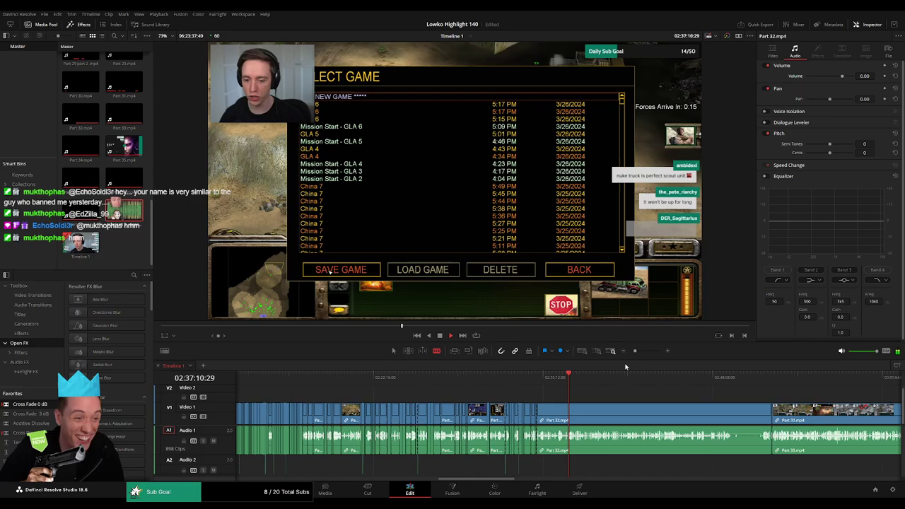
pyautogui.moveTo(583, 378); pyautogui.dragTo(692, 375)
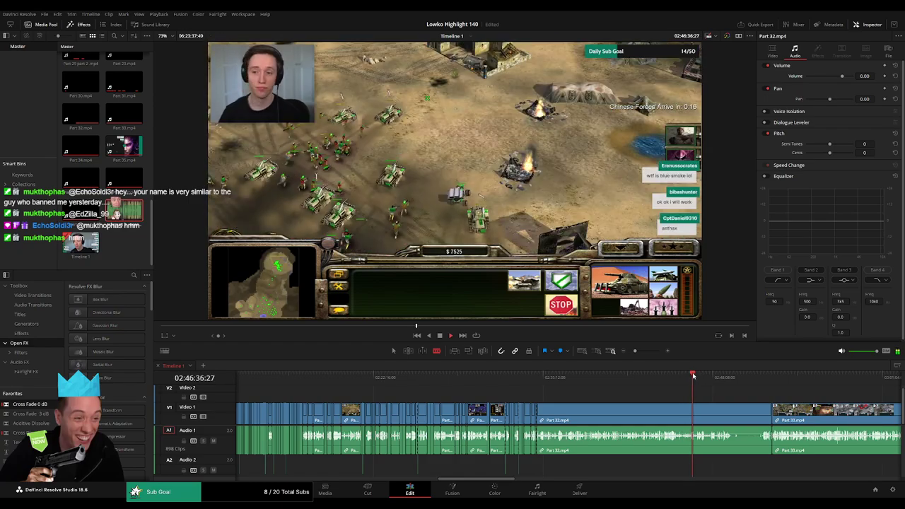
pyautogui.press('space')
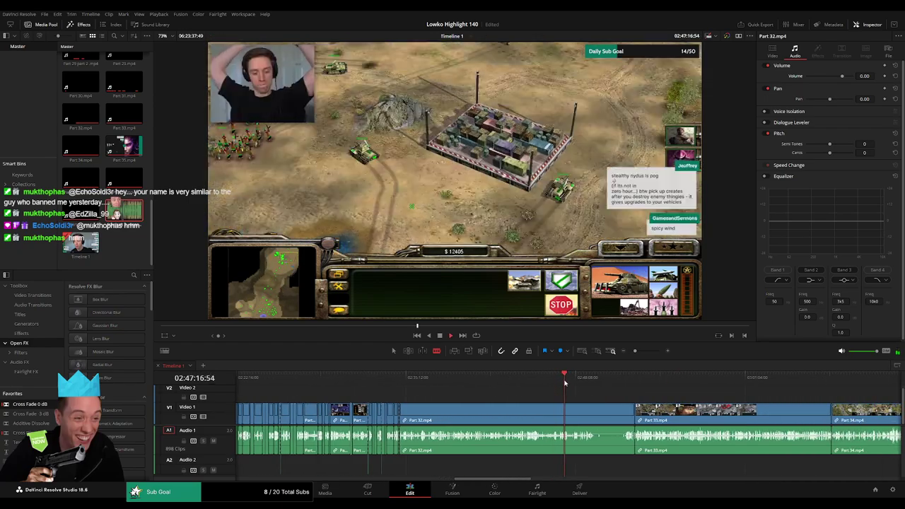
pyautogui.moveTo(566, 380); pyautogui.dragTo(596, 382)
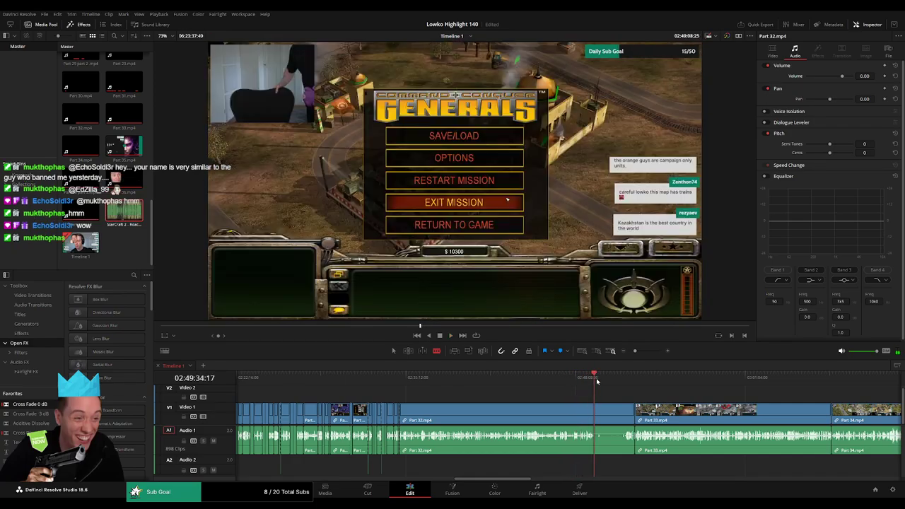
# Ripple delete all of Part 32.mp4 after the split and return to the start of Part 33.mp4
pyautogui.click(575, 412)
pyautogui.press('Delete')
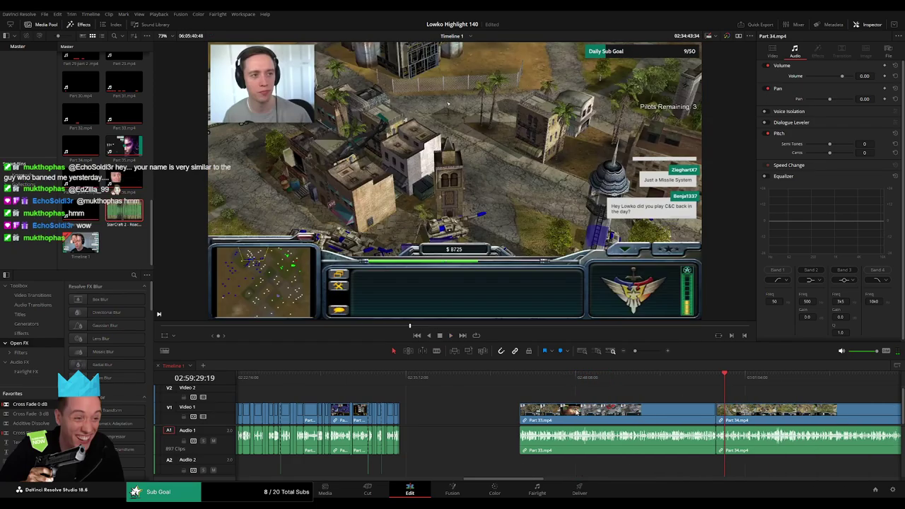
pyautogui.click(400, 380)
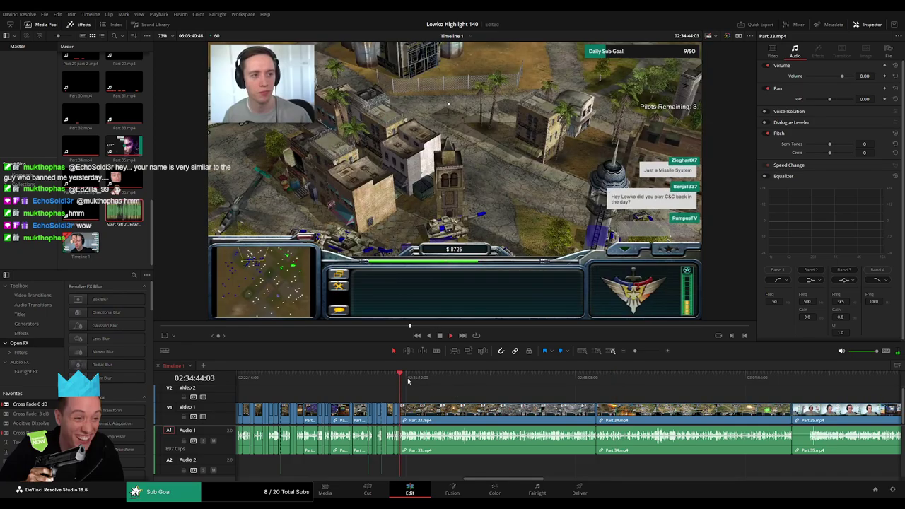
# Skim Part 33.mp4 for highlight-worthy moments up to about 02:46:44
pyautogui.click(414, 381)
pyautogui.moveTo(423, 382); pyautogui.dragTo(426, 380)
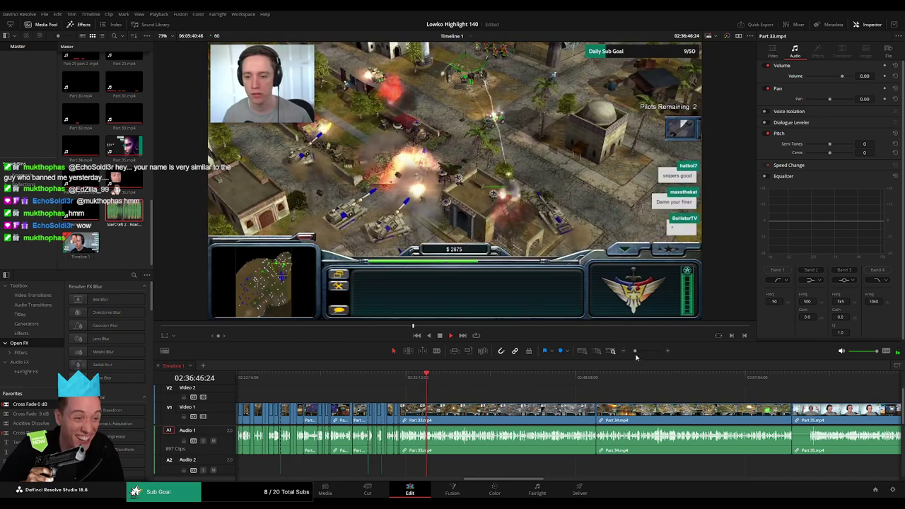
pyautogui.moveTo(636, 357); pyautogui.dragTo(629, 357)
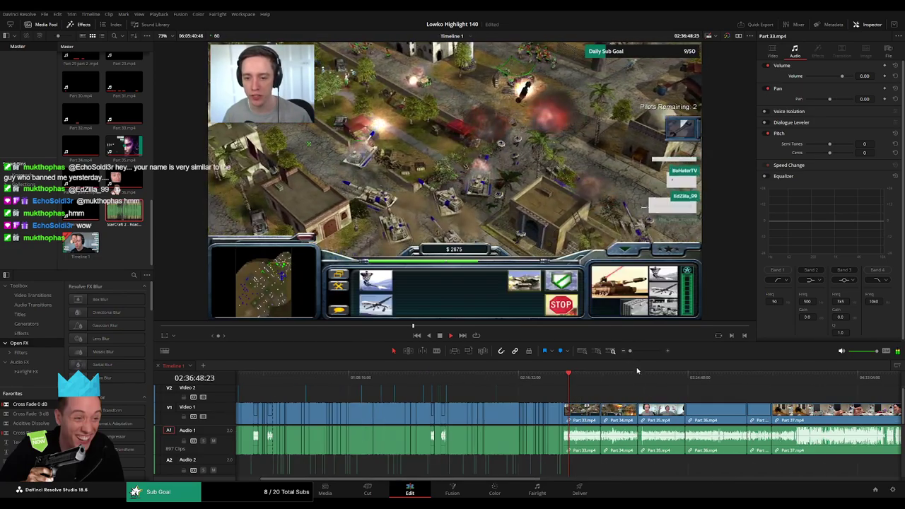
pyautogui.moveTo(679, 399); pyautogui.dragTo(486, 400)
pyautogui.moveTo(625, 357); pyautogui.dragTo(635, 357)
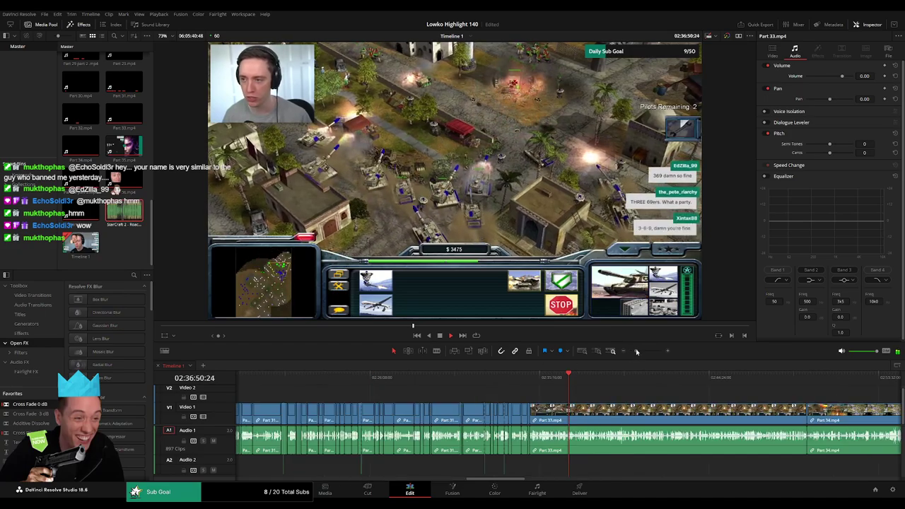
pyautogui.click(446, 378)
pyautogui.moveTo(446, 378); pyautogui.dragTo(481, 378)
pyautogui.click(527, 377)
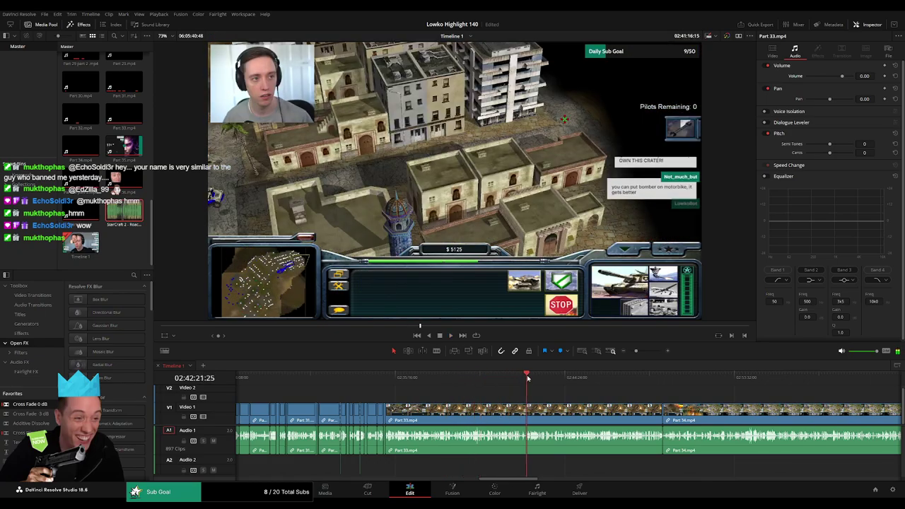
pyautogui.moveTo(529, 378); pyautogui.dragTo(607, 375)
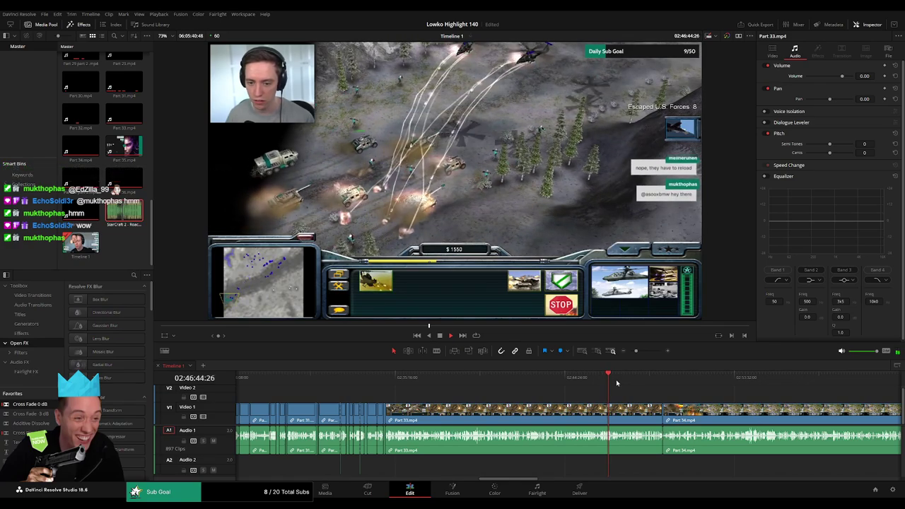
# Recheck Part 33.mp4 around 02:44:36 and ripple delete the whole clip from the timeline
pyautogui.moveTo(625, 378); pyautogui.dragTo(569, 403)
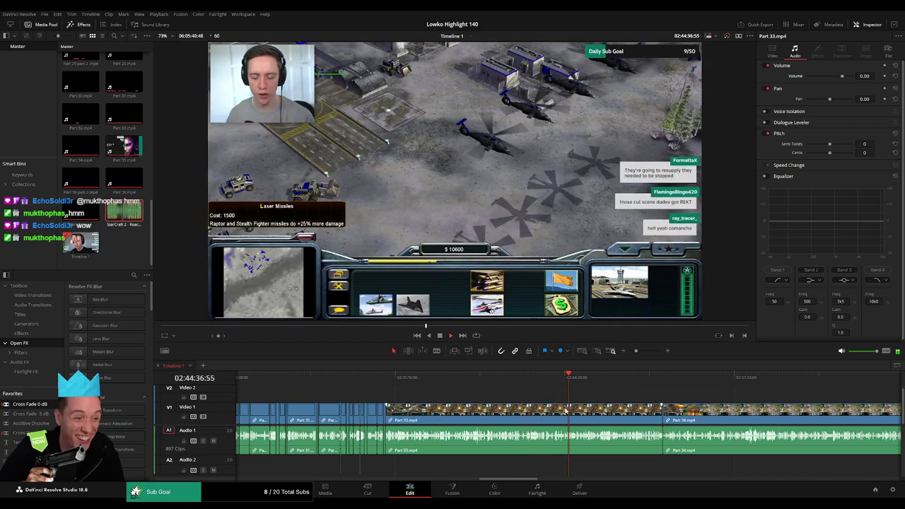
pyautogui.click(565, 411)
pyautogui.press('Delete')
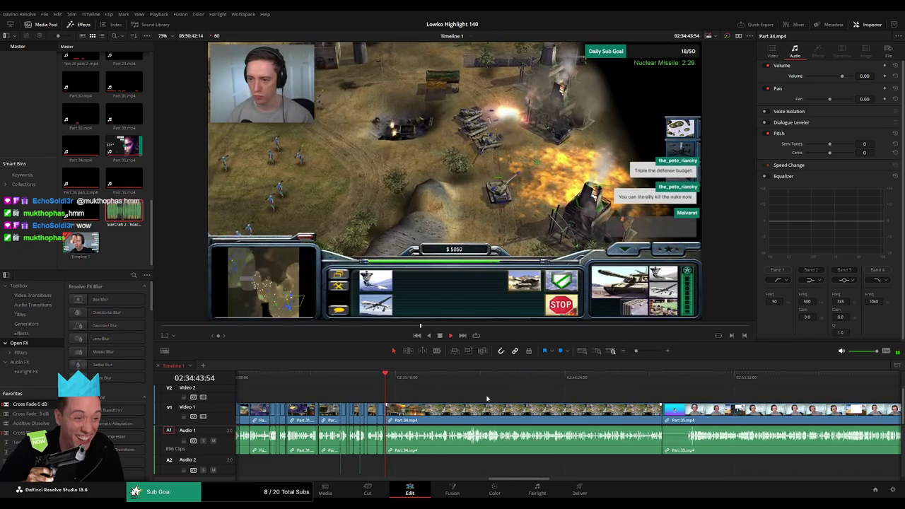
# Skim Part 34.mp4 for highlight-worthy moments from its start to about 02:38:09, playing the mission intro around 02:37:03
pyautogui.click(402, 376)
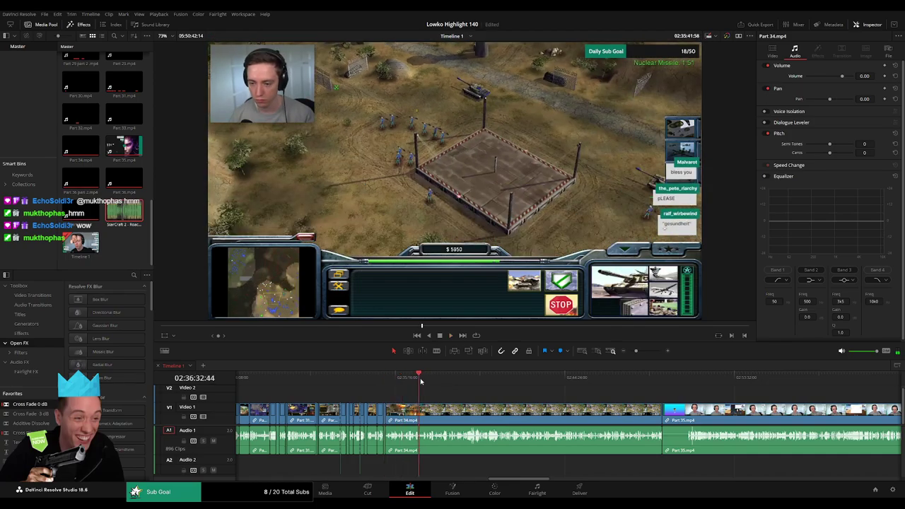
pyautogui.moveTo(420, 382)
pyautogui.mouseDown()
pyautogui.moveTo(449, 379)
pyautogui.moveTo(431, 380)
pyautogui.mouseUp()
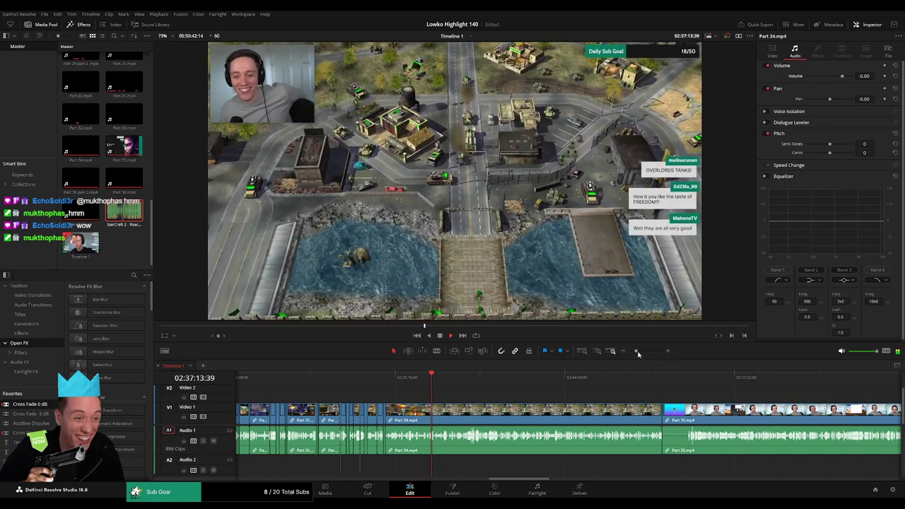
pyautogui.moveTo(638, 354); pyautogui.dragTo(643, 352)
pyautogui.click(519, 382)
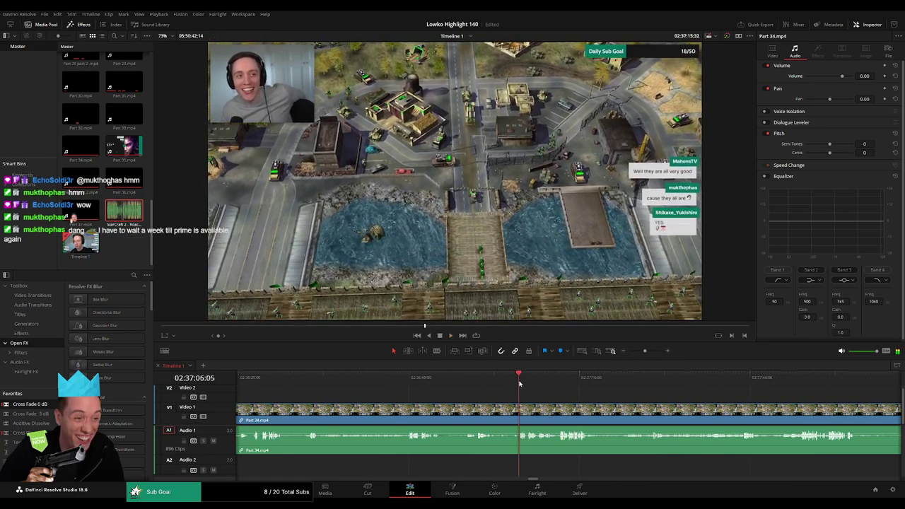
pyautogui.press('space')
pyautogui.click(403, 386)
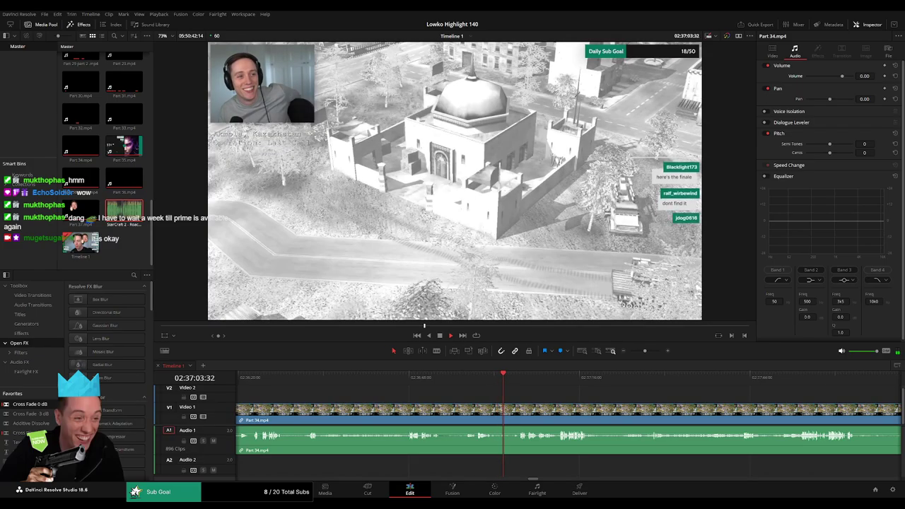
pyautogui.moveTo(554, 379); pyautogui.dragTo(786, 379)
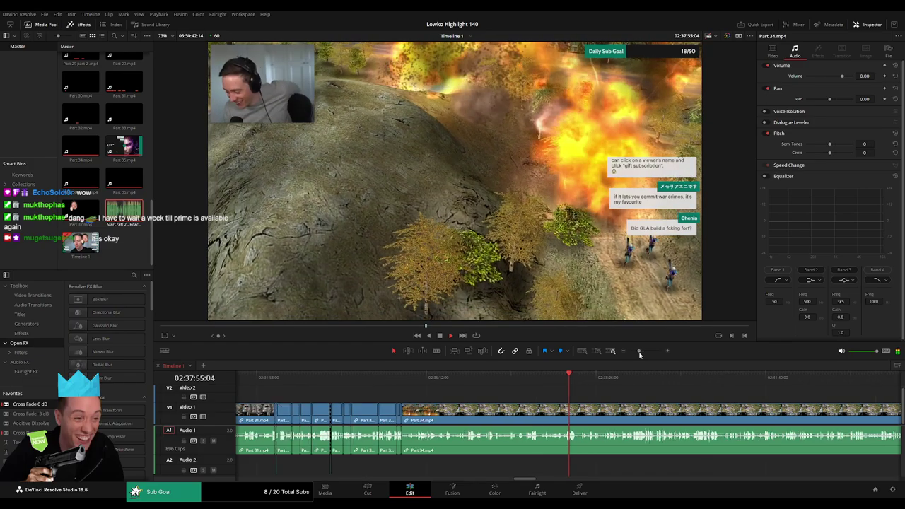
pyautogui.click(641, 379)
pyautogui.click(690, 380)
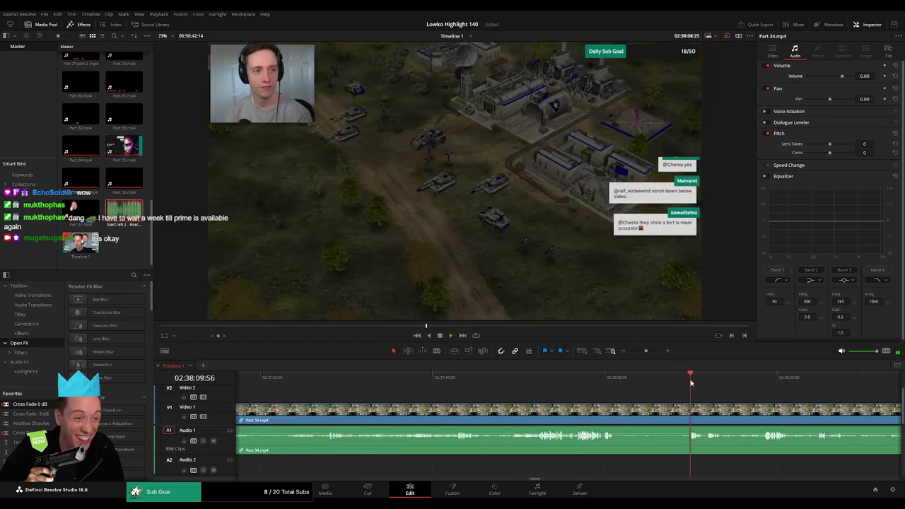
# Examine Part 34.mp4 from about 02:38:09 to 02:41:05 for highlight-worthy reactions
pyautogui.hscroll(5, 541, 392)
pyautogui.moveTo(545, 384); pyautogui.dragTo(730, 382)
pyautogui.moveTo(644, 353); pyautogui.dragTo(637, 355)
pyautogui.moveTo(573, 382); pyautogui.dragTo(590, 382)
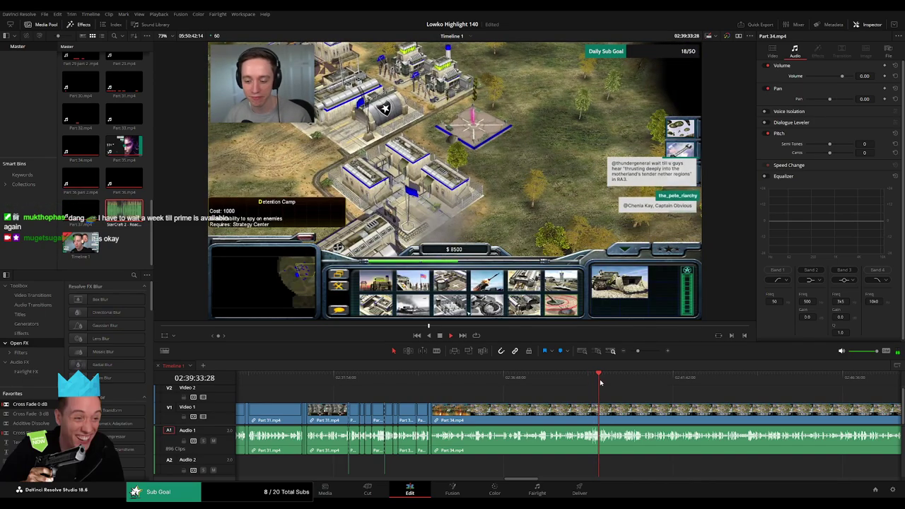
pyautogui.press('space')
pyautogui.moveTo(637, 353); pyautogui.dragTo(635, 352)
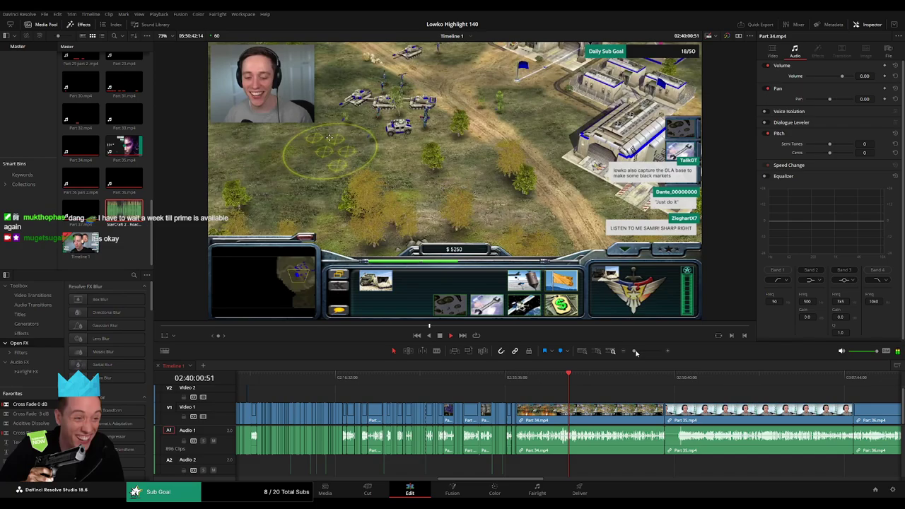
pyautogui.click(641, 352)
pyautogui.moveTo(592, 383); pyautogui.dragTo(598, 382)
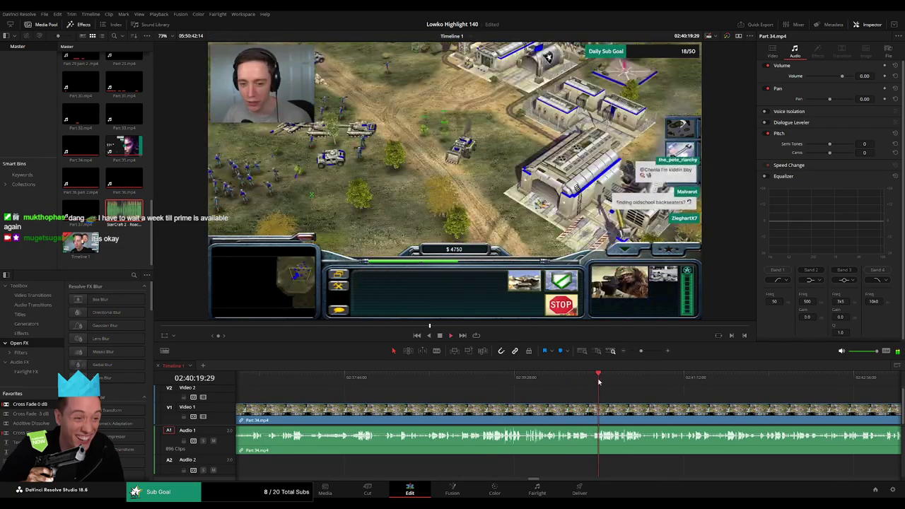
pyautogui.click(625, 379)
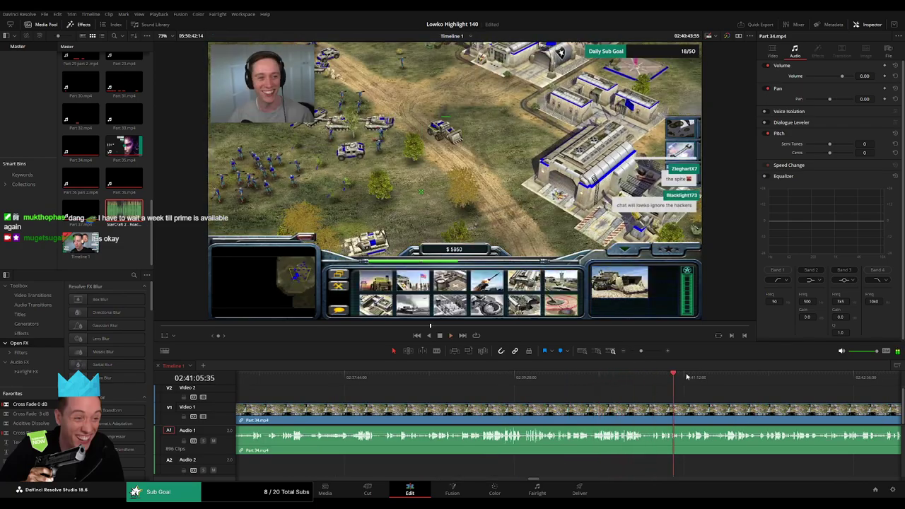
# Skim the remainder of Part 34.mp4 up to about 02:47:02 and ripple delete the whole clip
pyautogui.moveTo(687, 377); pyautogui.dragTo(526, 401)
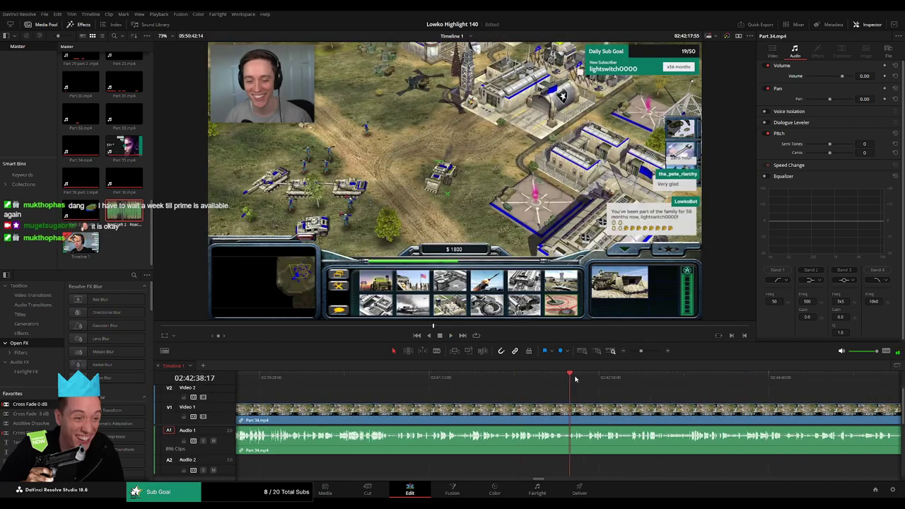
pyautogui.click(643, 377)
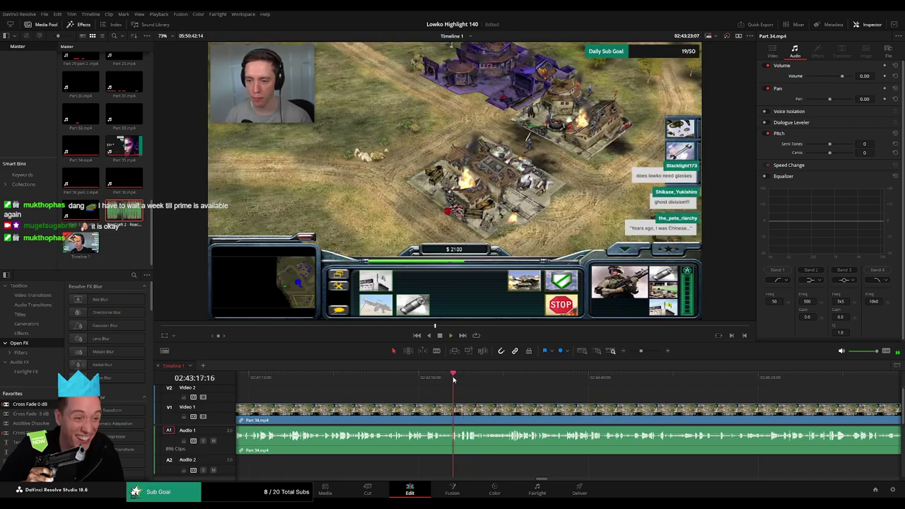
pyautogui.click(573, 378)
pyautogui.moveTo(638, 381); pyautogui.dragTo(819, 380)
pyautogui.moveTo(640, 351); pyautogui.dragTo(636, 351)
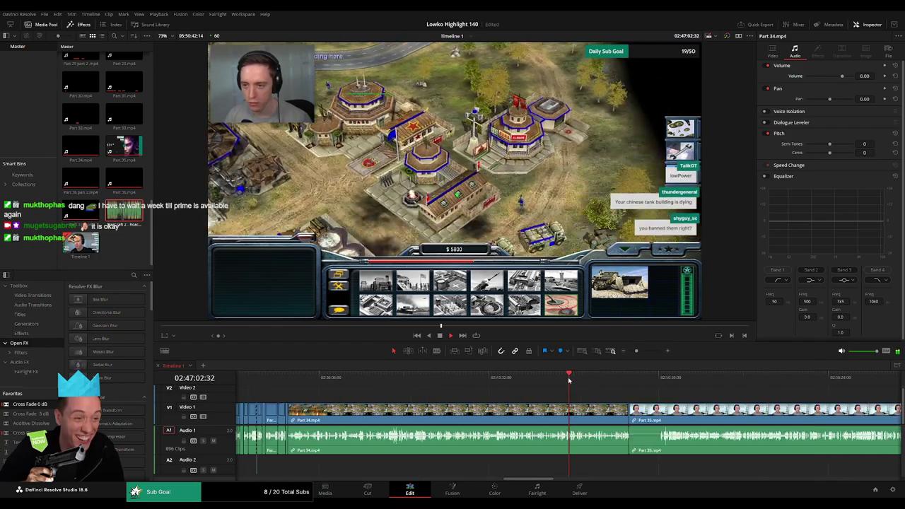
pyautogui.moveTo(569, 380); pyautogui.dragTo(338, 390)
pyautogui.click(380, 418)
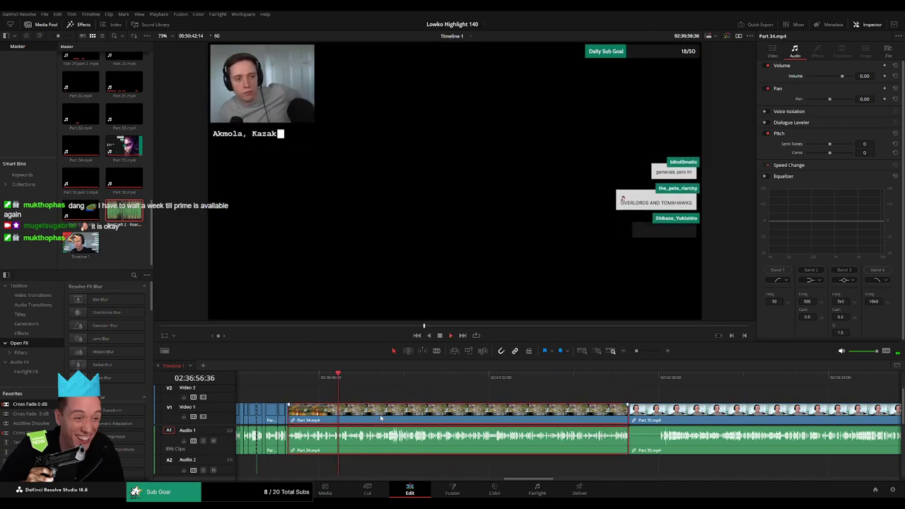
pyautogui.press('Delete')
# Skim Part 35.mp4 from its start to about 02:48:46 and recheck the talk around 02:47:49
pyautogui.click(319, 377)
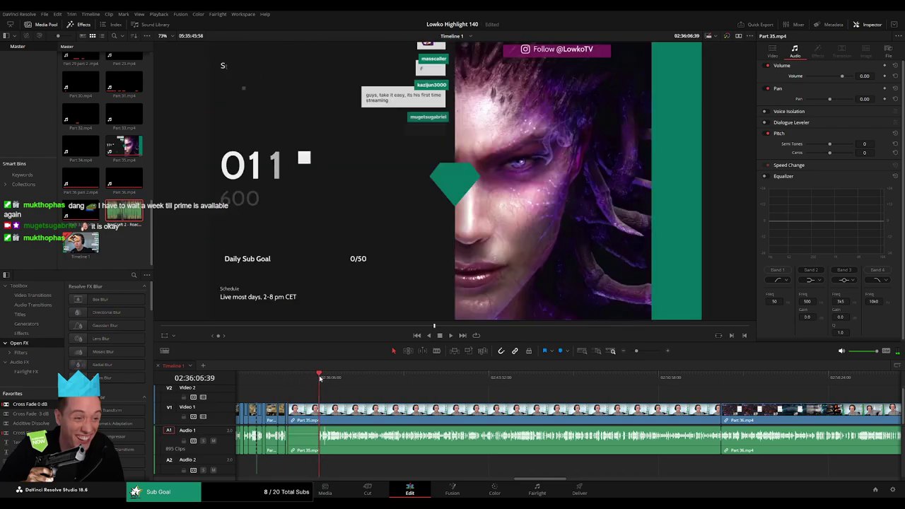
pyautogui.moveTo(322, 378); pyautogui.dragTo(534, 376)
pyautogui.moveTo(544, 374); pyautogui.dragTo(599, 377)
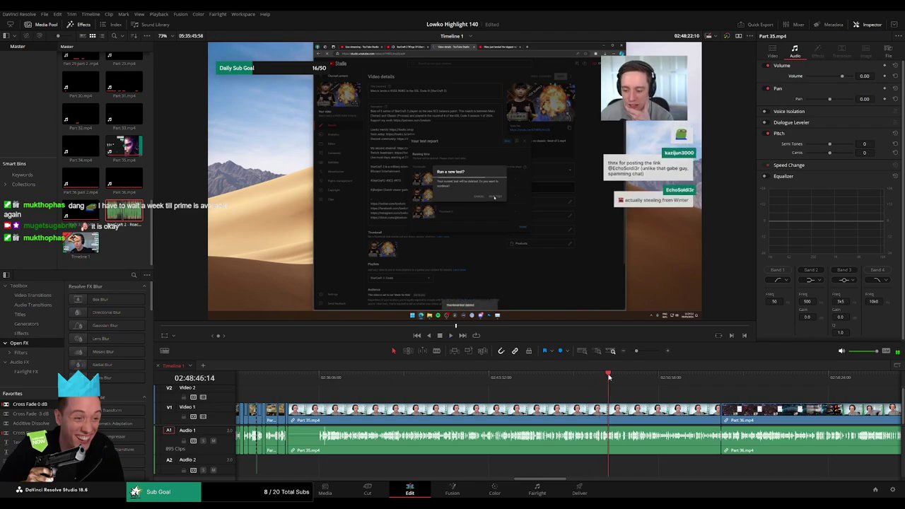
pyautogui.moveTo(609, 377); pyautogui.dragTo(588, 380)
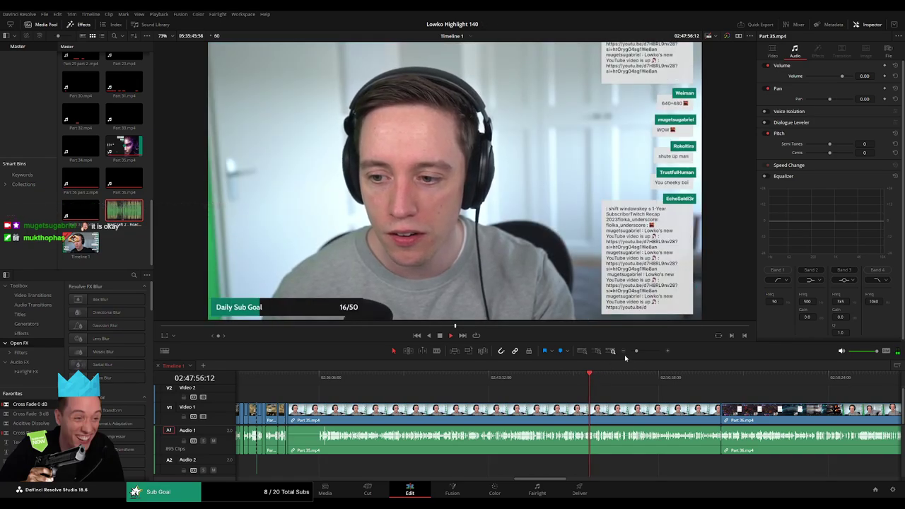
pyautogui.click(648, 351)
pyautogui.click(311, 379)
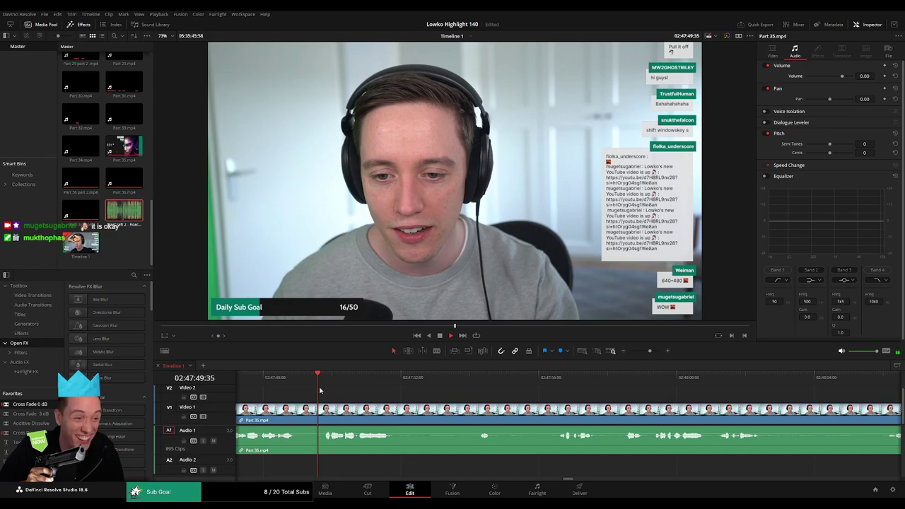
pyautogui.click(641, 351)
pyautogui.click(456, 376)
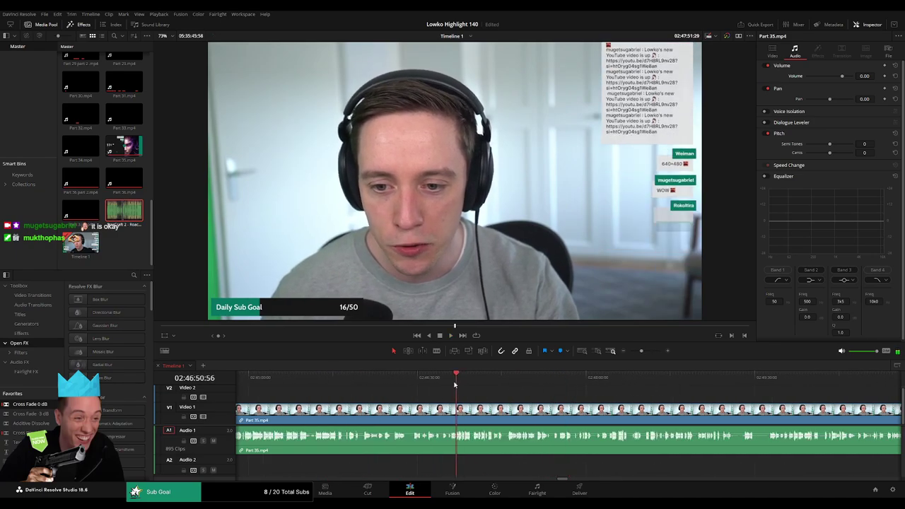
# Review the conversation in Part 35.mp4 between about 02:45:28 and 02:47:41 for usable moments
pyautogui.click(306, 386)
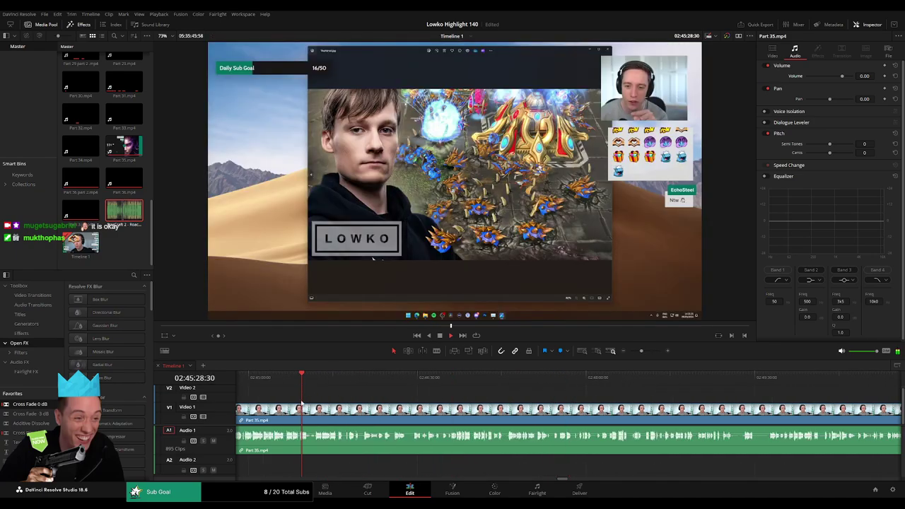
pyautogui.moveTo(497, 379); pyautogui.dragTo(672, 383)
pyautogui.click(649, 382)
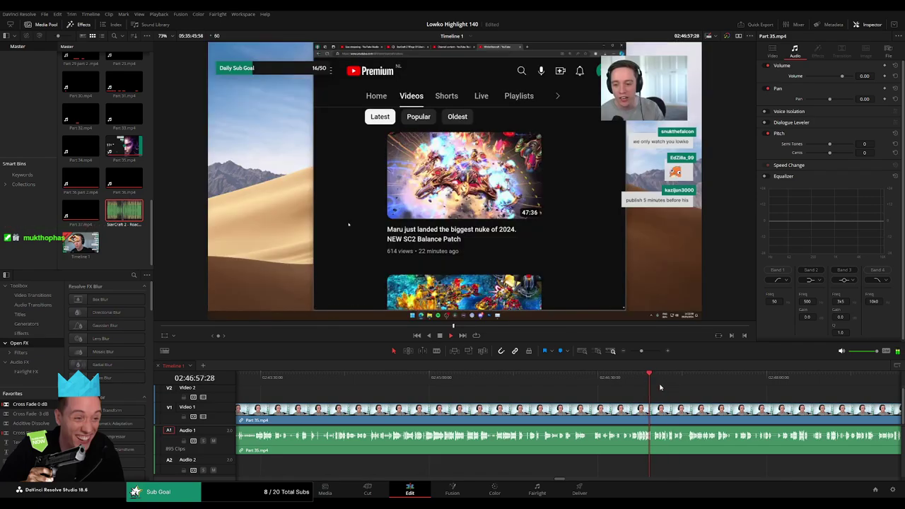
pyautogui.hotkey('ctrl', '=')
pyautogui.hotkey('ctrl', '=')
pyautogui.moveTo(503, 383); pyautogui.dragTo(844, 376)
pyautogui.moveTo(645, 351); pyautogui.dragTo(634, 352)
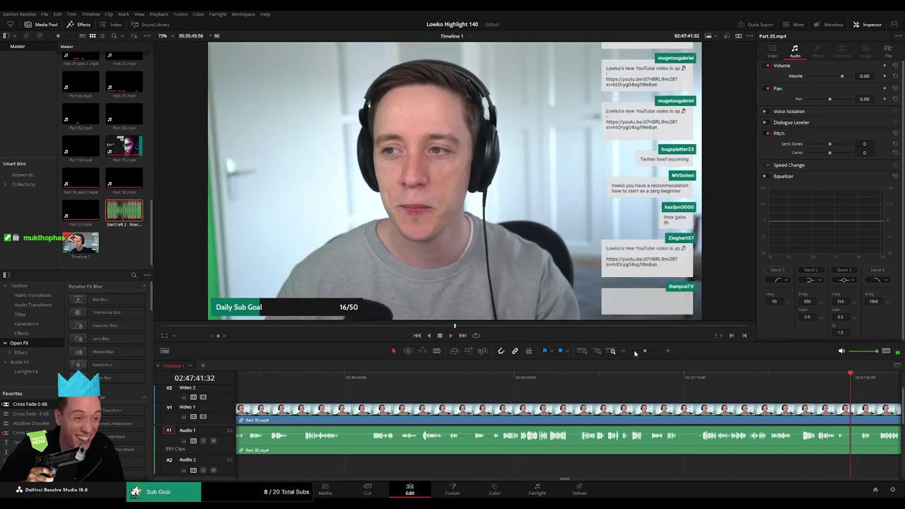
# Check the end of Part 35.mp4 around 02:52:48 and ripple delete the whole clip
pyautogui.moveTo(593, 377); pyautogui.dragTo(619, 375)
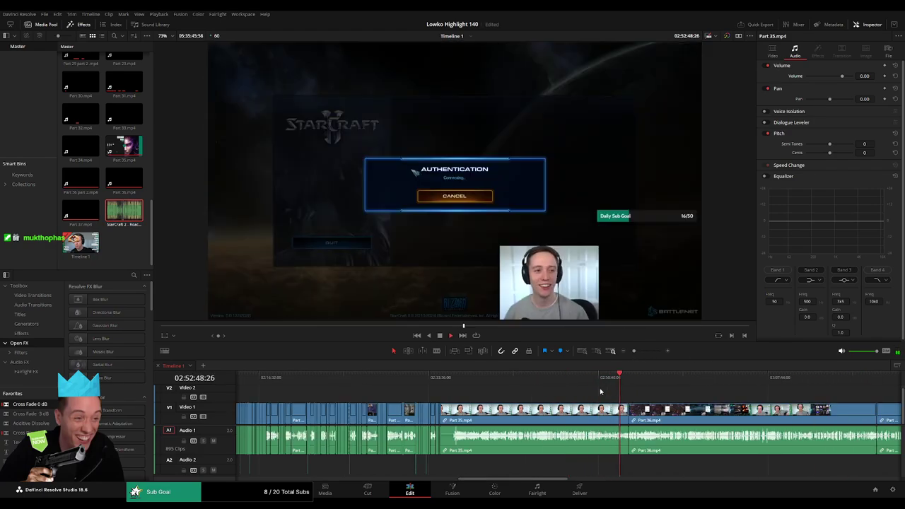
pyautogui.click(618, 412)
pyautogui.press('BackSpace')
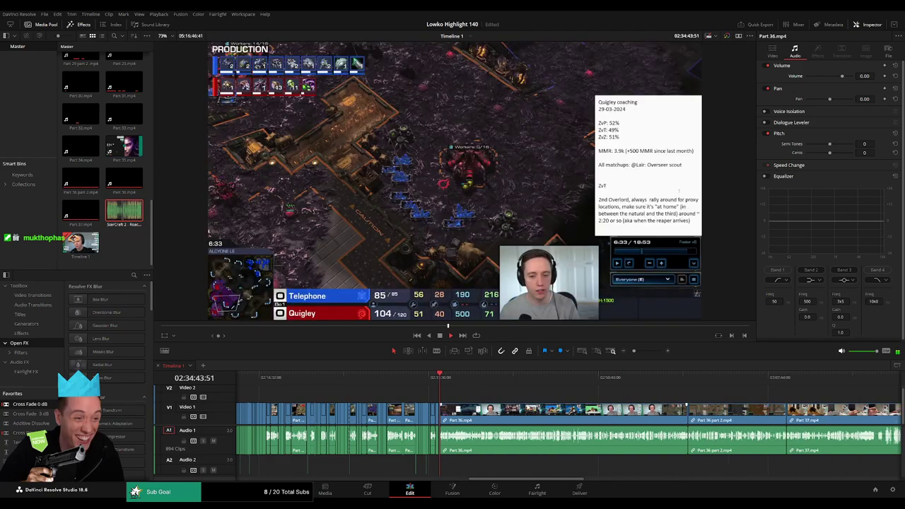
# Skim Part 36.mp4 to the drink can segment at about 02:40:36 and review the footage leading up to it
pyautogui.moveTo(449, 382); pyautogui.dragTo(498, 381)
pyautogui.press('space')
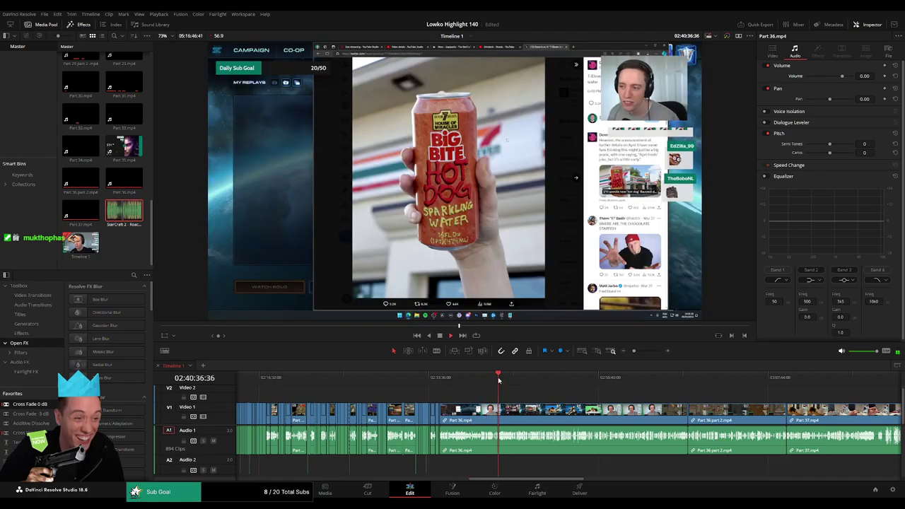
pyautogui.moveTo(633, 350); pyautogui.dragTo(647, 351)
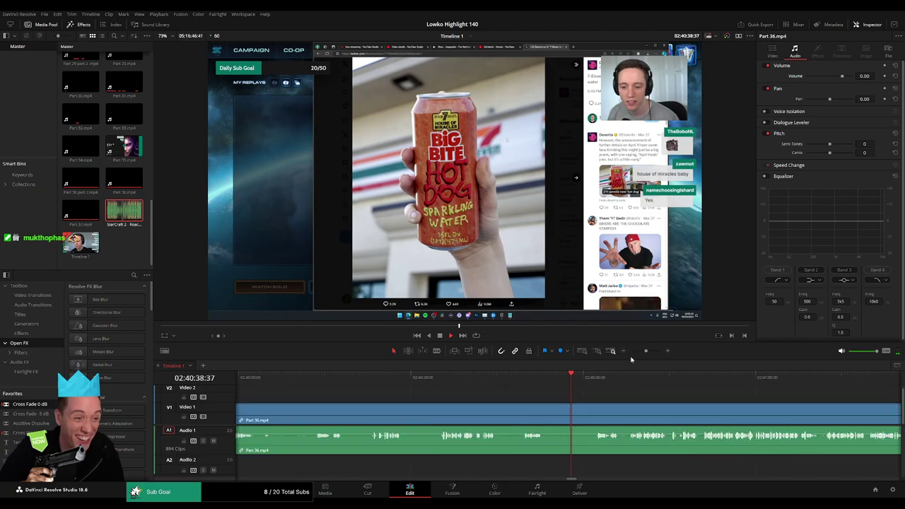
pyautogui.click(317, 401)
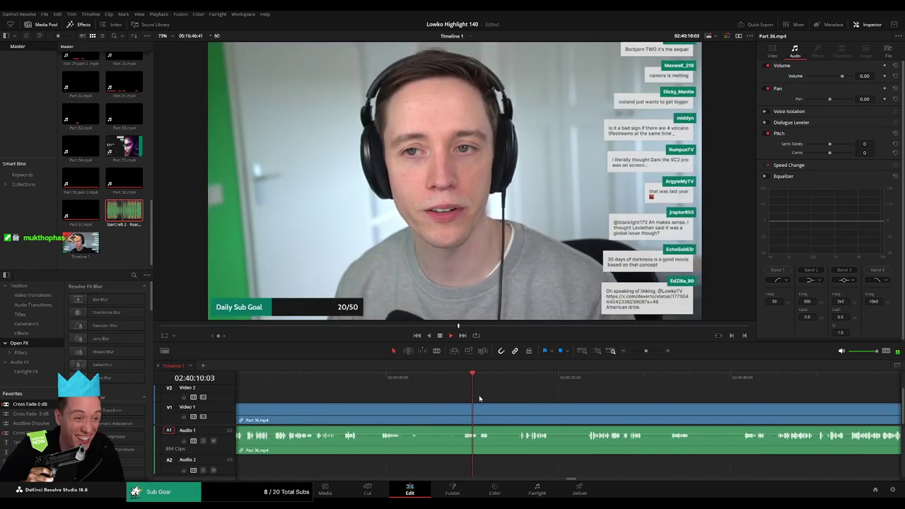
pyautogui.click(378, 385)
pyautogui.hscroll(-3, 378, 394)
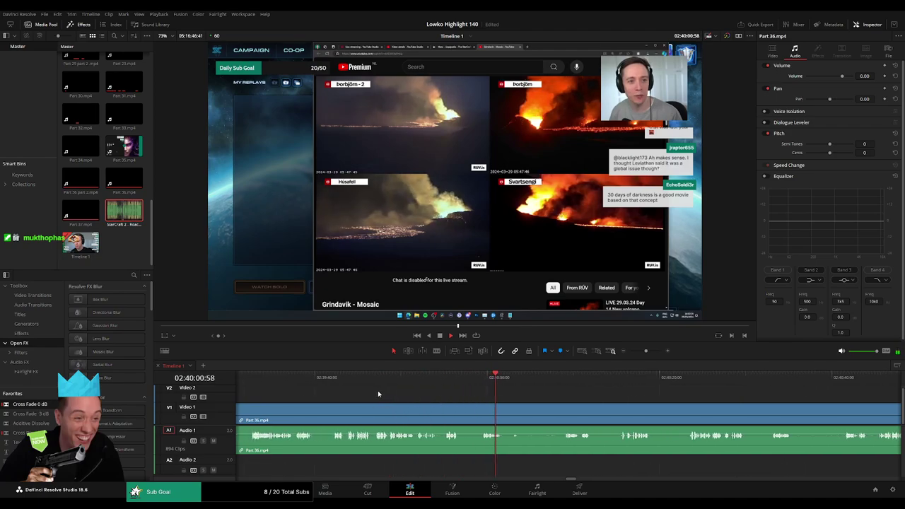
# Review Part 36.mp4 backwards from about 02:40:00 to 02:38:40 to find where the volcano stream talk begins
pyautogui.click(335, 383)
pyautogui.click(381, 394)
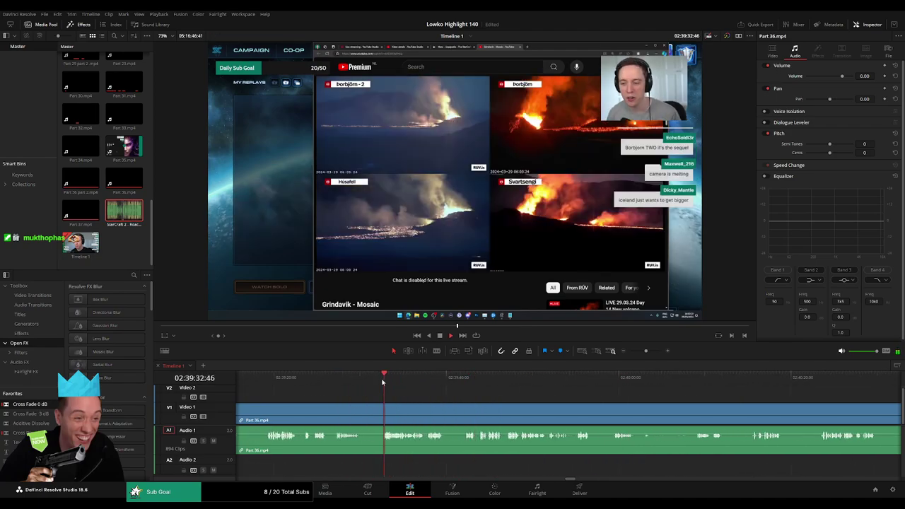
pyautogui.hscroll(-3, 403, 416)
pyautogui.click(369, 386)
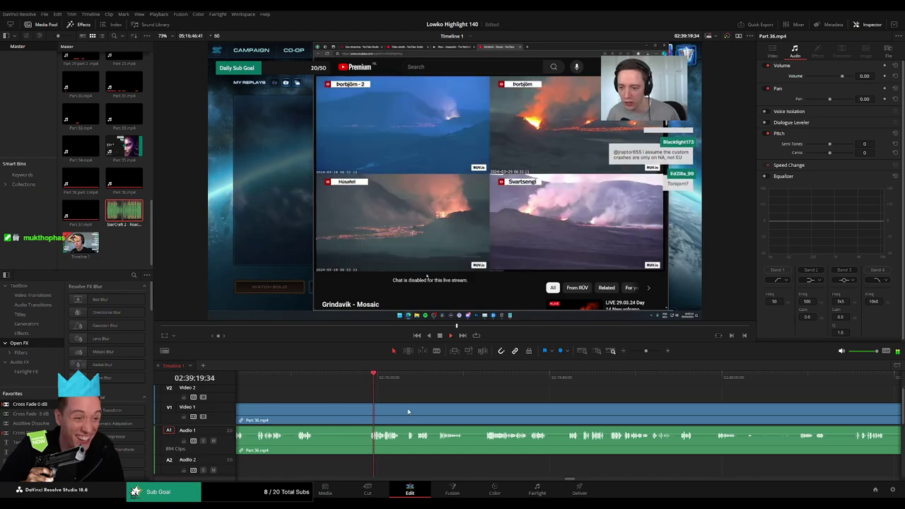
pyautogui.hscroll(-3, 407, 412)
pyautogui.click(313, 389)
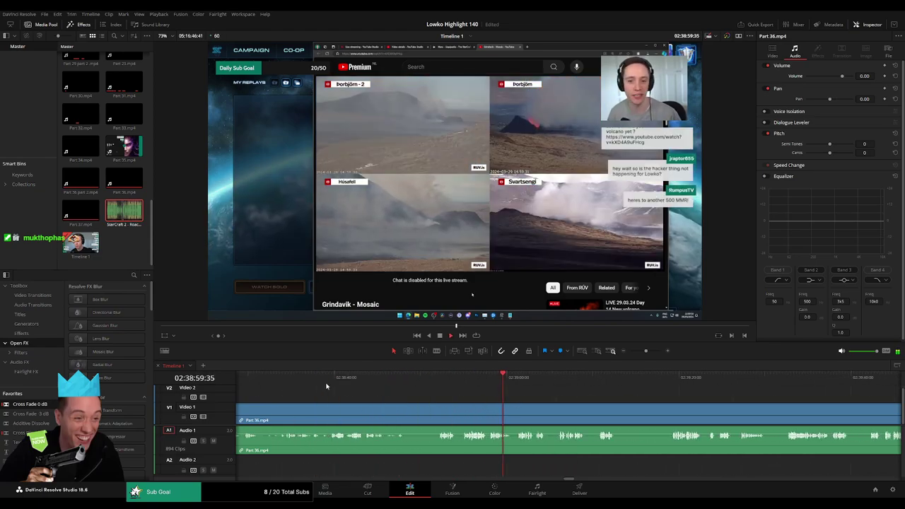
pyautogui.click(327, 386)
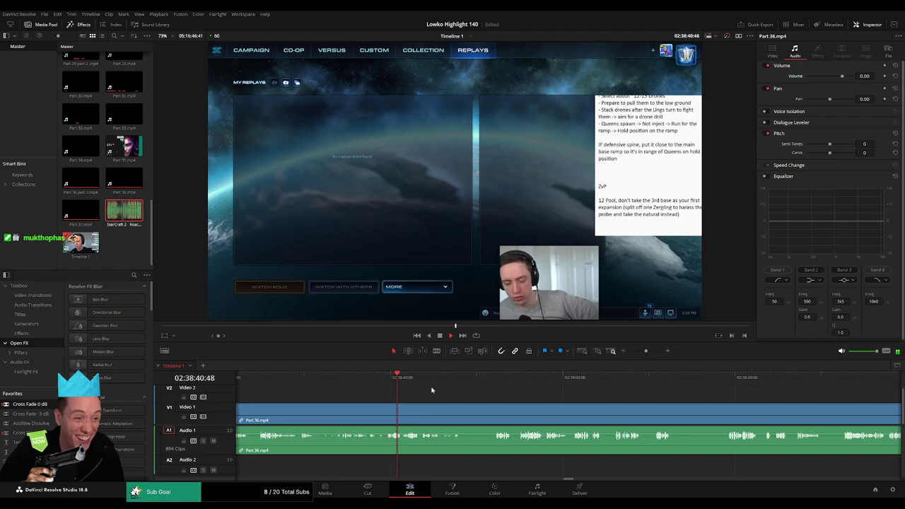
pyautogui.click(494, 384)
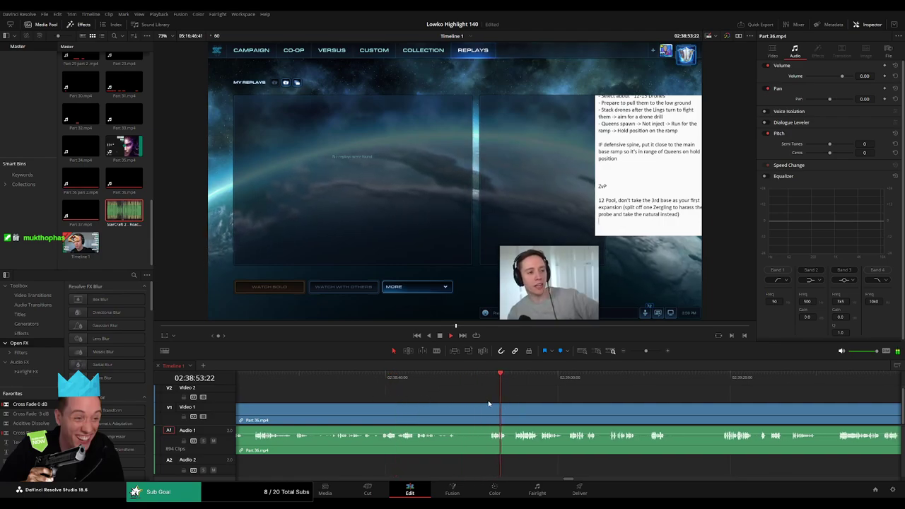
# Split Part 36.mp4 at about 02:38:52, ripple delete the part before it and cross-fade the audio join with Part 32.mp4
pyautogui.click(447, 415)
pyautogui.press('a')
pyautogui.click(429, 418)
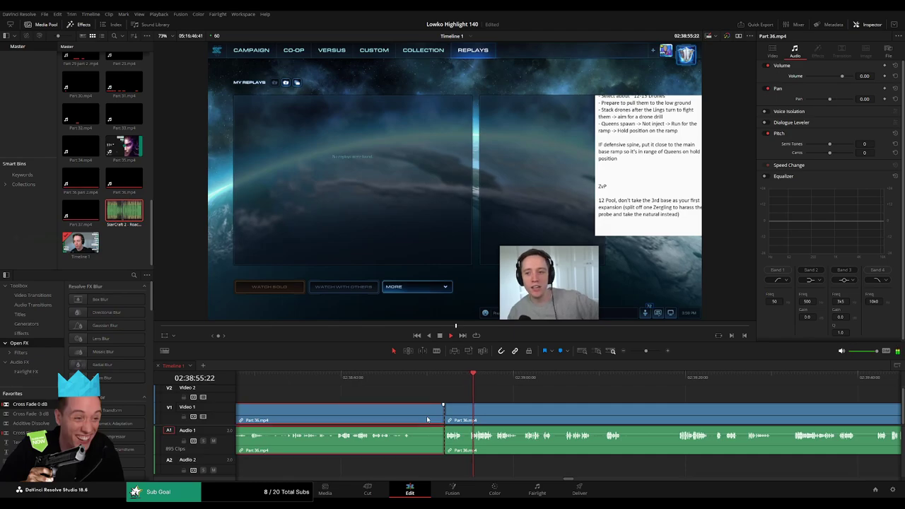
pyautogui.press('Delete')
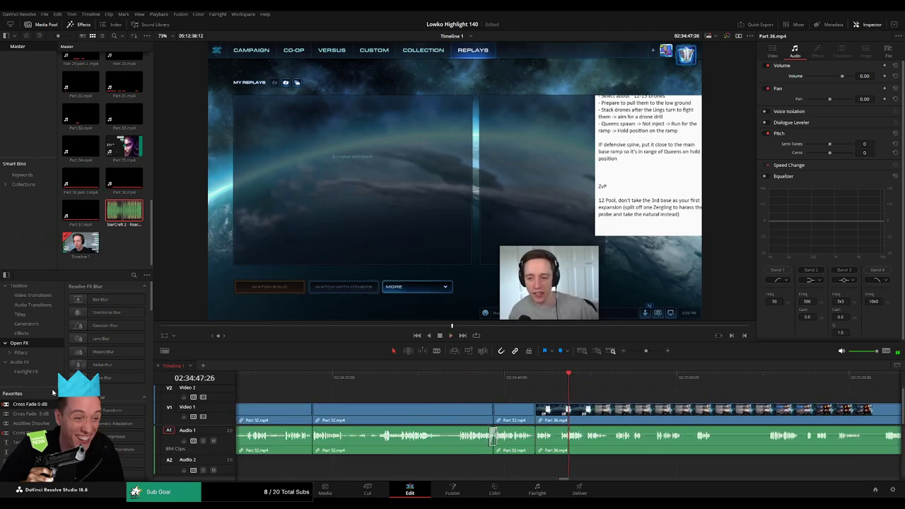
pyautogui.click(537, 388)
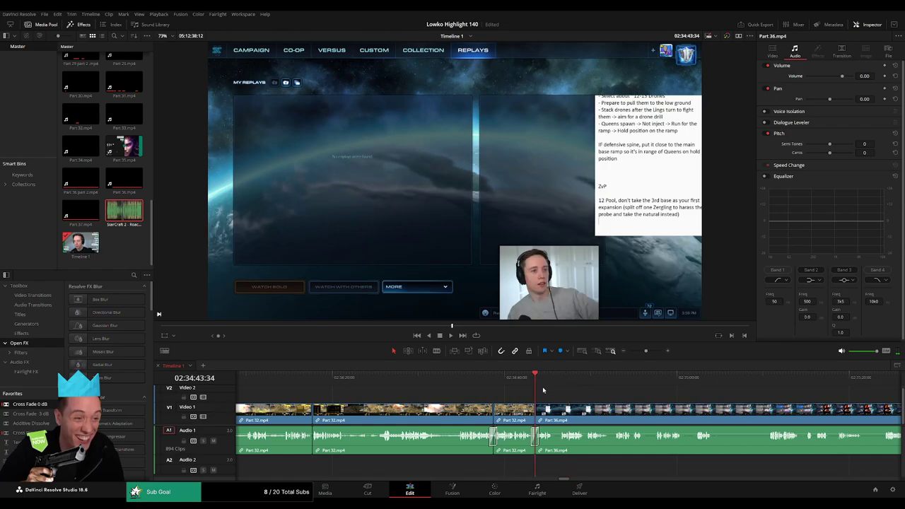
# Split out and ripple delete the roughly one-second pause at about 02:34:45 near the start of Part 36.mp4
pyautogui.moveTo(645, 351); pyautogui.dragTo(648, 353)
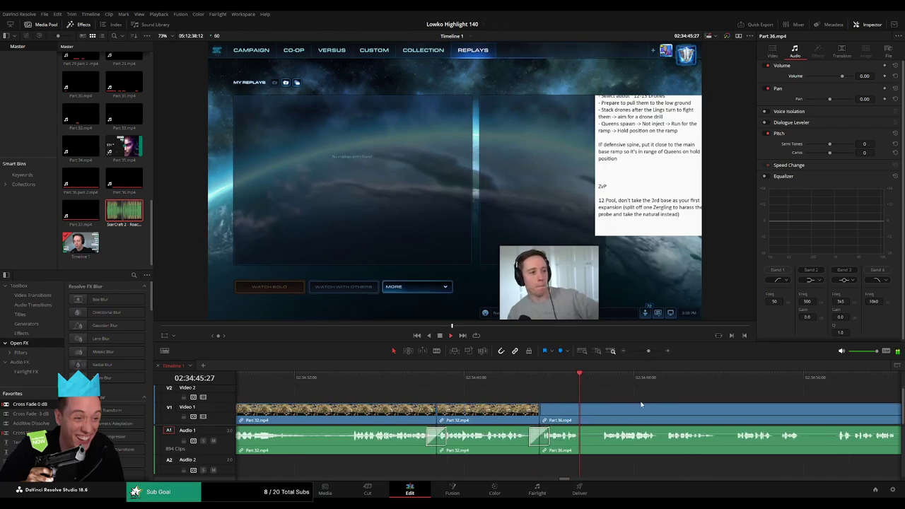
pyautogui.moveTo(624, 406); pyautogui.dragTo(479, 418)
pyautogui.press('b')
pyautogui.click(437, 419)
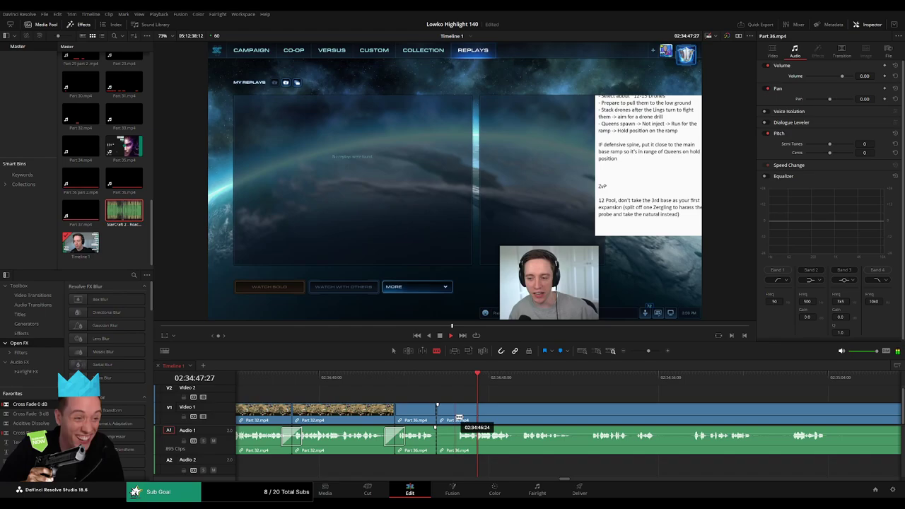
pyautogui.click(456, 419)
pyautogui.press('a')
pyautogui.click(446, 420)
pyautogui.press('Delete')
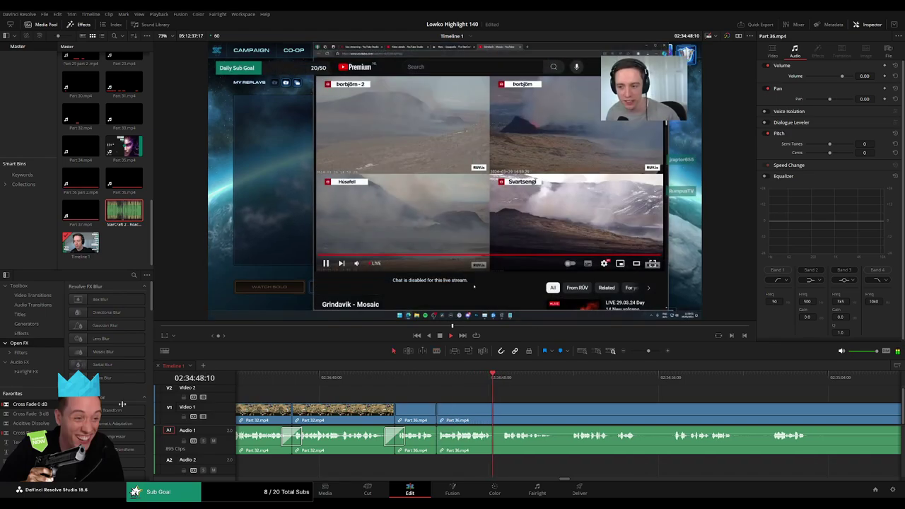
# Split out and ripple delete the short pauses in Part 36.mp4 at about 02:34:51 and 02:34:54
pyautogui.moveTo(559, 406); pyautogui.dragTo(437, 412)
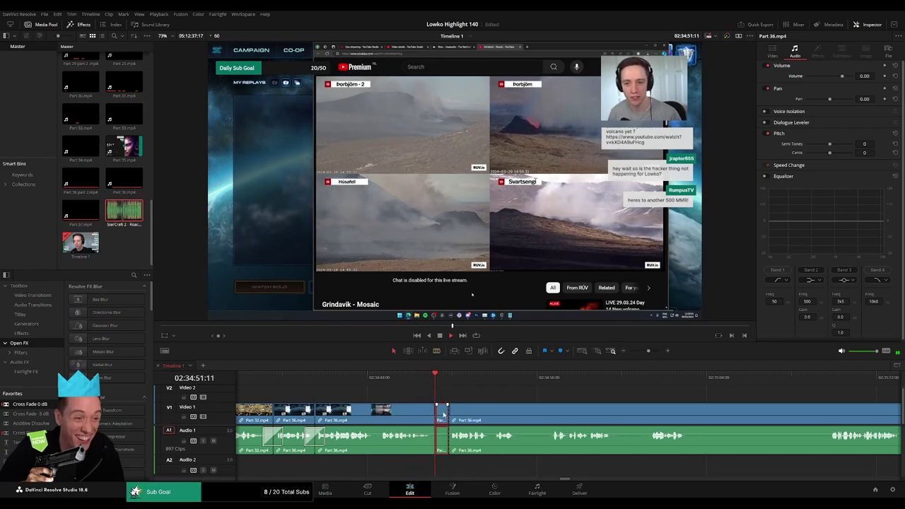
pyautogui.press('Delete')
pyautogui.press('b')
pyautogui.click(504, 412)
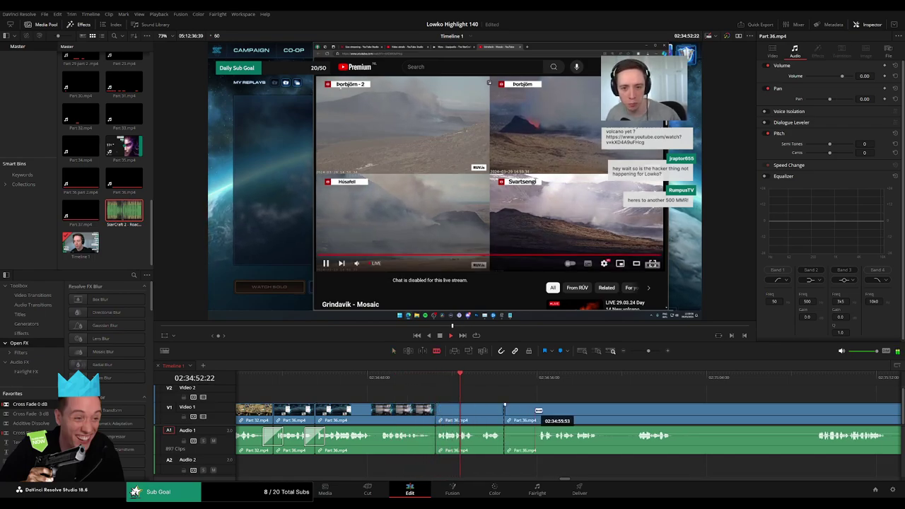
pyautogui.press('Delete')
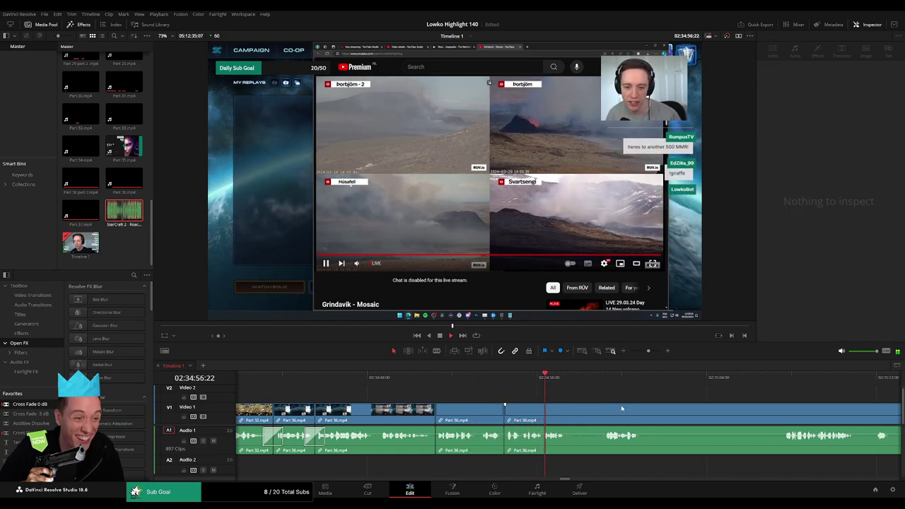
# Split out and ripple delete the silent gap in Part 36.mp4 starting at about 02:34:57
pyautogui.moveTo(622, 408); pyautogui.dragTo(361, 390)
pyautogui.click(446, 381)
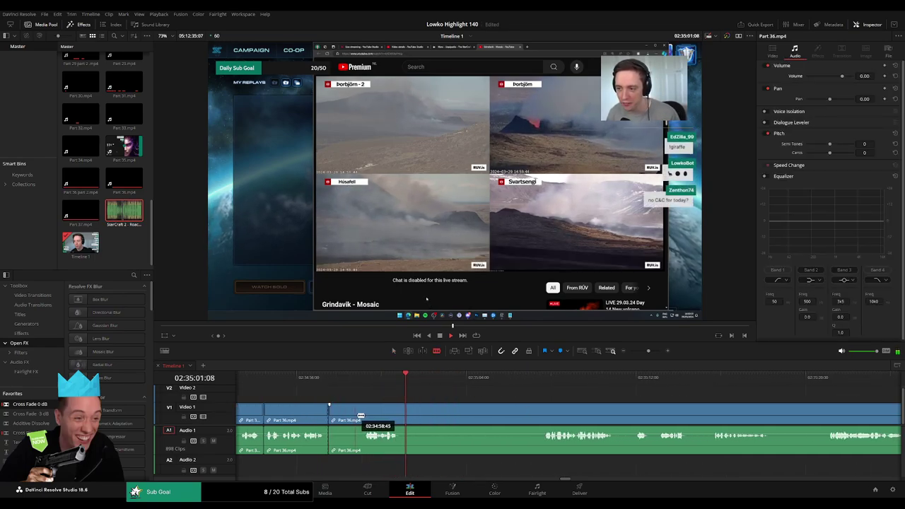
pyautogui.press('Delete')
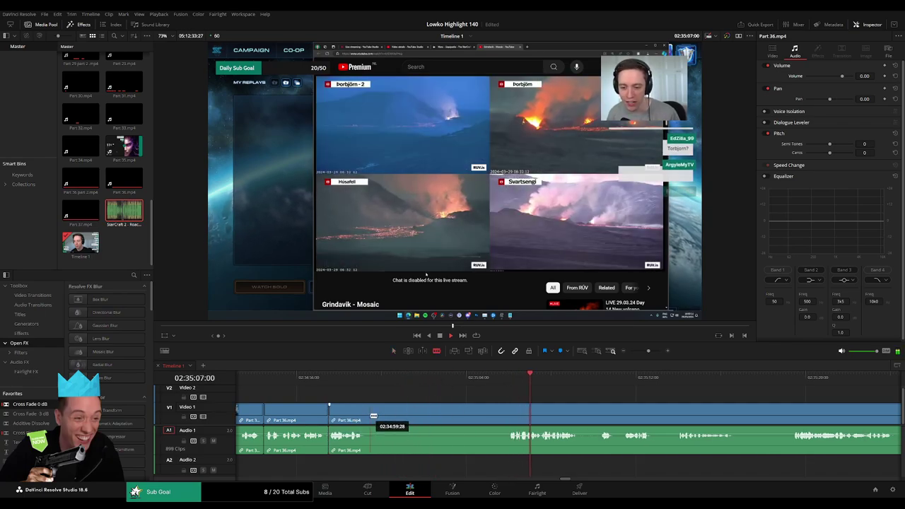
# Review the volcano footage from about 02:35:05, then split out and ripple delete the silence between about 02:35:17 and 02:35:19
pyautogui.click(458, 381)
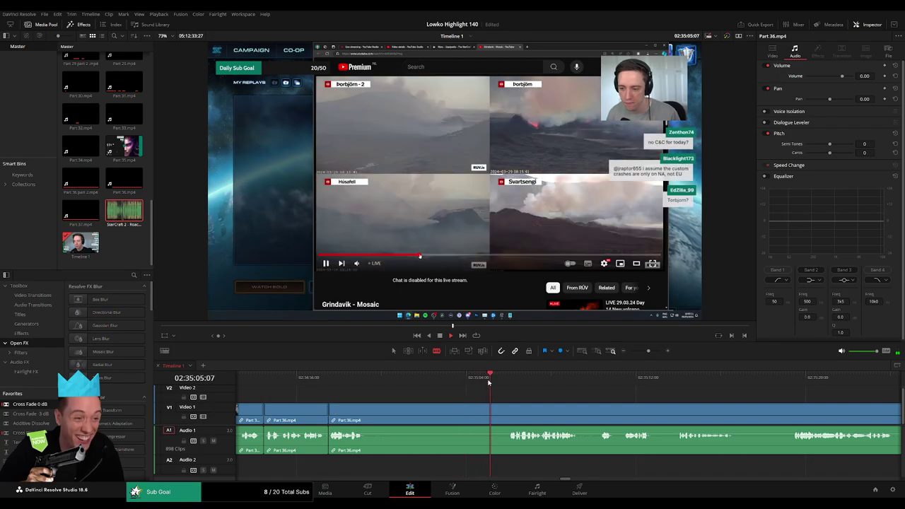
pyautogui.moveTo(599, 405); pyautogui.dragTo(436, 389)
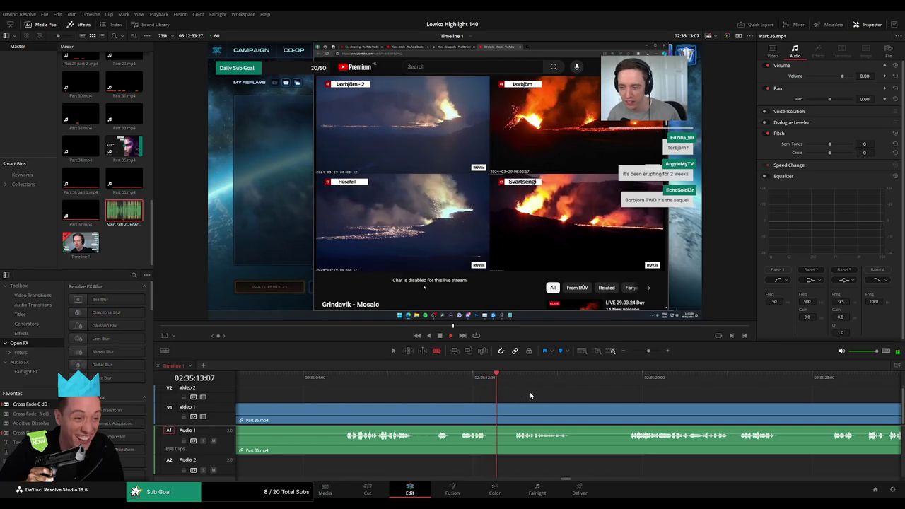
pyautogui.hscroll(2, 495, 393)
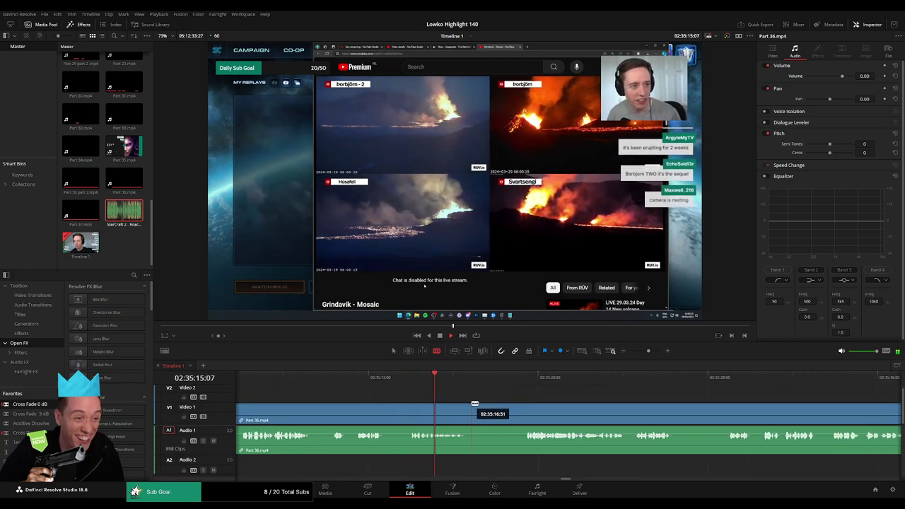
pyautogui.click(472, 410)
pyautogui.click(523, 410)
pyautogui.press('a')
pyautogui.click(514, 410)
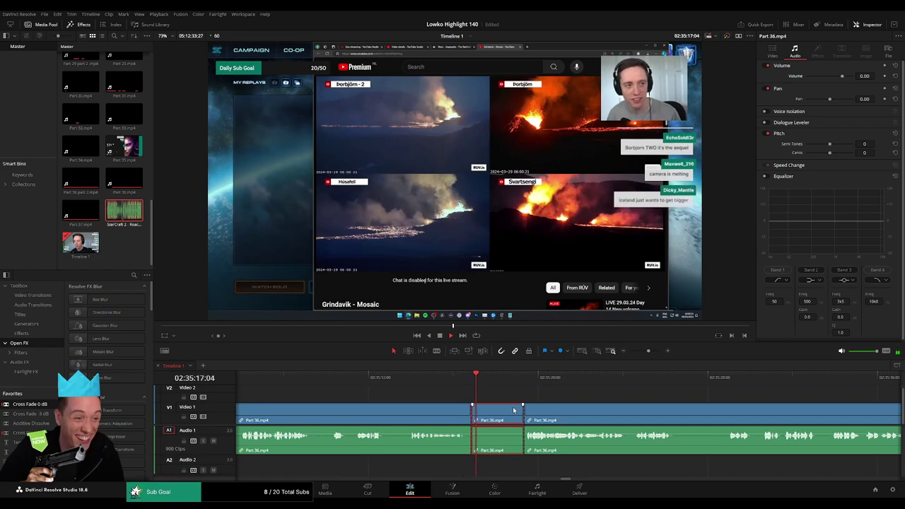
pyautogui.press('Delete')
# Split out and ripple delete the silence in Part 36.mp4 between about 02:35:24 and 02:35:26
pyautogui.hscroll(3, 495, 396)
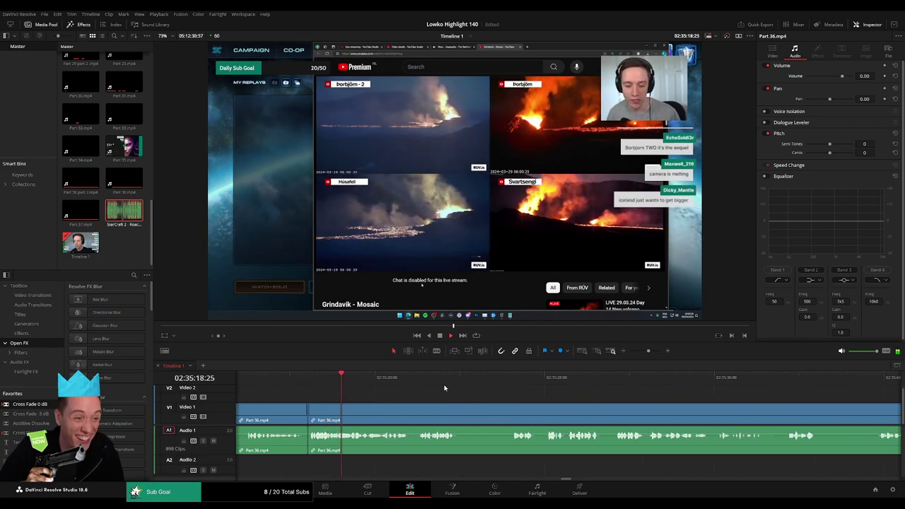
pyautogui.press('b')
pyautogui.click(463, 410)
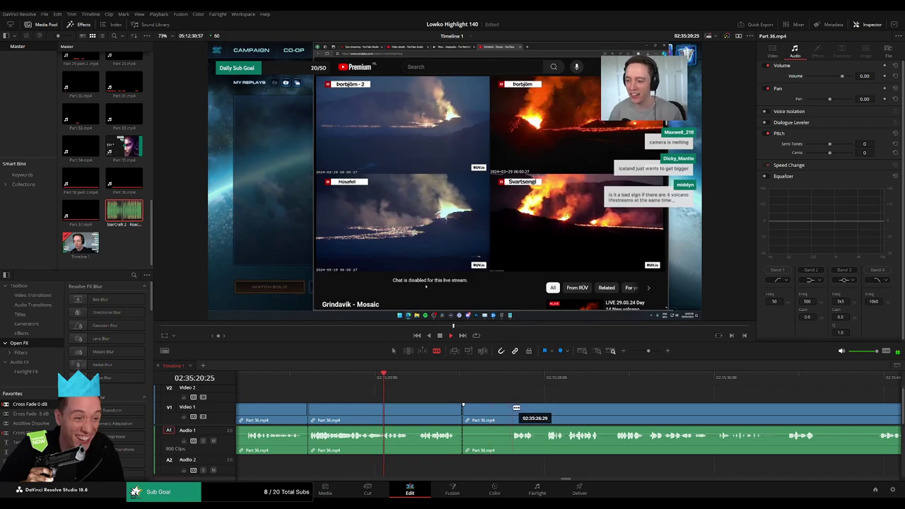
pyautogui.press('Delete')
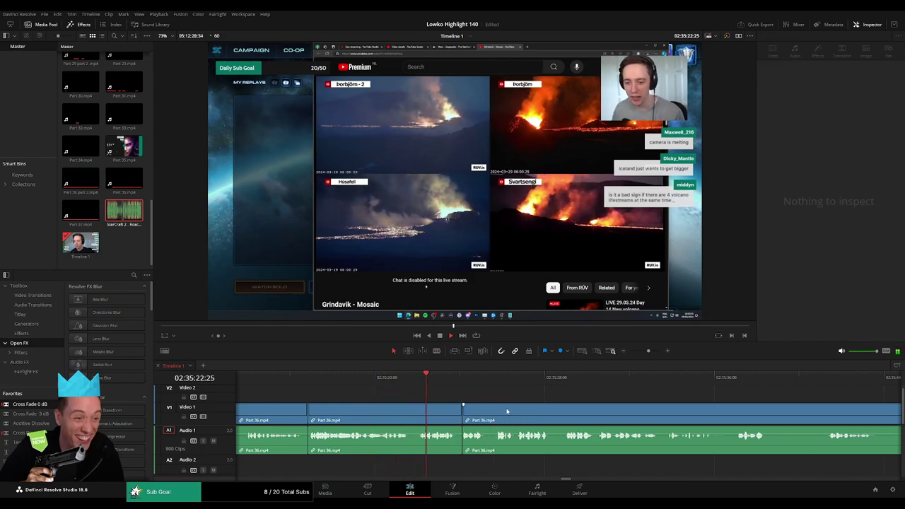
# Split out and ripple delete the one-second pause at about 02:35:36 and the gap from about 02:35:37 to 02:35:40
pyautogui.hscroll(3, 460, 386)
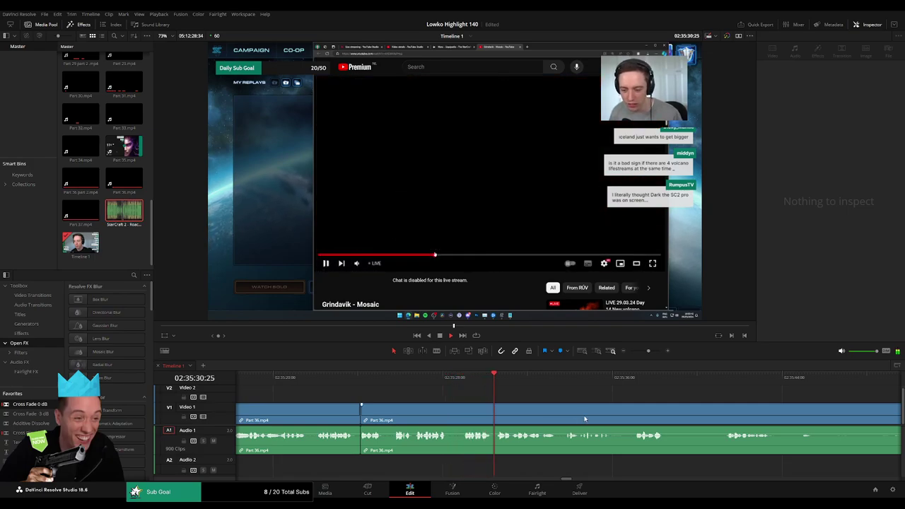
pyautogui.moveTo(586, 418); pyautogui.dragTo(431, 405)
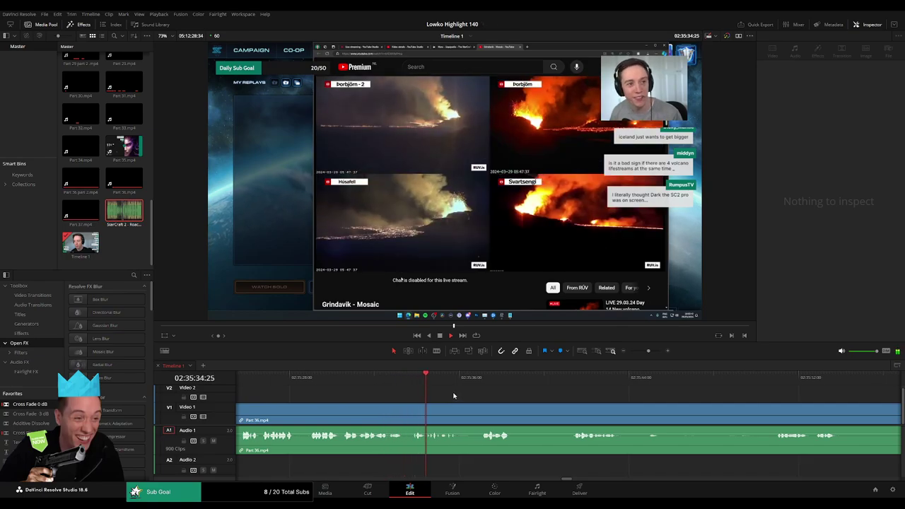
pyautogui.hscroll(2, 435, 389)
pyautogui.click(407, 376)
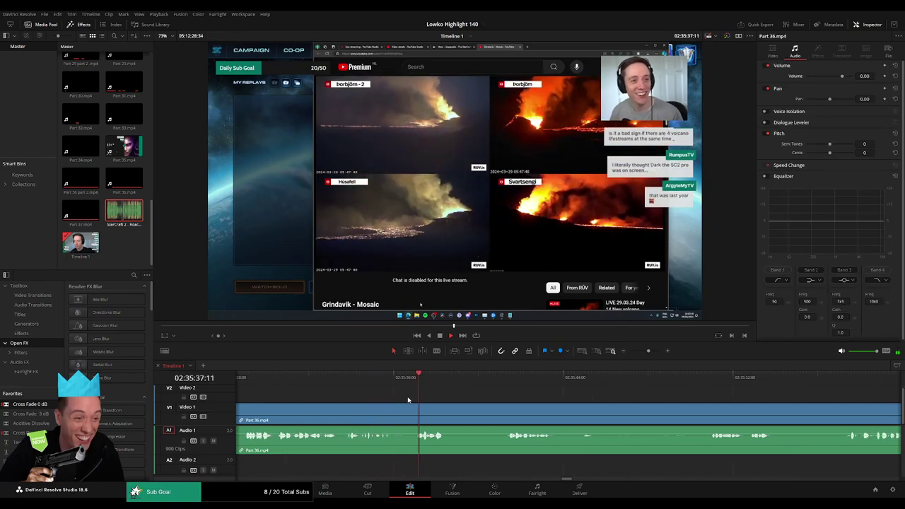
pyautogui.press('b')
pyautogui.click(397, 410)
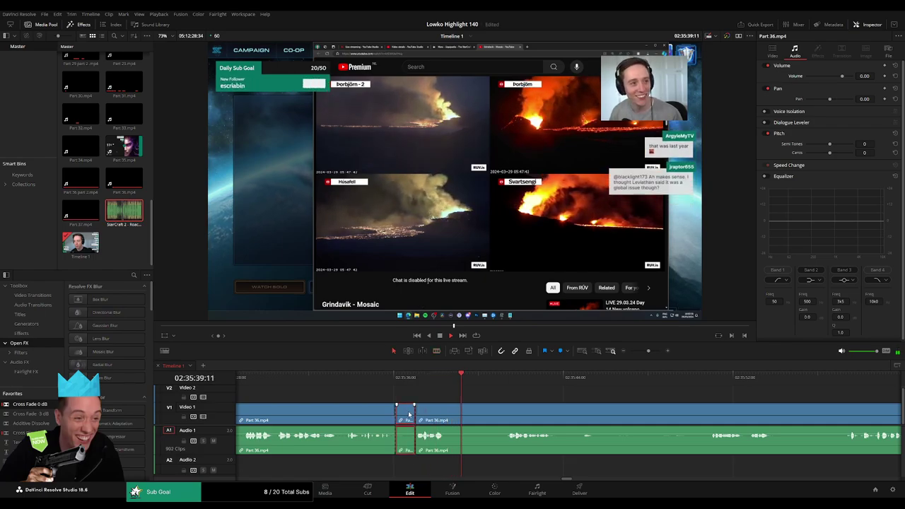
pyautogui.click(429, 416)
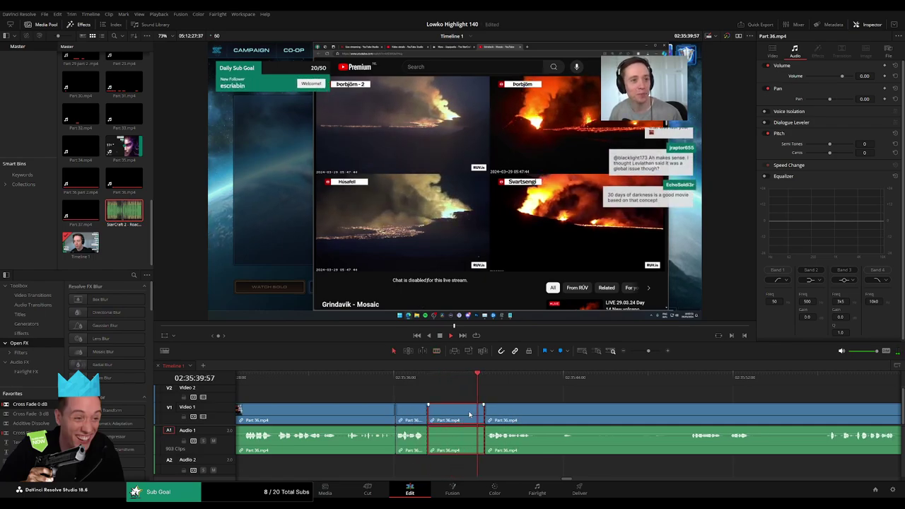
pyautogui.press('Delete')
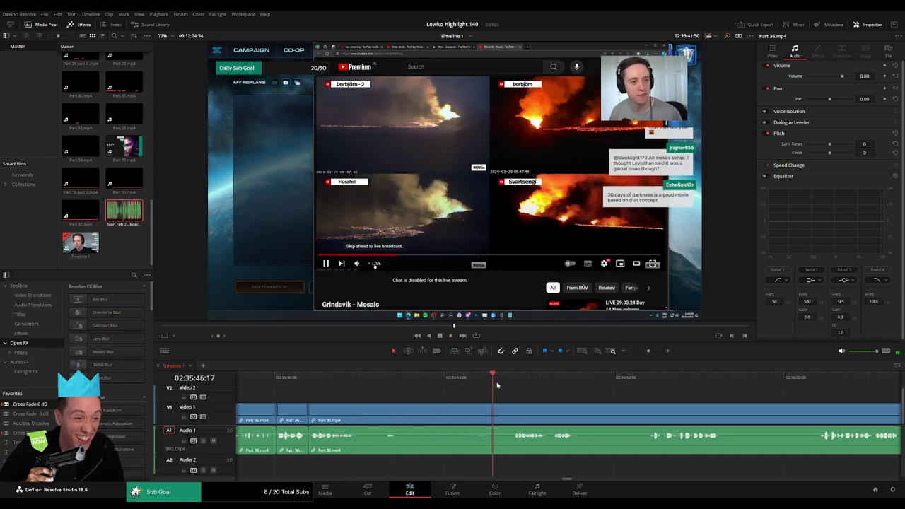
# Split Part 36.mp4 at about 02:35:47, where the full-screen webcam talk starts, and ripple delete the segment before it back to the previous cut
pyautogui.press('b')
pyautogui.click(512, 415)
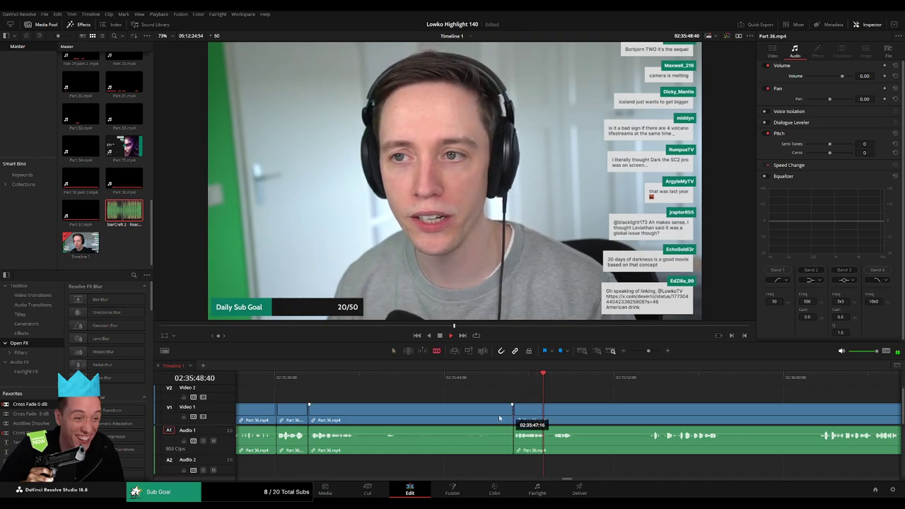
pyautogui.press('a')
pyautogui.click(498, 414)
pyautogui.press('Delete')
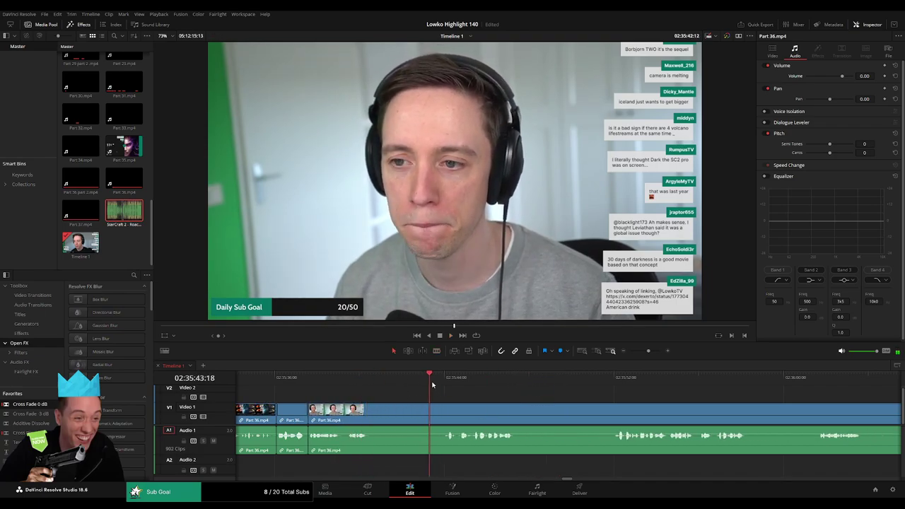
# Split out and ripple delete the silences around the drink can segment, at about 02:35:40 to 02:35:44 and 02:35:44 to 02:35:48
pyautogui.press('b')
pyautogui.click(372, 415)
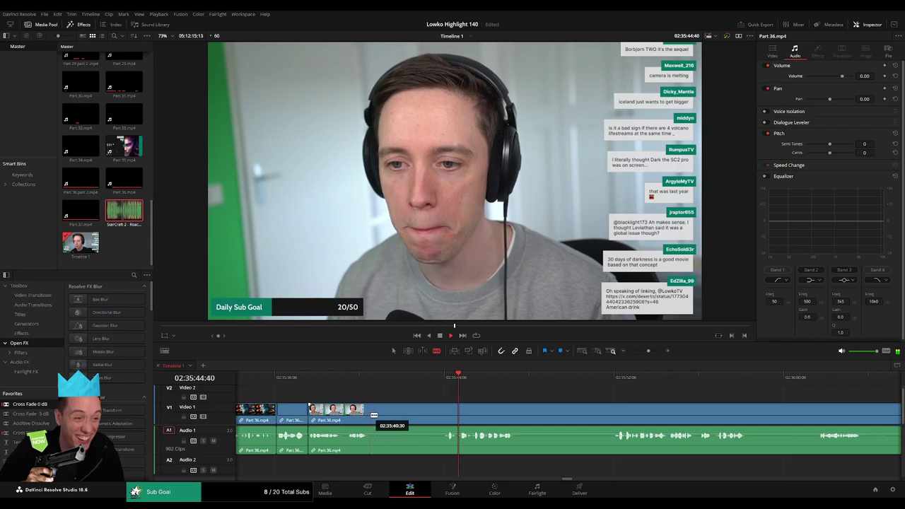
pyautogui.click(446, 416)
pyautogui.press('a')
pyautogui.click(431, 414)
pyautogui.press('Delete')
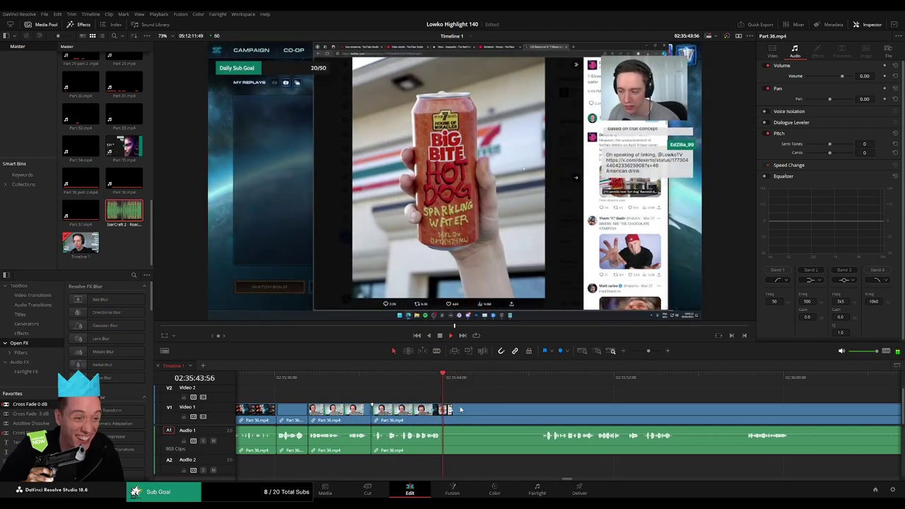
pyautogui.moveTo(503, 382); pyautogui.dragTo(530, 382)
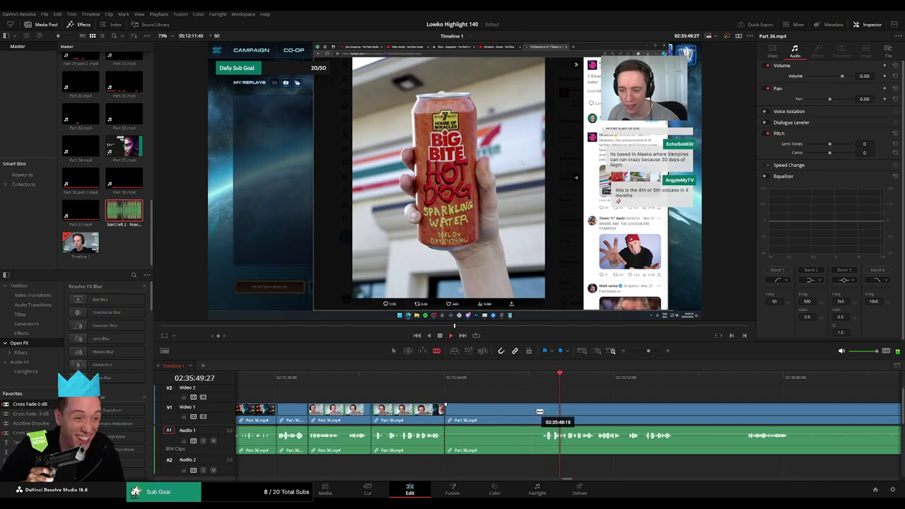
pyautogui.press('Delete')
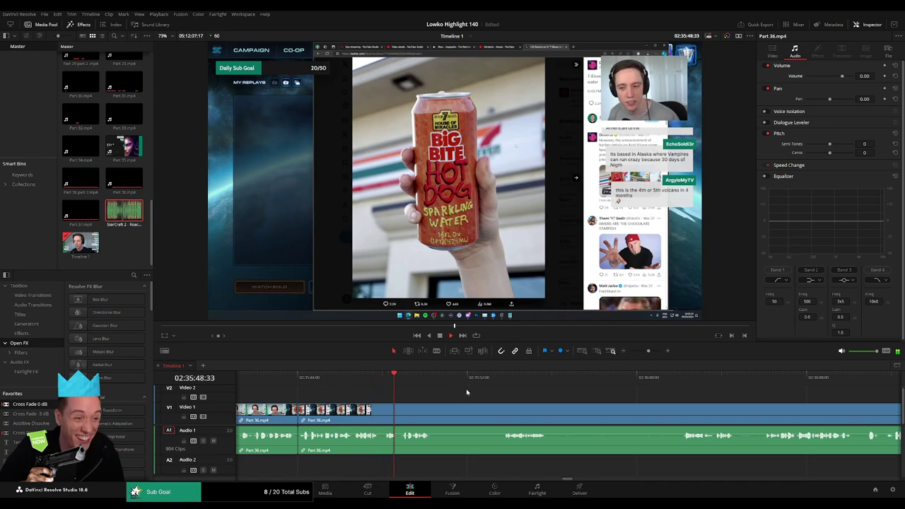
# Split out and ripple delete the silences in the drink can segment, at about 02:35:51 to 02:35:54, 02:35:53 to 02:35:59 and 02:35:55 to 02:35:57
pyautogui.press('b')
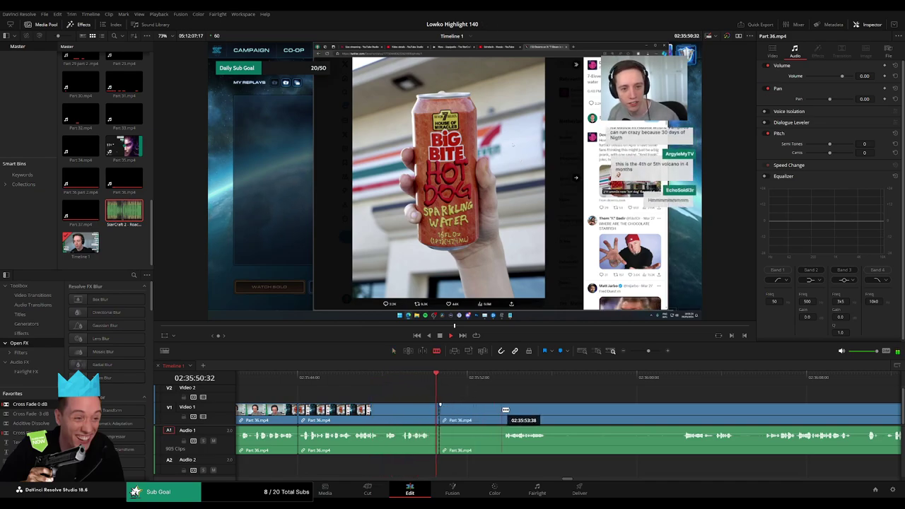
pyautogui.press('Delete')
pyautogui.press('b')
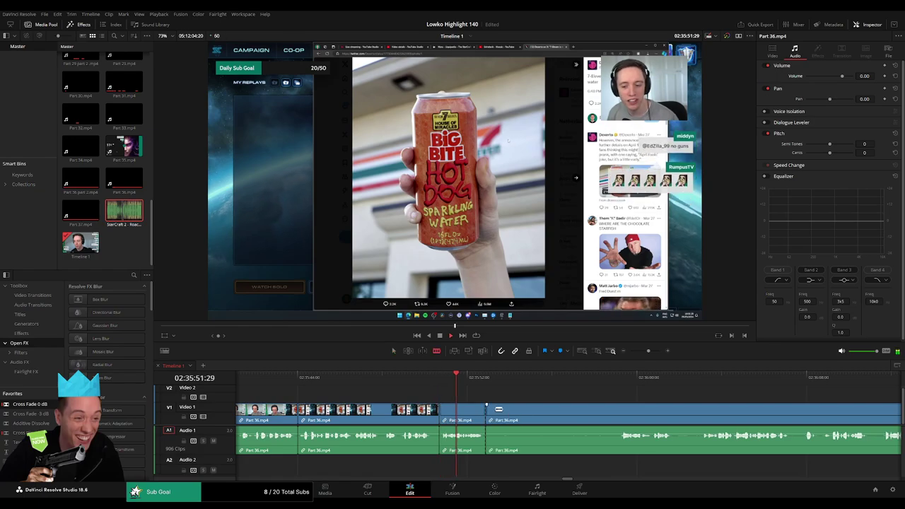
pyautogui.click(619, 410)
pyautogui.press('a')
pyautogui.click(587, 415)
pyautogui.press('Delete')
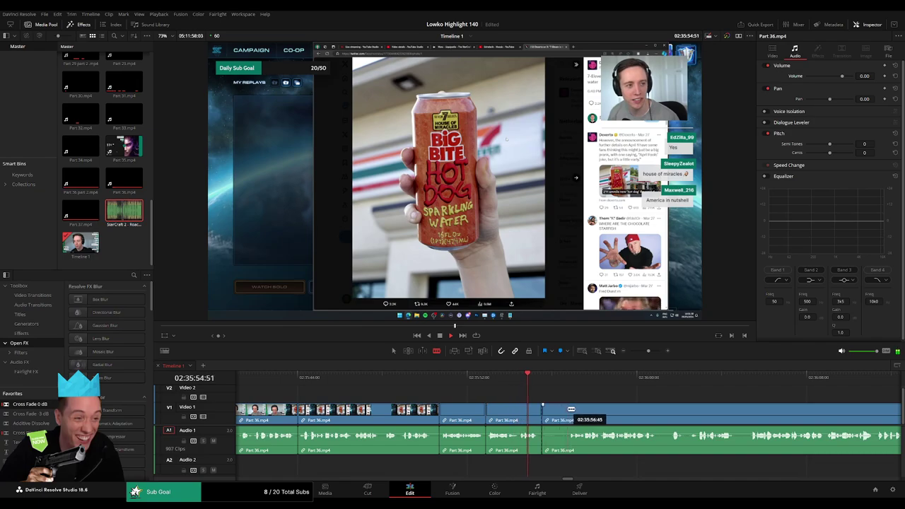
pyautogui.press('Delete')
# Split out and ripple delete the one-second pause in Part 36.mp4 at about 02:36:17 to 02:36:18, during the Twitch Support post
pyautogui.hscroll(5, 502, 406)
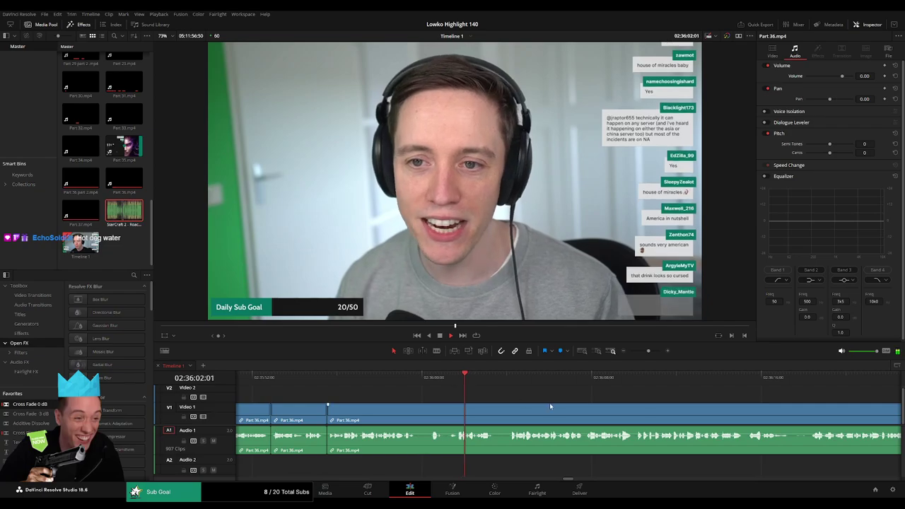
pyautogui.press('b')
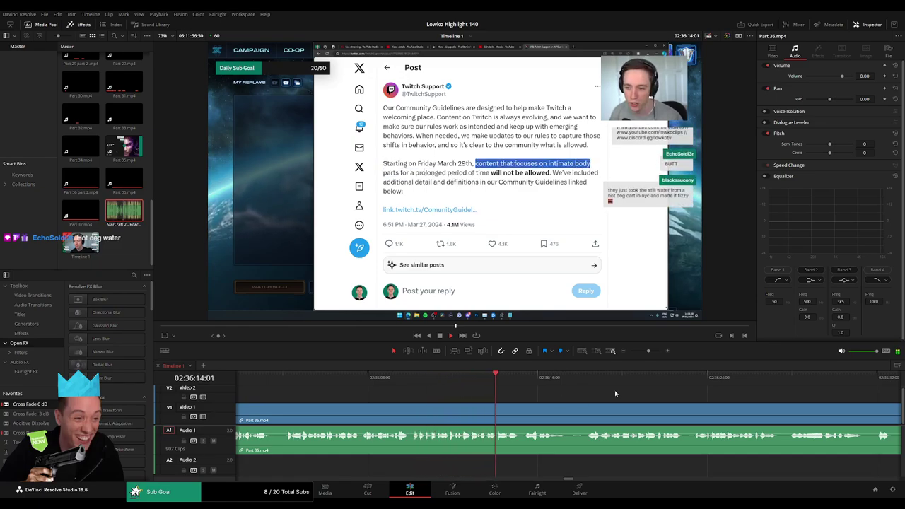
pyautogui.moveTo(661, 400); pyautogui.dragTo(477, 388)
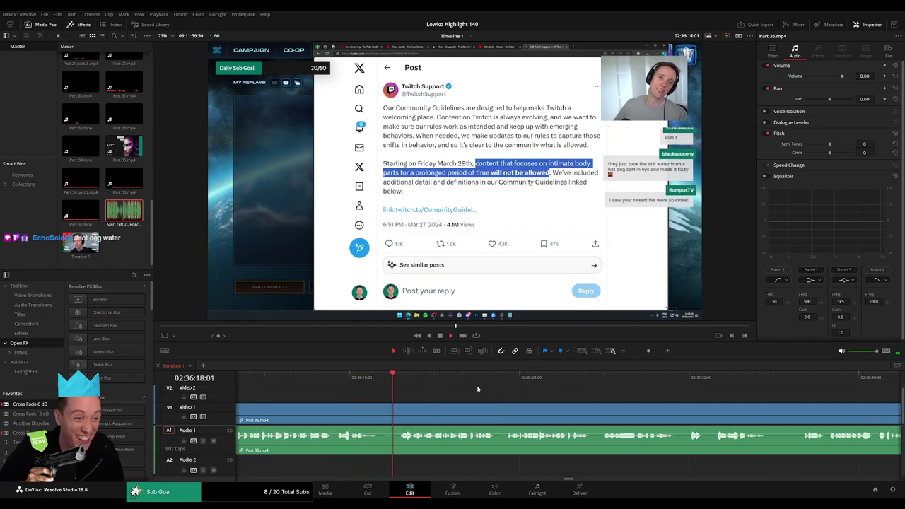
pyautogui.click(399, 413)
pyautogui.press('a')
pyautogui.press('Delete')
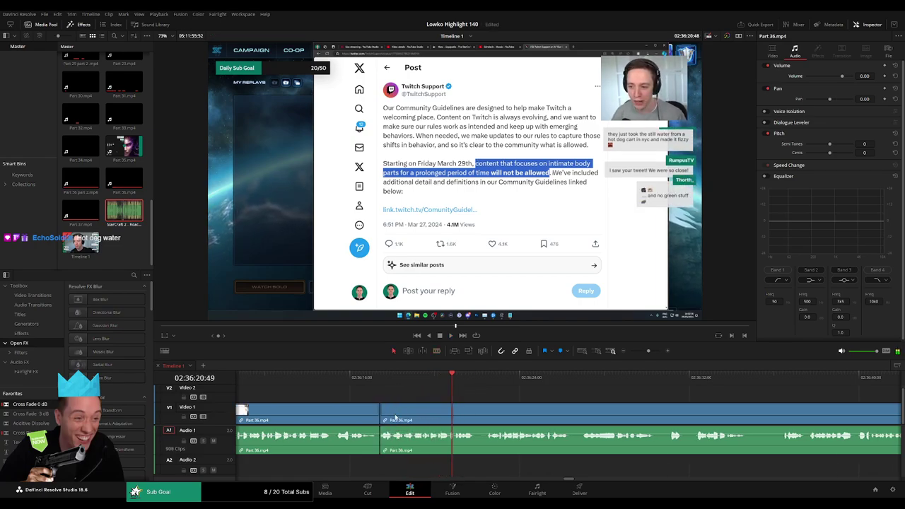
# Split out and ripple delete the silence in Part 36.mp4 from about 02:36:35 to 02:36:36
pyautogui.moveTo(581, 409); pyautogui.dragTo(428, 397)
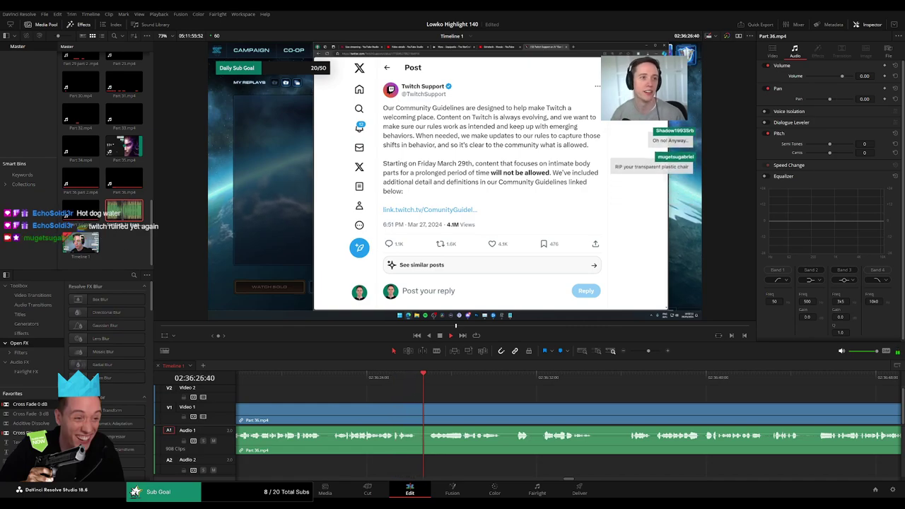
pyautogui.hscroll(3, 468, 390)
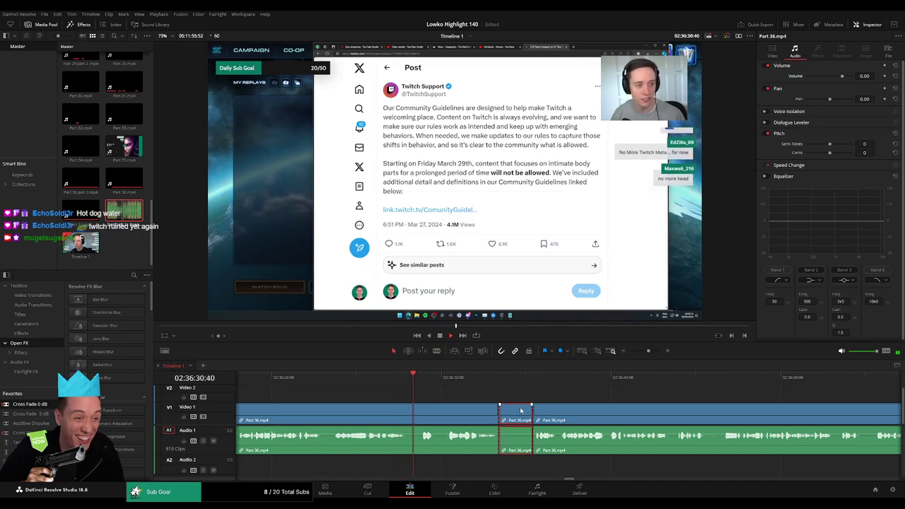
pyautogui.press('Delete')
# Split out and ripple delete the short pause in the full-screen webcam talk at about 02:36:43
pyautogui.hscroll(3, 539, 404)
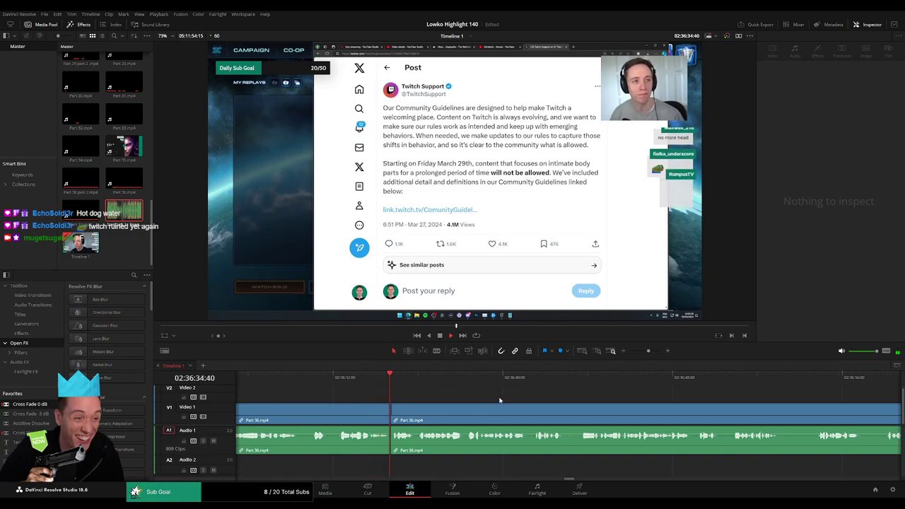
pyautogui.hscroll(2, 495, 403)
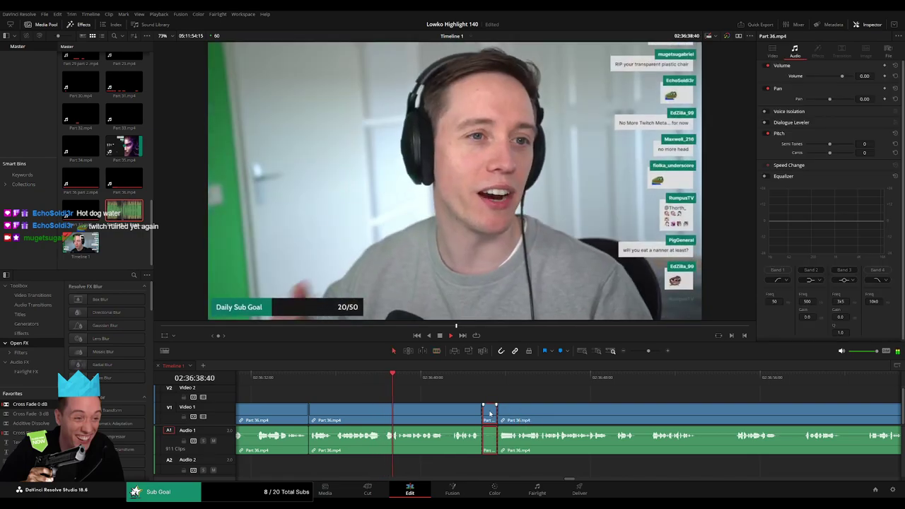
pyautogui.hscroll(3, 541, 411)
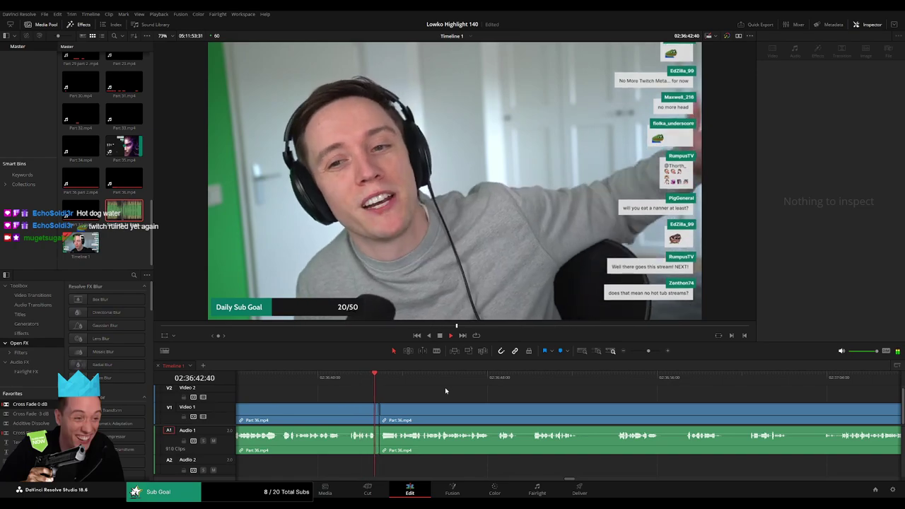
# Split out and ripple delete the half-second gap in Part 36.mp4 between about 02:36:49 and 02:36:50
pyautogui.press('b')
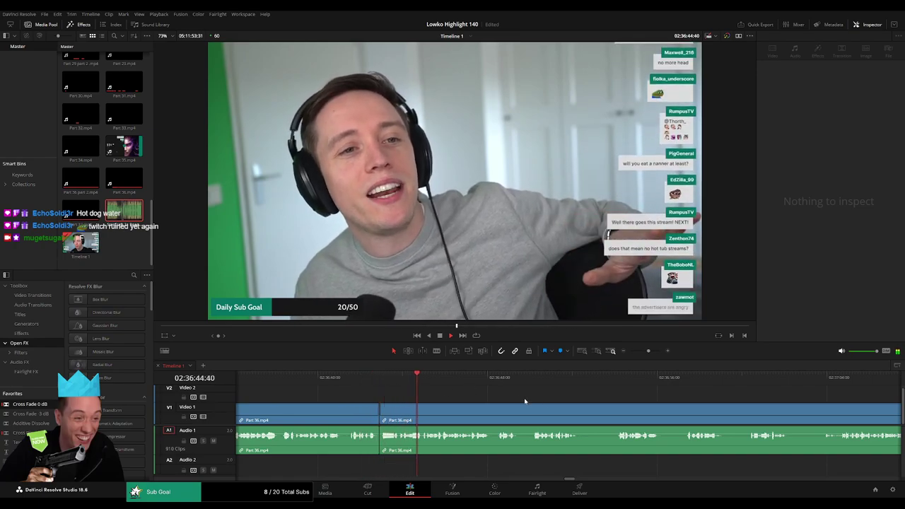
pyautogui.click(520, 409)
pyautogui.click(535, 405)
pyautogui.press('a')
pyautogui.click(525, 405)
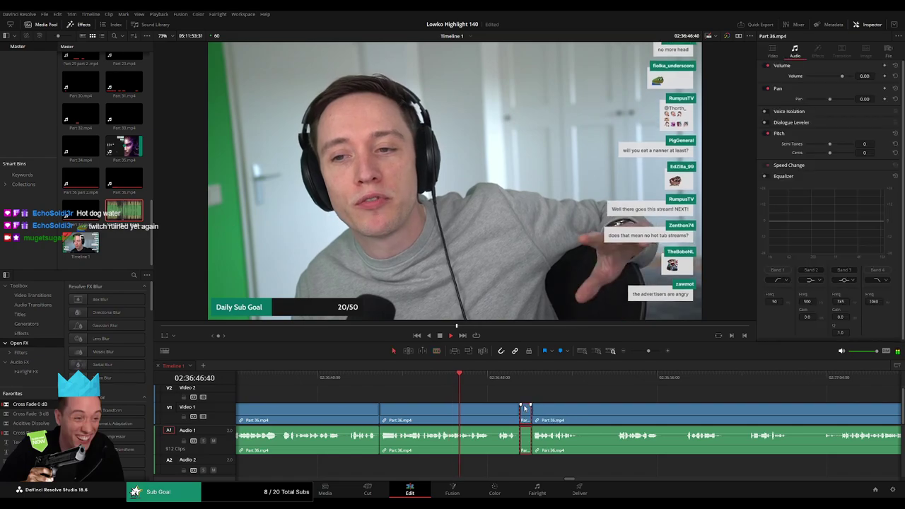
pyautogui.press('Delete')
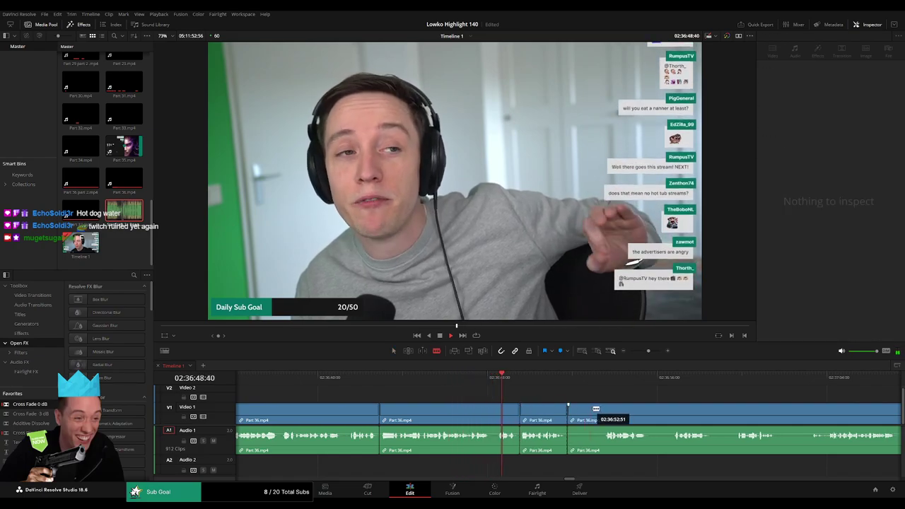
# Split out and ripple delete the silence in Part 36.mp4 from about 02:36:52 to 02:36:53
pyautogui.click(603, 410)
pyautogui.press('a')
pyautogui.click(586, 412)
pyautogui.press('Delete')
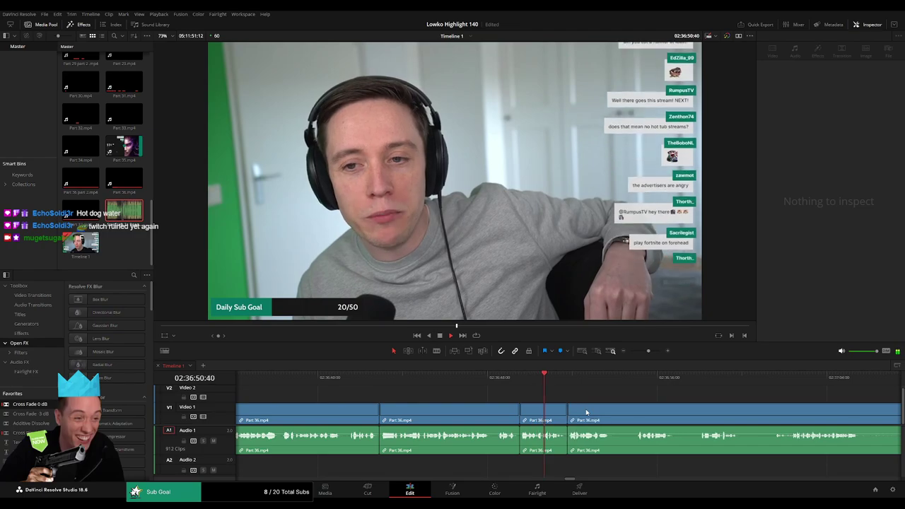
# Split out and ripple delete the one-second pause in Part 36.mp4 from about 02:36:54 to 02:36:55
pyautogui.press('b')
pyautogui.click(613, 412)
pyautogui.click(635, 413)
pyautogui.press('a')
pyautogui.click(628, 414)
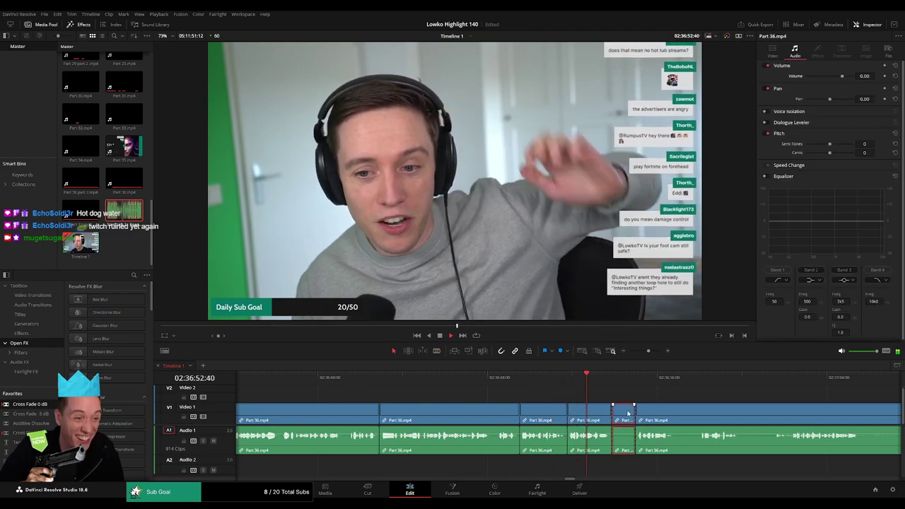
pyautogui.press('Delete')
# Split out and ripple delete the one-second silence in Part 36.mp4 from about 02:36:56 to 02:36:57
pyautogui.hscroll(5, 626, 414)
pyautogui.press('b')
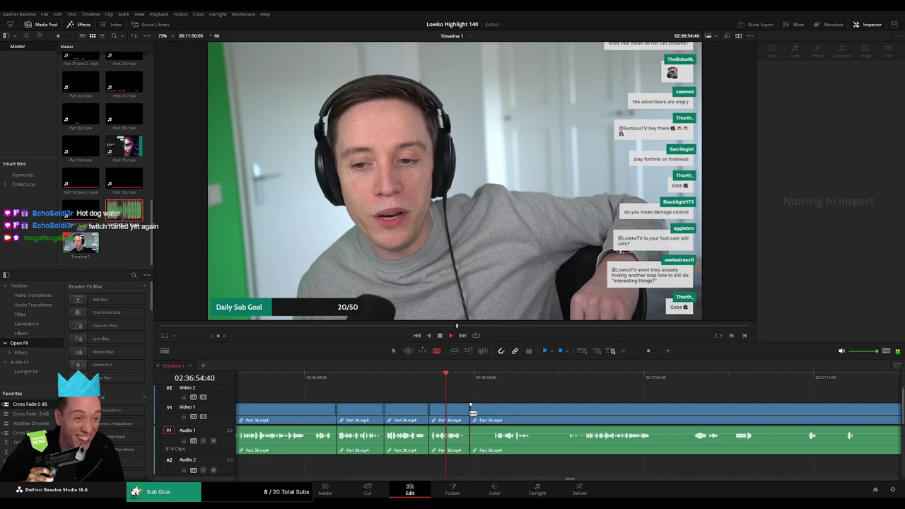
pyautogui.click(495, 412)
pyautogui.press('a')
pyautogui.click(482, 415)
pyautogui.press('Delete')
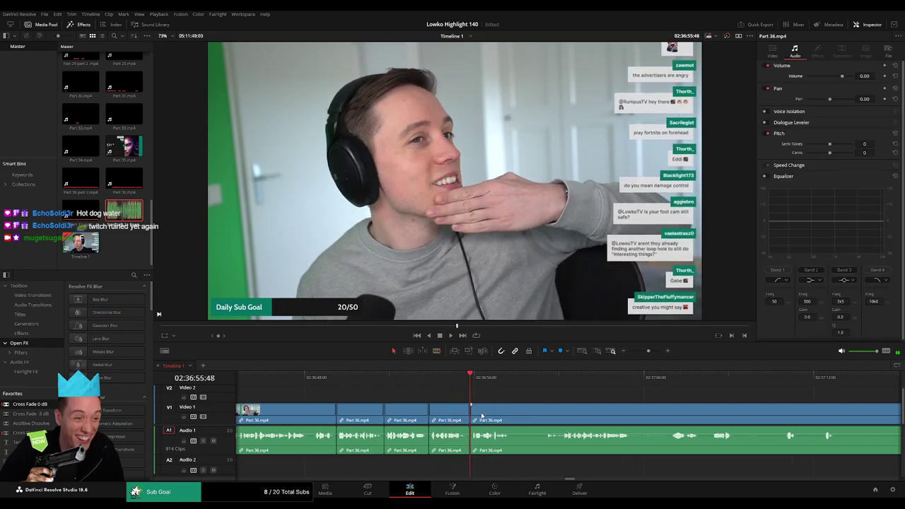
# Split Part 36.mp4 at about 02:36:58 and ripple delete the silence up to about 02:36:59, plus the short gap that follows the same cut
pyautogui.press('b')
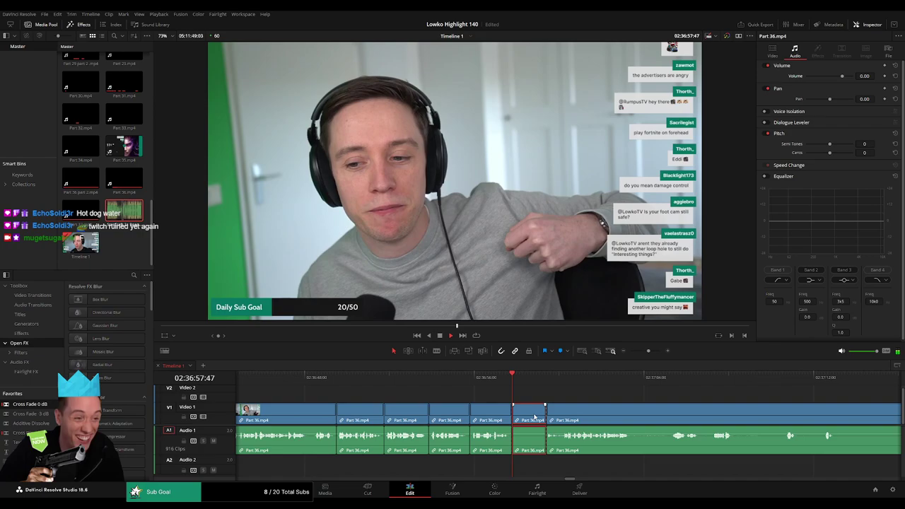
pyautogui.press('Delete')
pyautogui.press('b')
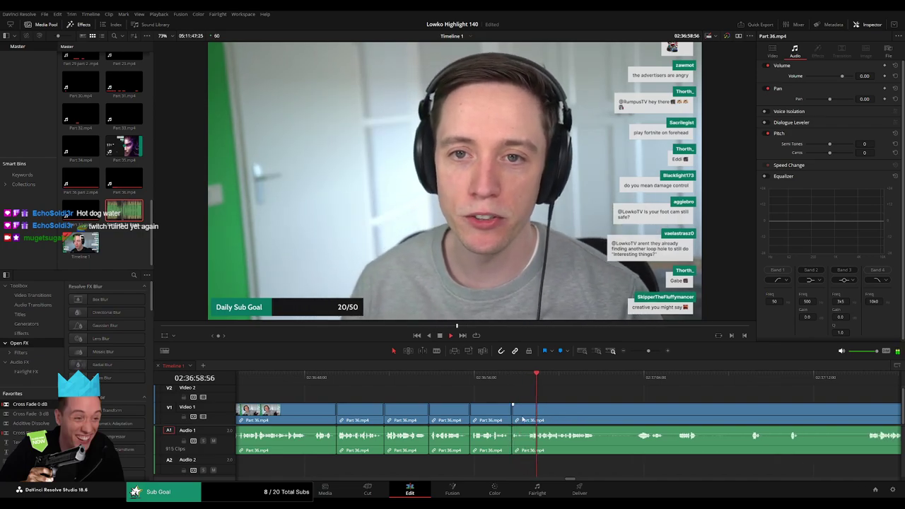
pyautogui.click(528, 415)
pyautogui.press('a')
pyautogui.click(519, 416)
pyautogui.press('Delete')
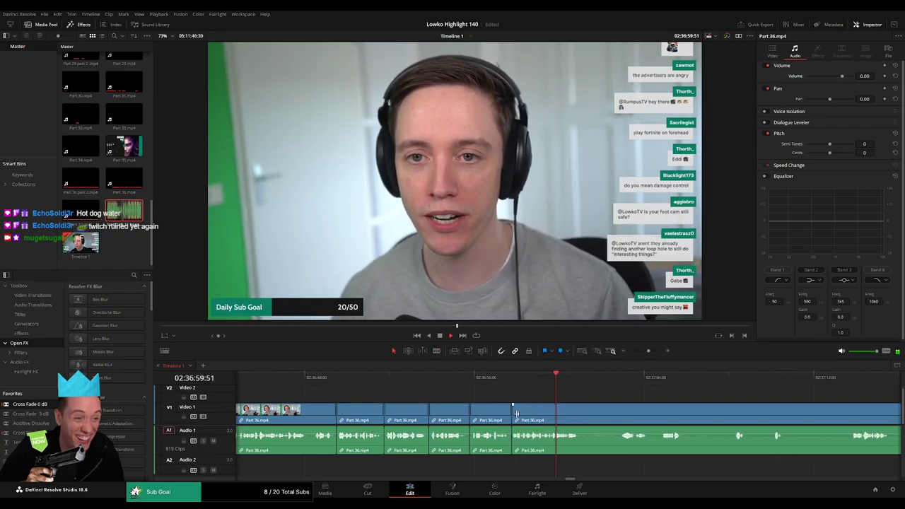
# Split out and ripple delete the silence in Part 36.mp4 from about 02:37:01 to 02:37:03
pyautogui.hscroll(5, 412, 401)
pyautogui.hscroll(1, 414, 400)
pyautogui.click(438, 381)
pyautogui.press('b')
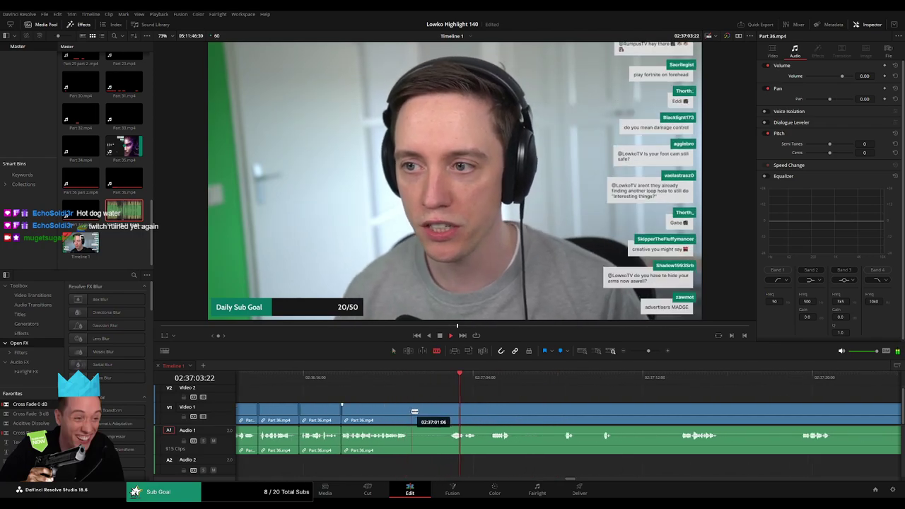
pyautogui.click(412, 412)
pyautogui.click(447, 412)
pyautogui.press('a')
pyautogui.click(436, 413)
pyautogui.press('Delete')
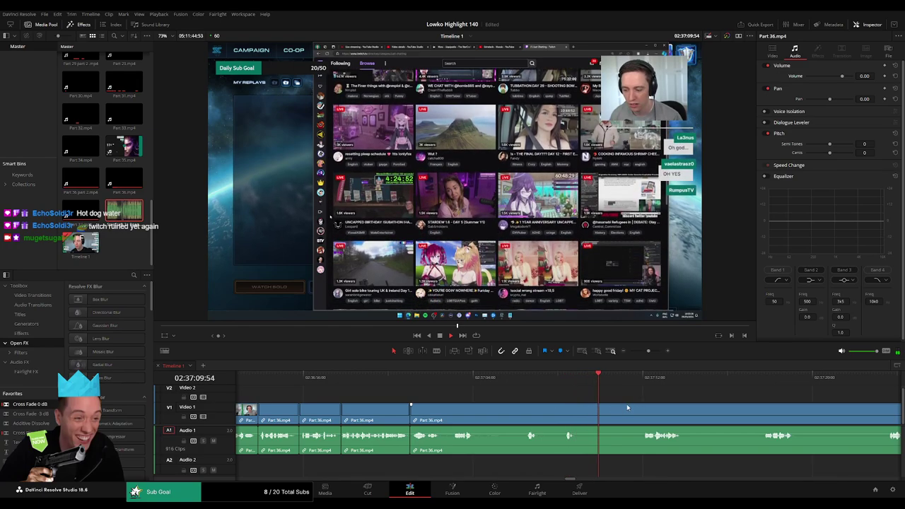
# Review the stream-browsing section, then split out and ripple delete the two-second webcam pause from about 02:37:33 to 02:37:35
pyautogui.moveTo(637, 404); pyautogui.dragTo(471, 396)
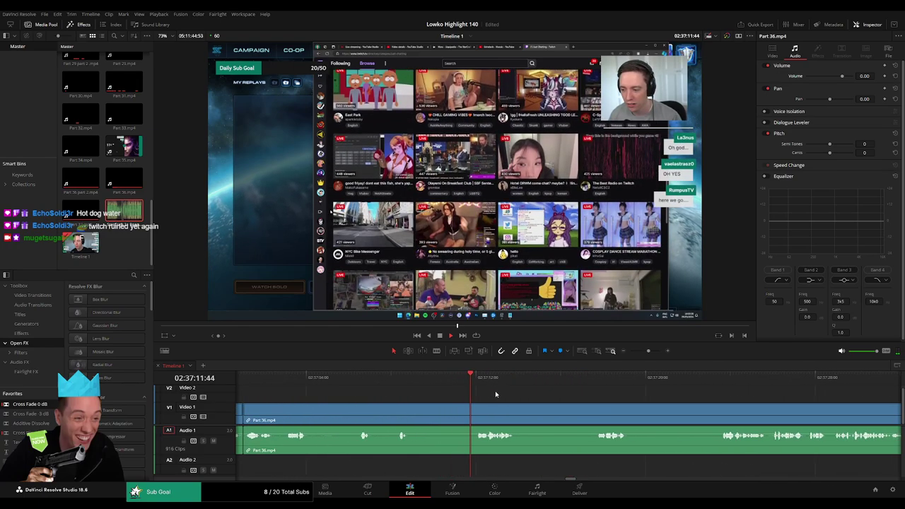
pyautogui.scroll(-3, 459, 396)
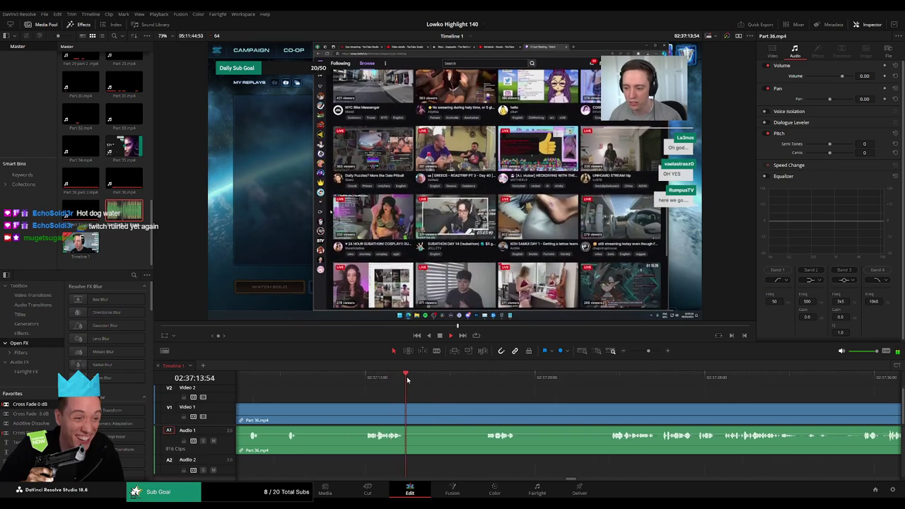
pyautogui.moveTo(408, 380); pyautogui.dragTo(467, 382)
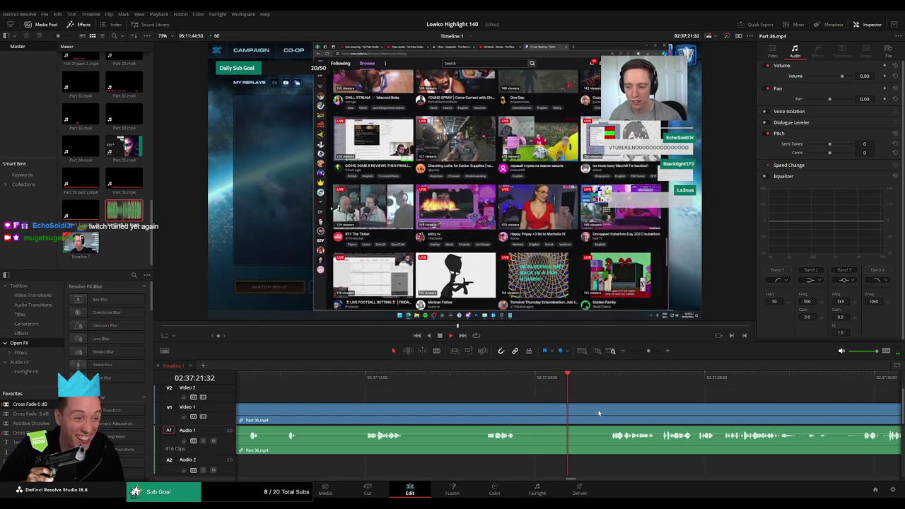
pyautogui.moveTo(599, 413); pyautogui.dragTo(465, 400)
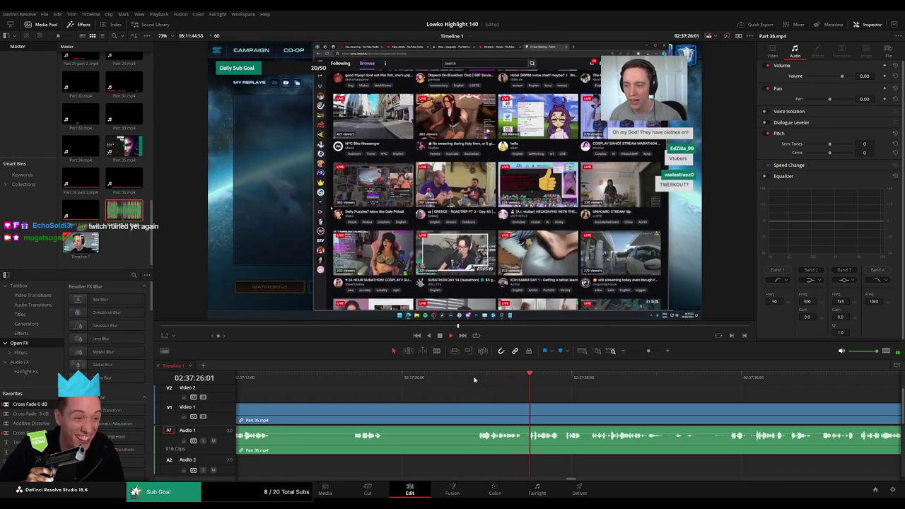
pyautogui.hscroll(5, 467, 388)
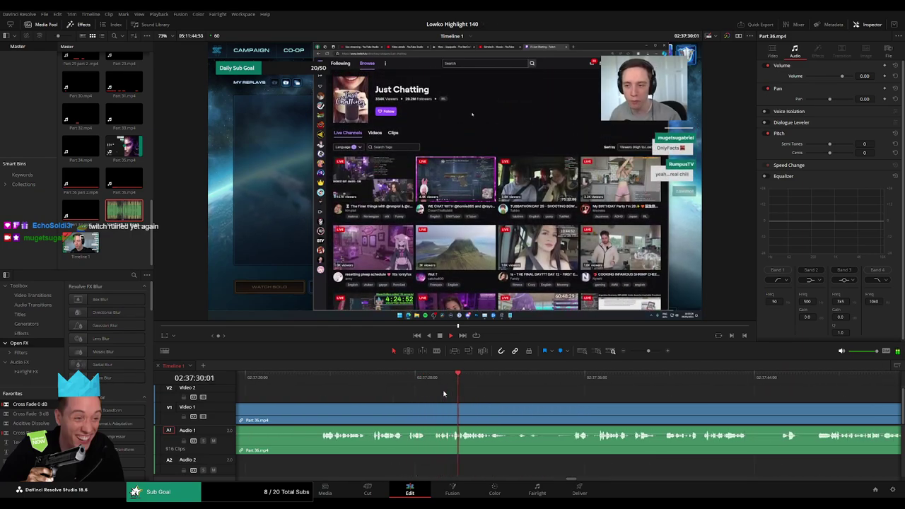
pyautogui.hscroll(3, 431, 391)
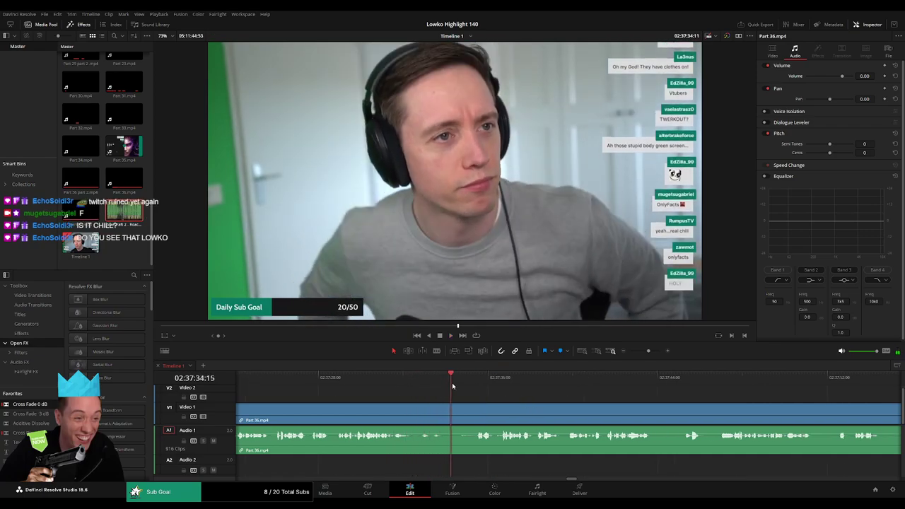
pyautogui.click(433, 414)
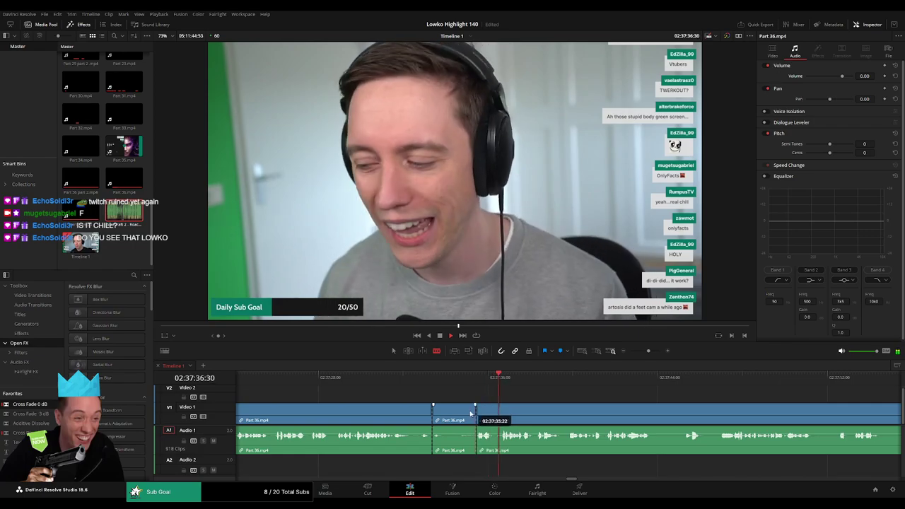
pyautogui.press('Delete')
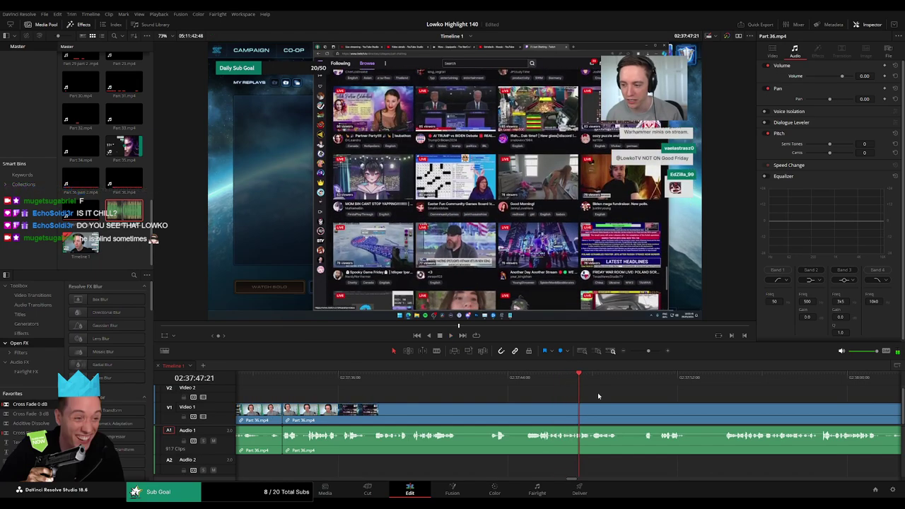
# Review the stream-browsing section of Part 36.mp4, then split out and ripple delete the one-second pause starting at about 02:38:23
pyautogui.press('space')
pyautogui.moveTo(630, 398); pyautogui.dragTo(475, 387)
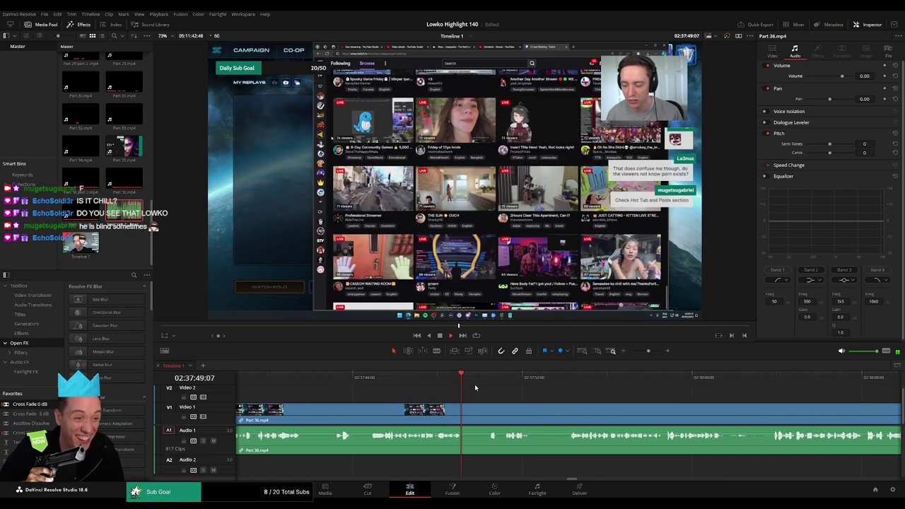
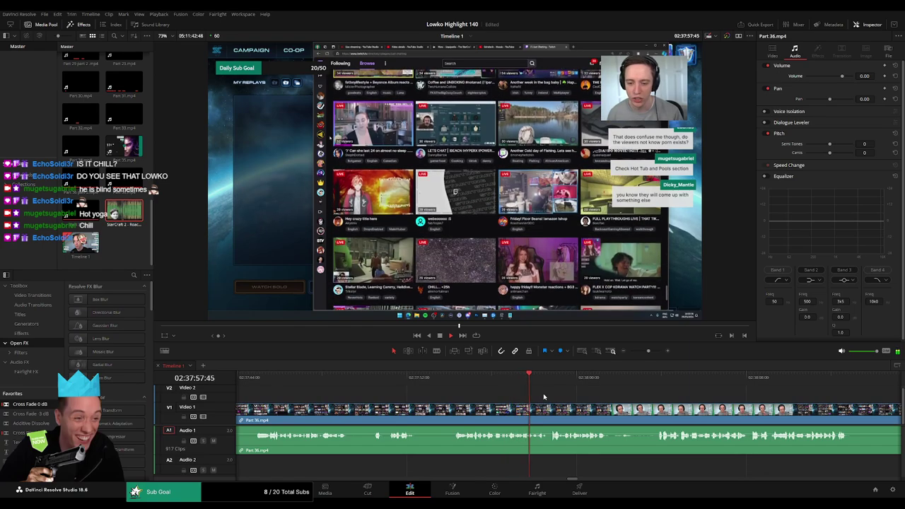
pyautogui.moveTo(613, 396); pyautogui.dragTo(465, 396)
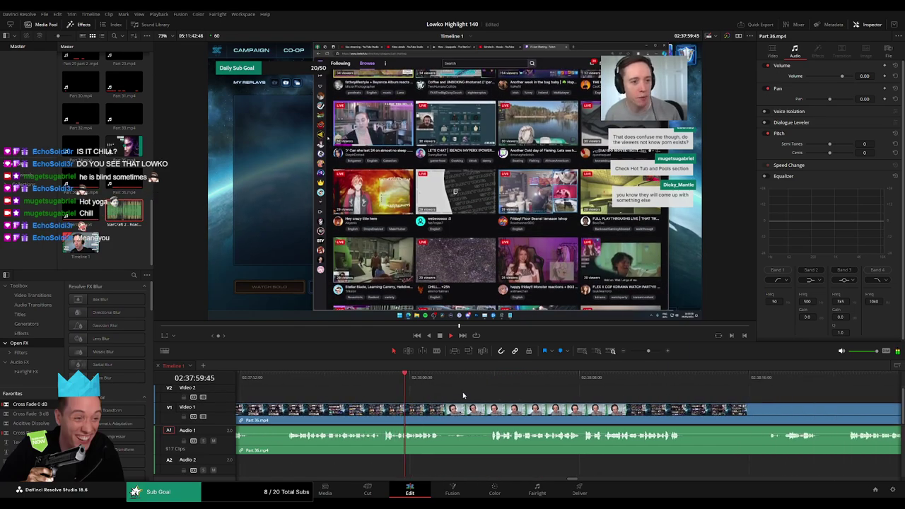
pyautogui.hscroll(2, 414, 393)
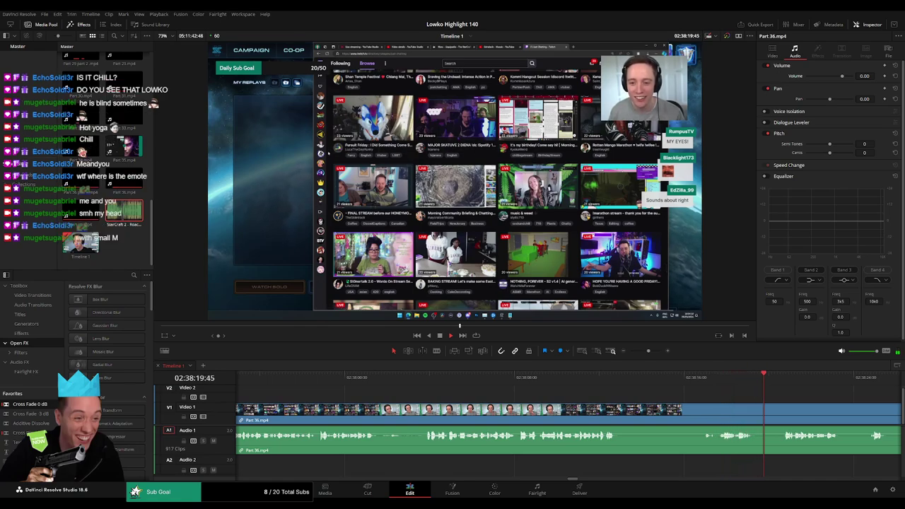
pyautogui.moveTo(694, 395); pyautogui.dragTo(457, 393)
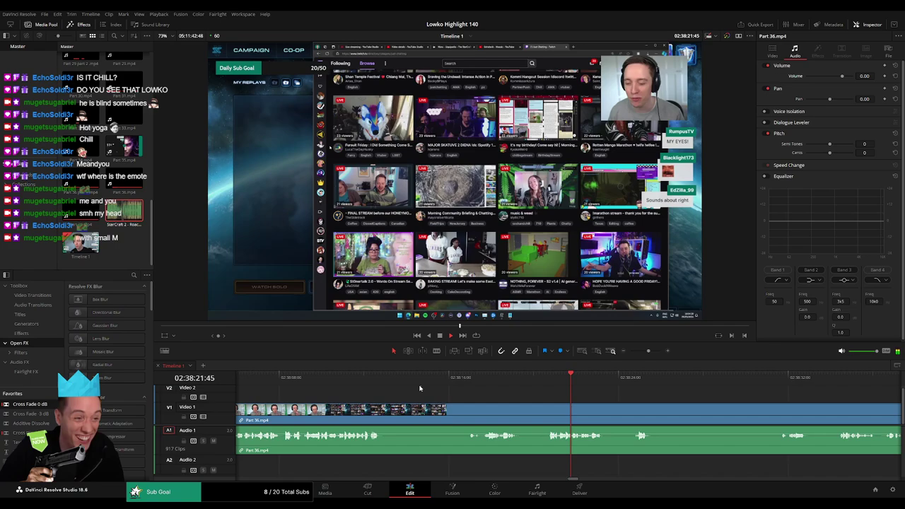
pyautogui.click(402, 378)
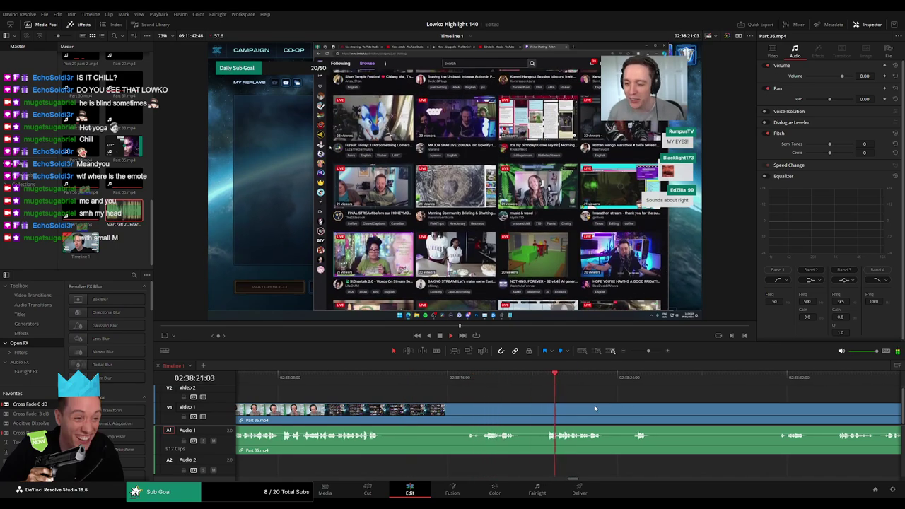
pyautogui.moveTo(616, 408); pyautogui.dragTo(424, 409)
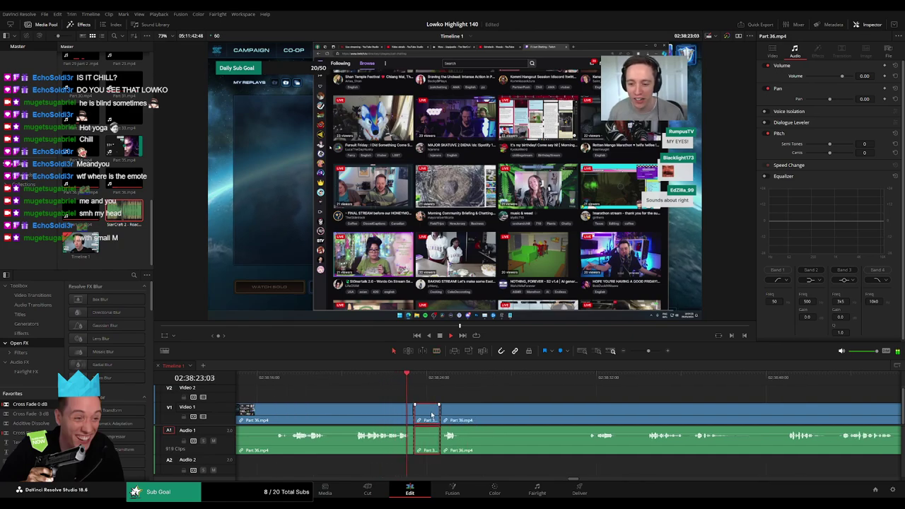
pyautogui.press('Delete')
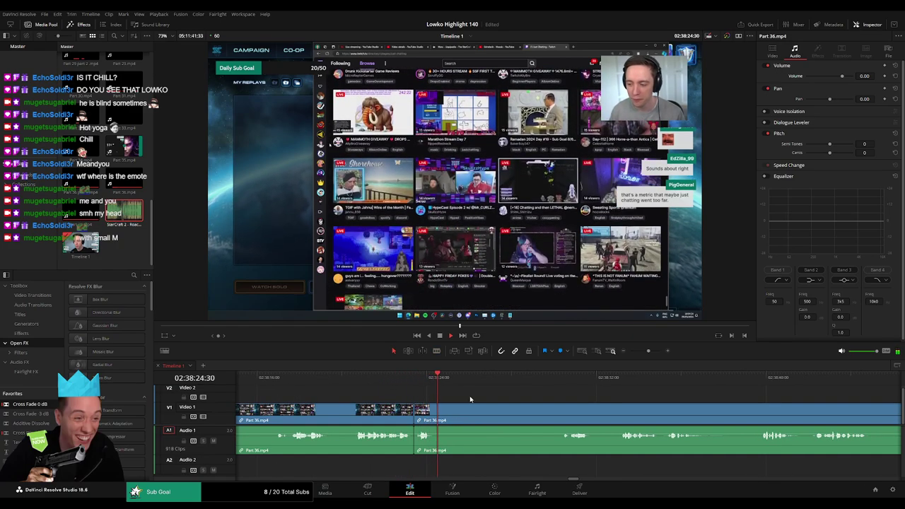
# Split out and ripple delete the silences in Part 36.mp4 from about 02:38:37 to 02:38:40 and from about 02:38:42 to 02:38:45
pyautogui.moveTo(455, 380); pyautogui.dragTo(552, 383)
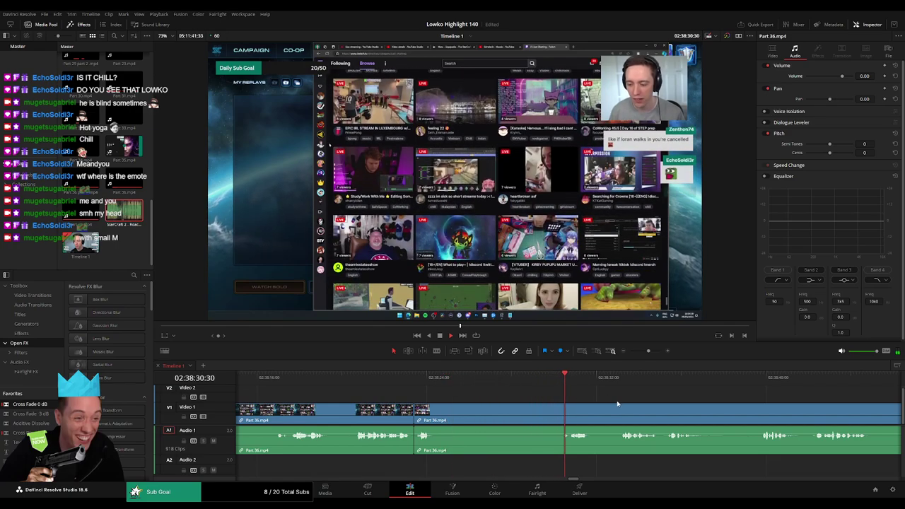
pyautogui.hscroll(3, 428, 392)
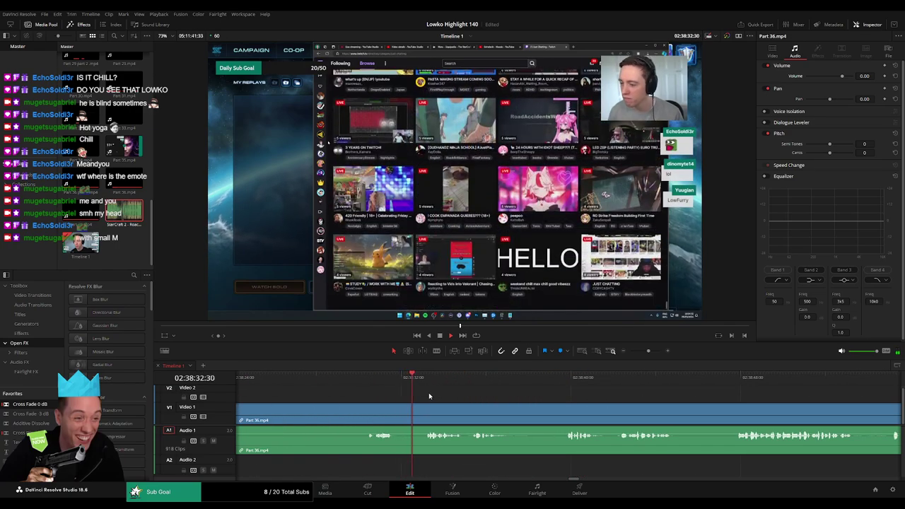
pyautogui.hscroll(2, 452, 402)
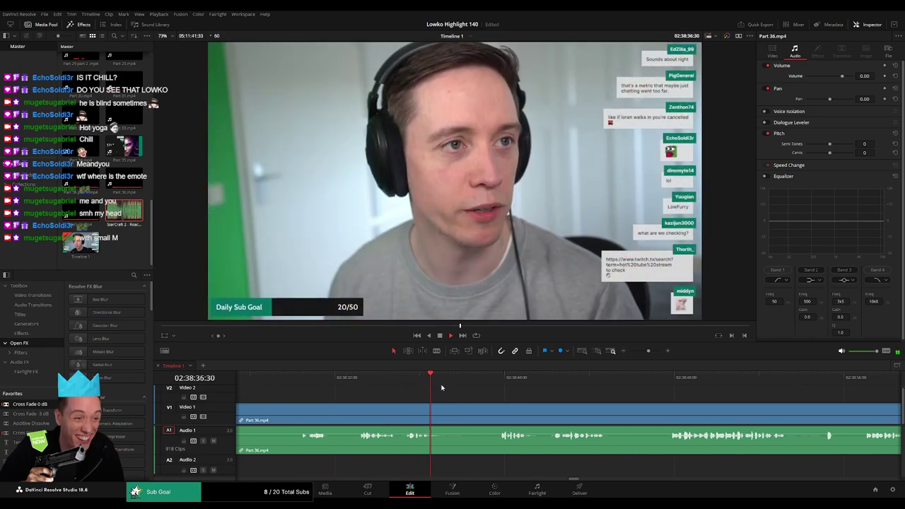
pyautogui.press('b')
pyautogui.click(445, 413)
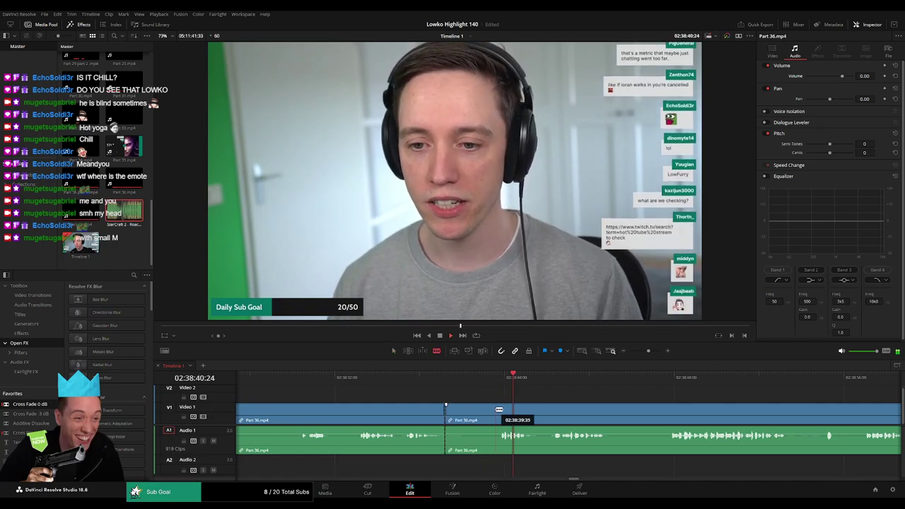
pyautogui.press('Delete')
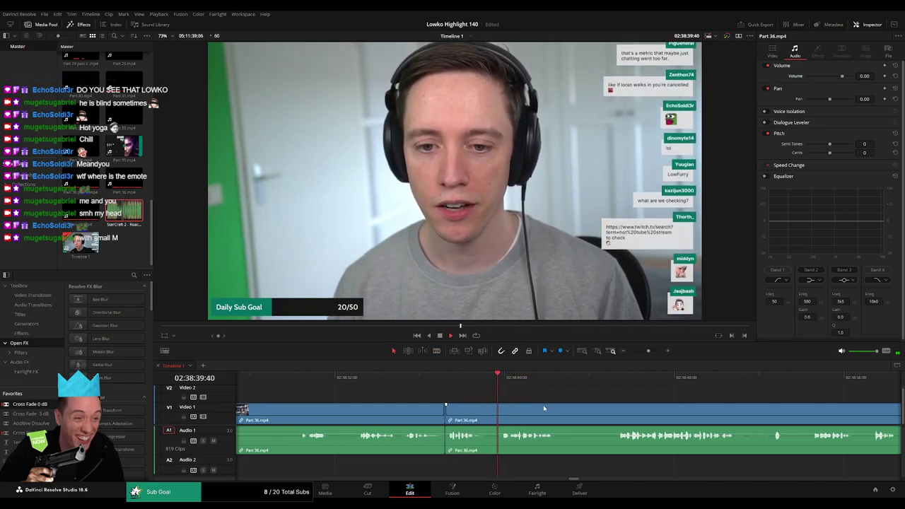
pyautogui.moveTo(546, 408); pyautogui.dragTo(429, 414)
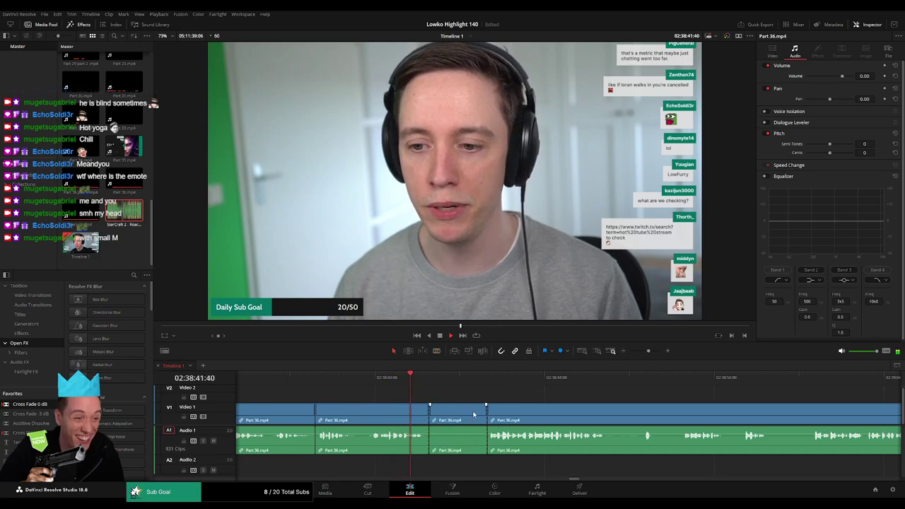
pyautogui.press('Delete')
# Split out and ripple delete the silences on either side of the brief sound in Part 36.mp4, between about 02:38:48 and 02:38:50
pyautogui.hscroll(3, 495, 409)
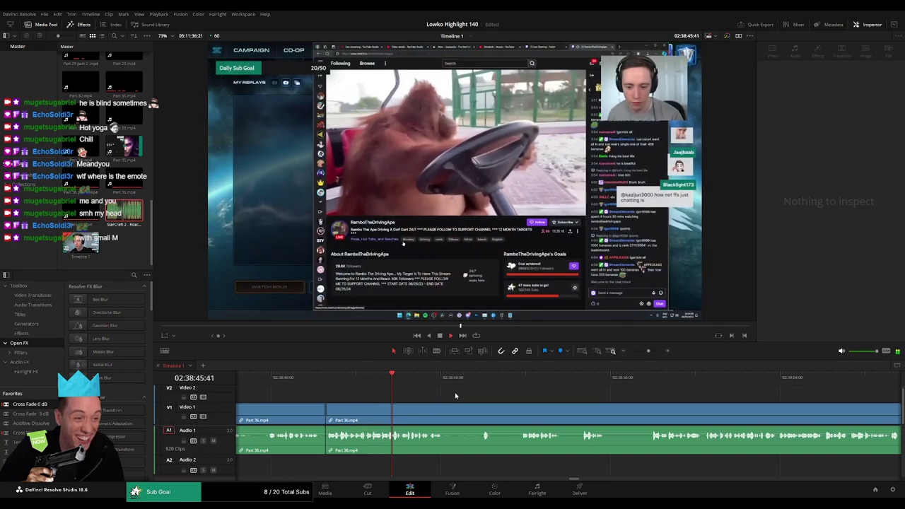
pyautogui.click(480, 380)
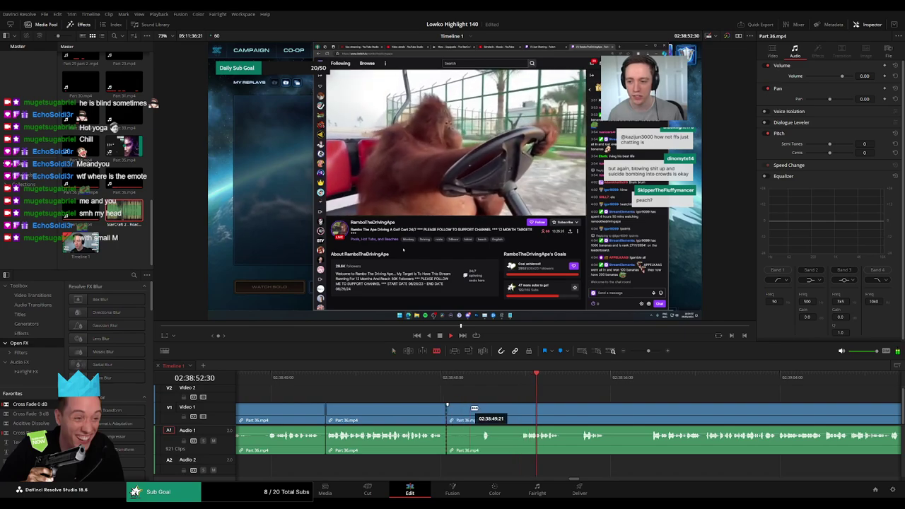
pyautogui.click(477, 409)
pyautogui.press('a')
pyautogui.click(464, 411)
pyautogui.press('Delete')
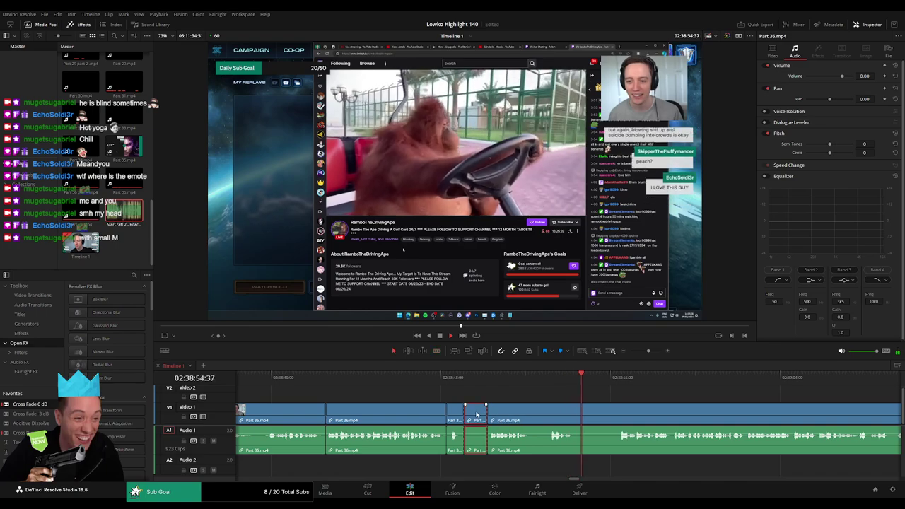
pyautogui.press('Delete')
# Split out and ripple delete the short silence in Part 36.mp4 from about 02:38:51 to 02:38:52
pyautogui.press('b')
pyautogui.click(509, 416)
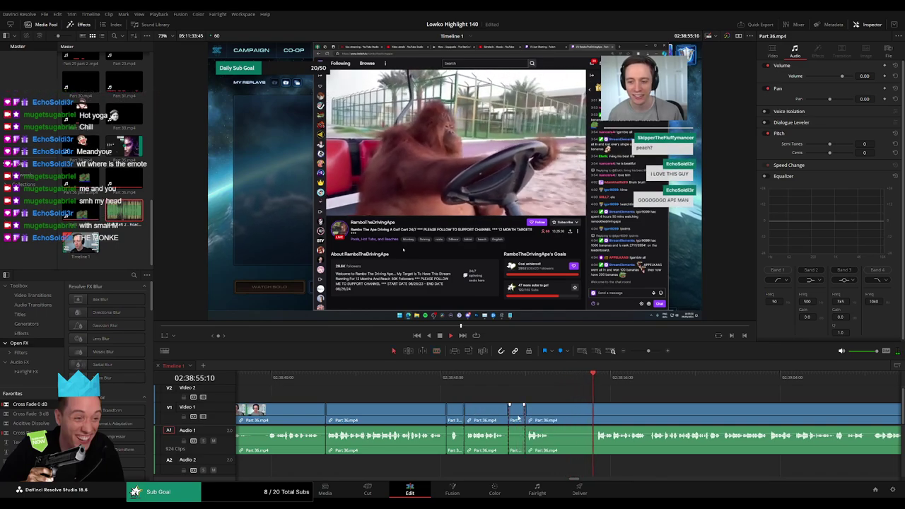
pyautogui.press('Delete')
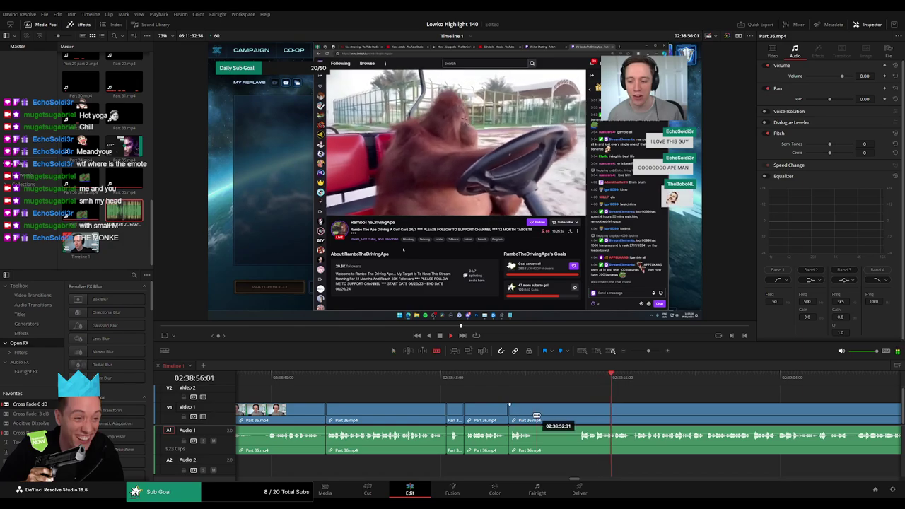
# Split out and ripple delete the two-second silence in Part 36.mp4 from about 02:38:52 to 02:38:54, and save the project
pyautogui.click(577, 416)
pyautogui.press('a')
pyautogui.click(570, 417)
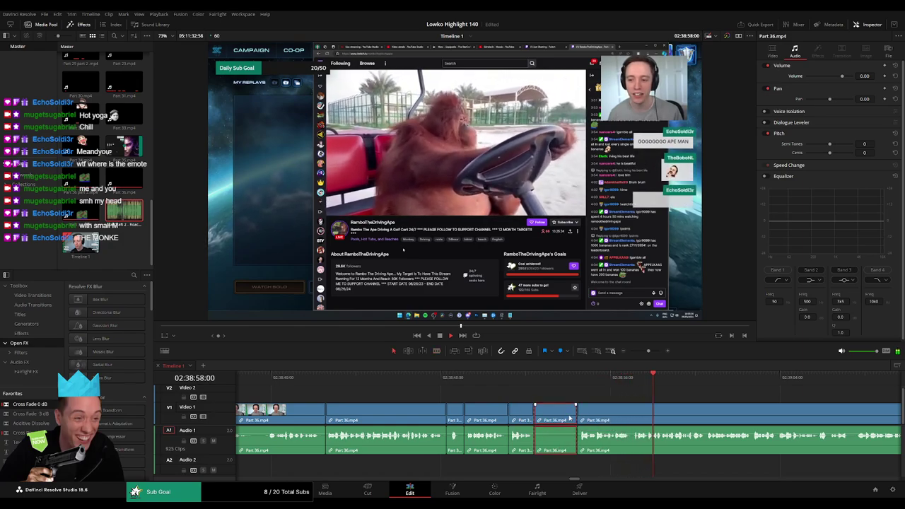
pyautogui.press('Delete')
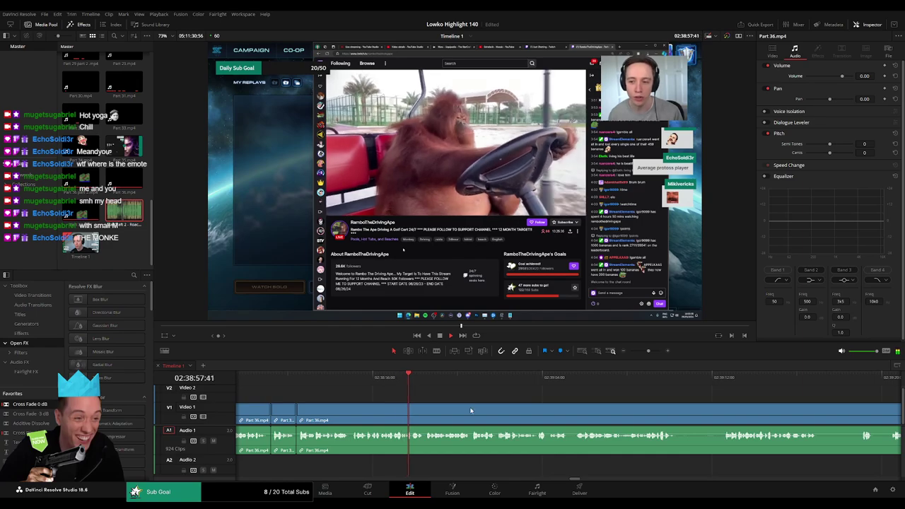
pyautogui.hotkey('ctrl', 's')
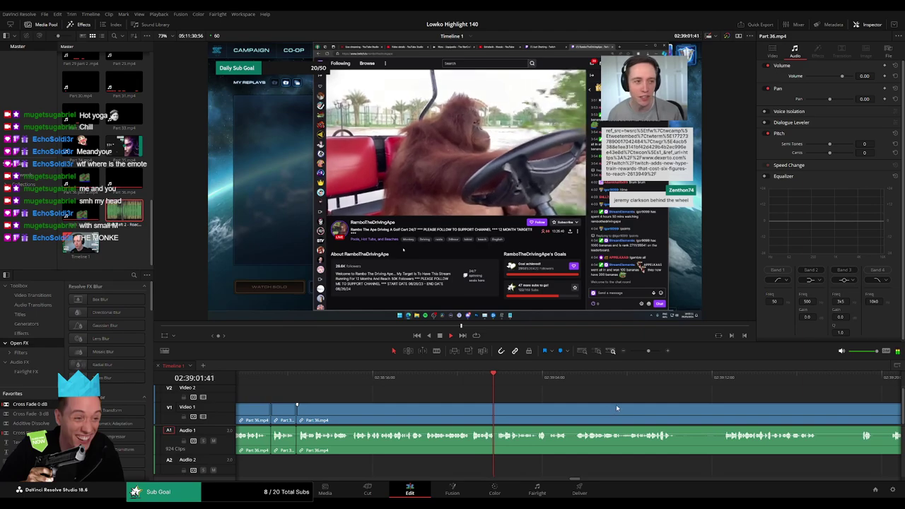
# Split out and ripple delete the silence in Part 36.mp4 from about 02:39:10 to 02:39:12
pyautogui.press('b')
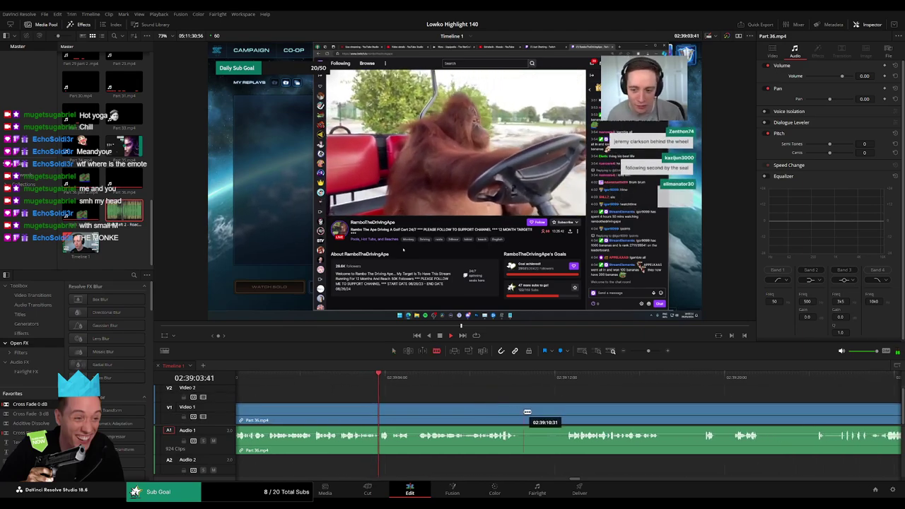
pyautogui.click(520, 412)
pyautogui.click(564, 416)
pyautogui.press('a')
pyautogui.click(558, 415)
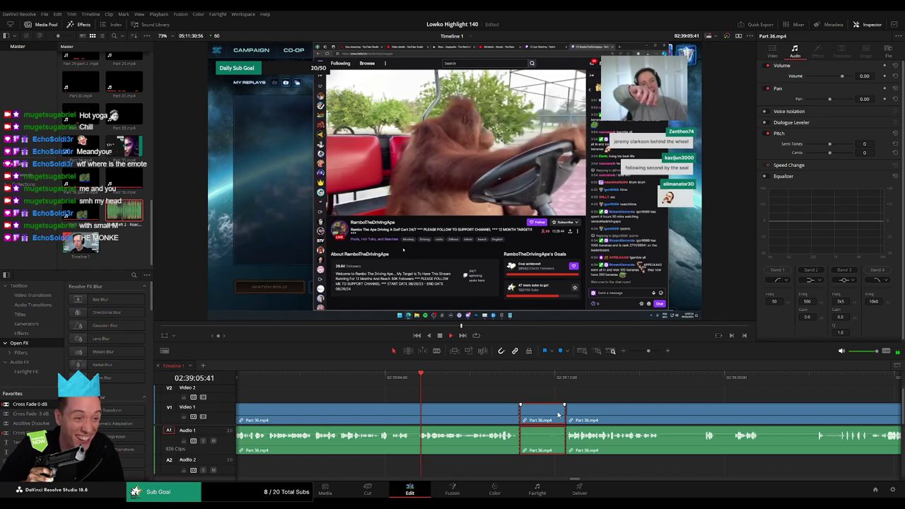
pyautogui.press('BackSpace')
pyautogui.click(559, 415)
pyautogui.press('BackSpace')
# Split out and ripple delete the silence in Part 36.mp4 from about 02:39:15 to 02:39:17
pyautogui.hscroll(3, 459, 402)
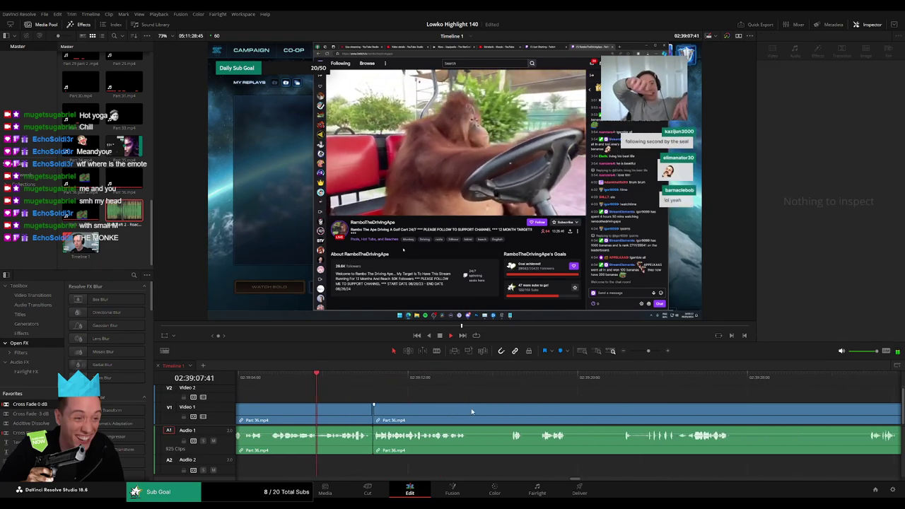
pyautogui.press('b')
pyautogui.click(471, 411)
pyautogui.click(509, 411)
pyautogui.press('a')
pyautogui.click(499, 410)
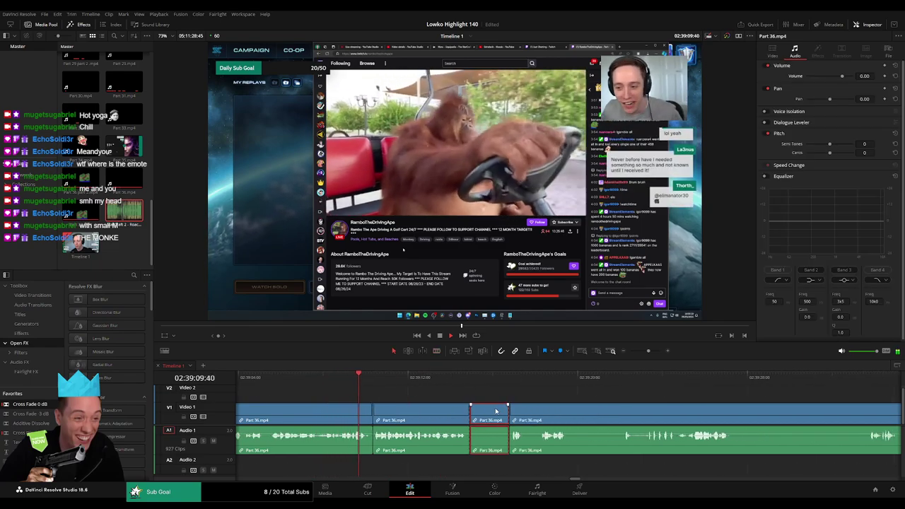
pyautogui.press('Delete')
# Split out and ripple delete the short gap of under a second in Part 36.mp4 at about 02:39:16
pyautogui.press('b')
pyautogui.click(487, 413)
pyautogui.click(501, 414)
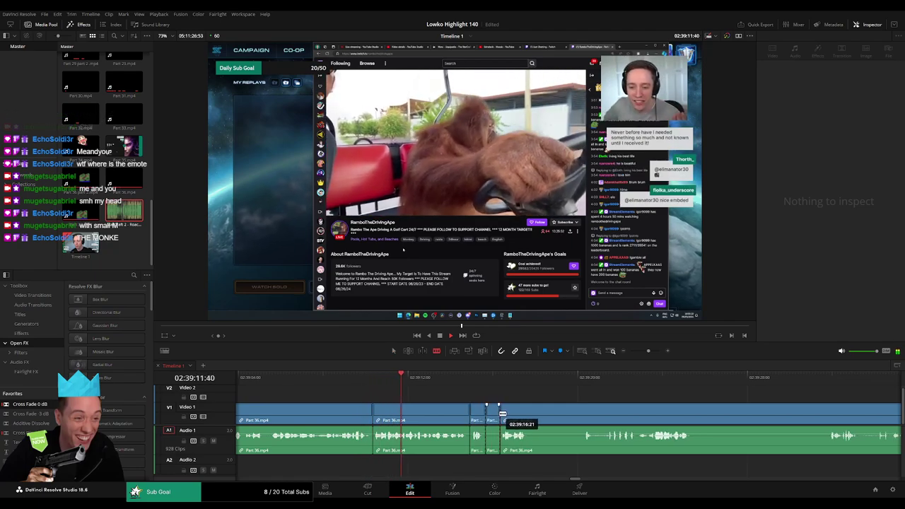
pyautogui.moveTo(502, 414); pyautogui.dragTo(518, 415)
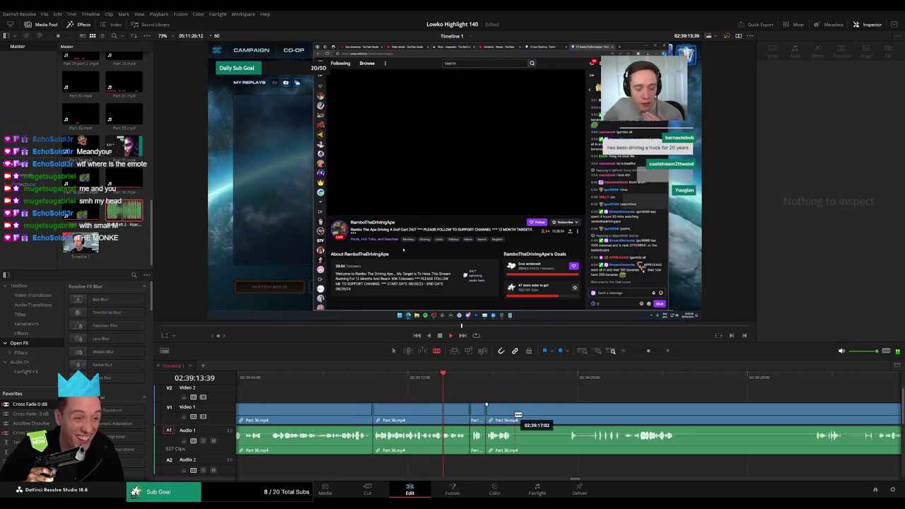
# Split out and ripple delete the silence in Part 36.mp4 from about 02:39:17 to 02:39:19
pyautogui.click(516, 415)
pyautogui.click(568, 415)
pyautogui.press('a')
pyautogui.click(552, 418)
pyautogui.press('Delete')
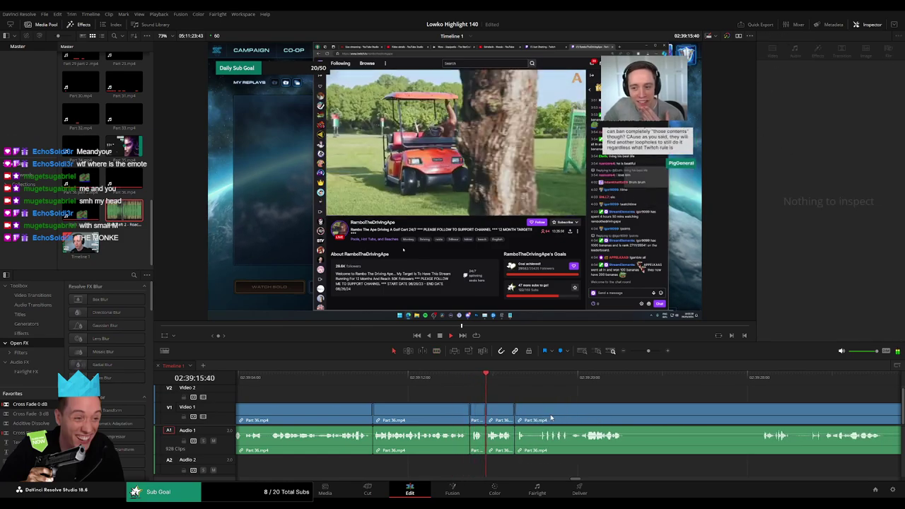
# Review Part 36.mp4 from about 02:39:19 to 02:39:46 for pauses or moments worth cutting
pyautogui.moveTo(574, 414); pyautogui.dragTo(438, 401)
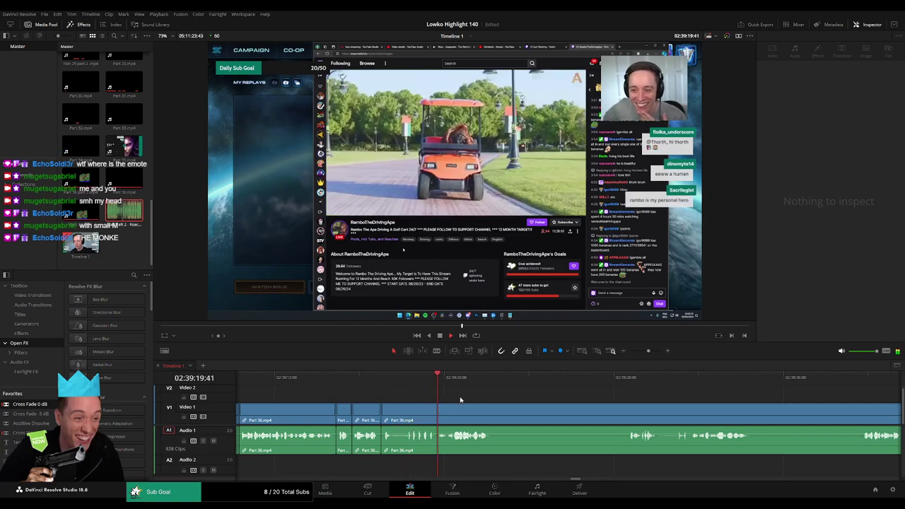
pyautogui.hscroll(3, 384, 390)
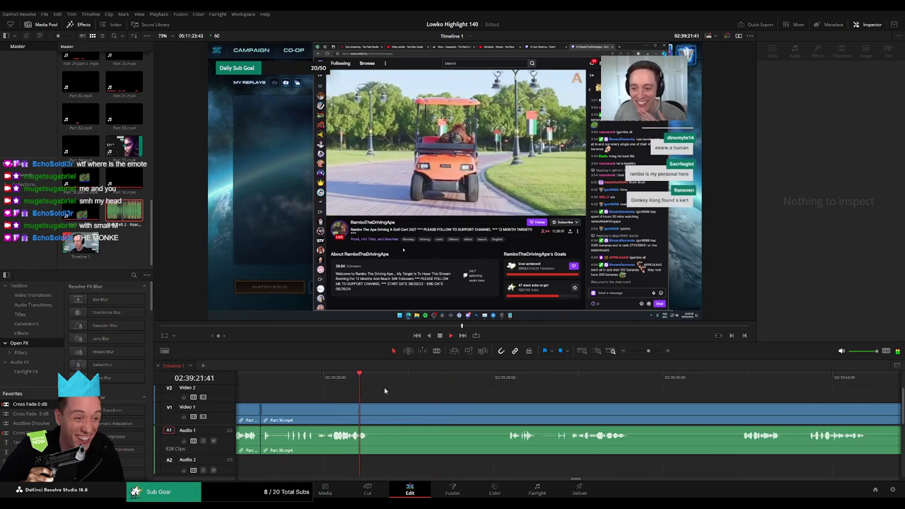
pyautogui.click(456, 386)
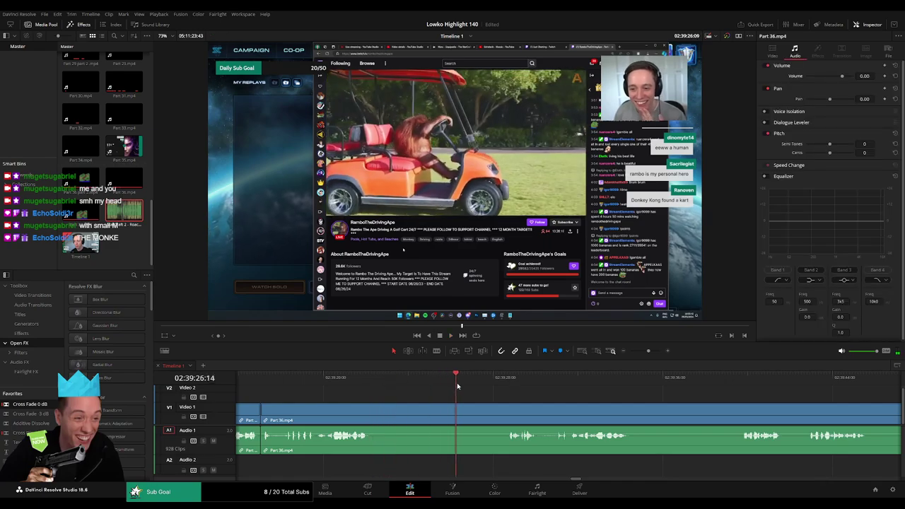
pyautogui.moveTo(457, 386); pyautogui.dragTo(505, 388)
pyautogui.moveTo(593, 407); pyautogui.dragTo(466, 399)
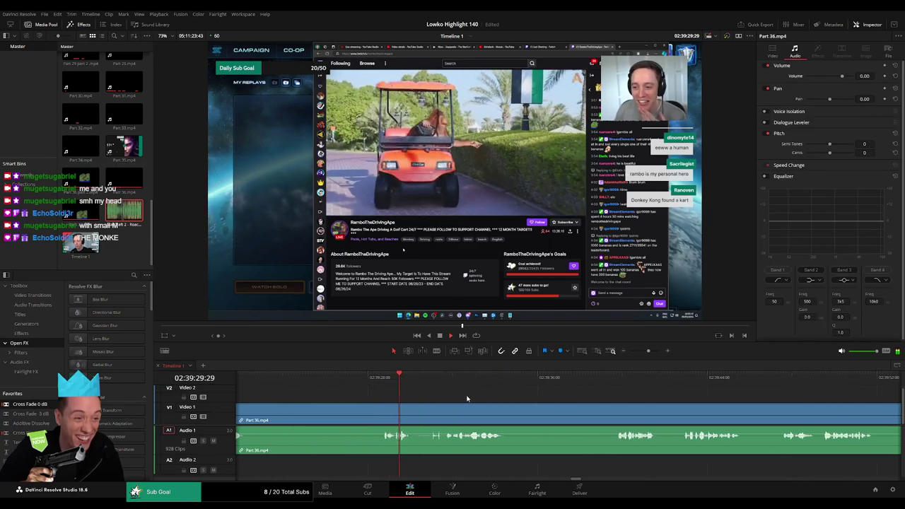
pyautogui.hscroll(3, 448, 400)
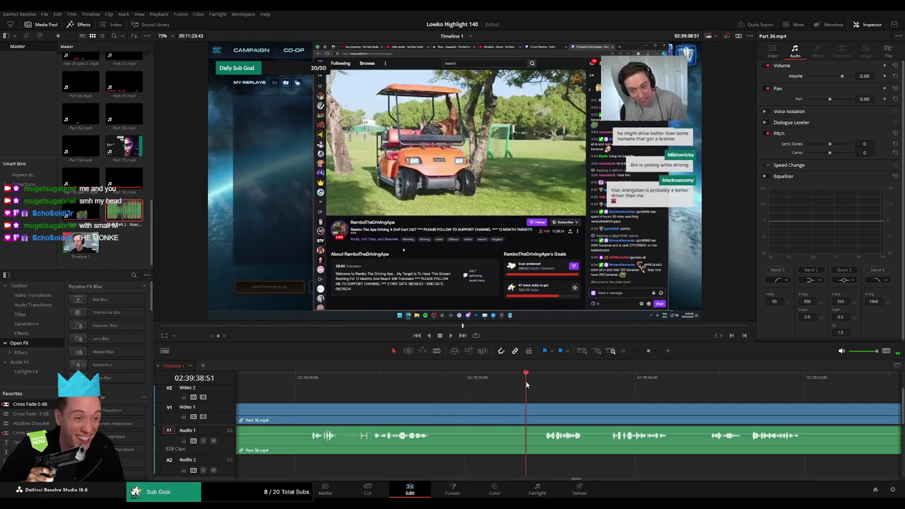
pyautogui.hscroll(3, 591, 396)
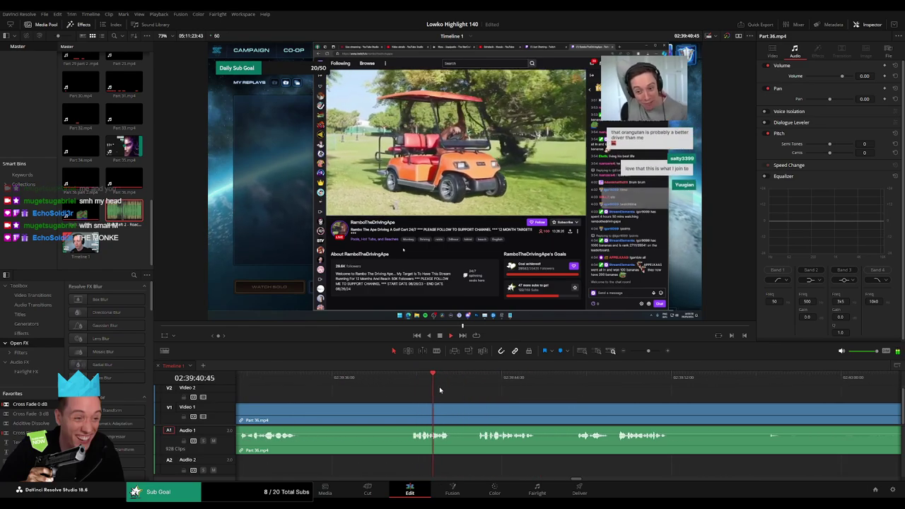
pyautogui.hscroll(3, 481, 400)
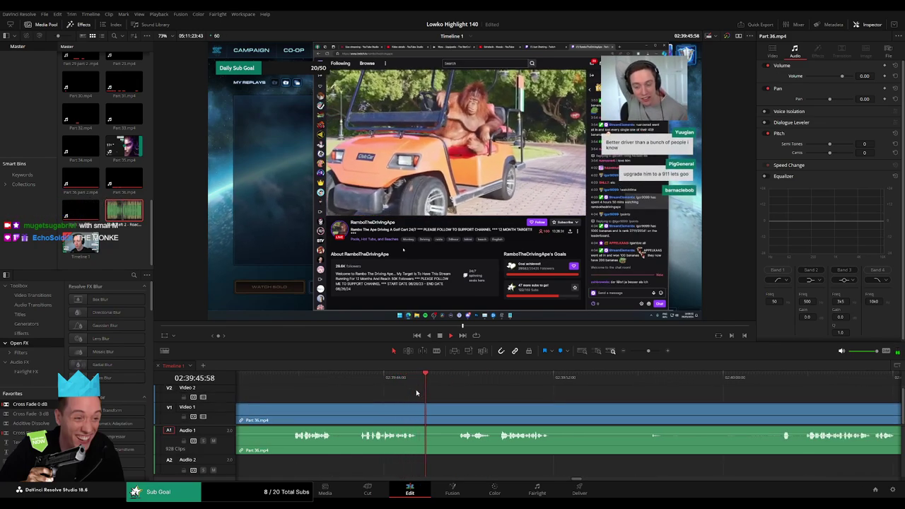
# Split out and ripple delete the near-silent stretch in Part 36.mp4 from about 02:39:52 to 02:40:02
pyautogui.hscroll(3, 454, 394)
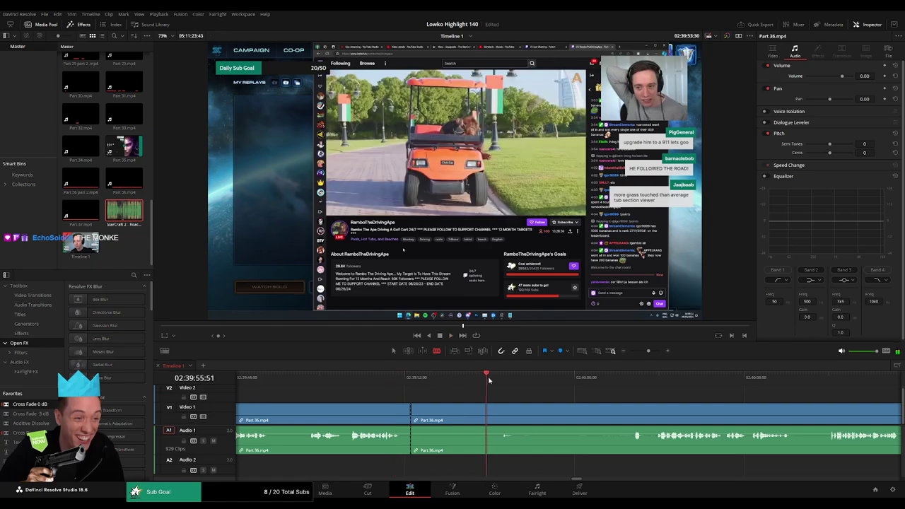
pyautogui.moveTo(489, 380); pyautogui.dragTo(593, 383)
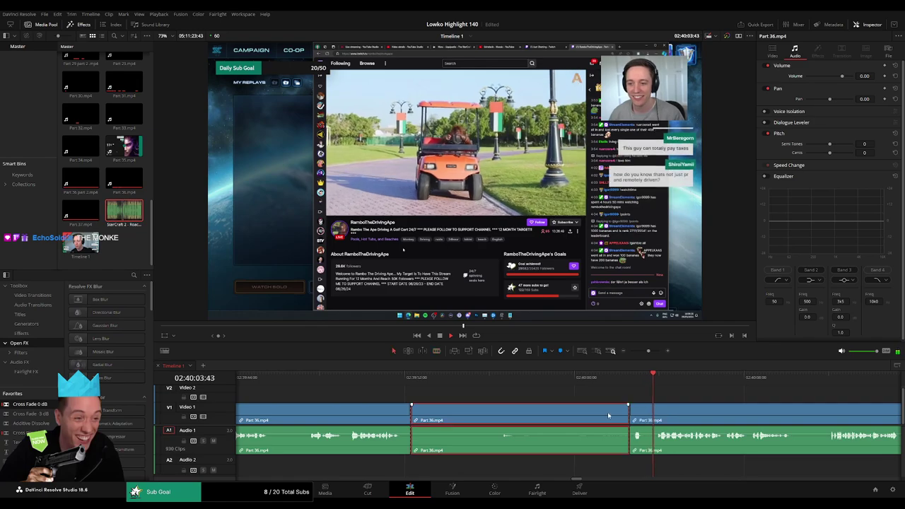
pyautogui.press('Delete')
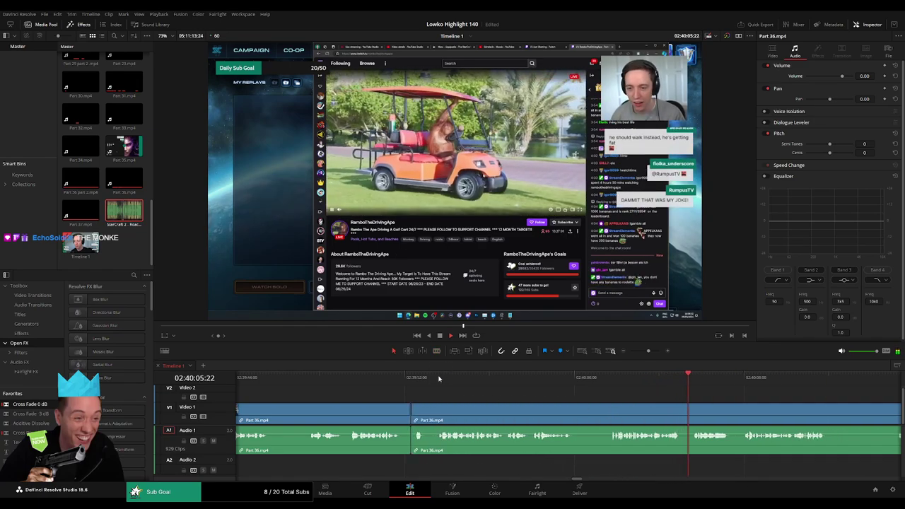
pyautogui.click(443, 378)
# Split out and ripple delete the pause in Part 36.mp4 from about 02:40:00 to 02:40:01
pyautogui.moveTo(560, 402); pyautogui.dragTo(426, 395)
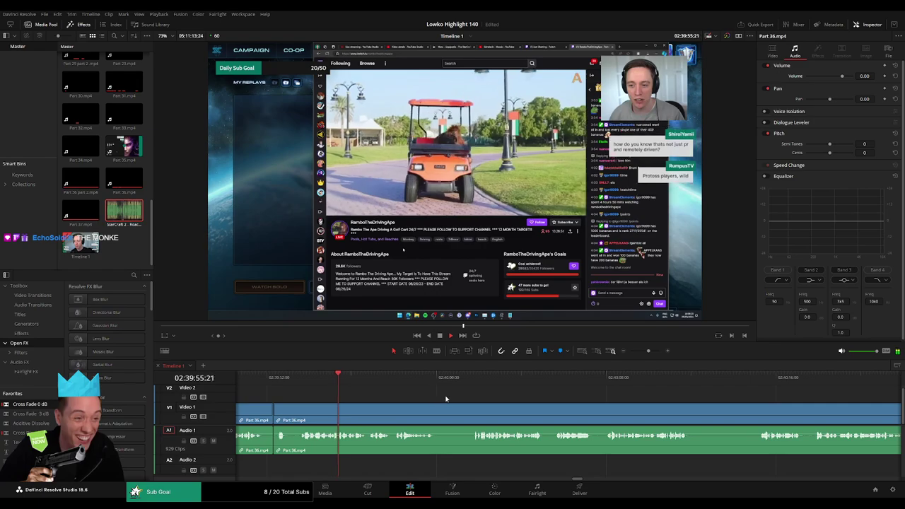
pyautogui.press('b')
pyautogui.click(438, 413)
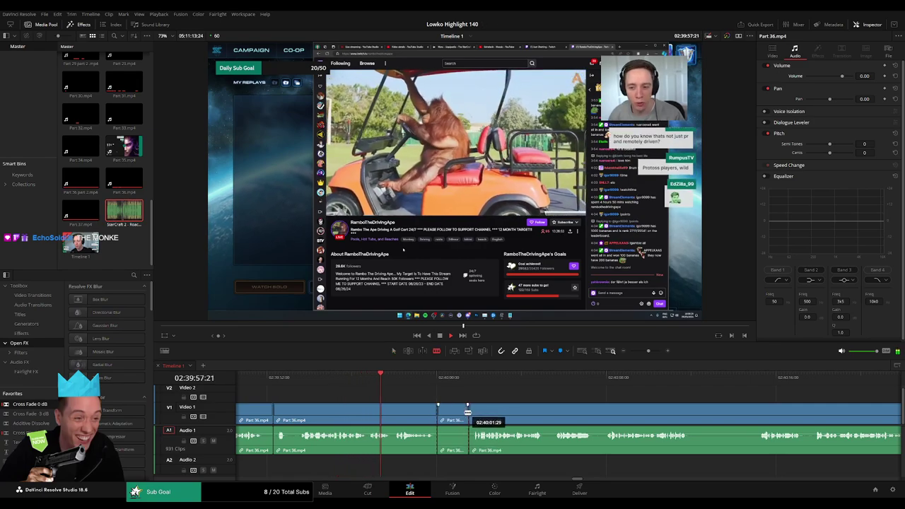
pyautogui.press('Delete')
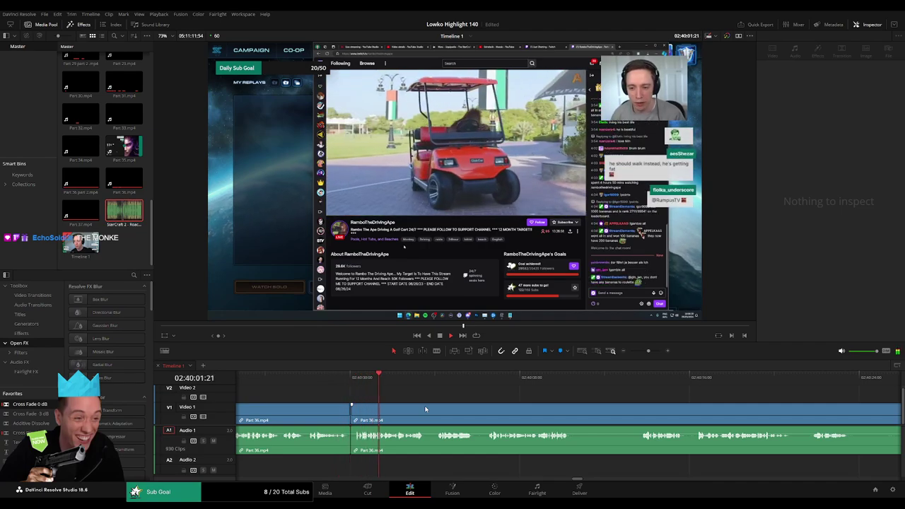
# Split out and ripple delete the silence in Part 36.mp4 from about 02:40:10 to 02:40:13
pyautogui.moveTo(522, 407); pyautogui.dragTo(403, 403)
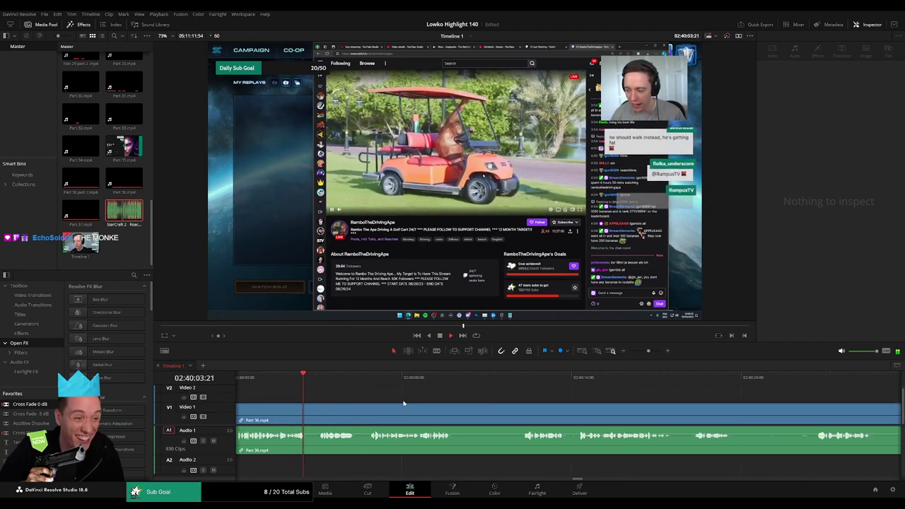
pyautogui.click(456, 412)
pyautogui.click(520, 412)
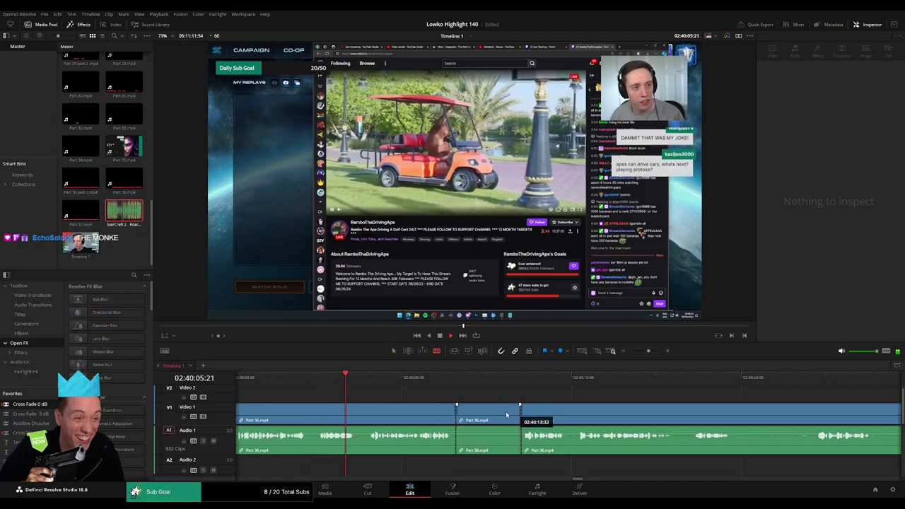
pyautogui.press('a')
pyautogui.click(506, 416)
pyautogui.press('Delete')
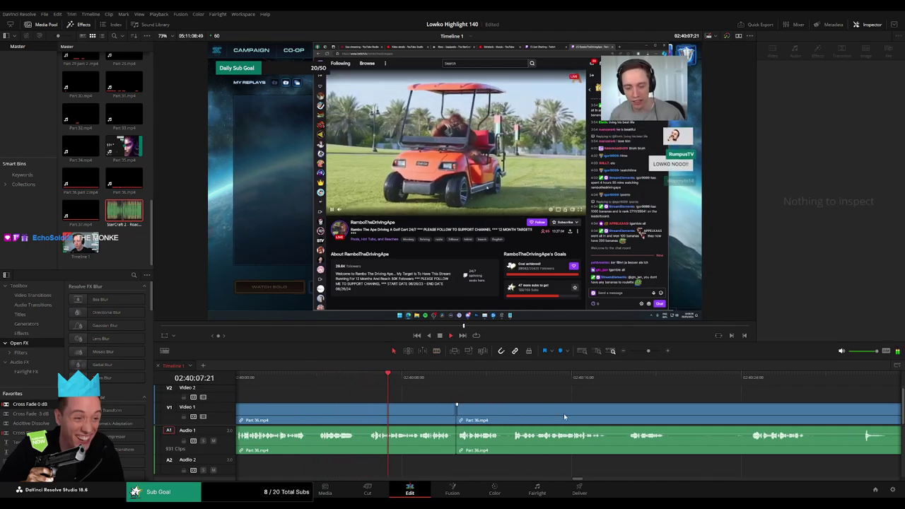
# Split out and ripple delete the silence in Part 36.mp4 from about 02:40:20 to 02:40:24
pyautogui.moveTo(564, 413); pyautogui.dragTo(507, 413)
pyautogui.hscroll(2, 434, 398)
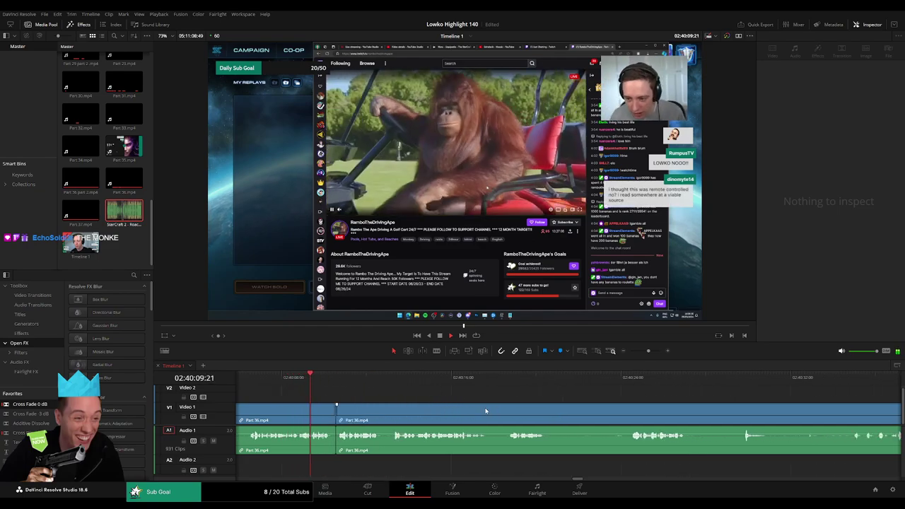
pyautogui.hscroll(2, 400, 401)
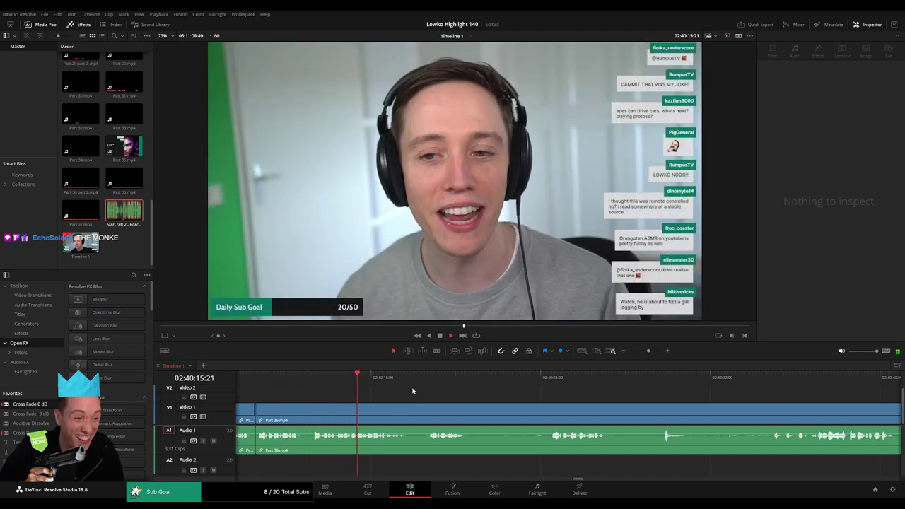
pyautogui.click(425, 378)
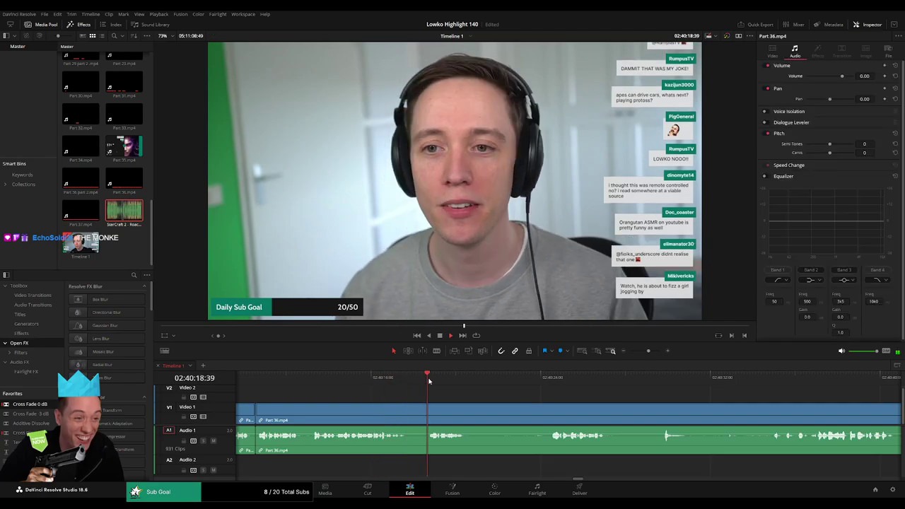
pyautogui.press('b')
pyautogui.click(470, 411)
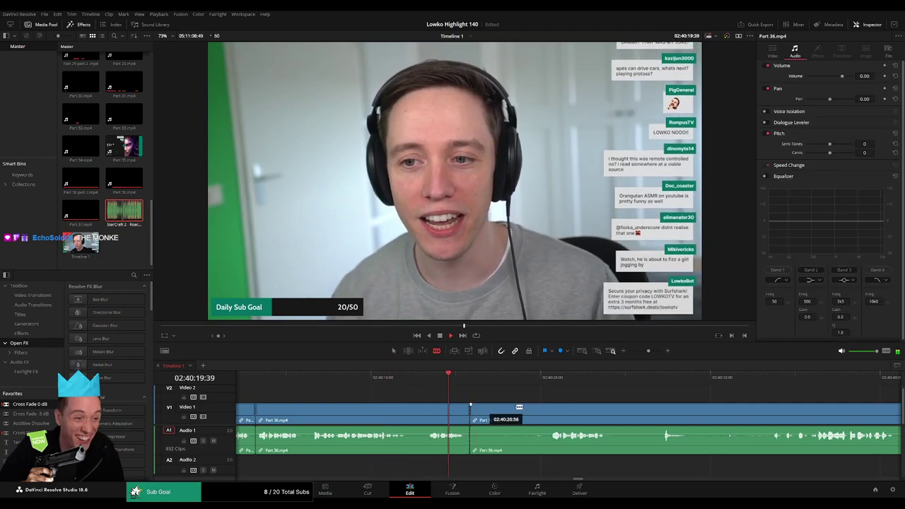
pyautogui.press('BackSpace')
pyautogui.click(535, 412)
pyautogui.press('BackSpace')
# Review the orangutan ASMR segment of Part 36.mp4 from about 02:40:21 to 02:40:57 for moments to cut or mask
pyautogui.hscroll(5, 400, 398)
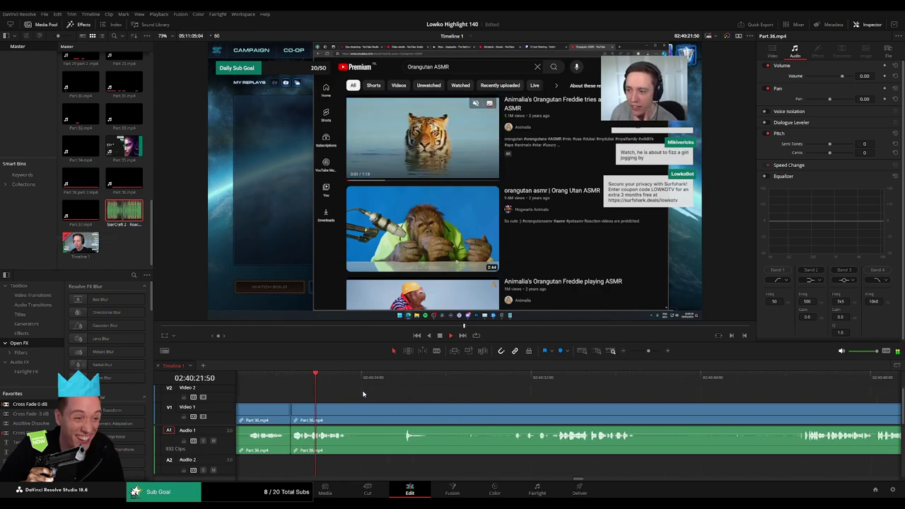
pyautogui.click(390, 377)
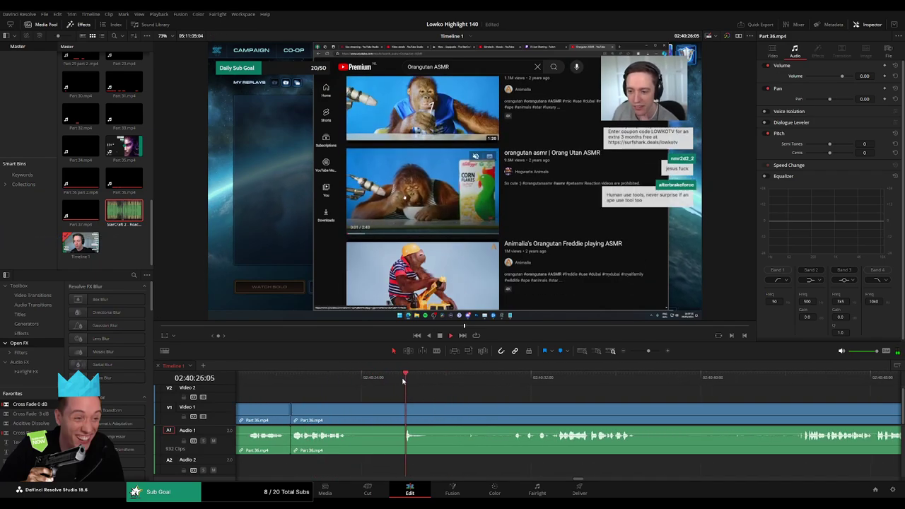
pyautogui.click(472, 385)
pyautogui.click(514, 386)
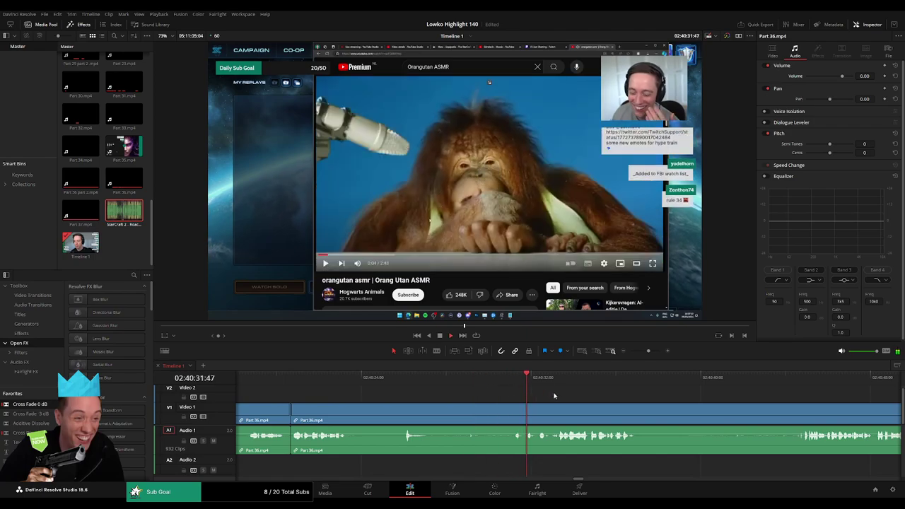
pyautogui.hscroll(5, 591, 400)
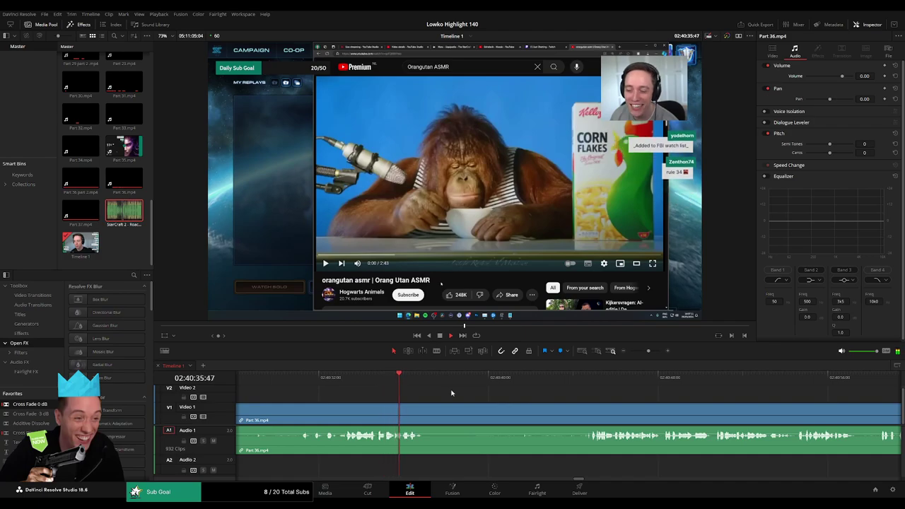
pyautogui.moveTo(482, 382); pyautogui.dragTo(582, 384)
pyautogui.moveTo(682, 401); pyautogui.dragTo(481, 381)
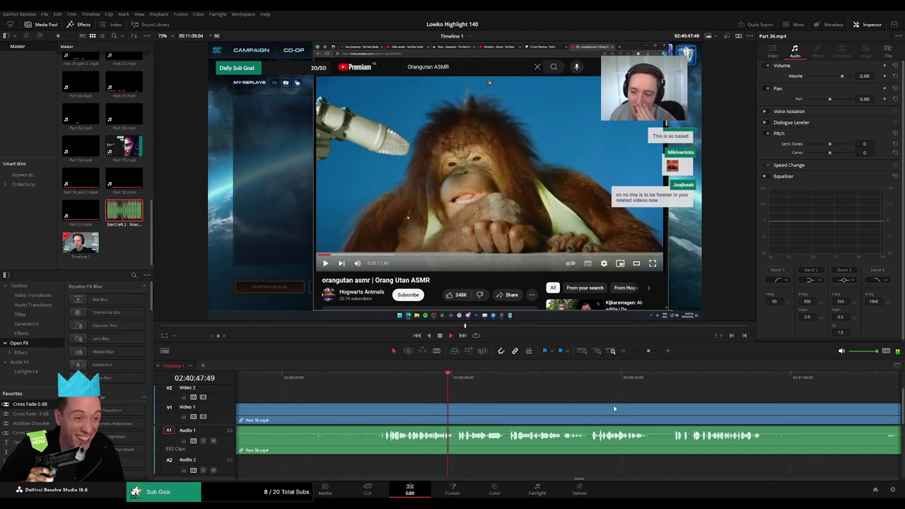
pyautogui.hscroll(3, 506, 405)
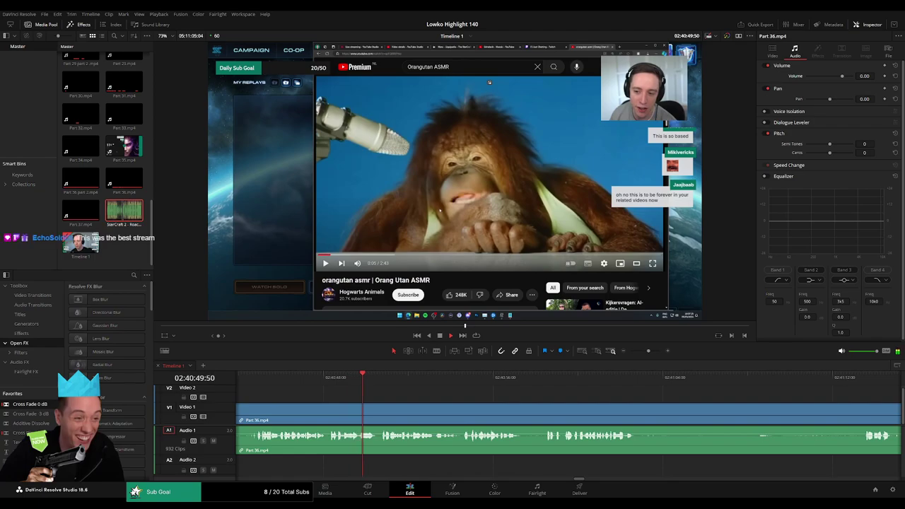
pyautogui.hscroll(1, 432, 435)
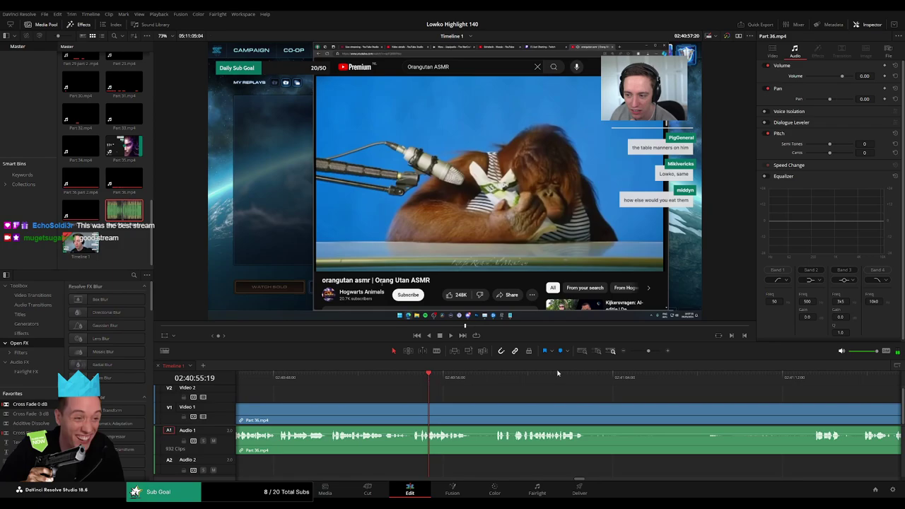
# Split out and silence the Part 36.mp4 audio at about 02:40:56, covering it on Audio 2 with StarCraft 2 - Roach Quotes.mp3 at volume -23.00
pyautogui.moveTo(649, 351); pyautogui.dragTo(655, 352)
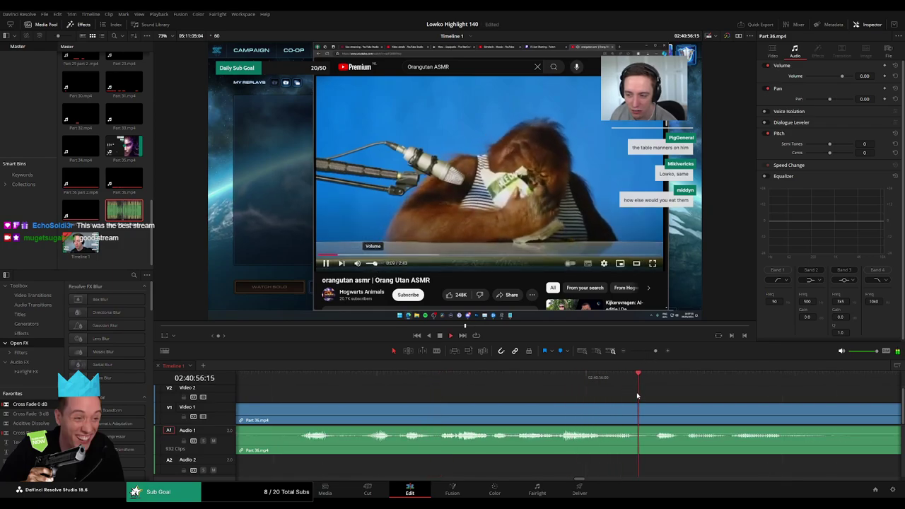
pyautogui.press('b')
pyautogui.click(641, 417)
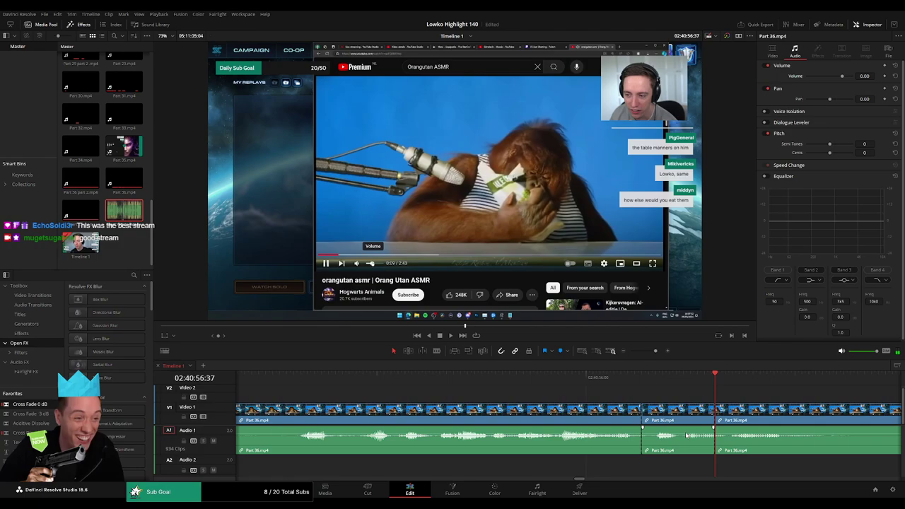
pyautogui.moveTo(682, 450); pyautogui.dragTo(682, 453)
pyautogui.moveTo(124, 209); pyautogui.dragTo(642, 465)
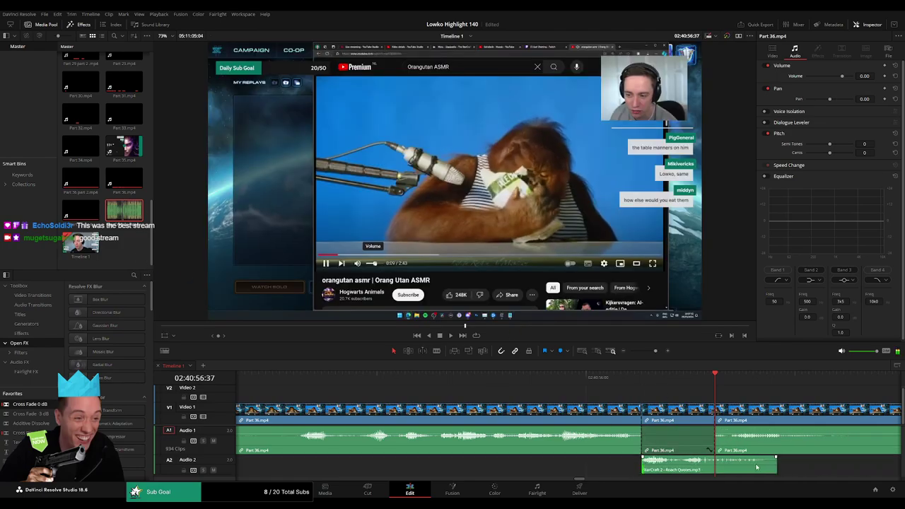
pyautogui.moveTo(774, 467); pyautogui.dragTo(714, 467)
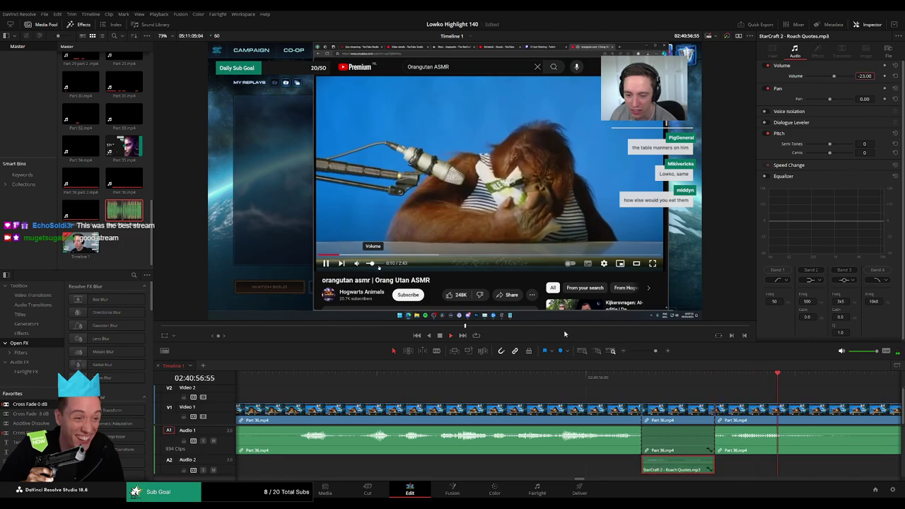
# Review the orangutan ASMR segment of Part 36.mp4 from about 02:40:56 to 02:41:40, skimming the quiet stretches for sections to cut
pyautogui.moveTo(655, 351); pyautogui.dragTo(645, 352)
pyautogui.click(602, 390)
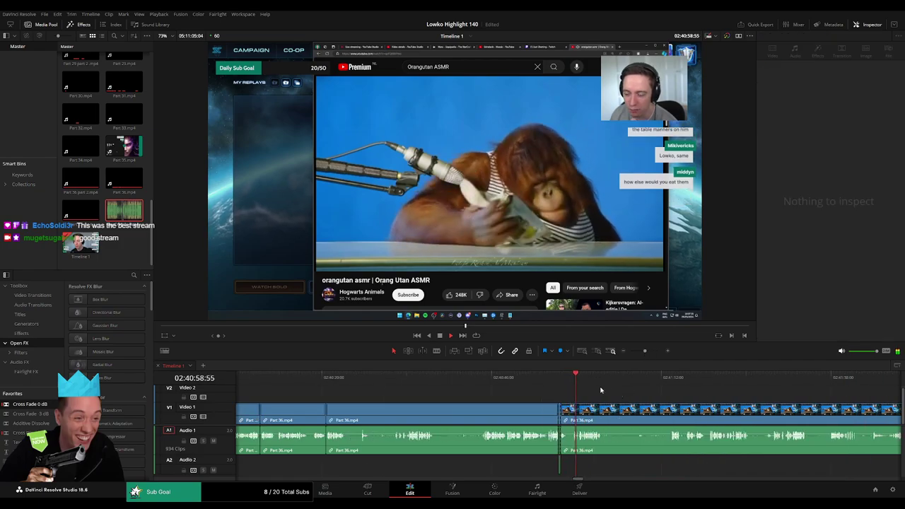
pyautogui.hscroll(3, 515, 393)
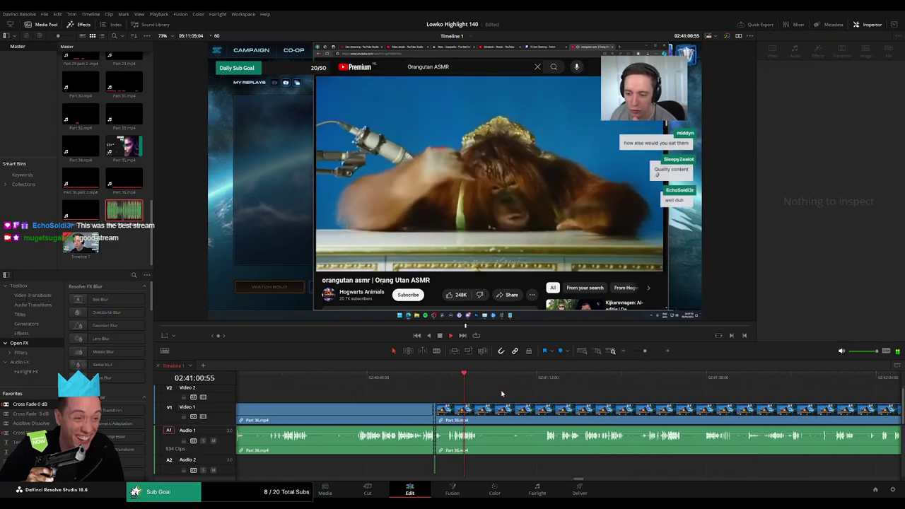
pyautogui.click(481, 383)
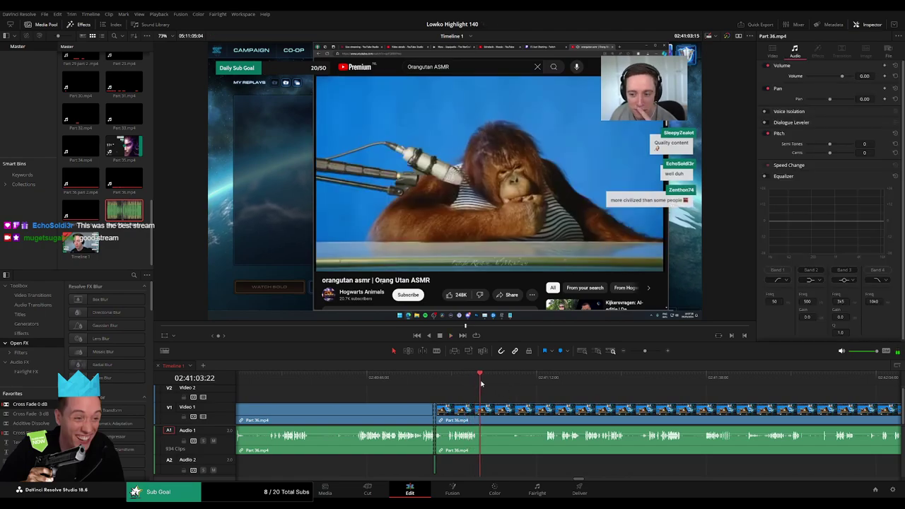
pyautogui.moveTo(480, 383); pyautogui.dragTo(543, 386)
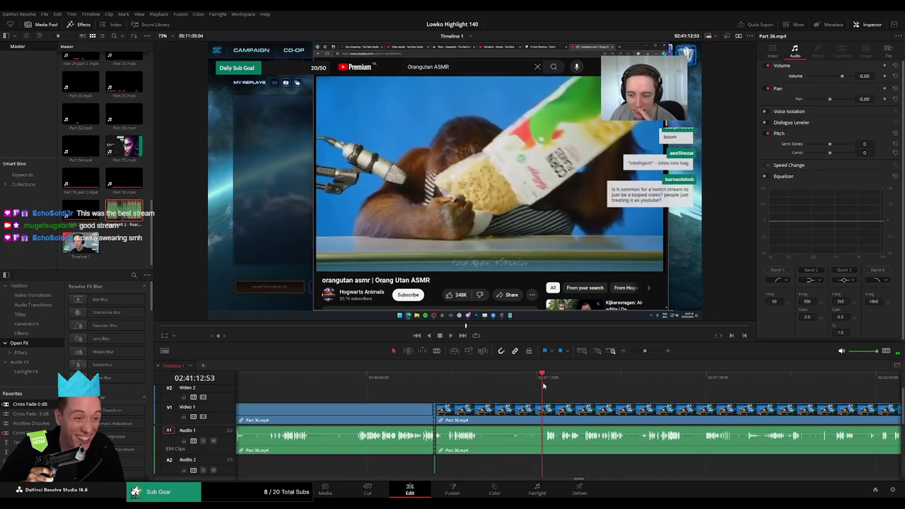
pyautogui.press('space')
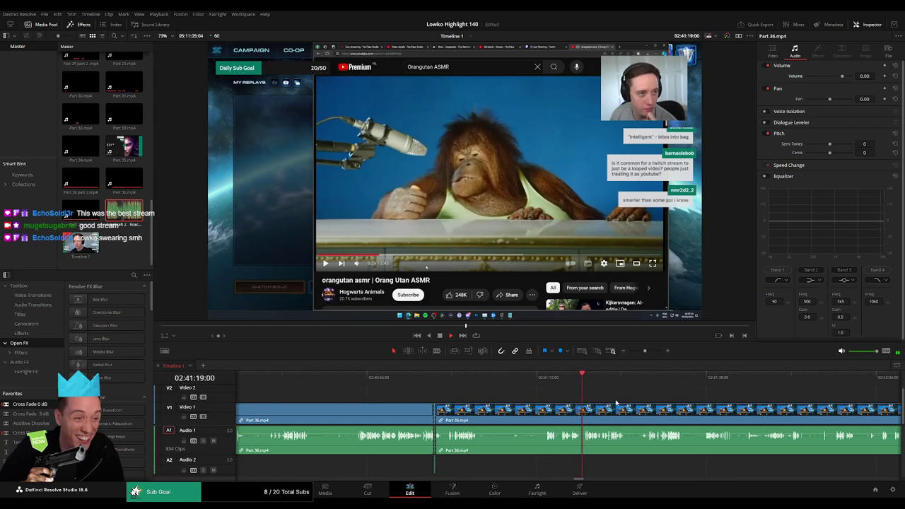
pyautogui.hscroll(4, 491, 396)
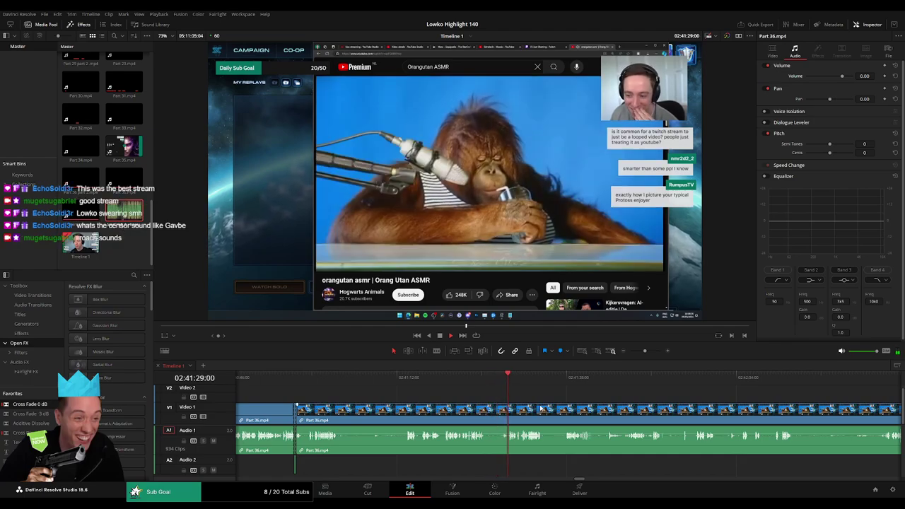
pyautogui.hscroll(3, 478, 405)
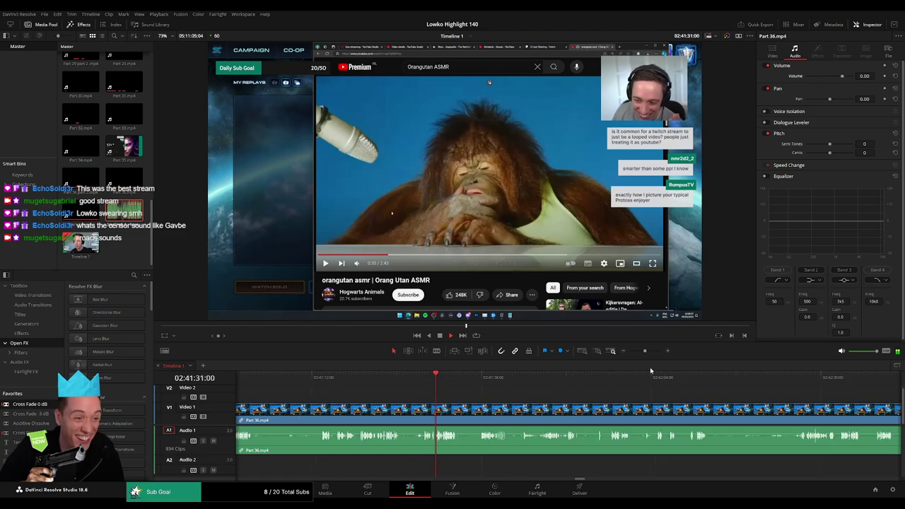
pyautogui.moveTo(645, 352); pyautogui.dragTo(648, 353)
pyautogui.hscroll(6, 642, 414)
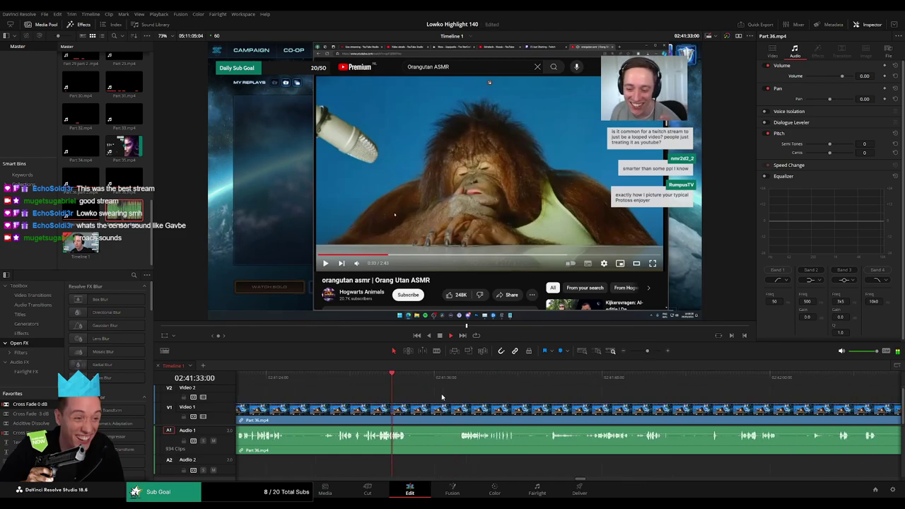
pyautogui.moveTo(411, 376); pyautogui.dragTo(468, 384)
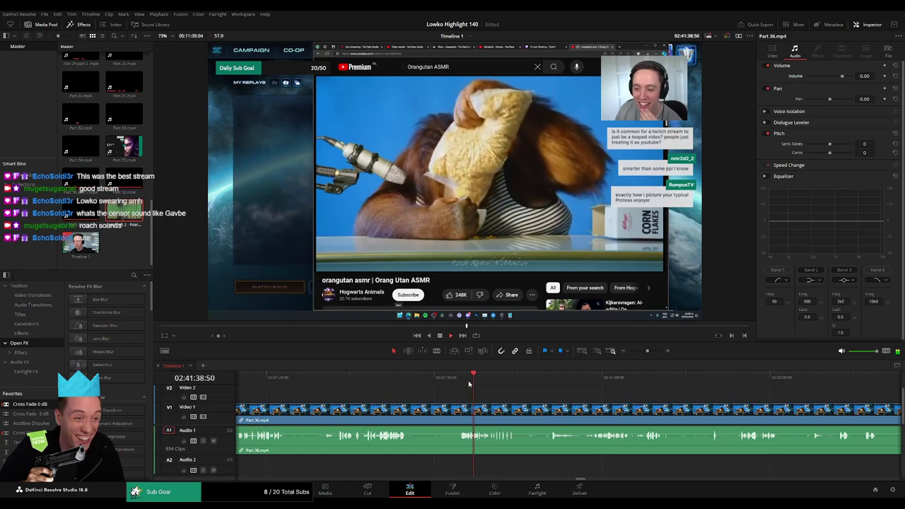
pyautogui.hscroll(3, 410, 394)
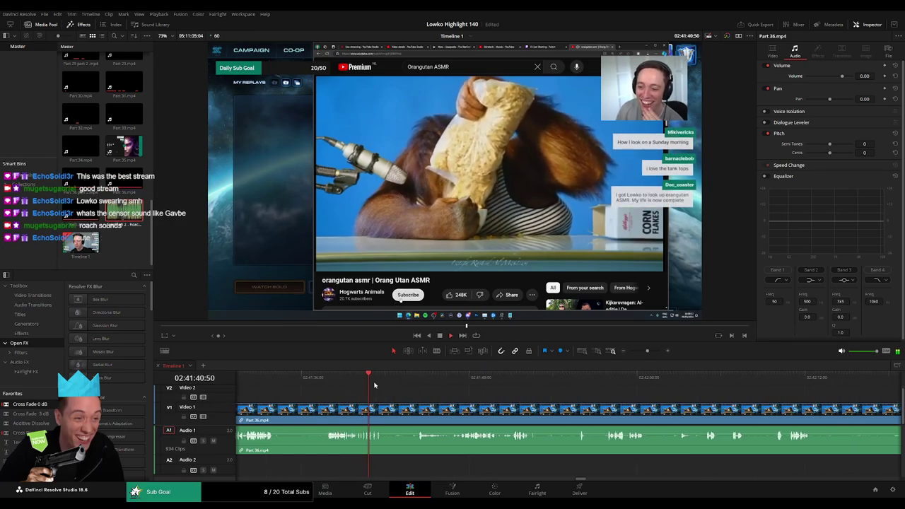
# Review the Part 36.mp4 footage from about 02:41:40 to 02:42:24, checking the reactions and the quiet gaps between them
pyautogui.click(411, 377)
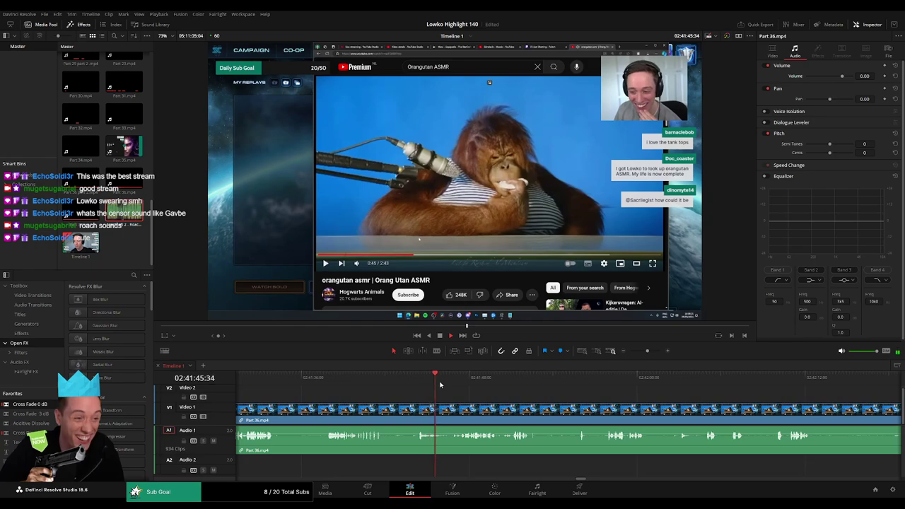
pyautogui.click(396, 385)
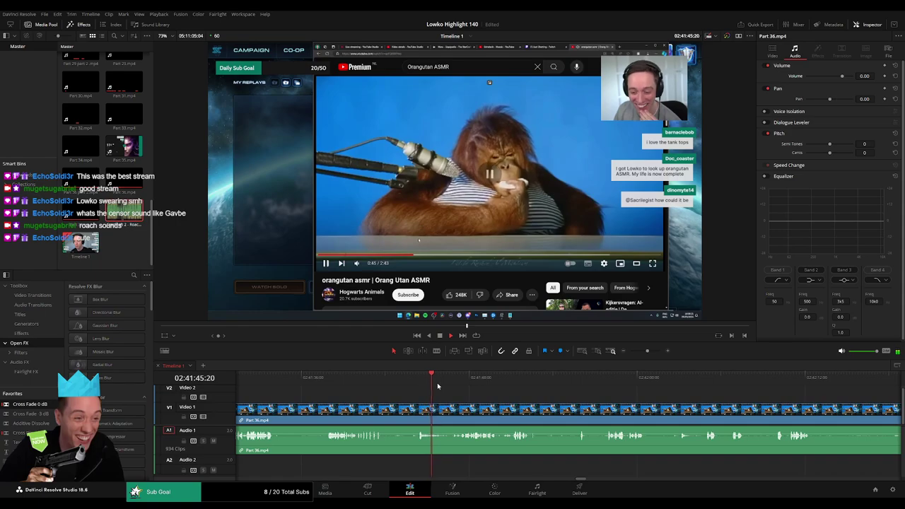
pyautogui.click(459, 385)
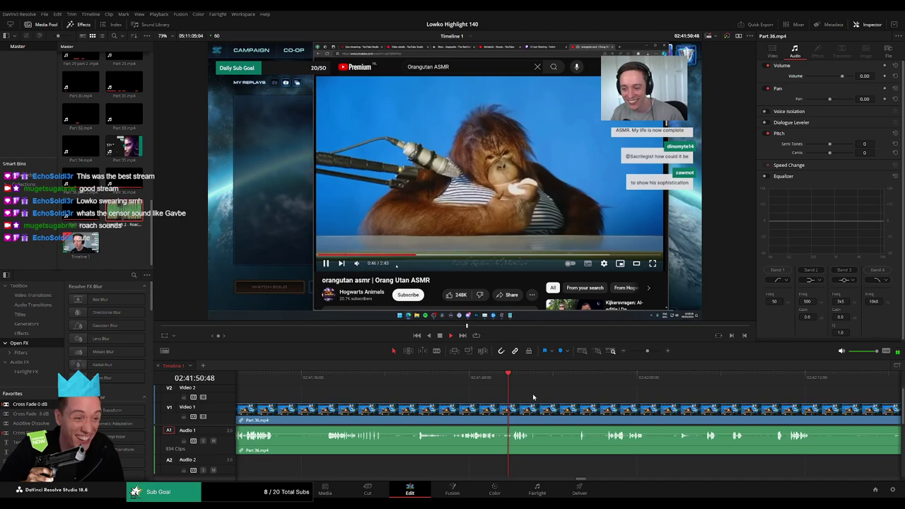
pyautogui.hscroll(-3, 536, 397)
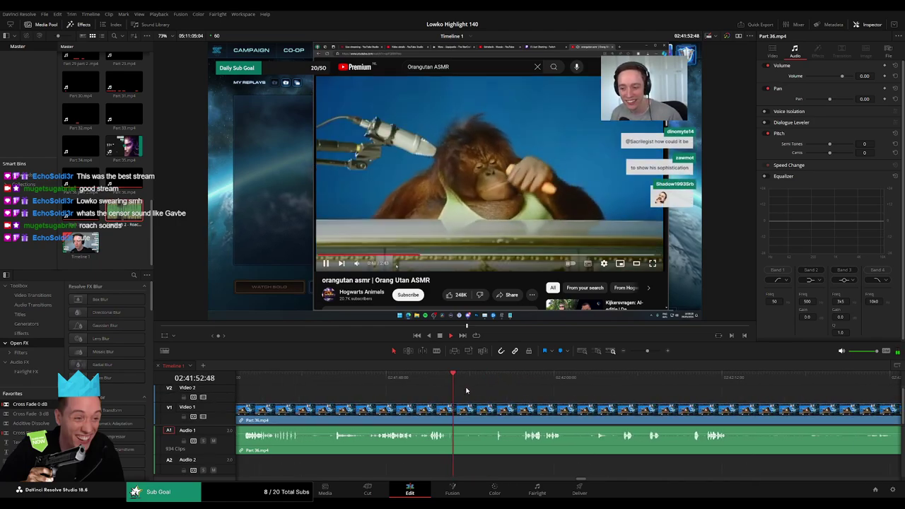
pyautogui.click(488, 382)
pyautogui.click(524, 383)
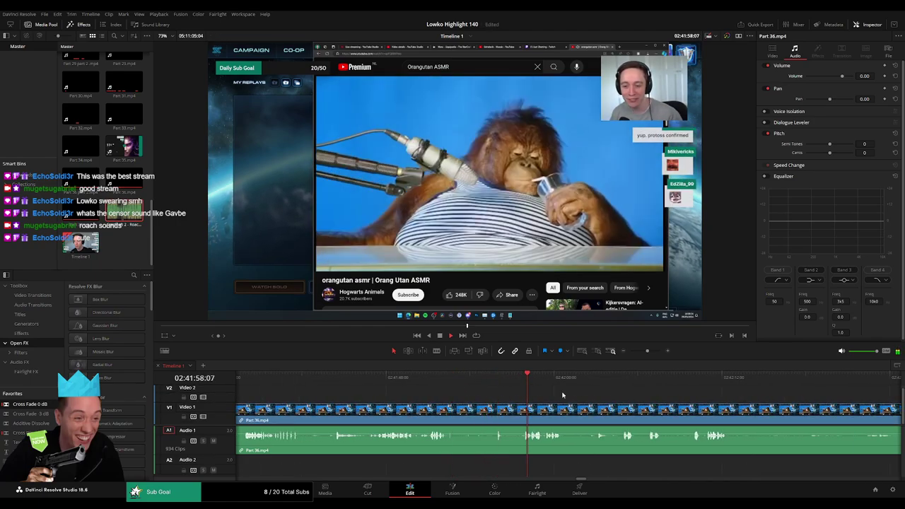
pyautogui.moveTo(576, 393); pyautogui.dragTo(444, 391)
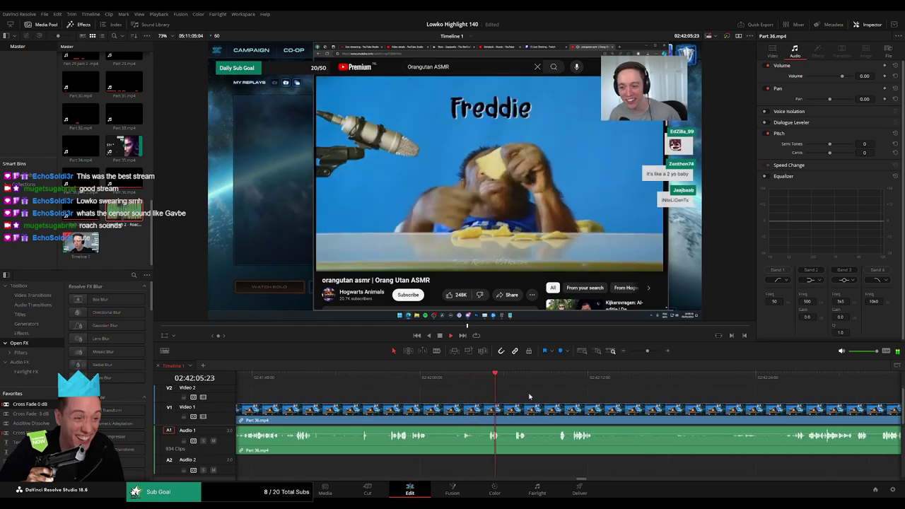
pyautogui.hscroll(3, 434, 389)
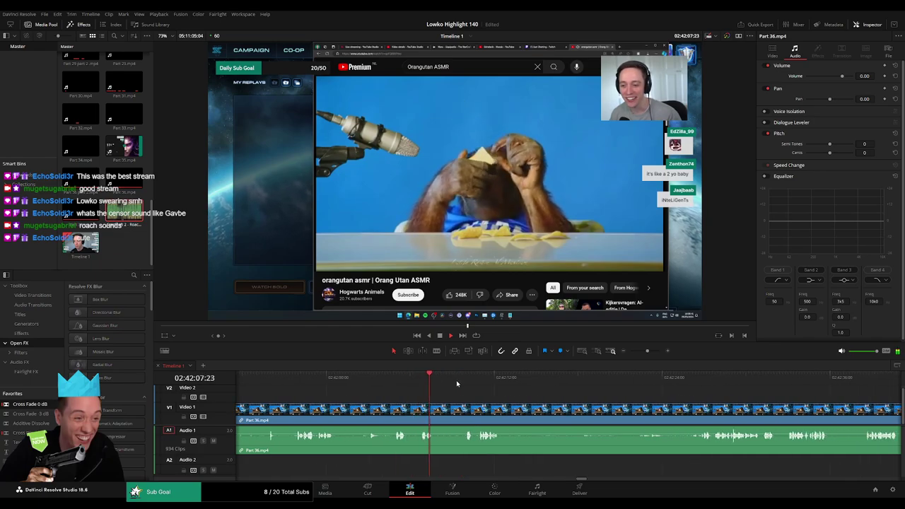
pyautogui.click(457, 384)
pyautogui.hscroll(3, 495, 393)
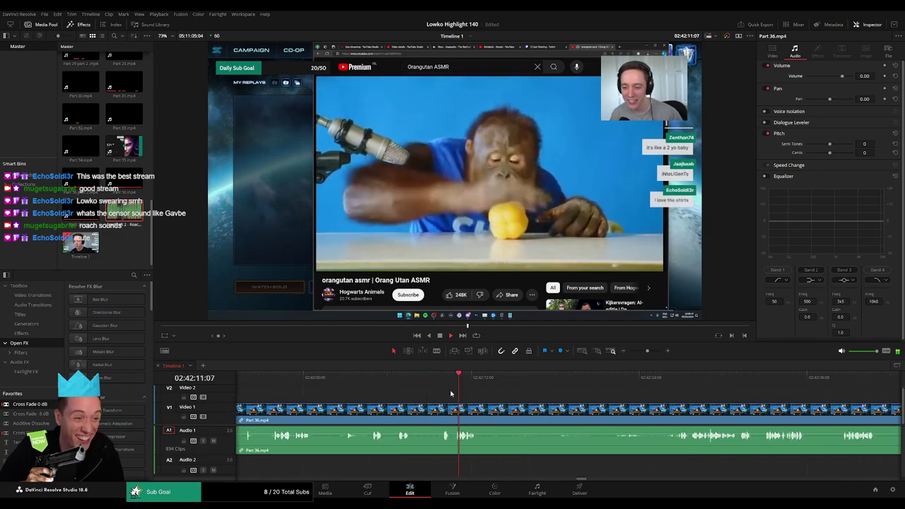
pyautogui.click(420, 382)
pyautogui.moveTo(422, 381); pyautogui.dragTo(561, 391)
pyautogui.click(578, 391)
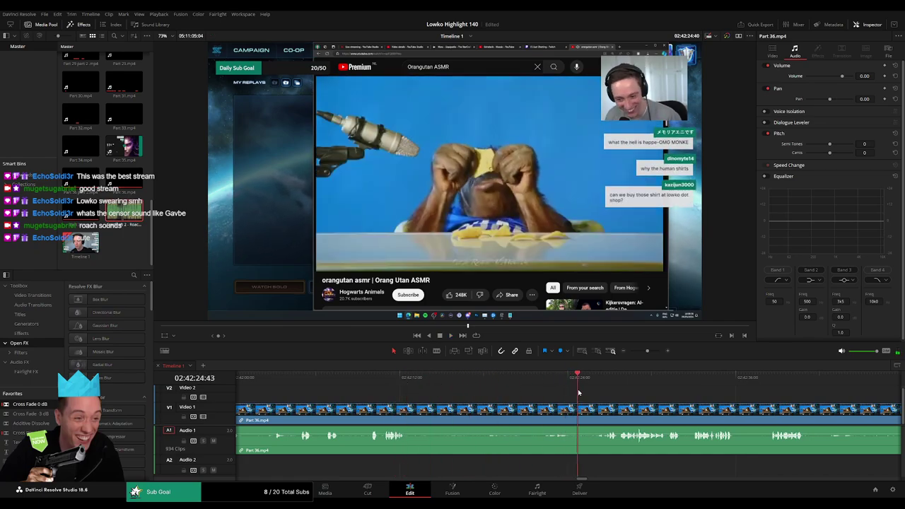
pyautogui.click(541, 394)
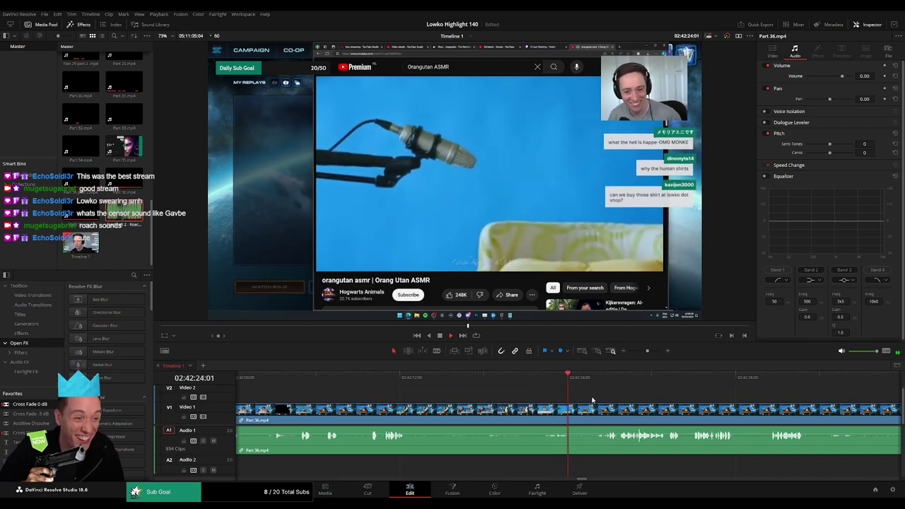
# Split out and ripple delete the pause in Part 36.mp4 from about 02:42:36 to 02:42:38
pyautogui.moveTo(639, 400); pyautogui.dragTo(491, 392)
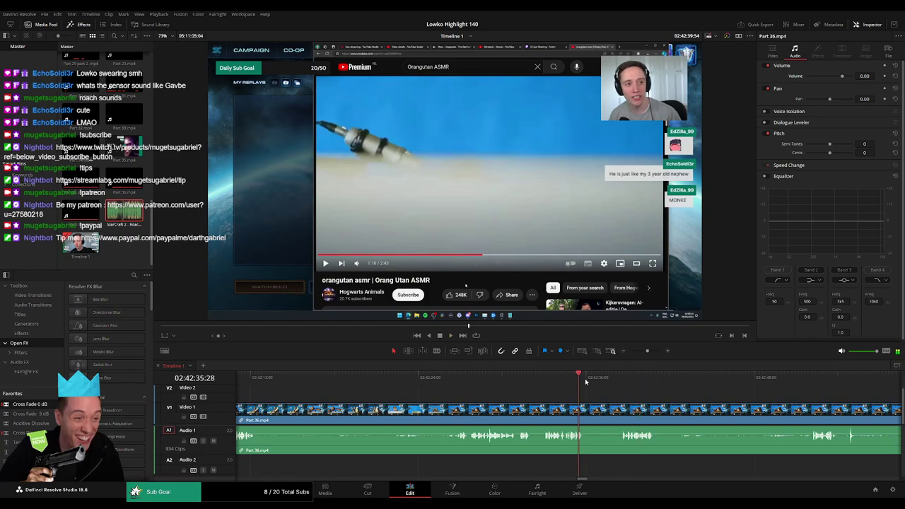
pyautogui.click(621, 381)
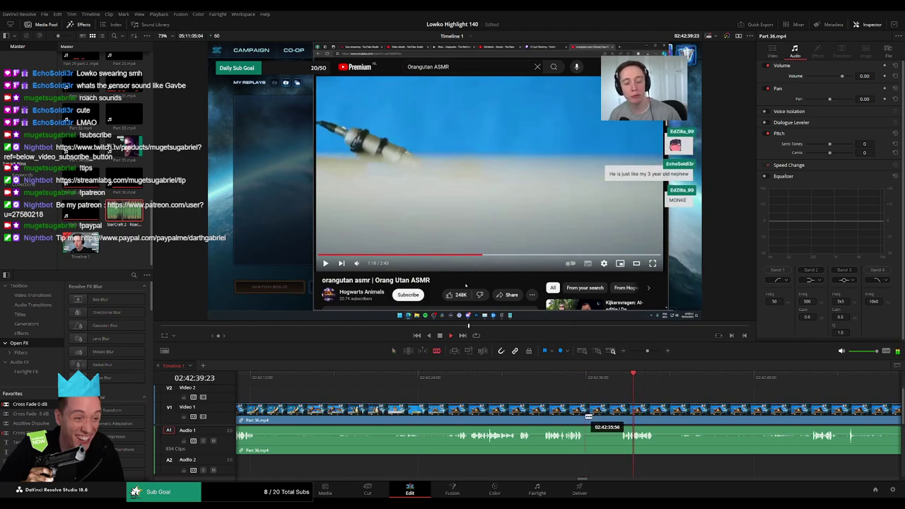
pyautogui.click(585, 416)
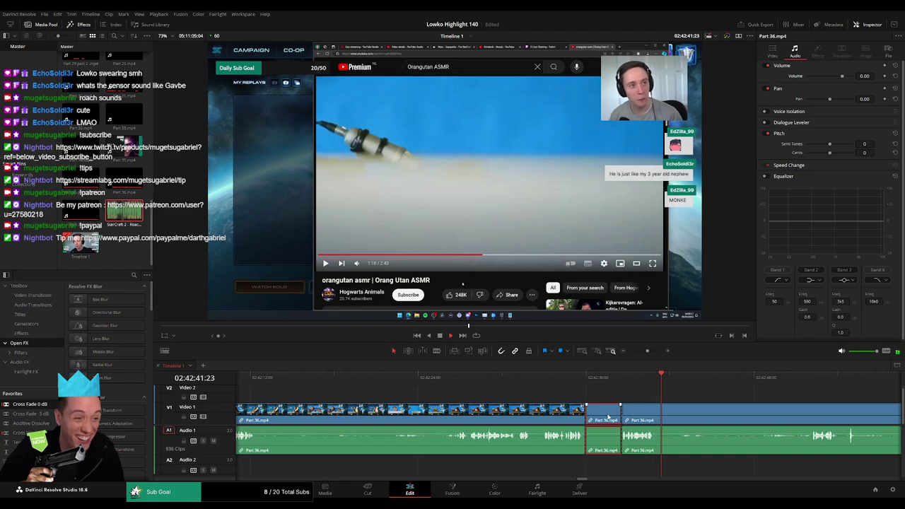
pyautogui.press('Delete')
# Split out and ripple delete the short silence in Part 36.mp4 from about 02:42:39 to 02:42:40
pyautogui.hscroll(3, 643, 385)
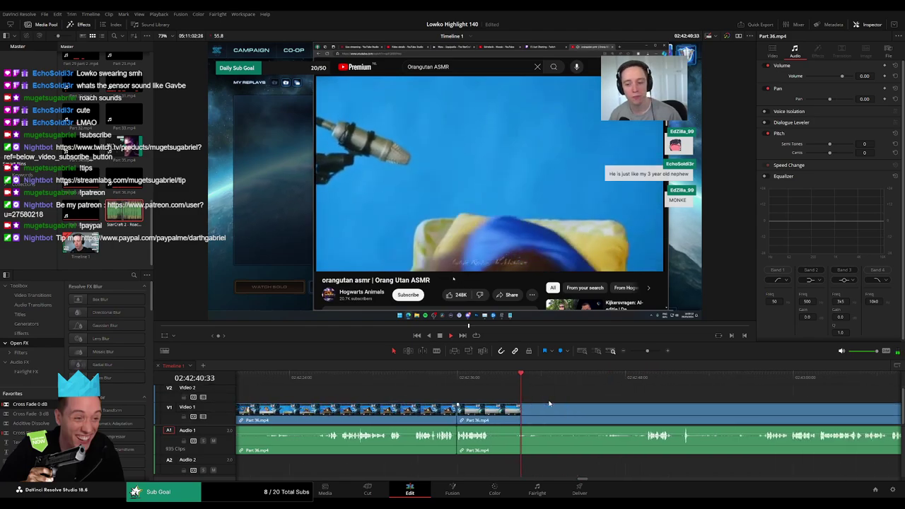
pyautogui.press('b')
pyautogui.click(493, 416)
pyautogui.click(513, 416)
pyautogui.press('a')
pyautogui.click(502, 416)
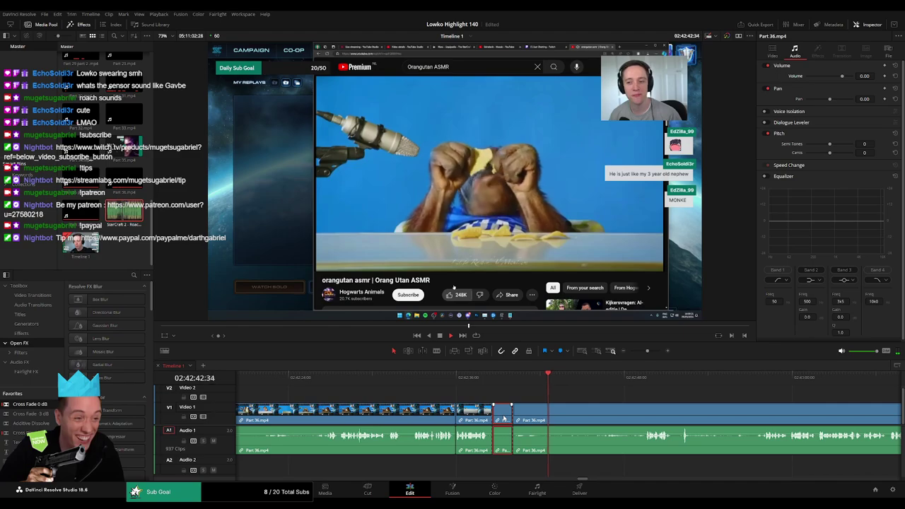
pyautogui.press('Delete')
# Review Part 36.mp4 from about 02:42:41 to 02:43:05, replaying the quiet part around 02:42:41 to 02:42:46
pyautogui.click(582, 376)
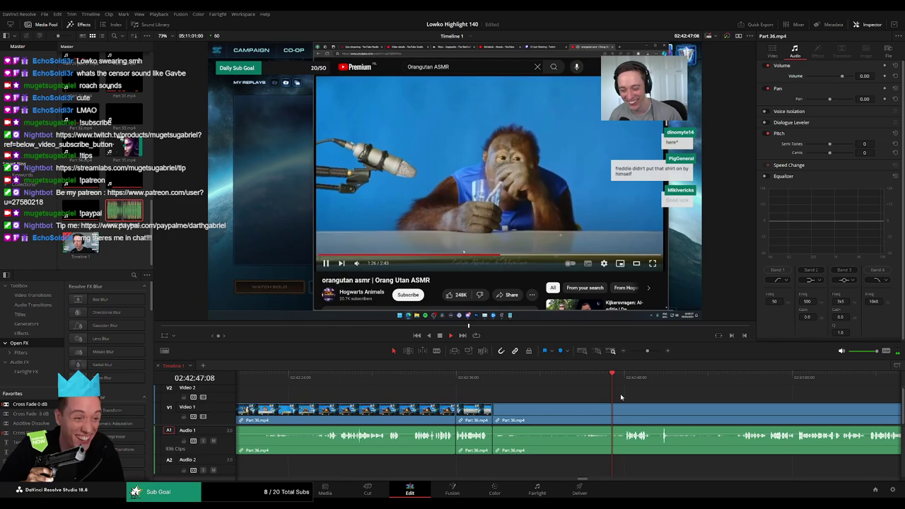
pyautogui.click(563, 377)
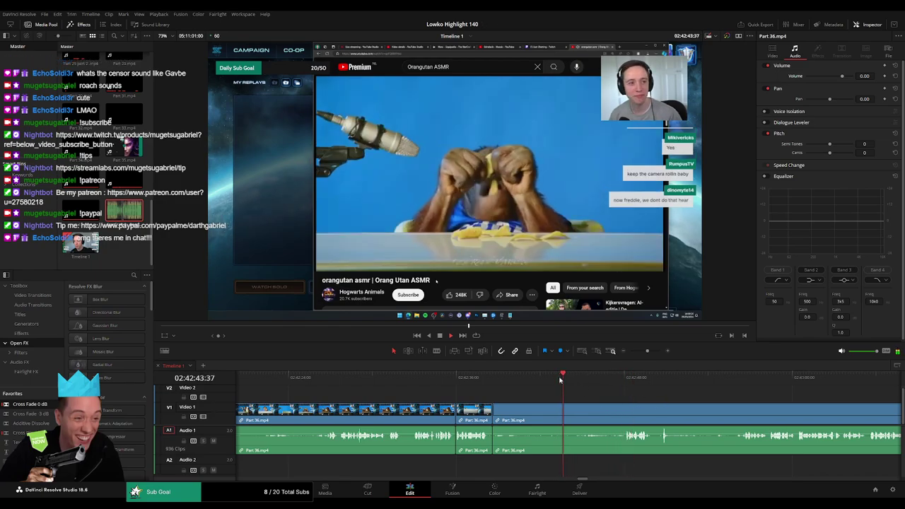
pyautogui.click(521, 375)
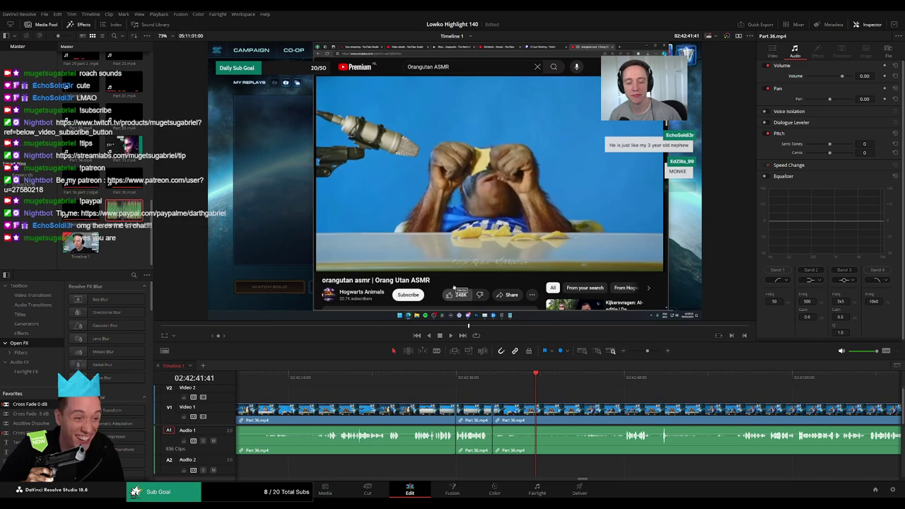
pyautogui.click(583, 377)
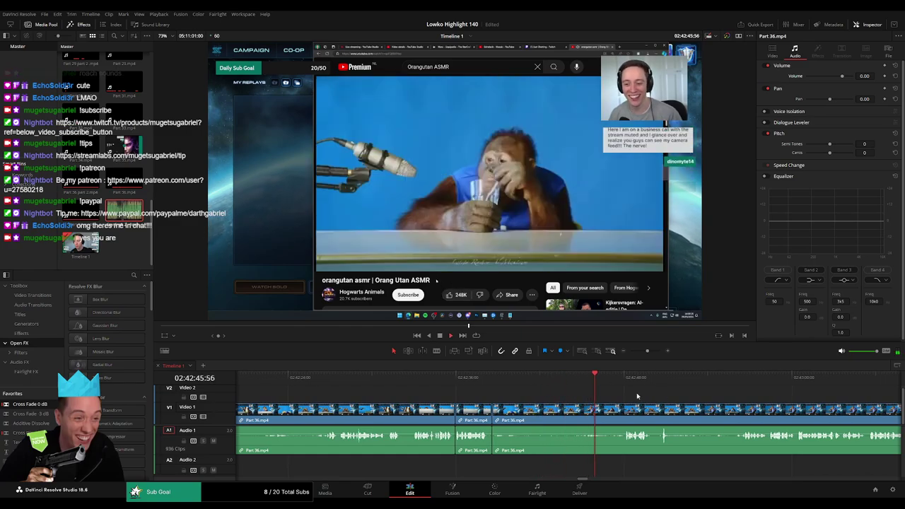
pyautogui.moveTo(658, 392); pyautogui.dragTo(424, 395)
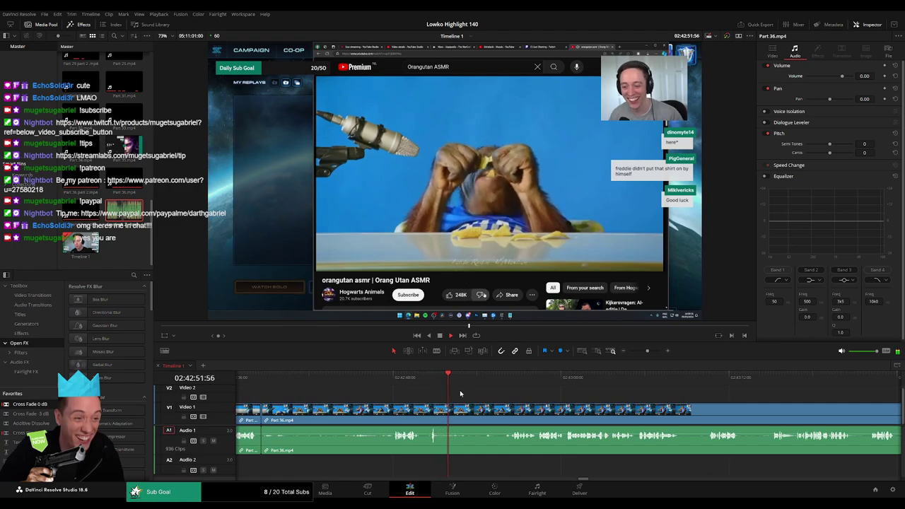
pyautogui.click(477, 380)
pyautogui.click(493, 381)
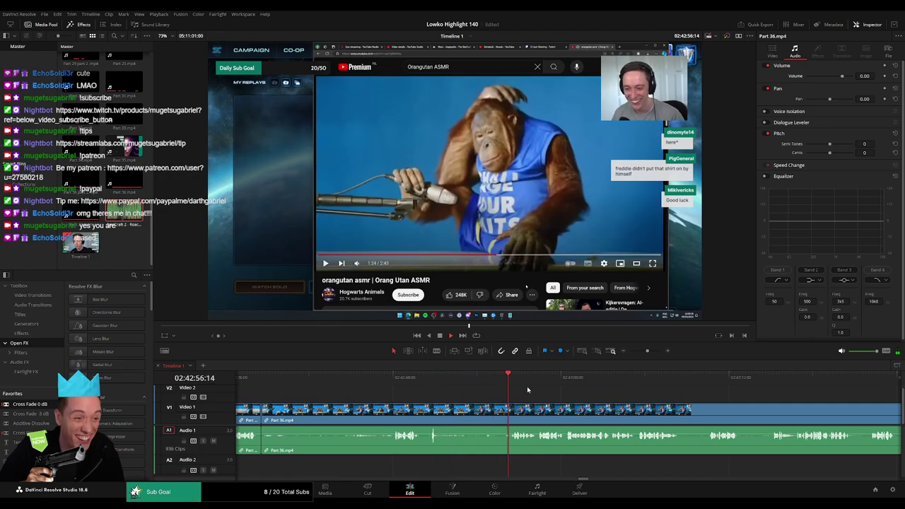
pyautogui.hscroll(3, 516, 399)
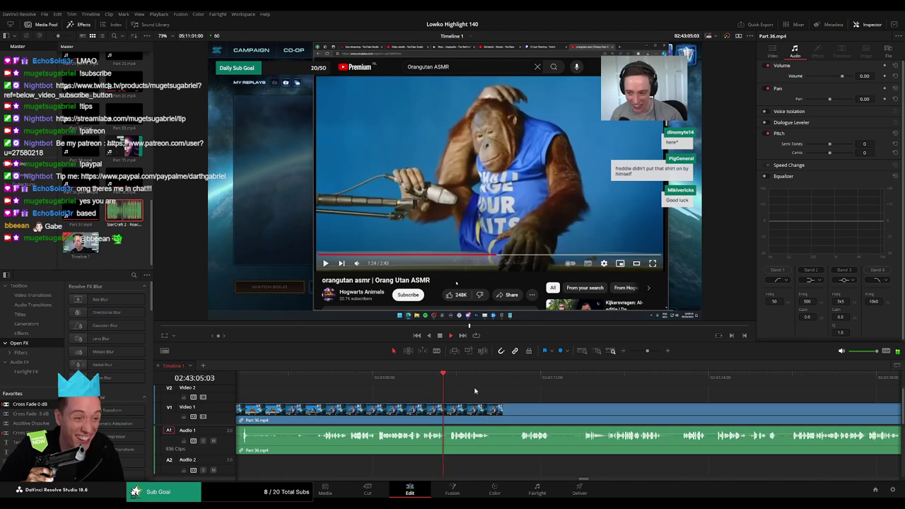
# Try to split out and ripple delete Part 36.mp4 from about 02:43:08 to 02:43:10, and undo the deletion and both splits
pyautogui.moveTo(497, 394); pyautogui.dragTo(434, 393)
pyautogui.press('b')
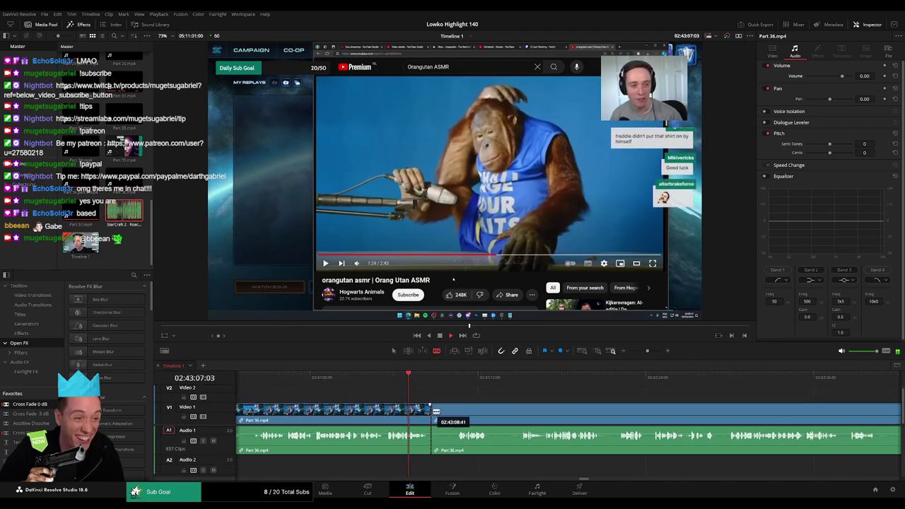
pyautogui.click(453, 410)
pyautogui.press('a')
pyautogui.click(447, 412)
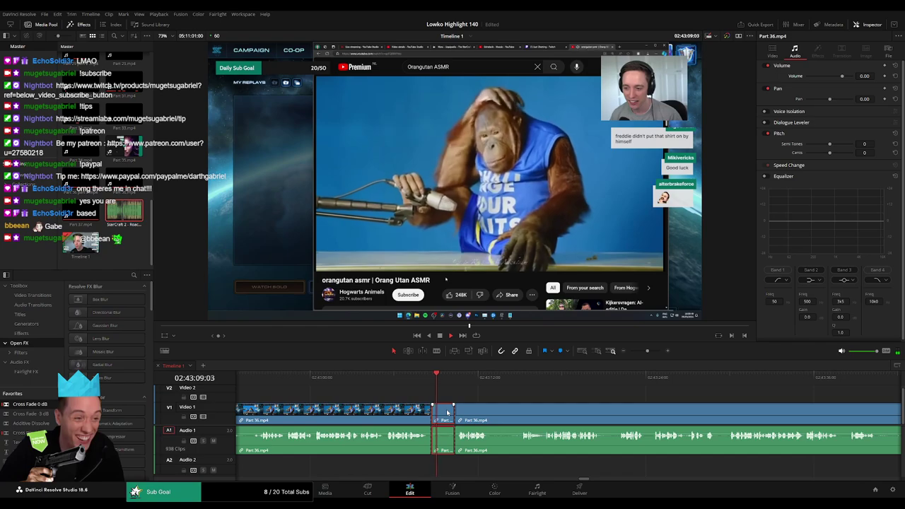
pyautogui.press('Delete')
pyautogui.hotkey('ctrl', 'z')
pyautogui.hotkey('ctrl', 'z')
pyautogui.hotkey('ctrl', 'z')
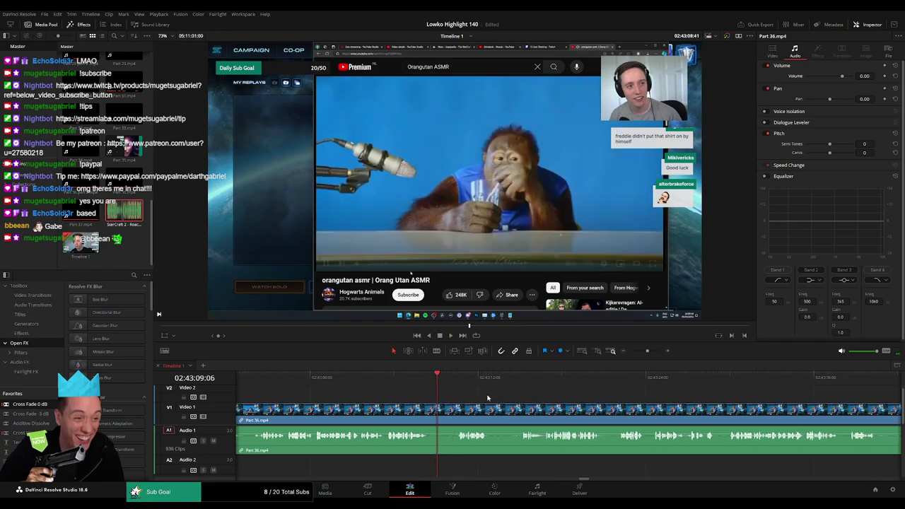
# Split out and ripple delete the pause in Part 36.mp4 from about 02:43:21 to 02:43:22, and cross-fade the audio cut
pyautogui.press('space')
pyautogui.click(455, 379)
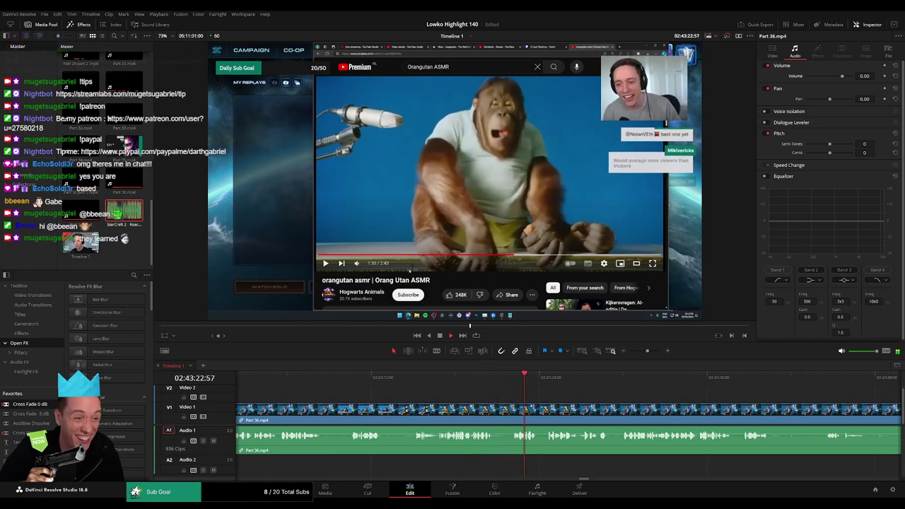
pyautogui.click(495, 415)
pyautogui.click(513, 416)
pyautogui.press('a')
pyautogui.click(504, 415)
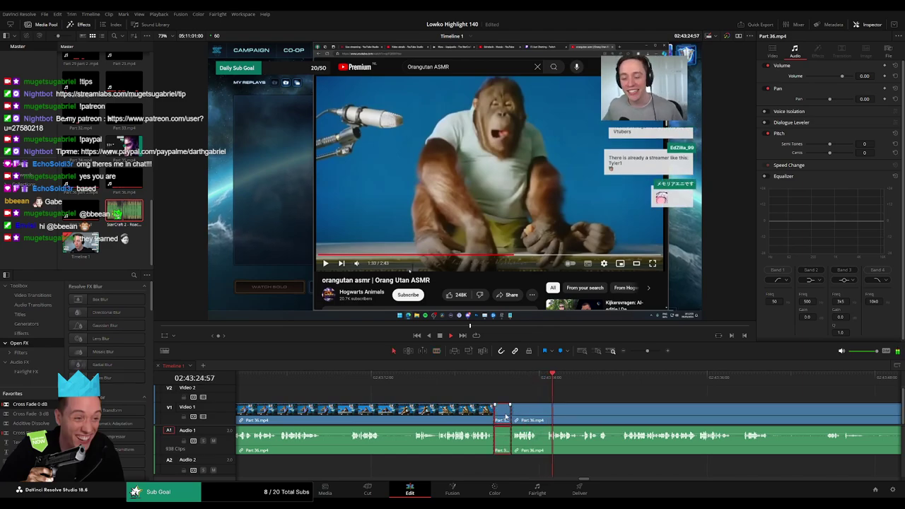
pyautogui.click(503, 415)
pyautogui.press('Delete')
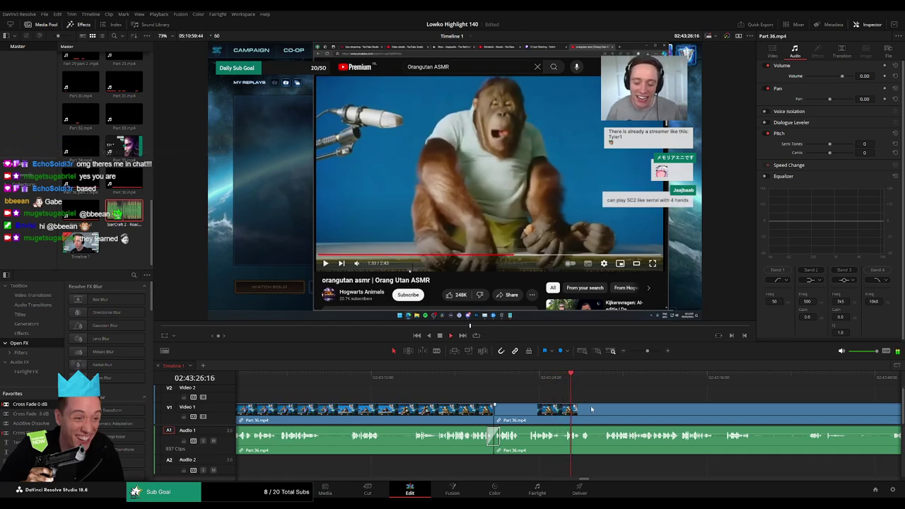
# Split out and ripple delete the short silence in Part 36.mp4 from about 02:43:28 to 02:43:29
pyautogui.hscroll(4, 452, 411)
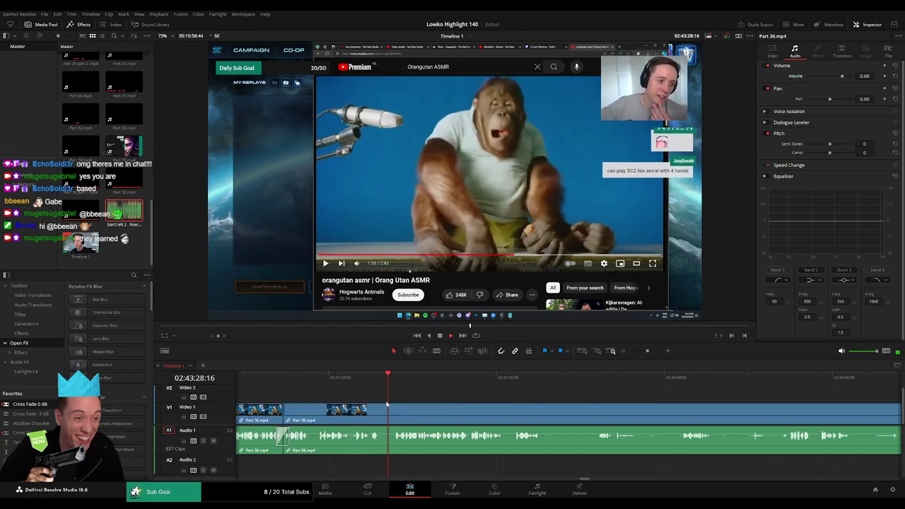
pyautogui.press('b')
pyautogui.click(383, 415)
pyautogui.click(394, 415)
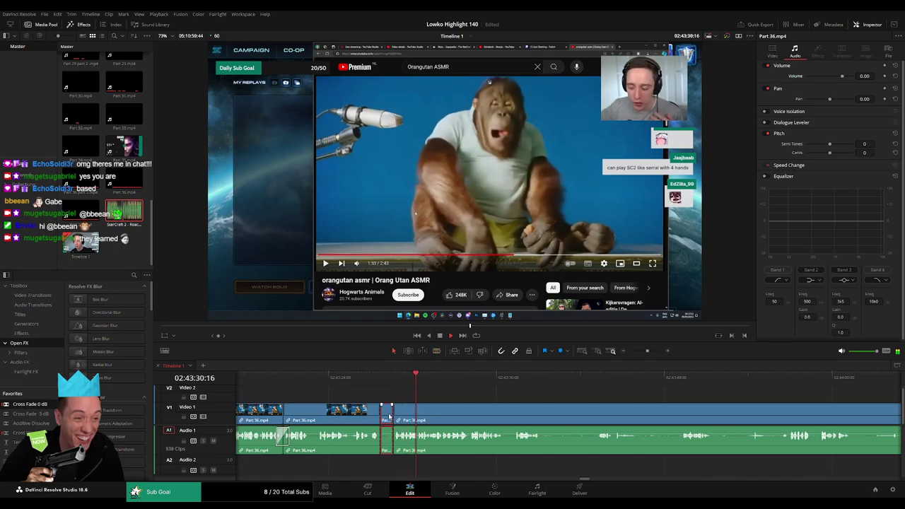
pyautogui.press('Delete')
# Undo the split in Part 36.mp4 at about 02:43:38
pyautogui.hscroll(2, 442, 408)
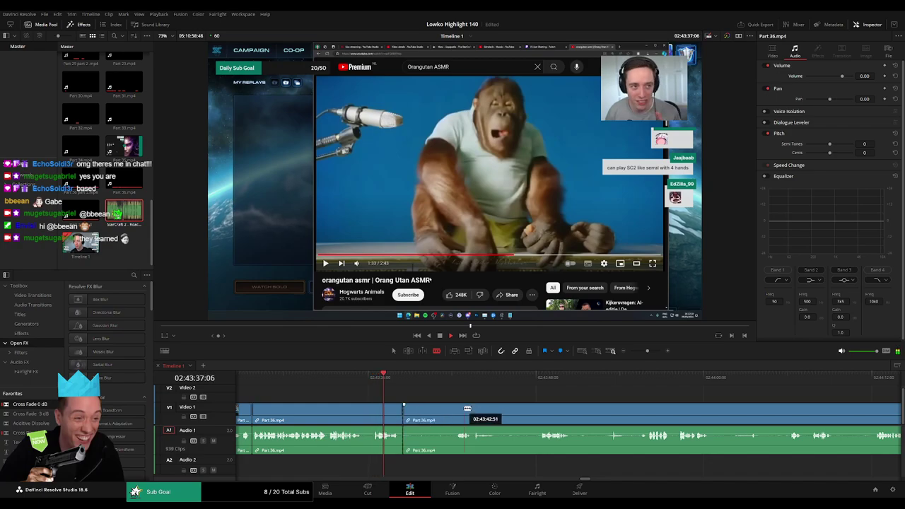
pyautogui.click(455, 379)
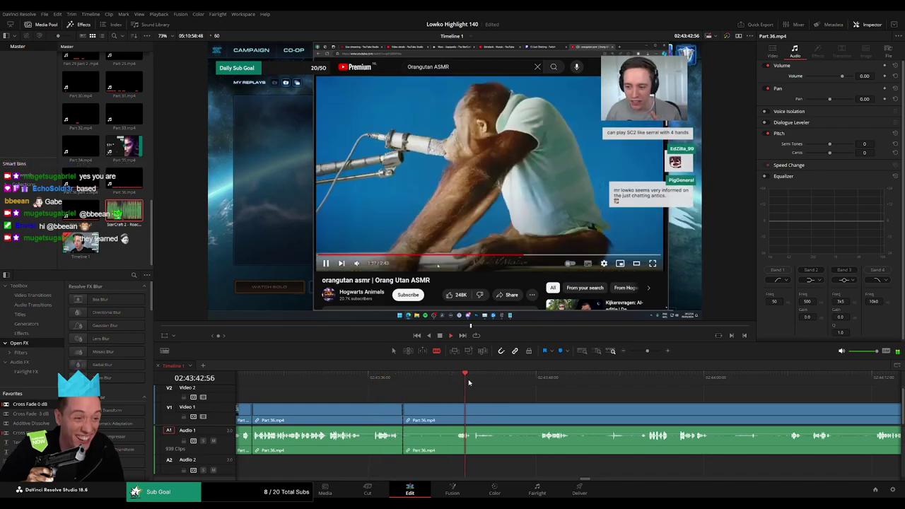
pyautogui.hotkey('ctrl', 'z')
# Review Part 36.mp4 from about 02:43:43 to 02:44:41, skipping through the quiet stretches of the orangutan video
pyautogui.moveTo(482, 380); pyautogui.dragTo(535, 383)
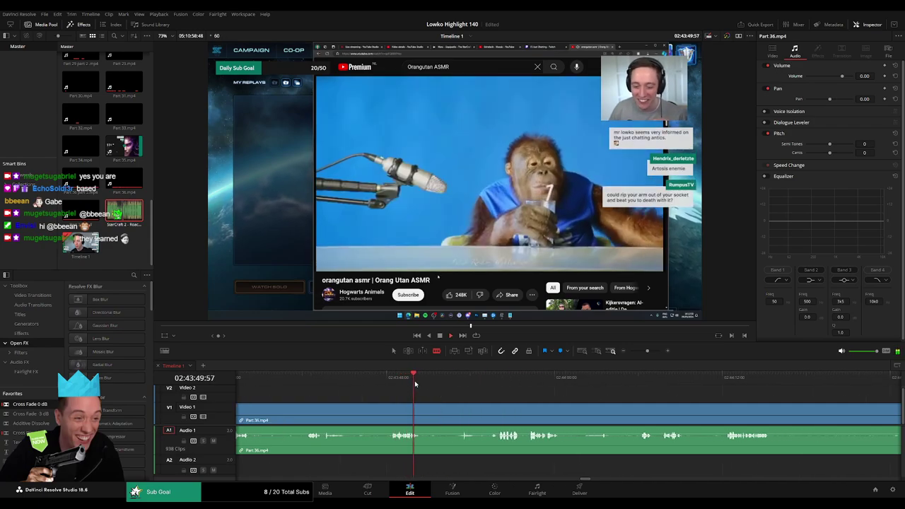
pyautogui.click(445, 387)
pyautogui.click(461, 386)
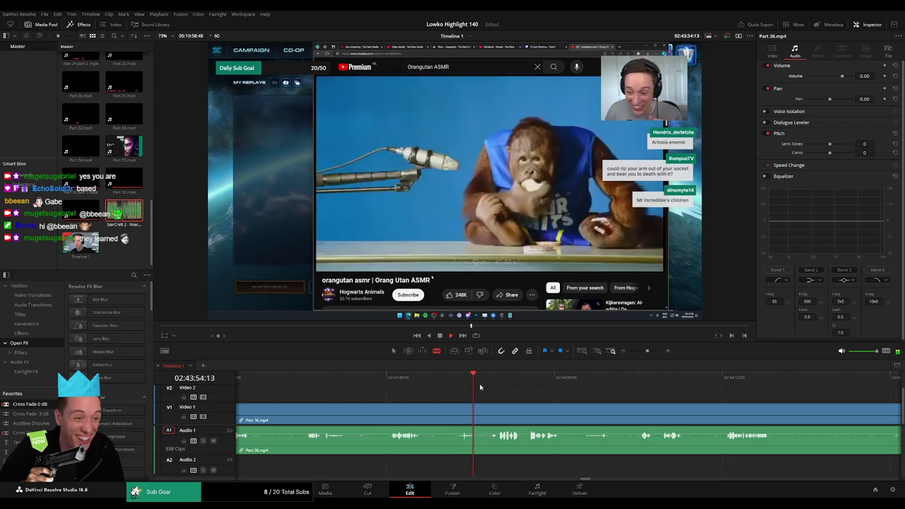
pyautogui.click(488, 388)
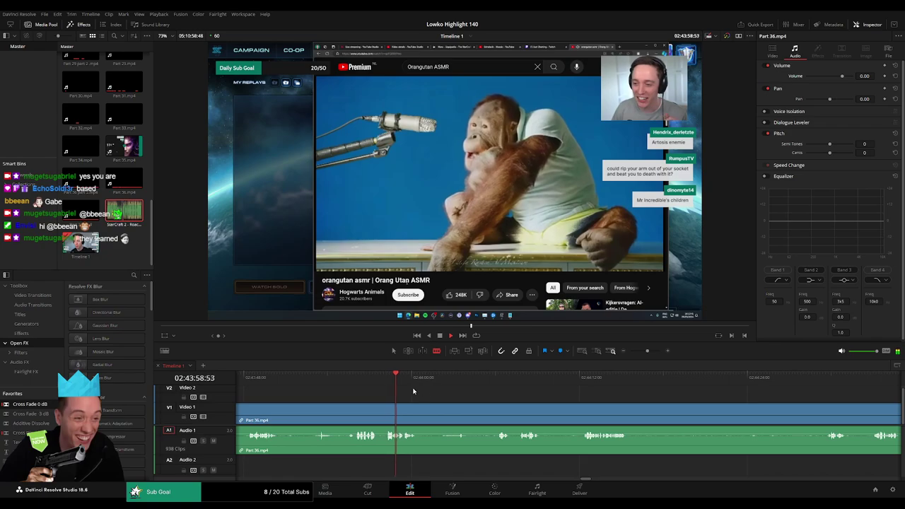
pyautogui.moveTo(404, 382); pyautogui.dragTo(441, 384)
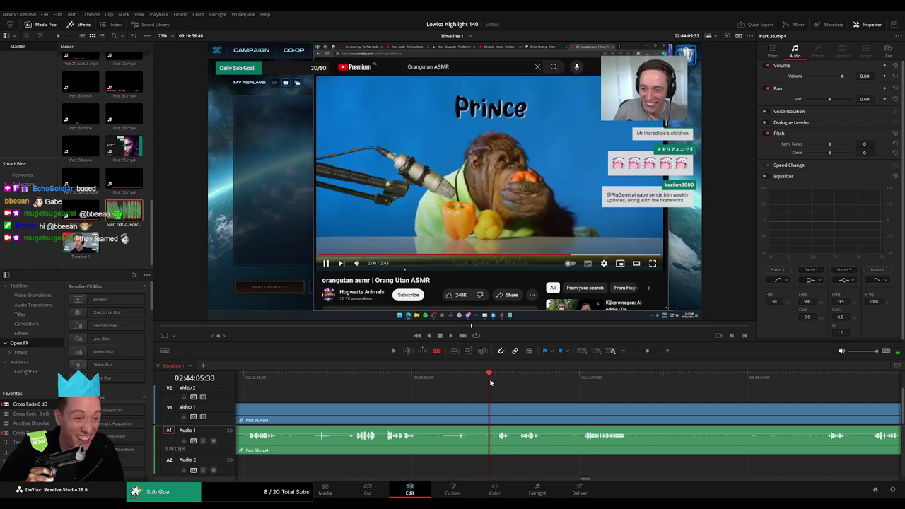
pyautogui.moveTo(551, 393); pyautogui.dragTo(423, 395)
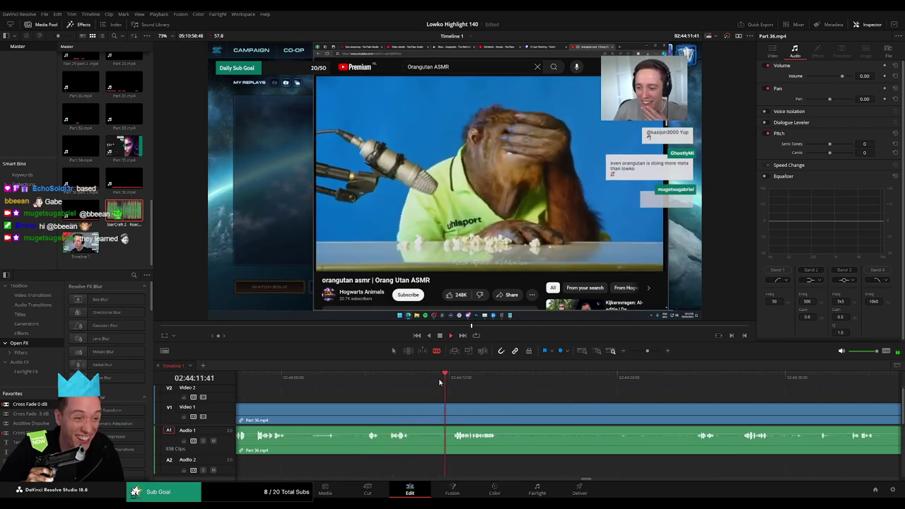
pyautogui.hscroll(2, 459, 396)
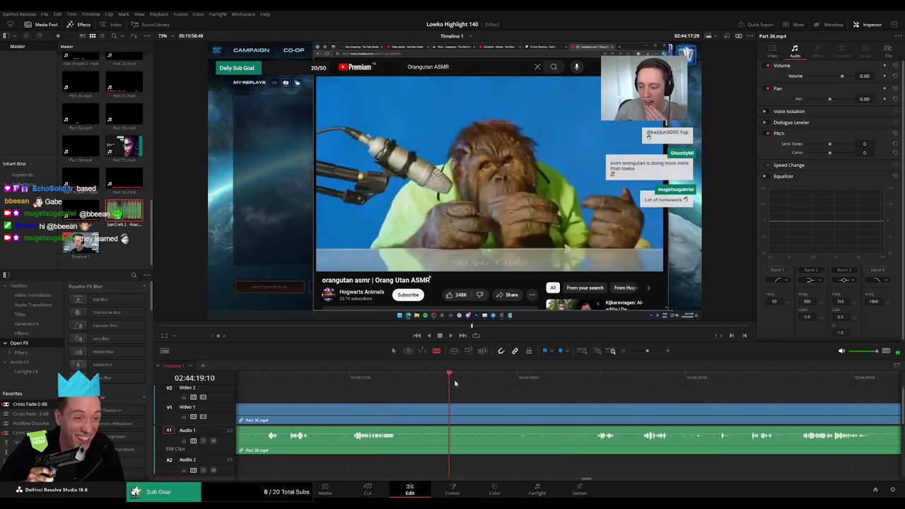
pyautogui.moveTo(454, 382); pyautogui.dragTo(594, 391)
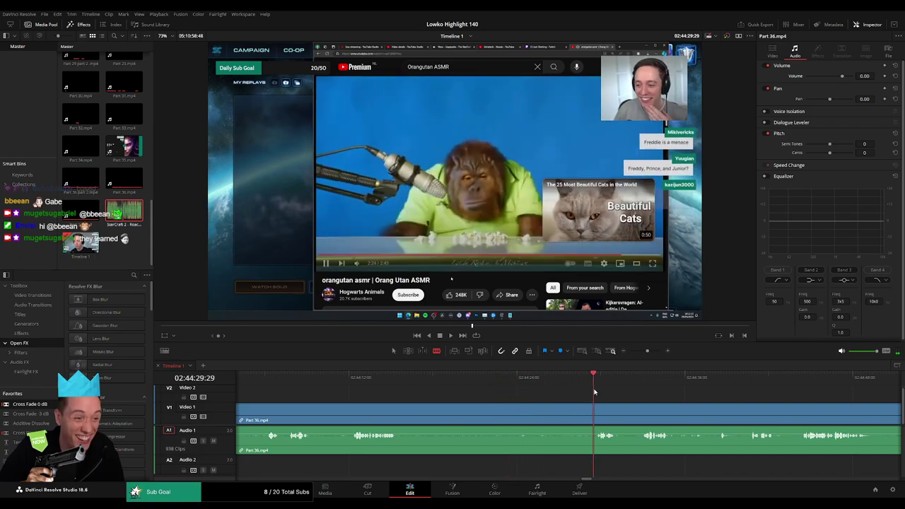
pyautogui.hscroll(5, 588, 401)
pyautogui.moveTo(368, 379); pyautogui.dragTo(511, 382)
pyautogui.press('space')
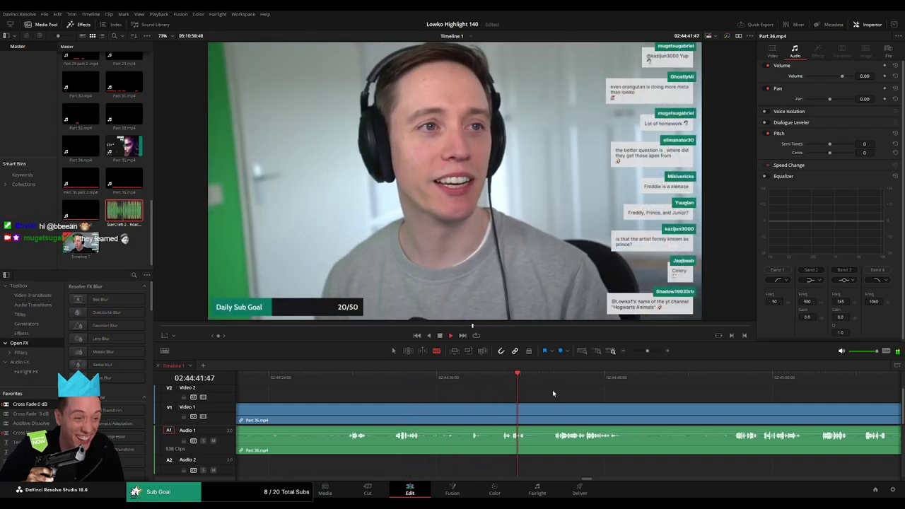
# Split out and ripple delete the pause in Part 36.mp4 from about 02:44:42 to 02:44:44, and cross-fade the audio cut
pyautogui.hscroll(2, 552, 389)
pyautogui.click(393, 383)
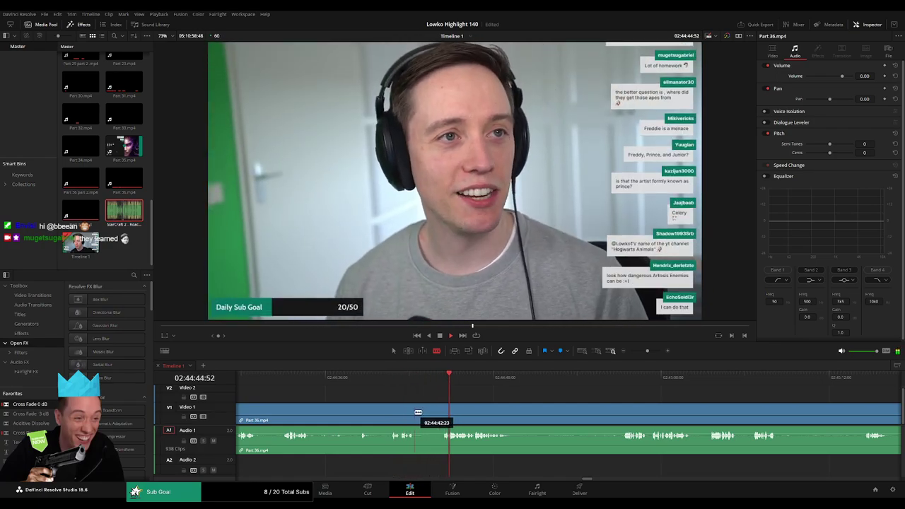
pyautogui.click(416, 413)
pyautogui.click(444, 412)
pyautogui.press('a')
pyautogui.click(436, 415)
pyautogui.press('Delete')
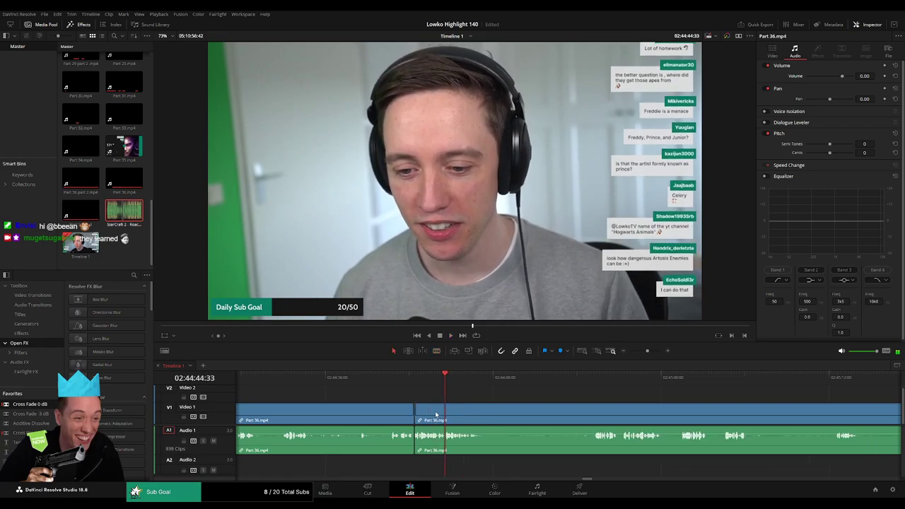
pyautogui.moveTo(416, 447); pyautogui.dragTo(417, 446)
pyautogui.press('space')
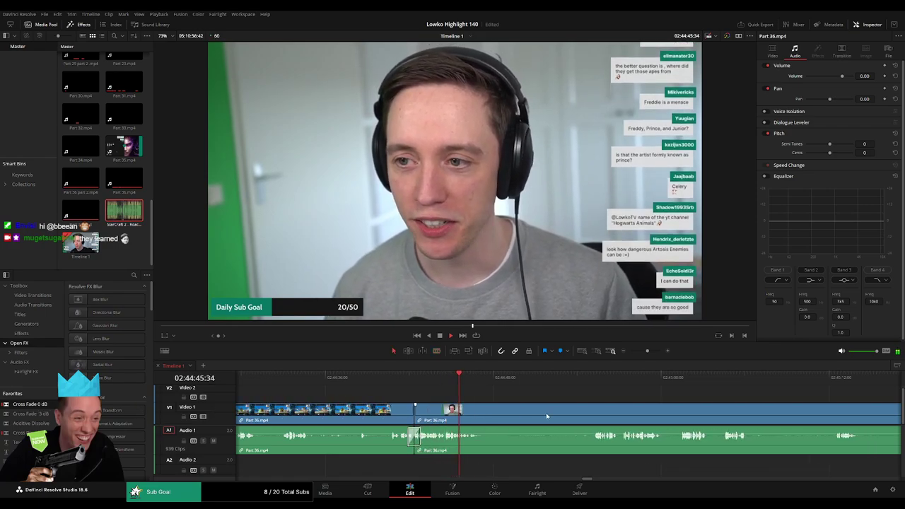
# Split out and ripple delete the silence in Part 36.mp4 from about 02:44:47 to 02:44:49, and cross-fade the audio cut
pyautogui.moveTo(545, 416); pyautogui.dragTo(414, 410)
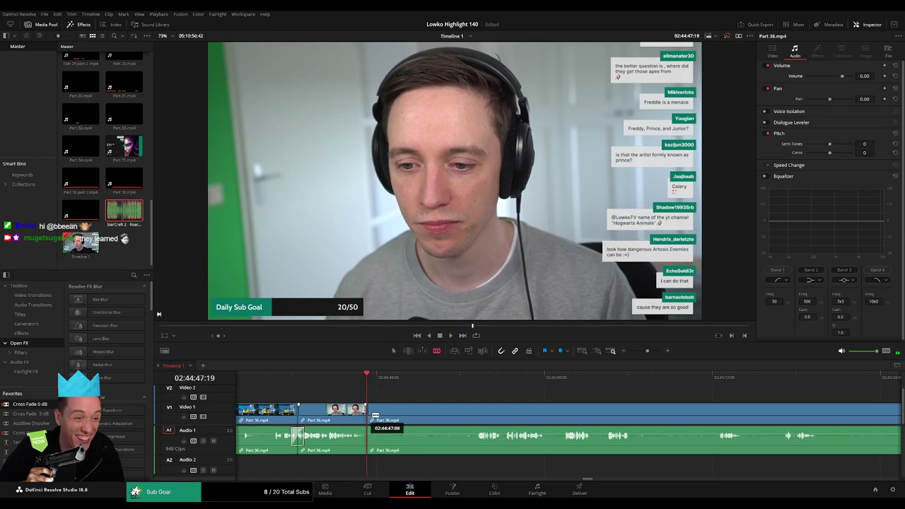
pyautogui.click(458, 390)
pyautogui.click(400, 389)
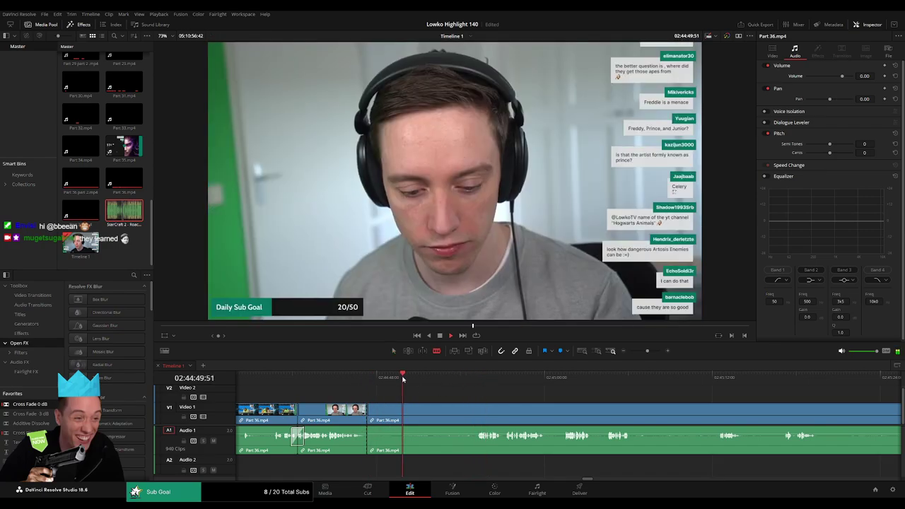
pyautogui.click(400, 410)
pyautogui.press('a')
pyautogui.click(390, 422)
pyautogui.press('Delete')
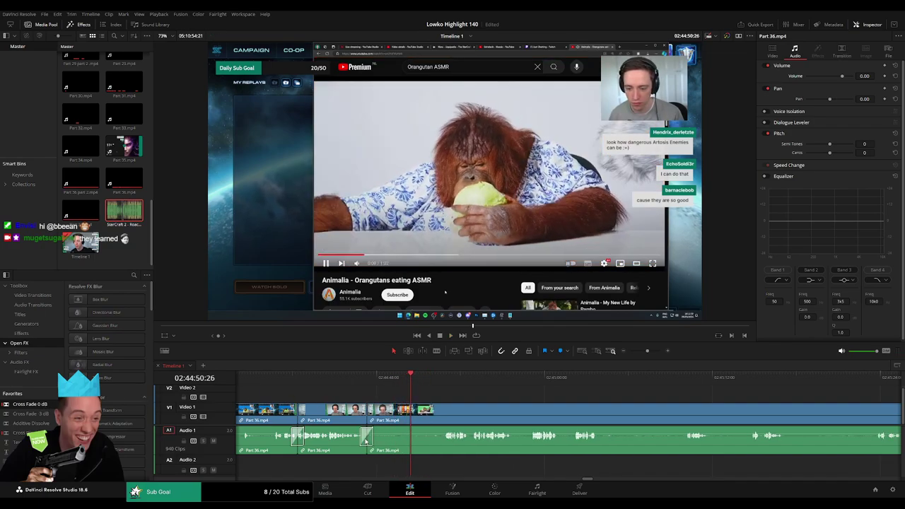
# Isolate the short spoken moment in Part 36.mp4 with splits at about 02:44:55:12 and 02:44:55:27
pyautogui.click(452, 384)
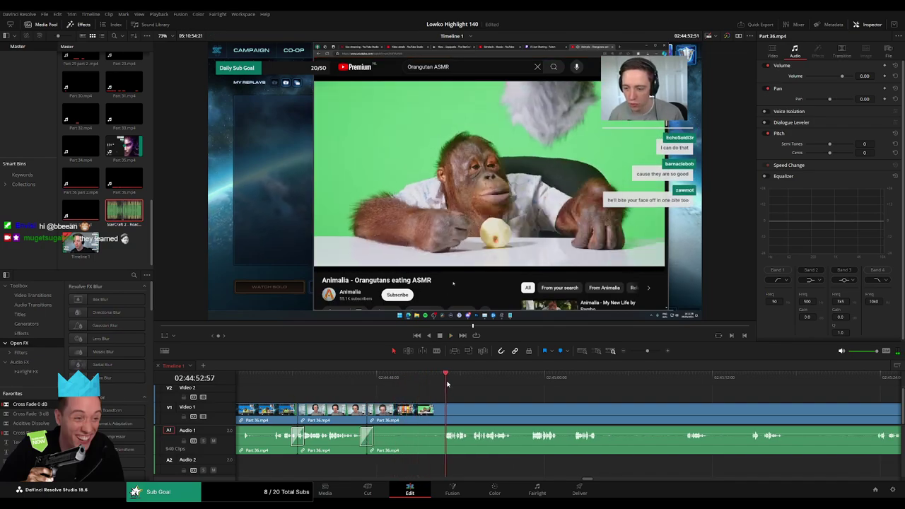
pyautogui.click(486, 381)
pyautogui.click(474, 382)
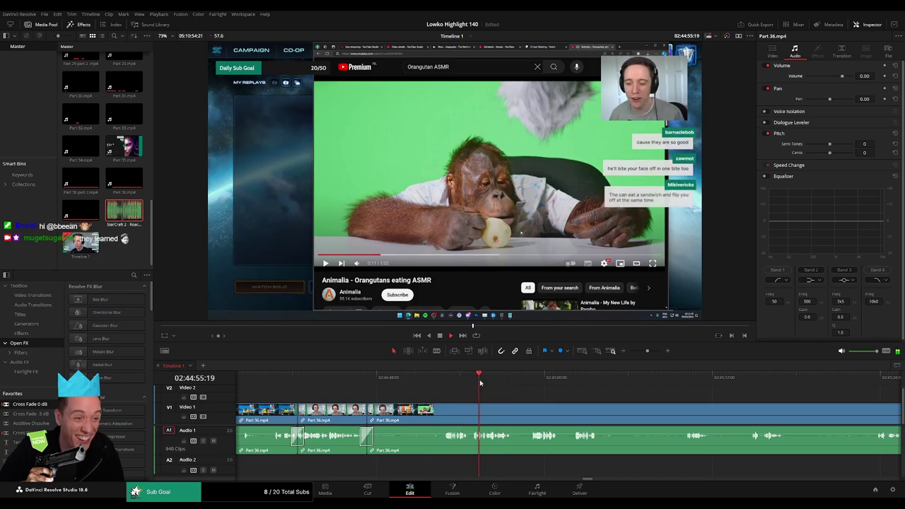
pyautogui.moveTo(646, 353); pyautogui.dragTo(653, 351)
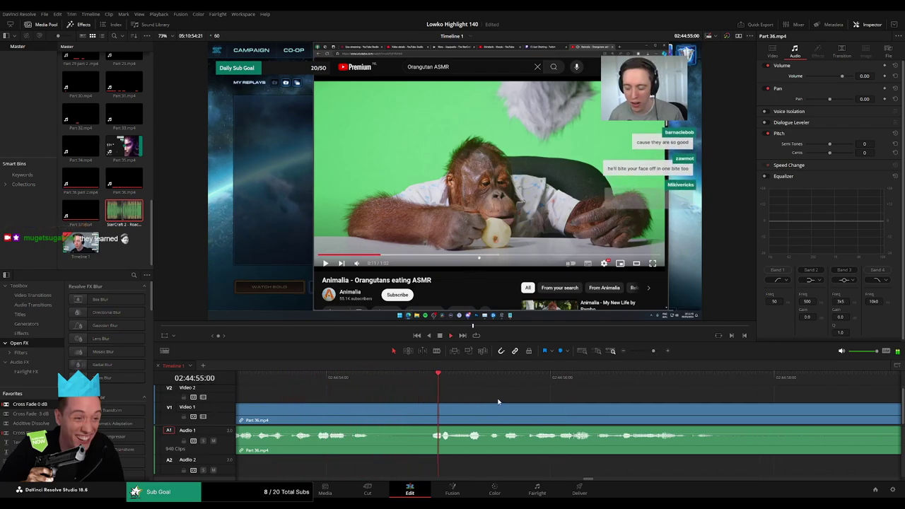
pyautogui.press('b')
pyautogui.click(460, 413)
pyautogui.press('space')
pyautogui.press('space')
pyautogui.click(487, 416)
pyautogui.press('a')
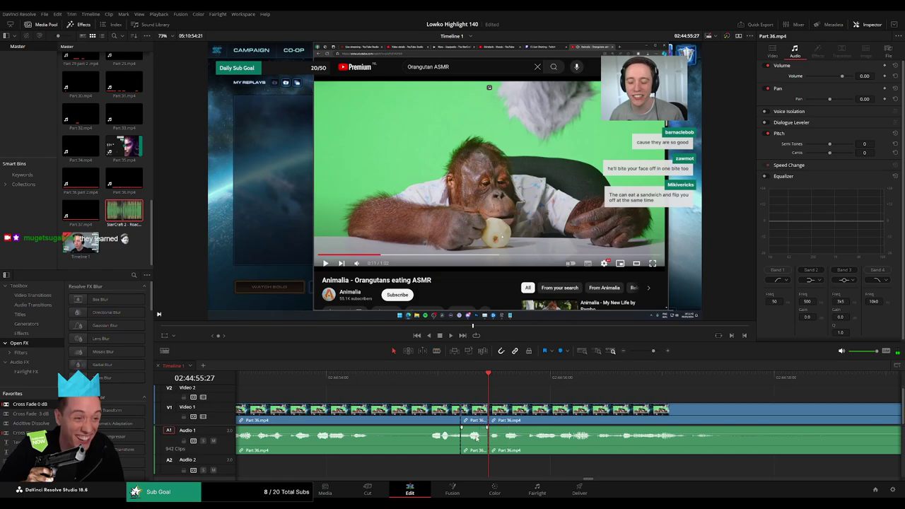
# Silence the isolated audio and cover it on Audio 2 with StarCraft 2 - Roach Quotes.mp3, trimmed to the same length at volume -23.00
pyautogui.moveTo(476, 433); pyautogui.dragTo(475, 449)
pyautogui.moveTo(123, 211); pyautogui.dragTo(461, 465)
pyautogui.moveTo(534, 470); pyautogui.dragTo(494, 469)
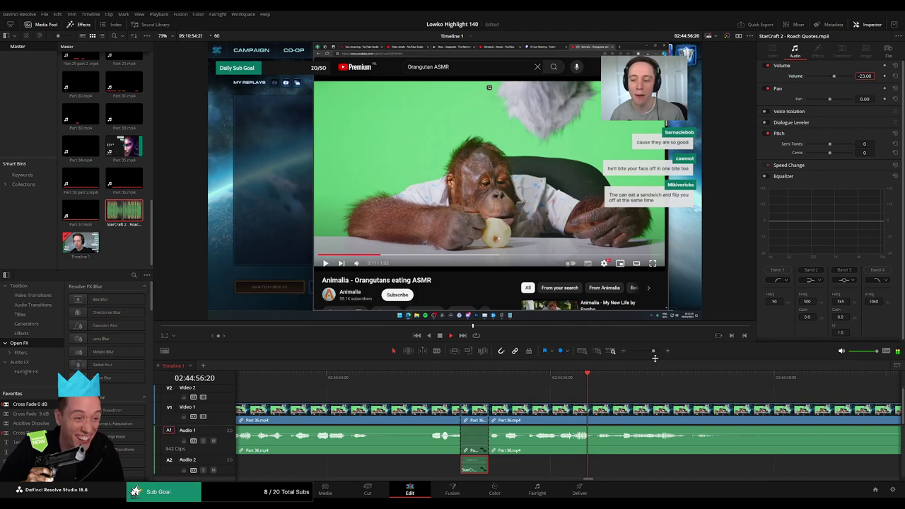
# Review Part 36.mp4 from the masked moment at about 02:44:55 to 02:45:33, skipping through the quiet stretches
pyautogui.moveTo(653, 352); pyautogui.dragTo(644, 354)
pyautogui.click(625, 381)
pyautogui.click(660, 397)
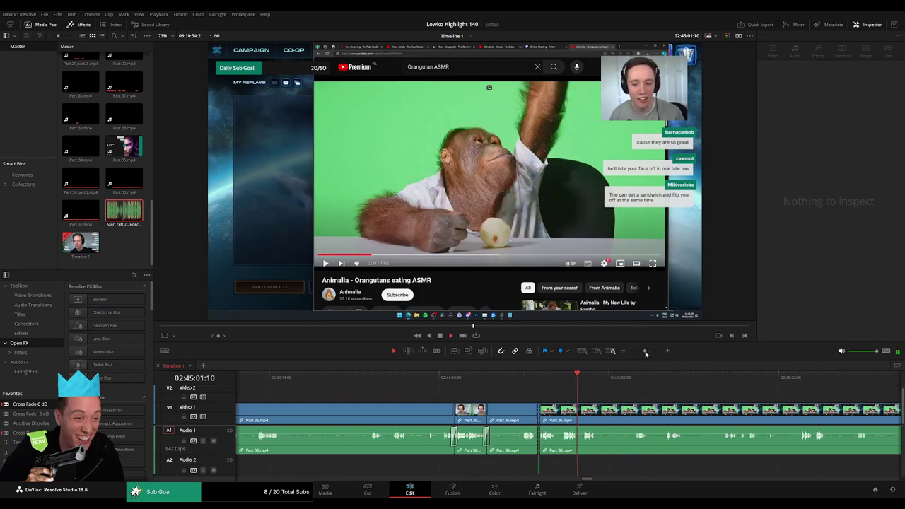
pyautogui.moveTo(612, 397); pyautogui.dragTo(439, 396)
pyautogui.press('space')
pyautogui.click(425, 379)
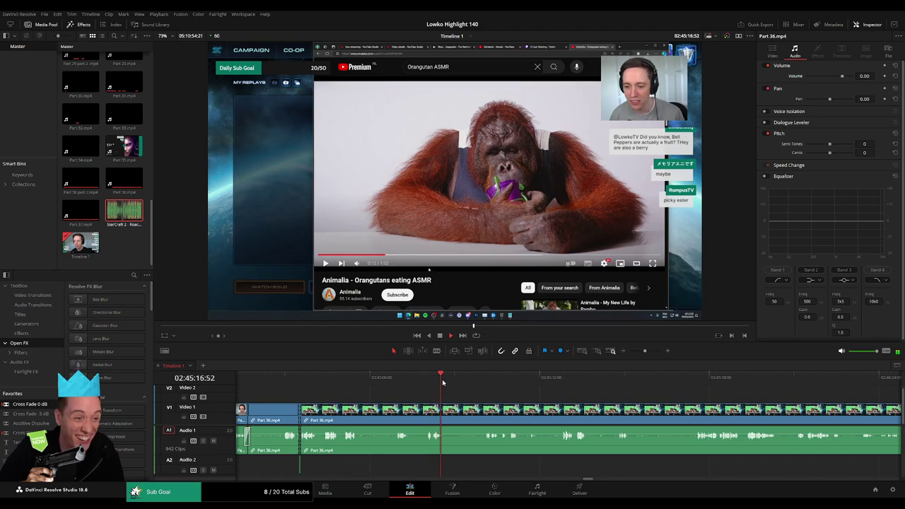
pyautogui.moveTo(459, 382); pyautogui.dragTo(480, 383)
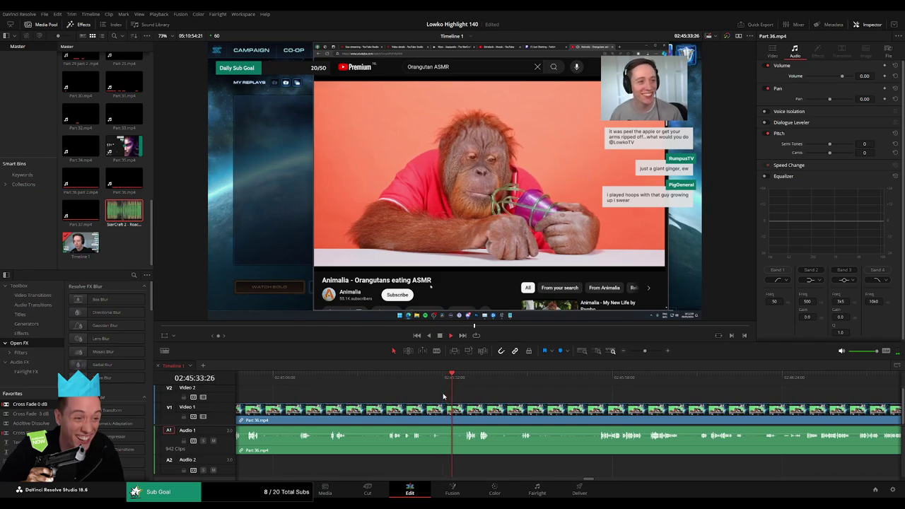
# Play and skim the Part 36.mp4 orangutan footage from about 02:45:33 to 02:46:08 for a cut point
pyautogui.click(464, 382)
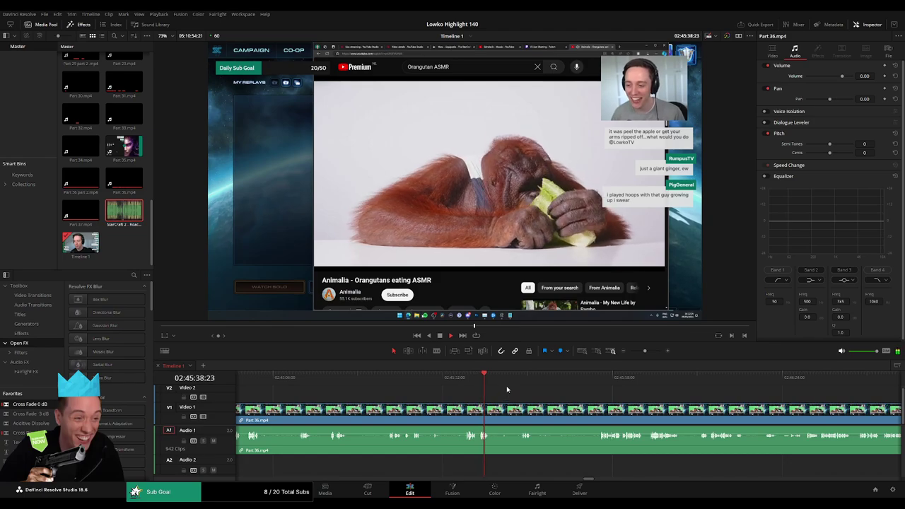
pyautogui.hscroll(2, 495, 393)
pyautogui.click(443, 379)
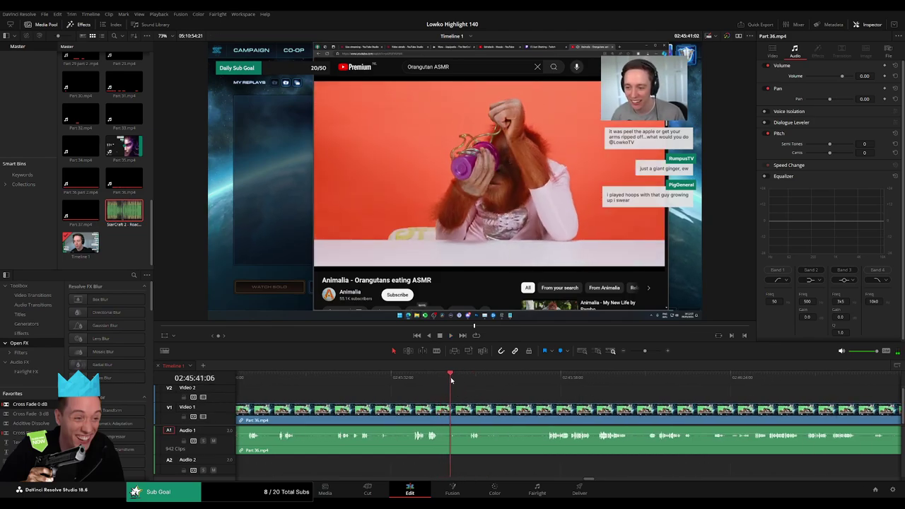
pyautogui.press('space')
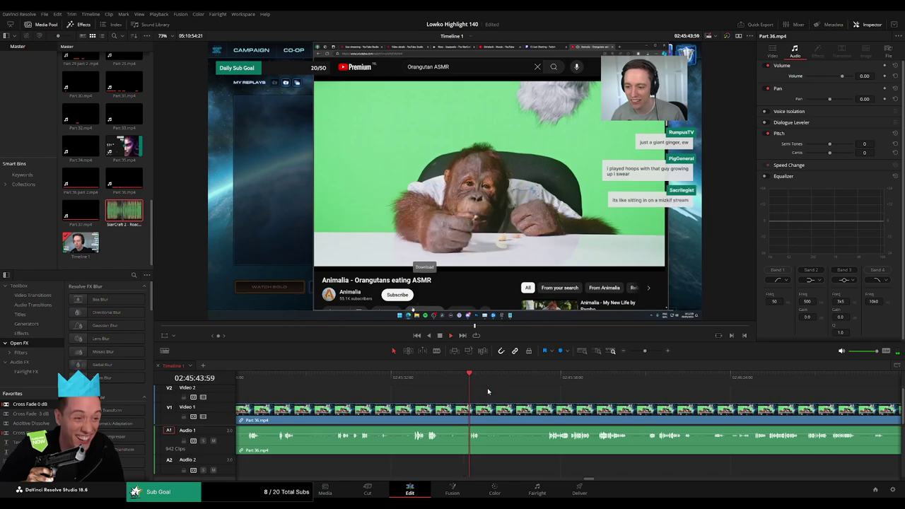
pyautogui.hscroll(1, 431, 396)
pyautogui.moveTo(406, 381); pyautogui.dragTo(436, 383)
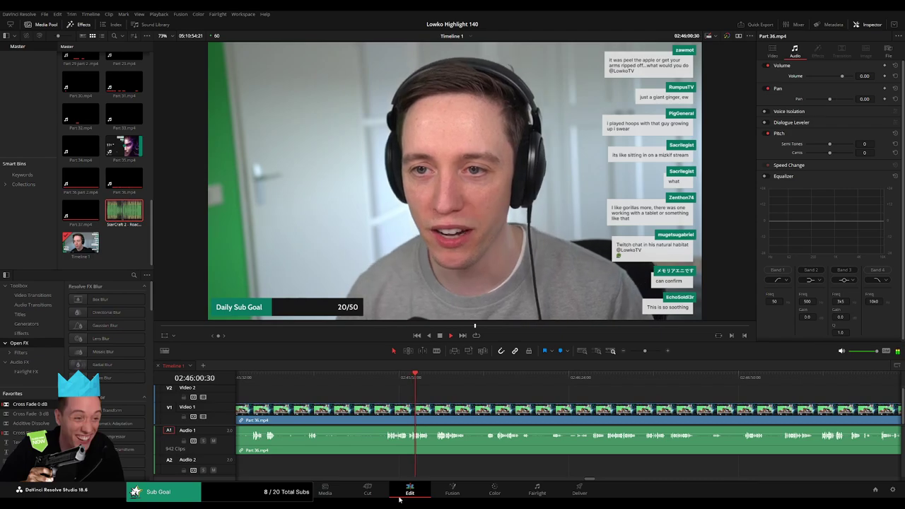
pyautogui.moveTo(643, 351)
pyautogui.mouseDown()
pyautogui.moveTo(636, 351)
pyautogui.moveTo(646, 352)
pyautogui.mouseUp()
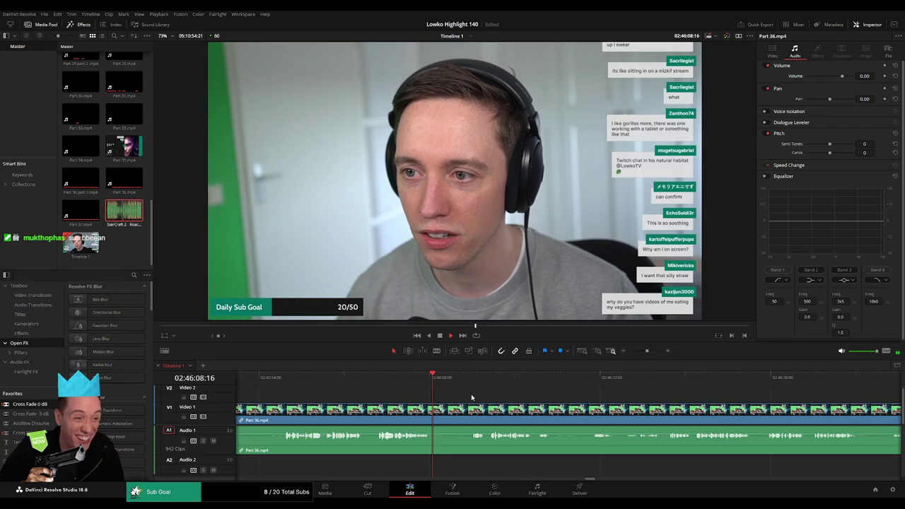
# Split the Part 36.mp4 video and audio at about 02:46:08, at the pause following the speech
pyautogui.scroll(1, 472, 397)
pyautogui.hscroll(2, 513, 400)
pyautogui.press('b')
pyautogui.click(415, 412)
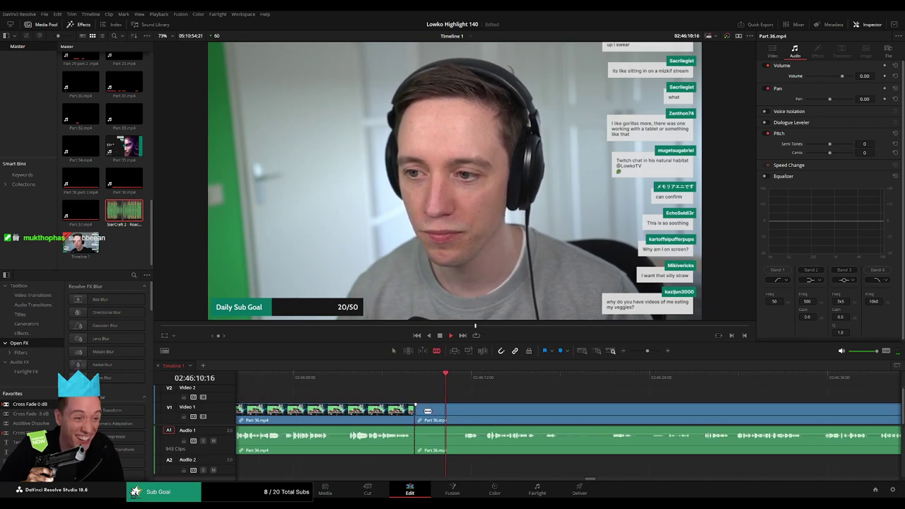
pyautogui.click(459, 411)
pyautogui.press('a')
pyautogui.click(448, 415)
pyautogui.hotkey('ctrl', 'z')
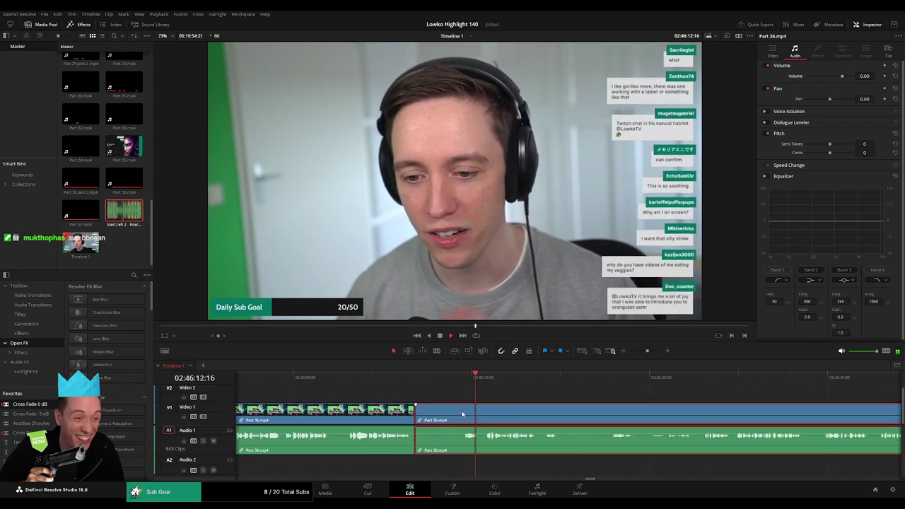
# Cut Part 36.mp4 about three seconds past the 02:46:08 split and ripple delete the section between
pyautogui.press('b')
pyautogui.click(464, 412)
pyautogui.press('a')
pyautogui.click(453, 417)
pyautogui.press('Delete')
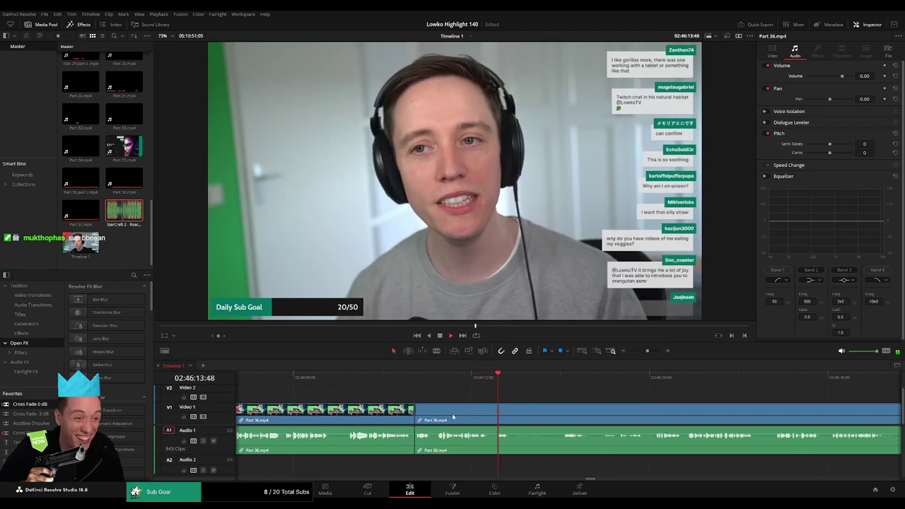
# Replay the footage after the new join and split Part 36.mp4 at about 02:46:15, where the sentence ends
pyautogui.click(475, 378)
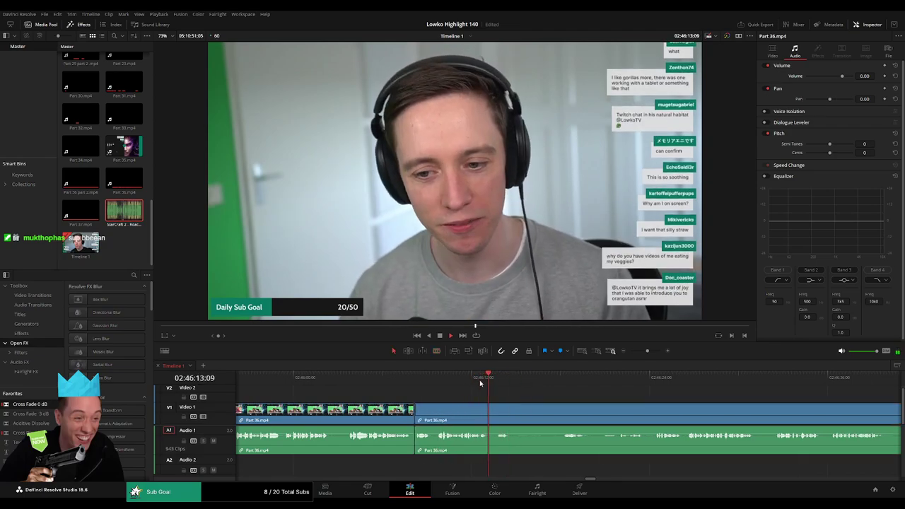
pyautogui.click(460, 380)
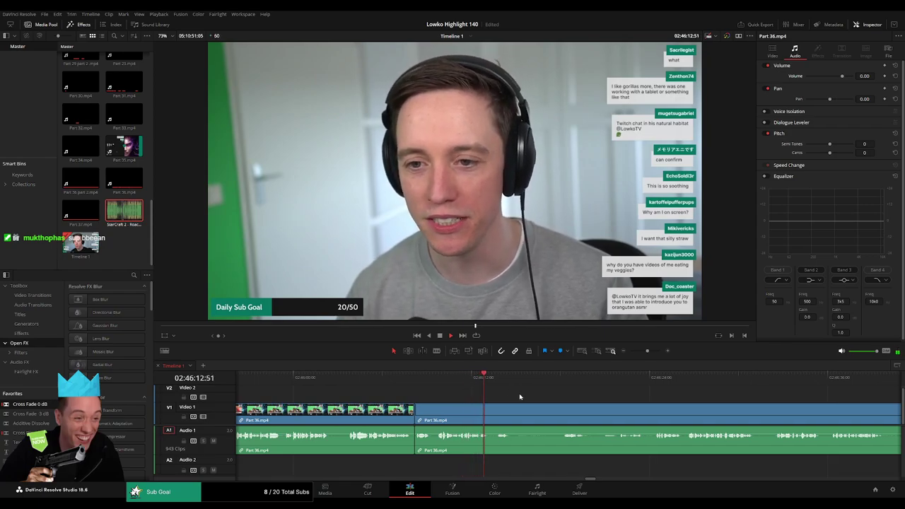
pyautogui.moveTo(519, 396); pyautogui.dragTo(414, 390)
pyautogui.press('b')
pyautogui.click(407, 408)
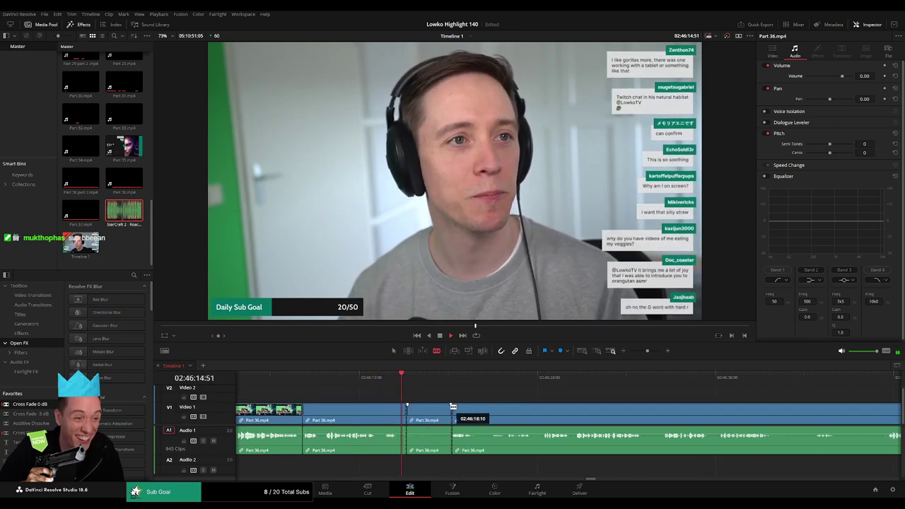
# Skim ahead and ripple delete about 11 seconds of Part 36.mp4 directly following the split at 02:46:15
pyautogui.click(523, 379)
pyautogui.click(600, 379)
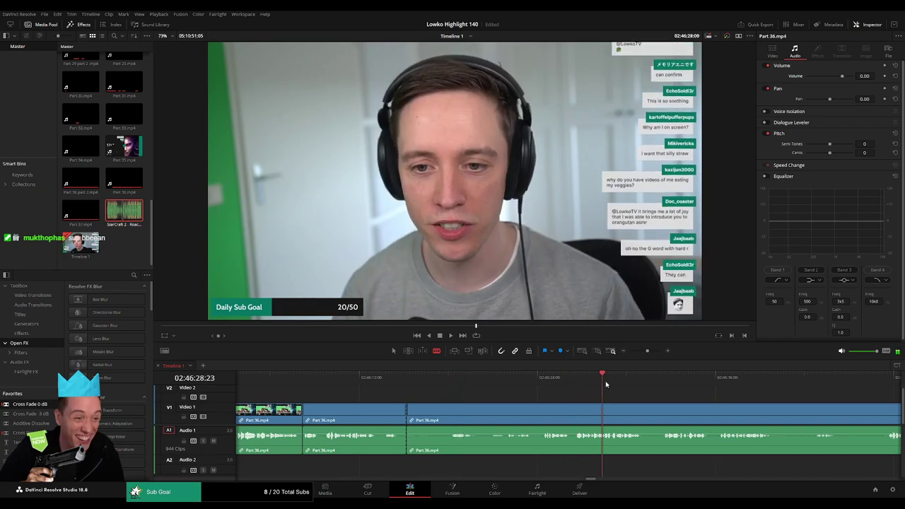
pyautogui.click(660, 377)
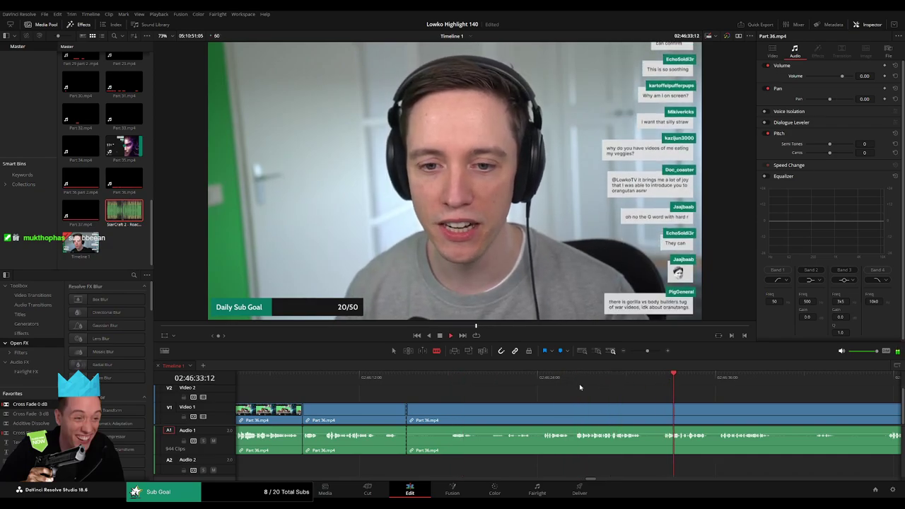
pyautogui.click(546, 377)
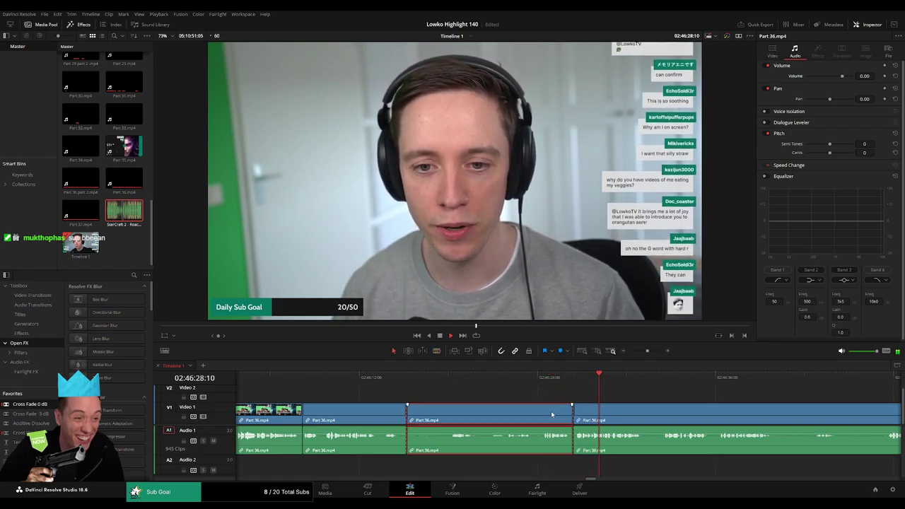
pyautogui.click(551, 411)
pyautogui.press('Delete')
# Split Part 36.mp4 at about 02:46:20 and ripple delete roughly the next second of silence
pyautogui.press('b')
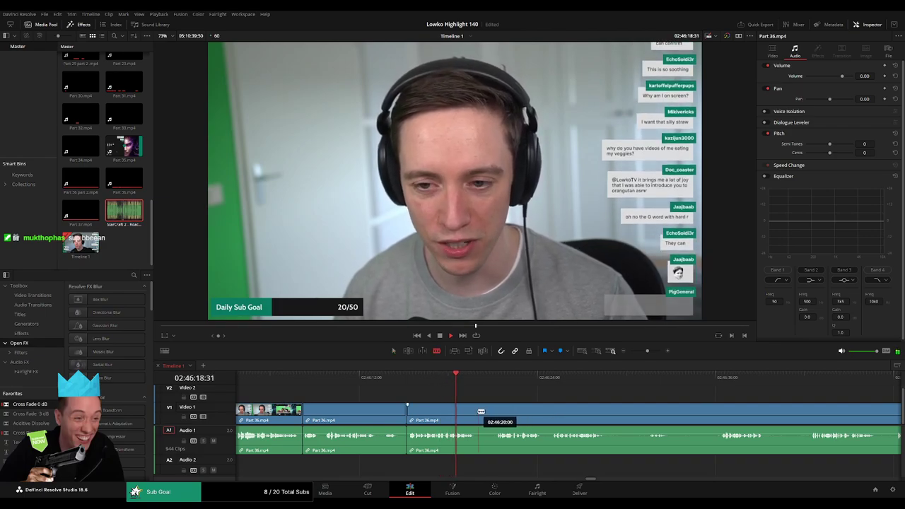
pyautogui.click(478, 411)
pyautogui.press('Delete')
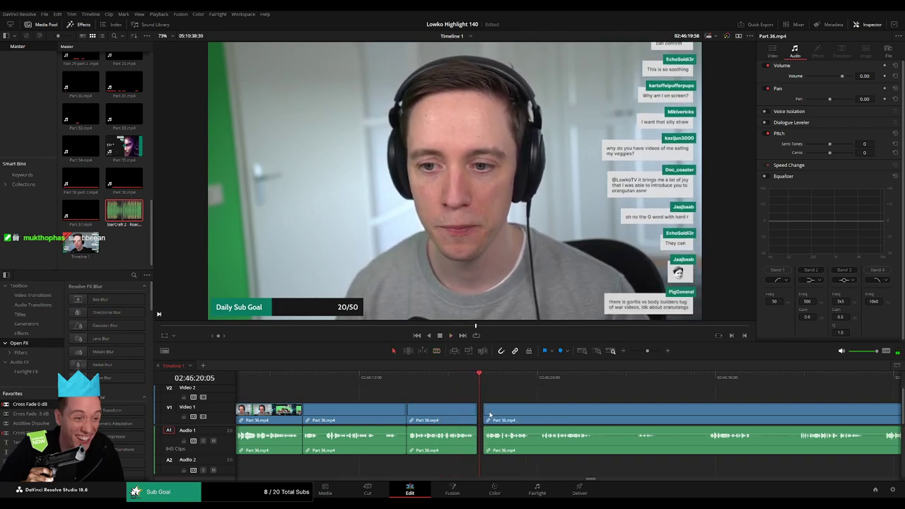
pyautogui.press('space')
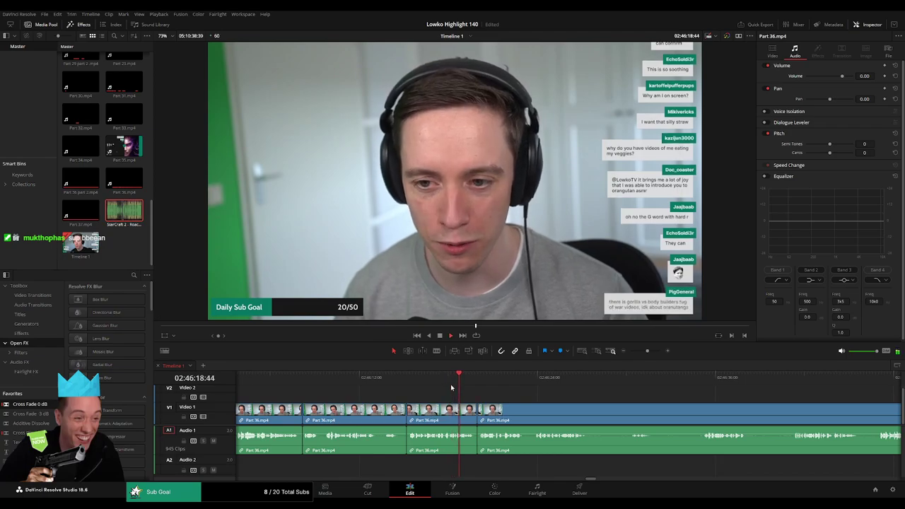
# Split Part 36.mp4 at about 02:46:27 and 02:46:30 and ripple delete the section between
pyautogui.hscroll(2, 446, 395)
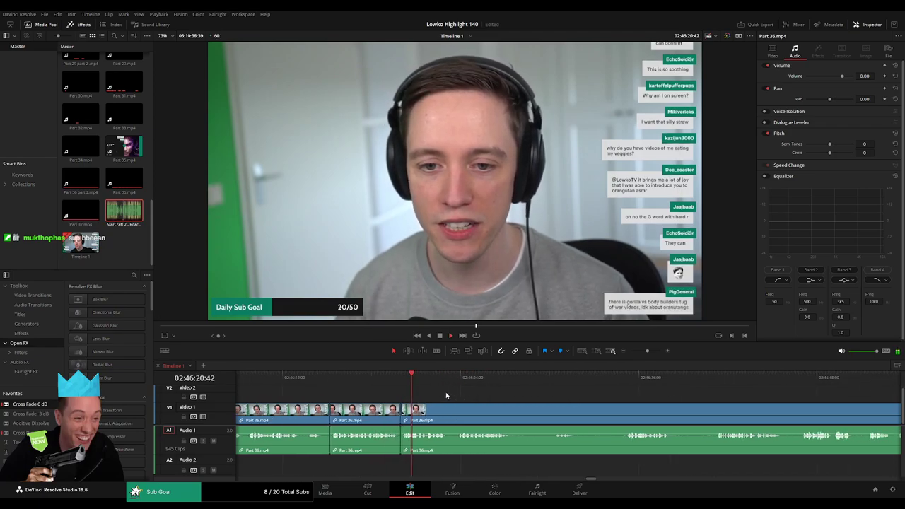
pyautogui.click(449, 410)
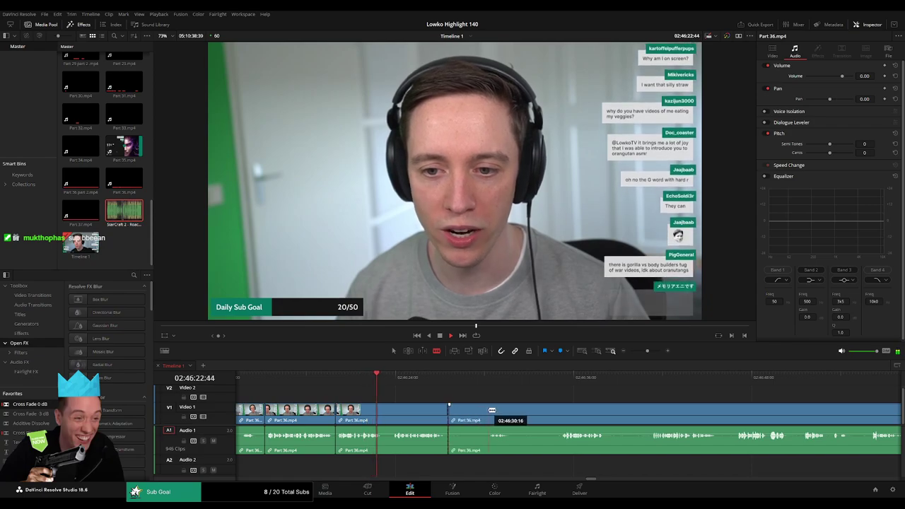
pyautogui.click(488, 411)
pyautogui.press('BackSpace')
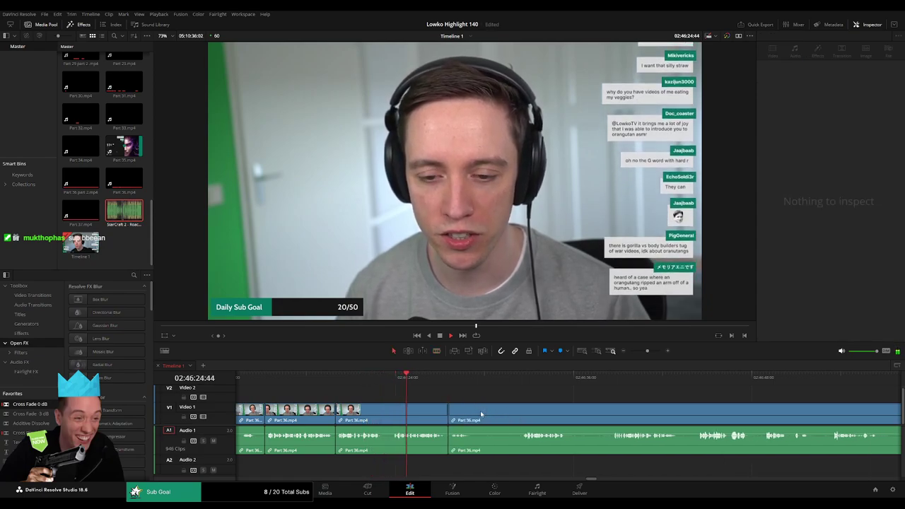
# Split Part 36.mp4 at about 02:46:29 and 02:46:32 and ripple delete the quiet section between
pyautogui.click(477, 411)
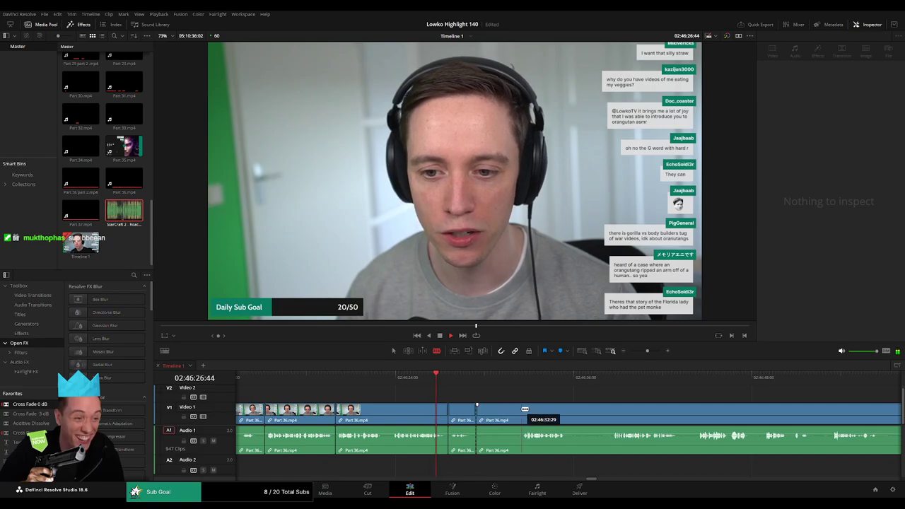
pyautogui.click(522, 410)
pyautogui.press('a')
pyautogui.click(506, 414)
pyautogui.press('BackSpace')
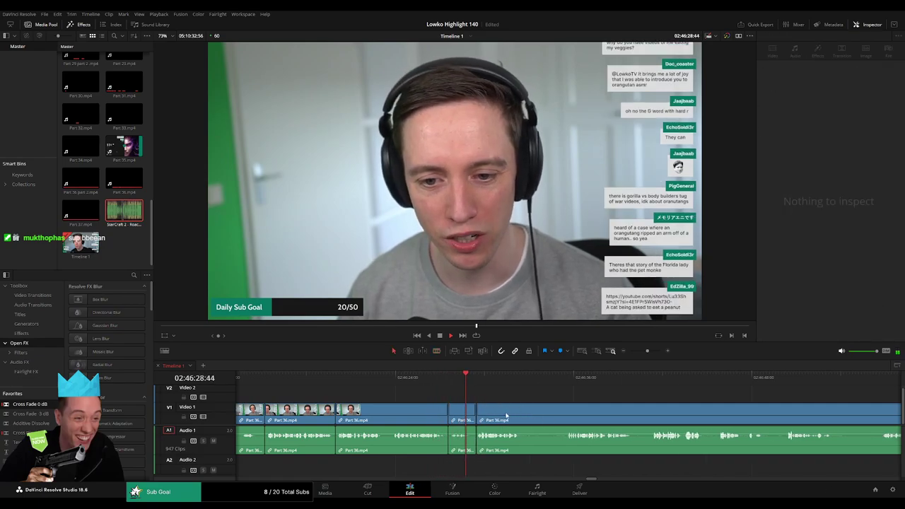
# Split Part 36.mp4 at about 02:46:32 and 02:46:35 and ripple delete the three seconds between
pyautogui.click(522, 411)
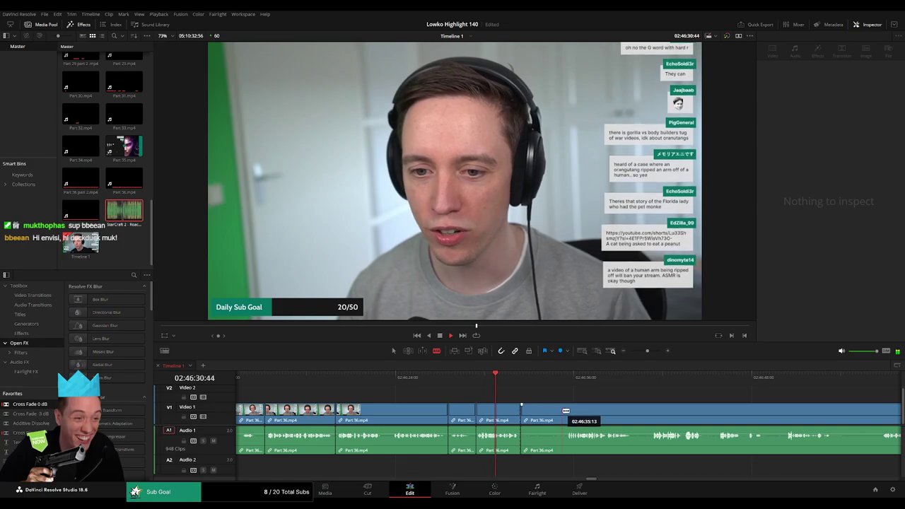
pyautogui.click(564, 413)
pyautogui.press('a')
pyautogui.click(554, 415)
pyautogui.press('Delete')
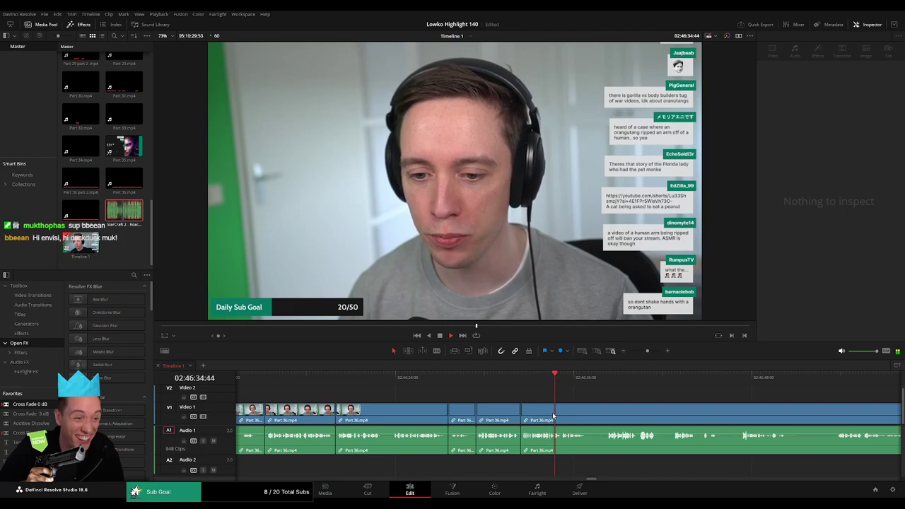
# Split Part 36.mp4 twice to isolate a fraction-of-a-second segment ending at 02:46:35:44
pyautogui.moveTo(608, 405); pyautogui.dragTo(324, 377)
pyautogui.press('space')
pyautogui.click(653, 351)
pyautogui.press('space')
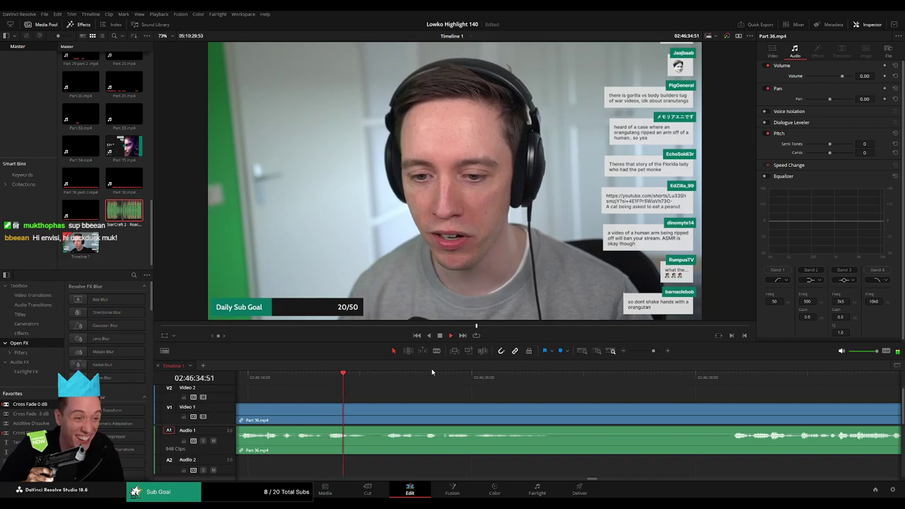
pyautogui.press('b')
pyautogui.click(423, 410)
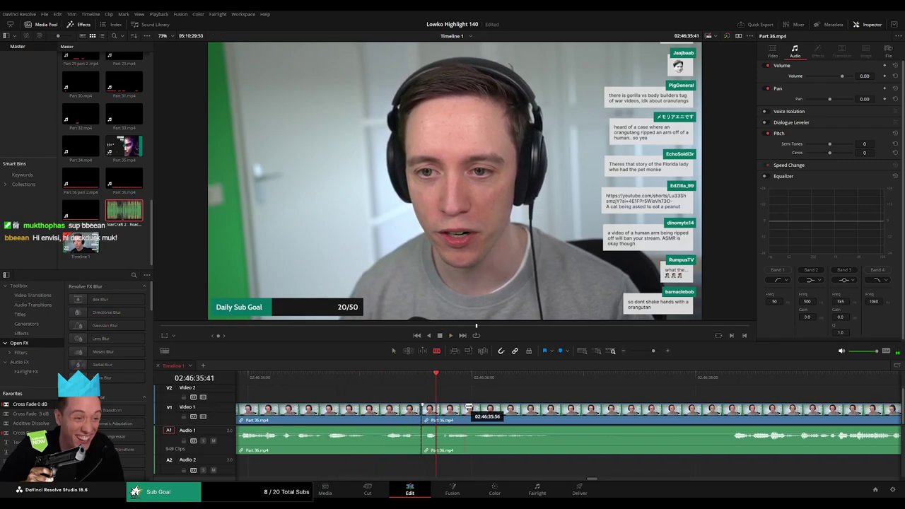
pyautogui.click(443, 410)
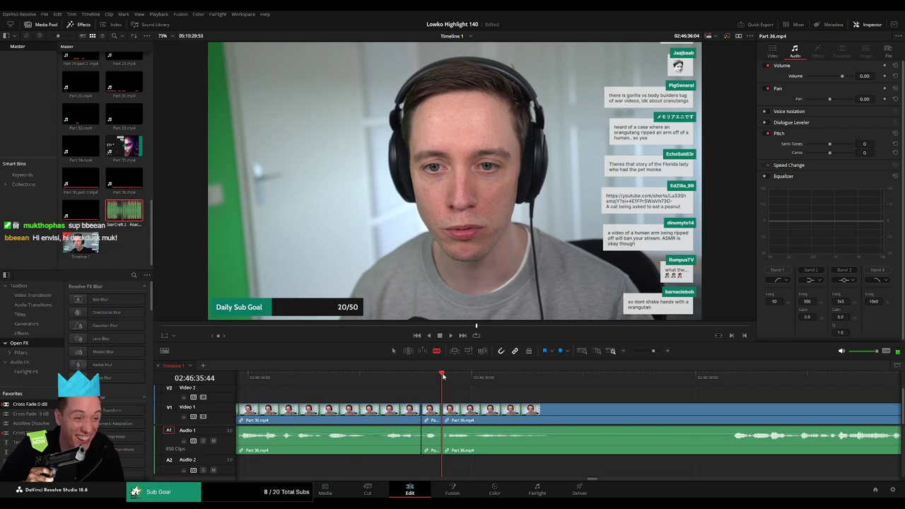
# Lower the isolated segment's volume to -98.64 and cover it with a quieter StarCraft 2 - Roach Quotes.mp3 clip on Audio 2
pyautogui.press('a')
pyautogui.click(432, 434)
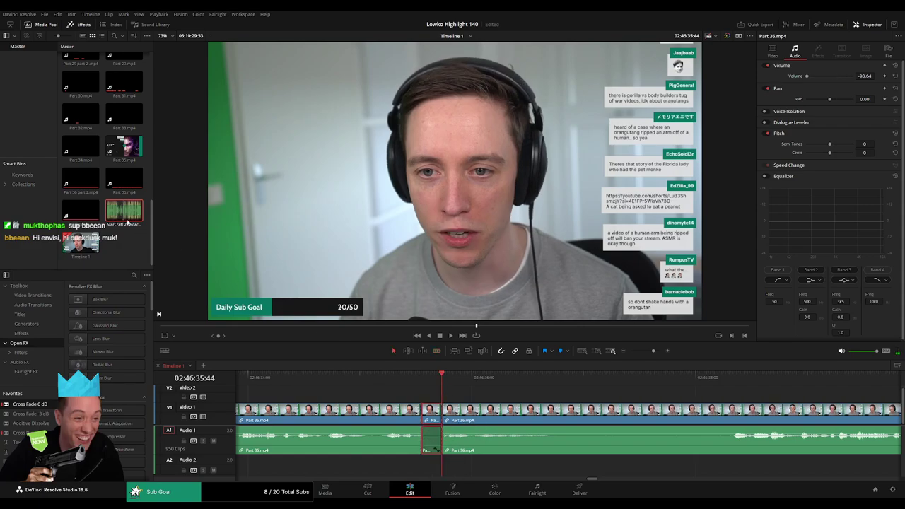
pyautogui.moveTo(127, 224); pyautogui.dragTo(441, 465)
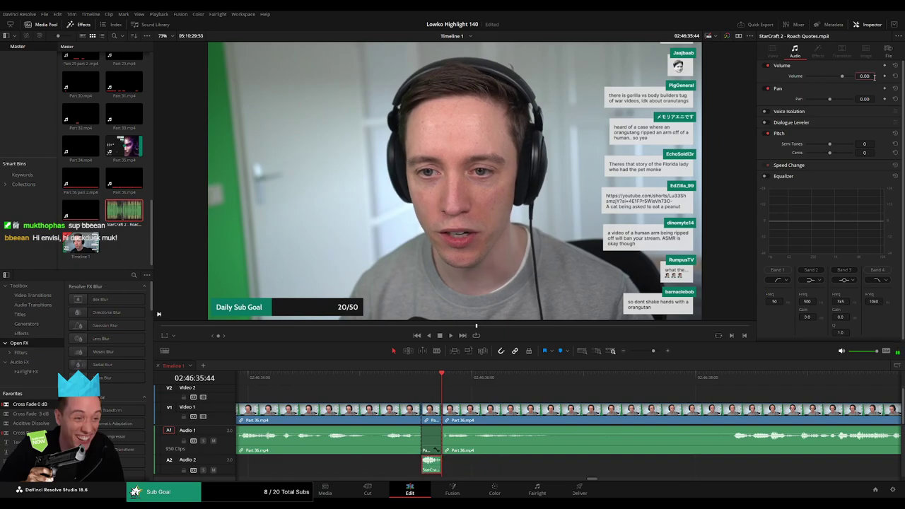
pyautogui.click(387, 386)
pyautogui.press('space')
pyautogui.click(482, 394)
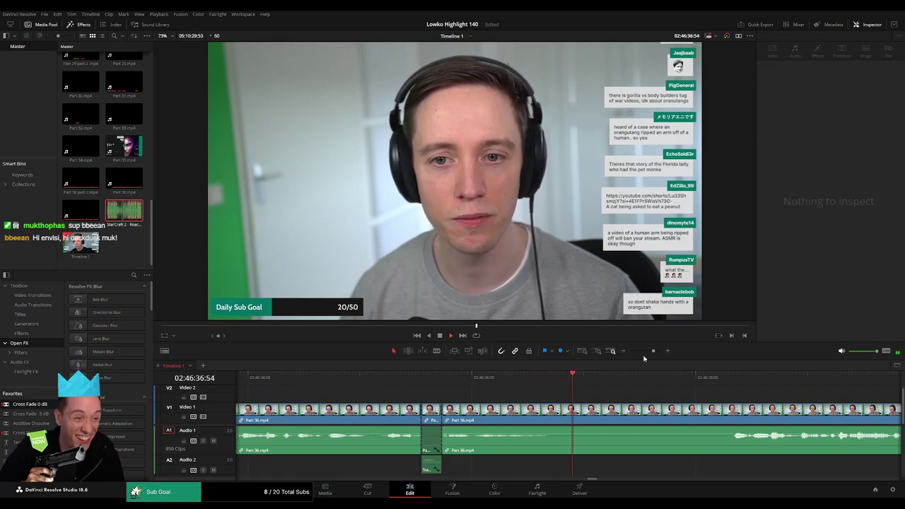
# Skim the Part 36.mp4 footage from about 02:46:37 to 02:46:50 for the next section to trim
pyautogui.click(647, 352)
pyautogui.hscroll(6, 529, 402)
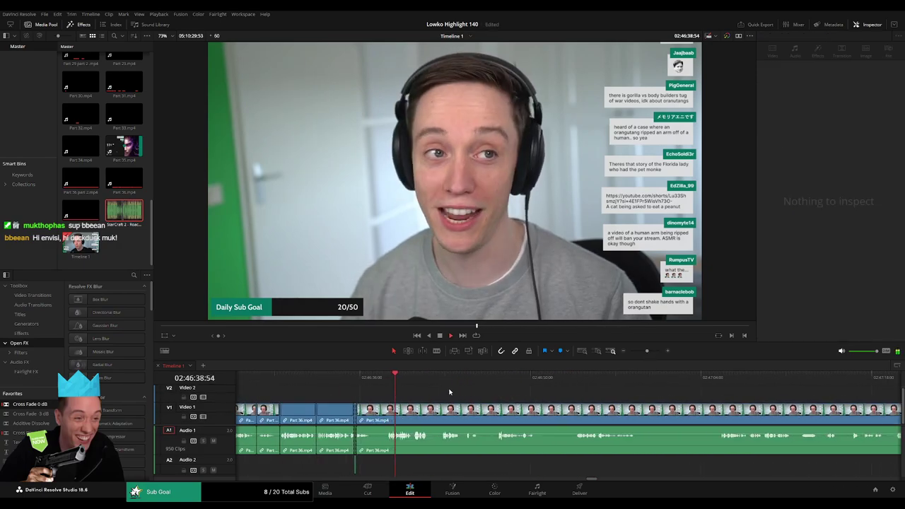
pyautogui.hscroll(2, 361, 391)
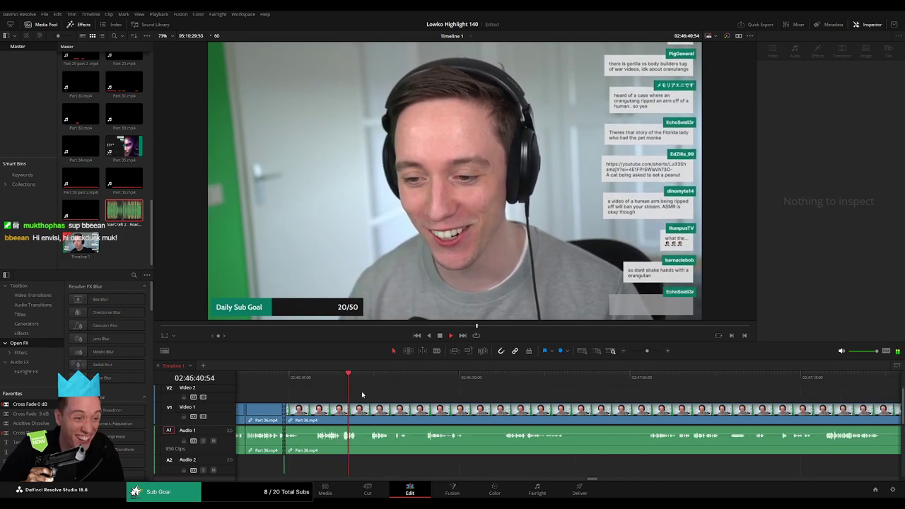
pyautogui.click(367, 383)
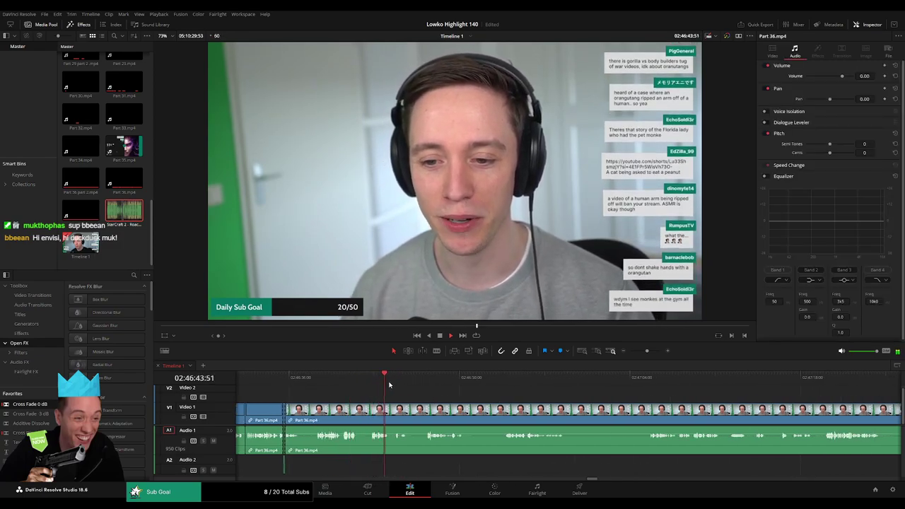
pyautogui.click(390, 383)
pyautogui.click(430, 383)
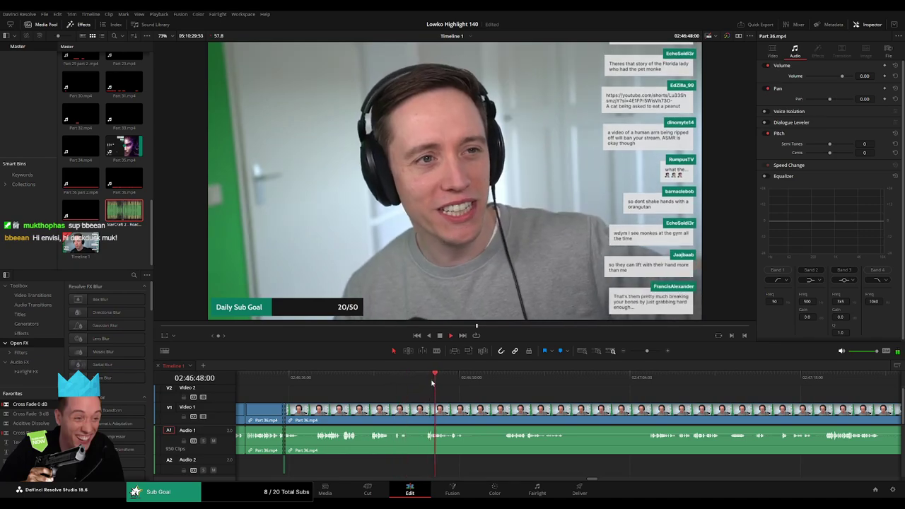
pyautogui.hscroll(2, 490, 402)
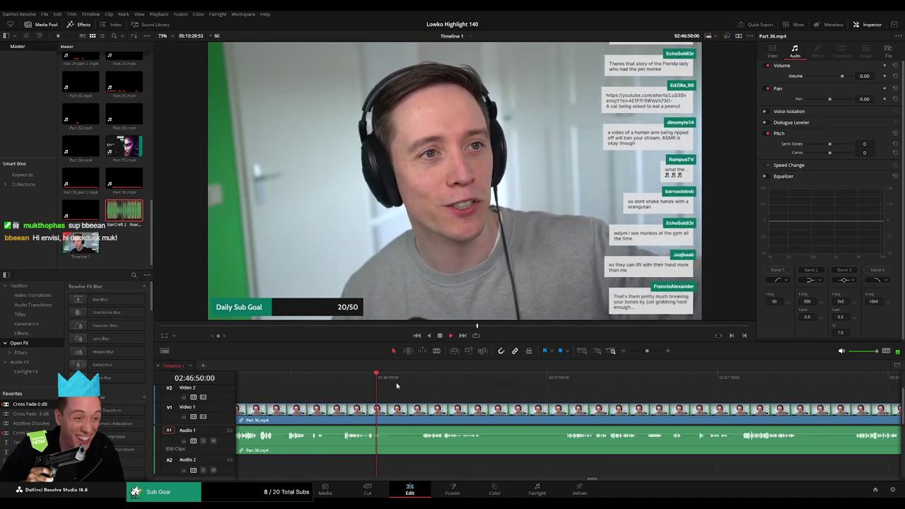
# Split Part 36.mp4 at about 02:46:50 and 02:46:53 and ripple delete the three seconds between
pyautogui.press('b')
pyautogui.click(381, 410)
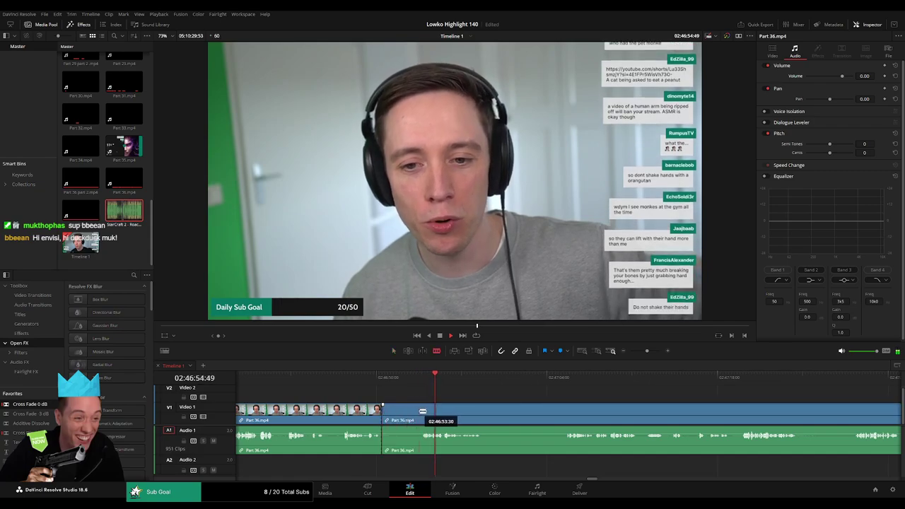
pyautogui.click(419, 410)
pyautogui.press('a')
pyautogui.click(405, 415)
pyautogui.press('Delete')
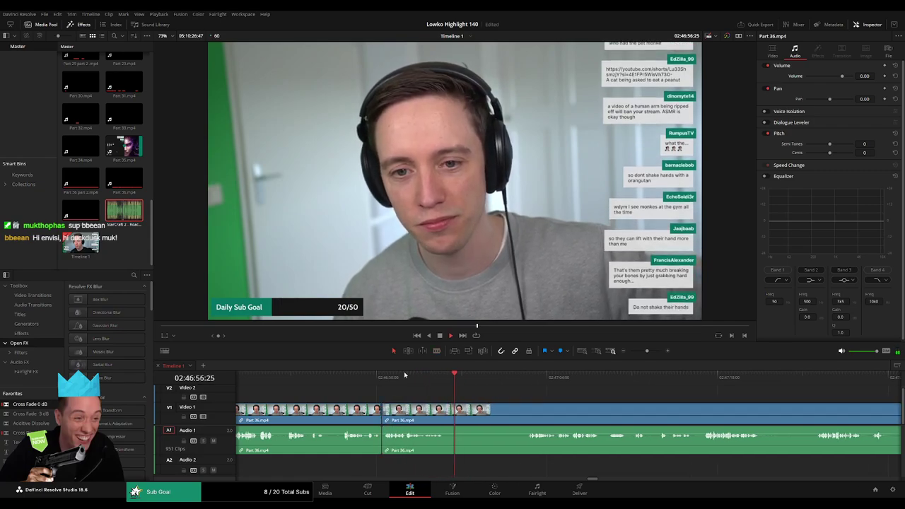
# Split Part 36.mp4 at about 02:46:56 and 02:47:02 and ripple delete the silent section between the cuts
pyautogui.press('b')
pyautogui.click(359, 410)
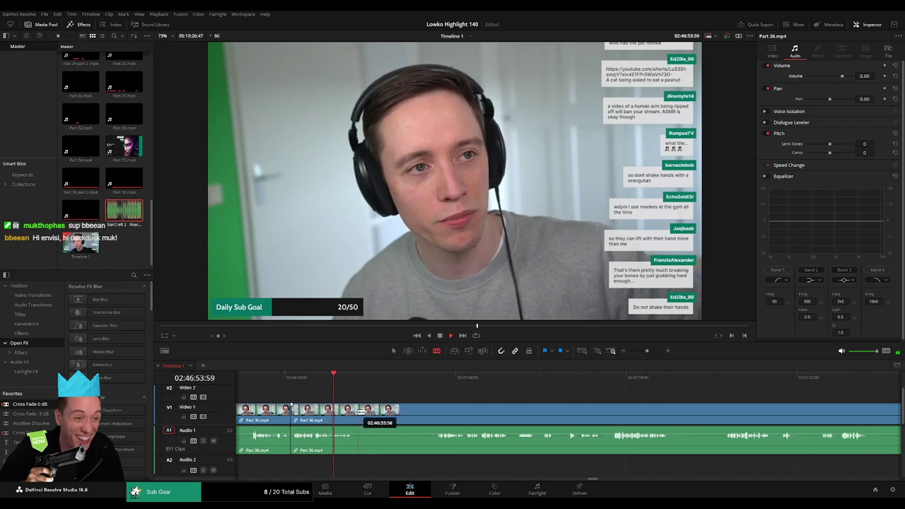
pyautogui.click(432, 377)
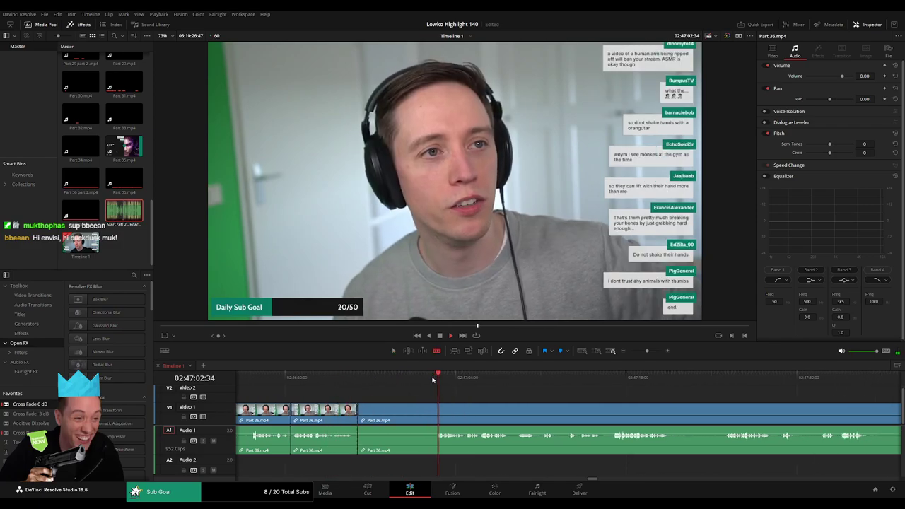
pyautogui.click(436, 410)
pyautogui.press('a')
pyautogui.click(417, 410)
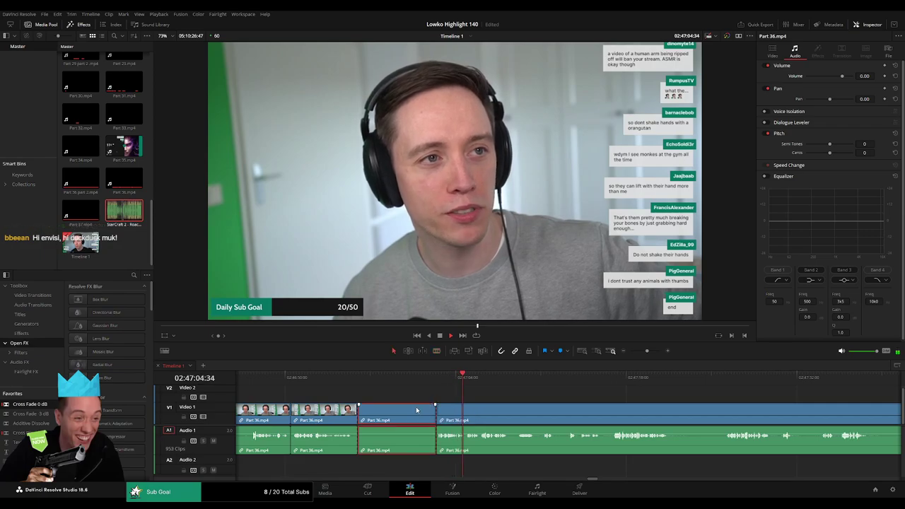
pyautogui.press('Delete')
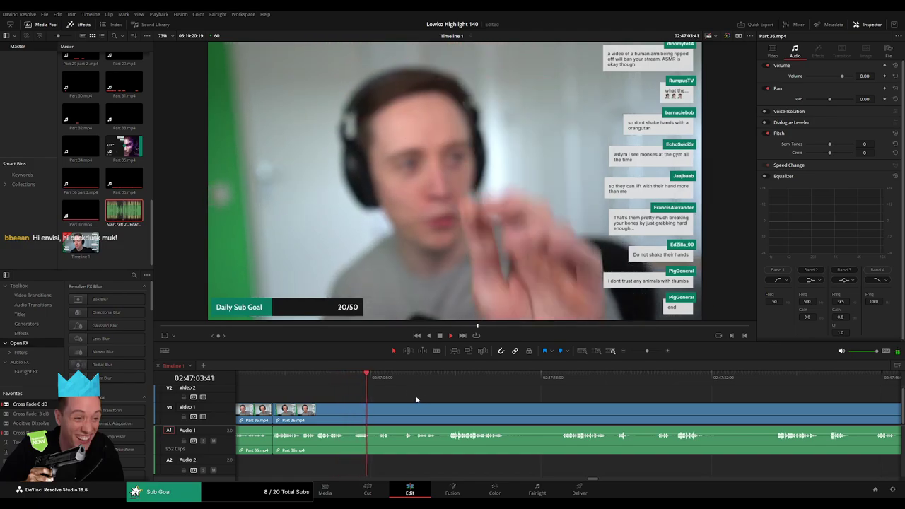
# Split Part 36.mp4 at about 02:47:15 and 02:47:19 and ripple delete the roughly four seconds between
pyautogui.moveTo(441, 406); pyautogui.dragTo(391, 405)
pyautogui.click(351, 377)
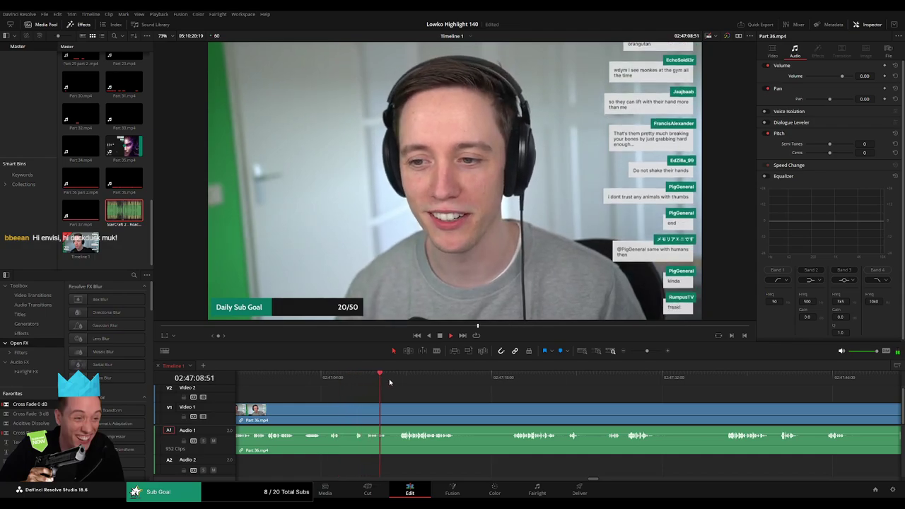
pyautogui.click(402, 382)
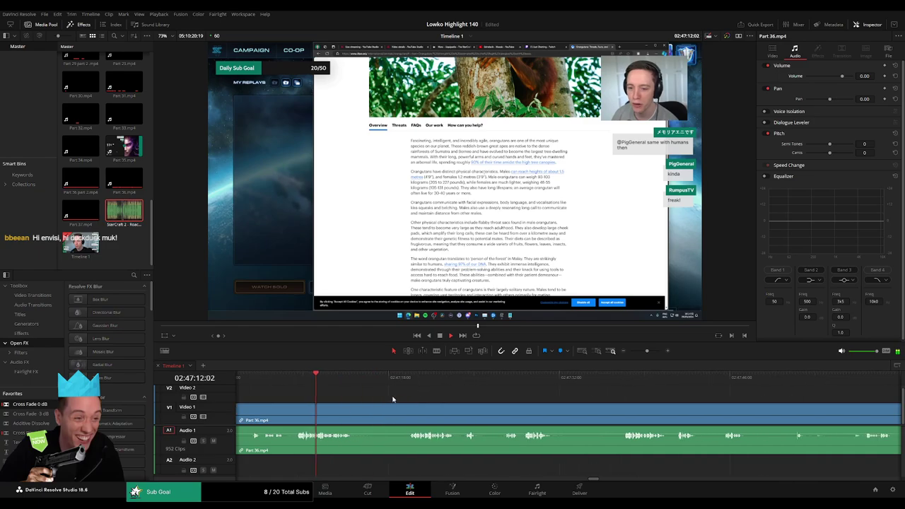
pyautogui.press('b')
pyautogui.click(357, 412)
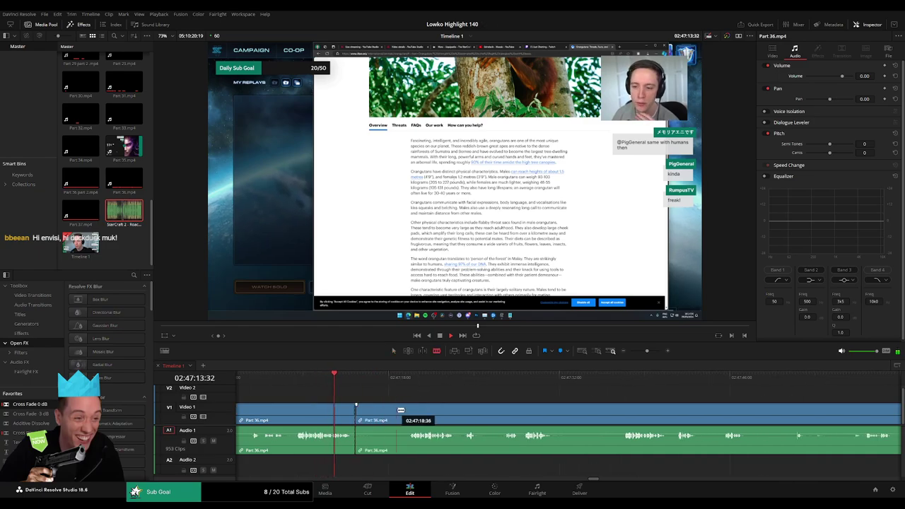
pyautogui.click(409, 412)
pyautogui.press('a')
pyautogui.click(396, 414)
pyautogui.press('Delete')
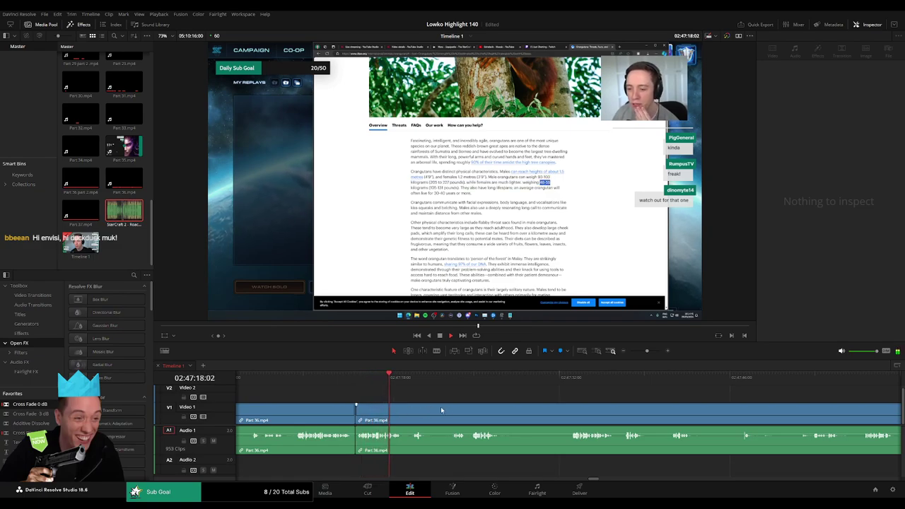
# Split Part 36.mp4 at about 02:47:21 and 02:47:23 and ripple delete the two seconds between
pyautogui.hscroll(3, 397, 409)
pyautogui.press('b')
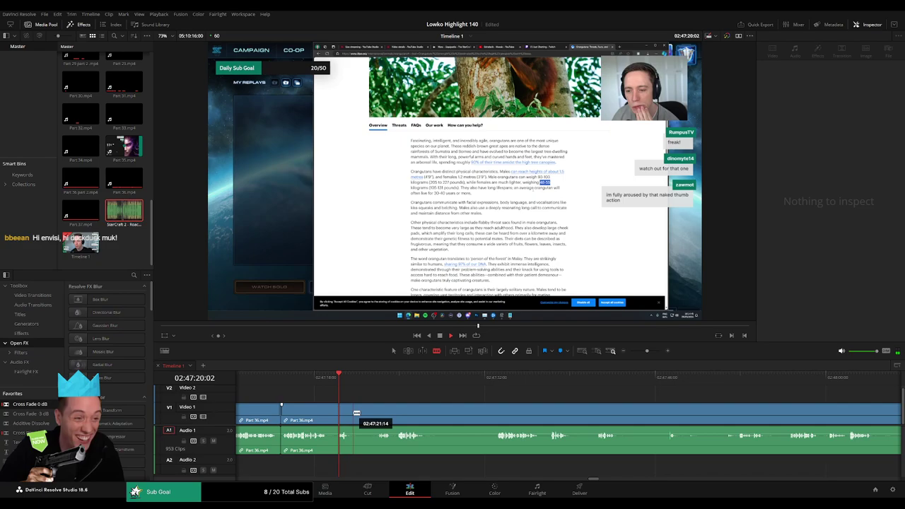
pyautogui.click(356, 412)
pyautogui.press('a')
pyautogui.click(370, 416)
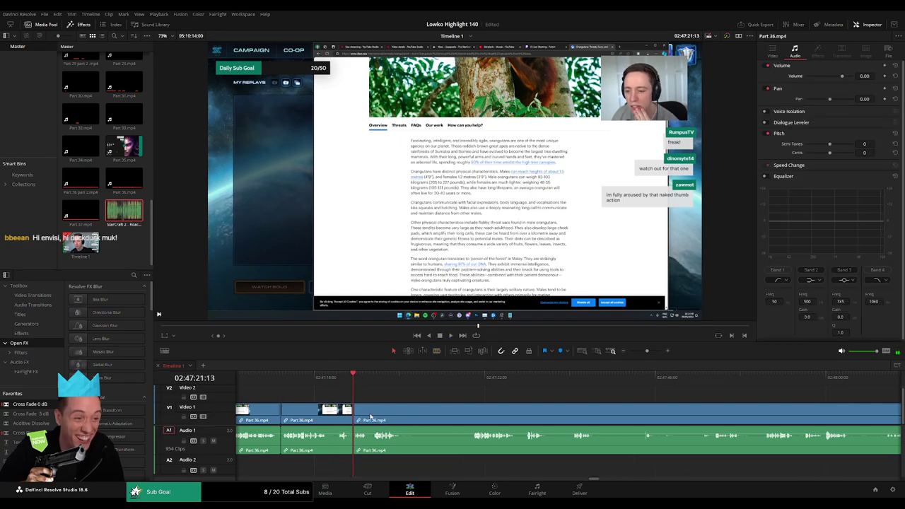
# Split Part 36.mp4 at about 02:47:25 and 02:47:31 and ripple delete the silent pause between the cuts
pyautogui.press('space')
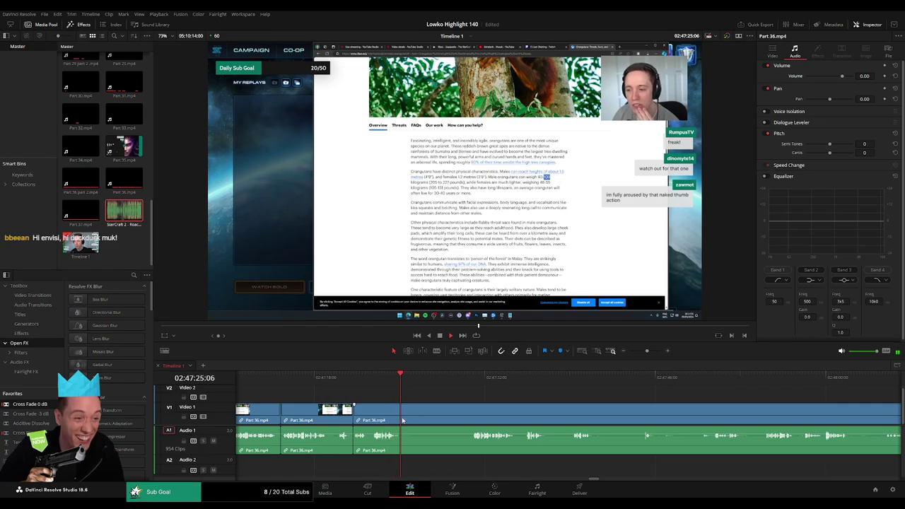
pyautogui.click(472, 418)
pyautogui.press('a')
pyautogui.click(454, 419)
pyautogui.press('Delete')
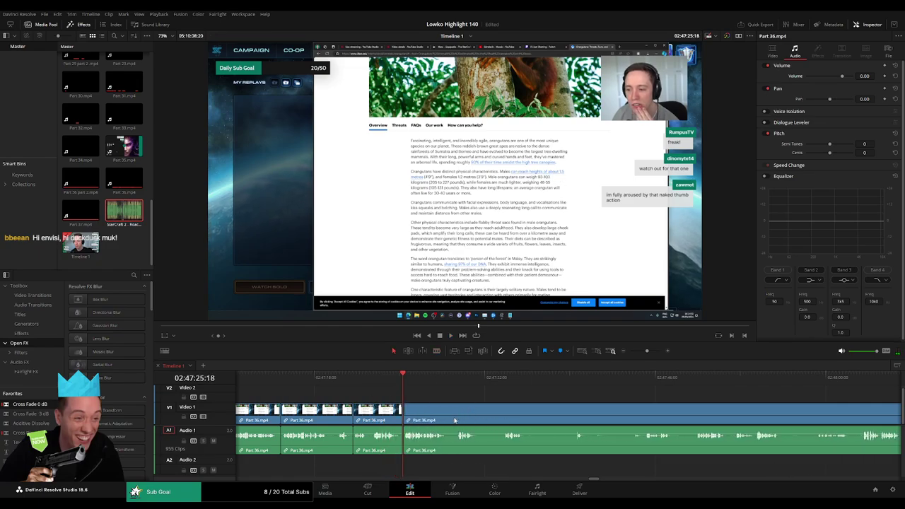
# Split Part 36.mp4 twice around 02:47:29 and ripple delete the piece of just under a second between the cuts
pyautogui.press('space')
pyautogui.moveTo(493, 408); pyautogui.dragTo(397, 406)
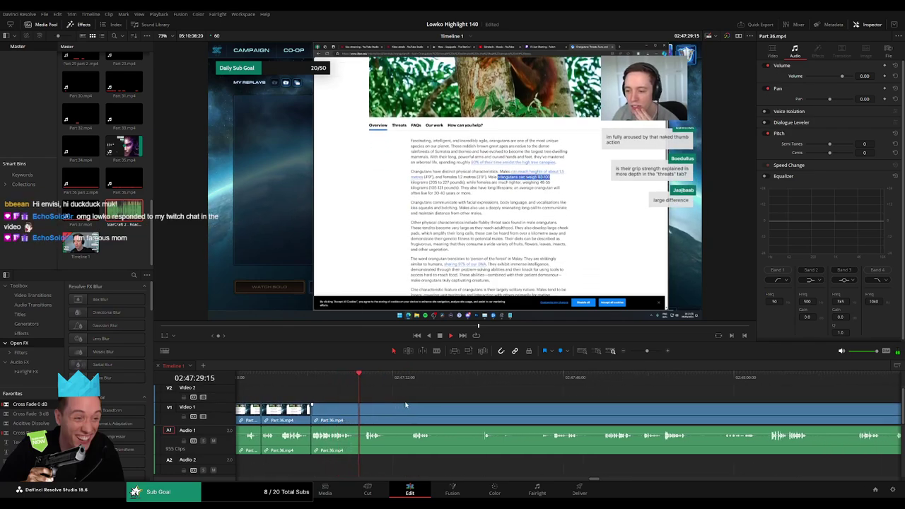
pyautogui.press('b')
pyautogui.click(354, 408)
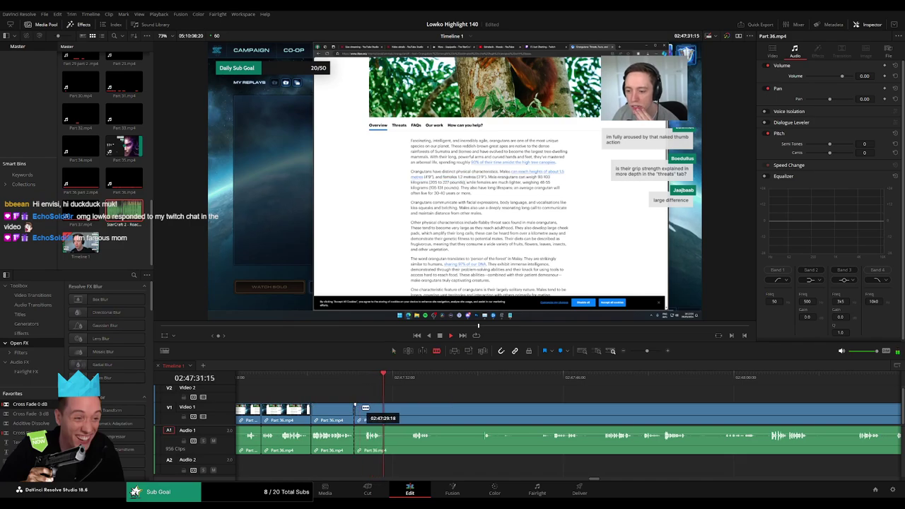
pyautogui.click(363, 409)
pyautogui.press('a')
pyautogui.click(359, 410)
pyautogui.press('Delete')
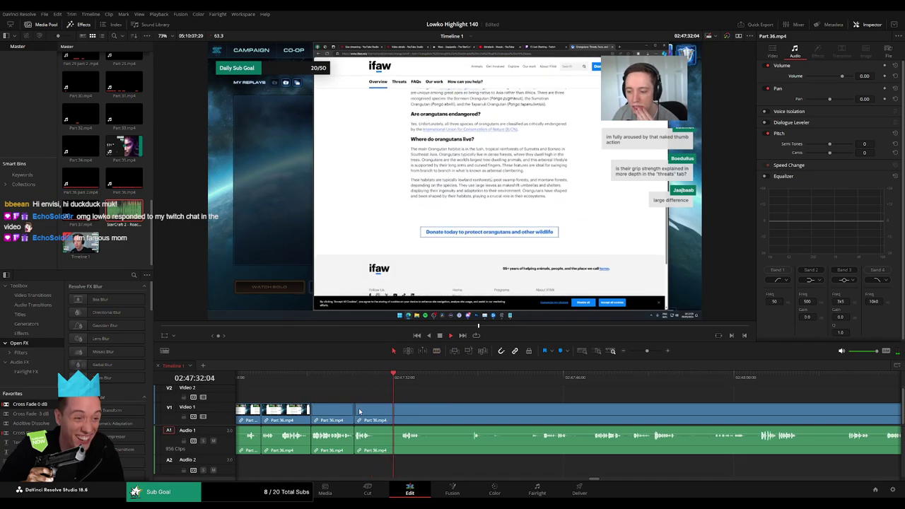
# Split Part 36.mp4 at about 02:47:31 and 02:47:33 and ripple delete the two seconds between
pyautogui.press('b')
pyautogui.moveTo(380, 412); pyautogui.dragTo(395, 414)
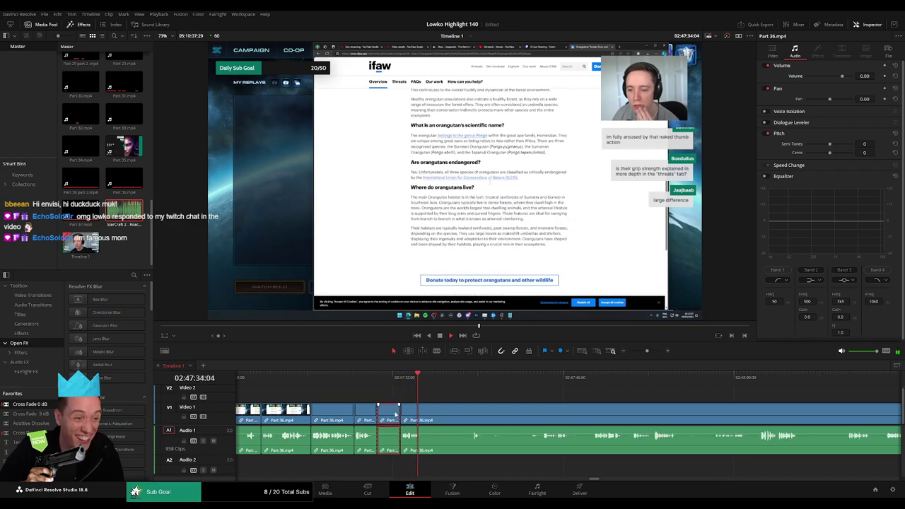
pyautogui.press('Delete')
# Split Part 36.mp4 at about 02:47:33 and 02:47:46 and ripple delete the roughly 14-second section between the cuts
pyautogui.click(442, 380)
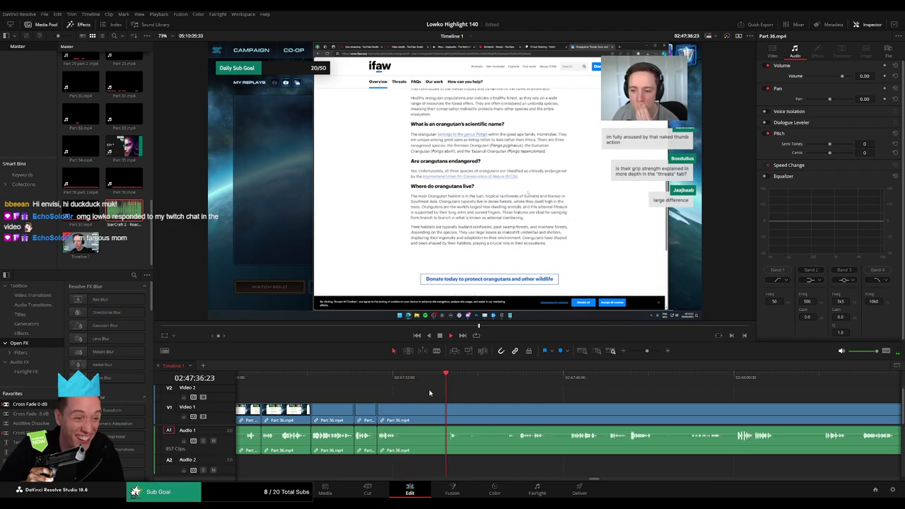
pyautogui.press('b')
pyautogui.click(401, 415)
pyautogui.click(502, 381)
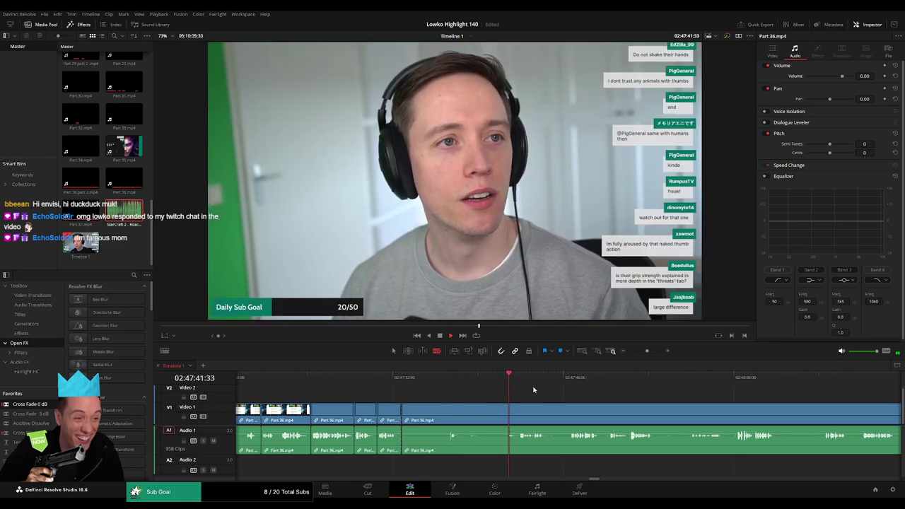
pyautogui.moveTo(537, 390); pyautogui.dragTo(413, 395)
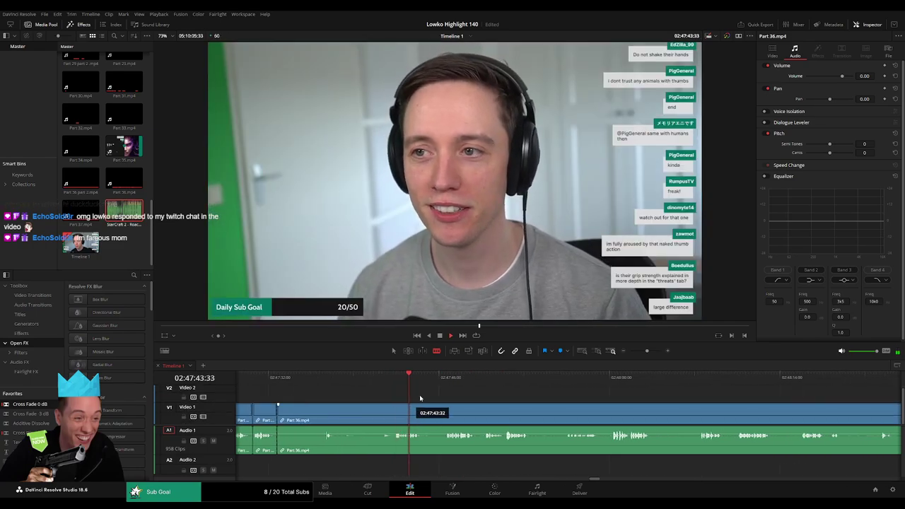
pyautogui.click(443, 382)
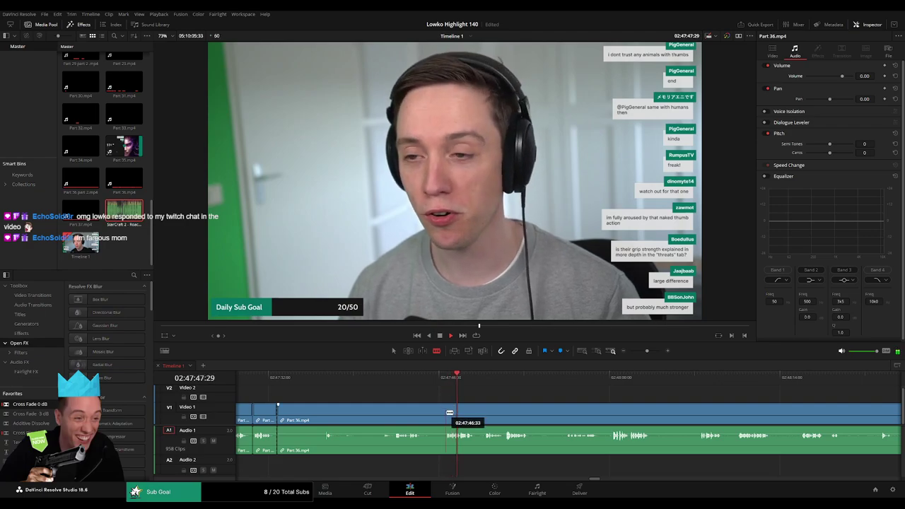
pyautogui.click(445, 413)
pyautogui.press('a')
pyautogui.click(434, 415)
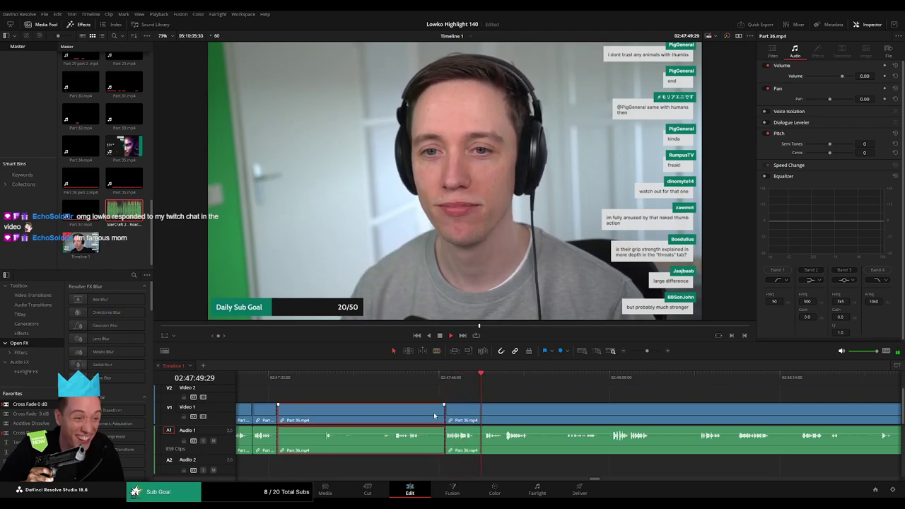
pyautogui.press('Delete')
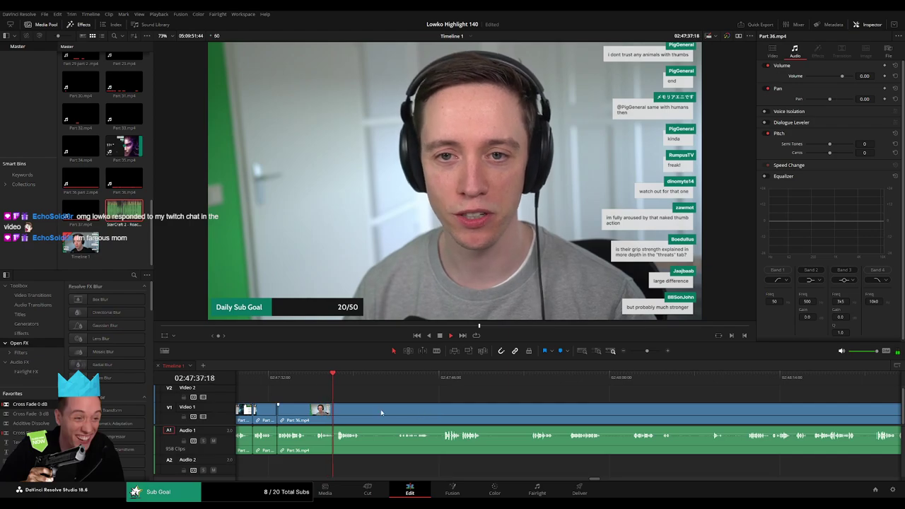
# Split Part 36.mp4 at about 02:47:37:35, just before the talking resumes
pyautogui.press('b')
pyautogui.click(337, 414)
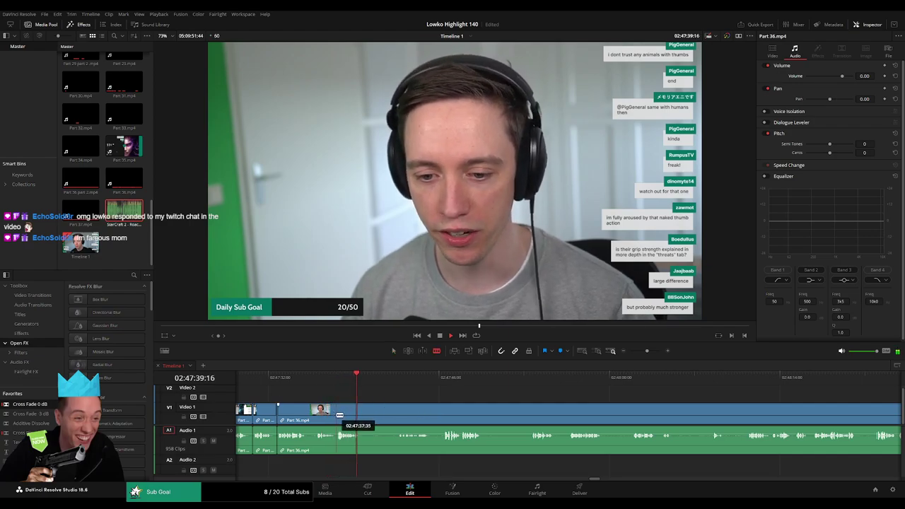
pyautogui.click(442, 377)
pyautogui.press('a')
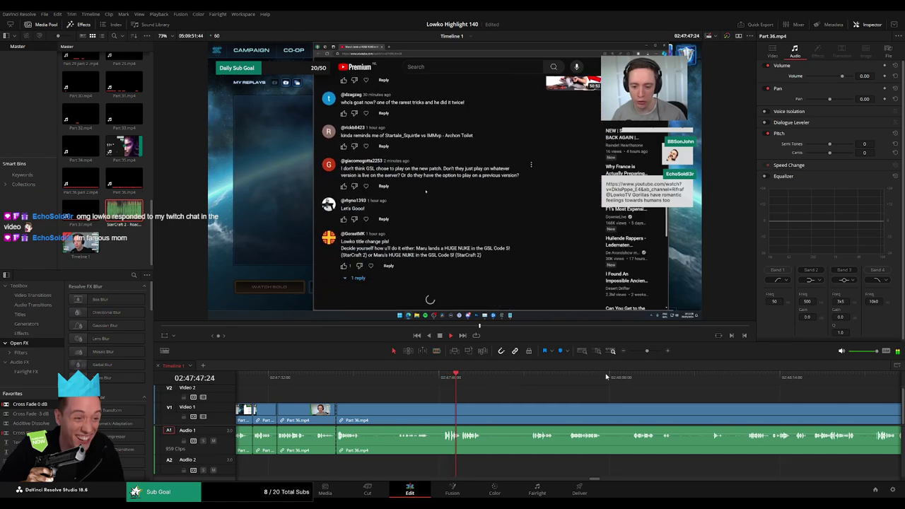
# Scan the uncut end of Part 36.mp4 from about 02:47:47 to 02:50:10 for moments worth keeping
pyautogui.moveTo(540, 381); pyautogui.dragTo(771, 380)
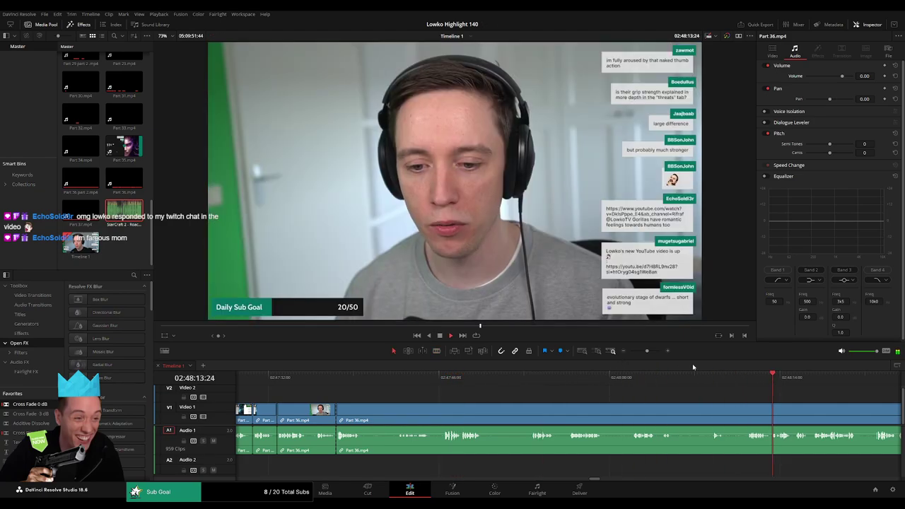
pyautogui.moveTo(644, 352); pyautogui.dragTo(642, 353)
pyautogui.click(584, 380)
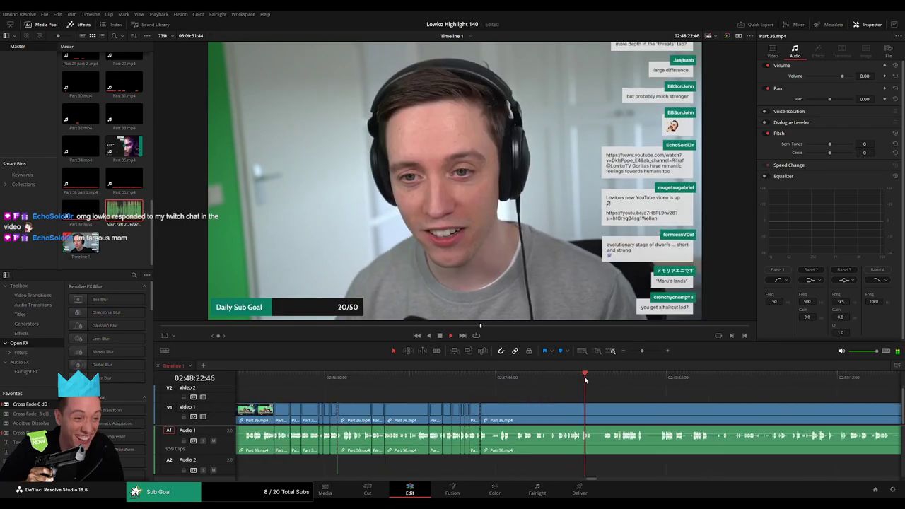
pyautogui.click(667, 380)
pyautogui.click(828, 380)
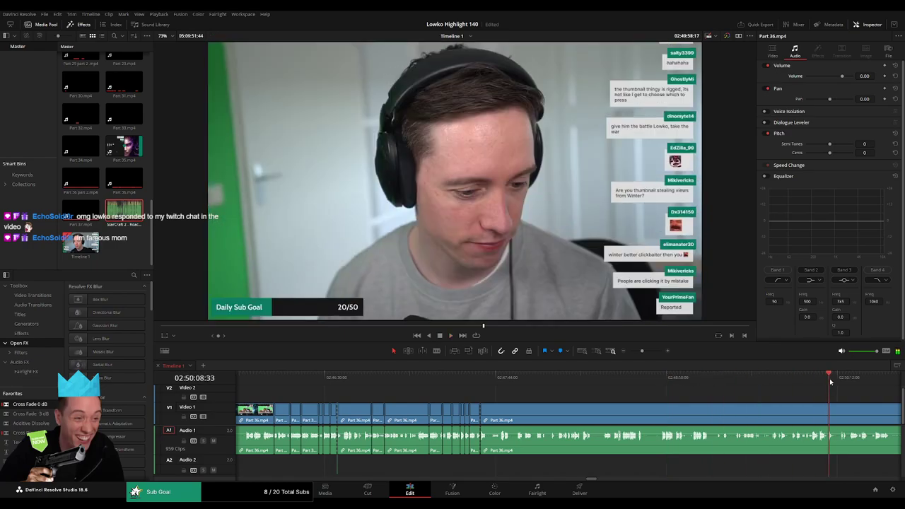
pyautogui.press('space')
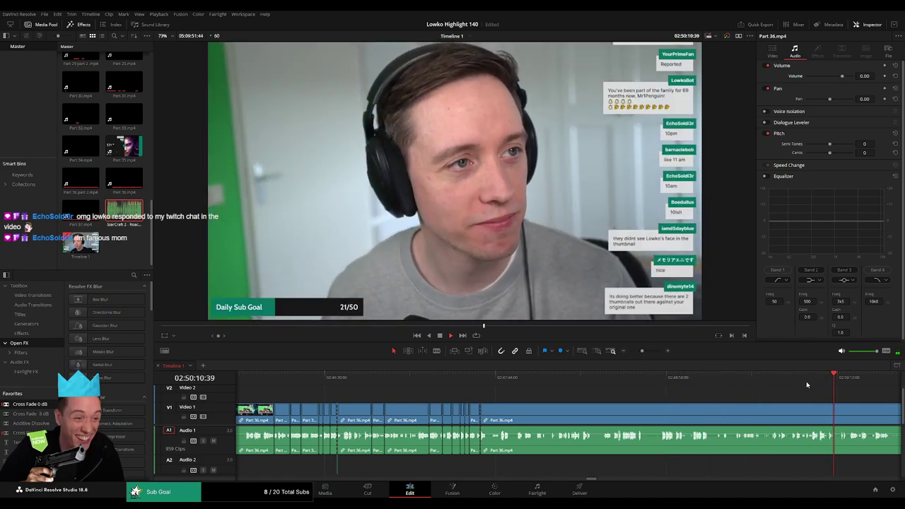
pyautogui.click(808, 380)
pyautogui.hscroll(5, 805, 402)
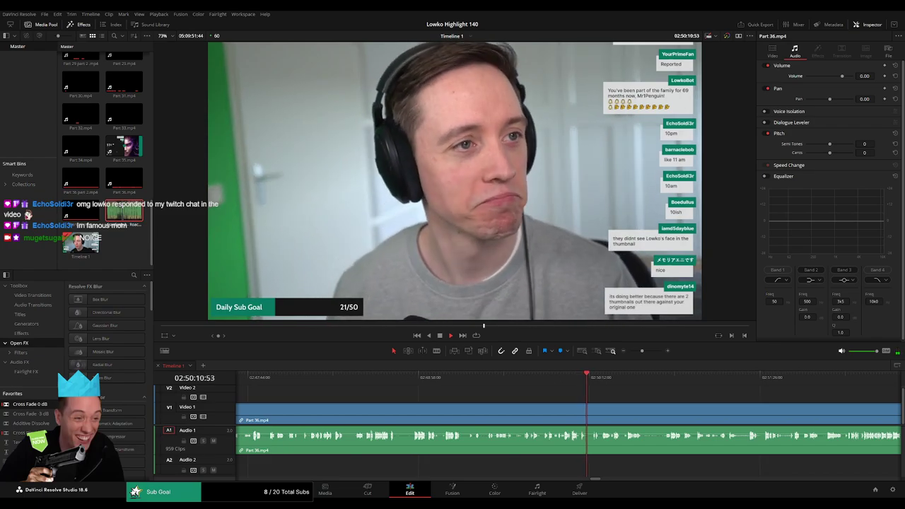
# Replay the stretch of Part 36.mp4 around 02:50:08 several times and preview onward to about 02:50:27 to judge whether to keep it
pyautogui.click(582, 379)
pyautogui.press('space')
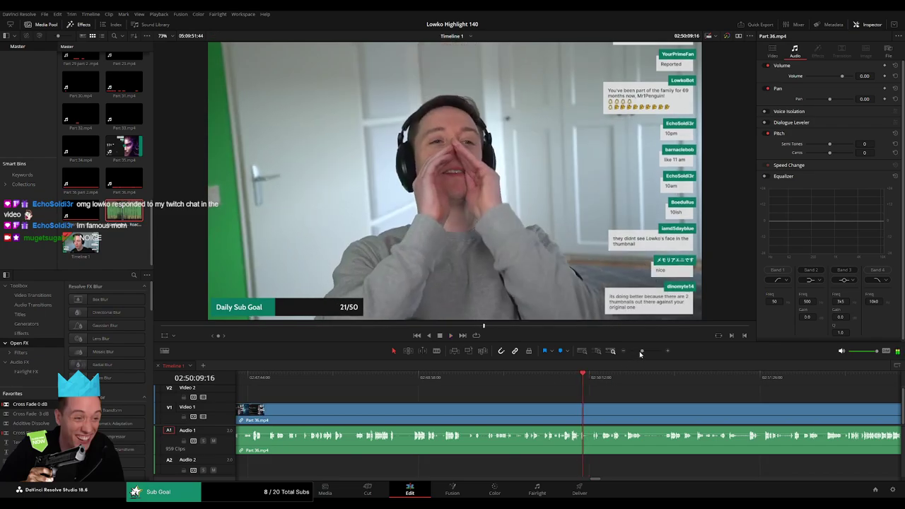
pyautogui.moveTo(642, 351); pyautogui.dragTo(647, 352)
pyautogui.press('space')
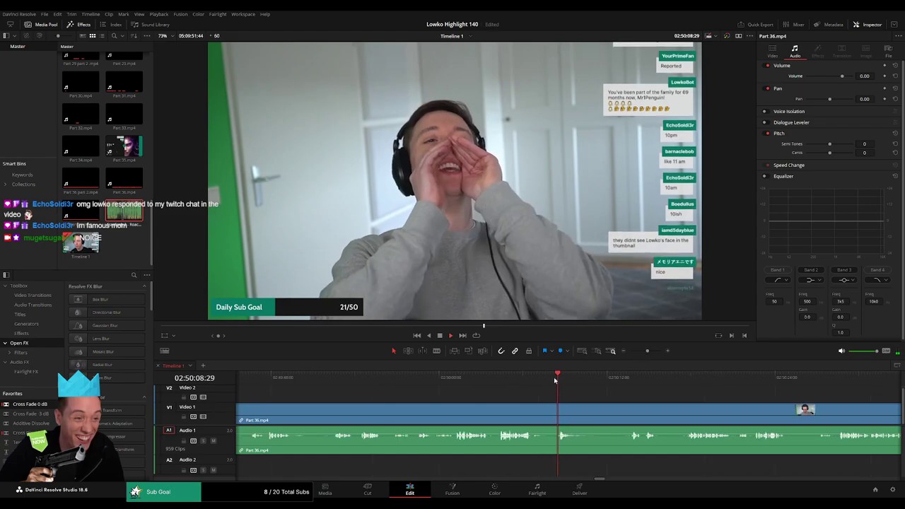
pyautogui.click(555, 380)
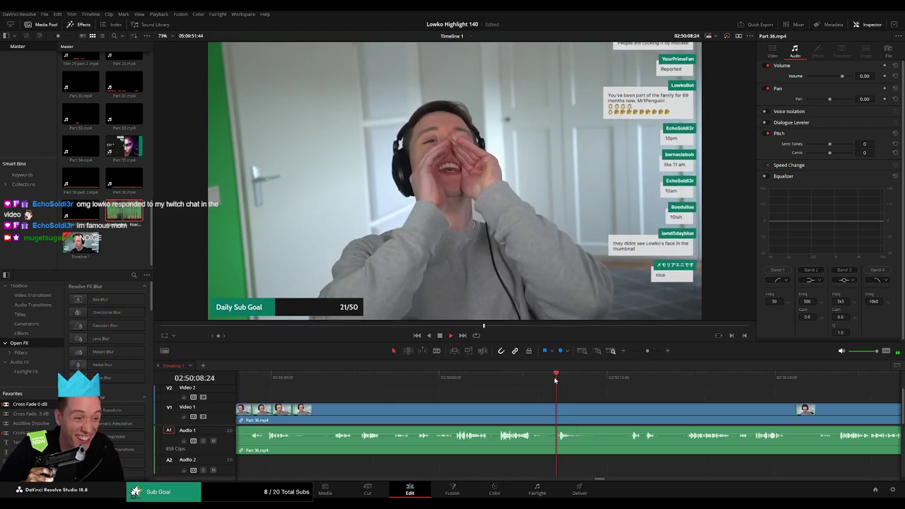
pyautogui.click(554, 381)
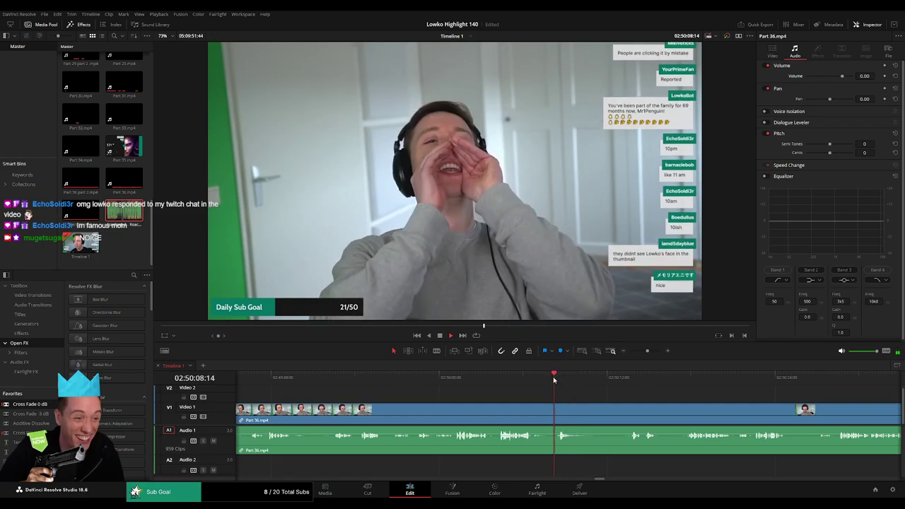
pyautogui.click(544, 380)
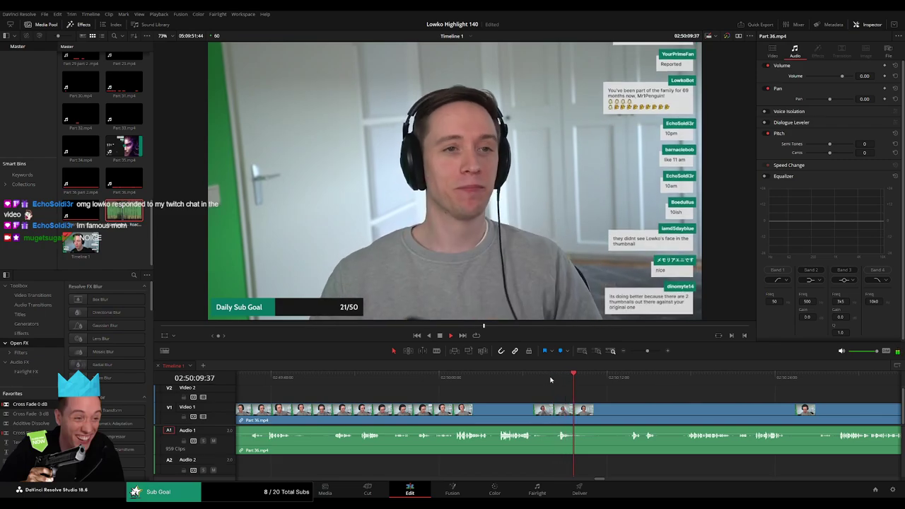
pyautogui.click(548, 380)
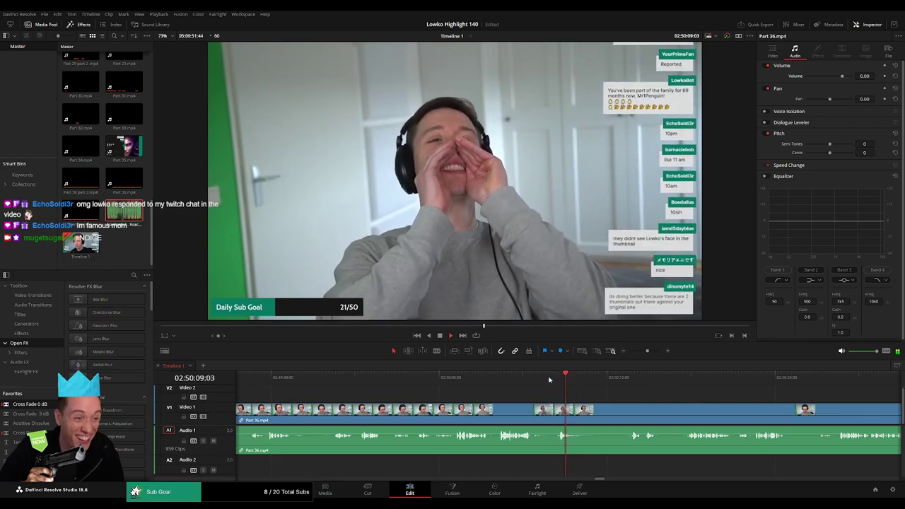
pyautogui.click(549, 380)
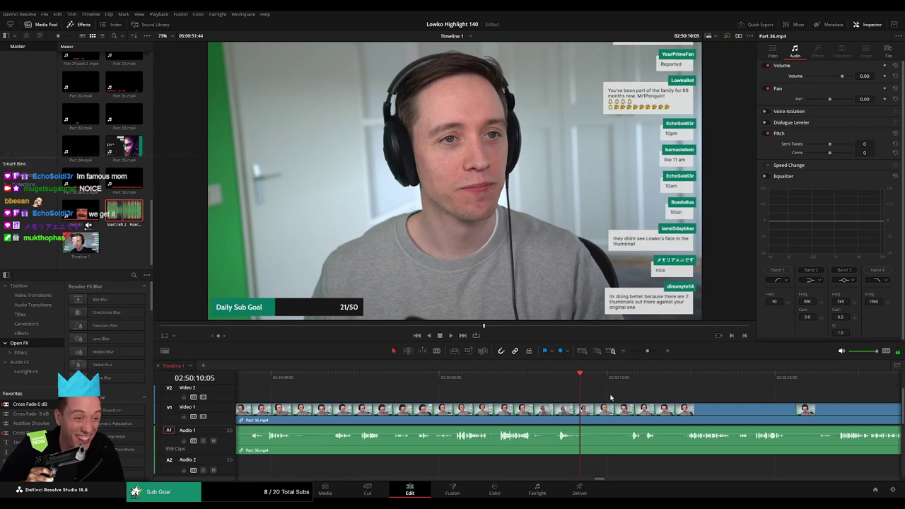
pyautogui.moveTo(617, 396); pyautogui.dragTo(498, 393)
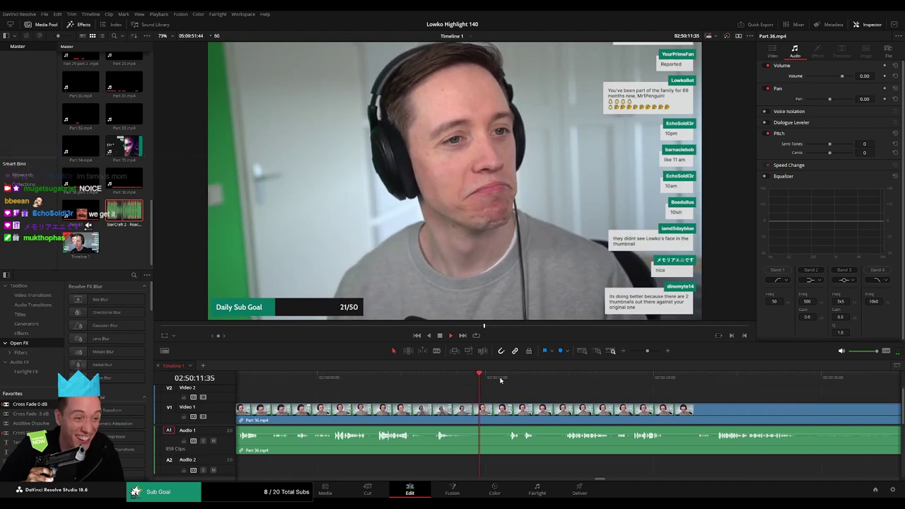
pyautogui.click(504, 380)
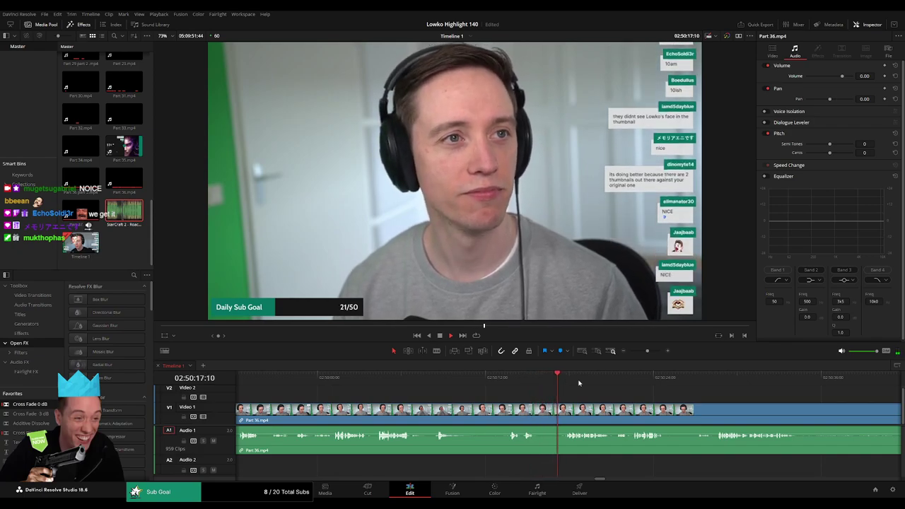
pyautogui.click(636, 378)
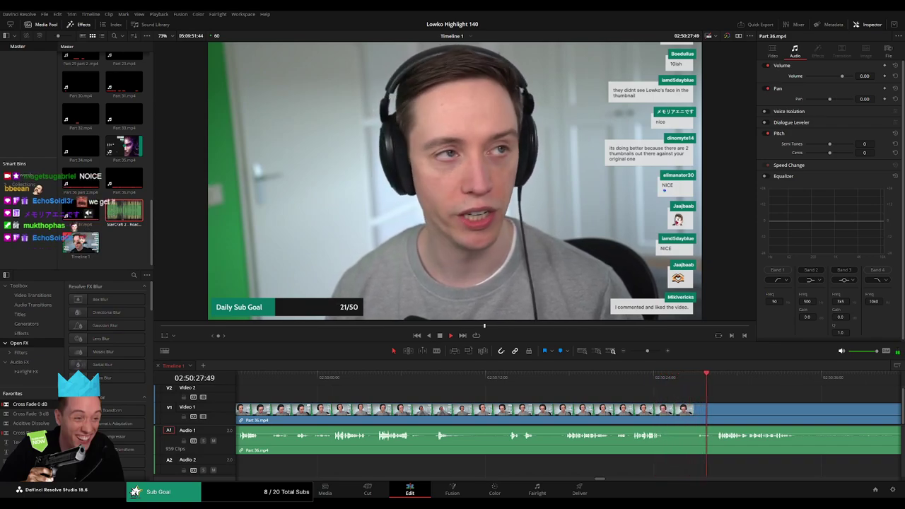
# Skim the rest of Part 36.mp4 up to about 02:52:17 and ripple delete its whole remaining section before Part 36 part 2.mp4
pyautogui.click(635, 351)
pyautogui.moveTo(568, 384); pyautogui.dragTo(591, 386)
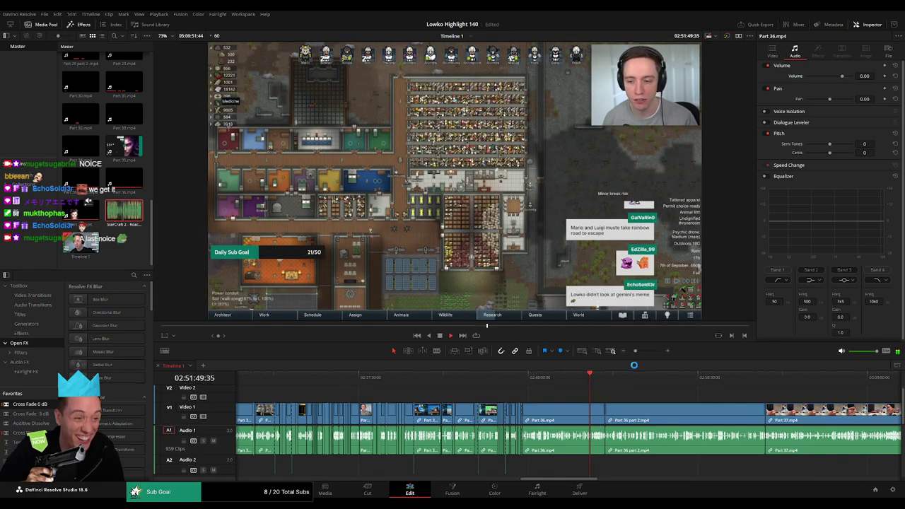
pyautogui.click(645, 351)
pyautogui.click(597, 381)
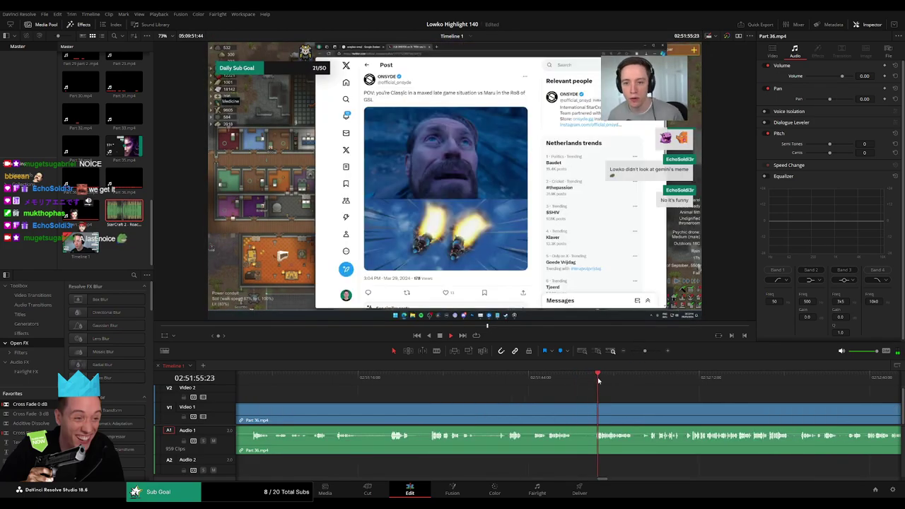
pyautogui.moveTo(619, 393); pyautogui.dragTo(527, 390)
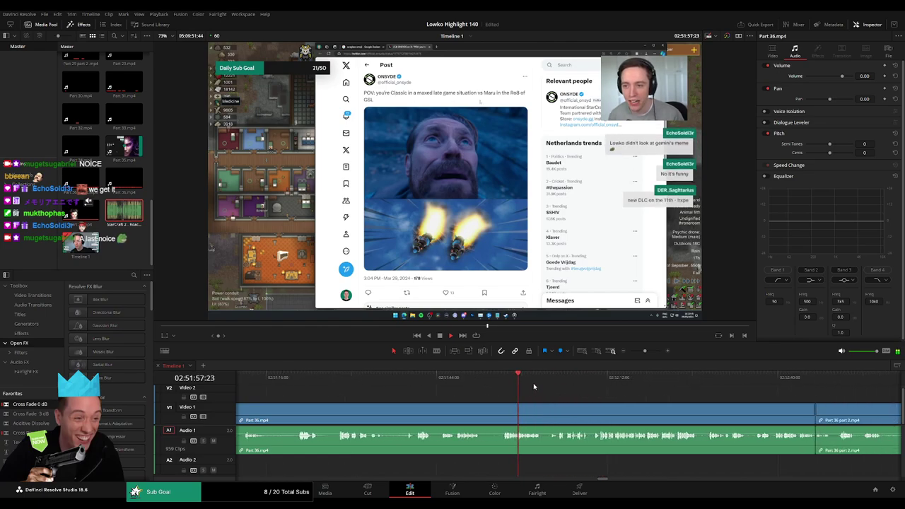
pyautogui.press('space')
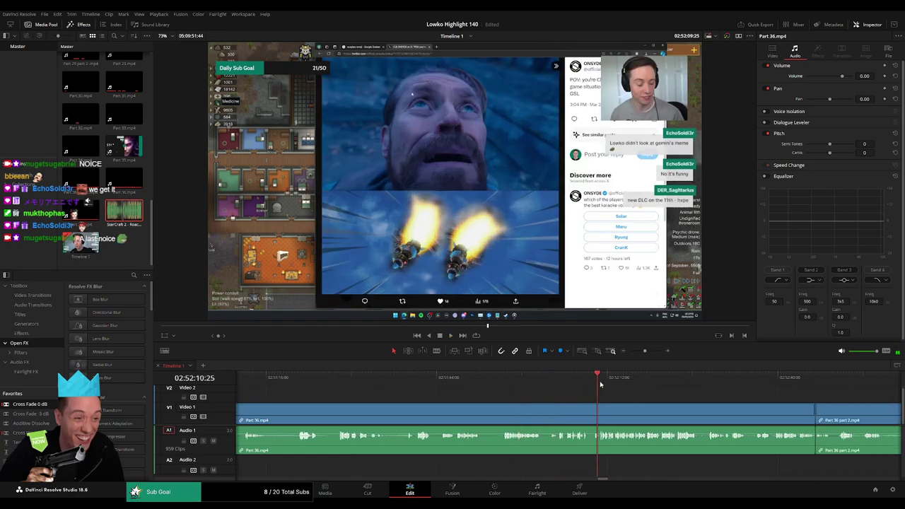
pyautogui.moveTo(600, 382); pyautogui.dragTo(632, 383)
pyautogui.moveTo(643, 352); pyautogui.dragTo(634, 354)
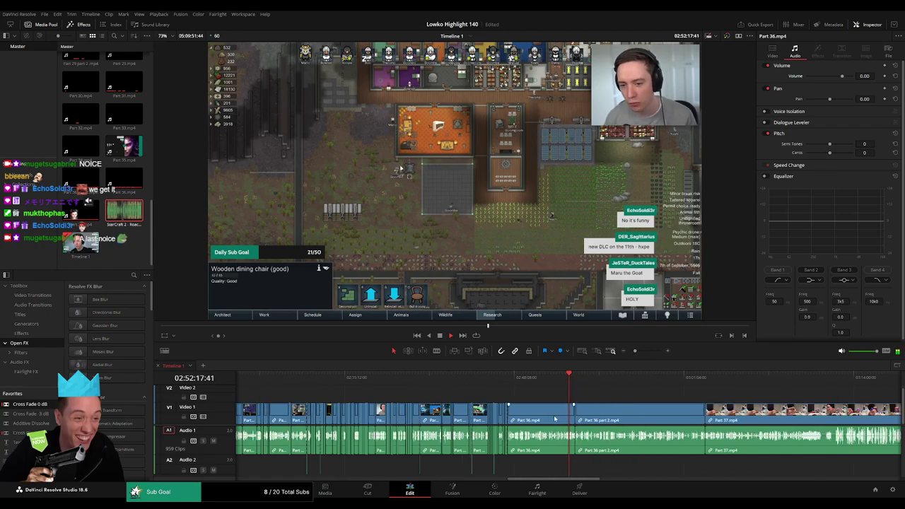
pyautogui.click(551, 418)
pyautogui.press('Delete')
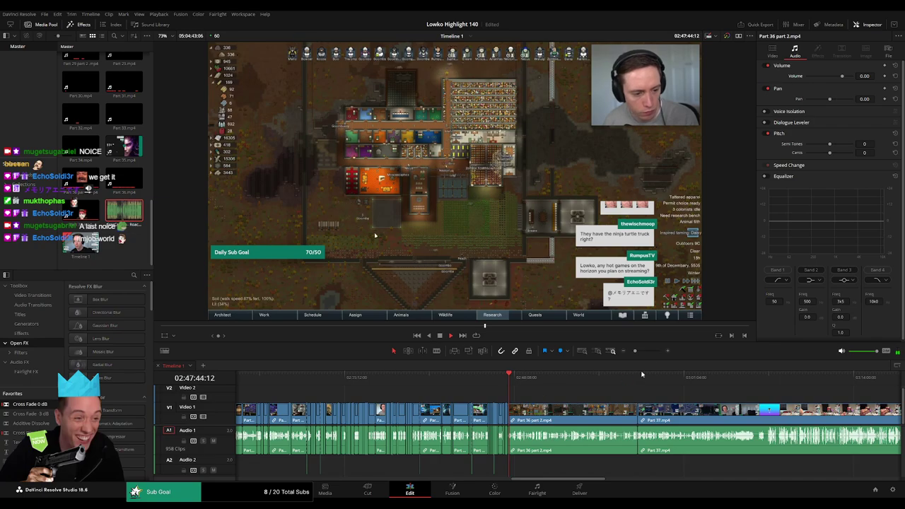
# Scan Part 36 part 2.mp4 from its start at about 02:47:44 to 02:54:27 for moments worth keeping
pyautogui.scroll(2, 648, 366)
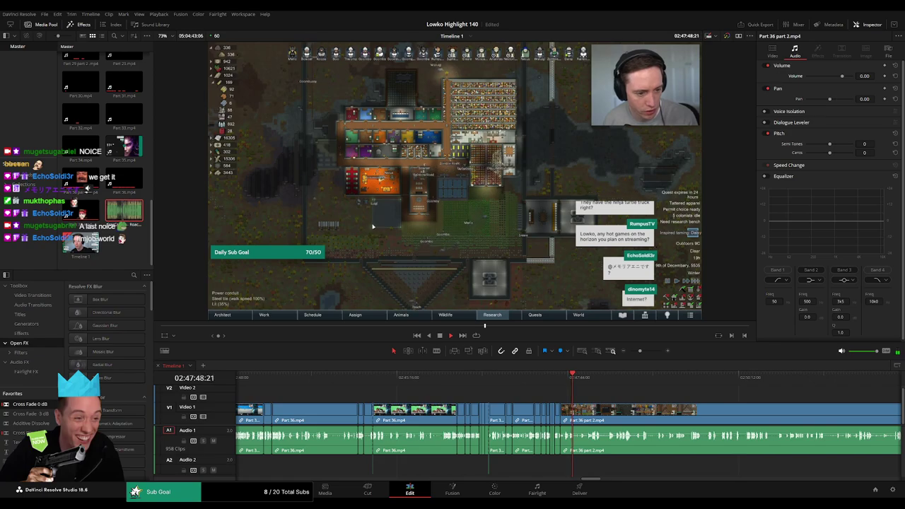
pyautogui.click(613, 377)
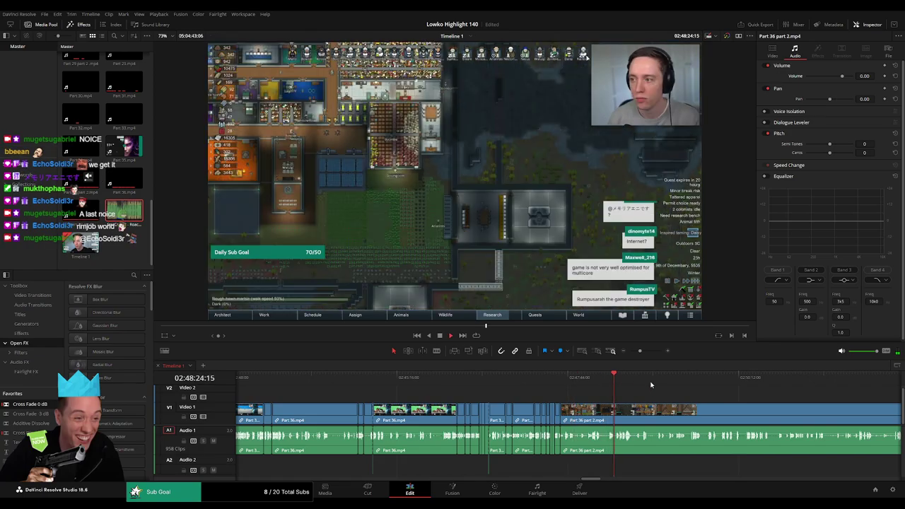
pyautogui.moveTo(637, 351); pyautogui.dragTo(641, 350)
pyautogui.moveTo(645, 393); pyautogui.dragTo(499, 385)
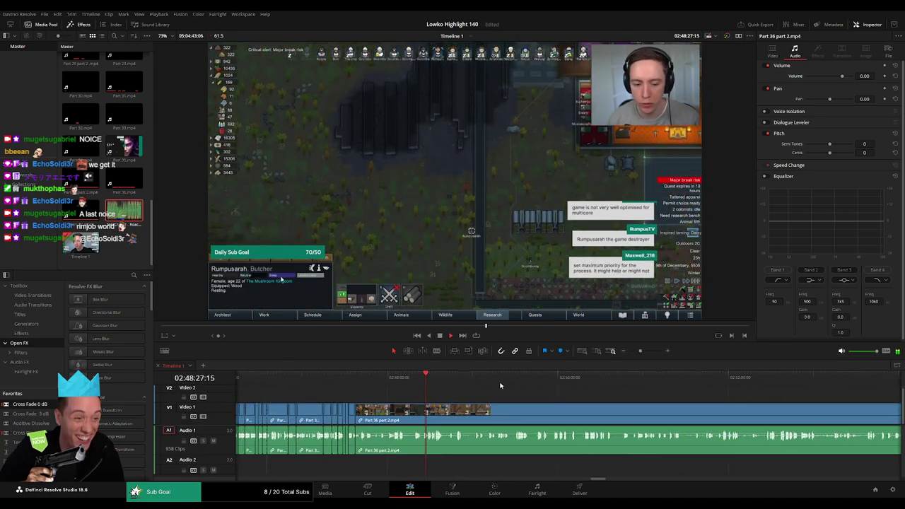
pyautogui.click(436, 380)
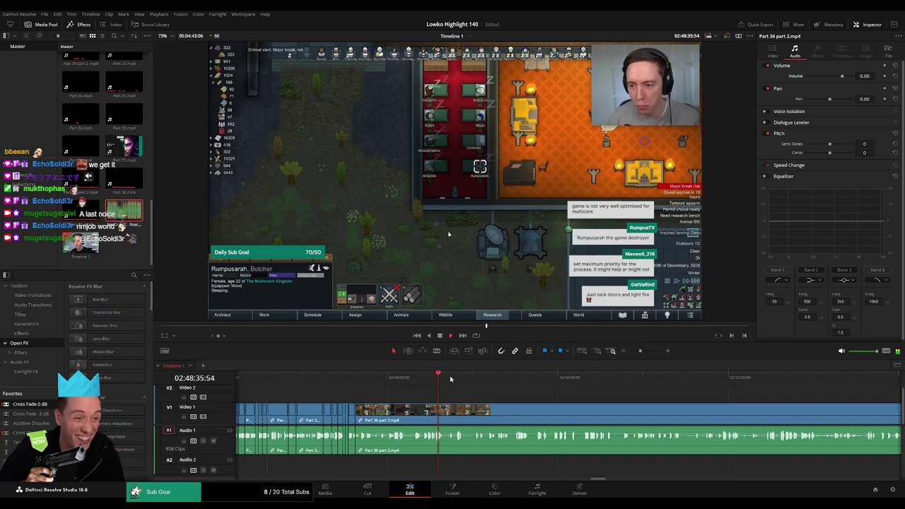
pyautogui.moveTo(450, 380)
pyautogui.mouseDown()
pyautogui.moveTo(632, 379)
pyautogui.moveTo(612, 400)
pyautogui.moveTo(450, 393)
pyautogui.mouseUp()
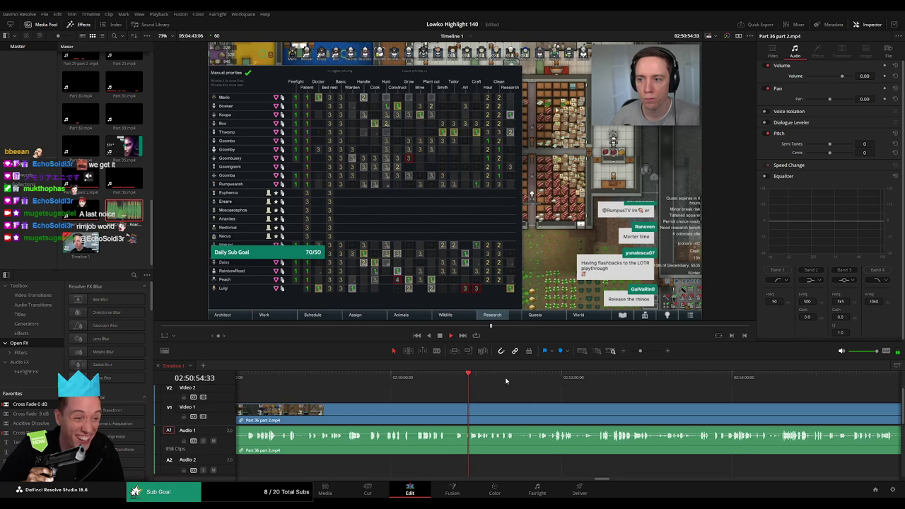
pyautogui.moveTo(505, 381); pyautogui.dragTo(556, 382)
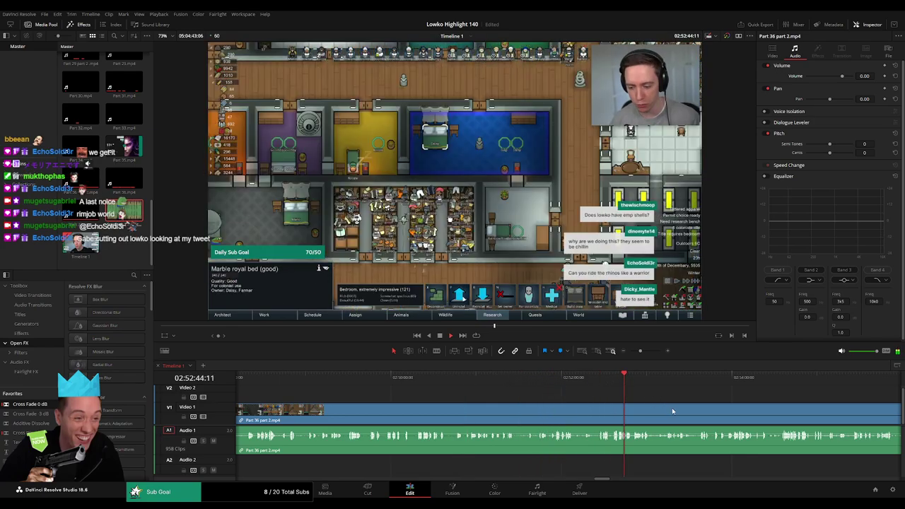
pyautogui.moveTo(673, 411); pyautogui.dragTo(591, 386)
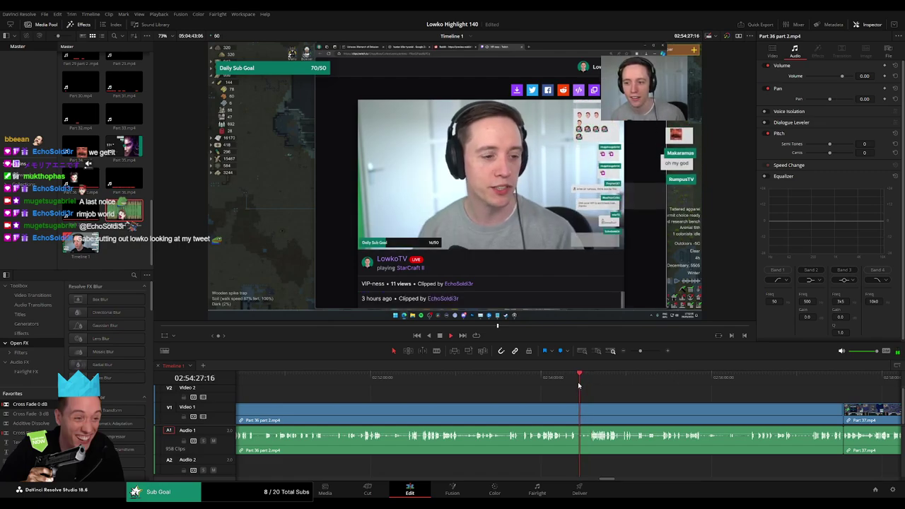
# Recheck Part 36 part 2.mp4 from about 02:48:00 to 02:54:22 to locate where the usable section begins
pyautogui.click(569, 386)
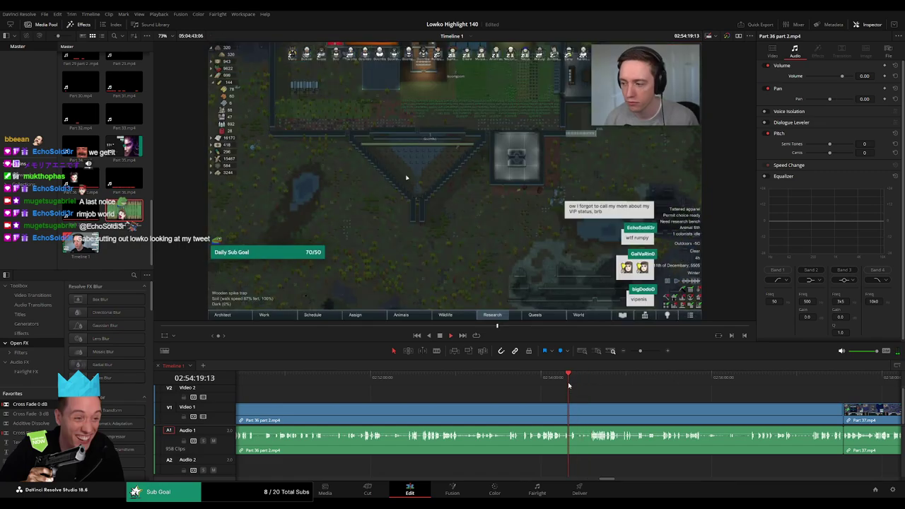
pyautogui.hscroll(-3, 467, 408)
pyautogui.hscroll(-1, 467, 408)
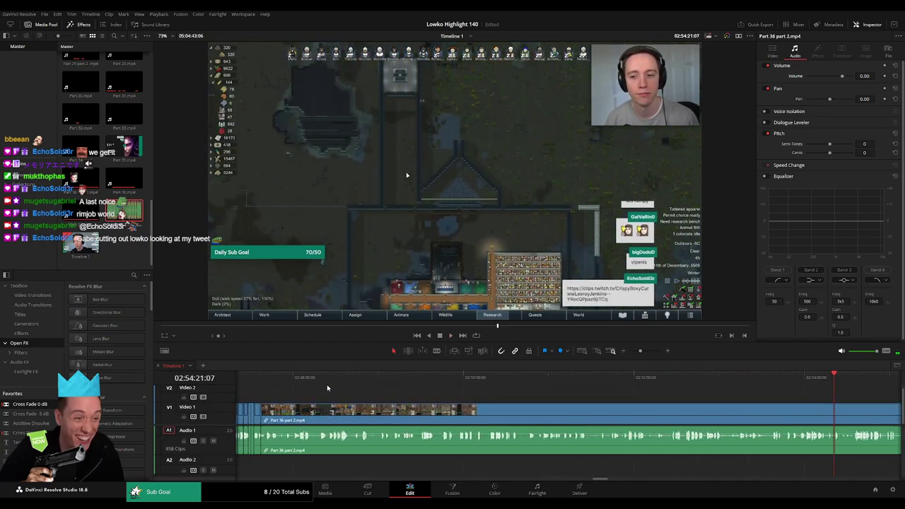
pyautogui.moveTo(283, 385); pyautogui.dragTo(756, 405)
pyautogui.hscroll(5, 756, 404)
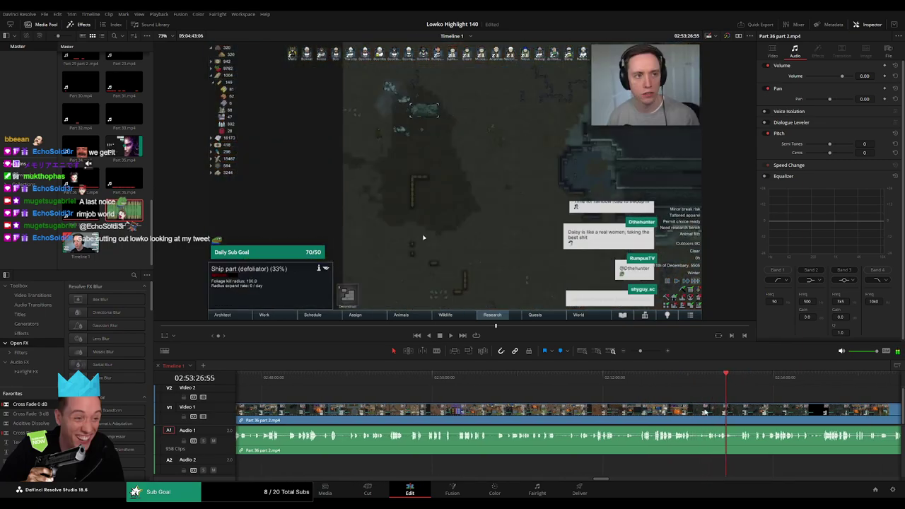
pyautogui.moveTo(494, 386)
pyautogui.mouseDown()
pyautogui.moveTo(558, 384)
pyautogui.moveTo(540, 388)
pyautogui.mouseUp()
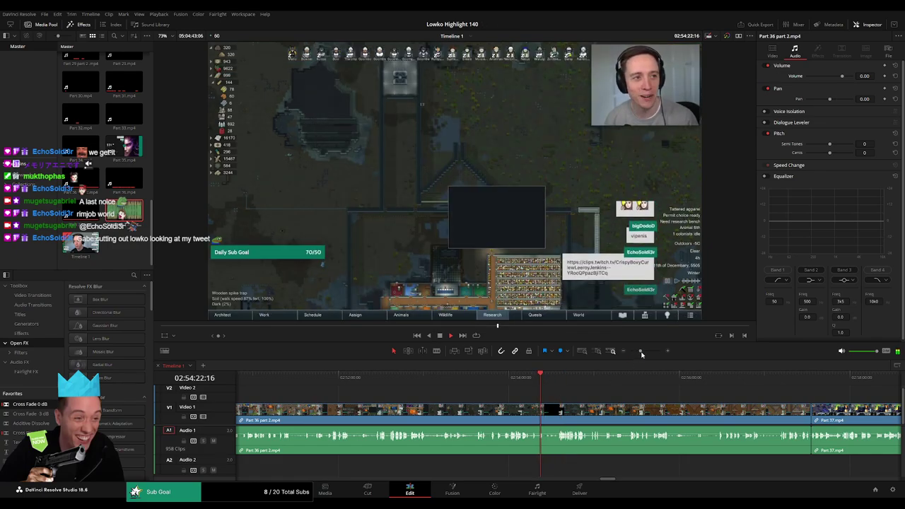
pyautogui.moveTo(644, 353); pyautogui.dragTo(646, 352)
# Split Part 36 part 2.mp4 at about 02:54:00 and ripple delete everything in it before that point
pyautogui.moveTo(469, 385); pyautogui.dragTo(368, 383)
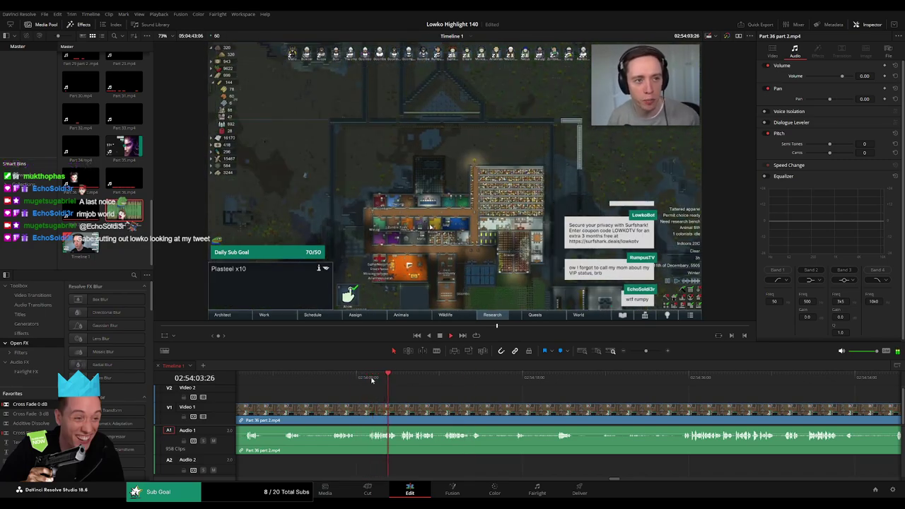
pyautogui.click(336, 383)
pyautogui.moveTo(342, 407); pyautogui.dragTo(482, 403)
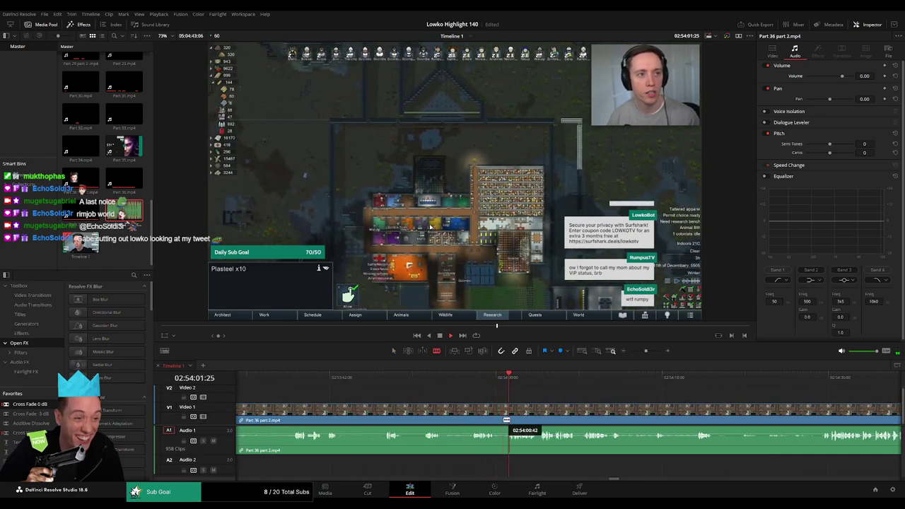
pyautogui.click(507, 416)
pyautogui.press('a')
pyautogui.click(486, 417)
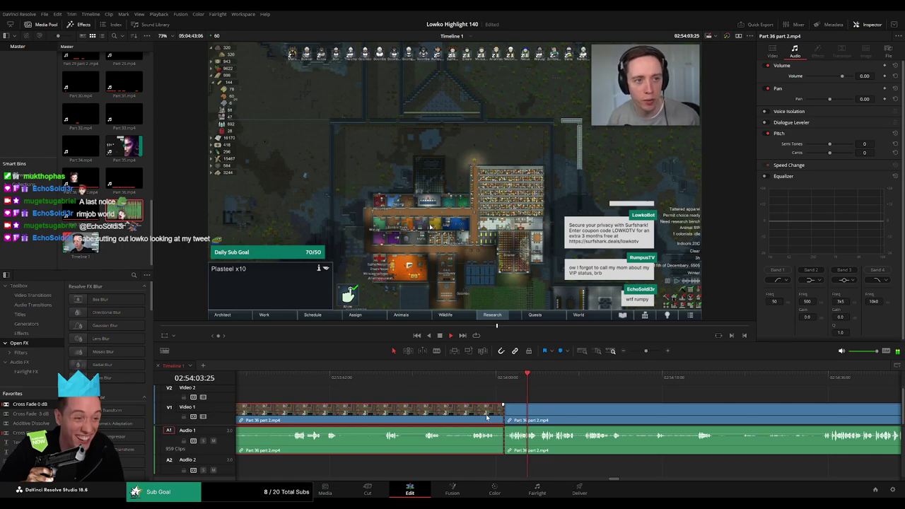
pyautogui.press('Delete')
# Play across the join between Part 36.mp4 and Part 36 part 2.mp4 and replay the seconds around 02:47:42 to check the cut
pyautogui.click(542, 380)
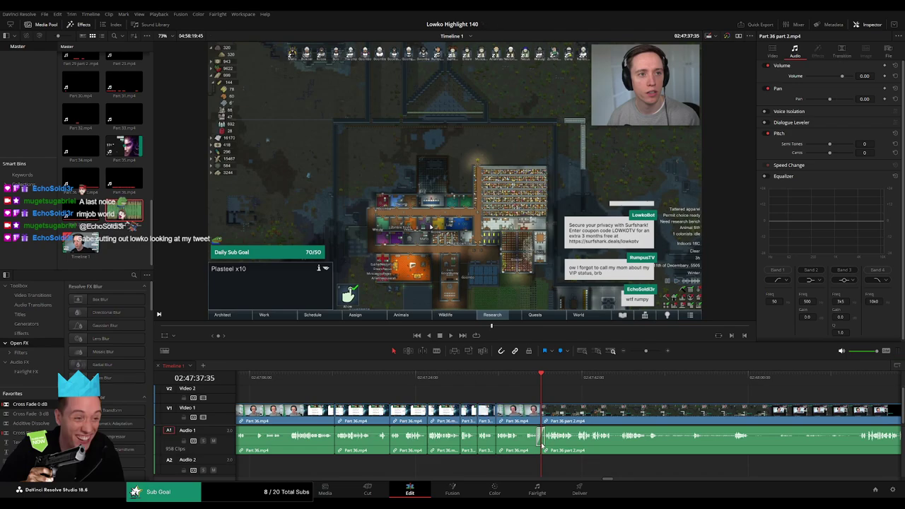
pyautogui.press('space')
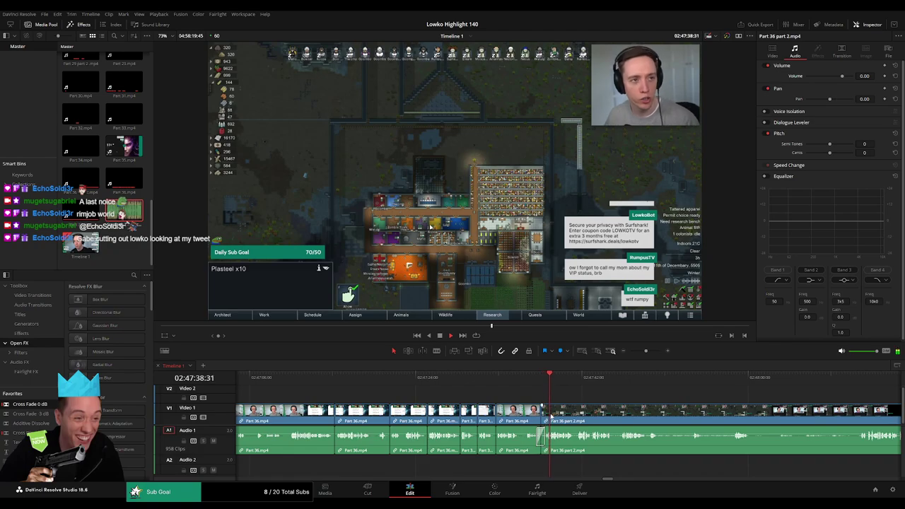
pyautogui.click(530, 381)
pyautogui.press('space')
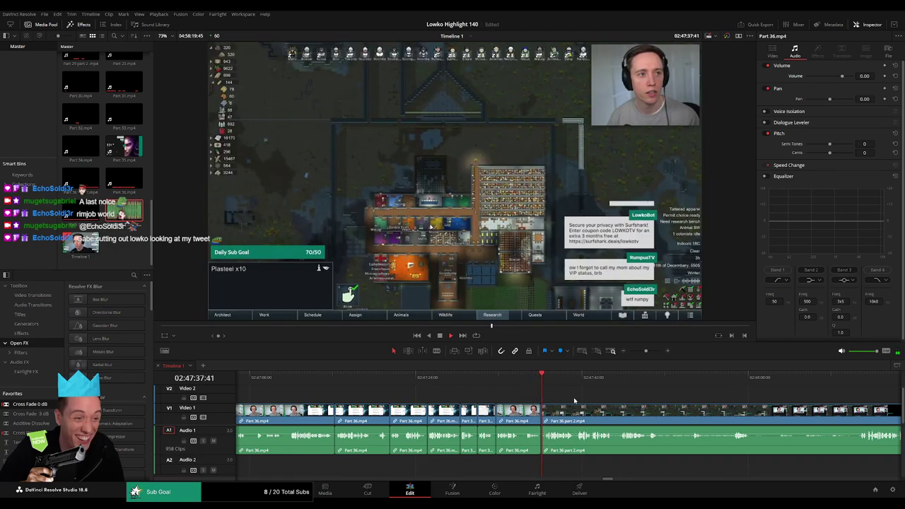
pyautogui.moveTo(504, 399); pyautogui.dragTo(450, 398)
pyautogui.hscroll(2, 449, 397)
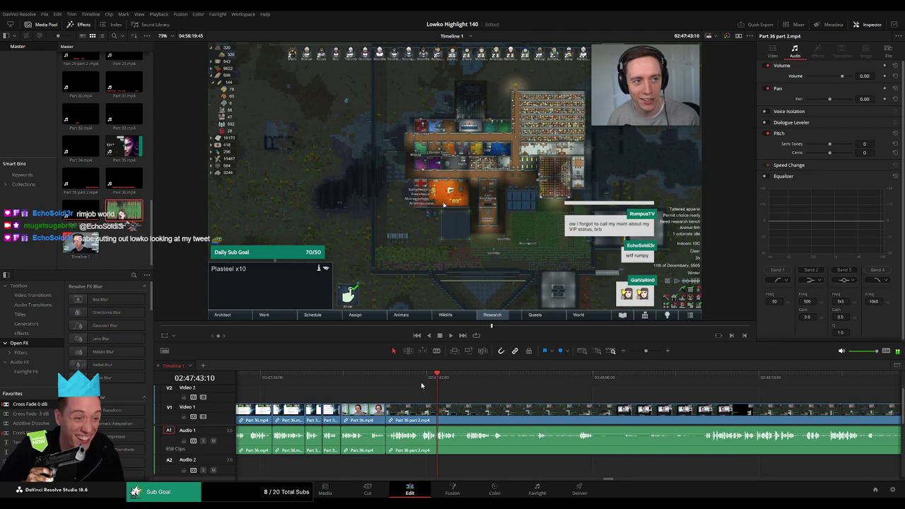
pyautogui.click(421, 382)
pyautogui.click(422, 383)
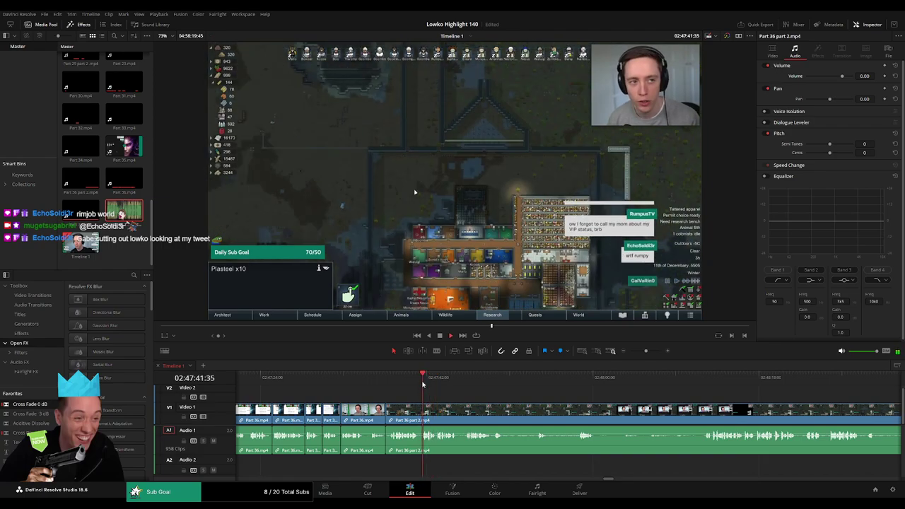
pyautogui.click(422, 383)
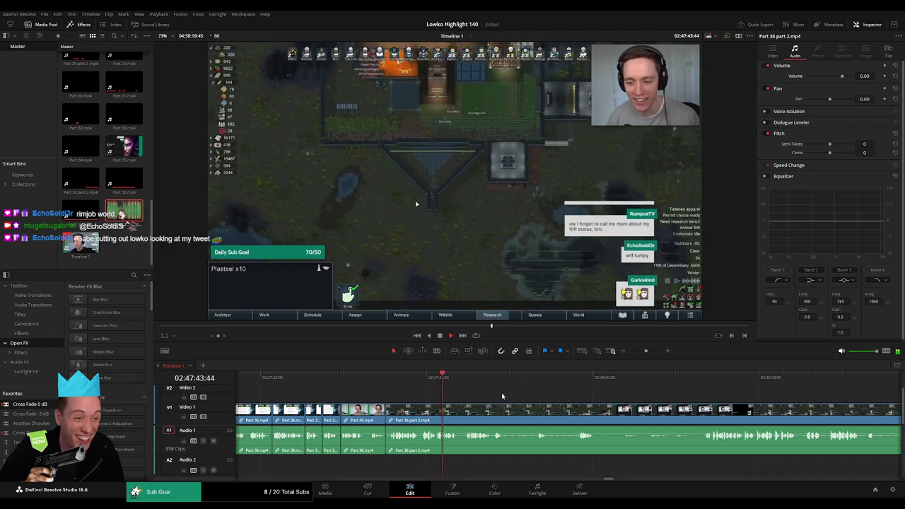
# Cut Part 36 part 2.mp4 at about 02:47:50 and 02:47:54 and ripple delete the pause between the cuts
pyautogui.moveTo(505, 395); pyautogui.dragTo(411, 388)
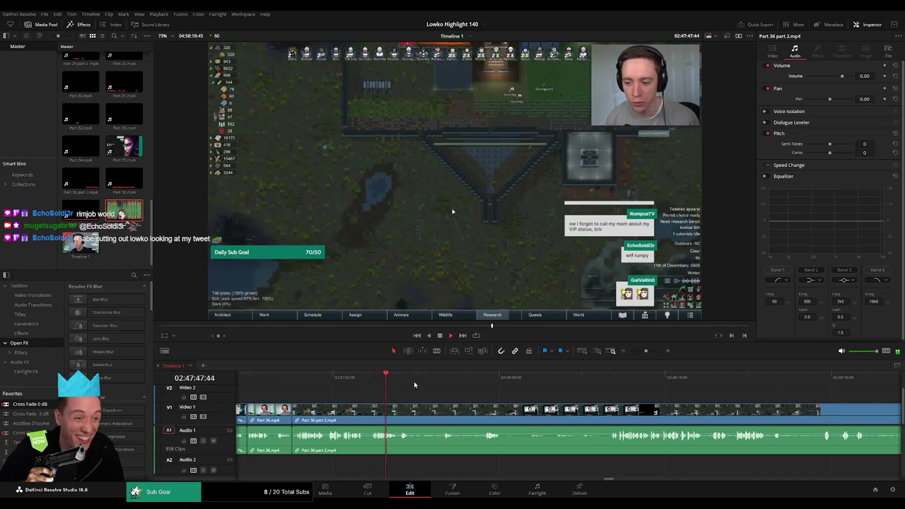
pyautogui.moveTo(420, 389); pyautogui.dragTo(393, 389)
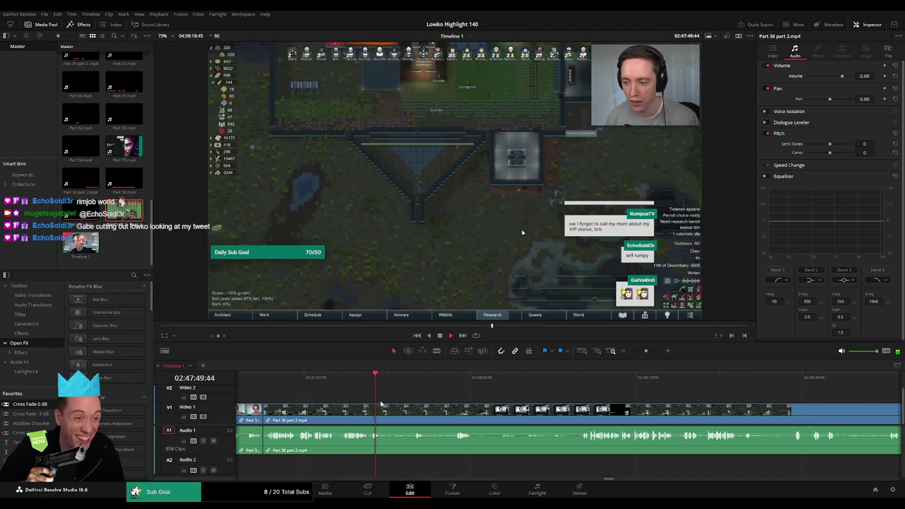
pyautogui.click(384, 414)
pyautogui.press('space')
pyautogui.click(414, 384)
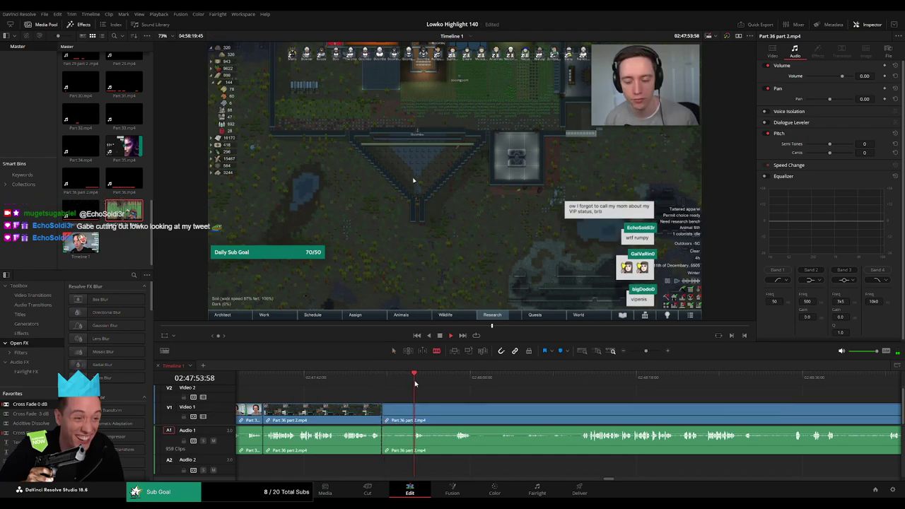
pyautogui.click(417, 416)
pyautogui.press('a')
pyautogui.click(405, 418)
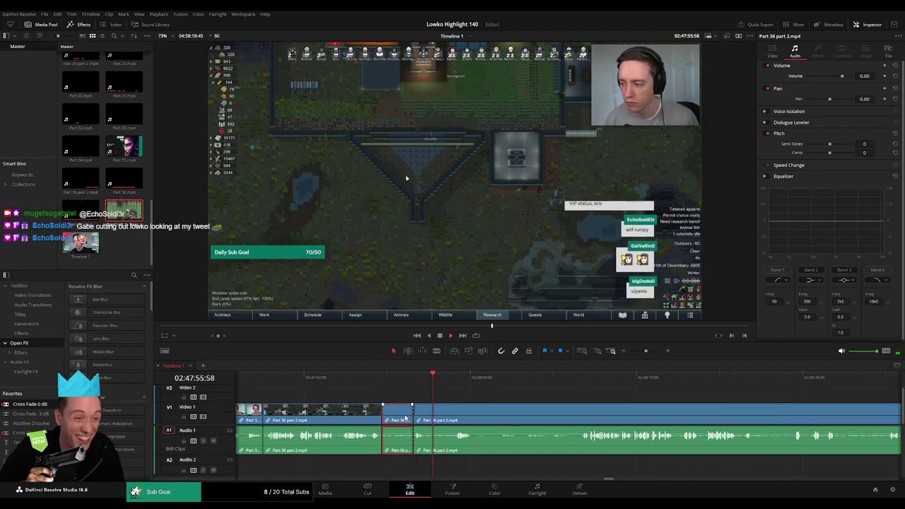
pyautogui.press('Delete')
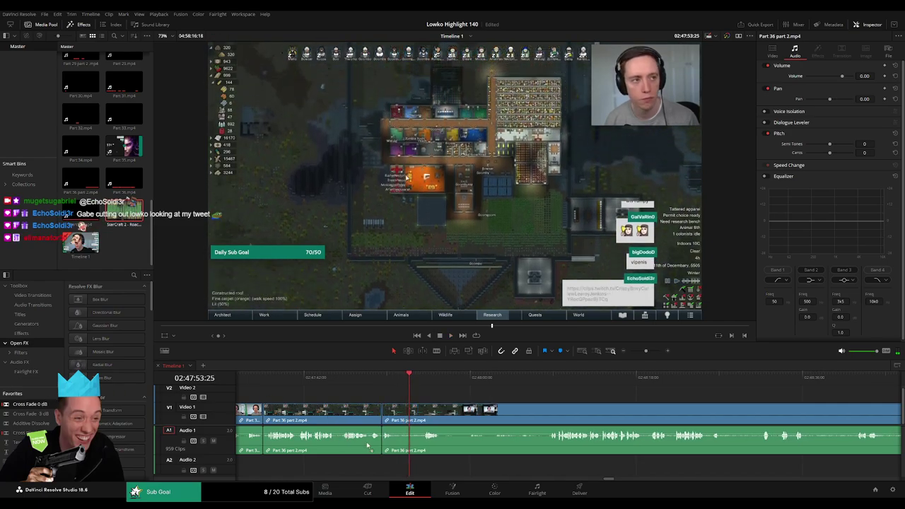
# Ripple delete the pause from about 02:47:52 to 02:47:55 and smooth both new audio joins with Cross Fade 0 dB
pyautogui.press('space')
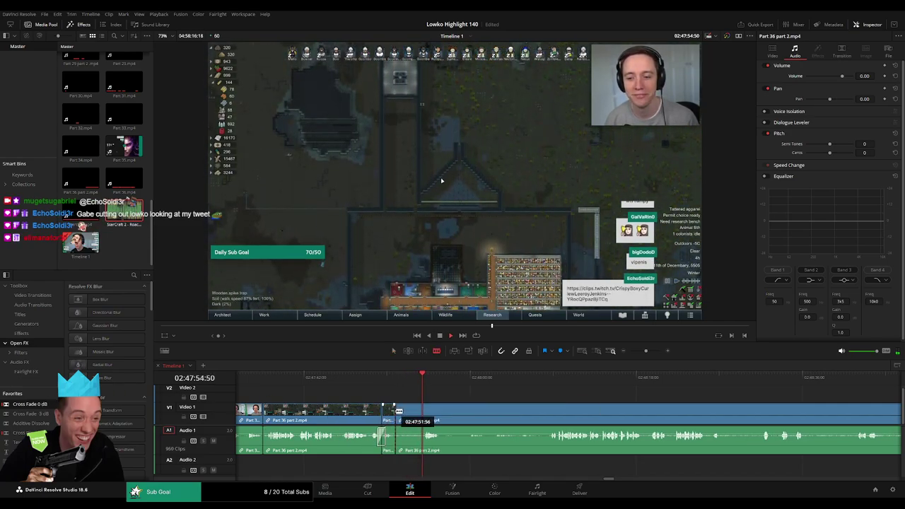
pyautogui.click(417, 413)
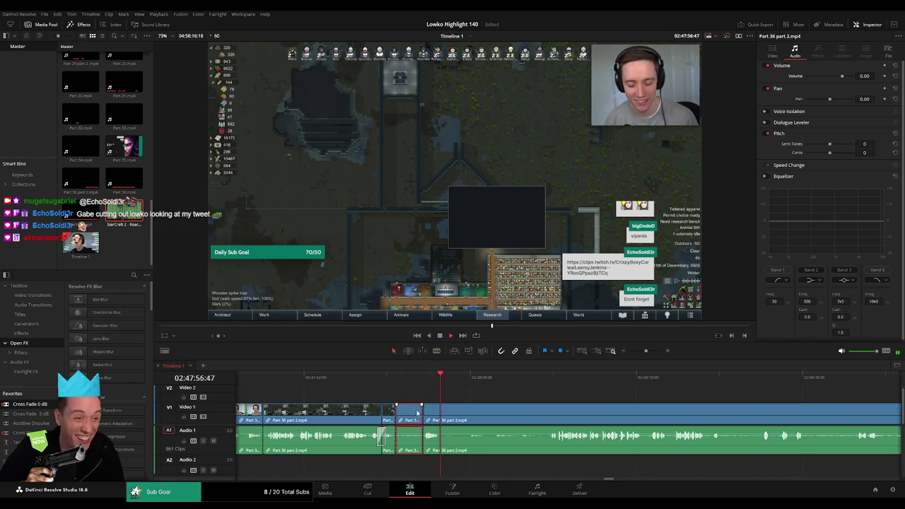
pyautogui.press('Delete')
pyautogui.moveTo(396, 452); pyautogui.dragTo(393, 446)
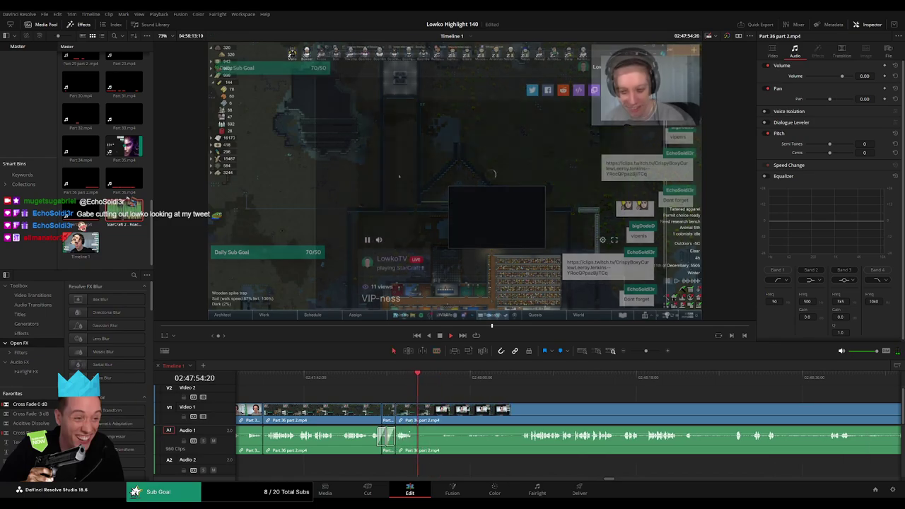
pyautogui.moveTo(30, 405); pyautogui.dragTo(433, 449)
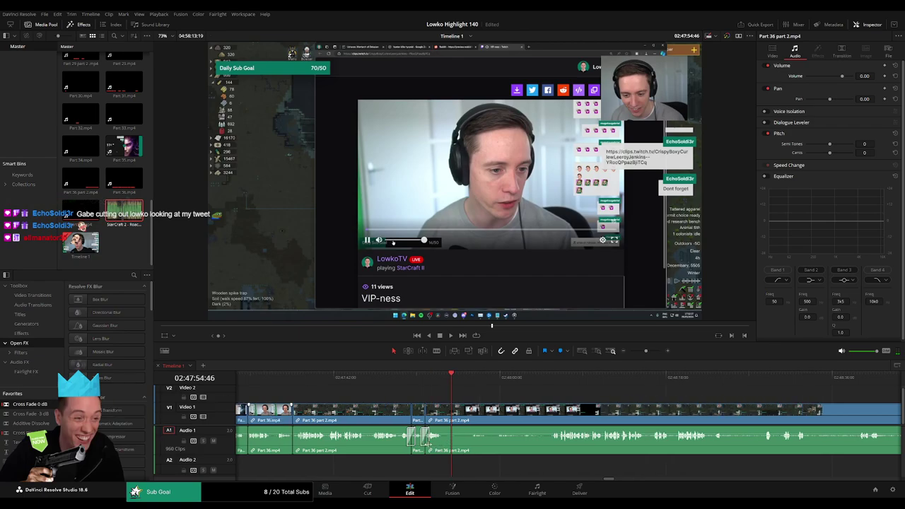
pyautogui.press('space')
pyautogui.press('b')
pyautogui.click(446, 417)
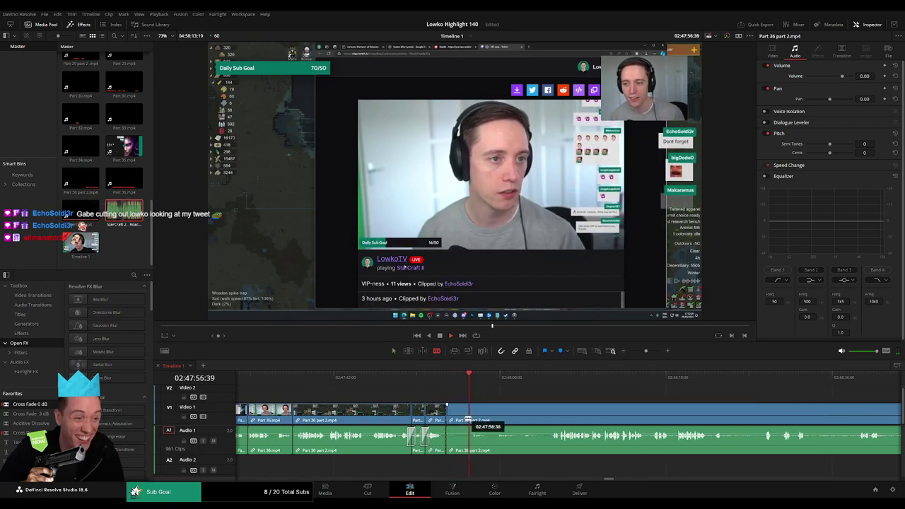
pyautogui.hotkey('ctrl', 'z')
# Play Part 36 part 2.mp4 from about 02:47:54 to 02:48:06 and replay from 02:48:00 to locate the word needing censorship
pyautogui.click(447, 380)
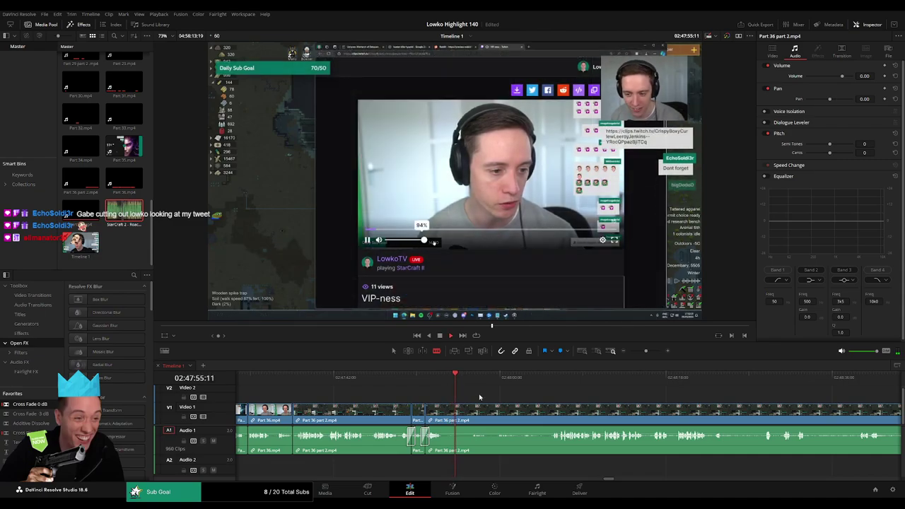
pyautogui.press('a')
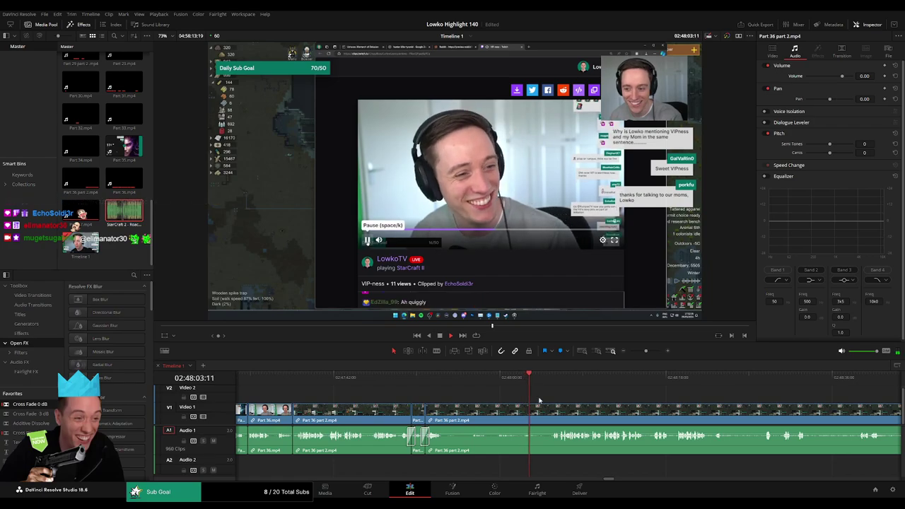
pyautogui.click(499, 380)
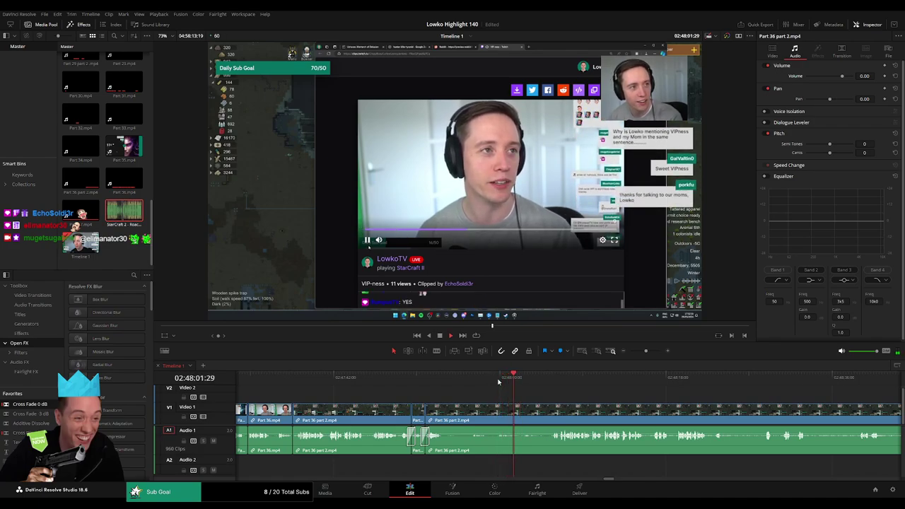
pyautogui.click(498, 380)
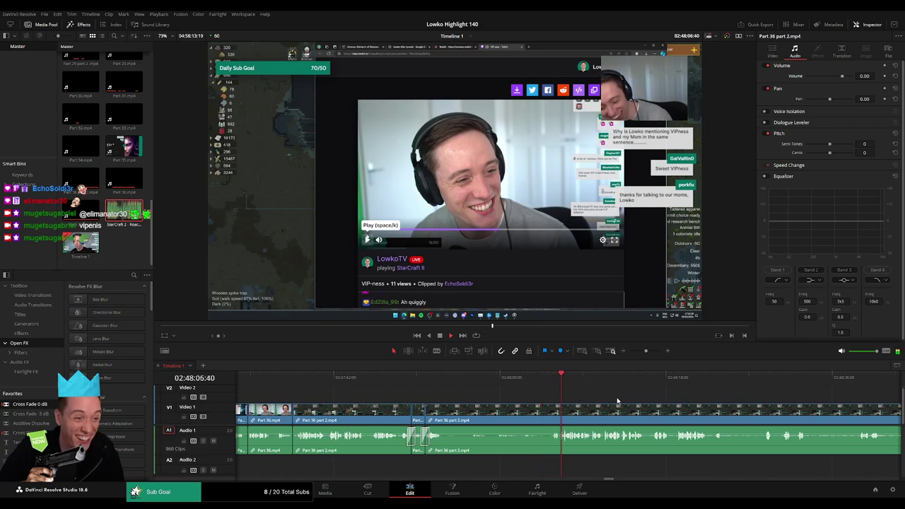
# Split Part 36 part 2.mp4 on both sides of the word just before 02:48:06:01 to isolate it as a short clip
pyautogui.press('space')
pyautogui.moveTo(646, 352); pyautogui.dragTo(655, 353)
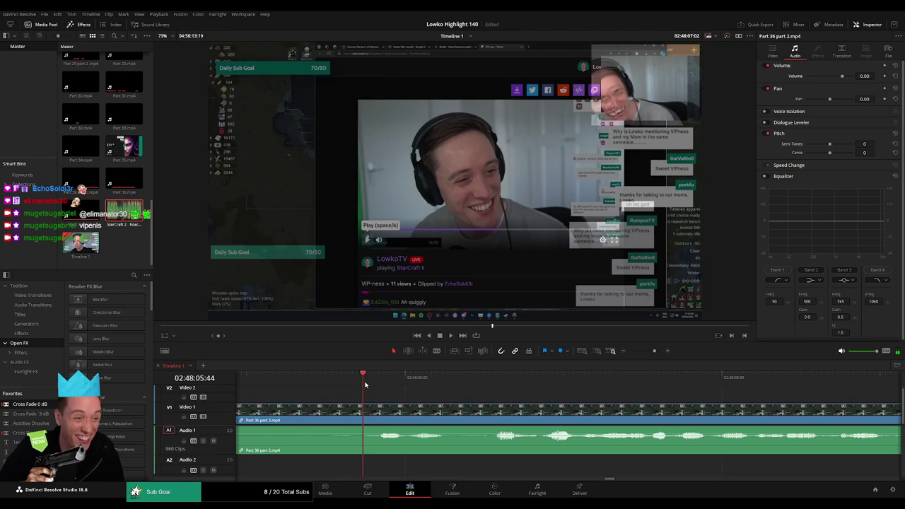
pyautogui.moveTo(365, 384); pyautogui.dragTo(407, 381)
pyautogui.click(410, 410)
pyautogui.press('a')
# Silence the isolated clip's audio and cover it with an equally long piece of StarCraft 2 - Roach Quotes.mp3 on Audio 2 at -23.00 volume
pyautogui.moveTo(398, 434); pyautogui.dragTo(396, 465)
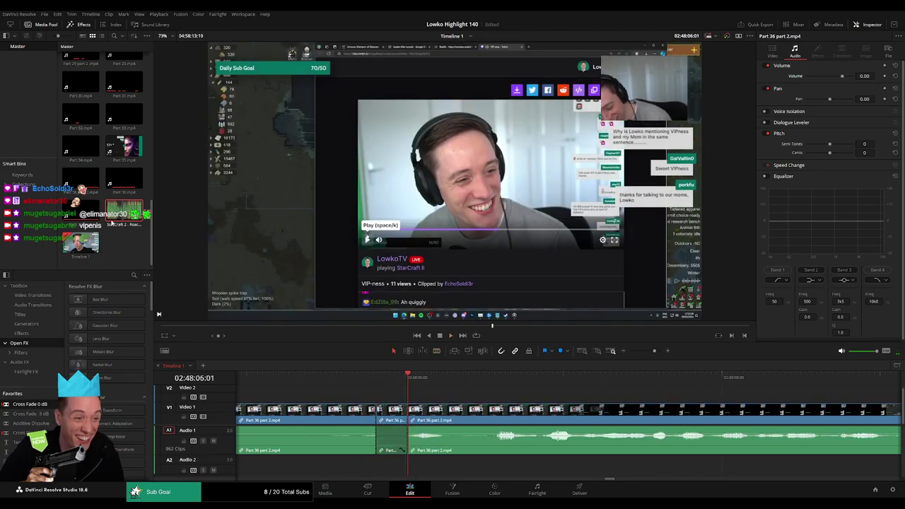
pyautogui.moveTo(111, 222); pyautogui.dragTo(407, 468)
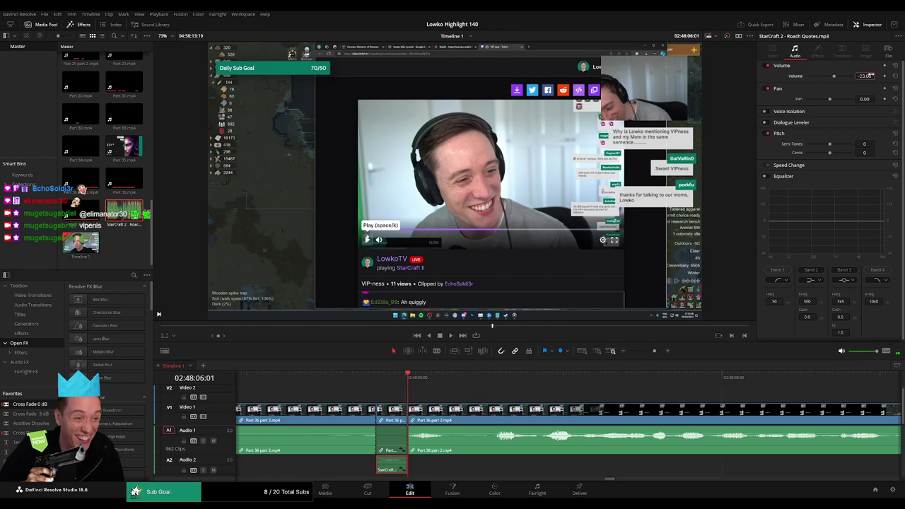
pyautogui.moveTo(654, 351); pyautogui.dragTo(645, 352)
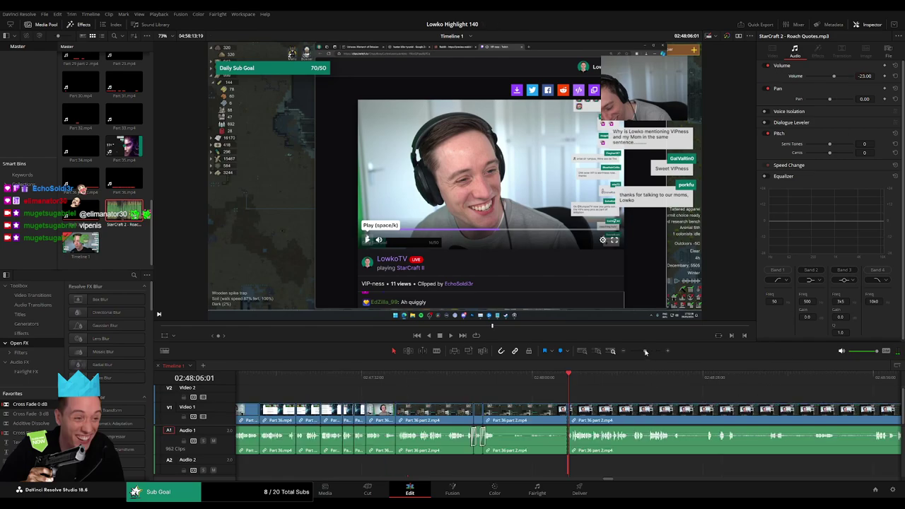
# Play from about 02:47:58 to 02:48:18 to check the censored word and review the footage after it
pyautogui.click(518, 387)
pyautogui.press('space')
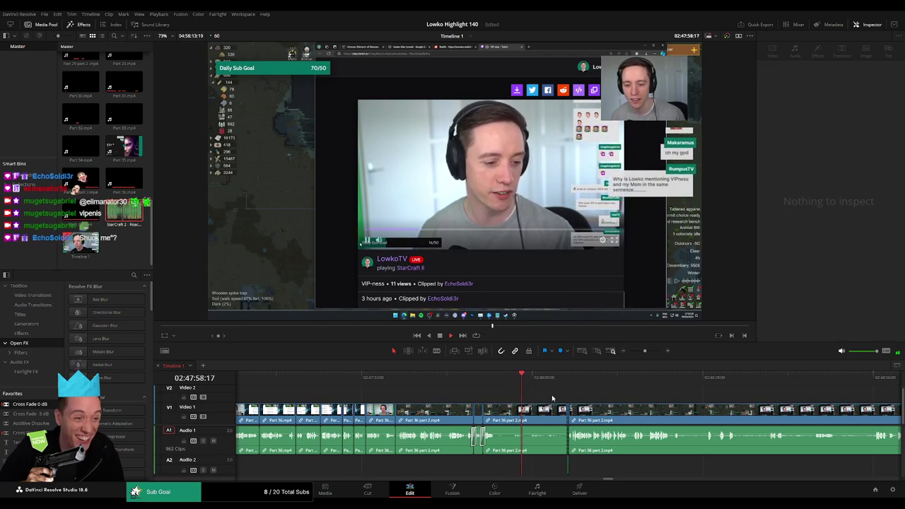
pyautogui.moveTo(553, 398); pyautogui.dragTo(432, 387)
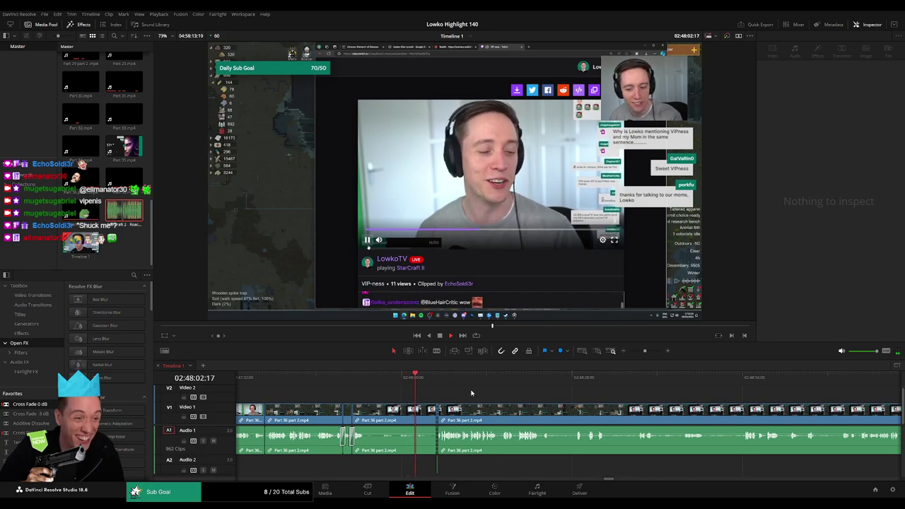
pyautogui.hscroll(2, 423, 388)
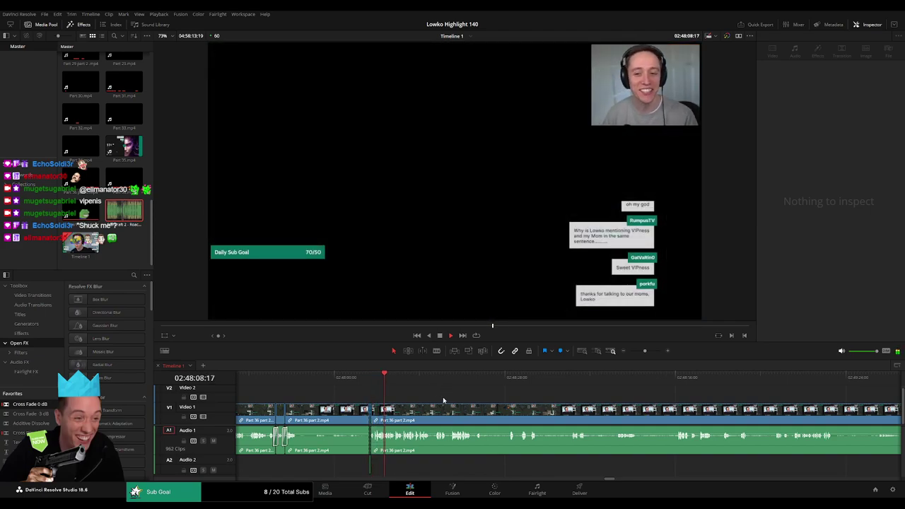
pyautogui.hscroll(1, 415, 398)
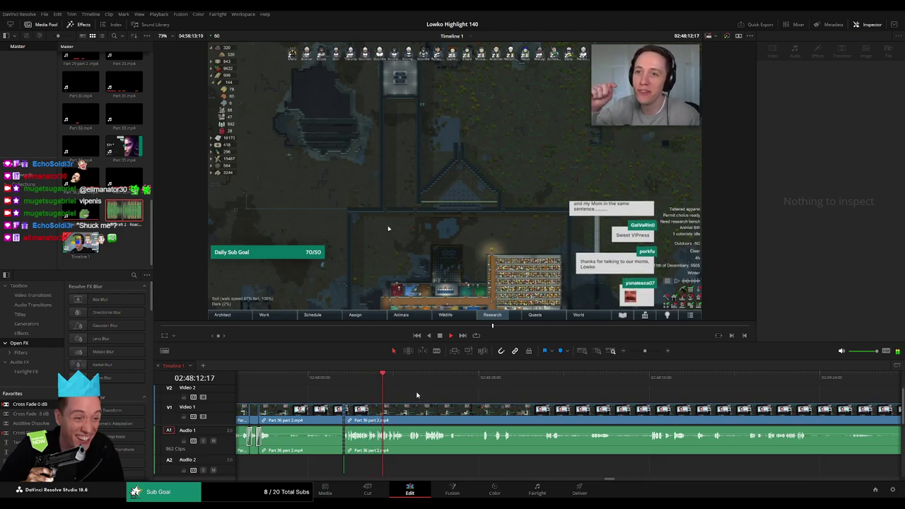
pyautogui.moveTo(644, 351); pyautogui.dragTo(644, 352)
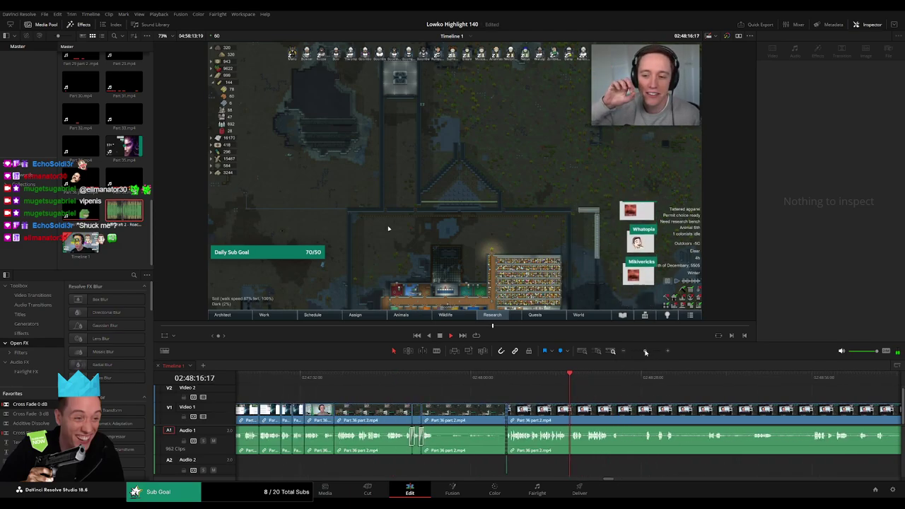
pyautogui.hscroll(3, 448, 388)
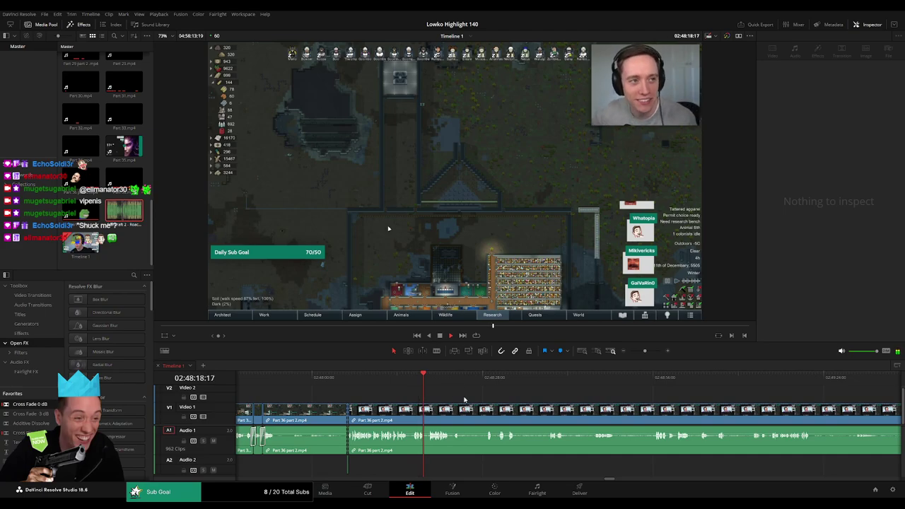
# Remove the pause from about 02:48:25 to 02:48:28 in Part 36 part 2.mp4, closing the gap with an audio cross fade
pyautogui.hscroll(2, 450, 395)
pyautogui.press('b')
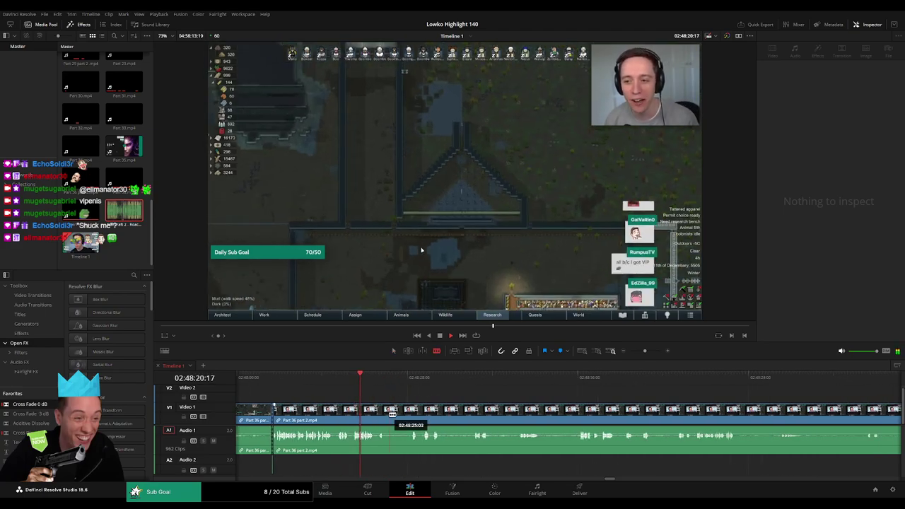
pyautogui.click(388, 413)
pyautogui.click(411, 414)
pyautogui.press('a')
pyautogui.click(404, 417)
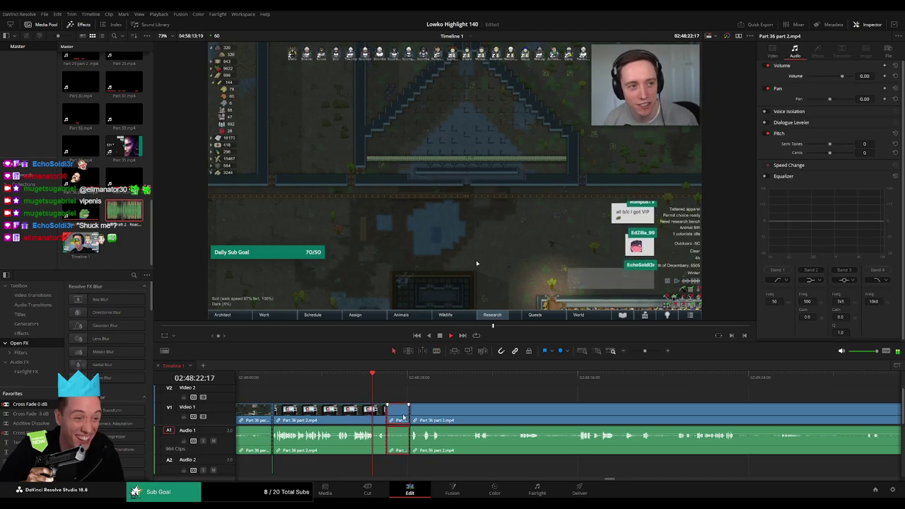
pyautogui.press('Delete')
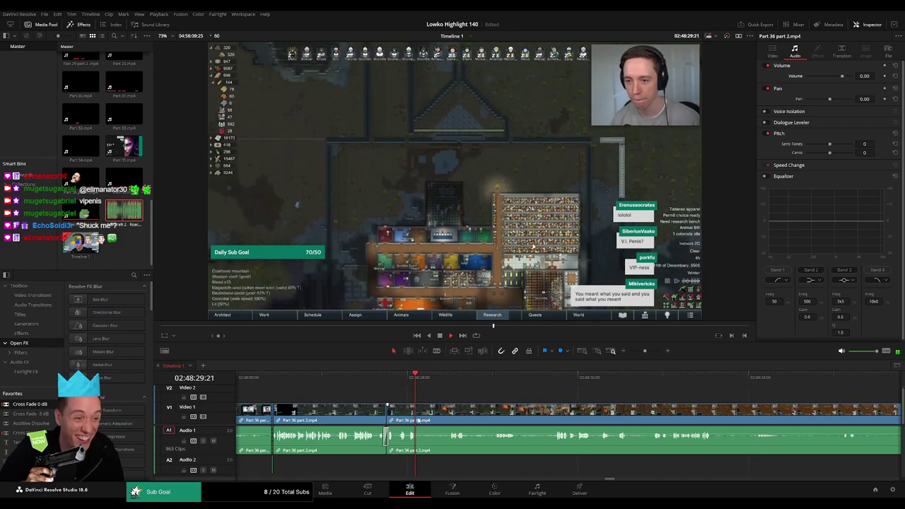
# Ripple-delete Part 36 part 2.mp4 from about 02:48:29 to 02:48:35:41 and smooth the join with an audio cross fade
pyautogui.press('b')
pyautogui.click(418, 420)
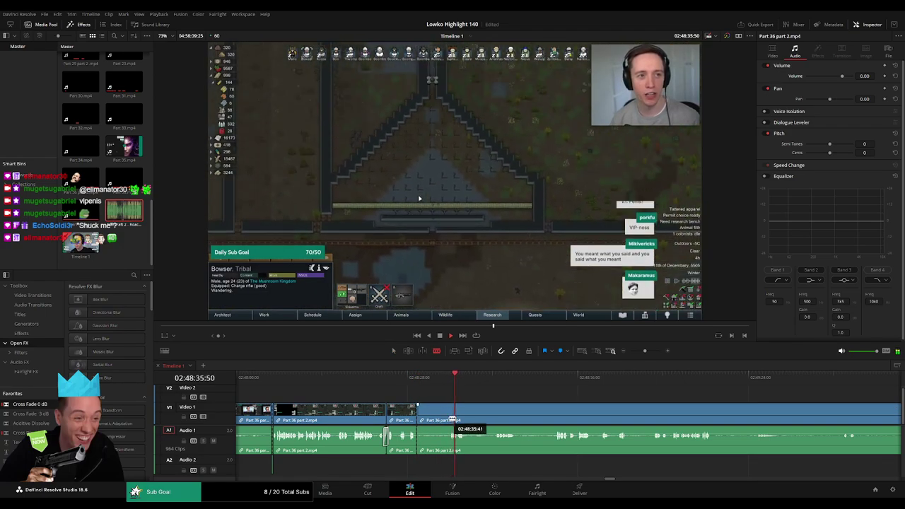
pyautogui.click(453, 419)
pyautogui.press('a')
pyautogui.press('Delete')
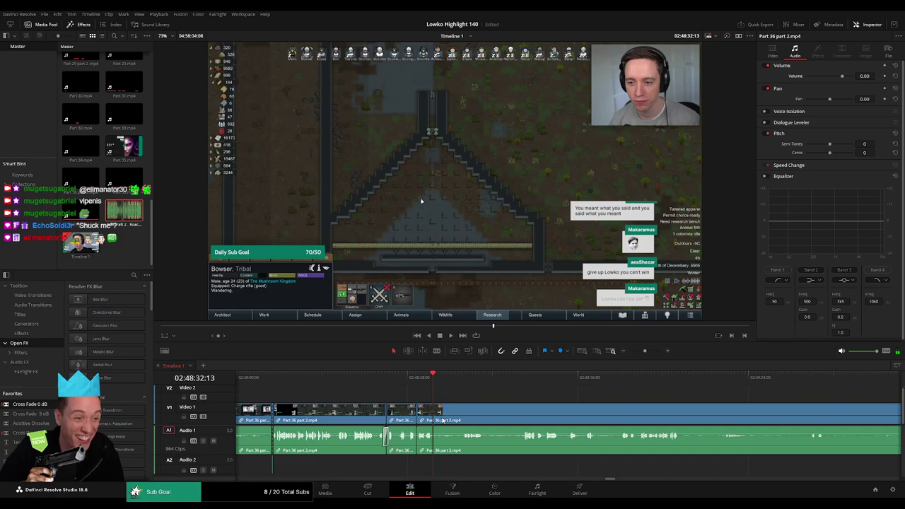
pyautogui.press('space')
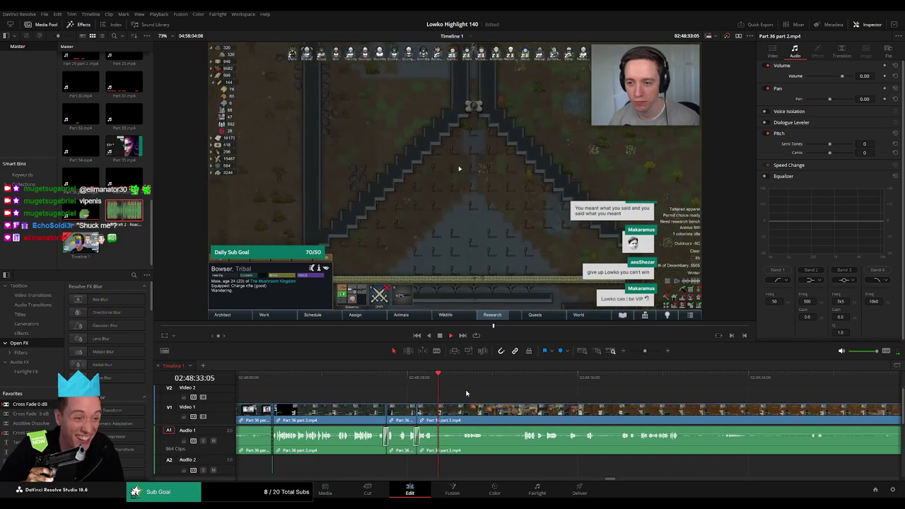
# Split Part 36 part 2.mp4 at 02:48:32:46 and skim the footage after it up to about 02:50:34
pyautogui.click(463, 377)
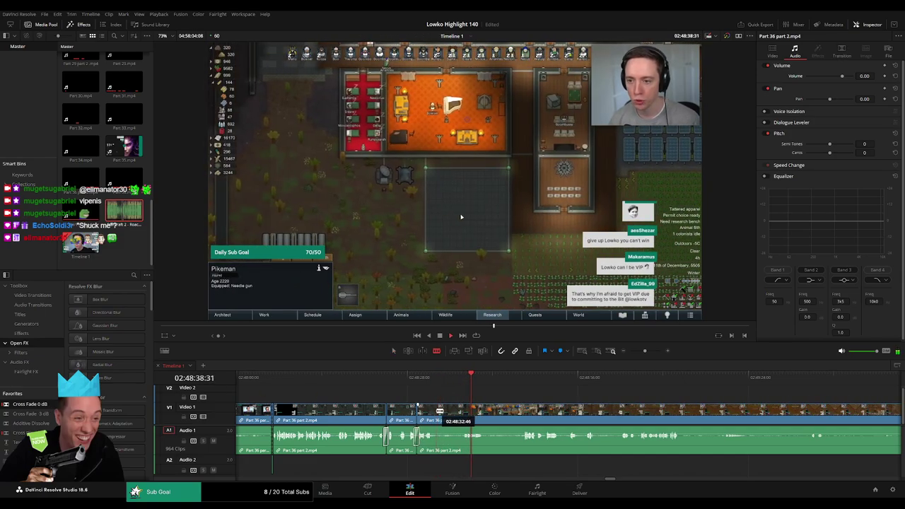
pyautogui.click(437, 411)
pyautogui.click(513, 377)
pyautogui.hscroll(1, 491, 395)
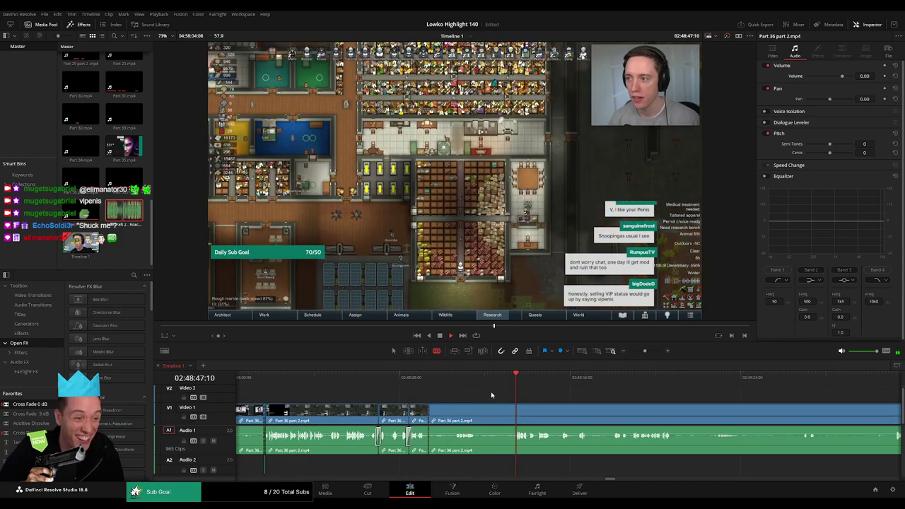
pyautogui.hscroll(2, 491, 395)
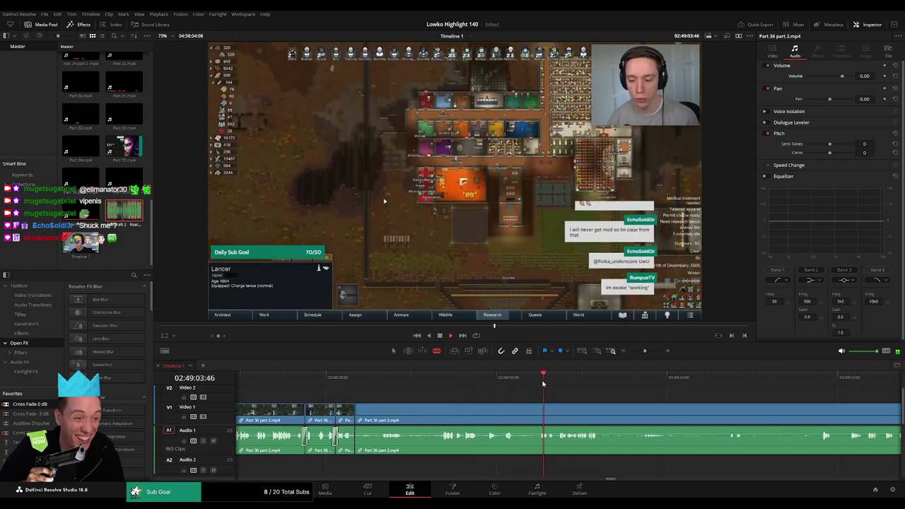
pyautogui.moveTo(552, 383)
pyautogui.mouseDown()
pyautogui.moveTo(542, 385)
pyautogui.moveTo(560, 385)
pyautogui.mouseUp()
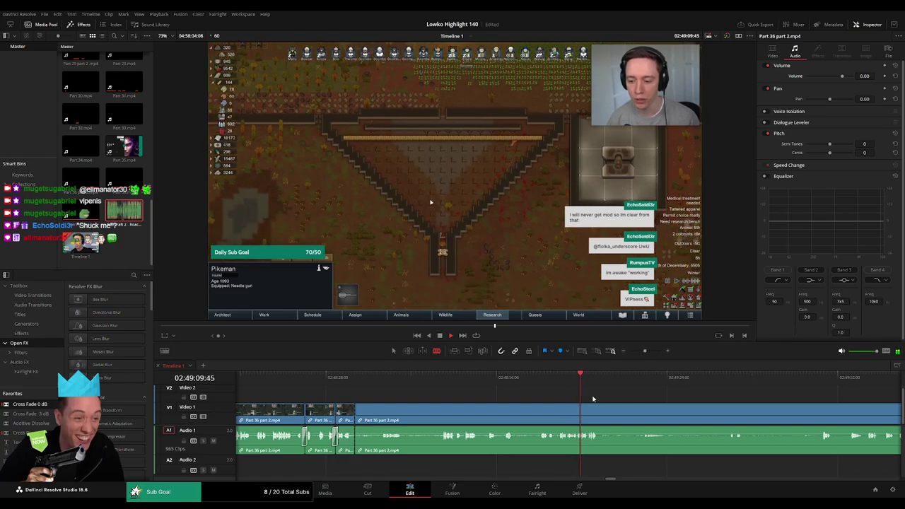
pyautogui.click(507, 385)
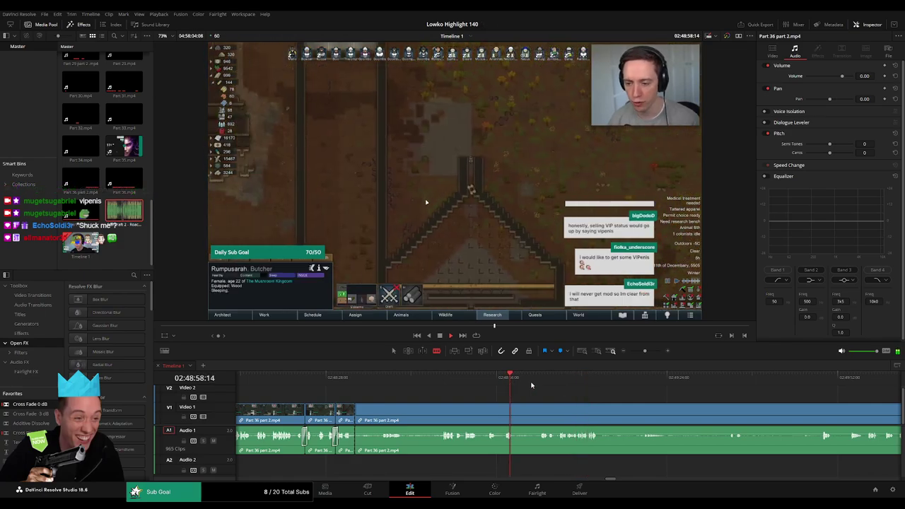
pyautogui.moveTo(531, 385); pyautogui.dragTo(819, 390)
pyautogui.moveTo(644, 351); pyautogui.dragTo(642, 352)
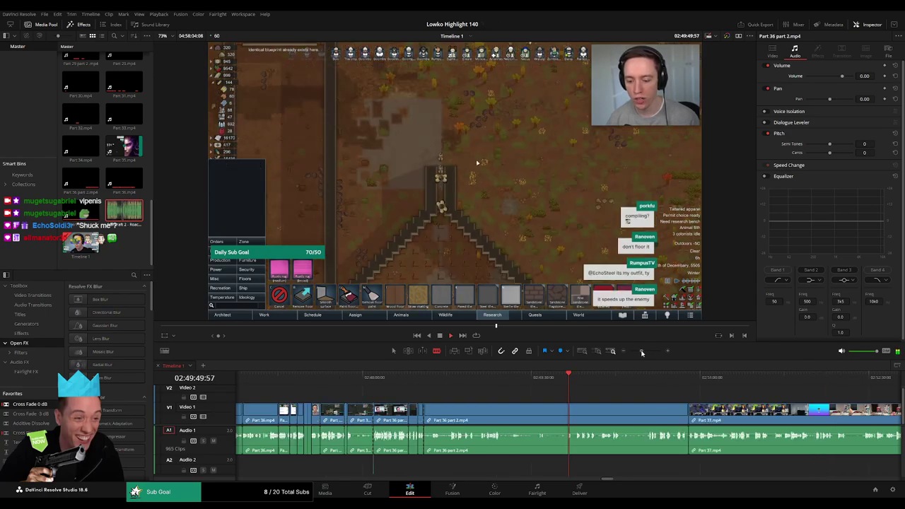
pyautogui.moveTo(594, 383); pyautogui.dragTo(604, 380)
pyautogui.click(652, 378)
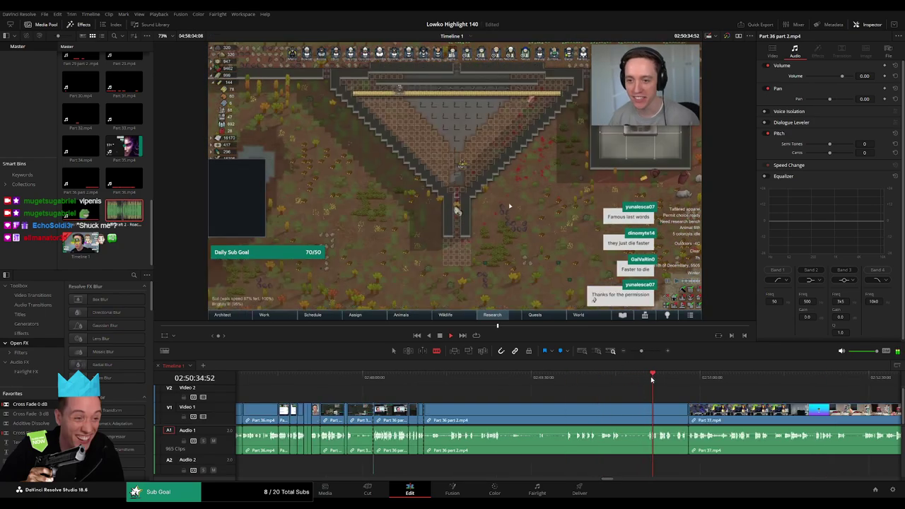
# Recheck the footage around 02:50:34 to 02:50:38, and ripple-delete the rest of Part 36 part 2.mp4 up to Part 37.mp4
pyautogui.press('a')
pyautogui.click(568, 419)
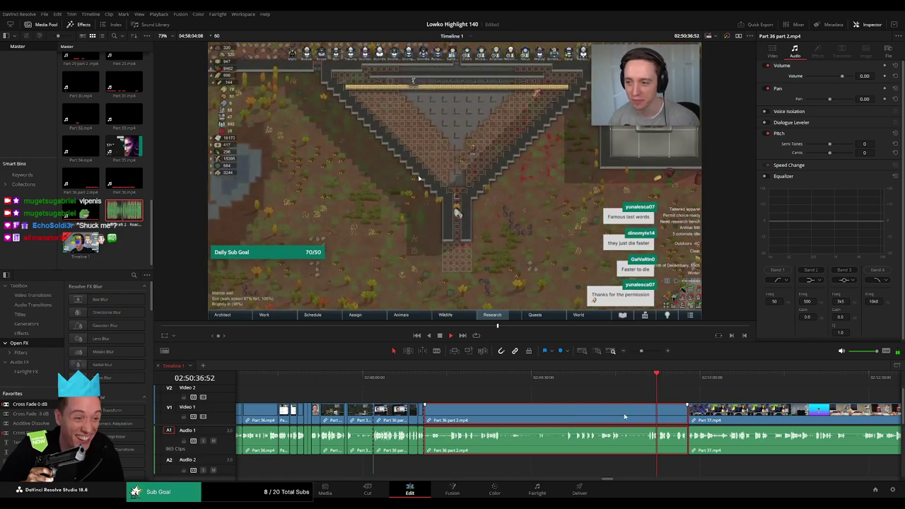
pyautogui.moveTo(649, 380); pyautogui.dragTo(646, 382)
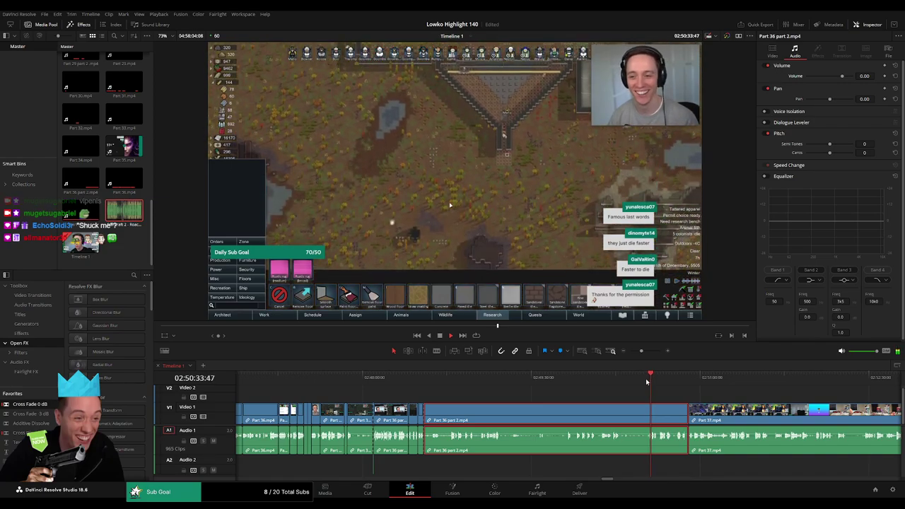
pyautogui.click(660, 380)
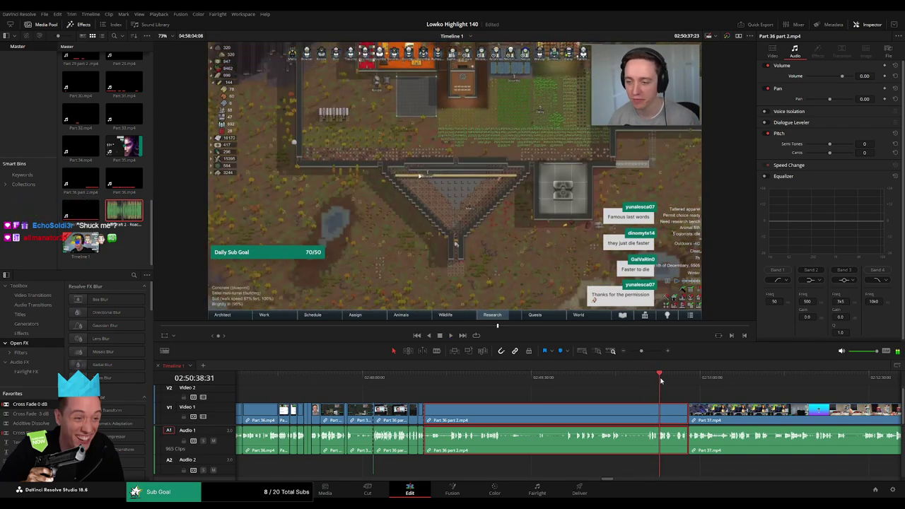
pyautogui.press('BackSpace')
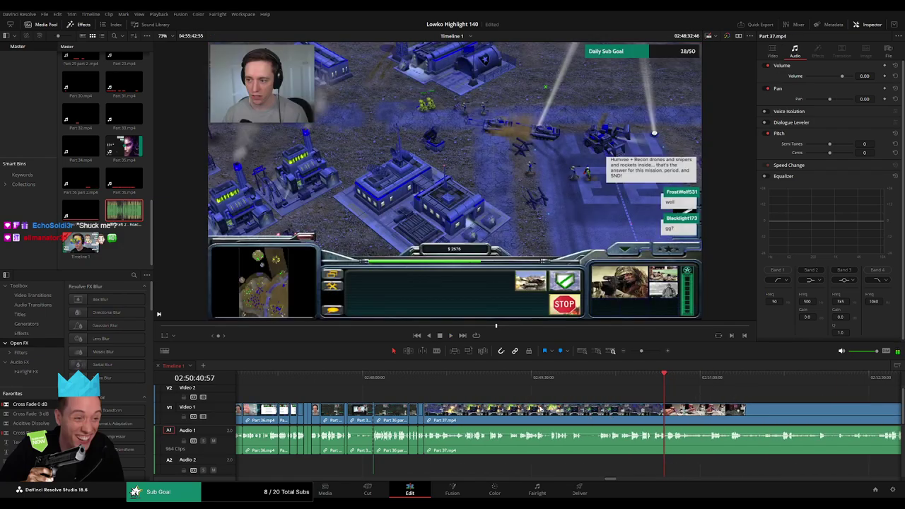
# Skim Part 37.mp4 from its start to about 02:58:34 to find where the desk camera footage begins
pyautogui.press('Up')
pyautogui.moveTo(643, 352); pyautogui.dragTo(627, 351)
pyautogui.click(639, 351)
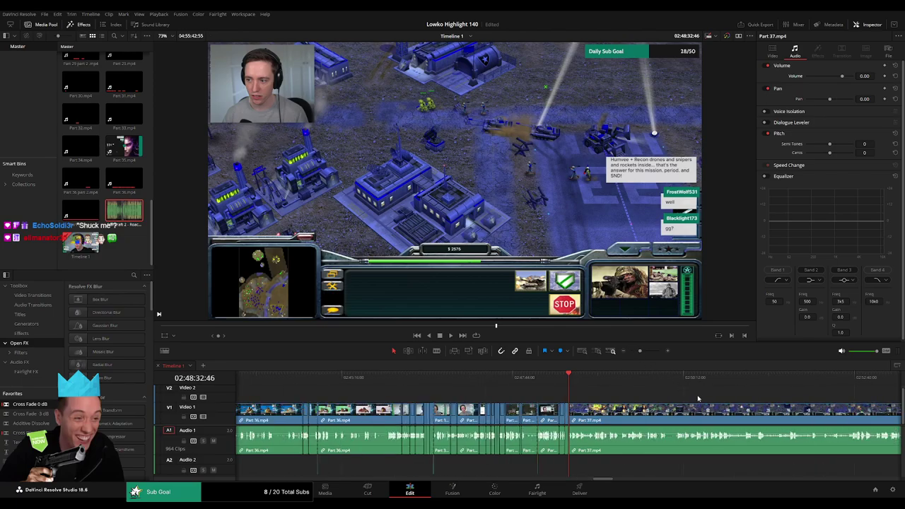
pyautogui.moveTo(635, 406); pyautogui.dragTo(495, 394)
pyautogui.moveTo(427, 384); pyautogui.dragTo(691, 388)
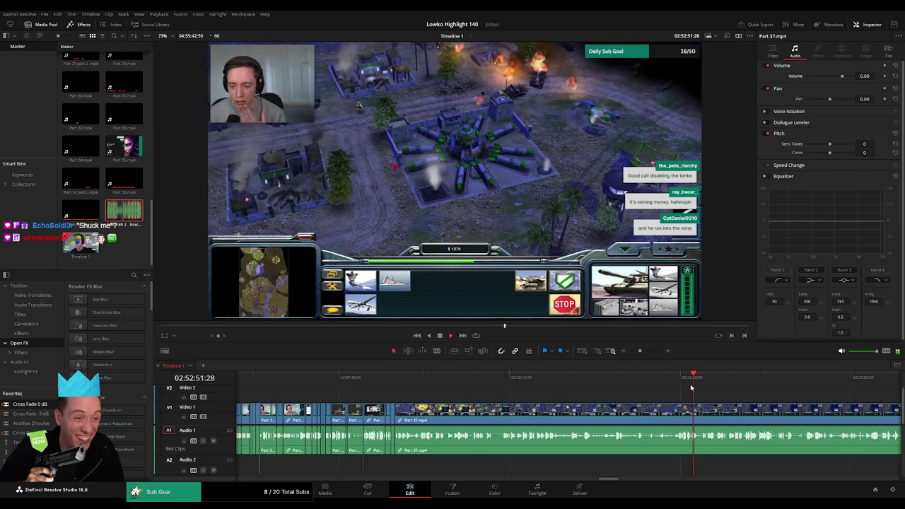
pyautogui.click(776, 385)
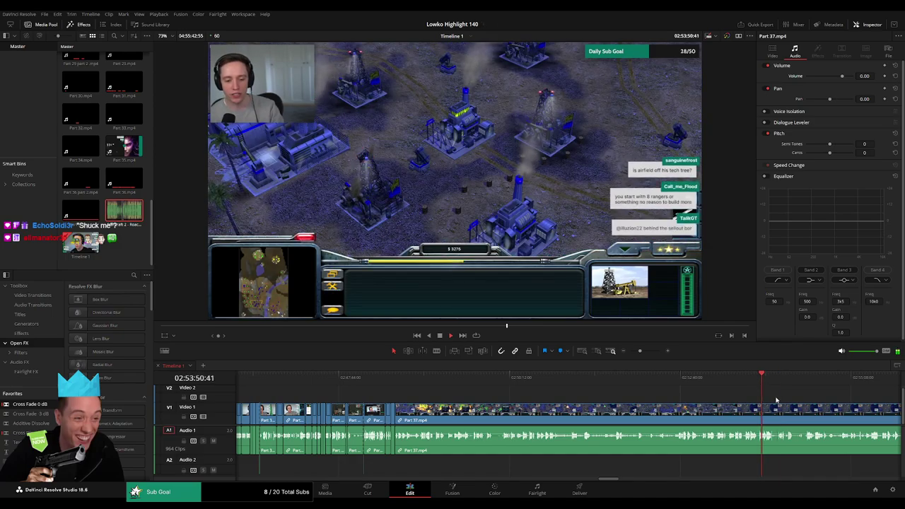
pyautogui.moveTo(640, 351); pyautogui.dragTo(637, 352)
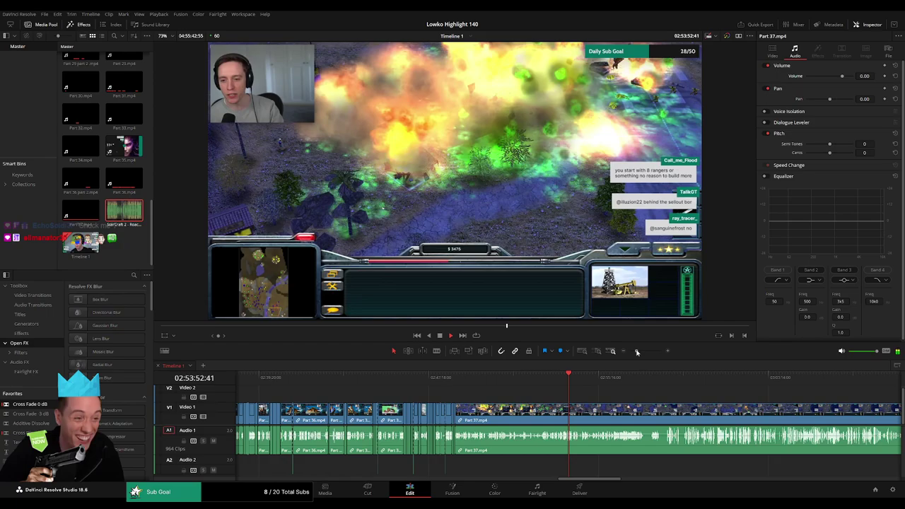
pyautogui.moveTo(570, 380); pyautogui.dragTo(653, 382)
pyautogui.hscroll(4, 653, 382)
pyautogui.click(508, 380)
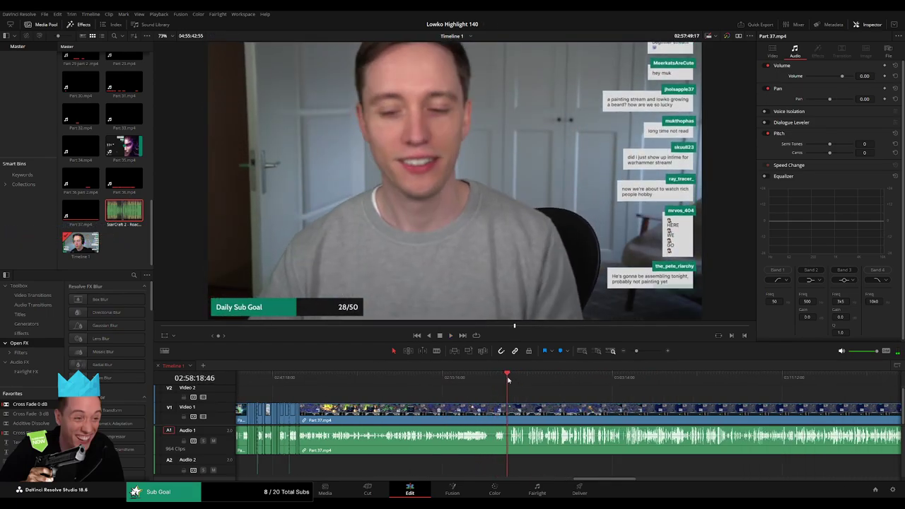
pyautogui.moveTo(508, 380); pyautogui.dragTo(511, 381)
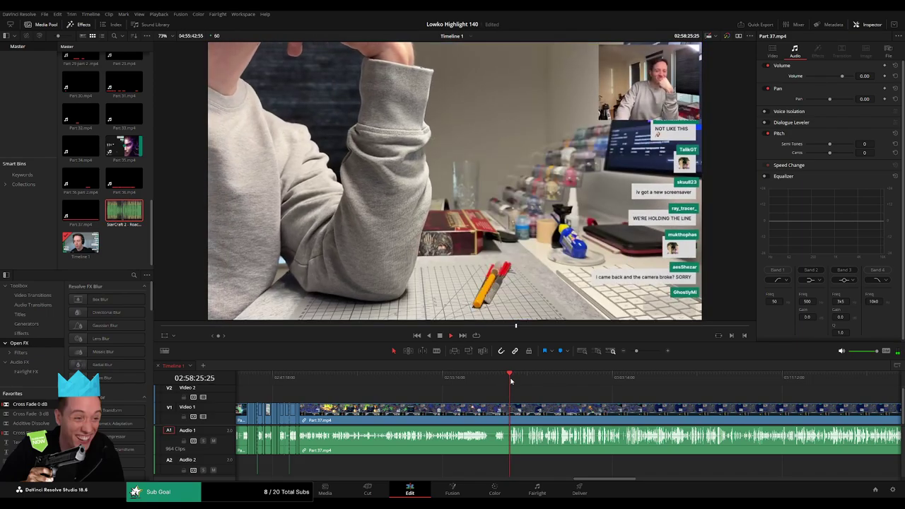
pyautogui.moveTo(636, 351)
pyautogui.mouseDown()
pyautogui.moveTo(627, 351)
pyautogui.moveTo(639, 355)
pyautogui.mouseUp()
pyautogui.click(640, 353)
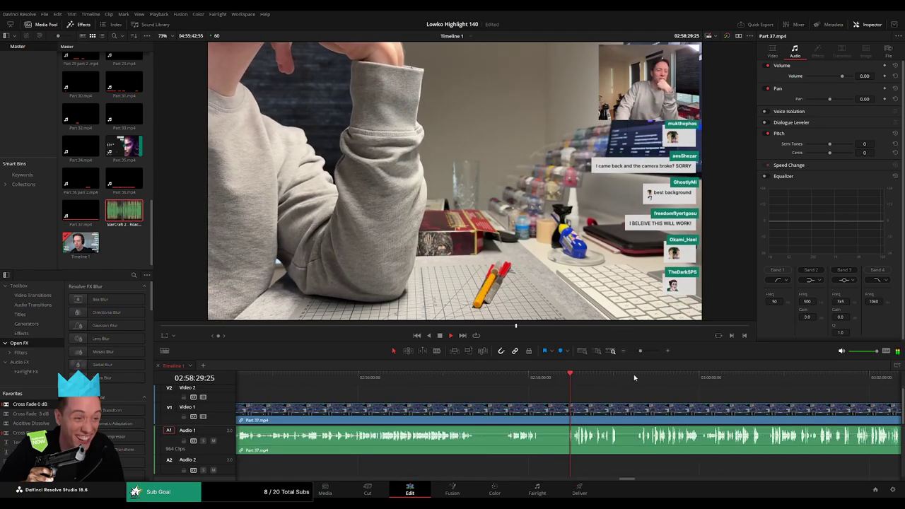
pyautogui.click(644, 353)
pyautogui.click(587, 376)
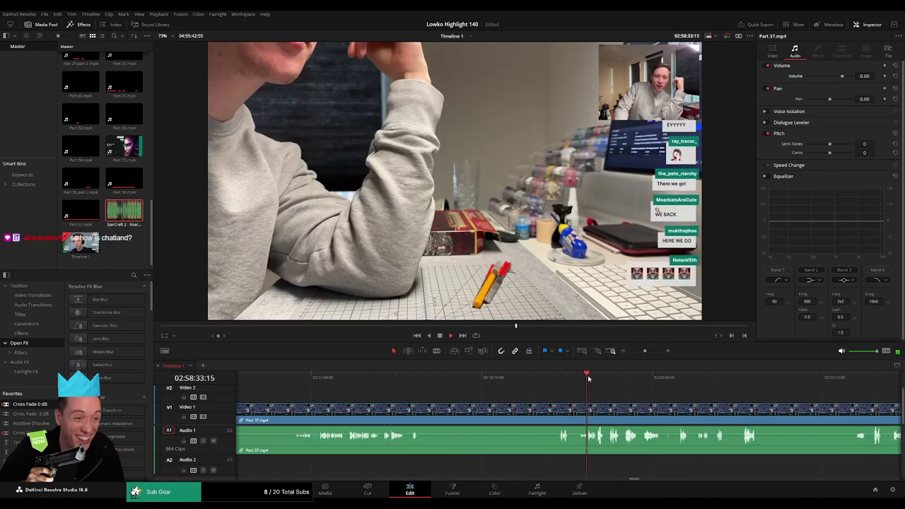
pyautogui.press('space')
# Try splitting Part 37.mp4 at about 02:58:28 where the speech resumes, and undo the split
pyautogui.press('b')
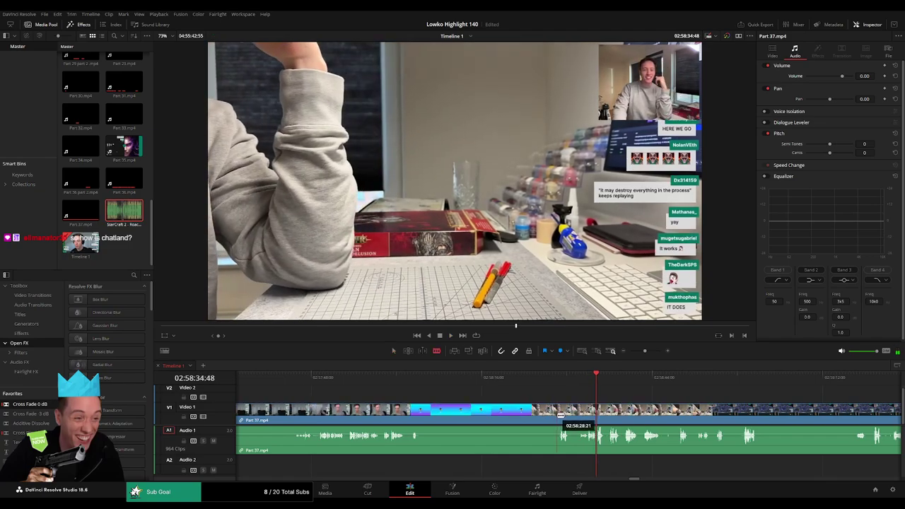
pyautogui.click(557, 417)
pyautogui.press('a')
pyautogui.click(544, 417)
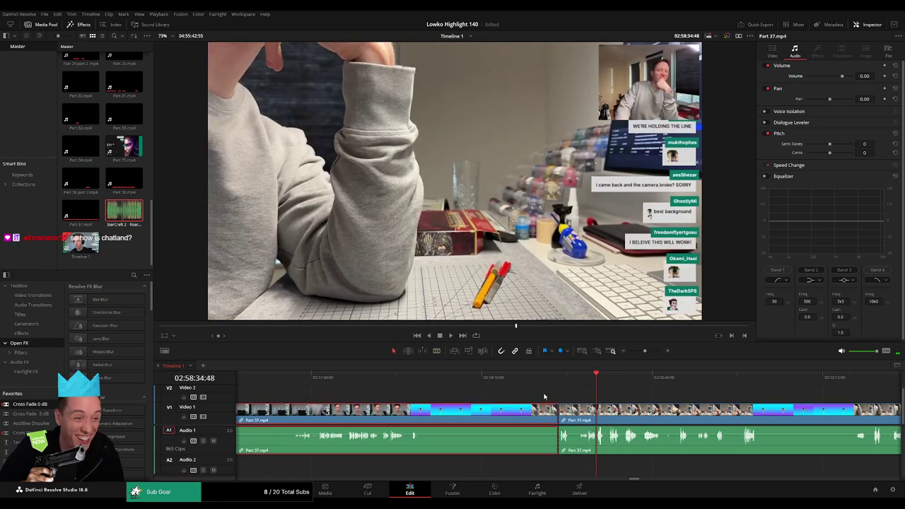
pyautogui.click(519, 377)
pyautogui.hotkey('ctrl', 'z')
# Ripple-delete the opening of Part 37.mp4 up to 02:58:23:04 and add an audio cross fade where it meets Part 36 part 2.mp4
pyautogui.click(523, 377)
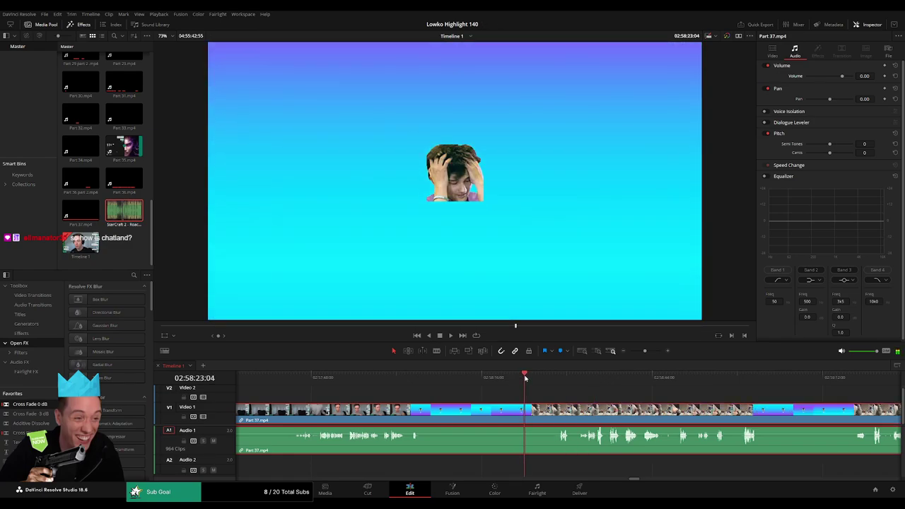
pyautogui.press('b')
pyautogui.click(524, 410)
pyautogui.press('a')
pyautogui.click(511, 413)
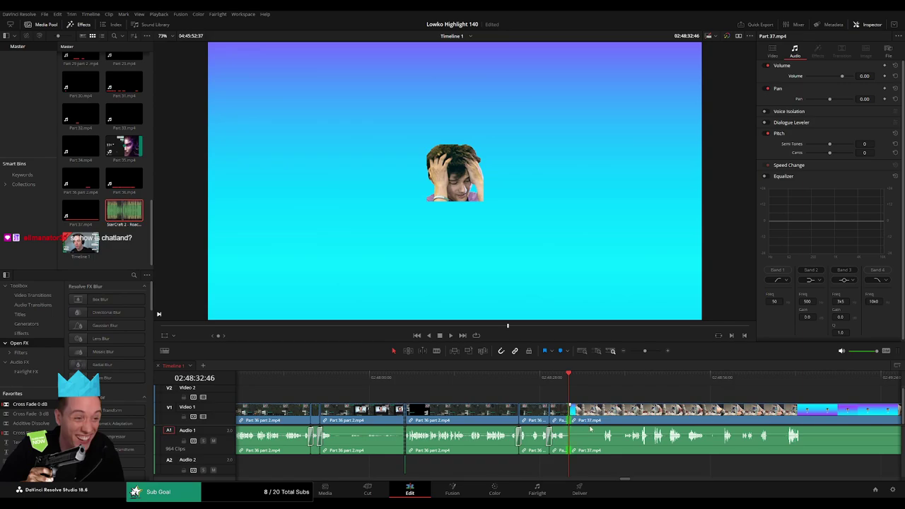
pyautogui.hotkey('ctrl', 't')
pyautogui.click(554, 379)
pyautogui.press('space')
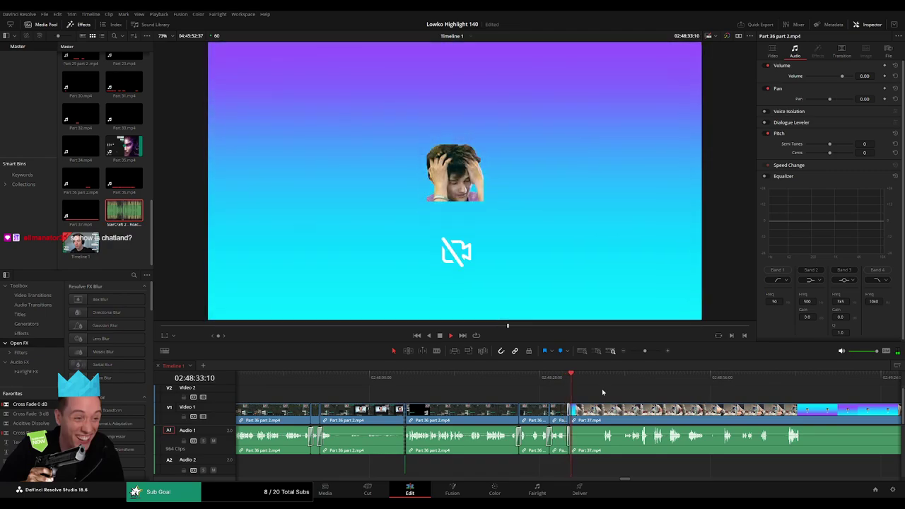
# Review Part 37.mp4 from its start and ripple-delete the pause from about 02:48:55 to 02:48:58
pyautogui.moveTo(584, 380); pyautogui.dragTo(594, 380)
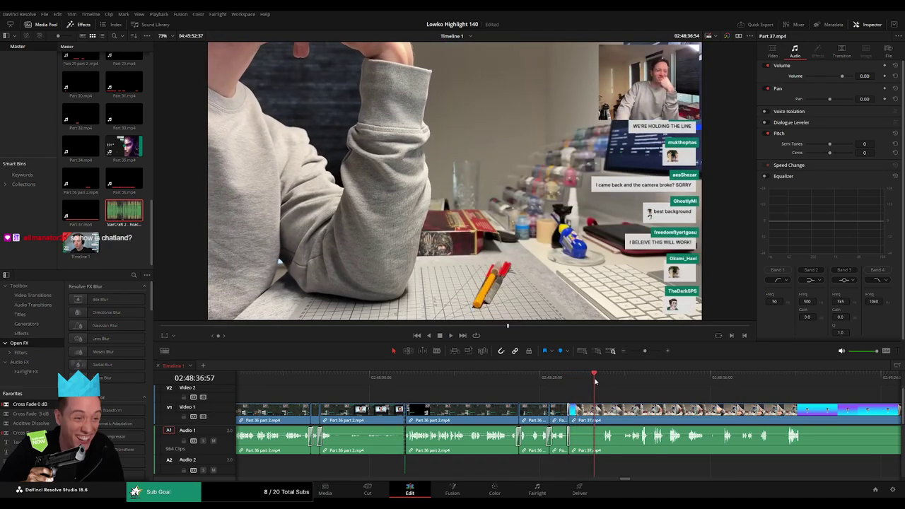
pyautogui.moveTo(653, 397); pyautogui.dragTo(444, 397)
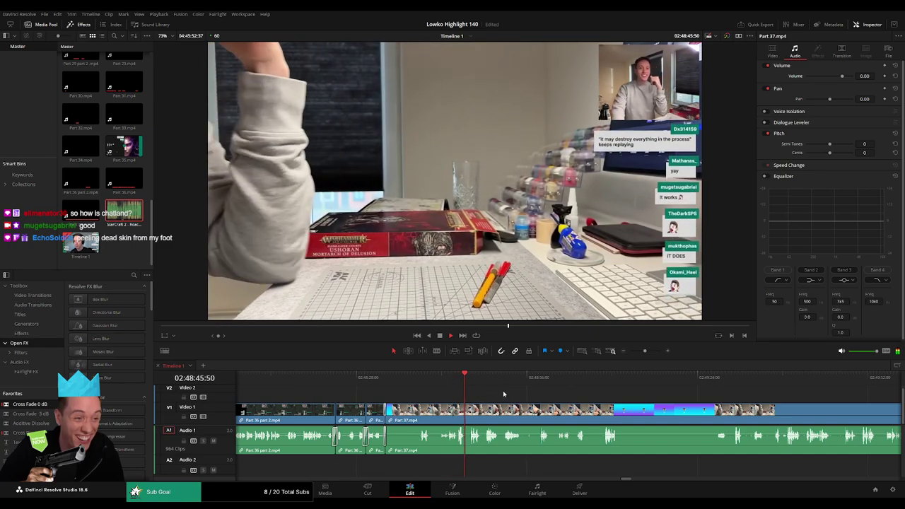
pyautogui.moveTo(539, 393); pyautogui.dragTo(477, 393)
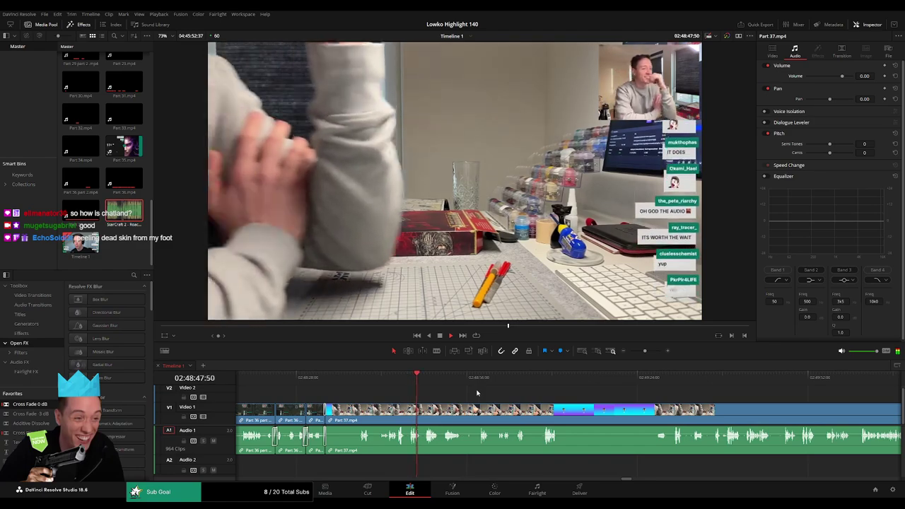
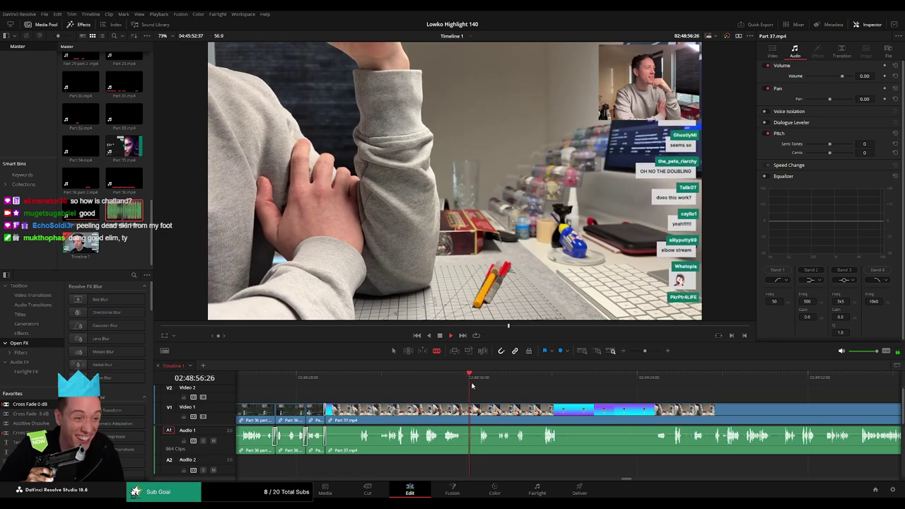
pyautogui.click(477, 382)
pyautogui.click(462, 410)
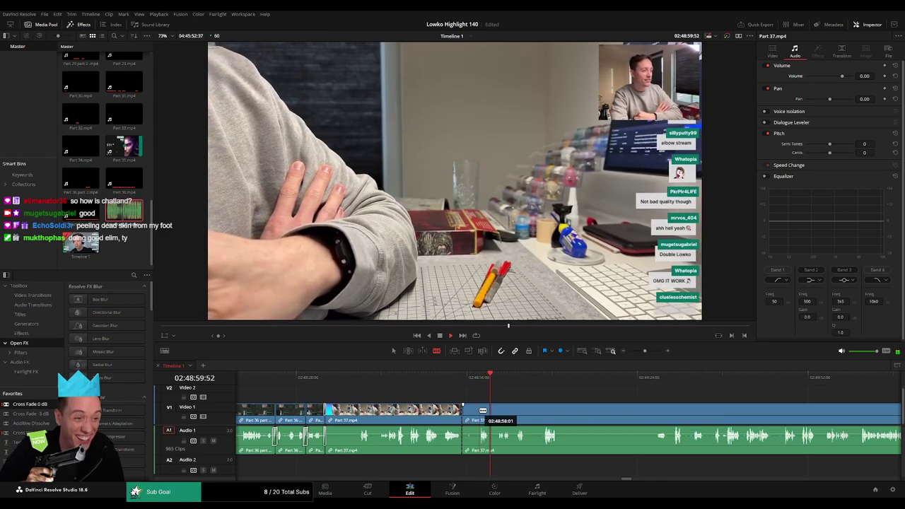
pyautogui.press('Delete')
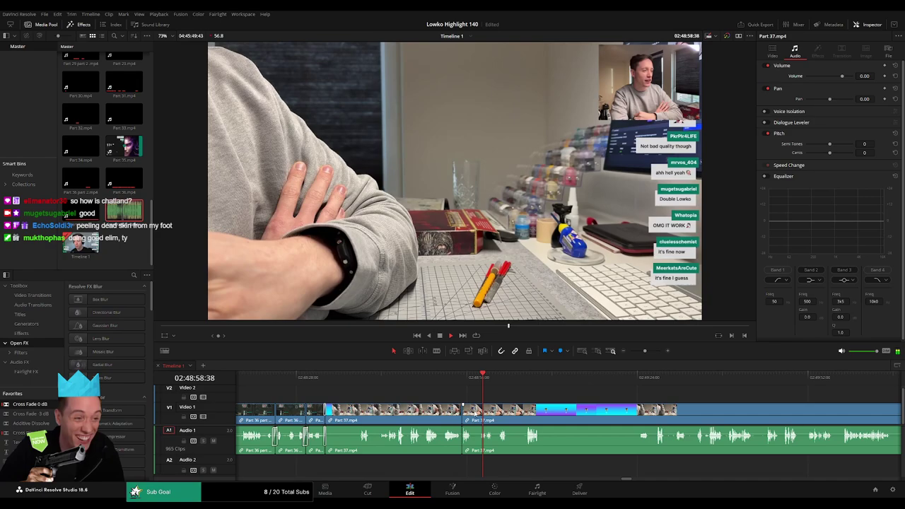
# Cut out and ripple-delete the pause in Part 37.mp4 from about 02:49:03 to 02:49:06, just before the camera-off screen
pyautogui.hscroll(3, 413, 393)
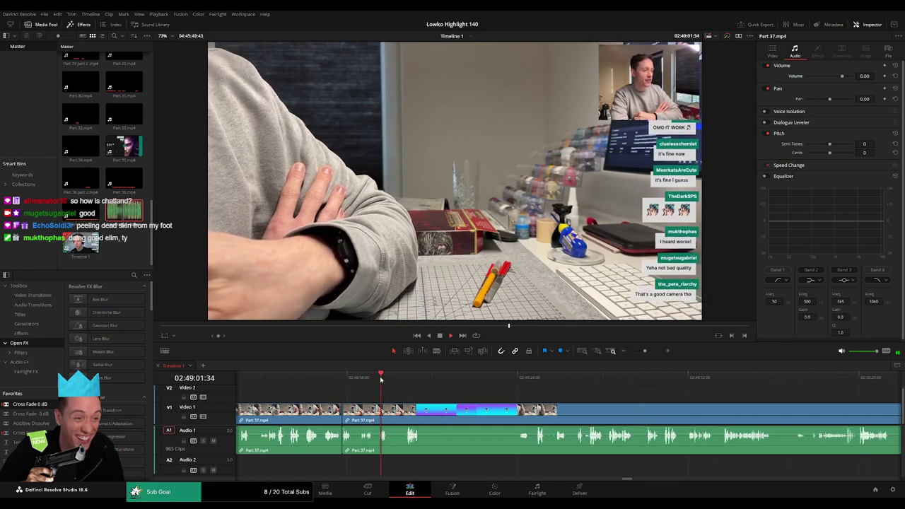
pyautogui.press('b')
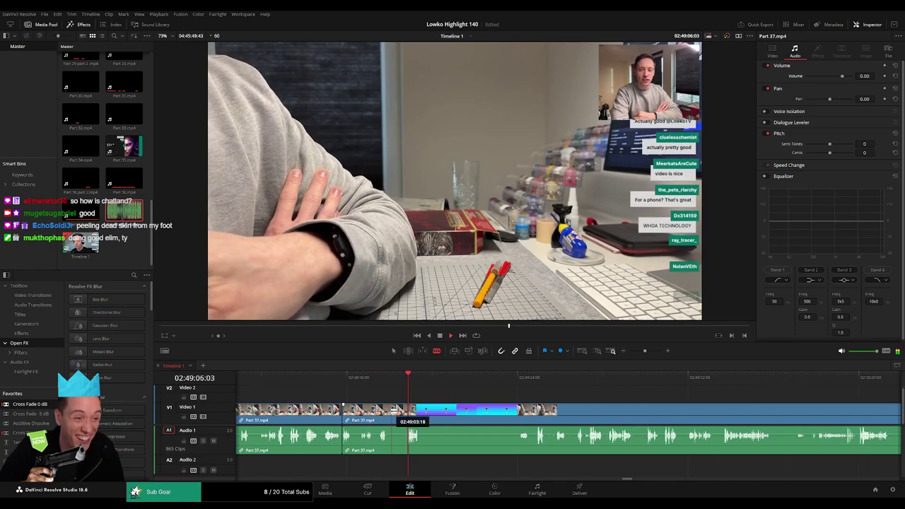
pyautogui.click(389, 410)
pyautogui.click(406, 410)
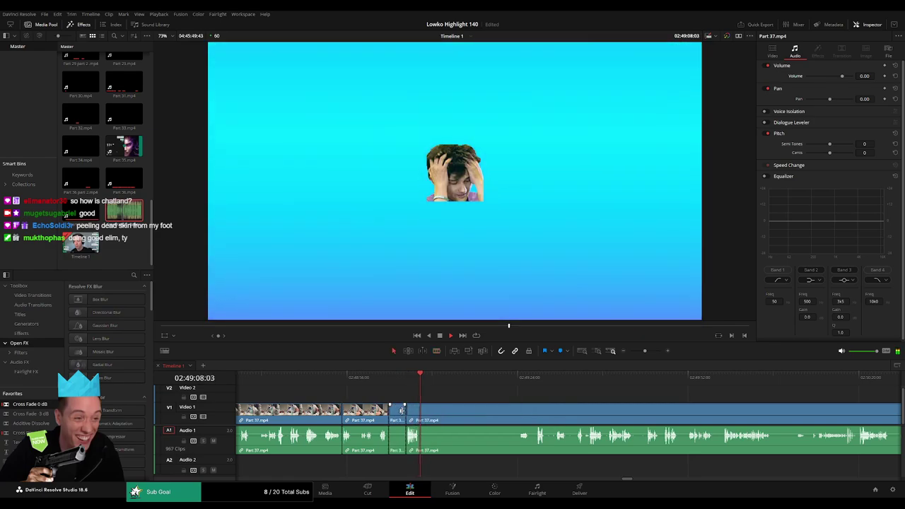
pyautogui.press('a')
pyautogui.click(400, 412)
pyautogui.press('Delete')
# Ripple-delete most of the camera-off screen from about 02:49:07 to 02:49:20 and add an audio cross fade at the join
pyautogui.moveTo(415, 380); pyautogui.dragTo(495, 384)
pyautogui.press('space')
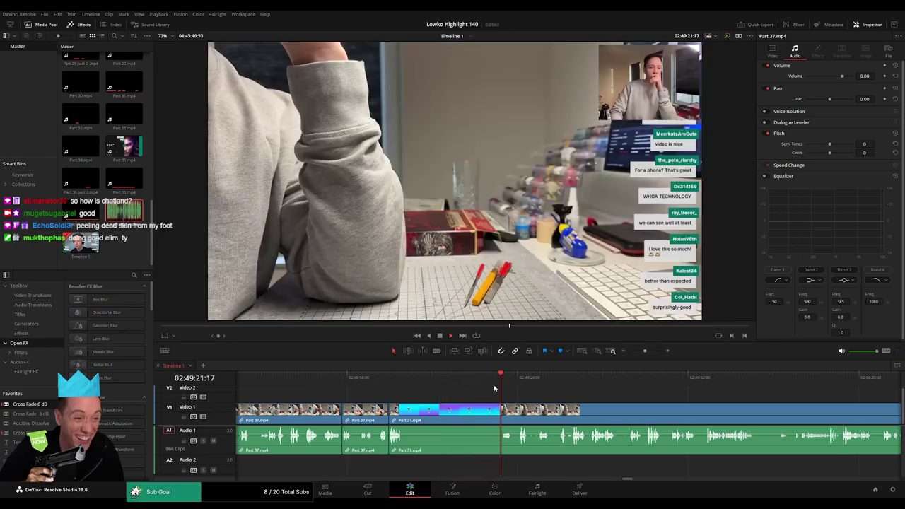
pyautogui.click(417, 412)
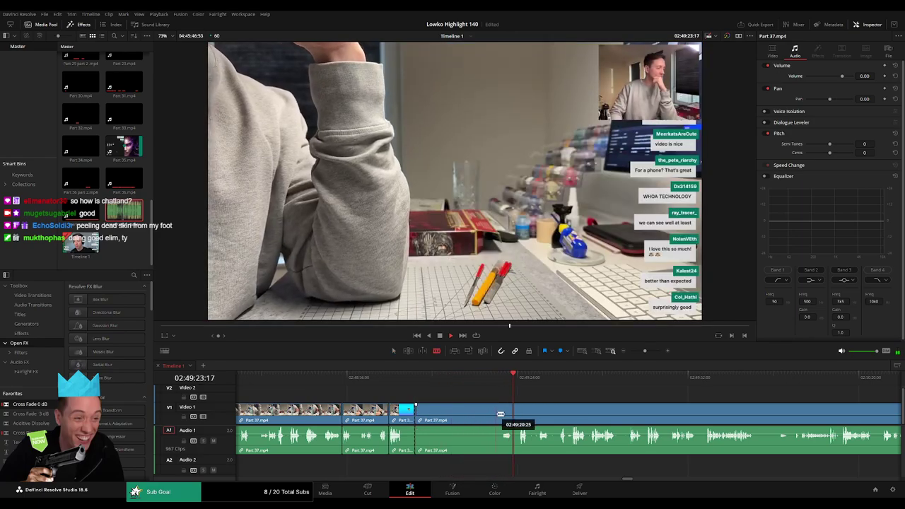
pyautogui.press('BackSpace')
pyautogui.click(416, 380)
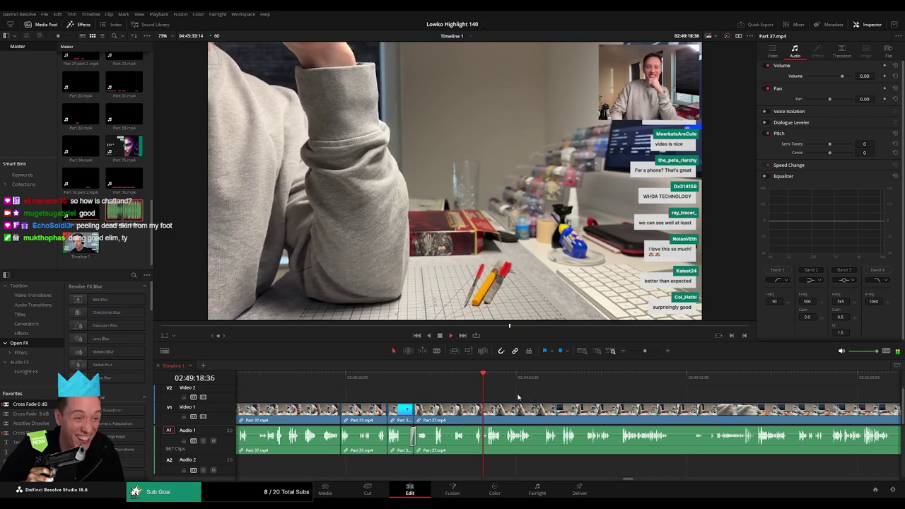
# Split out and ripple-delete the pause in Part 37.mp4 from about 02:49:26 to 02:49:28
pyautogui.hscroll(3, 536, 401)
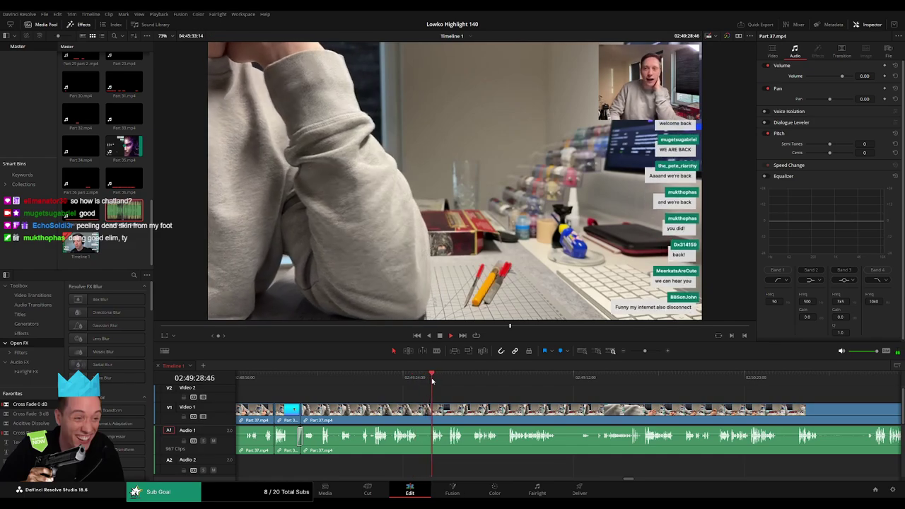
pyautogui.press('b')
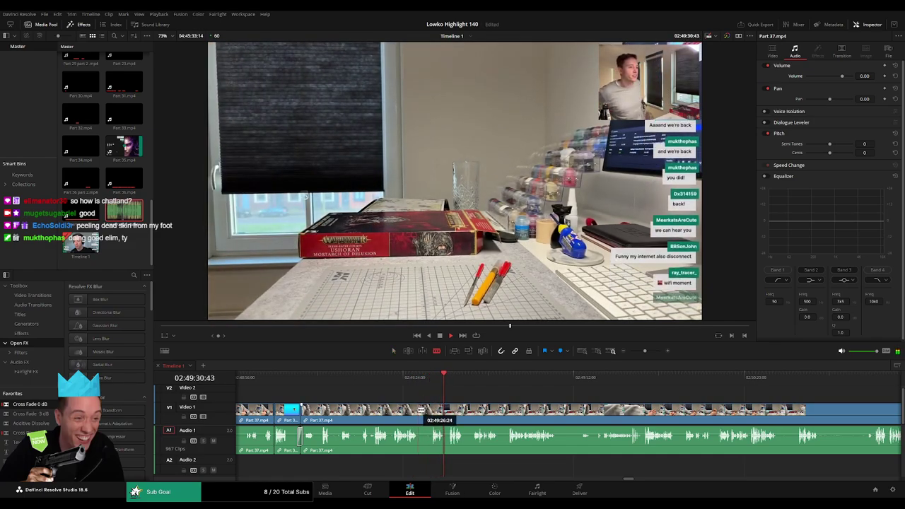
pyautogui.click(419, 409)
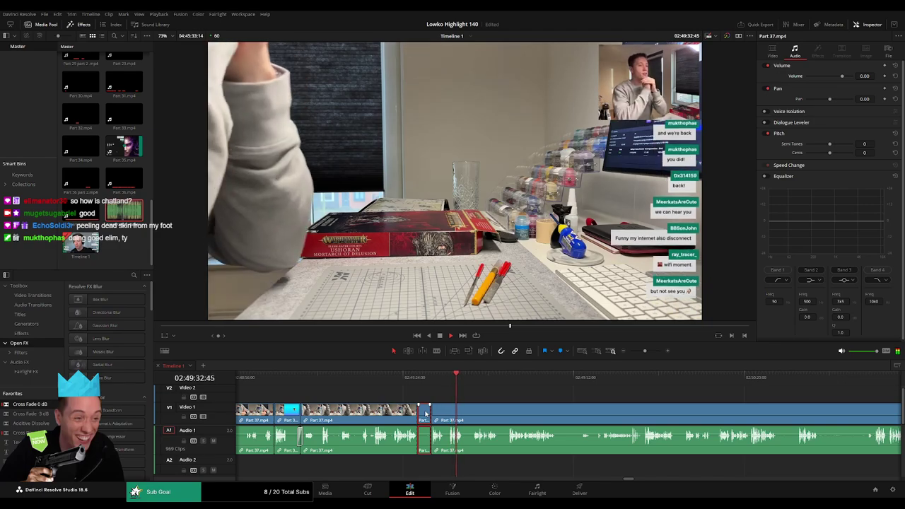
pyautogui.press('Delete')
# Ripple-delete two short silences in Part 37.mp4, one near 02:49:28 and one from about 02:49:31 to 02:49:32
pyautogui.moveTo(644, 351); pyautogui.dragTo(651, 352)
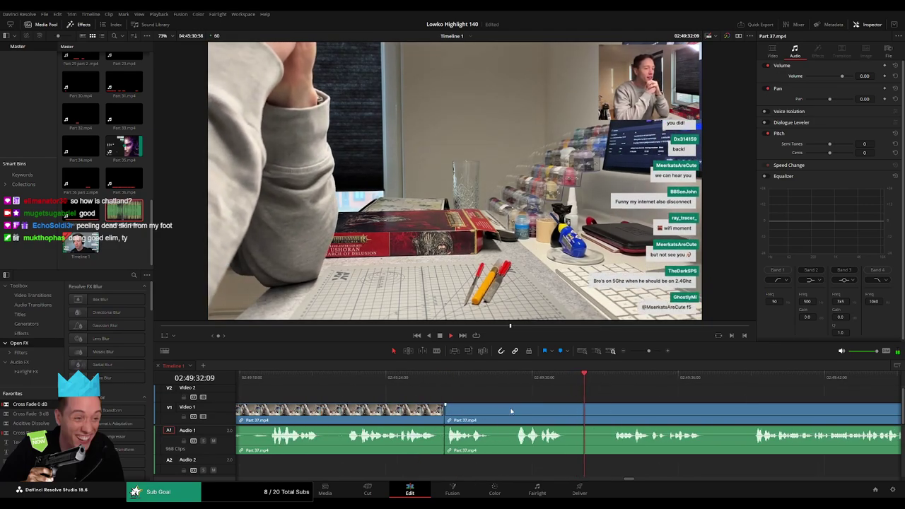
pyautogui.click(498, 409)
pyautogui.press('a')
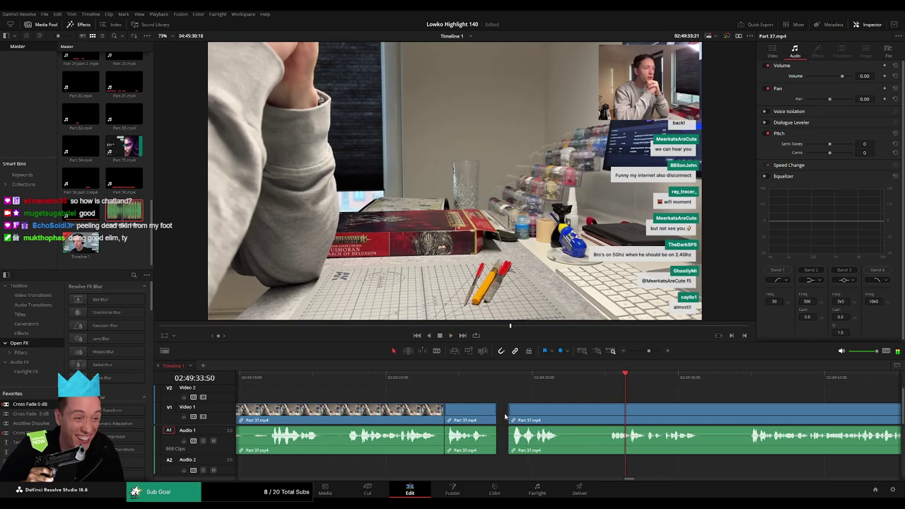
pyautogui.click(596, 411)
pyautogui.press('a')
pyautogui.click(580, 414)
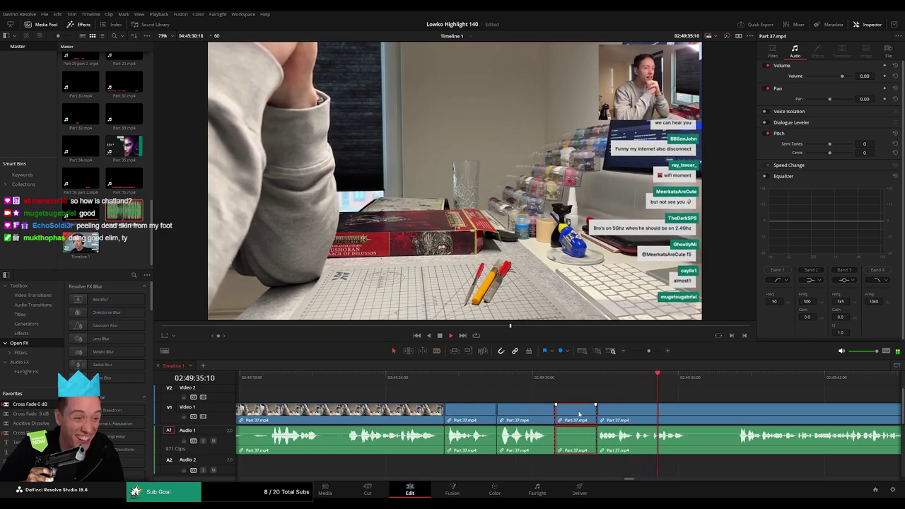
pyautogui.press('Delete')
# Ripple-delete the silence in Part 37.mp4 from about 02:49:35 to 02:49:36
pyautogui.moveTo(660, 400); pyautogui.dragTo(449, 389)
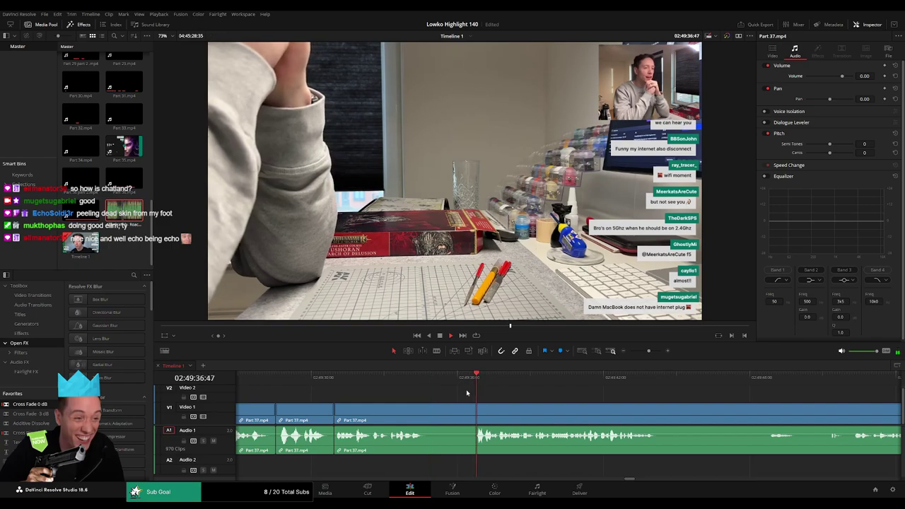
pyautogui.click(433, 413)
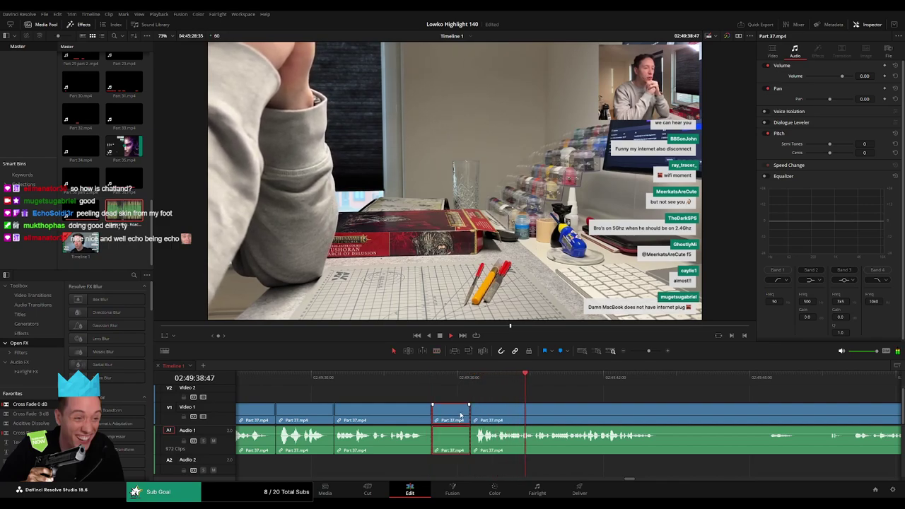
pyautogui.press('Delete')
# Skim and ripple-delete the dull stretch of Part 37.mp4 from about 02:49:42 to 02:50:03, and add an audio cross fade at the join
pyautogui.hscroll(3, 410, 400)
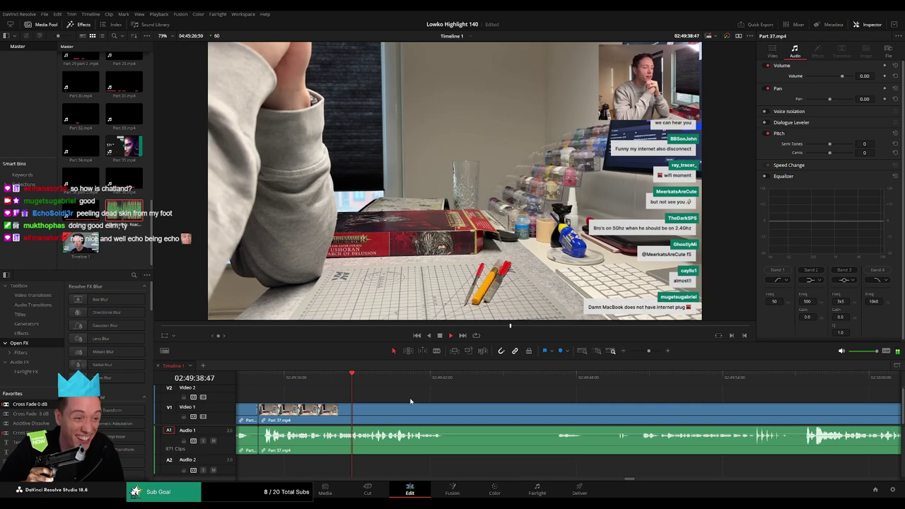
pyautogui.press('b')
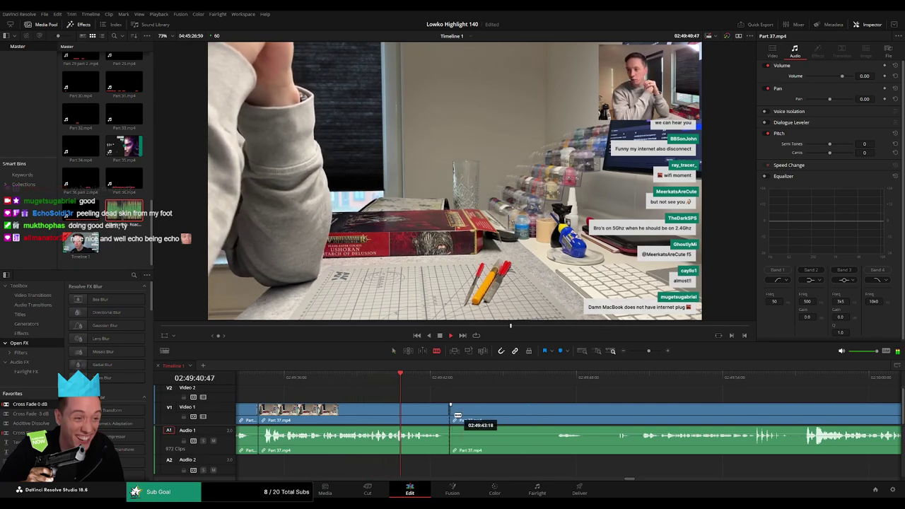
pyautogui.click(449, 414)
pyautogui.click(550, 378)
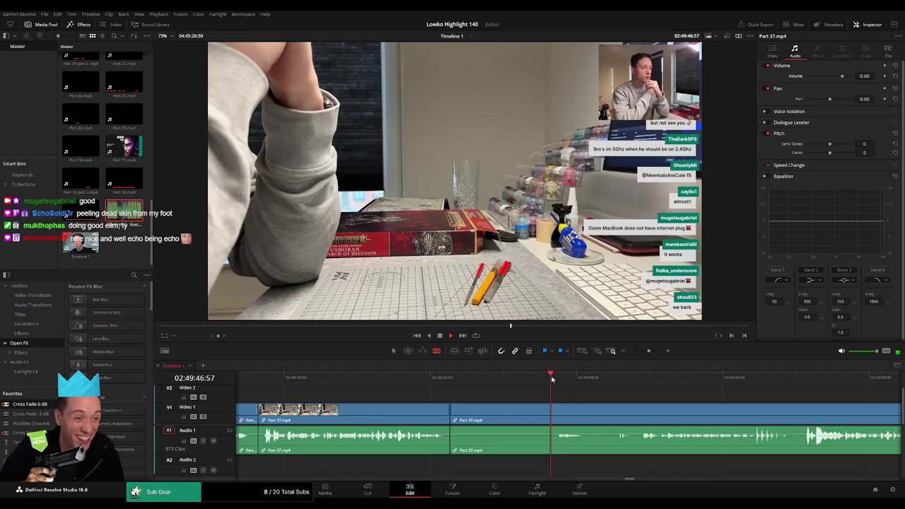
pyautogui.hscroll(2, 499, 387)
pyautogui.hscroll(2, 500, 387)
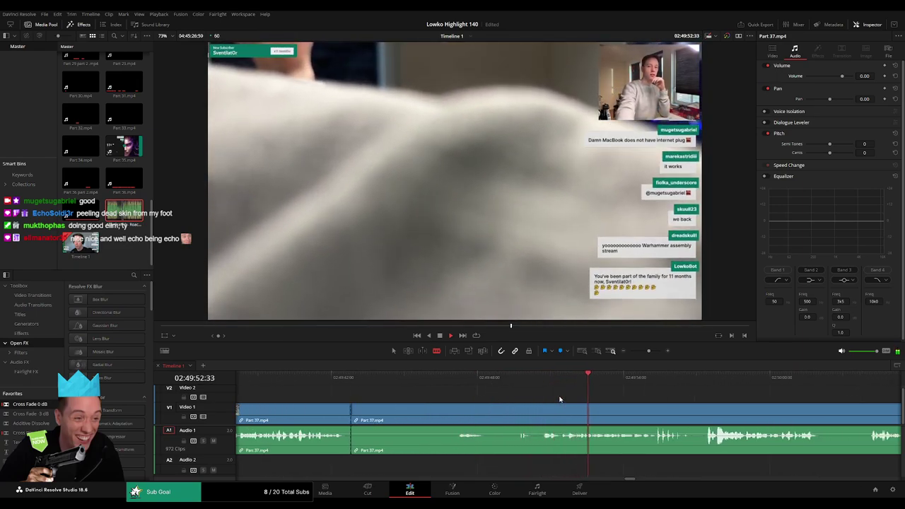
pyautogui.hscroll(5, 563, 389)
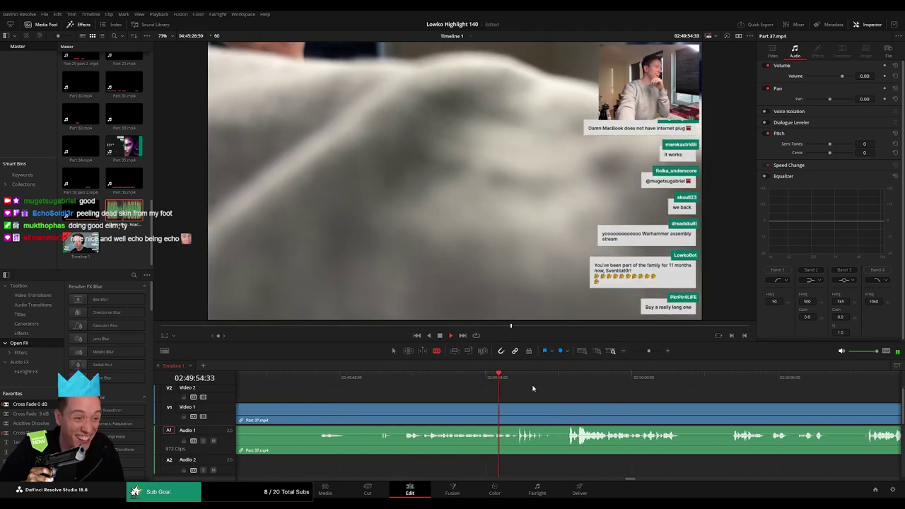
pyautogui.click(563, 380)
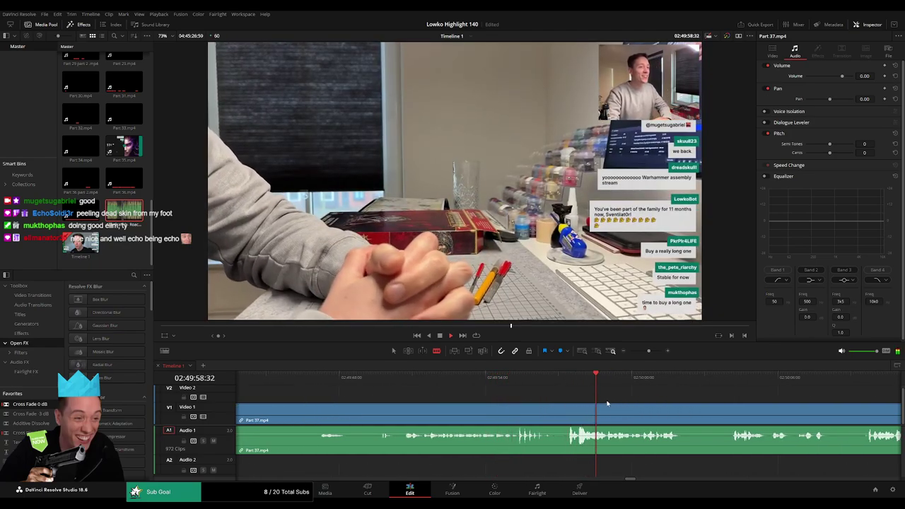
pyautogui.moveTo(648, 351); pyautogui.dragTo(645, 351)
pyautogui.hscroll(4, 618, 396)
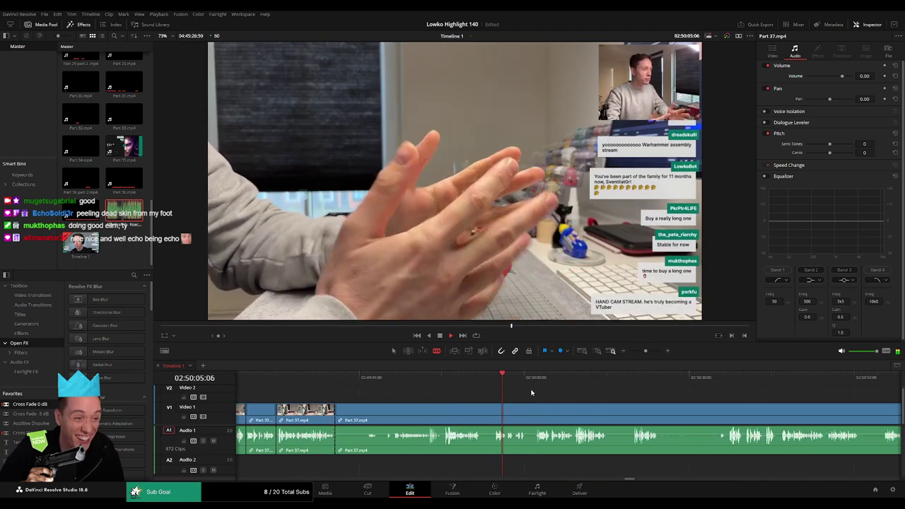
pyautogui.click(493, 410)
pyautogui.press('a')
pyautogui.click(476, 412)
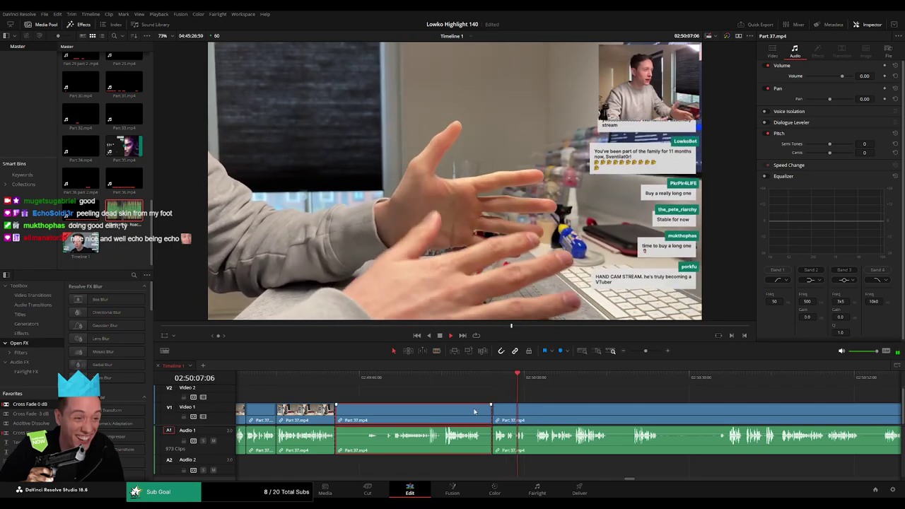
pyautogui.press('Delete')
pyautogui.click(347, 378)
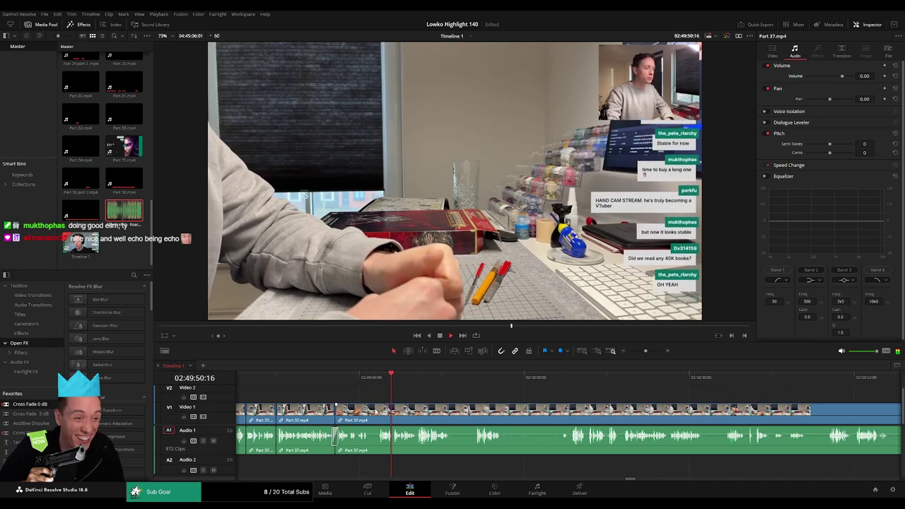
# Ripple-delete the short pause in Part 37.mp4 around 02:49:47 and add an audio cross fade at the join
pyautogui.press('b')
pyautogui.click(369, 410)
pyautogui.click(377, 411)
pyautogui.press('a')
pyautogui.click(374, 412)
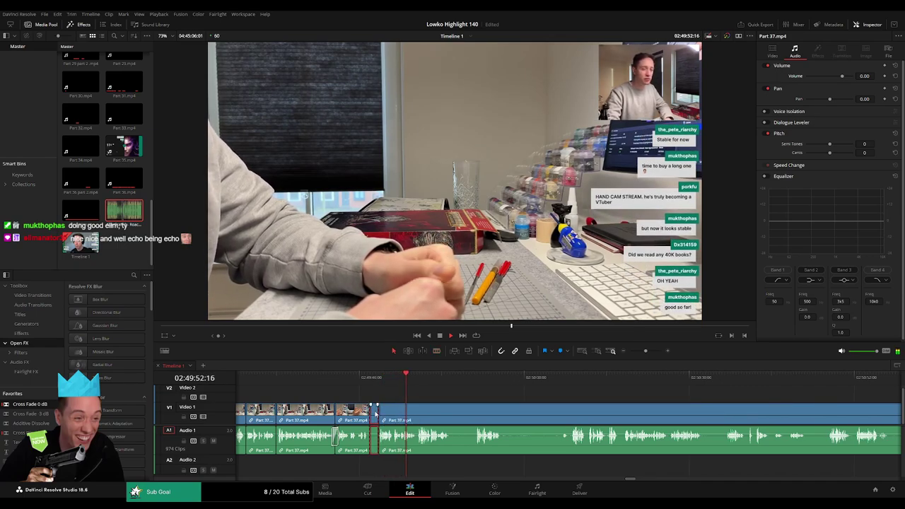
pyautogui.press('Delete')
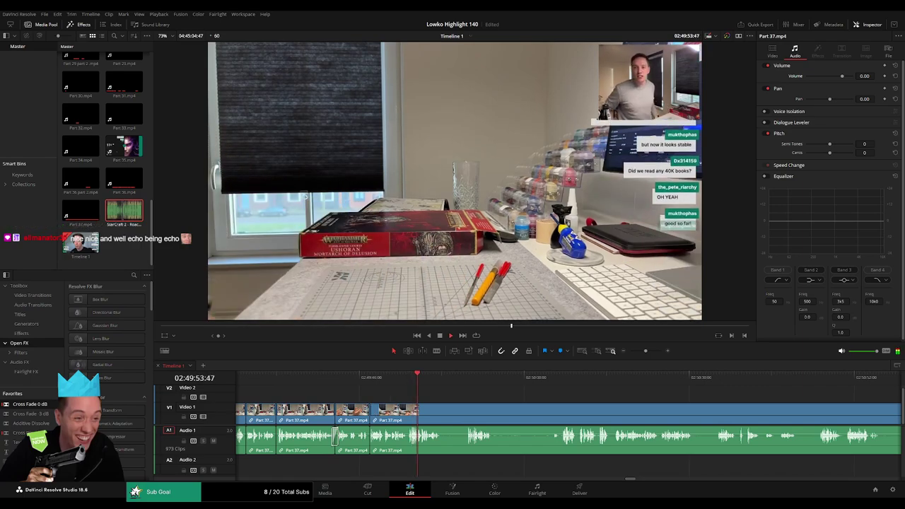
pyautogui.moveTo(313, 412); pyautogui.dragTo(369, 438)
pyautogui.press('space')
# Ripple-delete the pause in Part 37.mp4 from about 02:49:57 to 02:50:00 and add an audio cross fade at the join
pyautogui.hscroll(3, 394, 398)
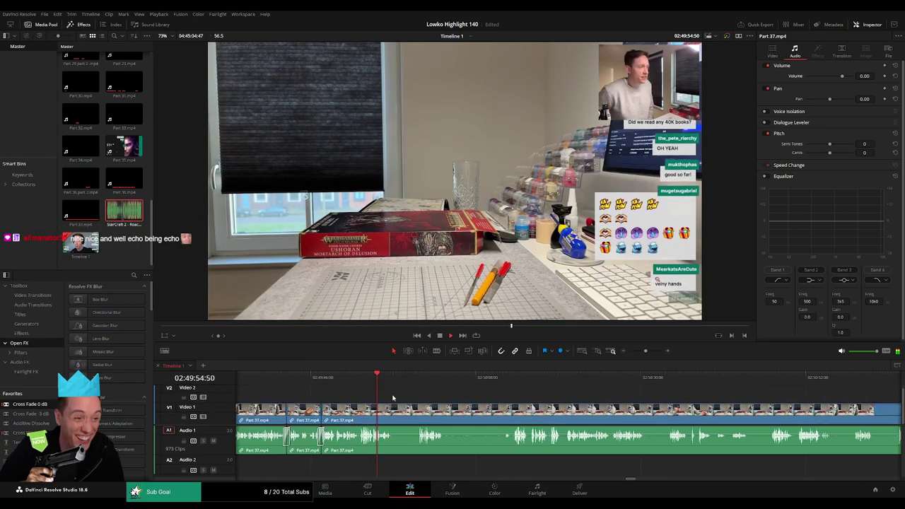
pyautogui.click(387, 386)
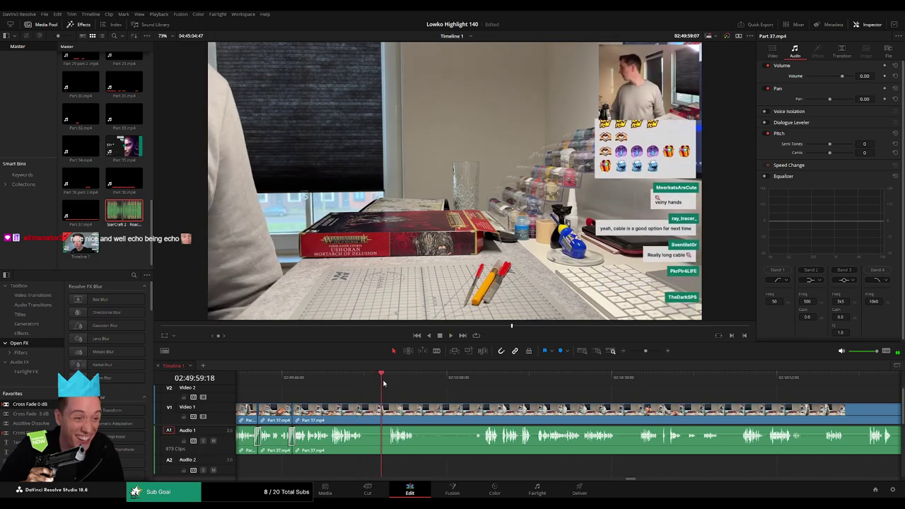
pyautogui.click(366, 413)
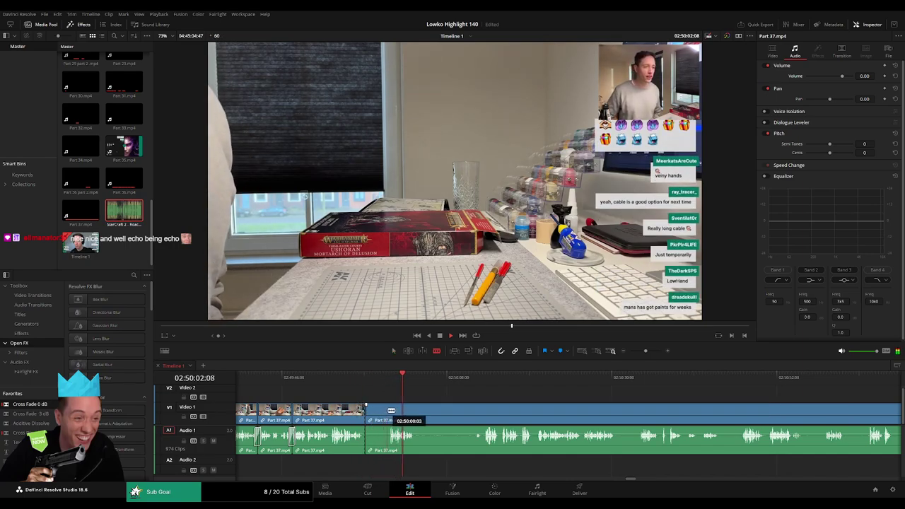
pyautogui.click(390, 410)
pyautogui.press('a')
pyautogui.click(386, 411)
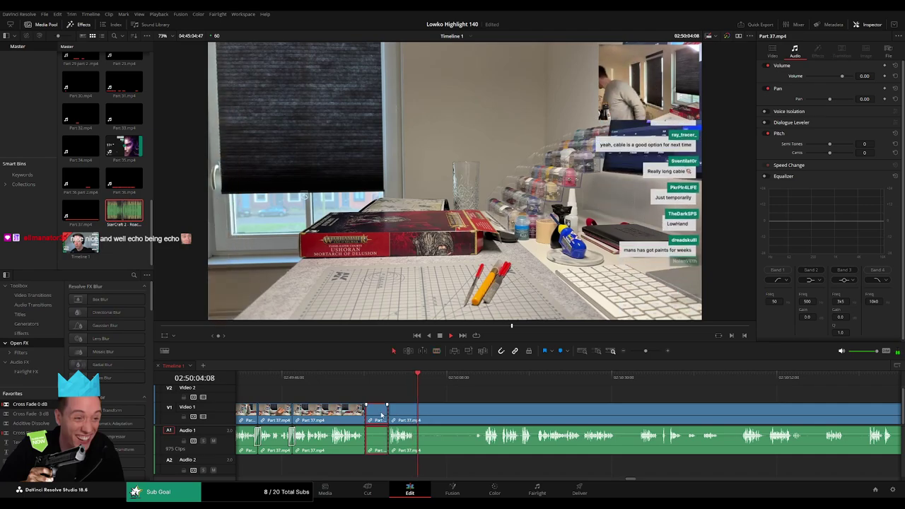
pyautogui.press('Delete')
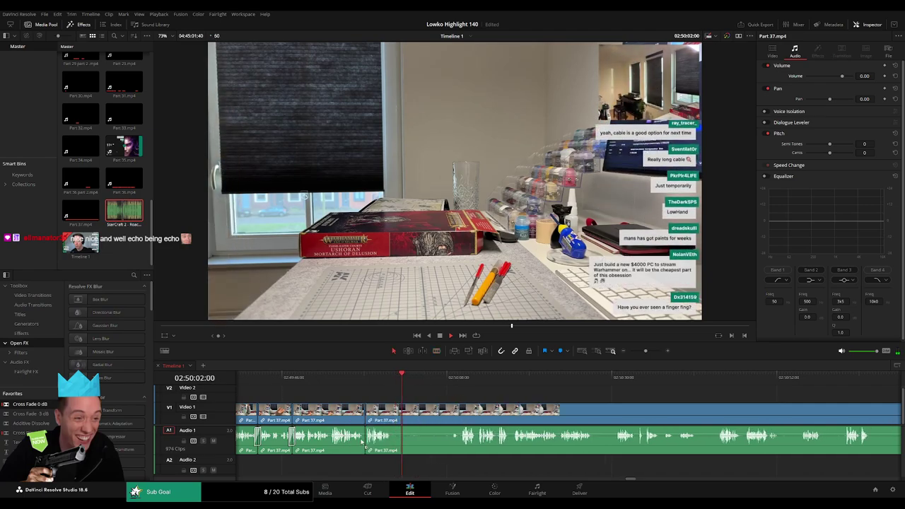
# Ripple-delete the dull stretch of Part 37.mp4 from about 02:50:01 to 02:50:09 and add an audio cross fade at the join
pyautogui.click(456, 385)
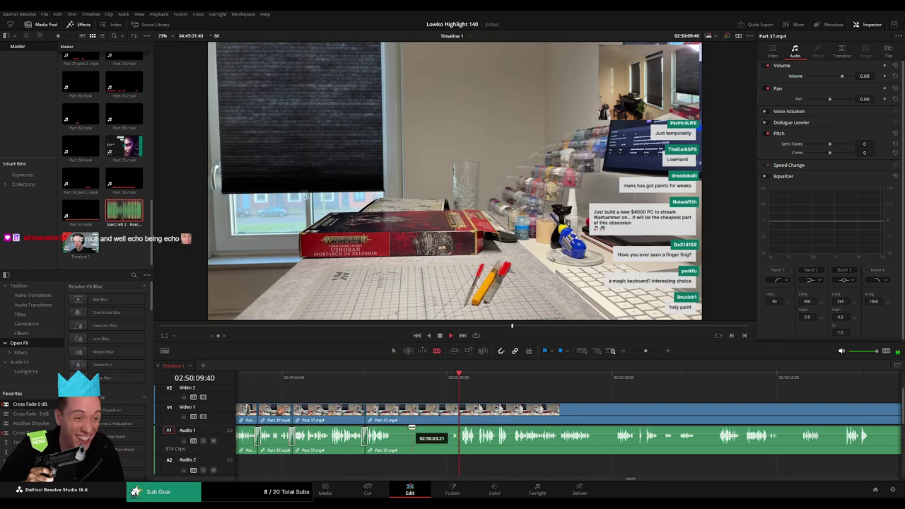
pyautogui.click(394, 421)
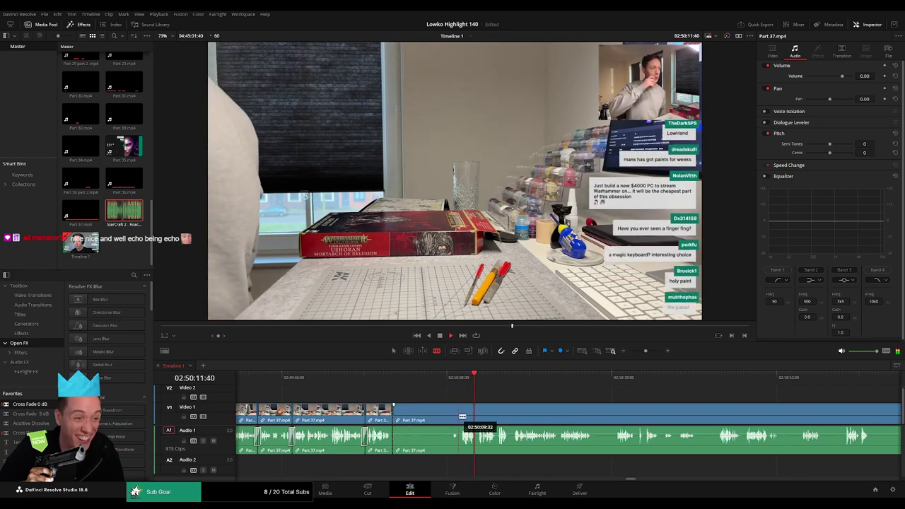
pyautogui.click(460, 417)
pyautogui.press('a')
pyautogui.click(449, 420)
pyautogui.press('Delete')
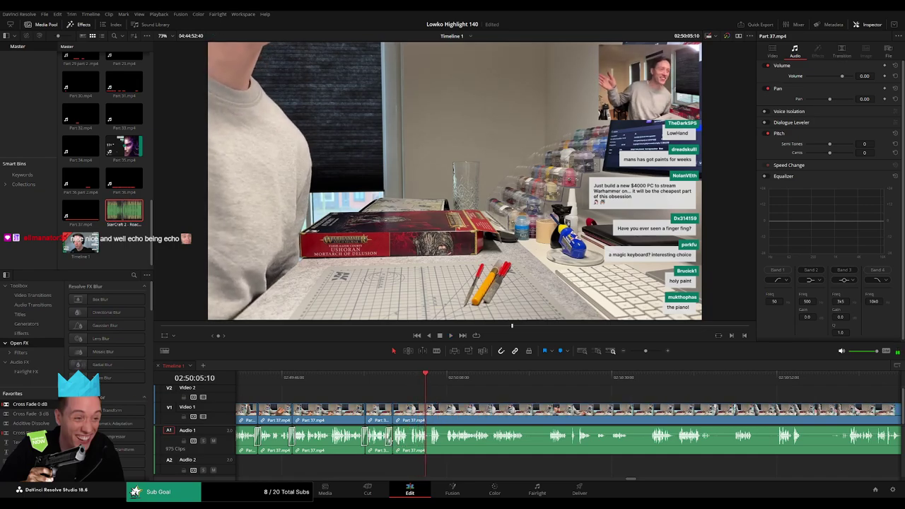
pyautogui.hscroll(-1, 373, 446)
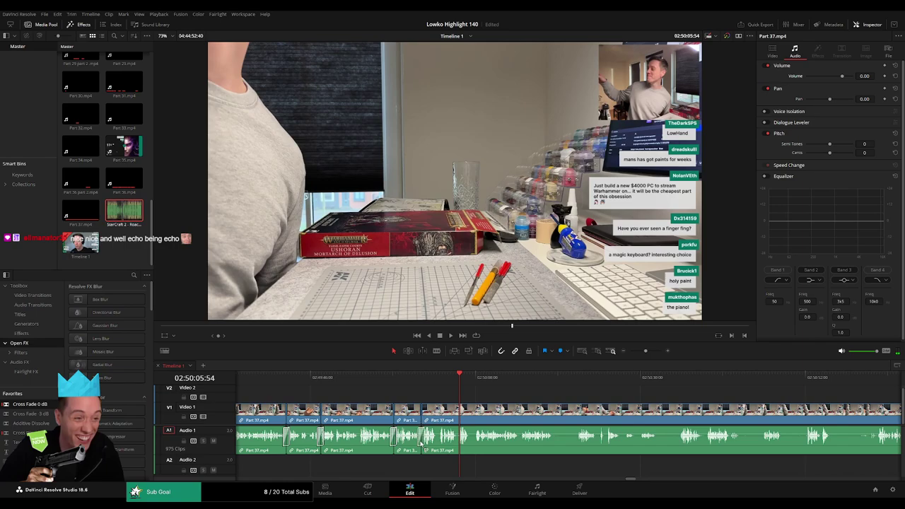
# Ripple-delete the silence in Part 37.mp4 from about 02:50:18 to 02:50:21 and add an audio cross fade at the join
pyautogui.hscroll(3, 417, 431)
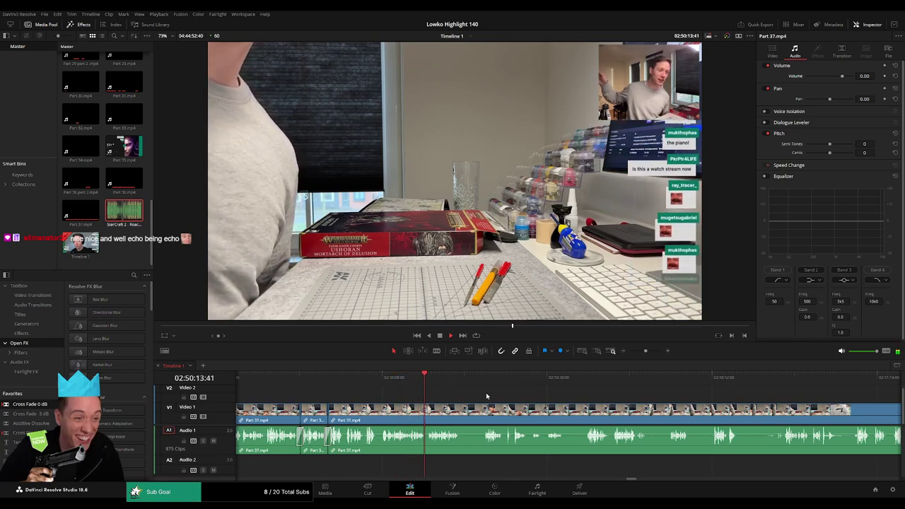
pyautogui.moveTo(486, 399); pyautogui.dragTo(442, 400)
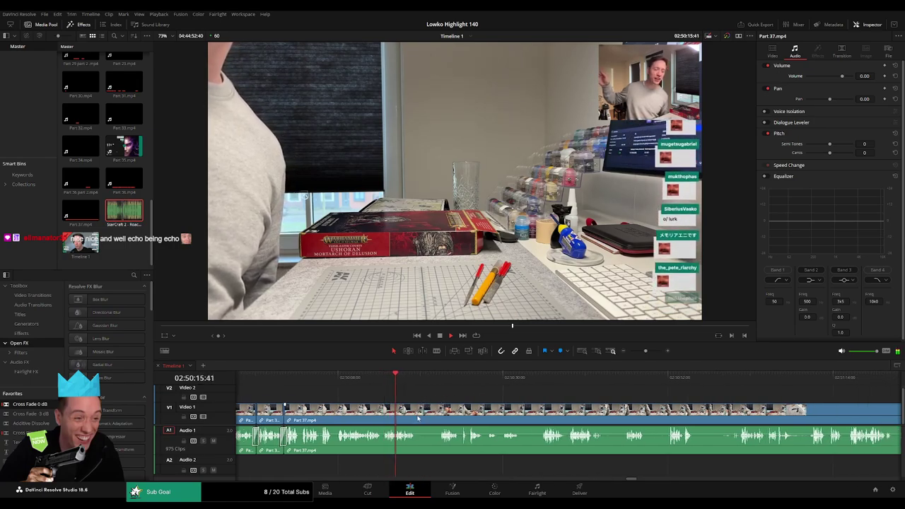
pyautogui.click(418, 417)
pyautogui.click(438, 415)
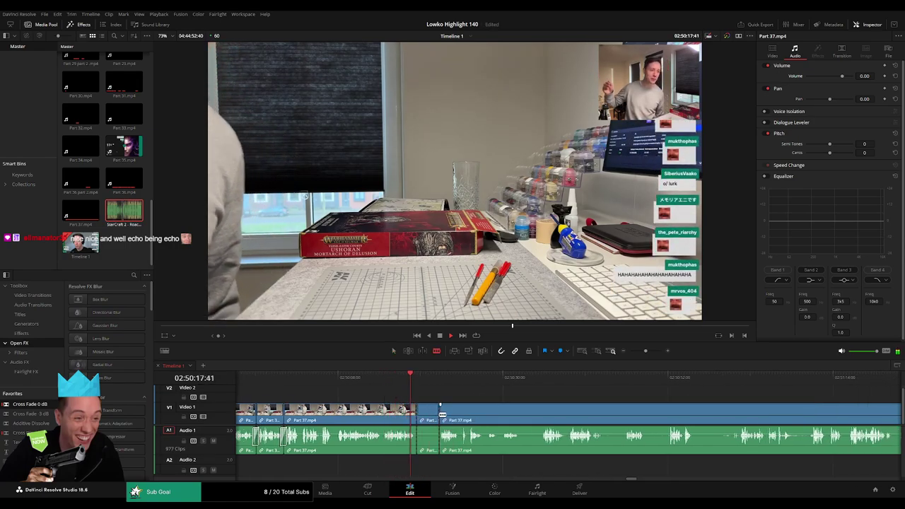
pyautogui.press('a')
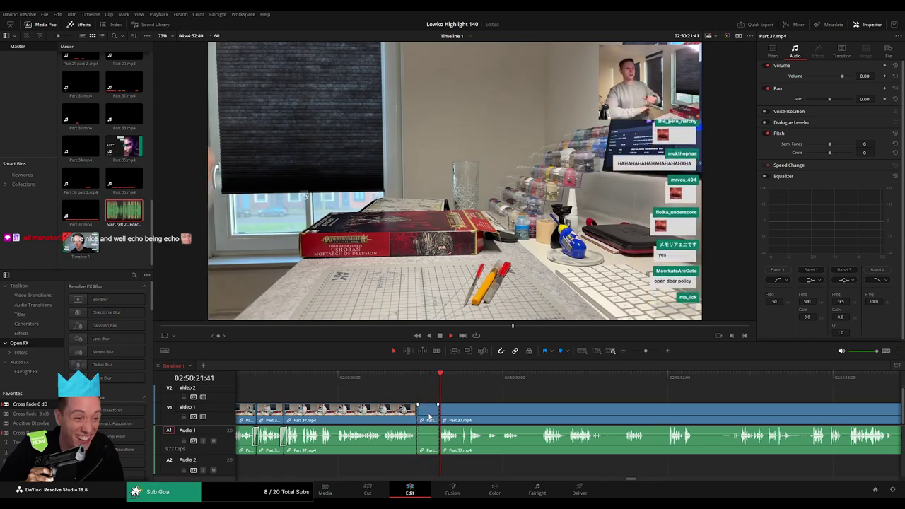
pyautogui.click(428, 417)
pyautogui.press('Delete')
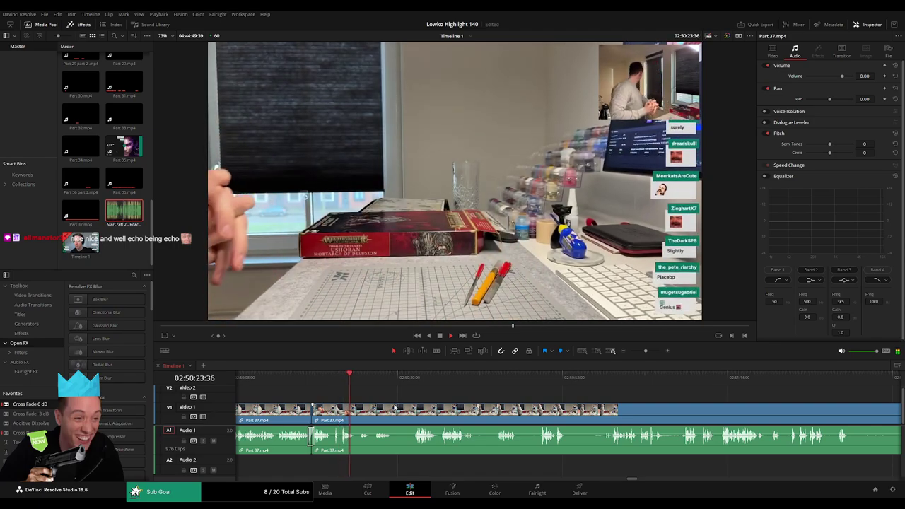
# Skim and ripple-delete the dull stretch of Part 37.mp4 from about 02:50:22 to 02:50:58
pyautogui.click(343, 418)
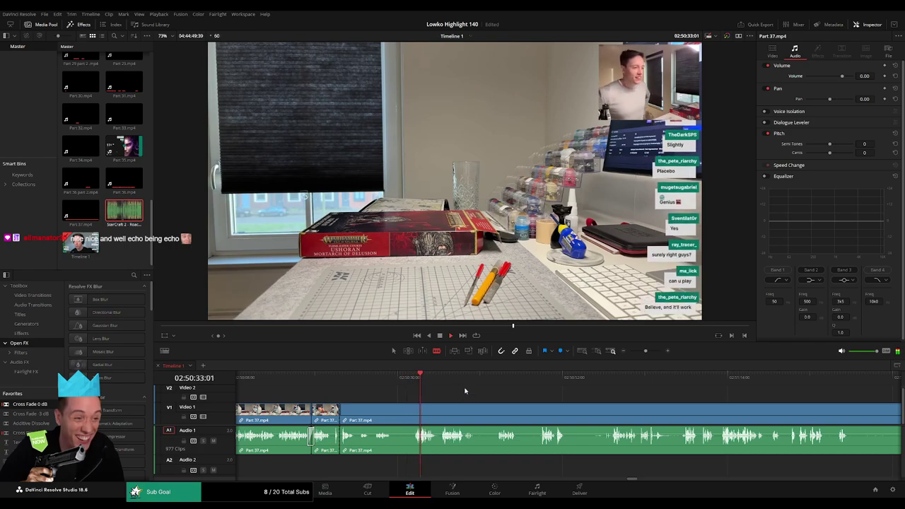
pyautogui.click(522, 380)
pyautogui.click(544, 382)
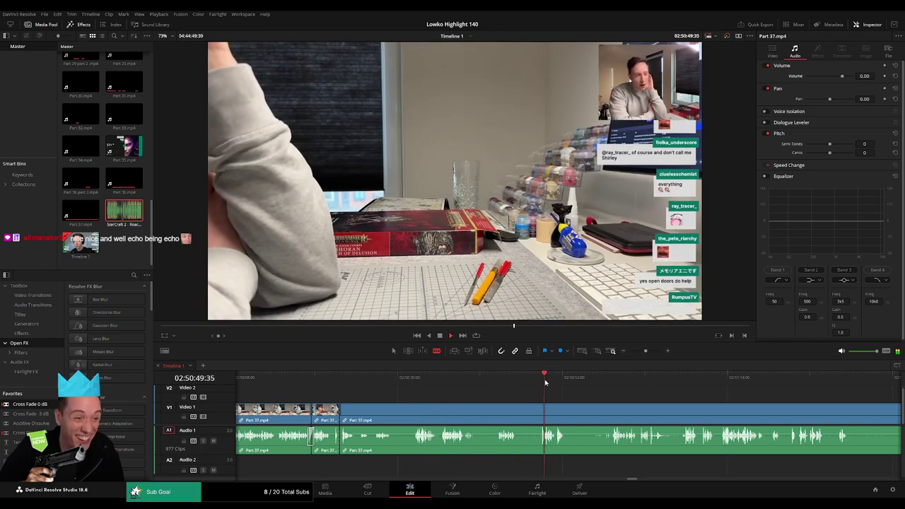
pyautogui.click(611, 380)
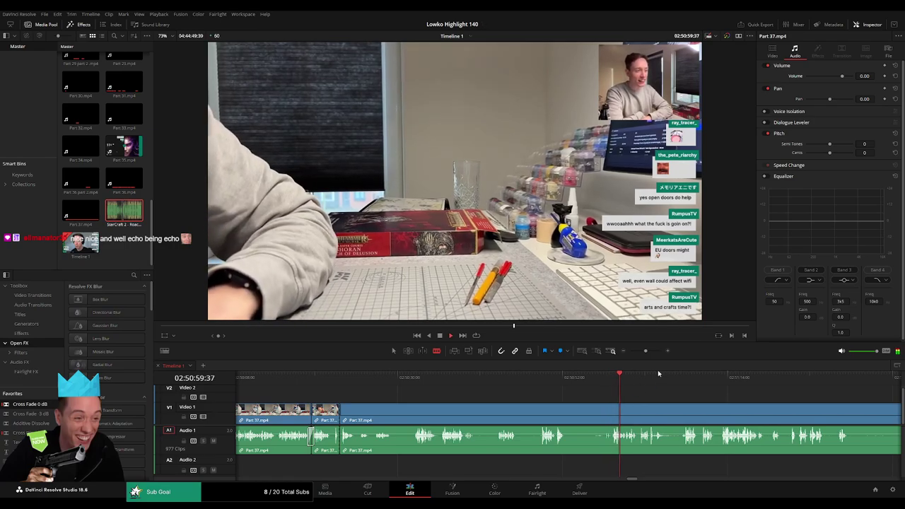
pyautogui.click(638, 351)
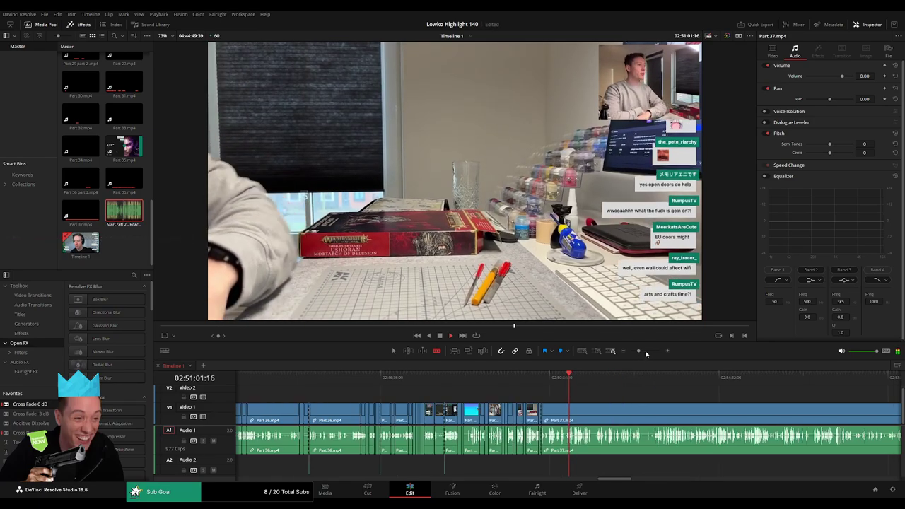
pyautogui.click(645, 354)
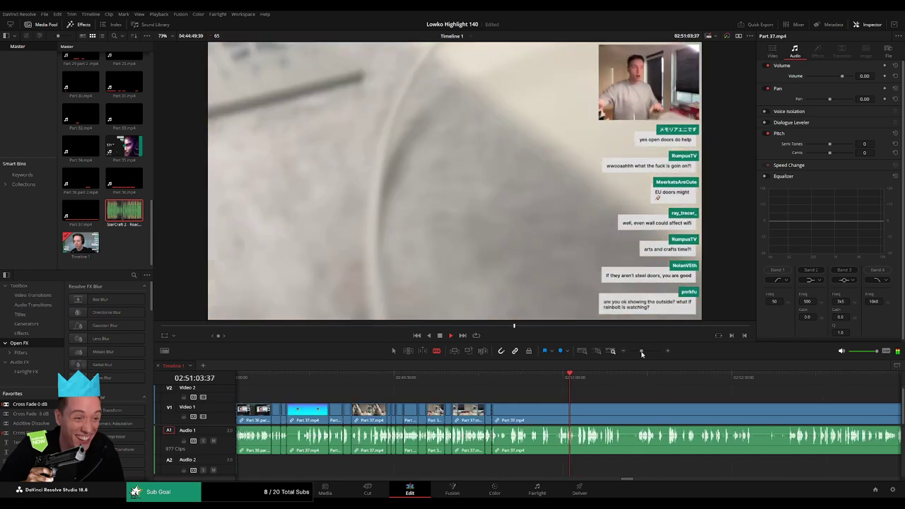
pyautogui.click(557, 380)
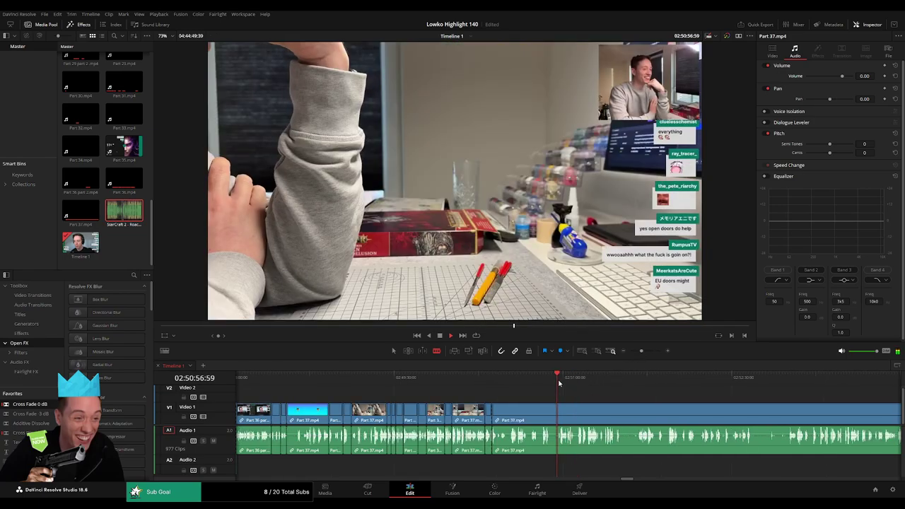
pyautogui.click(644, 354)
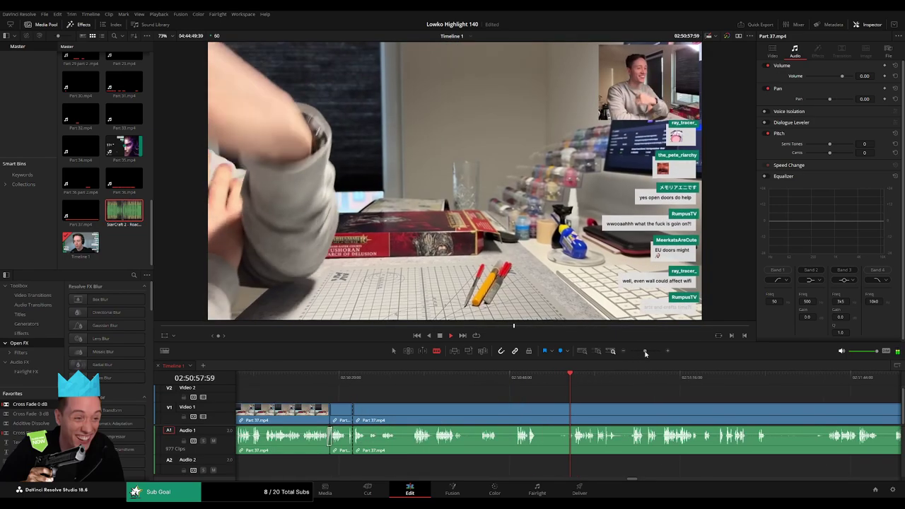
pyautogui.click(574, 412)
pyautogui.press('a')
pyautogui.click(557, 415)
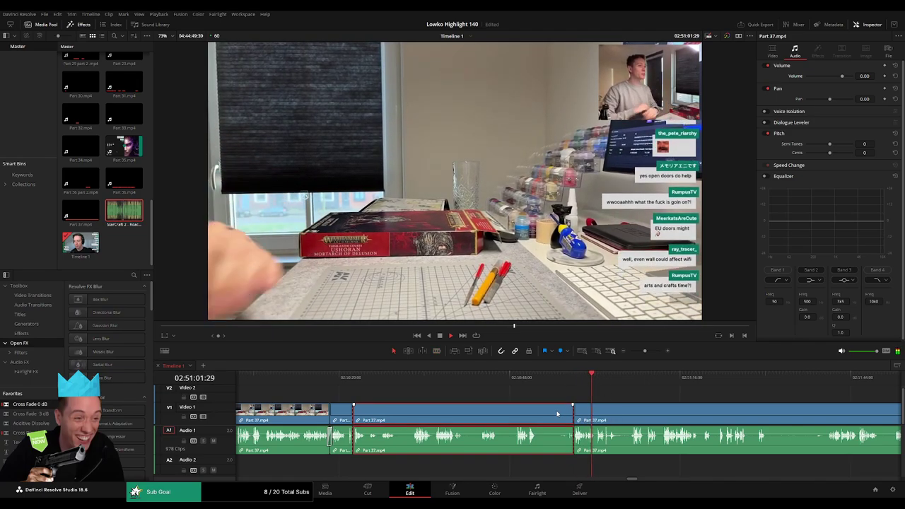
pyautogui.press('BackSpace')
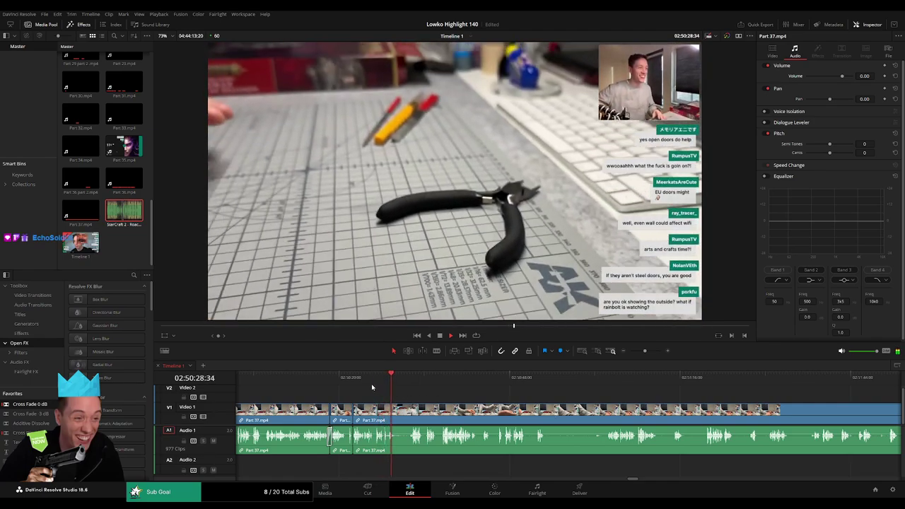
# Place an adjustment clip on Video 2 above Part 37.mp4, spanning about 02:50:46 to 02:50:54
pyautogui.click(371, 386)
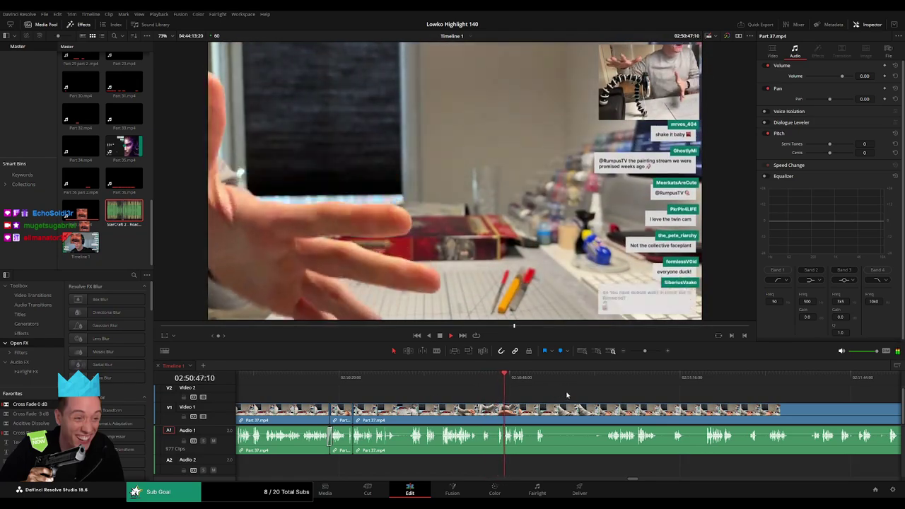
pyautogui.moveTo(566, 395); pyautogui.dragTo(425, 395)
pyautogui.click(347, 381)
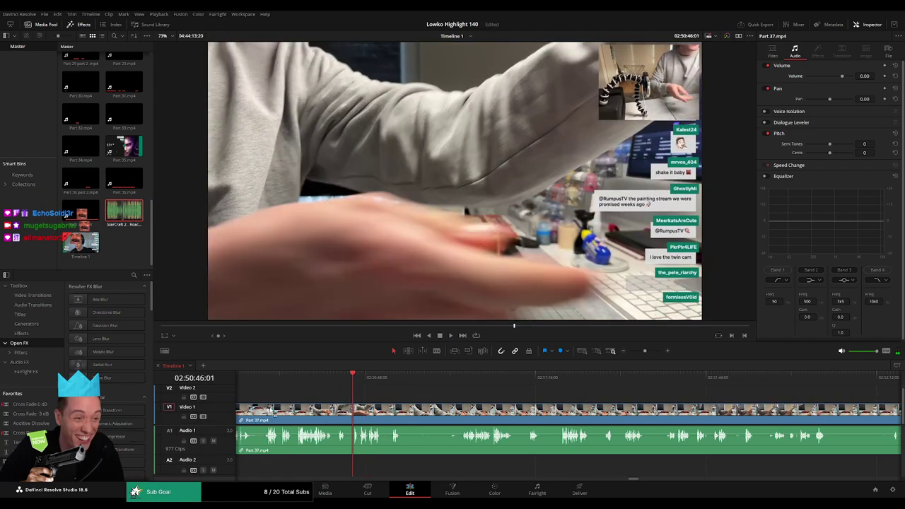
pyautogui.moveTo(270, 410); pyautogui.dragTo(402, 398)
pyautogui.click(355, 397)
# Set the adjustment clip's zoom to 2.430 and its position to X -1368, Y -752 to enlarge the webcam view, and play it back
pyautogui.moveTo(820, 75); pyautogui.dragTo(876, 84)
pyautogui.moveTo(821, 85); pyautogui.dragTo(817, 85)
pyautogui.press('space')
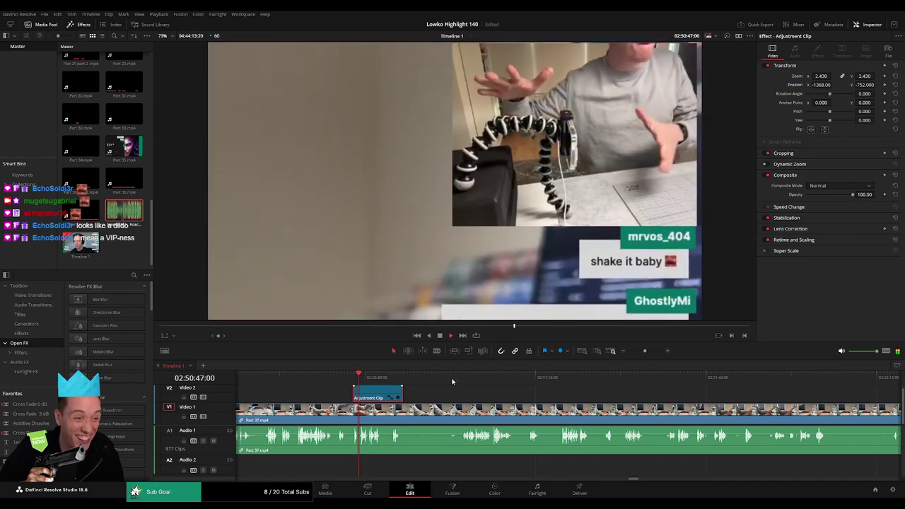
pyautogui.click(446, 401)
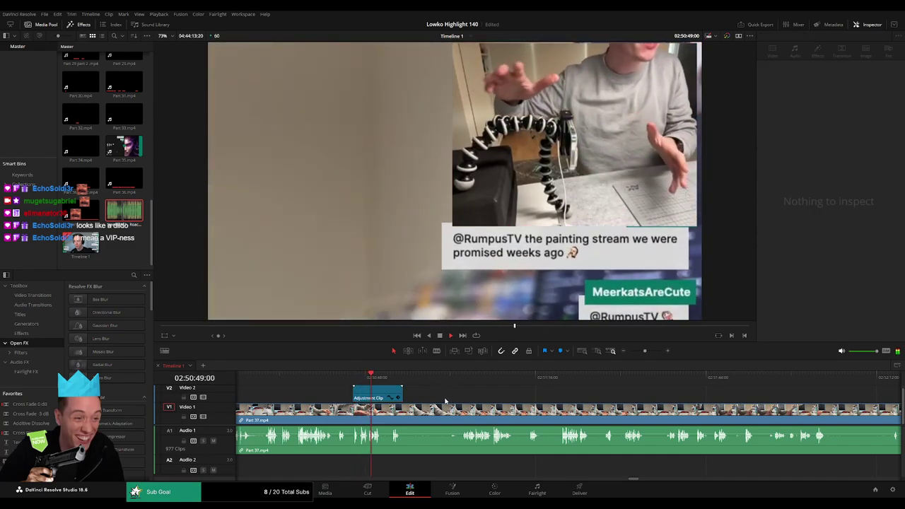
# Ripple-delete the quiet stretch of Part 37.mp4 after the adjustment clip, from about 02:50:54 to 02:51:04
pyautogui.hscroll(2, 440, 400)
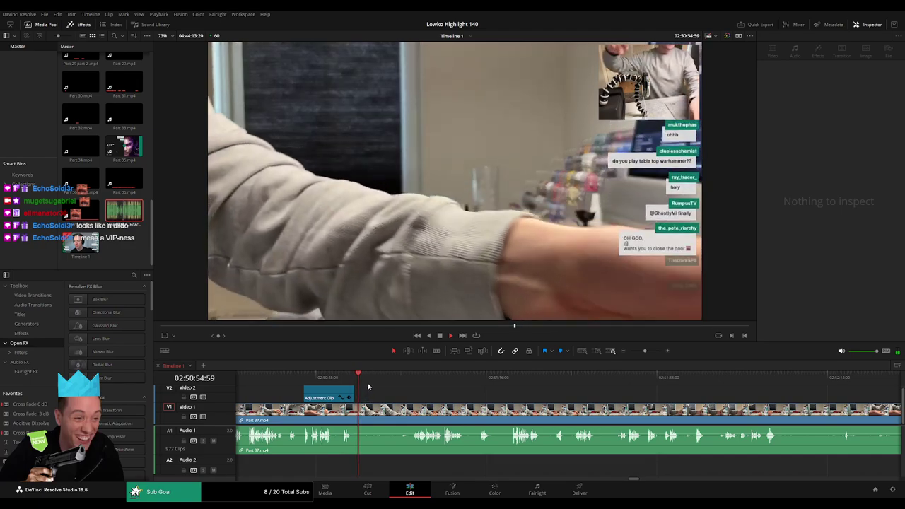
pyautogui.click(390, 380)
pyautogui.press('b')
pyautogui.click(355, 417)
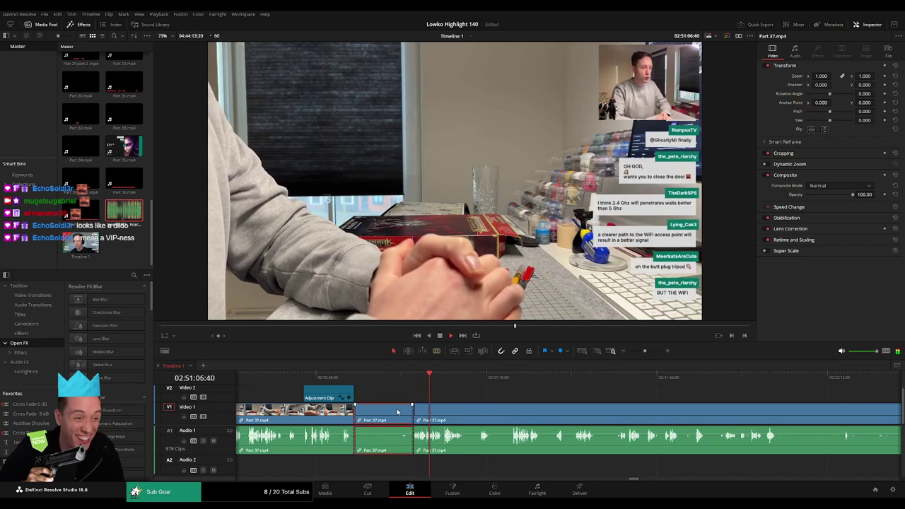
pyautogui.press('Delete')
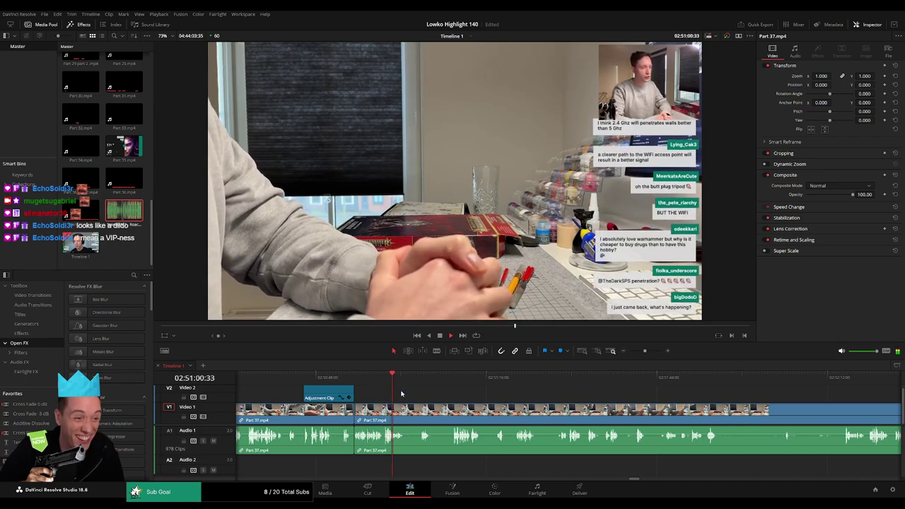
# Ripple-delete the short pause in Part 37.mp4 from about 02:51:02 to 02:51:04
pyautogui.click(417, 383)
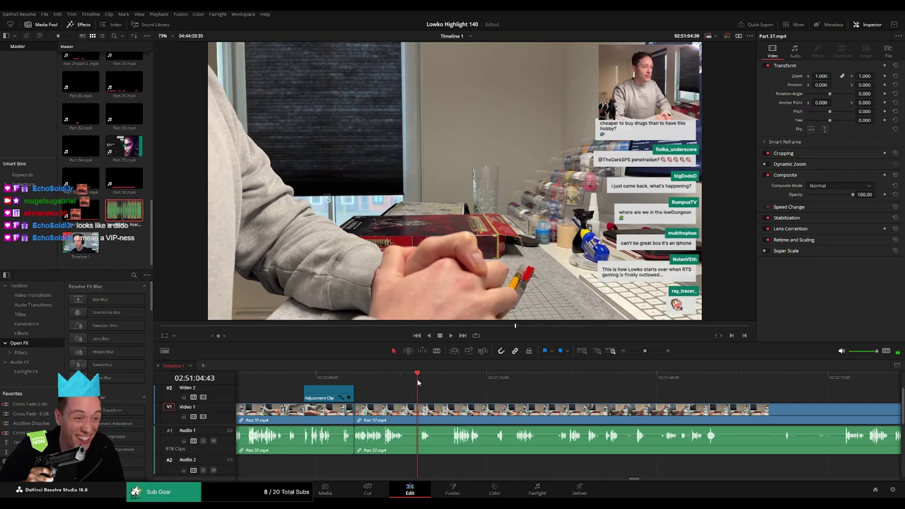
pyautogui.press('b')
pyautogui.click(405, 412)
pyautogui.click(418, 412)
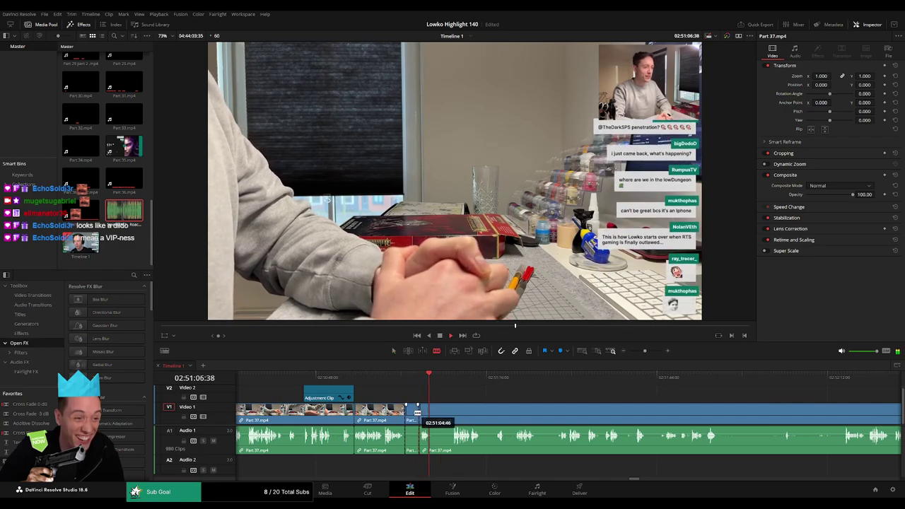
pyautogui.press('Delete')
# Ripple-delete the dull stretch of Part 37.mp4 from about 02:51:05 to 02:51:08
pyautogui.click(438, 382)
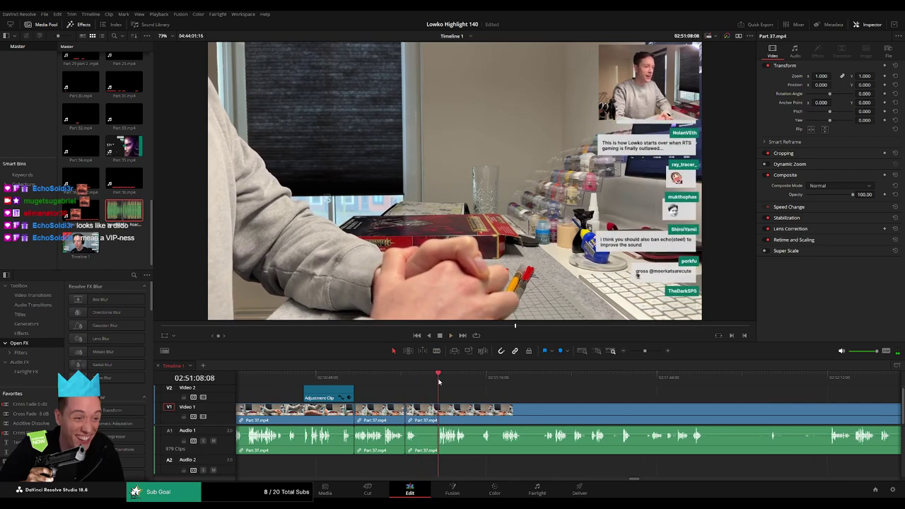
pyautogui.click(420, 410)
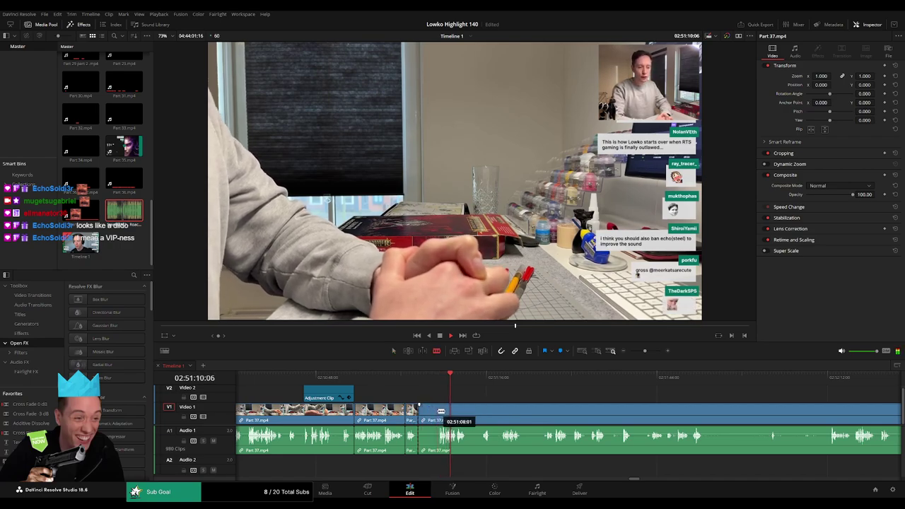
pyautogui.press('Delete')
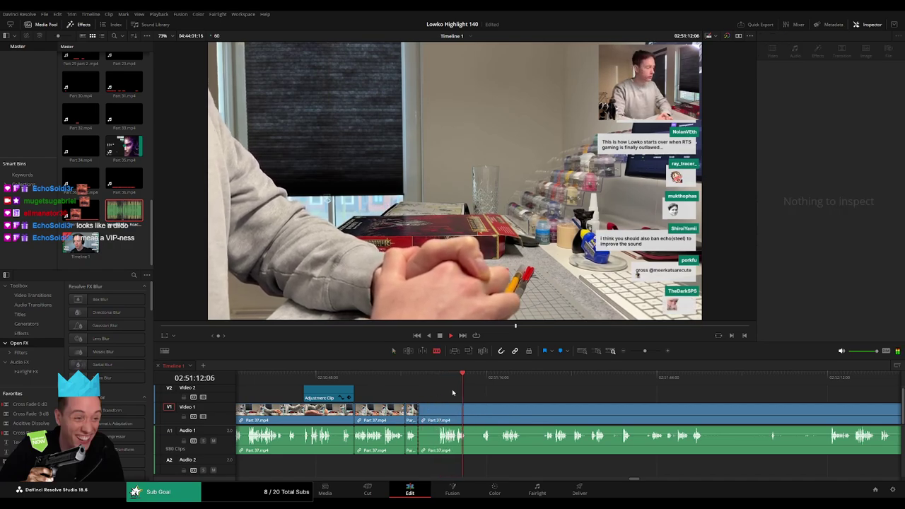
pyautogui.click(503, 397)
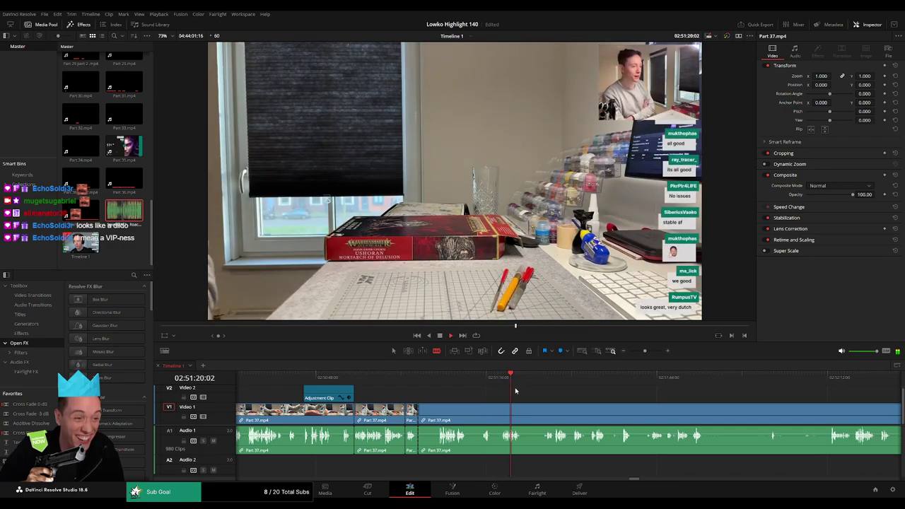
pyautogui.click(486, 387)
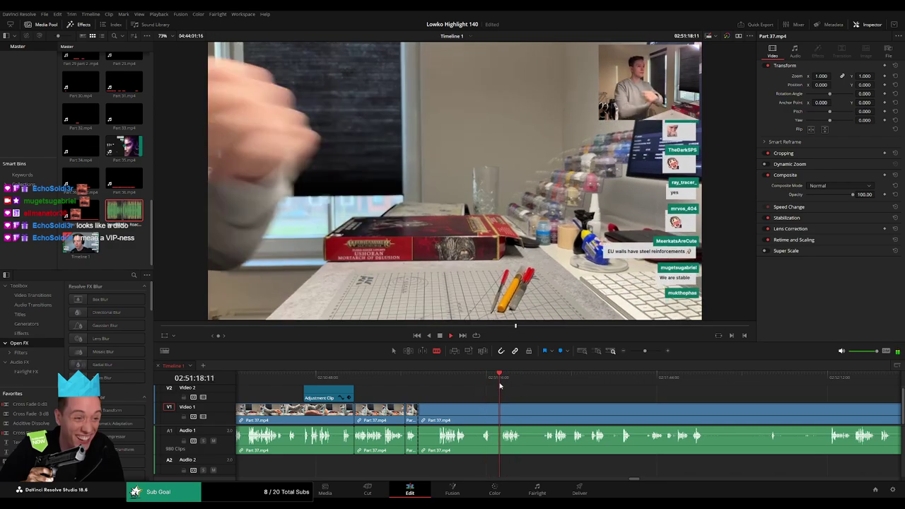
pyautogui.click(483, 386)
pyautogui.click(439, 410)
pyautogui.press('a')
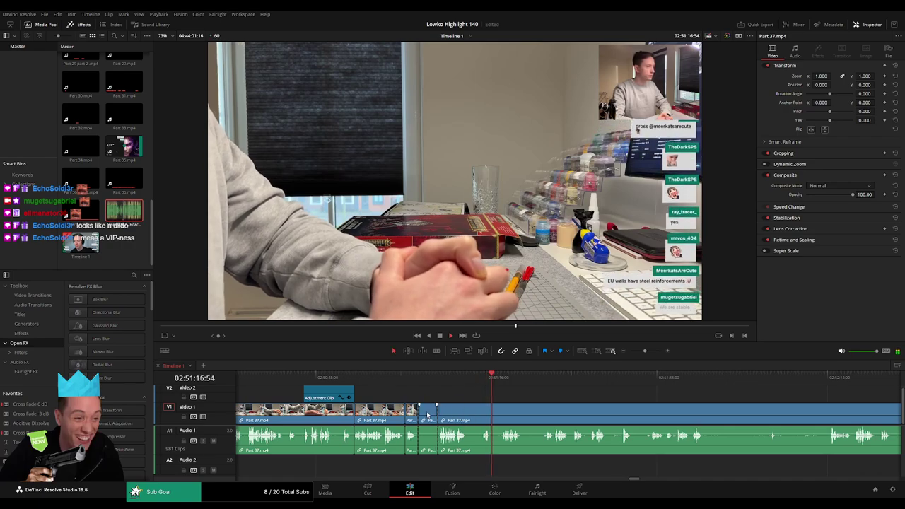
pyautogui.click(427, 412)
pyautogui.press('Delete')
pyautogui.press('space')
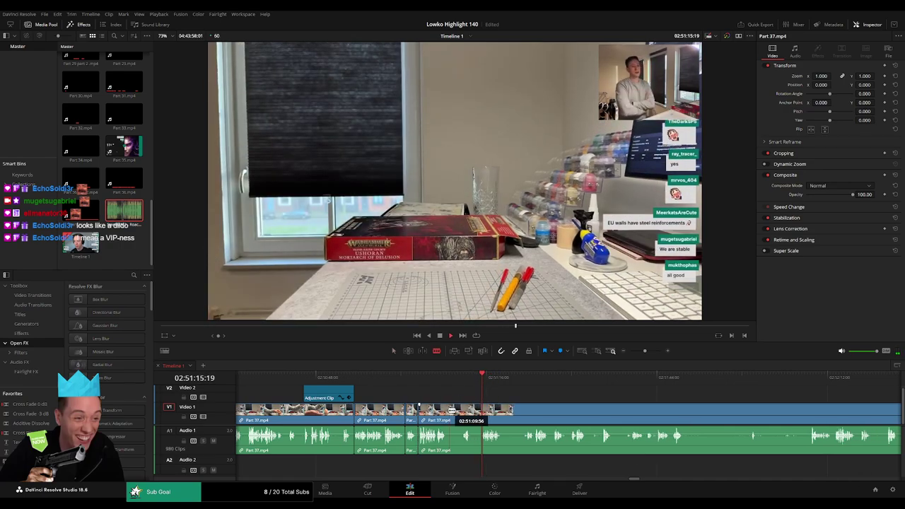
# Ripple-delete two pauses in Part 37.mp4, from about 02:51:10 to 02:51:12 and from about 02:51:14 to 02:51:15
pyautogui.press('b')
pyautogui.click(448, 410)
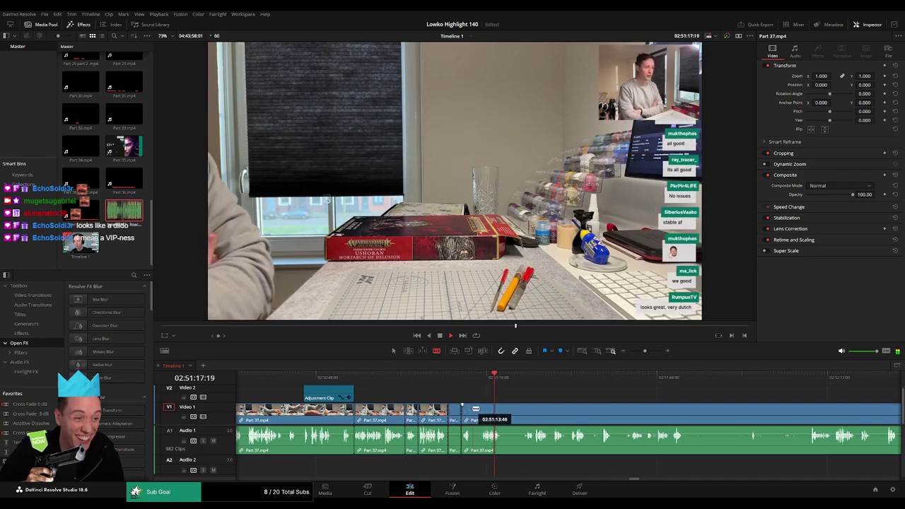
pyautogui.click(480, 410)
pyautogui.press('a')
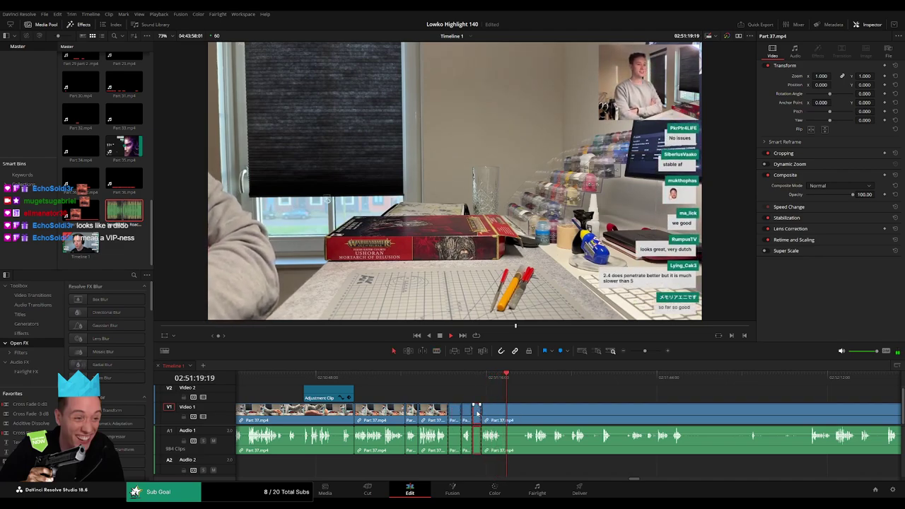
pyautogui.press('Delete')
pyautogui.press('Delete')
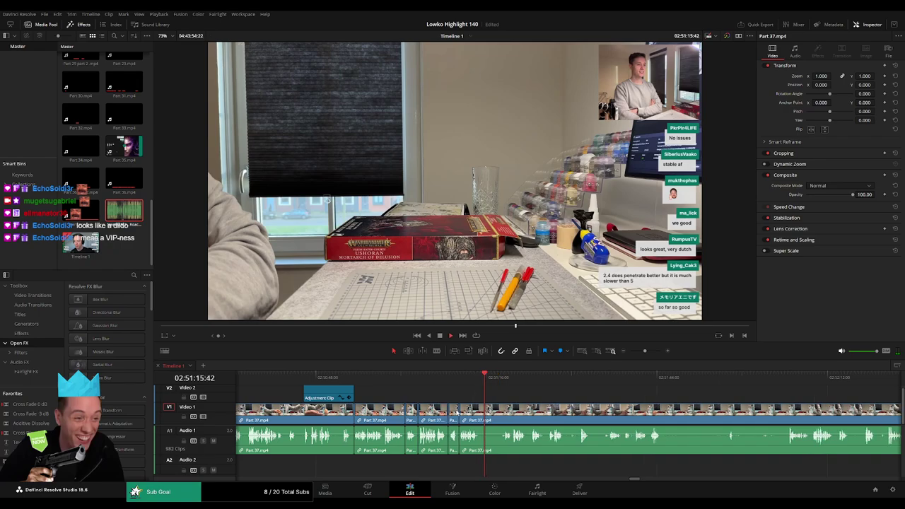
# Ripple-delete the section of Part 37.mp4 from about 02:51:15 to 02:51:19
pyautogui.click(507, 380)
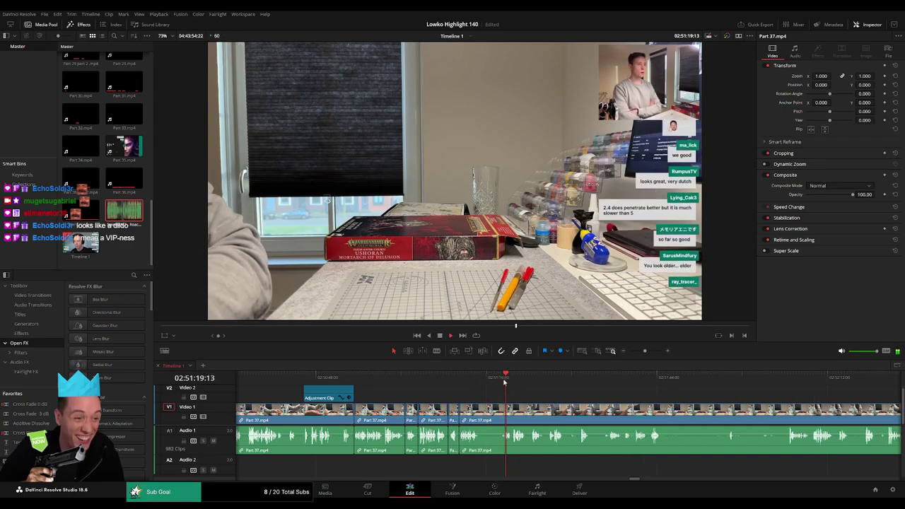
pyautogui.press('b')
pyautogui.click(485, 410)
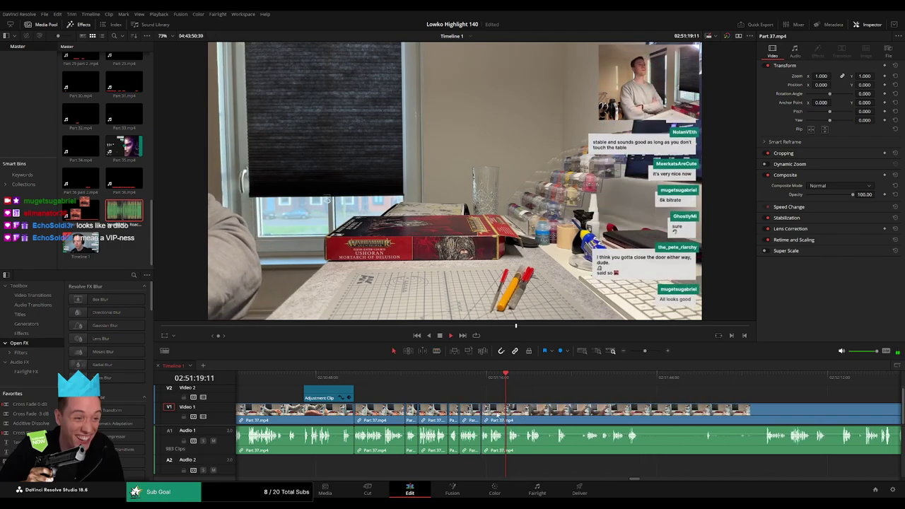
pyautogui.press('Delete')
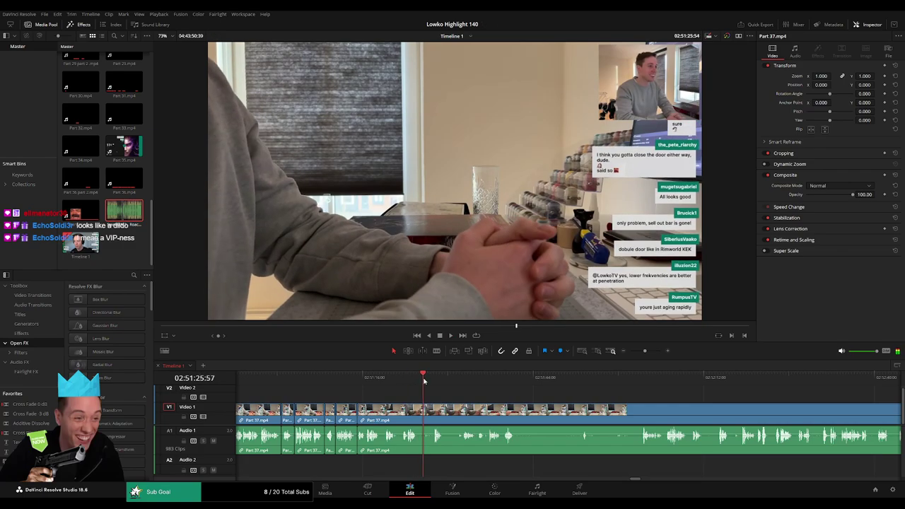
# Ripple-delete the pause in Part 37.mp4 from about 02:51:25 to 02:51:27
pyautogui.click(420, 410)
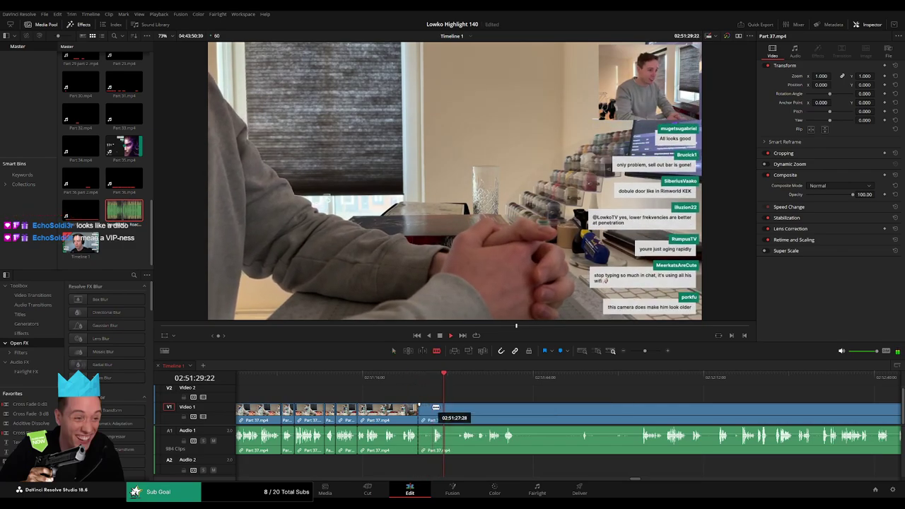
pyautogui.click(434, 408)
pyautogui.press('a')
pyautogui.click(426, 411)
pyautogui.press('Delete')
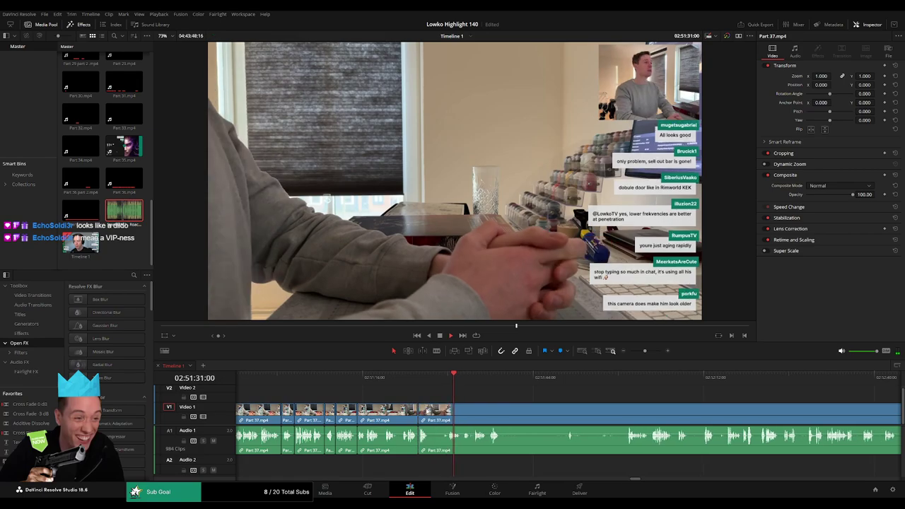
# Ripple-delete the next pause in Part 37.mp4, from about 02:51:27 to 02:51:30
pyautogui.click(433, 417)
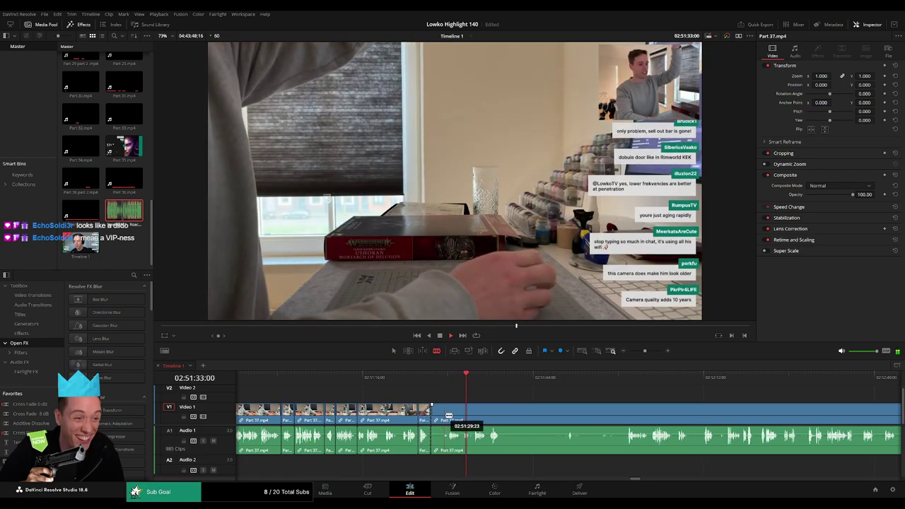
pyautogui.click(450, 417)
pyautogui.press('a')
pyautogui.click(443, 417)
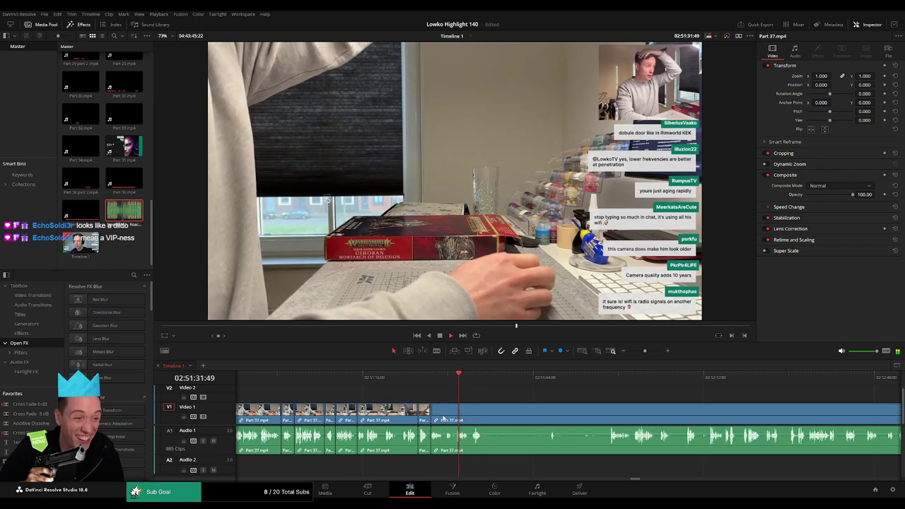
pyautogui.press('Delete')
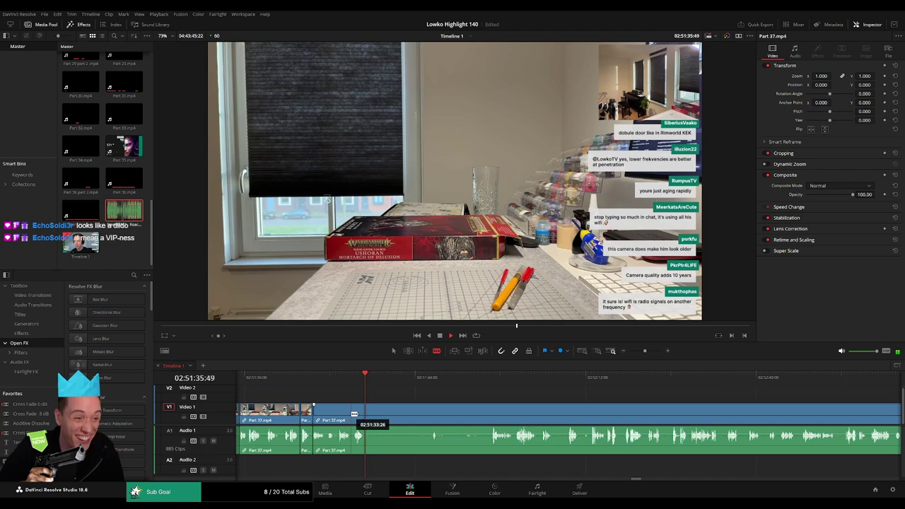
# Preview the long dull section of Part 37.mp4 after 02:51:33 and ripple-delete it up to about 02:52:29
pyautogui.click(470, 380)
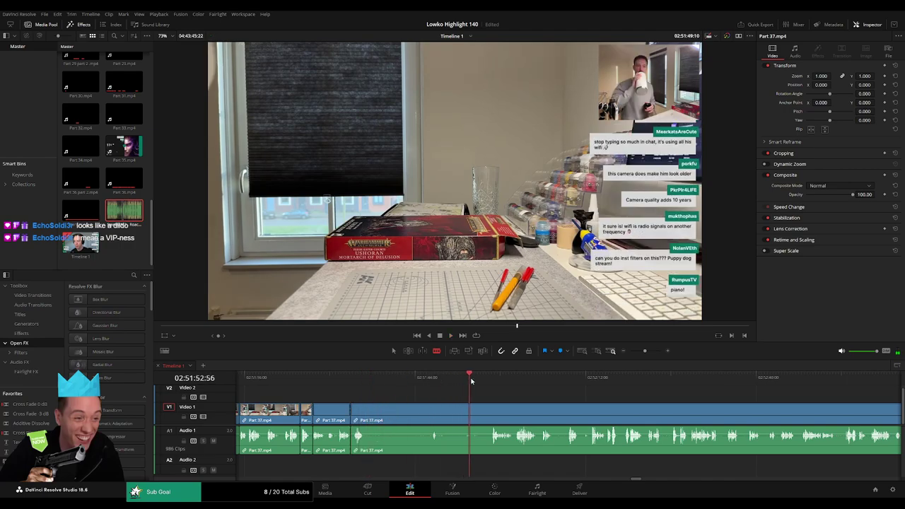
pyautogui.click(513, 384)
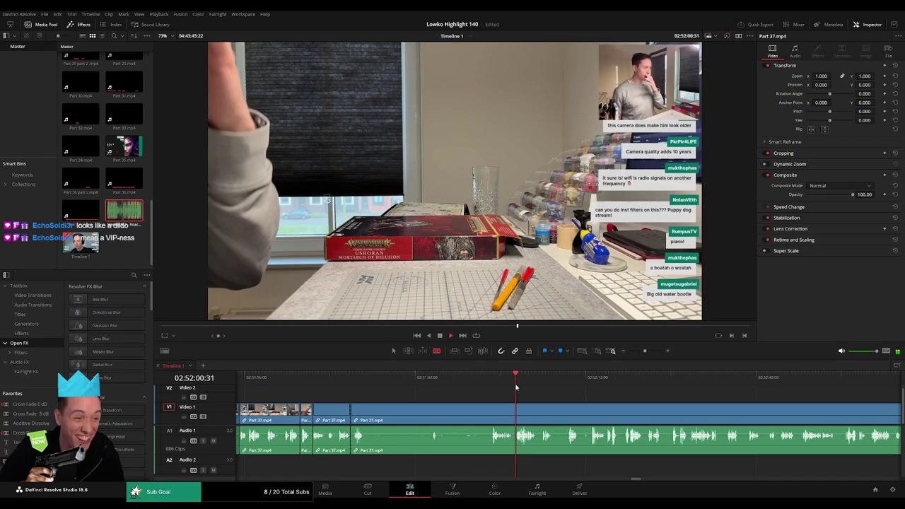
pyautogui.hscroll(3, 447, 391)
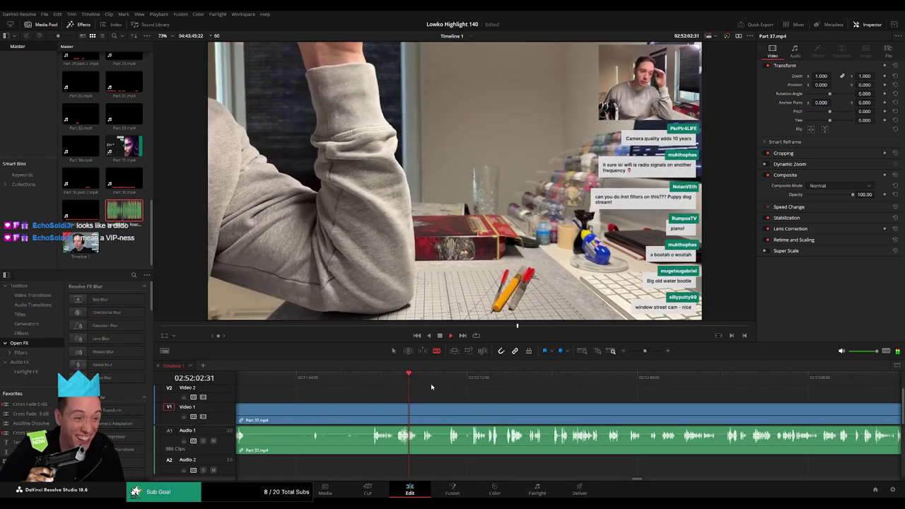
pyautogui.moveTo(422, 382); pyautogui.dragTo(565, 382)
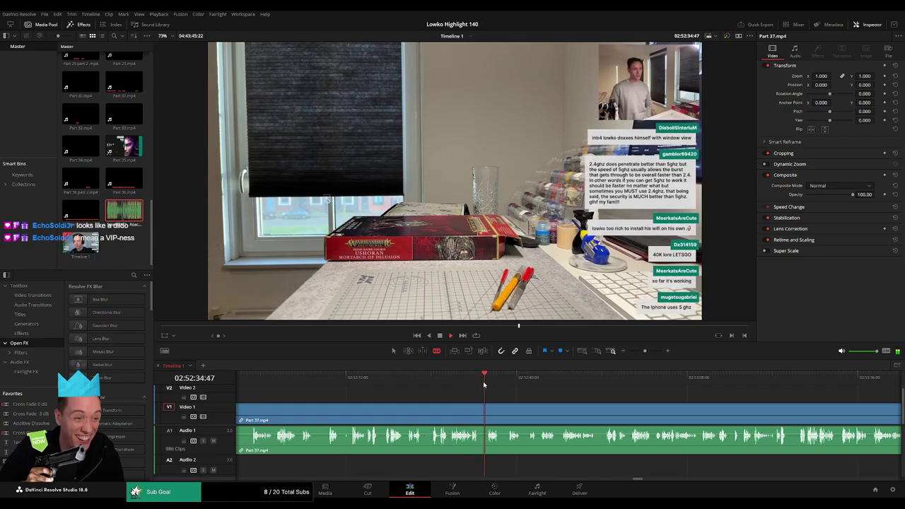
pyautogui.moveTo(483, 385); pyautogui.dragTo(569, 387)
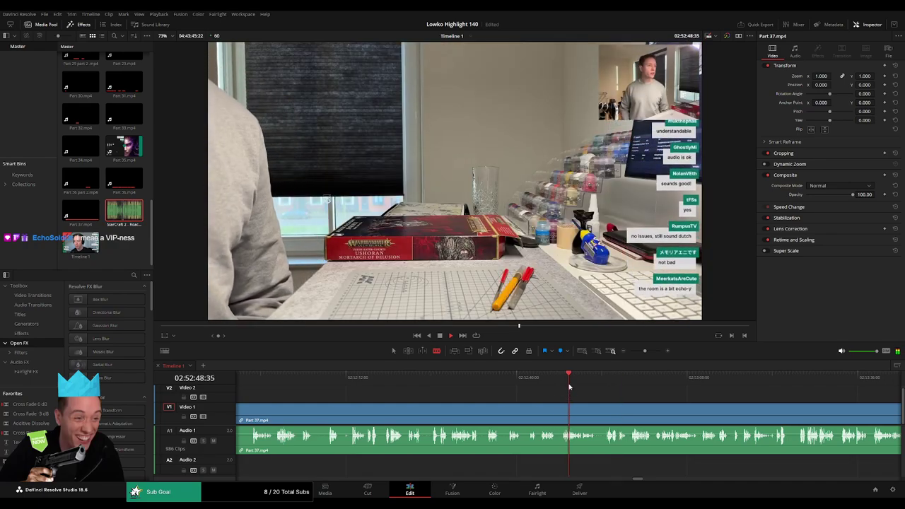
pyautogui.click(542, 384)
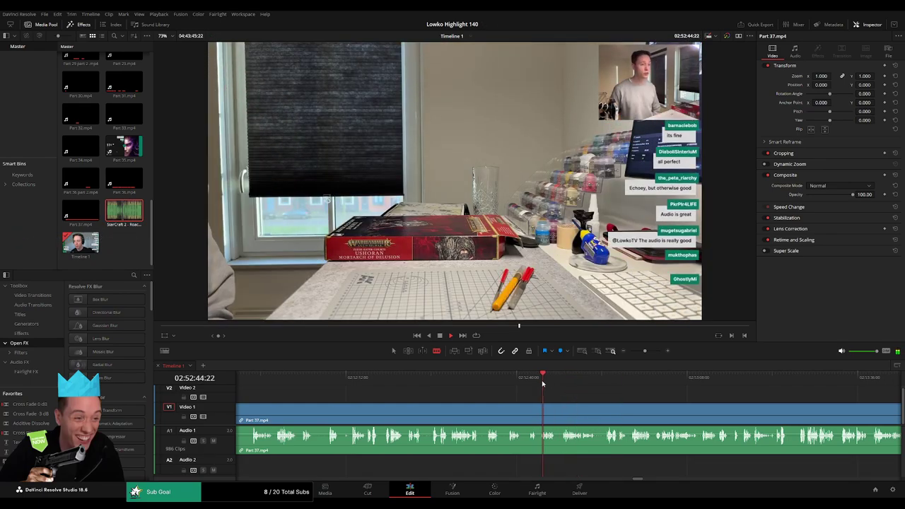
pyautogui.click(544, 415)
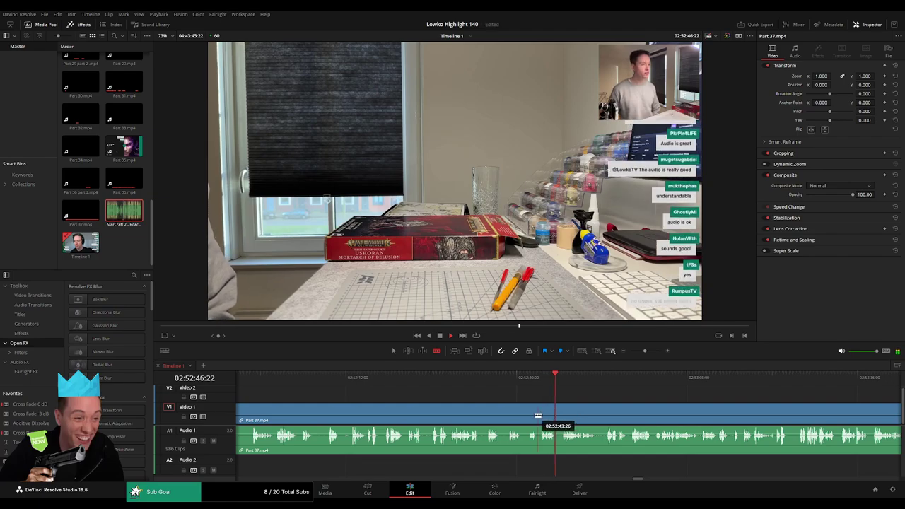
pyautogui.click(530, 380)
pyautogui.click(507, 384)
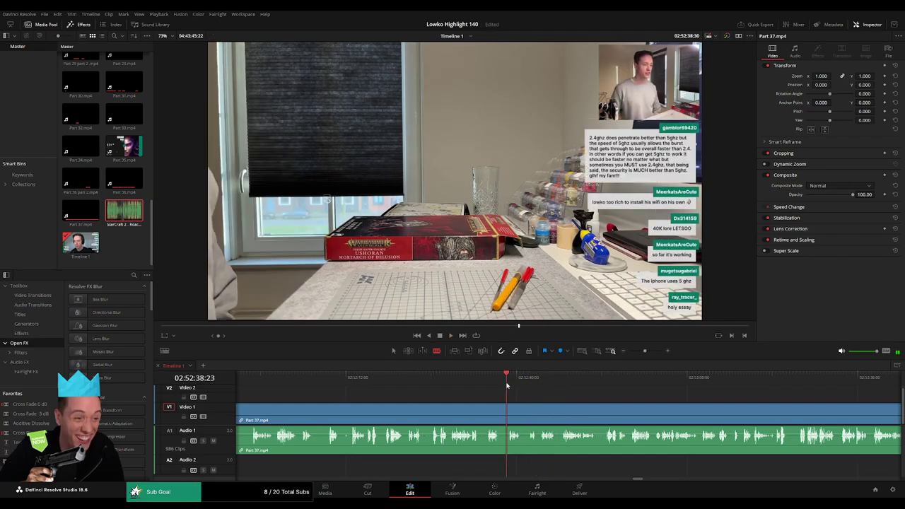
pyautogui.click(486, 386)
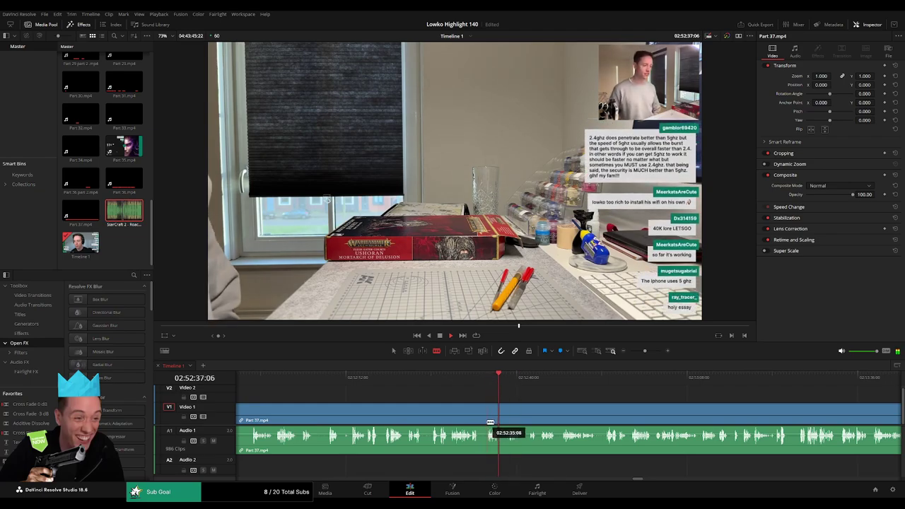
pyautogui.click(455, 379)
pyautogui.click(435, 382)
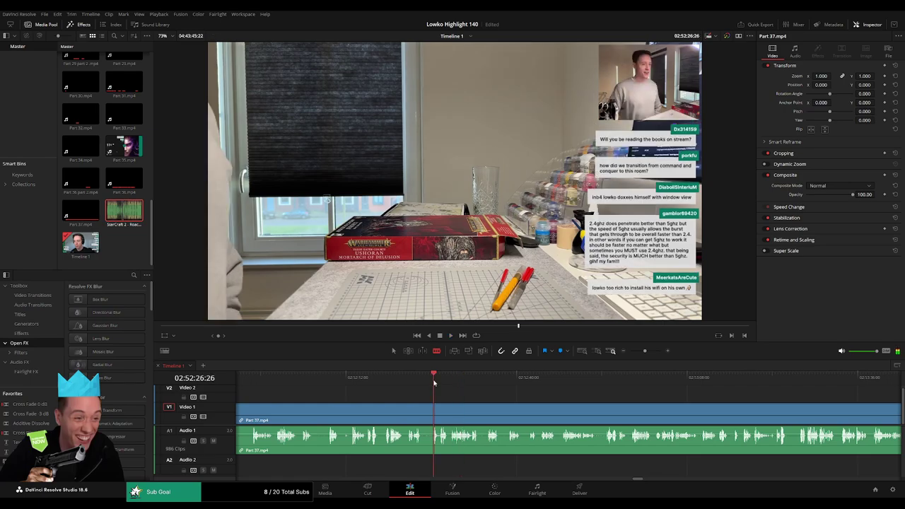
pyautogui.click(451, 413)
pyautogui.press('a')
pyautogui.click(437, 417)
pyautogui.press('Delete')
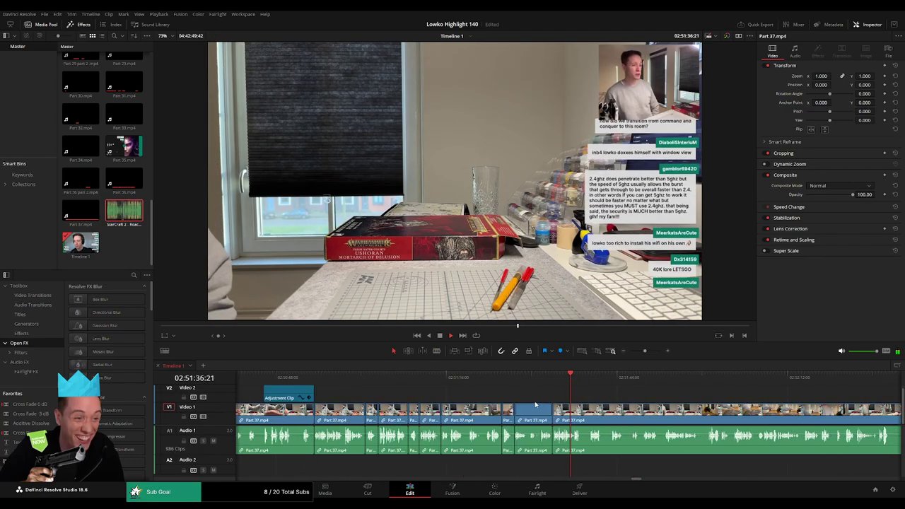
# Ripple-delete the brief pause in Part 37.mp4 from about 02:51:38 to 02:51:39
pyautogui.moveTo(642, 353); pyautogui.dragTo(647, 352)
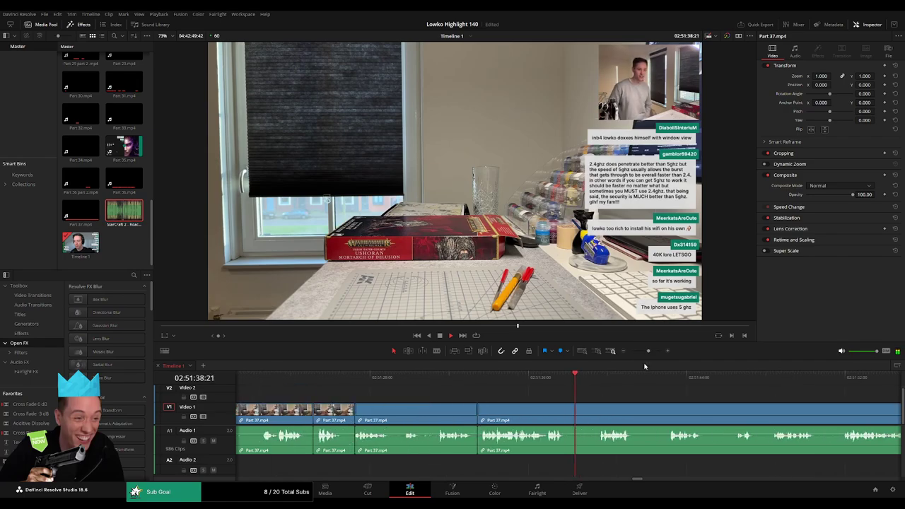
pyautogui.click(473, 415)
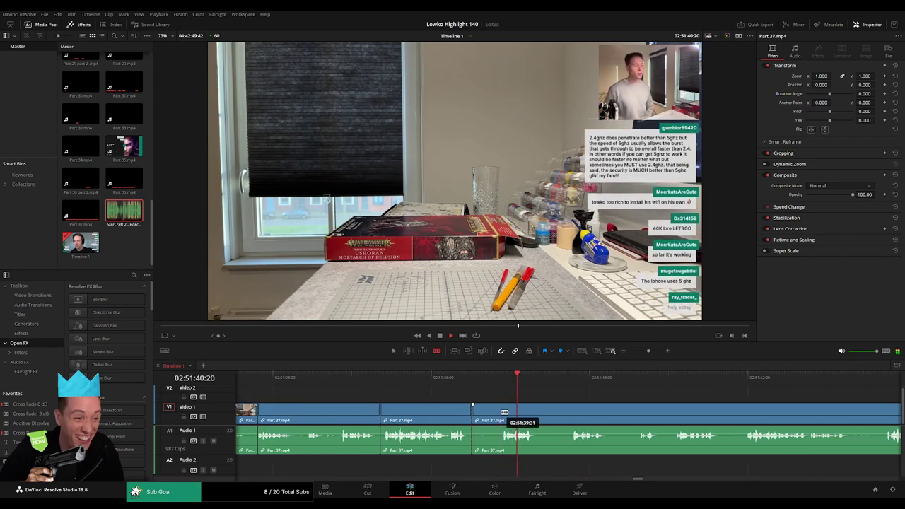
pyautogui.press('Delete')
# Ripple-delete the silent gap in Part 37.mp4 from about 02:51:40 to 02:51:41
pyautogui.click(510, 415)
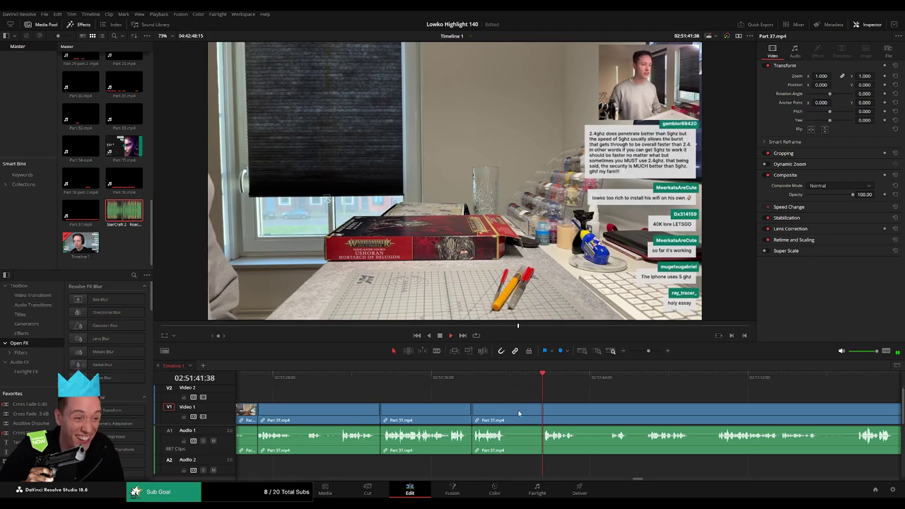
pyautogui.click(543, 415)
pyautogui.press('a')
pyautogui.click(530, 417)
pyautogui.press('Delete')
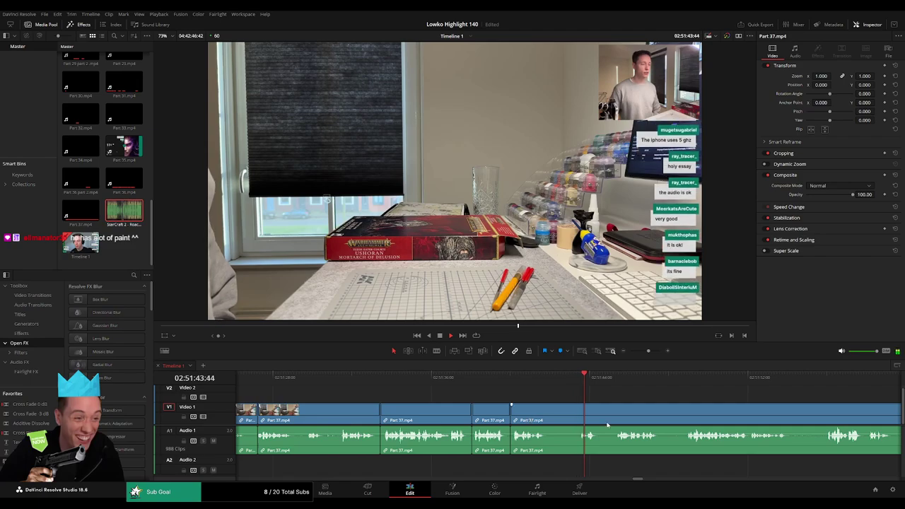
# Ripple-delete the short gap in Part 37.mp4 from about 02:51:42 to 02:51:43 and play back the footage that follows
pyautogui.moveTo(607, 425); pyautogui.dragTo(466, 401)
pyautogui.moveTo(373, 412); pyautogui.dragTo(390, 412)
pyautogui.click(381, 415)
pyautogui.press('Delete')
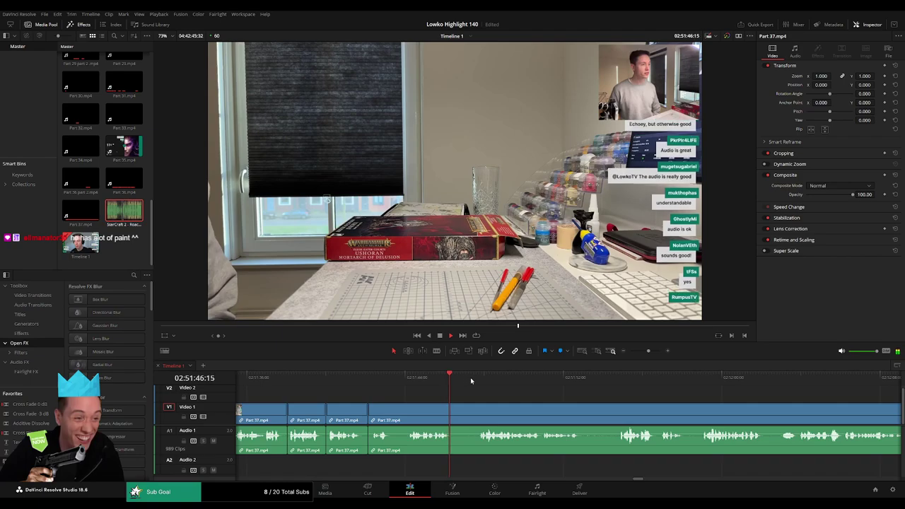
pyautogui.click(480, 381)
pyautogui.moveTo(594, 412); pyautogui.dragTo(457, 400)
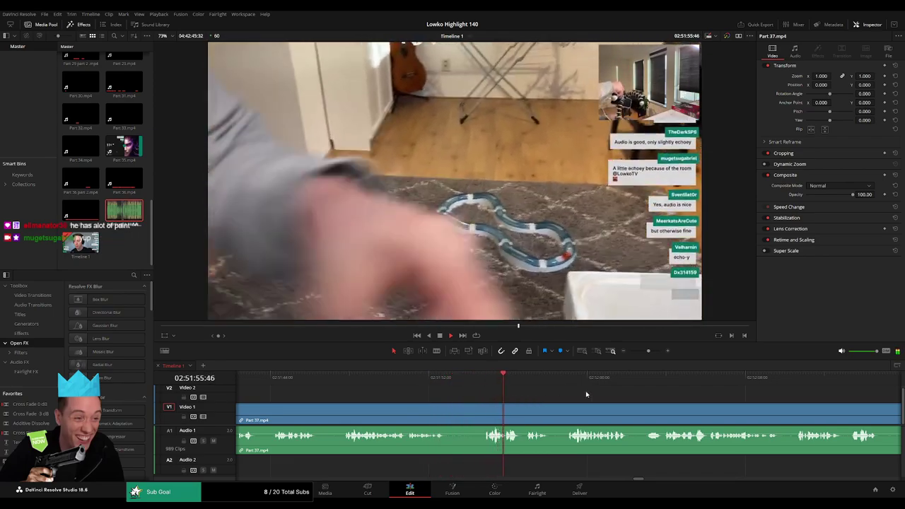
# Ripple-delete the section of Part 37.mp4 between about 02:52:02 and 02:52:04
pyautogui.hscroll(3, 648, 392)
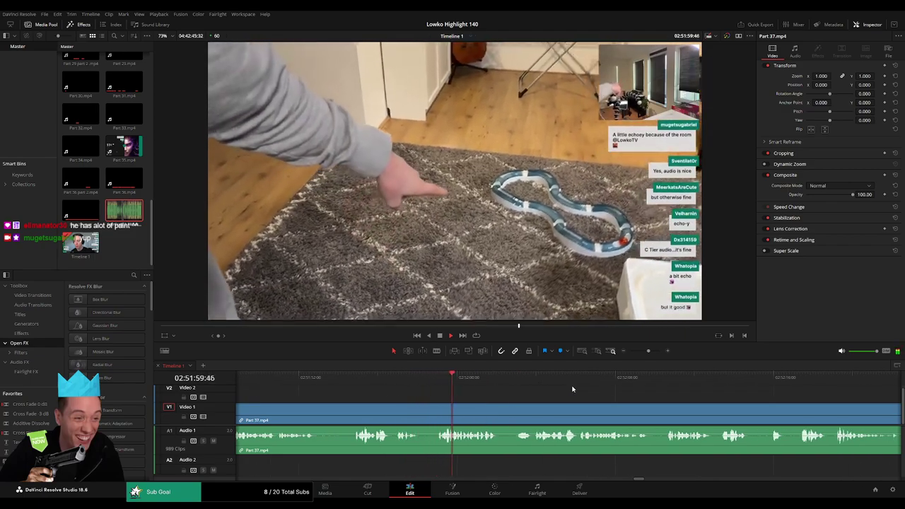
pyautogui.hscroll(2, 520, 390)
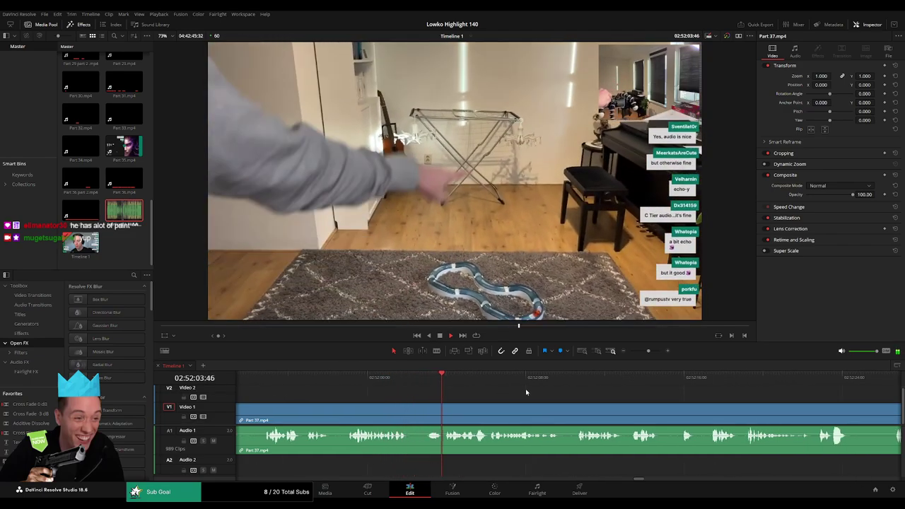
pyautogui.press('b')
pyautogui.click(415, 409)
pyautogui.click(443, 408)
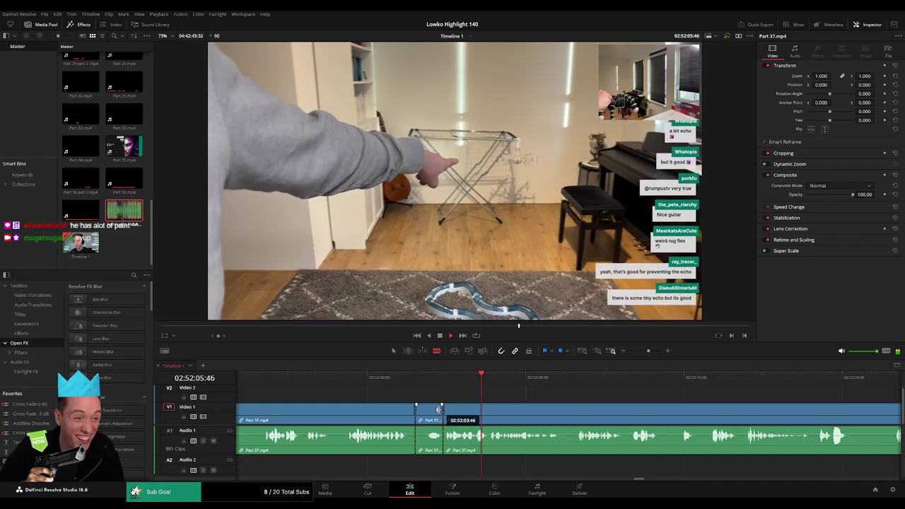
pyautogui.press('a')
pyautogui.click(437, 412)
pyautogui.press('Delete')
# Ripple-delete the short gap in Part 37.mp4 from about 02:52:15 to 02:52:16 and play back the join
pyautogui.hscroll(3, 423, 398)
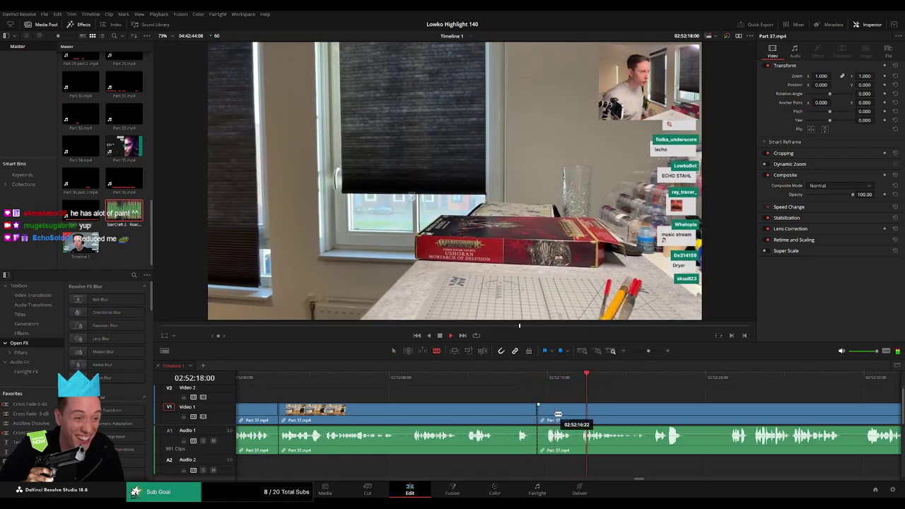
pyautogui.moveTo(552, 378); pyautogui.dragTo(545, 379)
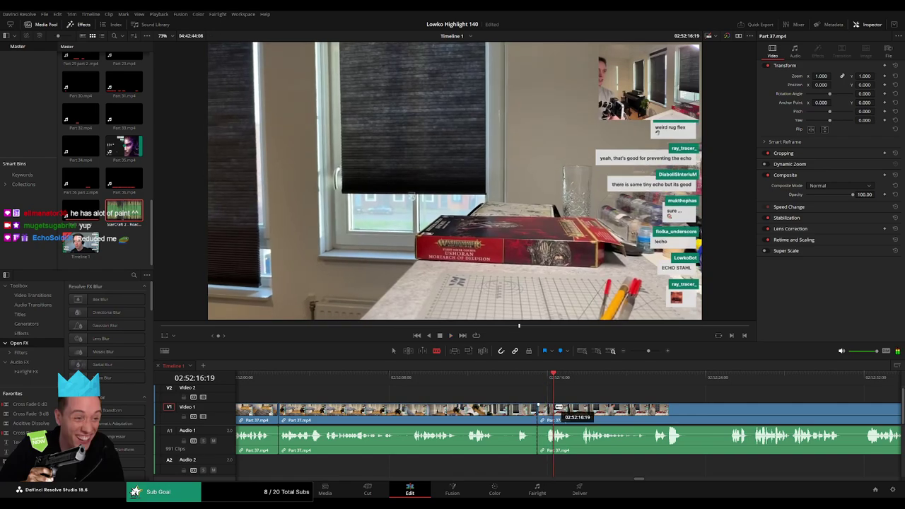
pyautogui.moveTo(559, 409); pyautogui.dragTo(537, 410)
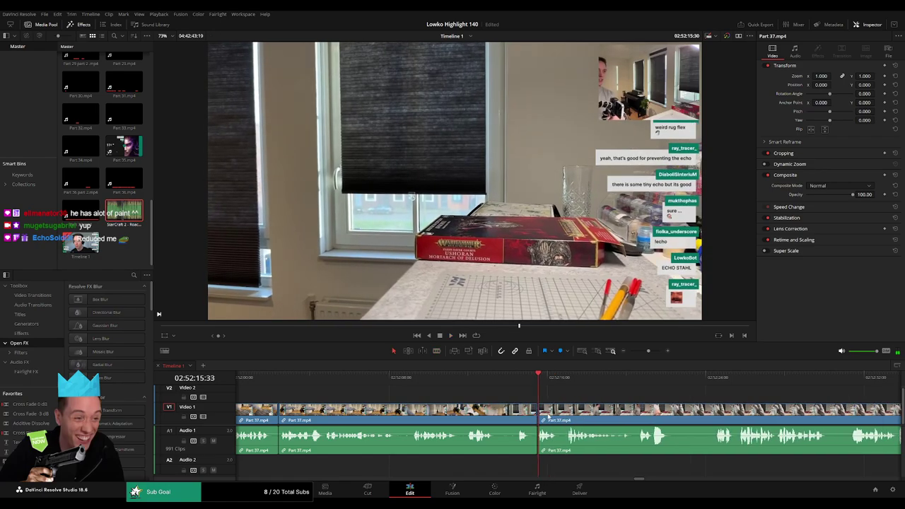
pyautogui.click(525, 380)
pyautogui.press('space')
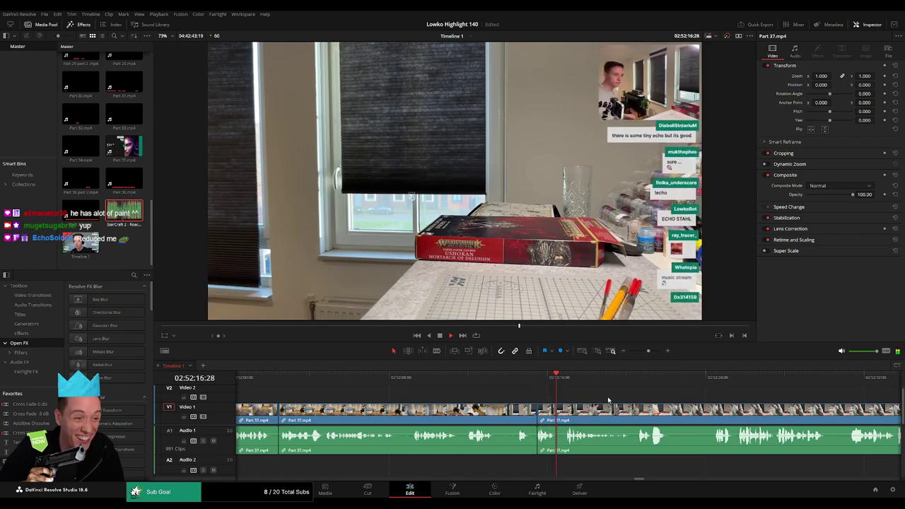
# Preview the footage after the join and ripple-delete Part 37.mp4 from about 02:52:21 to 02:52:24
pyautogui.moveTo(645, 398); pyautogui.dragTo(486, 388)
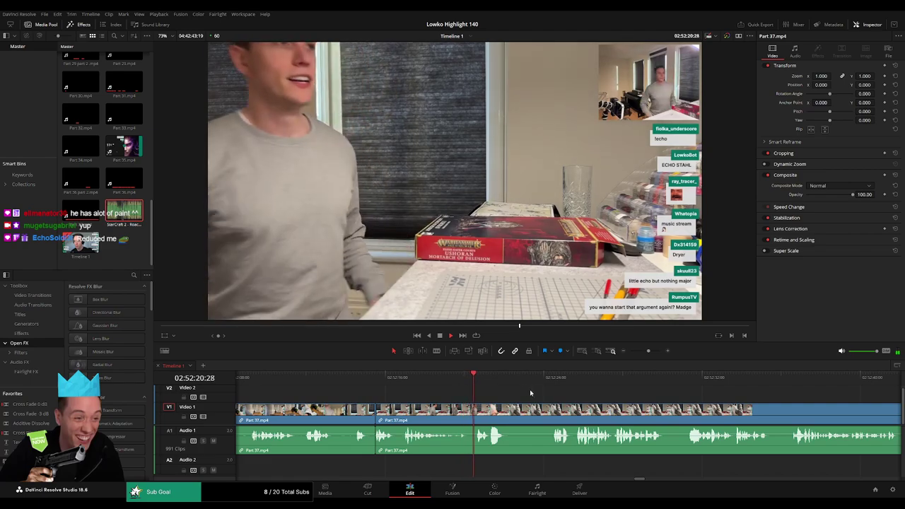
pyautogui.hscroll(3, 554, 400)
pyautogui.press('b')
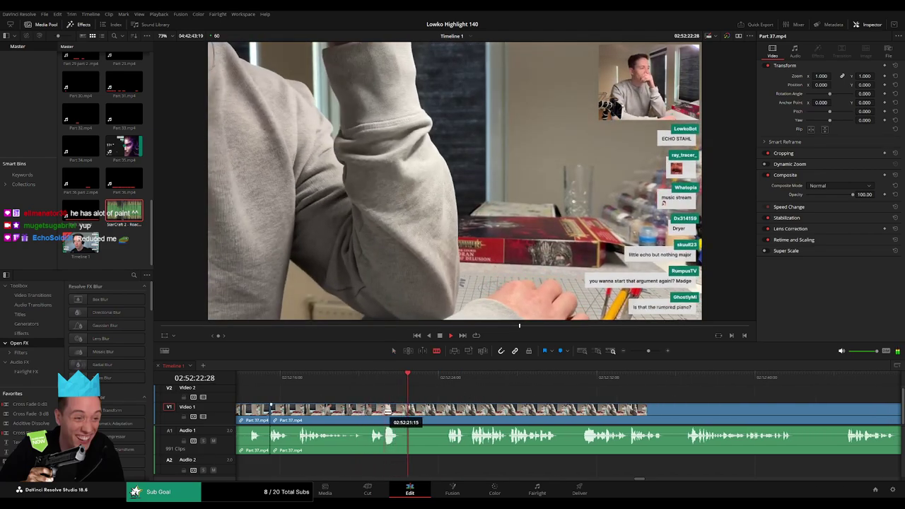
pyautogui.click(386, 412)
pyautogui.click(448, 411)
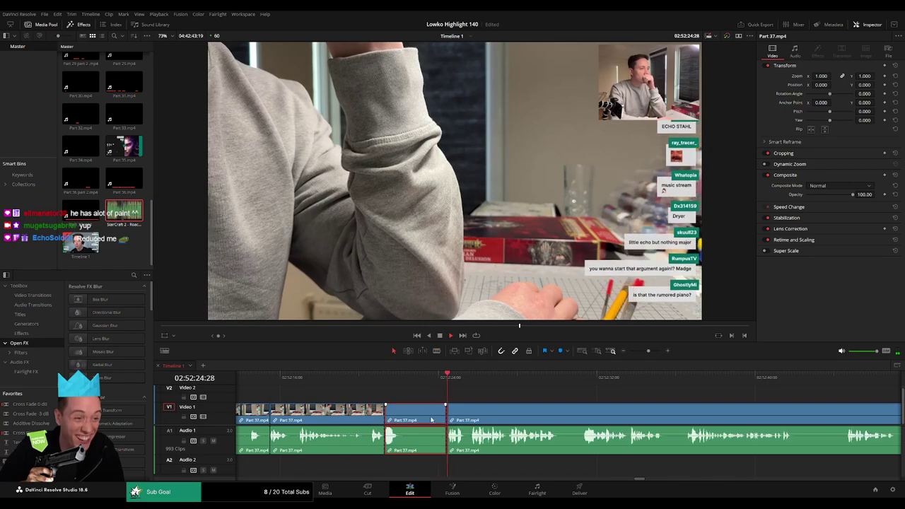
pyautogui.press('a')
pyautogui.click(431, 418)
pyautogui.press('Delete')
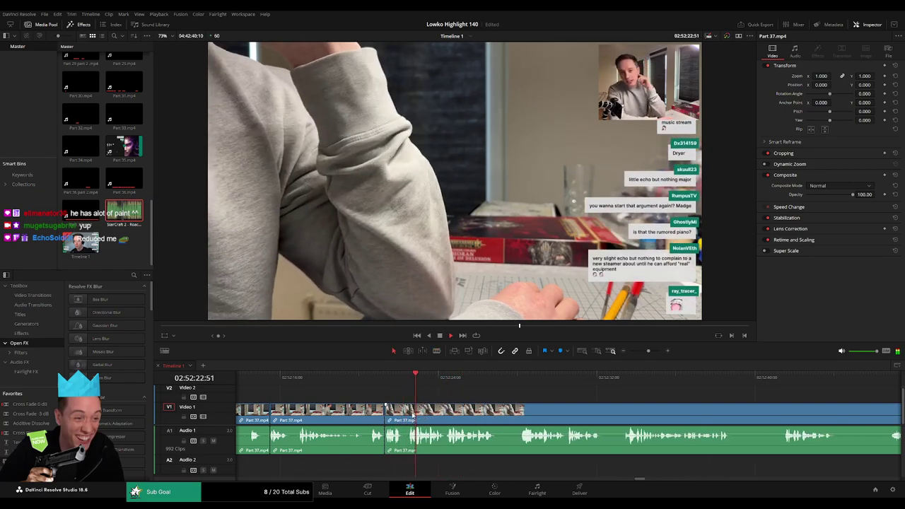
# Ripple-delete the short stretch of Part 37.mp4 from about 02:52:21 to 02:52:22
pyautogui.click(410, 412)
pyautogui.press('a')
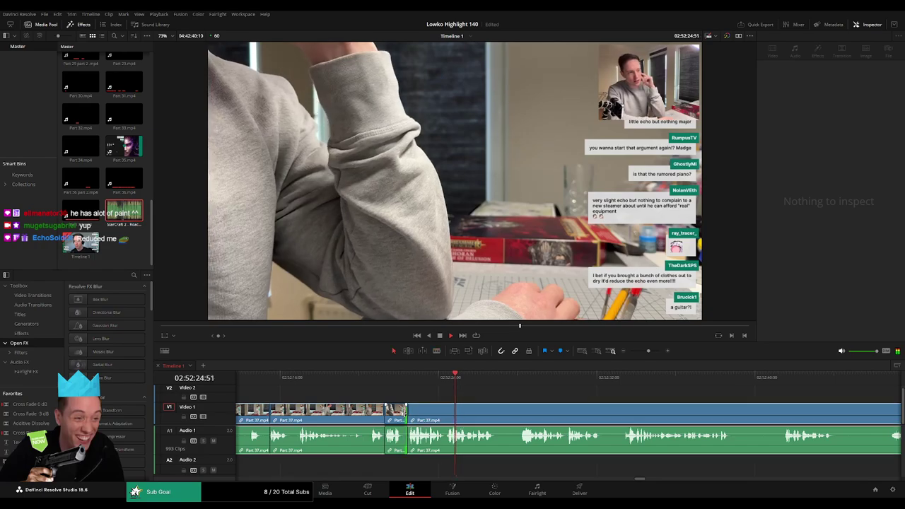
pyautogui.click(398, 414)
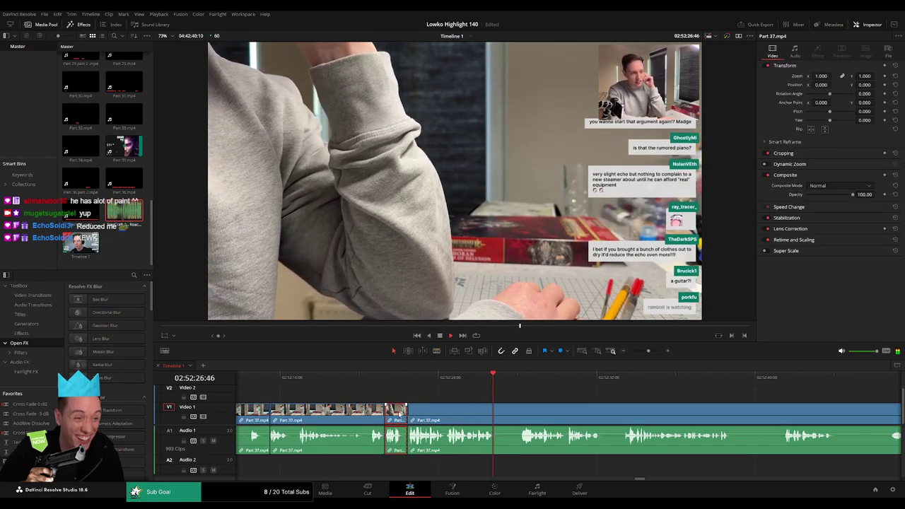
pyautogui.press('Delete')
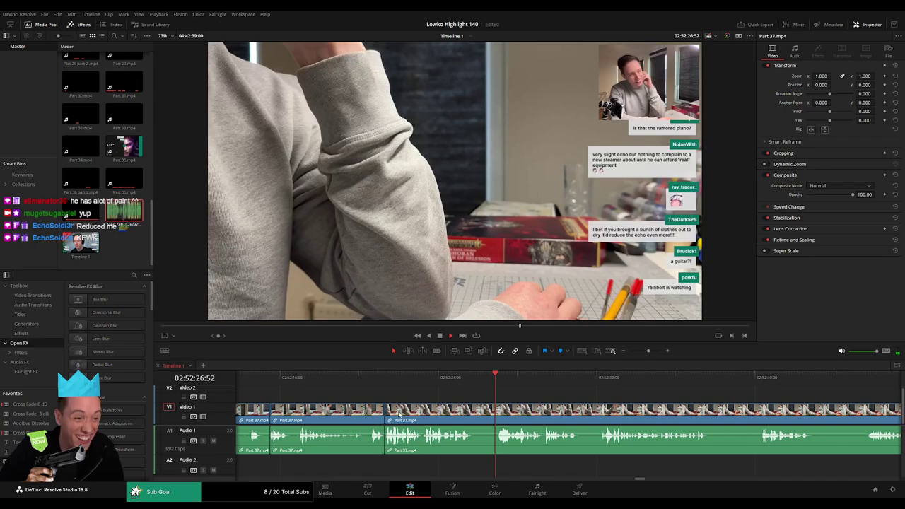
# Ripple-delete the pause in Part 37.mp4 from about 02:52:26 to 02:52:28 and play back across the join
pyautogui.press('space')
pyautogui.click(479, 417)
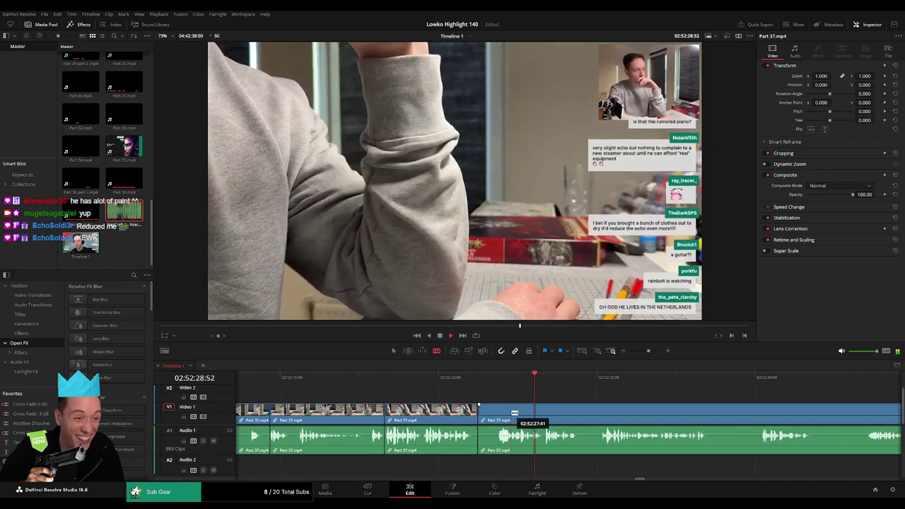
pyautogui.click(510, 414)
pyautogui.press('BackSpace')
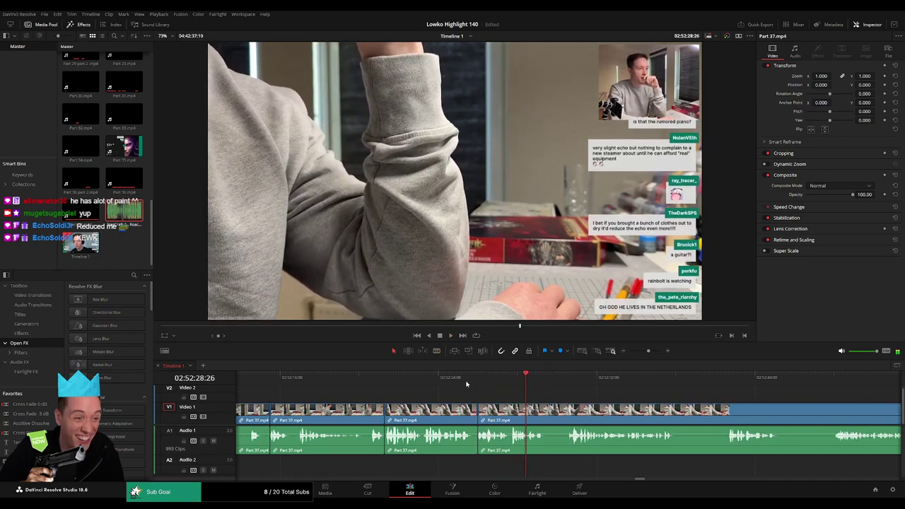
pyautogui.click(466, 384)
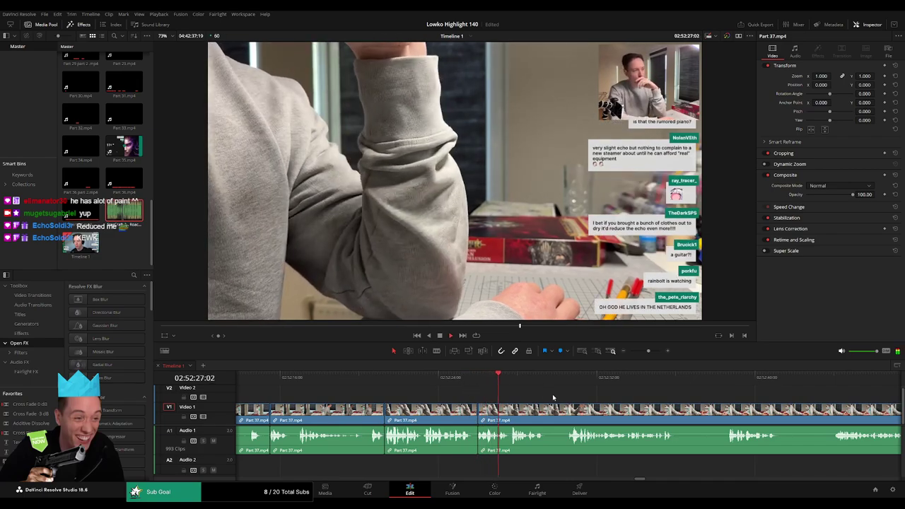
pyautogui.hscroll(3, 488, 393)
pyautogui.hscroll(1, 462, 392)
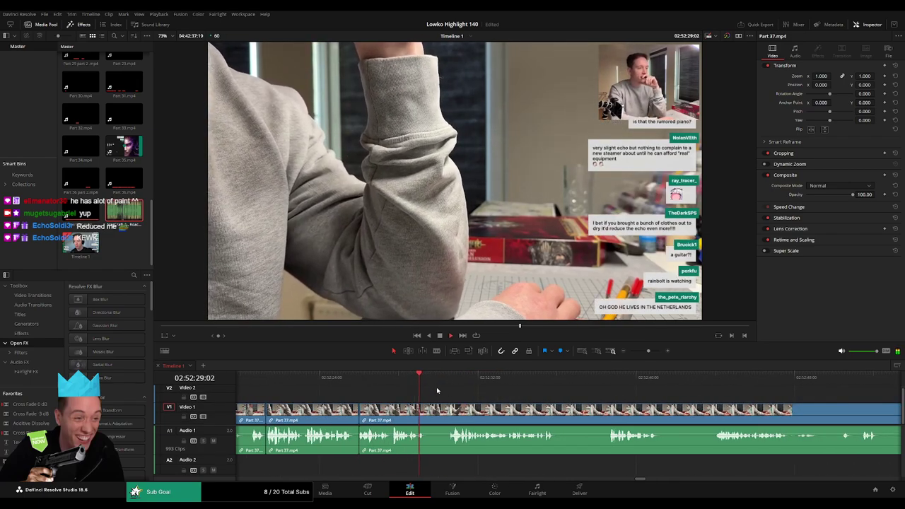
# Ripple-delete the silent section of Part 37.mp4 from about 02:52:36 to 02:52:38
pyautogui.press('b')
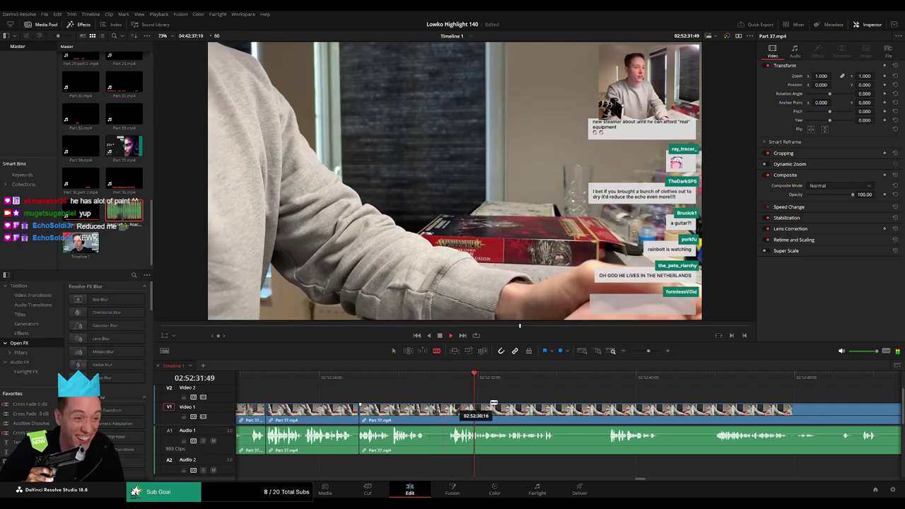
pyautogui.press('a')
pyautogui.hscroll(4, 593, 401)
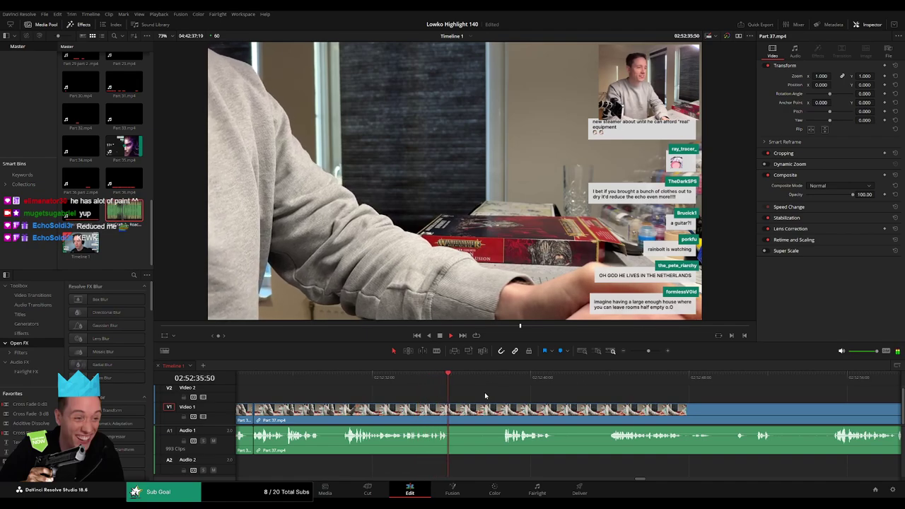
pyautogui.click(500, 378)
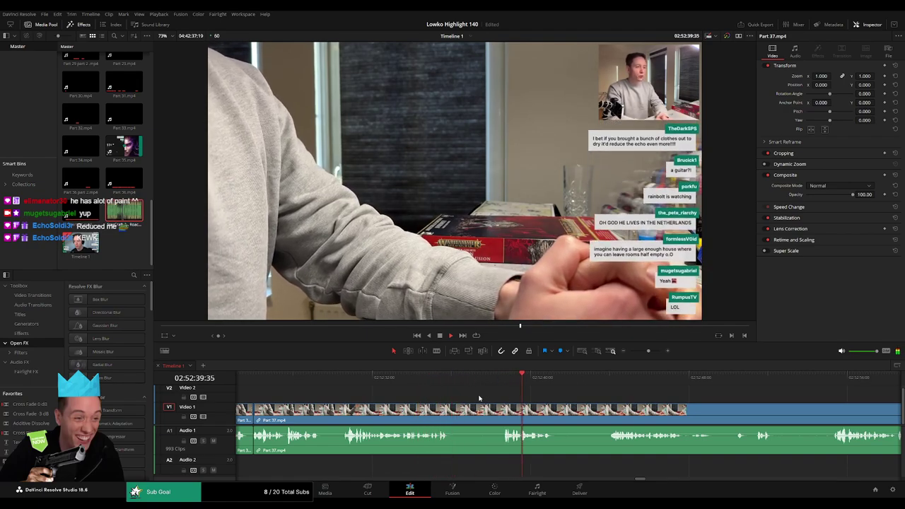
pyautogui.click(453, 413)
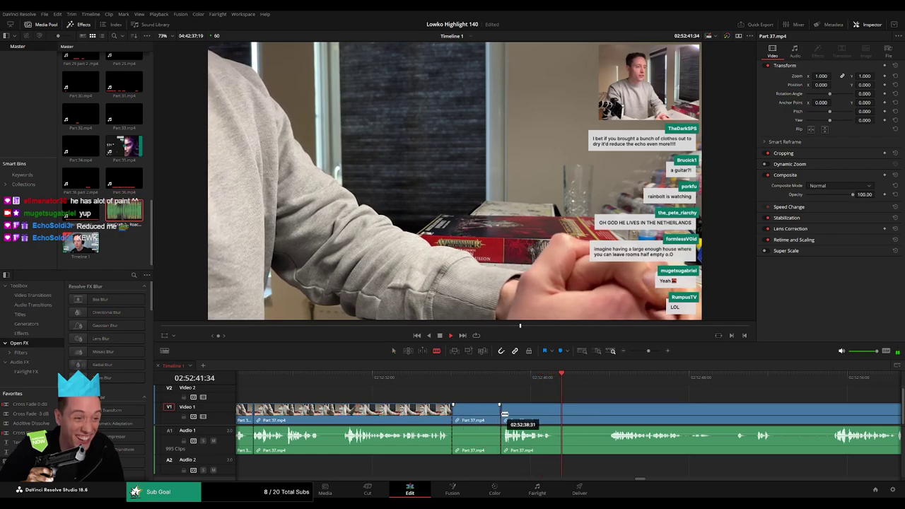
pyautogui.press('Delete')
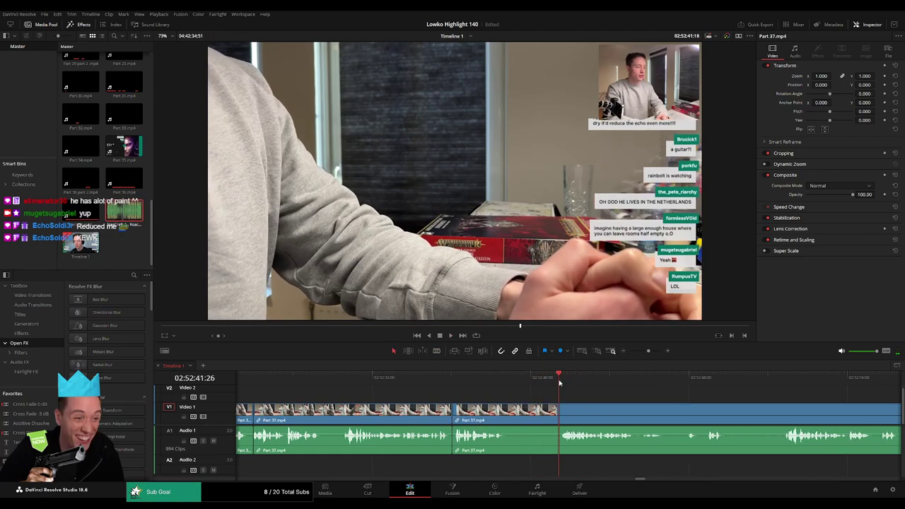
# Ripple-delete the silence in Part 37.mp4 from about 02:52:39 to 02:52:41
pyautogui.press('b')
pyautogui.click(507, 408)
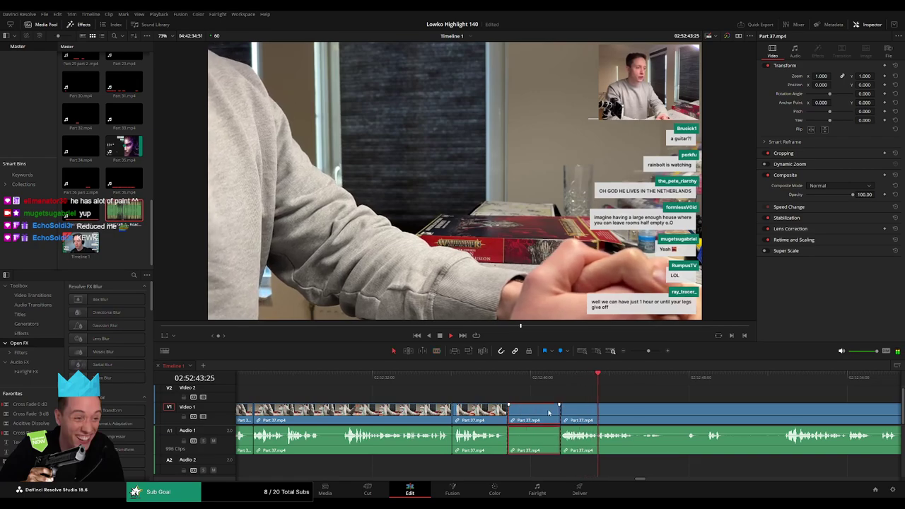
pyautogui.press('Delete')
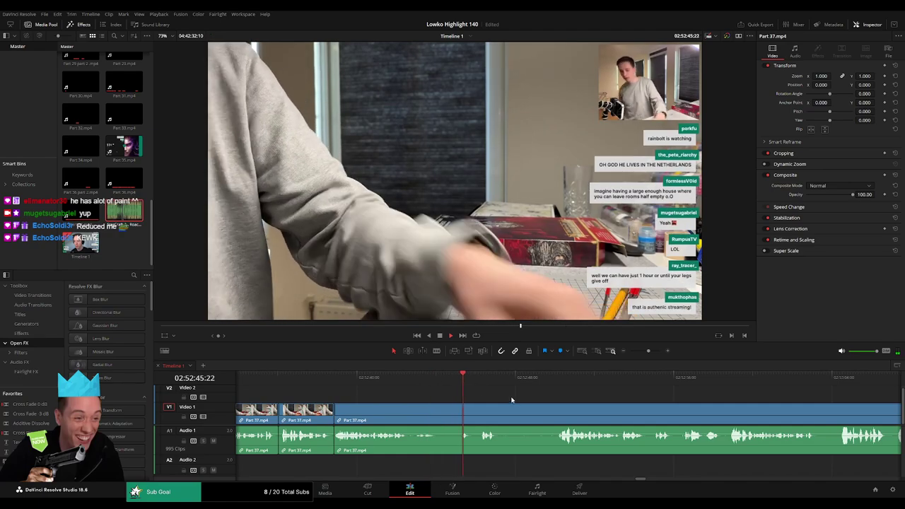
# Ripple-delete the silent section of Part 37.mp4 from about 02:52:47 to 02:52:50
pyautogui.click(438, 386)
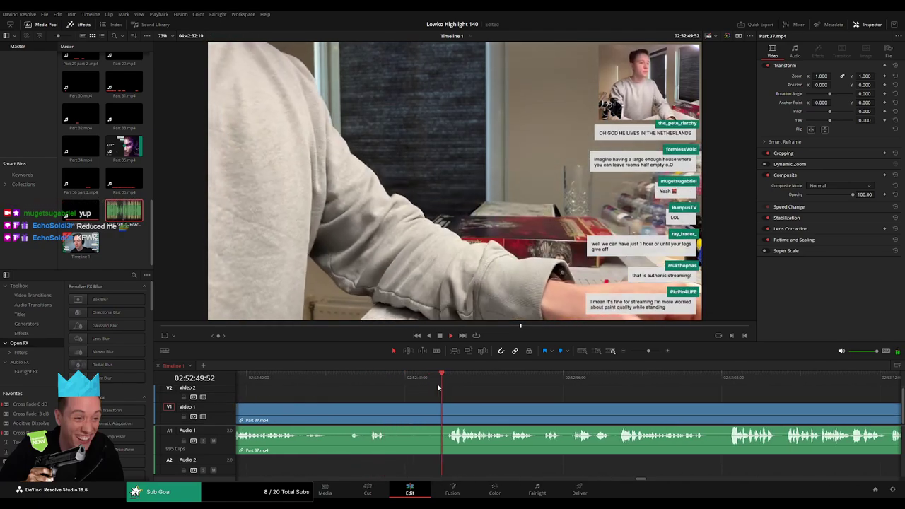
pyautogui.click(391, 411)
pyautogui.click(445, 410)
pyautogui.press('a')
pyautogui.click(434, 415)
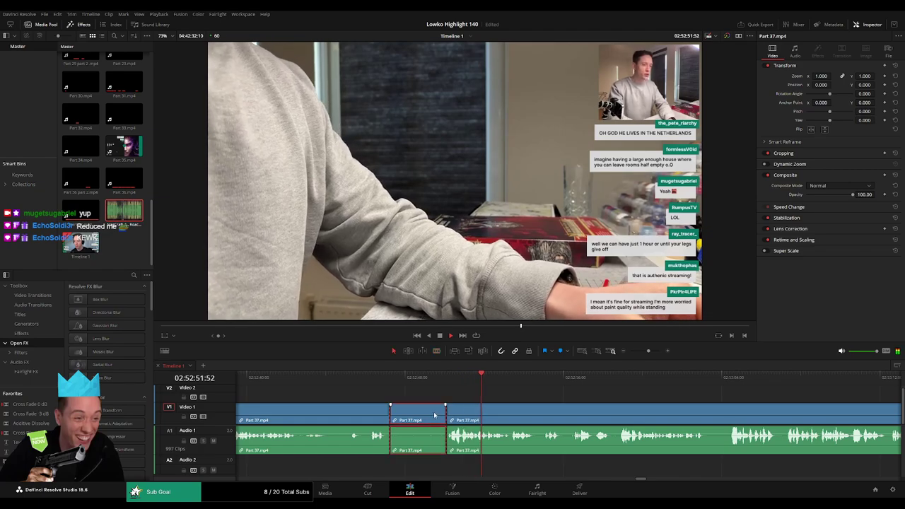
pyautogui.press('Delete')
# Preview the footage that follows and ripple-delete the half-second pause in Part 37.mp4 at about 02:52:53
pyautogui.hscroll(3, 503, 402)
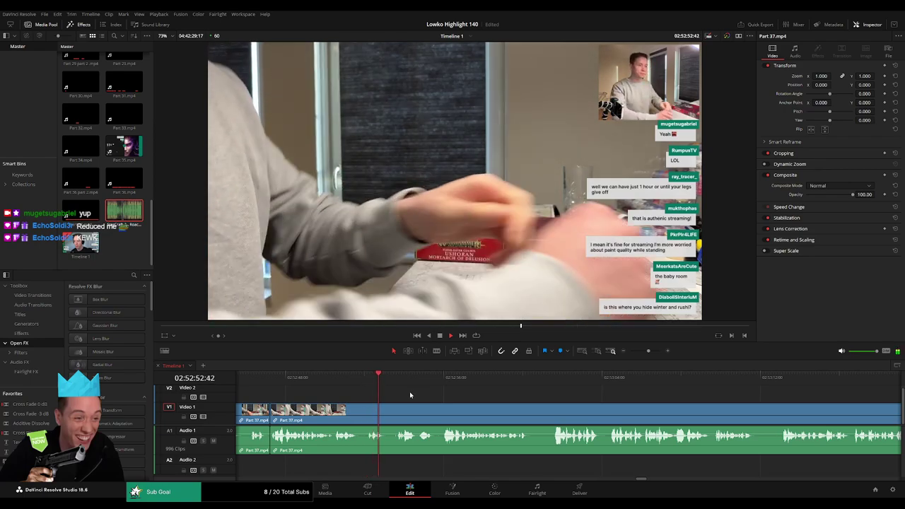
pyautogui.hscroll(2, 406, 394)
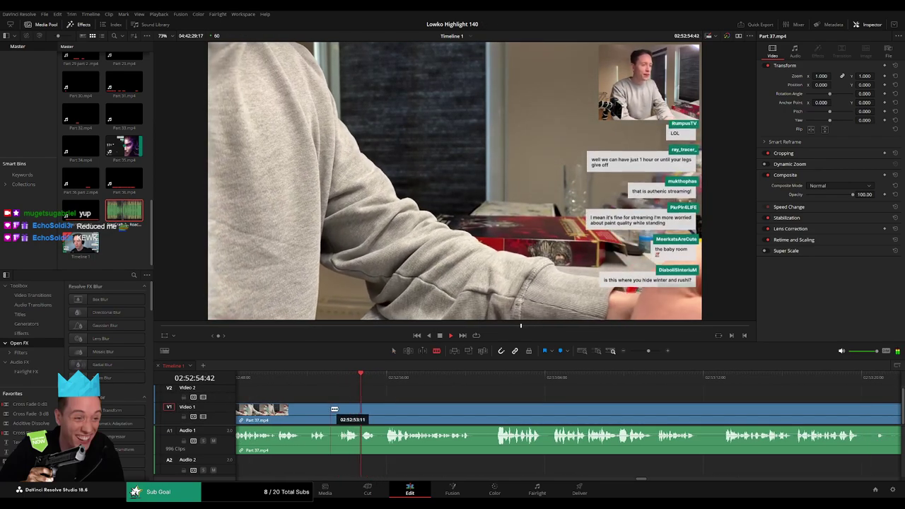
pyautogui.click(337, 410)
pyautogui.click(337, 410)
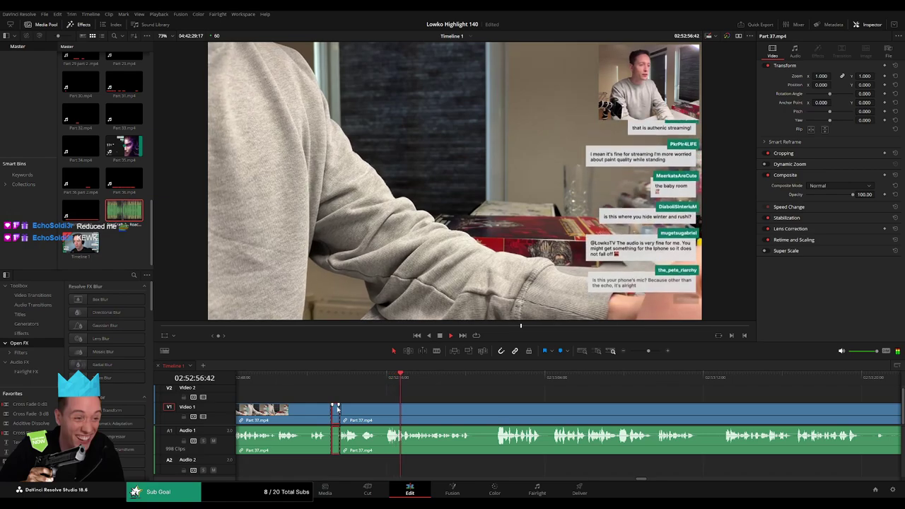
pyautogui.press('Delete')
# Ripple-delete the brief pause in Part 37.mp4 from about 02:53:00 to 02:53:01
pyautogui.hscroll(3, 483, 395)
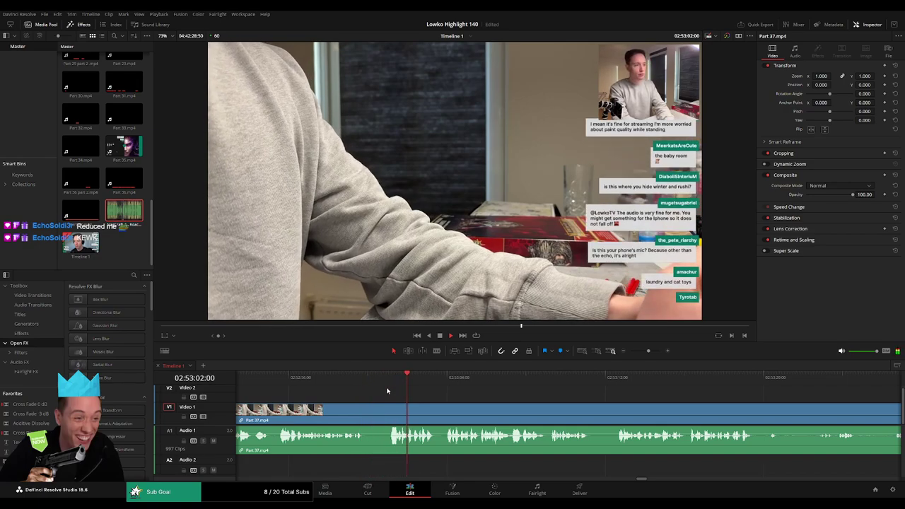
pyautogui.press('b')
pyautogui.click(371, 416)
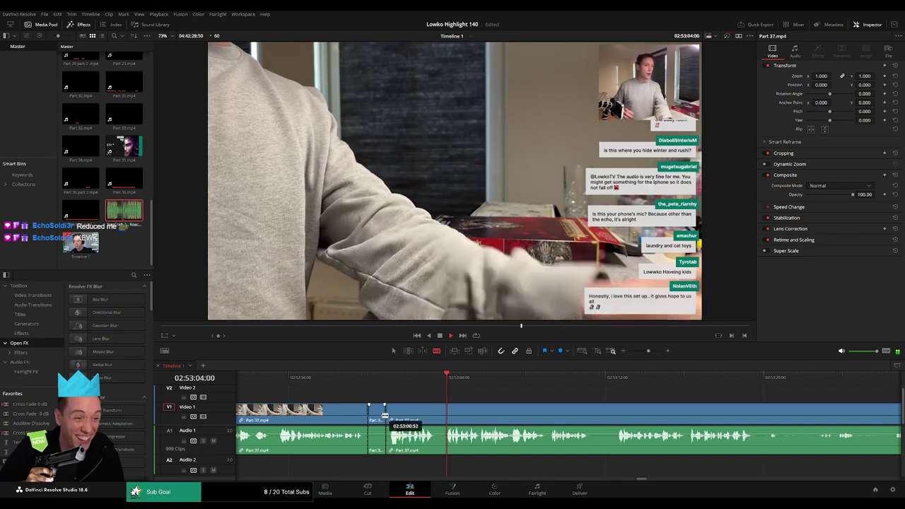
pyautogui.press('a')
pyautogui.press('Delete')
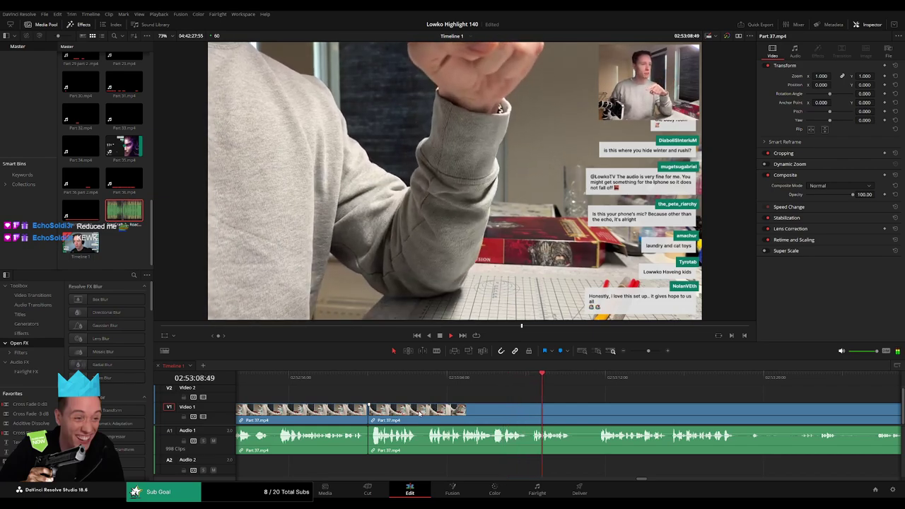
# Ripple-delete the silent gap in Part 37.mp4 from about 02:53:10 to 02:53:12
pyautogui.press('b')
pyautogui.click(317, 419)
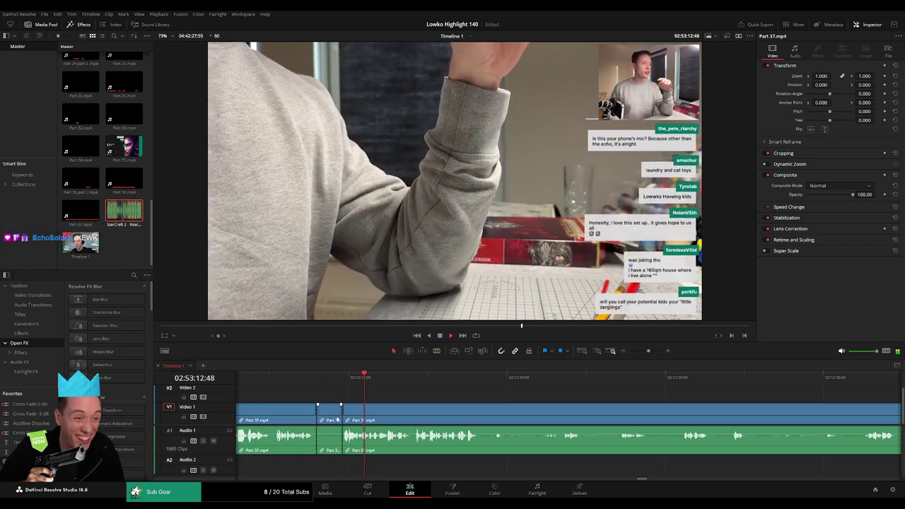
pyautogui.press('Delete')
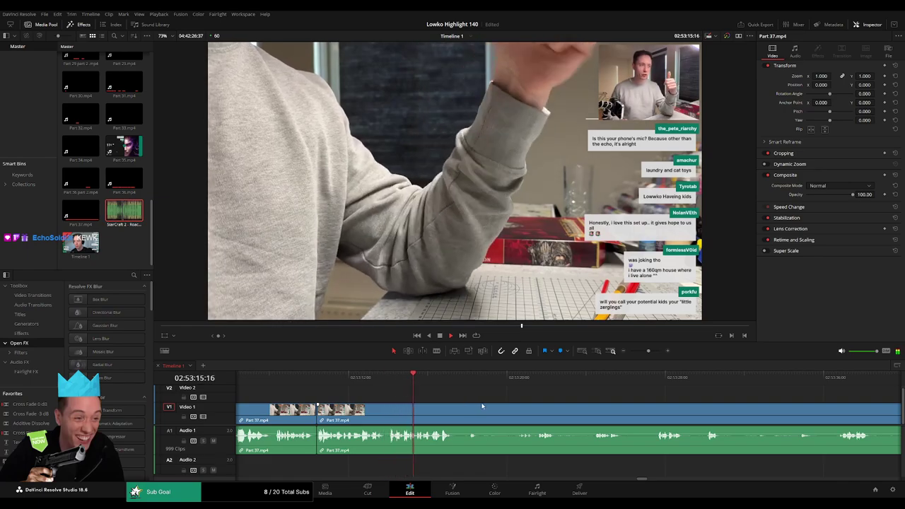
# Ripple-delete the dull section of Part 37.mp4 from about 02:53:17 to 02:53:44 and play back the join
pyautogui.hscroll(2, 500, 408)
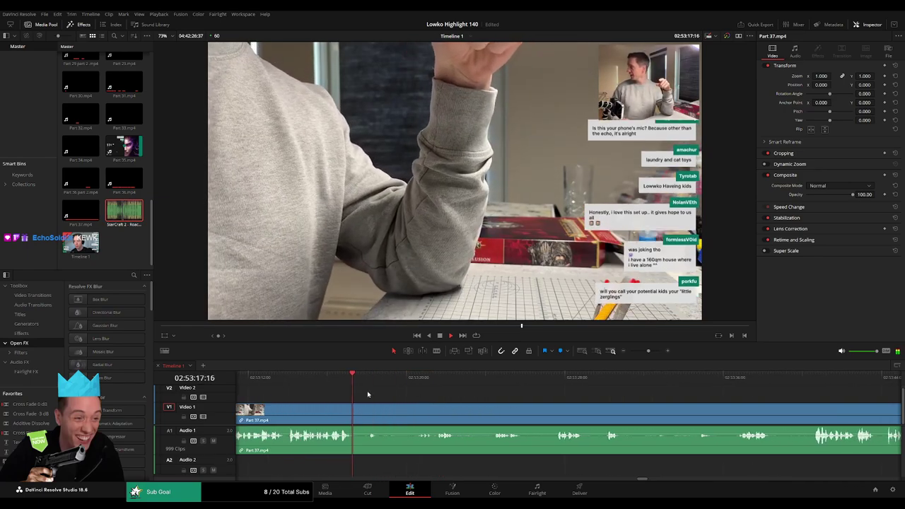
pyautogui.click(369, 382)
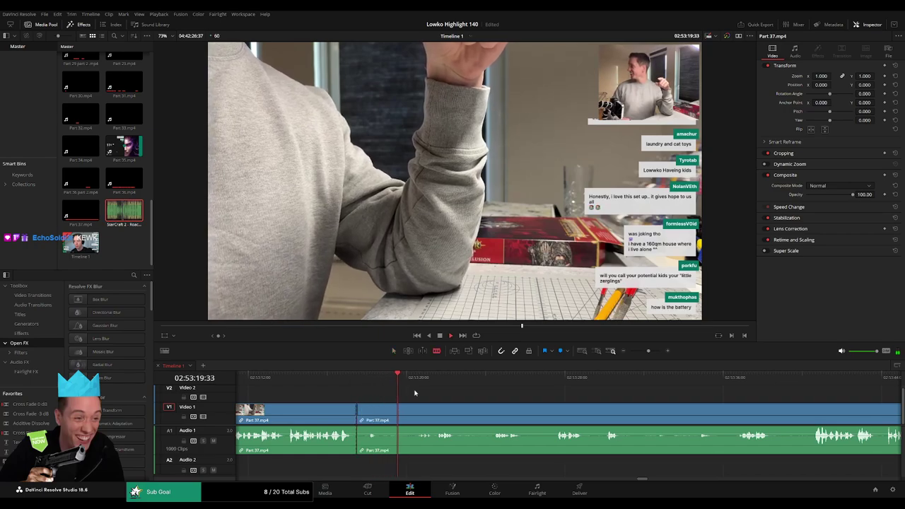
pyautogui.click(485, 385)
pyautogui.click(556, 385)
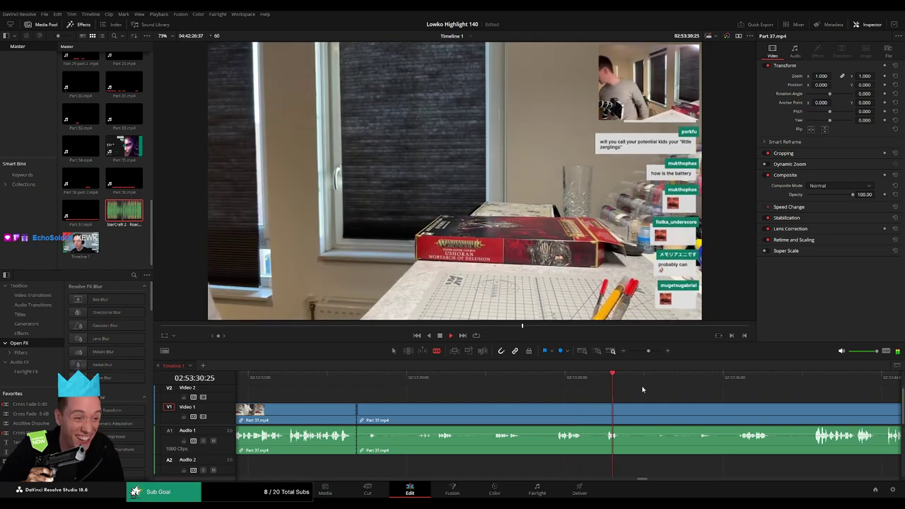
pyautogui.click(809, 382)
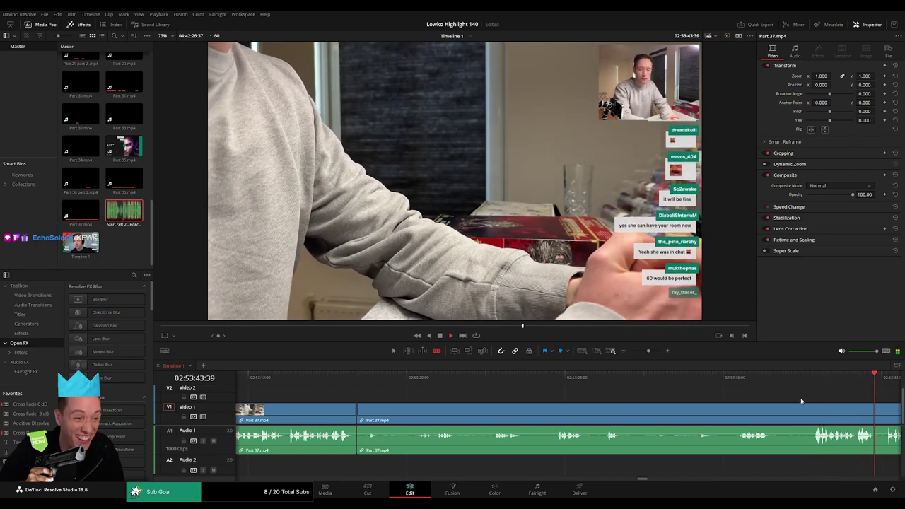
pyautogui.moveTo(647, 351); pyautogui.dragTo(649, 352)
pyautogui.click(517, 416)
pyautogui.press('a')
pyautogui.click(496, 412)
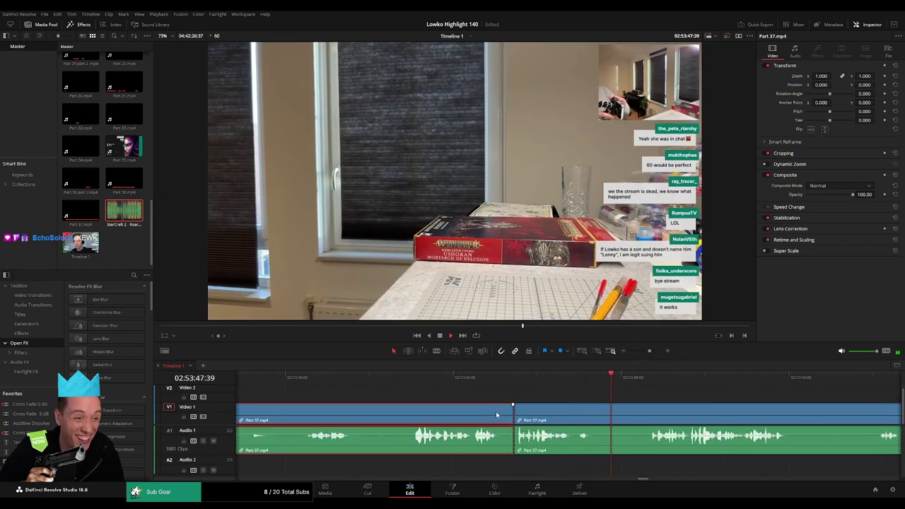
pyautogui.press('Delete')
pyautogui.click(465, 382)
pyautogui.press('space')
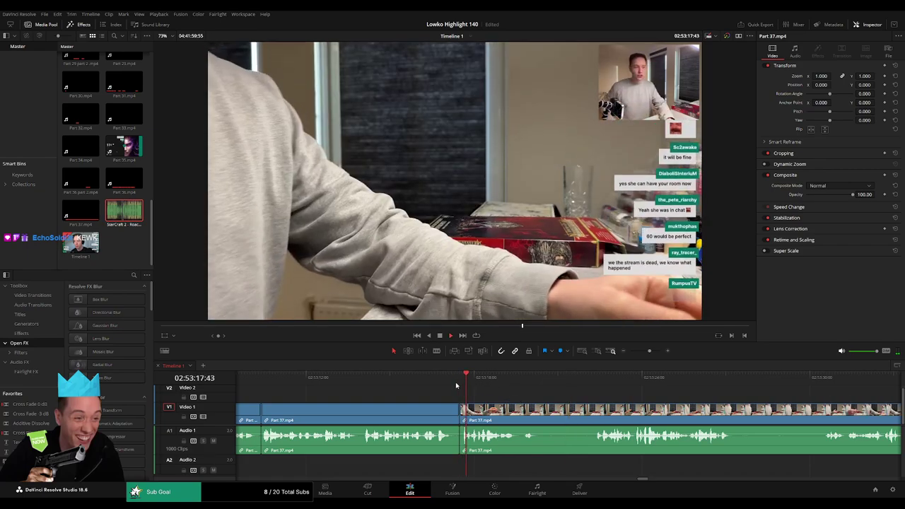
pyautogui.click(448, 382)
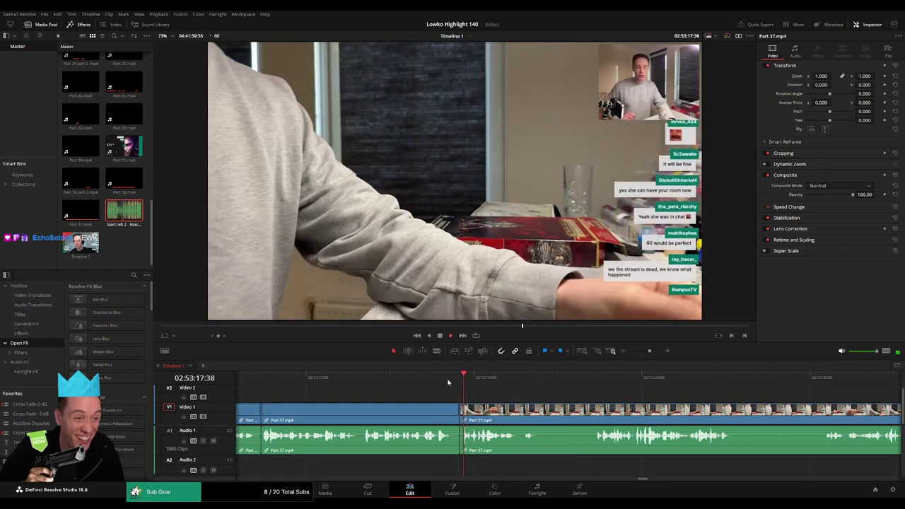
# Ripple-delete the silent gap in Part 37.mp4 from about 02:53:27 to 02:53:30
pyautogui.moveTo(542, 390); pyautogui.dragTo(410, 390)
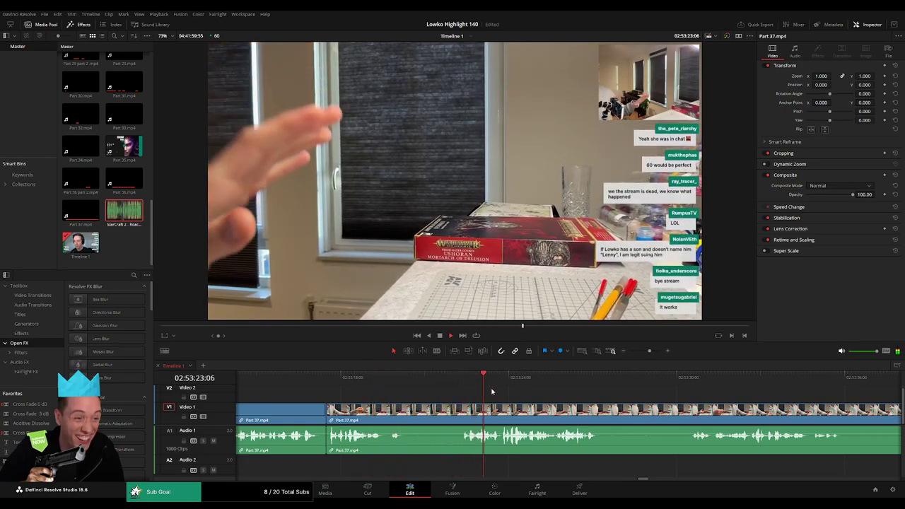
pyautogui.hscroll(3, 446, 393)
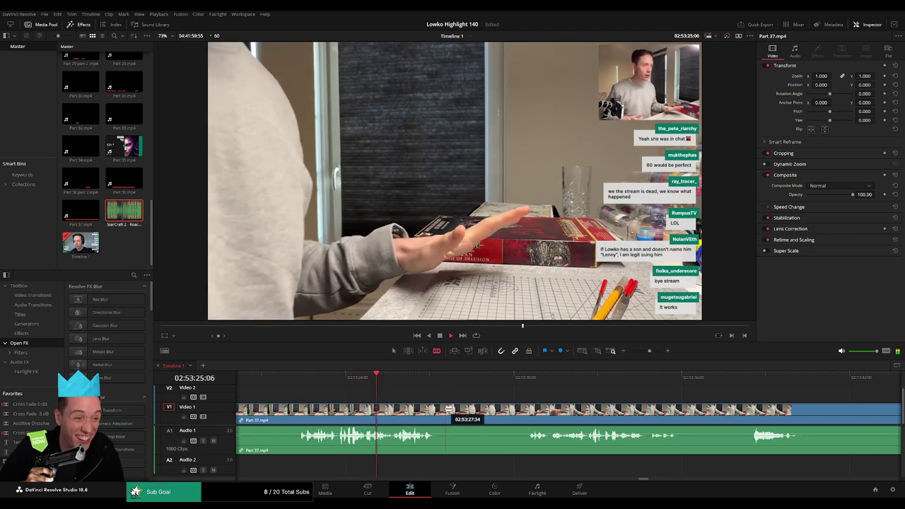
pyautogui.click(441, 410)
pyautogui.click(521, 410)
pyautogui.press('a')
pyautogui.click(510, 410)
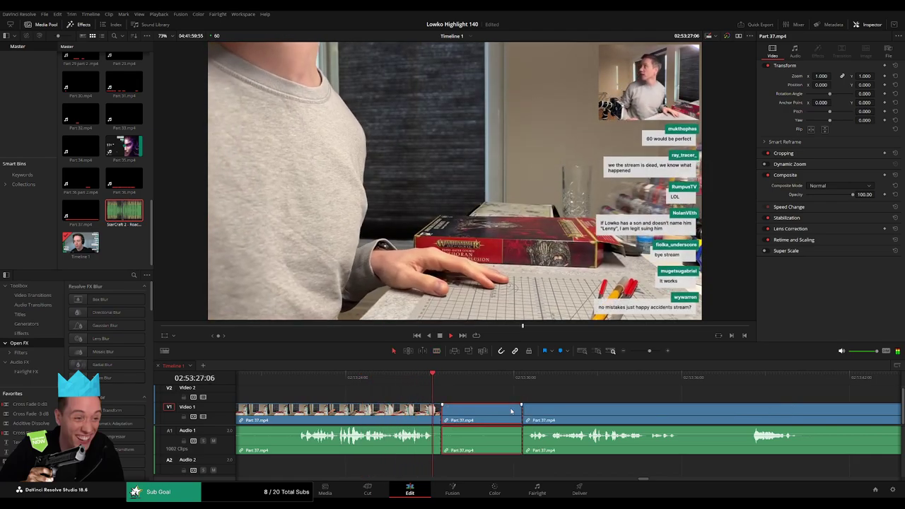
pyautogui.press('Delete')
pyautogui.click(551, 409)
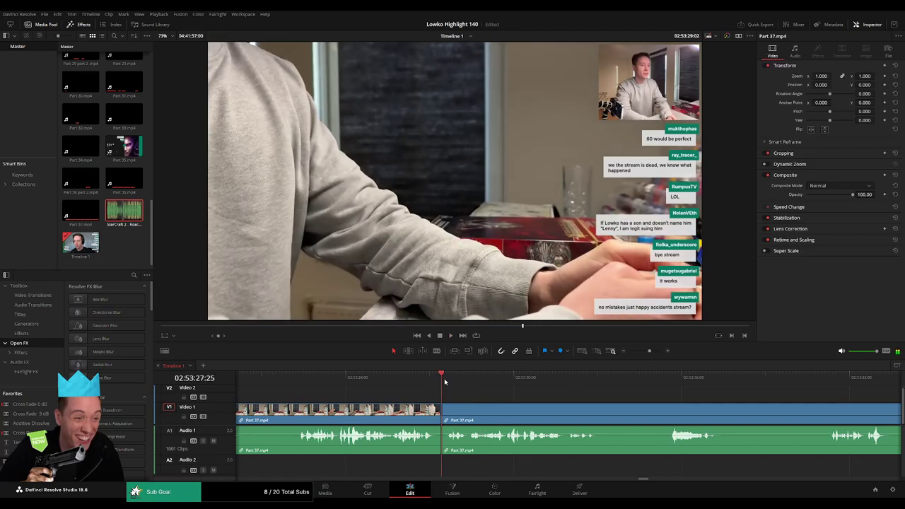
# Split Part 37.mp4 in the silence at about 02:53:33:30
pyautogui.moveTo(583, 401); pyautogui.dragTo(415, 395)
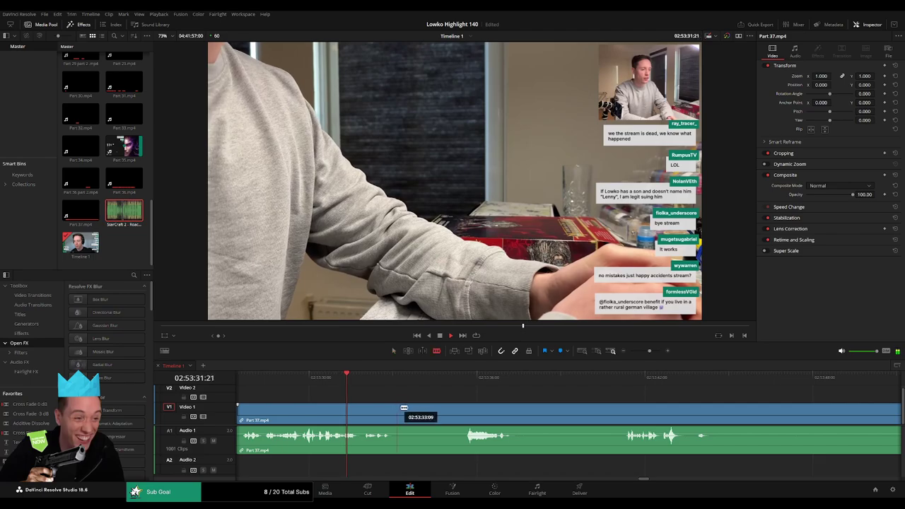
pyautogui.click(405, 407)
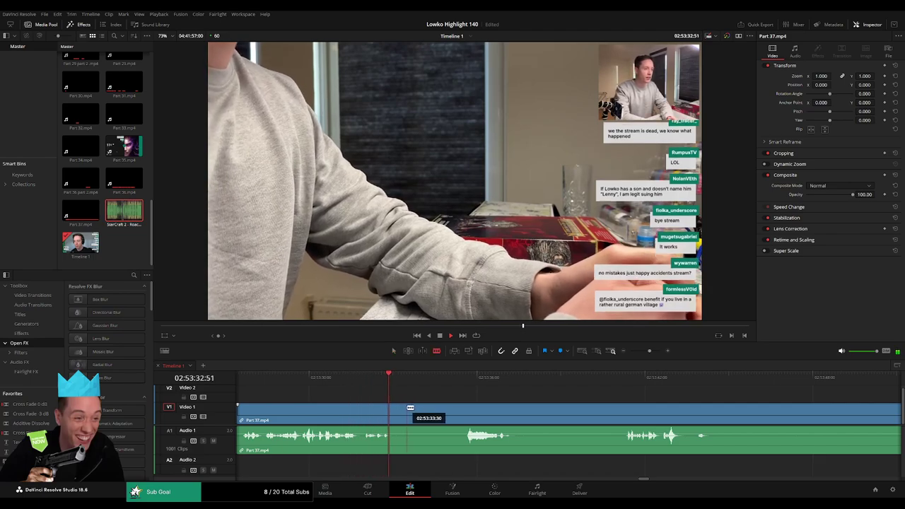
pyautogui.click(473, 378)
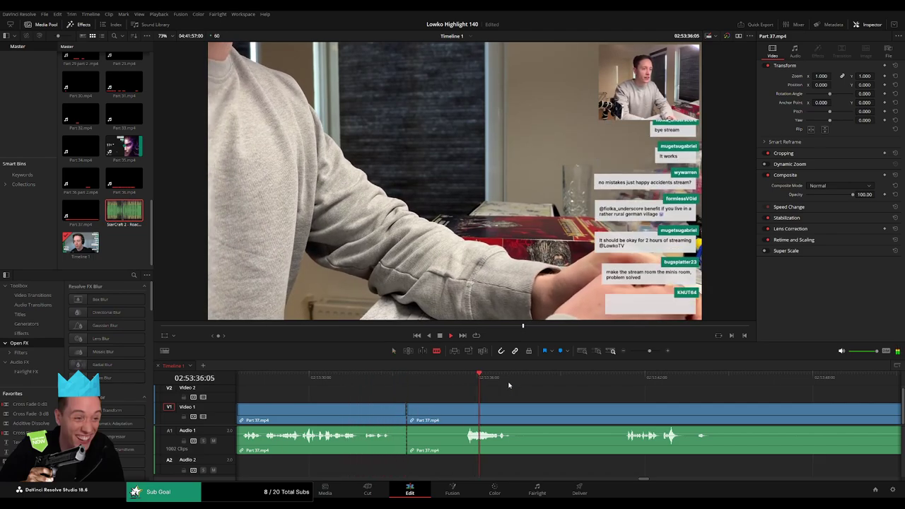
# Review the footage of Part 37.mp4 from about 02:53:36 to 02:54:14 for the point where worthwhile talk resumes
pyautogui.click(644, 352)
pyautogui.click(649, 352)
pyautogui.click(788, 379)
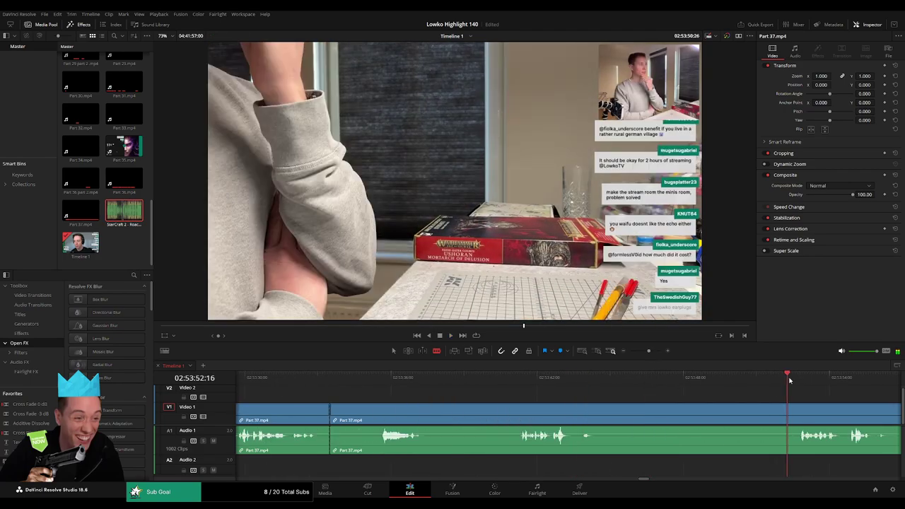
pyautogui.moveTo(649, 351); pyautogui.dragTo(644, 353)
pyautogui.scroll(-2, 645, 354)
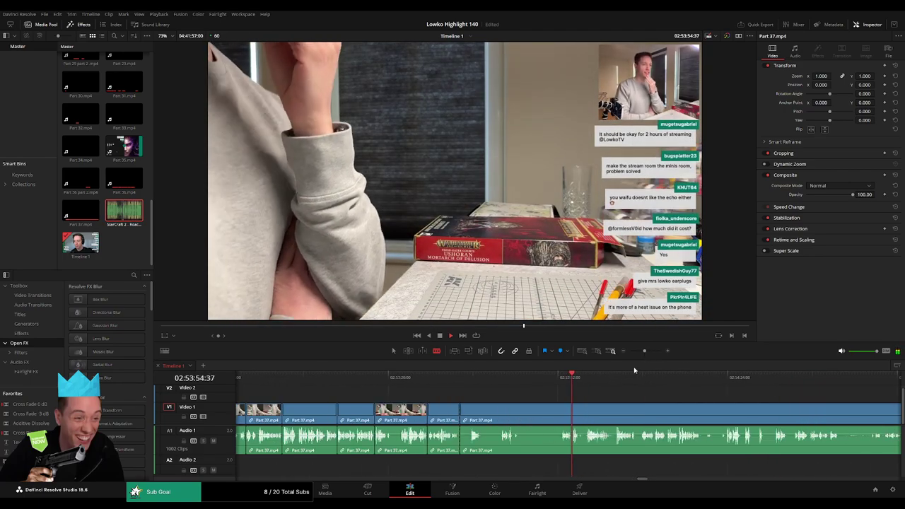
pyautogui.moveTo(581, 391); pyautogui.dragTo(474, 395)
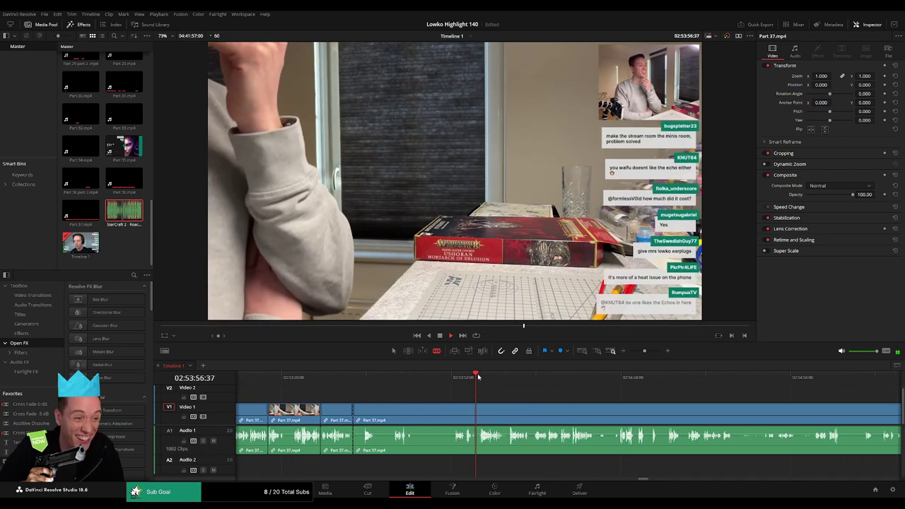
pyautogui.click(484, 376)
pyautogui.click(543, 381)
pyautogui.click(556, 382)
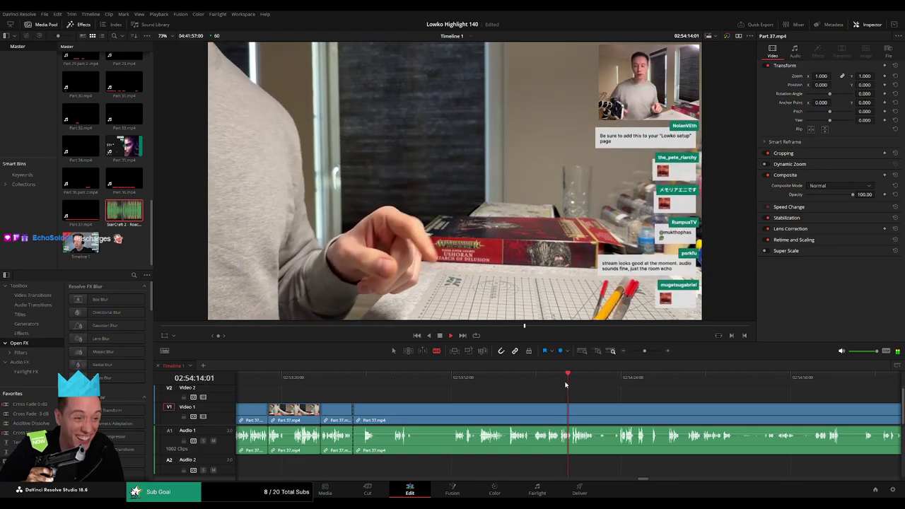
pyautogui.click(650, 351)
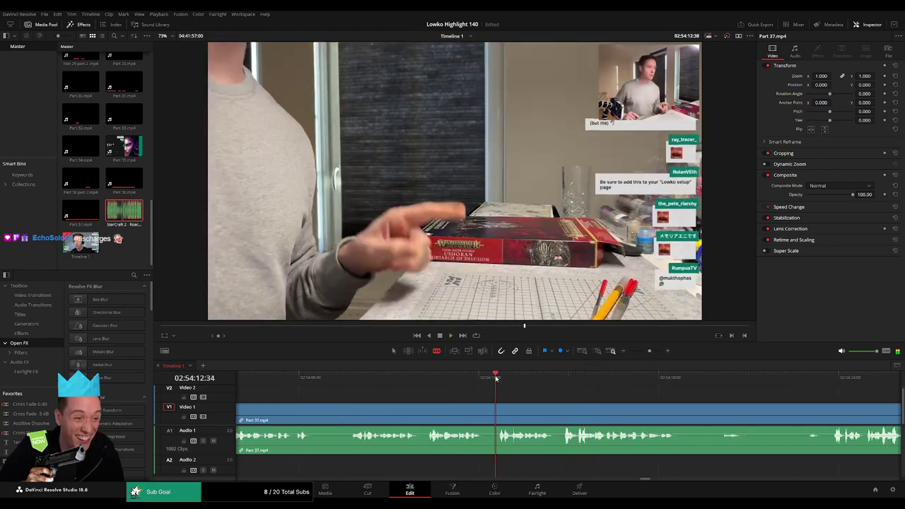
pyautogui.click(346, 375)
pyautogui.hscroll(-4, 507, 396)
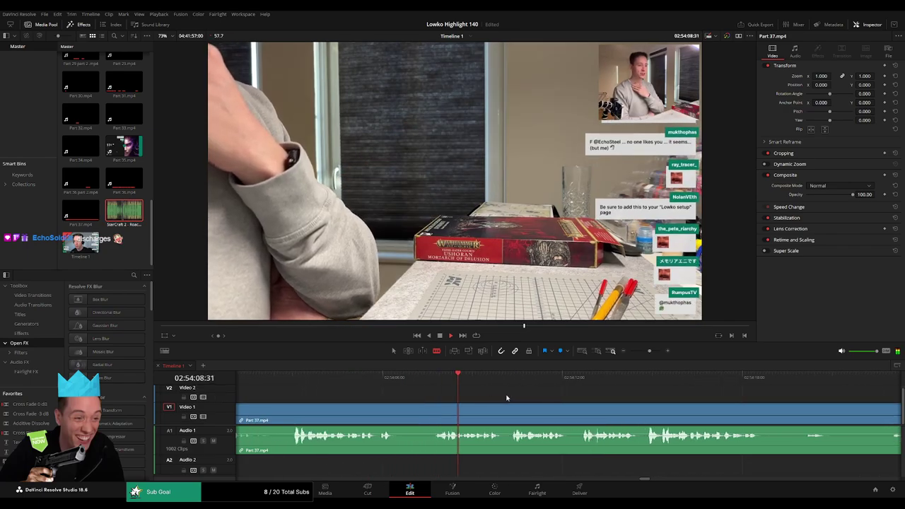
pyautogui.click(314, 375)
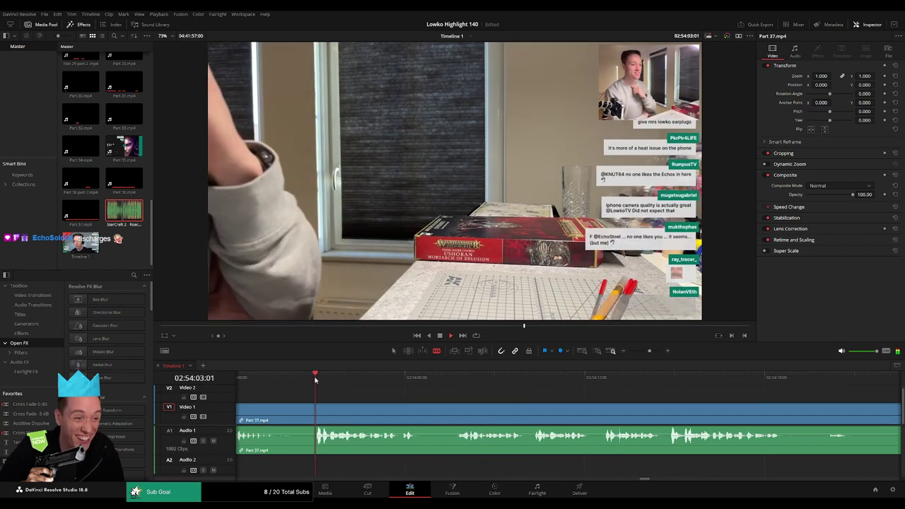
# Split Part 37.mp4 at about 02:54:03 and ripple-delete the section between there and the cut at 02:53:33
pyautogui.click(318, 414)
pyautogui.press('a')
pyautogui.click(301, 413)
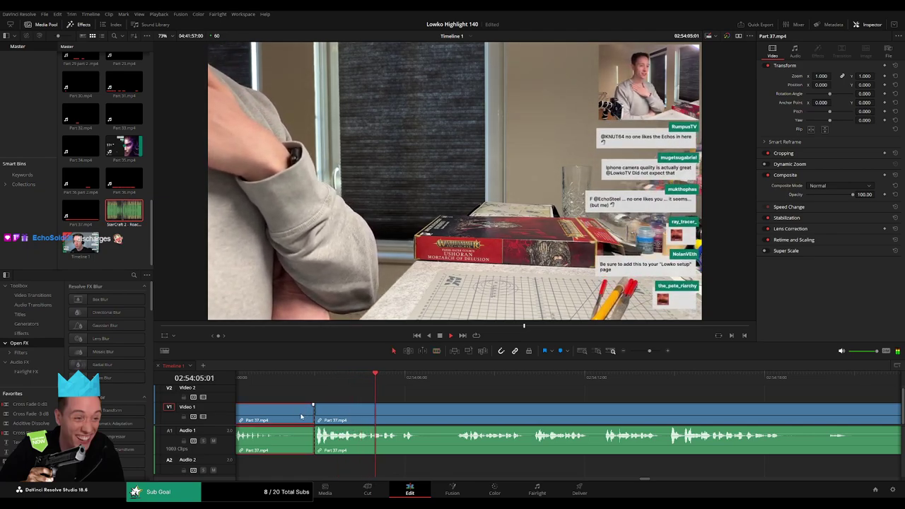
pyautogui.press('Delete')
pyautogui.click(495, 409)
pyautogui.press('Delete')
# Ripple-delete the one-second pause in Part 37.mp4 from about 02:53:37 to 02:53:38
pyautogui.hscroll(6, 370, 386)
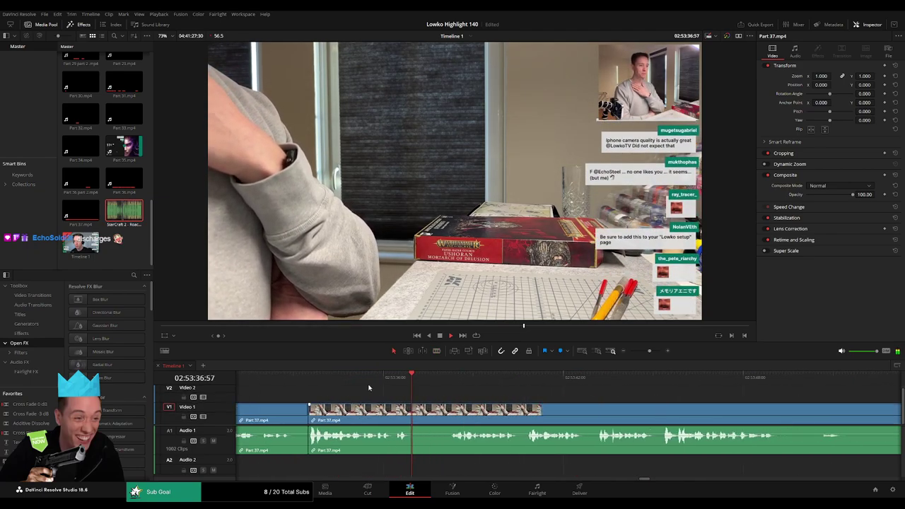
pyautogui.press('b')
pyautogui.click(380, 410)
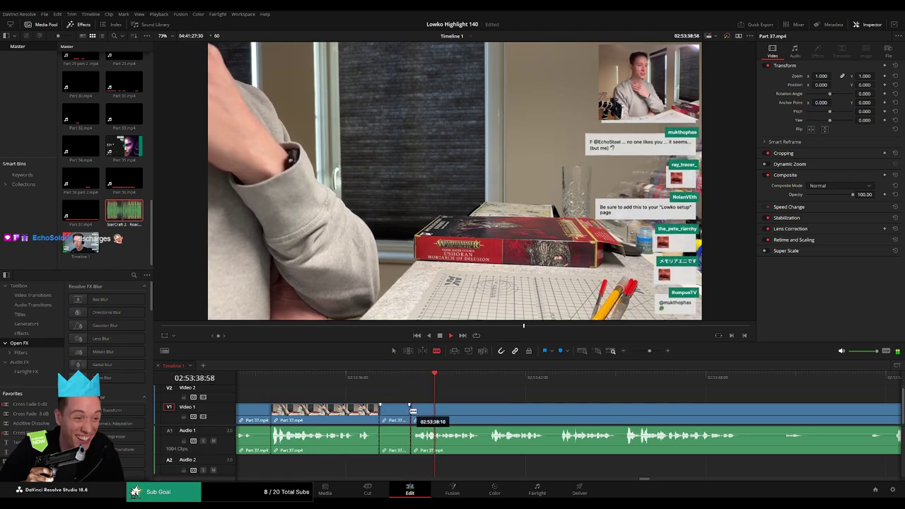
pyautogui.hotkey('shift', 'Delete')
# Isolate the word in Part 37.mp4 from about 02:53:54:46 to 02:53:55:09 as its own segment and mute its audio
pyautogui.hscroll(5, 434, 400)
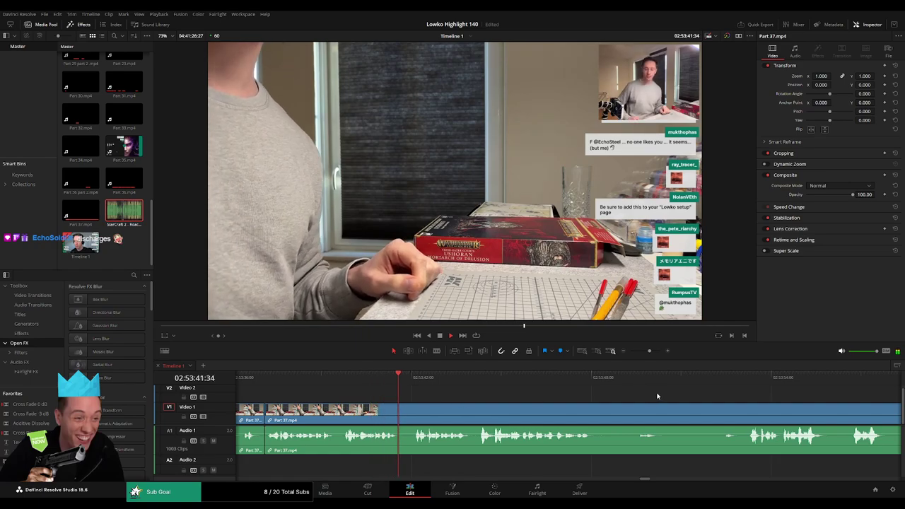
pyautogui.moveTo(649, 351); pyautogui.dragTo(647, 354)
pyautogui.hscroll(6, 483, 388)
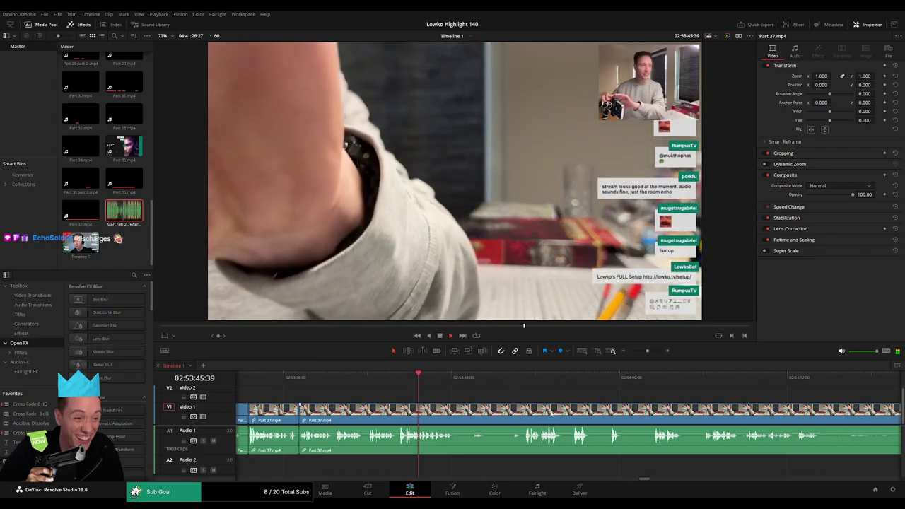
pyautogui.hscroll(4, 464, 401)
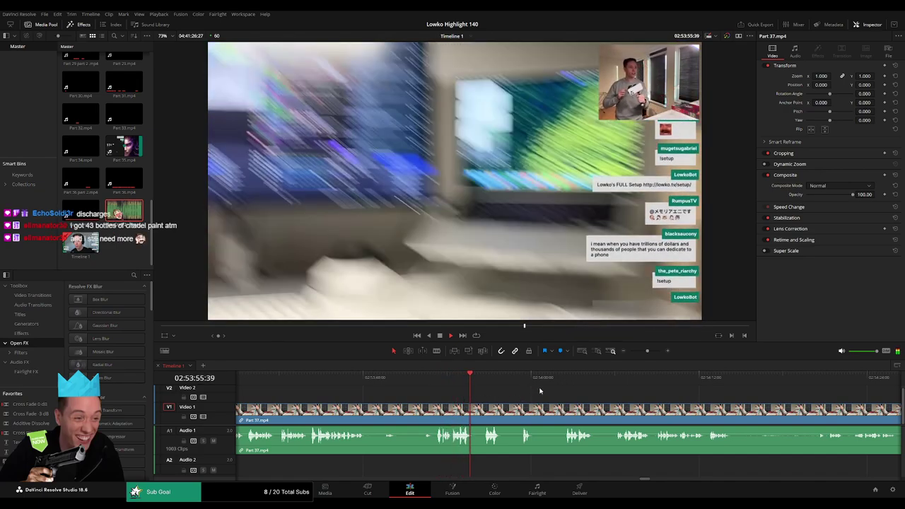
pyautogui.moveTo(648, 351); pyautogui.dragTo(652, 351)
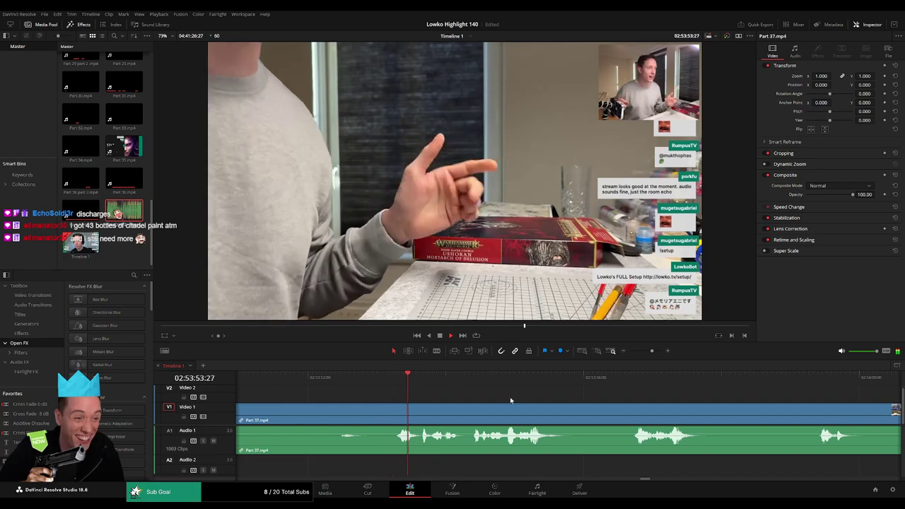
pyautogui.moveTo(510, 397); pyautogui.dragTo(372, 389)
pyautogui.press('space')
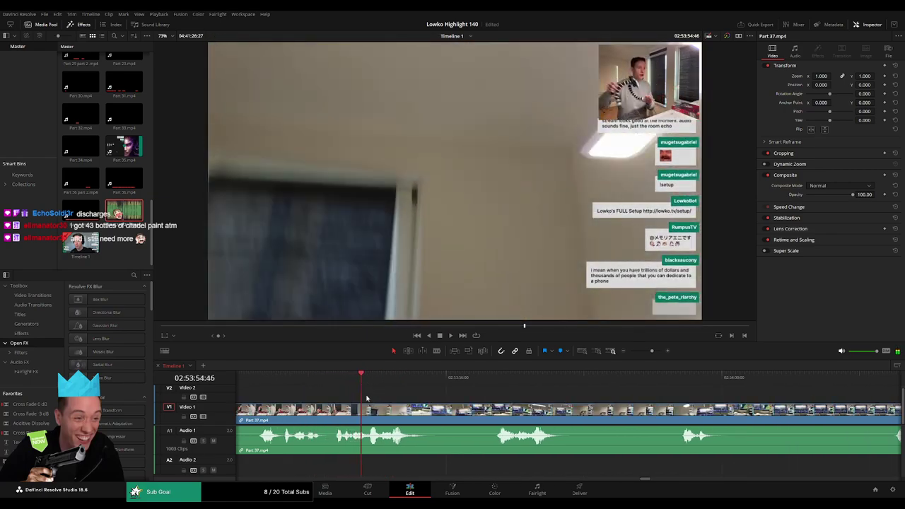
pyautogui.hotkey('ctrl', 'b')
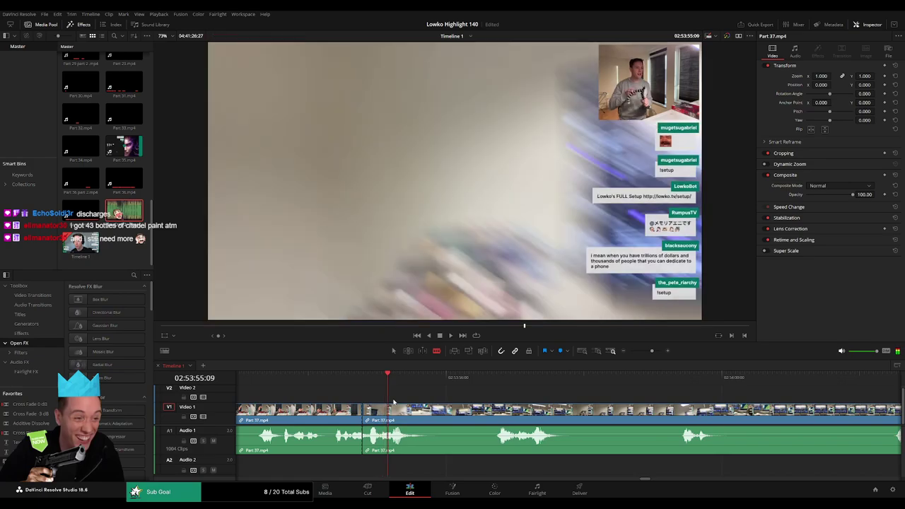
pyautogui.click(387, 424)
pyautogui.press('a')
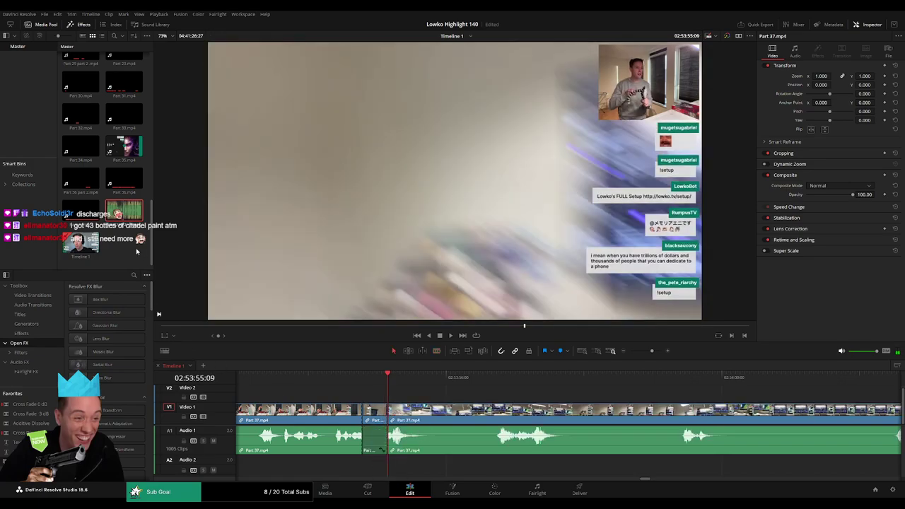
# Place StarCraft 2 - Roach Quotes.mp3 on Audio 2 under the muted word at volume -23.00 and play back the censored passage
pyautogui.moveTo(138, 250); pyautogui.dragTo(437, 420)
pyautogui.moveTo(386, 492); pyautogui.dragTo(386, 466)
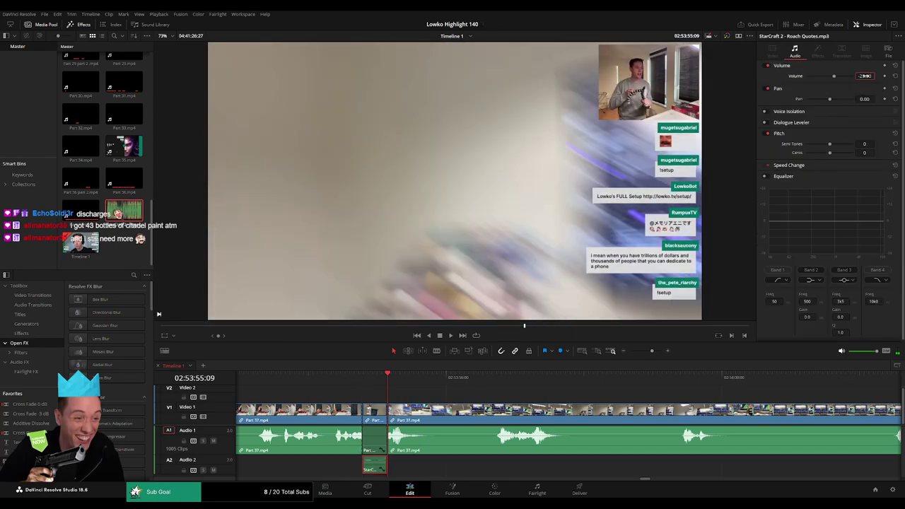
pyautogui.moveTo(652, 351); pyautogui.dragTo(641, 352)
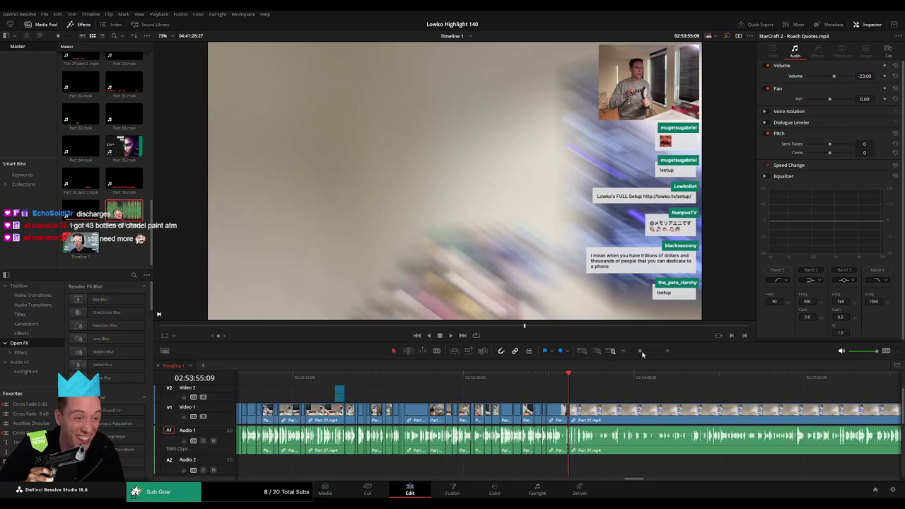
pyautogui.click(606, 387)
pyautogui.click(566, 378)
pyautogui.press('space')
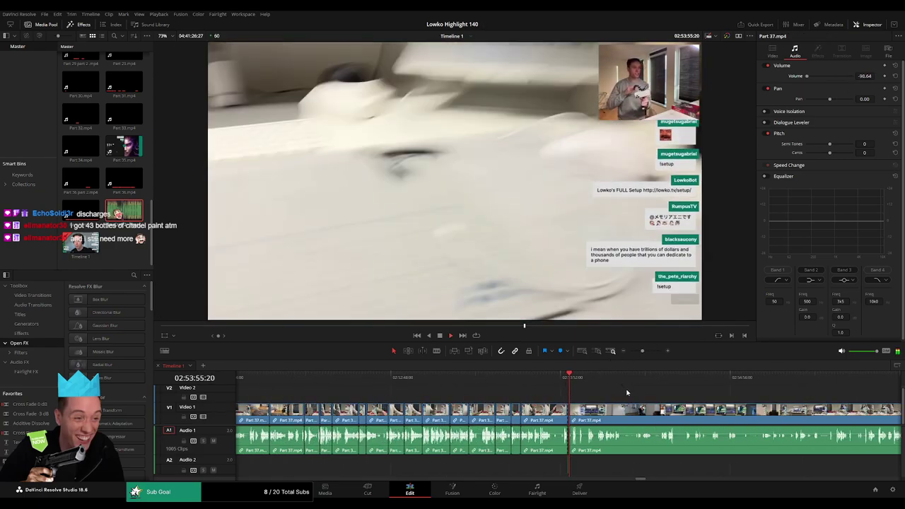
pyautogui.click(645, 352)
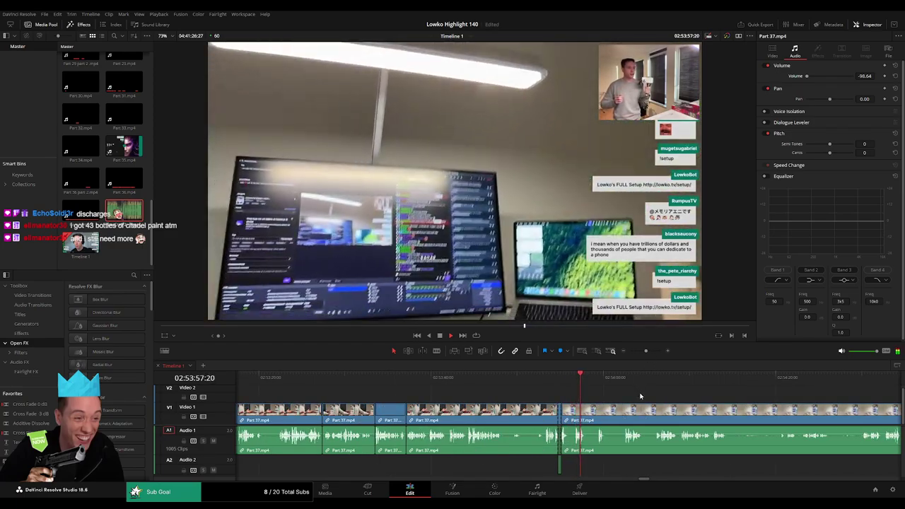
# Split Part 37.mp4 at about 02:54:35 and 02:54:39 and ripple-delete the section between the cuts
pyautogui.moveTo(636, 397); pyautogui.dragTo(499, 386)
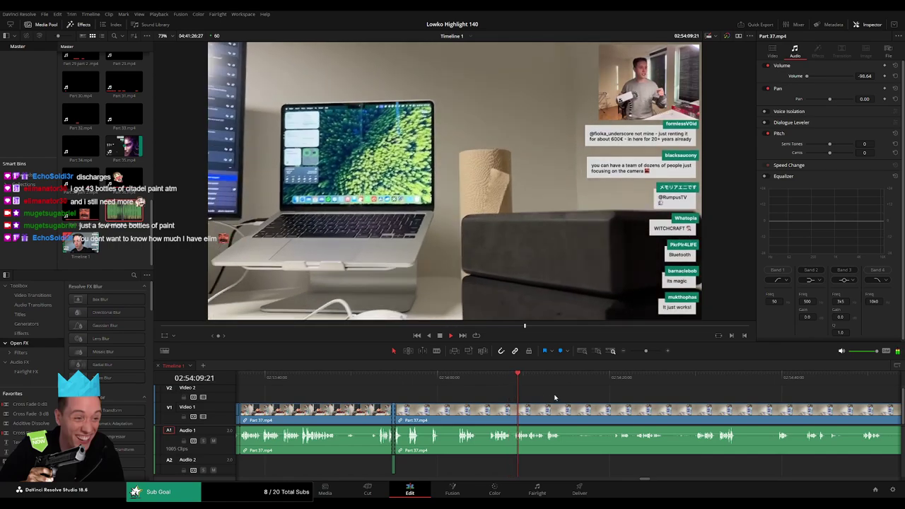
pyautogui.moveTo(582, 399); pyautogui.dragTo(496, 397)
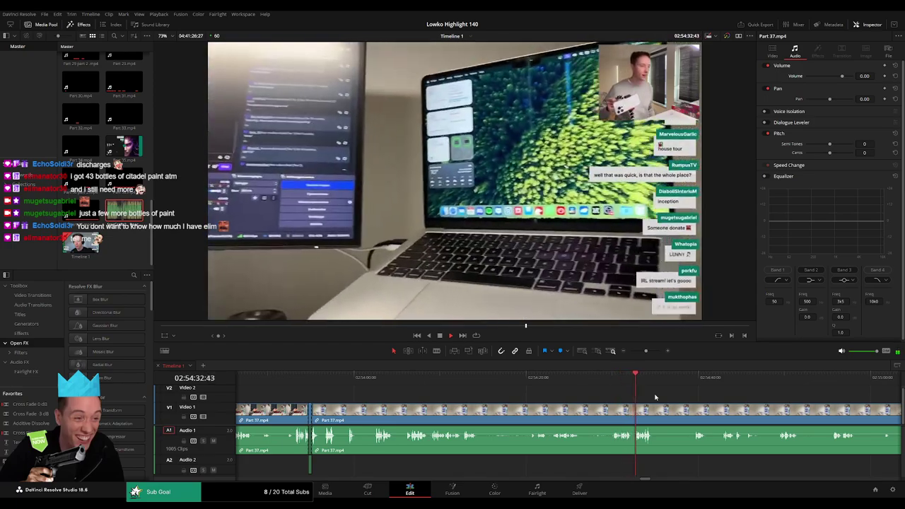
pyautogui.moveTo(680, 405); pyautogui.dragTo(461, 380)
pyautogui.press('b')
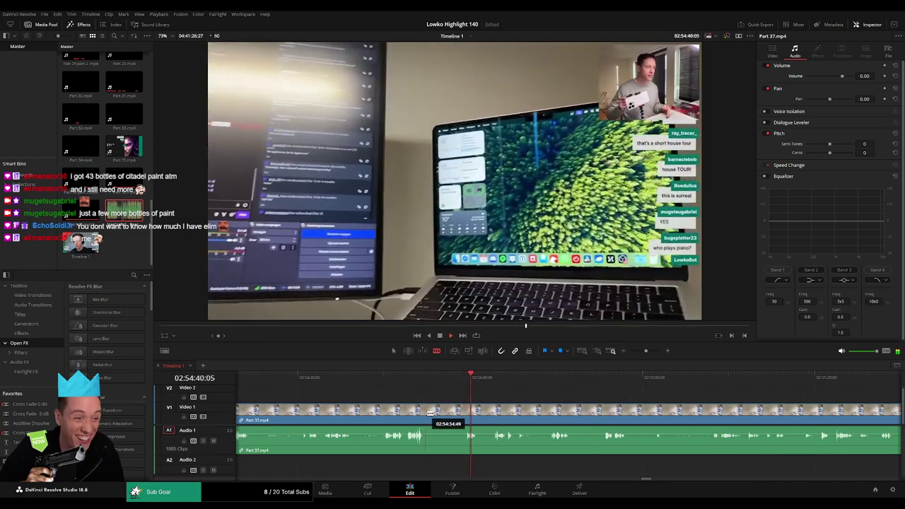
pyautogui.click(427, 412)
pyautogui.click(466, 413)
pyautogui.press('a')
pyautogui.click(457, 415)
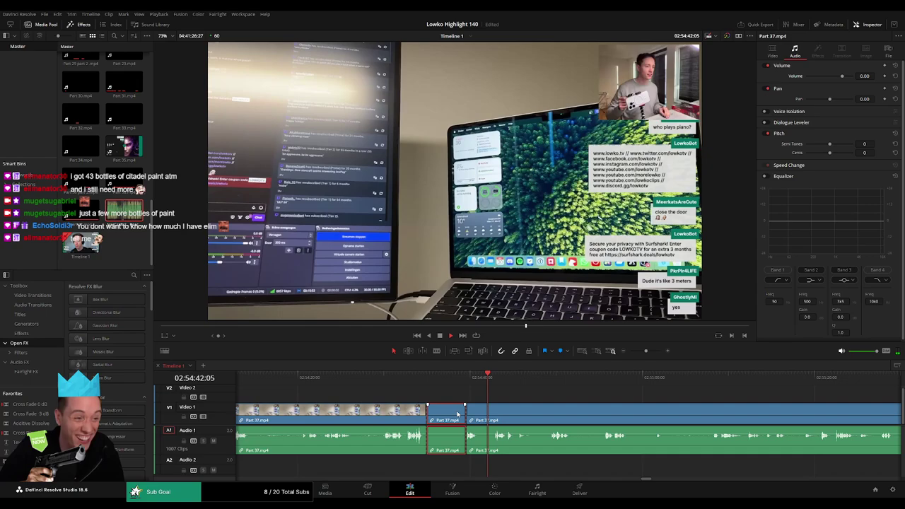
pyautogui.press('BackSpace')
# Ripple-delete the pause in Part 37.mp4 from about 02:54:47 to 02:54:51
pyautogui.click(457, 374)
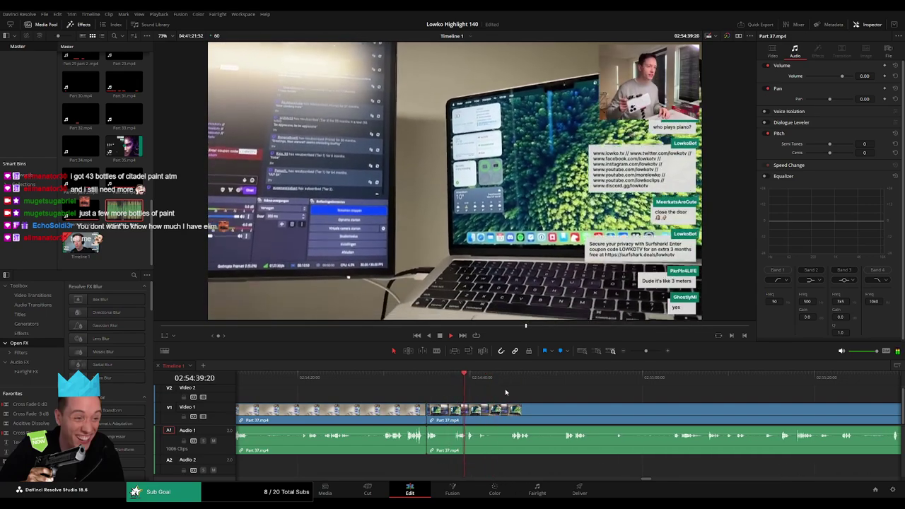
pyautogui.moveTo(507, 394); pyautogui.dragTo(391, 391)
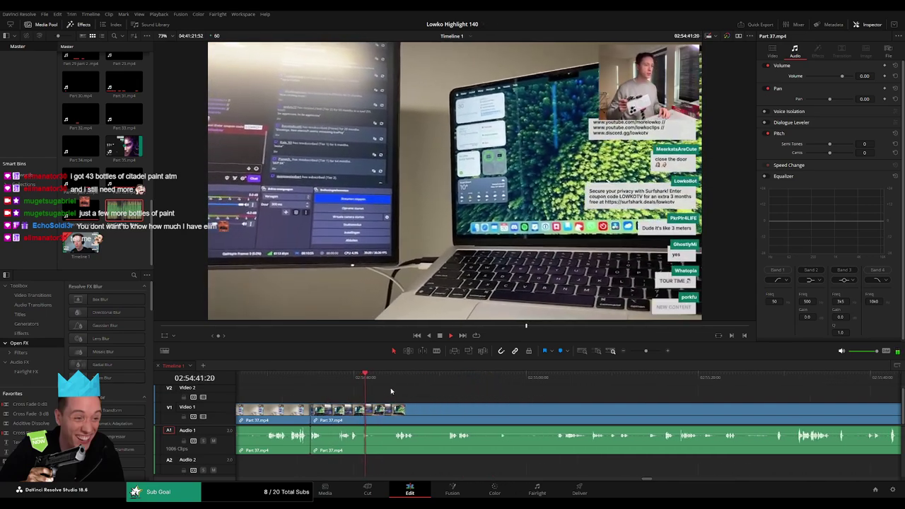
pyautogui.click(393, 385)
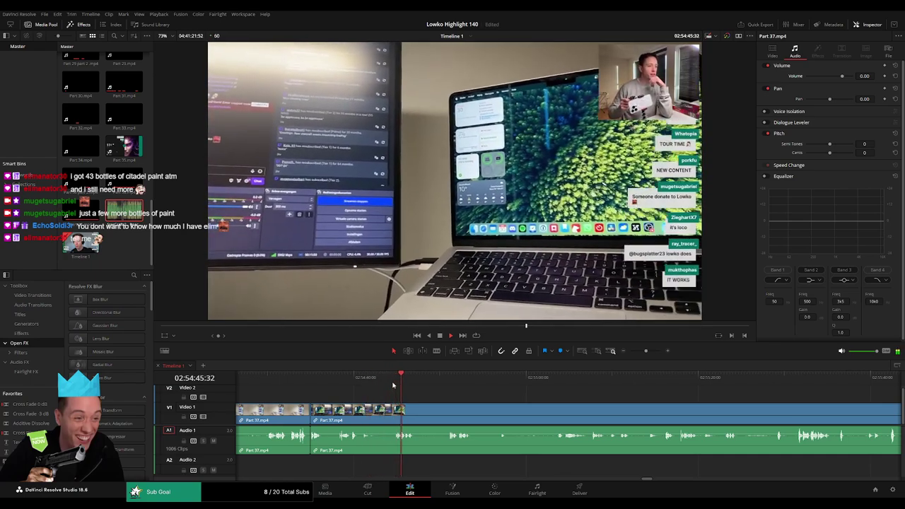
pyautogui.click(420, 413)
pyautogui.click(450, 413)
pyautogui.press('a')
pyautogui.click(440, 415)
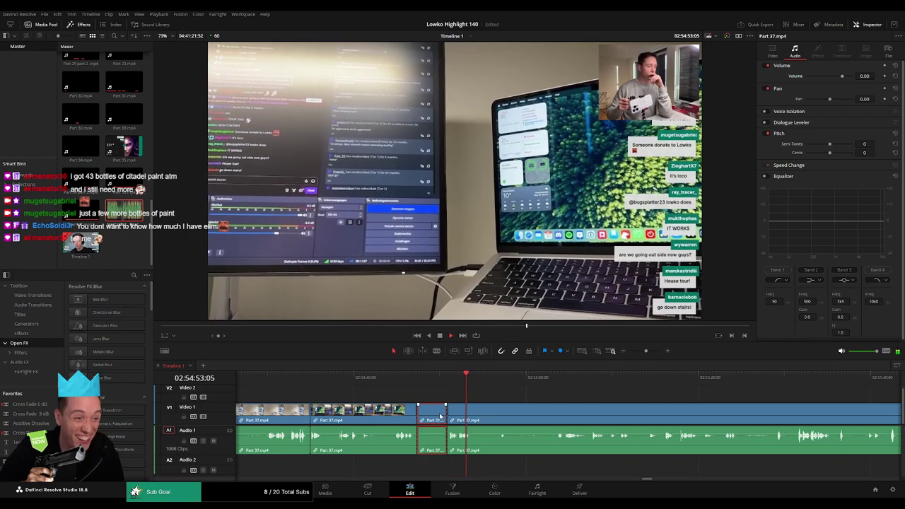
pyautogui.press('Delete')
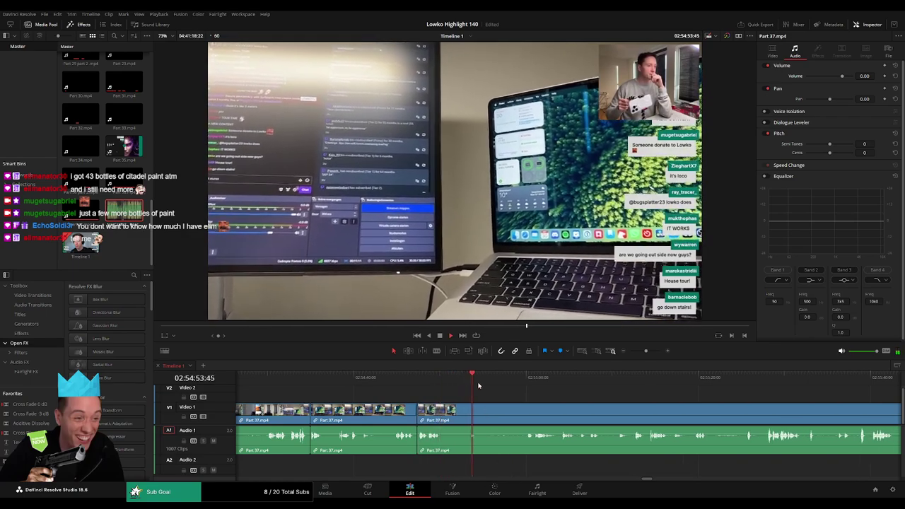
# Cut Part 37.mp4 at about 02:54:50 and 02:54:55 and ripple-delete the five seconds in between
pyautogui.click(493, 385)
pyautogui.click(514, 385)
pyautogui.click(481, 384)
pyautogui.press('b')
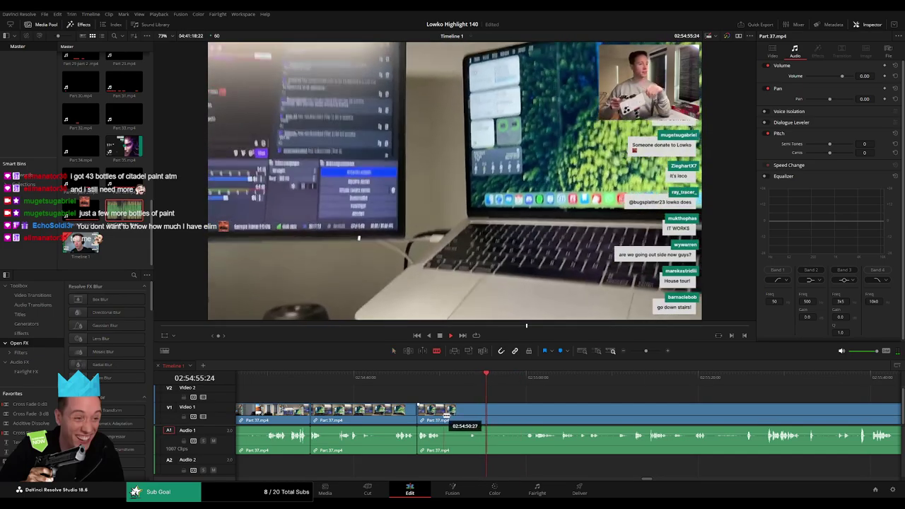
pyautogui.click(444, 415)
pyautogui.click(482, 385)
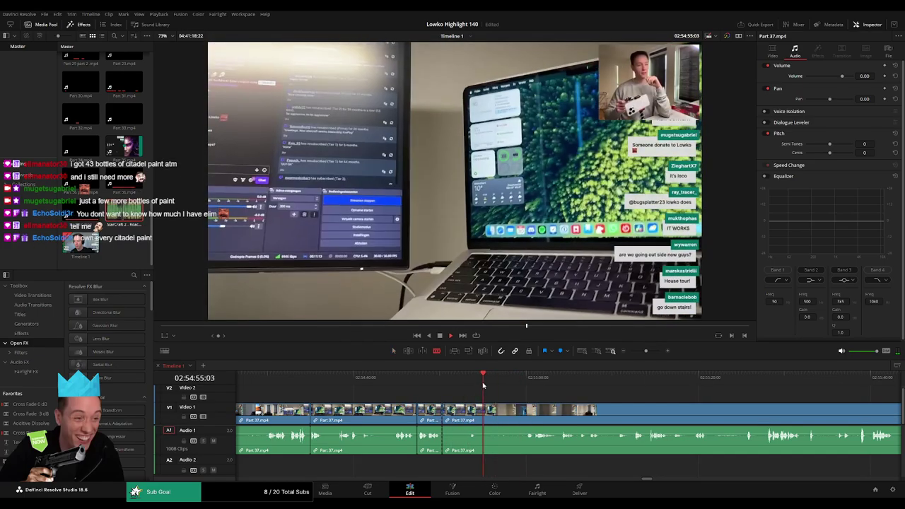
pyautogui.click(488, 415)
pyautogui.press('a')
pyautogui.click(475, 417)
pyautogui.press('Delete')
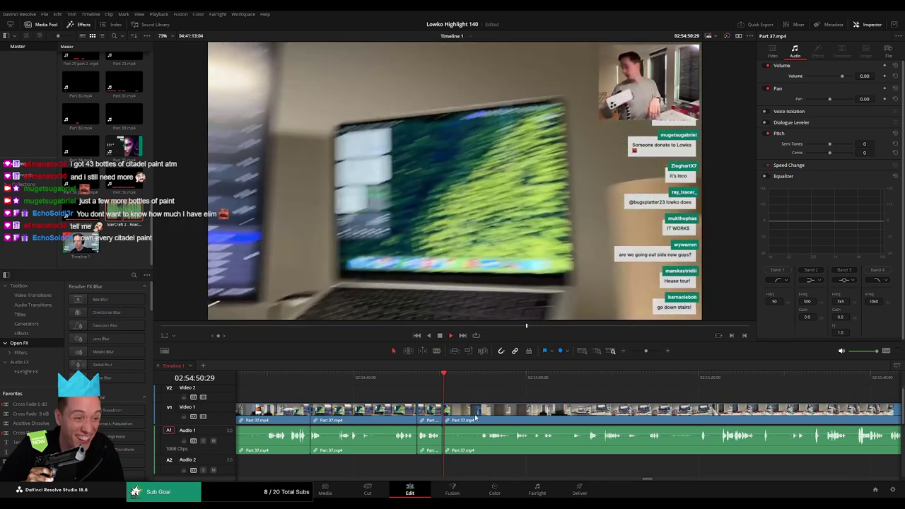
# Split Part 37.mp4 at about 02:55:29 and 02:55:44 and ripple-delete the section between the cuts
pyautogui.moveTo(524, 416); pyautogui.dragTo(443, 410)
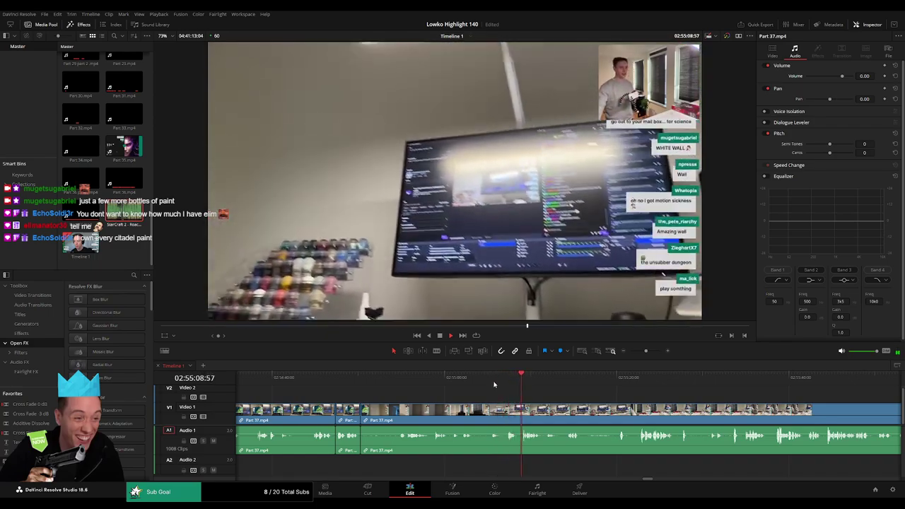
pyautogui.moveTo(571, 400); pyautogui.dragTo(478, 396)
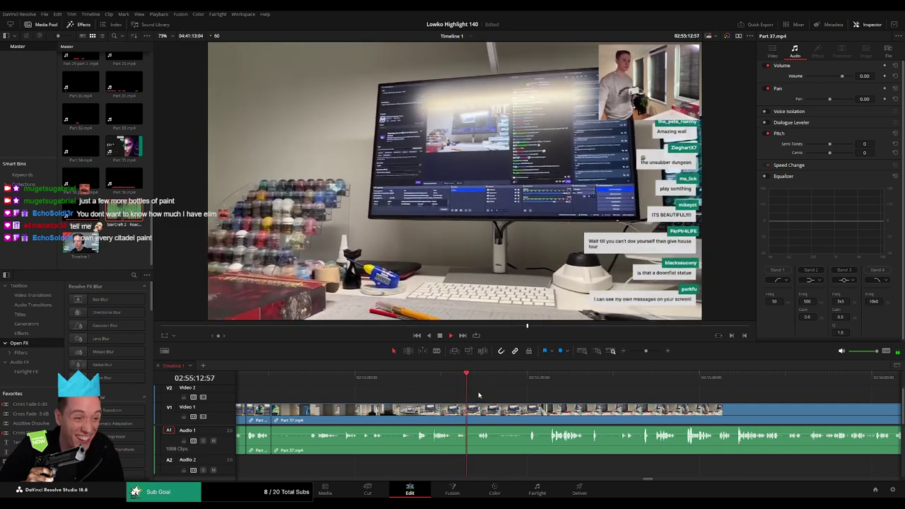
pyautogui.click(477, 390)
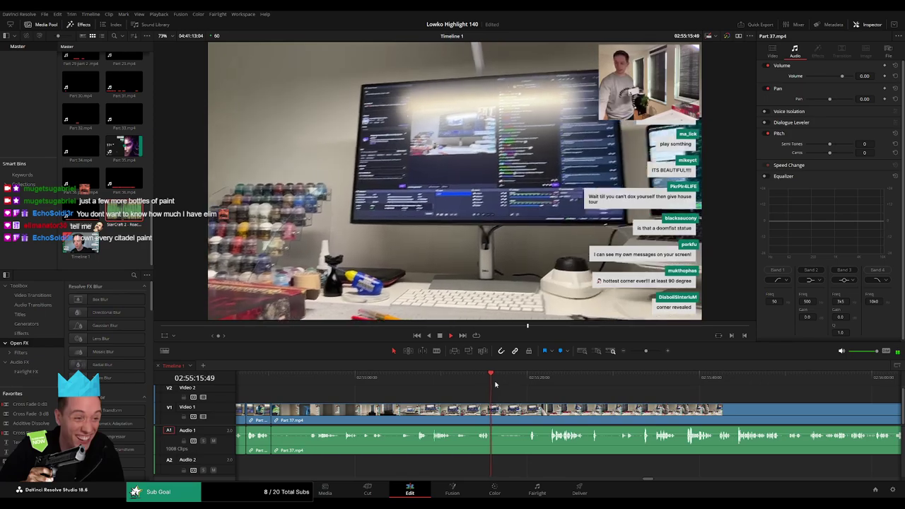
pyautogui.click(530, 385)
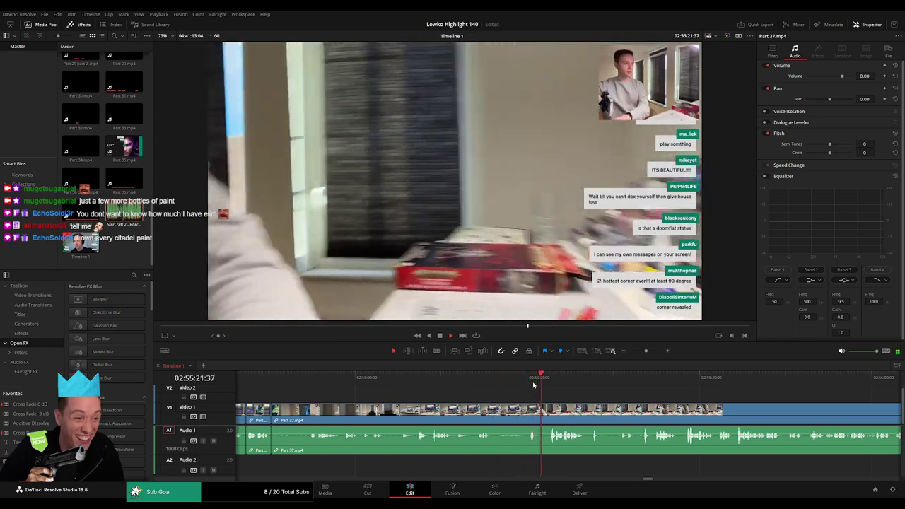
pyautogui.hscroll(4, 530, 392)
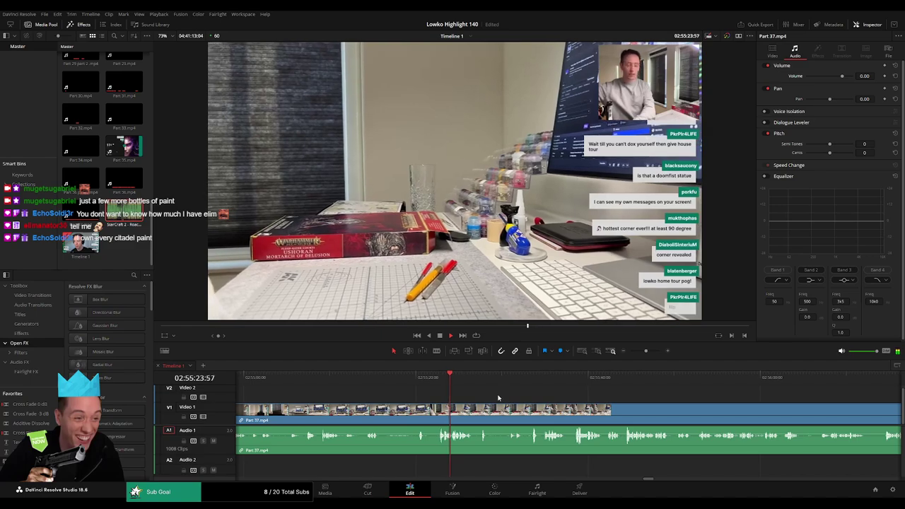
pyautogui.hscroll(3, 503, 400)
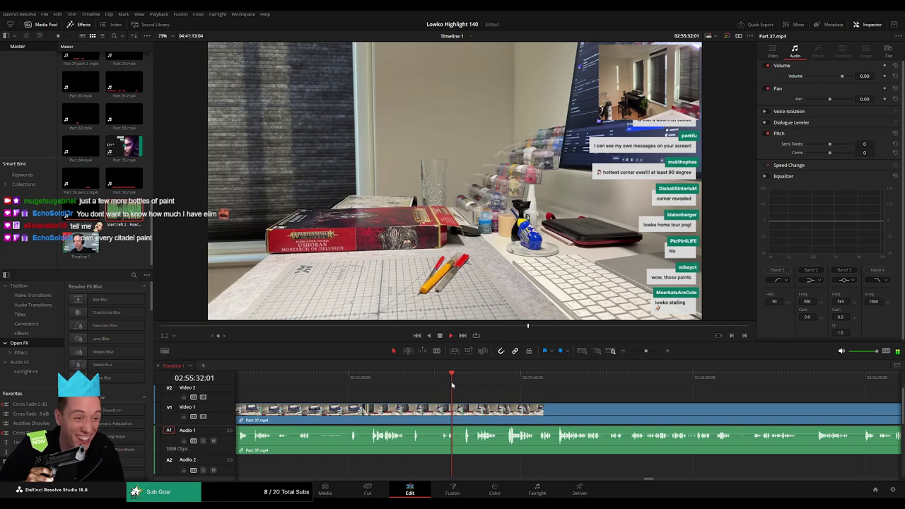
pyautogui.click(424, 410)
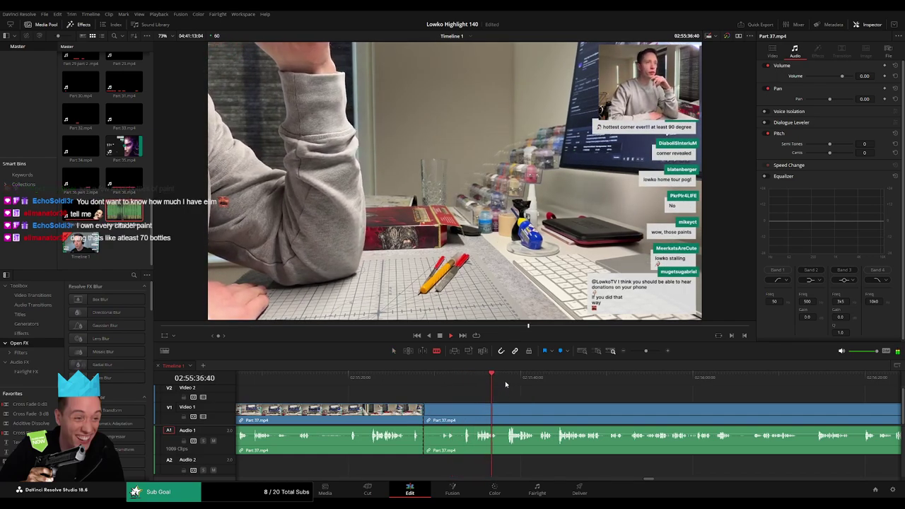
pyautogui.moveTo(555, 397); pyautogui.dragTo(436, 392)
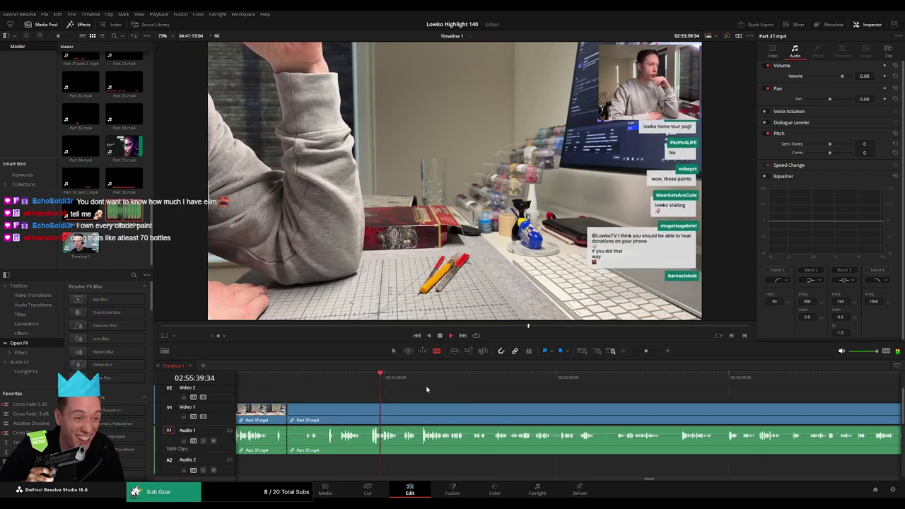
pyautogui.moveTo(493, 382); pyautogui.dragTo(511, 386)
pyautogui.click(471, 384)
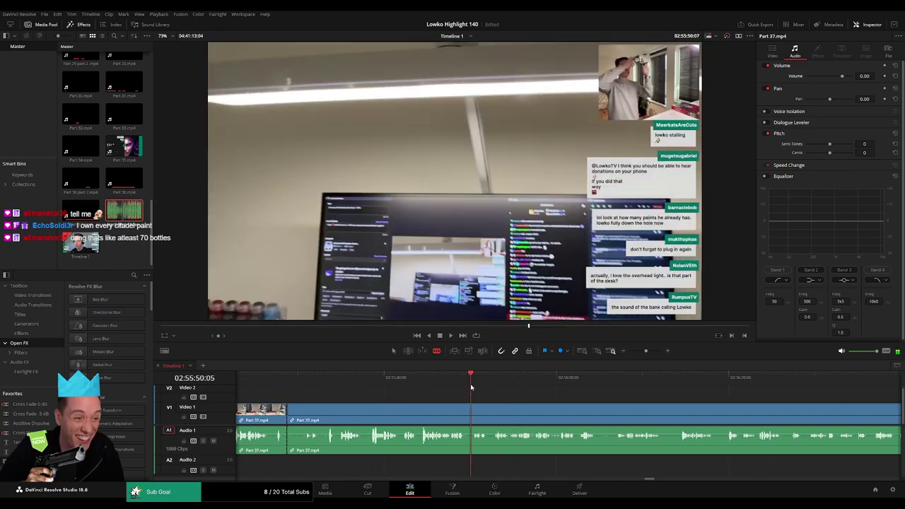
pyautogui.click(425, 382)
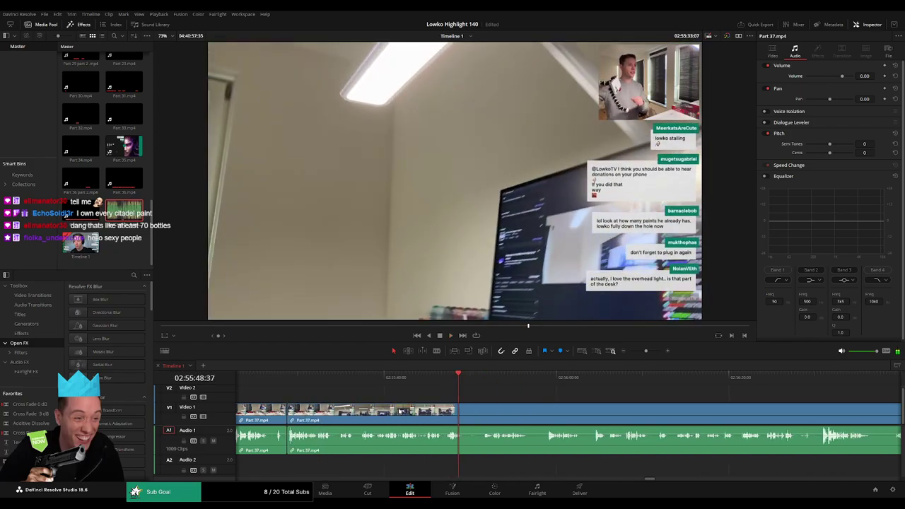
# Play back the join at about 02:55:29 and ripple-delete the short pause in Part 37.mp4 just before 02:55:36:09
pyautogui.click(312, 380)
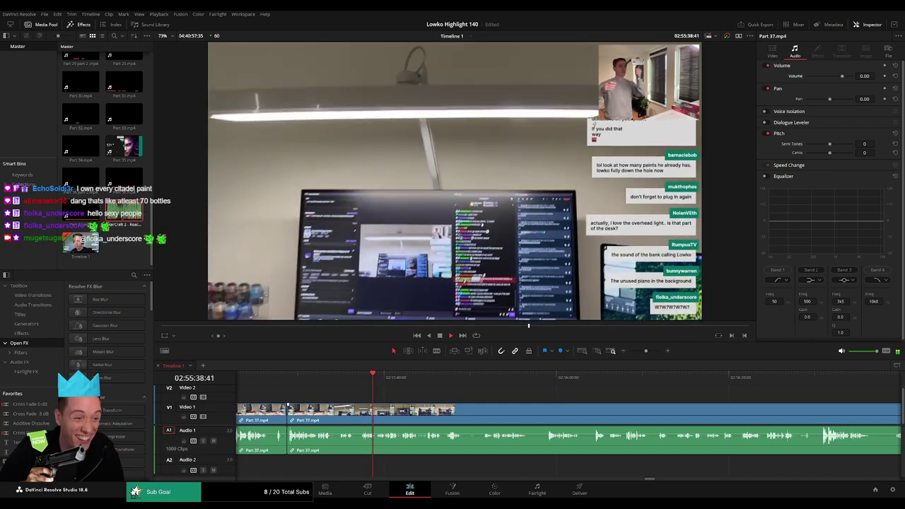
pyautogui.moveTo(646, 351); pyautogui.dragTo(648, 352)
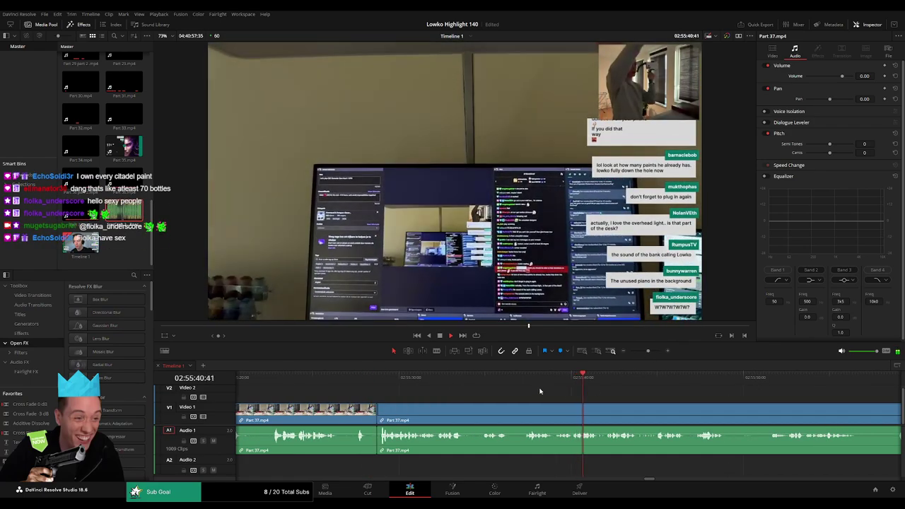
pyautogui.click(497, 377)
pyautogui.press('b')
pyautogui.click(497, 412)
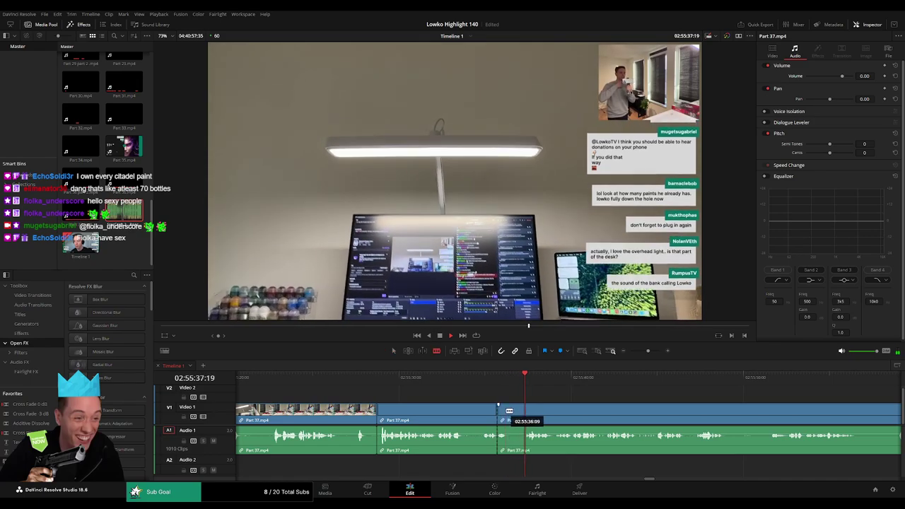
pyautogui.click(508, 413)
pyautogui.press('a')
pyautogui.click(502, 415)
pyautogui.press('Delete')
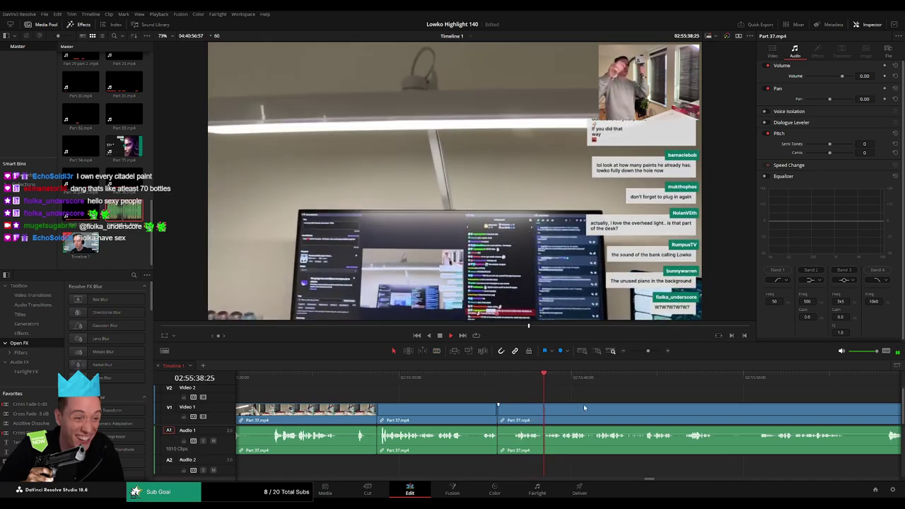
# Ripple-delete the two-second pause in Part 37.mp4 from about 02:55:56 to 02:55:58
pyautogui.moveTo(648, 351); pyautogui.dragTo(644, 352)
pyautogui.moveTo(649, 404); pyautogui.dragTo(507, 397)
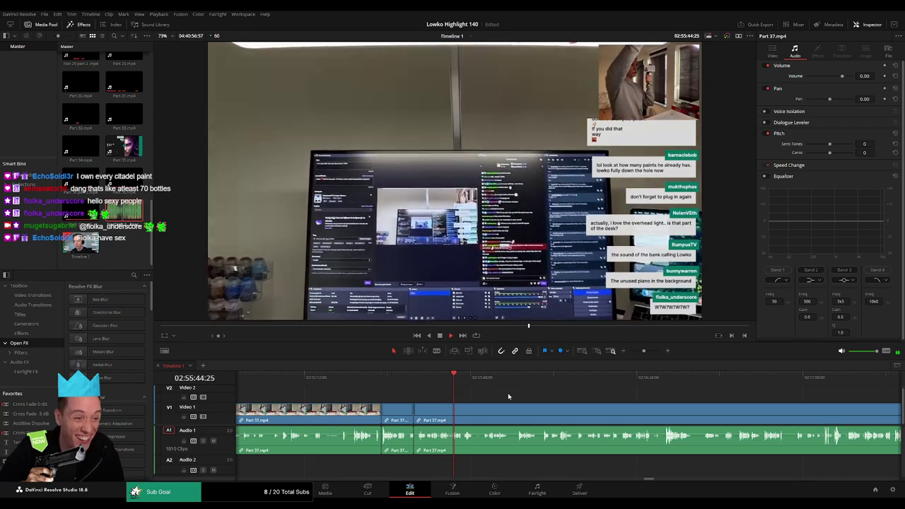
pyautogui.moveTo(552, 399); pyautogui.dragTo(467, 393)
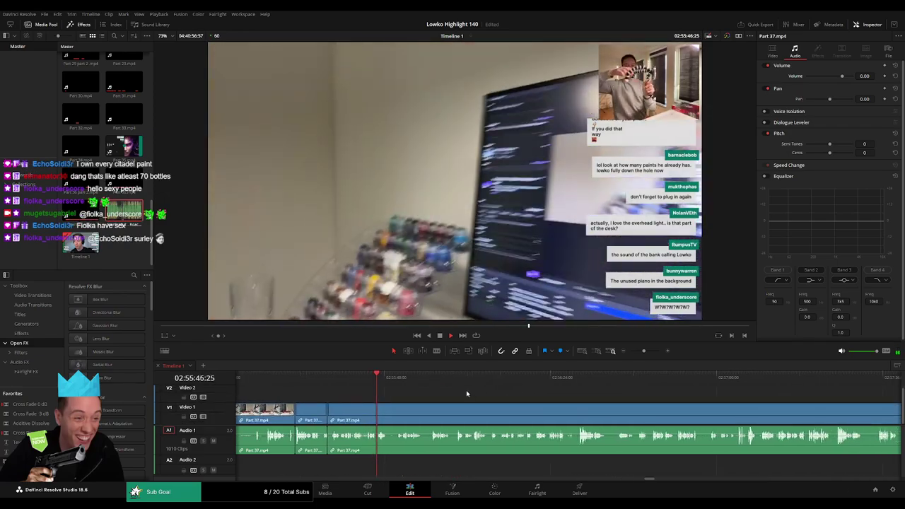
pyautogui.click(401, 381)
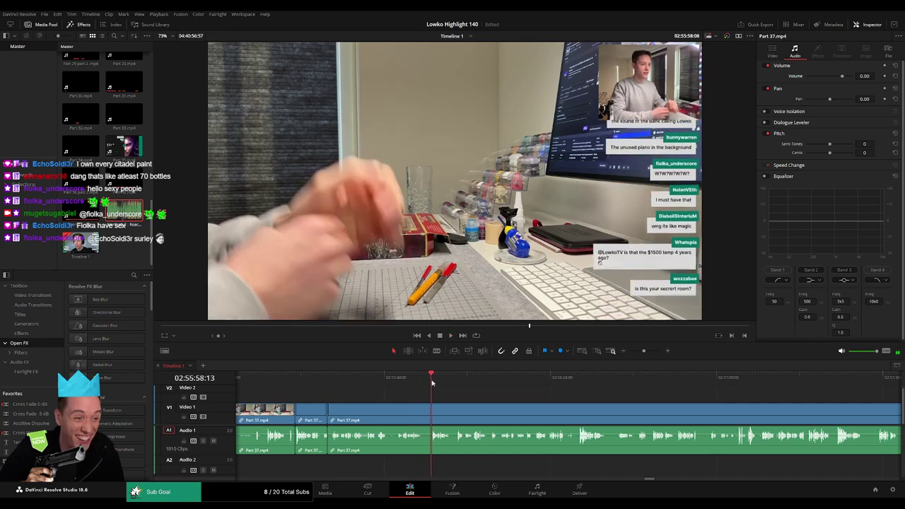
pyautogui.press('b')
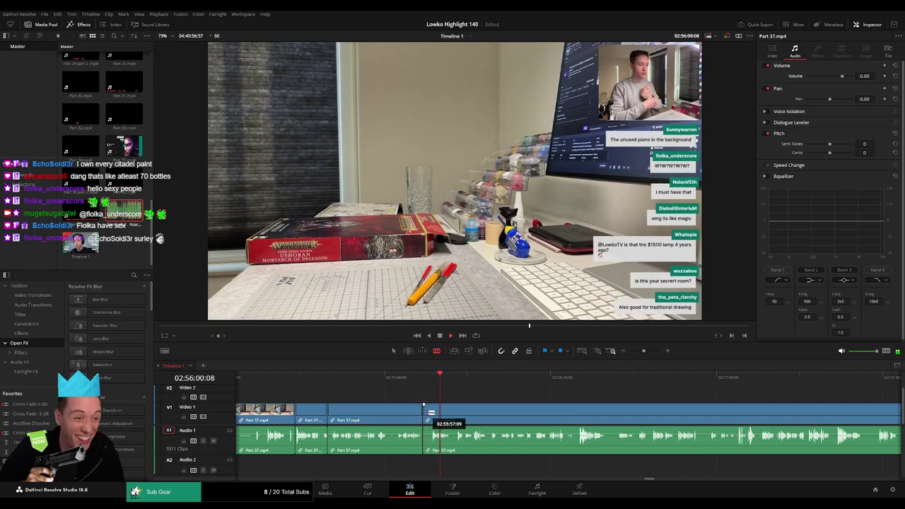
pyautogui.click(433, 414)
pyautogui.press('a')
pyautogui.press('Delete')
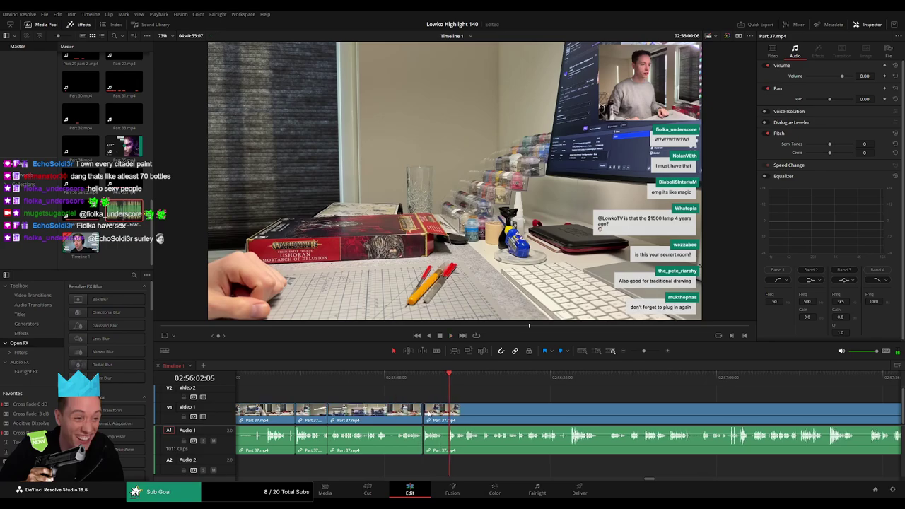
# Skim Part 37.mp4 to 02:57:05, split it at about 02:57:02:40, and ripple-delete the section from about 02:55:56 to that cut
pyautogui.click(558, 391)
pyautogui.moveTo(564, 391); pyautogui.dragTo(569, 391)
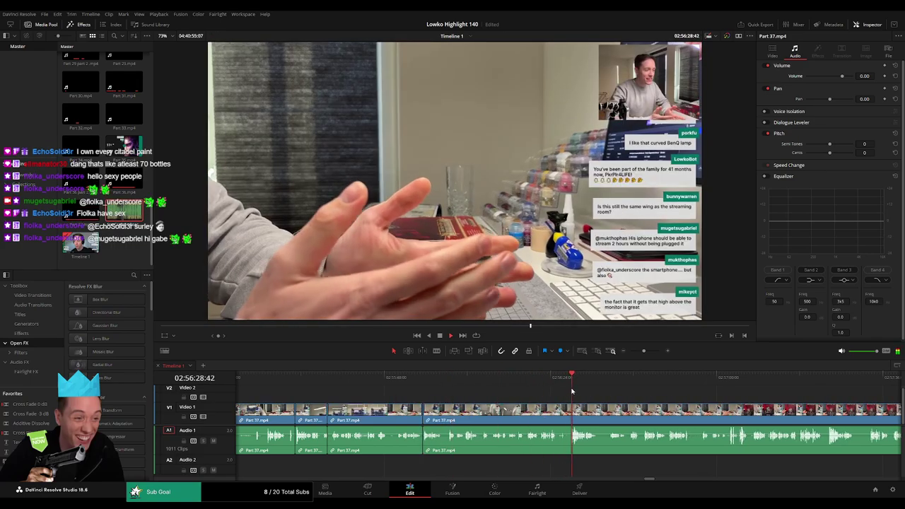
pyautogui.hscroll(3, 488, 397)
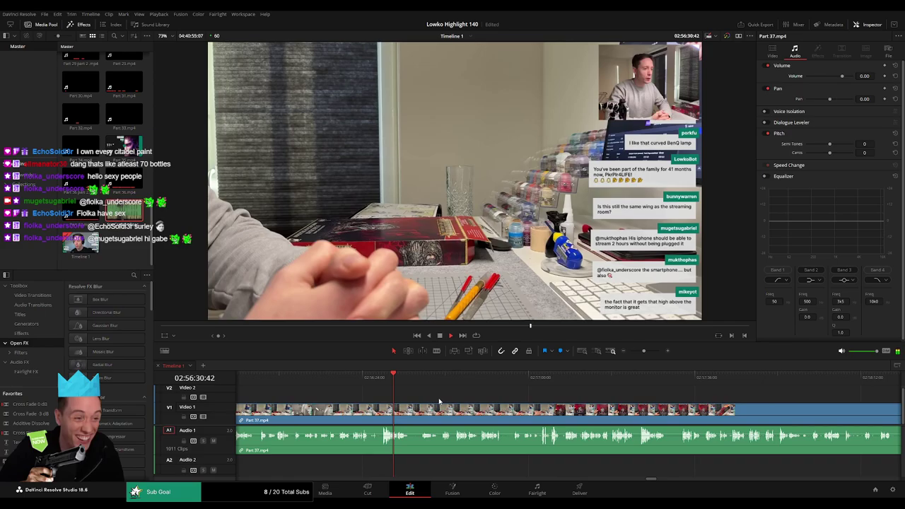
pyautogui.click(427, 393)
pyautogui.click(539, 396)
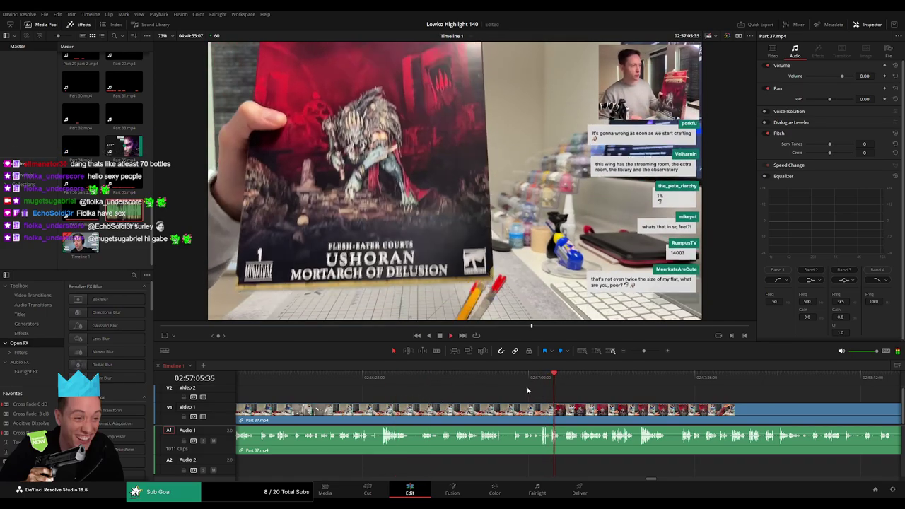
pyautogui.click(516, 387)
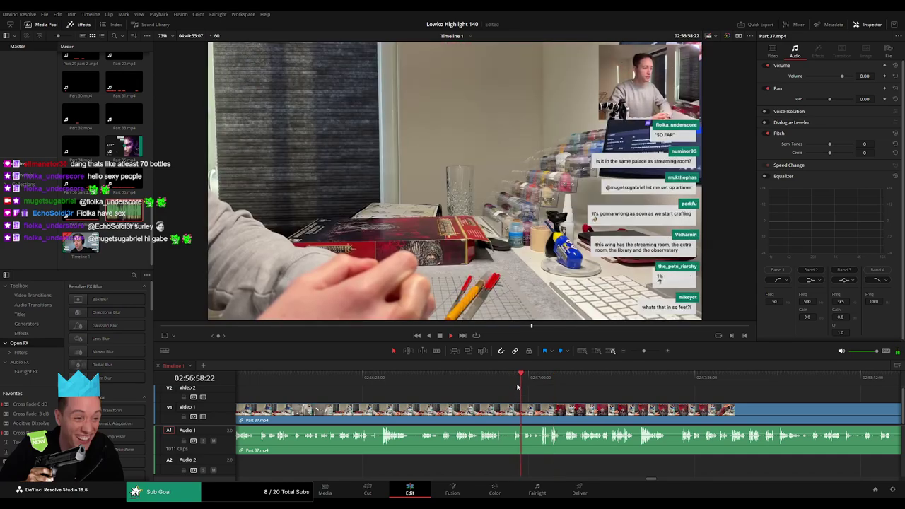
pyautogui.click(647, 351)
pyautogui.click(607, 379)
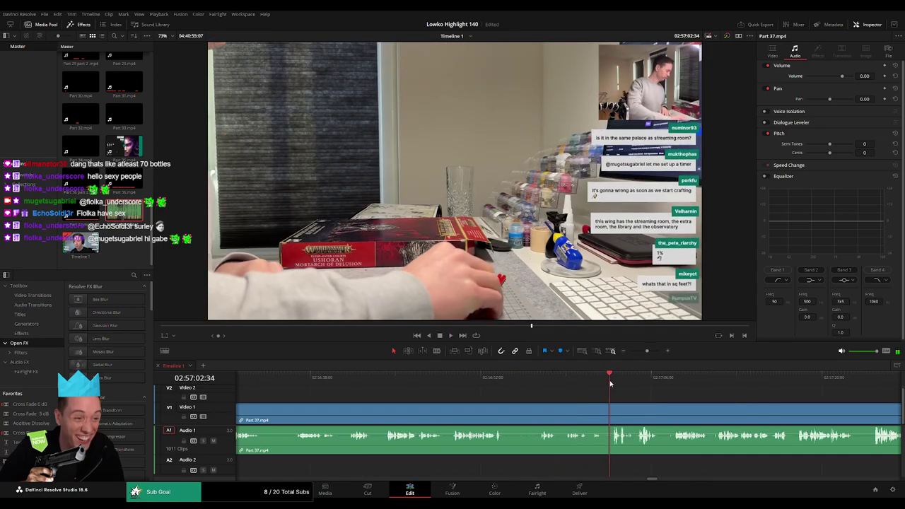
pyautogui.press('b')
pyautogui.click(615, 413)
pyautogui.press('a')
pyautogui.click(594, 409)
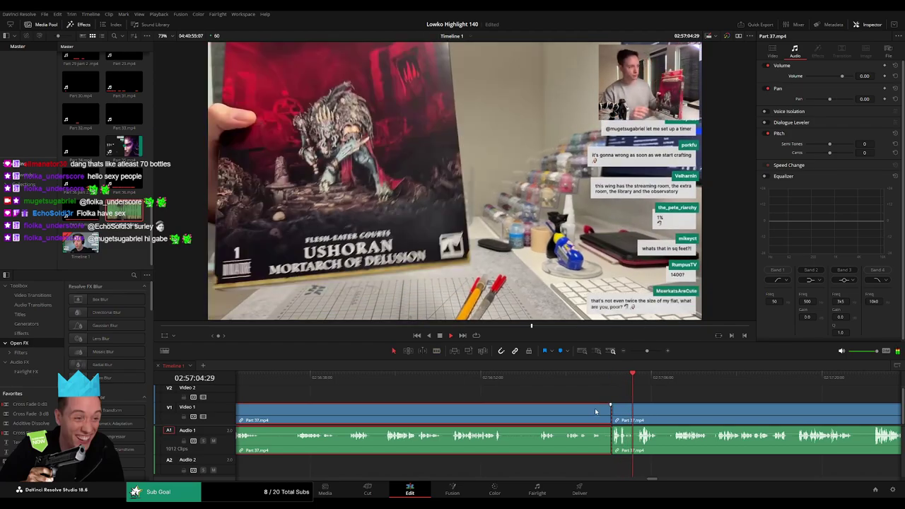
pyautogui.press('Delete')
pyautogui.press('space')
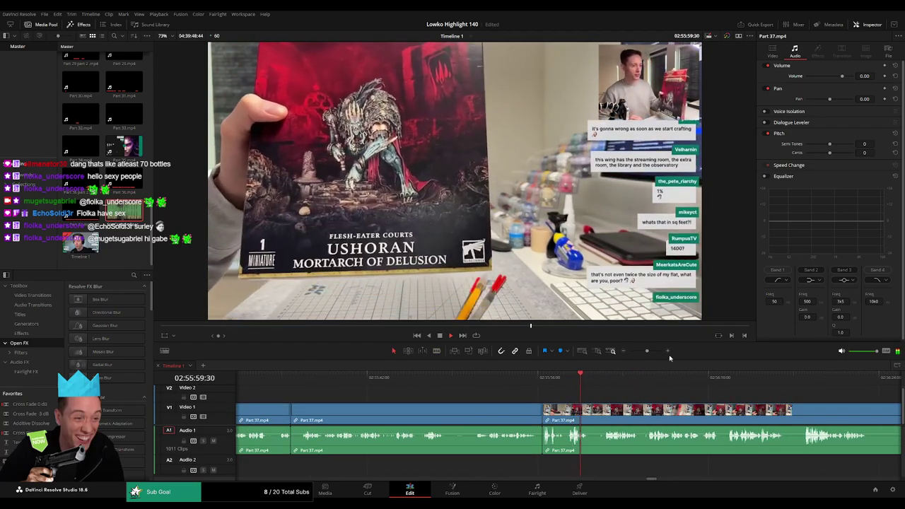
# Cut around the half-second pause in Part 37.mp4 at about 02:56:04:45 and ripple-delete it
pyautogui.click(641, 352)
pyautogui.moveTo(656, 392); pyautogui.dragTo(525, 393)
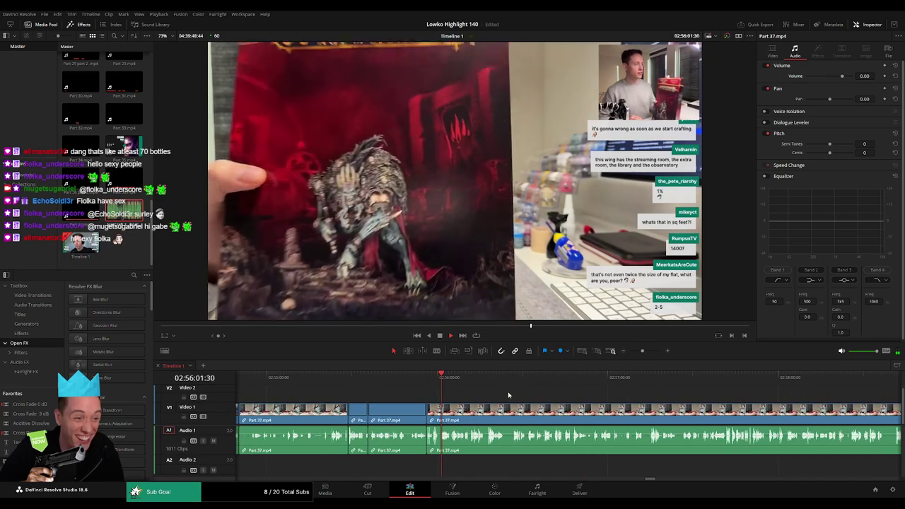
pyautogui.moveTo(645, 355); pyautogui.dragTo(647, 355)
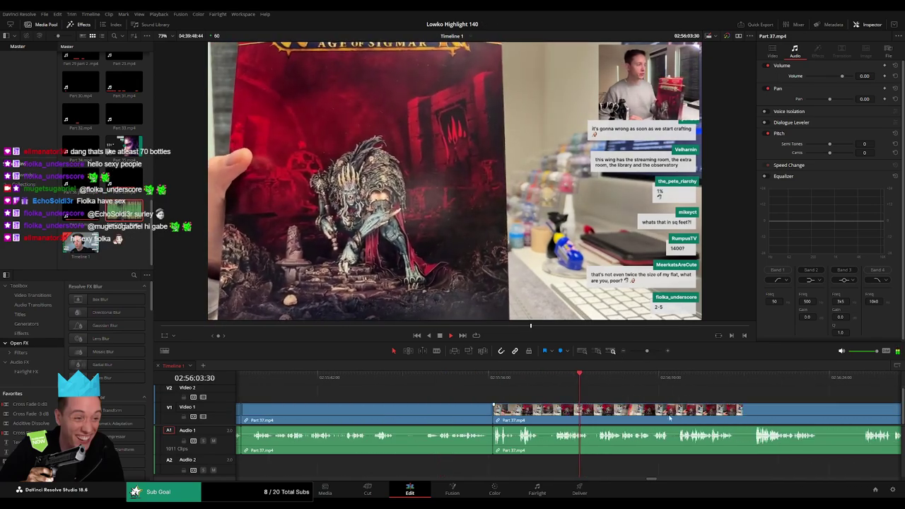
pyautogui.hscroll(3, 503, 400)
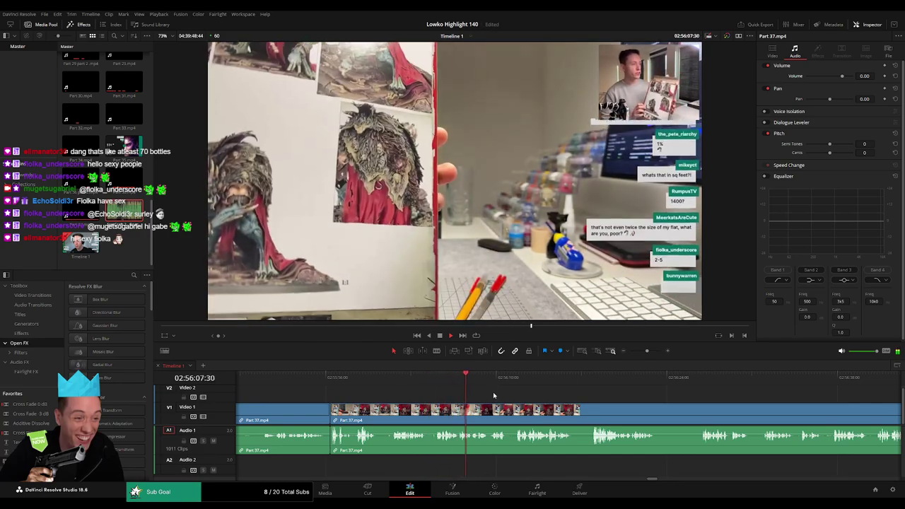
pyautogui.press('b')
pyautogui.click(429, 417)
pyautogui.click(435, 417)
pyautogui.press('a')
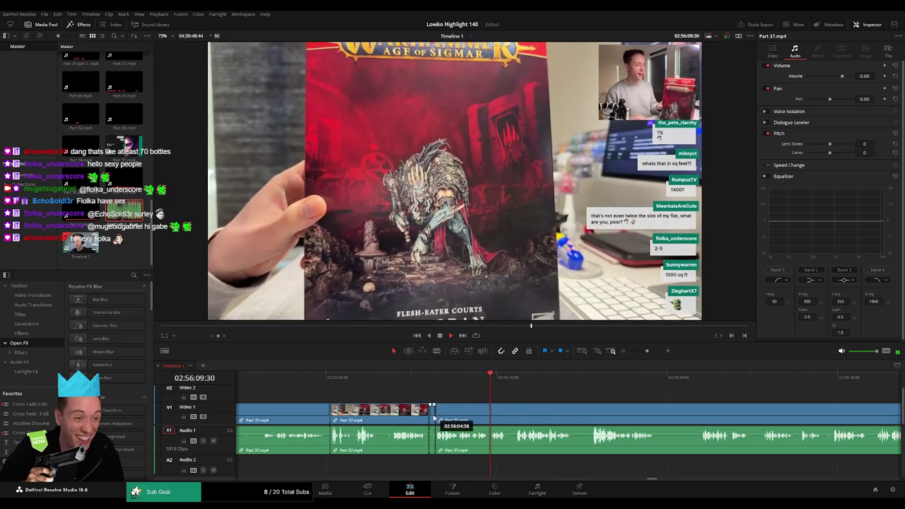
pyautogui.moveTo(433, 417); pyautogui.dragTo(392, 421)
# Cut out the one-second pause in Part 37.mp4 at about 02:56:01 and close the gap
pyautogui.click(381, 423)
pyautogui.press('a')
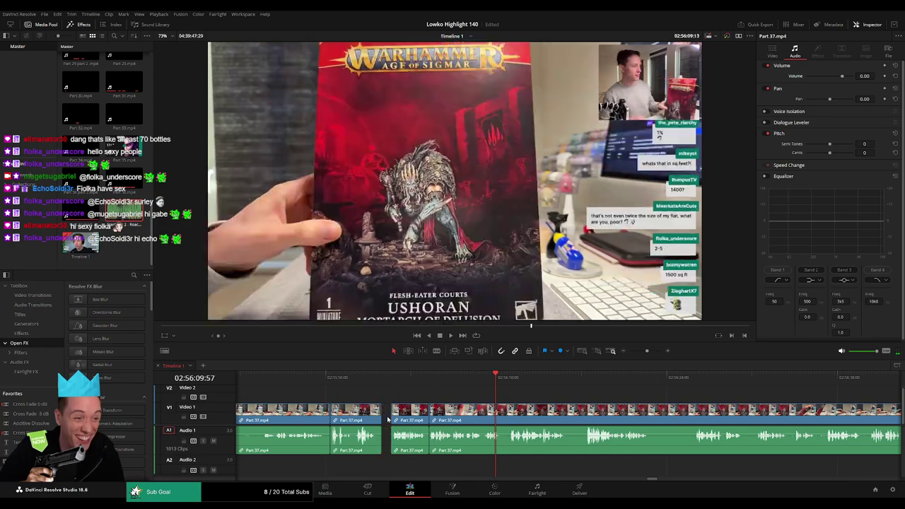
pyautogui.click(386, 417)
pyautogui.press('BackSpace')
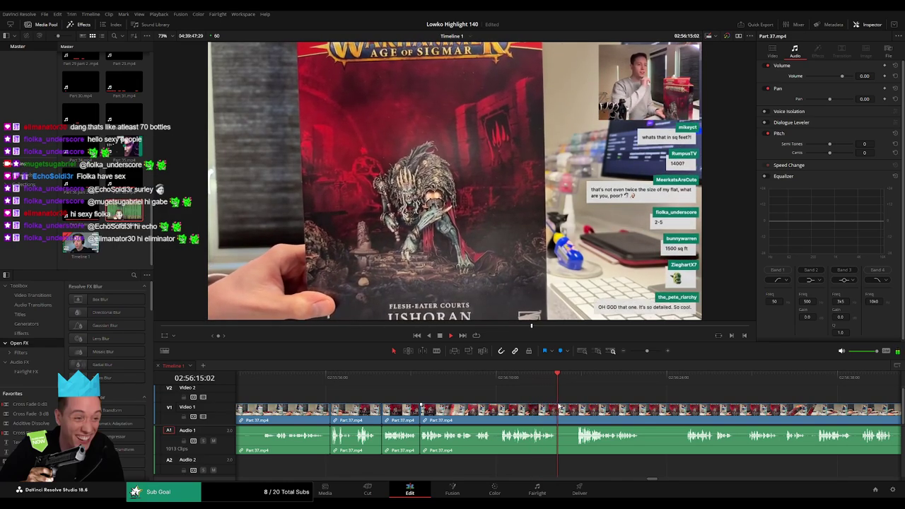
# Split Part 37.mp4 at about 02:56:15 and 02:56:16:20 and ripple-delete the piece in between
pyautogui.moveTo(559, 406); pyautogui.dragTo(402, 415)
pyautogui.click(396, 410)
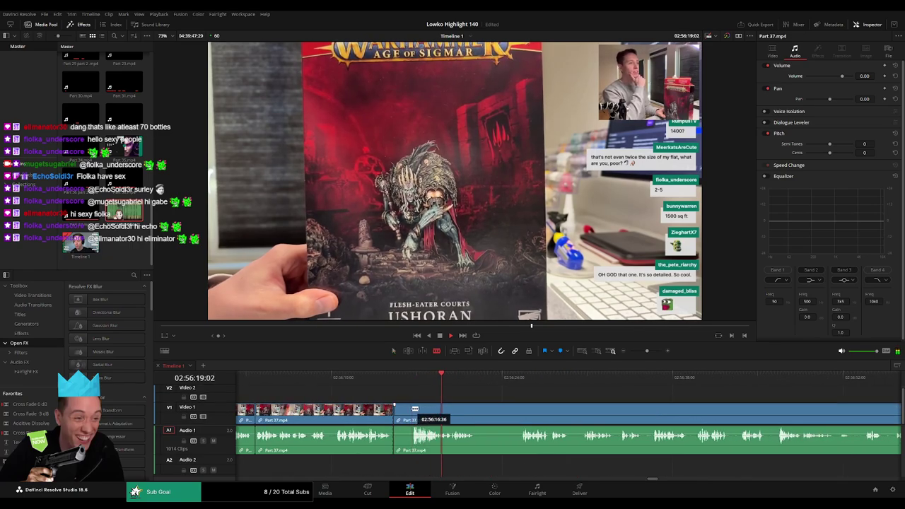
pyautogui.click(412, 409)
pyautogui.press('a')
pyautogui.click(404, 414)
pyautogui.press('Delete')
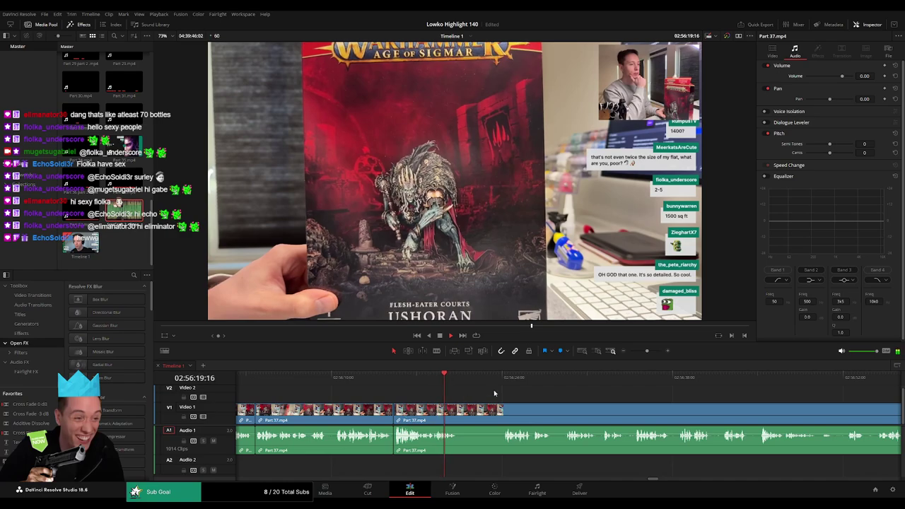
# Ripple-delete the pause in Part 37.mp4 from about 02:56:20:30 to 02:56:24
pyautogui.click(499, 382)
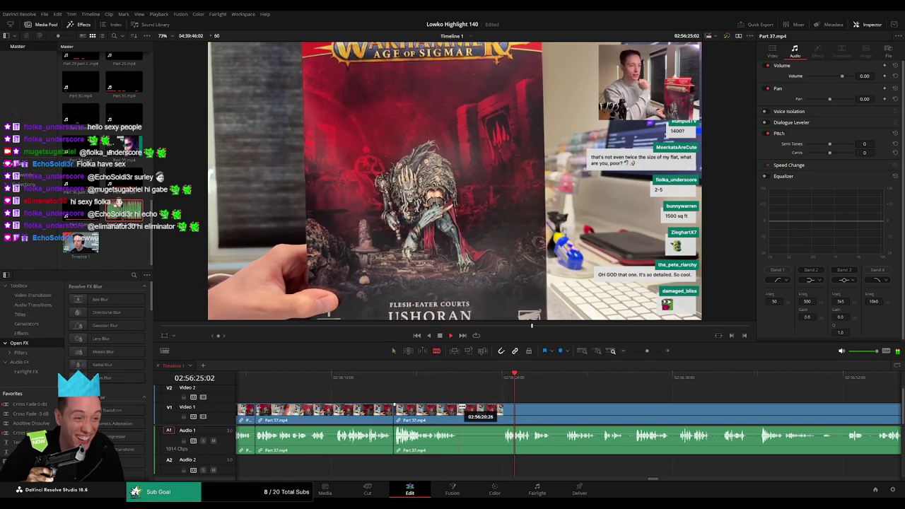
pyautogui.click(461, 409)
pyautogui.press('a')
pyautogui.click(490, 408)
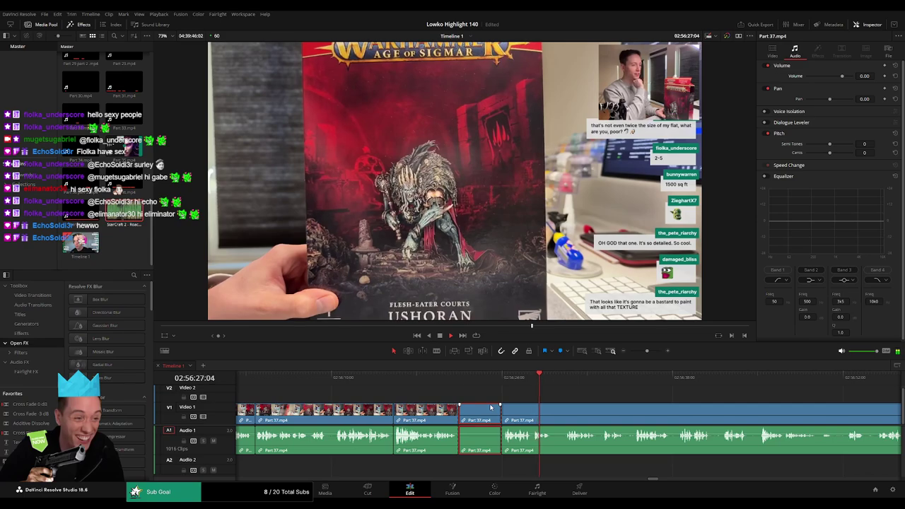
pyautogui.press('Delete')
# Skim ahead through Part 37.mp4 and ripple-delete the section from about 02:56:46:20 to 02:56:48:40
pyautogui.moveTo(564, 403); pyautogui.dragTo(420, 394)
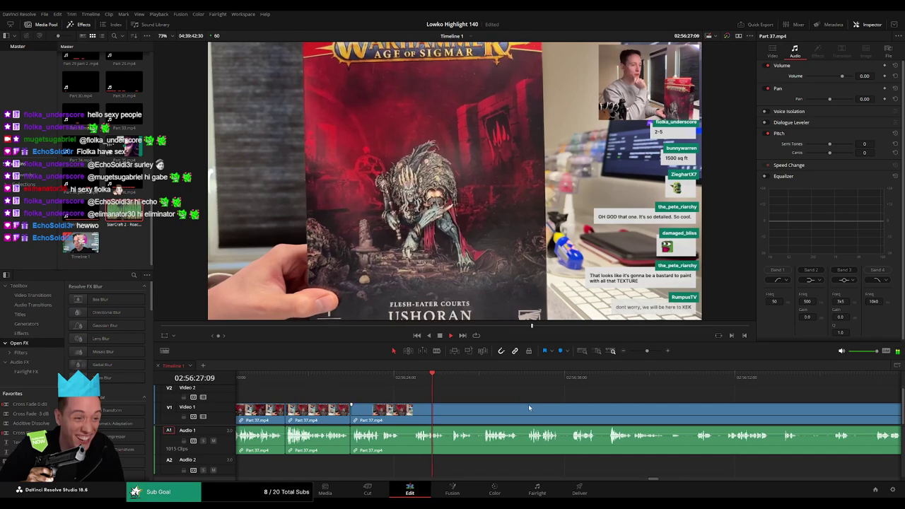
pyautogui.hscroll(2, 442, 396)
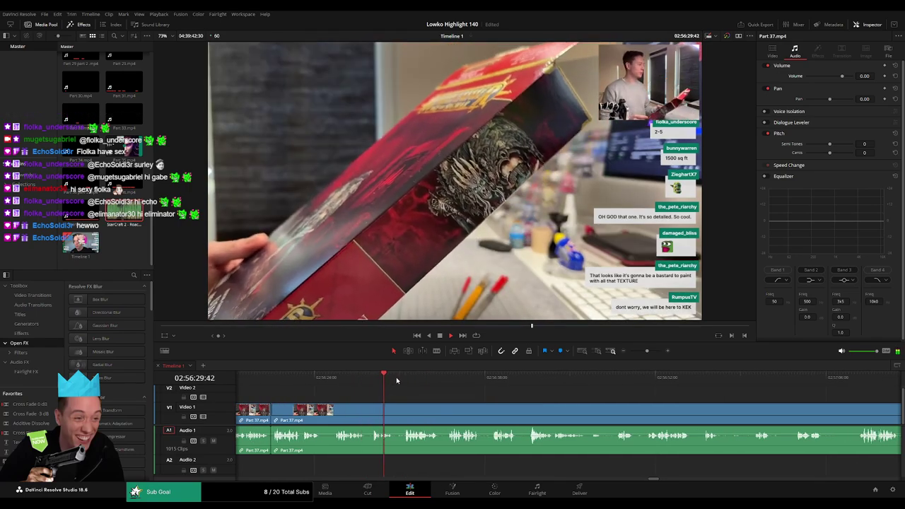
pyautogui.click(403, 380)
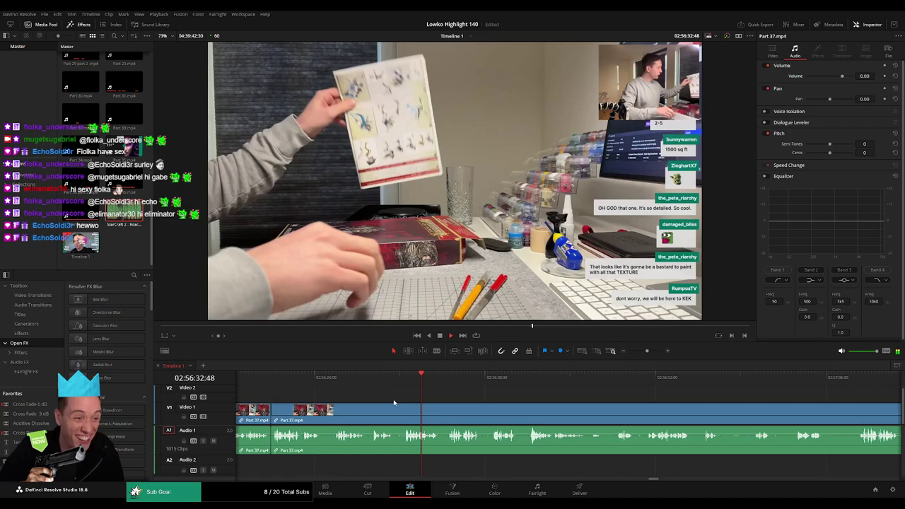
pyautogui.click(493, 382)
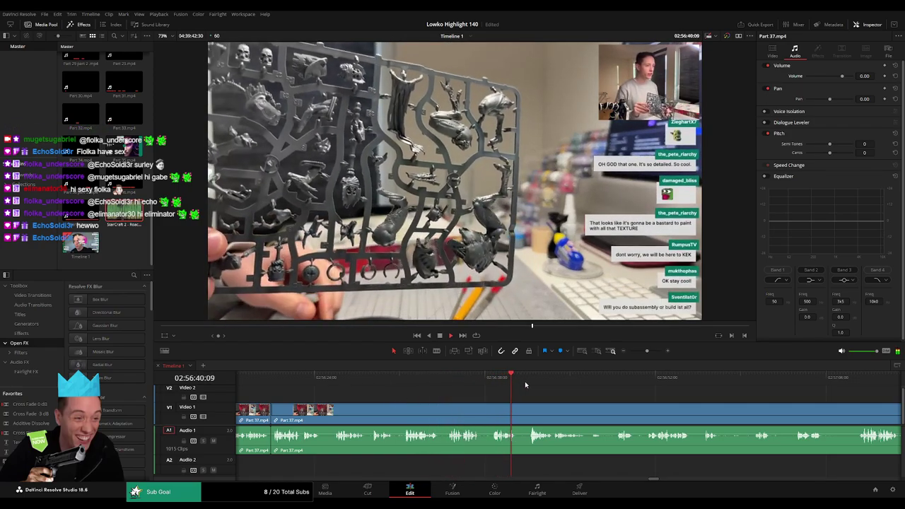
pyautogui.click(534, 383)
pyautogui.moveTo(626, 404); pyautogui.dragTo(460, 394)
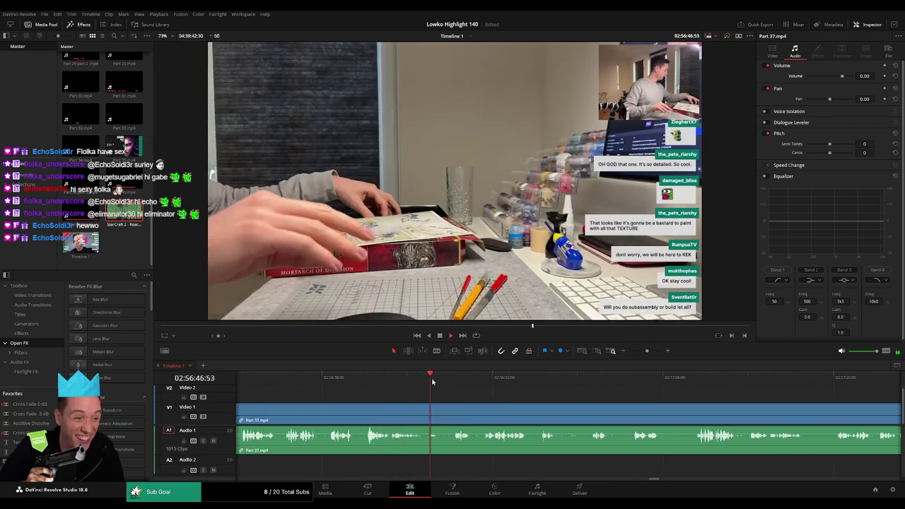
pyautogui.press('b')
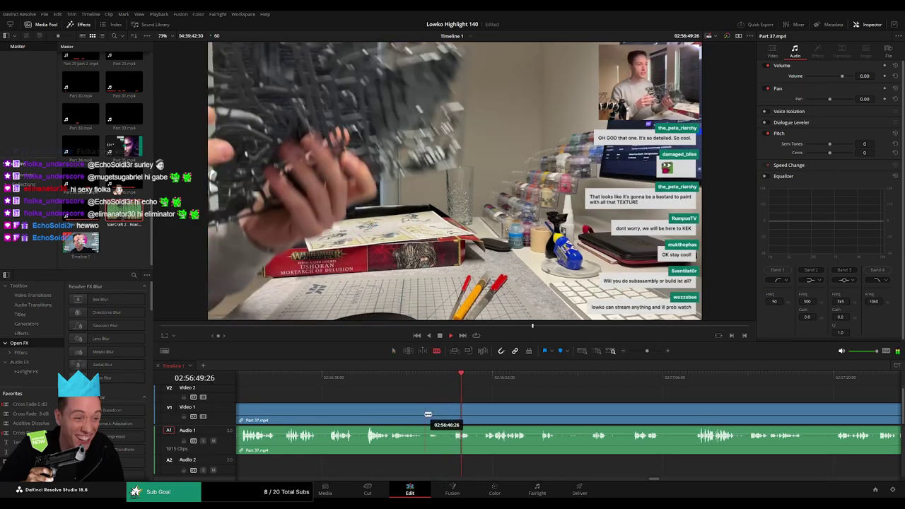
pyautogui.click(426, 414)
pyautogui.click(454, 411)
pyautogui.press('a')
pyautogui.click(446, 412)
pyautogui.press('Delete')
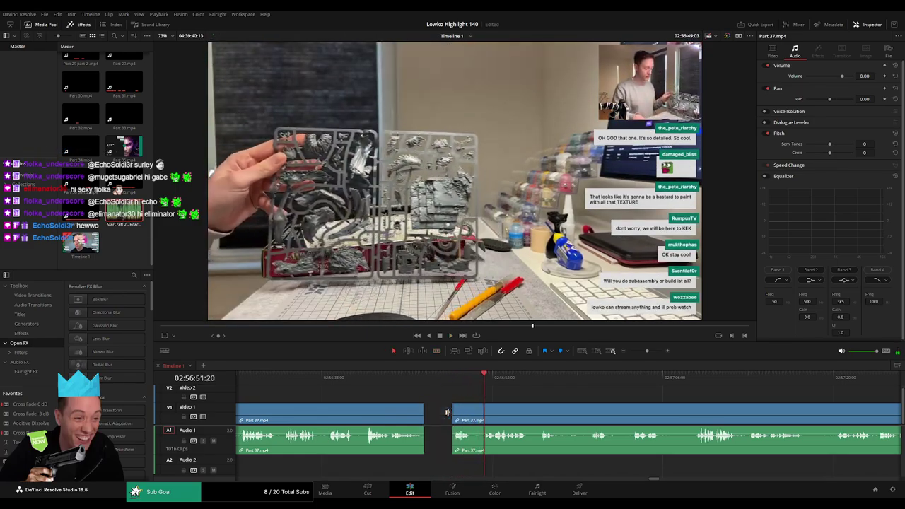
# Split Part 37.mp4 at about 02:56:55 and 02:57:06:20 and ripple-delete the eleven seconds in between
pyautogui.hscroll(5, 426, 400)
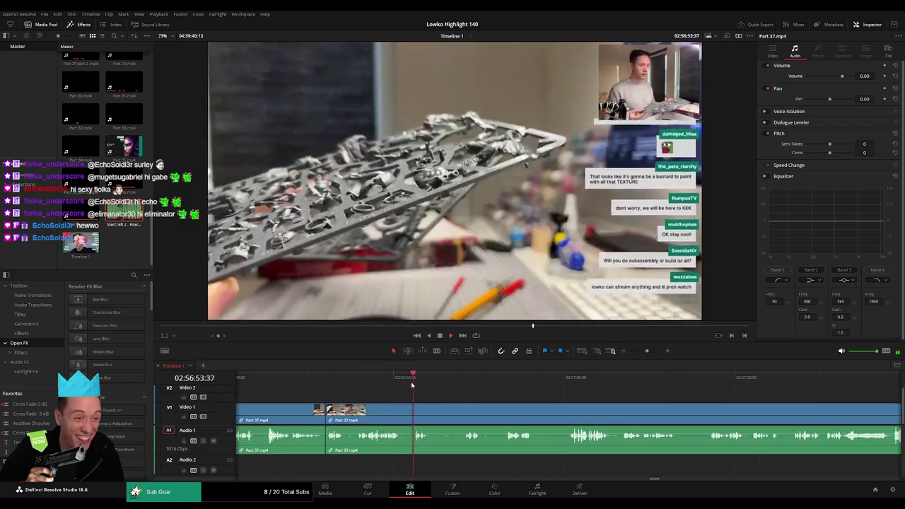
pyautogui.hscroll(2, 396, 383)
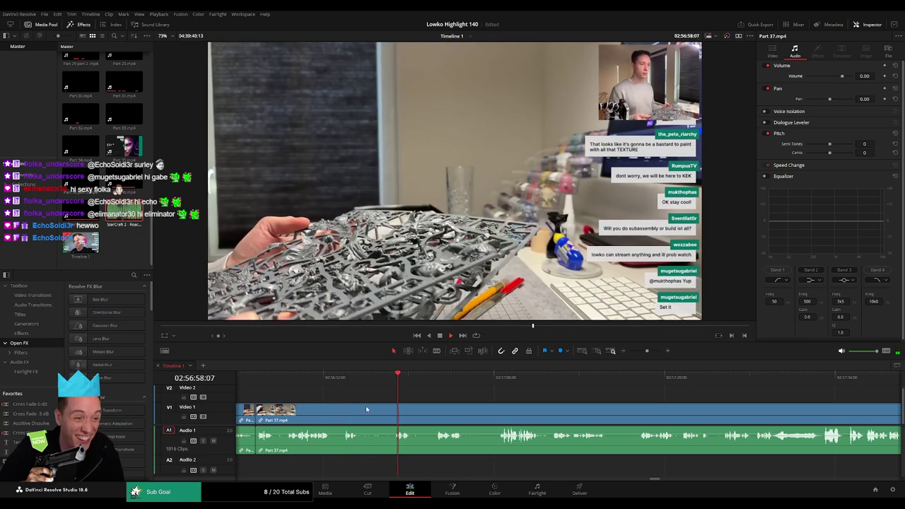
pyautogui.press('b')
pyautogui.click(360, 410)
pyautogui.moveTo(458, 382); pyautogui.dragTo(501, 384)
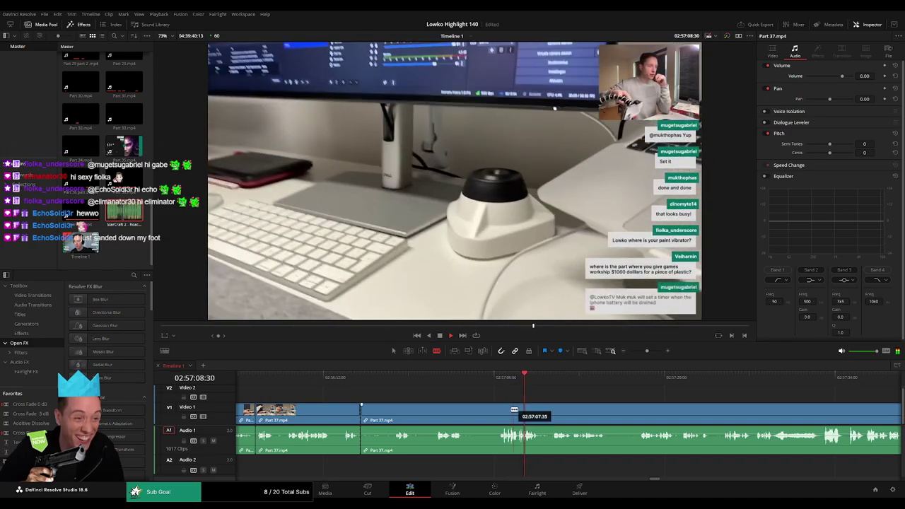
pyautogui.click(501, 413)
pyautogui.press('a')
pyautogui.click(477, 419)
pyautogui.press('Delete')
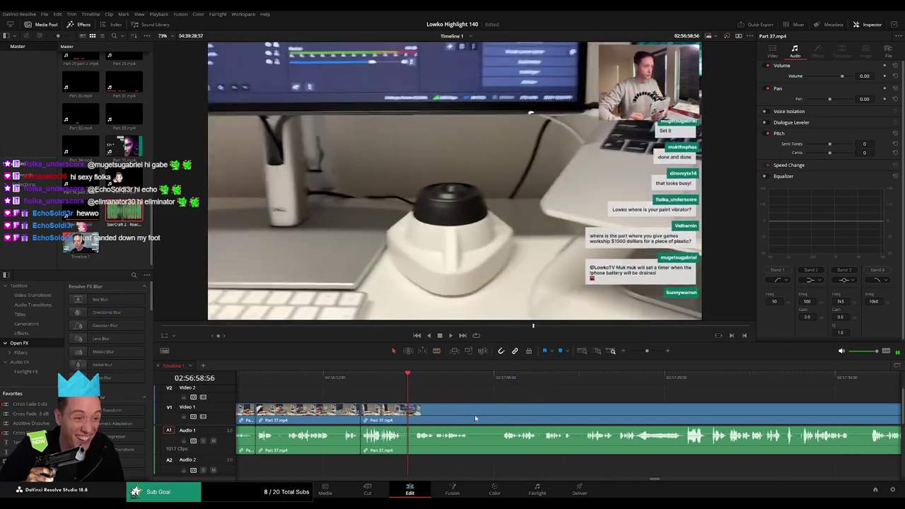
# Play back the join at about 02:56:55, and ripple-delete the pause in Part 37.mp4 from about 02:57:04:05 to 02:57:06:40
pyautogui.click(364, 382)
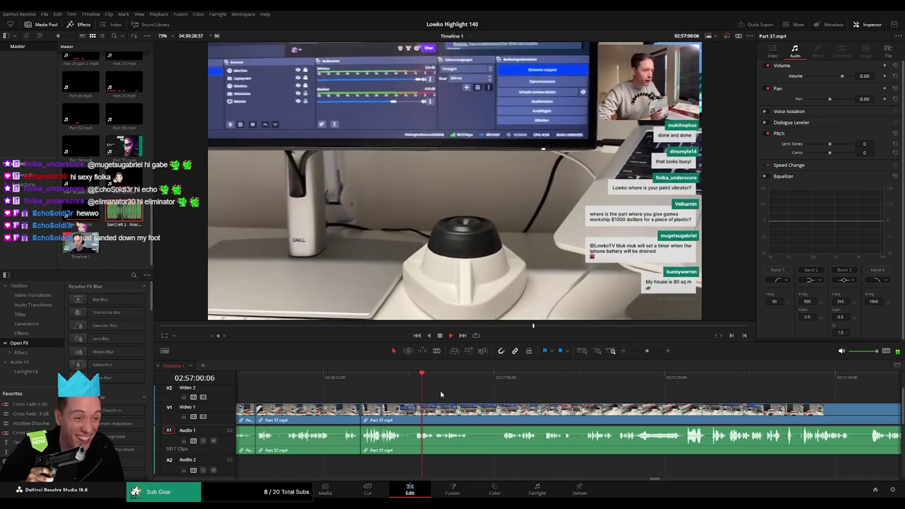
pyautogui.moveTo(469, 399); pyautogui.dragTo(428, 400)
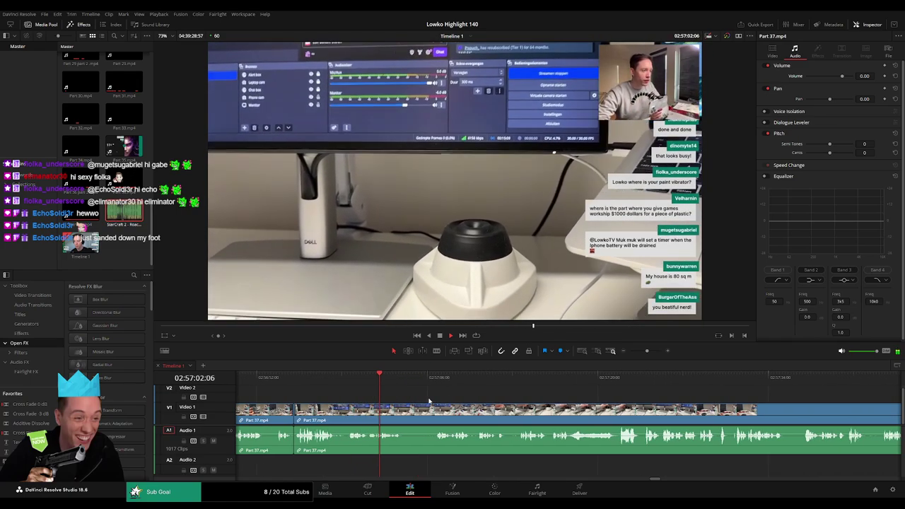
pyautogui.press('b')
pyautogui.click(405, 416)
pyautogui.click(436, 416)
pyautogui.press('a')
pyautogui.click(429, 416)
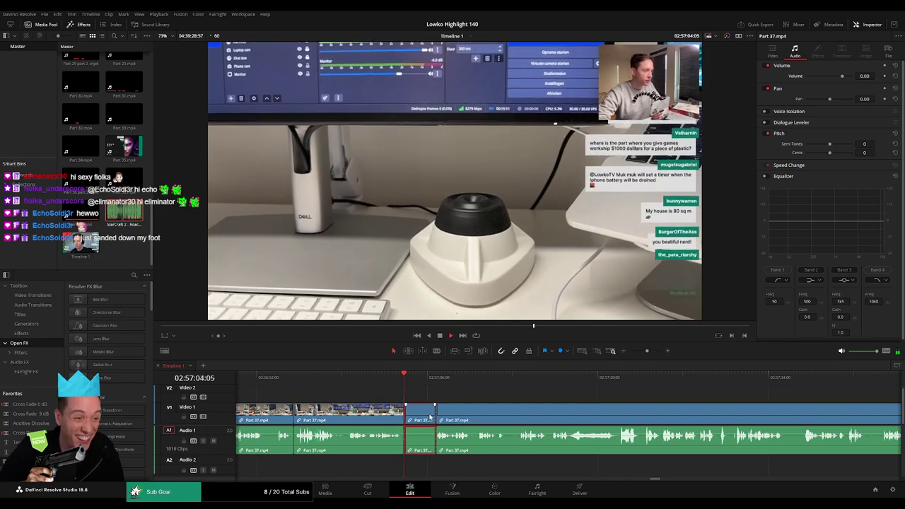
pyautogui.press('Delete')
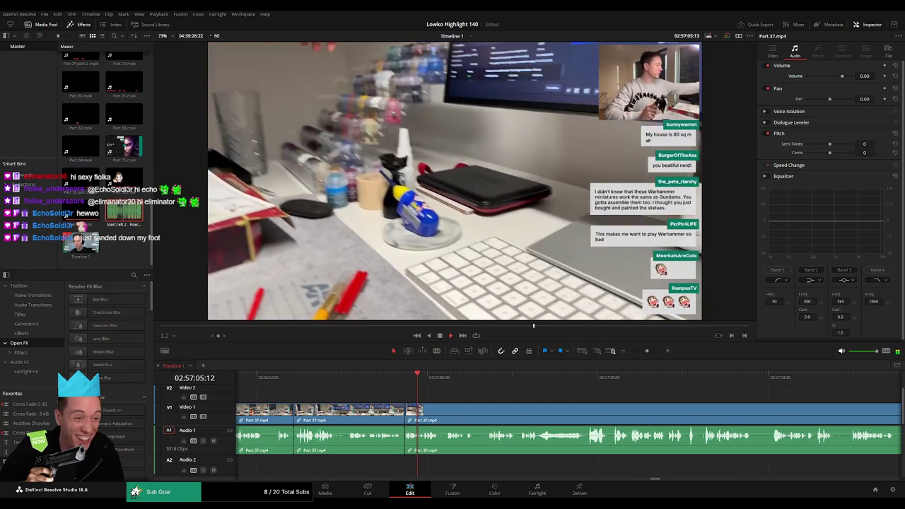
# Add a Cross Fade 0 dB transition to the Audio 1 join at about 02:57:04 and play through the following footage
pyautogui.moveTo(30, 404); pyautogui.dragTo(403, 436)
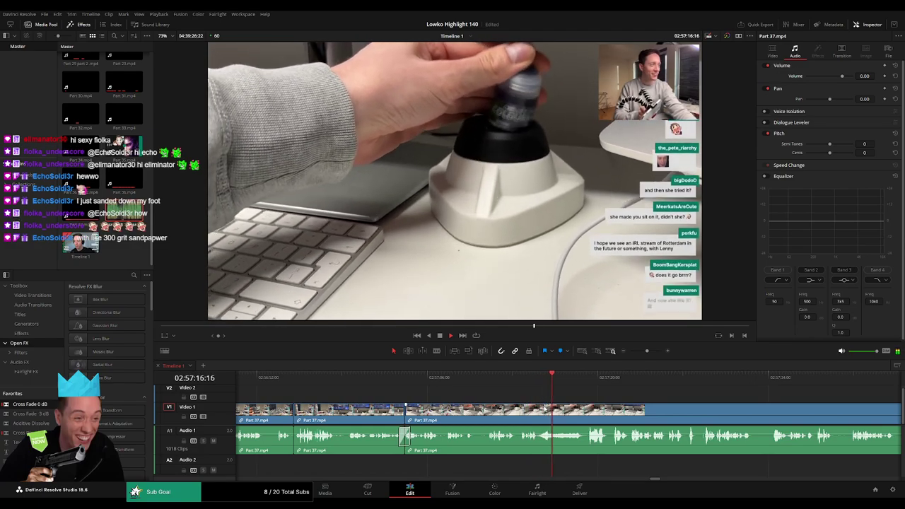
pyautogui.moveTo(546, 409); pyautogui.dragTo(437, 401)
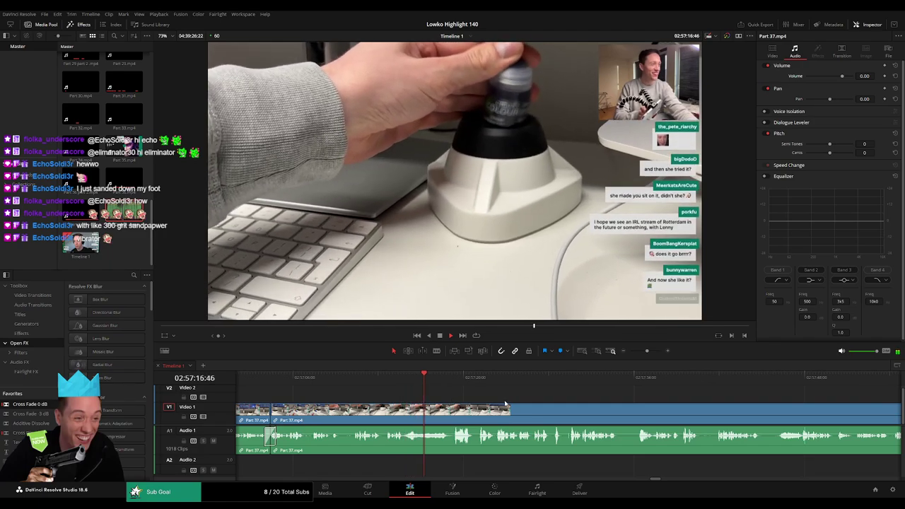
pyautogui.hscroll(2, 472, 407)
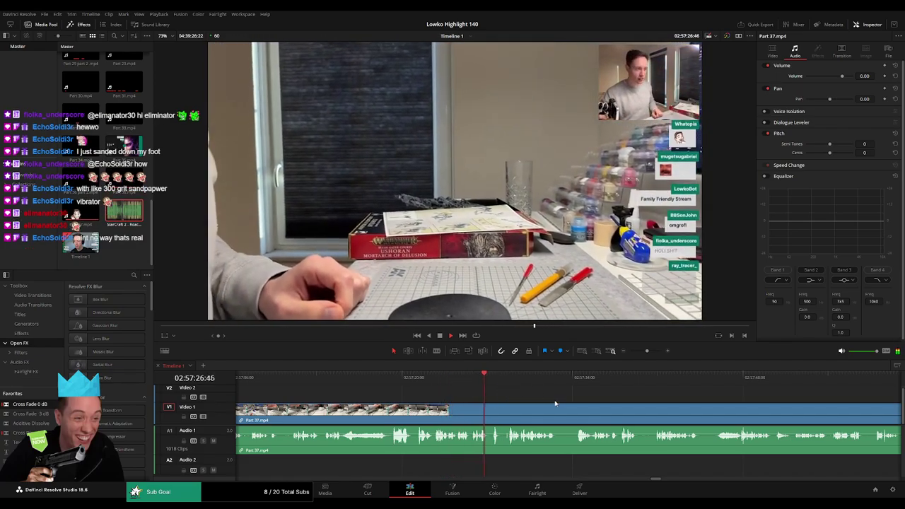
# Ripple-delete the half-second pause in Part 37.mp4 just before 02:57:28:46
pyautogui.moveTo(555, 403); pyautogui.dragTo(433, 398)
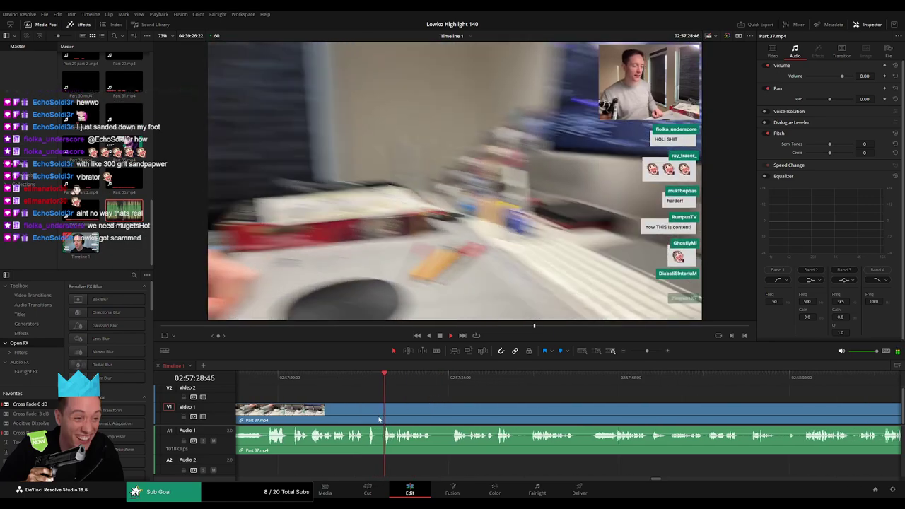
pyautogui.press('b')
pyautogui.click(379, 416)
pyautogui.press('a')
pyautogui.click(382, 417)
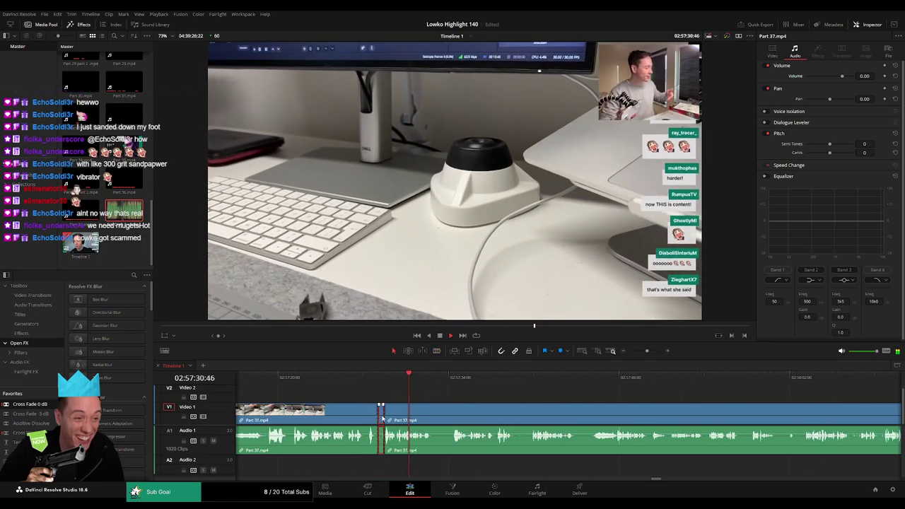
pyautogui.press('Delete')
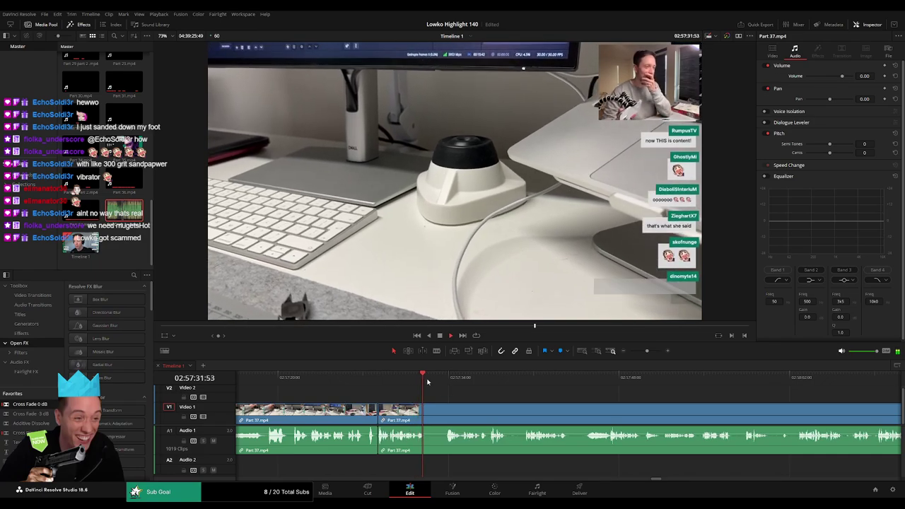
# Split Part 37.mp4 at about 02:57:32:15 and 02:57:33:45 and ripple-delete the pause between the cuts
pyautogui.press('b')
pyautogui.click(427, 413)
pyautogui.click(446, 414)
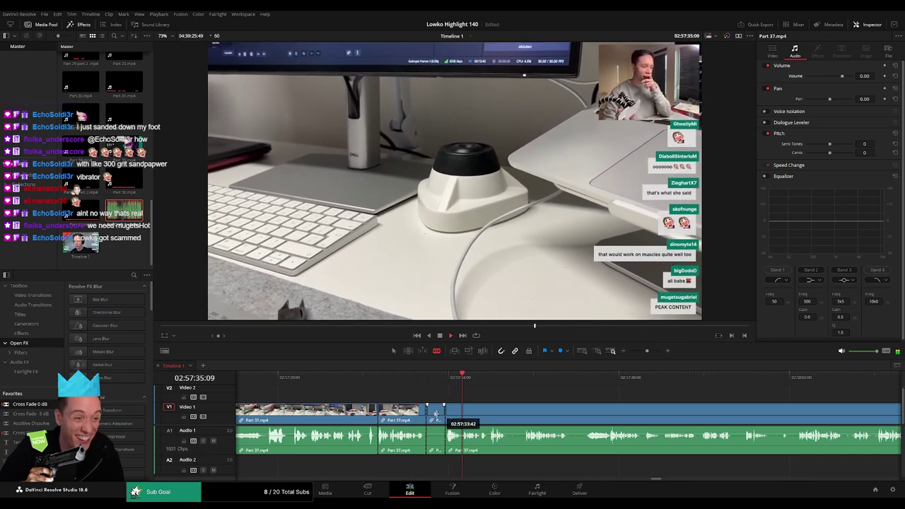
pyautogui.press('a')
pyautogui.click(436, 415)
pyautogui.press('Delete')
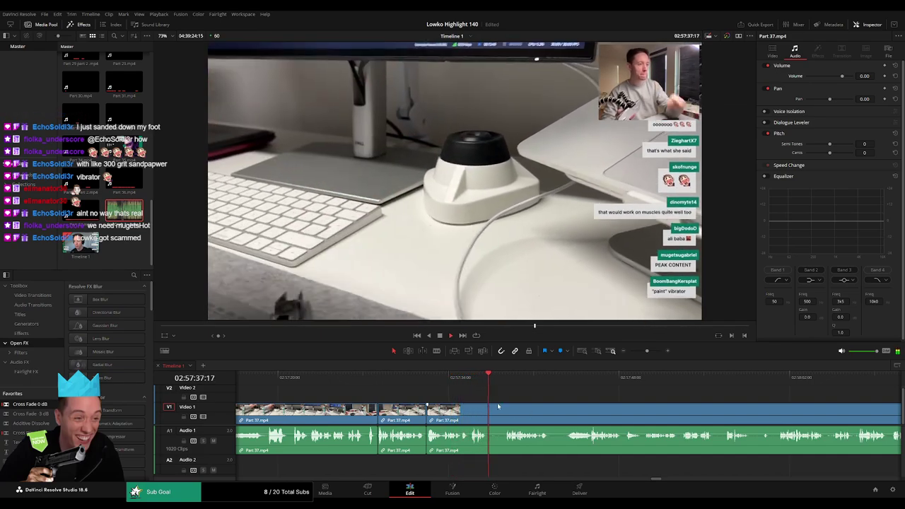
# Cut the quiet section of Part 37.mp4 from about 02:57:58 to 02:58:01:04 and ripple-delete it
pyautogui.hscroll(5, 497, 401)
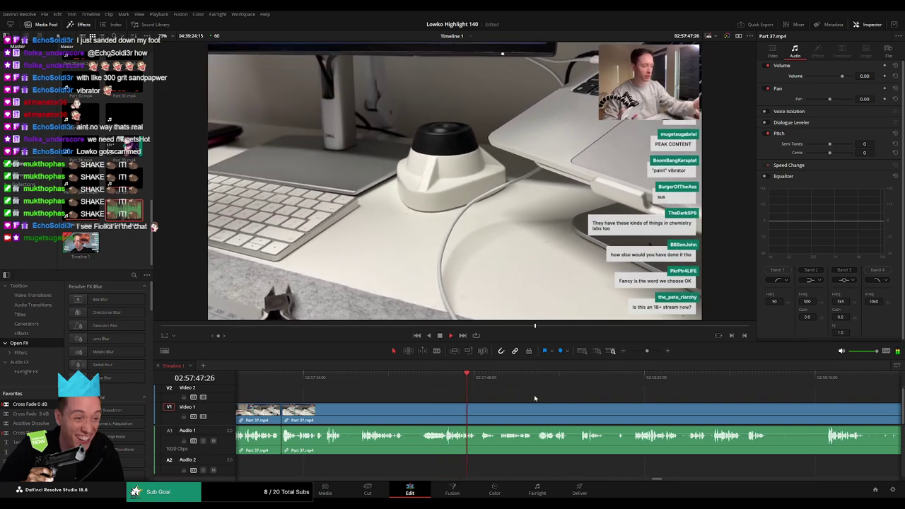
pyautogui.moveTo(535, 397); pyautogui.dragTo(452, 390)
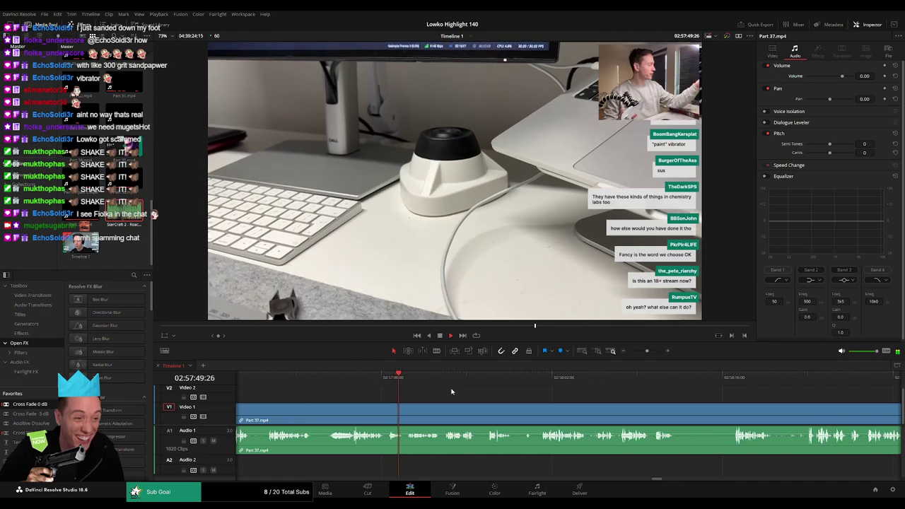
pyautogui.hscroll(3, 466, 393)
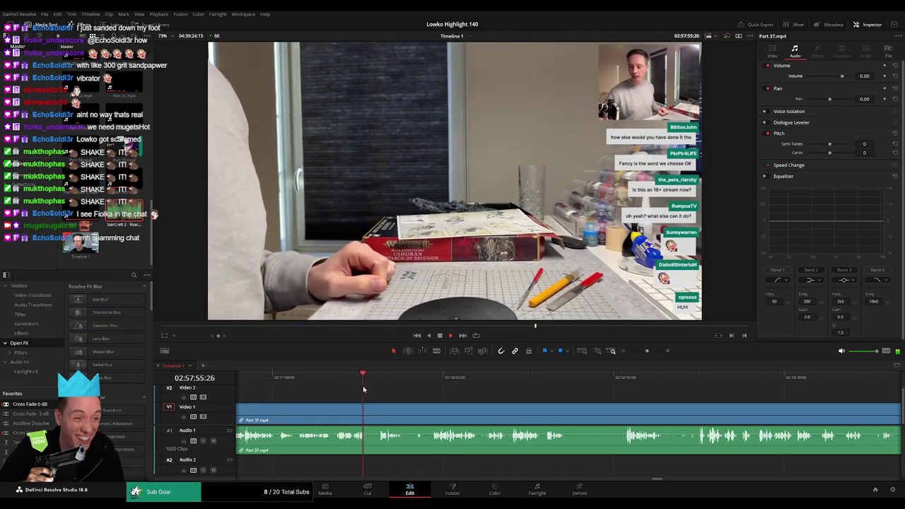
pyautogui.press('b')
pyautogui.click(404, 413)
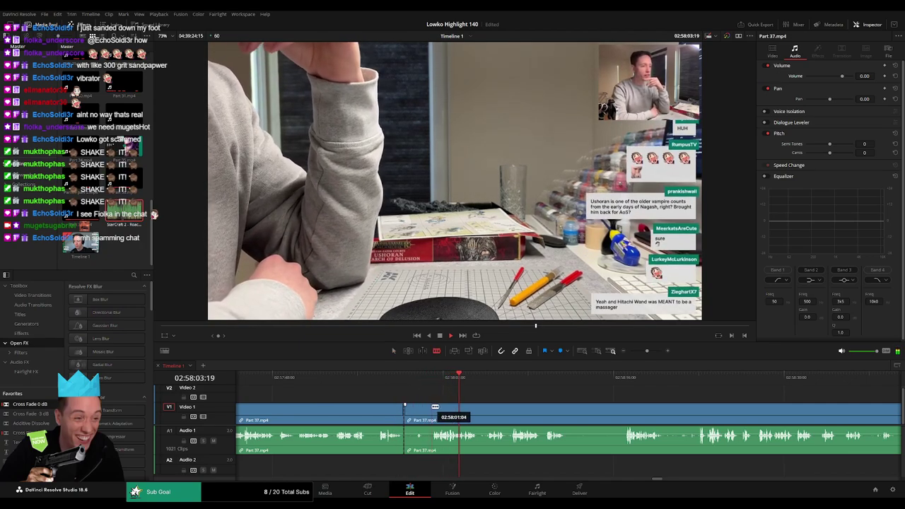
pyautogui.click(432, 408)
pyautogui.press('a')
pyautogui.click(427, 408)
pyautogui.press('Delete')
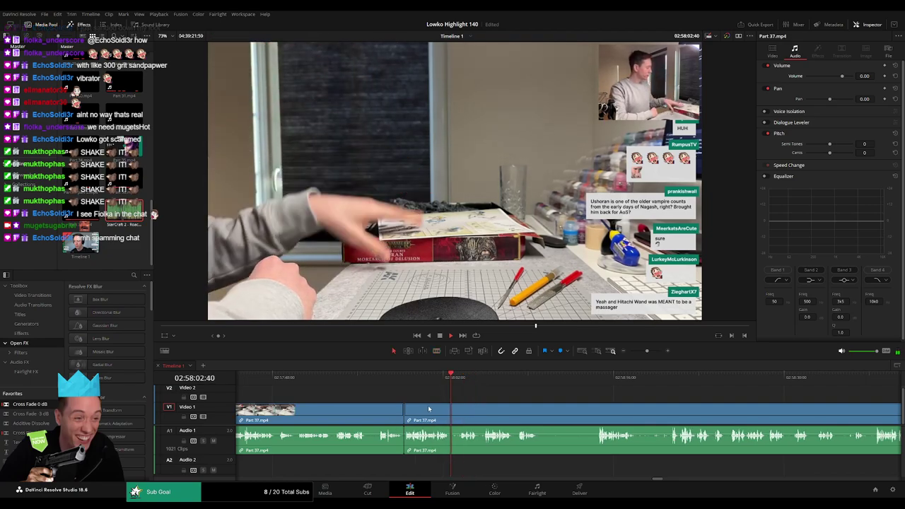
# Cut out the silent section of Part 37.mp4 from 02:58:09:48 to about 02:58:14 and close the gap
pyautogui.moveTo(504, 408); pyautogui.dragTo(380, 390)
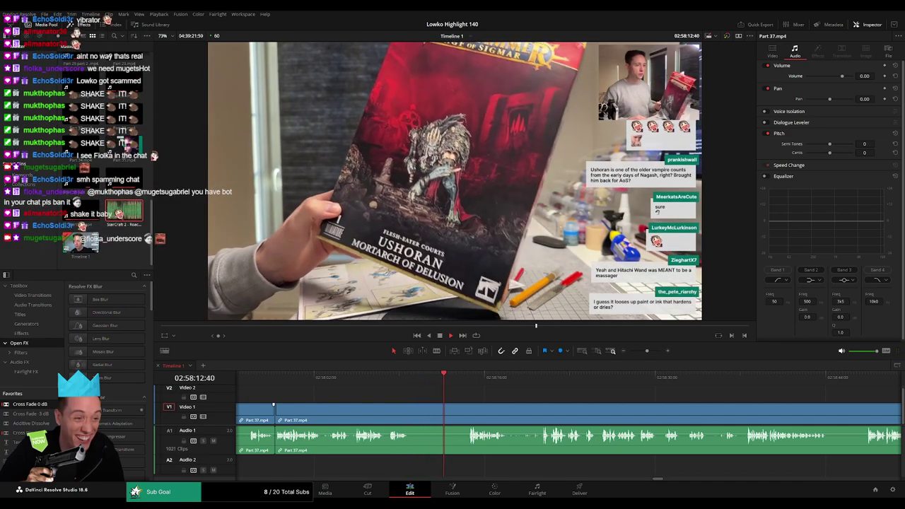
pyautogui.press('b')
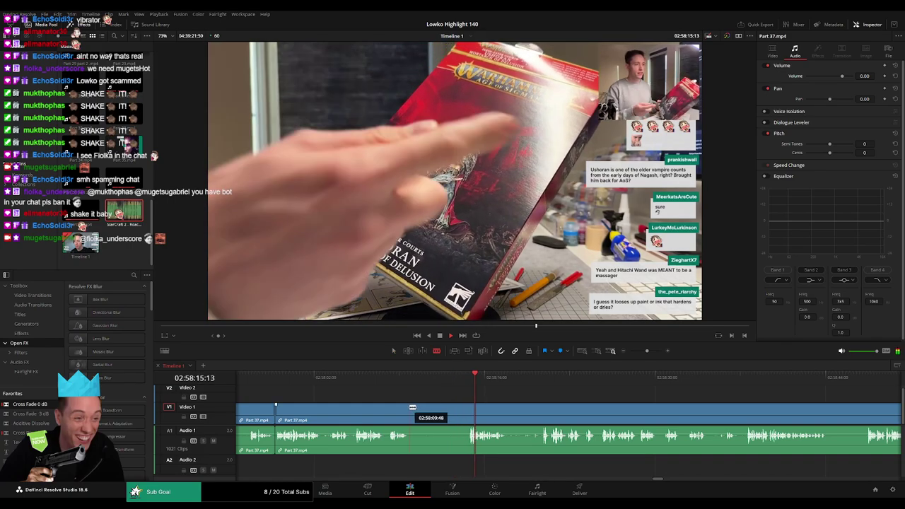
pyautogui.click(409, 407)
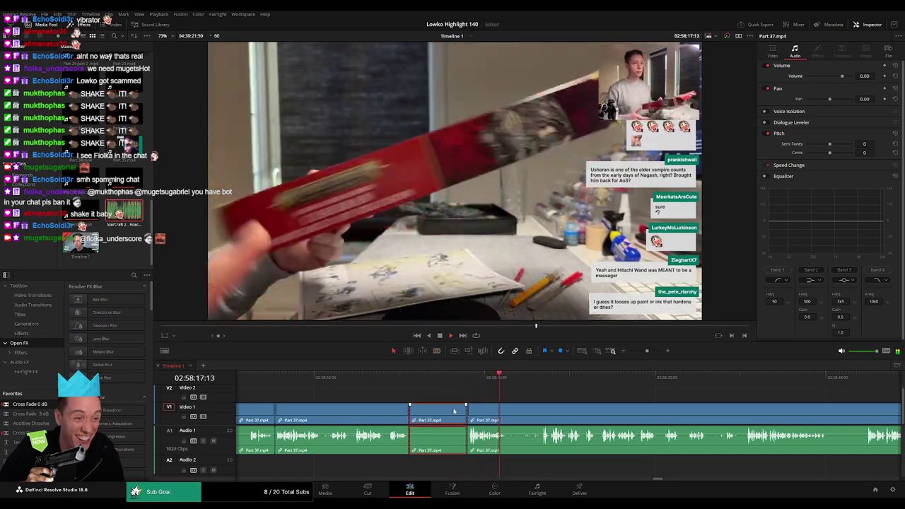
pyautogui.press('a')
# Split Part 37.mp4 at 02:58:13:08 and just before the following speech, and ripple-delete the quiet piece between the cuts
pyautogui.press('b')
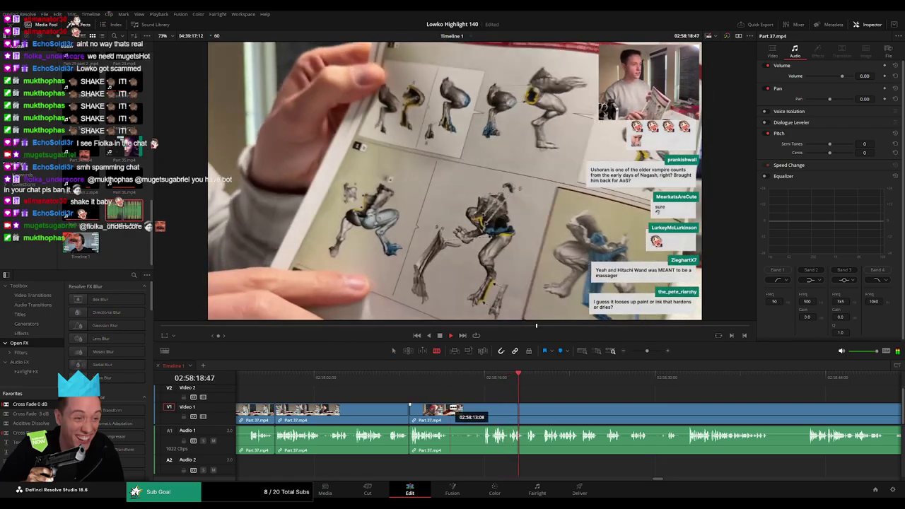
pyautogui.click(450, 413)
pyautogui.click(485, 407)
pyautogui.press('a')
pyautogui.click(472, 410)
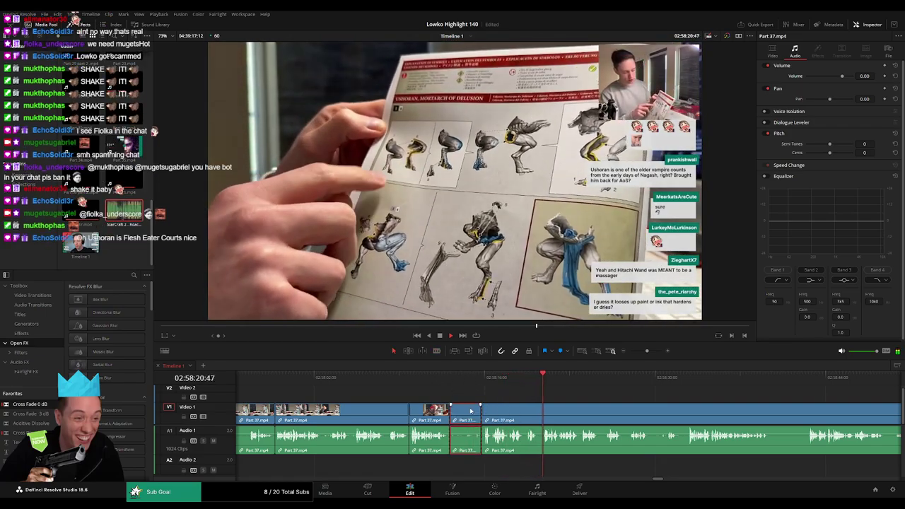
pyautogui.press('Delete')
# Split Part 37.mp4 at about 02:58:29, just before the speech resumes
pyautogui.hscroll(5, 435, 397)
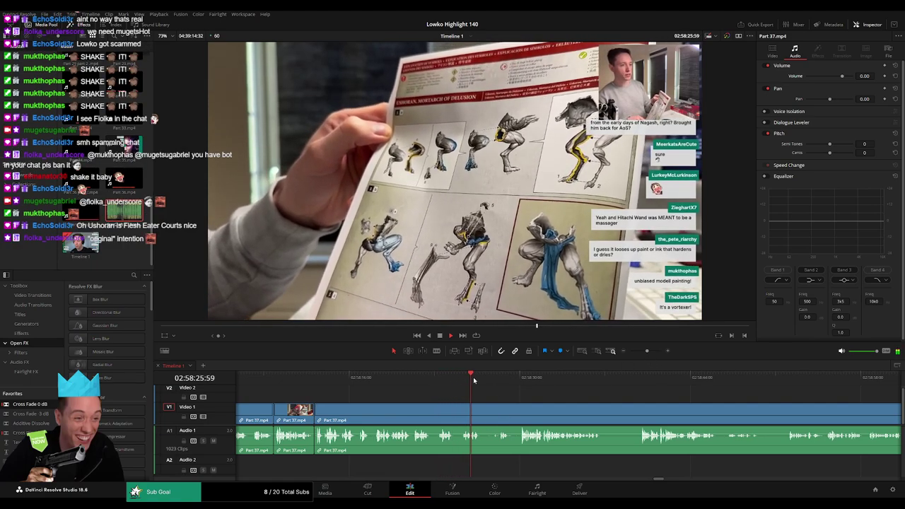
pyautogui.moveTo(474, 380); pyautogui.dragTo(502, 381)
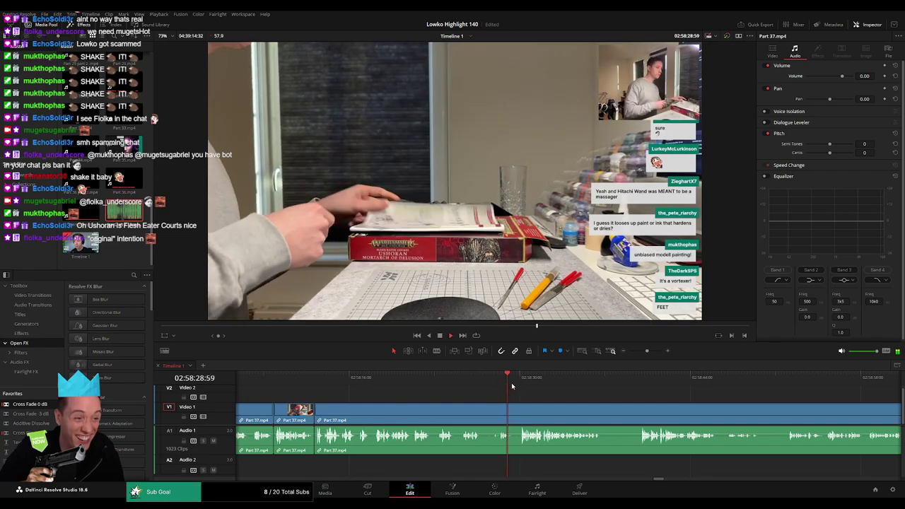
pyautogui.moveTo(593, 405); pyautogui.dragTo(467, 396)
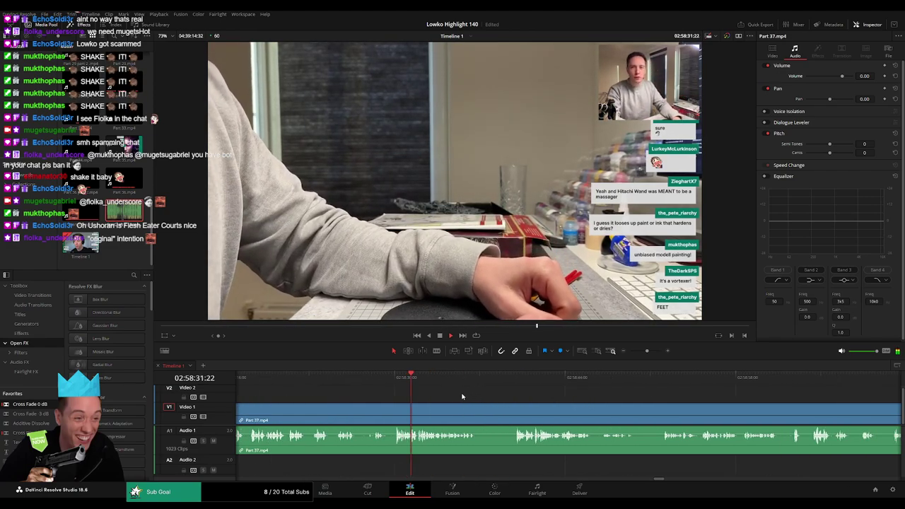
pyautogui.click(391, 415)
# Scrub through the footage following the cut, up to about 03:00:54, to look for the next passage worth keeping
pyautogui.click(505, 379)
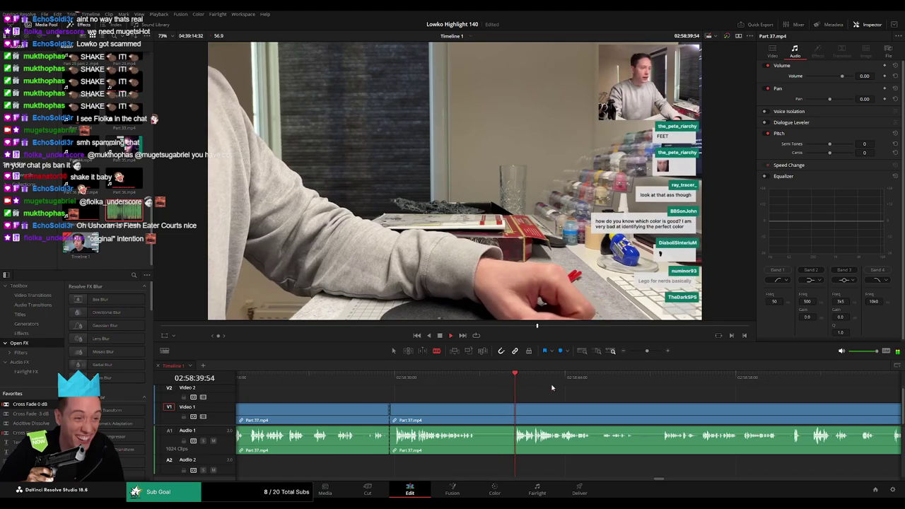
pyautogui.click(868, 379)
pyautogui.moveTo(646, 351); pyautogui.dragTo(635, 355)
pyautogui.click(642, 352)
pyautogui.click(588, 377)
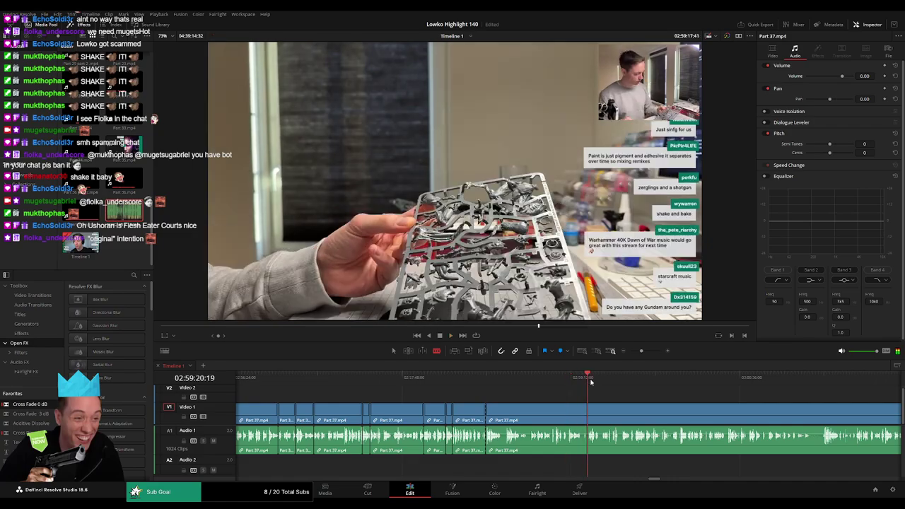
pyautogui.click(614, 380)
pyautogui.click(664, 382)
pyautogui.click(680, 382)
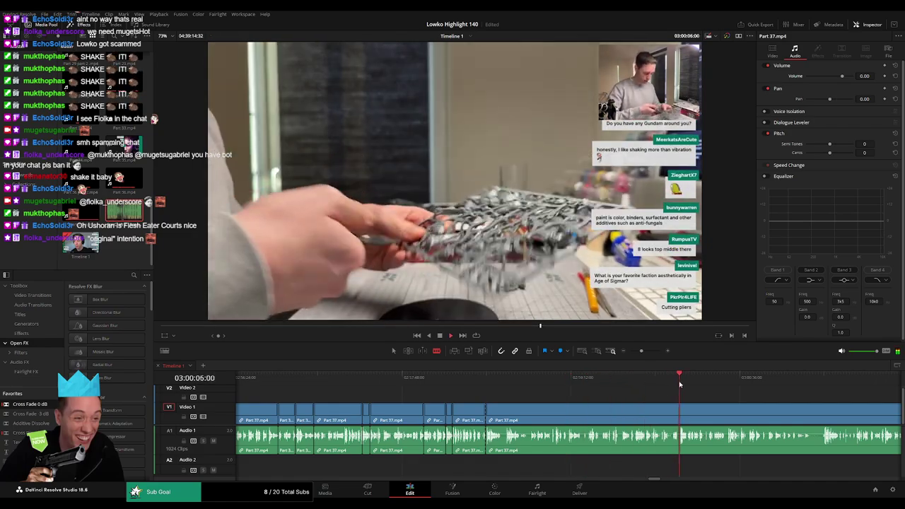
pyautogui.moveTo(725, 405); pyautogui.dragTo(552, 382)
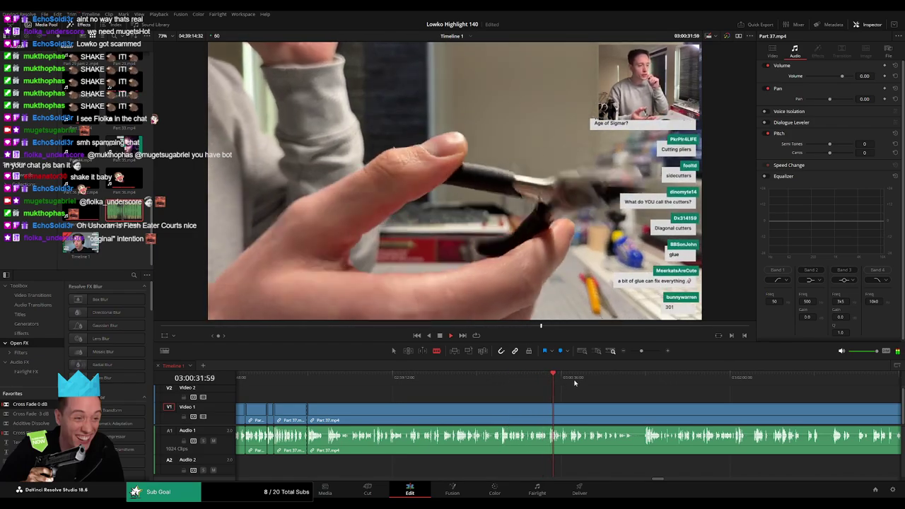
pyautogui.click(636, 382)
pyautogui.moveTo(636, 382); pyautogui.dragTo(596, 381)
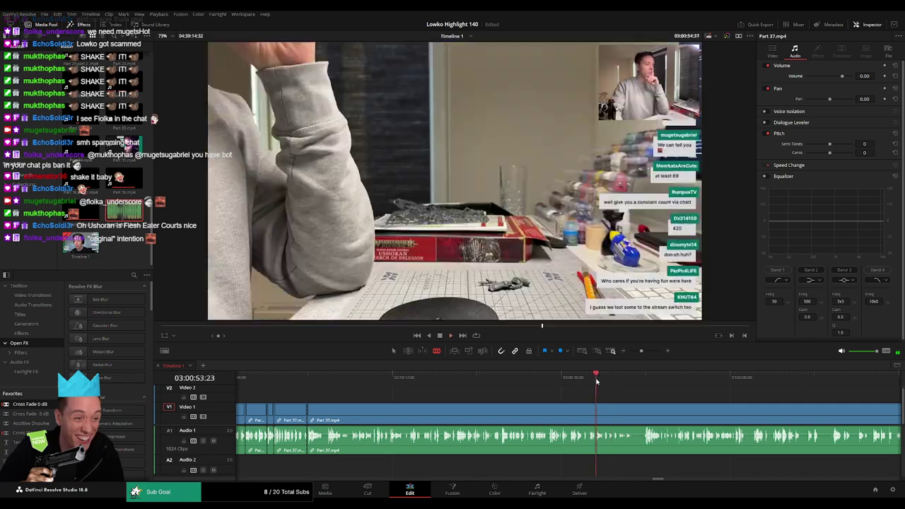
# Split Part 37.mp4 at 03:00:40:36 and ripple-delete the long section between the previous cut and this point
pyautogui.click(644, 352)
pyautogui.click(535, 381)
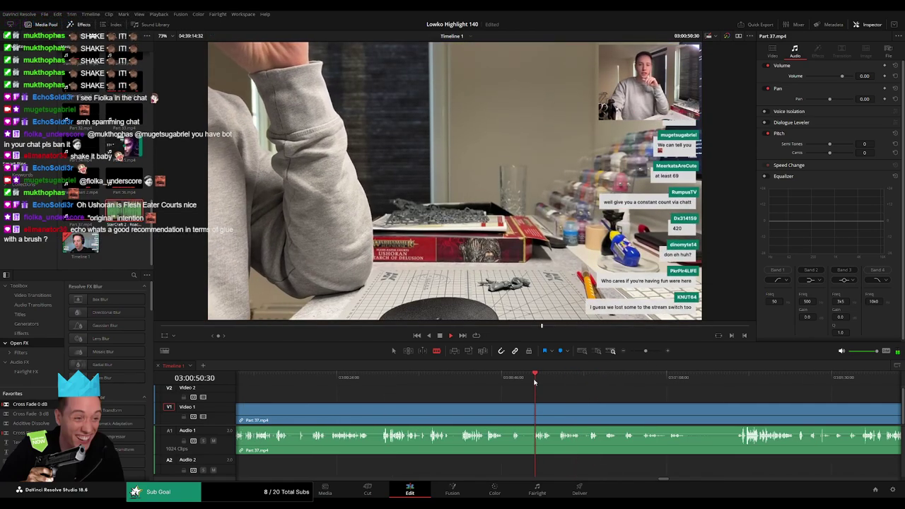
pyautogui.click(477, 382)
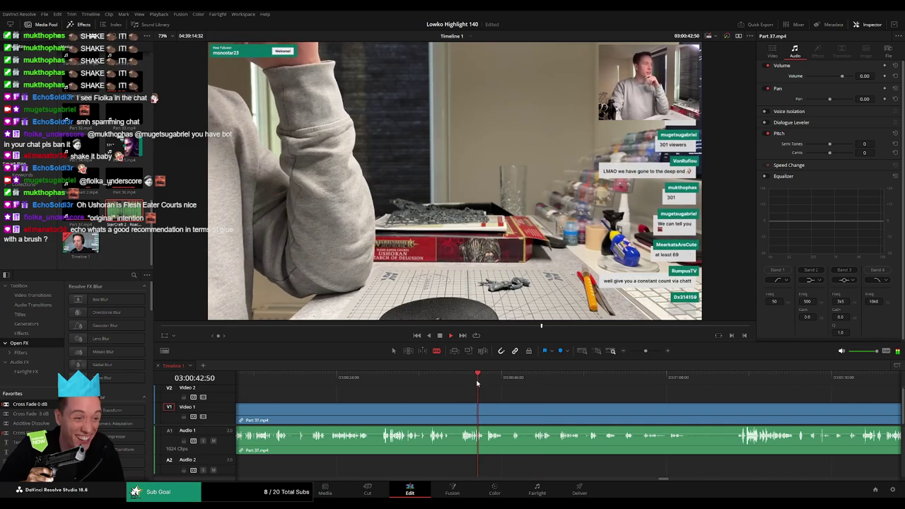
pyautogui.click(382, 382)
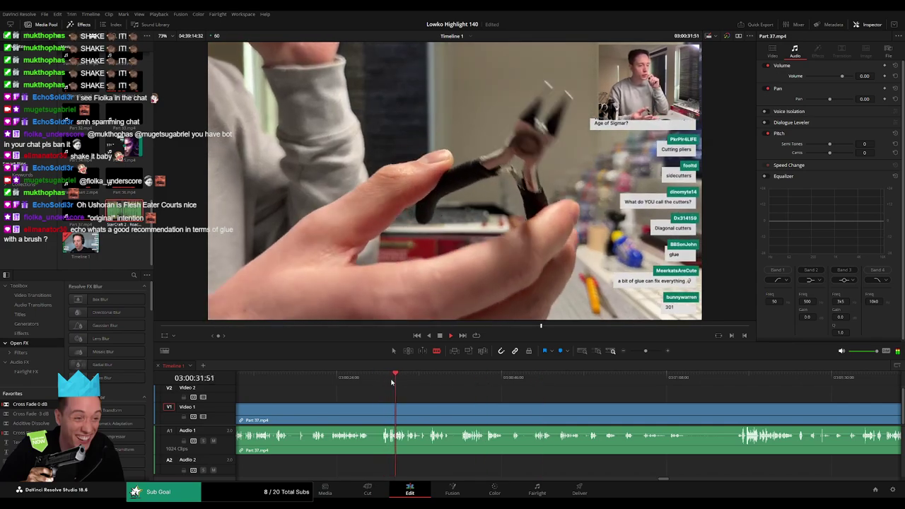
pyautogui.click(432, 381)
pyautogui.click(461, 382)
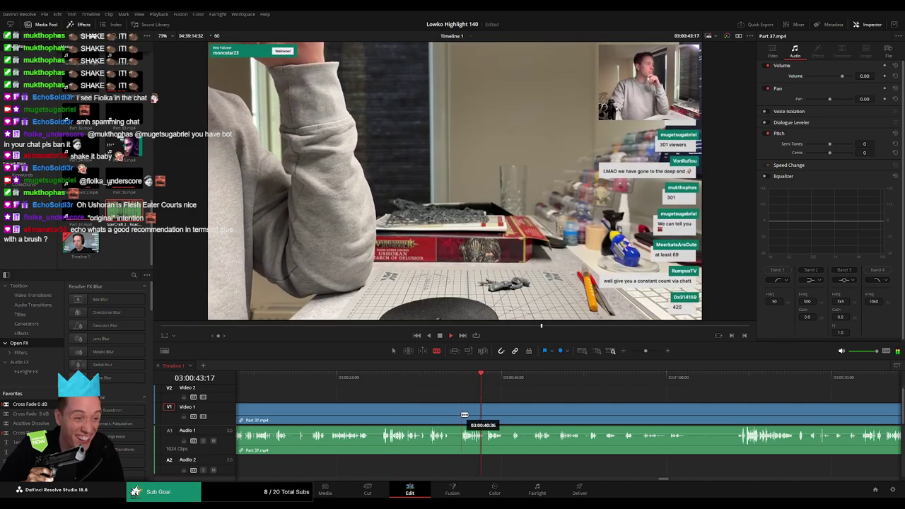
pyautogui.click(464, 415)
pyautogui.press('a')
pyautogui.click(452, 413)
pyautogui.press('Delete')
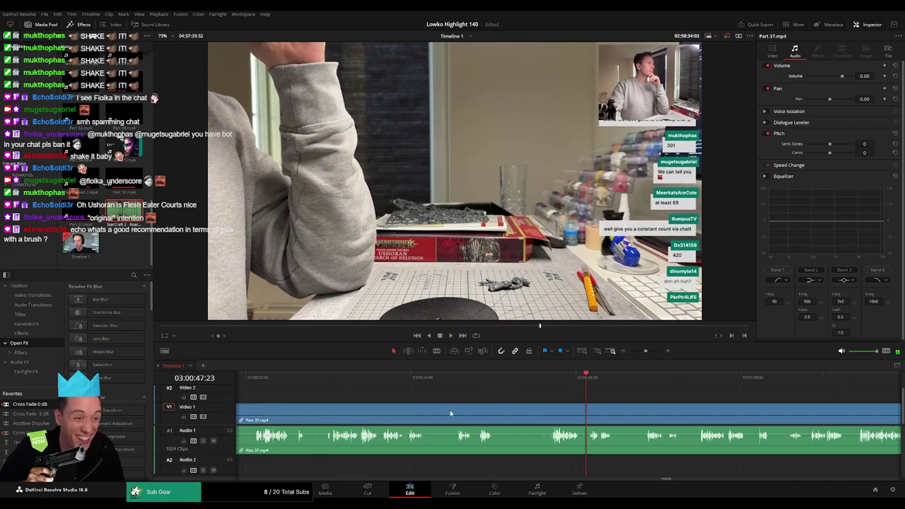
# Play back across the new join and cut out the short pause in Part 37.mp4 starting at 02:58:37:42
pyautogui.hscroll(-10, 455, 414)
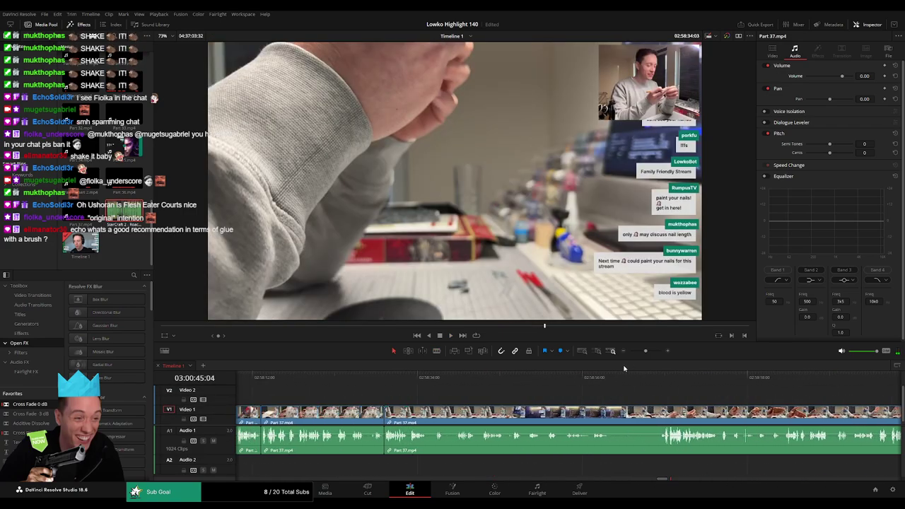
pyautogui.press('space')
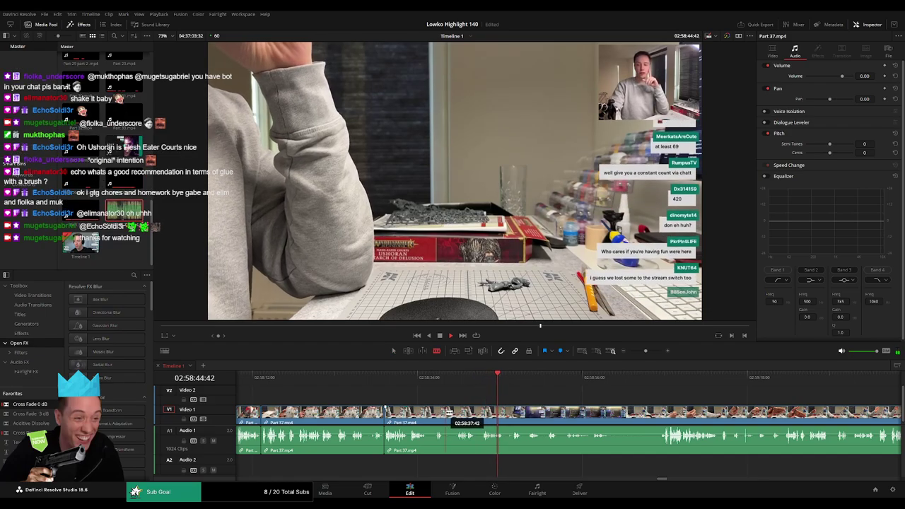
pyautogui.click(450, 417)
pyautogui.press('a')
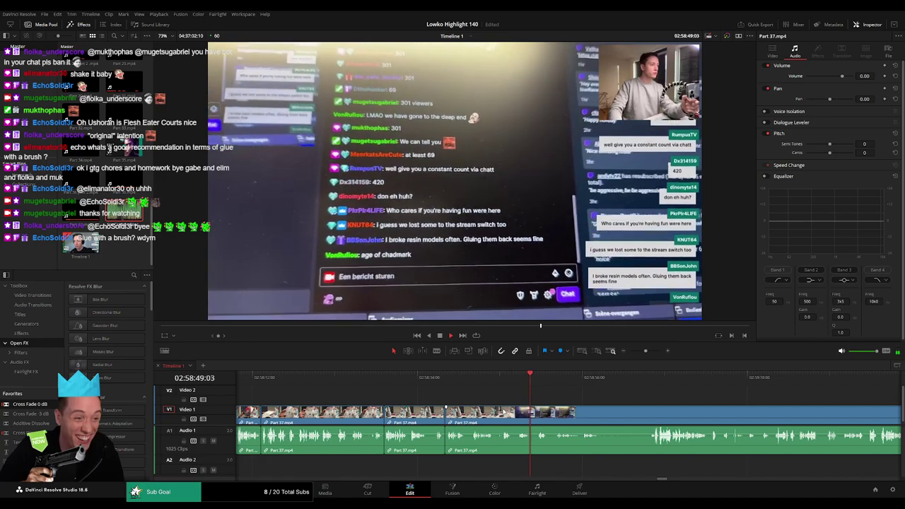
# Review the footage that follows and split Part 37.mp4 at 02:59:55:04, in the pause between speech
pyautogui.hscroll(3, 447, 400)
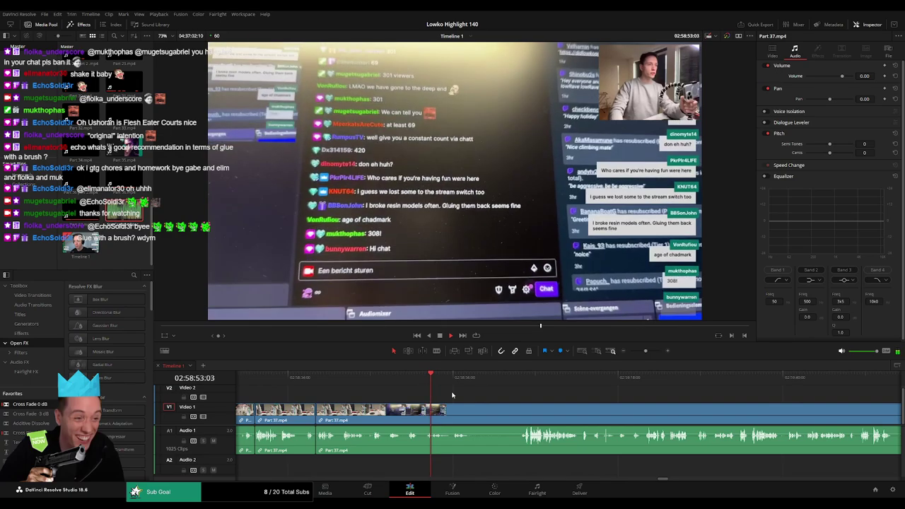
pyautogui.hscroll(2, 424, 403)
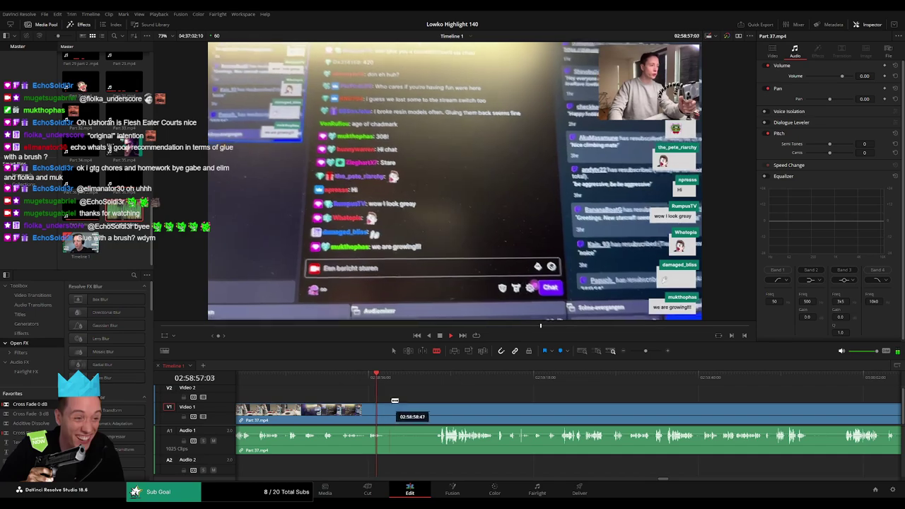
pyautogui.moveTo(386, 380); pyautogui.dragTo(411, 380)
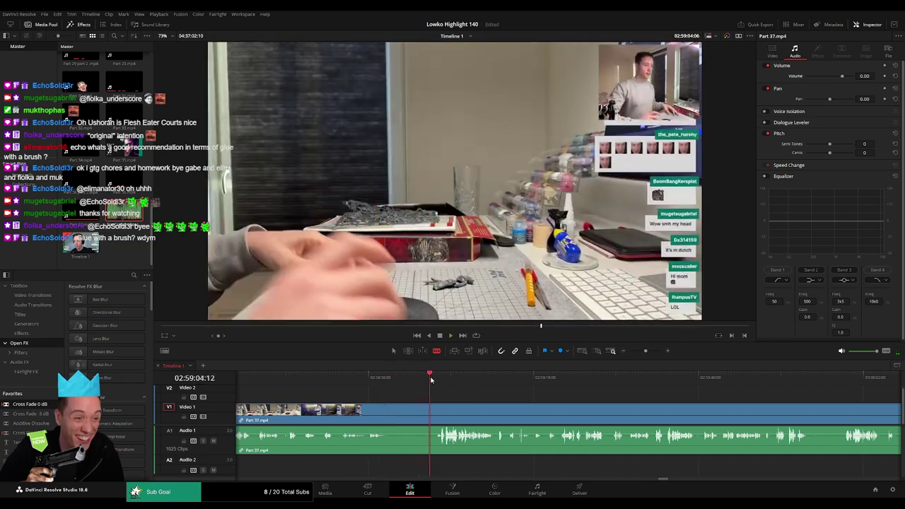
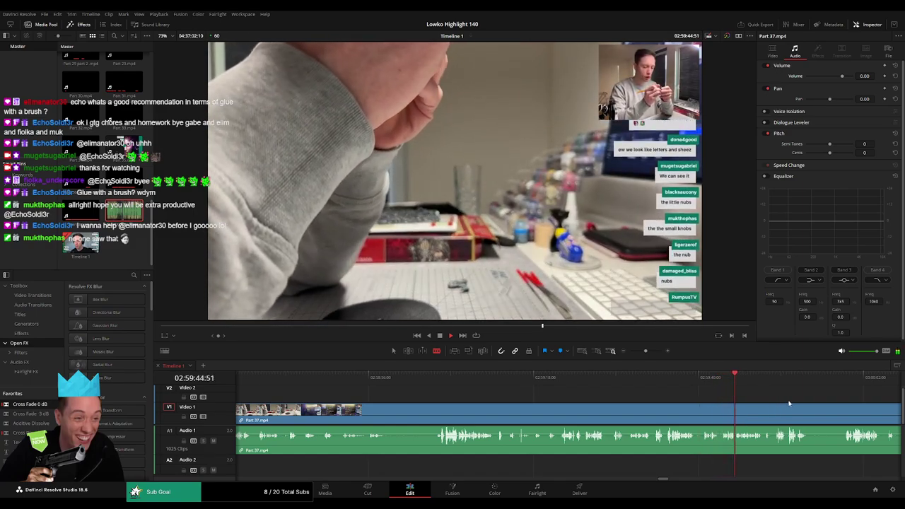
pyautogui.moveTo(749, 400); pyautogui.dragTo(569, 384)
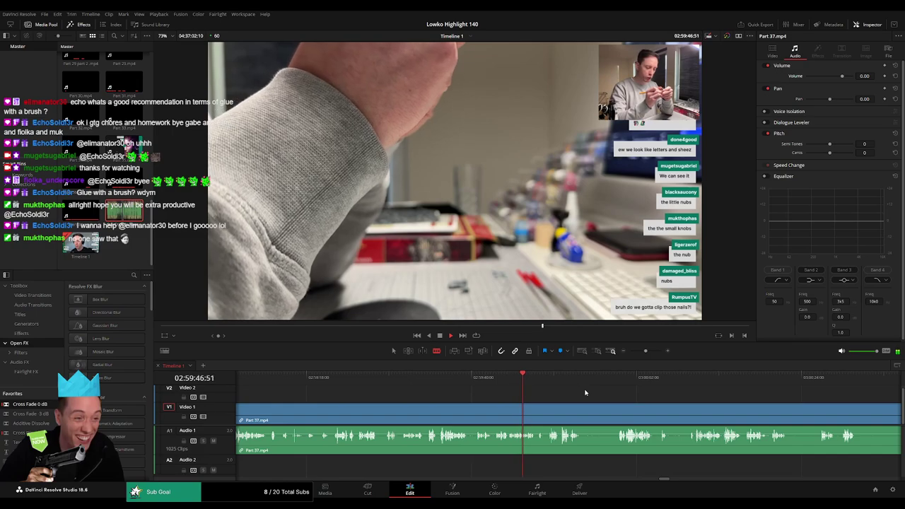
pyautogui.moveTo(612, 400); pyautogui.dragTo(497, 392)
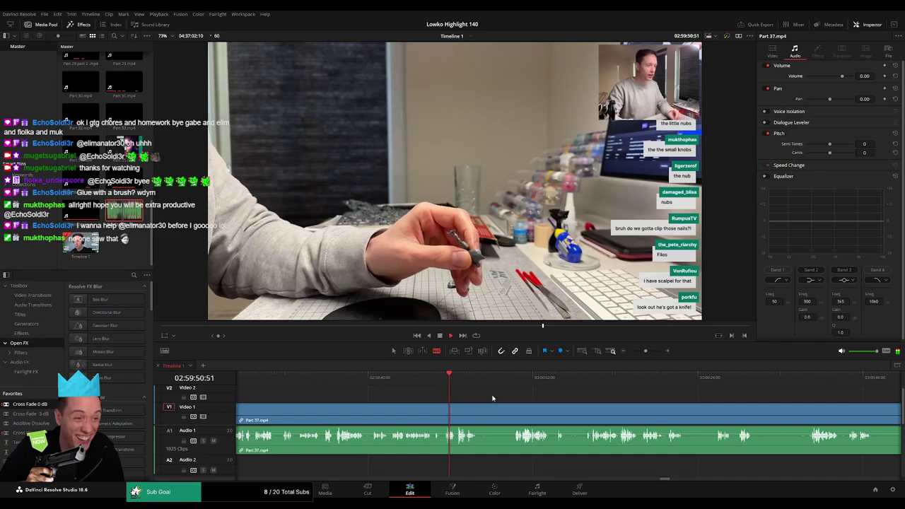
pyautogui.hscroll(1, 464, 400)
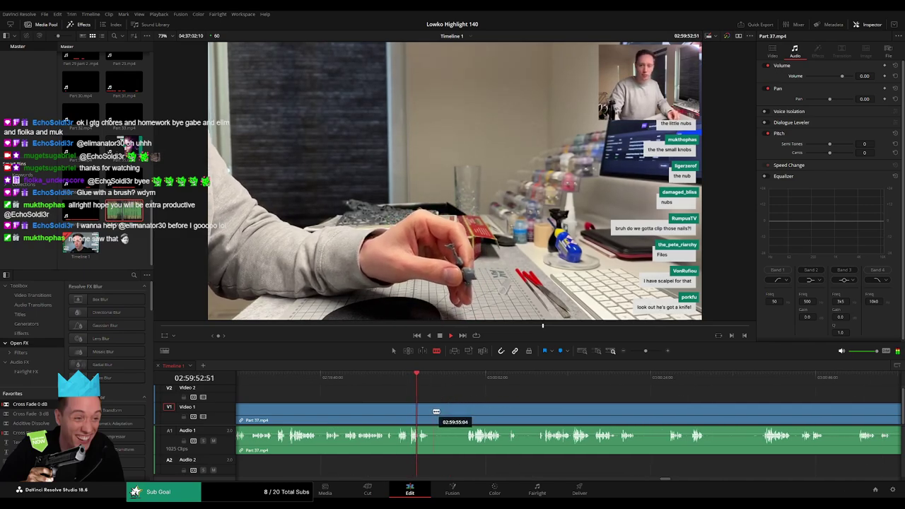
pyautogui.click(434, 411)
# Review Part 37.mp4 after the split, sampling the speech between about 03:00:02 and 03:00:32
pyautogui.click(466, 377)
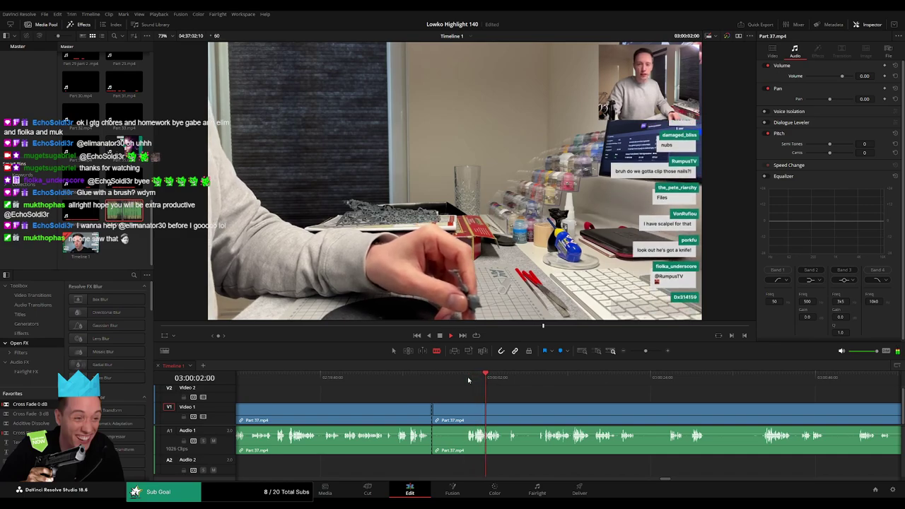
pyautogui.click(527, 380)
pyautogui.press('space')
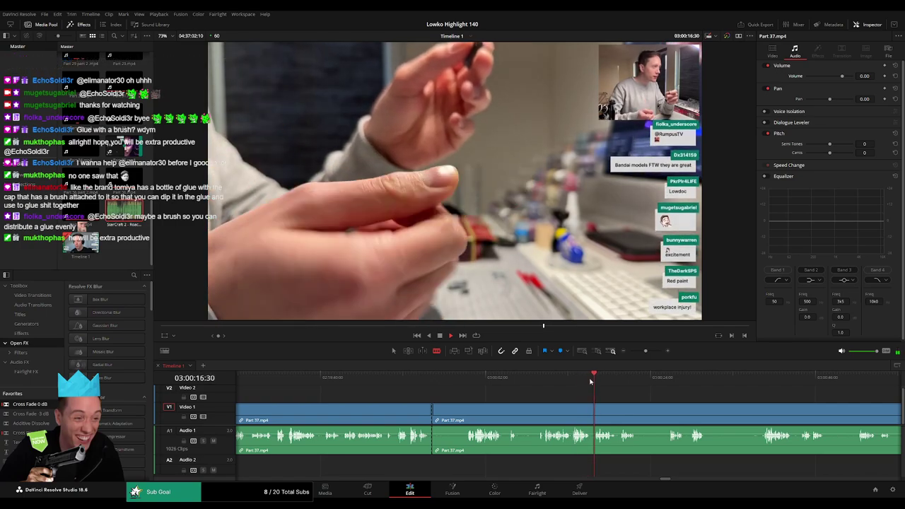
pyautogui.click(694, 388)
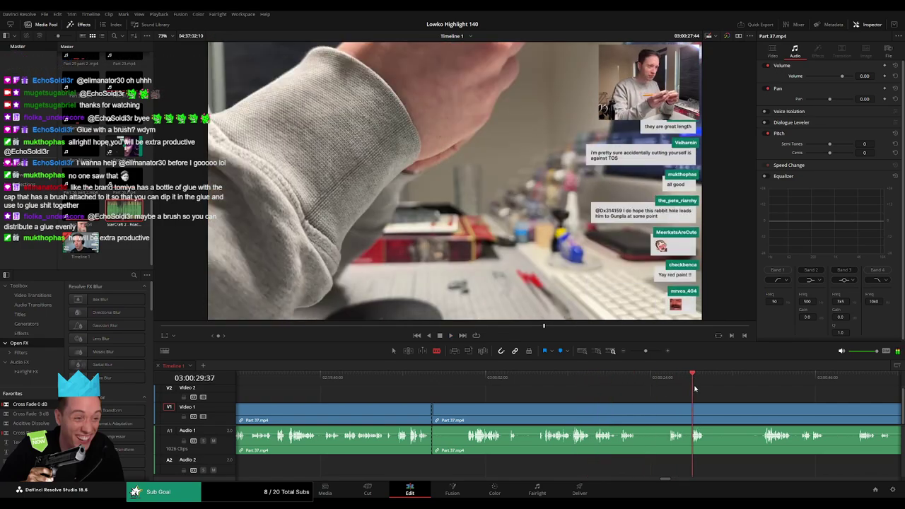
pyautogui.press('space')
pyautogui.click(639, 350)
pyautogui.hscroll(5, 628, 376)
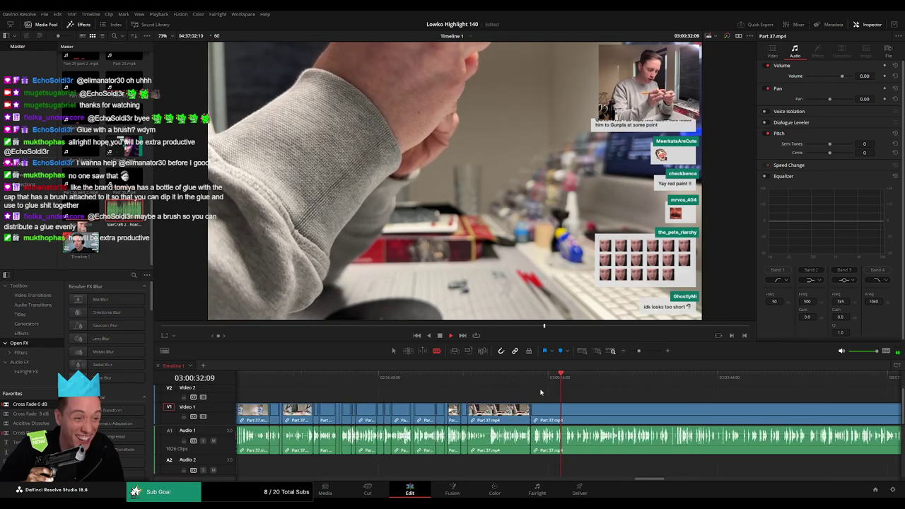
# Scan ahead through Part 37.mp4 to about 03:10:59, checking for a passage worth keeping
pyautogui.moveTo(438, 378); pyautogui.dragTo(726, 394)
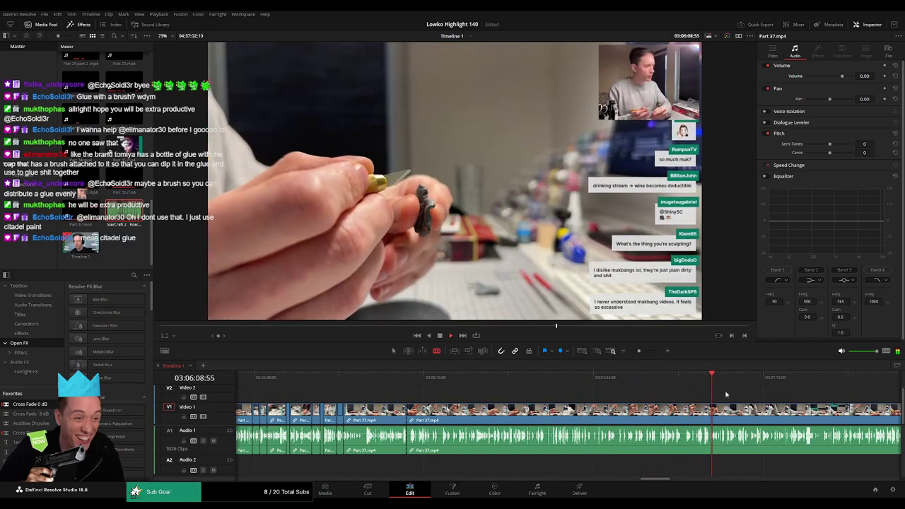
pyautogui.click(628, 351)
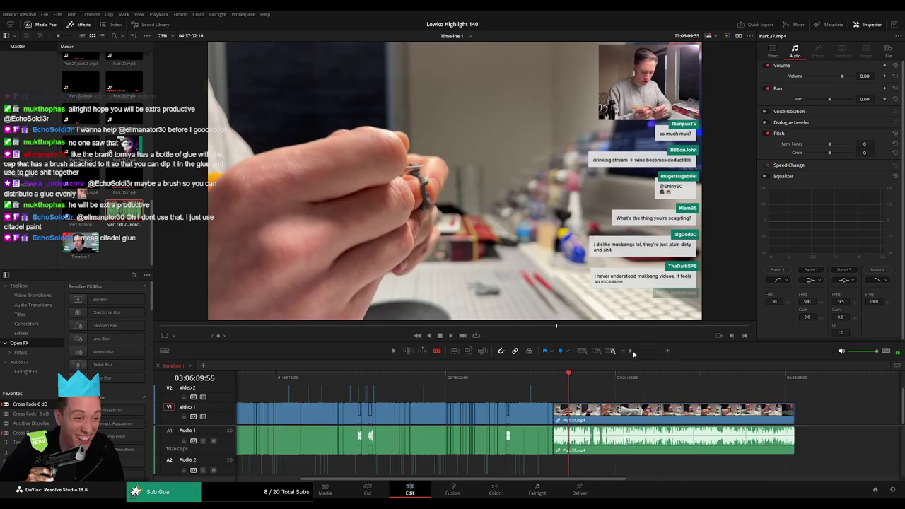
pyautogui.click(637, 351)
pyautogui.moveTo(569, 378); pyautogui.dragTo(803, 387)
pyautogui.click(637, 380)
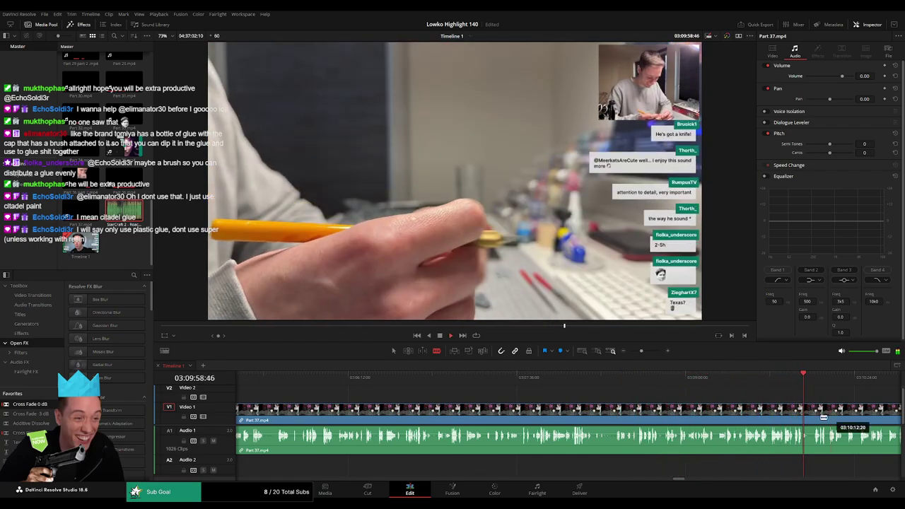
pyautogui.moveTo(829, 416); pyautogui.dragTo(598, 376)
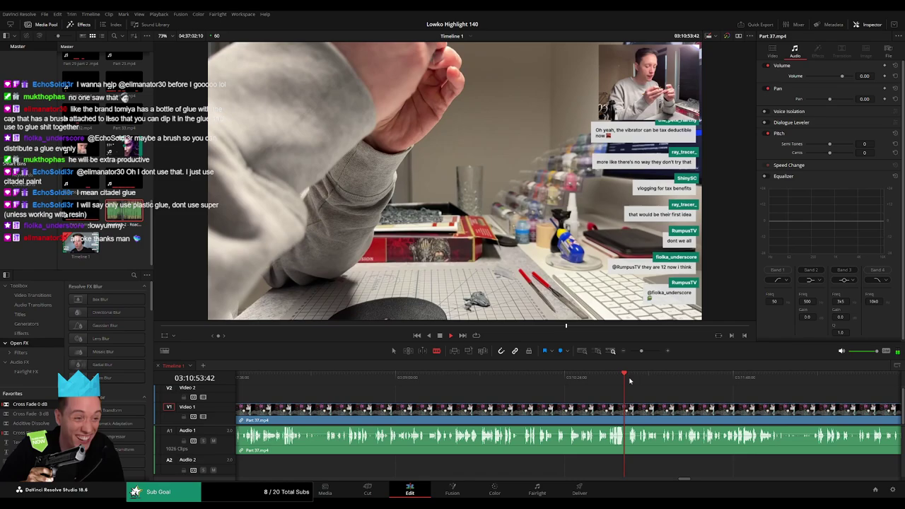
pyautogui.click(632, 381)
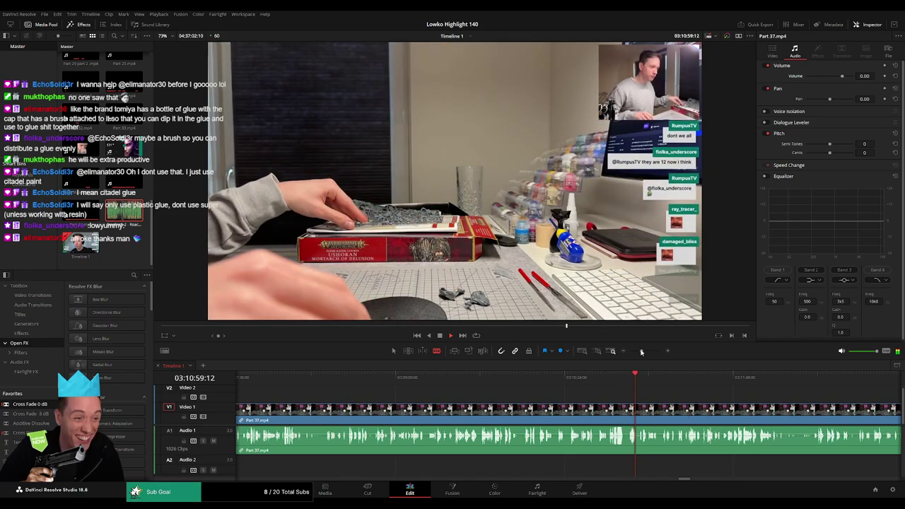
pyautogui.moveTo(641, 351); pyautogui.dragTo(640, 352)
# Sample the footage from about 03:13:40 to 03:21:15, checking the speech on either side of the long silences
pyautogui.moveTo(580, 377); pyautogui.dragTo(732, 383)
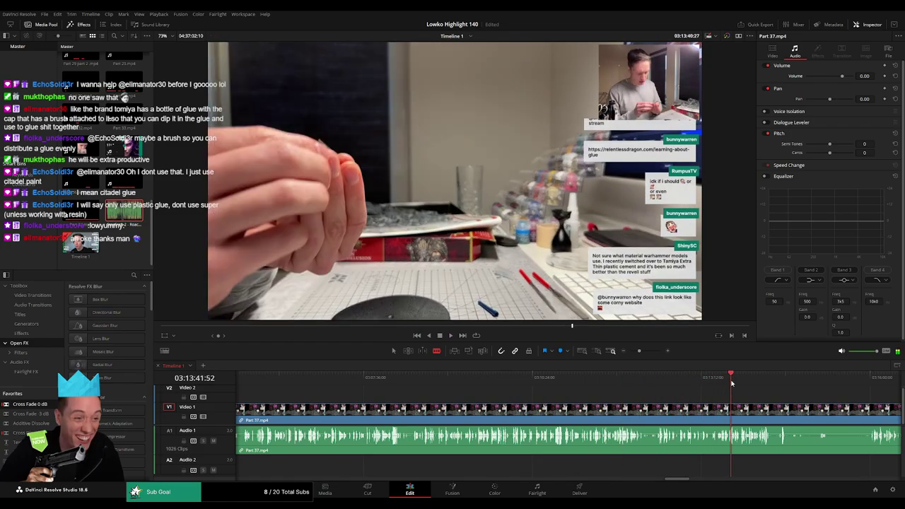
pyautogui.press('space')
pyautogui.moveTo(506, 379); pyautogui.dragTo(622, 386)
pyautogui.press('space')
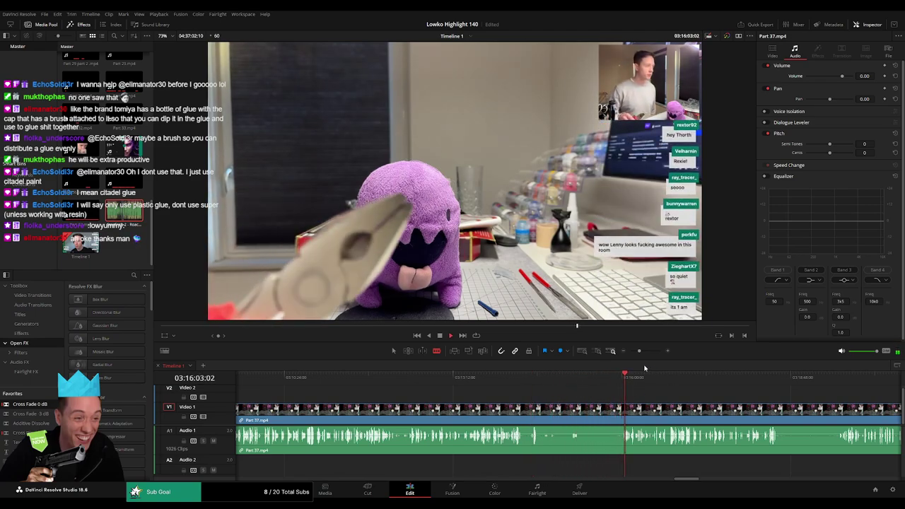
pyautogui.click(636, 351)
pyautogui.moveTo(632, 351); pyautogui.dragTo(659, 386)
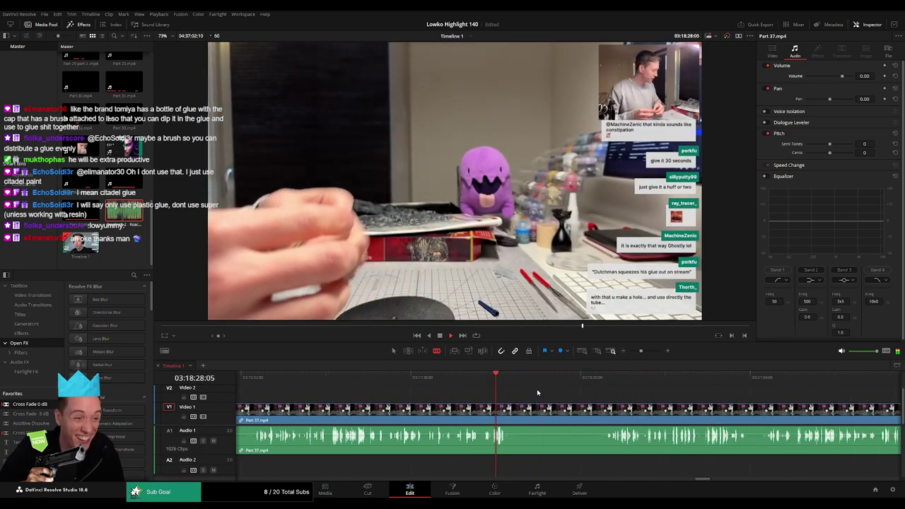
pyautogui.click(600, 380)
pyautogui.click(630, 389)
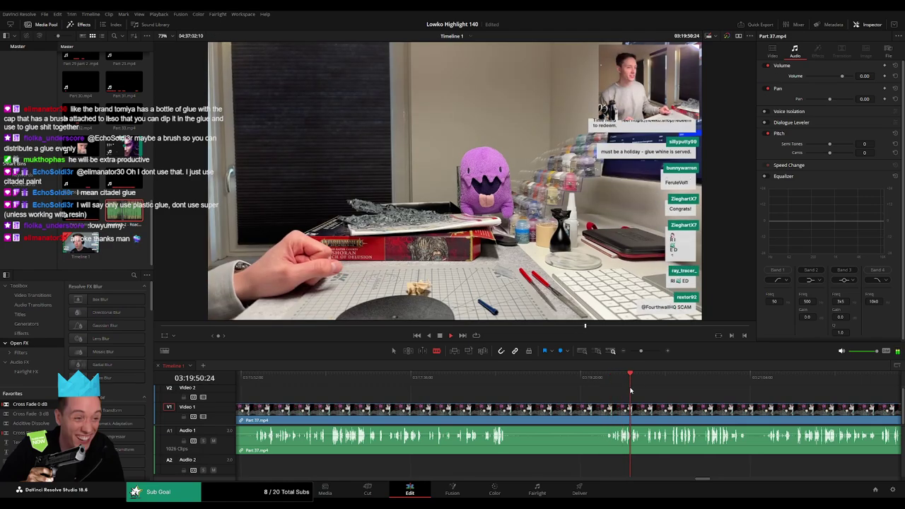
pyautogui.click(646, 387)
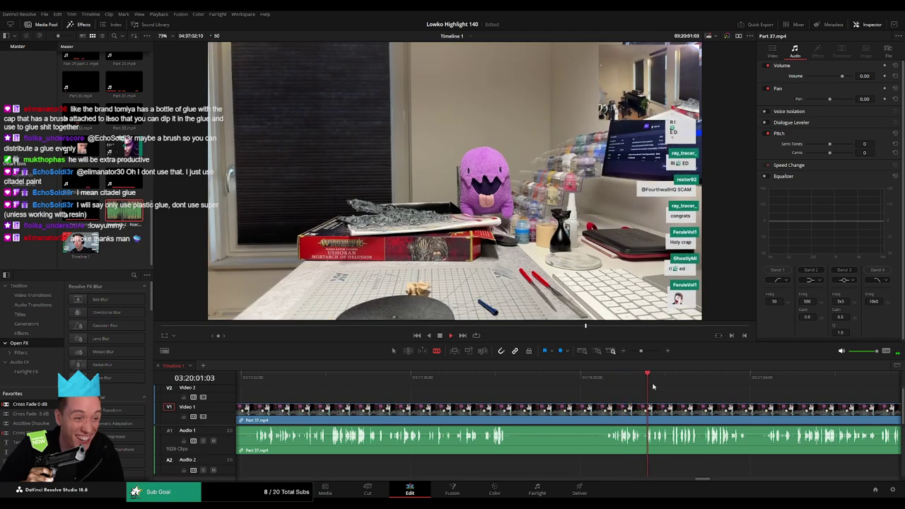
pyautogui.click(682, 387)
pyautogui.hscroll(3, 686, 389)
pyautogui.click(564, 380)
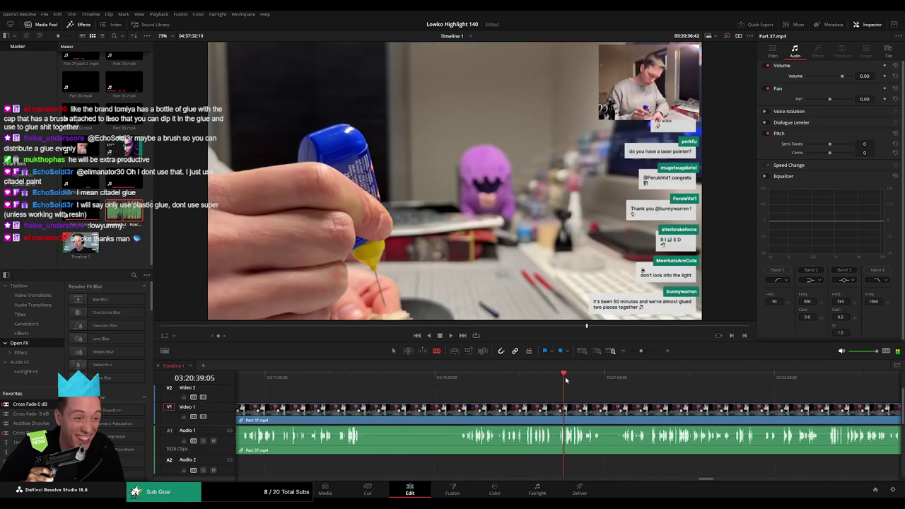
pyautogui.moveTo(566, 381); pyautogui.dragTo(621, 382)
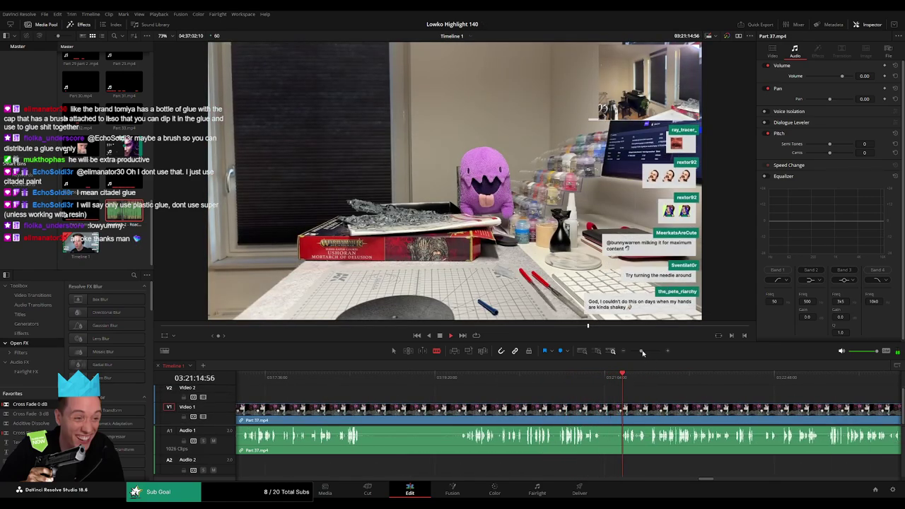
pyautogui.moveTo(642, 352); pyautogui.dragTo(640, 355)
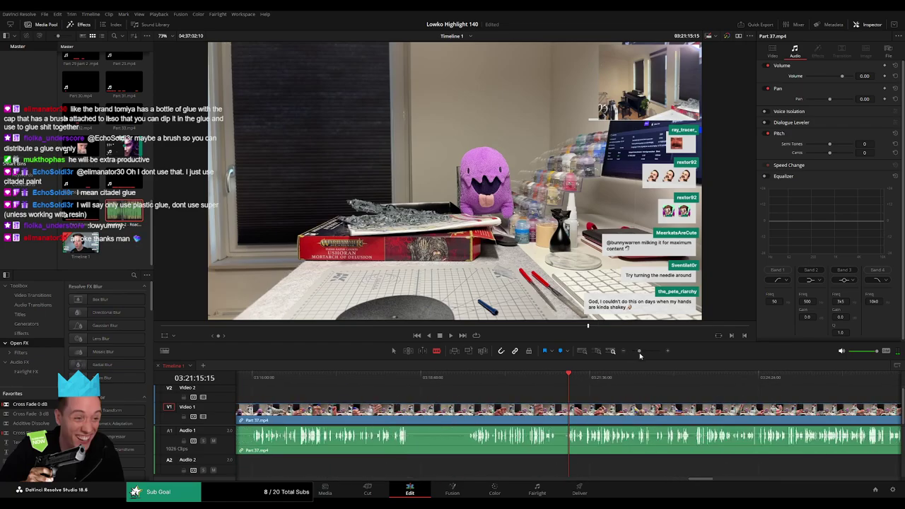
# Continue searching Part 37.mp4 from about 03:24:08 to 03:38:24 for the next usable conversation
pyautogui.moveTo(587, 379); pyautogui.dragTo(743, 381)
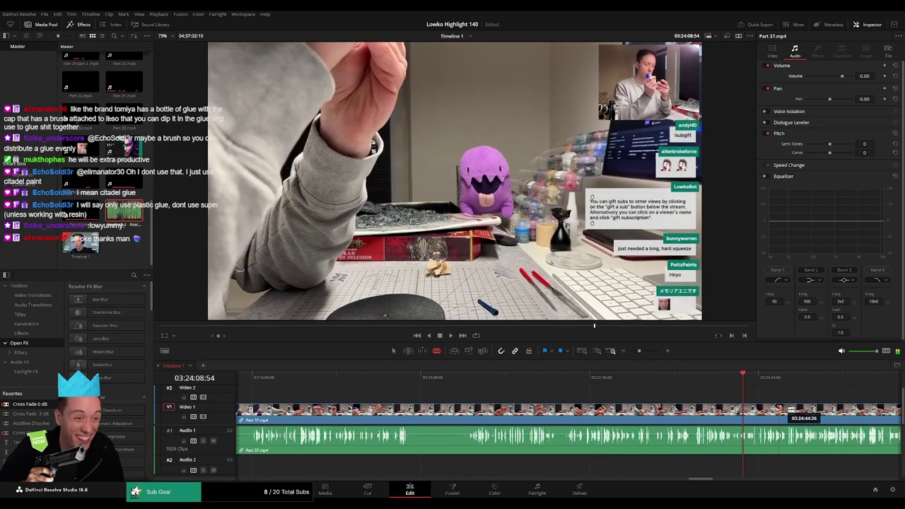
pyautogui.moveTo(791, 409); pyautogui.dragTo(493, 391)
pyautogui.press('space')
pyautogui.press('space')
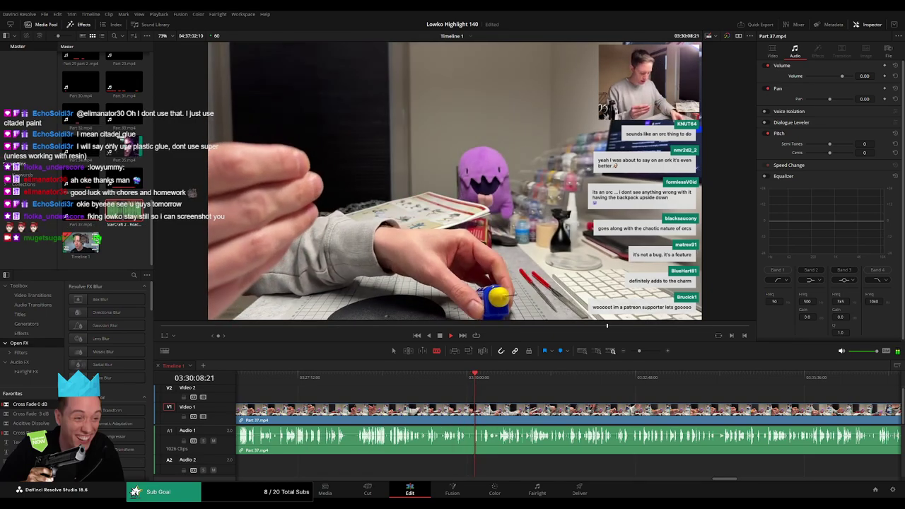
pyautogui.click(496, 379)
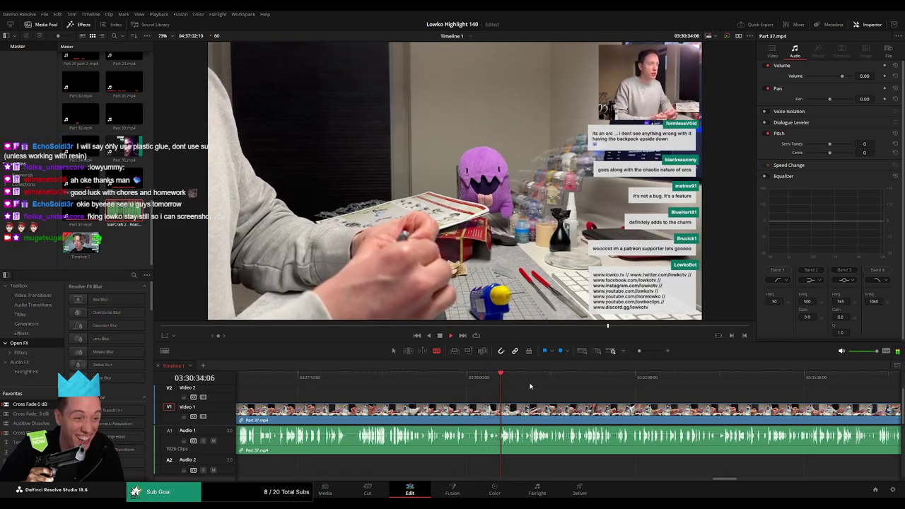
pyautogui.moveTo(638, 353); pyautogui.dragTo(631, 353)
pyautogui.click(636, 354)
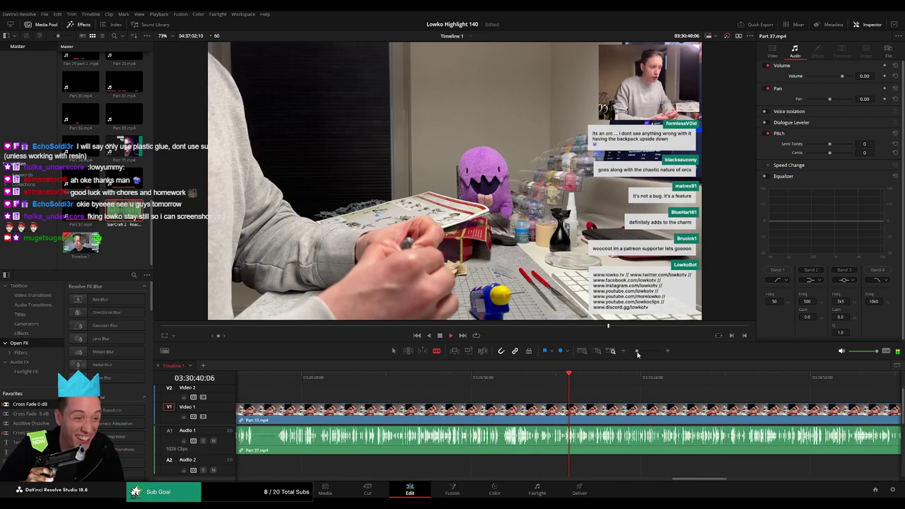
pyautogui.click(641, 353)
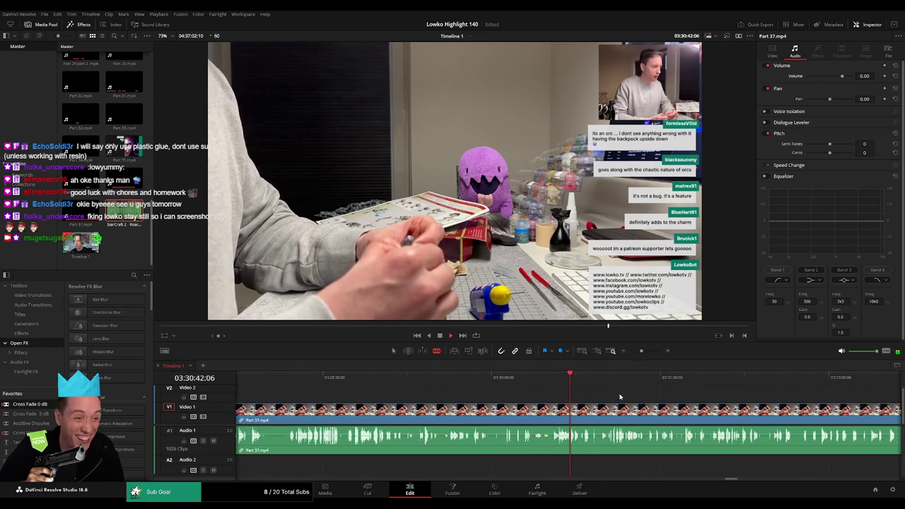
pyautogui.click(472, 381)
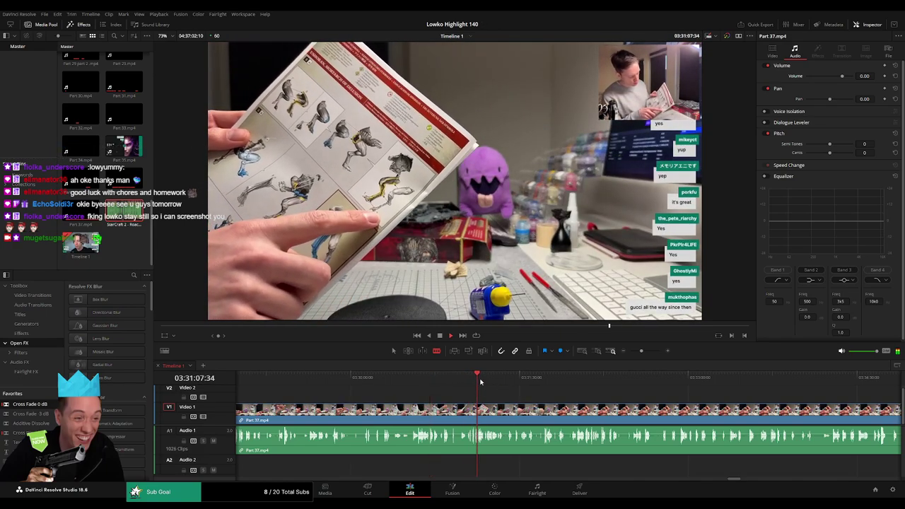
pyautogui.moveTo(489, 383); pyautogui.dragTo(563, 402)
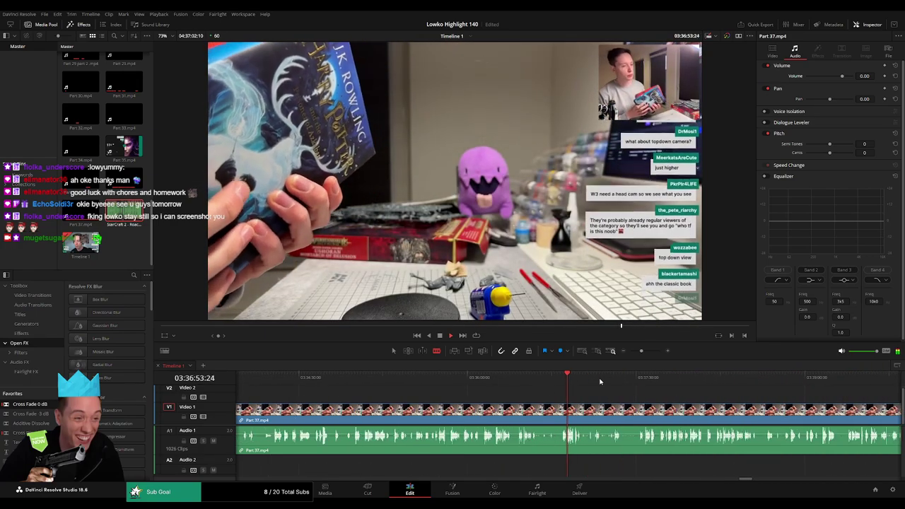
pyautogui.moveTo(619, 384); pyautogui.dragTo(736, 393)
pyautogui.press('space')
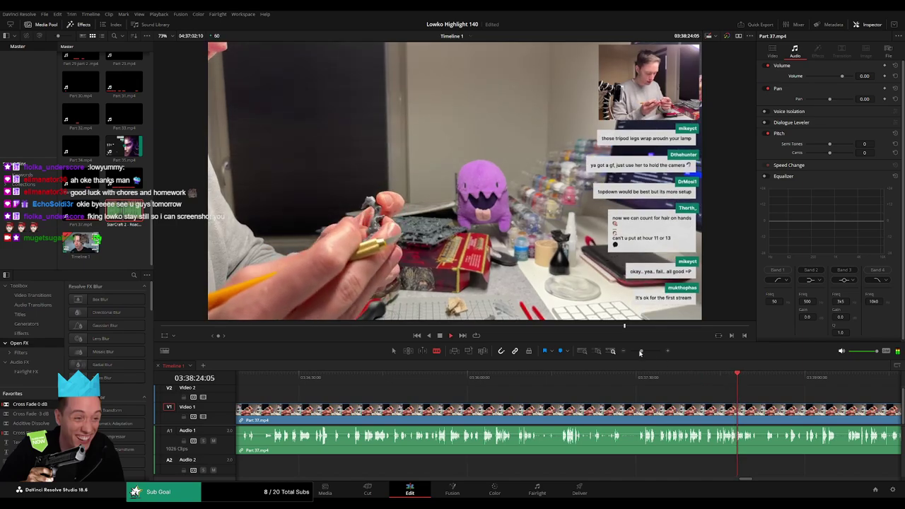
# Skip forward in larger jumps through the footage with the upright Warhammer box, from about 03:52:03 to 04:00:24
pyautogui.moveTo(640, 352); pyautogui.dragTo(631, 353)
pyautogui.moveTo(564, 383); pyautogui.dragTo(636, 381)
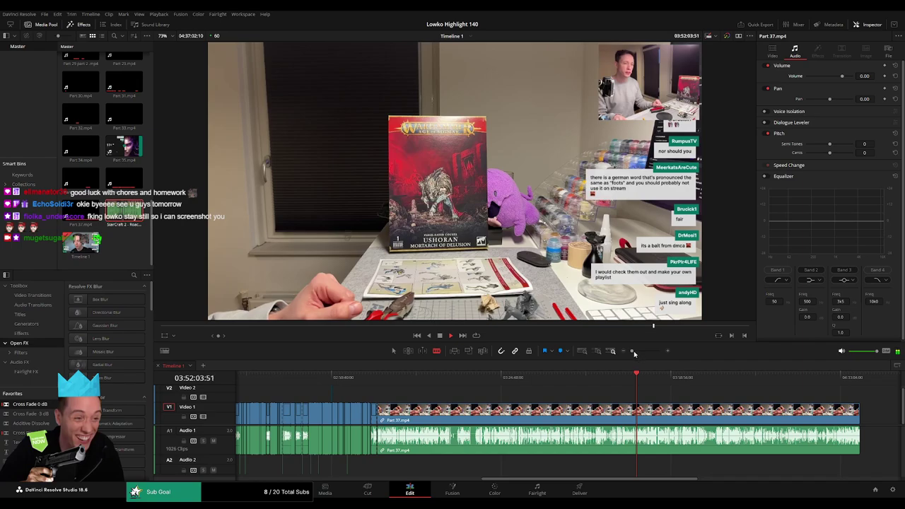
pyautogui.moveTo(635, 354); pyautogui.dragTo(639, 353)
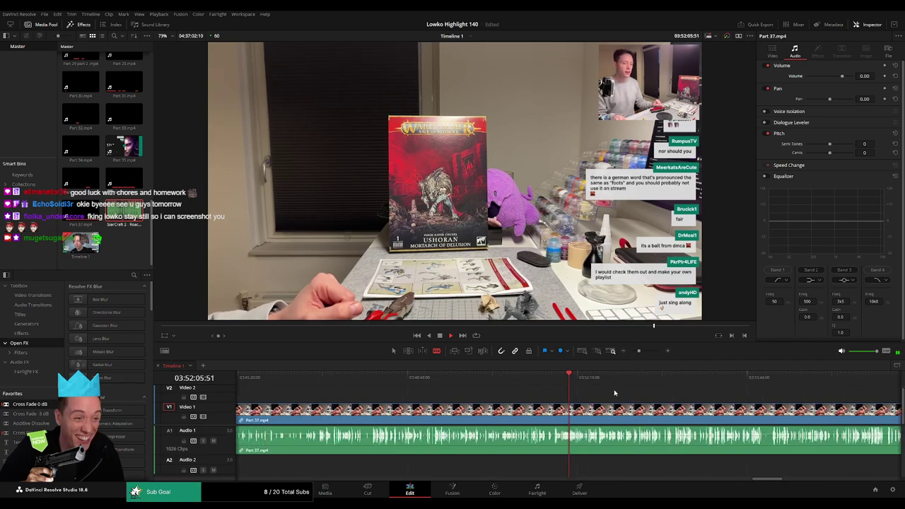
pyautogui.click(592, 382)
pyautogui.moveTo(592, 382); pyautogui.dragTo(721, 387)
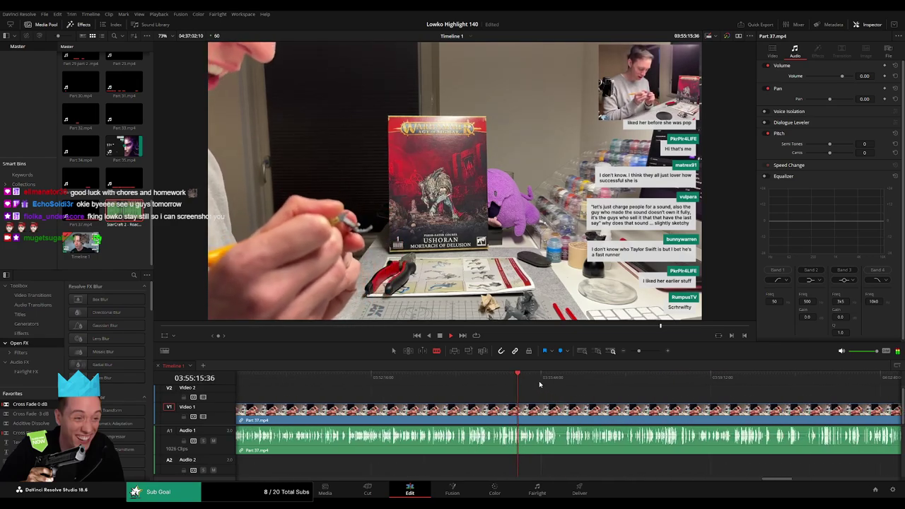
pyautogui.moveTo(527, 383); pyautogui.dragTo(769, 383)
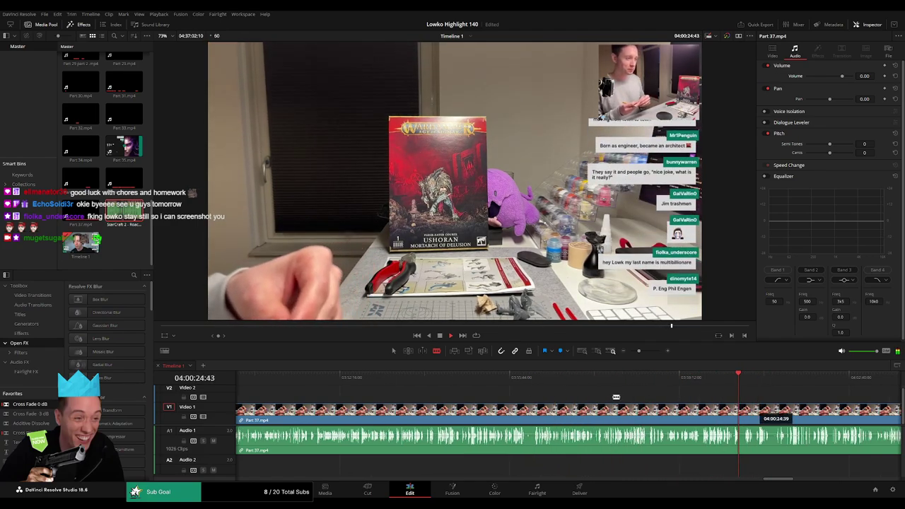
# Sample Part 37.mp4 from about 04:00:59 to 04:02:28, checking whether the conversation is worth keeping
pyautogui.moveTo(580, 385); pyautogui.dragTo(598, 383)
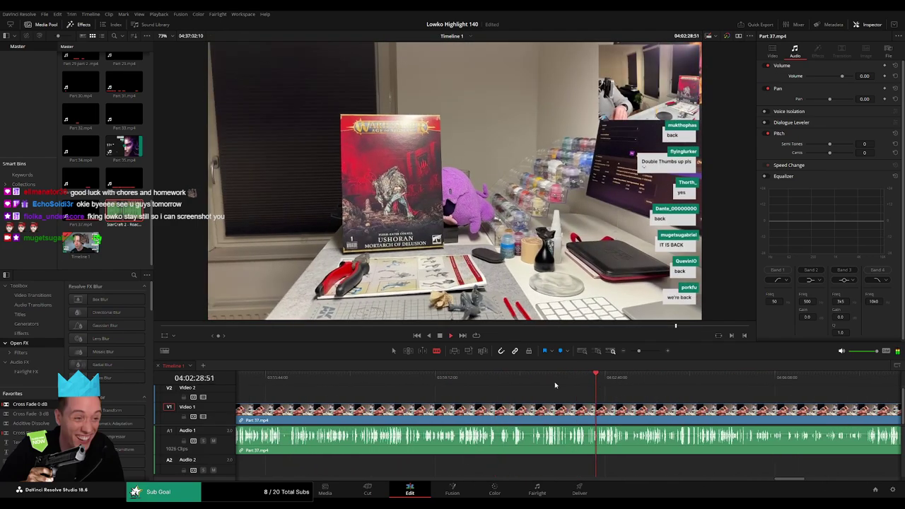
pyautogui.click(523, 384)
pyautogui.moveTo(526, 384); pyautogui.dragTo(533, 383)
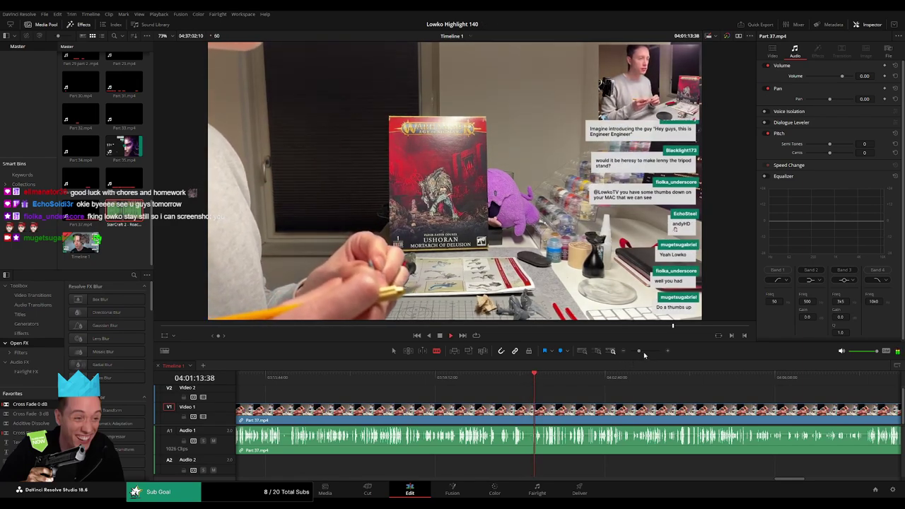
pyautogui.moveTo(644, 355); pyautogui.dragTo(649, 354)
pyautogui.click(478, 381)
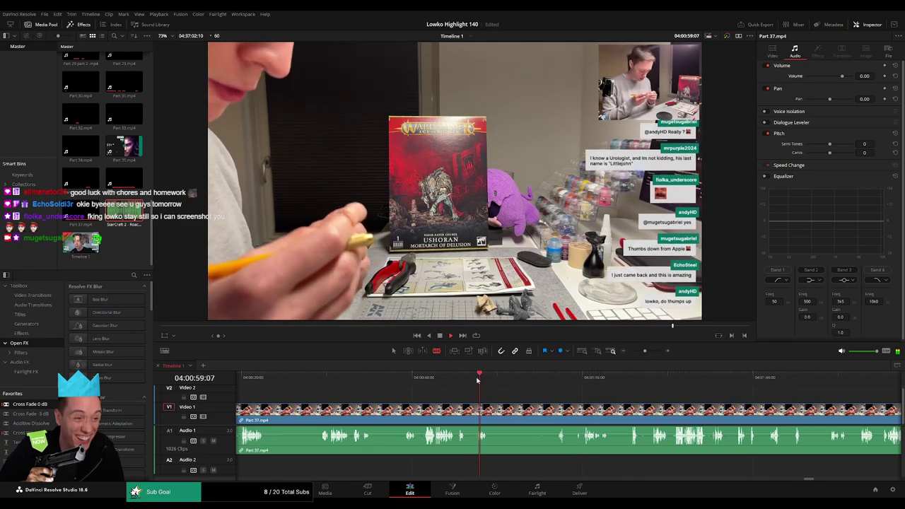
pyautogui.moveTo(478, 381); pyautogui.dragTo(557, 388)
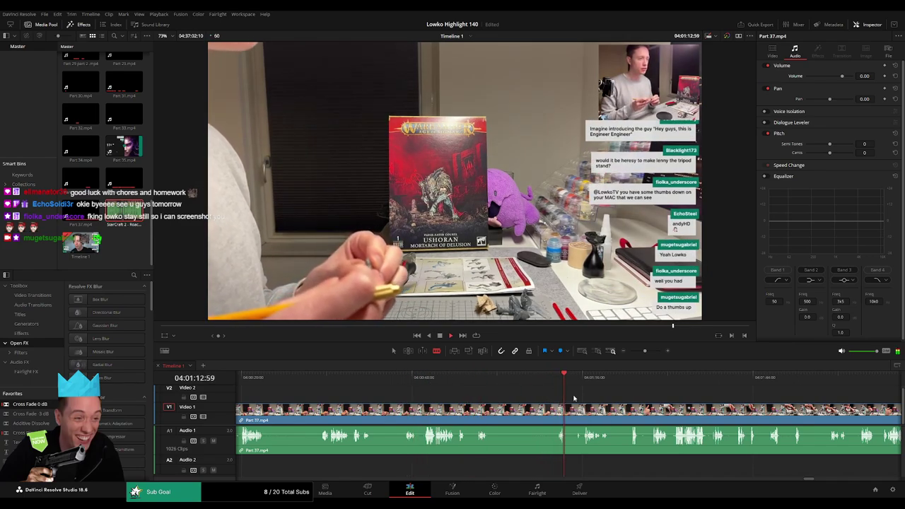
pyautogui.moveTo(580, 388); pyautogui.dragTo(582, 384)
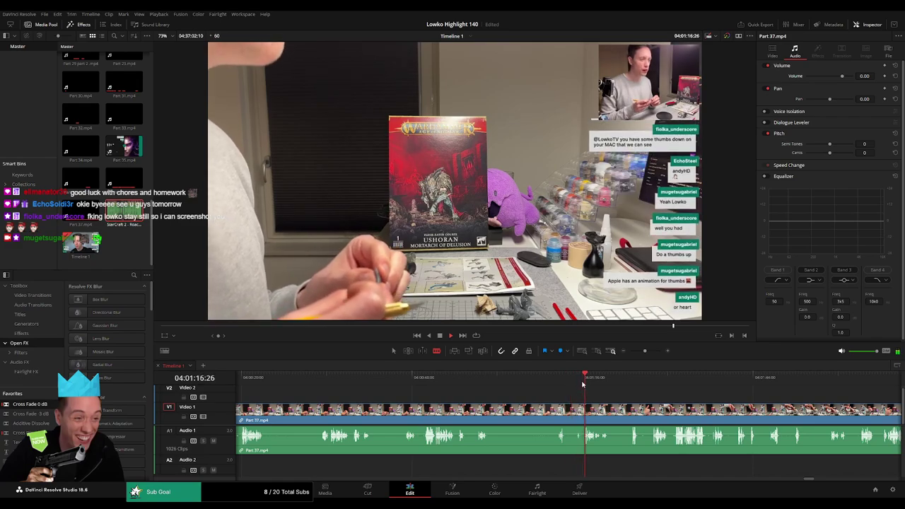
# Trace the conversation back to about 03:59:40 and sample it up to about 04:00:09
pyautogui.moveTo(428, 409); pyautogui.dragTo(567, 398)
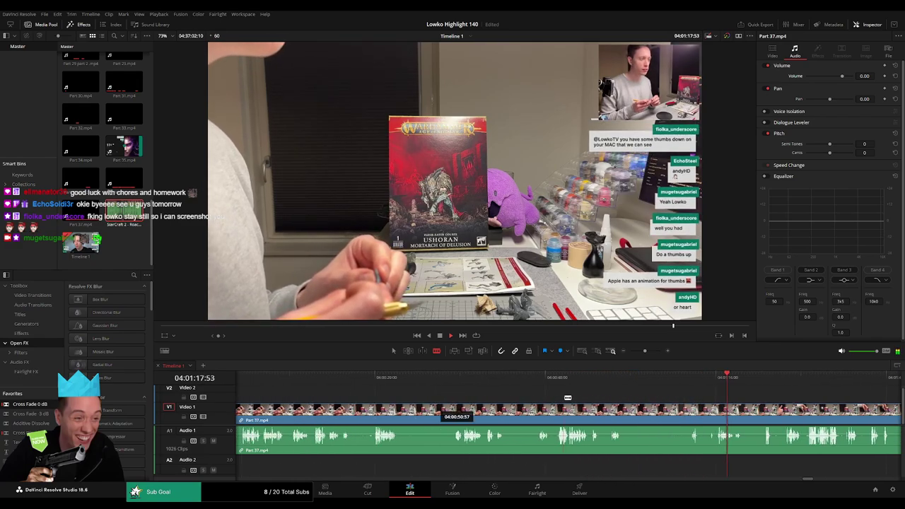
pyautogui.click(379, 385)
pyautogui.moveTo(375, 398); pyautogui.dragTo(532, 400)
pyautogui.click(294, 382)
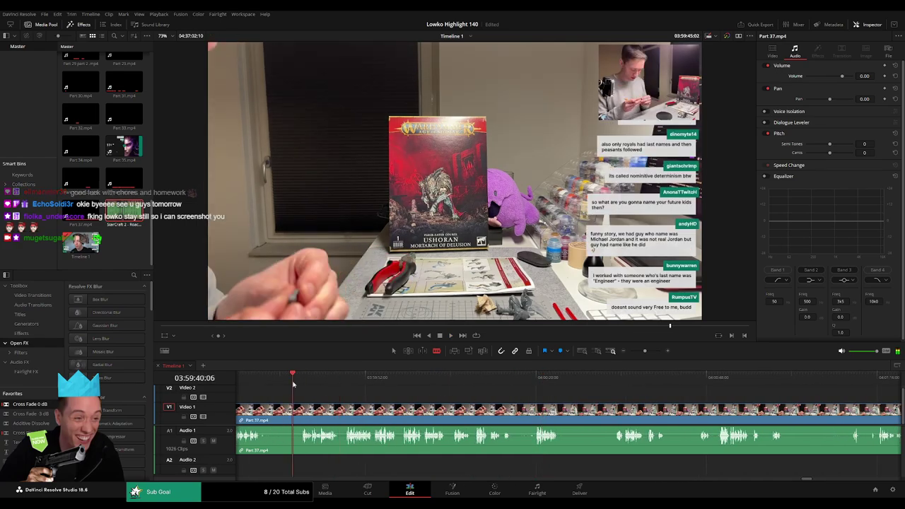
pyautogui.hscroll(-3, 437, 396)
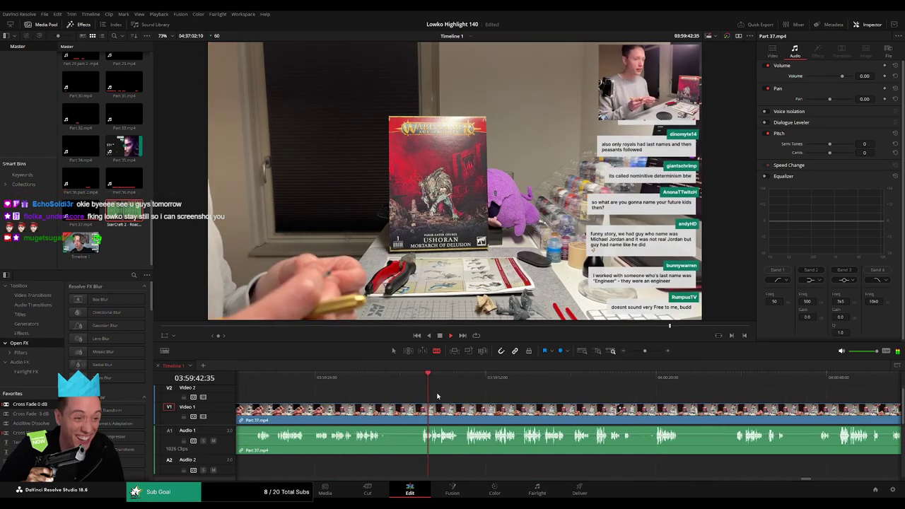
pyautogui.click(263, 384)
pyautogui.moveTo(257, 383); pyautogui.dragTo(594, 397)
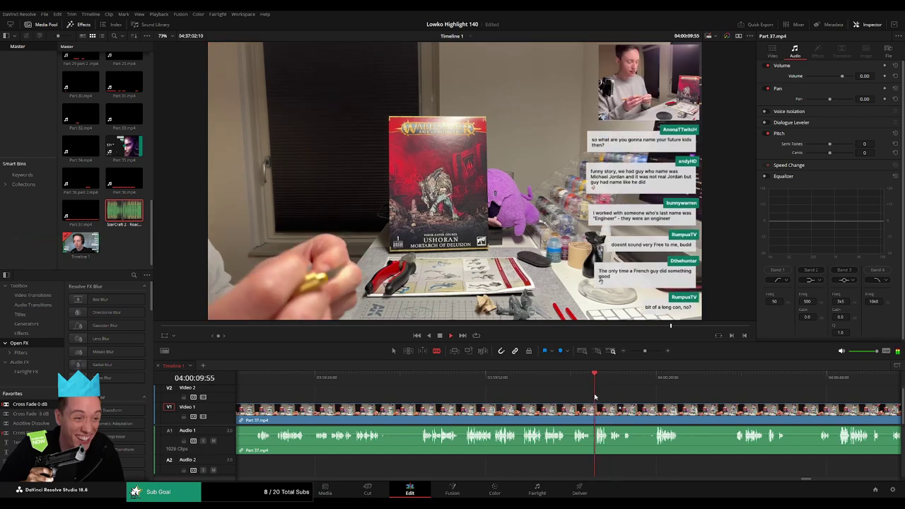
pyautogui.press('space')
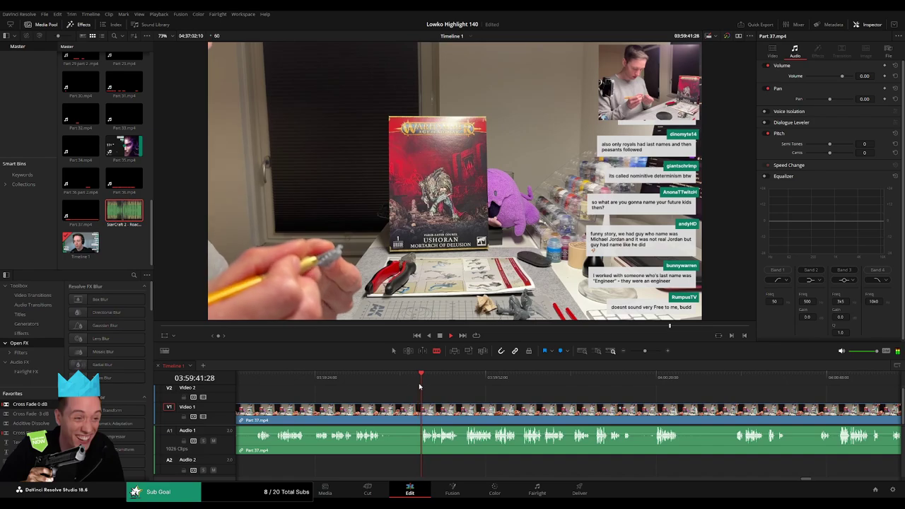
pyautogui.moveTo(422, 402); pyautogui.dragTo(509, 401)
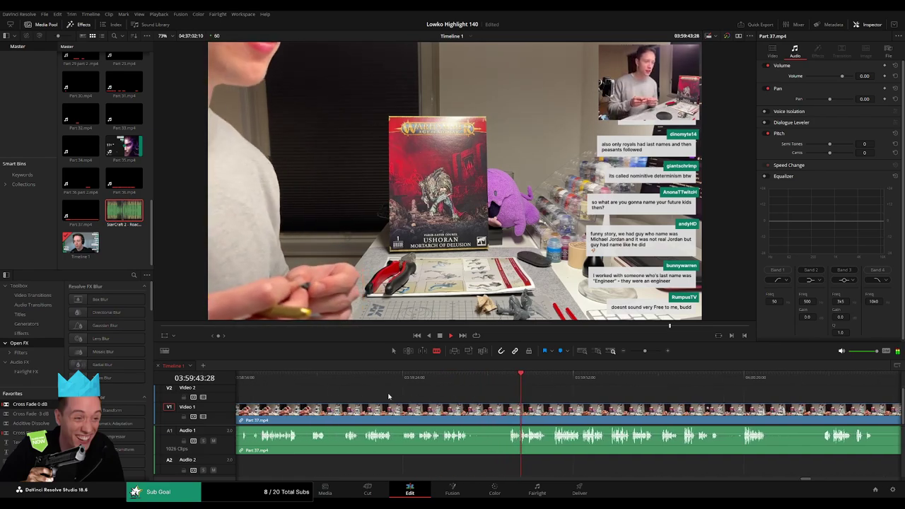
# Find the passage's start, split Part 37.mp4 at about 03:59:01, and ripple-delete the unwanted section before it
pyautogui.click(345, 384)
pyautogui.hscroll(-4, 427, 401)
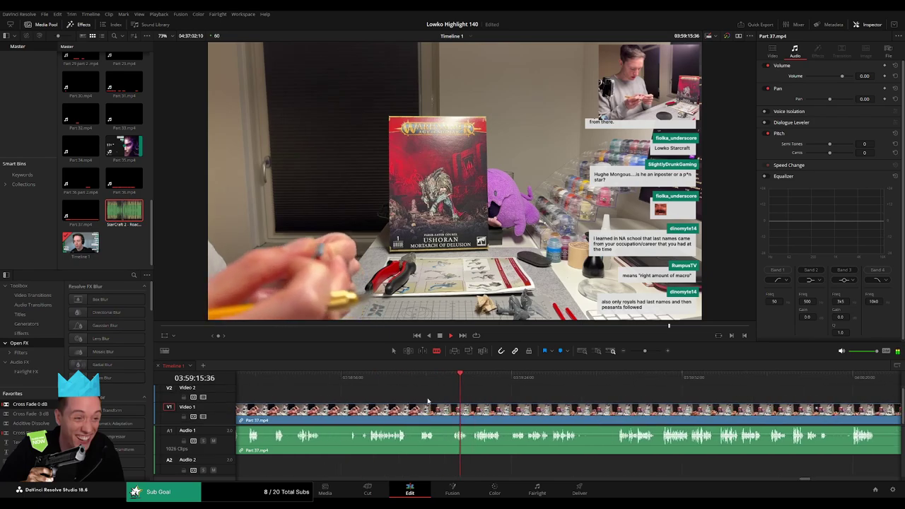
pyautogui.click(366, 385)
pyautogui.hscroll(-3, 443, 412)
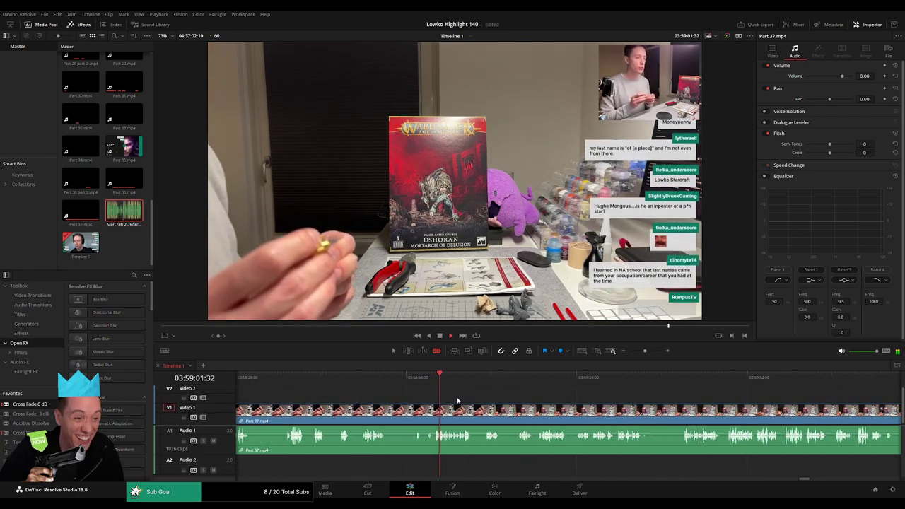
pyautogui.click(440, 415)
pyautogui.press('a')
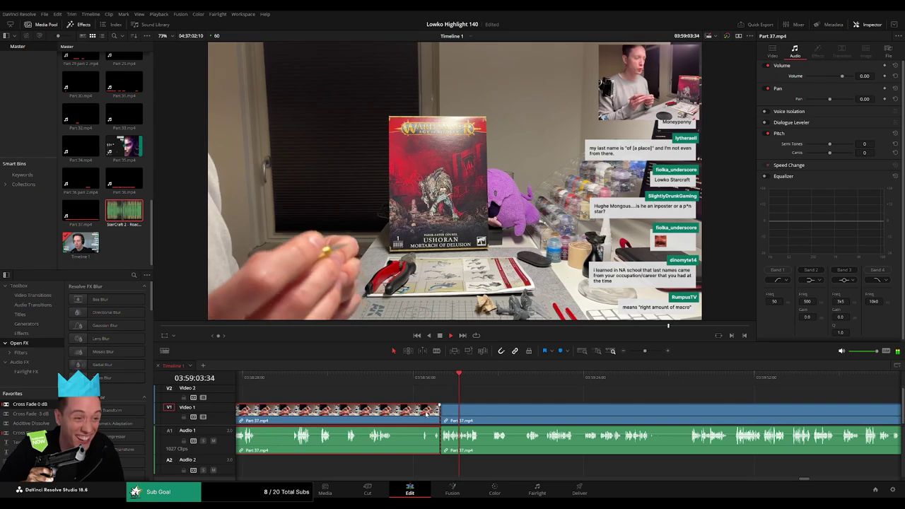
pyautogui.press('Delete')
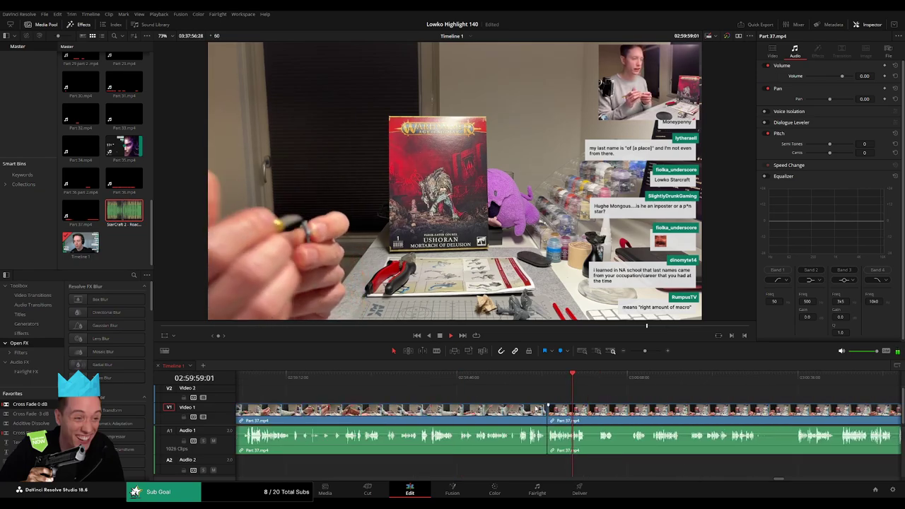
# Cut out and close up the silence just before the speech at about 03:00:03
pyautogui.hscroll(5, 474, 401)
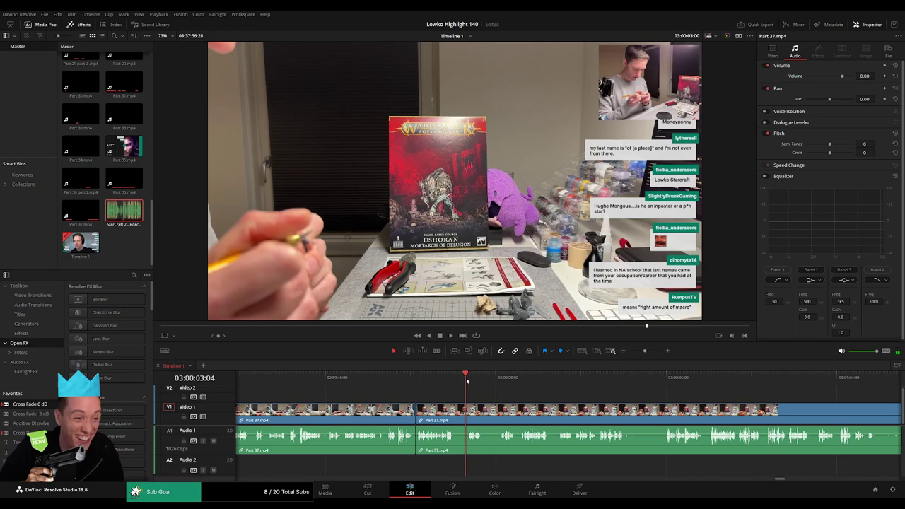
pyautogui.press('b')
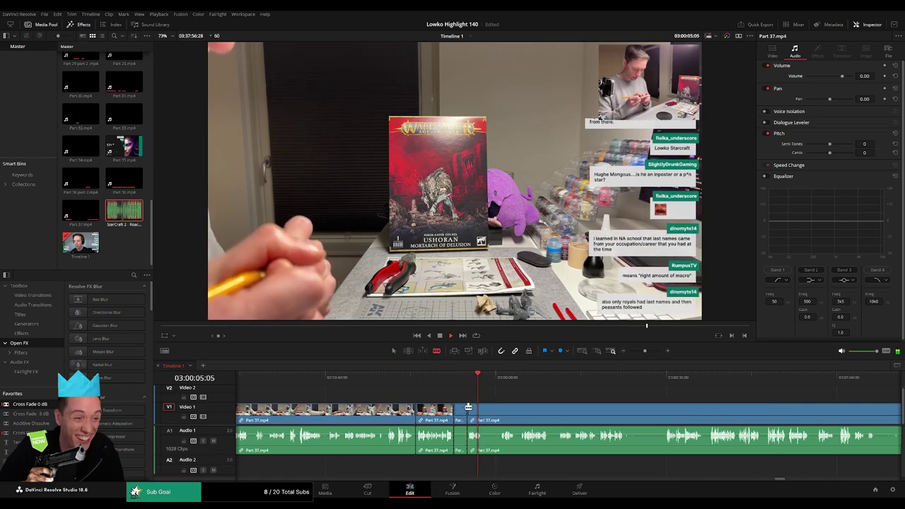
pyautogui.press('Delete')
# Split Part 37.mp4 around the silence ending at about 03:00:06 and ripple-delete it
pyautogui.click(488, 383)
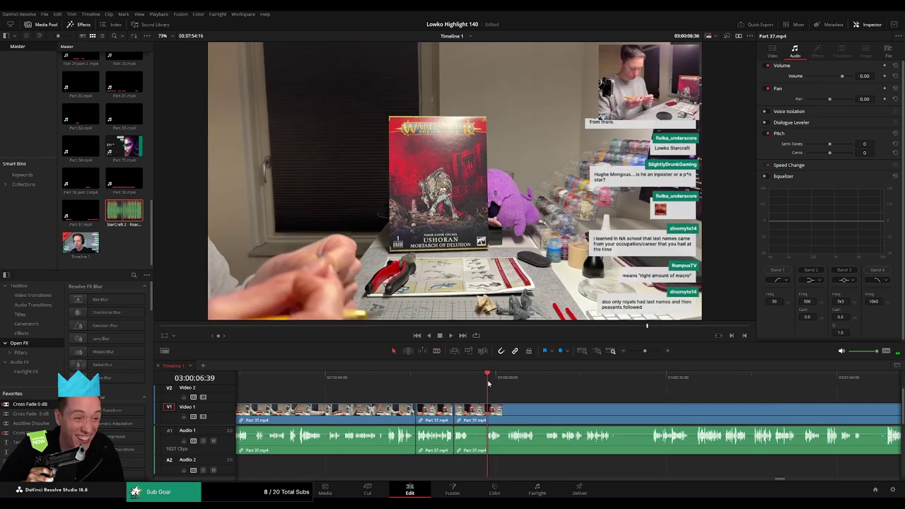
pyautogui.click(469, 414)
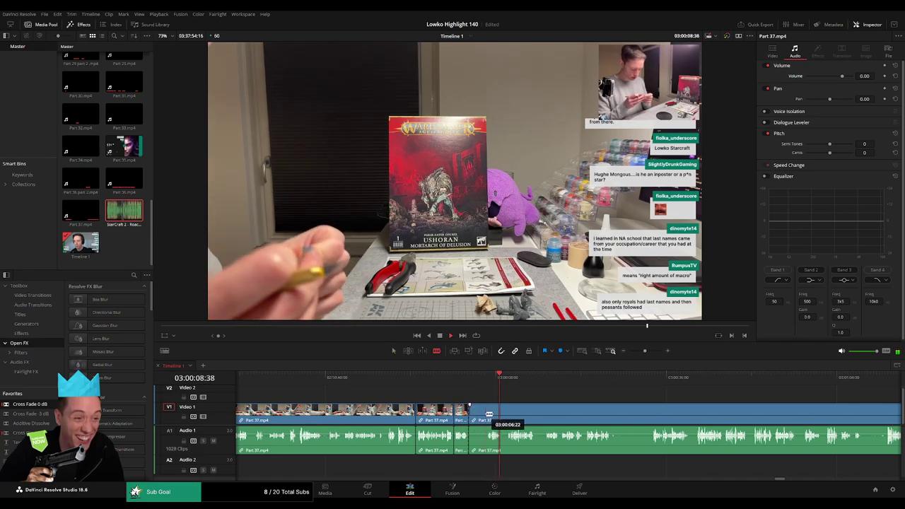
pyautogui.click(484, 414)
pyautogui.press('a')
pyautogui.click(478, 417)
pyautogui.press('Delete')
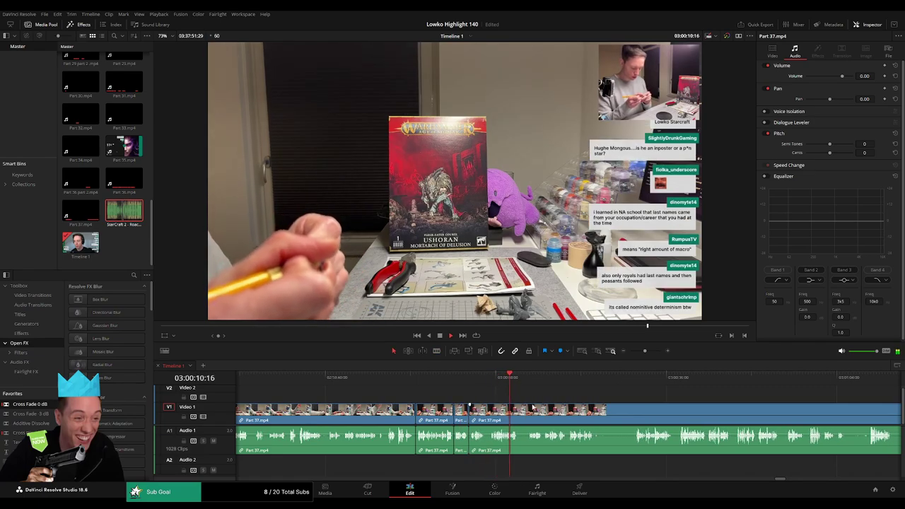
# Isolate the short bit of speech before the long pause by splitting Part 37.mp4 at about 03:00:23:23 and 03:00:23:46
pyautogui.moveTo(534, 406); pyautogui.dragTo(419, 394)
pyautogui.press('space')
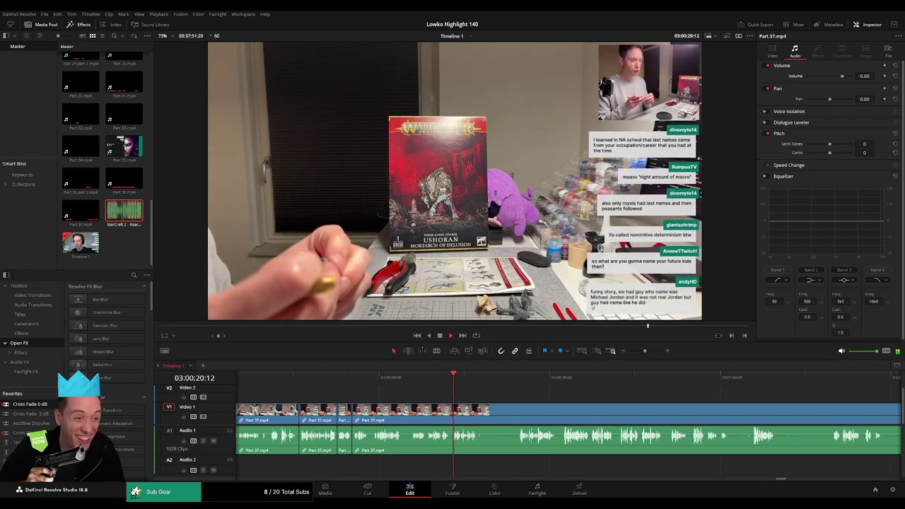
pyautogui.hscroll(2, 402, 382)
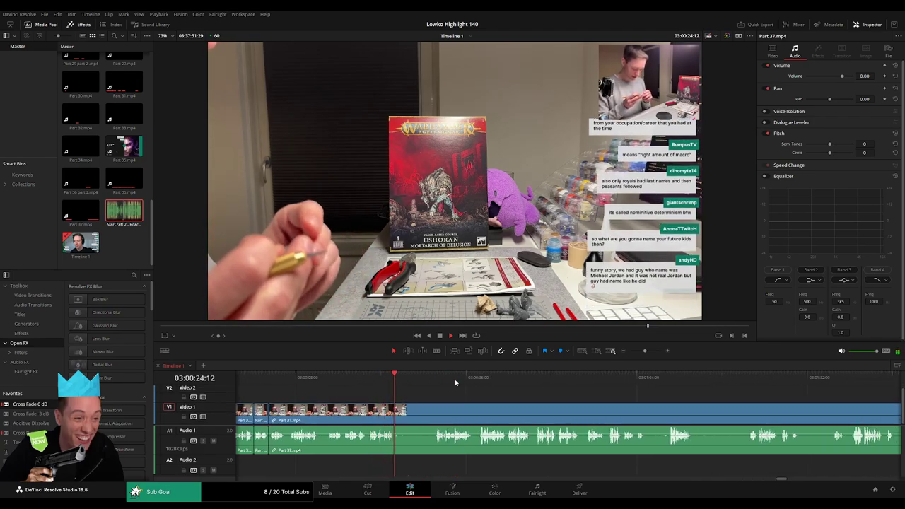
pyautogui.moveTo(649, 352); pyautogui.dragTo(653, 353)
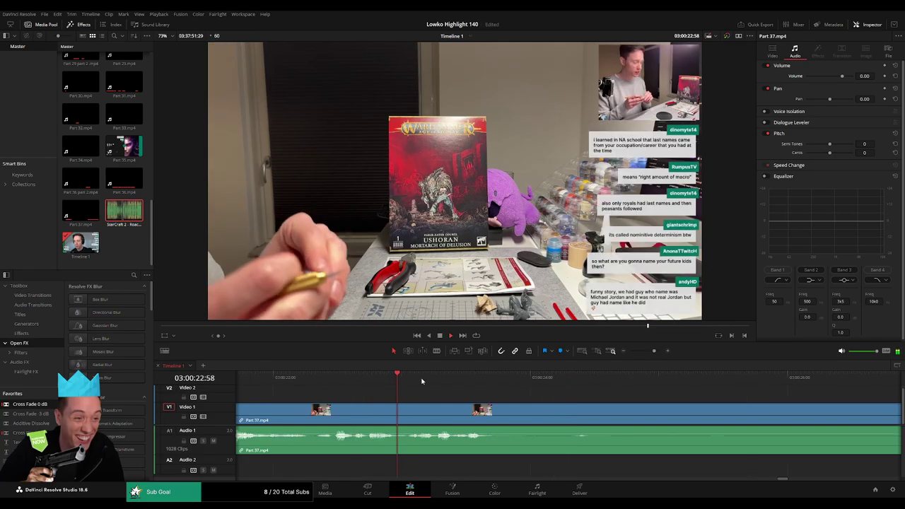
pyautogui.press('b')
pyautogui.click(453, 417)
pyautogui.press('space')
pyautogui.press('space')
pyautogui.click(501, 415)
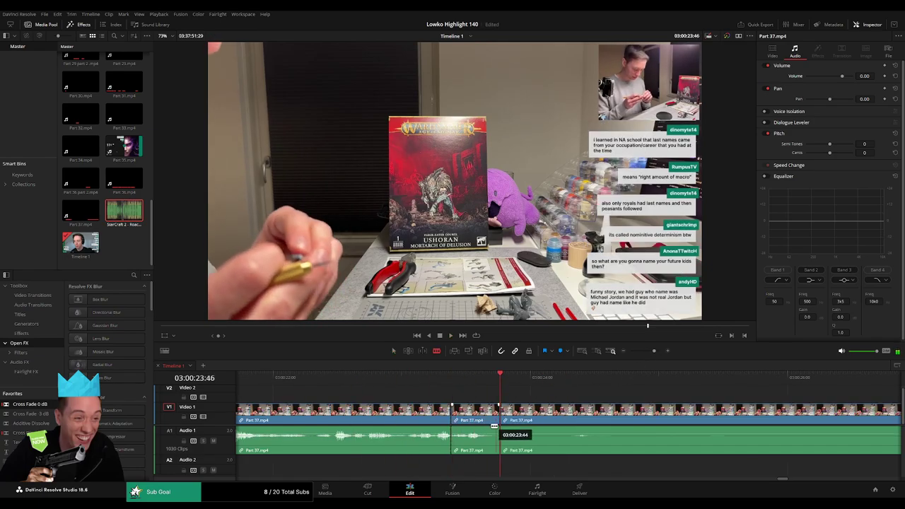
# Place StarCraft 2 - Roach Quotes.mp3 on Audio 2 under the isolated piece, trim it to the same length, and set its volume to -23
pyautogui.moveTo(123, 211); pyautogui.dragTo(450, 470)
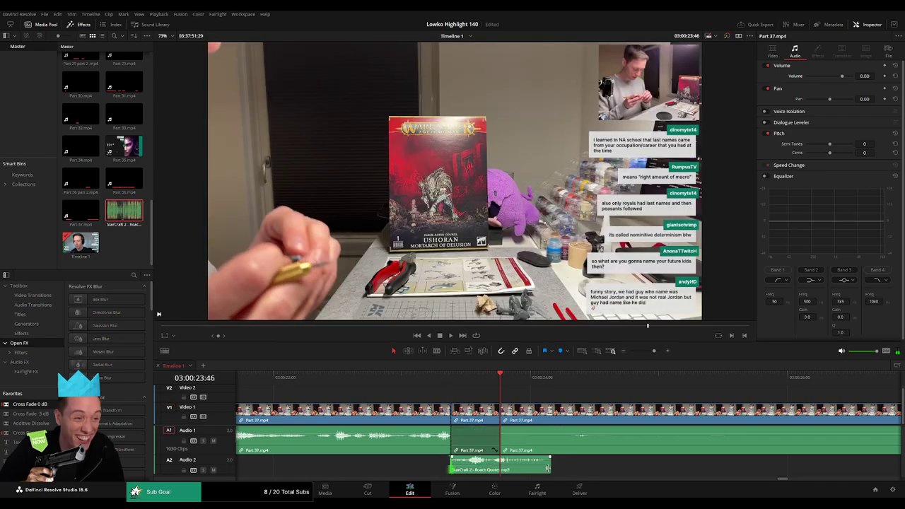
pyautogui.moveTo(547, 469); pyautogui.dragTo(486, 471)
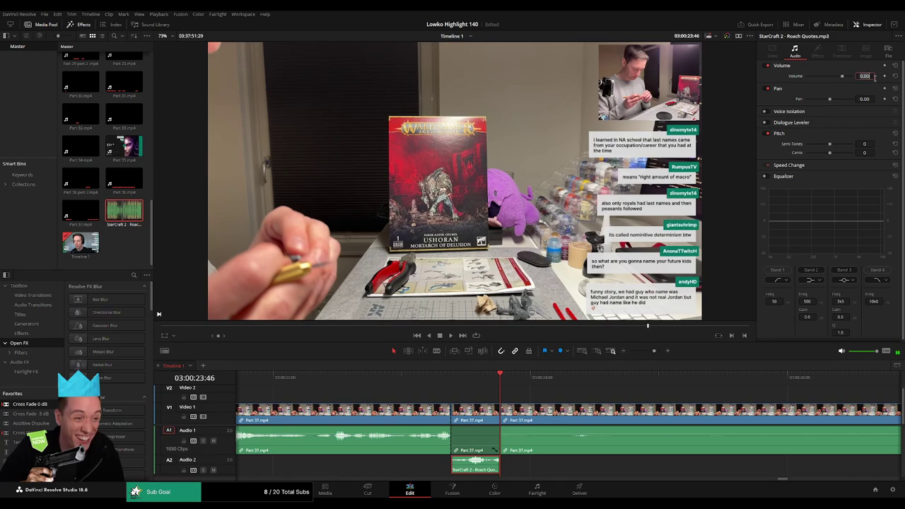
pyautogui.press('space')
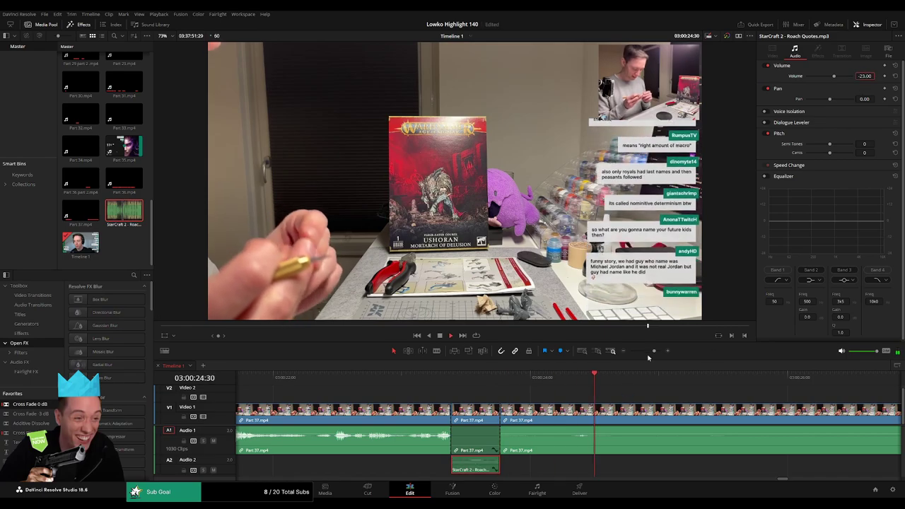
# Cut out and close up the long silence from about 03:00:24 to 03:00:30
pyautogui.moveTo(654, 351); pyautogui.dragTo(650, 351)
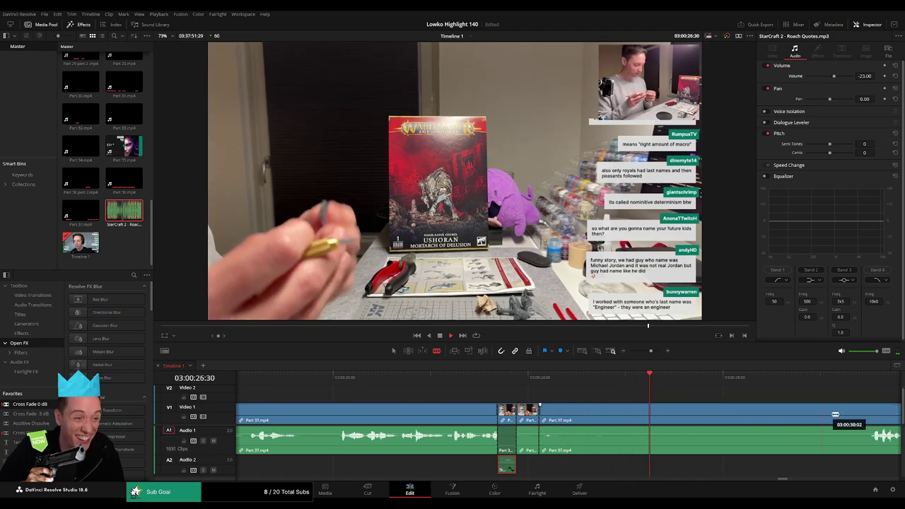
pyautogui.click(800, 417)
pyautogui.press('Delete')
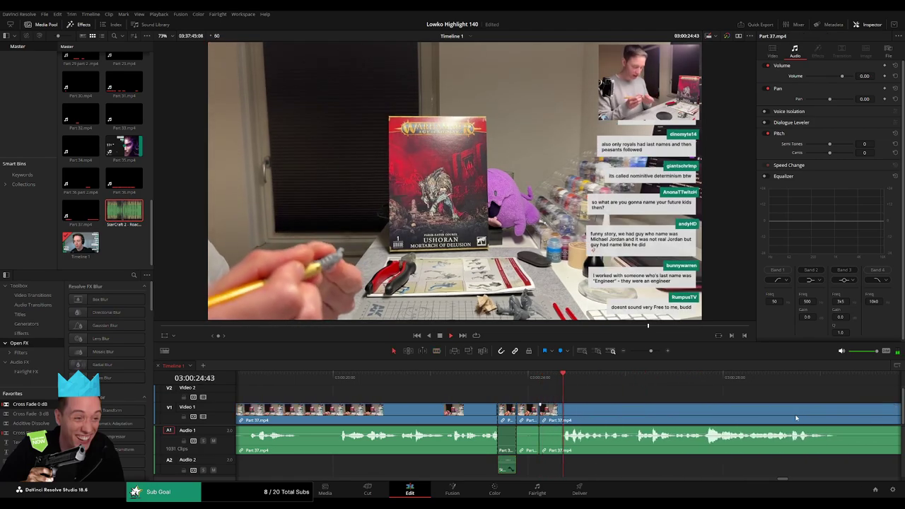
# Split Part 37.mp4 around the short pause ending at about 03:00:31:42 and ripple-delete it
pyautogui.moveTo(650, 352); pyautogui.dragTo(646, 353)
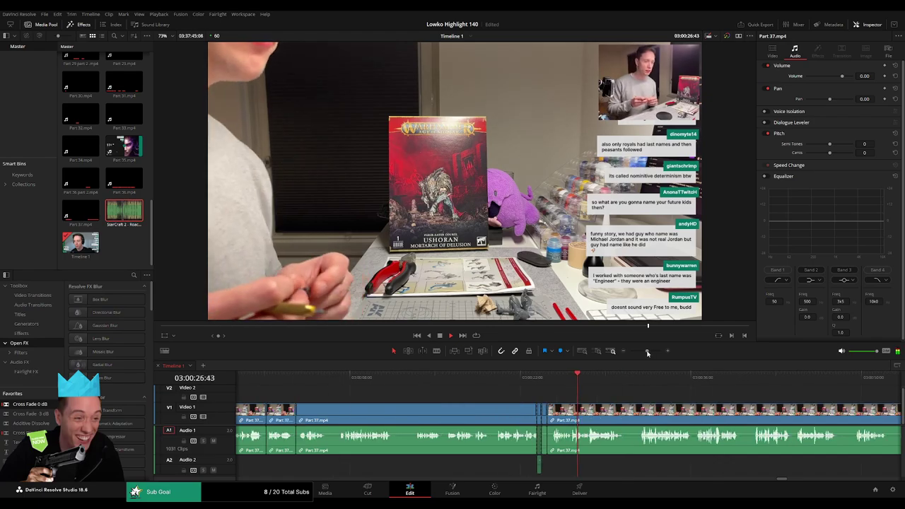
pyautogui.moveTo(683, 397); pyautogui.dragTo(479, 390)
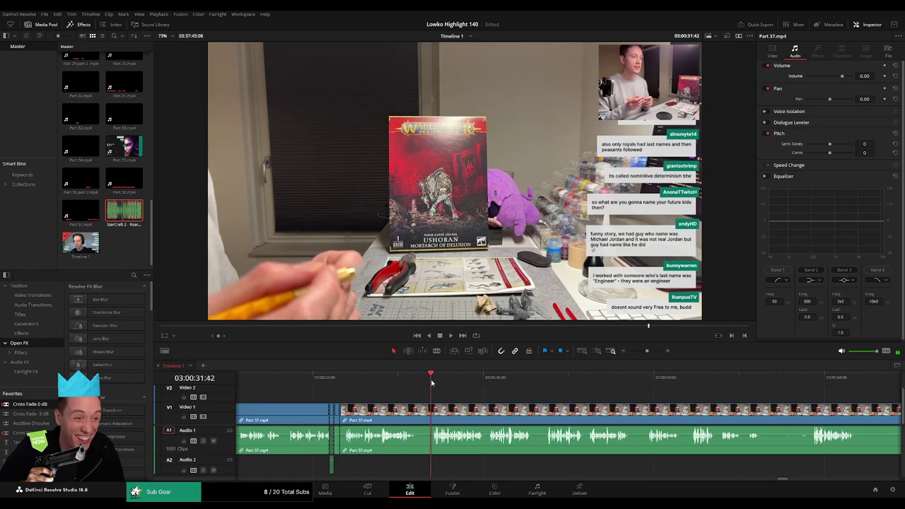
pyautogui.click(420, 412)
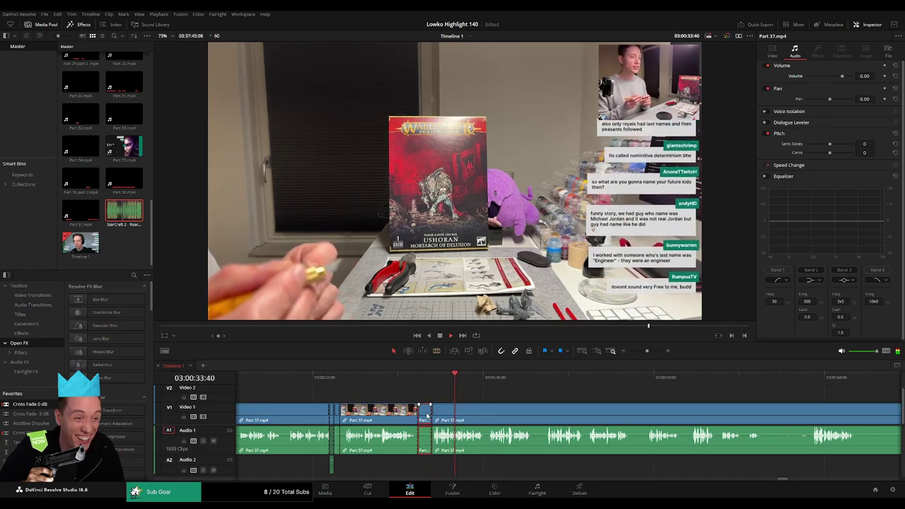
pyautogui.press('a')
pyautogui.scroll(-2, 445, 395)
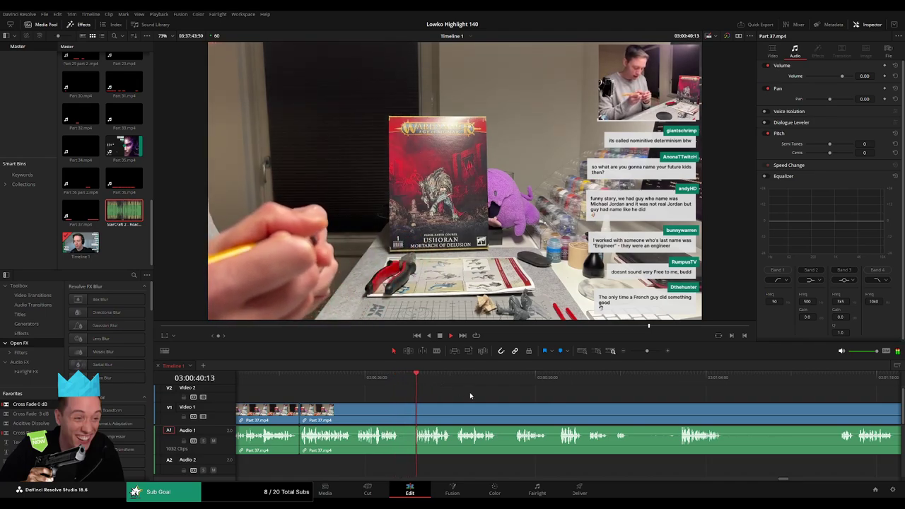
# Split Part 37.mp4 around the pause just before 03:00:40 and ripple-delete it
pyautogui.click(403, 413)
pyautogui.click(416, 413)
pyautogui.press('a')
pyautogui.click(411, 414)
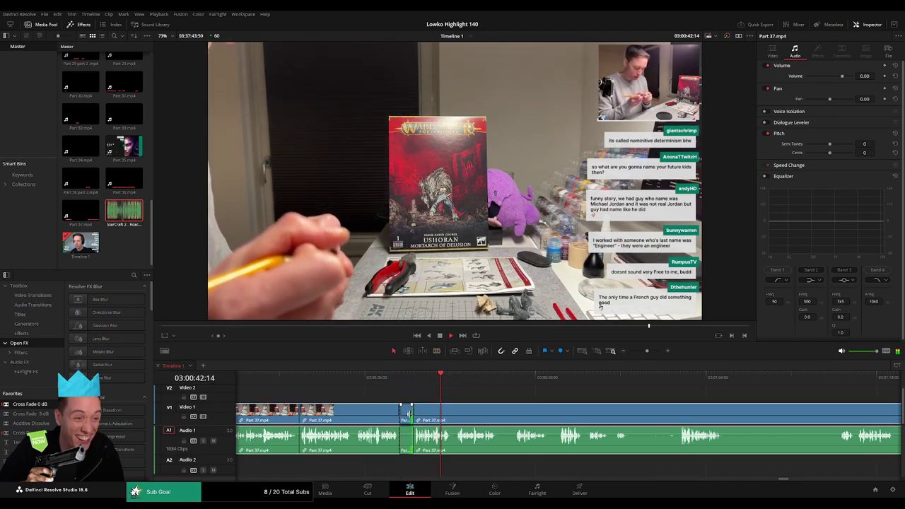
pyautogui.click(405, 416)
pyautogui.press('Delete')
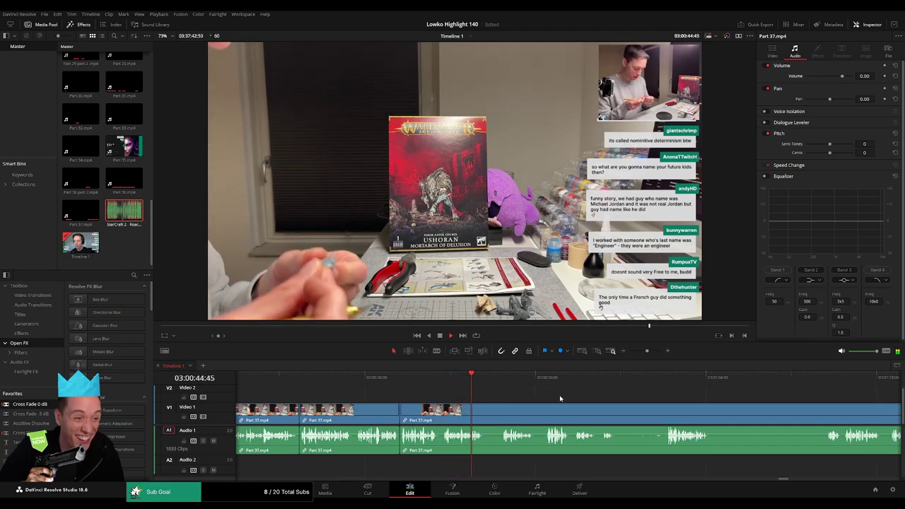
# Split Part 37.mp4 around the pause from about 03:00:57 to 03:01:00:48 and ripple-delete it
pyautogui.moveTo(560, 399); pyautogui.dragTo(445, 390)
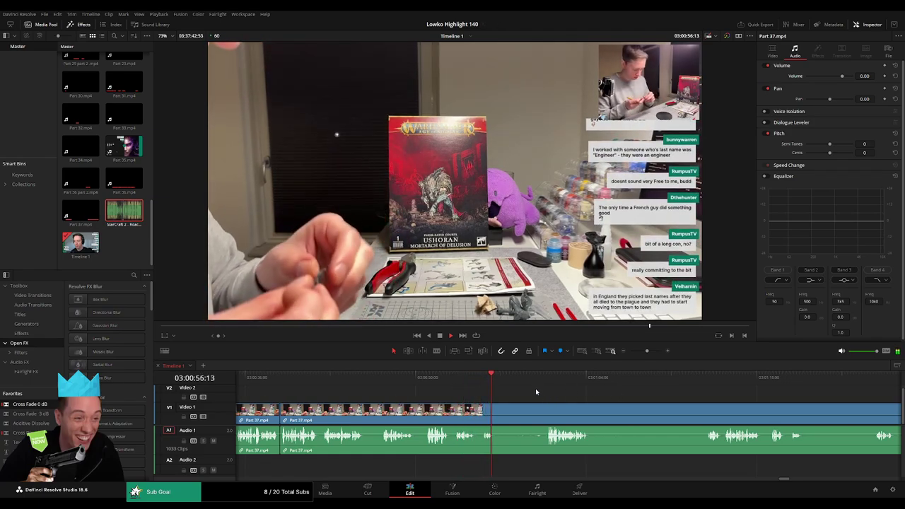
pyautogui.press('b')
pyautogui.click(504, 410)
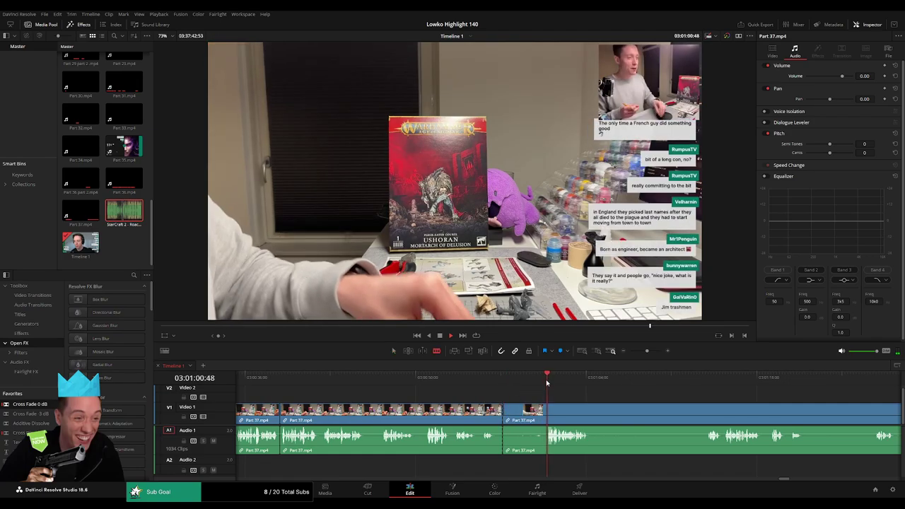
pyautogui.click(548, 414)
pyautogui.press('a')
pyautogui.click(535, 413)
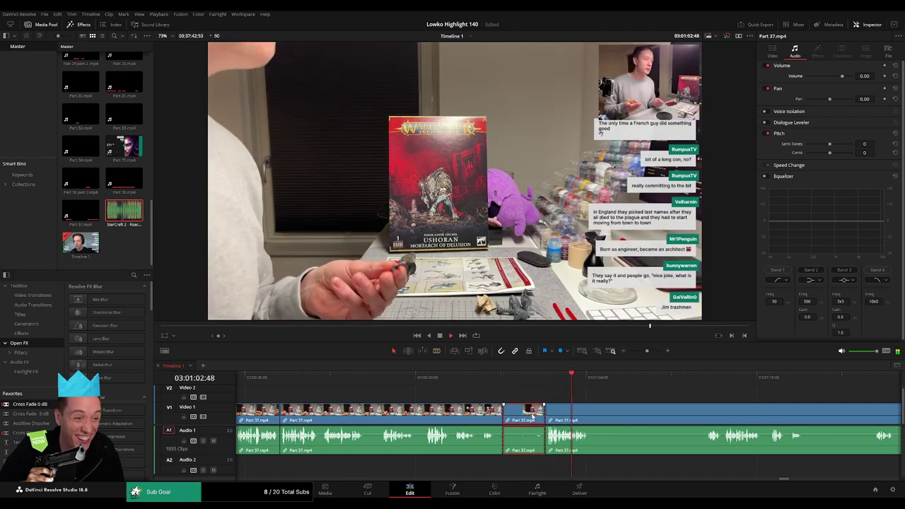
pyautogui.press('Delete')
# Cut out and close up the long silence in Part 37.mp4 from about 03:01:01 to 03:01:10
pyautogui.moveTo(535, 414); pyautogui.dragTo(386, 404)
pyautogui.click(507, 378)
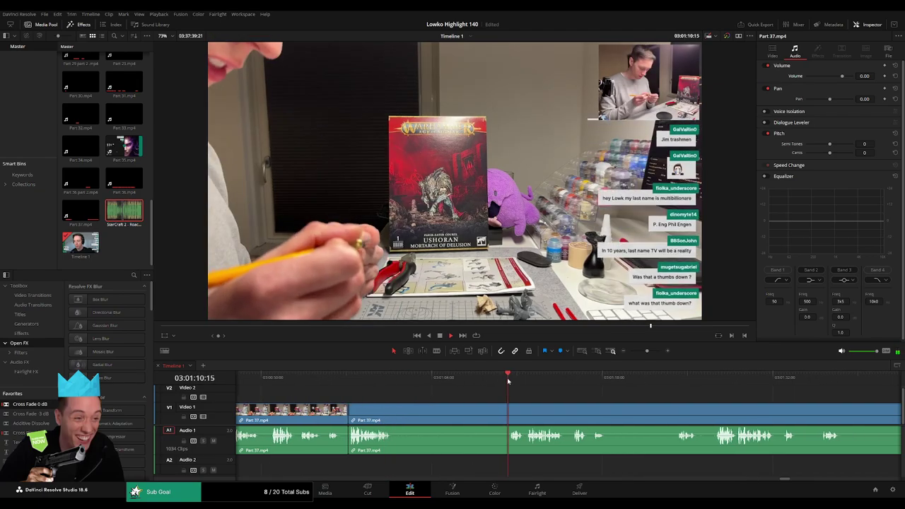
pyautogui.press('b')
pyautogui.click(395, 414)
pyautogui.click(508, 416)
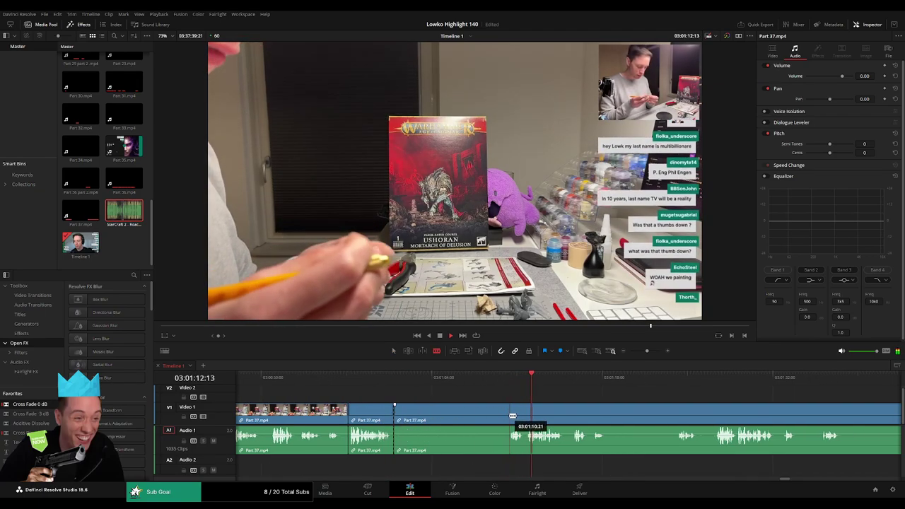
pyautogui.press('a')
pyautogui.click(492, 418)
pyautogui.press('Delete')
pyautogui.press('space')
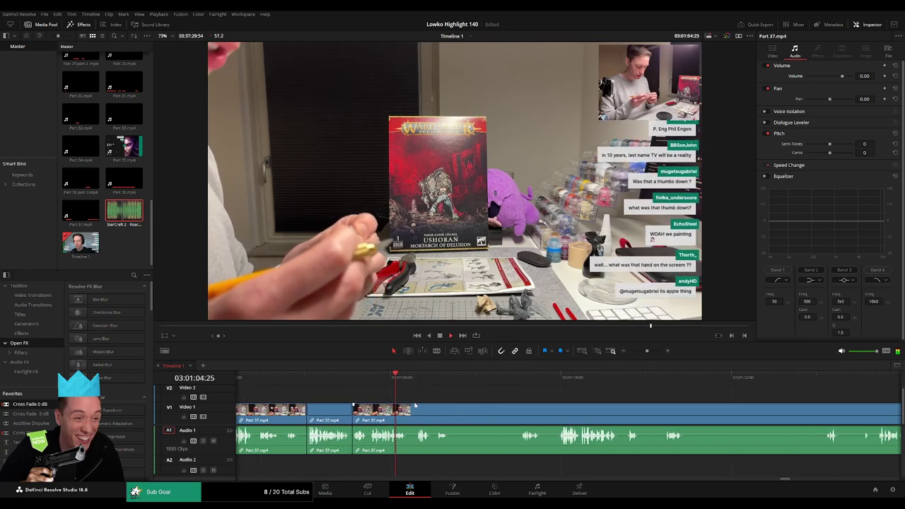
# Split Part 37.mp4 around the silence from about 03:01:09 to 03:01:14 and ripple-delete it
pyautogui.click(409, 413)
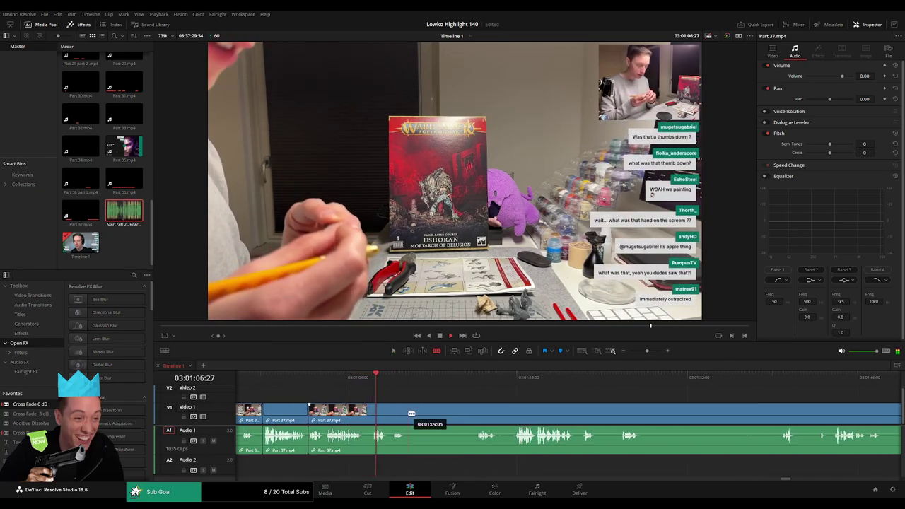
pyautogui.click(474, 415)
pyautogui.press('a')
pyautogui.click(466, 415)
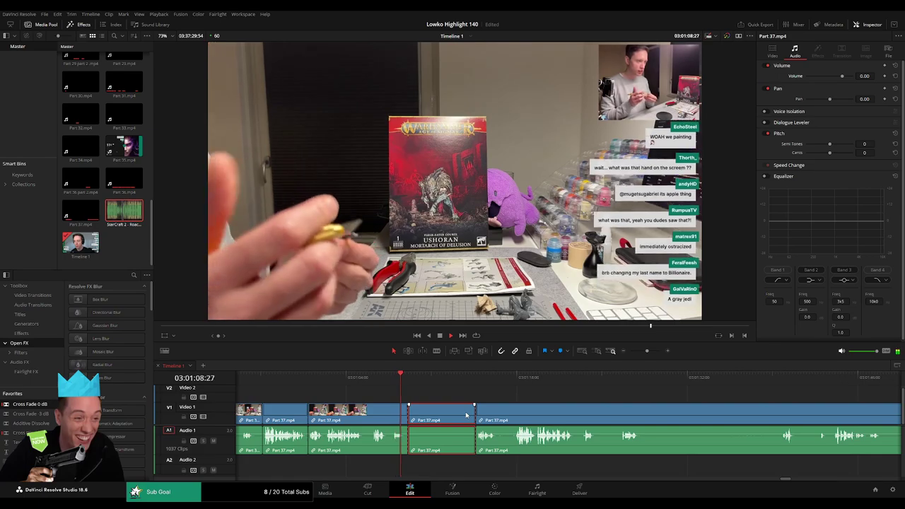
pyautogui.press('Delete')
# Isolate the short gap in Part 37.mp4 between about 03:01:11 and 03:01:12 and ripple-delete it
pyautogui.moveTo(433, 413); pyautogui.dragTo(453, 413)
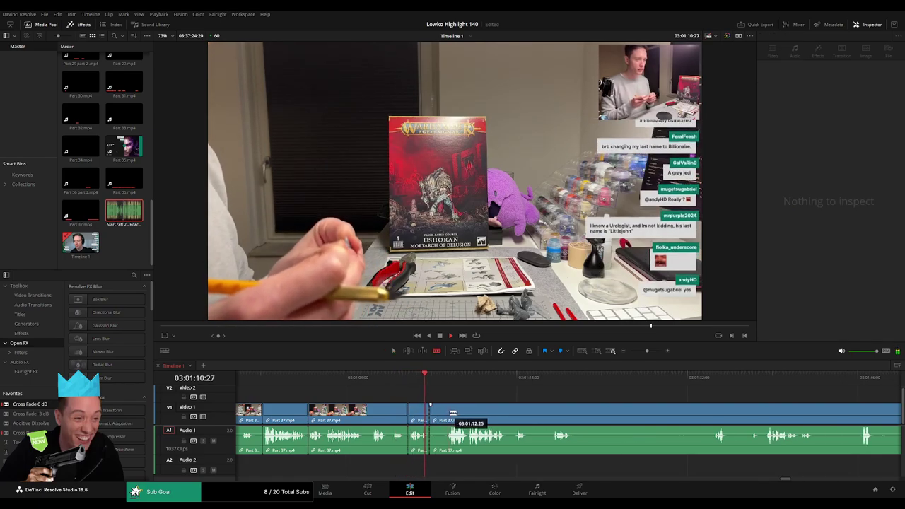
pyautogui.click(448, 413)
pyautogui.press('a')
pyautogui.click(441, 417)
pyautogui.press('Delete')
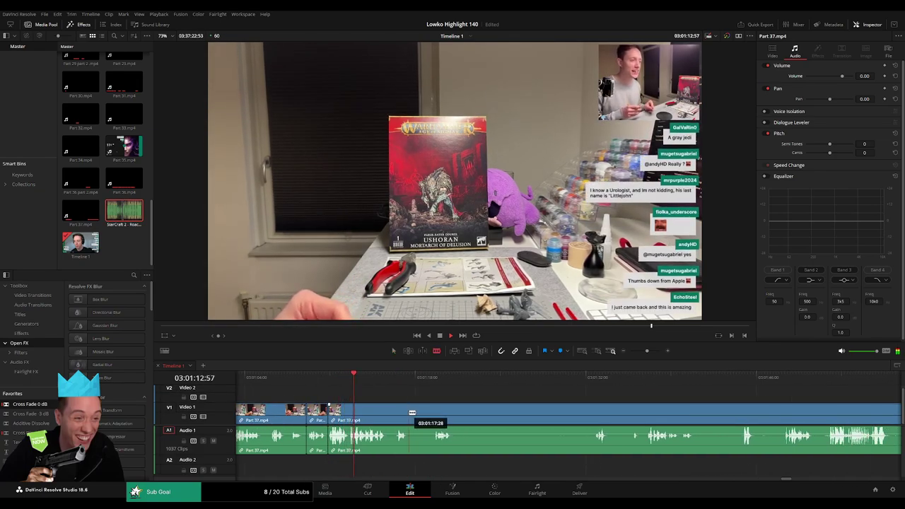
# Ripple-delete the pause starting at about 03:01:17:28, and the long quiet stretch from about 03:01:19 to 03:01:30:49
pyautogui.click(412, 412)
pyautogui.click(435, 412)
pyautogui.press('a')
pyautogui.click(426, 414)
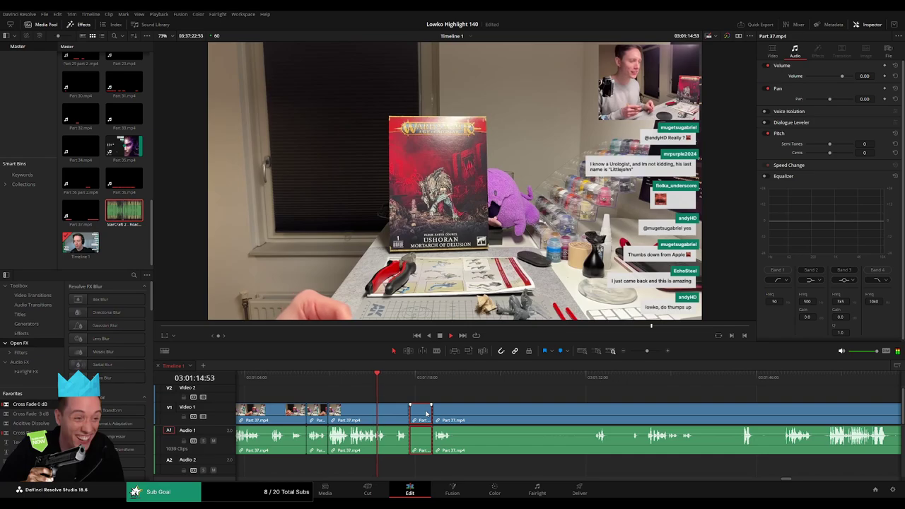
pyautogui.press('Delete')
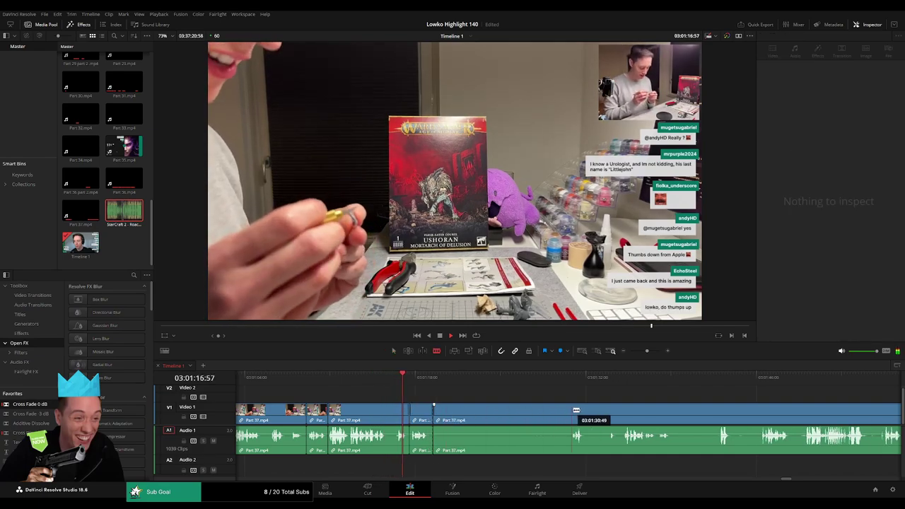
pyautogui.click(550, 410)
pyautogui.press('Delete')
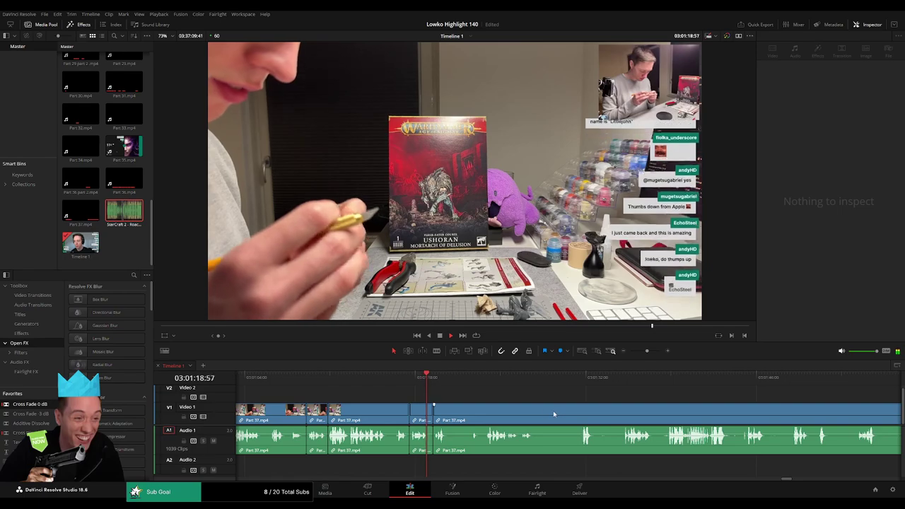
# Split Part 37.mp4 around the short pause ending at about 03:01:22:10 and ripple-delete it
pyautogui.hscroll(3, 466, 409)
pyautogui.click(384, 382)
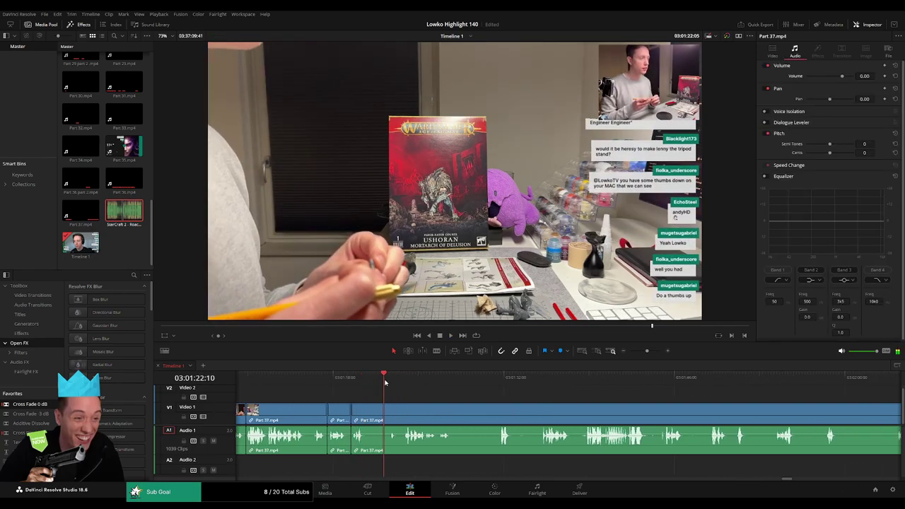
pyautogui.press('b')
pyautogui.click(368, 415)
pyautogui.click(387, 416)
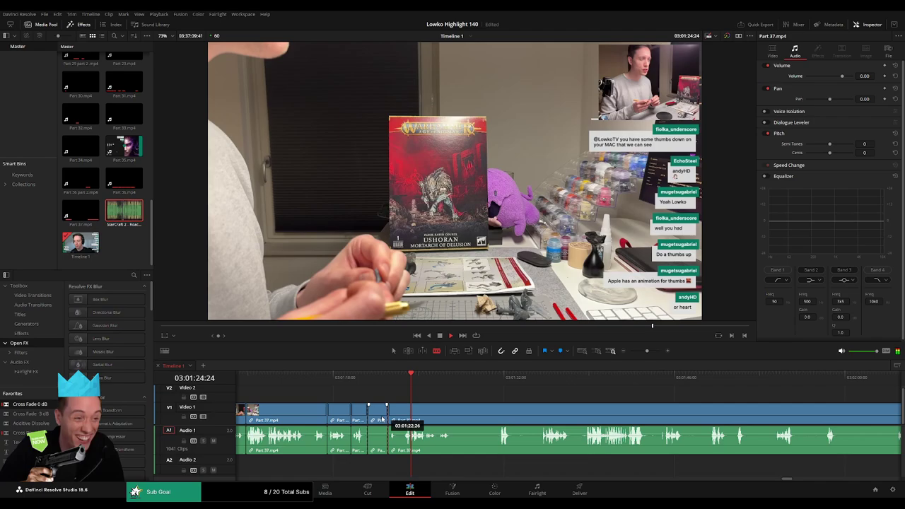
pyautogui.press('a')
pyautogui.click(382, 418)
pyautogui.press('Delete')
# Cut out and close up the silence in Part 37.mp4 from about 03:01:26 to 03:01:29:43
pyautogui.moveTo(436, 403); pyautogui.dragTo(330, 393)
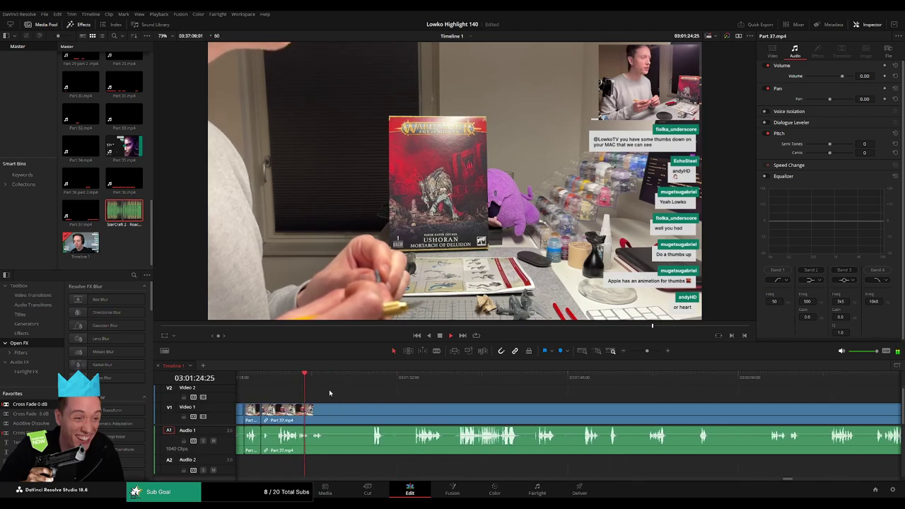
pyautogui.click(369, 385)
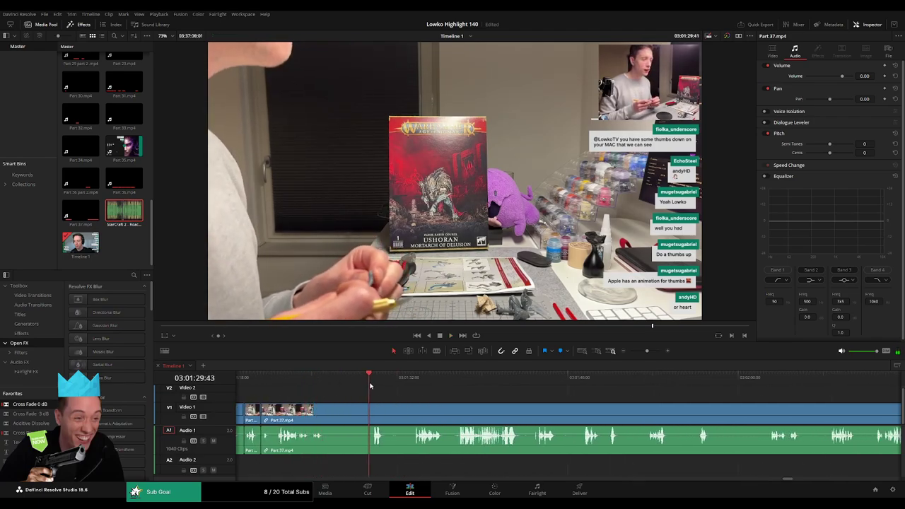
pyautogui.press('space')
pyautogui.press('b')
pyautogui.click(326, 414)
pyautogui.click(368, 414)
pyautogui.press('a')
pyautogui.click(353, 412)
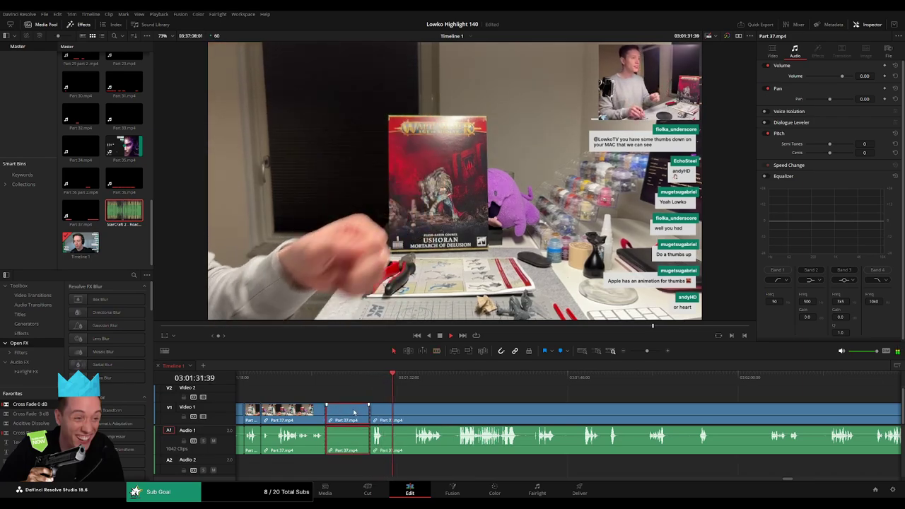
pyautogui.press('Delete')
# Isolate the word ending at about 03:01:34:03 in Part 37.mp4 as its own short piece and silence its audio
pyautogui.click(349, 377)
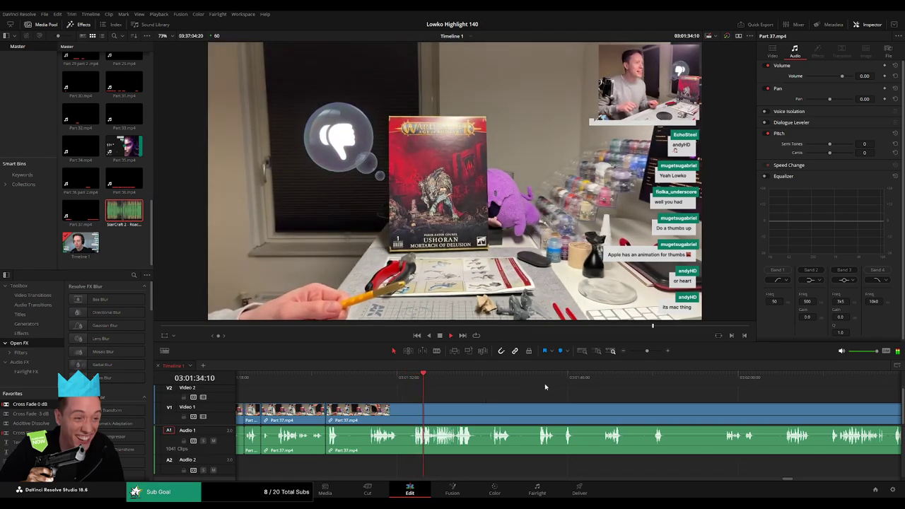
pyautogui.moveTo(646, 351); pyautogui.dragTo(652, 351)
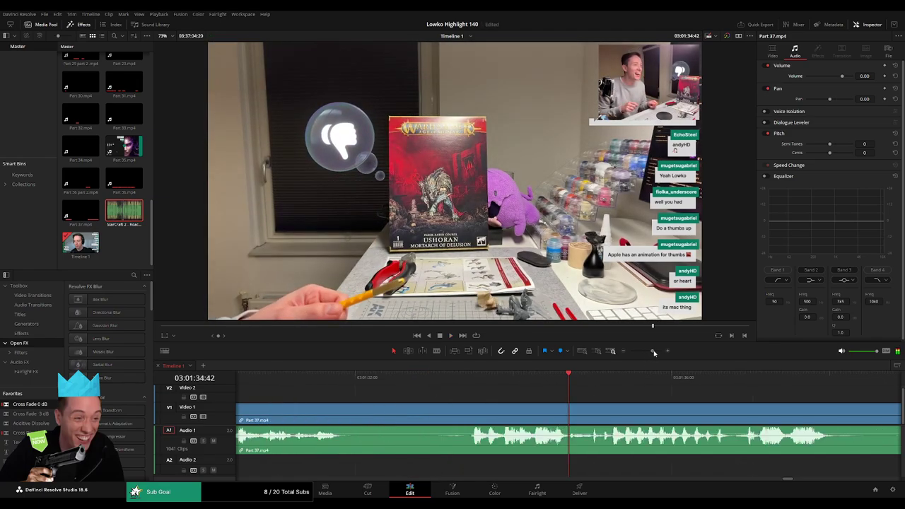
pyautogui.click(422, 373)
pyautogui.click(463, 382)
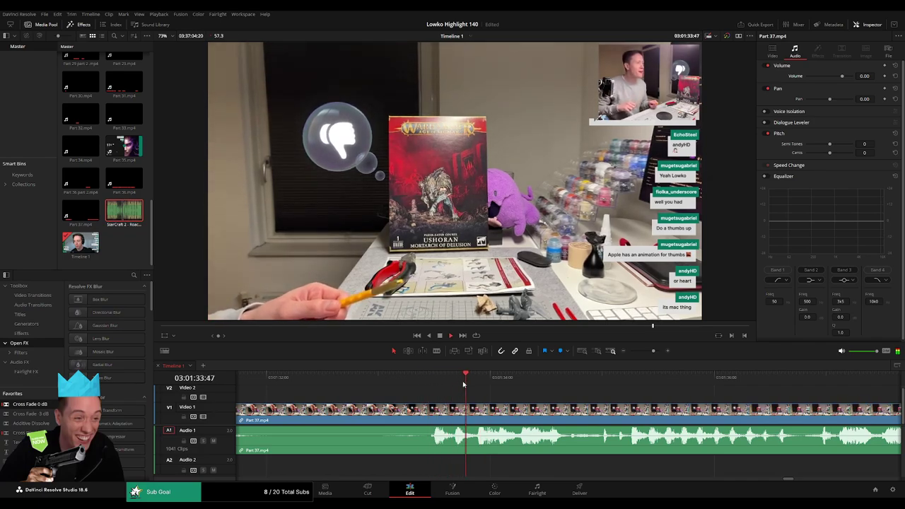
pyautogui.click(472, 417)
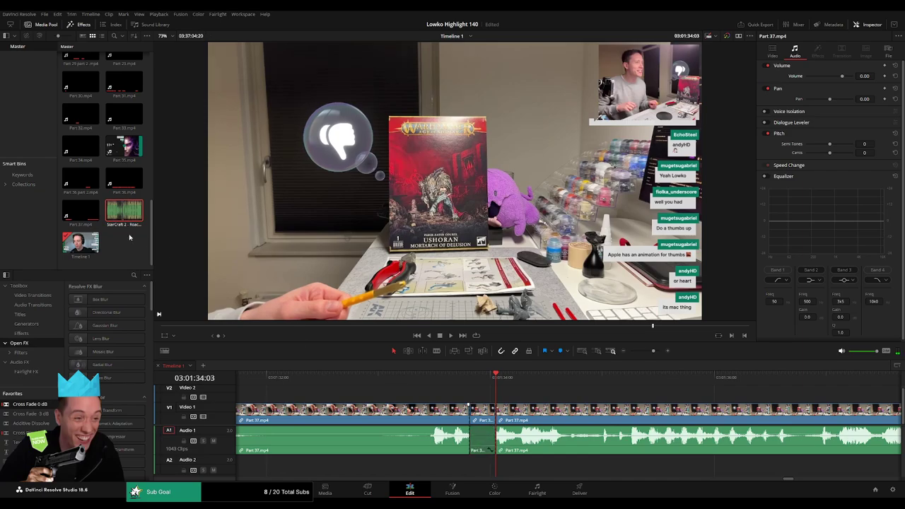
# Place StarCraft 2 - Roach Quotes.mp3 on Audio 2 under the silenced piece, trim it to the same length, and set its volume to -23
pyautogui.moveTo(123, 212); pyautogui.dragTo(496, 464)
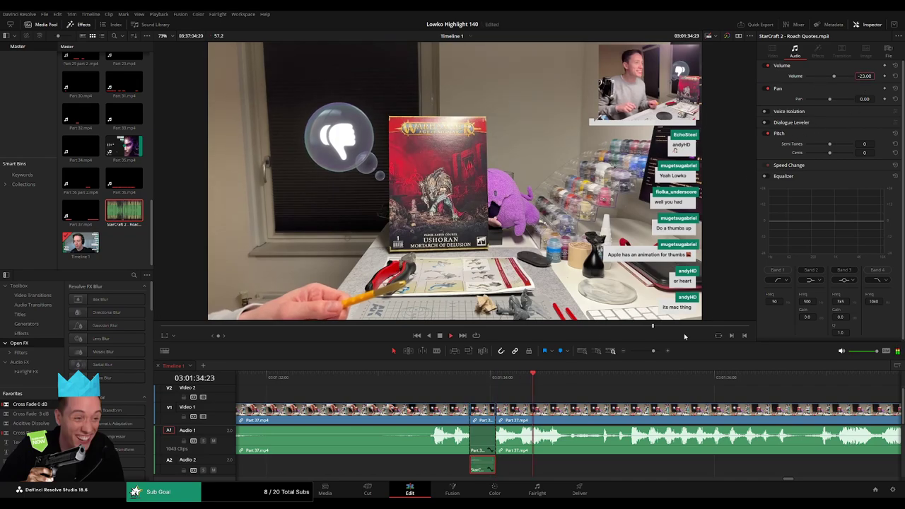
pyautogui.moveTo(653, 350); pyautogui.dragTo(648, 353)
pyautogui.moveTo(663, 395); pyautogui.dragTo(571, 393)
pyautogui.click(571, 393)
pyautogui.press('space')
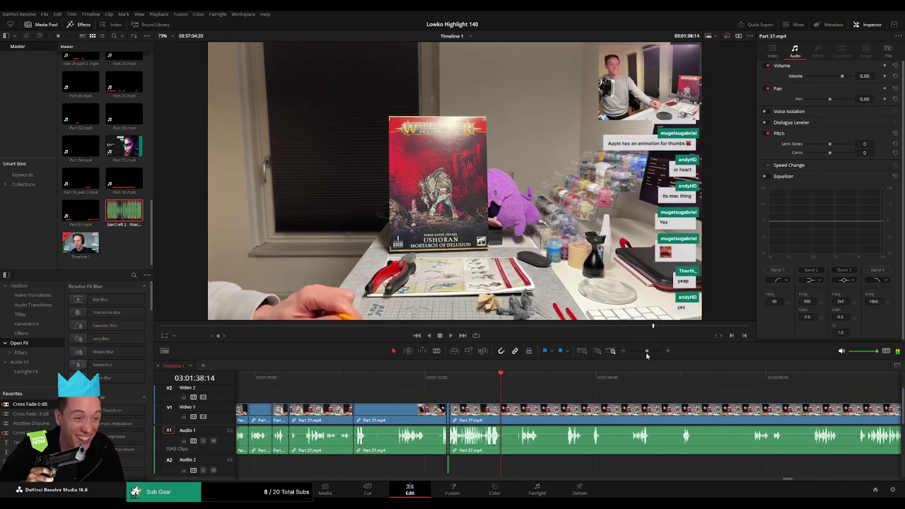
# Split Part 37.mp4 around the section from about 03:01:39 to just before 03:01:42 and ripple-delete it
pyautogui.moveTo(647, 355); pyautogui.dragTo(629, 357)
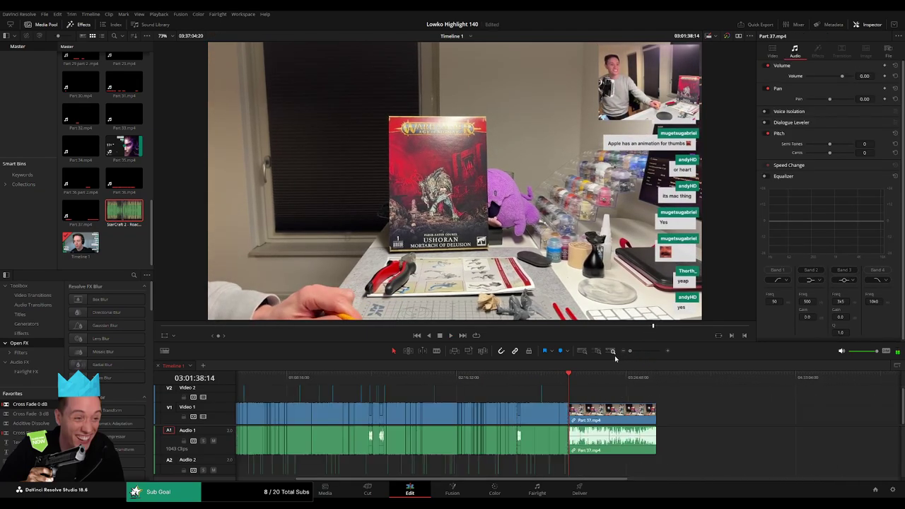
pyautogui.click(651, 379)
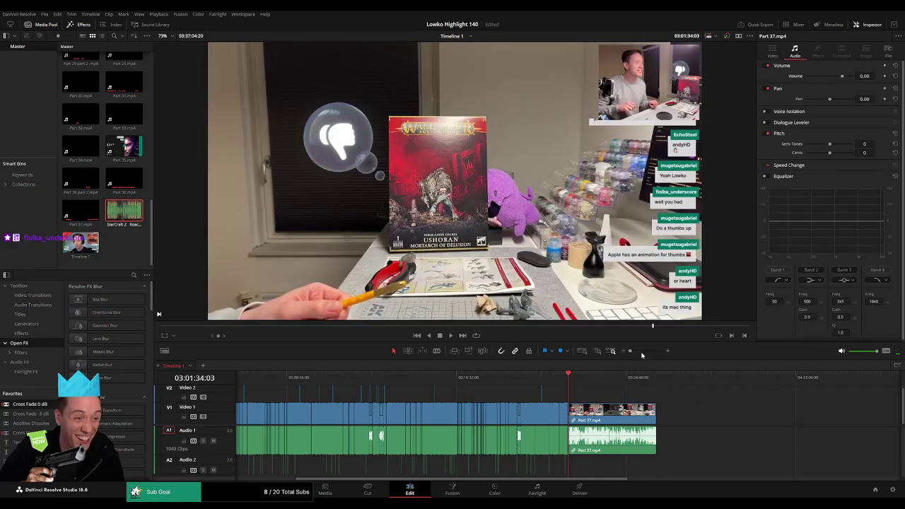
pyautogui.moveTo(642, 355); pyautogui.dragTo(649, 357)
pyautogui.press('space')
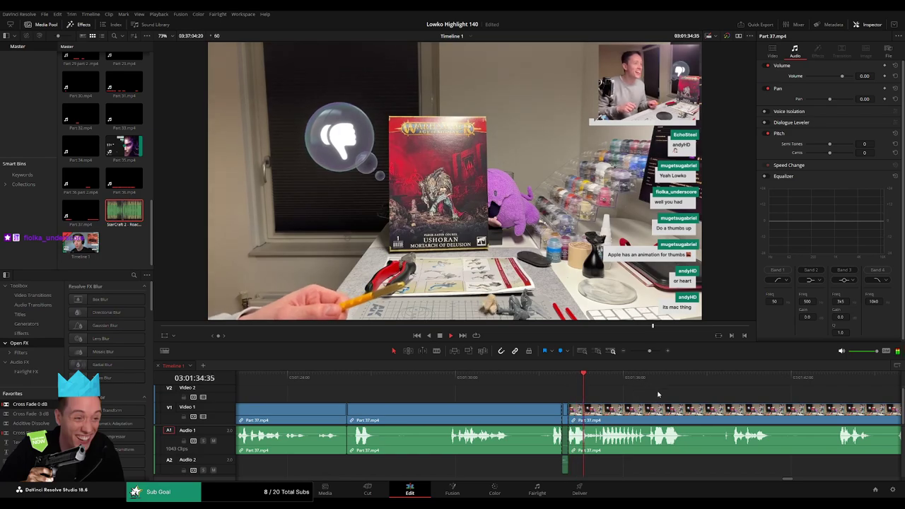
pyautogui.hscroll(4, 597, 402)
pyautogui.click(416, 379)
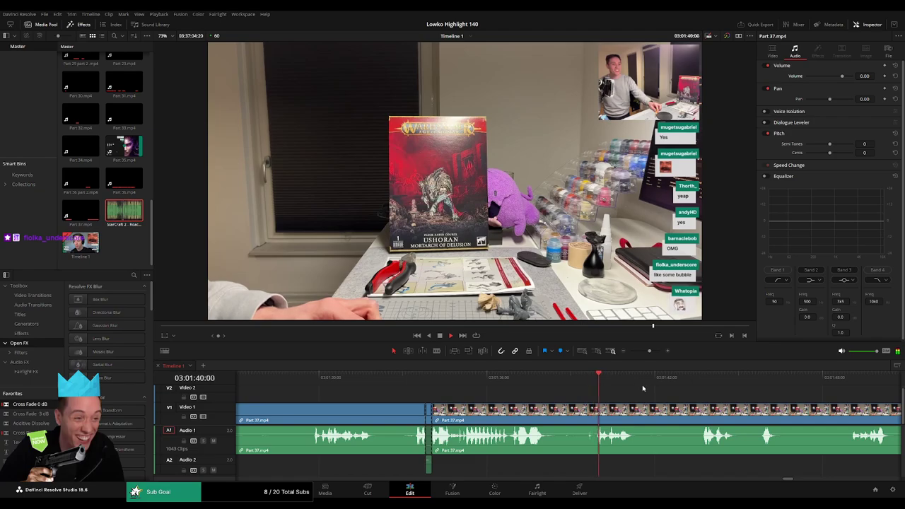
pyautogui.click(574, 410)
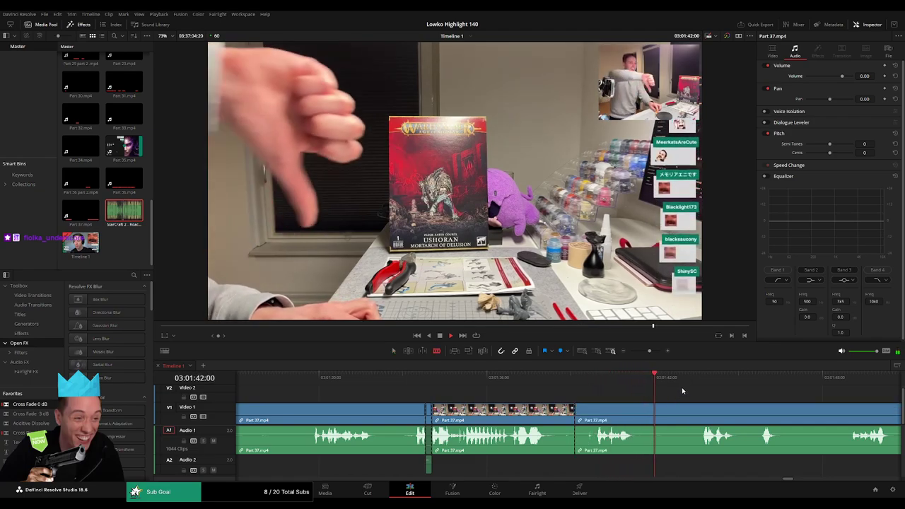
pyautogui.click(647, 414)
pyautogui.press('a')
pyautogui.click(644, 415)
pyautogui.press('Delete')
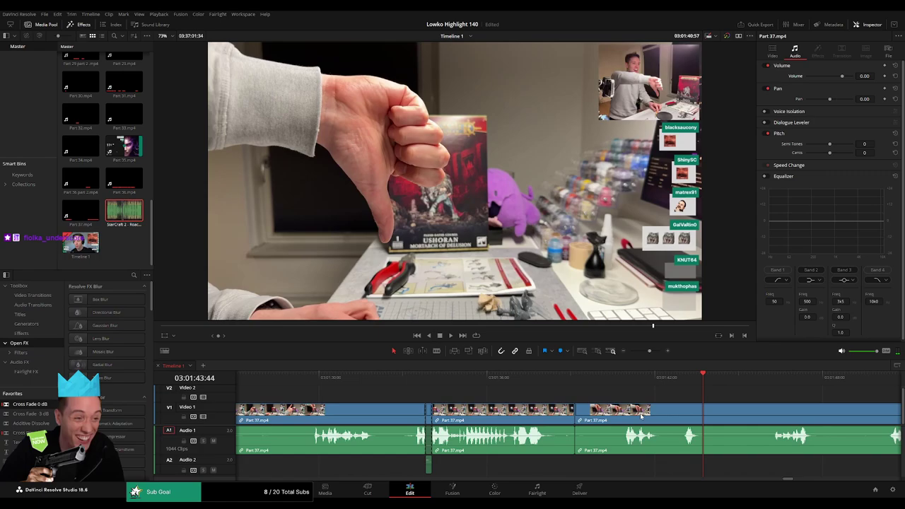
# Review the footage from about 03:01:41 onward, then isolate and ripple-delete the short pause around 03:02:00
pyautogui.click(613, 382)
pyautogui.moveTo(716, 398); pyautogui.dragTo(574, 396)
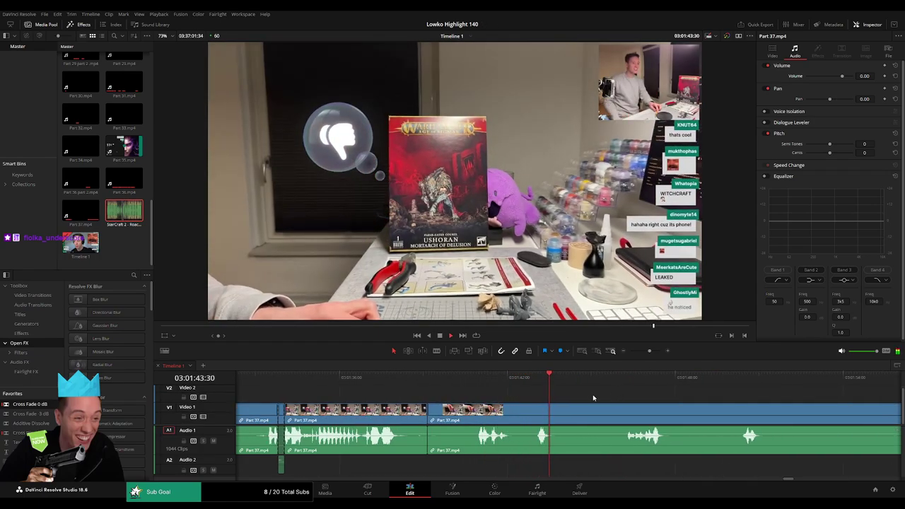
pyautogui.hscroll(1, 552, 387)
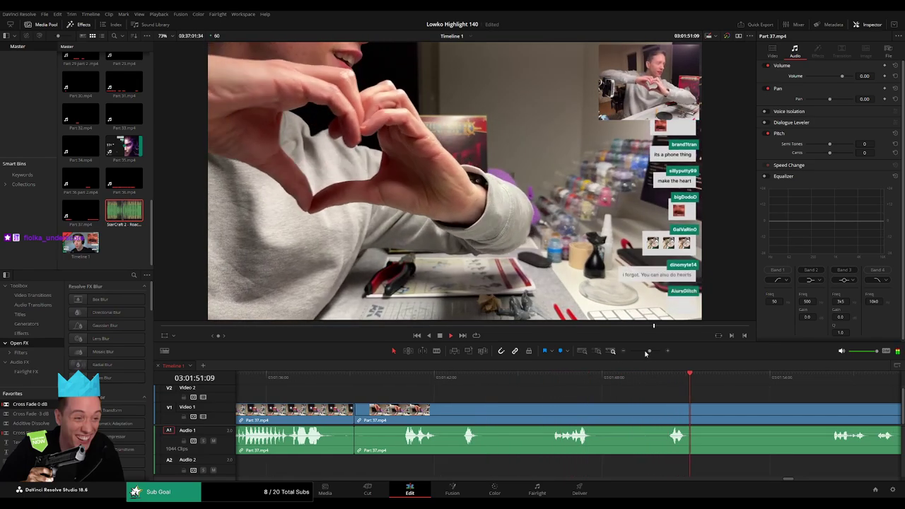
pyautogui.moveTo(649, 351); pyautogui.dragTo(645, 353)
pyautogui.hscroll(1, 552, 382)
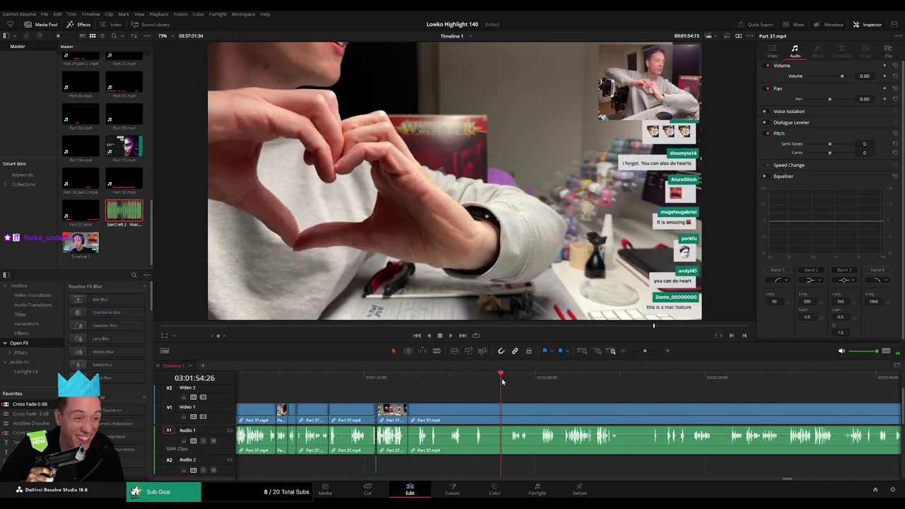
pyautogui.moveTo(576, 396); pyautogui.dragTo(448, 383)
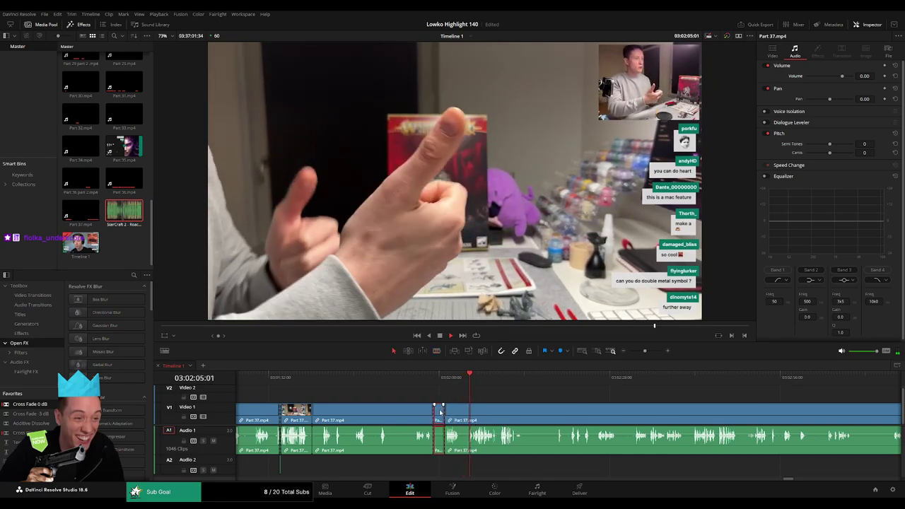
pyautogui.press('Delete')
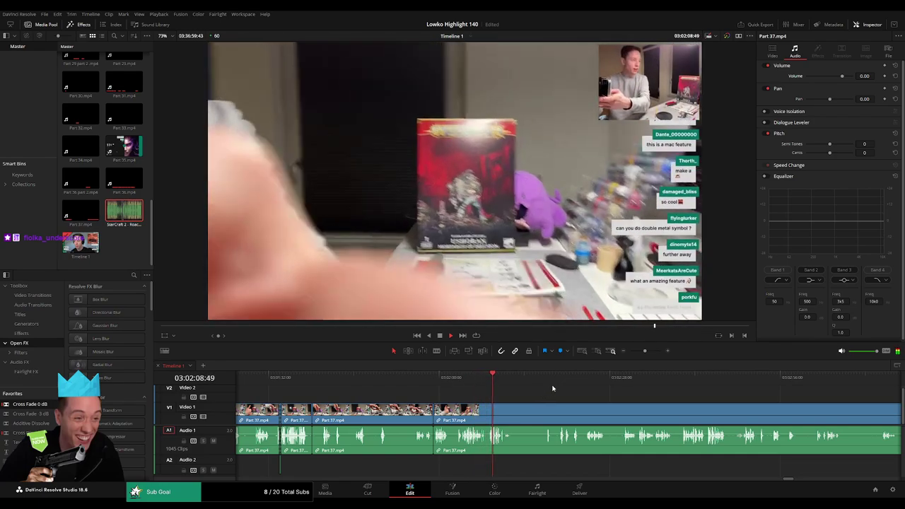
# Split Part 37.mp4 around the section from about 03:02:27 to 03:02:30 and ripple-delete it
pyautogui.moveTo(529, 397); pyautogui.dragTo(471, 401)
pyautogui.hscroll(1, 471, 400)
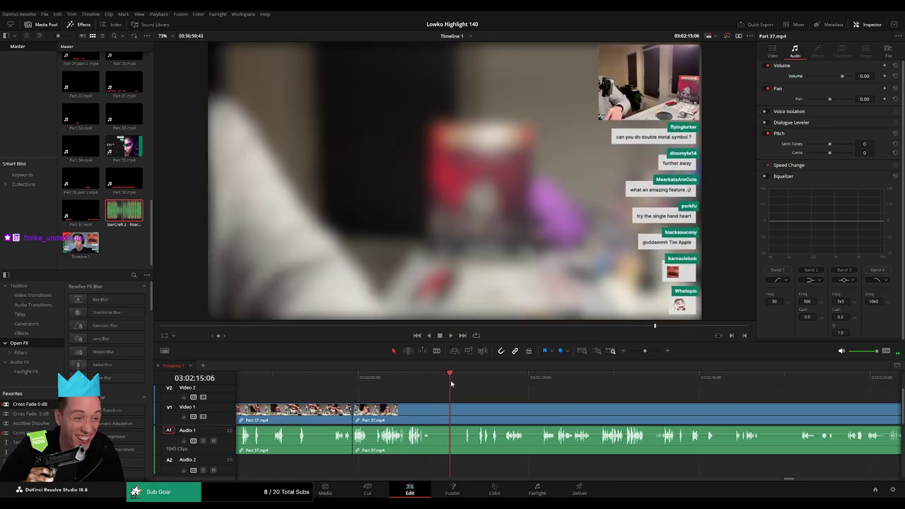
pyautogui.press('space')
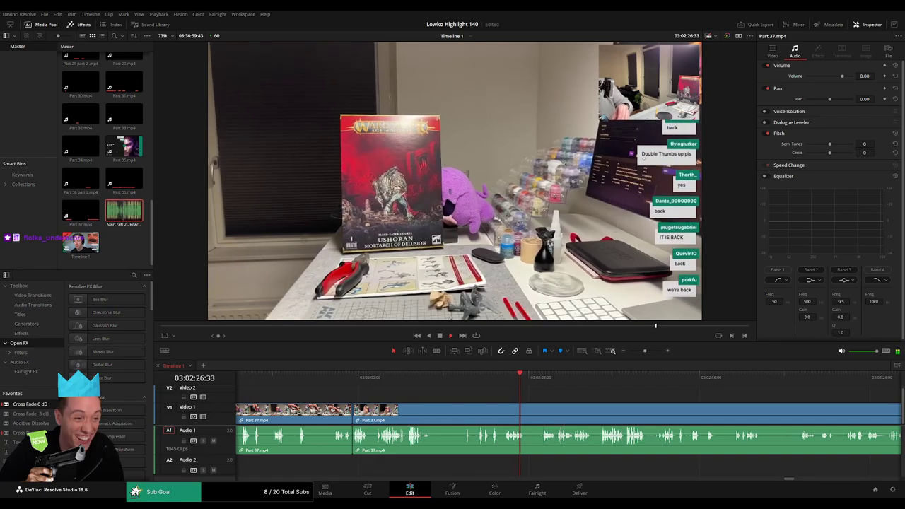
pyautogui.click(542, 378)
pyautogui.moveTo(587, 396); pyautogui.dragTo(425, 400)
pyautogui.press('b')
pyautogui.click(370, 409)
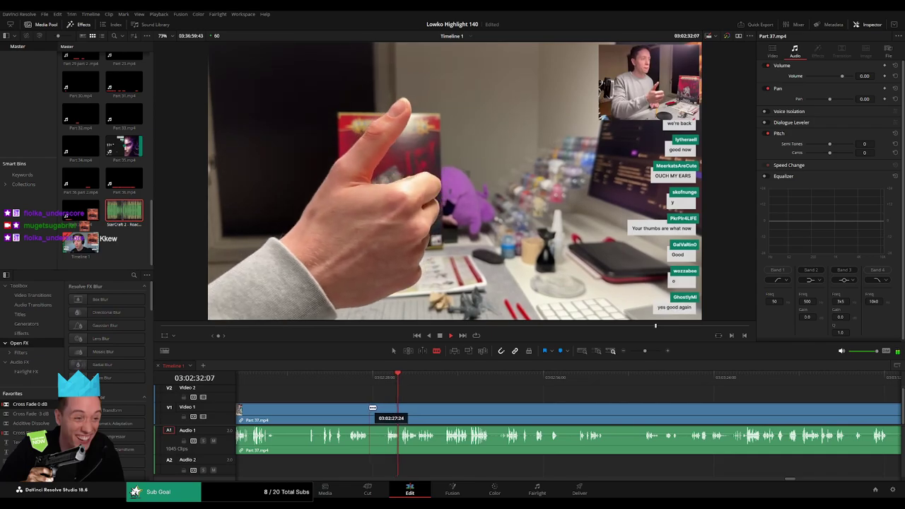
pyautogui.click(385, 409)
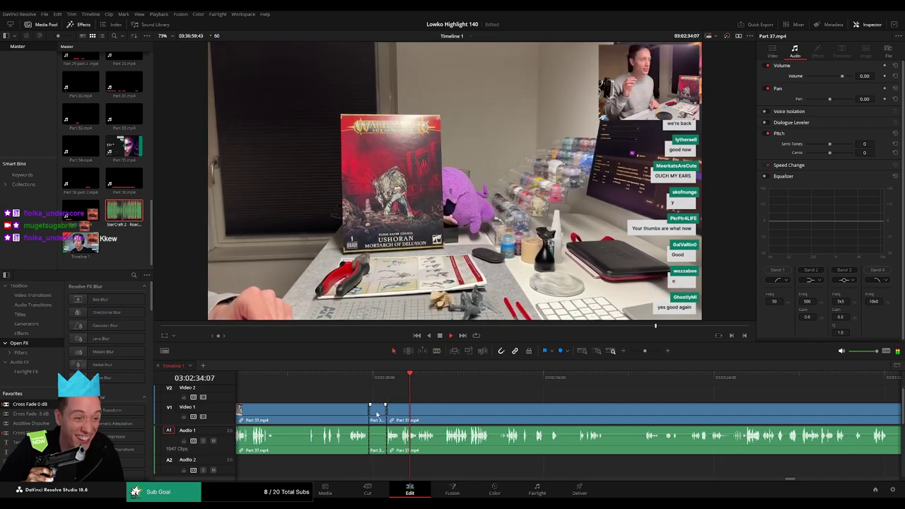
pyautogui.press('a')
pyautogui.click(376, 413)
pyautogui.press('Delete')
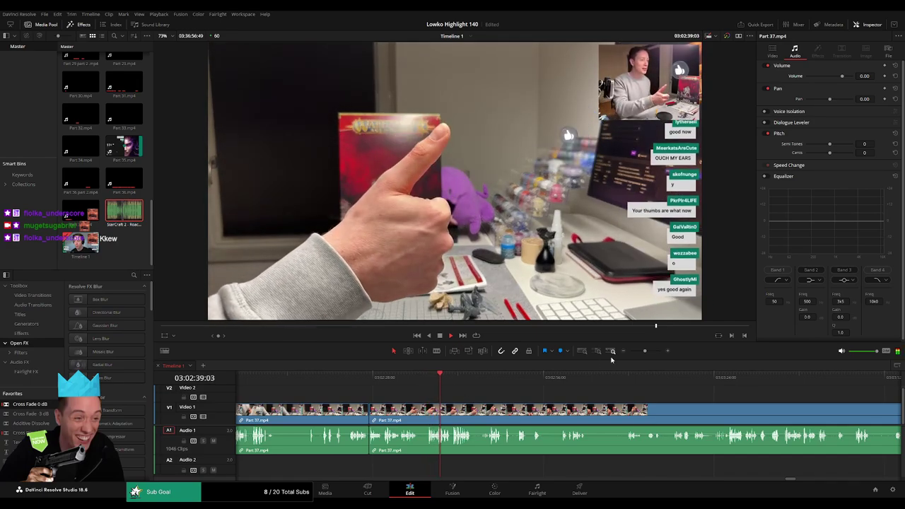
# Isolate and silence the word ending at 03:02:38:11, covering it with StarCraft 2 - Roach Quotes.mp3 on Audio 2, trimmed to match, at volume -23
pyautogui.moveTo(644, 350); pyautogui.dragTo(650, 351)
pyautogui.click(483, 375)
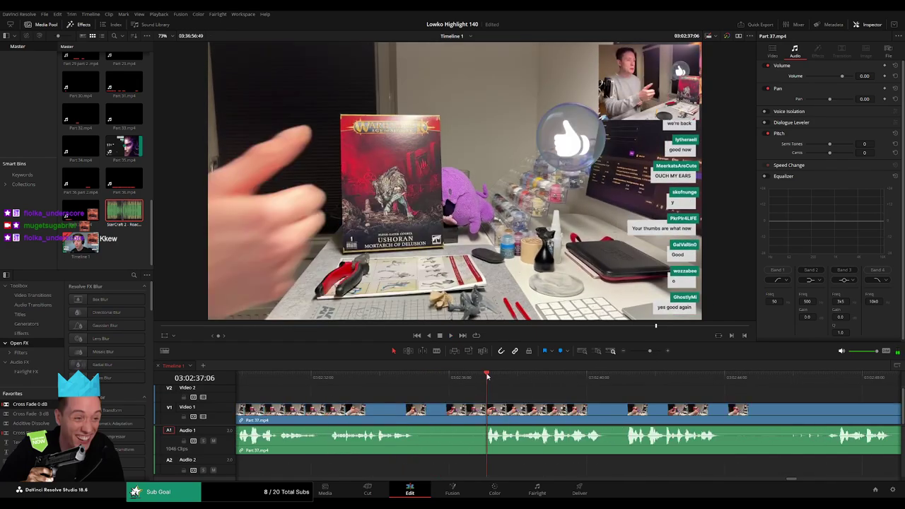
pyautogui.moveTo(512, 383); pyautogui.dragTo(488, 386)
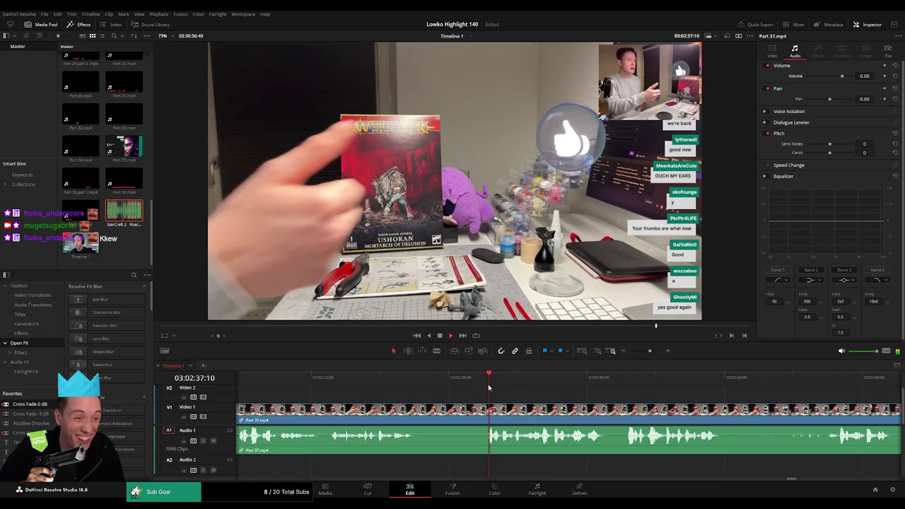
pyautogui.click(530, 410)
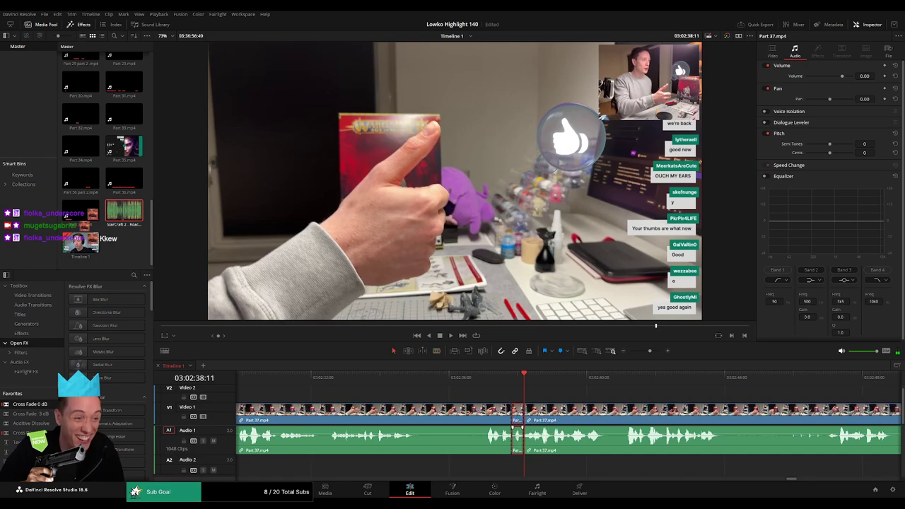
pyautogui.moveTo(138, 224); pyautogui.dragTo(523, 464)
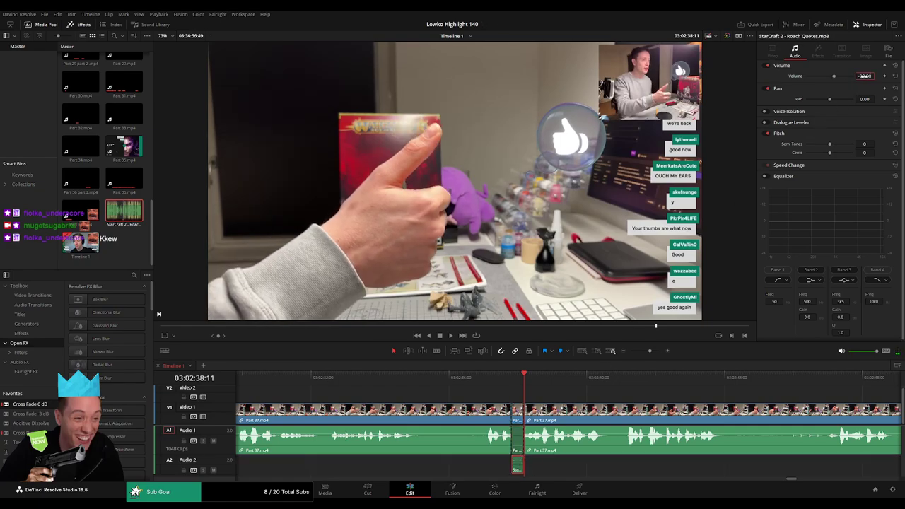
pyautogui.click(668, 396)
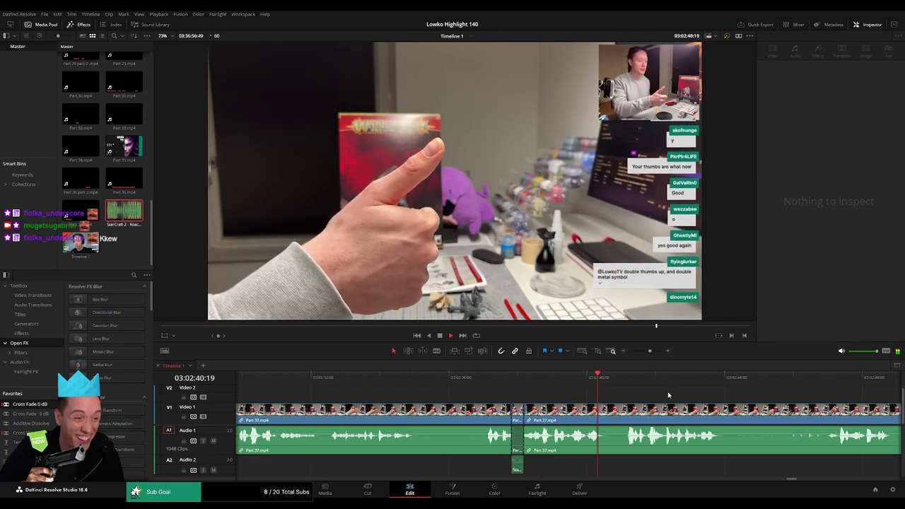
# Isolate the word between 03:02:42:10 and 03:02:42:31 in Part 37.mp4 as its own short piece and silence its audio
pyautogui.moveTo(650, 351); pyautogui.dragTo(645, 352)
pyautogui.click(652, 353)
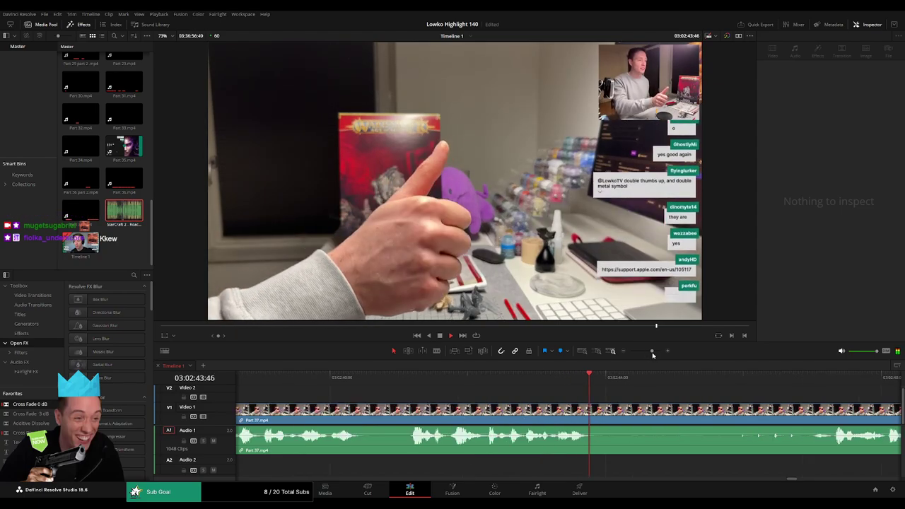
pyautogui.click(414, 380)
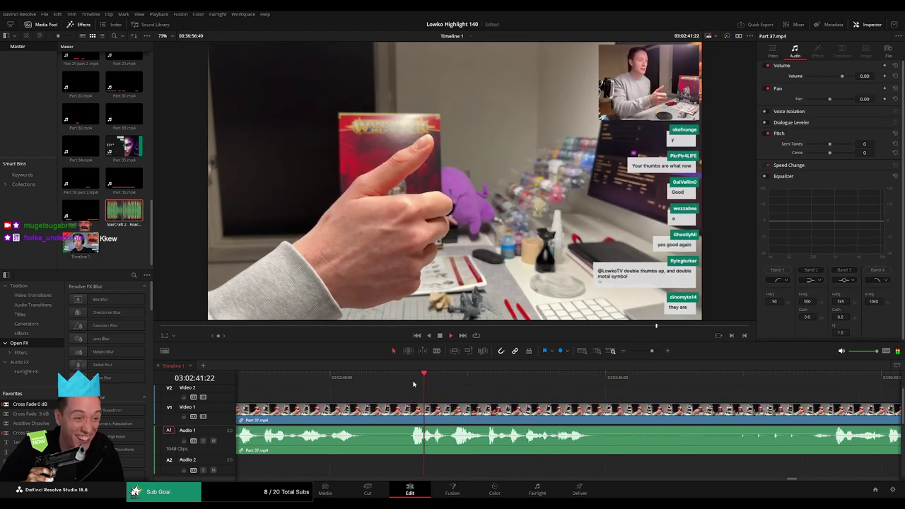
pyautogui.click(479, 377)
pyautogui.hotkey('ctrl', 'b')
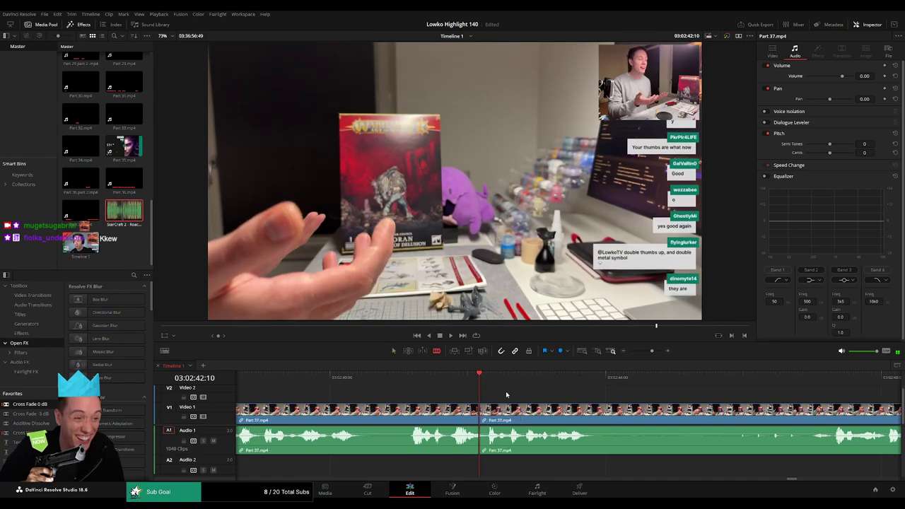
pyautogui.press('space')
pyautogui.hotkey('ctrl', 'b')
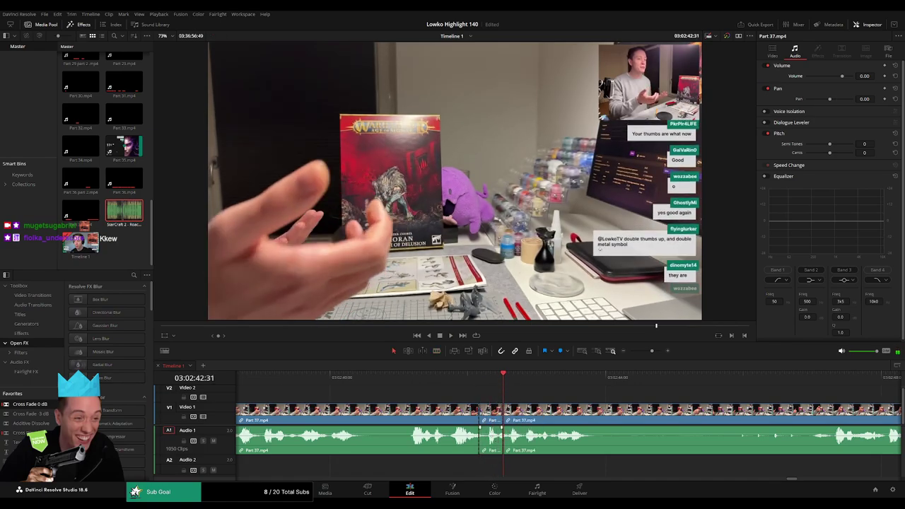
# Place StarCraft 2 - Roach Quotes.mp3 on Audio 2 under the piece starting at 03:02:42:10, trim it to the same length, and set its volume to -23
pyautogui.moveTo(124, 210); pyautogui.dragTo(479, 467)
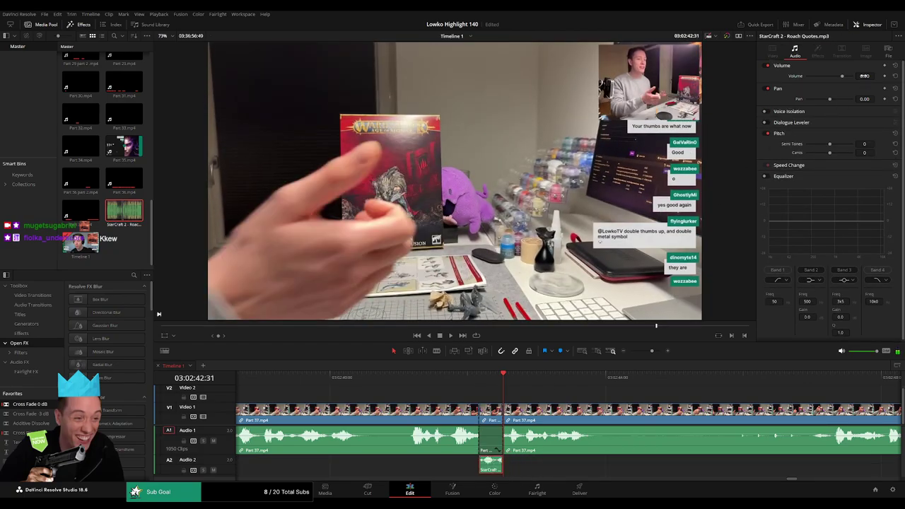
pyautogui.press('space')
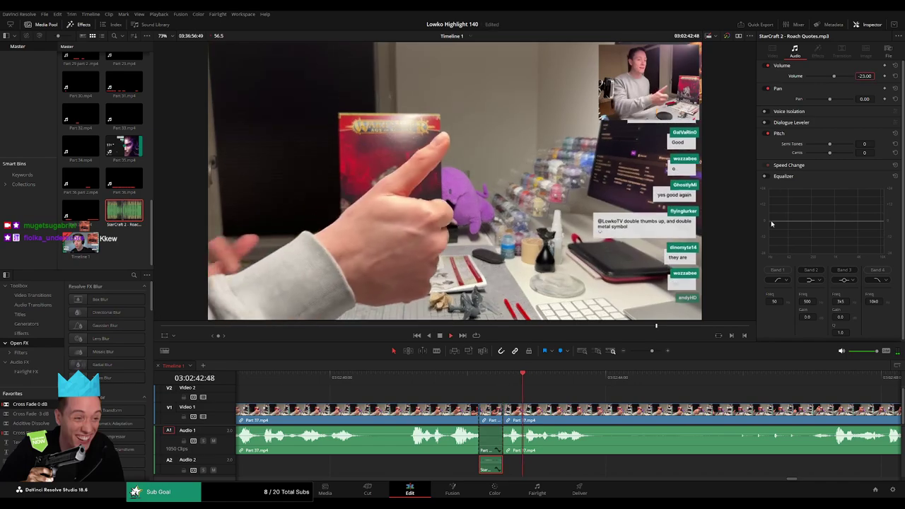
pyautogui.click(644, 397)
# Split Part 37.mp4 around the section from about 03:02:55 to 03:02:59 and ripple-delete it
pyautogui.moveTo(651, 351); pyautogui.dragTo(645, 352)
pyautogui.click(586, 375)
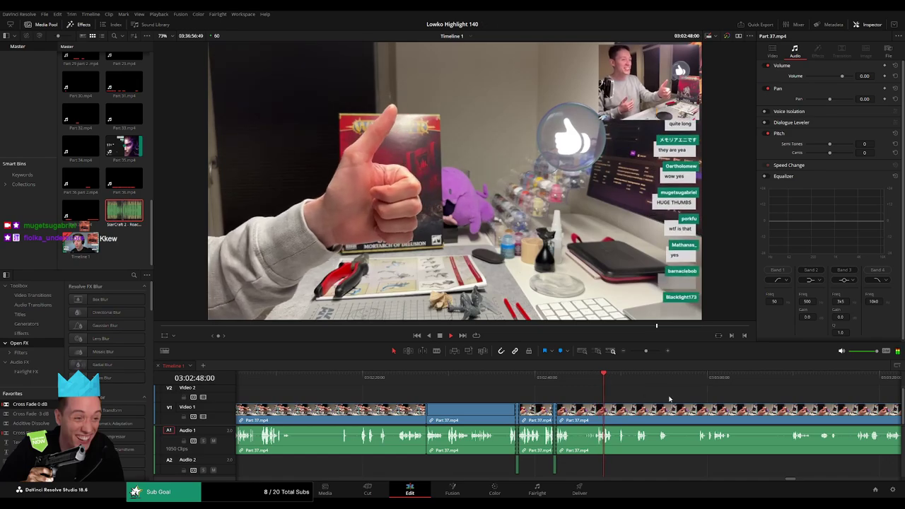
pyautogui.moveTo(670, 399); pyautogui.dragTo(497, 386)
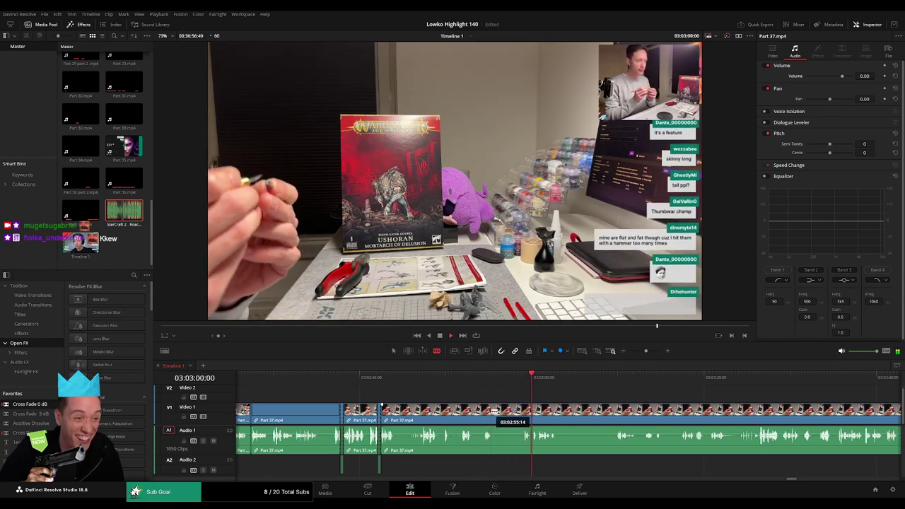
pyautogui.press('b')
pyautogui.click(523, 413)
pyautogui.press('a')
pyautogui.click(519, 414)
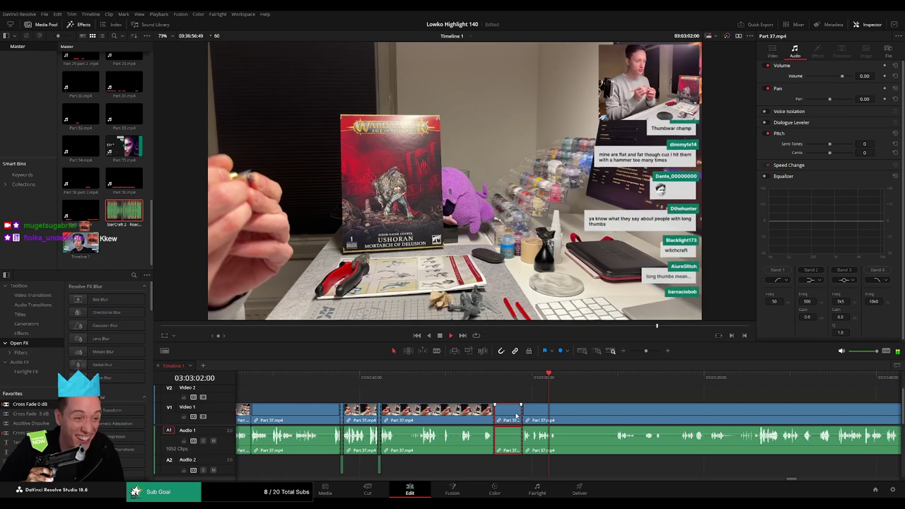
pyautogui.press('Delete')
# Split Part 37.mp4 around the section from about 03:03:00 to 03:03:06:31 and ripple-delete it
pyautogui.click(592, 383)
pyautogui.moveTo(563, 392); pyautogui.dragTo(412, 412)
pyautogui.press('b')
pyautogui.click(379, 417)
pyautogui.click(434, 417)
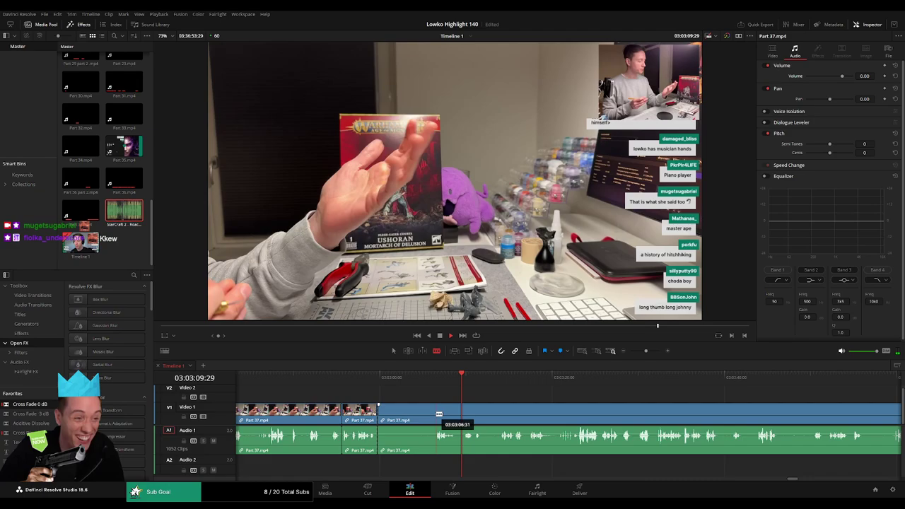
pyautogui.press('a')
pyautogui.click(424, 419)
pyautogui.press('Delete')
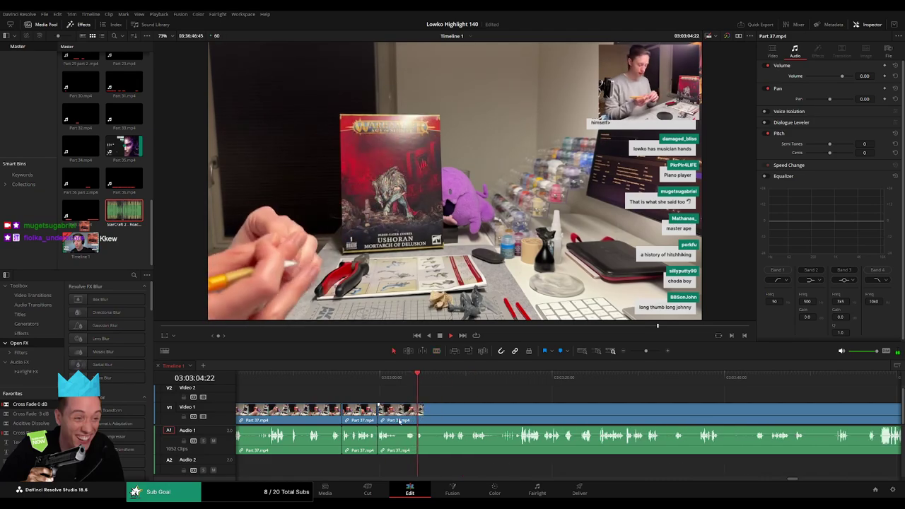
# Cut out the section from about 03:03:02 to 03:03:07 in Part 37.mp4 and close the gap
pyautogui.press('b')
pyautogui.click(439, 379)
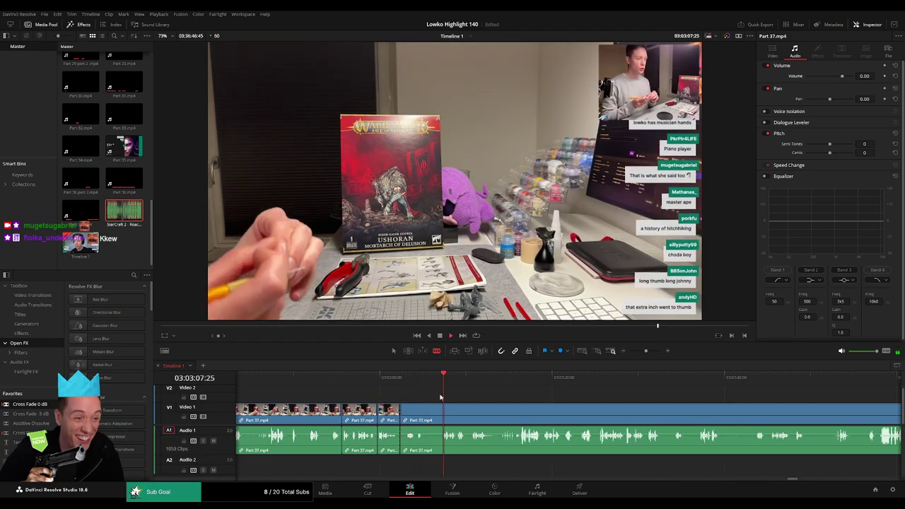
pyautogui.press('Delete')
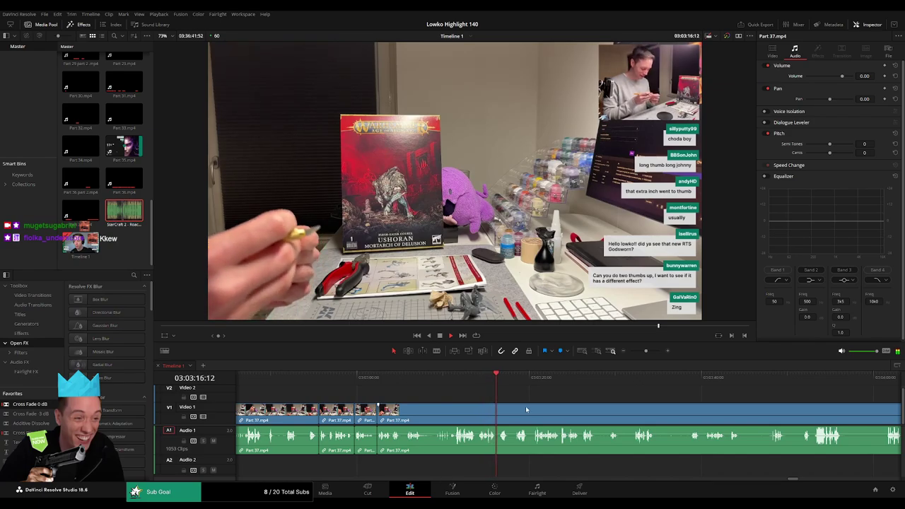
# Isolate the word between 03:03:15:05 and 03:03:15:30 in Part 37.mp4 as its own short piece and silence its audio
pyautogui.moveTo(645, 350); pyautogui.dragTo(652, 352)
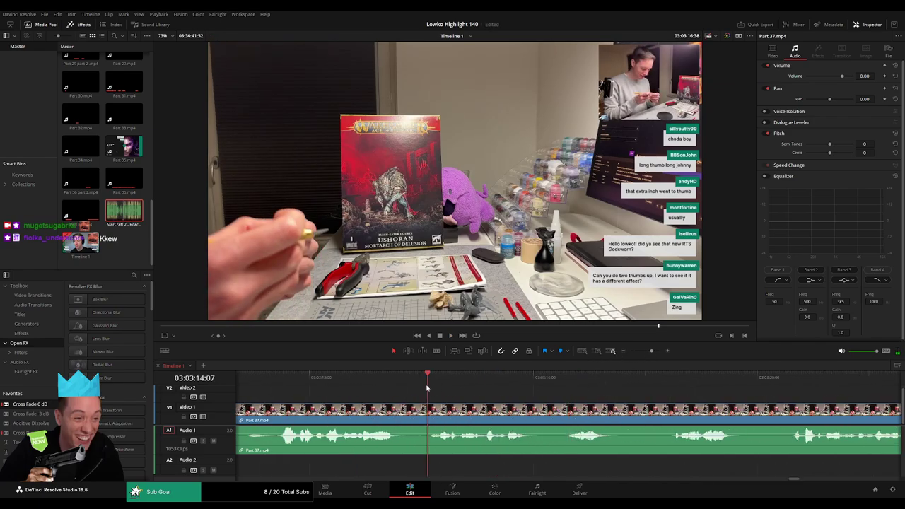
pyautogui.press('space')
pyautogui.press('b')
pyautogui.click(482, 429)
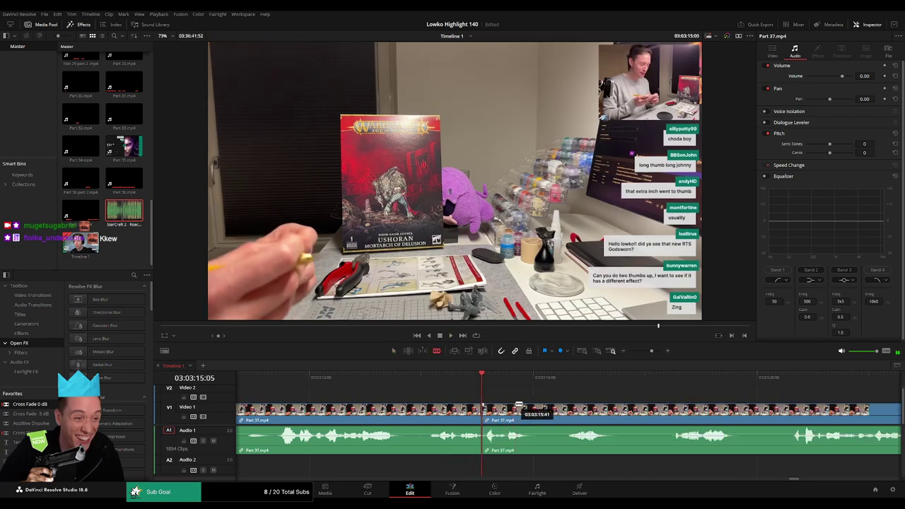
pyautogui.press('space')
pyautogui.click(504, 423)
pyautogui.press('a')
pyautogui.moveTo(490, 438); pyautogui.dragTo(491, 463)
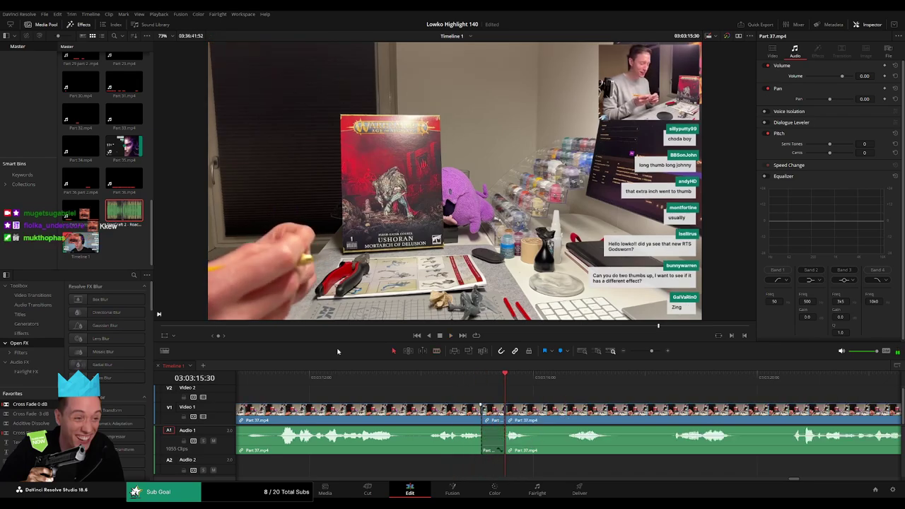
# Cover the silenced piece at 03:03:15:05 with StarCraft 2 - Roach Quotes.mp3 on Audio 2, trimmed to match, at volume -23, and play it back
pyautogui.moveTo(124, 211); pyautogui.dragTo(486, 472)
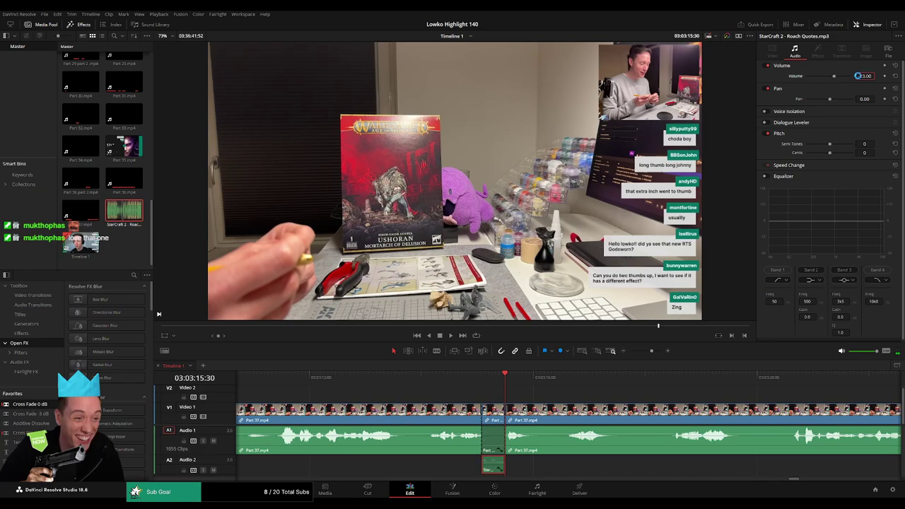
pyautogui.moveTo(652, 350); pyautogui.dragTo(645, 352)
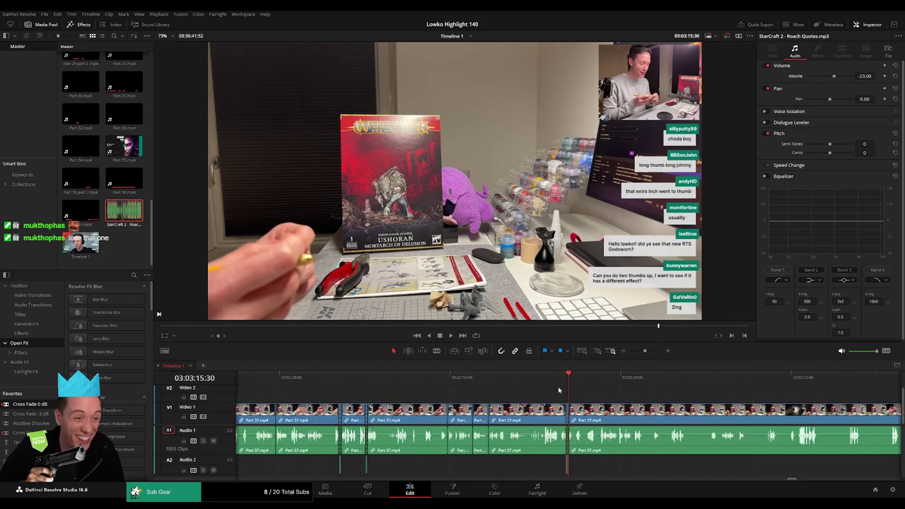
pyautogui.click(543, 382)
pyautogui.press('space')
pyautogui.click(590, 389)
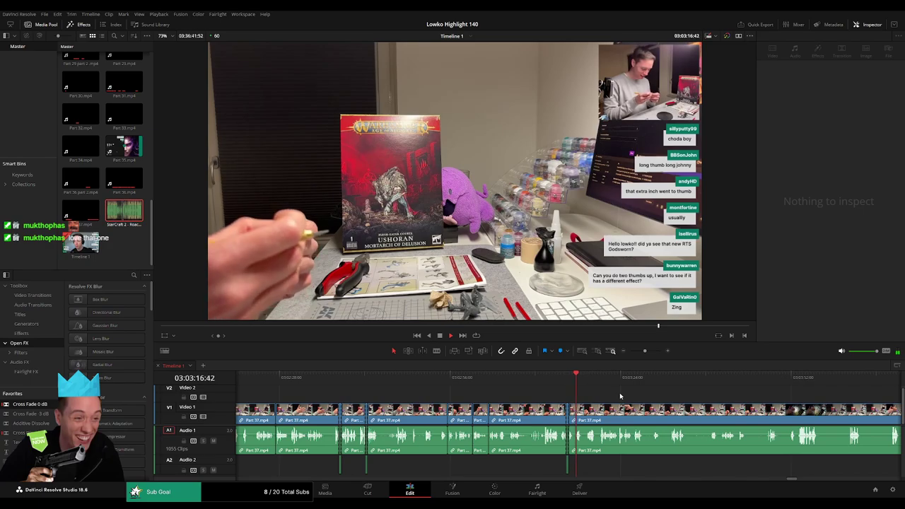
# Play on from 03:03:16 in Part 37.mp4 and cut out the silence from about 03:03:34:40 to 03:03:38:30, closing the gap
pyautogui.click(579, 382)
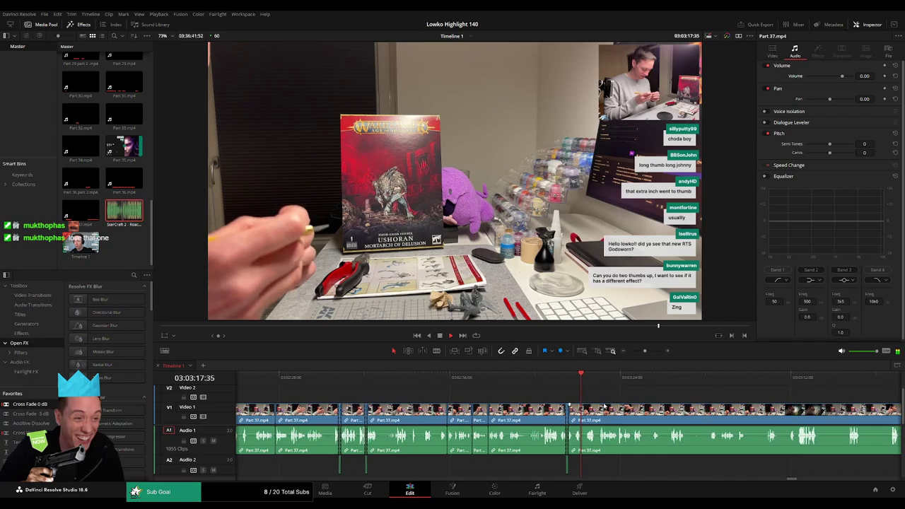
pyautogui.hscroll(3, 489, 393)
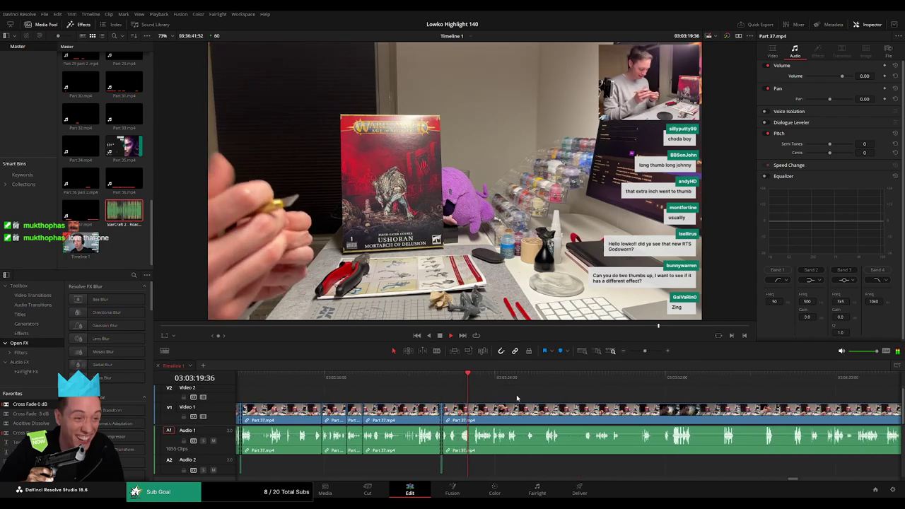
pyautogui.click(647, 354)
pyautogui.hscroll(3, 497, 385)
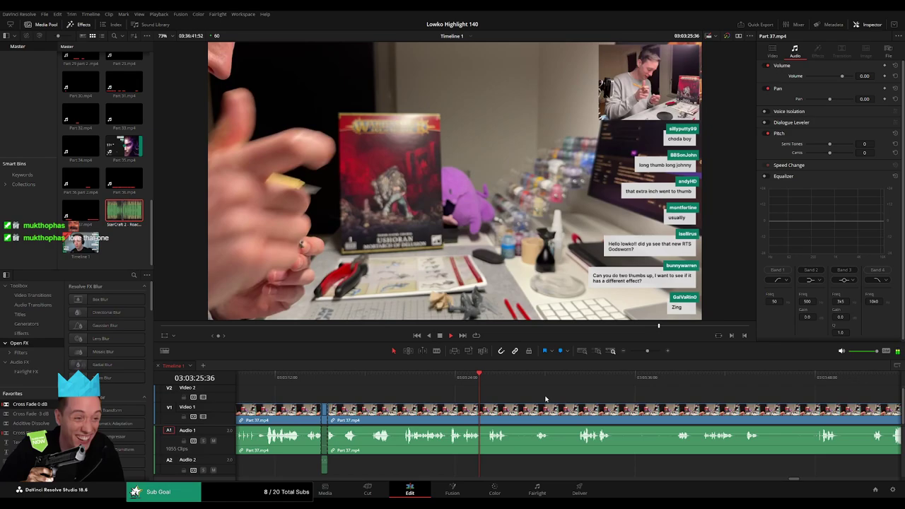
pyautogui.hscroll(2, 436, 384)
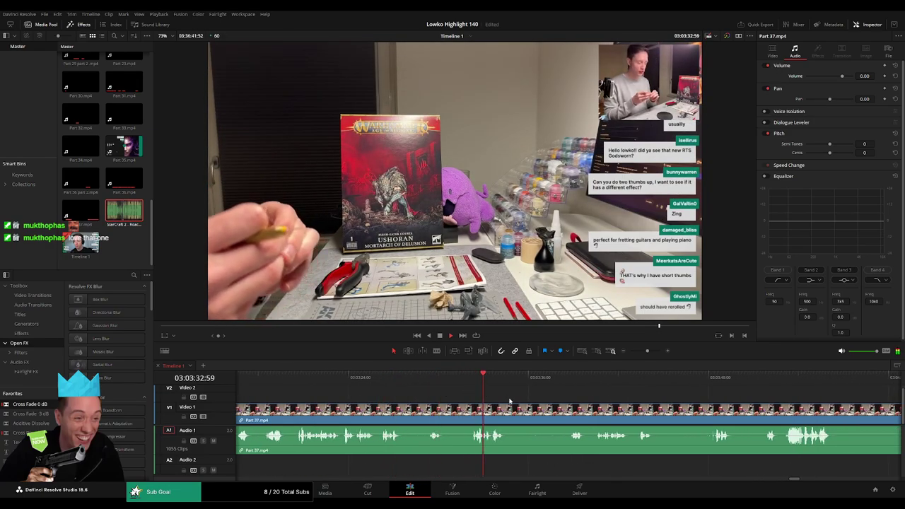
pyautogui.hscroll(2, 509, 401)
pyautogui.click(453, 381)
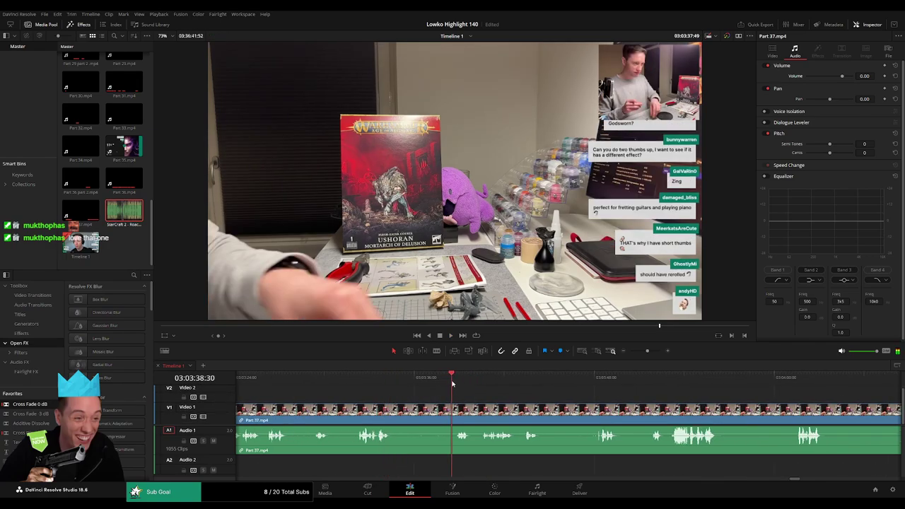
pyautogui.click(397, 410)
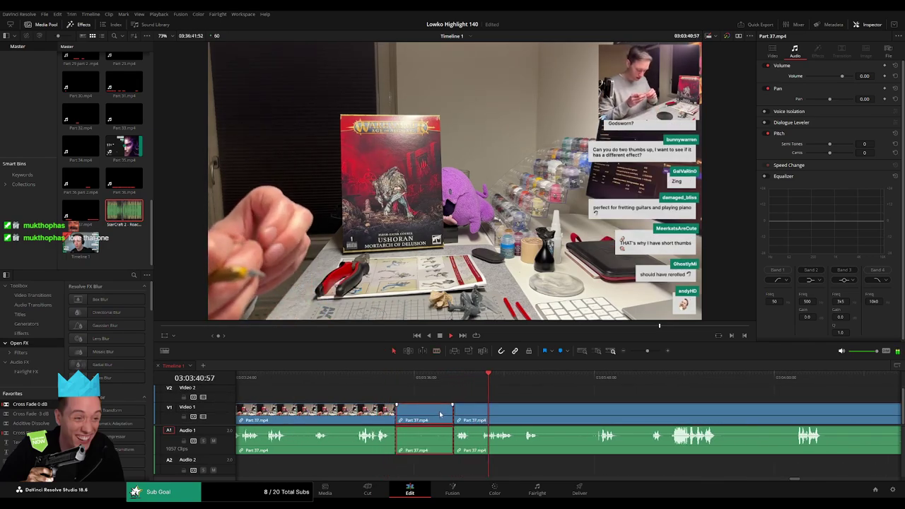
pyautogui.press('BackSpace')
# Cut out the silent section from about 03:03:40:45 to 03:03:44:31 in Part 37.mp4 and close the gap
pyautogui.click(432, 381)
pyautogui.hscroll(3, 367, 396)
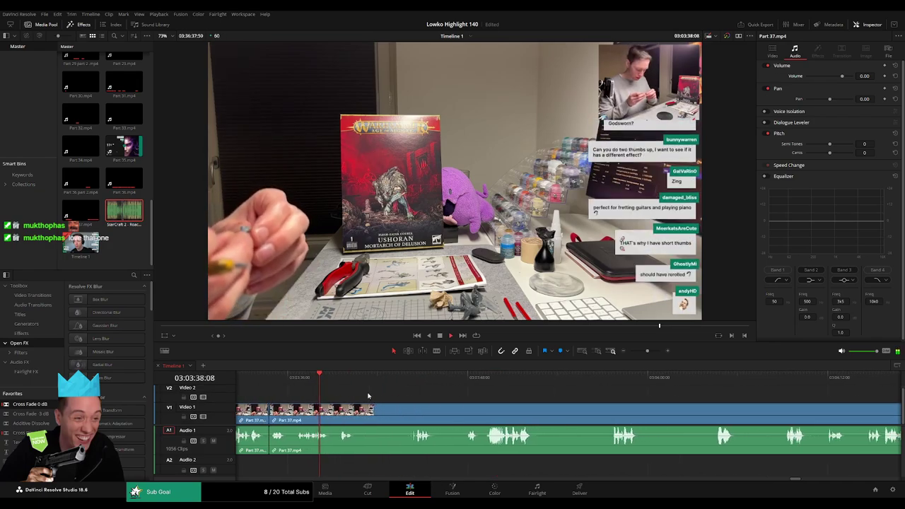
pyautogui.click(359, 411)
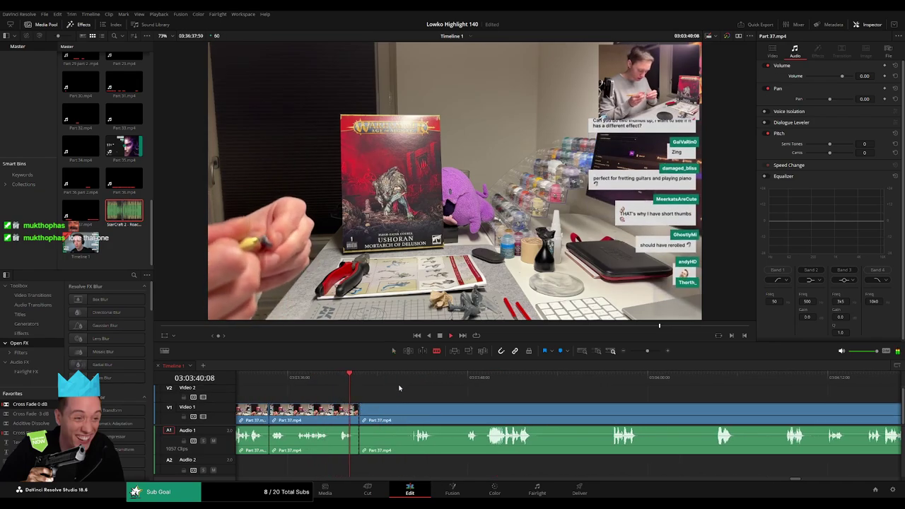
pyautogui.click(407, 382)
pyautogui.click(413, 412)
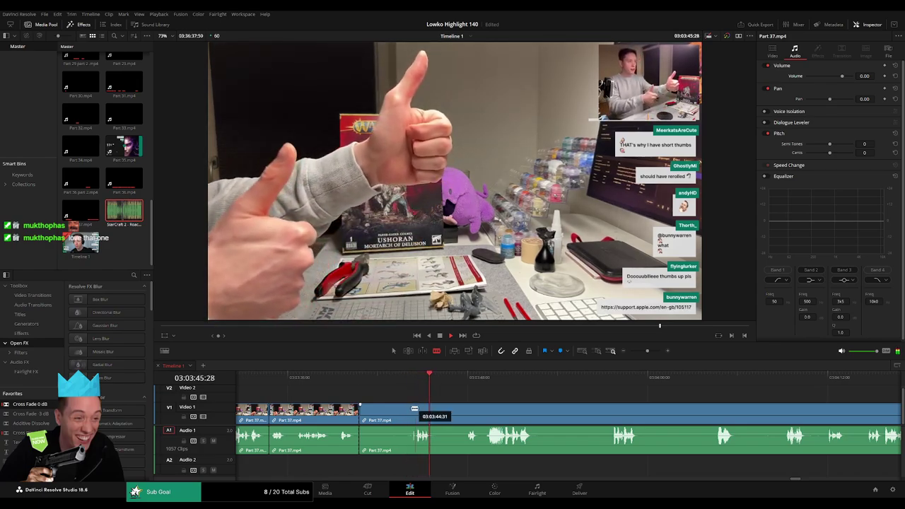
pyautogui.press('a')
pyautogui.click(400, 415)
pyautogui.press('Delete')
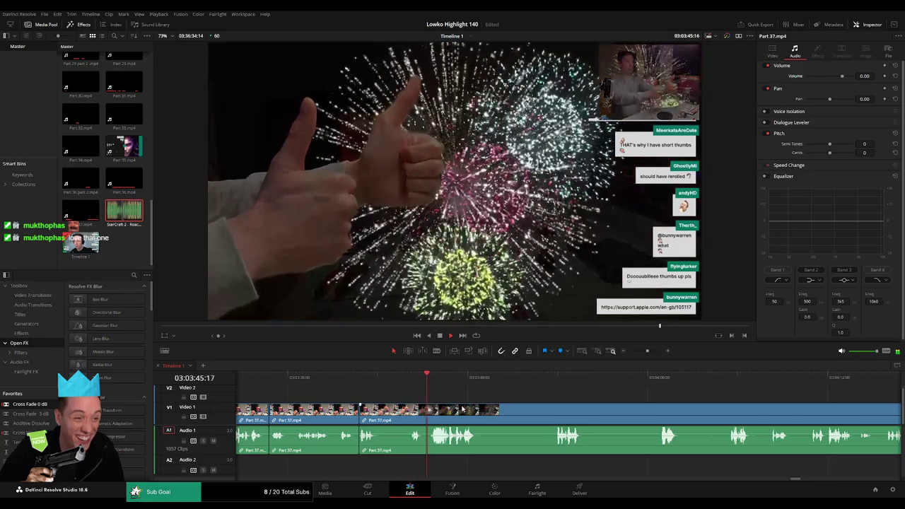
# Isolate the word between 03:03:47:02 and 03:03:47:26 in Part 37.mp4 as its own short piece
pyautogui.hscroll(3, 509, 414)
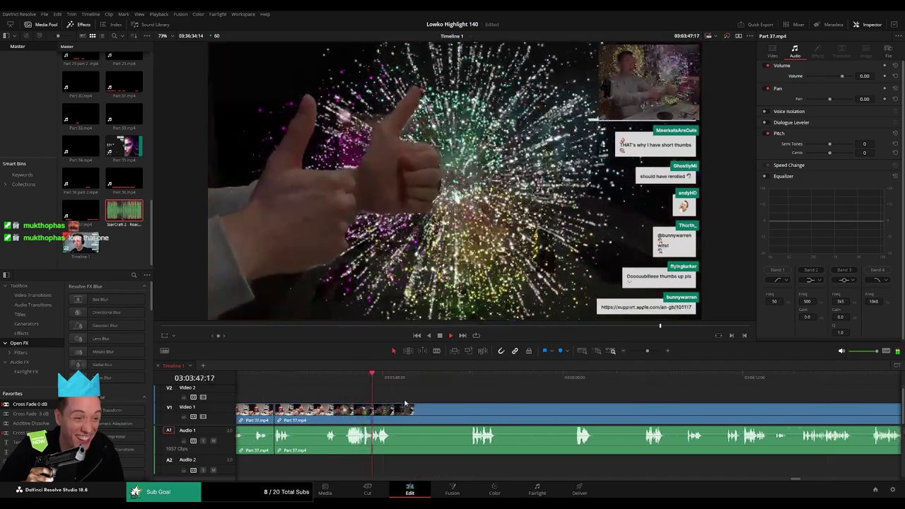
pyautogui.click(363, 379)
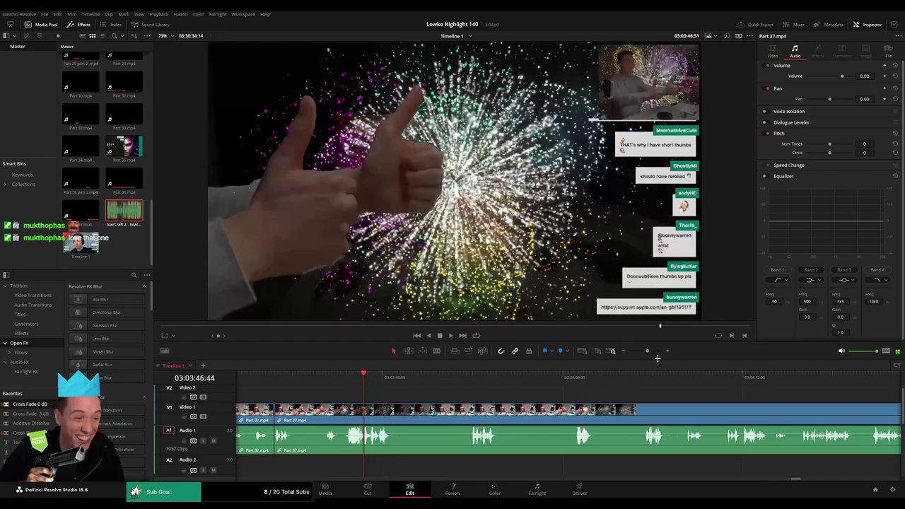
pyautogui.click(653, 351)
pyautogui.press('space')
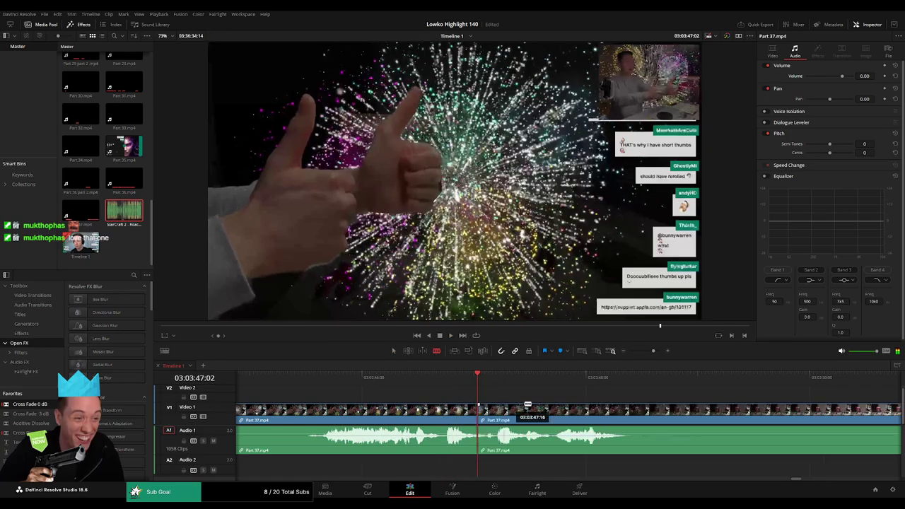
pyautogui.click(524, 408)
pyautogui.press('a')
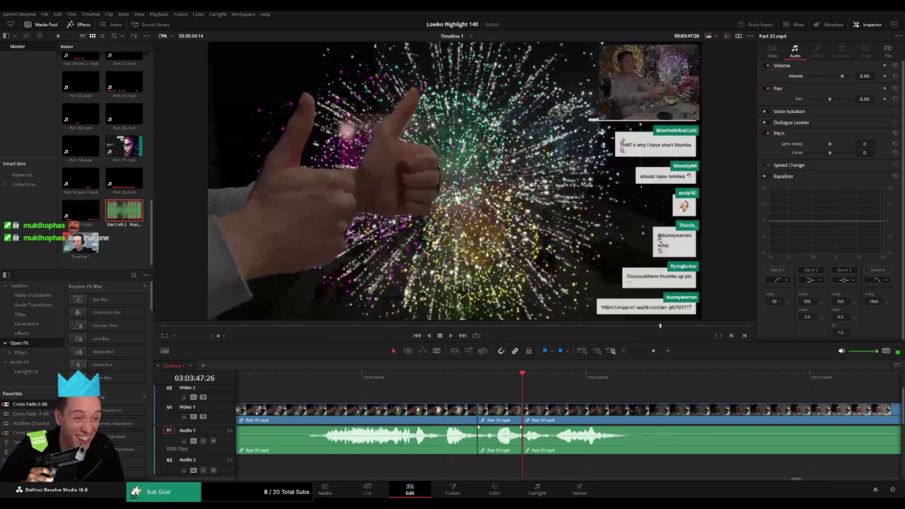
# Silence the piece at 03:03:47:02, cover it with StarCraft 2 - Roach Quotes.mp3 on Audio 2 at volume -23, and play it back
pyautogui.moveTo(222, 240); pyautogui.dragTo(515, 468)
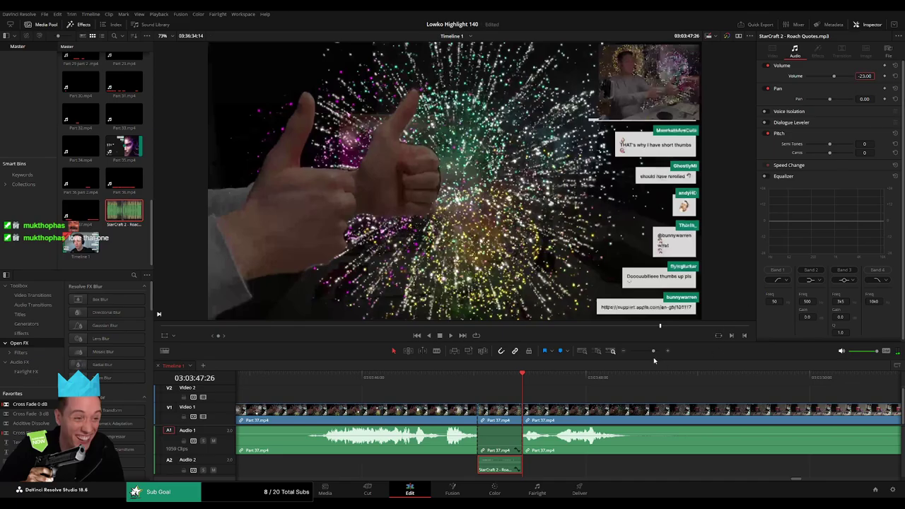
pyautogui.moveTo(653, 352); pyautogui.dragTo(643, 351)
pyautogui.click(556, 377)
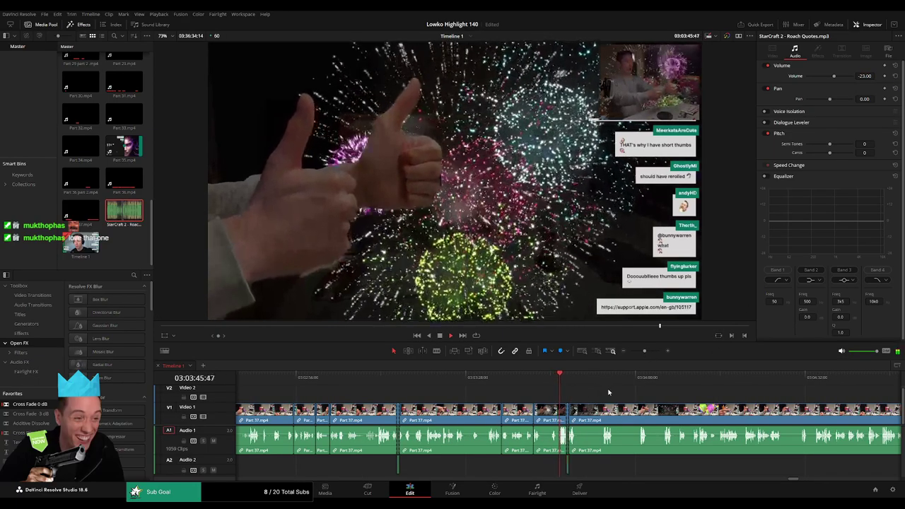
pyautogui.click(609, 392)
# Review Part 37.mp4 from about 03:03:47 to 03:04:31 for unneeded sections, skipping over the pauses
pyautogui.moveTo(647, 351); pyautogui.dragTo(651, 351)
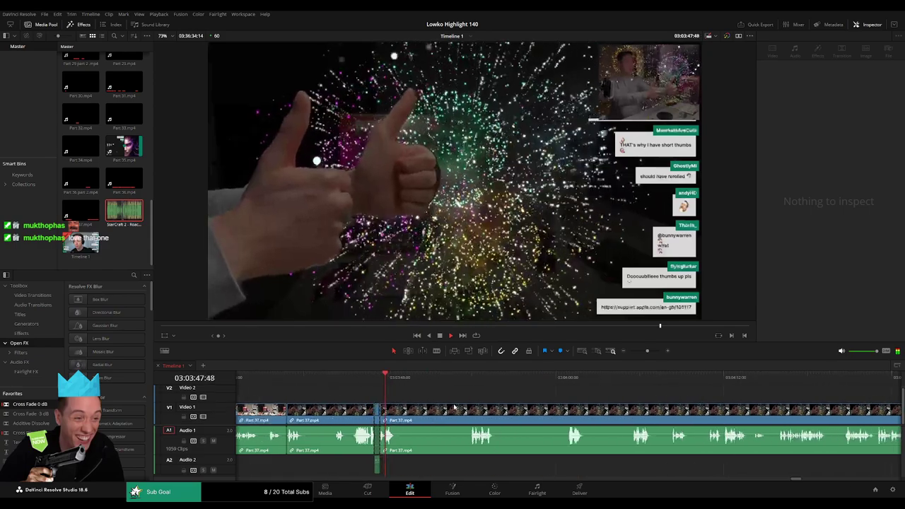
pyautogui.moveTo(405, 380); pyautogui.dragTo(467, 381)
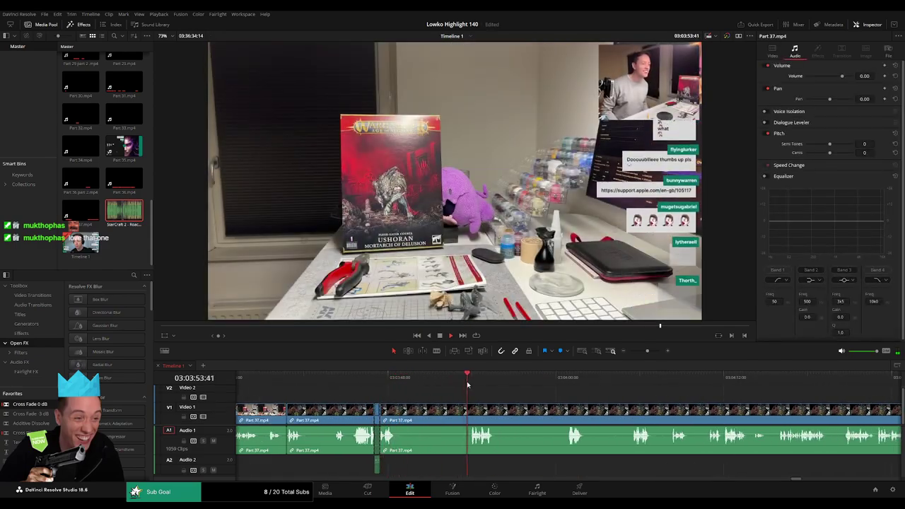
pyautogui.click(558, 381)
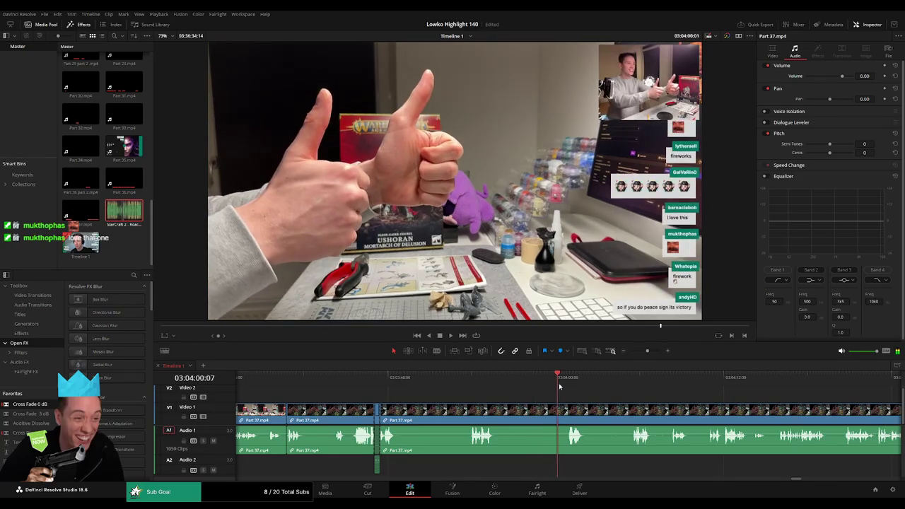
pyautogui.hscroll(3, 537, 400)
pyautogui.moveTo(439, 380); pyautogui.dragTo(474, 383)
pyautogui.hscroll(2, 555, 401)
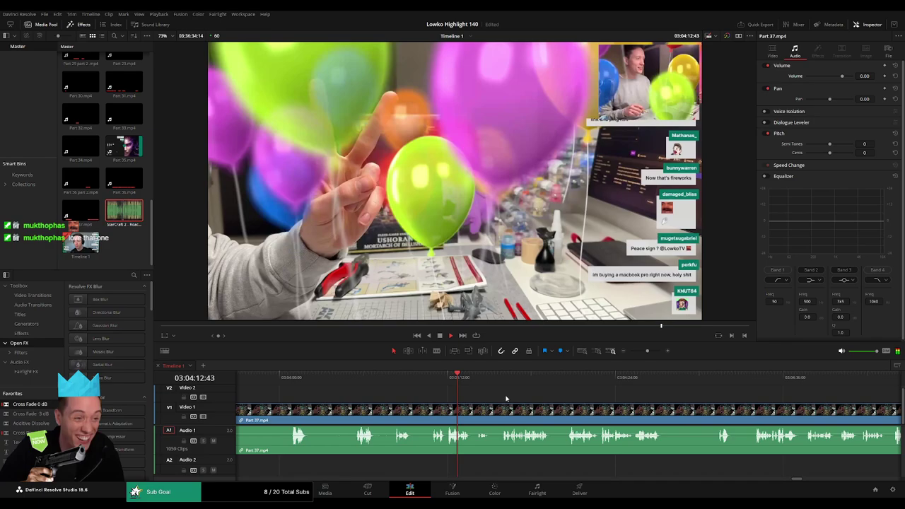
pyautogui.hscroll(2, 505, 396)
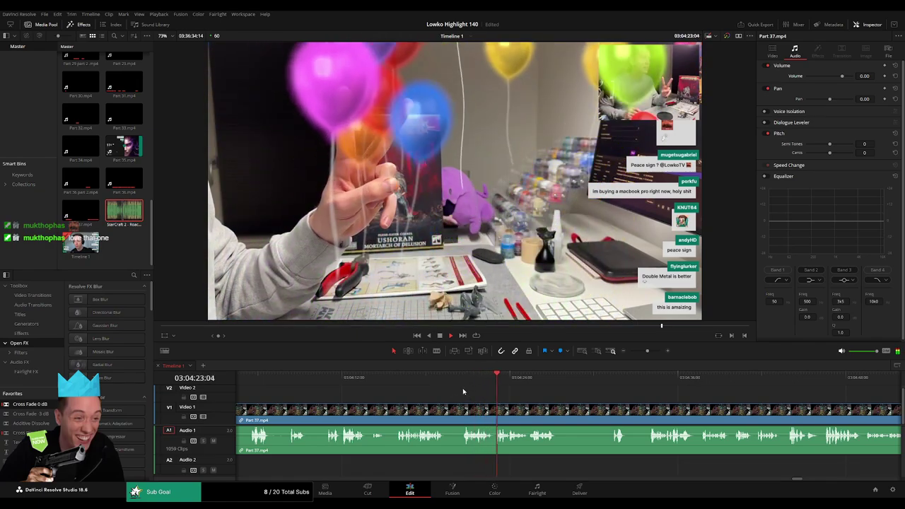
pyautogui.moveTo(559, 405); pyautogui.dragTo(427, 396)
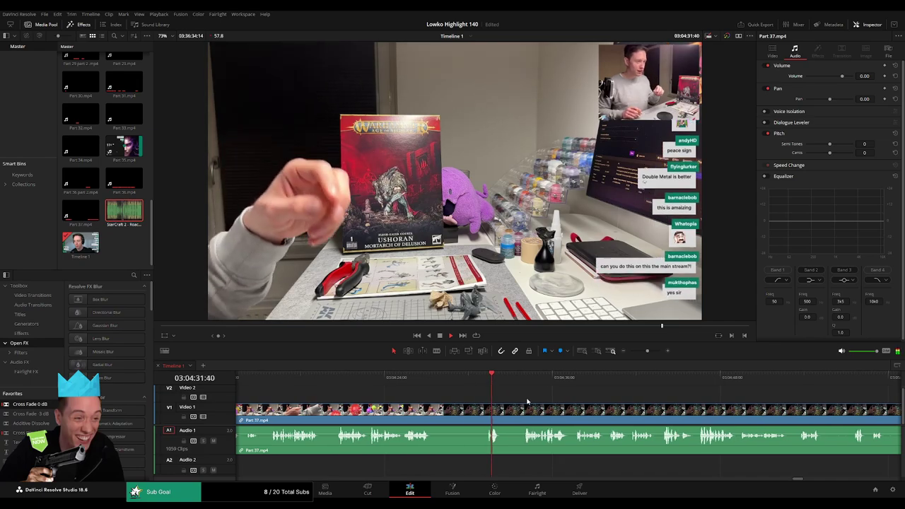
# Cut out the short pause from about 03:04:32:30 to 03:04:34 in Part 37.mp4 and close the gap
pyautogui.hscroll(3, 527, 401)
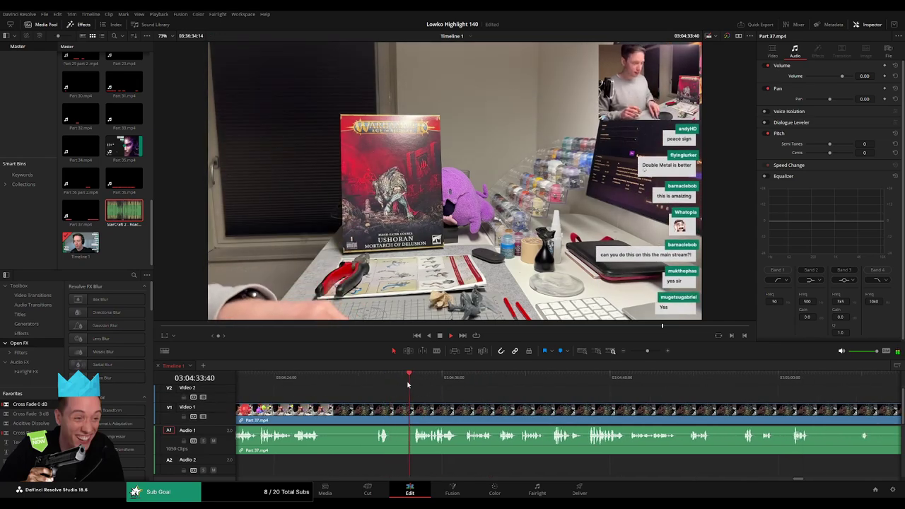
pyautogui.click(394, 410)
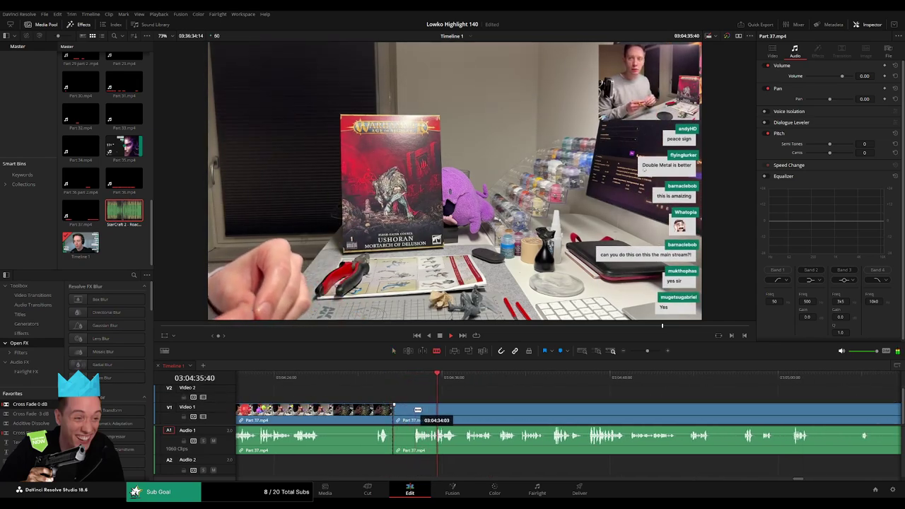
pyautogui.press('Delete')
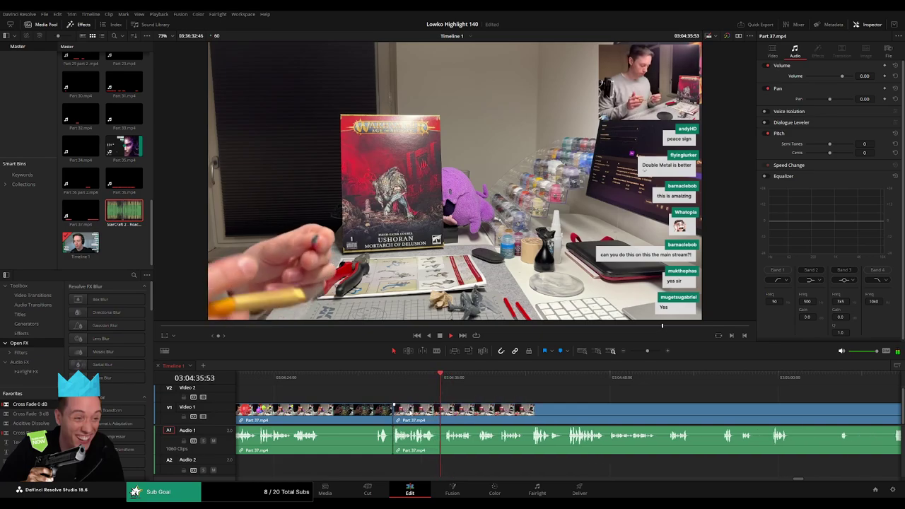
# Review Part 37.mp4 onward from 03:04:35 and ripple-delete the section from about 03:05:01 to 03:05:08
pyautogui.hscroll(3, 440, 386)
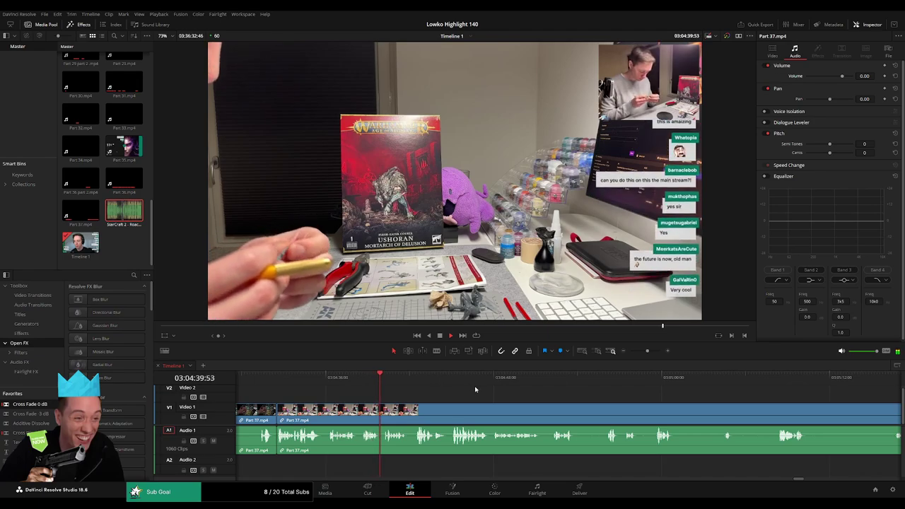
pyautogui.hscroll(2, 441, 394)
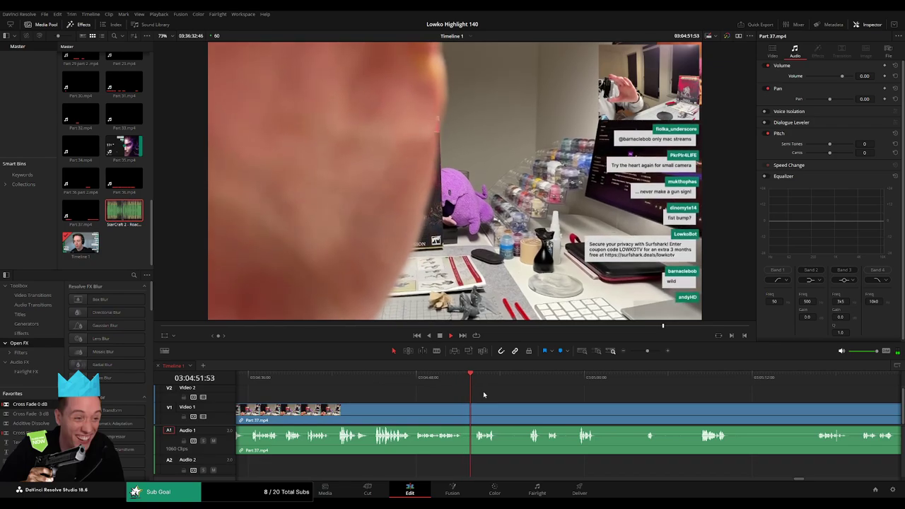
pyautogui.hscroll(5, 484, 395)
pyautogui.click(400, 384)
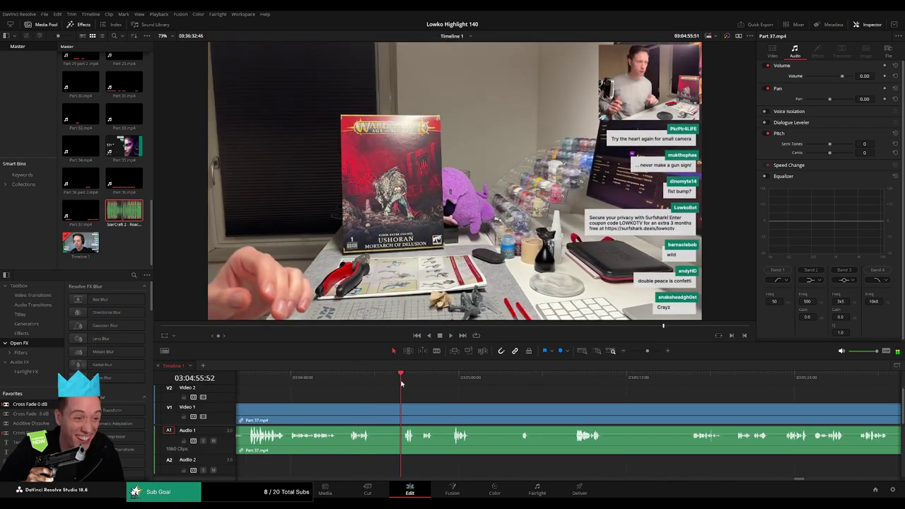
pyautogui.click(447, 381)
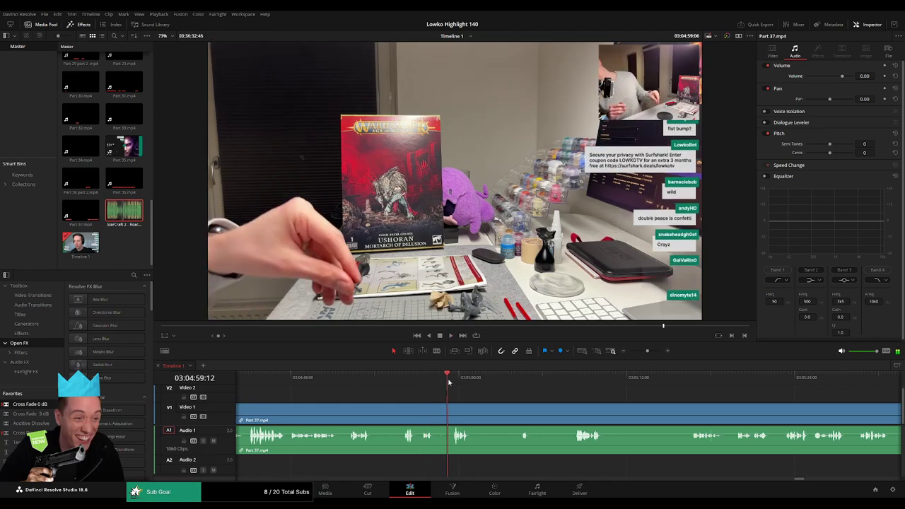
pyautogui.hscroll(4, 500, 397)
pyautogui.click(419, 380)
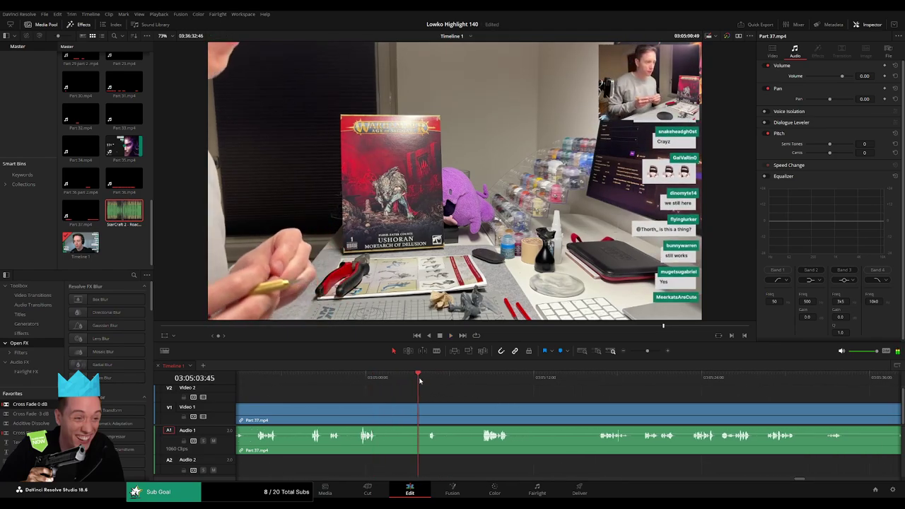
pyautogui.click(383, 412)
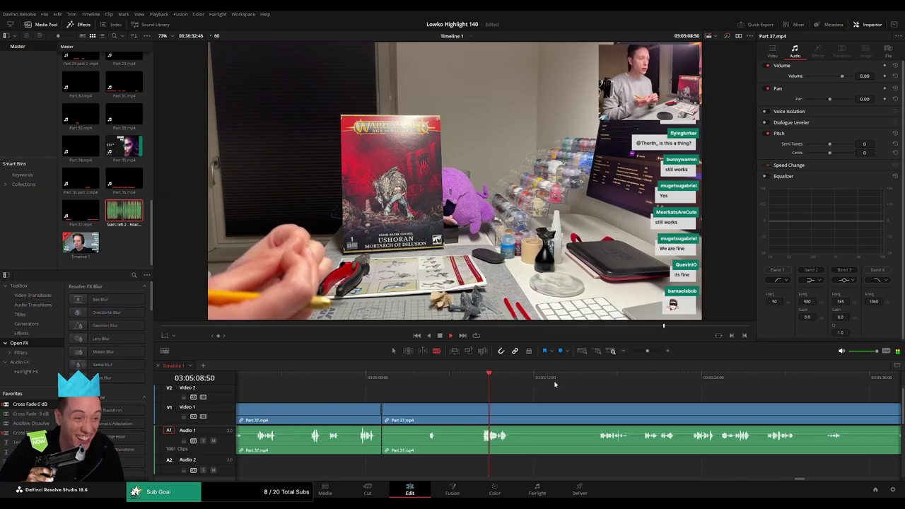
pyautogui.click(482, 409)
pyautogui.press('a')
pyautogui.click(465, 415)
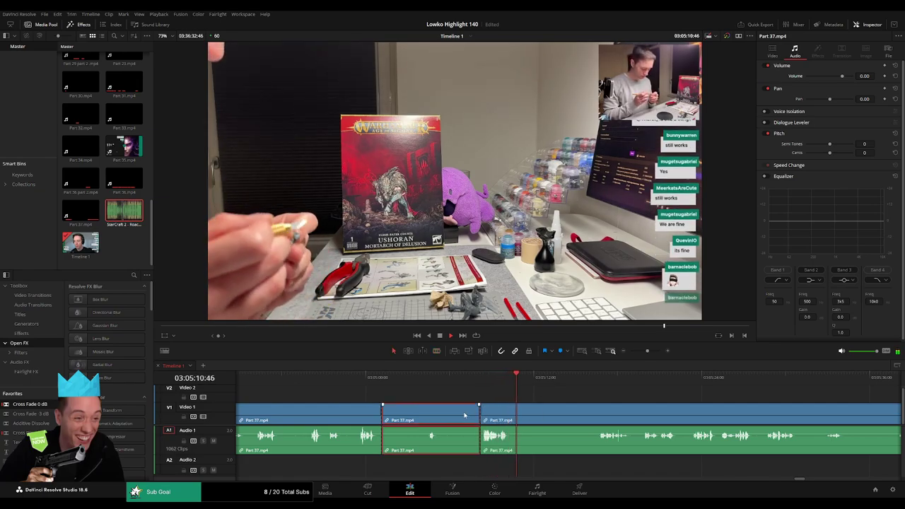
pyautogui.press('Delete')
# Split Part 37.mp4 at about 03:05:03:28 to mark where the next unneeded section starts
pyautogui.click(504, 380)
pyautogui.press('b')
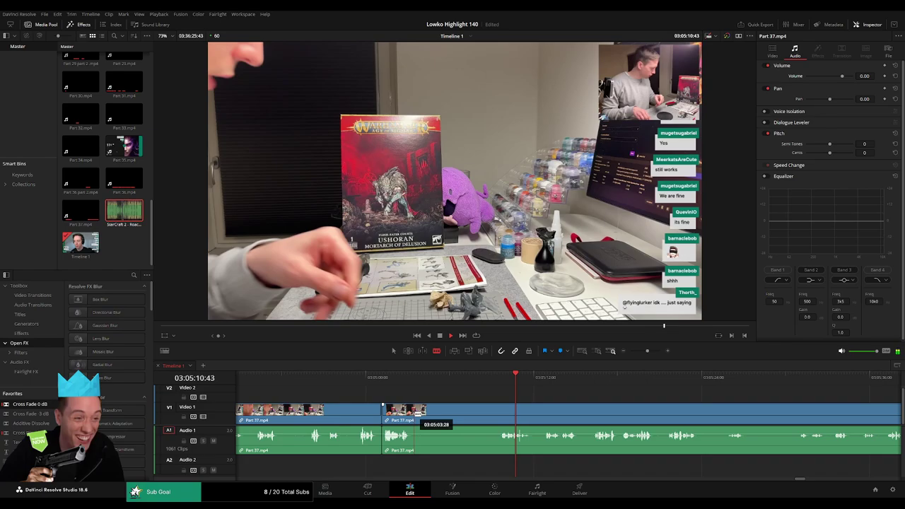
pyautogui.click(414, 415)
# Review Part 37.mp4 from about 03:05:12 to 03:07:25 for passages worth keeping, skipping over the pauses
pyautogui.click(543, 381)
pyautogui.hscroll(3, 488, 397)
pyautogui.click(482, 397)
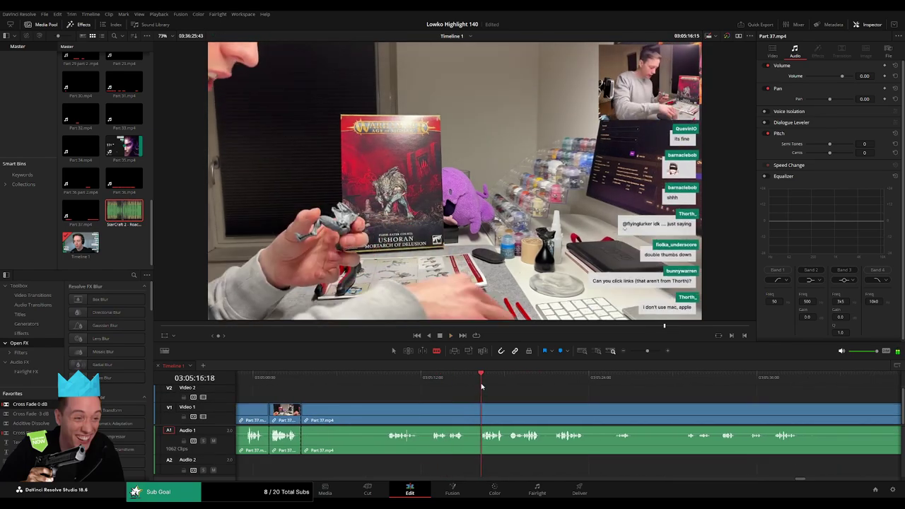
pyautogui.click(561, 387)
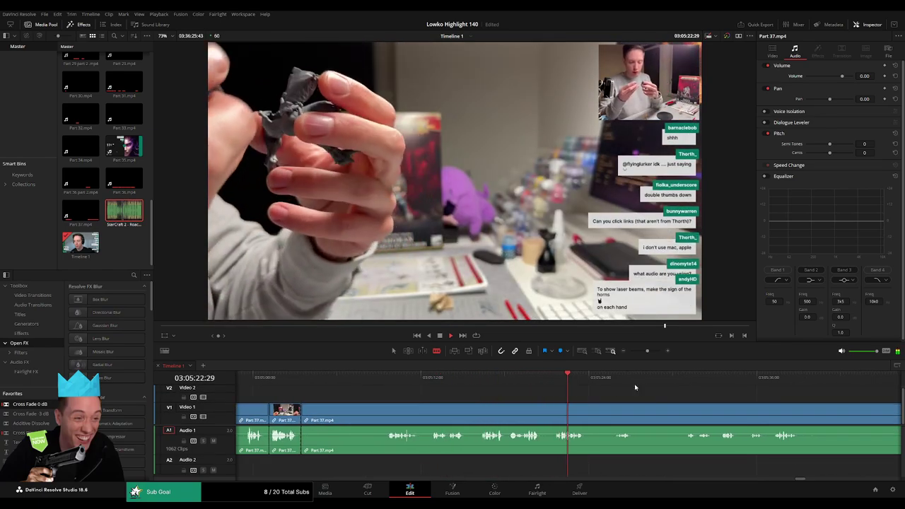
pyautogui.click(704, 387)
pyautogui.click(787, 389)
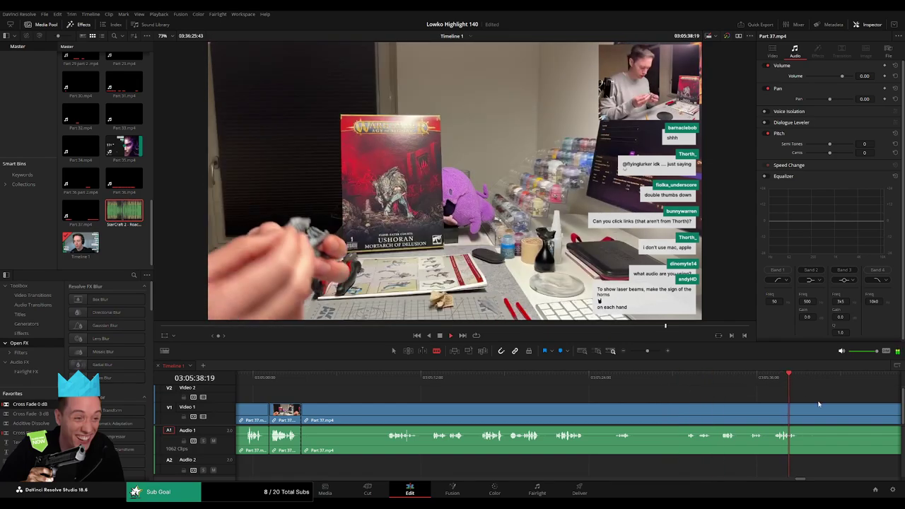
pyautogui.hscroll(5, 502, 388)
pyautogui.click(586, 379)
pyautogui.moveTo(665, 382); pyautogui.dragTo(805, 387)
pyautogui.hscroll(5, 806, 408)
pyautogui.moveTo(545, 386); pyautogui.dragTo(560, 380)
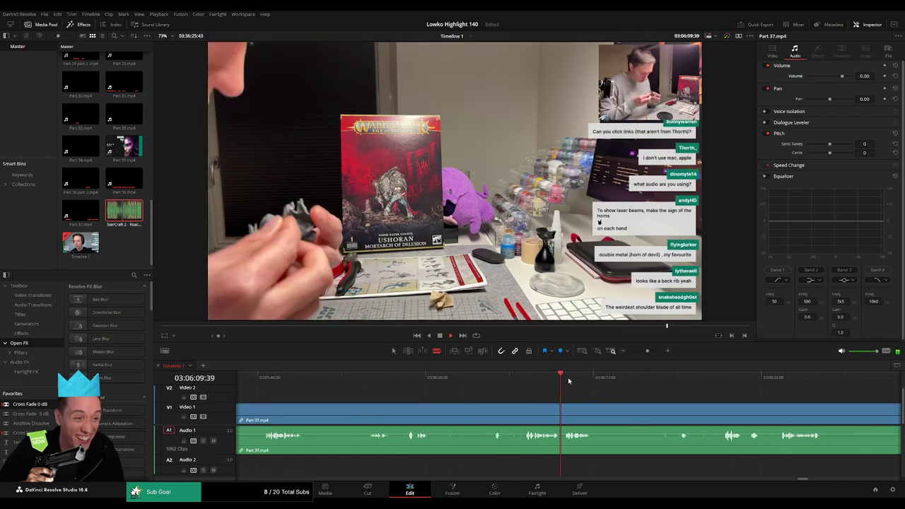
pyautogui.click(719, 383)
pyautogui.hscroll(3, 781, 404)
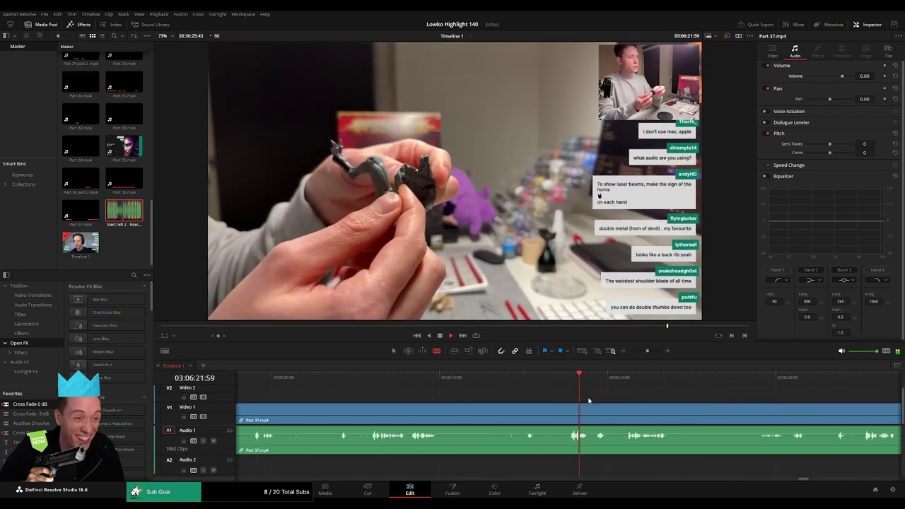
pyautogui.click(656, 382)
pyautogui.moveTo(848, 383); pyautogui.dragTo(865, 385)
pyautogui.hscroll(5, 875, 404)
pyautogui.moveTo(623, 386); pyautogui.dragTo(643, 386)
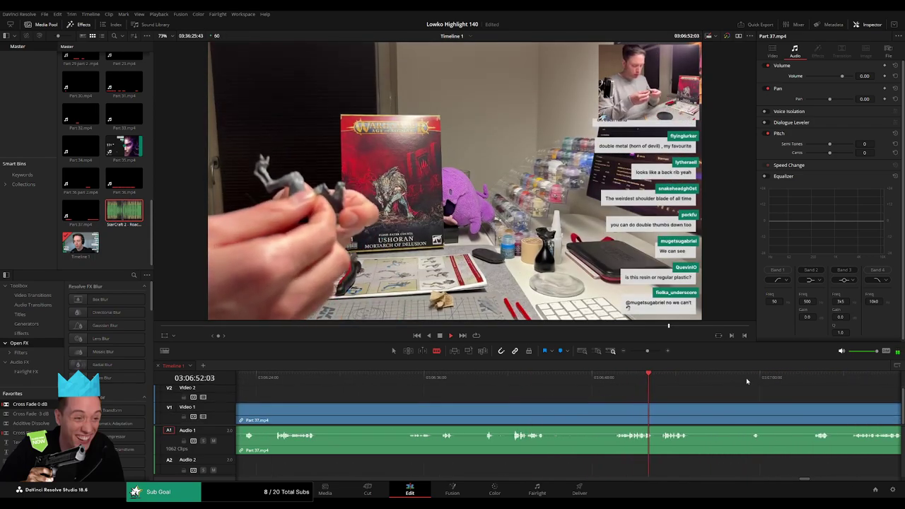
pyautogui.moveTo(809, 378); pyautogui.dragTo(847, 378)
pyautogui.hscroll(5, 788, 392)
pyautogui.moveTo(740, 385); pyautogui.dragTo(780, 386)
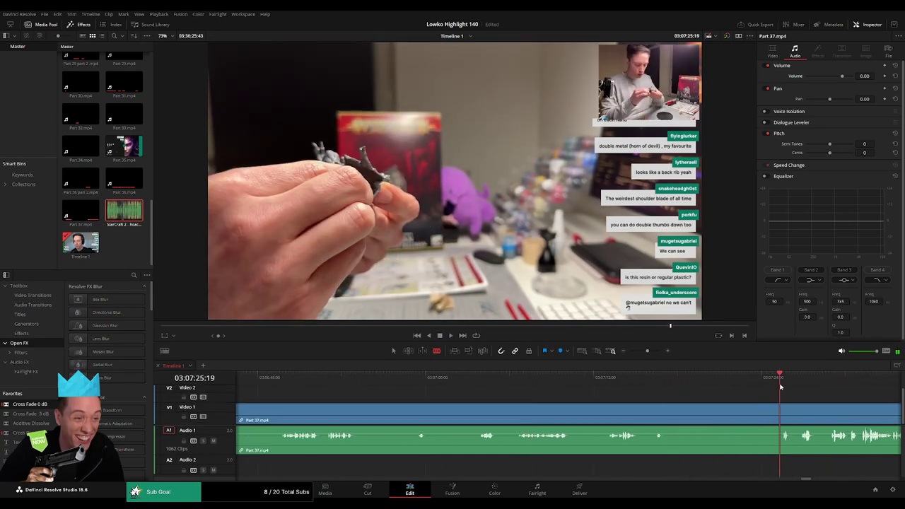
pyautogui.hscroll(5, 780, 386)
# Split Part 37.mp4 at about 03:07:37 and ripple-delete the section back to the cut at 03:05:03:28
pyautogui.click(641, 385)
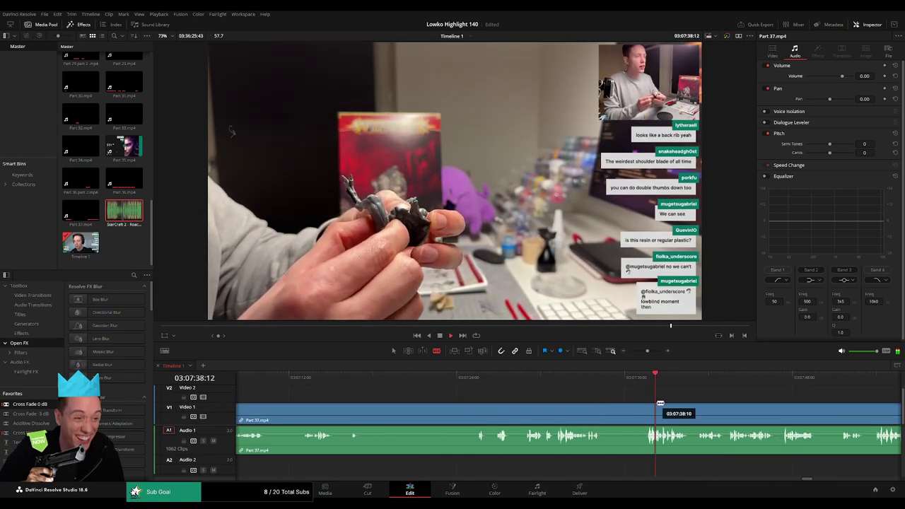
pyautogui.click(646, 412)
pyautogui.press('a')
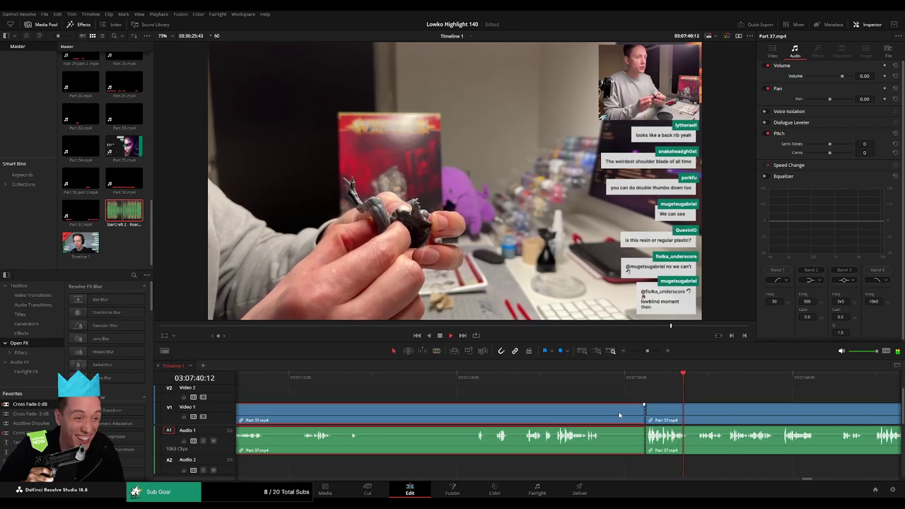
pyautogui.click(619, 414)
pyautogui.press('Delete')
pyautogui.click(619, 415)
pyautogui.press('BackSpace')
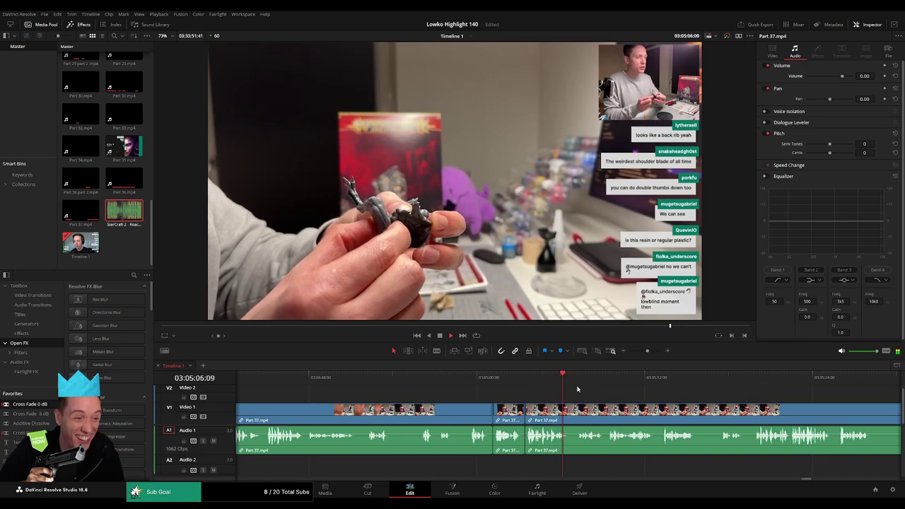
# Isolate the word from about 03:05:11:55 to 03:05:12:25 in Part 37.mp4 and silence its audio
pyautogui.moveTo(665, 390); pyautogui.dragTo(489, 391)
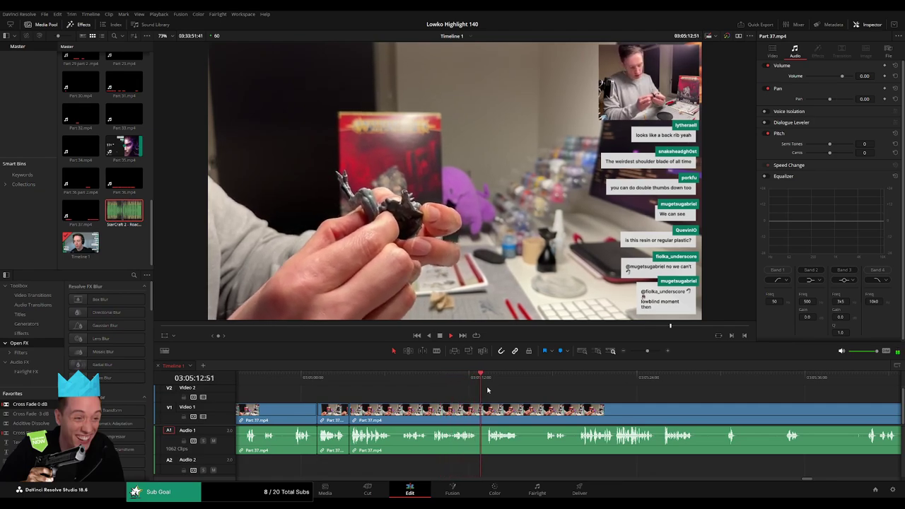
pyautogui.click(452, 380)
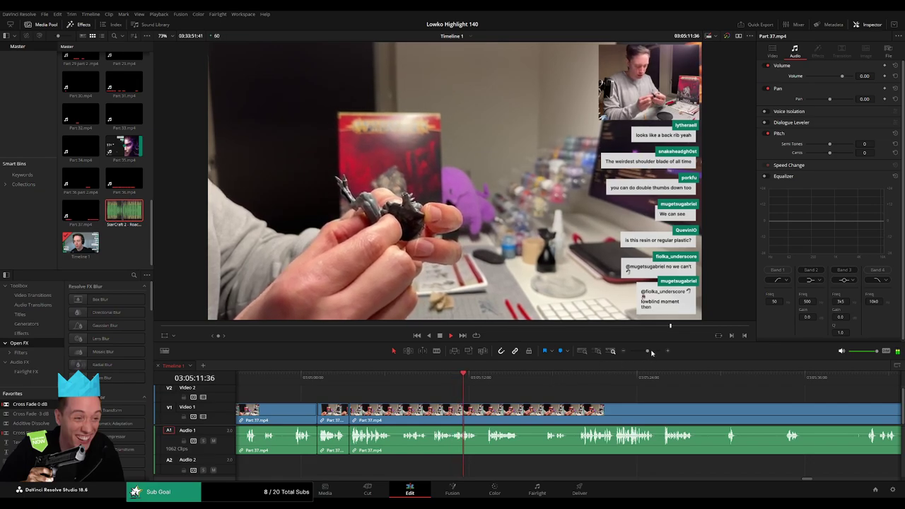
pyautogui.moveTo(648, 352); pyautogui.dragTo(648, 381)
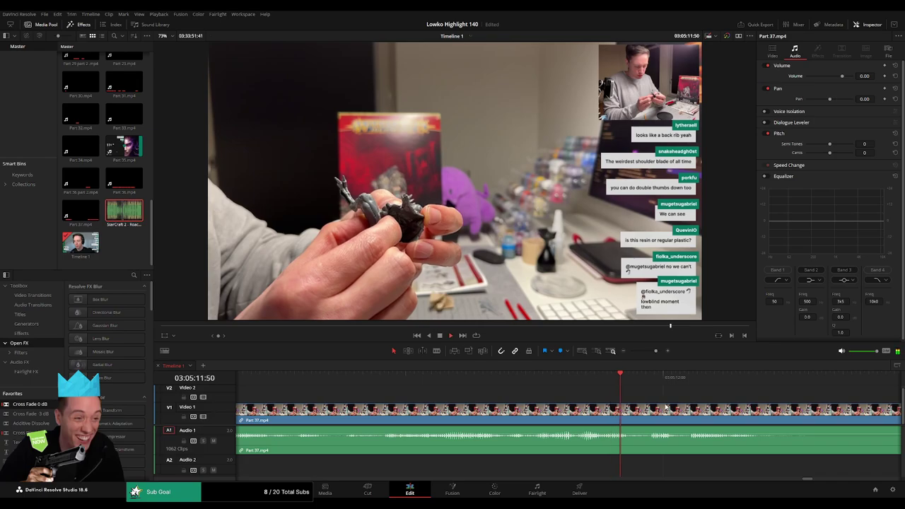
pyautogui.press('space')
pyautogui.press('space')
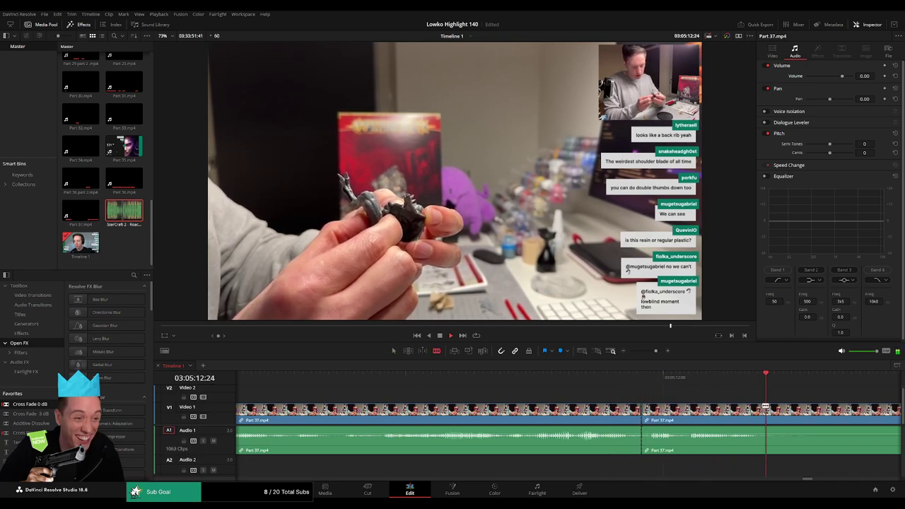
pyautogui.moveTo(719, 467); pyautogui.dragTo(720, 468)
# Cover the silenced word with StarCraft 2 - Roach Quotes.mp3 on Audio 2, trimmed to the same length, at volume -23
pyautogui.moveTo(124, 211); pyautogui.dragTo(643, 460)
pyautogui.moveTo(811, 463); pyautogui.dragTo(768, 464)
pyautogui.click(739, 464)
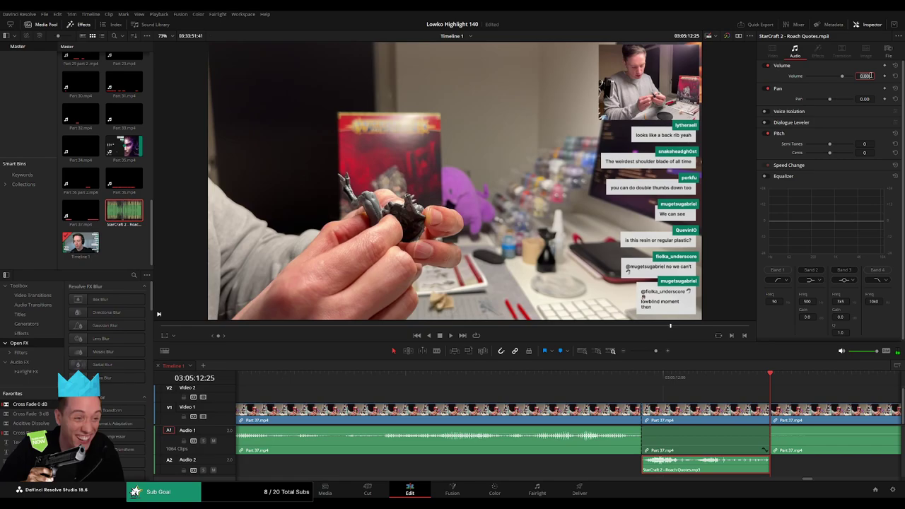
pyautogui.write('-23')
pyautogui.press('Return')
pyautogui.moveTo(656, 351); pyautogui.dragTo(649, 351)
pyautogui.click(646, 393)
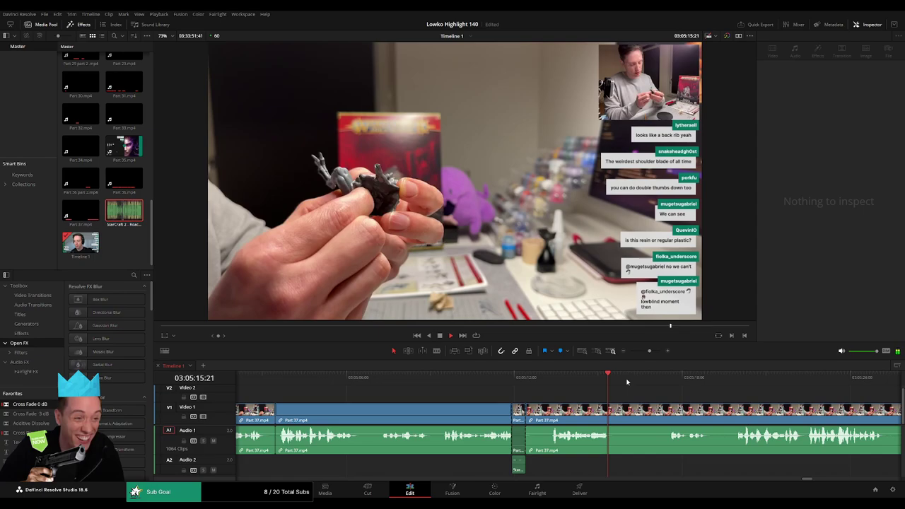
# Cut out the pause from about 03:05:15:40 to 03:05:17:20 in Part 37.mp4 and close the gap
pyautogui.moveTo(627, 381); pyautogui.dragTo(658, 380)
pyautogui.press('b')
pyautogui.click(617, 416)
pyautogui.click(664, 416)
pyautogui.press('a')
pyautogui.click(653, 418)
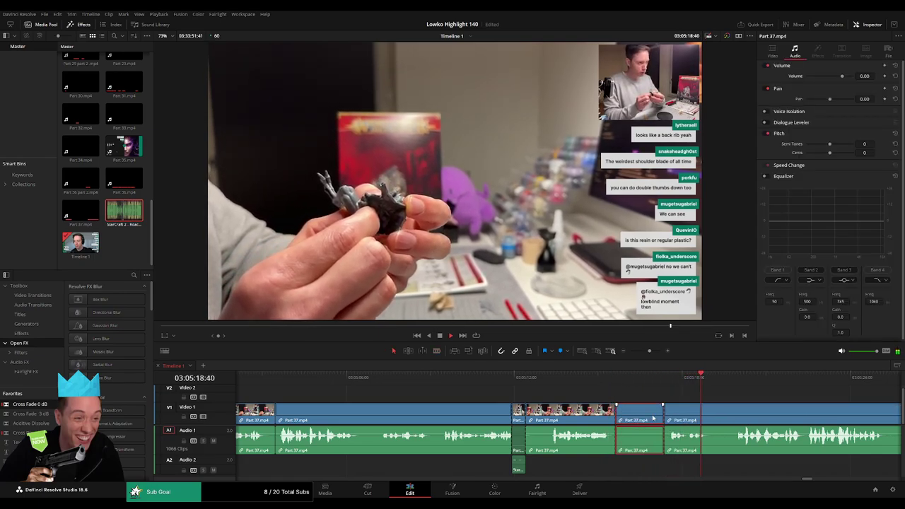
pyautogui.press('Delete')
# Review Part 37.mp4 onward from 03:05:18 and ripple-delete the section from about 03:05:17:40 to 03:05:42
pyautogui.hscroll(5, 521, 400)
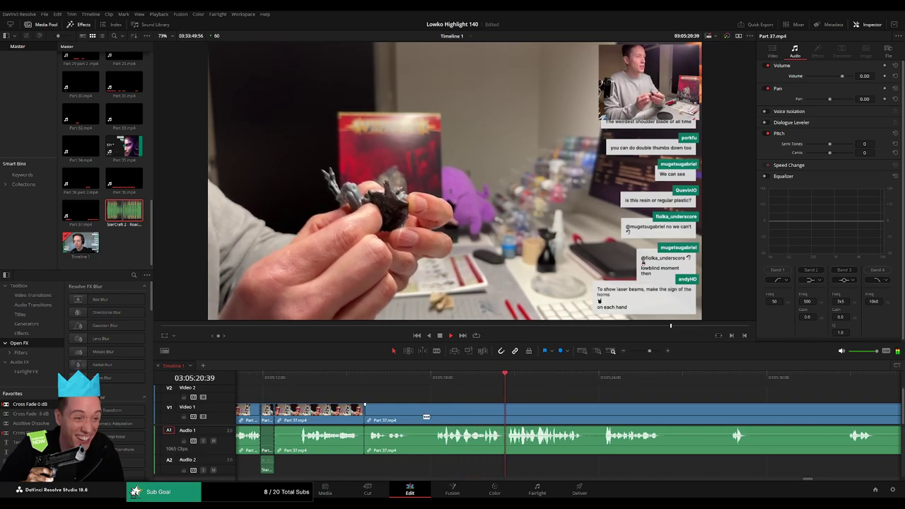
pyautogui.click(423, 417)
pyautogui.click(606, 383)
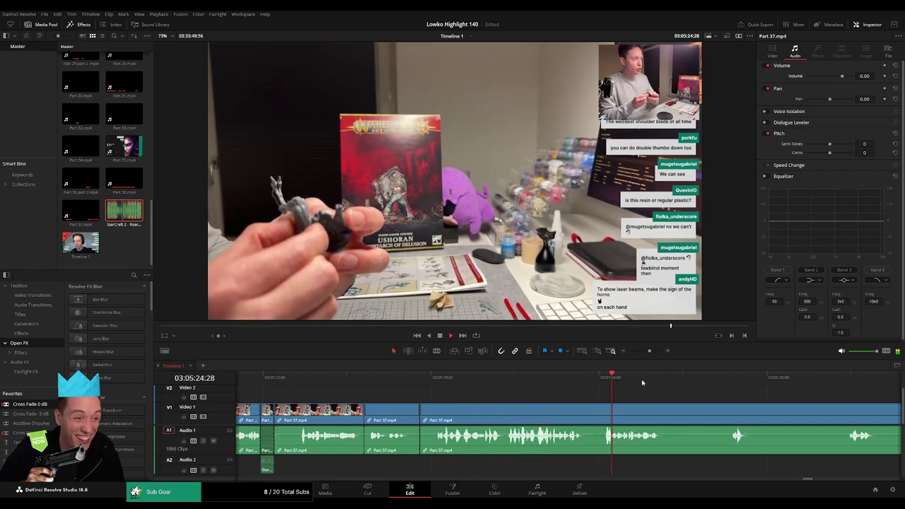
pyautogui.click(841, 381)
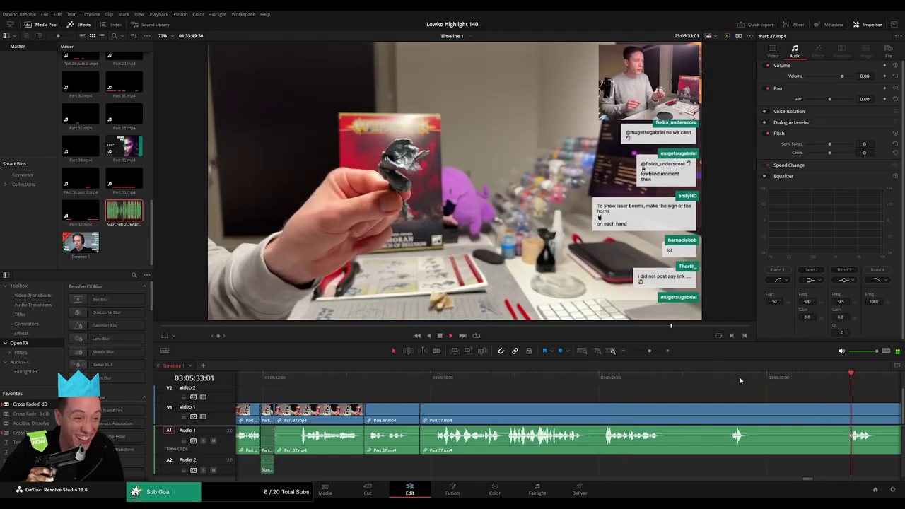
pyautogui.click(644, 352)
pyautogui.click(627, 378)
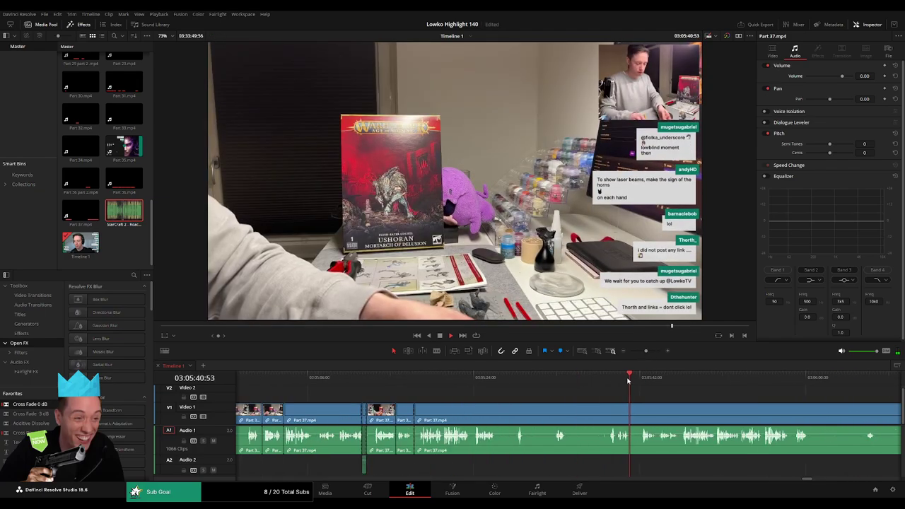
pyautogui.click(680, 379)
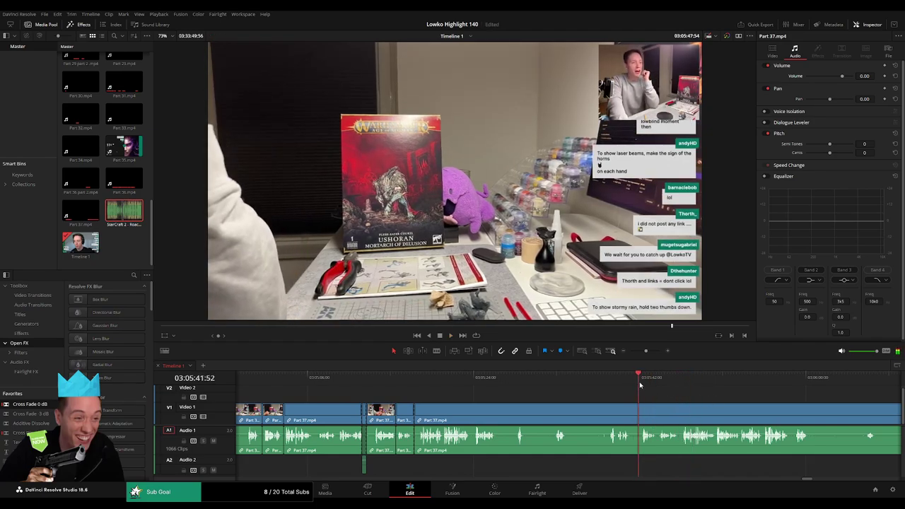
pyautogui.press('space')
pyautogui.press('a')
pyautogui.click(622, 414)
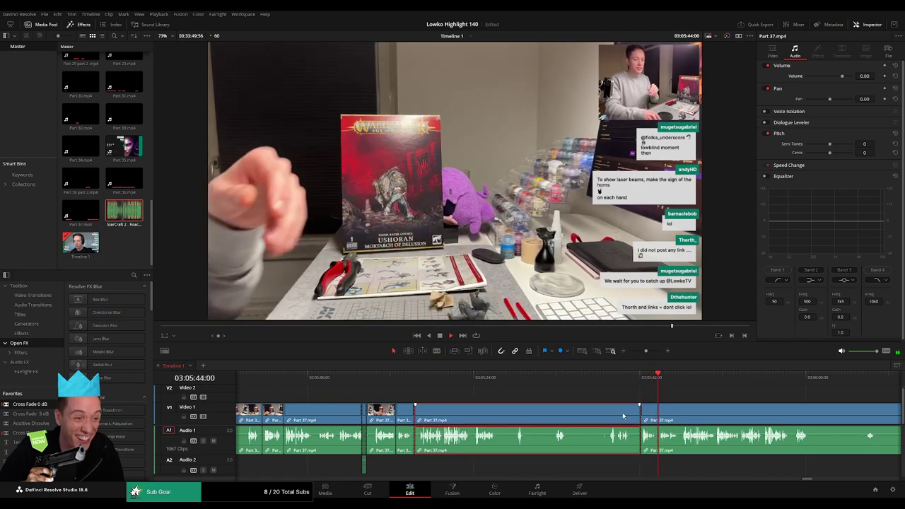
pyautogui.press('Delete')
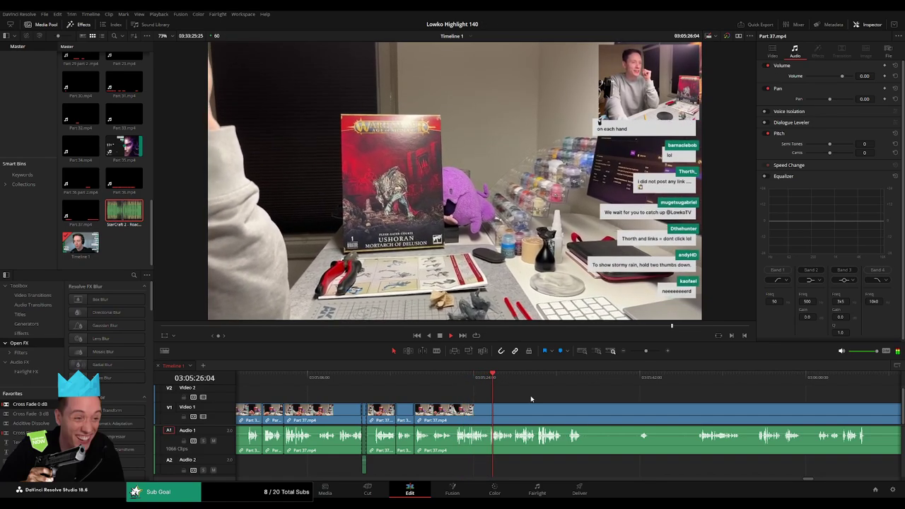
# Ripple-delete the section of Part 37.mp4 from about 03:05:36 to 03:05:54:35
pyautogui.moveTo(578, 406); pyautogui.dragTo(492, 399)
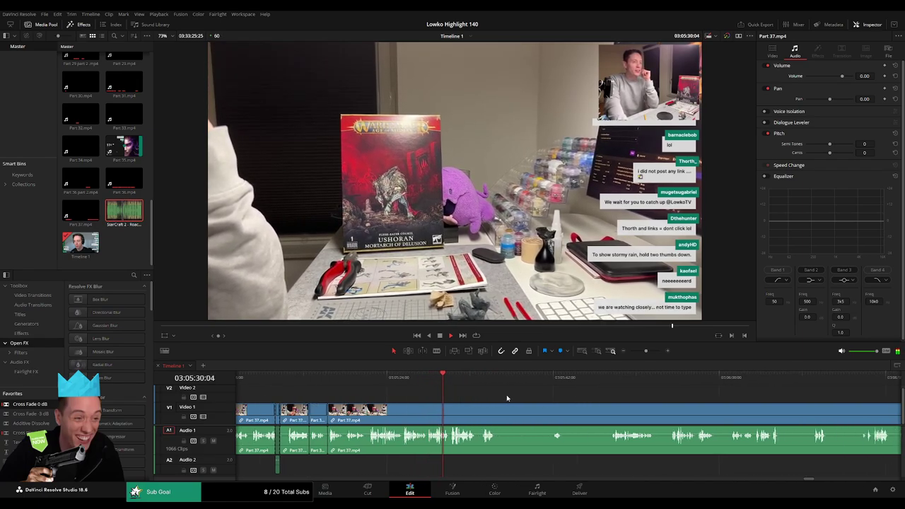
pyautogui.hscroll(2, 539, 403)
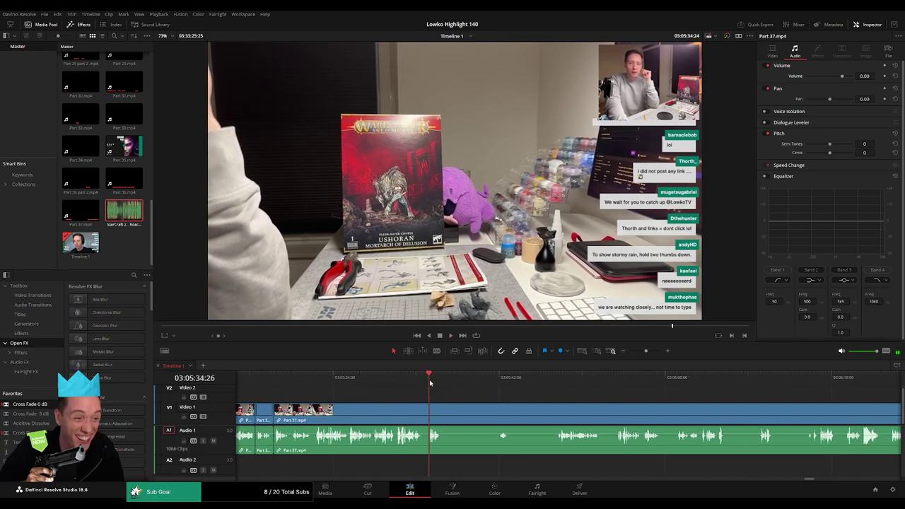
pyautogui.click(495, 382)
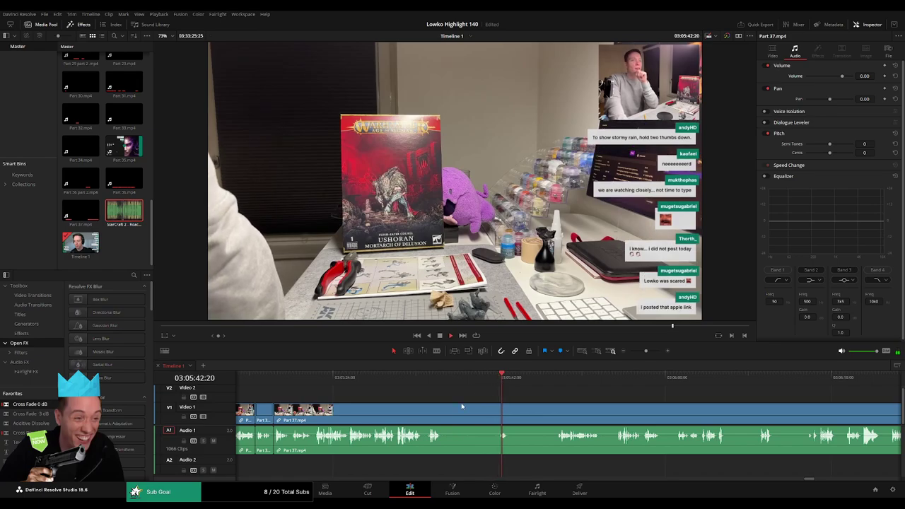
pyautogui.click(549, 382)
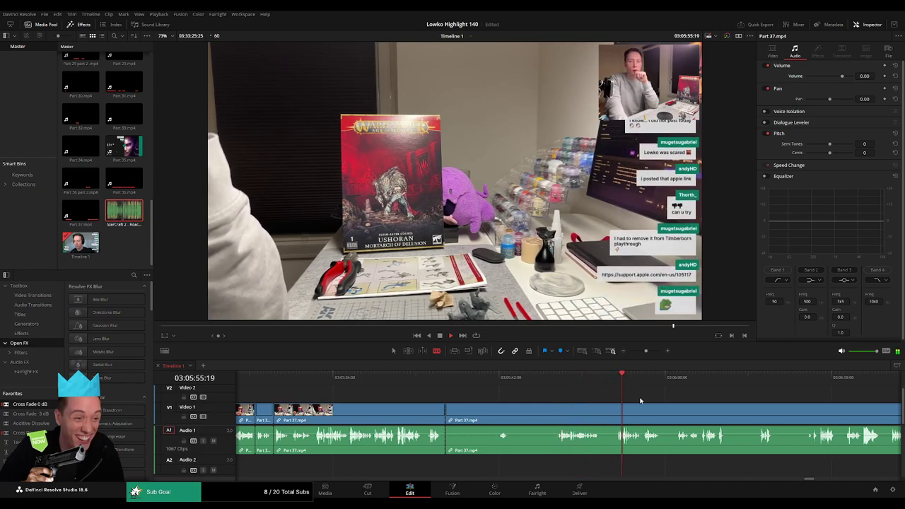
pyautogui.moveTo(640, 401); pyautogui.dragTo(536, 393)
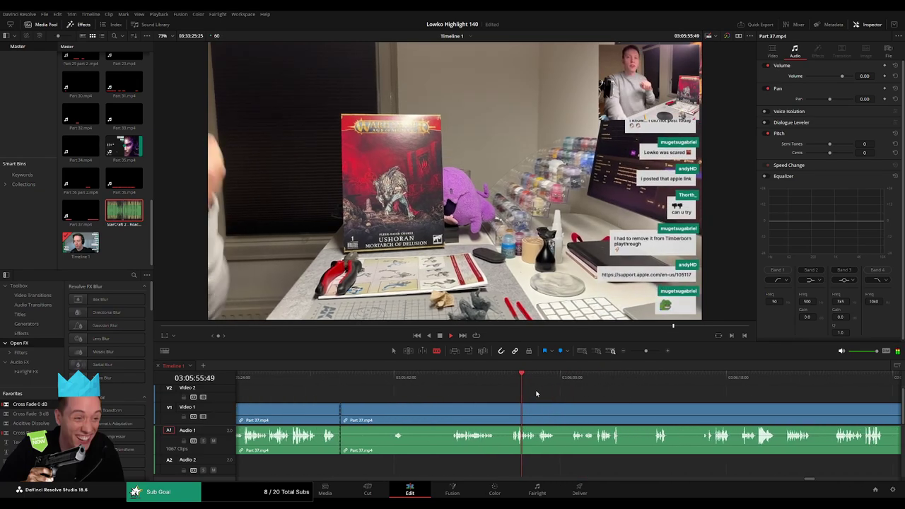
pyautogui.click(497, 417)
pyautogui.press('Delete')
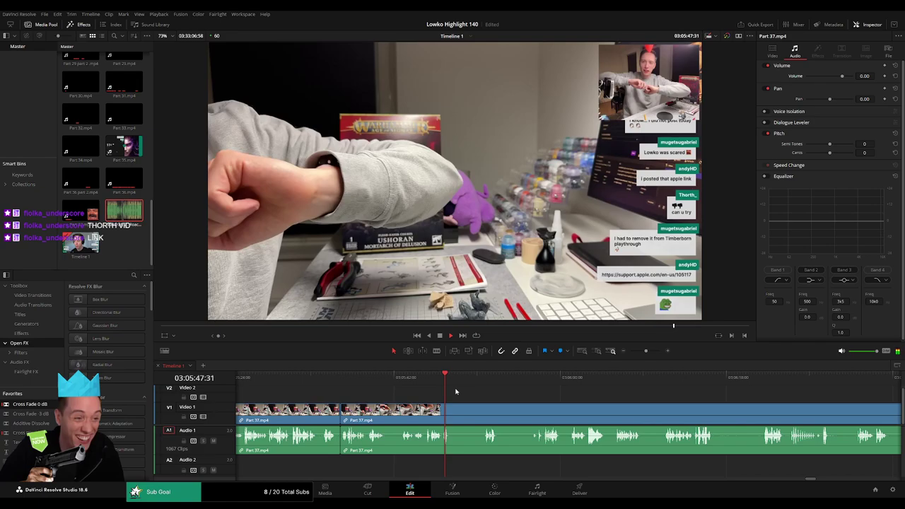
# Cut out the pause from about 03:05:48:27 to 03:05:51:17 in Part 37.mp4, close the gap and play on from the cut
pyautogui.moveTo(454, 383); pyautogui.dragTo(475, 385)
pyautogui.press('b')
pyautogui.click(455, 412)
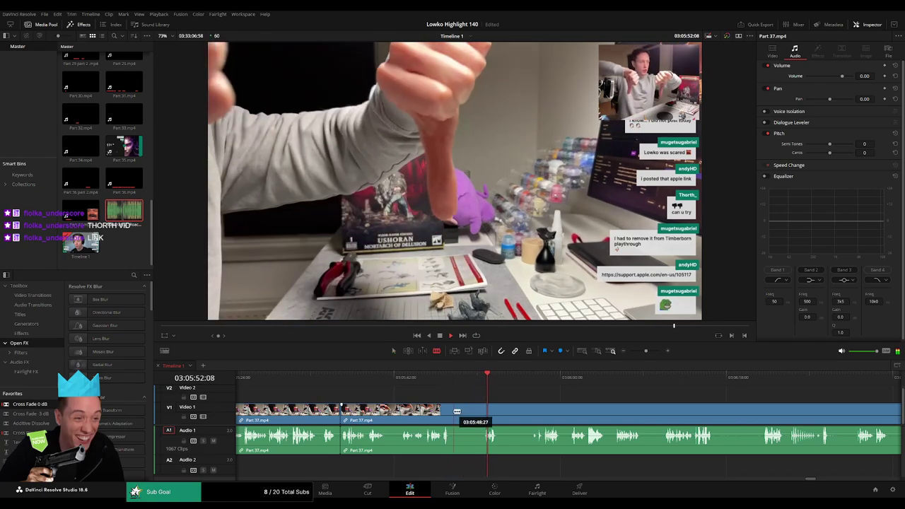
pyautogui.click(480, 410)
pyautogui.press('a')
pyautogui.click(475, 412)
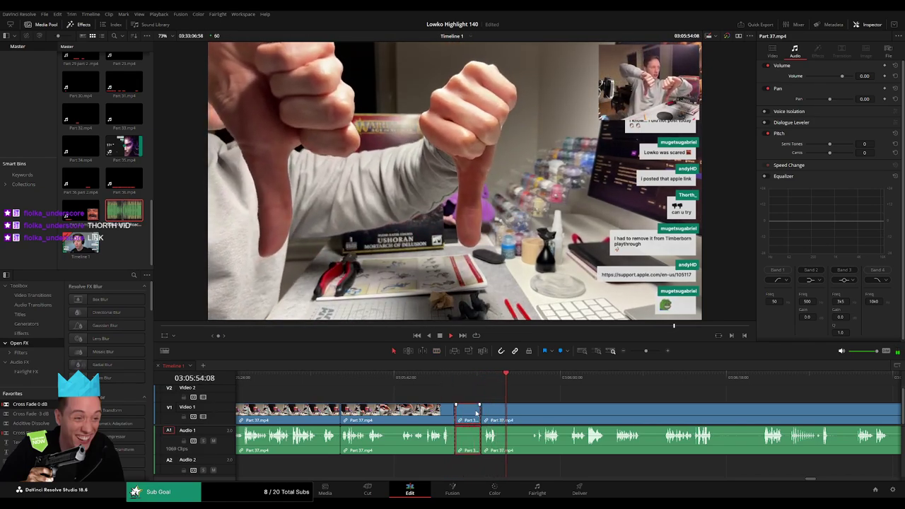
pyautogui.press('Delete')
pyautogui.click(455, 382)
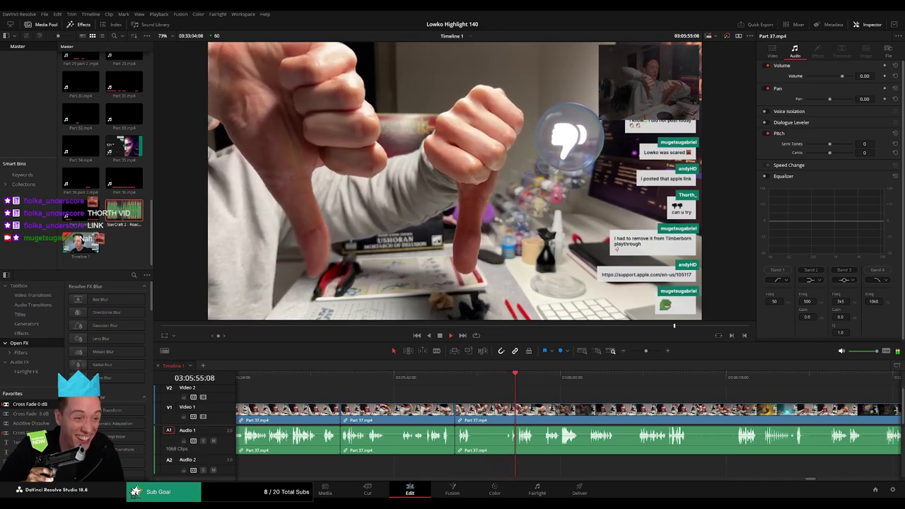
pyautogui.hscroll(3, 450, 397)
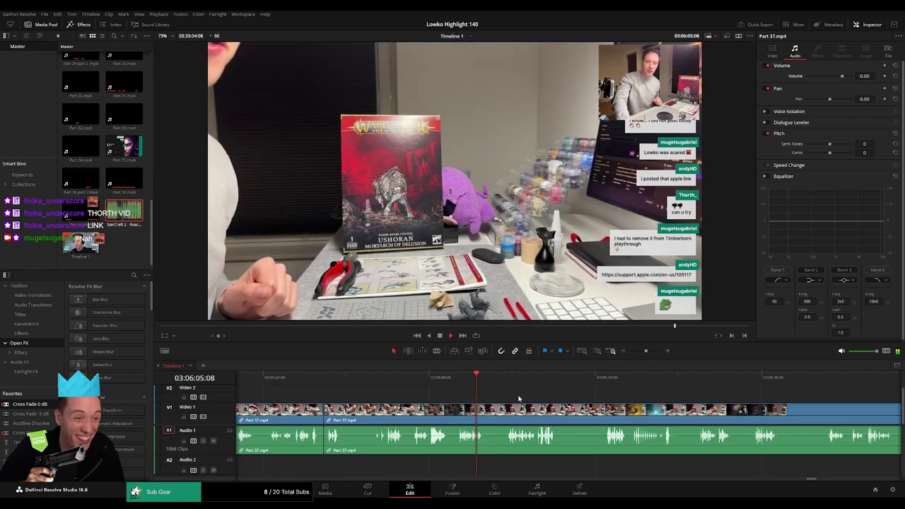
# Cut out the section of Part 37.mp4 from about 03:06:06:10 to 03:06:08:10 and close the gap
pyautogui.hscroll(2, 518, 397)
pyautogui.click(406, 382)
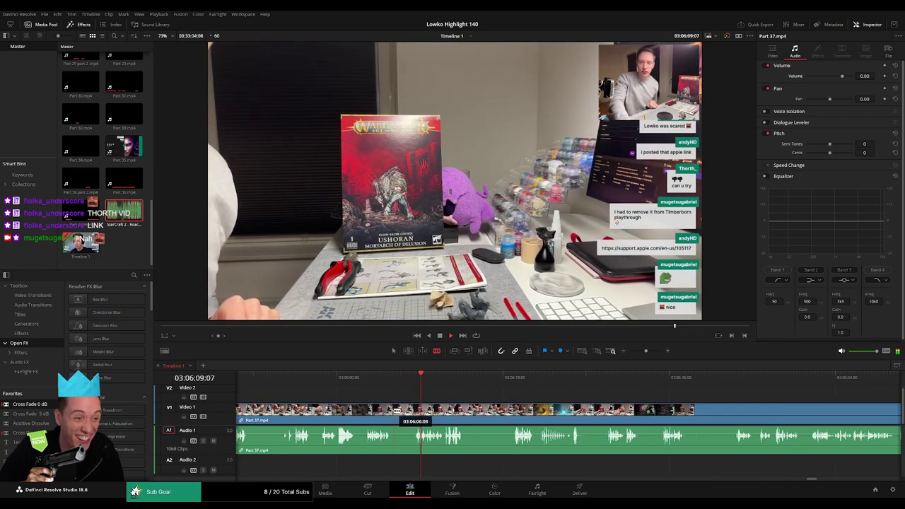
pyautogui.click(395, 410)
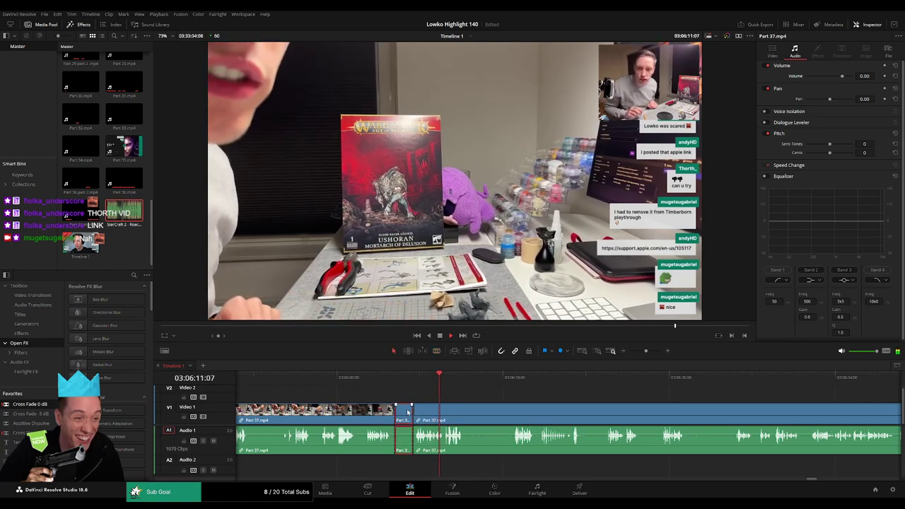
pyautogui.press('Delete')
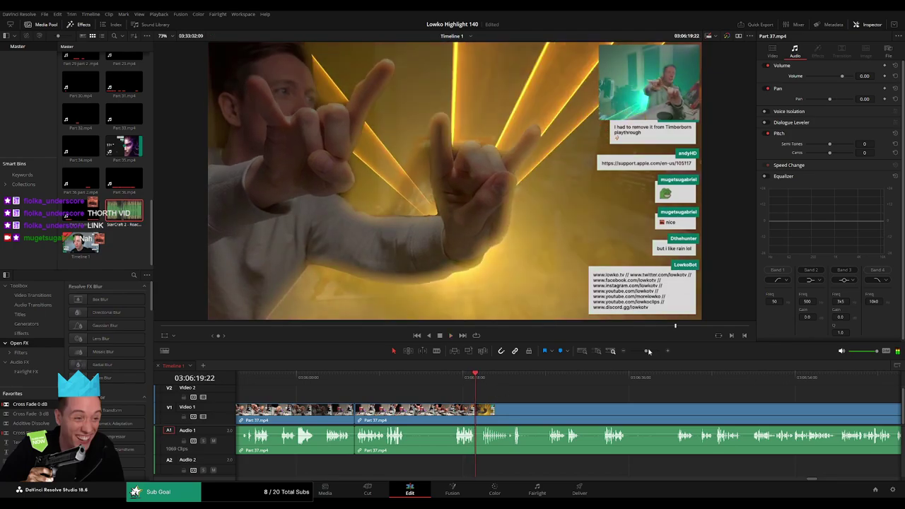
# Split out the word in Part 37.mp4 from about 03:06:18:28 to 03:06:18:44 and mute that segment's audio
pyautogui.moveTo(648, 350); pyautogui.dragTo(651, 353)
pyautogui.click(455, 385)
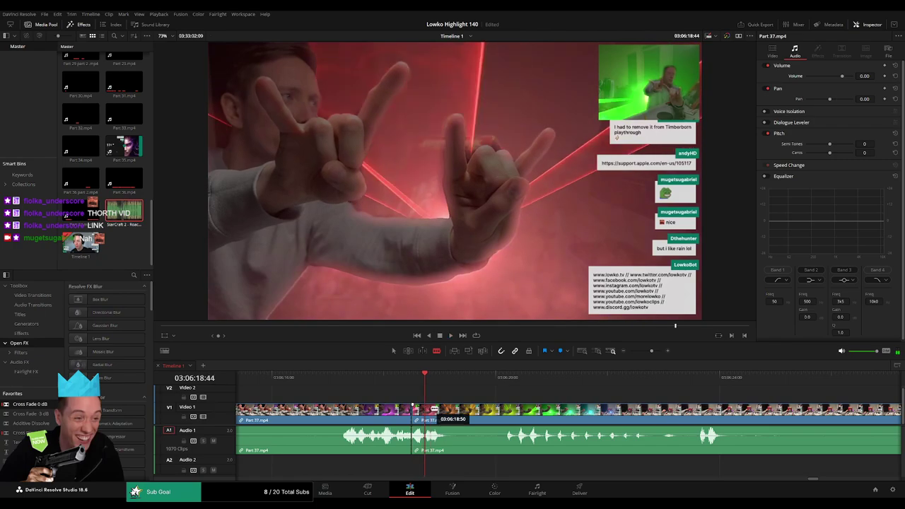
pyautogui.hotkey('ctrl', 'b')
pyautogui.moveTo(417, 433); pyautogui.dragTo(419, 465)
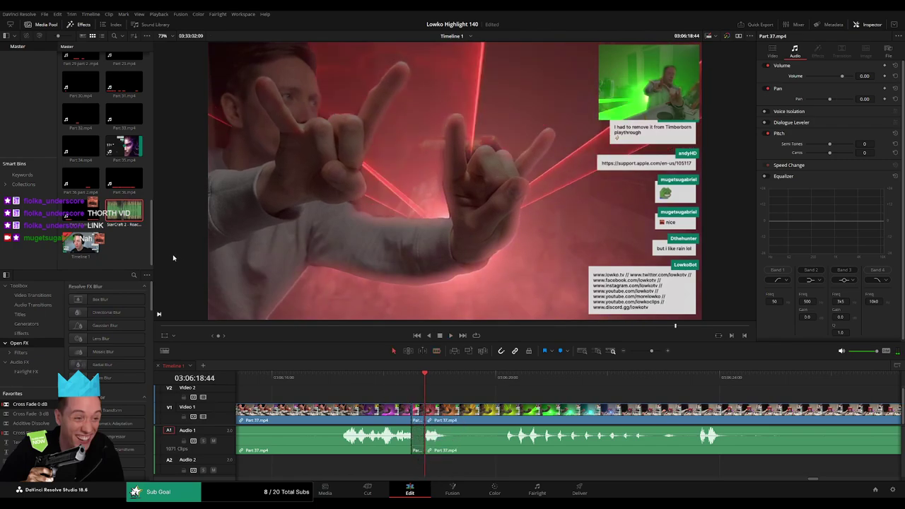
# Cover the muted word before 03:06:18:44 with StarCraft 2 - Roach Quotes.mp3 on Audio 2, trimmed to its length, and lower the effect's volume
pyautogui.moveTo(124, 211); pyautogui.dragTo(424, 468)
pyautogui.click(419, 468)
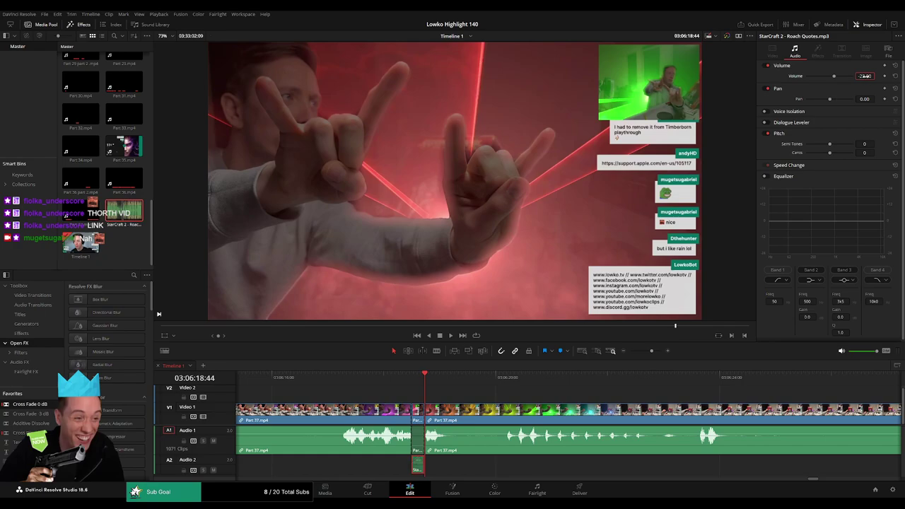
pyautogui.press('space')
pyautogui.click(561, 392)
pyautogui.moveTo(651, 351); pyautogui.dragTo(646, 351)
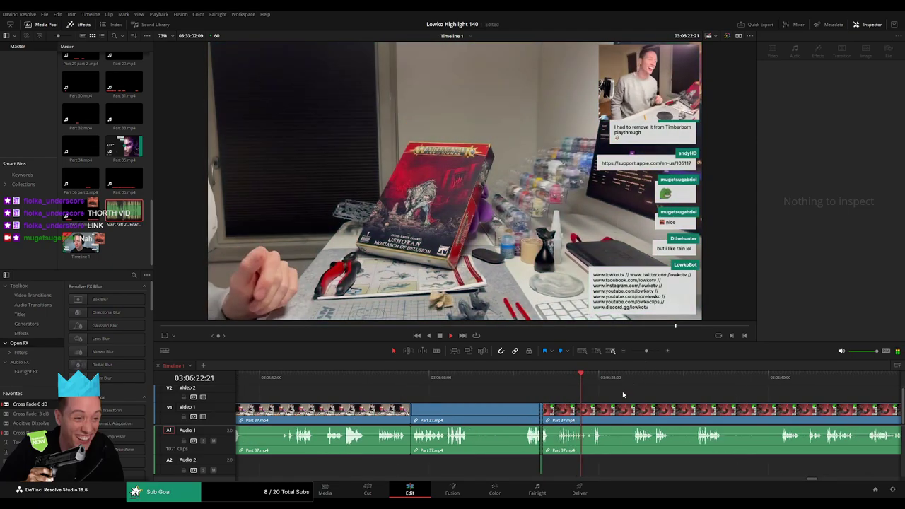
# Review Part 37.mp4 onward from 03:06:22 and ripple-delete the section from about 03:06:36 to 03:06:41:20
pyautogui.moveTo(638, 394); pyautogui.dragTo(490, 388)
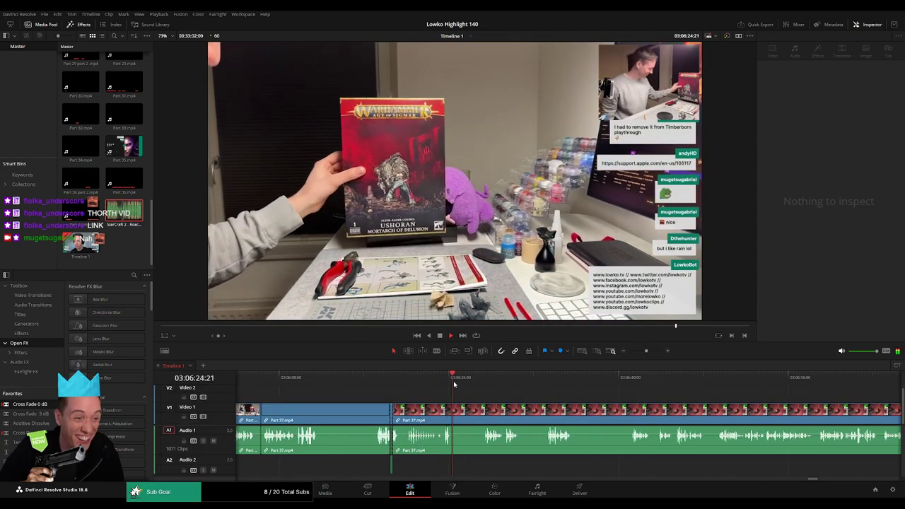
pyautogui.click(487, 381)
pyautogui.moveTo(554, 395); pyautogui.dragTo(435, 390)
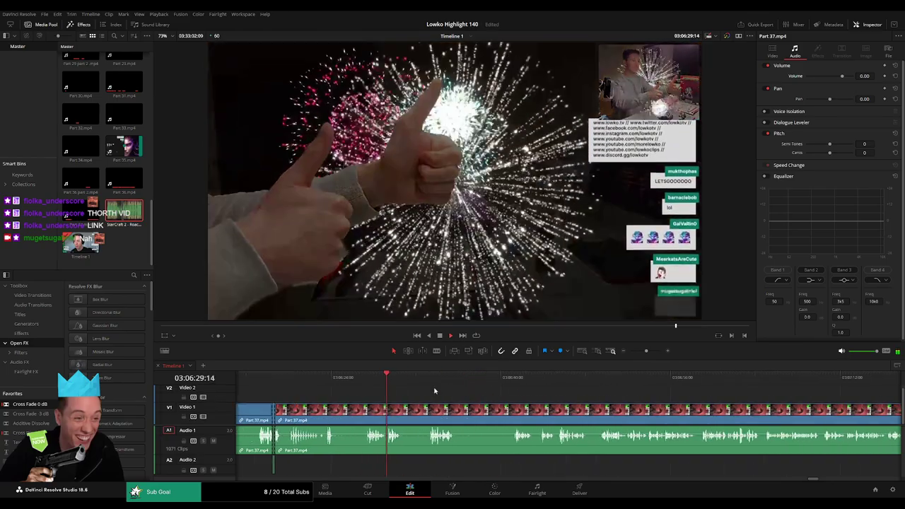
pyautogui.click(427, 381)
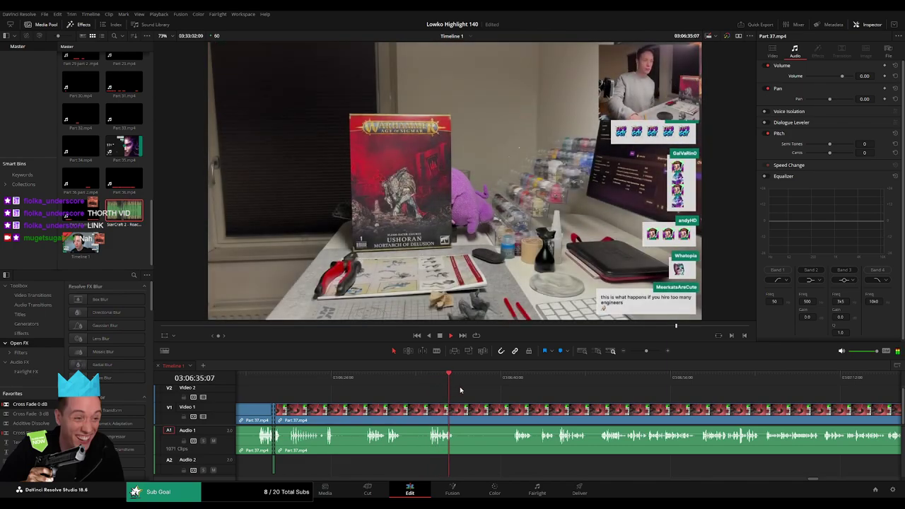
pyautogui.press('b')
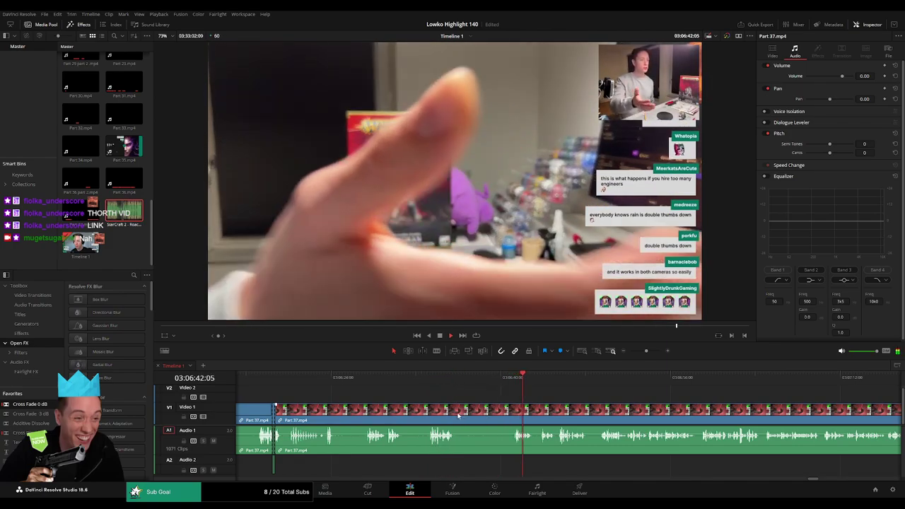
pyautogui.click(458, 413)
pyautogui.moveTo(646, 351); pyautogui.dragTo(651, 352)
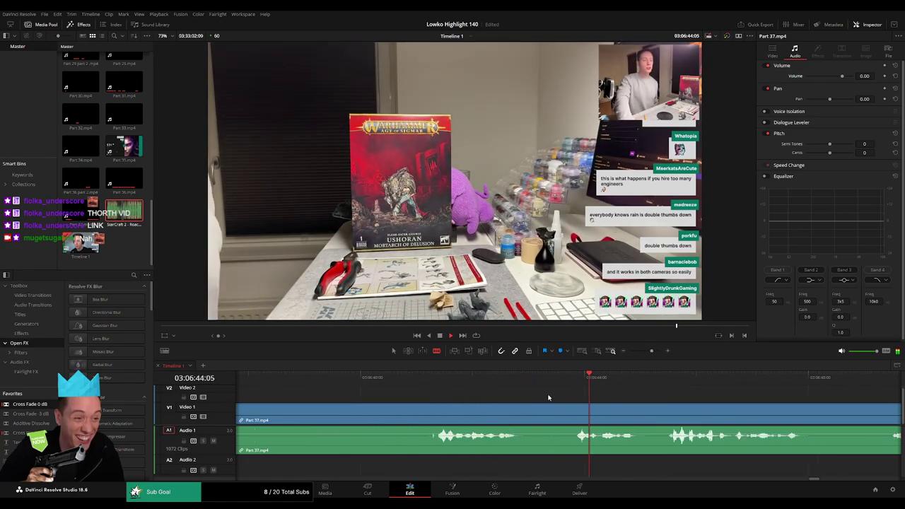
pyautogui.click(435, 412)
pyautogui.press('a')
pyautogui.click(422, 413)
pyautogui.press('Delete')
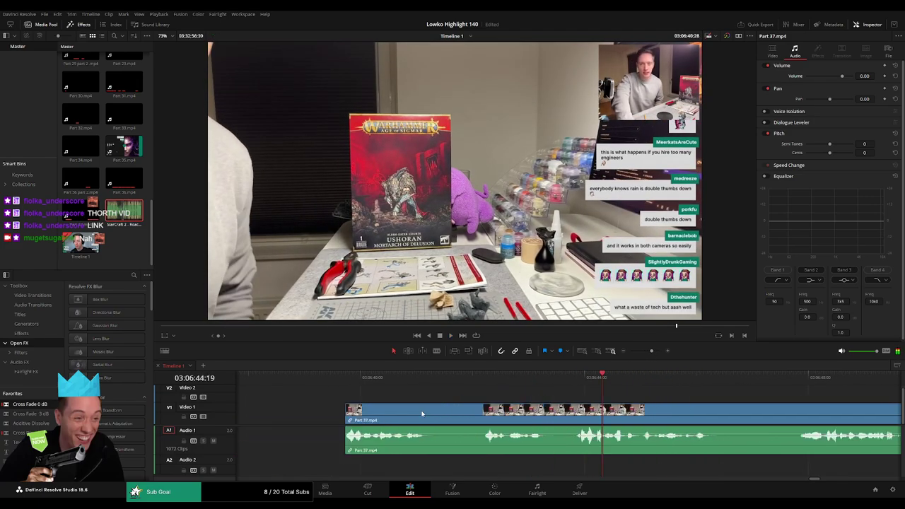
# Cut out the pause from about 03:06:42:42 to 03:06:44 in Part 37.mp4 and close the gap
pyautogui.moveTo(647, 352); pyautogui.dragTo(643, 353)
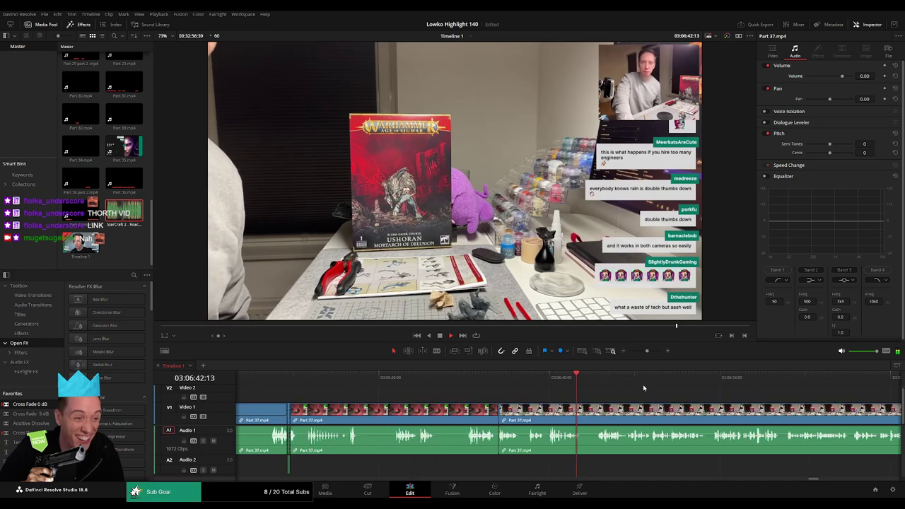
pyautogui.click(395, 415)
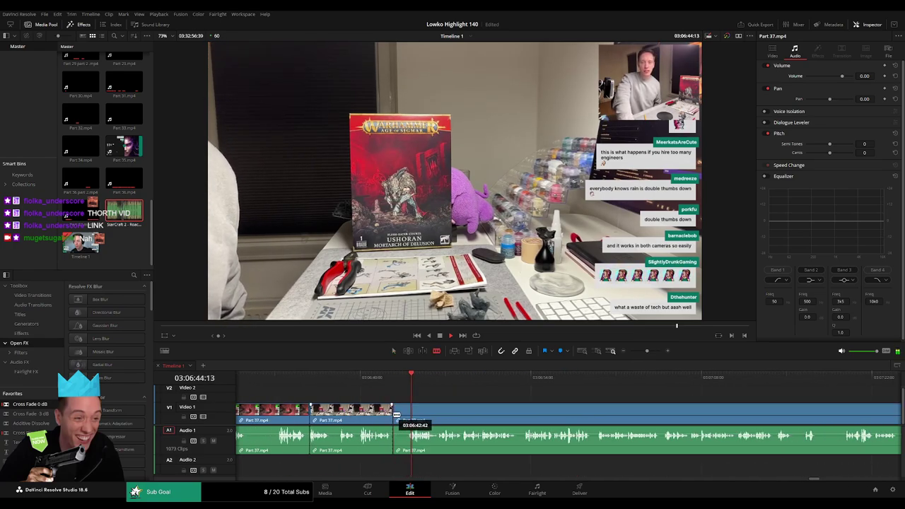
pyautogui.click(407, 415)
pyautogui.press('a')
pyautogui.click(402, 417)
pyautogui.press('Delete')
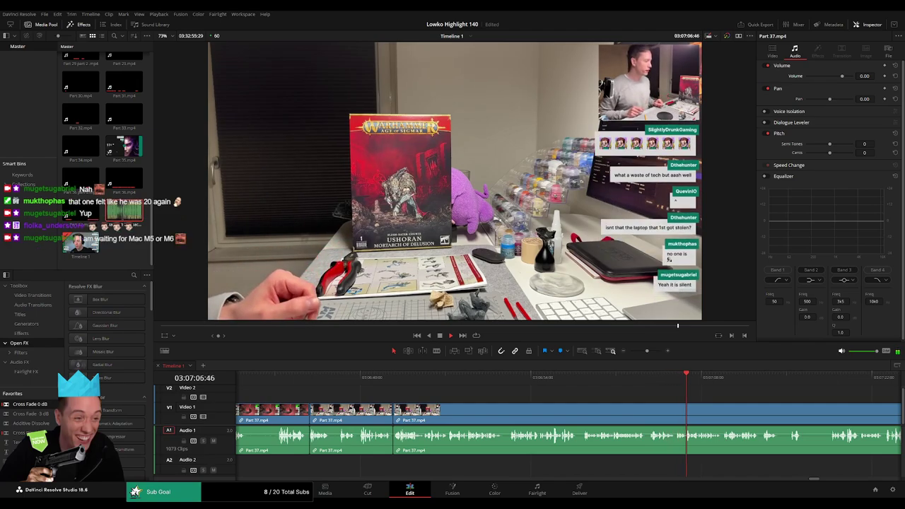
# Split out the word in Part 37.mp4 from about 03:07:02:00 to 03:07:02:15 and lower that segment's volume to -100 dB
pyautogui.click(557, 396)
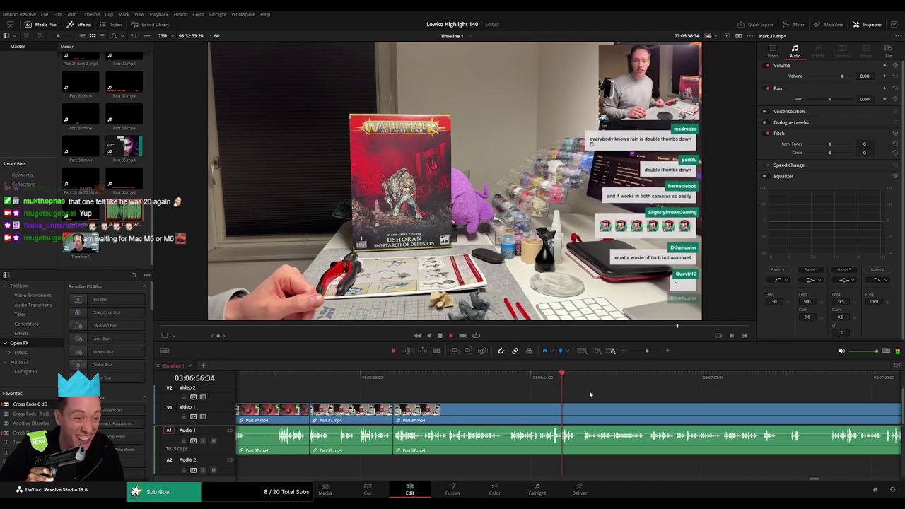
pyautogui.moveTo(674, 399); pyautogui.dragTo(480, 389)
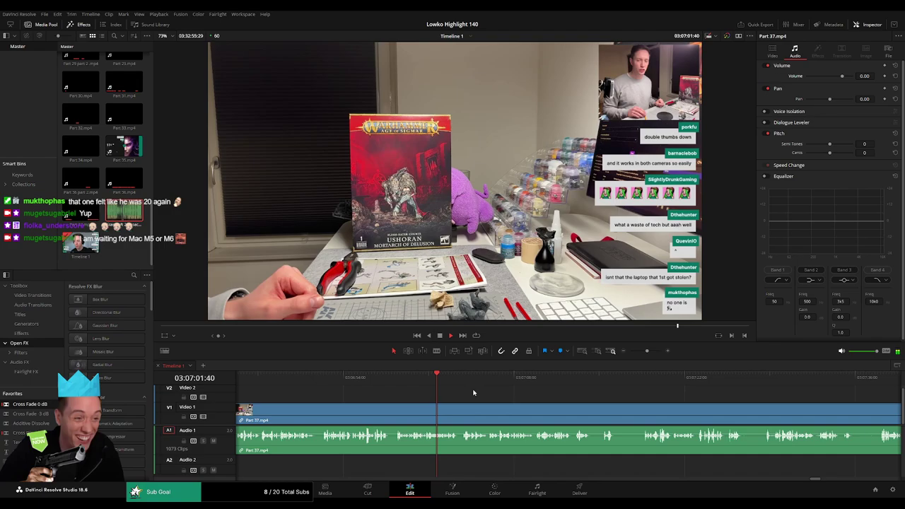
pyautogui.moveTo(646, 352); pyautogui.dragTo(654, 352)
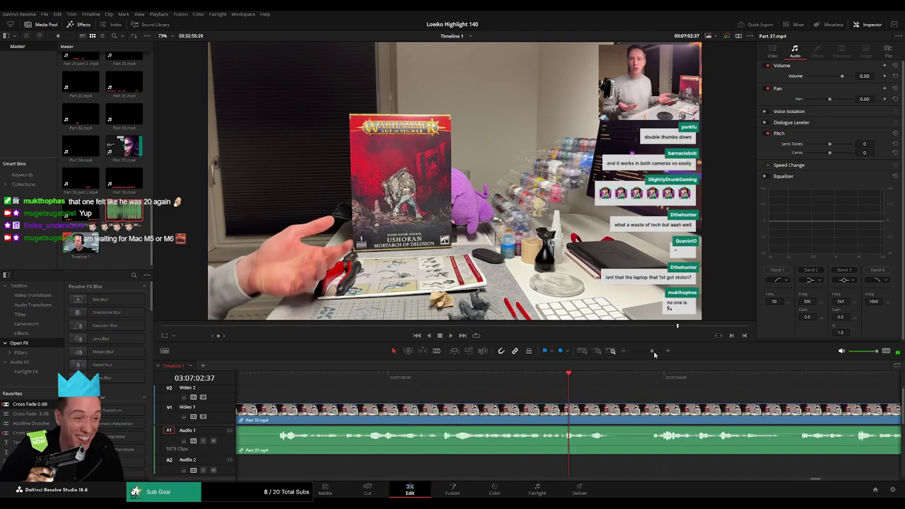
pyautogui.click(406, 378)
pyautogui.press('space')
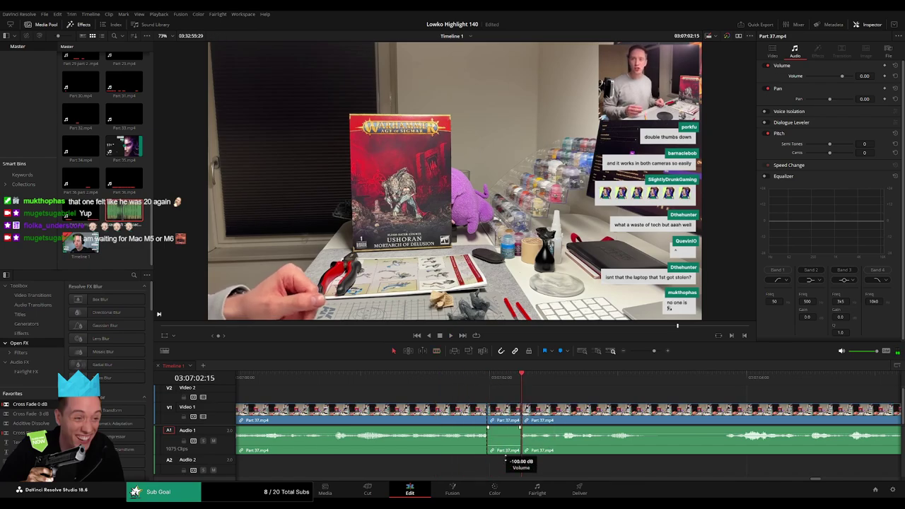
# Place StarCraft 2 - Roach Quotes.mp3 on Audio 2 under the muted word at 03:07:02, trim it to match and lower its volume
pyautogui.moveTo(139, 223); pyautogui.dragTo(493, 463)
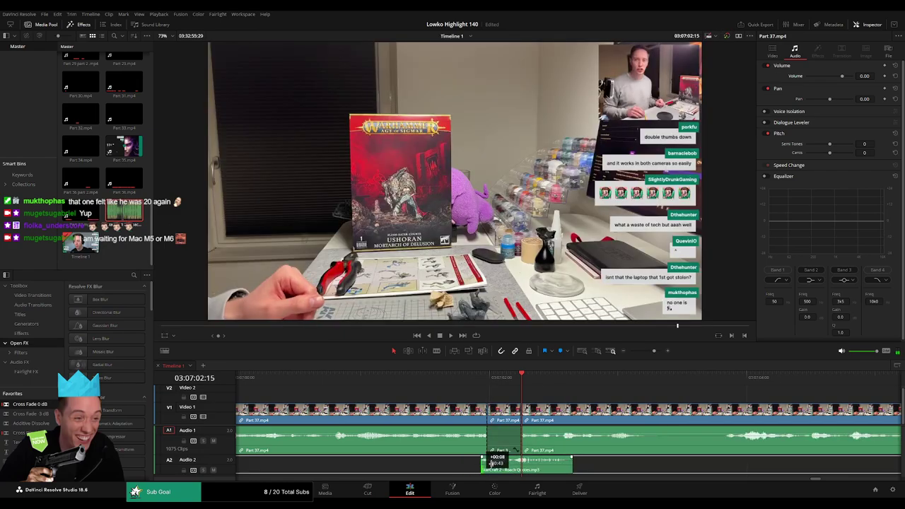
pyautogui.moveTo(570, 468); pyautogui.dragTo(513, 470)
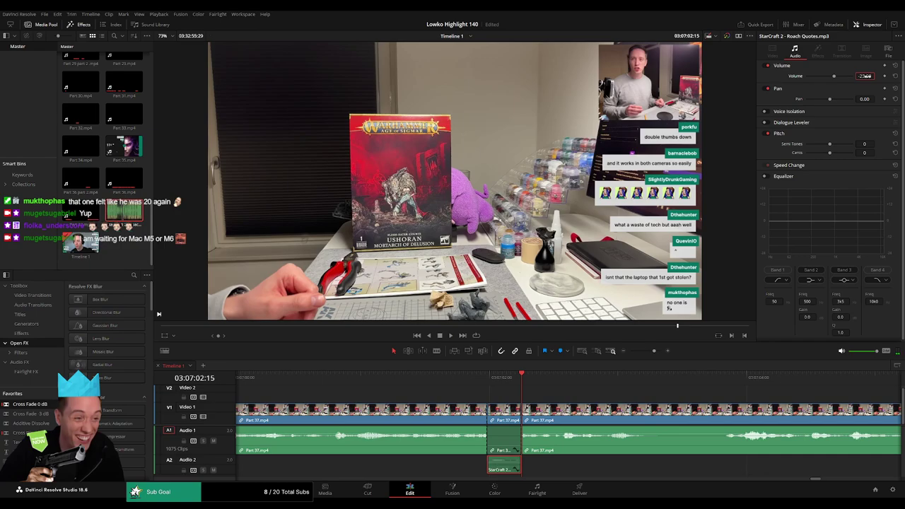
pyautogui.press('space')
pyautogui.moveTo(654, 352); pyautogui.dragTo(644, 352)
# Play on through Part 37.mp4 and ripple-delete the pause from about 03:07:16:30 to 03:07:18:30
pyautogui.click(649, 387)
pyautogui.moveTo(654, 397); pyautogui.dragTo(533, 400)
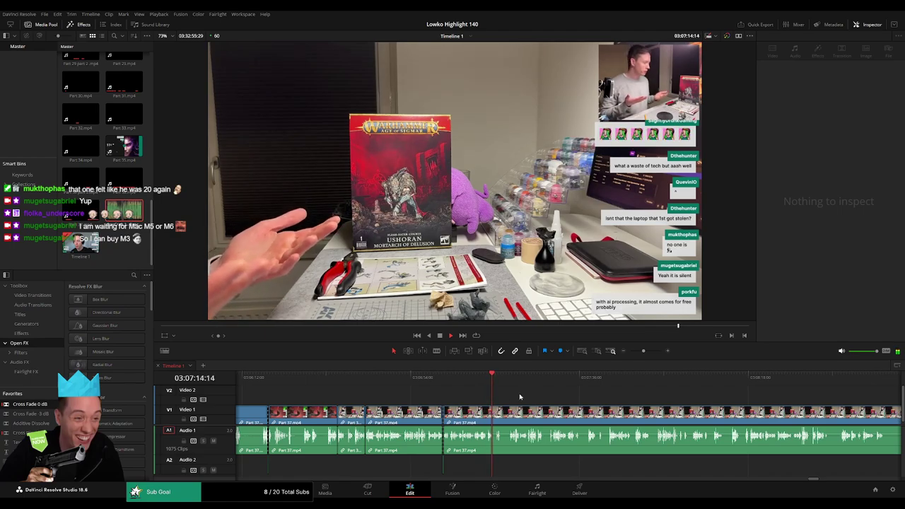
pyautogui.click(647, 351)
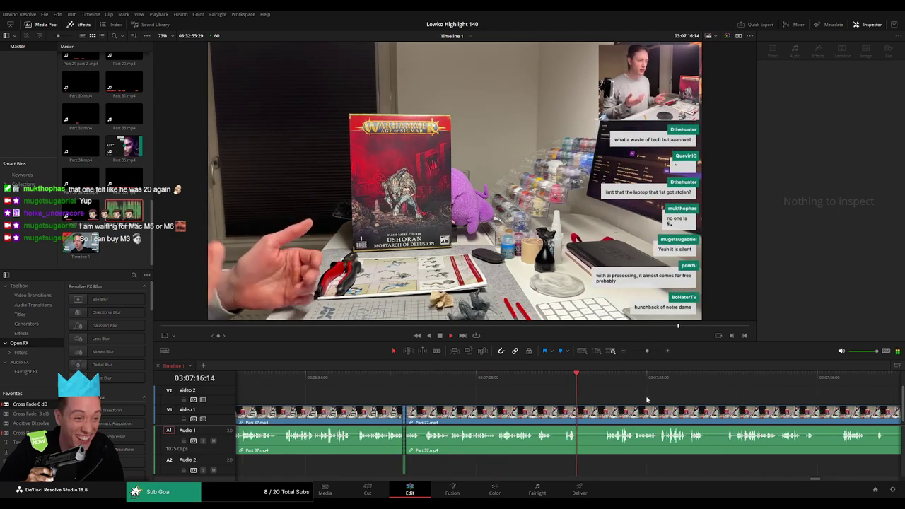
pyautogui.hscroll(5, 646, 400)
pyautogui.click(457, 379)
pyautogui.click(432, 422)
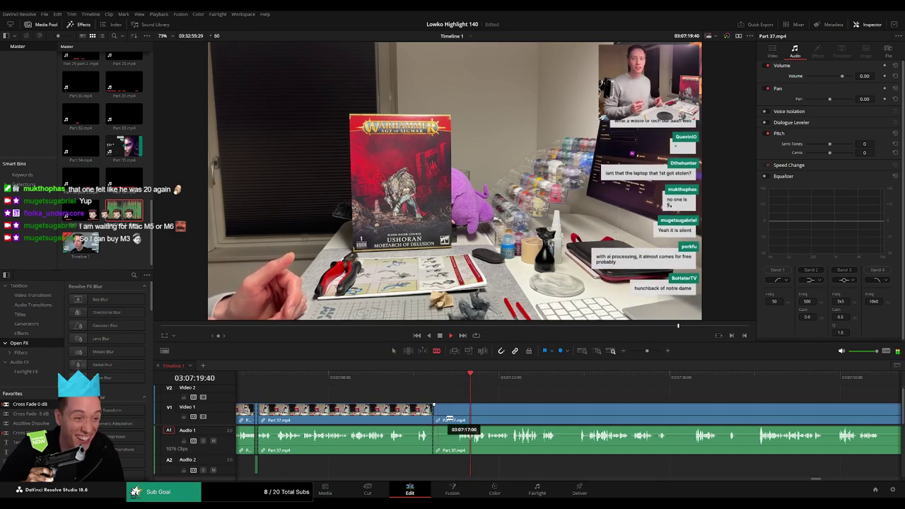
pyautogui.hotkey('shift', 'BackSpace')
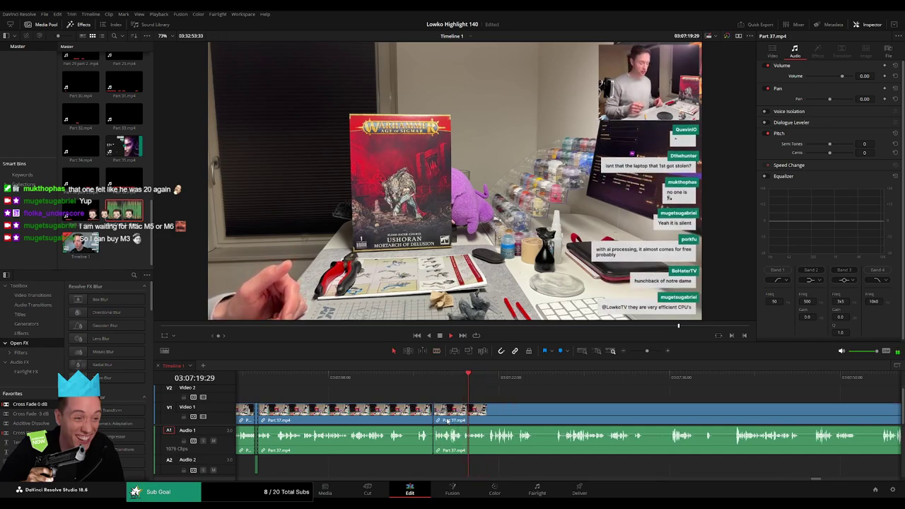
# Cut out the pause from about 03:07:25:08 to 03:07:26:40 in Part 37.mp4 and close the gap
pyautogui.hscroll(5, 589, 407)
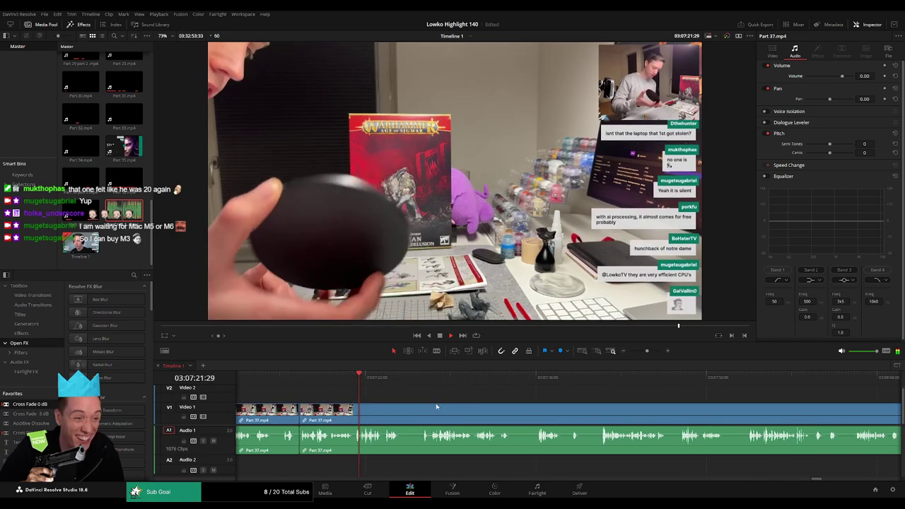
pyautogui.press('b')
pyautogui.click(404, 411)
pyautogui.click(422, 410)
pyautogui.press('a')
pyautogui.click(415, 413)
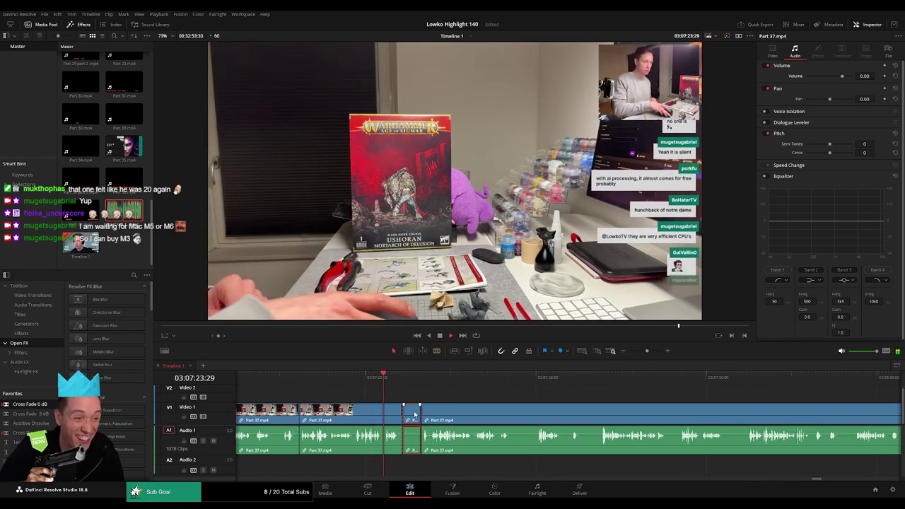
pyautogui.press('Delete')
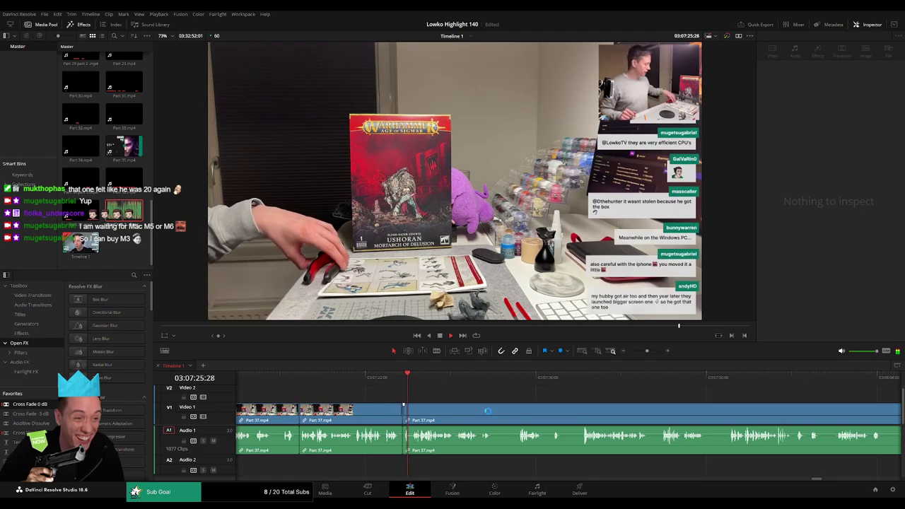
# Ripple-delete the section of Part 37.mp4 from about 03:07:32:25 to 03:07:34:20
pyautogui.hscroll(3, 412, 415)
pyautogui.press('b')
pyautogui.click(409, 416)
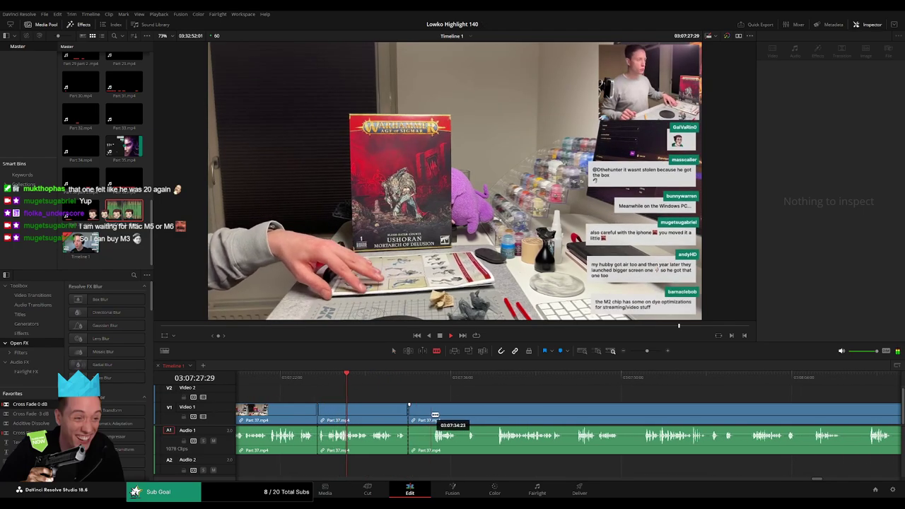
pyautogui.click(429, 416)
pyautogui.press('a')
pyautogui.click(422, 417)
pyautogui.hotkey('shift', 'BackSpace')
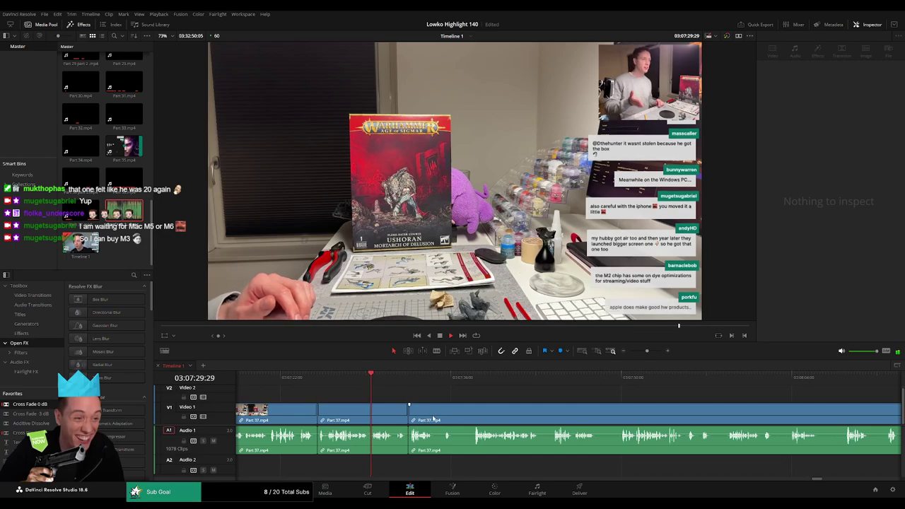
# Cut out the pause from about 03:07:36:20 to 03:07:37:47 in Part 37.mp4, close the gap and play on
pyautogui.hscroll(3, 396, 413)
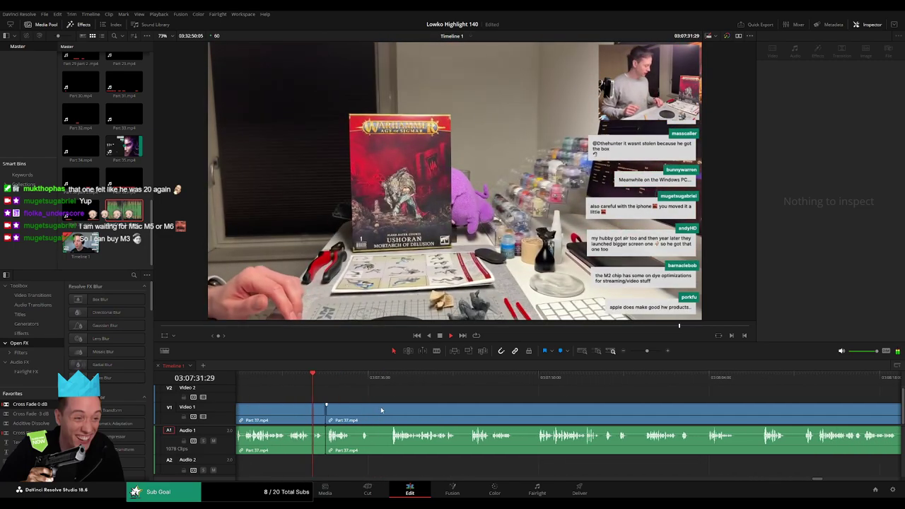
pyautogui.press('b')
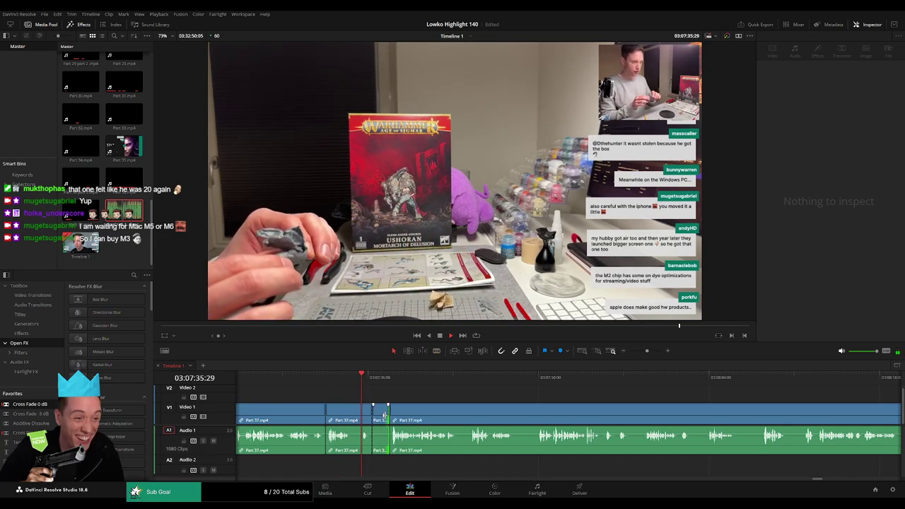
pyautogui.click(383, 417)
pyautogui.press('Delete')
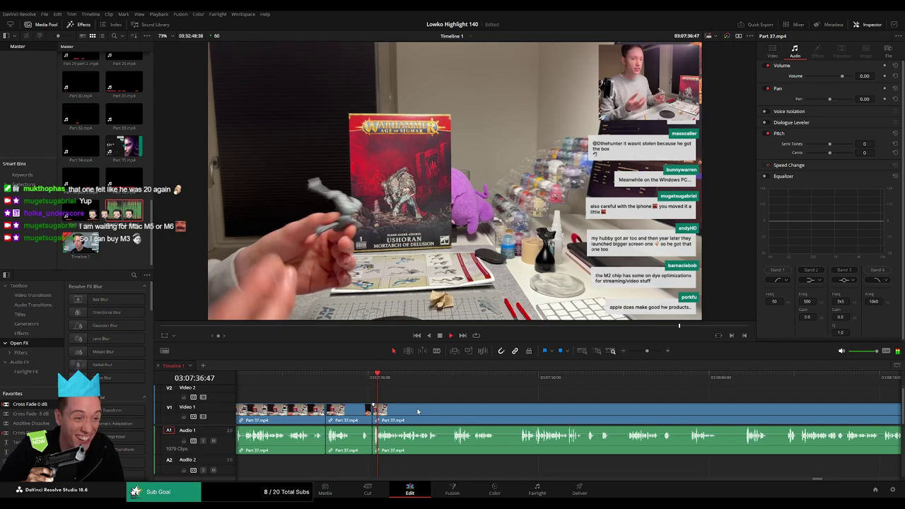
pyautogui.hscroll(2, 417, 391)
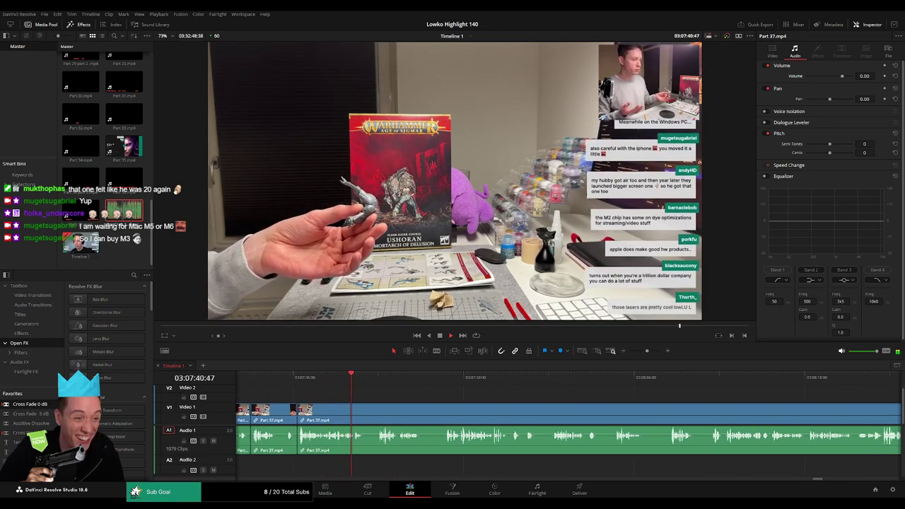
# Play on through Part 37.mp4 and ripple-delete the pause from about 03:07:56:10 to 03:07:57:10
pyautogui.hscroll(2, 385, 403)
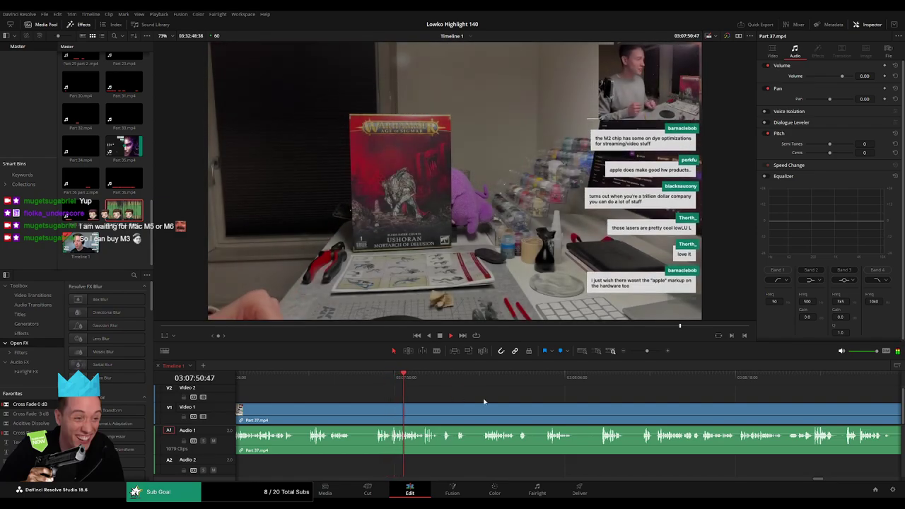
pyautogui.moveTo(500, 410); pyautogui.dragTo(371, 397)
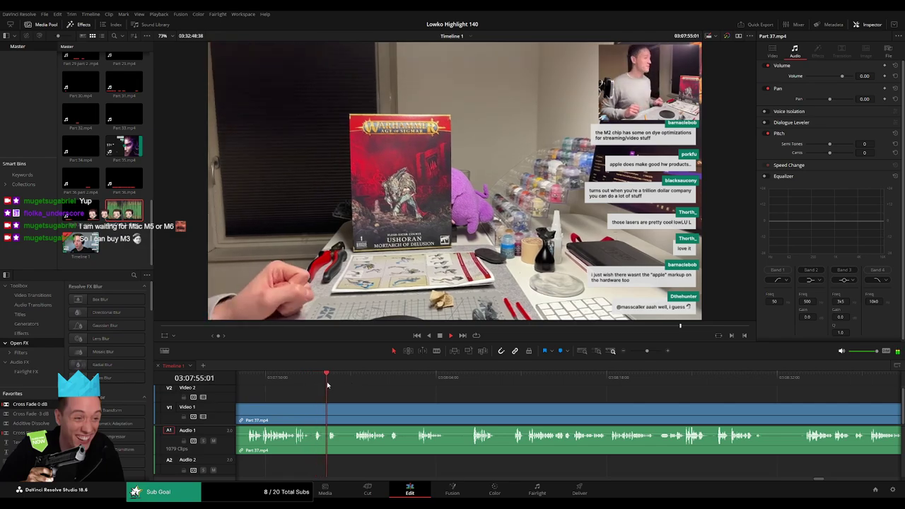
pyautogui.moveTo(336, 384); pyautogui.dragTo(352, 385)
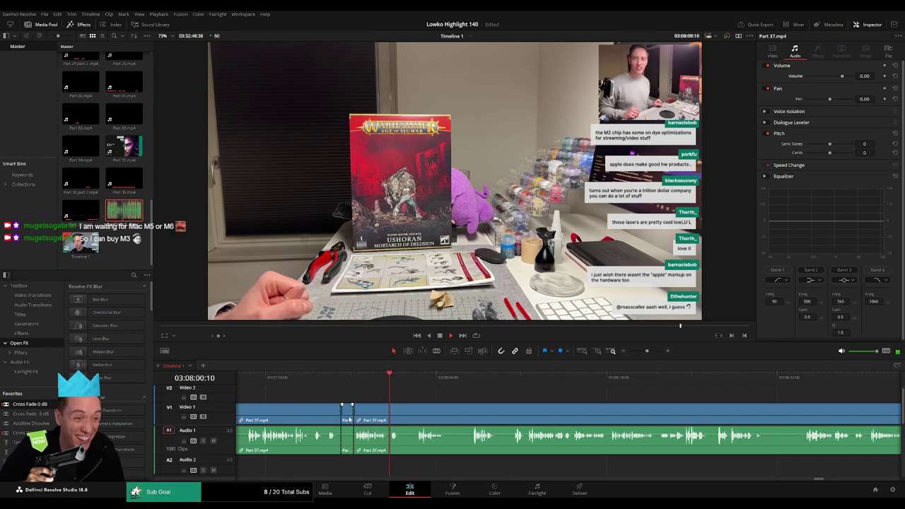
pyautogui.press('Delete')
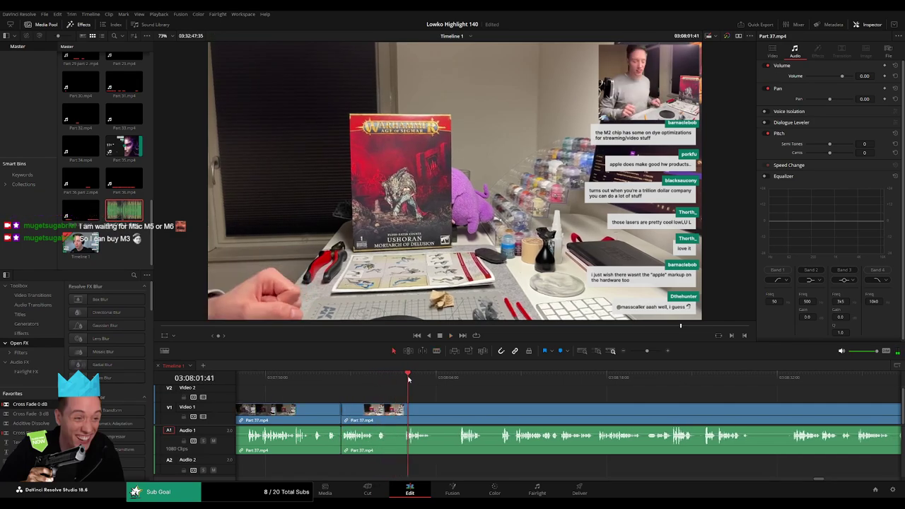
# Cut out the pause from about 03:08:00:00 to 03:08:01:20 in Part 37.mp4 and close the gap
pyautogui.click(389, 417)
pyautogui.click(403, 417)
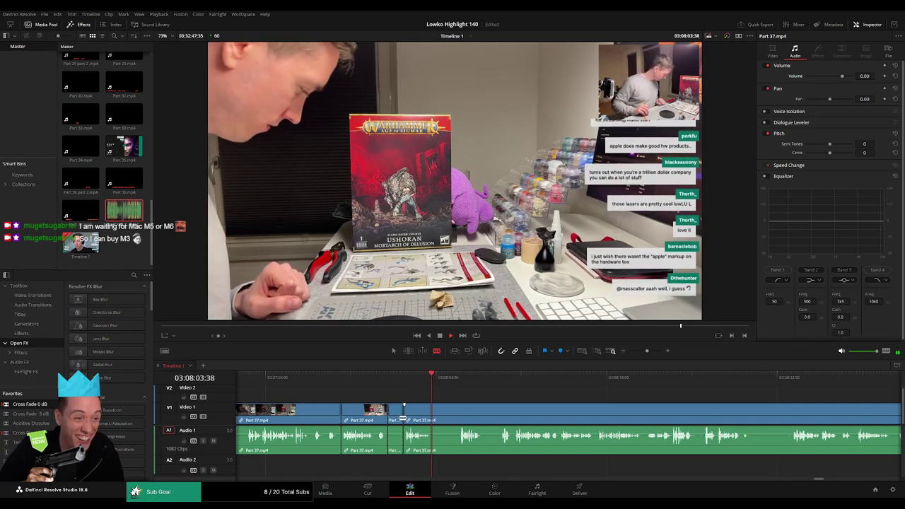
pyautogui.press('a')
pyautogui.click(400, 419)
pyautogui.click(398, 417)
pyautogui.press('Delete')
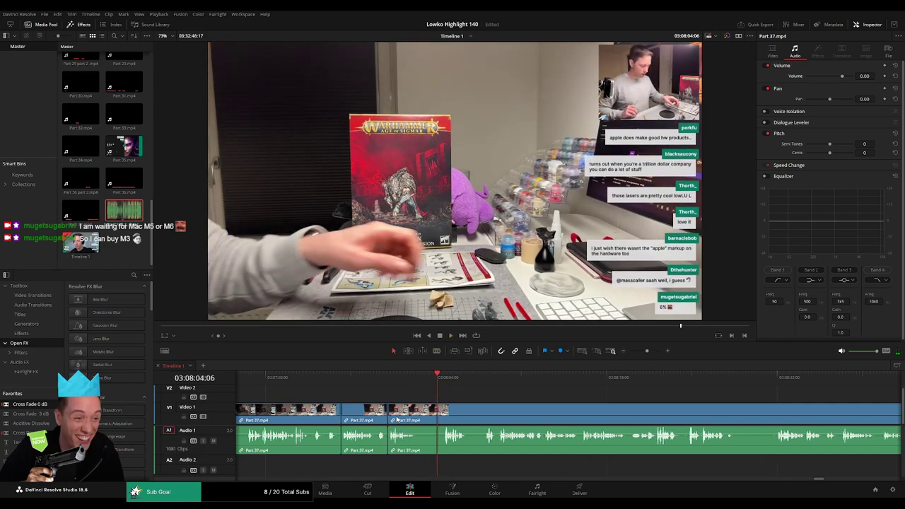
# Ripple-delete the section of Part 37.mp4 from about 03:08:02:30 to 03:08:04:35
pyautogui.press('b')
pyautogui.click(417, 411)
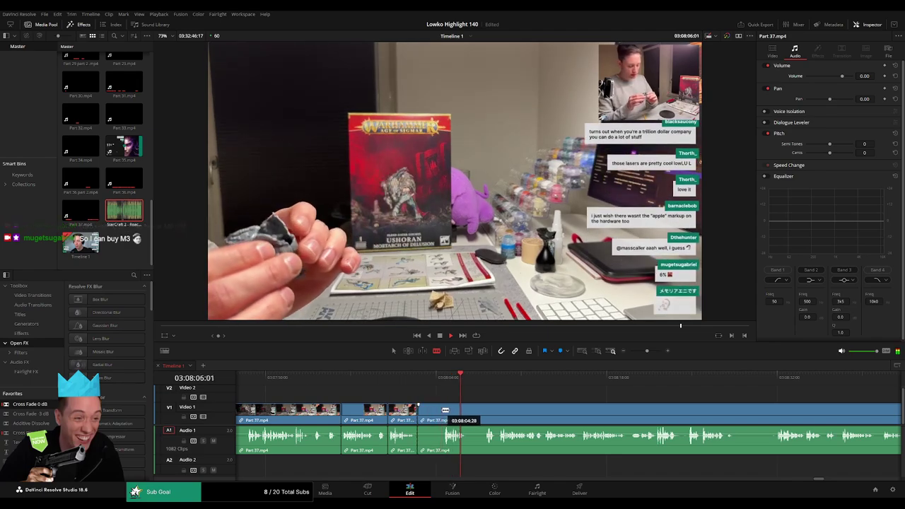
pyautogui.click(435, 415)
pyautogui.press('Delete')
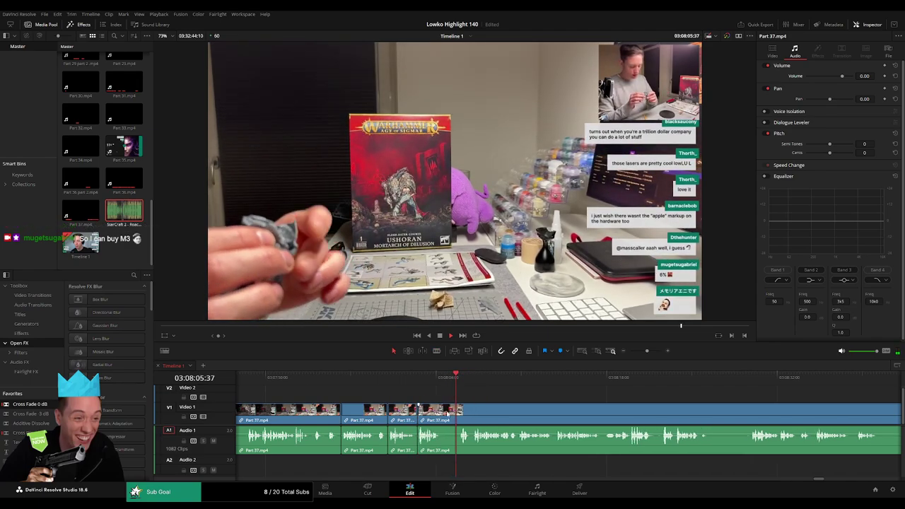
# Cut out the section from about 03:08:04:35 to 03:08:05:50 in Part 37.mp4, close the gap and play on
pyautogui.click(444, 412)
pyautogui.click(459, 412)
pyautogui.press('a')
pyautogui.click(453, 415)
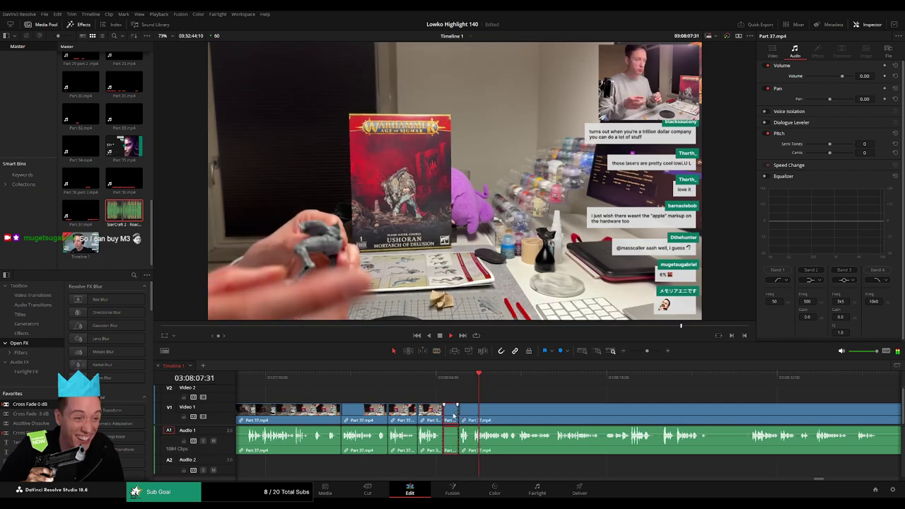
pyautogui.press('Delete')
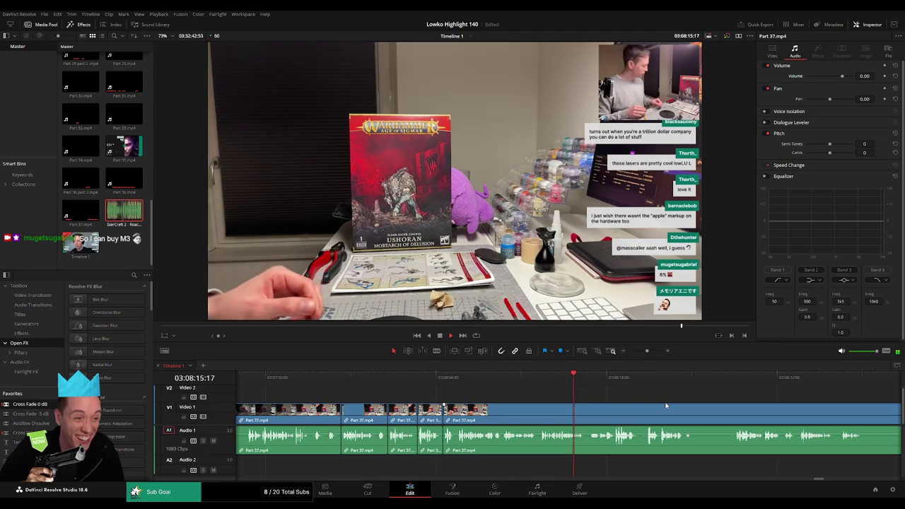
# Ripple-delete the section of Part 37.mp4 from about 03:08:25:05 to 03:08:28:30
pyautogui.hscroll(5, 610, 409)
pyautogui.press('b')
pyautogui.click(465, 411)
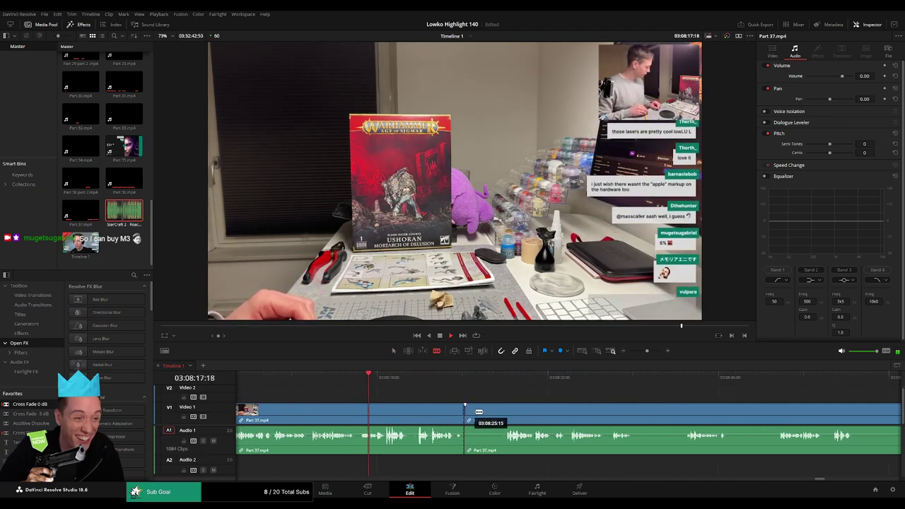
pyautogui.press('a')
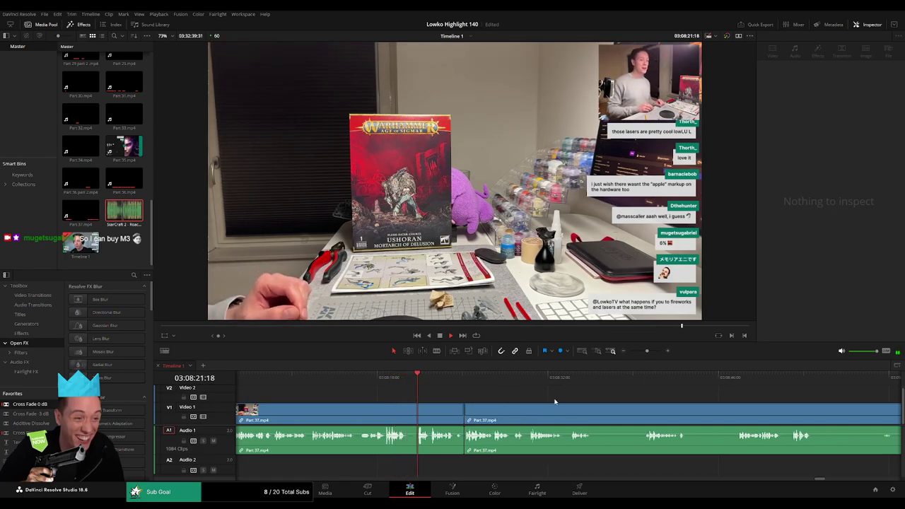
# Play on through Part 37.mp4 and ripple-delete the silence from about 03:08:35:50 to 03:08:40:00
pyautogui.hscroll(2, 481, 403)
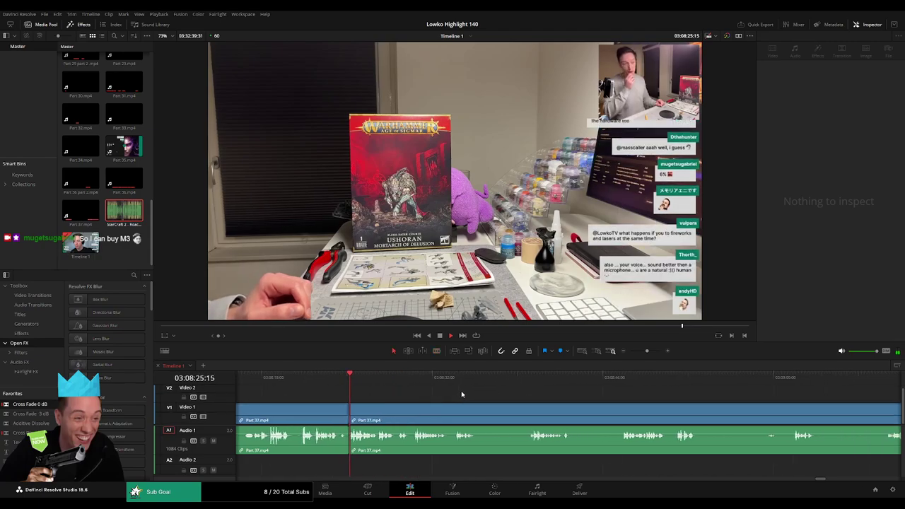
pyautogui.hscroll(3, 461, 394)
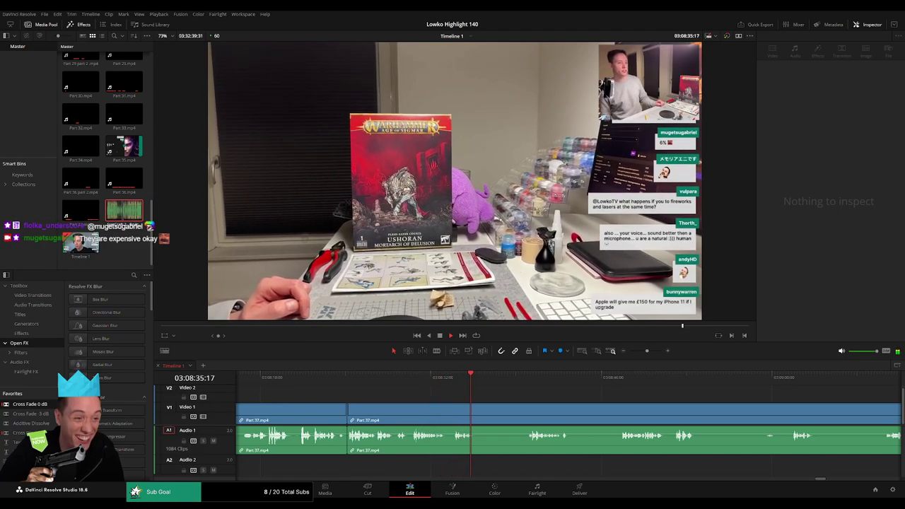
pyautogui.click(531, 382)
pyautogui.press('b')
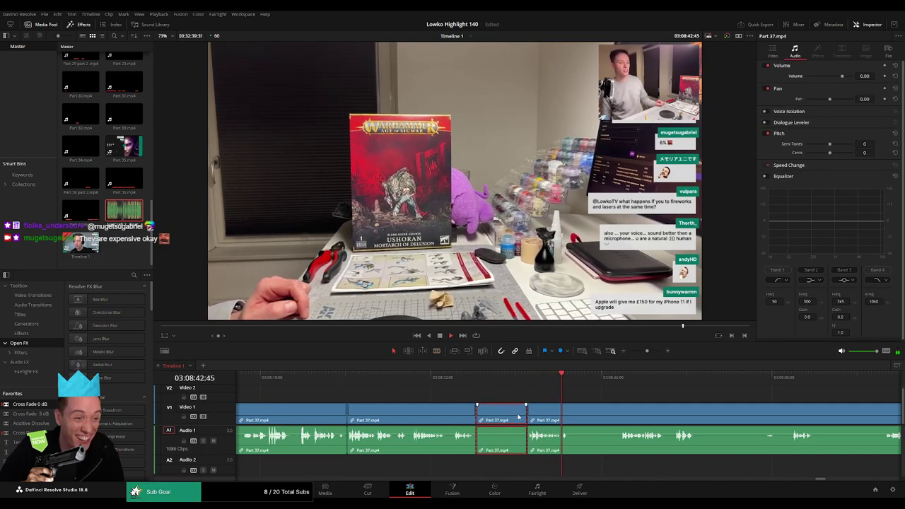
pyautogui.press('Delete')
# Cut out the silence from about 03:08:39:20 to 03:08:43:20 in Part 37.mp4 and close the gap
pyautogui.click(569, 382)
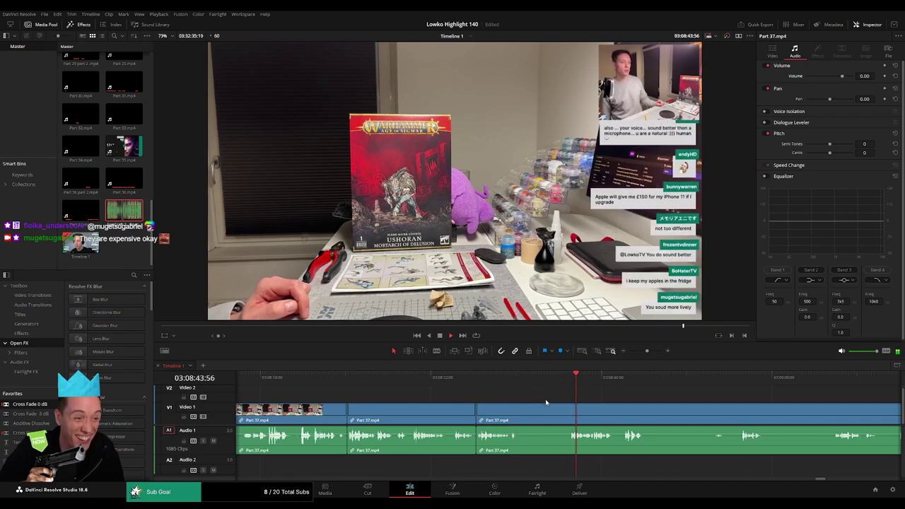
pyautogui.click(521, 406)
pyautogui.click(570, 406)
pyautogui.press('a')
pyautogui.click(559, 410)
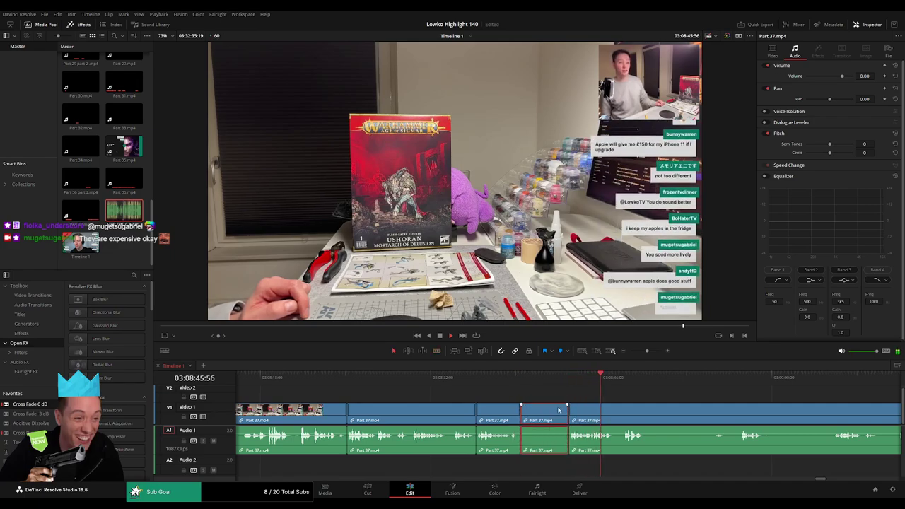
pyautogui.press('Delete')
# Ripple-delete the section of Part 37.mp4 from about 03:08:45:40 to 03:08:53:20
pyautogui.hscroll(3, 495, 394)
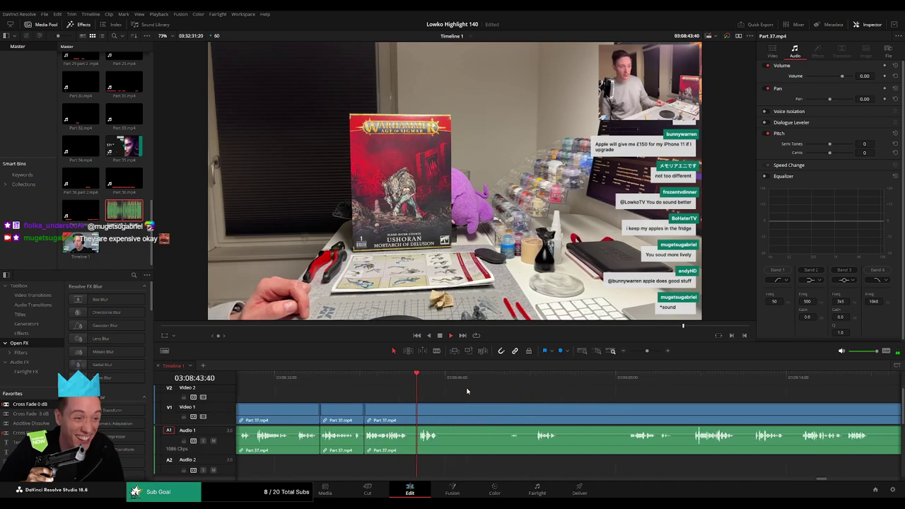
pyautogui.click(528, 383)
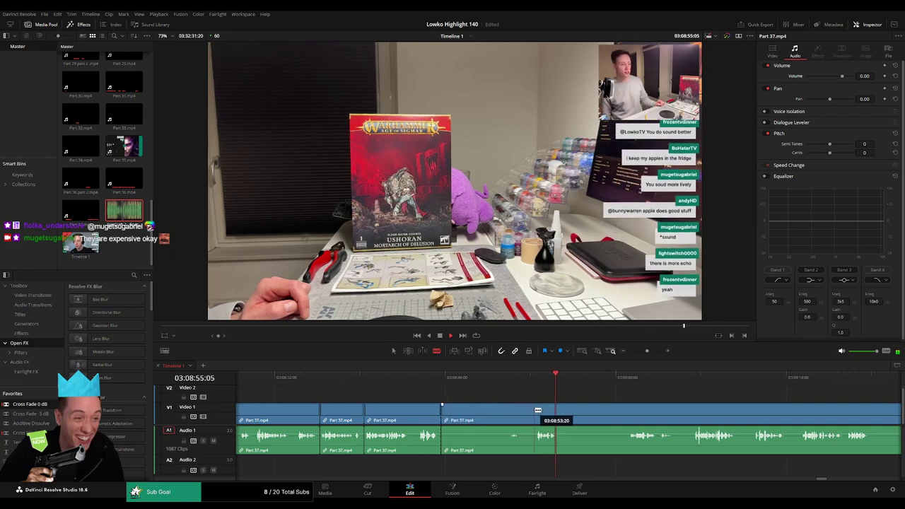
pyautogui.click(536, 410)
pyautogui.press('a')
pyautogui.click(522, 412)
pyautogui.press('Delete')
# Cut out the silence from about 03:08:47:50 to 03:08:53:20 in Part 37.mp4 and close the gap
pyautogui.click(537, 377)
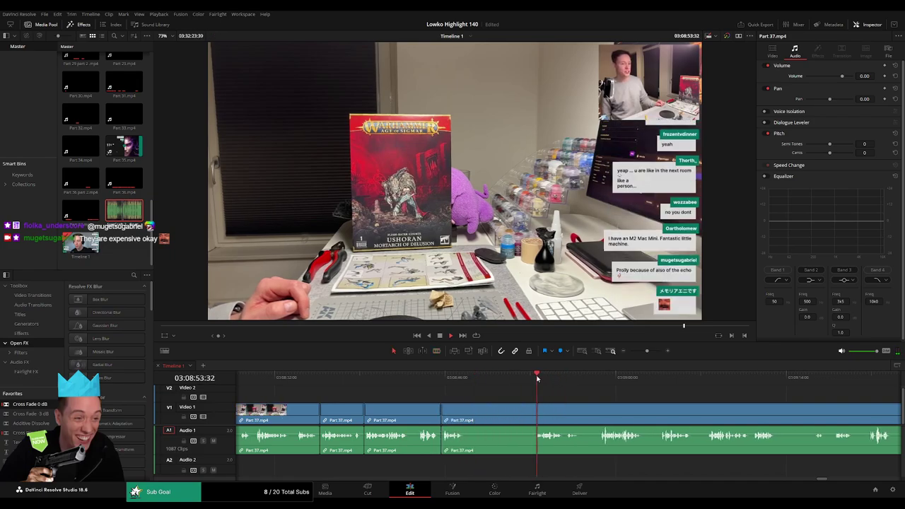
pyautogui.click(470, 412)
pyautogui.click(534, 412)
pyautogui.press('a')
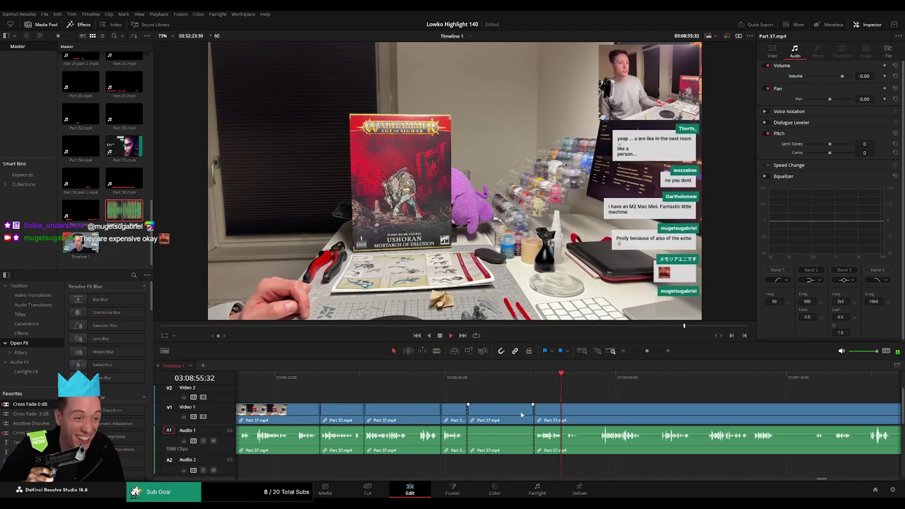
pyautogui.click(521, 414)
pyautogui.press('Delete')
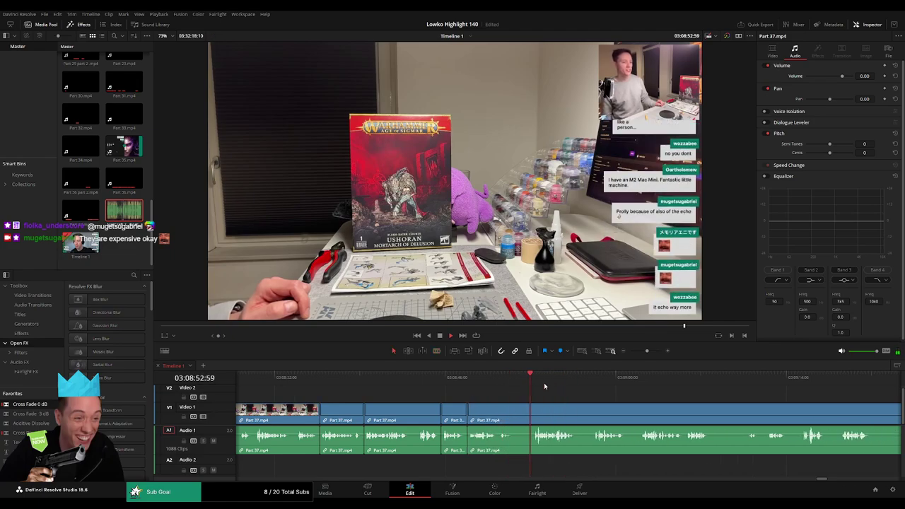
# Ripple-delete two pauses in Part 37.mp4, from about 03:08:51:50 to 03:08:53:05 and from about 03:08:55:40 to 03:08:56:55
pyautogui.hscroll(3, 481, 399)
pyautogui.press('b')
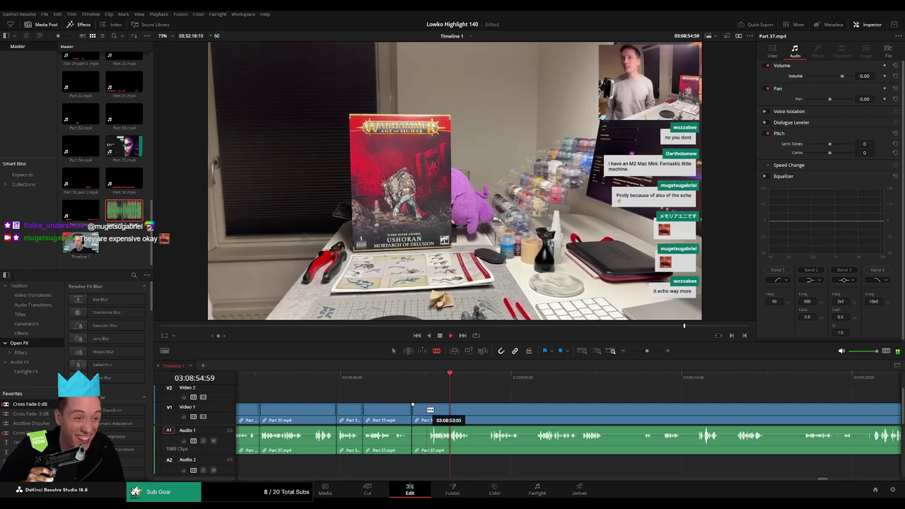
pyautogui.click(415, 410)
pyautogui.press('a')
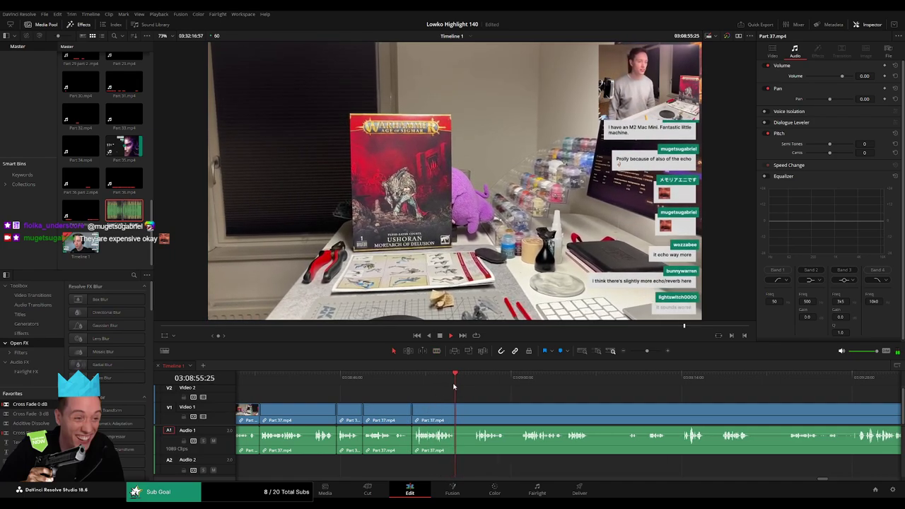
pyautogui.press('b')
pyautogui.click(459, 412)
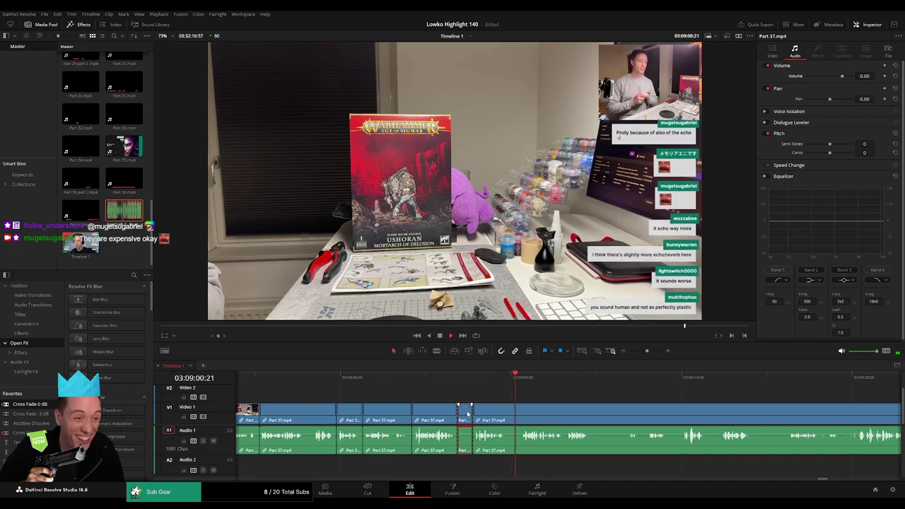
pyautogui.press('Delete')
# Cut out the pause from about 03:08:58:30 to 03:08:59:40 in Part 37.mp4 and close the gap
pyautogui.hscroll(5, 481, 410)
pyautogui.press('b')
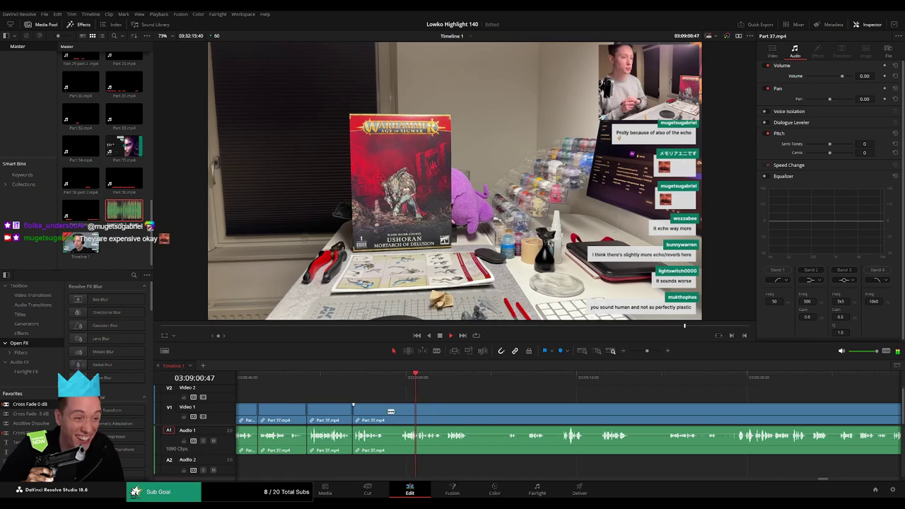
pyautogui.click(388, 412)
pyautogui.click(402, 412)
pyautogui.press('a')
pyautogui.click(395, 412)
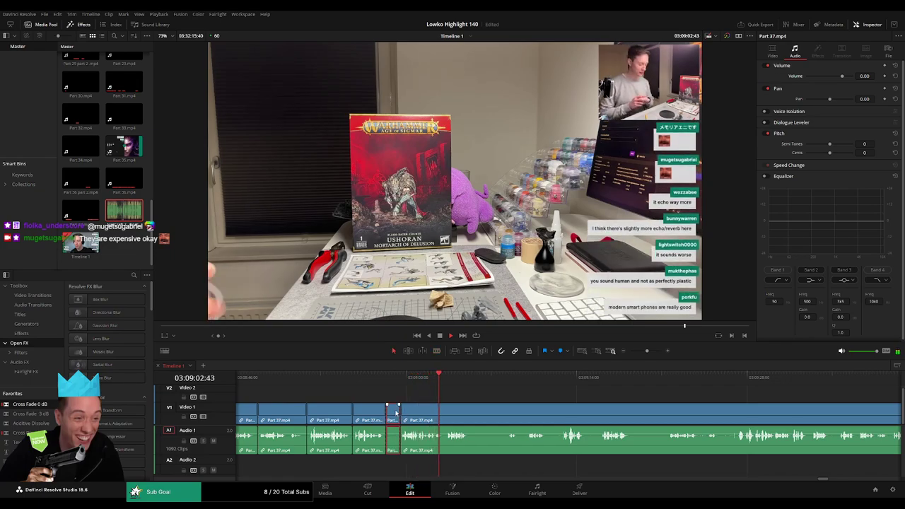
pyautogui.press('Delete')
# Play on through Part 37.mp4 and ripple-delete the silence from about 03:09:04:10 to 03:09:07:10
pyautogui.hscroll(3, 374, 392)
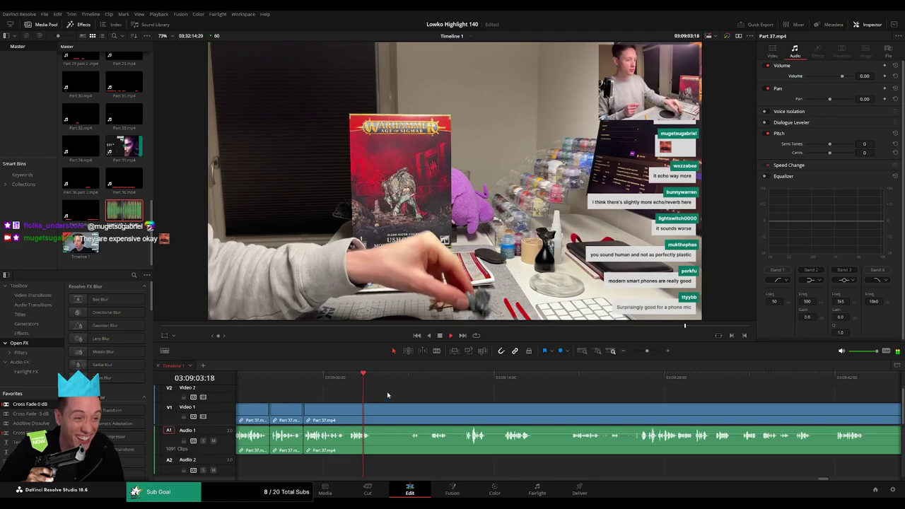
pyautogui.press('b')
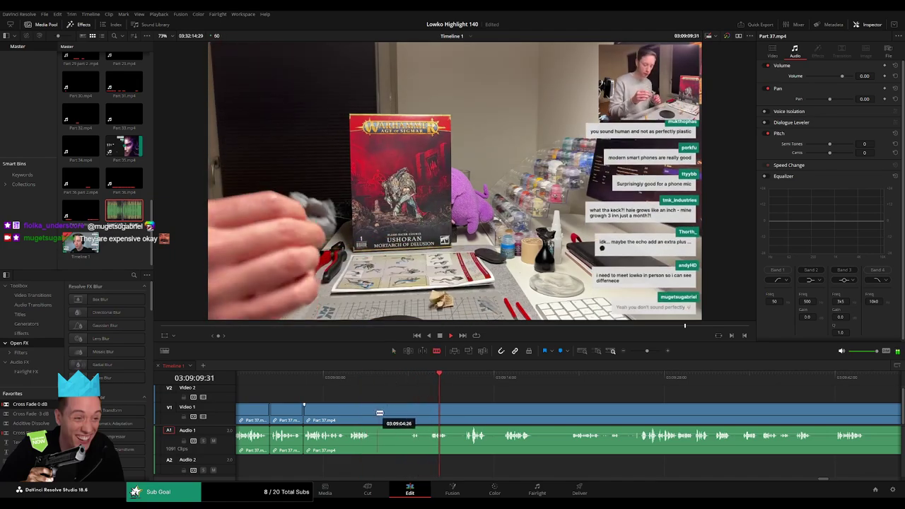
pyautogui.click(413, 411)
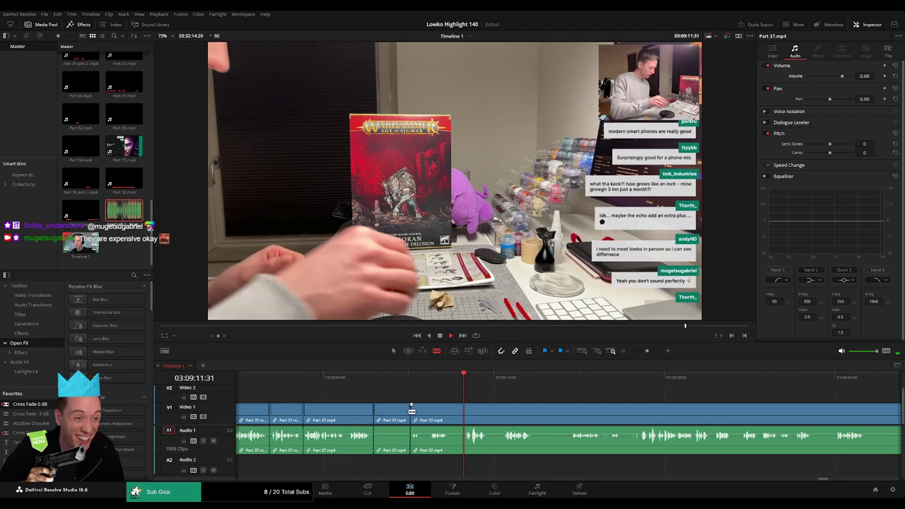
pyautogui.press('a')
pyautogui.click(404, 412)
pyautogui.press('Delete')
# Split Part 37.mp4 at about 03:09:07:30 and skim ahead to about 03:10:06 for the next usable passage
pyautogui.press('b')
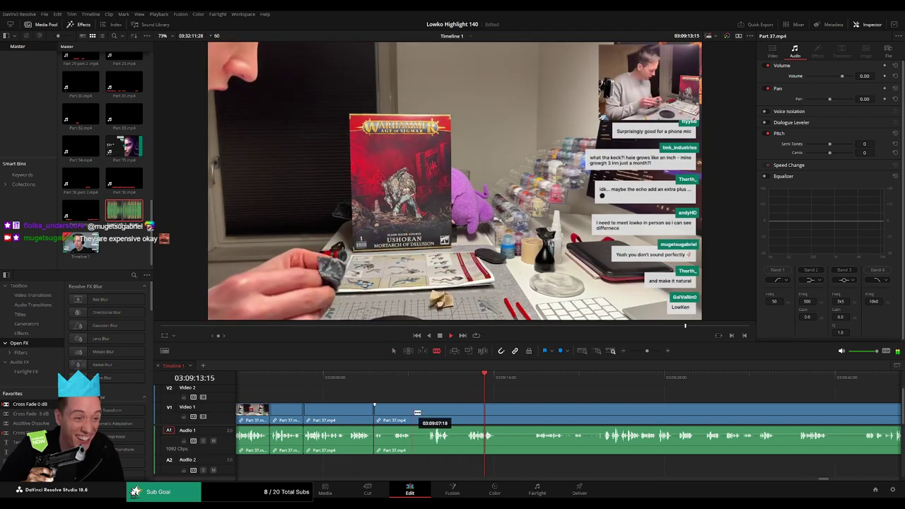
pyautogui.click(417, 411)
pyautogui.click(540, 382)
pyautogui.click(598, 383)
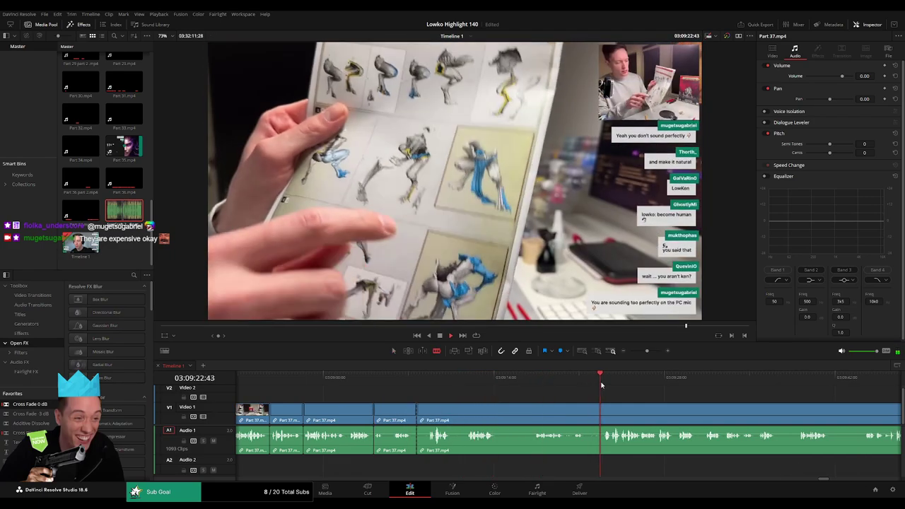
pyautogui.moveTo(645, 352); pyautogui.dragTo(639, 351)
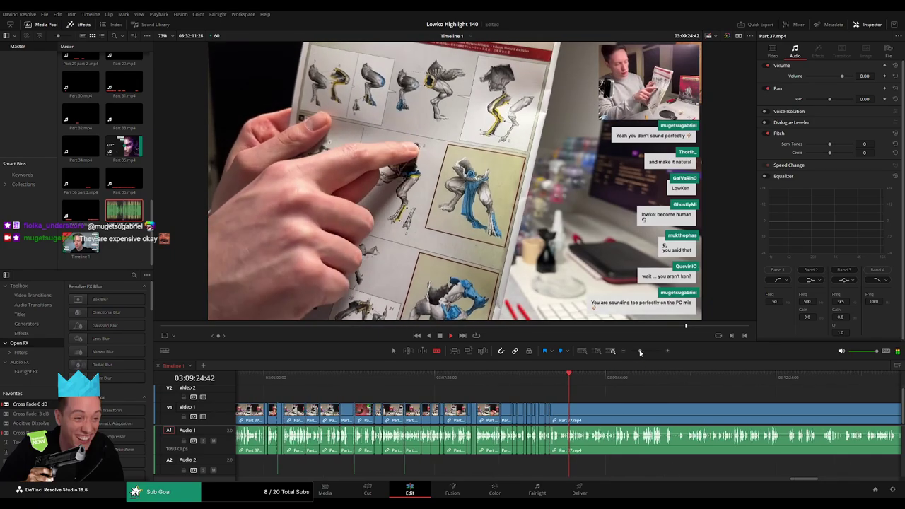
pyautogui.click(617, 379)
pyautogui.moveTo(614, 387); pyautogui.dragTo(428, 389)
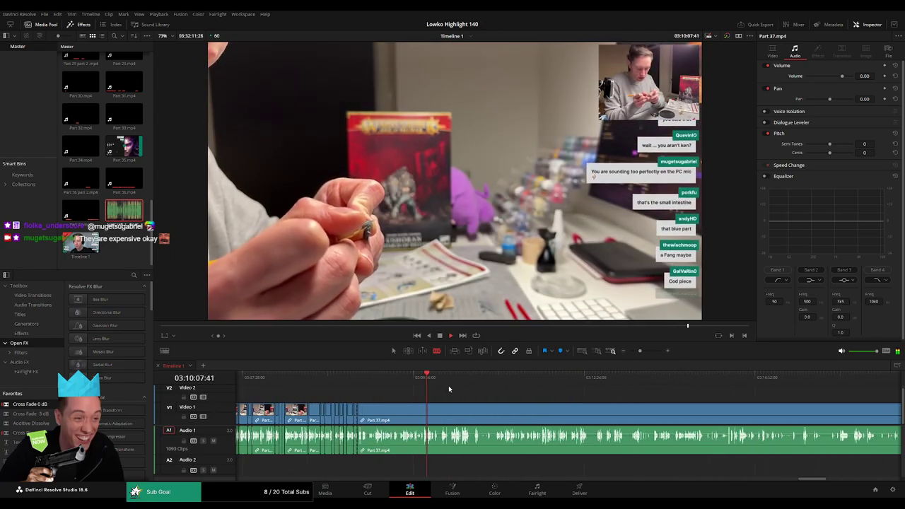
pyautogui.click(425, 382)
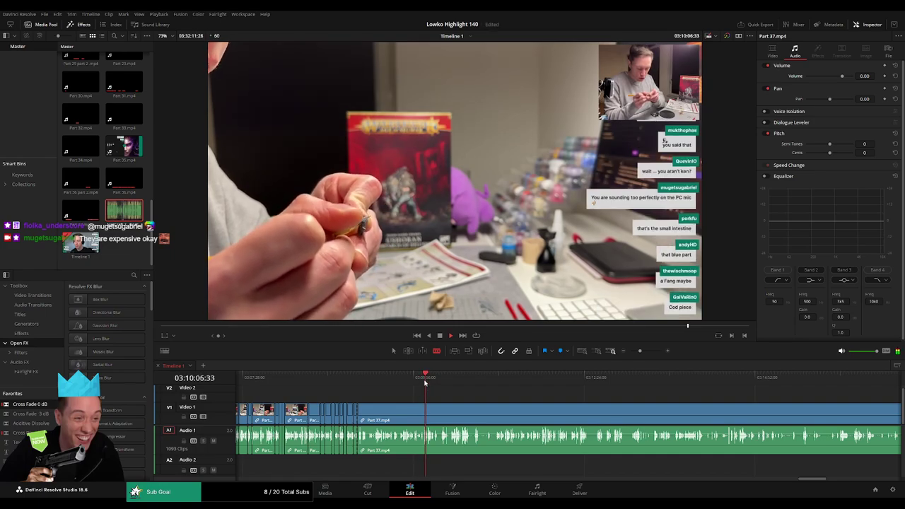
# Split Part 37.mp4 at about 03:10:04:24 and ripple-delete the unneeded section between the two splits
pyautogui.moveTo(640, 352); pyautogui.dragTo(642, 352)
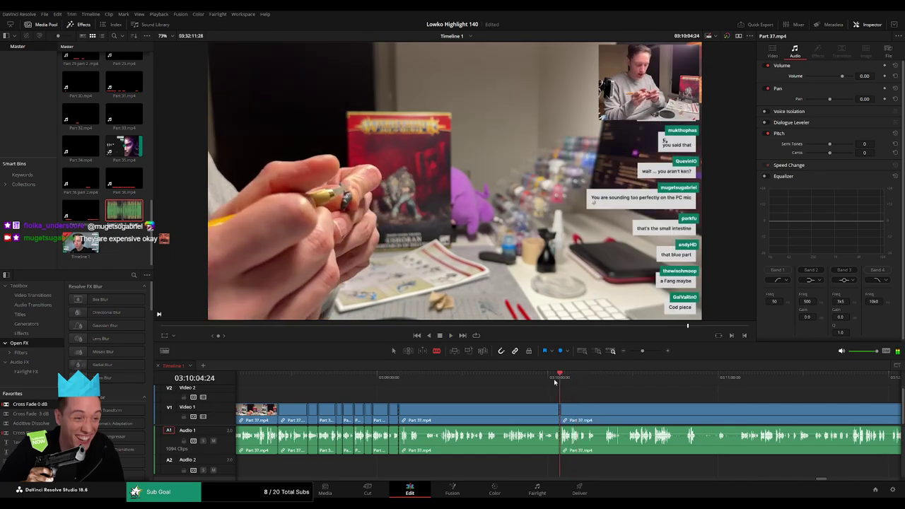
pyautogui.click(549, 379)
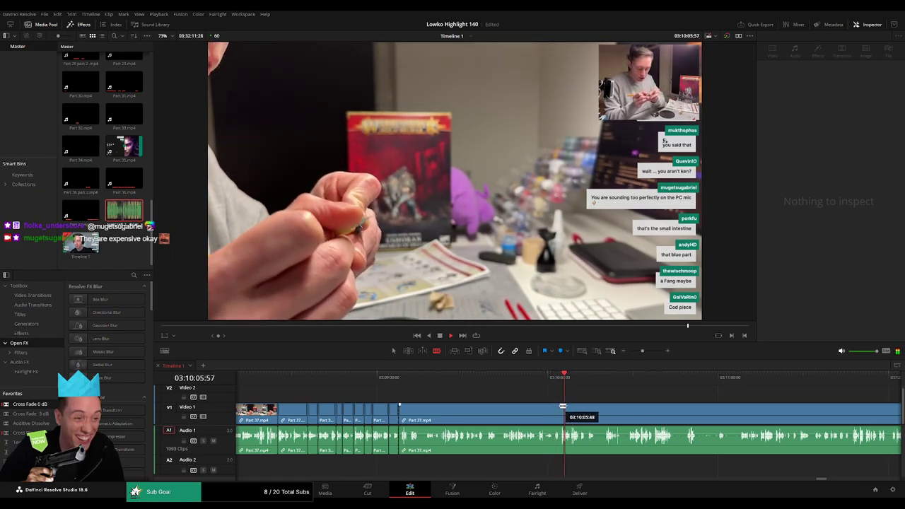
pyautogui.click(564, 407)
pyautogui.press('a')
pyautogui.click(557, 410)
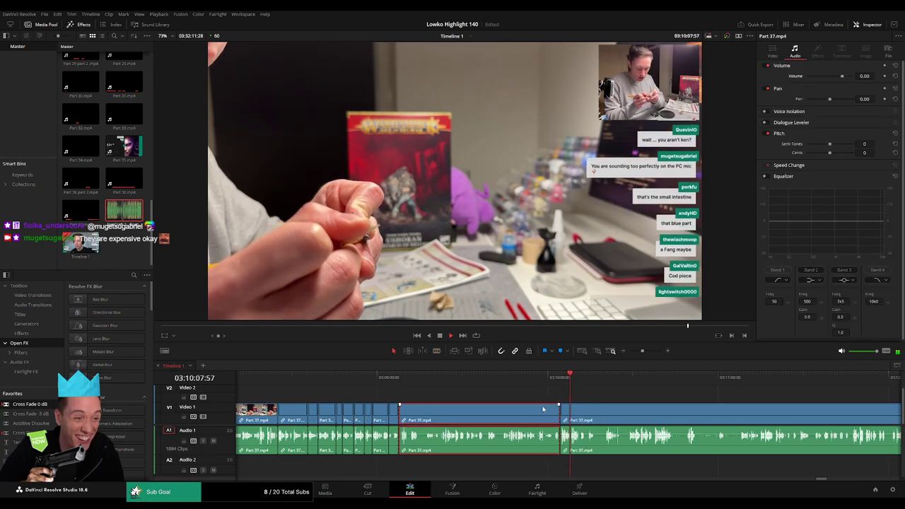
pyautogui.press('Delete')
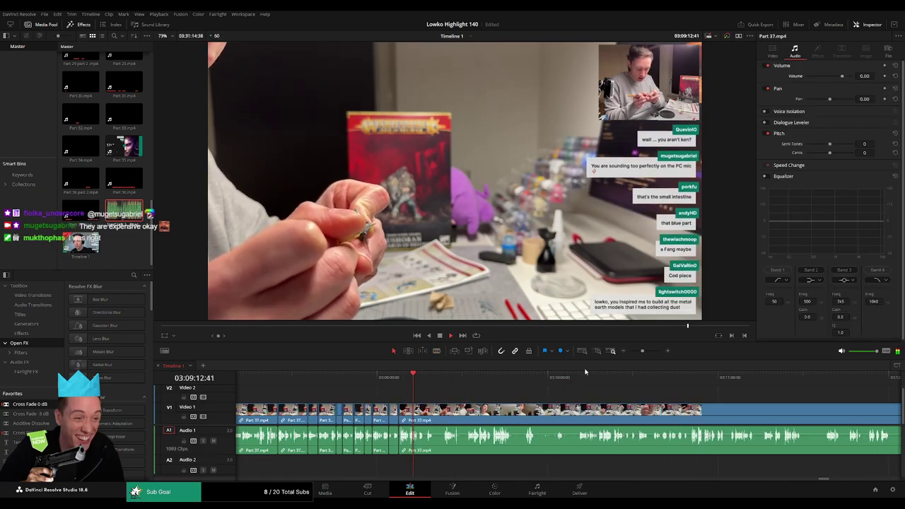
# Cut out the silence from about 03:09:20:00 to 03:09:23:25 in Part 37.mp4 and close the gap
pyautogui.moveTo(643, 351); pyautogui.dragTo(645, 351)
pyautogui.moveTo(626, 394); pyautogui.dragTo(480, 387)
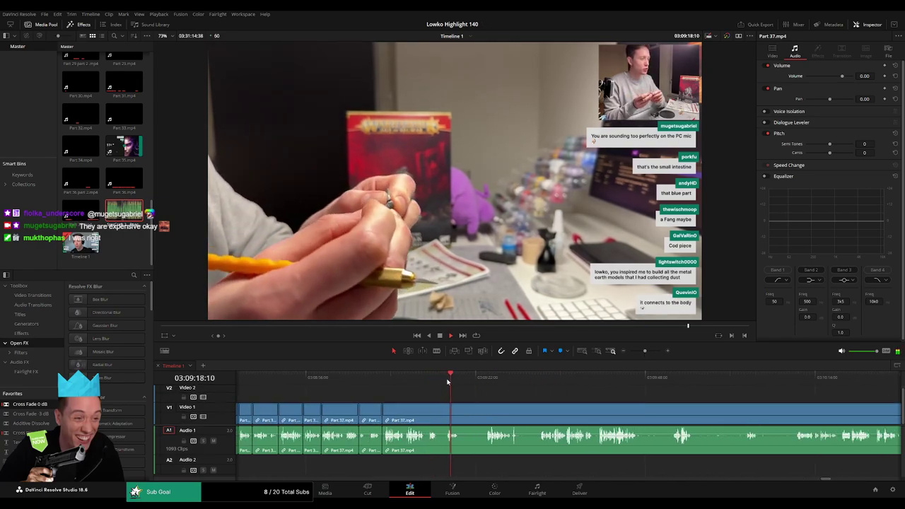
pyautogui.click(479, 391)
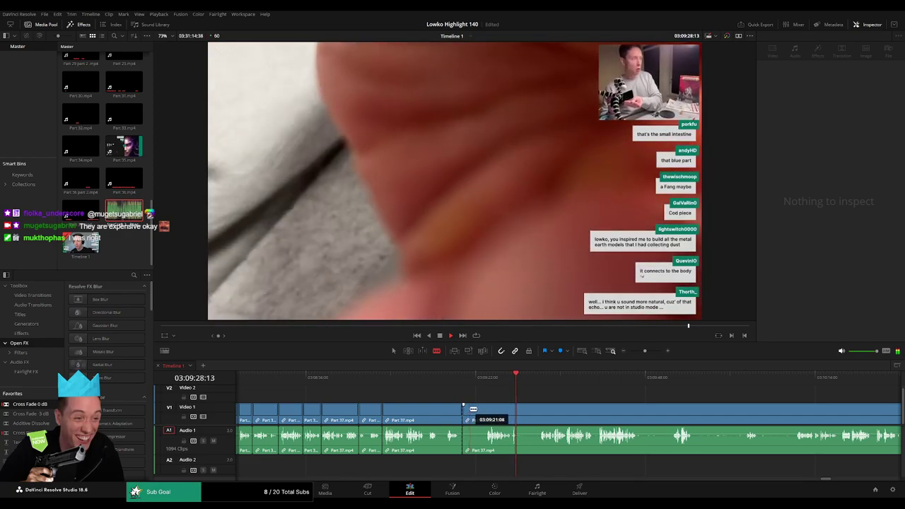
pyautogui.click(478, 411)
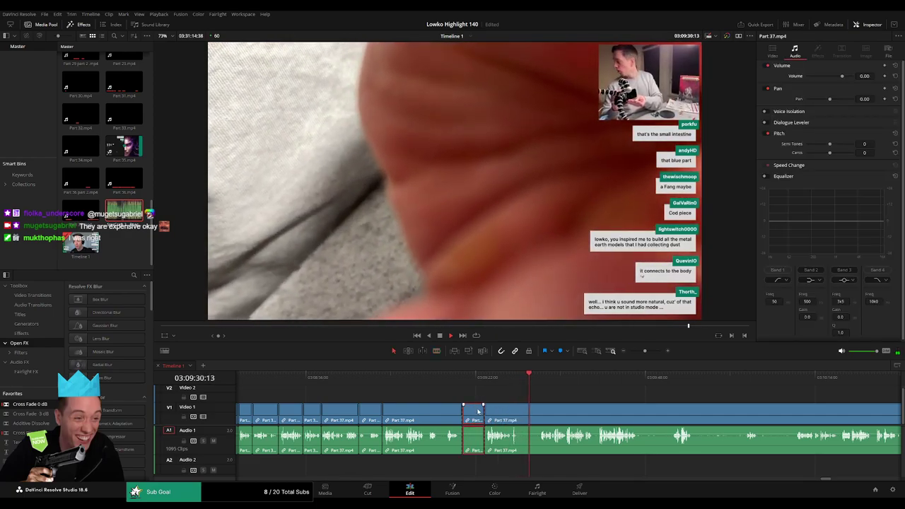
pyautogui.press('Delete')
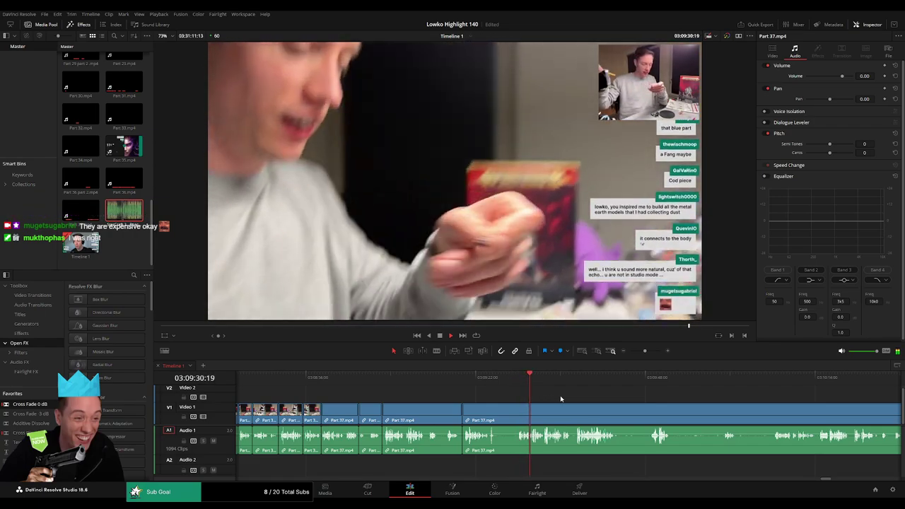
# Mute the word from about 03:09:33:10 to 03:09:33:42 in Part 37.mp4 and cover it with StarCraft 2 - Roach Quotes.mp3 on Audio 2 at volume -23.00
pyautogui.moveTo(591, 397); pyautogui.dragTo(494, 393)
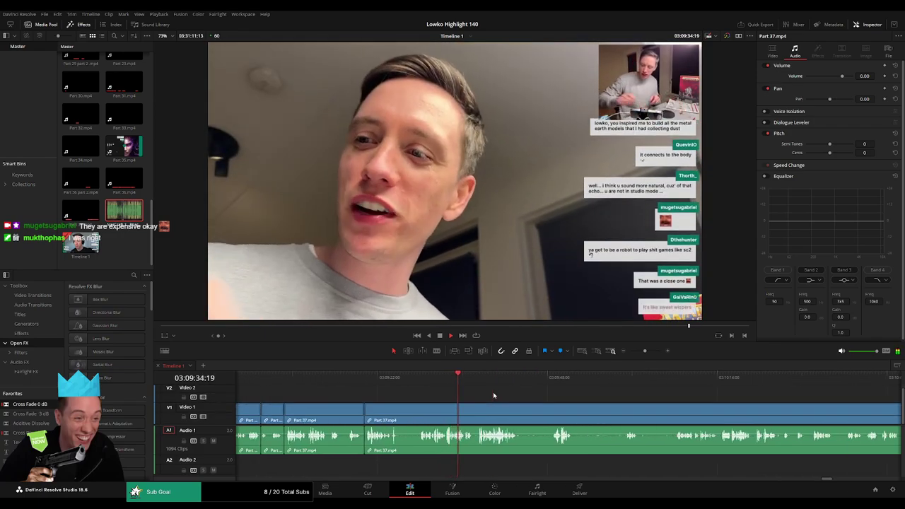
pyautogui.click(441, 386)
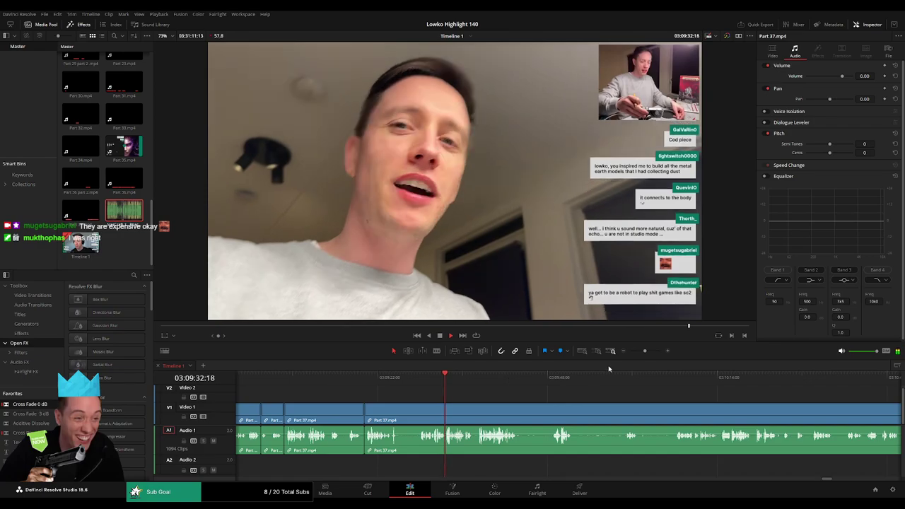
pyautogui.press('space')
pyautogui.moveTo(644, 351); pyautogui.dragTo(648, 352)
pyautogui.press('space')
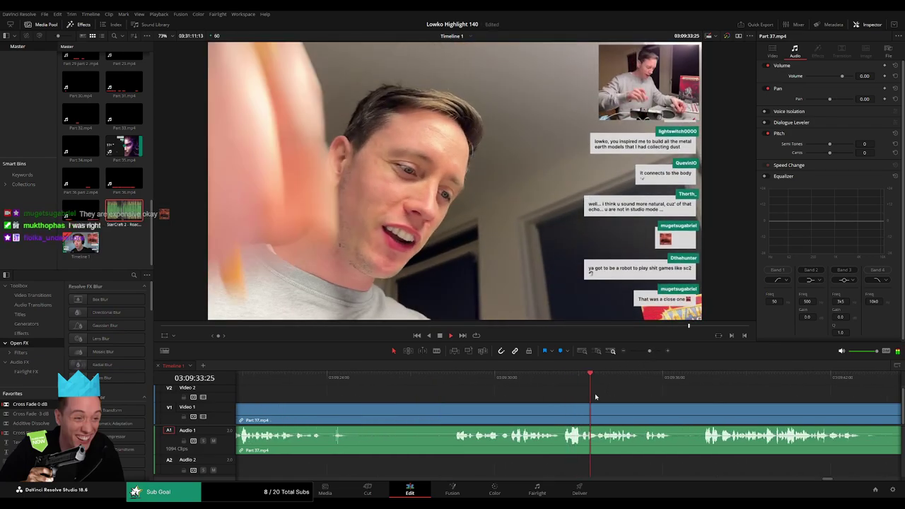
pyautogui.moveTo(595, 397); pyautogui.dragTo(488, 392)
pyautogui.click(450, 378)
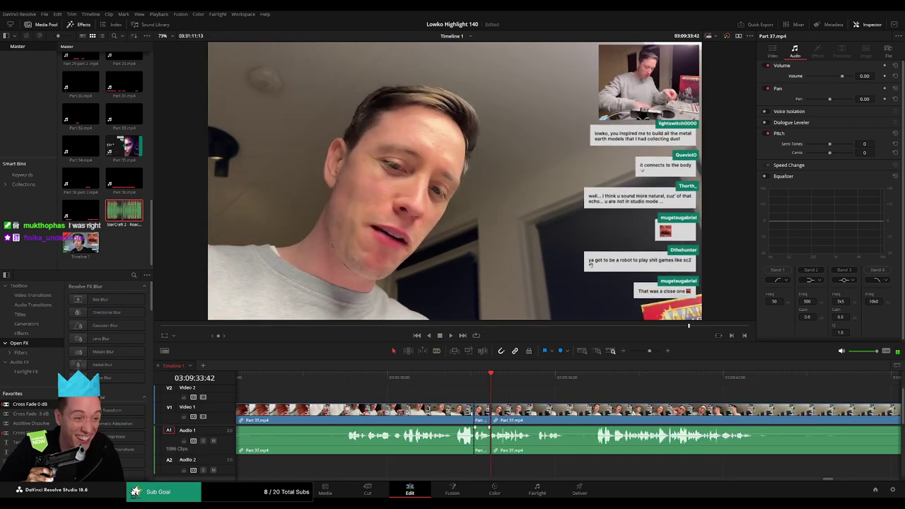
pyautogui.moveTo(123, 211); pyautogui.dragTo(469, 470)
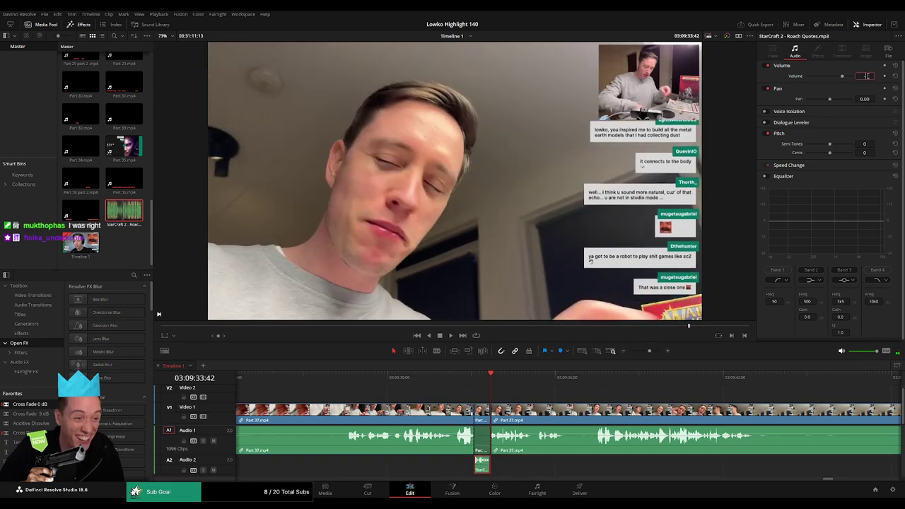
# Place an adjustment clip on Video 2 at 03:09:24:18 with zoom 2.730 and position X -1636, Y -921 to enlarge the webcam picture
pyautogui.moveTo(649, 351); pyautogui.dragTo(639, 356)
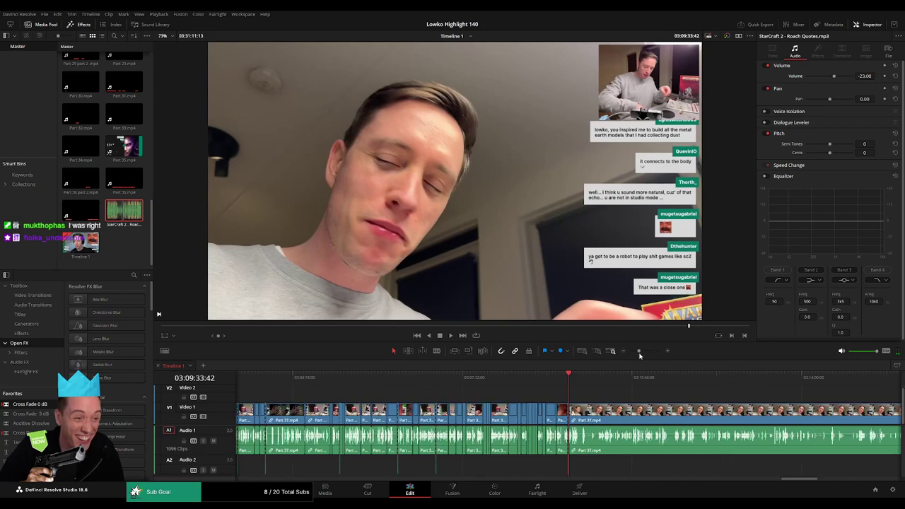
pyautogui.click(557, 378)
pyautogui.press('space')
pyautogui.click(648, 352)
pyautogui.click(688, 375)
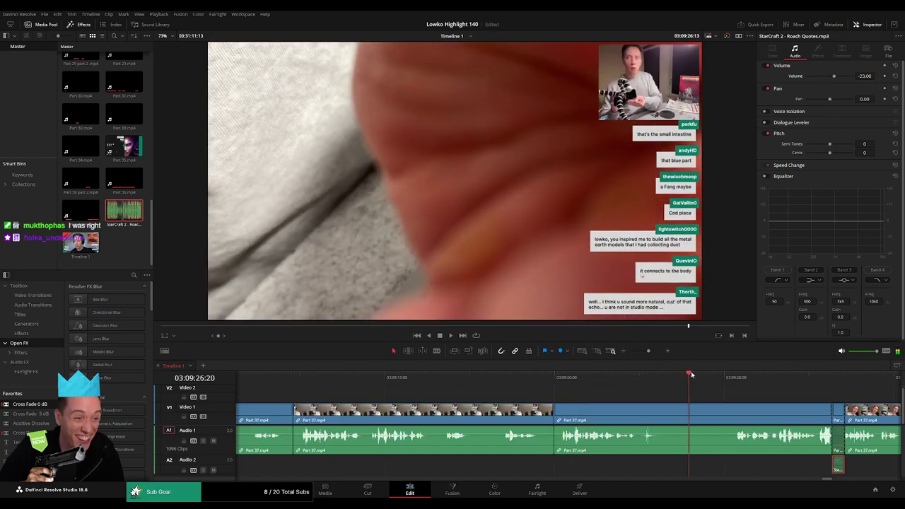
pyautogui.moveTo(691, 375); pyautogui.dragTo(646, 383)
pyautogui.press('space')
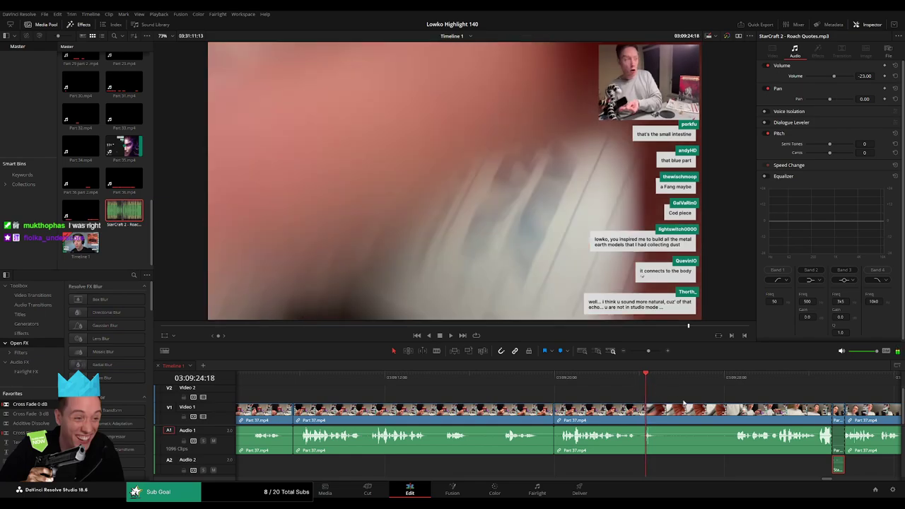
pyautogui.moveTo(169, 407); pyautogui.dragTo(646, 410)
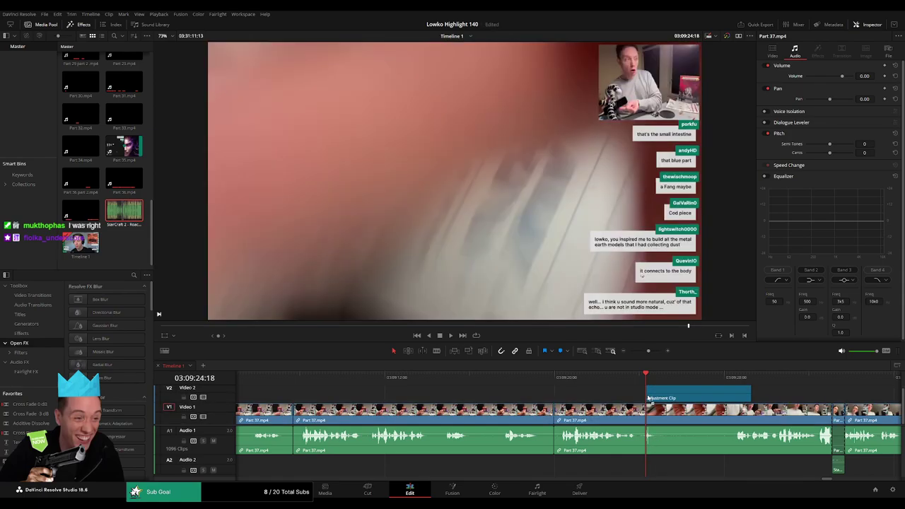
pyautogui.moveTo(822, 75); pyautogui.dragTo(876, 84)
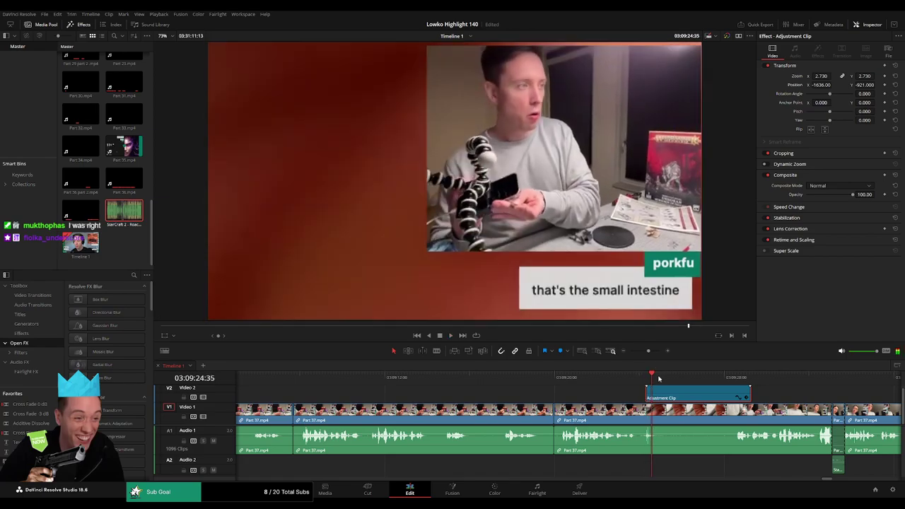
# Try extending the adjustment clip's start back to about 03:09:22:50, review the enlarged section, and delete the adjustment clip
pyautogui.press('space')
pyautogui.click(615, 377)
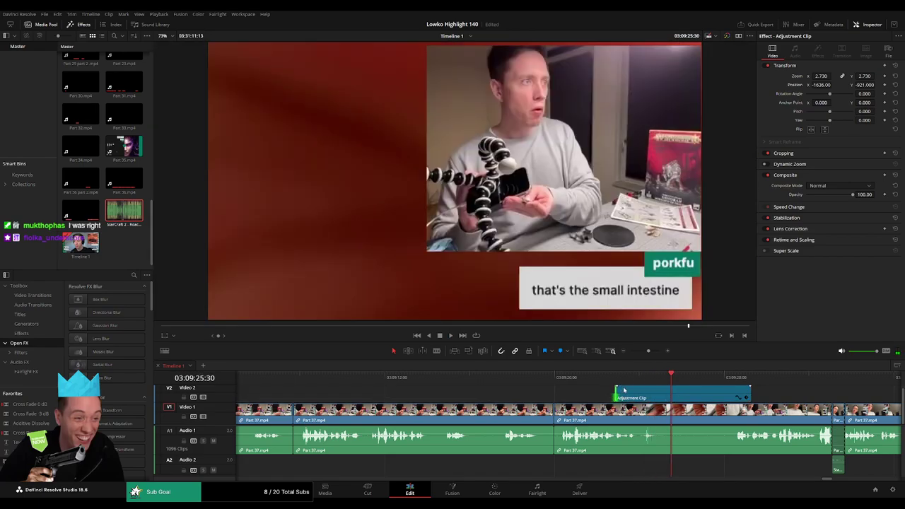
pyautogui.moveTo(631, 380); pyautogui.dragTo(646, 380)
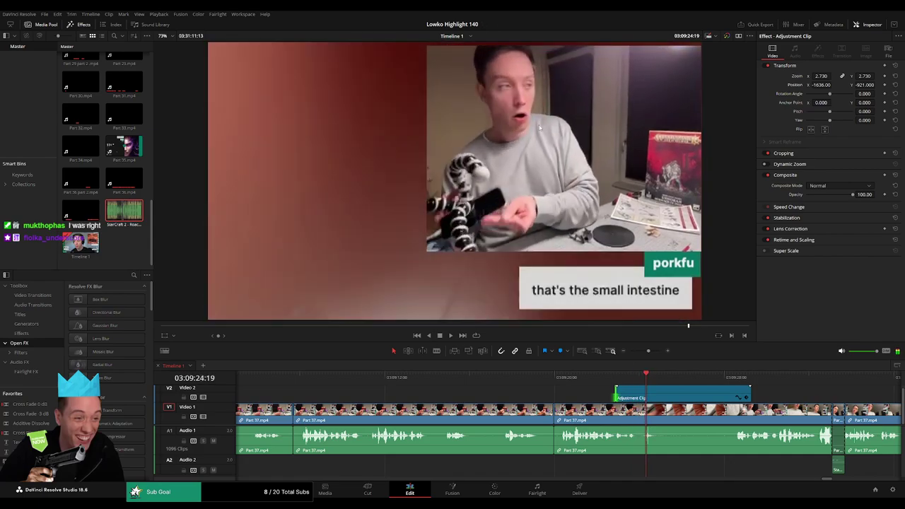
pyautogui.moveTo(646, 380); pyautogui.dragTo(677, 377)
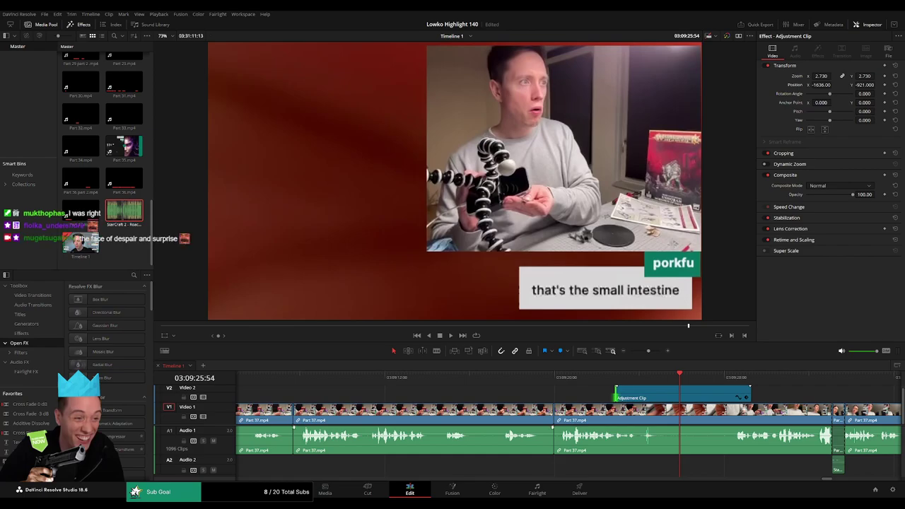
pyautogui.click(616, 381)
pyautogui.press('space')
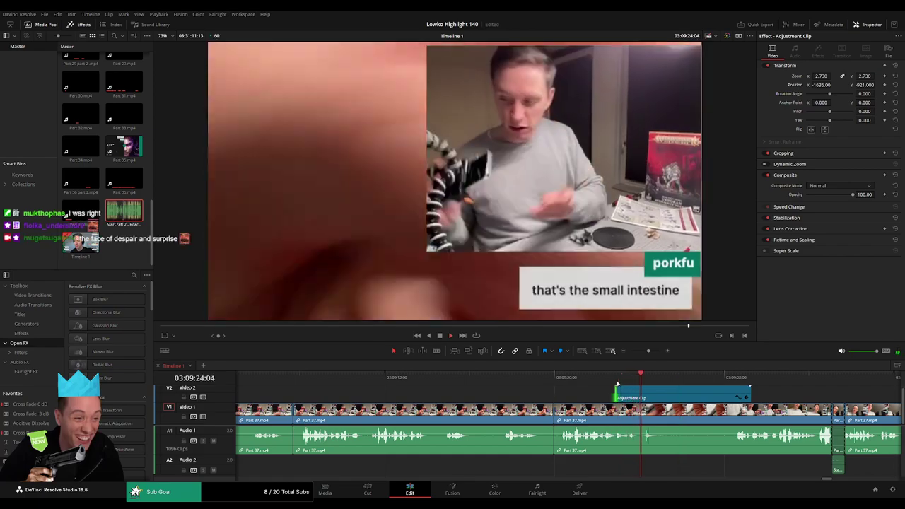
pyautogui.click(616, 382)
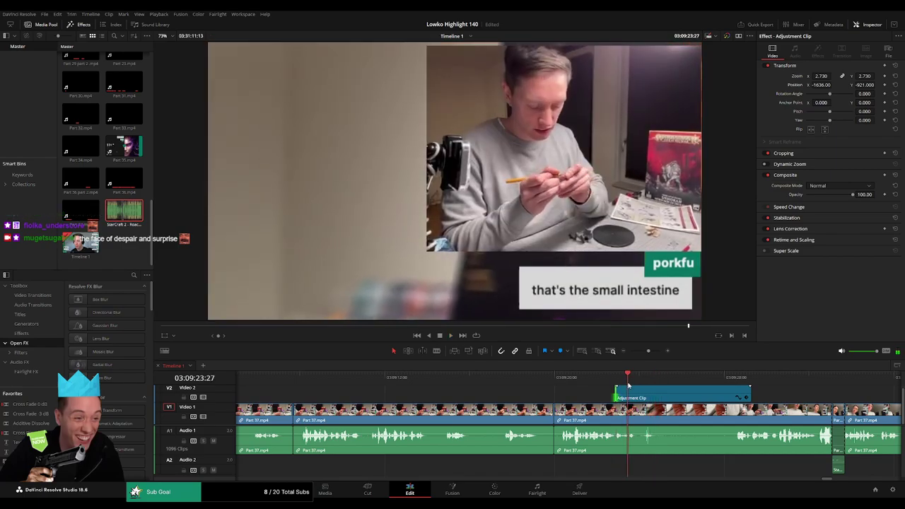
pyautogui.moveTo(640, 384); pyautogui.dragTo(687, 384)
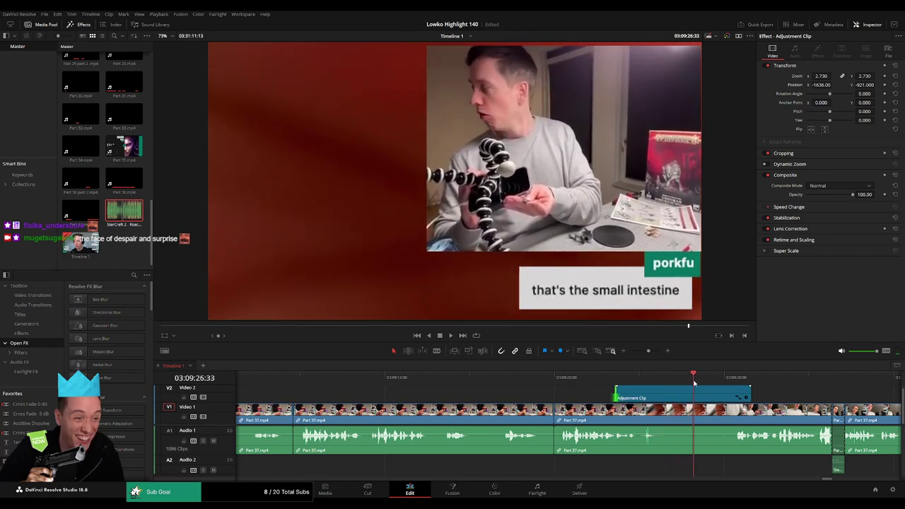
pyautogui.moveTo(698, 383); pyautogui.dragTo(726, 383)
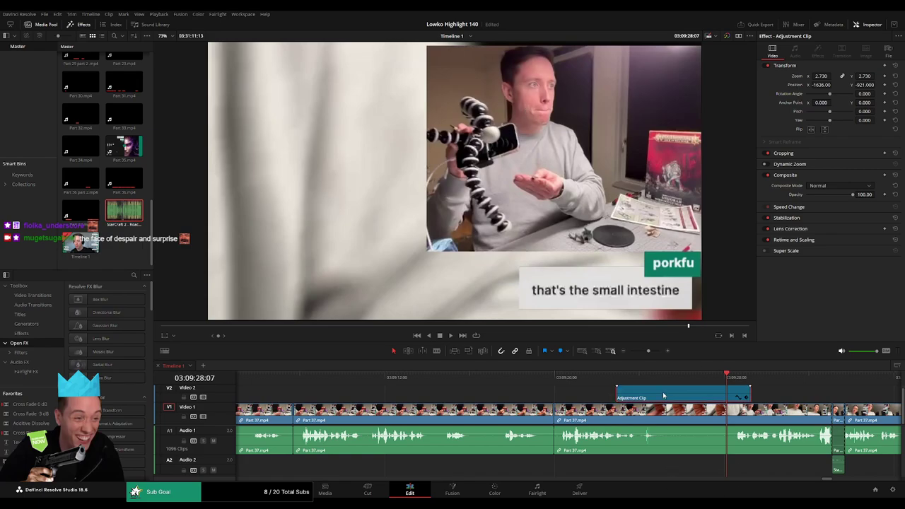
pyautogui.press('Delete')
# Cut out the silence from about 03:09:43:10 to 03:09:48:30 in Part 37.mp4 and close the gap
pyautogui.press('space')
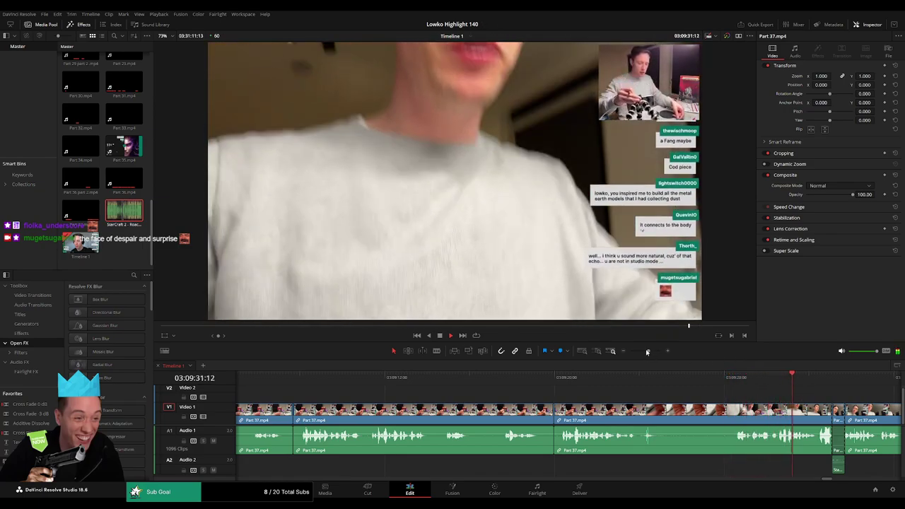
pyautogui.moveTo(647, 351); pyautogui.dragTo(648, 352)
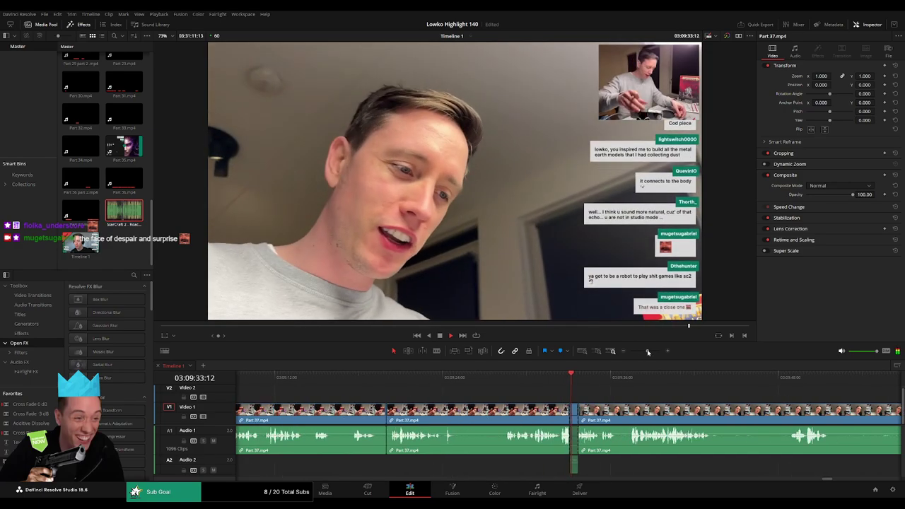
pyautogui.moveTo(682, 400); pyautogui.dragTo(571, 390)
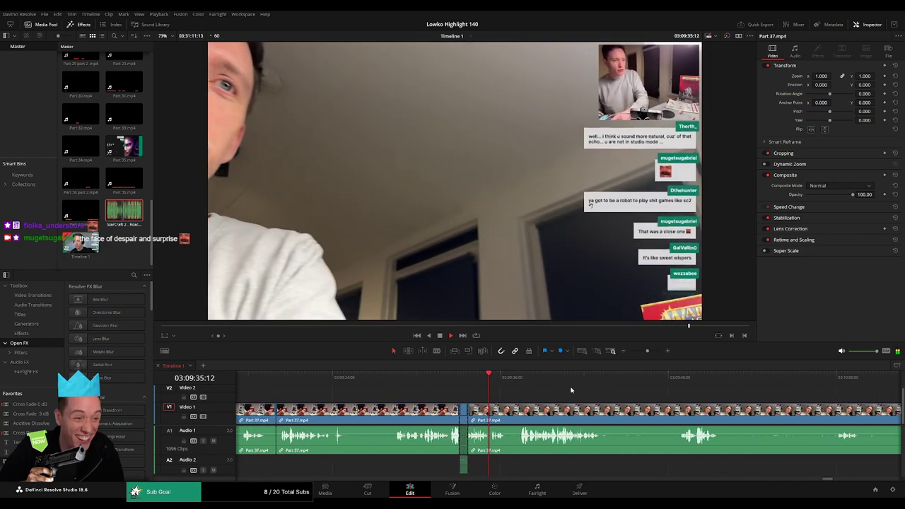
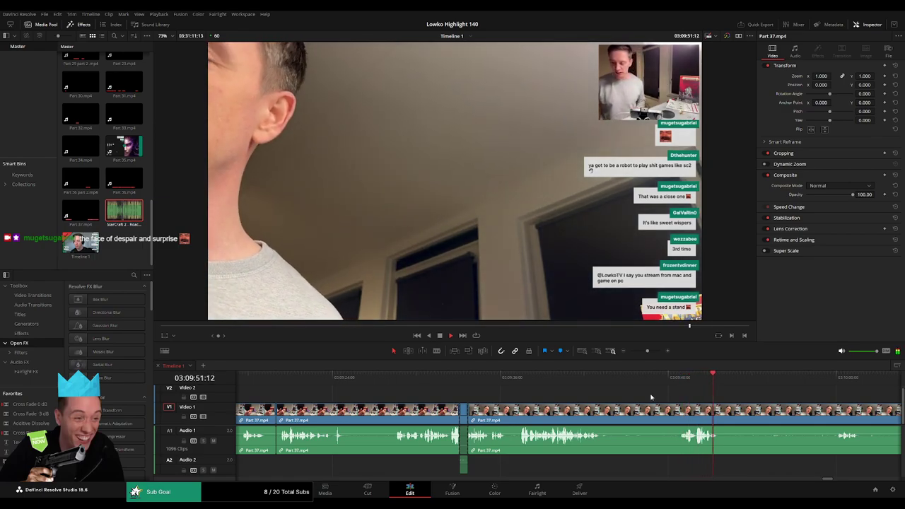
pyautogui.press('b')
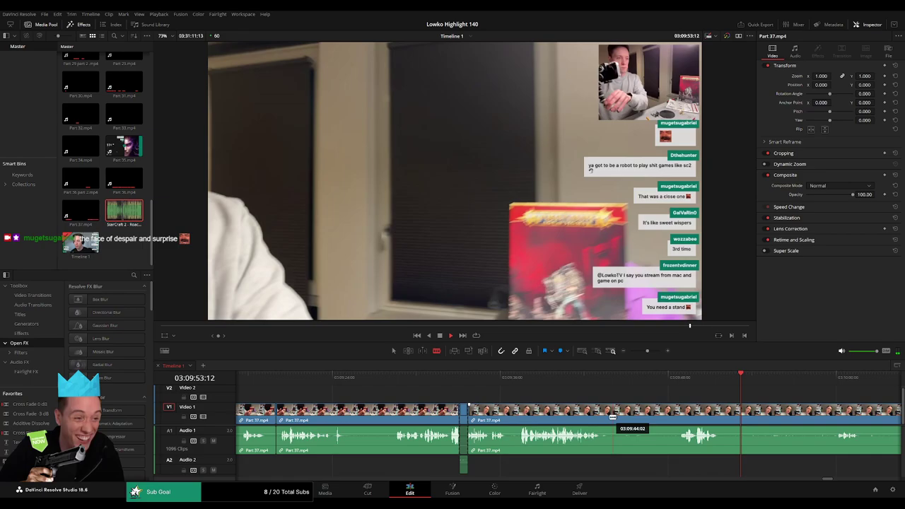
pyautogui.click(601, 415)
pyautogui.click(677, 414)
pyautogui.press('a')
pyautogui.click(652, 418)
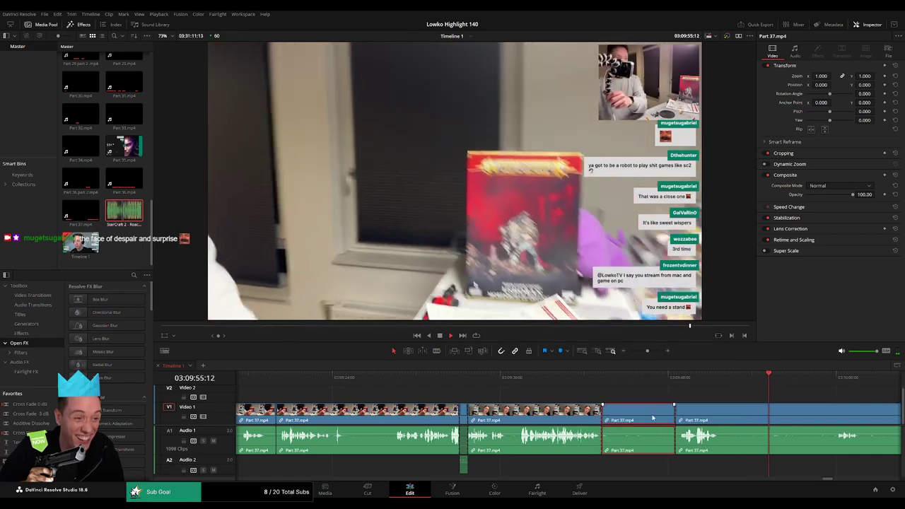
pyautogui.press('Delete')
# Cut out the quiet stretch from about 03:09:46:40 to 03:09:54:40 in Part 37.mp4 and close the gap
pyautogui.press('b')
pyautogui.click(650, 415)
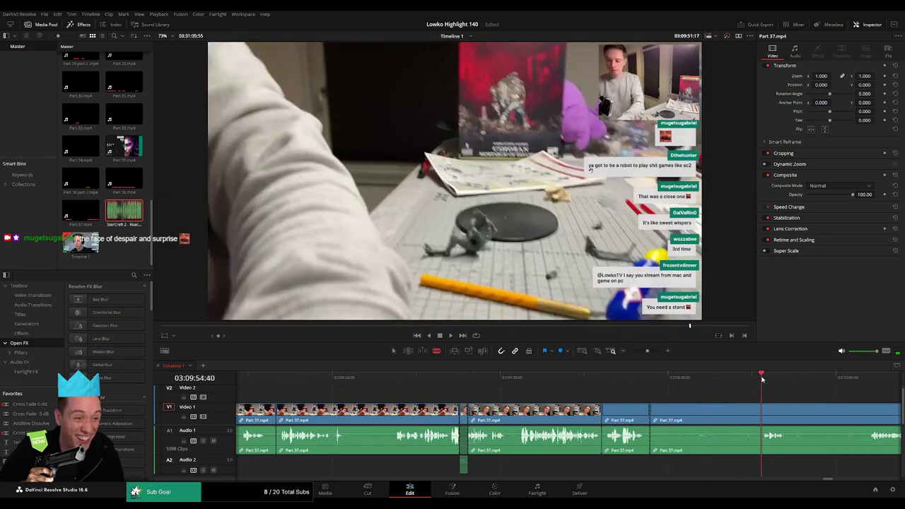
pyautogui.click(761, 412)
pyautogui.press('a')
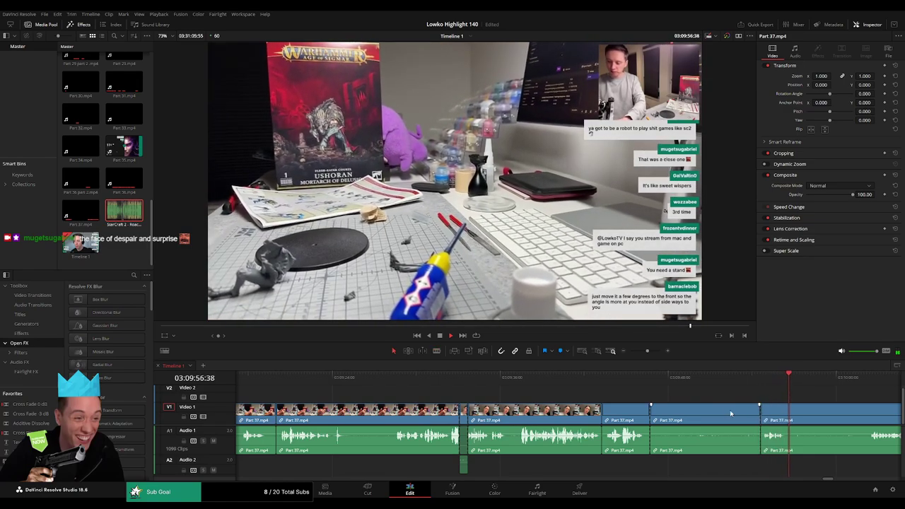
pyautogui.click(729, 410)
pyautogui.press('Delete')
# Remove the silence from about 03:09:49 to 03:09:54 in Part 37.mp4, closing the gap
pyautogui.click(757, 376)
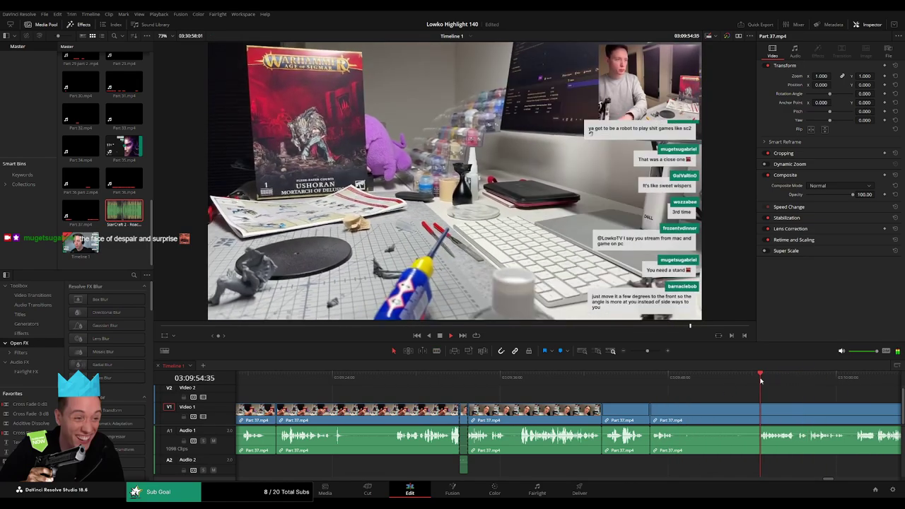
pyautogui.hscroll(5, 601, 398)
pyautogui.press('b')
pyautogui.press('b')
pyautogui.click(499, 414)
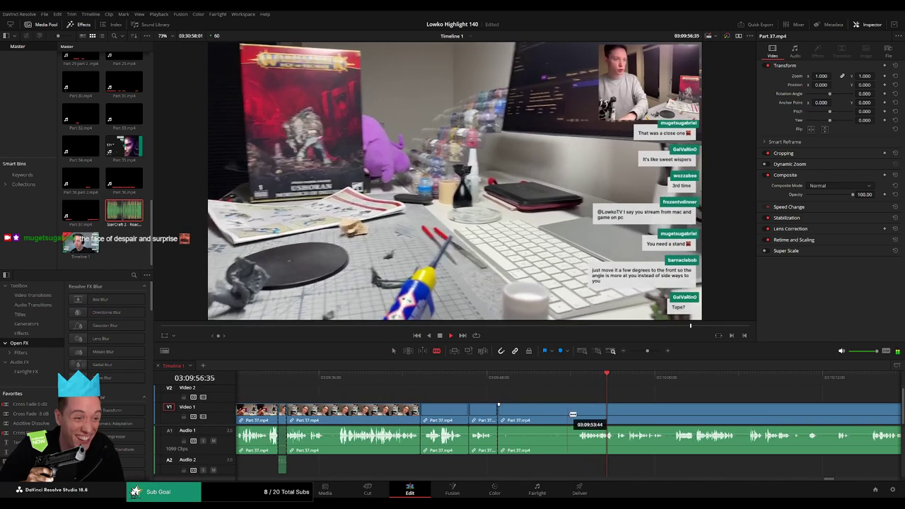
pyautogui.click(574, 415)
pyautogui.press('a')
pyautogui.click(566, 419)
pyautogui.press('Delete')
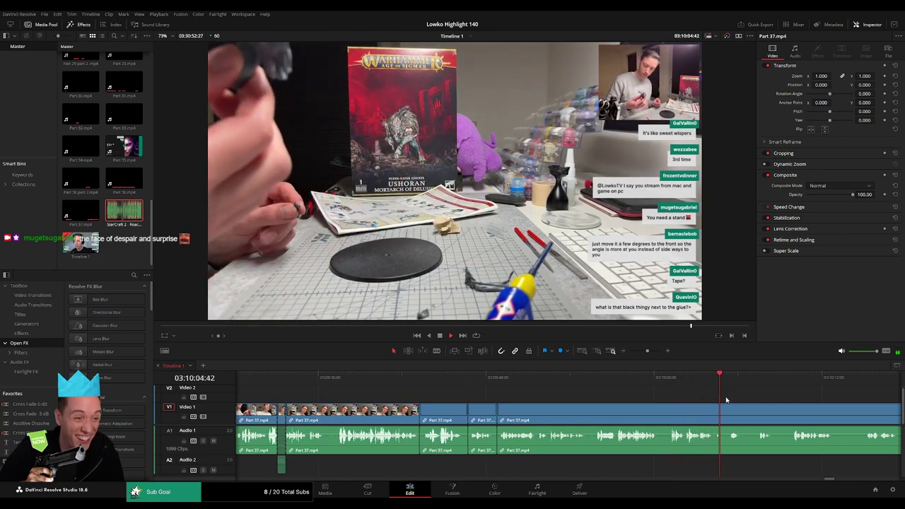
# Cut the short silence at about 03:10:05 out of Part 37.mp4 and split the clip at about 03:10:06:35
pyautogui.moveTo(728, 400); pyautogui.dragTo(520, 407)
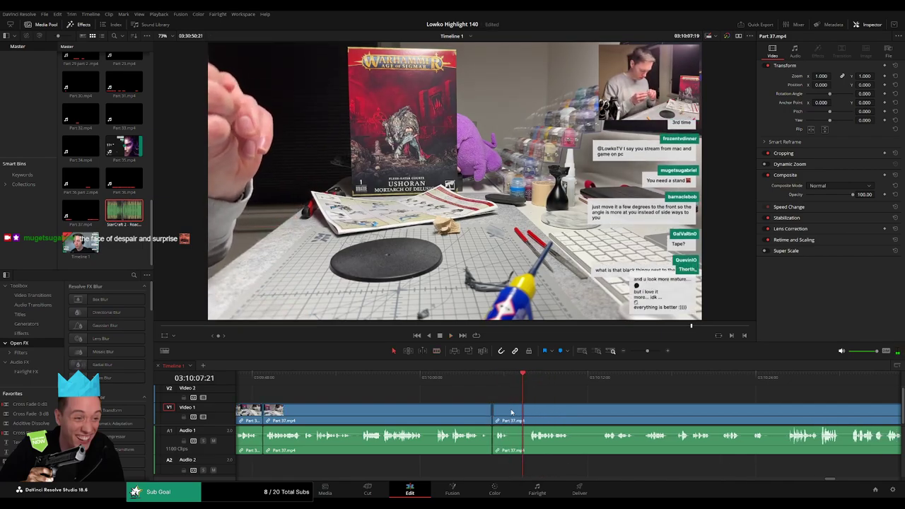
pyautogui.press('b')
pyautogui.click(512, 412)
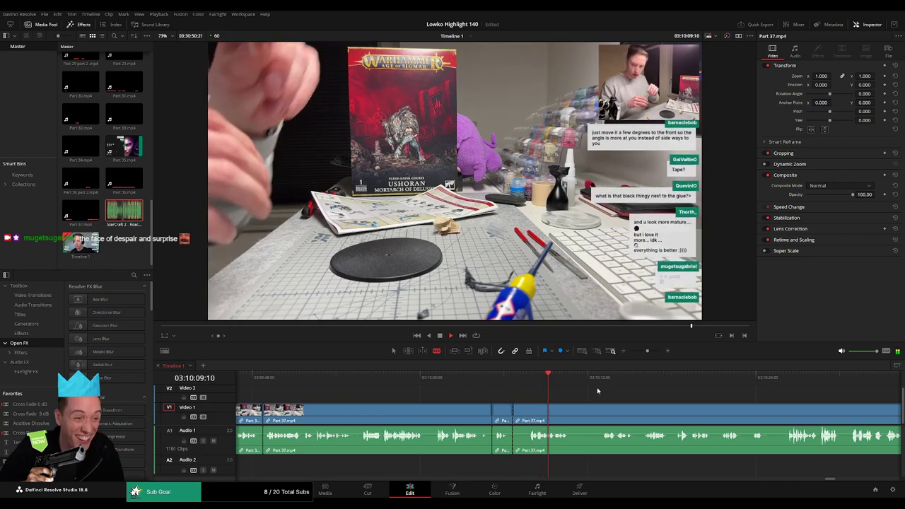
# Skim the rest of Part 37.mp4 from about 03:10:27 to 03:29:51 for further passages worth keeping
pyautogui.click(793, 378)
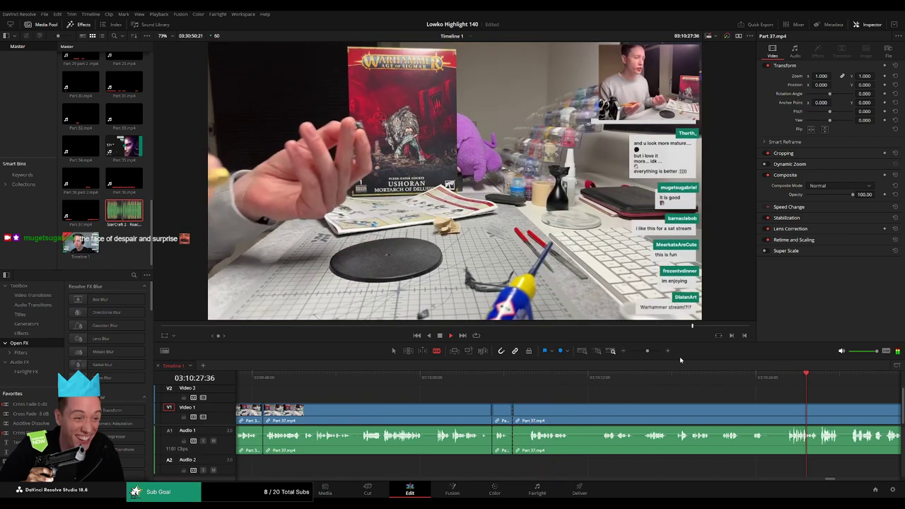
pyautogui.moveTo(647, 352); pyautogui.dragTo(643, 352)
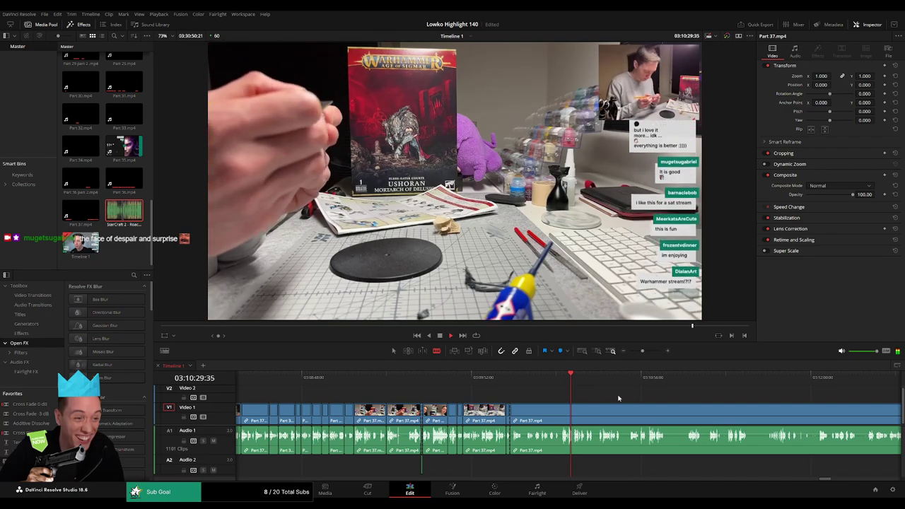
pyautogui.moveTo(616, 397); pyautogui.dragTo(471, 381)
pyautogui.click(530, 376)
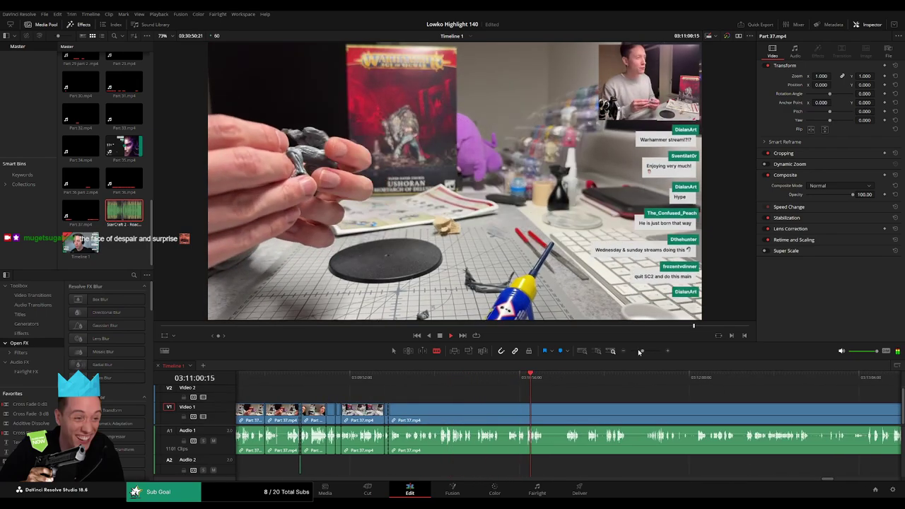
pyautogui.click(638, 352)
pyautogui.moveTo(667, 407); pyautogui.dragTo(467, 398)
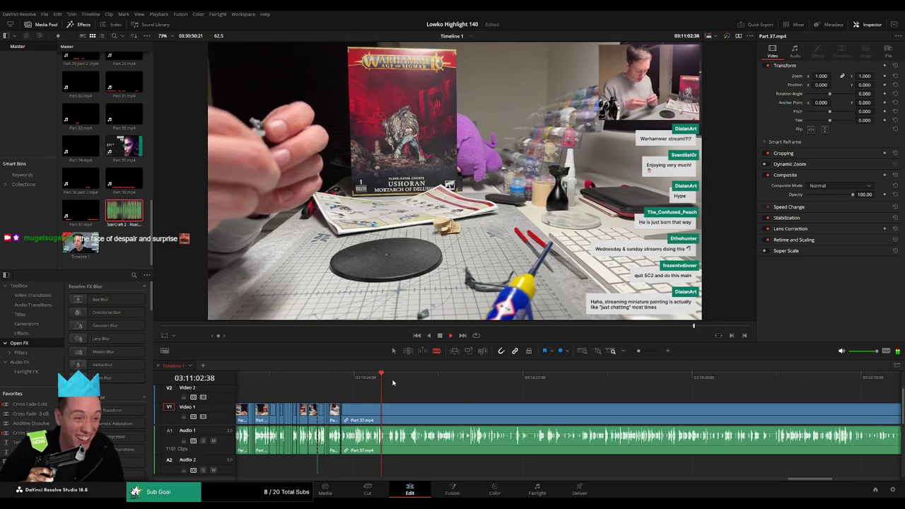
pyautogui.moveTo(393, 383); pyautogui.dragTo(633, 352)
pyautogui.click(640, 352)
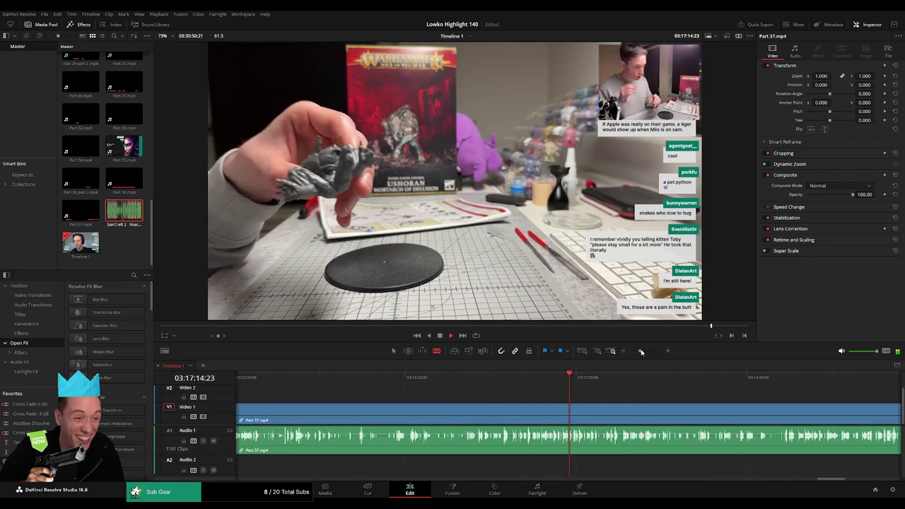
pyautogui.click(644, 351)
pyautogui.click(715, 381)
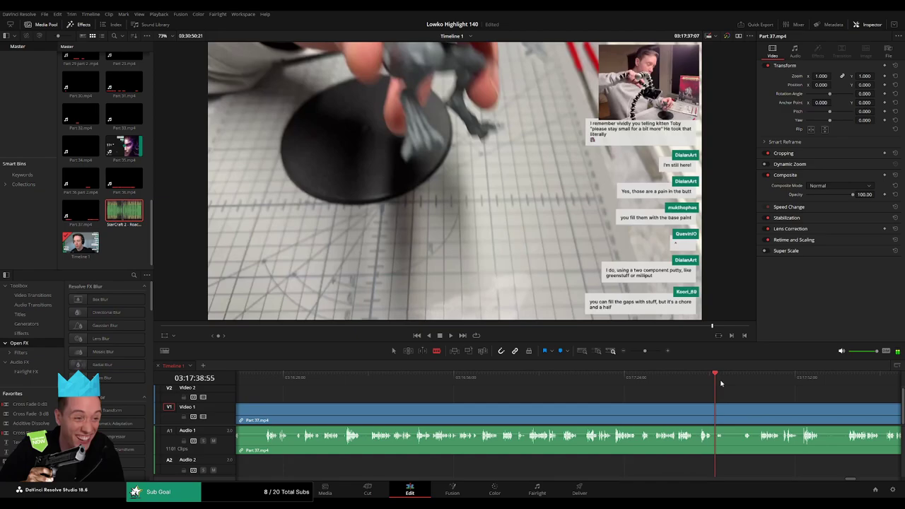
pyautogui.click(747, 381)
pyautogui.moveTo(789, 398); pyautogui.dragTo(476, 384)
pyautogui.click(513, 379)
pyautogui.click(537, 380)
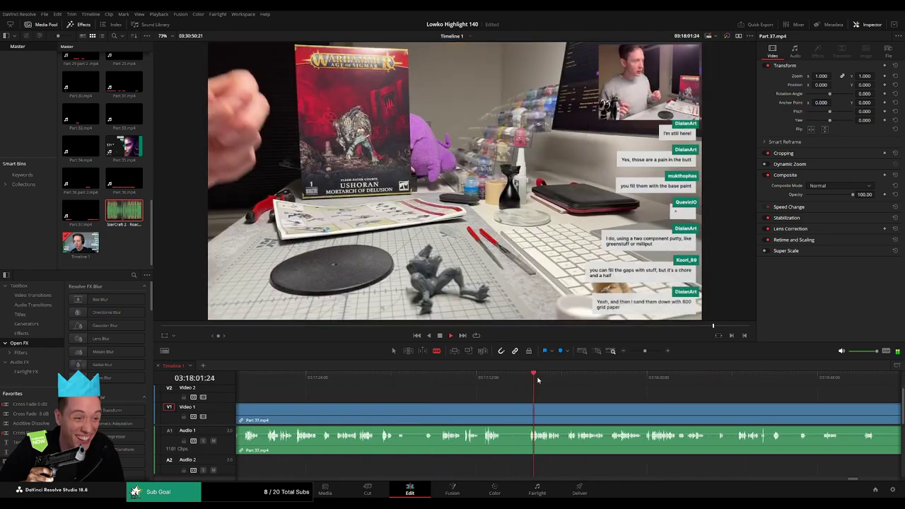
pyautogui.click(739, 380)
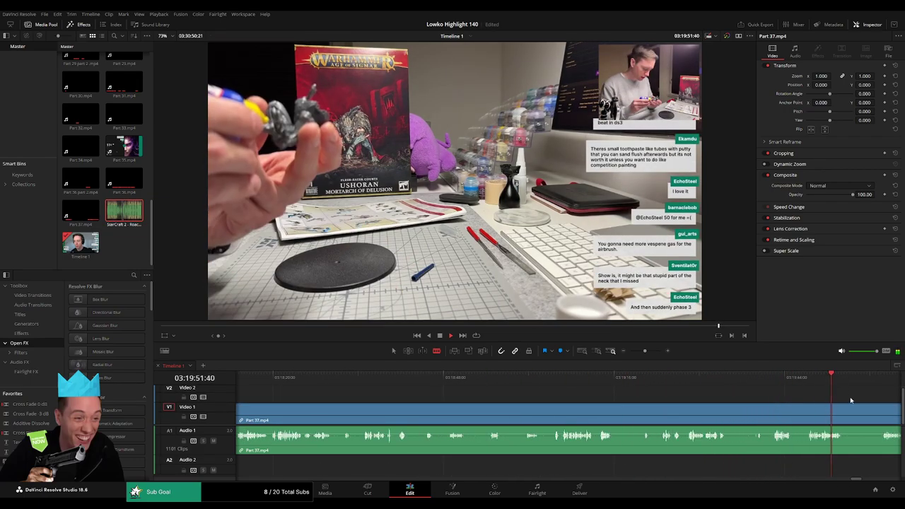
pyautogui.moveTo(851, 400); pyautogui.dragTo(525, 404)
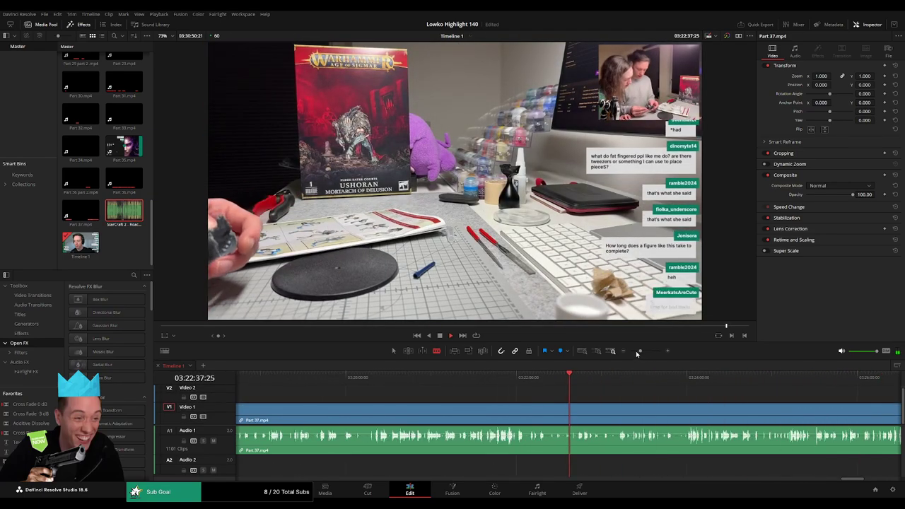
pyautogui.moveTo(643, 351); pyautogui.dragTo(635, 351)
pyautogui.moveTo(593, 384); pyautogui.dragTo(596, 384)
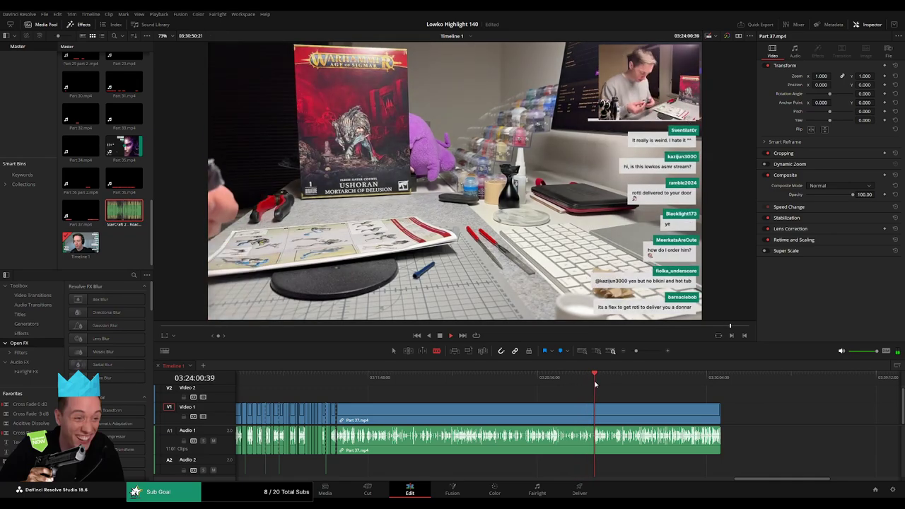
pyautogui.hscroll(3, 516, 399)
pyautogui.moveTo(480, 388); pyautogui.dragTo(501, 385)
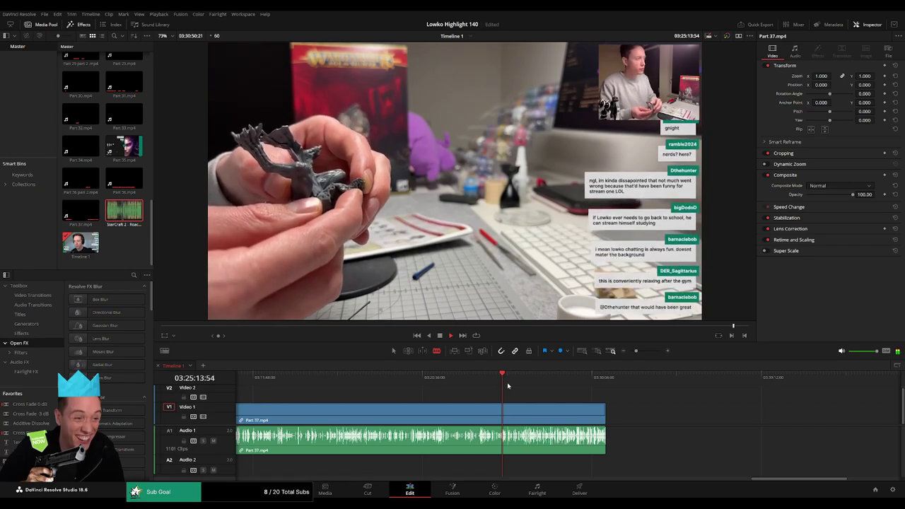
pyautogui.moveTo(506, 383); pyautogui.dragTo(588, 385)
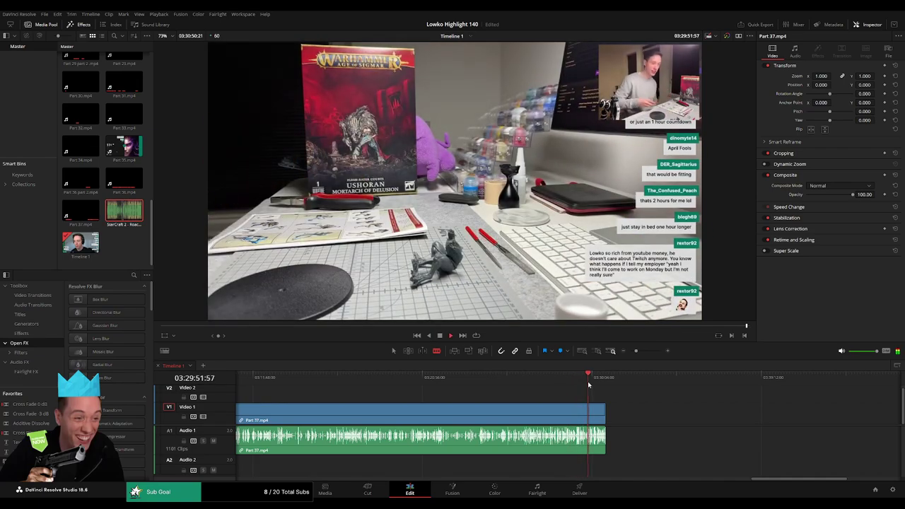
# Skim the end of Part 37.mp4 from about 03:28:46 to 03:30:47 for the point where the closing passage starts
pyautogui.click(643, 352)
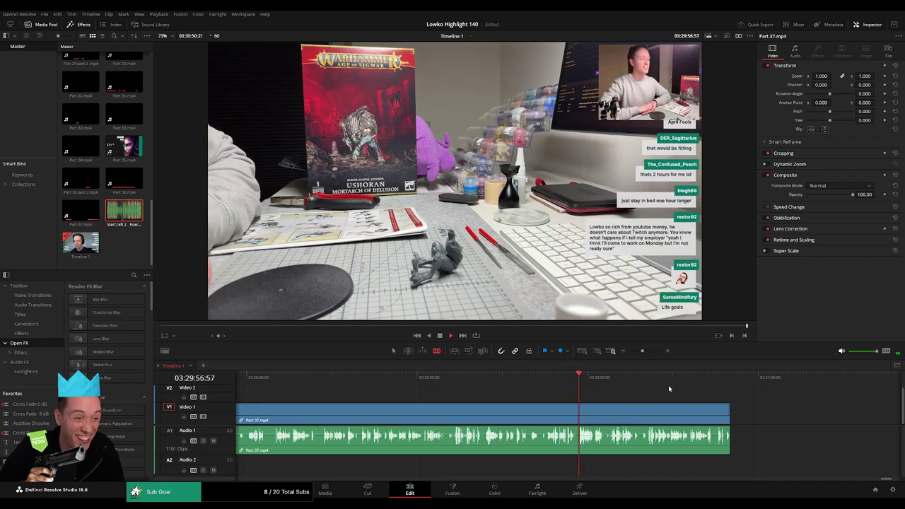
pyautogui.click(711, 382)
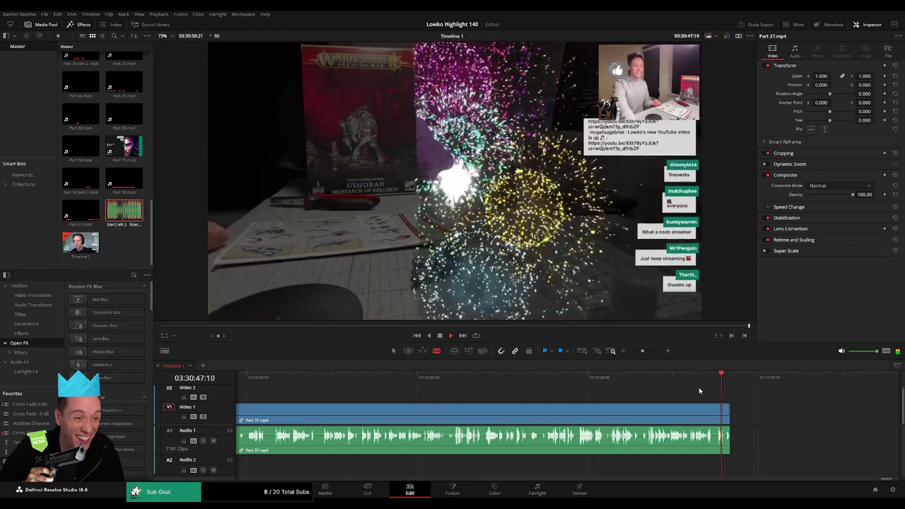
pyautogui.click(577, 380)
pyautogui.click(495, 380)
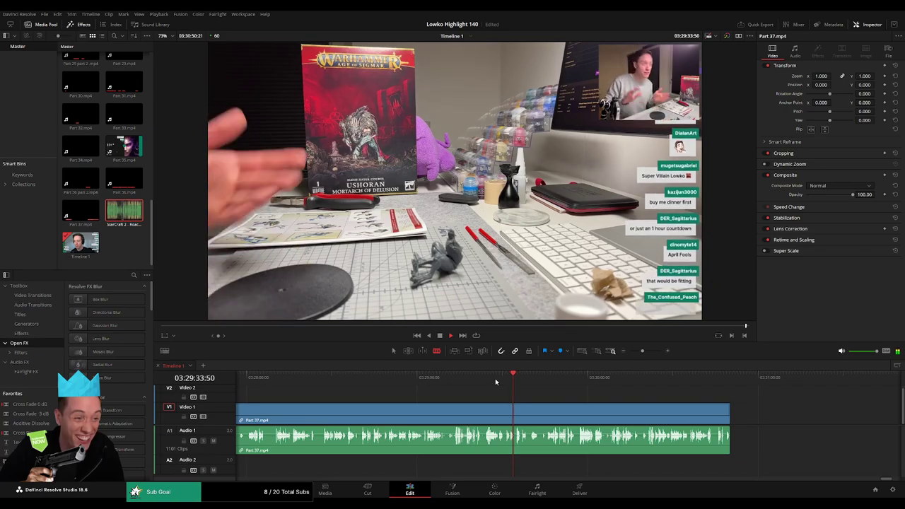
pyautogui.click(456, 379)
pyautogui.click(432, 379)
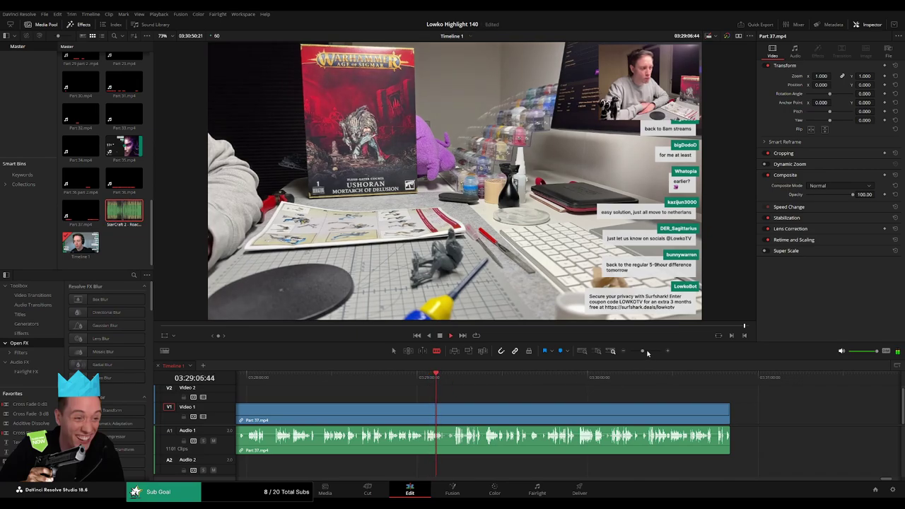
pyautogui.click(647, 352)
pyautogui.click(417, 378)
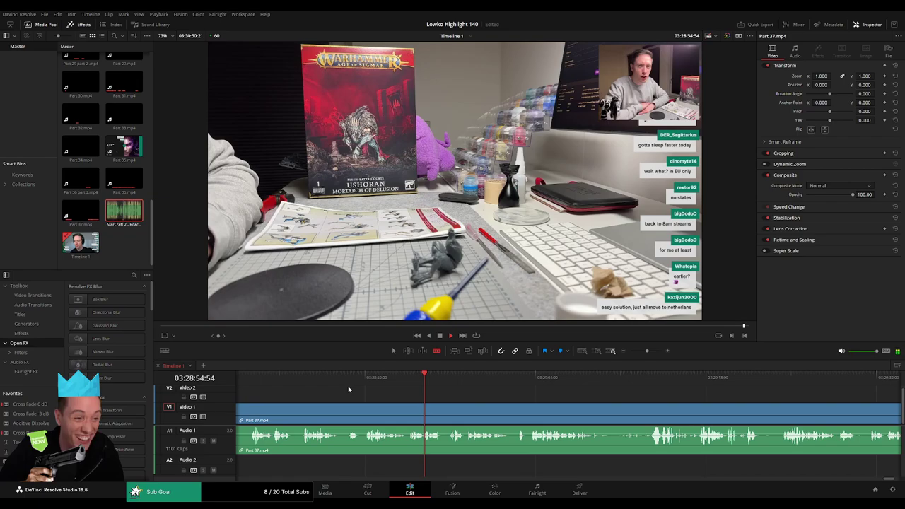
pyautogui.click(303, 380)
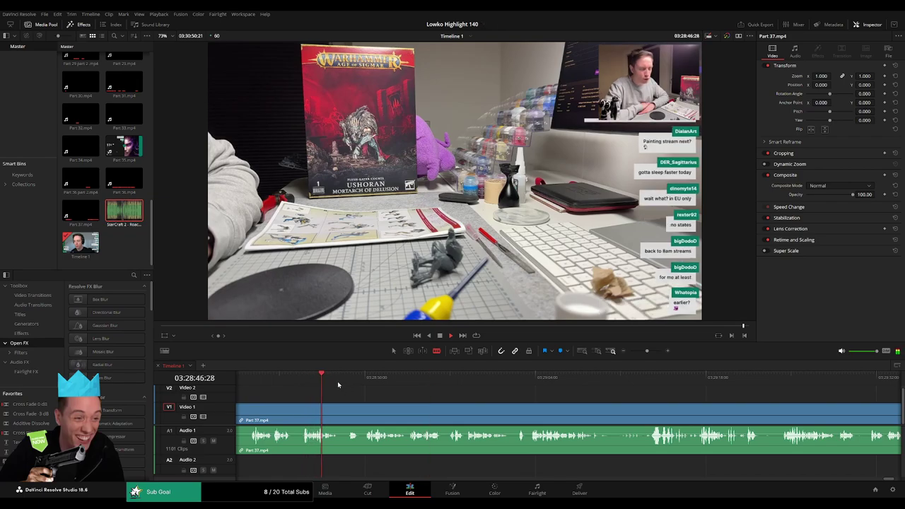
pyautogui.click(414, 378)
pyautogui.click(651, 379)
pyautogui.moveTo(705, 400); pyautogui.dragTo(450, 387)
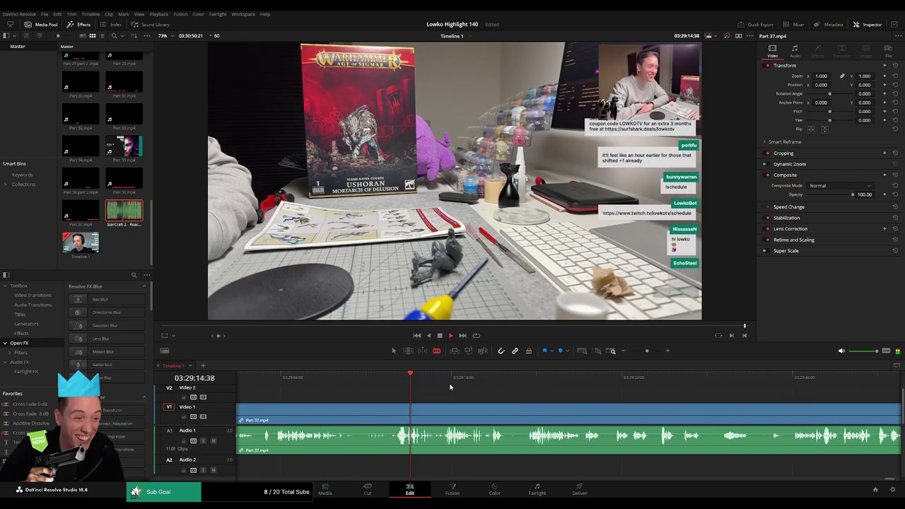
pyautogui.click(531, 378)
pyautogui.hscroll(2, 509, 388)
pyautogui.click(603, 379)
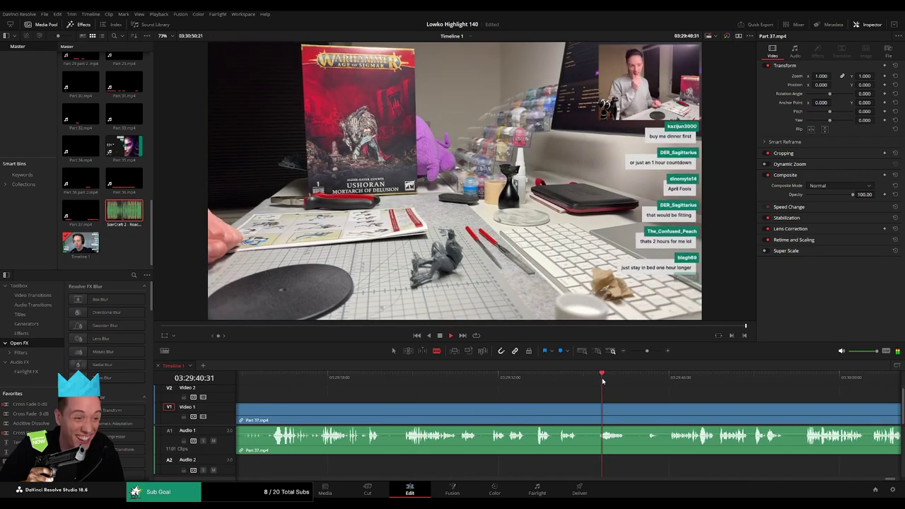
pyautogui.moveTo(590, 388); pyautogui.dragTo(393, 389)
# Split Part 37.mp4 at about 03:29:46 and delete the unneeded section before it, closing the gap
pyautogui.click(481, 380)
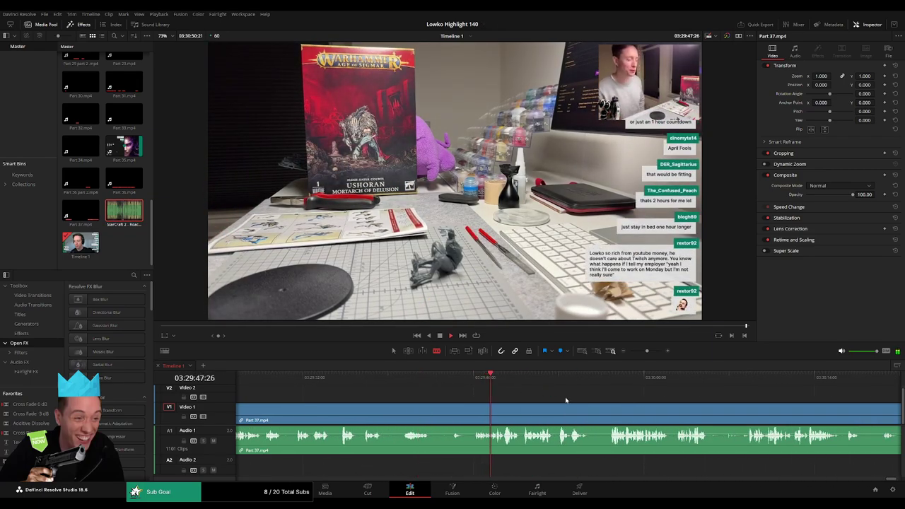
pyautogui.hscroll(2, 449, 393)
pyautogui.click(366, 381)
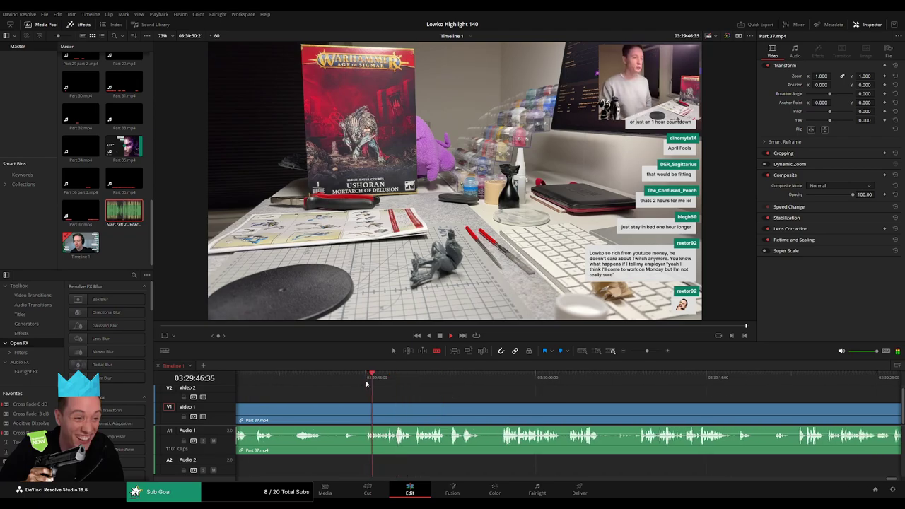
pyautogui.click(366, 406)
pyautogui.press('a')
pyautogui.click(357, 408)
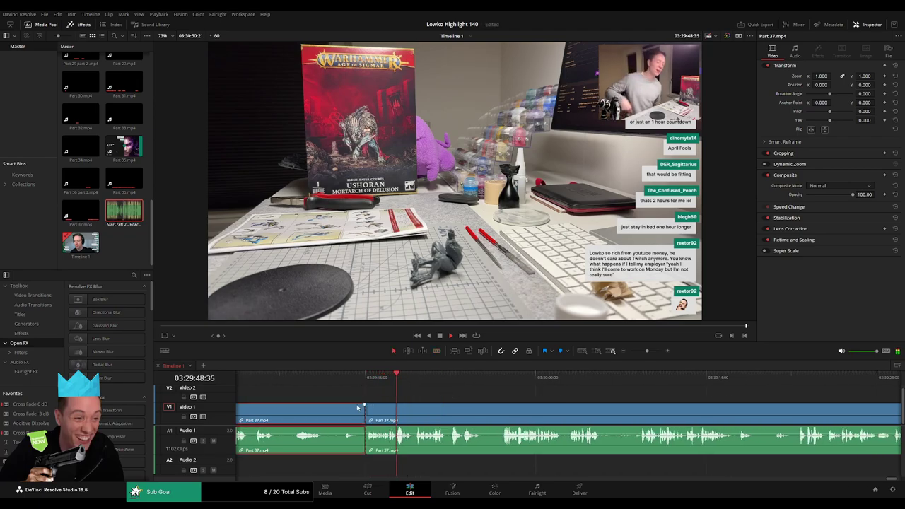
pyautogui.press('Delete')
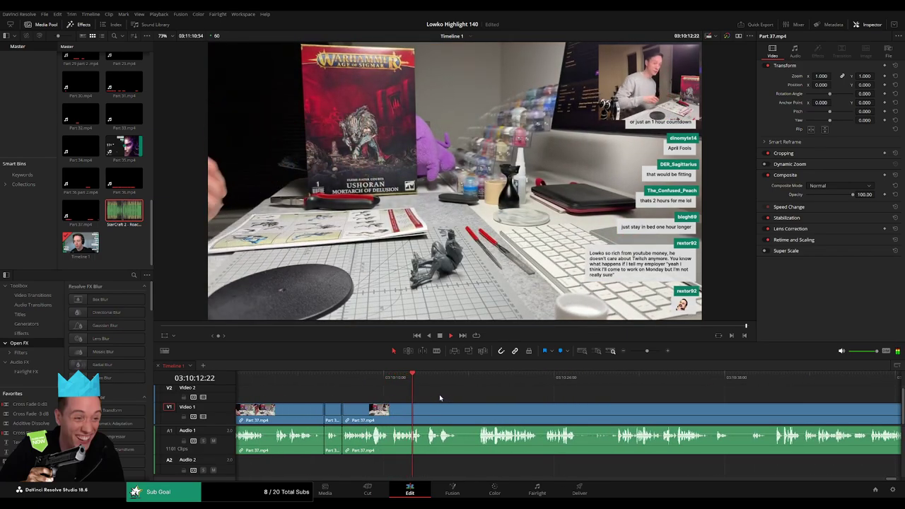
# Cut the silence from about 03:10:16 to 03:10:17:30 out of Part 37.mp4 and close the gap
pyautogui.moveTo(463, 402); pyautogui.dragTo(391, 397)
pyautogui.press('b')
pyautogui.click(385, 409)
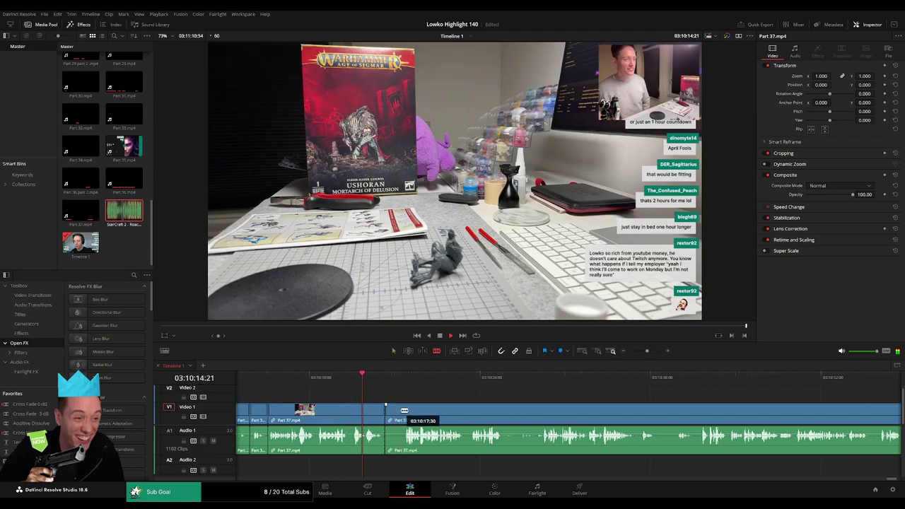
pyautogui.press('a')
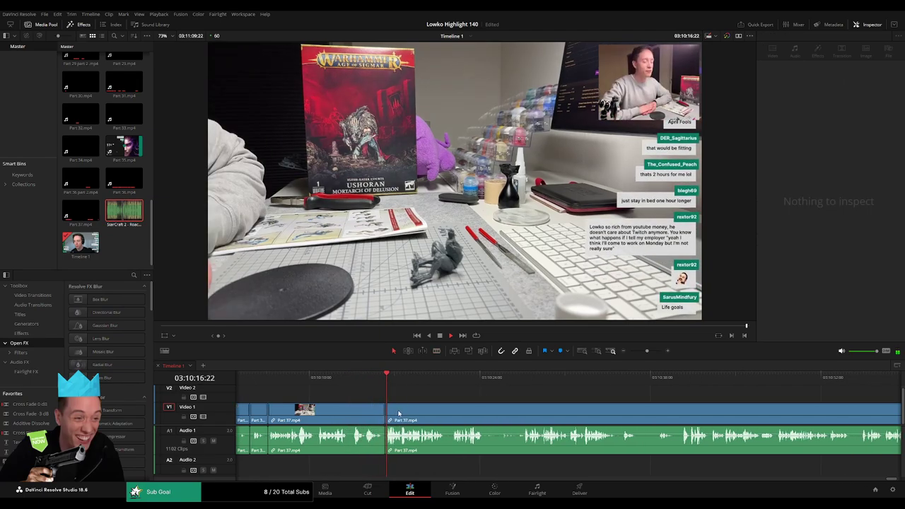
# Play on through Part 37.mp4 and cut out the quiet stretch from about 03:10:36:40 to 03:10:38:30, closing the gap
pyautogui.hscroll(5, 374, 407)
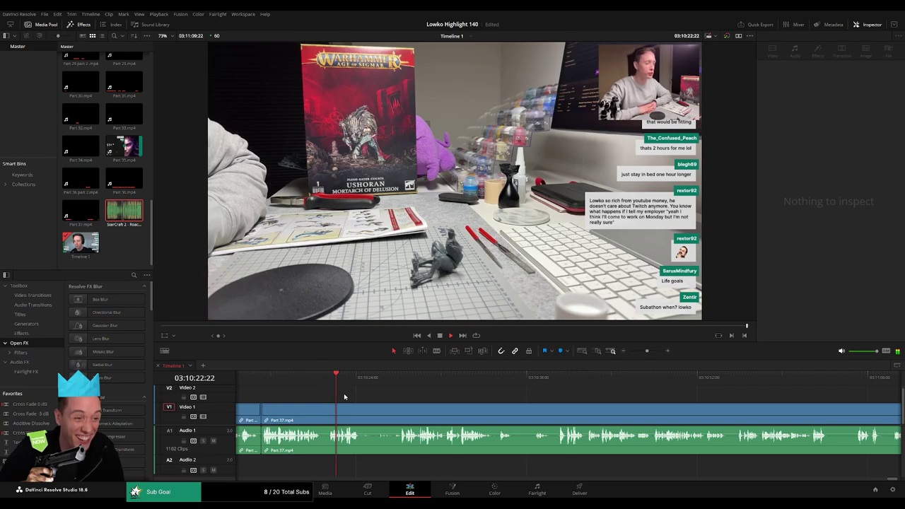
pyautogui.click(380, 380)
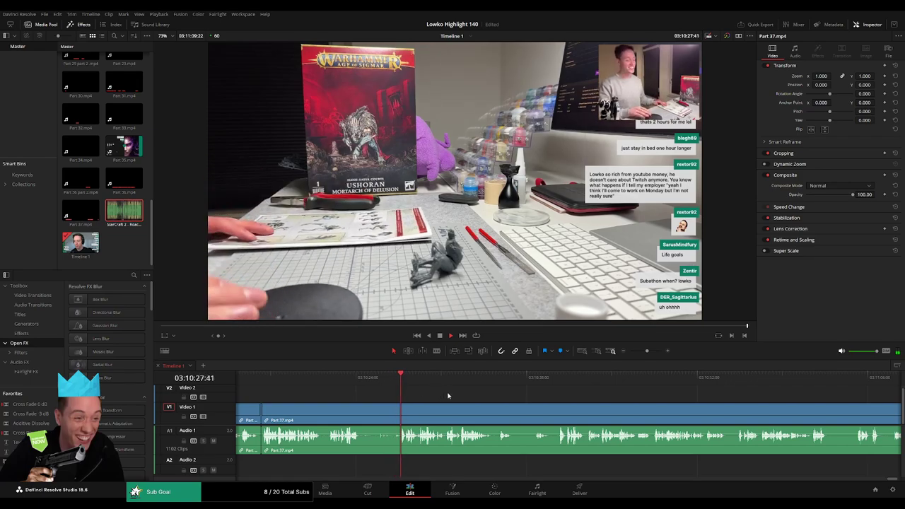
pyautogui.moveTo(501, 402); pyautogui.dragTo(385, 391)
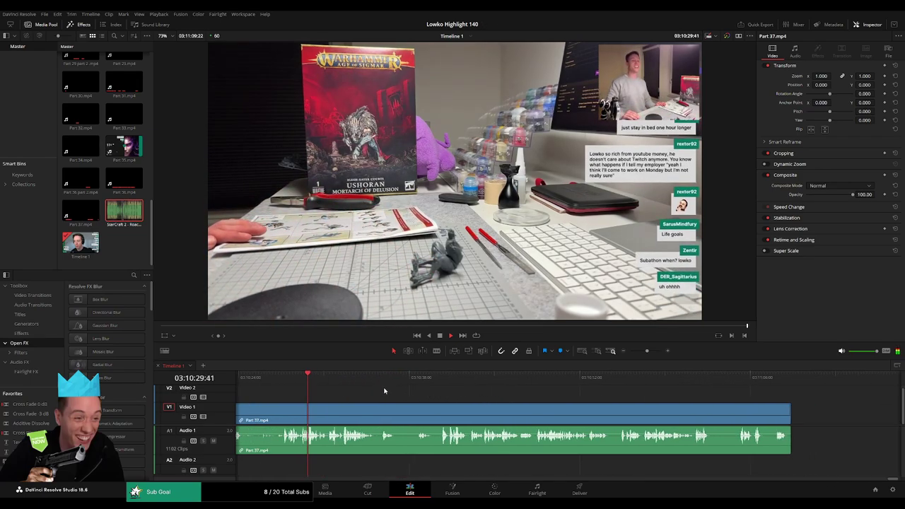
pyautogui.hscroll(2, 378, 390)
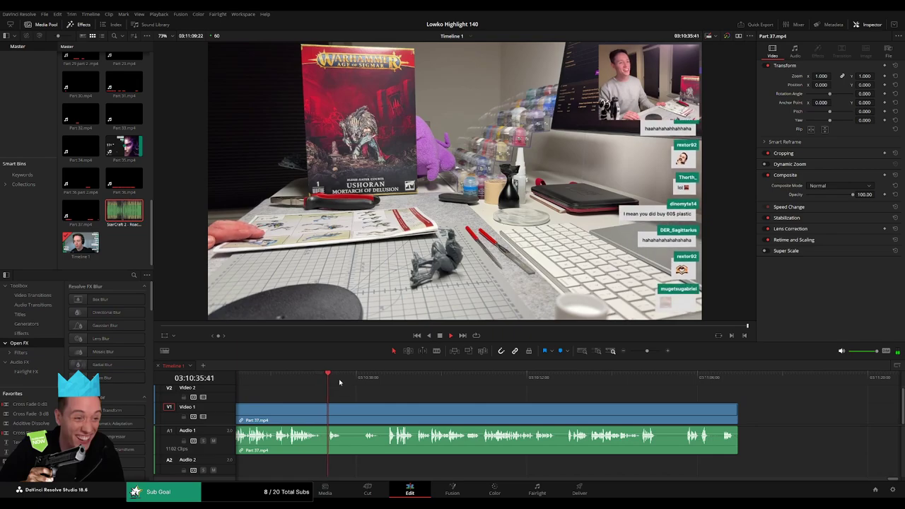
pyautogui.press('b')
pyautogui.click(344, 409)
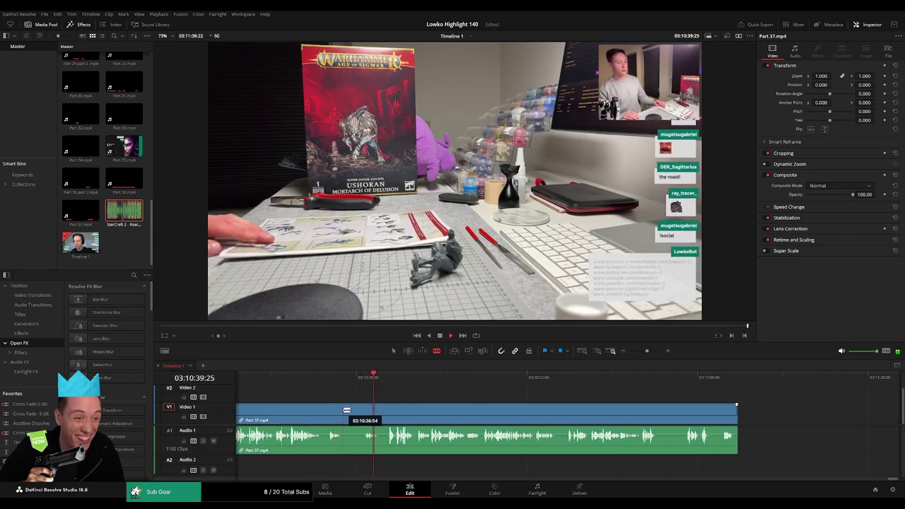
pyautogui.click(366, 410)
pyautogui.press('a')
pyautogui.click(359, 410)
pyautogui.press('Delete')
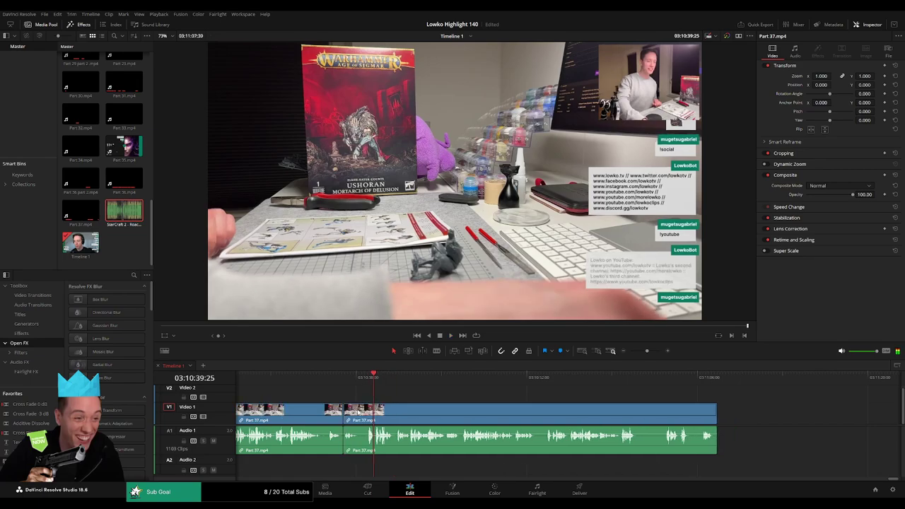
# Remove the short silence at about 03:10:38 from Part 37.mp4, closing the gap, and save the project
pyautogui.press('b')
pyautogui.click(359, 409)
pyautogui.click(367, 409)
pyautogui.press('a')
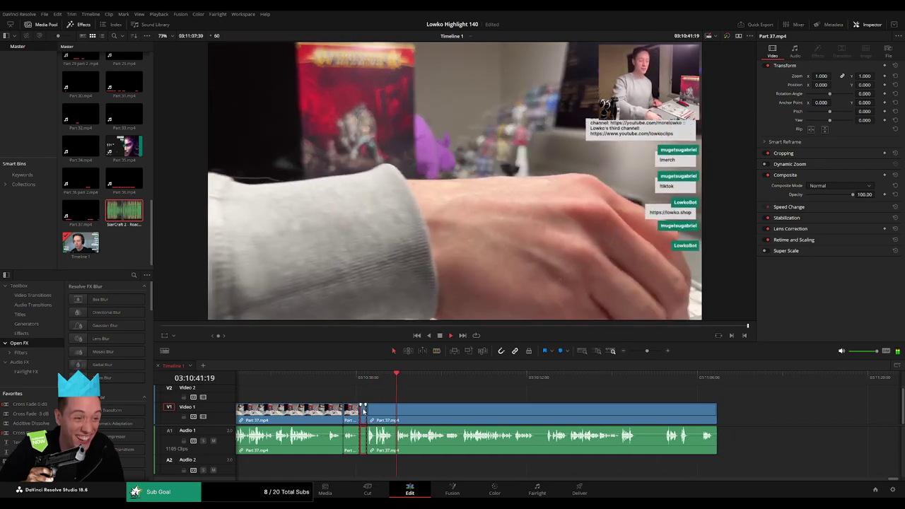
pyautogui.click(364, 410)
pyautogui.press('Delete')
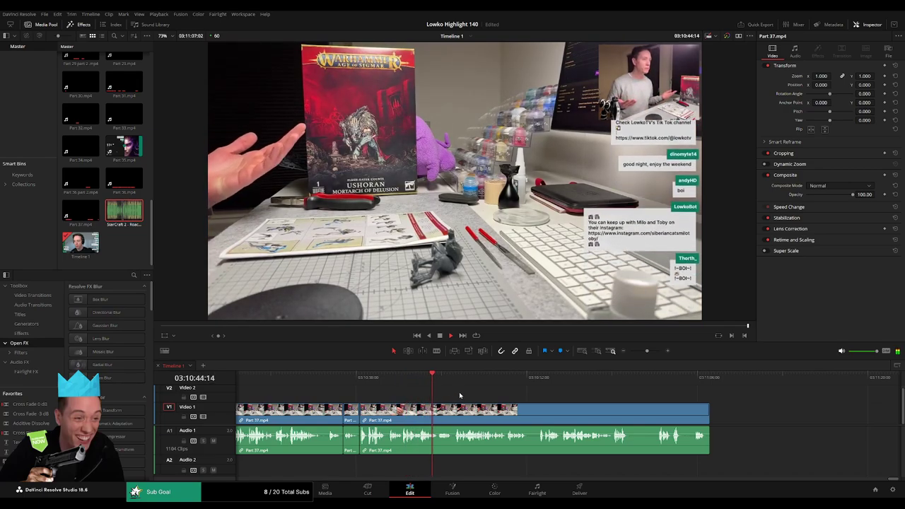
pyautogui.hotkey('ctrl', 's')
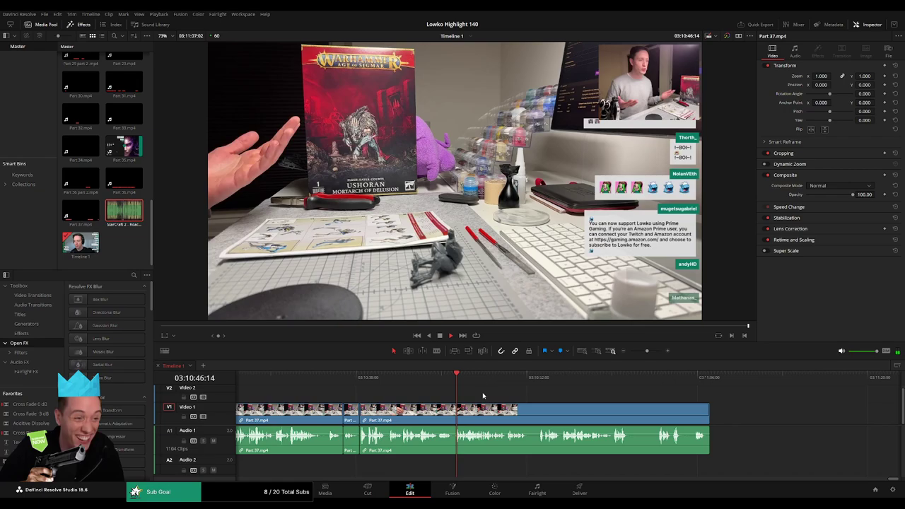
pyautogui.hscroll(4, 487, 393)
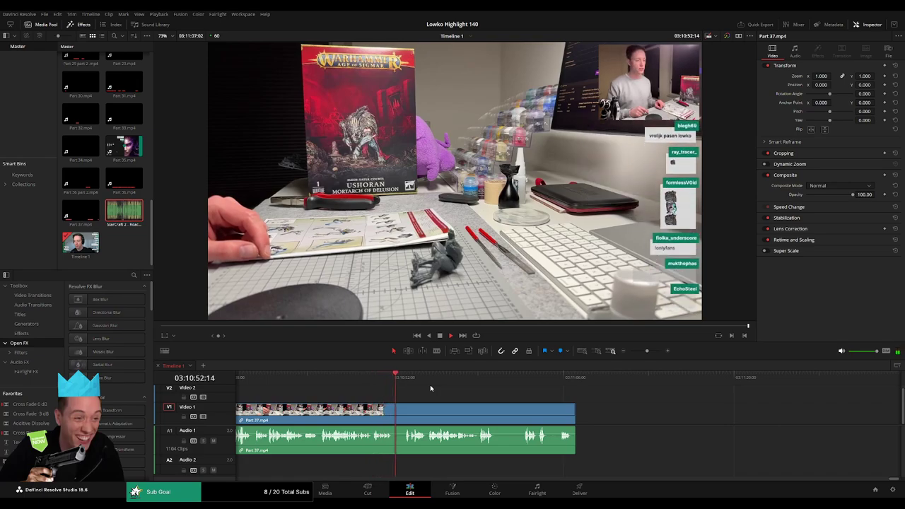
pyautogui.hscroll(3, 430, 388)
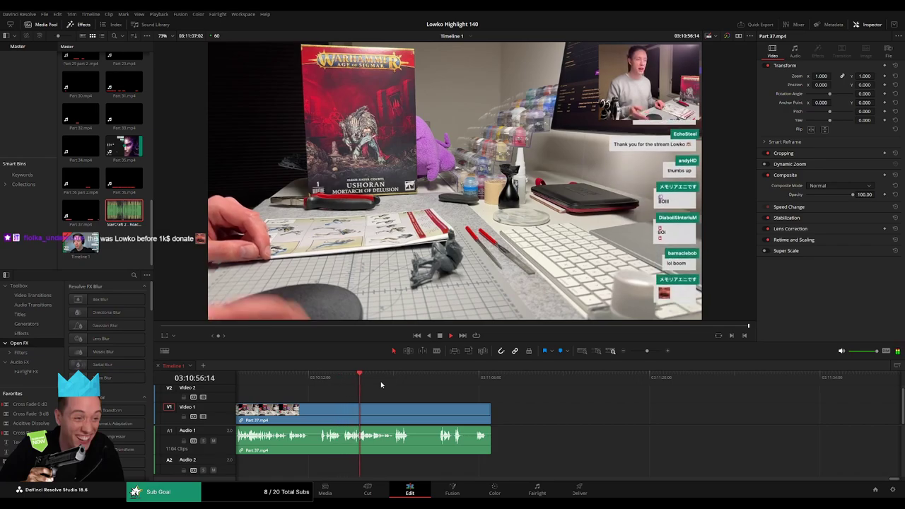
pyautogui.press('b')
pyautogui.click(414, 411)
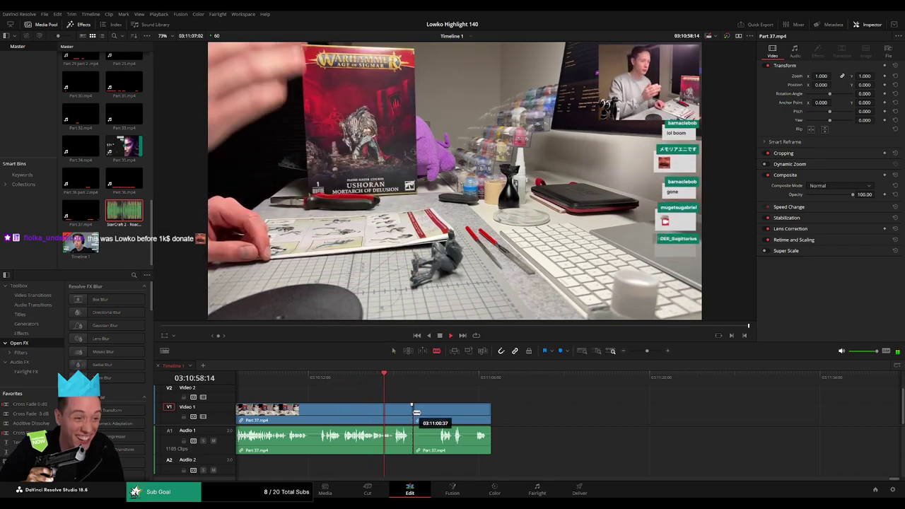
pyautogui.click(437, 410)
pyautogui.press('a')
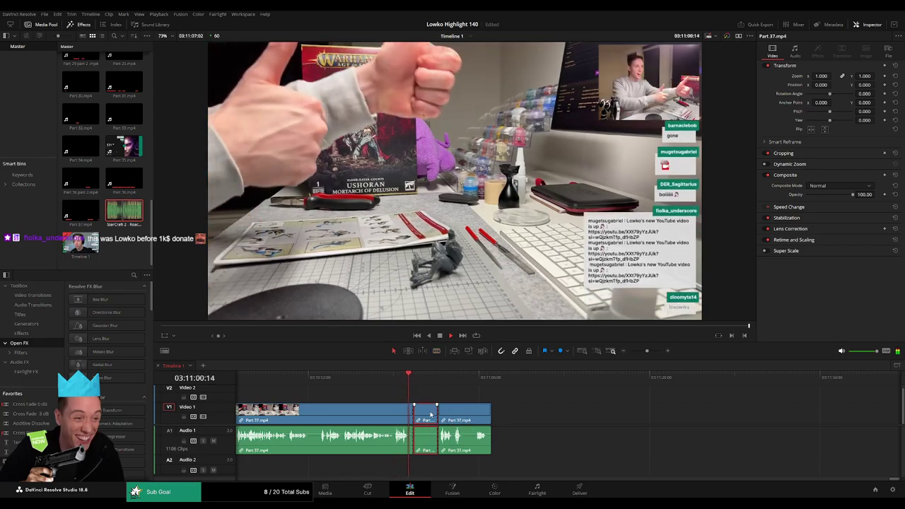
pyautogui.hotkey('ctrl', 'z')
pyautogui.hotkey('ctrl', 'z')
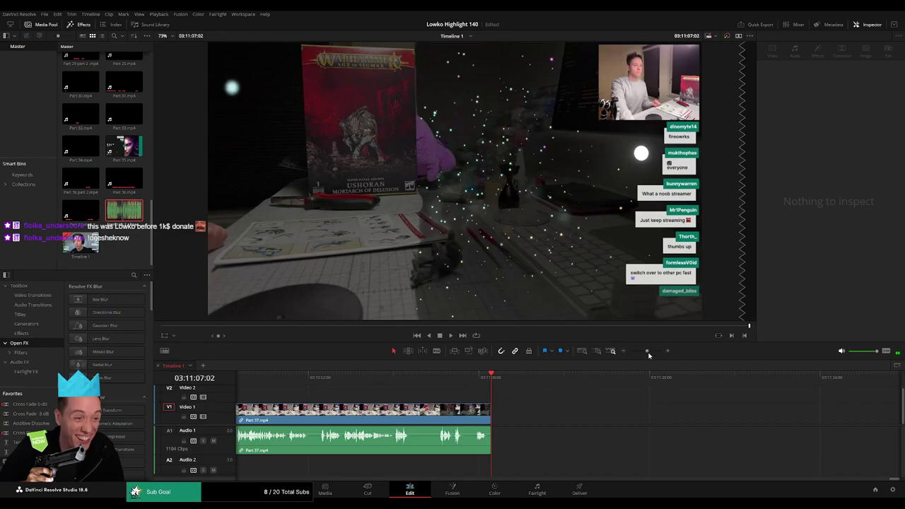
# Add a fade-out of about one second to the video and audio at the end of the last Part 37.mp4 clip
pyautogui.moveTo(648, 353); pyautogui.dragTo(653, 354)
pyautogui.moveTo(568, 410); pyautogui.dragTo(461, 428)
pyautogui.click(440, 379)
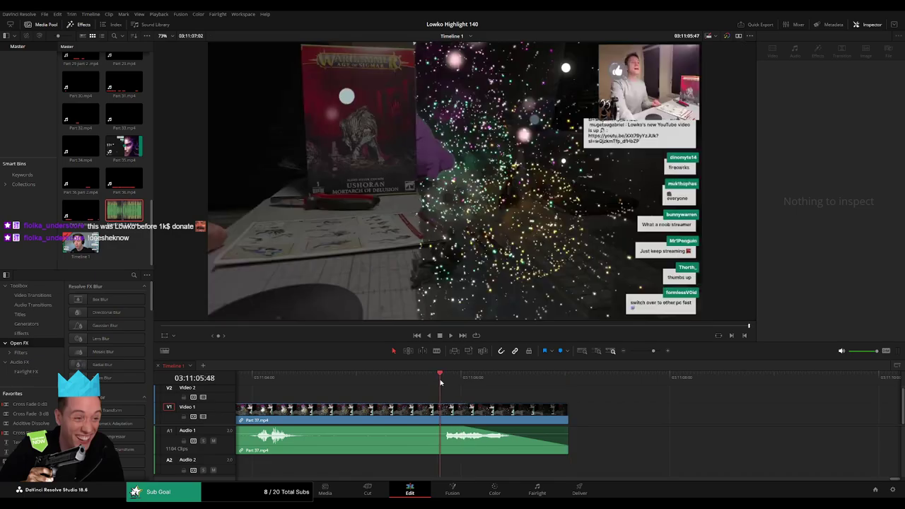
pyautogui.press('space')
pyautogui.click(583, 401)
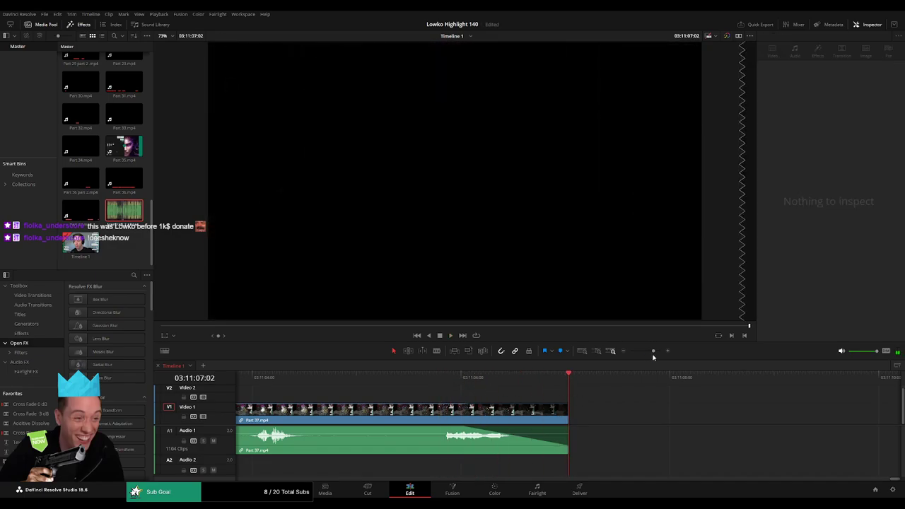
# Trim the last two frames off the final Part 37.mp4 clip so it ends at 03:11:07:00, and play back the ending
pyautogui.moveTo(652, 353)
pyautogui.mouseDown()
pyautogui.moveTo(643, 353)
pyautogui.moveTo(652, 354)
pyautogui.mouseUp()
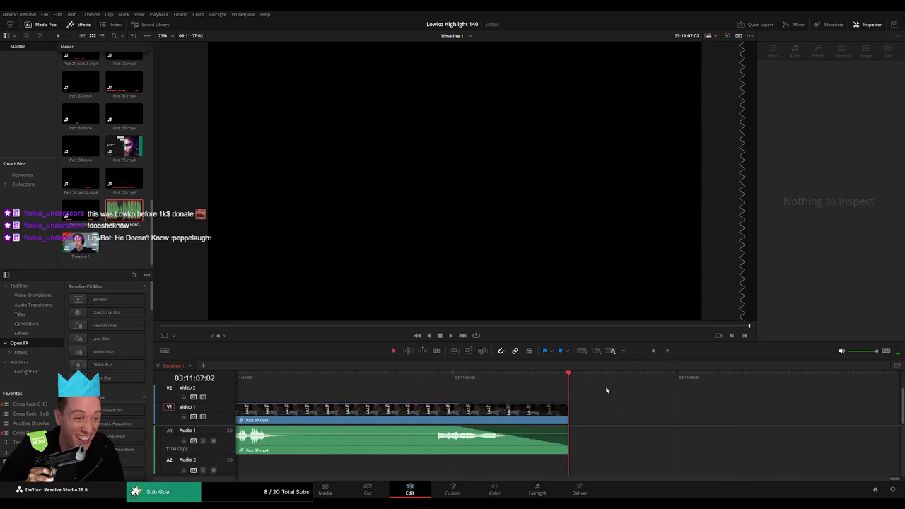
pyautogui.press('Left')
pyautogui.press('Left')
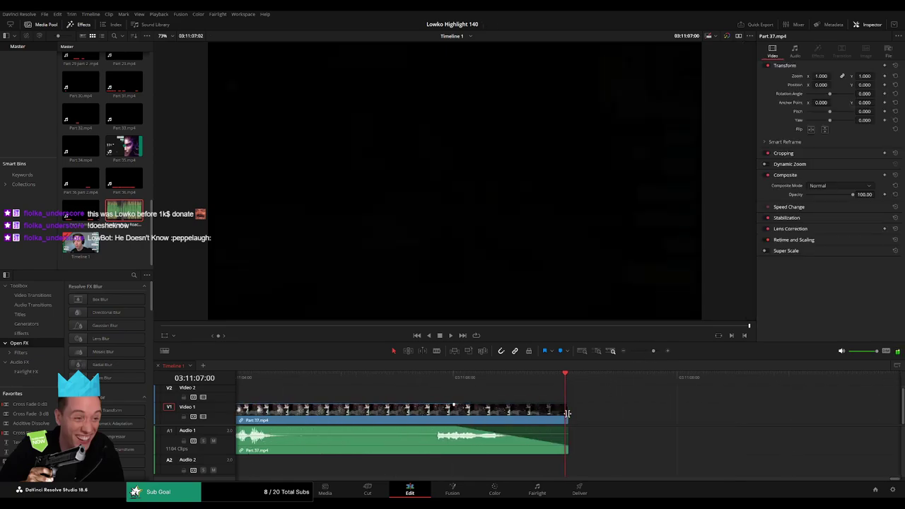
pyautogui.moveTo(567, 415); pyautogui.dragTo(564, 414)
pyautogui.click(427, 376)
pyautogui.press('space')
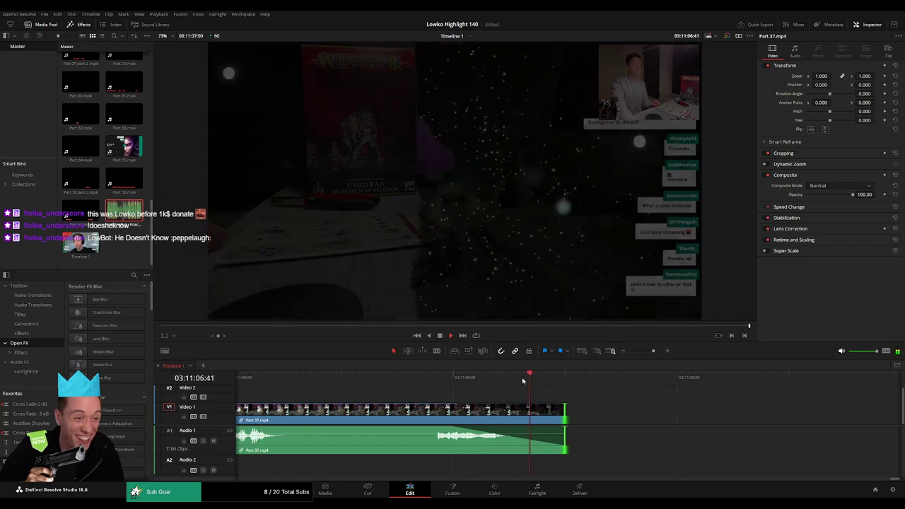
pyautogui.click(611, 401)
# Examine the whole edited timeline from its first clip to the final Part 37.mp4 clip, giving the timeline area more height
pyautogui.moveTo(651, 353); pyautogui.dragTo(633, 358)
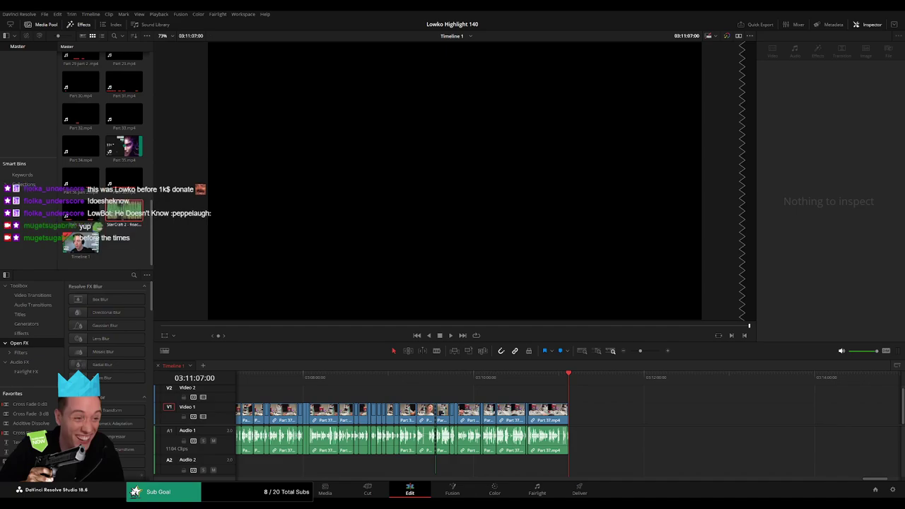
pyautogui.moveTo(445, 409); pyautogui.dragTo(700, 397)
pyautogui.moveTo(452, 406); pyautogui.dragTo(696, 393)
pyautogui.moveTo(641, 351); pyautogui.dragTo(616, 356)
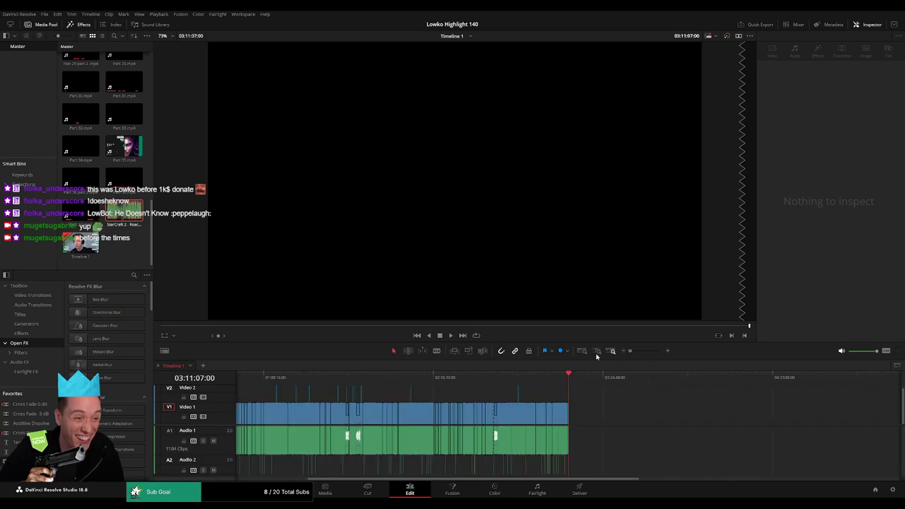
pyautogui.moveTo(394, 395); pyautogui.dragTo(537, 391)
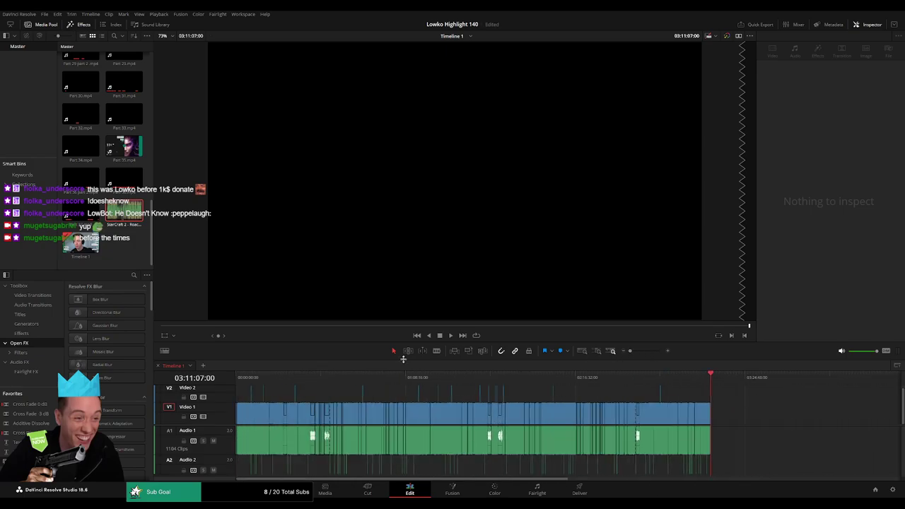
pyautogui.moveTo(403, 359); pyautogui.dragTo(403, 342)
pyautogui.moveTo(218, 415); pyautogui.dragTo(220, 420)
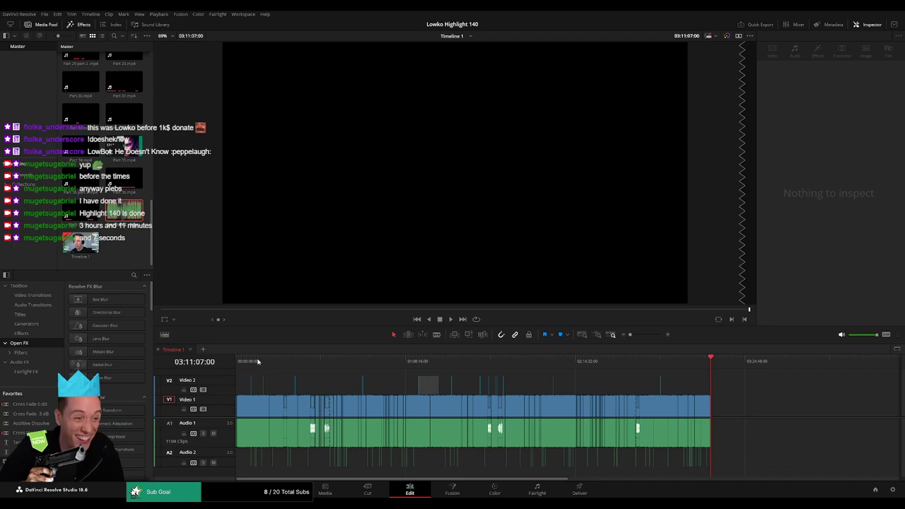
# Play back the opening seconds of Part 1.mp4 from the start of the timeline, checking the first clips up close
pyautogui.press('Home')
pyautogui.press('space')
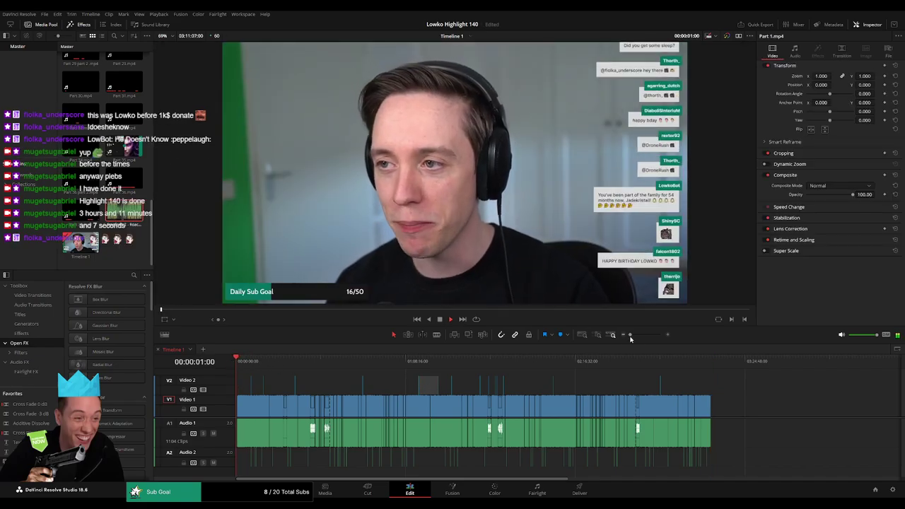
pyautogui.moveTo(636, 336); pyautogui.dragTo(660, 337)
pyautogui.click(643, 338)
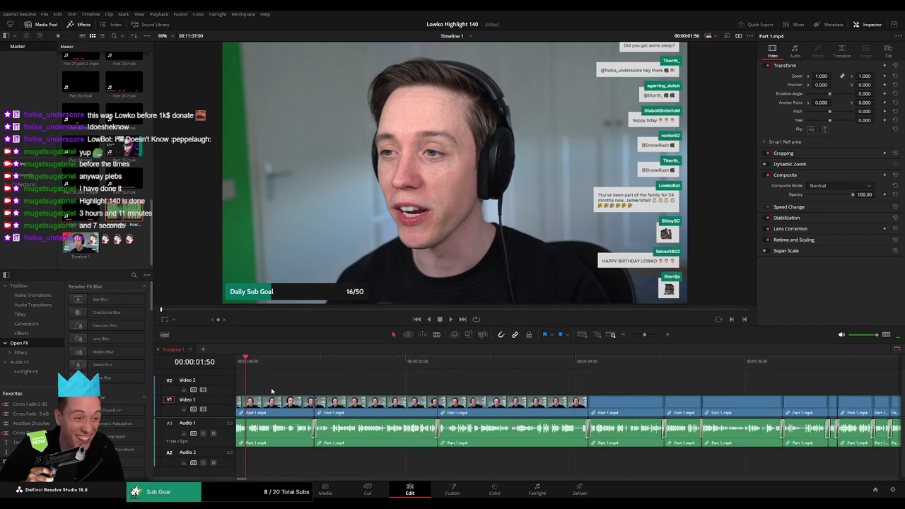
pyautogui.press('Home')
pyautogui.press('space')
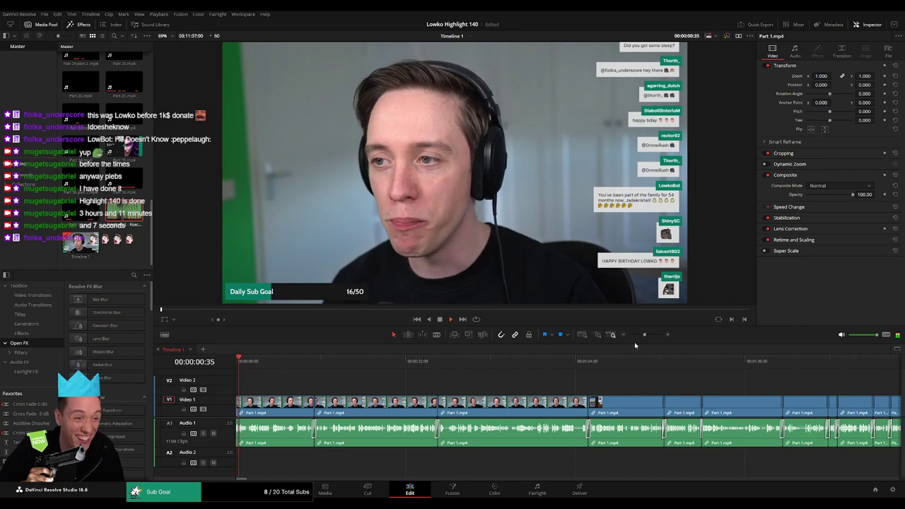
pyautogui.press('space')
pyautogui.moveTo(645, 337); pyautogui.dragTo(613, 340)
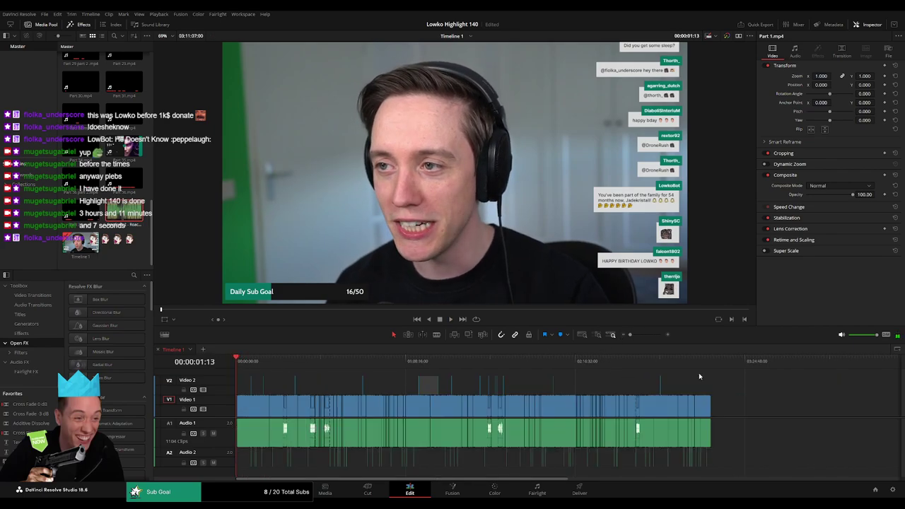
# Check the first frame and the very end of the timeline to verify the full length of the edit
pyautogui.press('End')
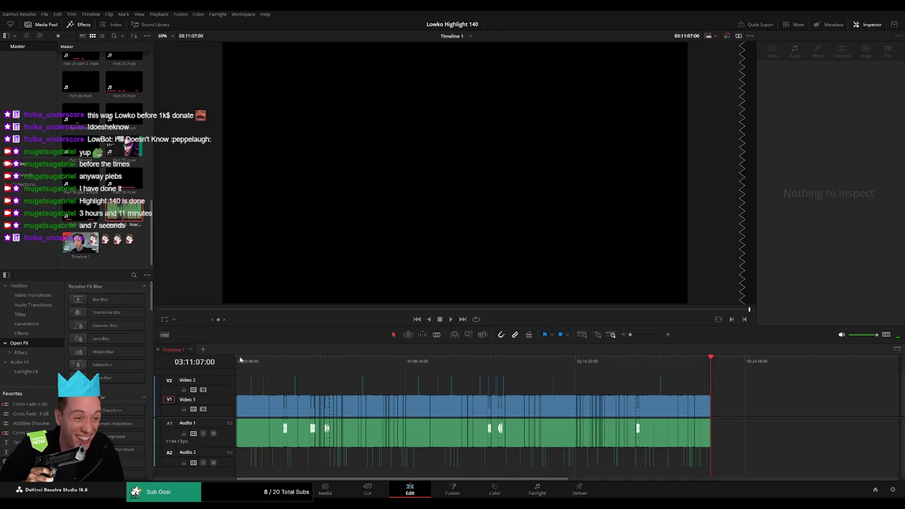
pyautogui.press('Home')
pyautogui.press('End')
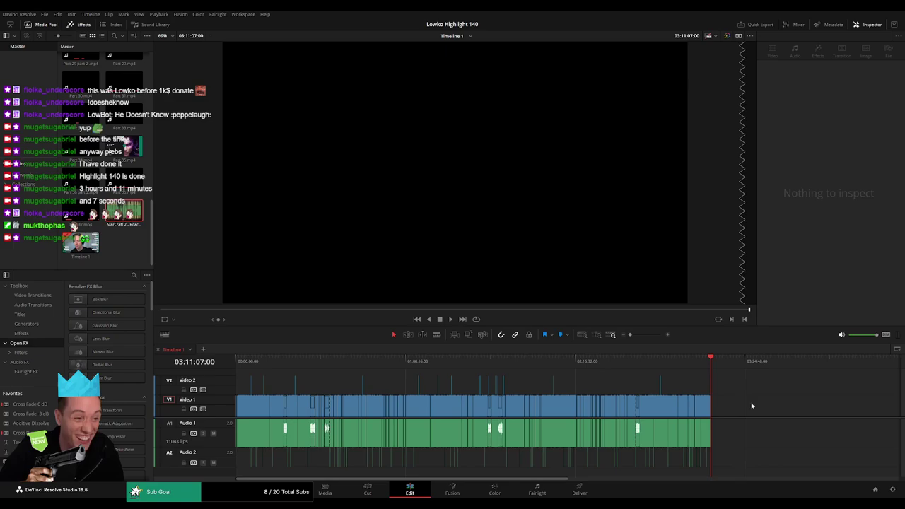
pyautogui.press('Home')
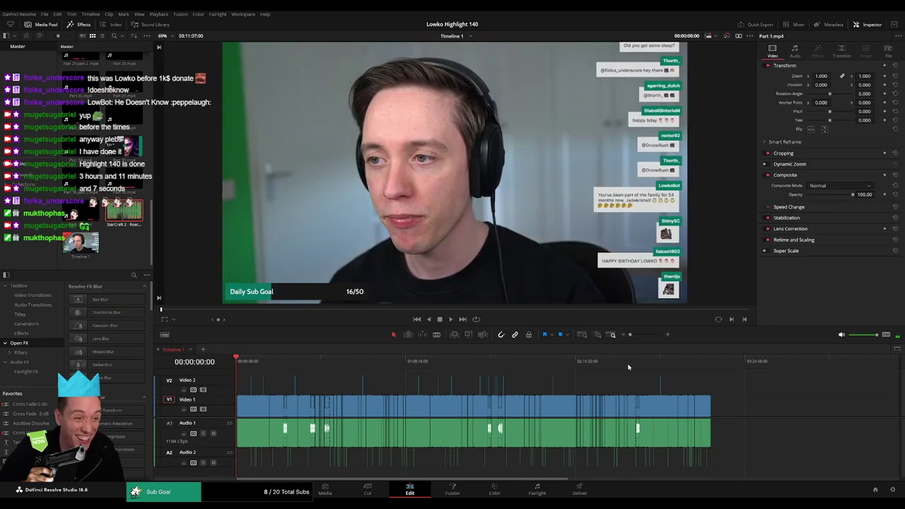
pyautogui.click(711, 368)
pyautogui.press('End')
pyautogui.press('Home')
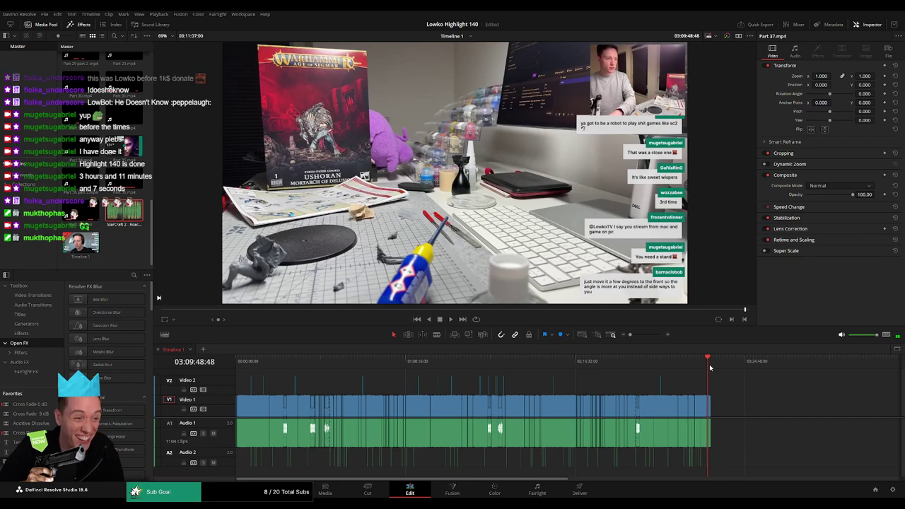
pyautogui.click(710, 368)
pyautogui.press('End')
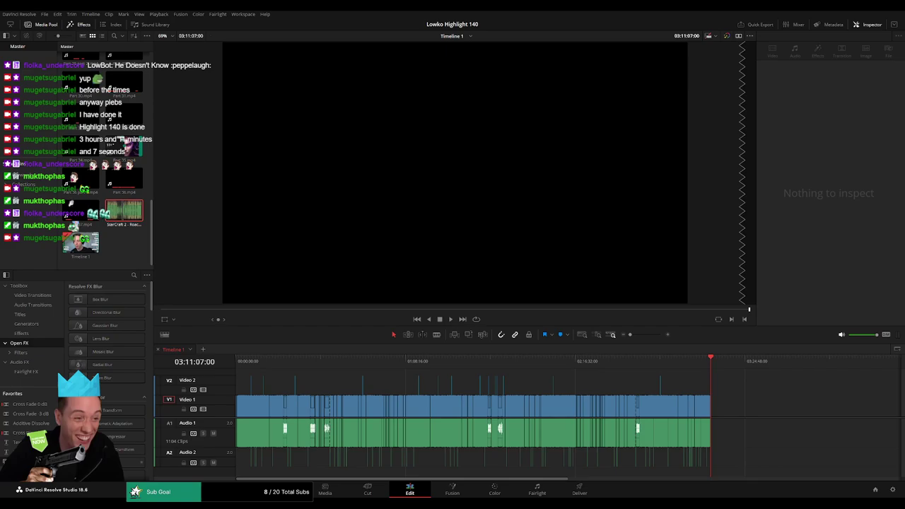
pyautogui.click(568, 386)
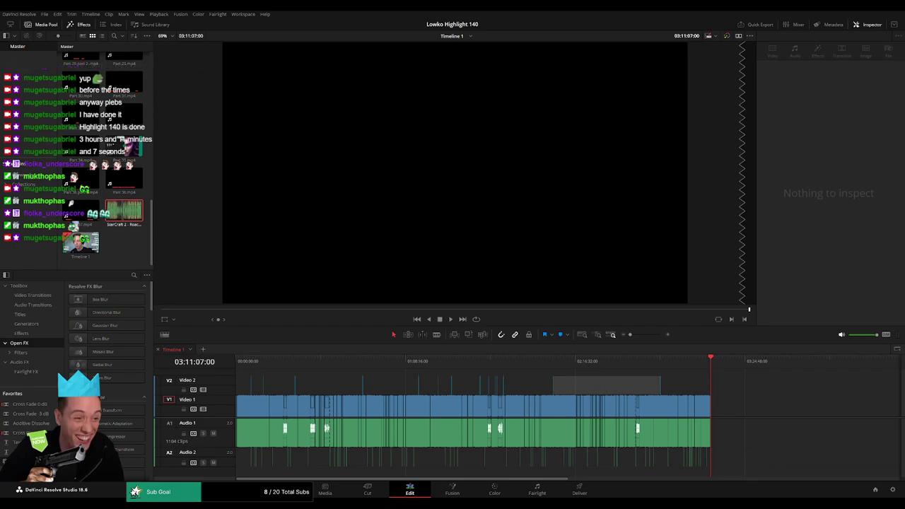